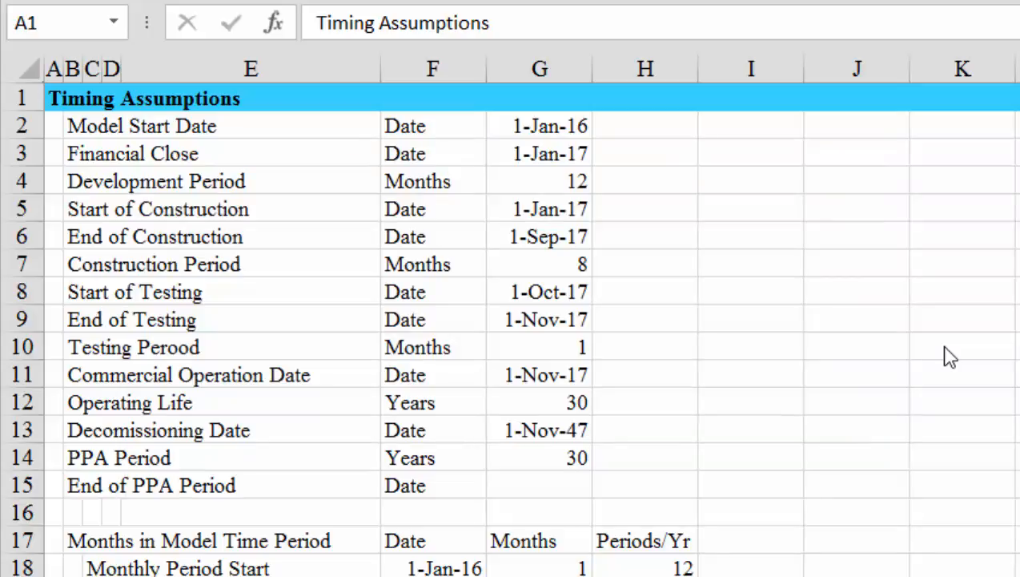
# Review the Timing Assumptions values in column G, from the Model Start Date down to the empty End of PPA Period cell.
pyautogui.hotkey('shift', 'space')
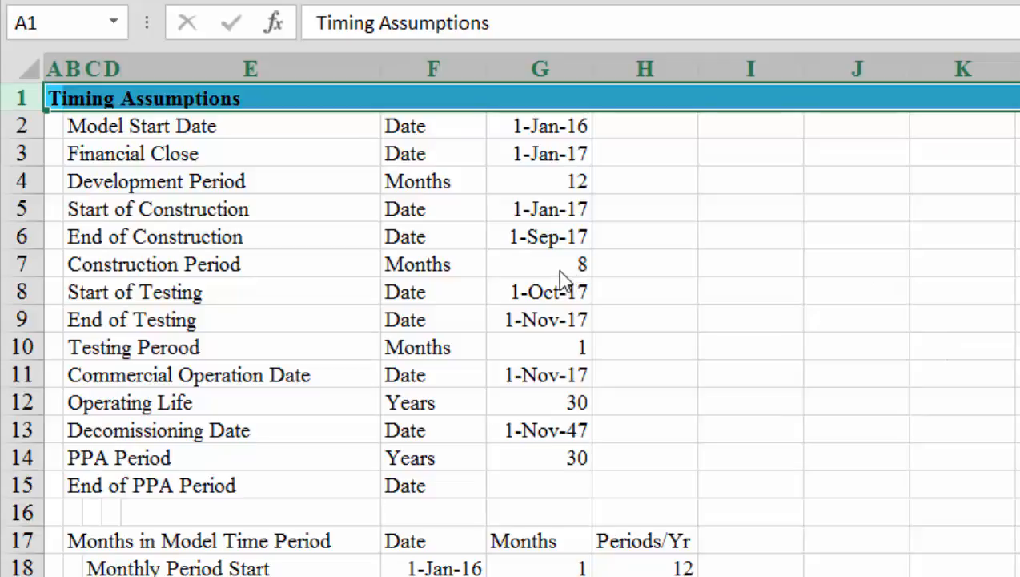
pyautogui.click(560, 273)
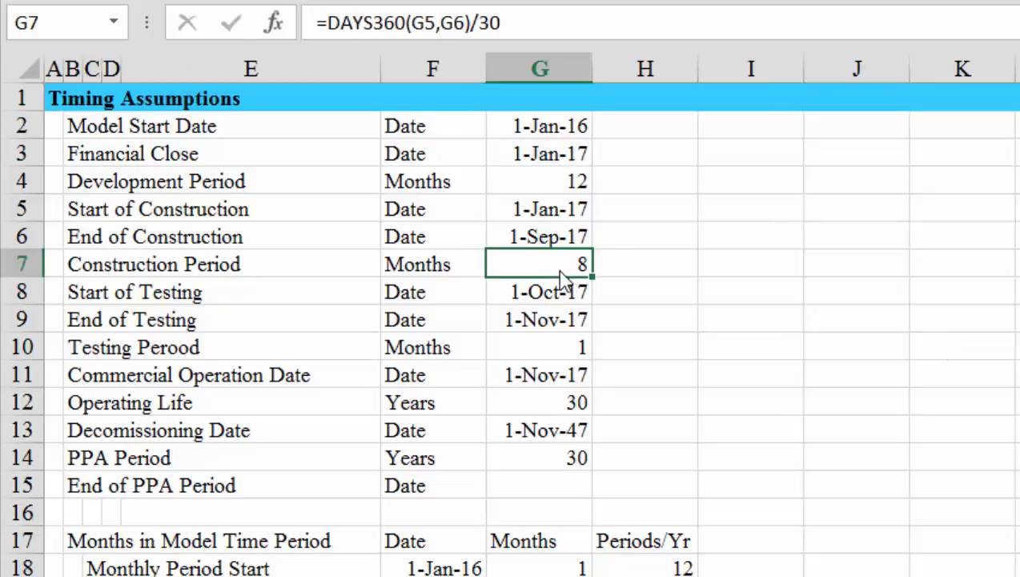
pyautogui.press('Up')
pyautogui.press('Up')
pyautogui.press('Up')
pyautogui.press('Up')
pyautogui.press('Up')
pyautogui.press('Down')
pyautogui.press('Down')
pyautogui.press('Down')
pyautogui.press('Down')
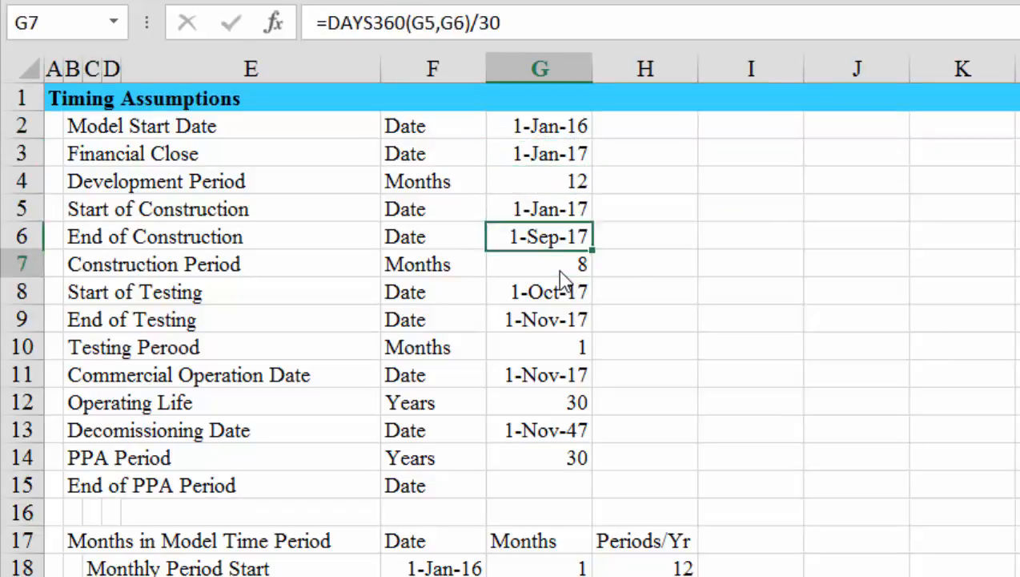
pyautogui.press('Down')
pyautogui.press('Down')
pyautogui.press('Down')
pyautogui.press('Down')
pyautogui.press('Down')
pyautogui.press('Down')
pyautogui.press('Down')
pyautogui.press('Down')
pyautogui.press('Down')
pyautogui.press('Down')
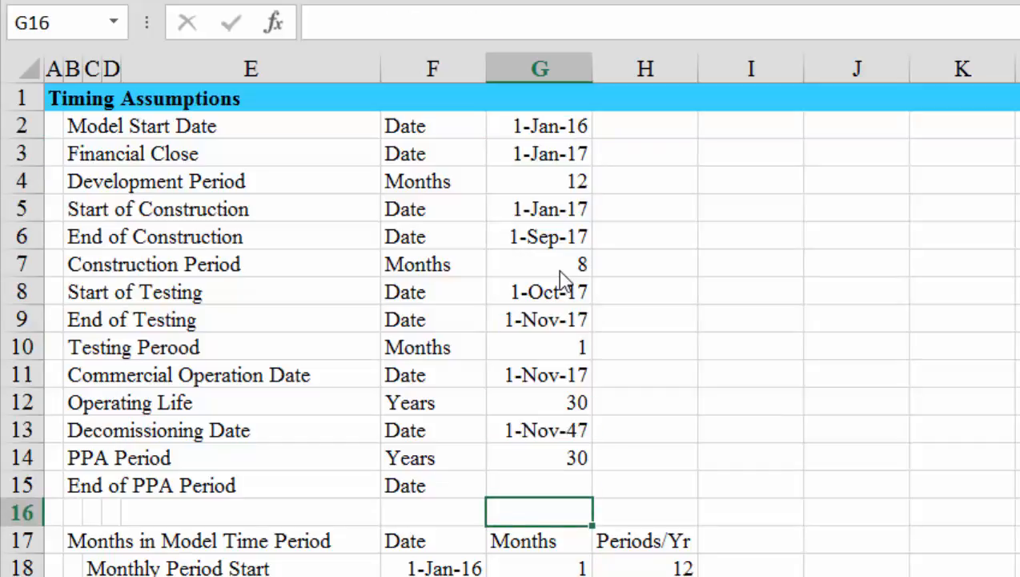
pyautogui.press('Up')
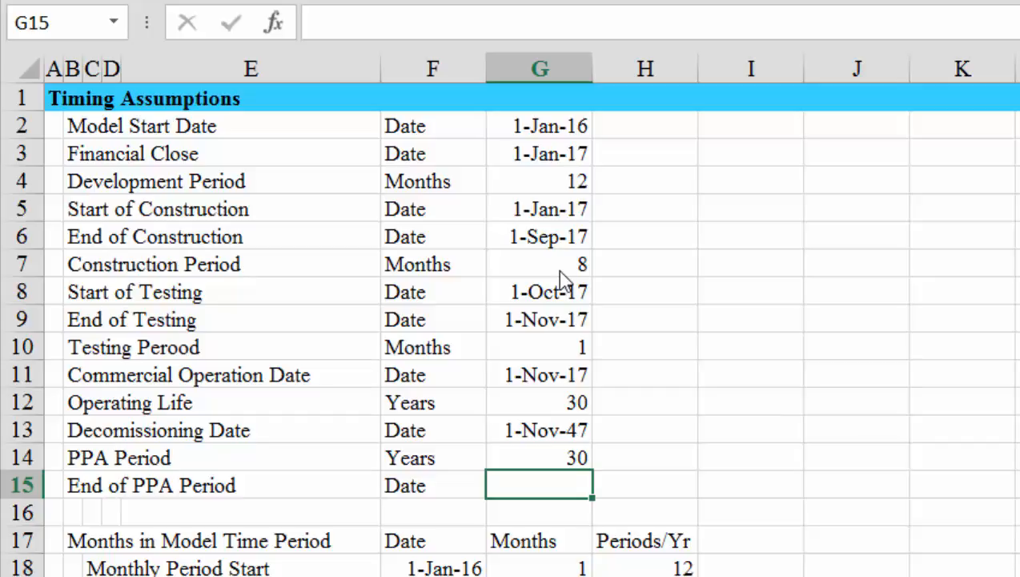
pyautogui.press('Down')
pyautogui.press('Up')
pyautogui.press('Left')
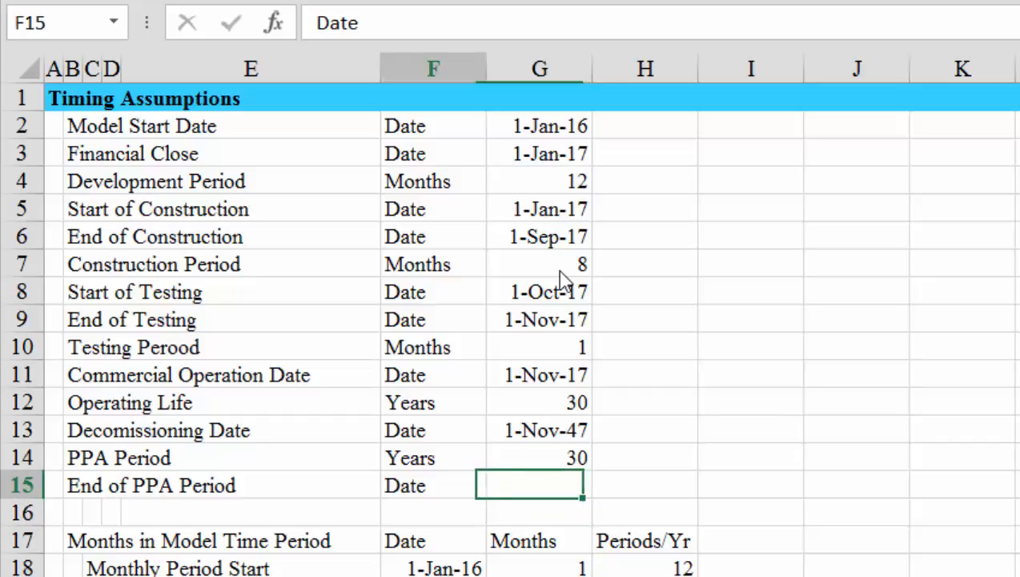
pyautogui.press('Right')
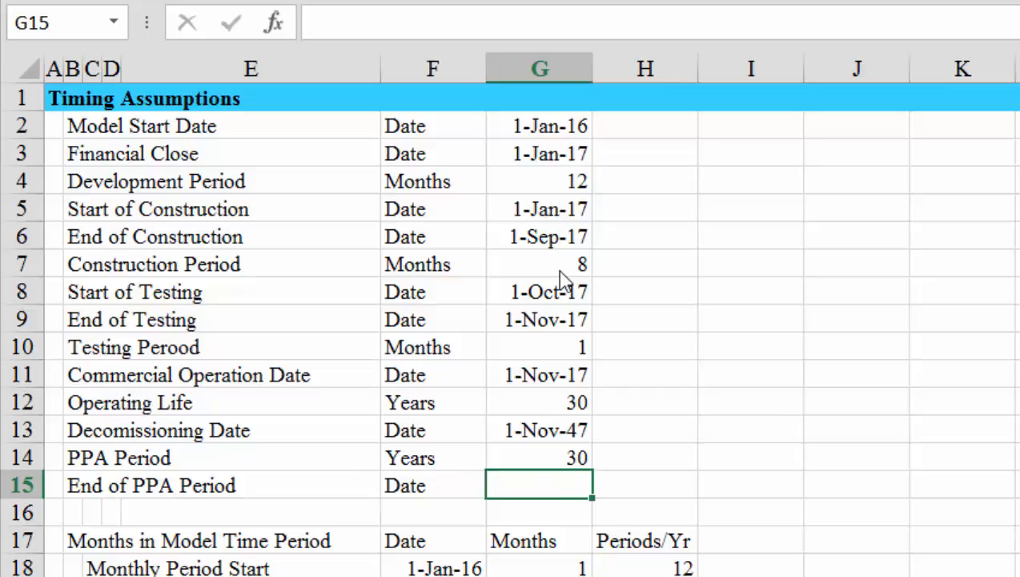
# Go past the Technology Characteristics sheet to the Engineering, Procurement & Construction sheet and look over its construction cost categories.
pyautogui.hotkey('ctrl', 'pagedown')
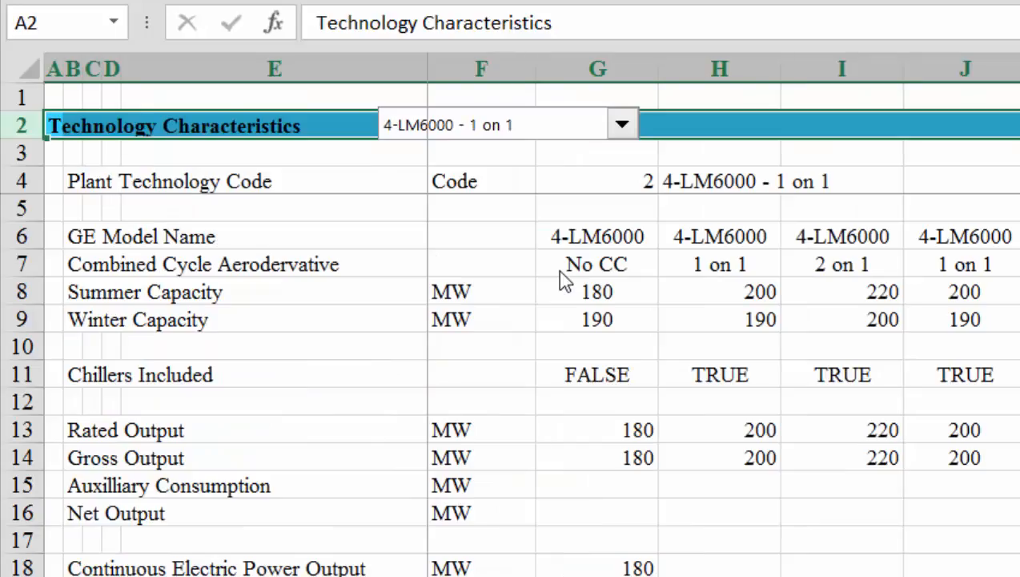
pyautogui.hotkey('ctrl', 'pagedown')
pyautogui.press('Up')
pyautogui.press('Up')
pyautogui.press('Up')
pyautogui.press('Up')
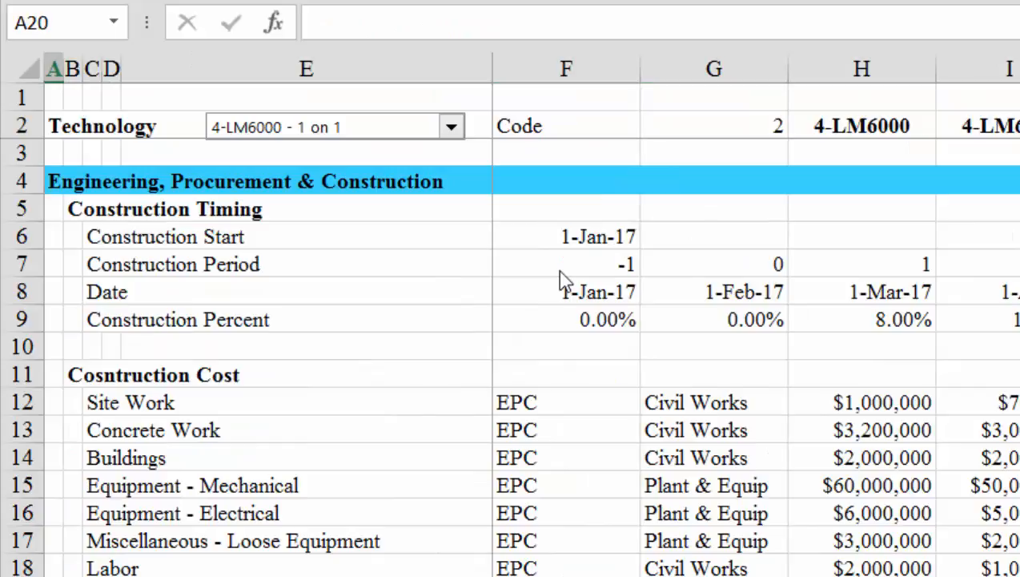
pyautogui.press('Right')
pyautogui.press('Up')
pyautogui.press('Up')
pyautogui.press('Up')
pyautogui.press('Up')
pyautogui.press('Up')
pyautogui.press('Right')
pyautogui.press('Right')
pyautogui.press('Right')
pyautogui.press('Right')
pyautogui.press('Right')
pyautogui.press('Right')
pyautogui.press('Right')
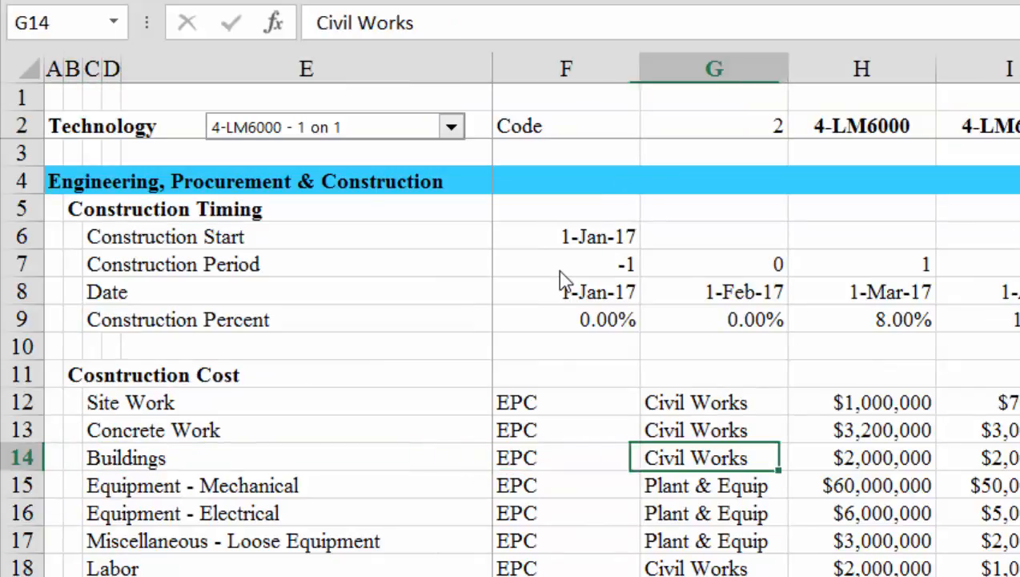
# Examine the Construction Percent row month by month across the construction periods.
pyautogui.press('Up')
pyautogui.press('Up')
pyautogui.press('Up')
pyautogui.press('Up')
pyautogui.press('Up')
pyautogui.press('Left')
pyautogui.press('Left')
pyautogui.press('Left')
pyautogui.press('Left')
pyautogui.press('Left')
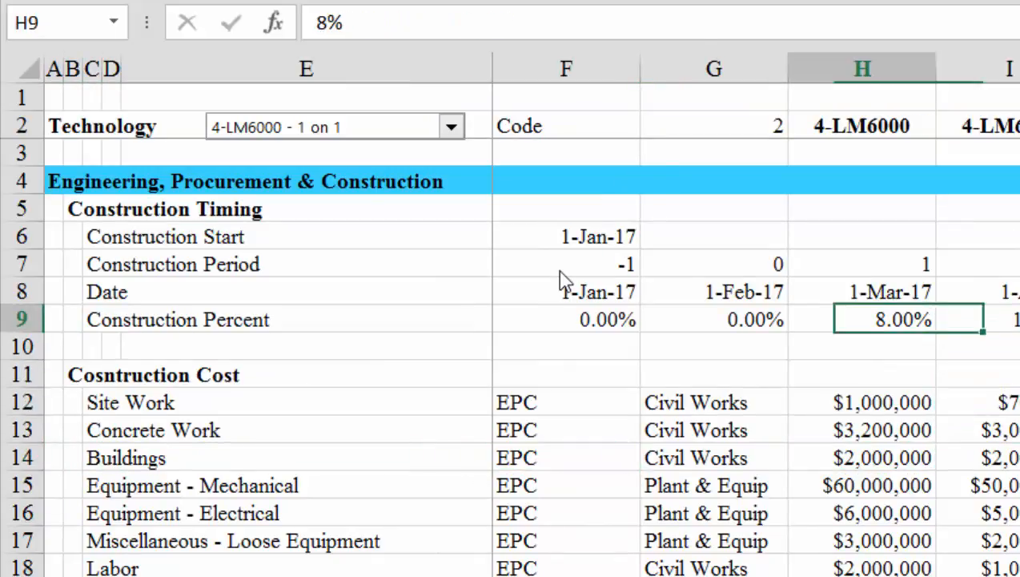
pyautogui.press('Right')
pyautogui.press('Right')
pyautogui.press('Right')
pyautogui.press('Right')
pyautogui.press('Left')
pyautogui.press('Left')
pyautogui.press('Left')
pyautogui.press('Left')
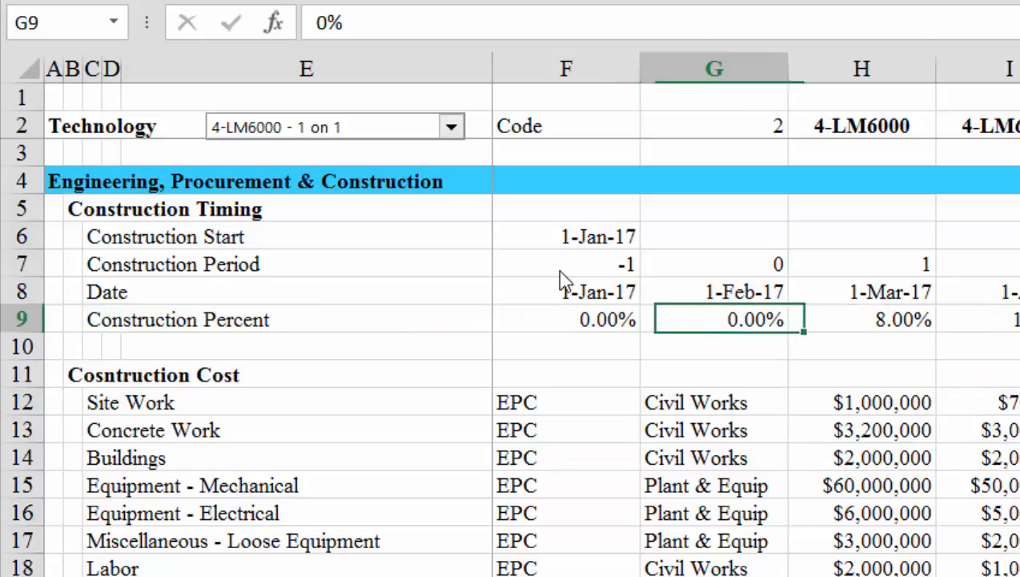
pyautogui.press('Right')
pyautogui.press('Right')
pyautogui.press('Right')
pyautogui.press('Right')
pyautogui.press('Right')
pyautogui.press('Right')
pyautogui.press('Right')
pyautogui.press('Right')
pyautogui.press('Right')
pyautogui.press('Right')
pyautogui.press('Right')
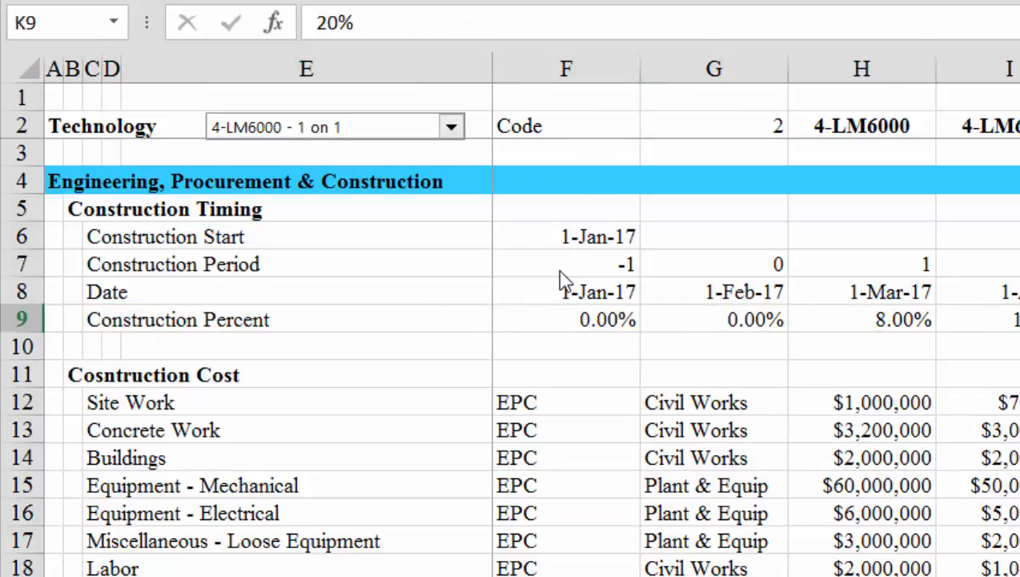
pyautogui.press('Left')
pyautogui.press('Left')
pyautogui.press('Left')
pyautogui.press('Left')
pyautogui.press('Left')
pyautogui.press('Left')
pyautogui.press('Left')
pyautogui.press('Left')
pyautogui.press('Left')
pyautogui.press('Left')
pyautogui.press('Left')
pyautogui.press('Left')
pyautogui.press('Left')
pyautogui.press('Left')
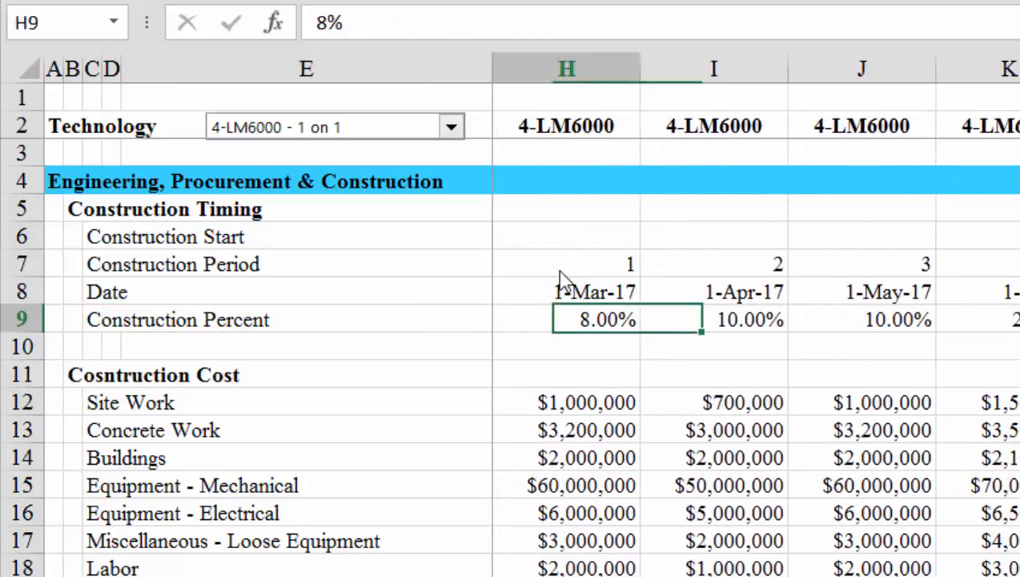
# Look back over the construction cost items and return to the Engineering, Procurement & Construction heading in A4.
pyautogui.press('Down')
pyautogui.press('Down')
pyautogui.press('Down')
pyautogui.press('Down')
pyautogui.press('Down')
pyautogui.press('Down')
pyautogui.press('Down')
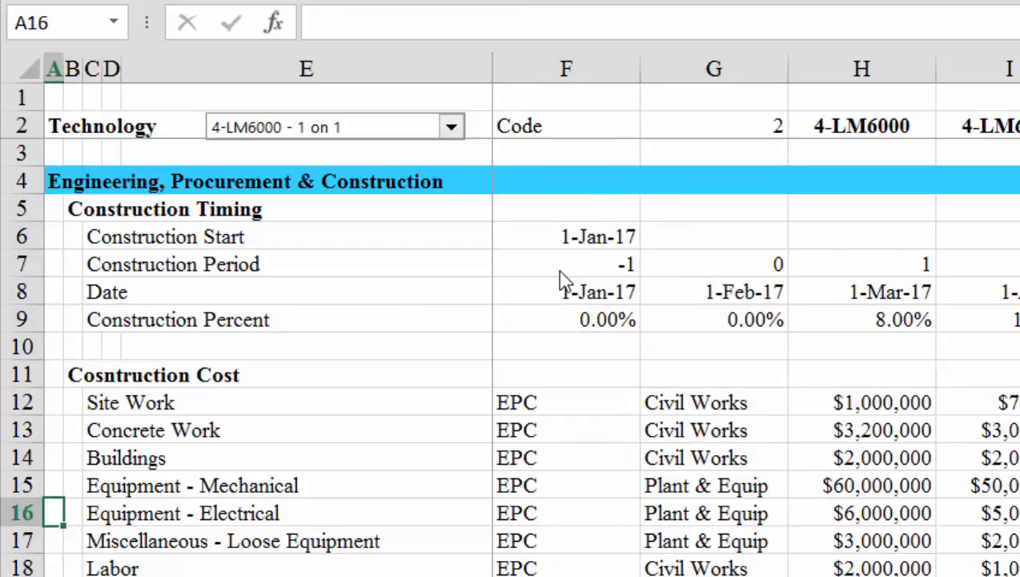
pyautogui.press('Up')
pyautogui.press('Up')
pyautogui.press('Up')
pyautogui.press('Up')
pyautogui.press('Up')
pyautogui.press('Up')
pyautogui.press('Up')
pyautogui.press('Up')
pyautogui.press('Up')
pyautogui.press('Up')
pyautogui.press('Up')
pyautogui.press('Up')
pyautogui.press('Up')
pyautogui.press('Down')
pyautogui.press('Down')
pyautogui.press('Down')
pyautogui.press('Down')
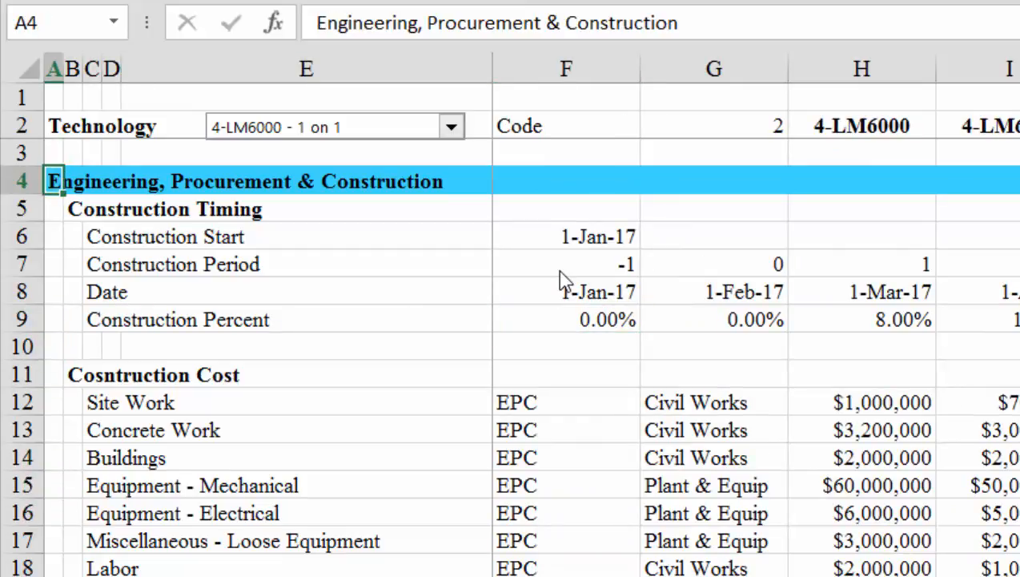
# Check the period, date and construction percent of the first construction period in column H.
pyautogui.press('Right')
pyautogui.press('Right')
pyautogui.press('Right')
pyautogui.press('Right')
pyautogui.press('Right')
pyautogui.press('Right')
pyautogui.press('Right')
pyautogui.press('Down')
pyautogui.press('Down')
pyautogui.press('Down')
pyautogui.press('Down')
pyautogui.press('Down')
pyautogui.press('Down')
pyautogui.press('Down')
pyautogui.press('Down')
pyautogui.press('Down')
pyautogui.press('Down')
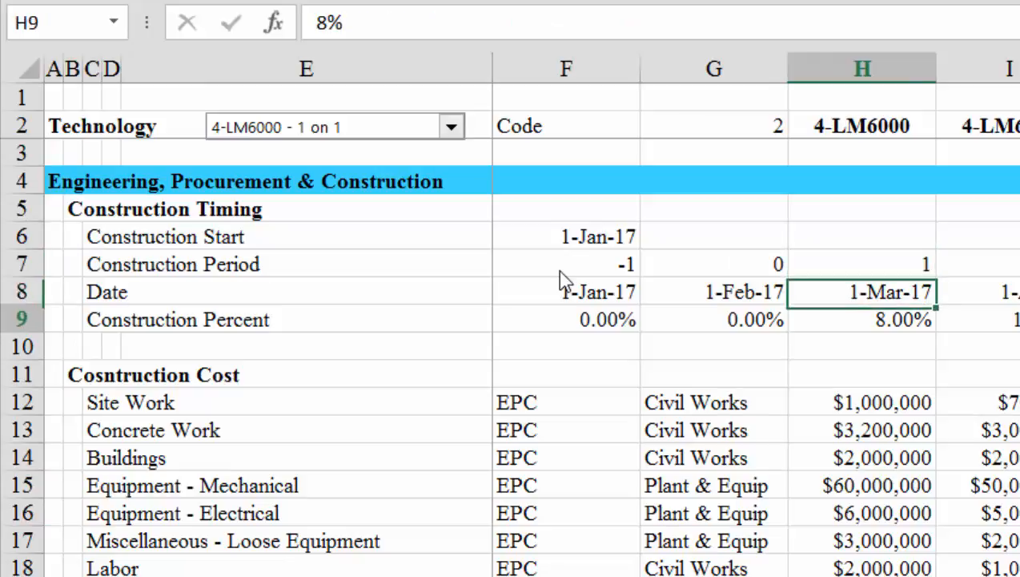
# Review the EPC cost amounts in column H down through Total EPC Costs and on into the Soft Costs section.
pyautogui.press('Down')
pyautogui.press('Down')
pyautogui.press('Down')
pyautogui.press('Down')
pyautogui.press('Down')
pyautogui.press('Down')
pyautogui.press('Down')
pyautogui.press('Down')
pyautogui.press('Down')
pyautogui.press('Down')
pyautogui.press('Down')
pyautogui.press('Down')
pyautogui.press('Down')
pyautogui.press('Down')
pyautogui.press('Down')
pyautogui.press('Down')
pyautogui.press('Down')
pyautogui.press('Down')
pyautogui.press('Down')
pyautogui.press('Down')
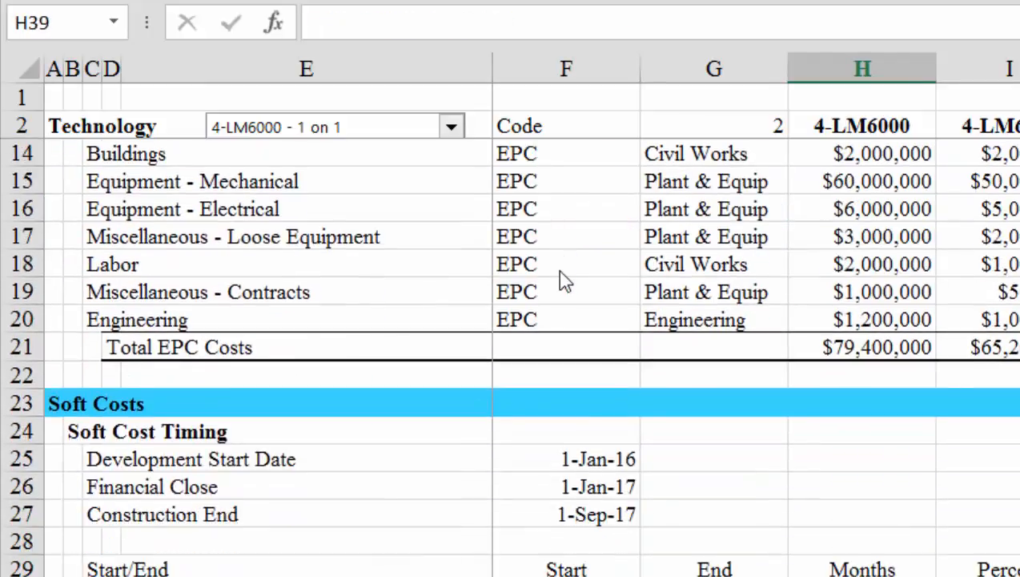
# Examine the soft cost timing, the start and end dates per category, and the Other Cost entries in column F.
pyautogui.press('Left')
pyautogui.press('Left')
pyautogui.press('Down')
pyautogui.press('Down')
pyautogui.press('Down')
pyautogui.press('Down')
pyautogui.press('Down')
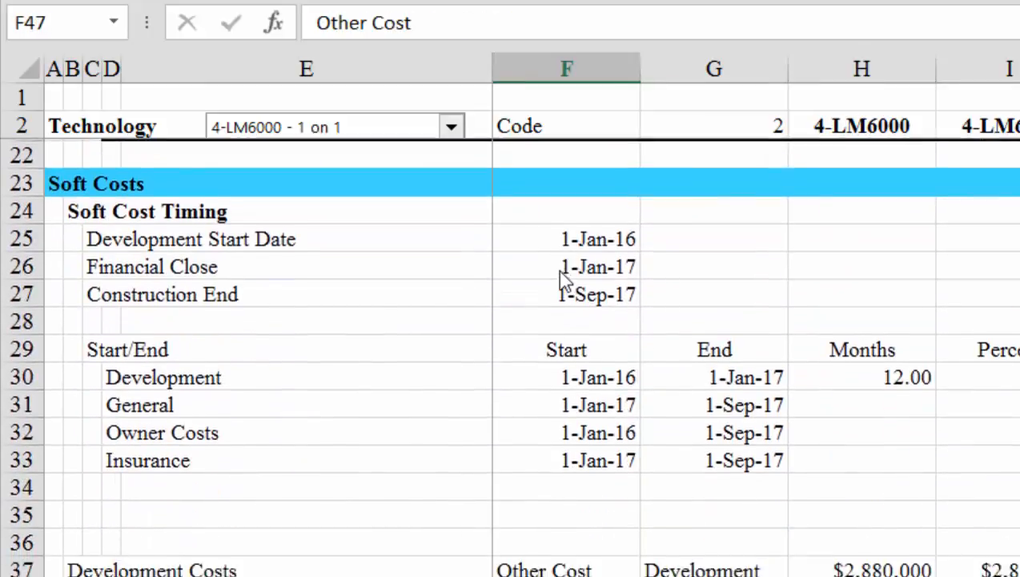
# Review the soft cost start and end dates per category, including the General category's end date formula in G31.
pyautogui.press('Up')
pyautogui.press('Up')
pyautogui.press('Up')
pyautogui.press('Up')
pyautogui.press('Up')
pyautogui.press('Up')
pyautogui.press('Up')
pyautogui.press('Up')
pyautogui.press('Up')
pyautogui.press('Up')
pyautogui.press('Up')
pyautogui.press('Up')
pyautogui.press('Up')
pyautogui.press('Up')
pyautogui.press('Up')
pyautogui.press('Up')
pyautogui.press('Up')
pyautogui.press('Up')
pyautogui.press('Up')
pyautogui.press('Up')
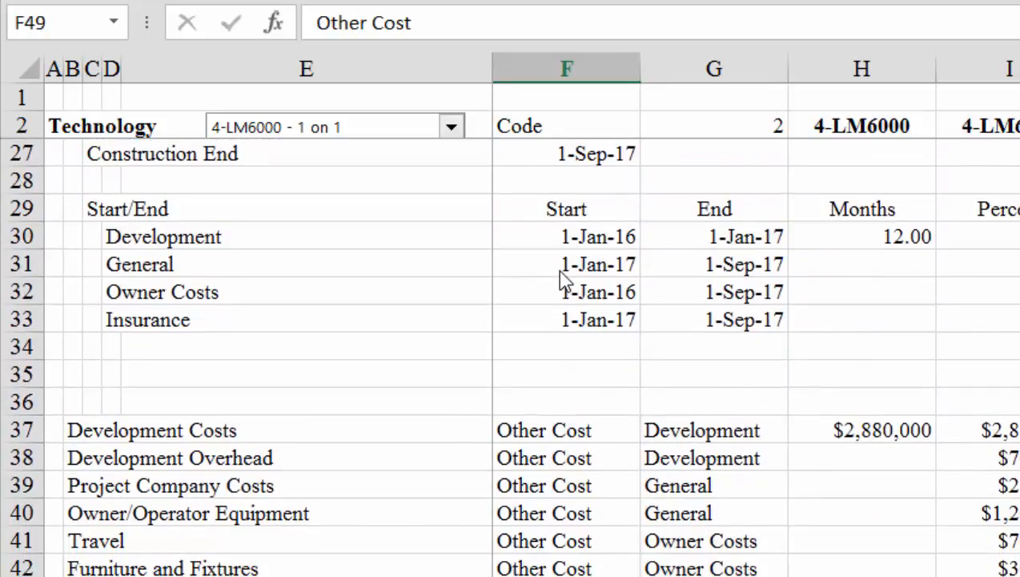
pyautogui.press('Up')
pyautogui.press('Right')
pyautogui.press('Down')
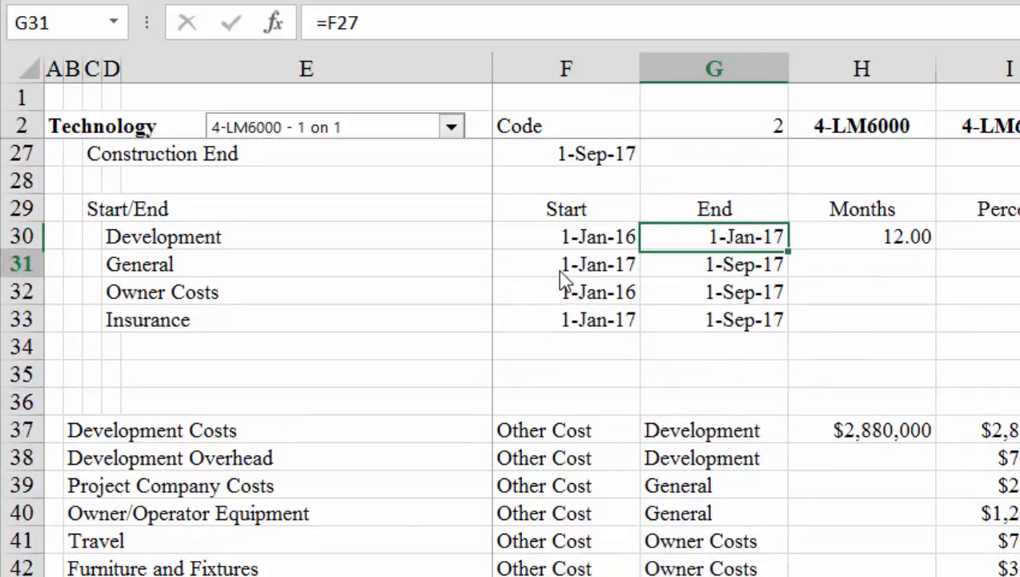
pyautogui.press('Left')
pyautogui.press('Right')
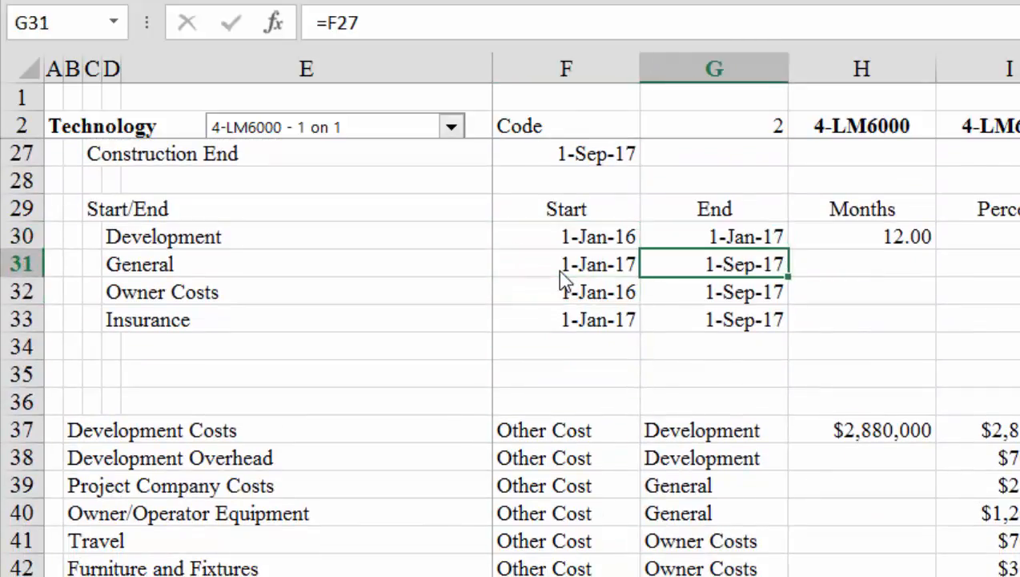
# Examine the Engineering, Procurement & Construction inputs, including the INDEX formula in J17 and the Initial Survey date in G10.
pyautogui.hotkey('ctrl', 'Home')
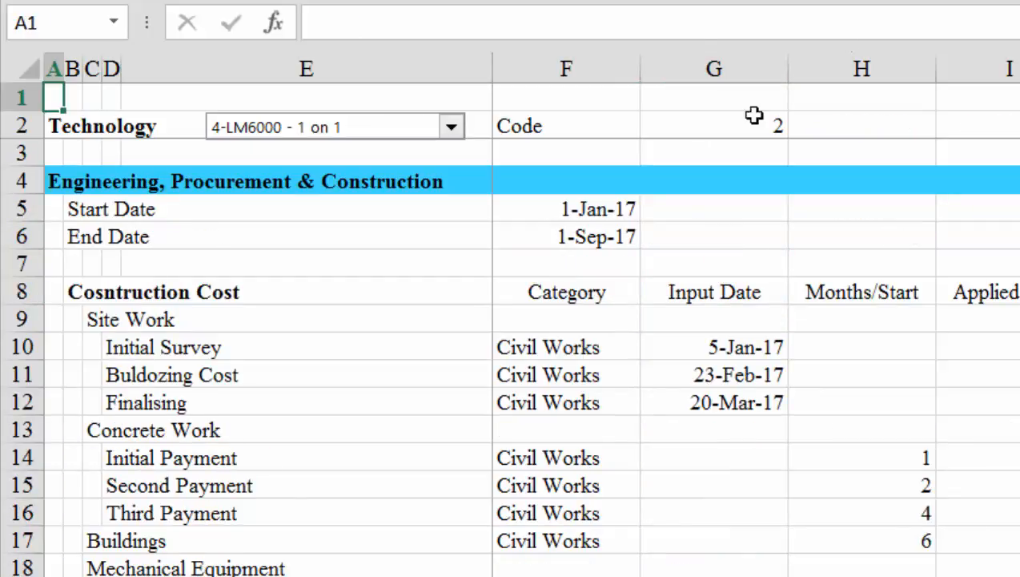
pyautogui.click(987, 566)
pyautogui.press('Right')
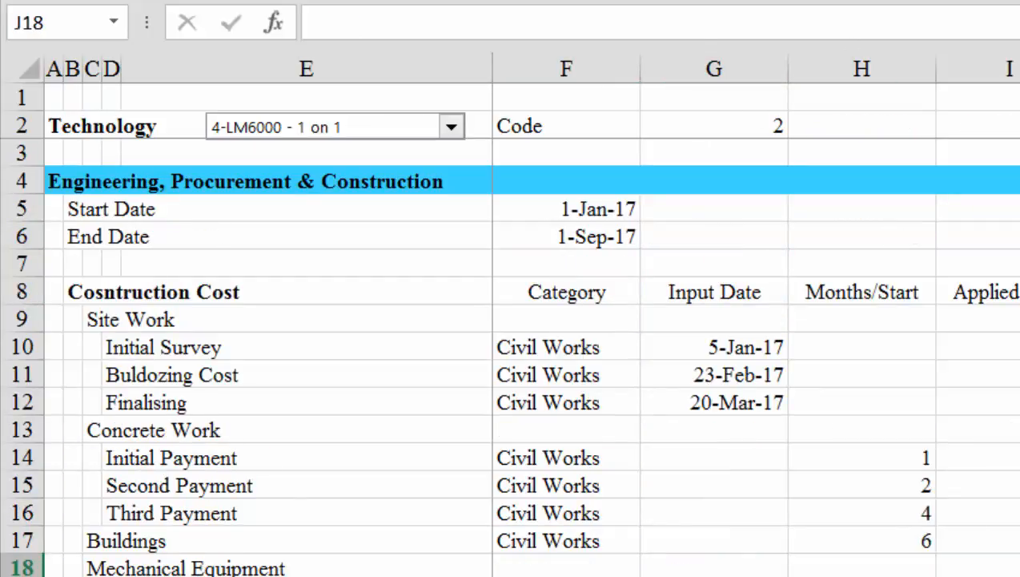
pyautogui.press('pagedown')
pyautogui.press('pageup')
pyautogui.press('Up')
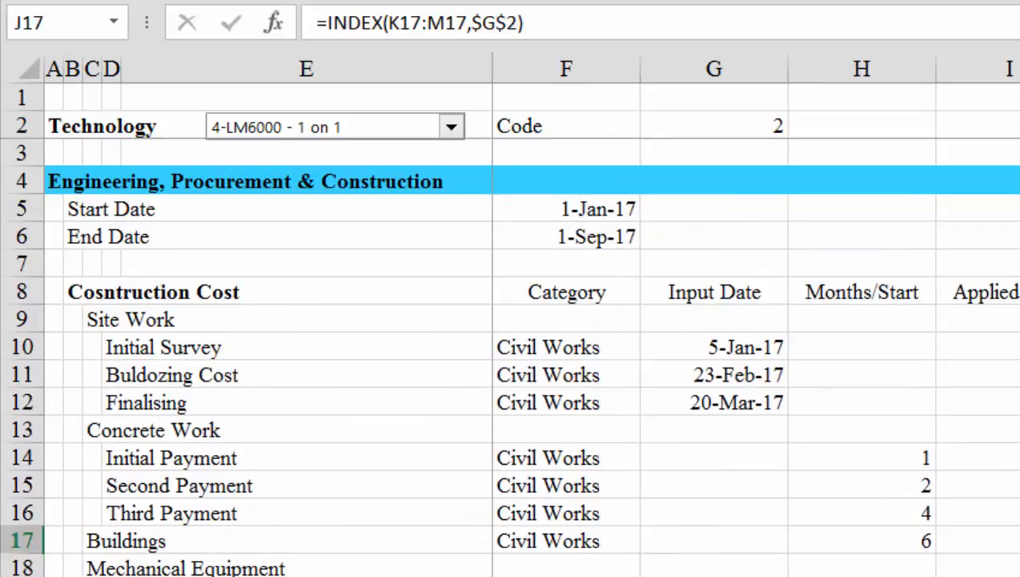
pyautogui.press('Up')
pyautogui.press('Left')
pyautogui.press('Left')
pyautogui.press('Left')
pyautogui.press('Up')
pyautogui.press('Up')
pyautogui.press('Up')
pyautogui.press('Up')
pyautogui.press('Up')
pyautogui.press('Up')
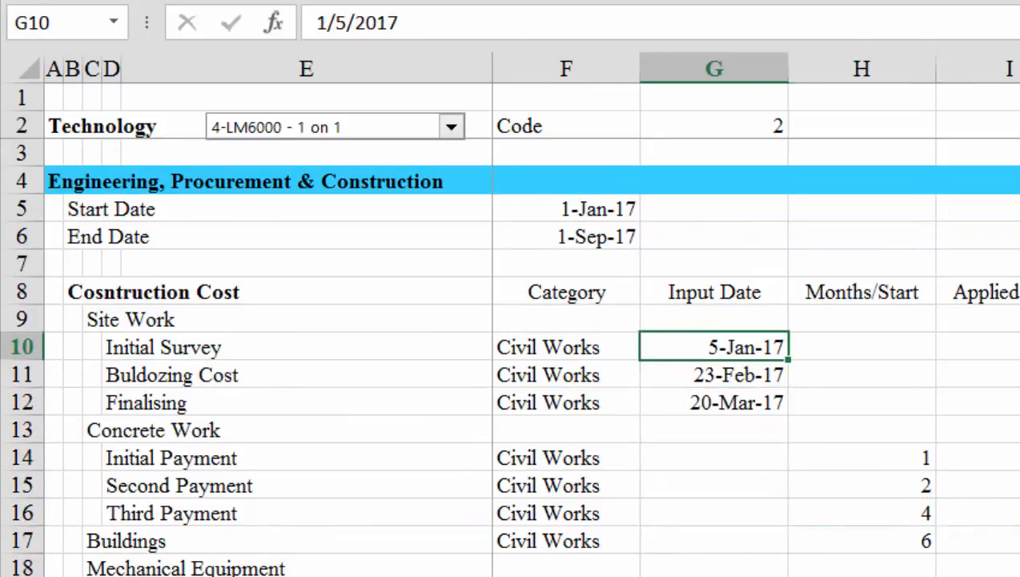
# Go through the construction cost items in column G from Initial Survey down to the Labor payments.
pyautogui.press('Down')
pyautogui.press('Down')
pyautogui.press('Down')
pyautogui.press('Down')
pyautogui.press('Down')
pyautogui.press('Down')
pyautogui.press('Down')
pyautogui.press('Down')
pyautogui.press('Down')
pyautogui.press('Down')
pyautogui.press('Down')
pyautogui.press('Down')
pyautogui.press('Down')
pyautogui.press('Down')
pyautogui.press('Down')
pyautogui.press('Down')
pyautogui.press('Down')
pyautogui.press('Down')
pyautogui.press('Down')
pyautogui.press('Down')
pyautogui.press('Down')
pyautogui.press('Down')
pyautogui.press('Down')
pyautogui.press('Down')
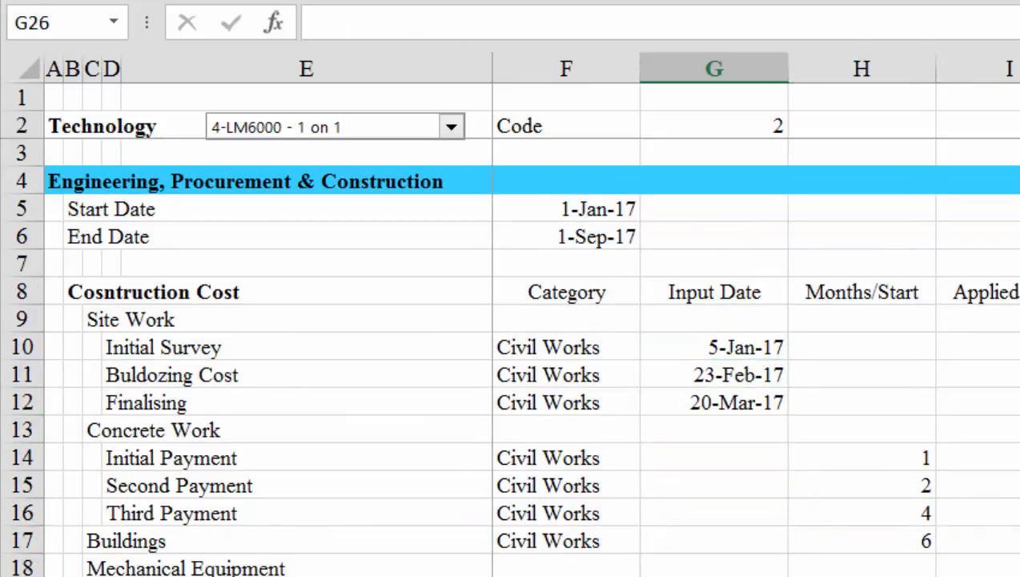
# Review the remaining EPC items, the Soft Cost Timing dates and the category assigned to each soft cost.
pyautogui.press('Down')
pyautogui.press('Down')
pyautogui.press('Down')
pyautogui.press('Down')
pyautogui.press('Down')
pyautogui.press('Down')
pyautogui.press('Down')
pyautogui.press('Down')
pyautogui.press('Down')
pyautogui.press('Down')
pyautogui.press('Down')
pyautogui.press('Down')
pyautogui.press('Down')
pyautogui.press('Down')
pyautogui.press('Down')
pyautogui.press('Down')
pyautogui.press('Down')
pyautogui.press('Down')
pyautogui.press('Down')
pyautogui.press('Down')
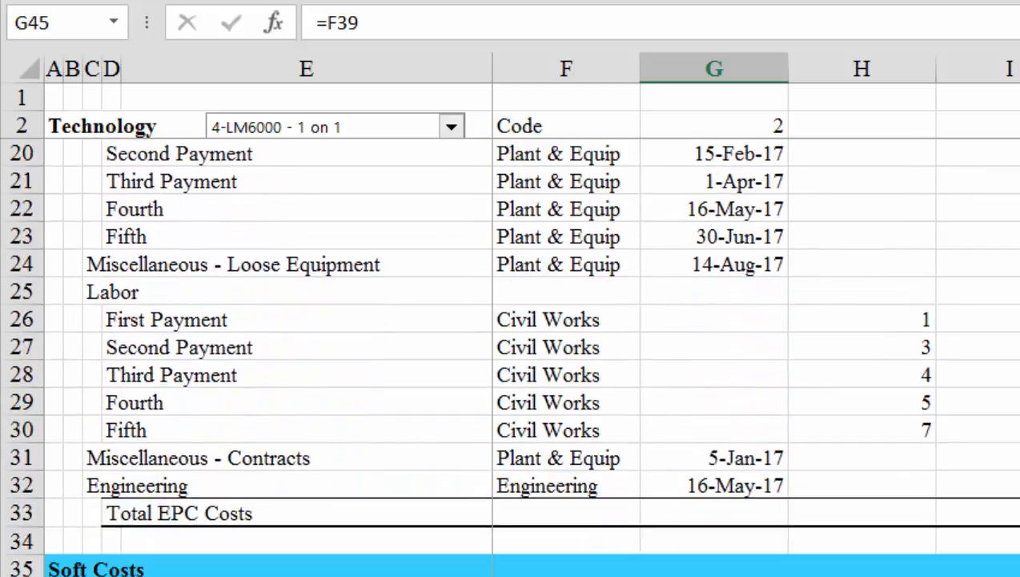
pyautogui.press('Down')
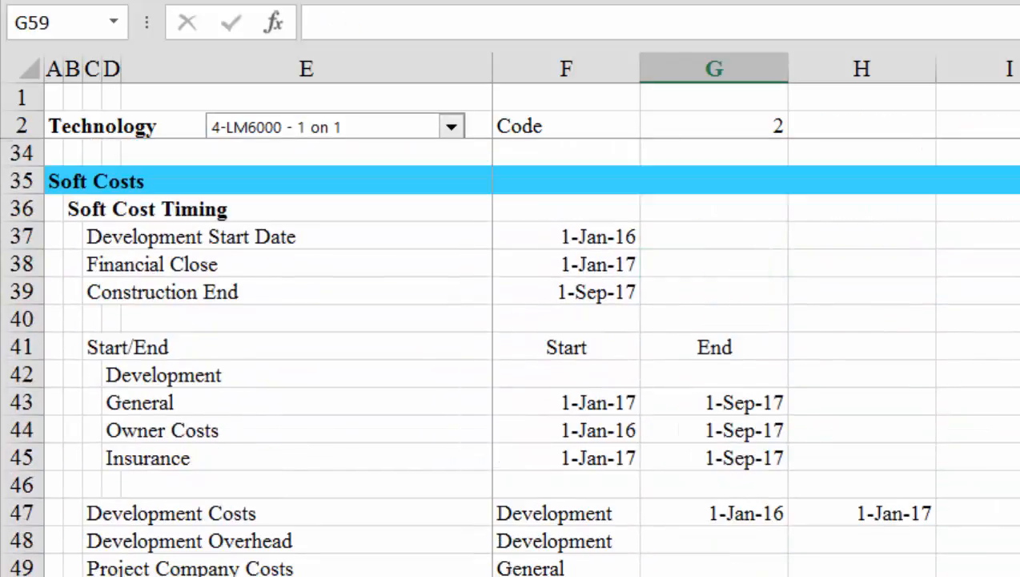
pyautogui.press('Right')
pyautogui.press('Right')
pyautogui.press('Right')
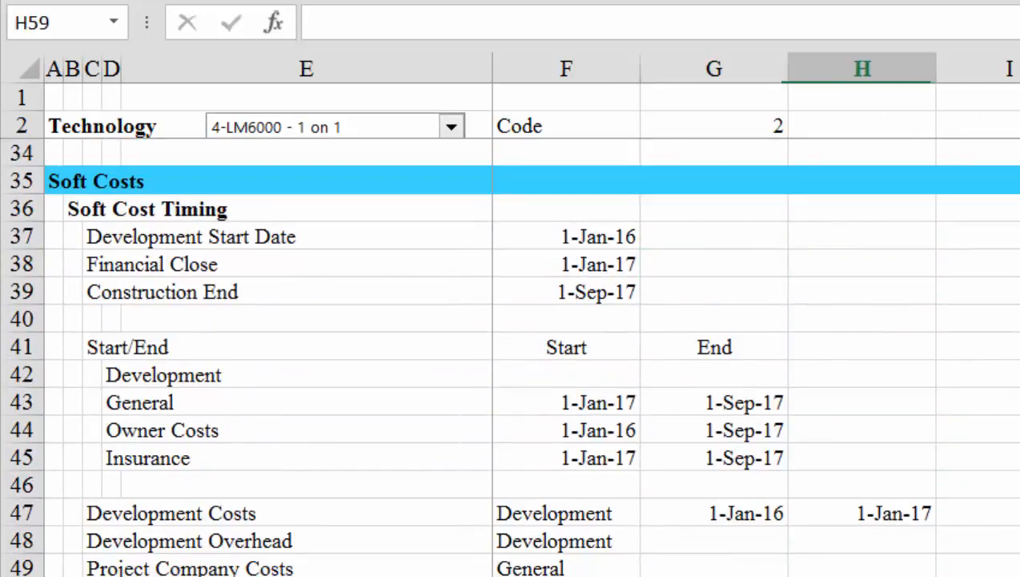
pyautogui.press('Right')
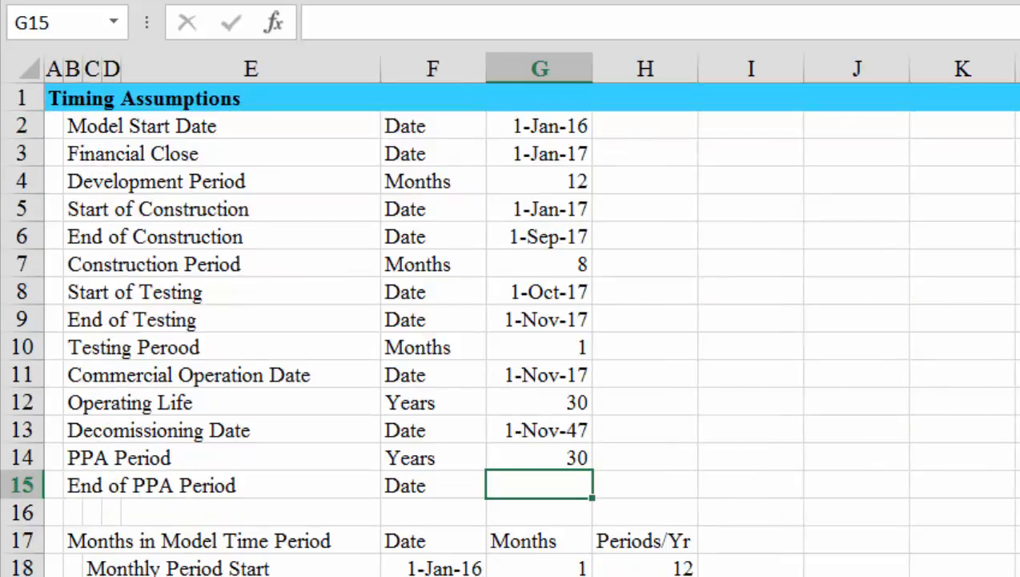
# Look over the Timing Assumptions from End of PPA Period up to the heading and back down to the decommissioning date row.
pyautogui.press('Up')
pyautogui.press('Up')
pyautogui.press('Up')
pyautogui.press('Up')
pyautogui.press('Up')
pyautogui.press('Up')
pyautogui.press('Up')
pyautogui.press('Up')
pyautogui.press('Up')
pyautogui.press('Up')
pyautogui.press('Up')
pyautogui.press('Up')
pyautogui.press('Up')
pyautogui.press('Up')
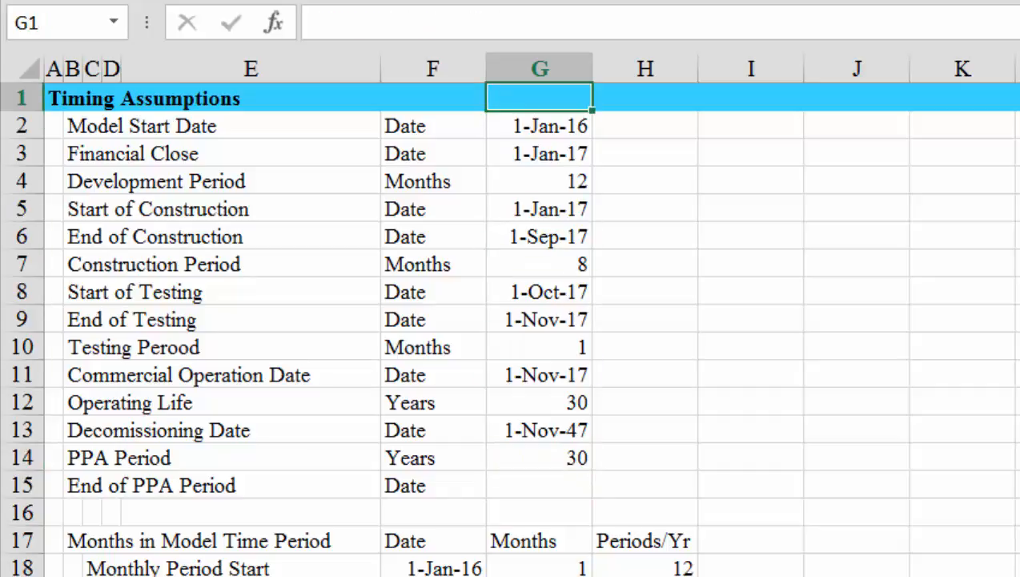
pyautogui.press('Down')
pyautogui.press('Down')
pyautogui.press('Down')
pyautogui.press('Down')
pyautogui.press('Down')
pyautogui.press('Down')
pyautogui.press('Down')
pyautogui.press('Down')
pyautogui.press('Down')
pyautogui.press('Down')
pyautogui.press('Down')
pyautogui.press('Down')
pyautogui.press('Left')
pyautogui.press('Left')
pyautogui.press('Left')
pyautogui.press('Left')
pyautogui.press('Left')
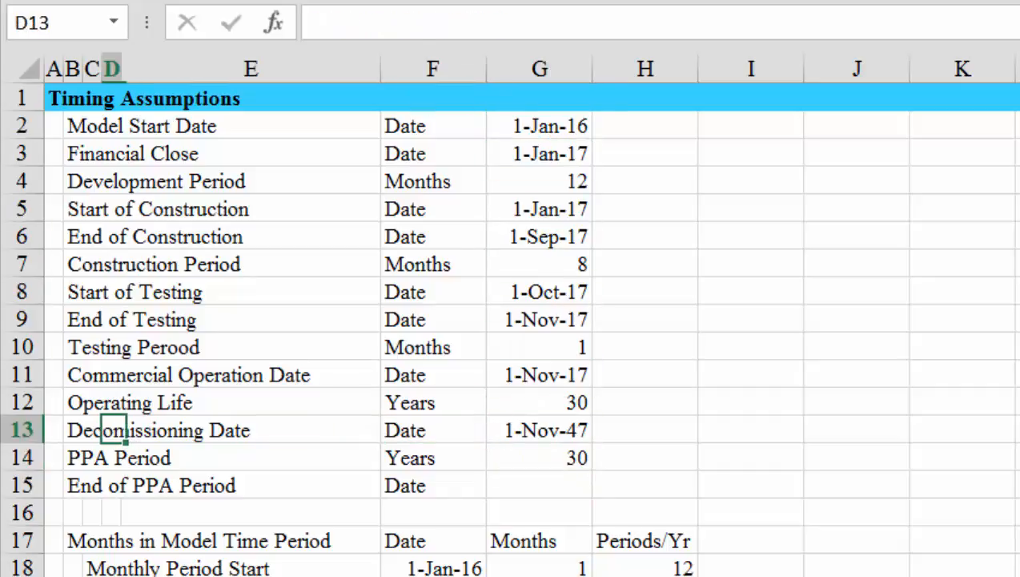
pyautogui.press('Left')
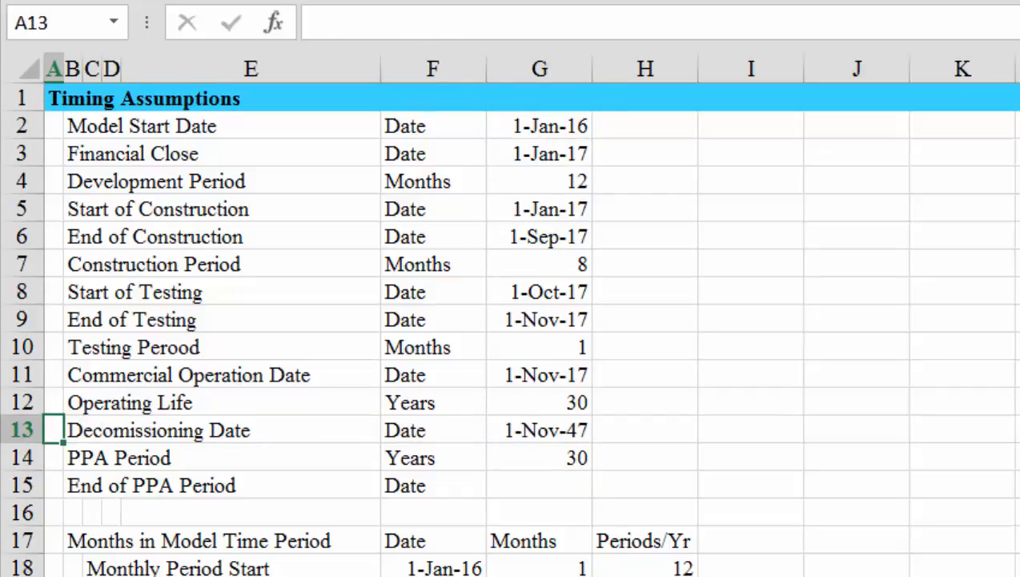
# Colour-code the Timing Assumptions sheet so the hard-coded input values in column G are shown in blue.
pyautogui.hotkey('ctrl', 'pagedown')
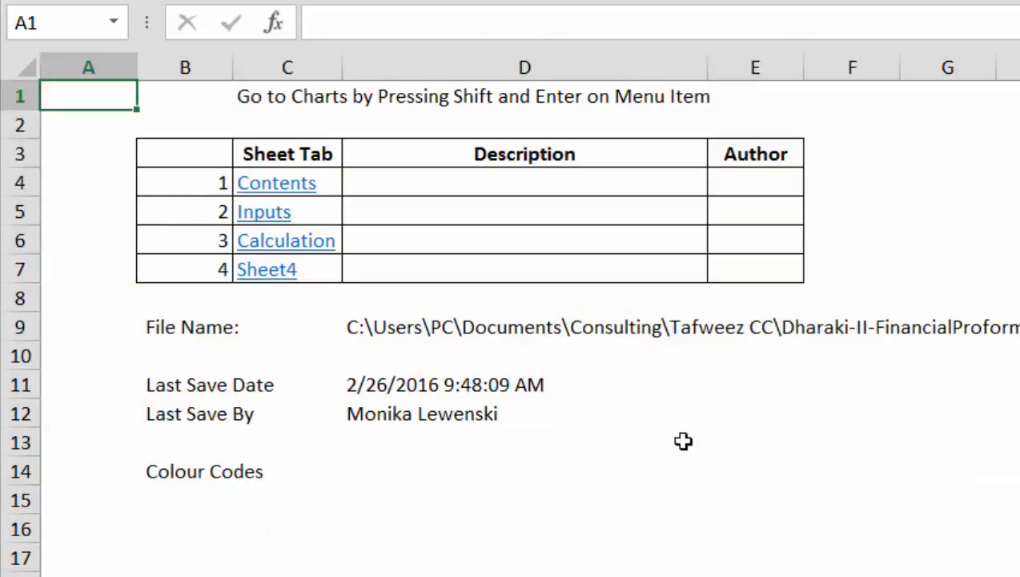
pyautogui.click(684, 440)
pyautogui.hotkey('alt', 'Tab')
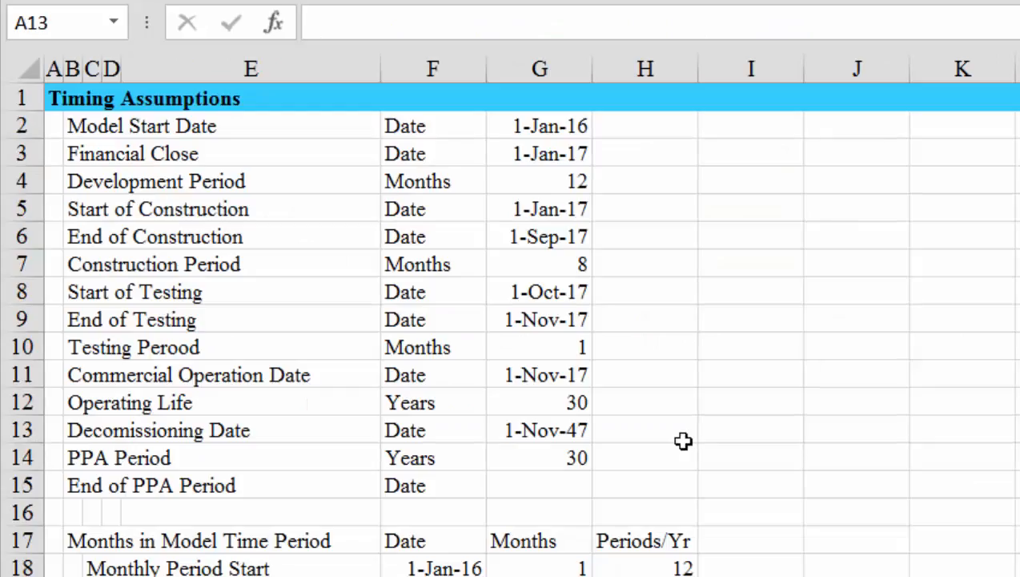
pyautogui.press('Up')
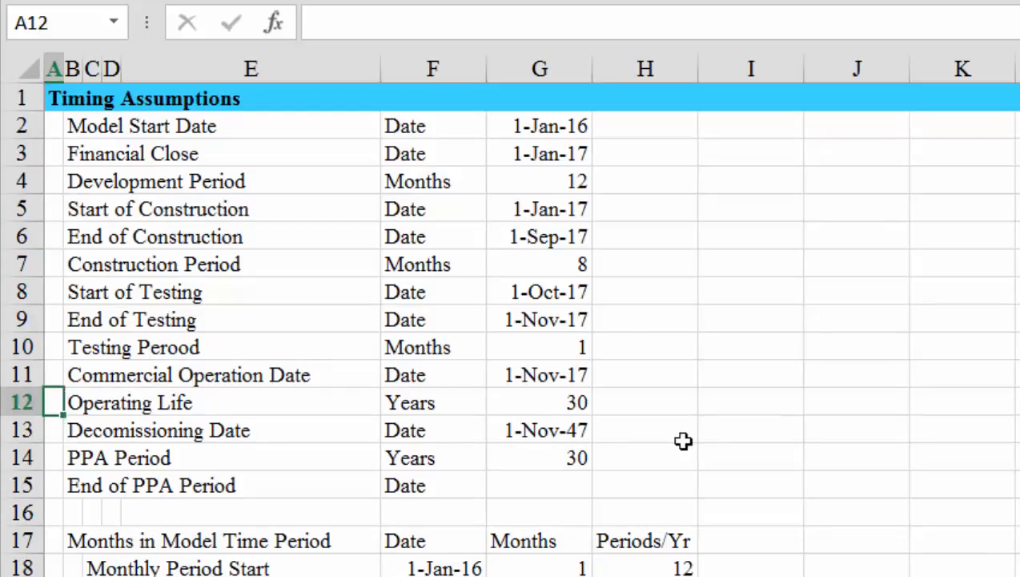
pyautogui.press('Right')
pyautogui.press('Right')
pyautogui.press('Right')
pyautogui.press('Right')
pyautogui.press('Right')
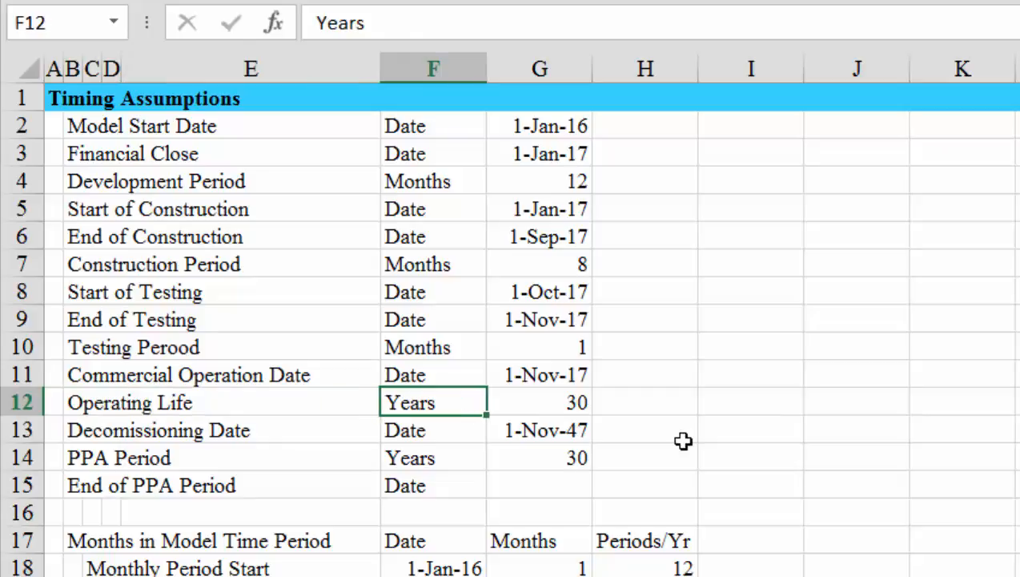
pyautogui.hotkey('ctrl', 'a')
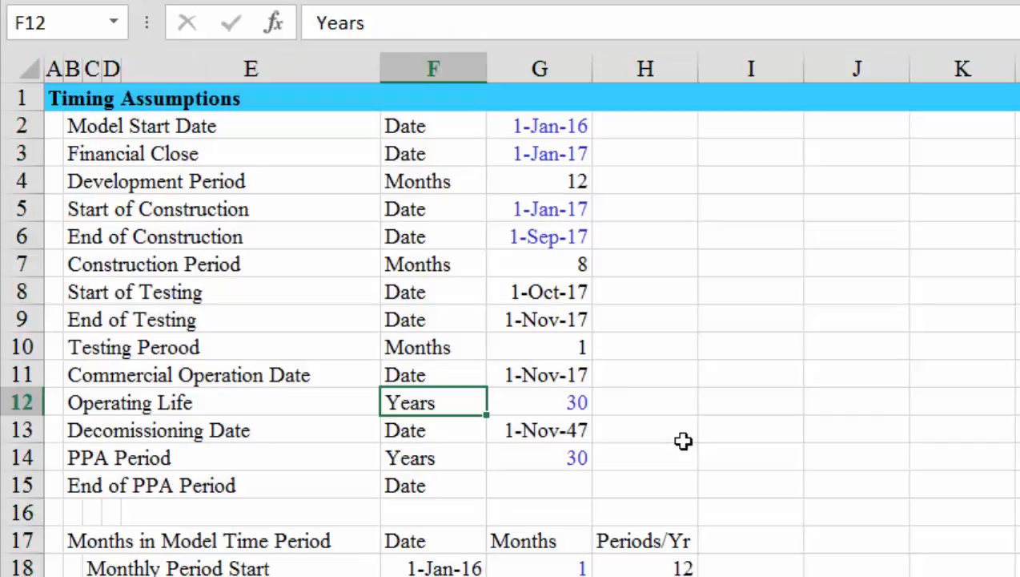
# Compare the Start of Testing formula in G8 with the hard-coded Model Start Date in G2.
pyautogui.press('Up')
pyautogui.press('Up')
pyautogui.press('Up')
pyautogui.press('Up')
pyautogui.press('Right')
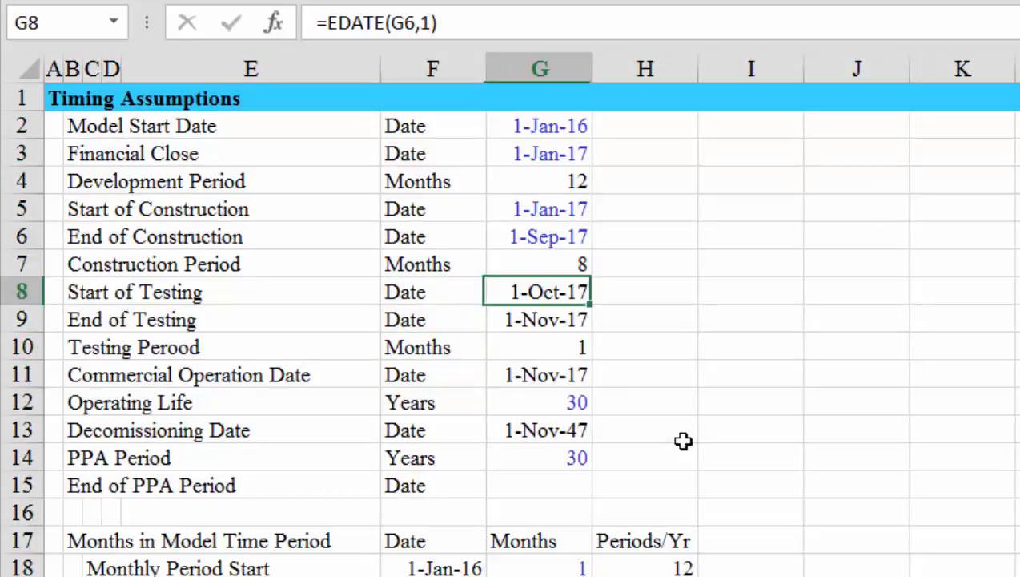
pyautogui.press('Right')
pyautogui.press('Up')
pyautogui.press('Up')
pyautogui.press('Up')
pyautogui.press('Up')
pyautogui.press('Up')
pyautogui.press('Up')
pyautogui.press('Left')
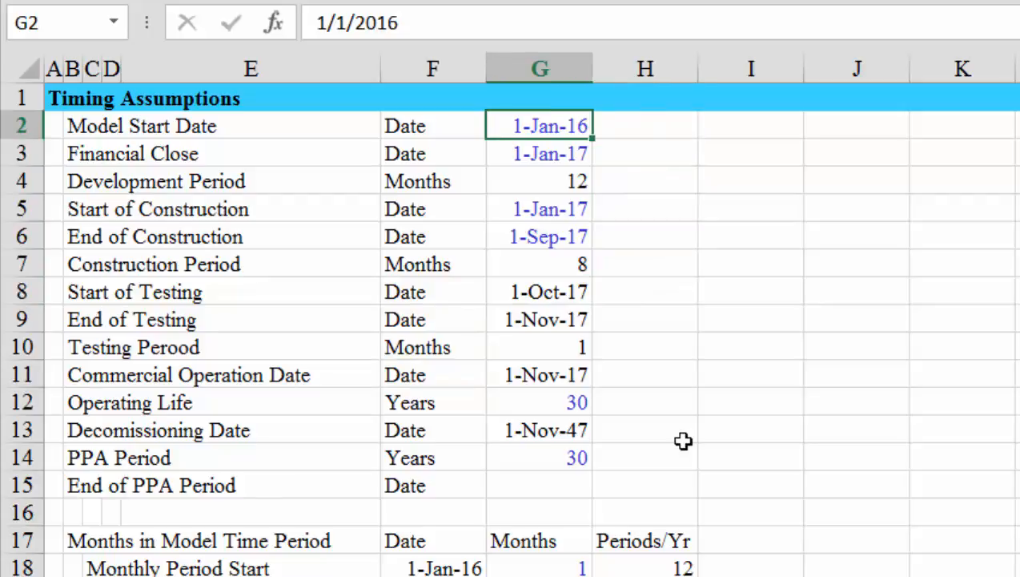
# Inspect the DAYS360 formula for Development Period in G4, re-enter it and give the cell the General number format.
pyautogui.press('Down')
pyautogui.press('Down')
pyautogui.press('F2')
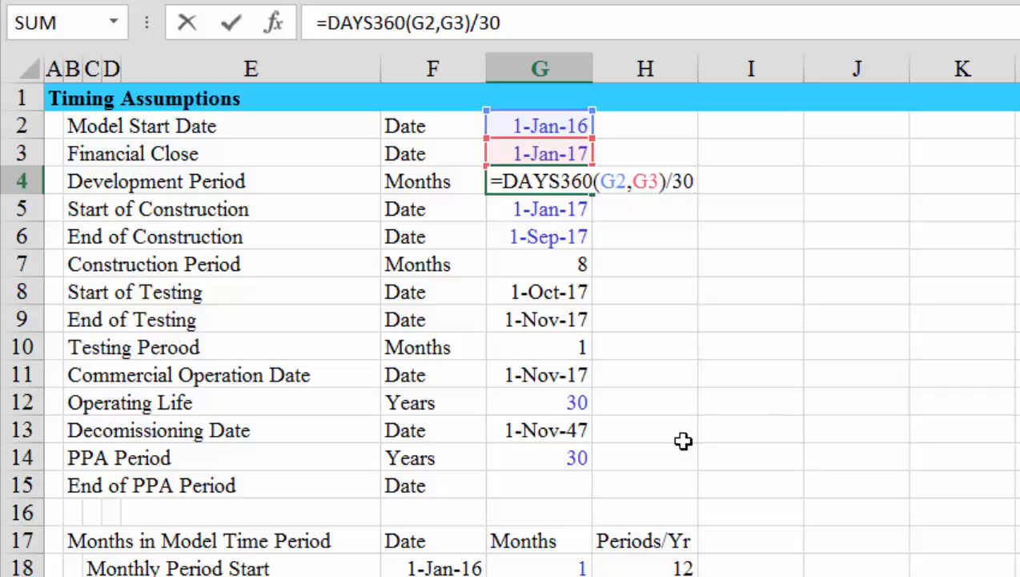
pyautogui.press('Return')
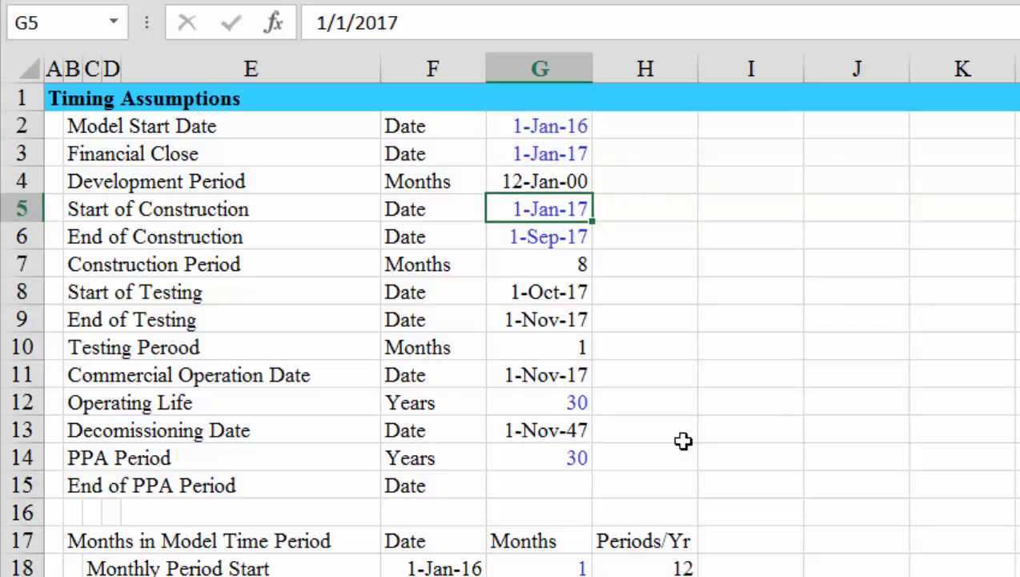
pyautogui.press('Up')
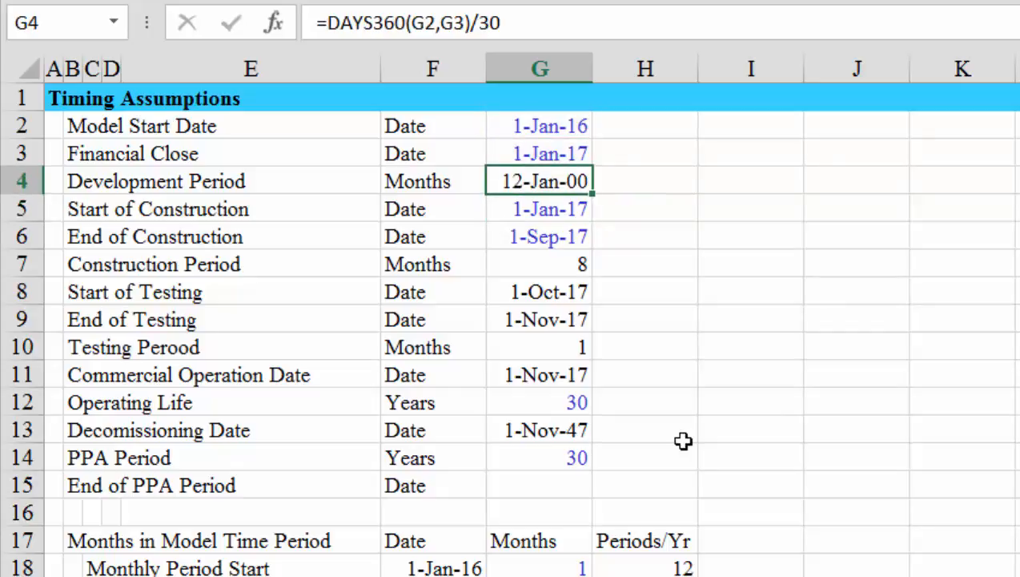
pyautogui.hotkey('ctrl', 'shift', '~')
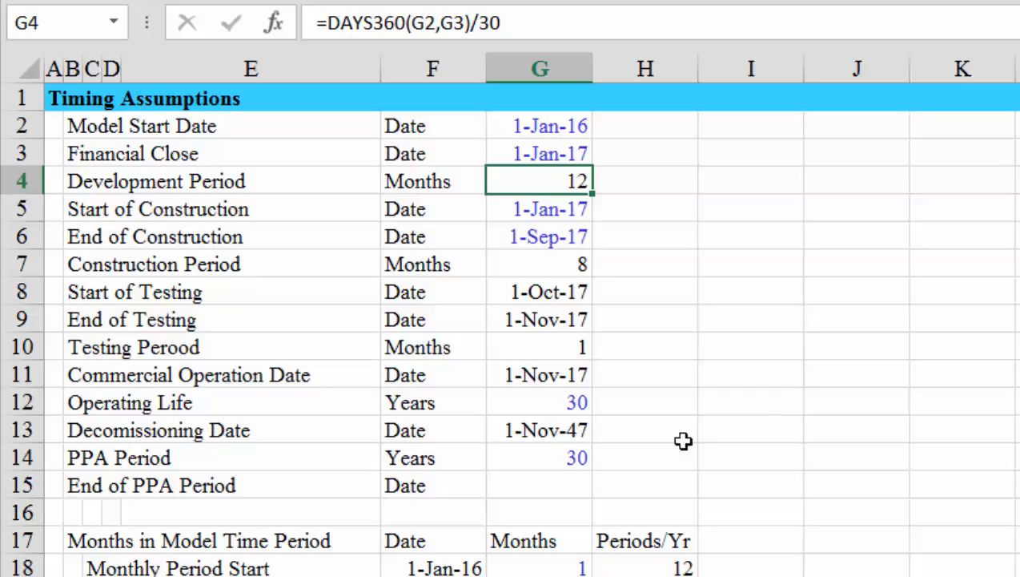
# Check the construction start and end dates in G5 and G6 and the Construction Period formula in G7.
pyautogui.press('Down')
pyautogui.press('Down')
pyautogui.press('Down')
pyautogui.press('Up')
pyautogui.press('Up')
pyautogui.press('Down')
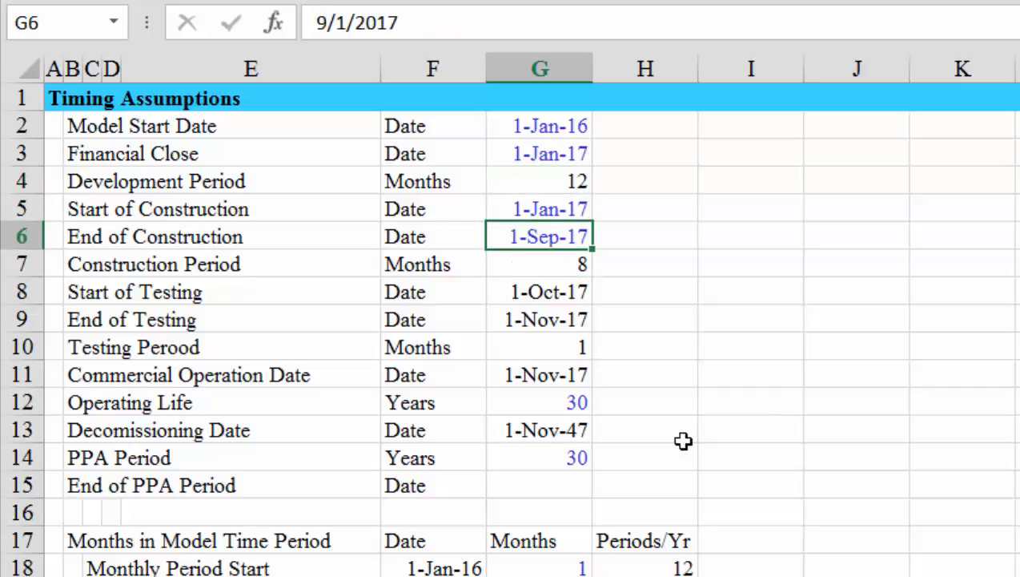
pyautogui.press('Up')
pyautogui.press('Down')
pyautogui.press('Down')
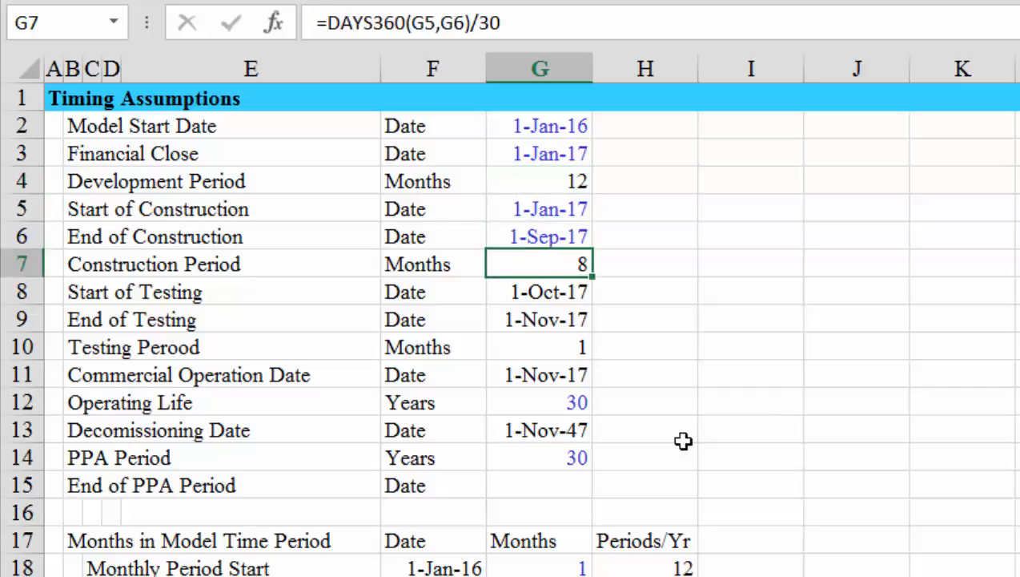
# Review the EDATE formula for Start of Testing in G8 and the Commercial Operation Date link in G11.
pyautogui.press('Down')
pyautogui.press('Down')
pyautogui.press('Down')
pyautogui.press('Down')
pyautogui.press('Down')
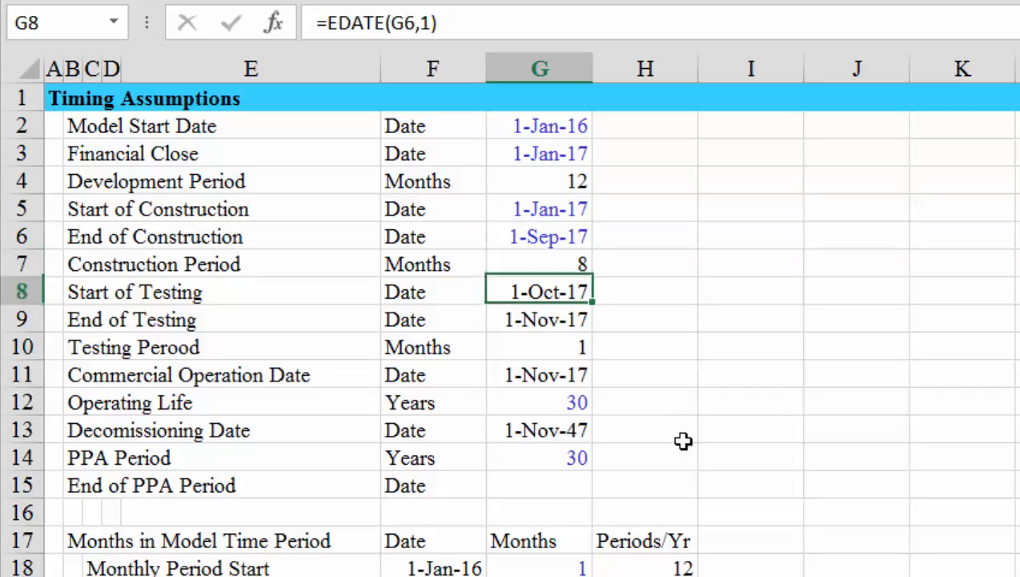
pyautogui.press('Up')
pyautogui.press('Up')
pyautogui.press('Up')
pyautogui.press('Up')
pyautogui.press('Up')
pyautogui.press('Up')
pyautogui.press('Up')
pyautogui.press('Up')
pyautogui.press('Up')
pyautogui.press('Up')
pyautogui.press('Up')
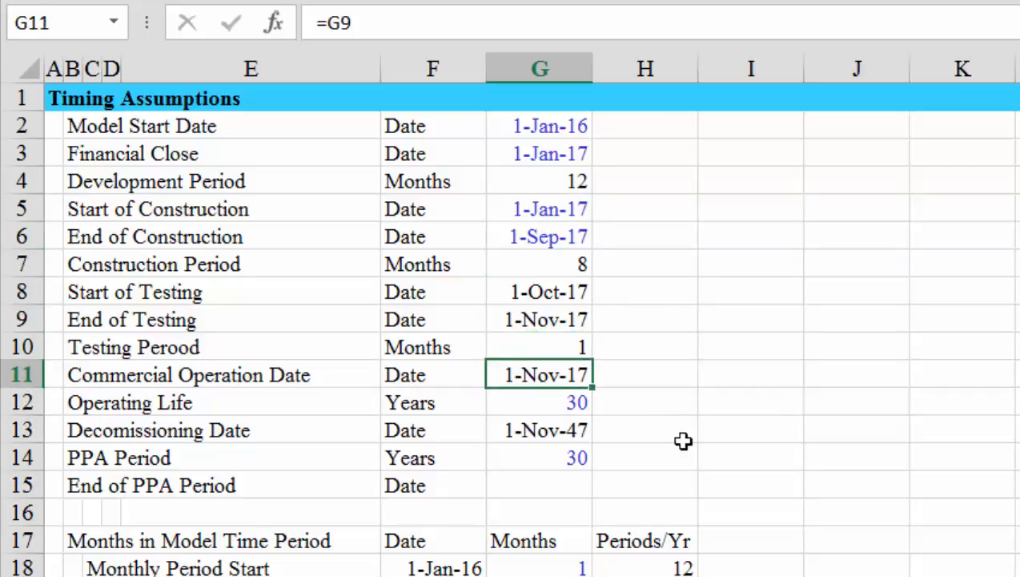
# Compare the Model Start Date input in G2 with the Decommissioning Date formula in G13.
pyautogui.press('Down')
pyautogui.press('Down')
pyautogui.press('Down')
pyautogui.press('Down')
pyautogui.press('Down')
pyautogui.press('Down')
pyautogui.press('Down')
pyautogui.press('Down')
pyautogui.press('Down')
pyautogui.press('Down')
pyautogui.press('Down')
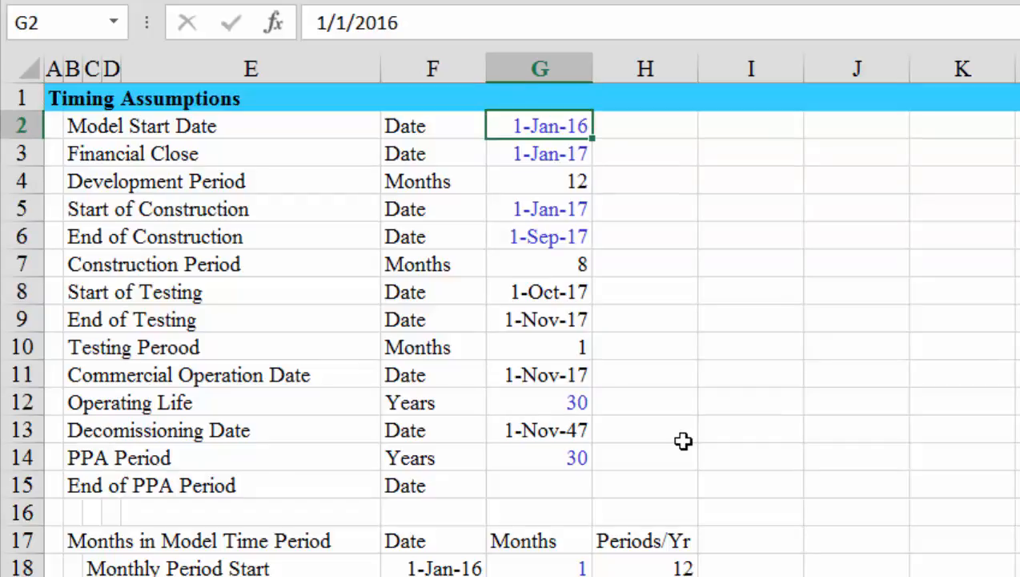
pyautogui.press('Up')
pyautogui.press('Down')
pyautogui.press('Down')
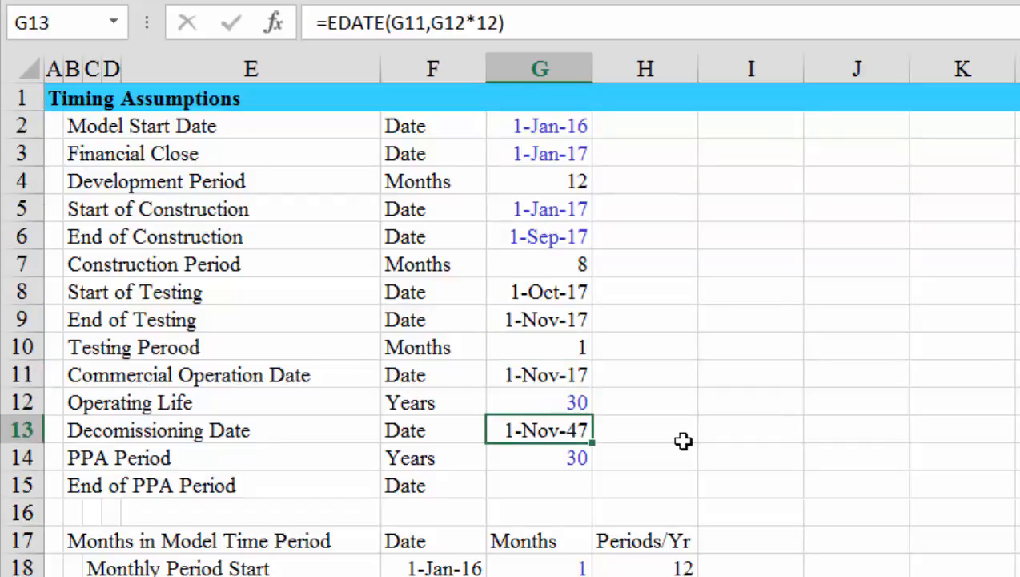
# Check the Operating Life and PPA Period inputs in G12 and G14 against the empty End of PPA Period cell G15.
pyautogui.press('Up')
pyautogui.press('Up')
pyautogui.press('Down')
pyautogui.press('Down')
pyautogui.press('Down')
pyautogui.press('Down')
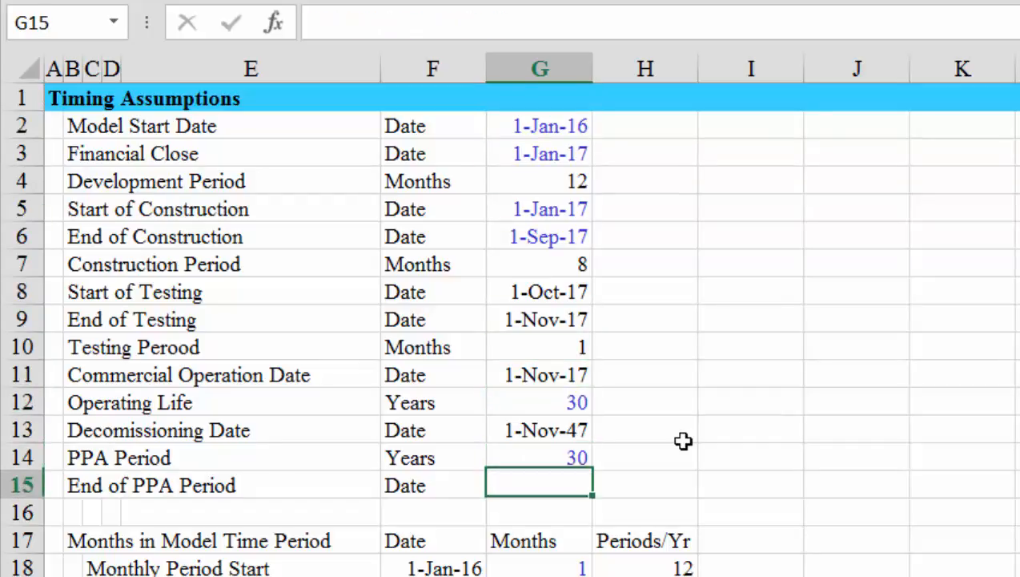
pyautogui.press('Up')
pyautogui.press('Up')
pyautogui.press('Up')
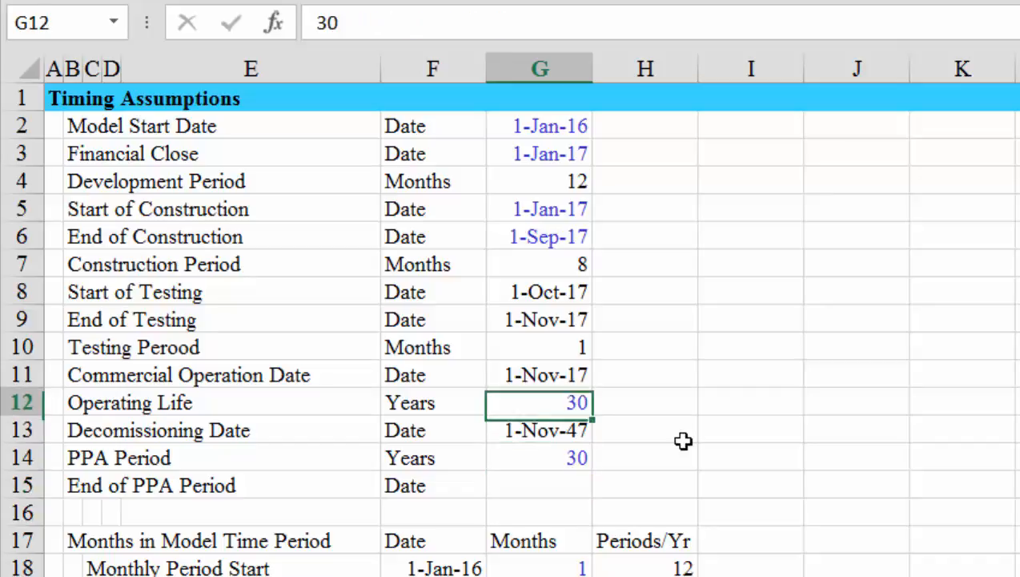
pyautogui.press('Down')
pyautogui.press('Down')
pyautogui.press('Down')
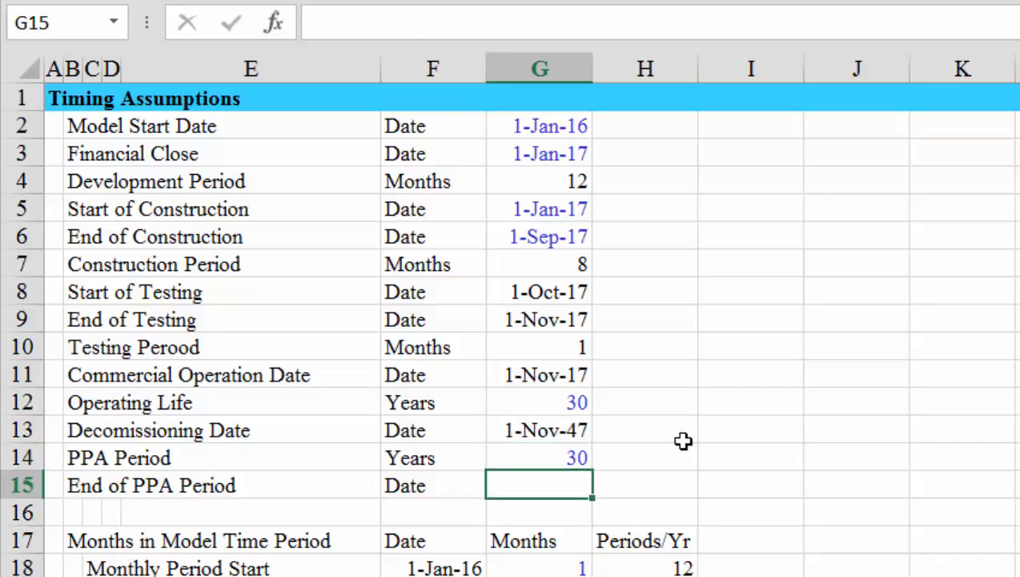
# Calculate the End of PPA Period in G15 with =EDATE(G11,G14*12) and format the cell as a date.
pyautogui.write('=')
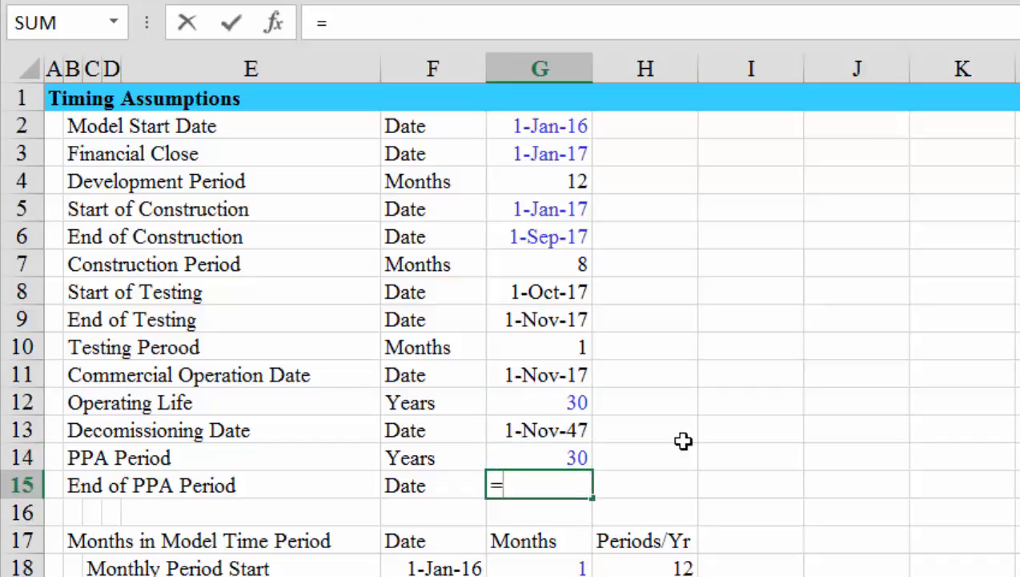
pyautogui.write('ed')
pyautogui.press('Tab')
pyautogui.press('Up')
pyautogui.press('Up')
pyautogui.press('Up')
pyautogui.press('Up')
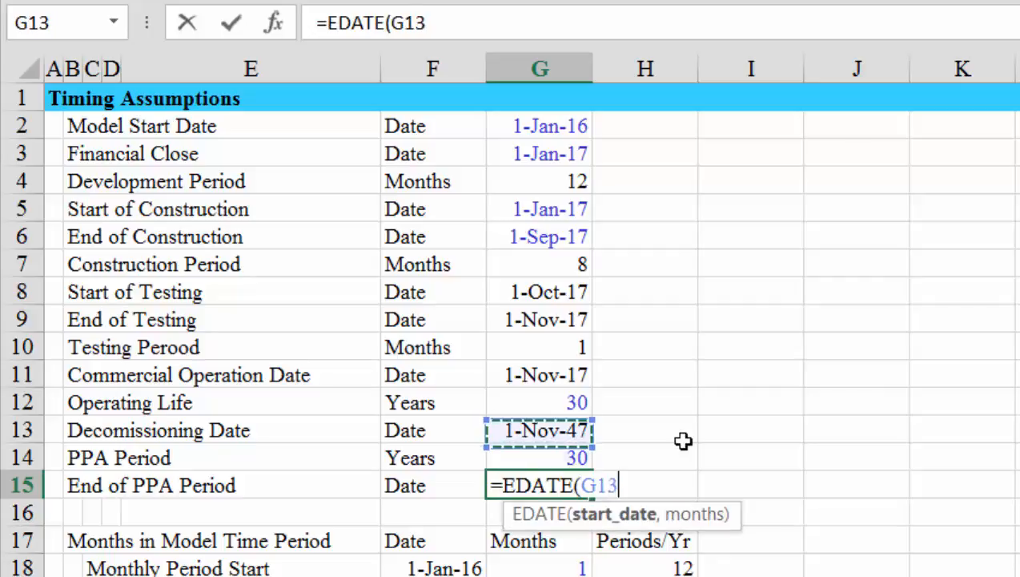
pyautogui.press('Up')
pyautogui.press('Up')
pyautogui.press('Up')
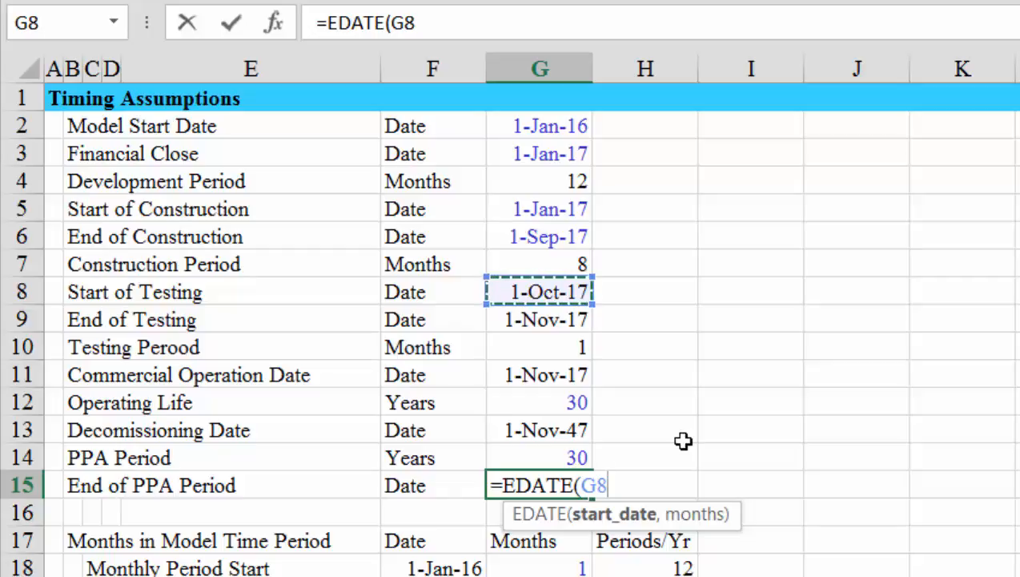
pyautogui.press('Down')
pyautogui.press('Down')
pyautogui.press('Down')
pyautogui.write(',')
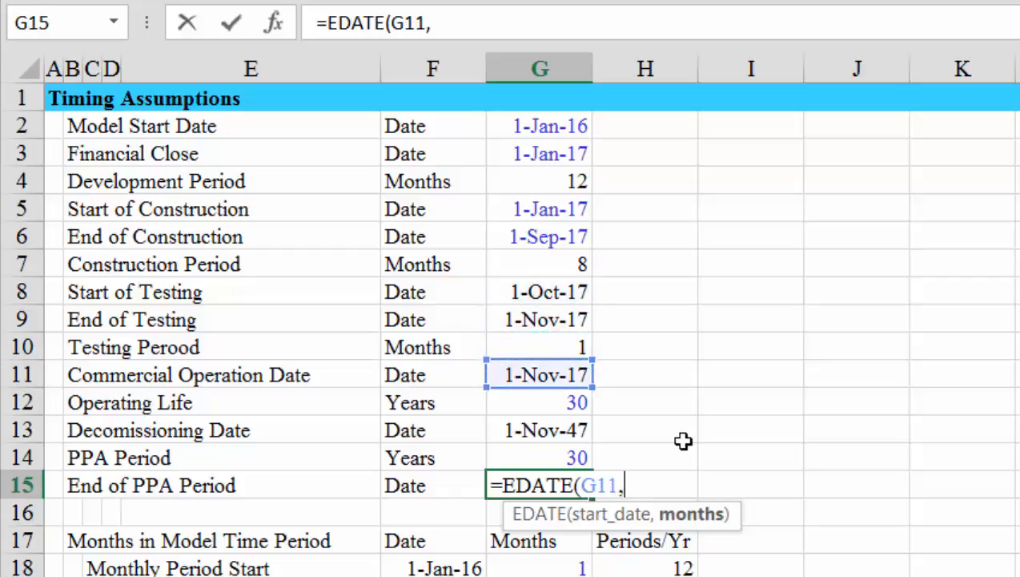
pyautogui.press('Up')
pyautogui.write('*')
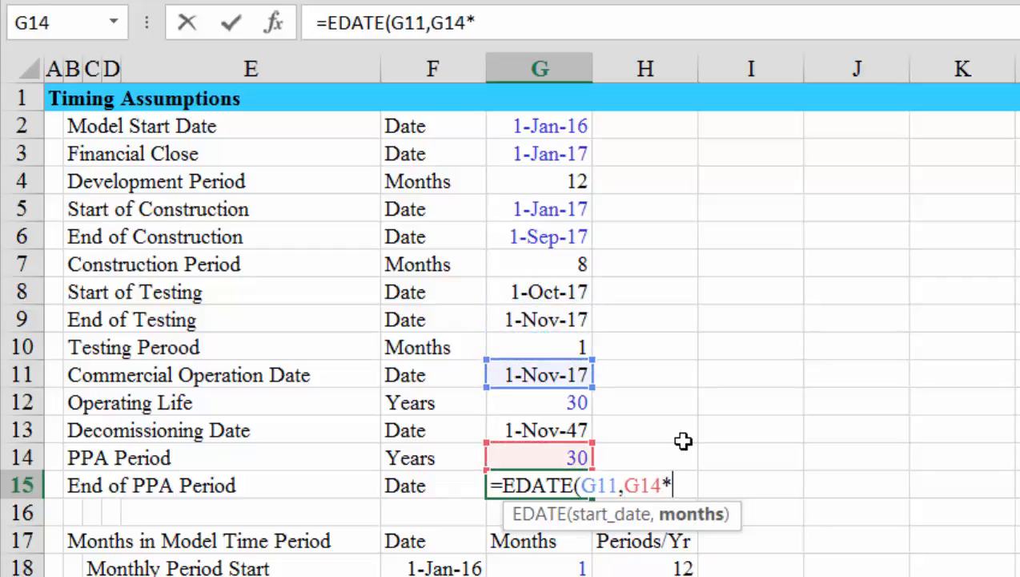
pyautogui.write('12)')
pyautogui.press('Return')
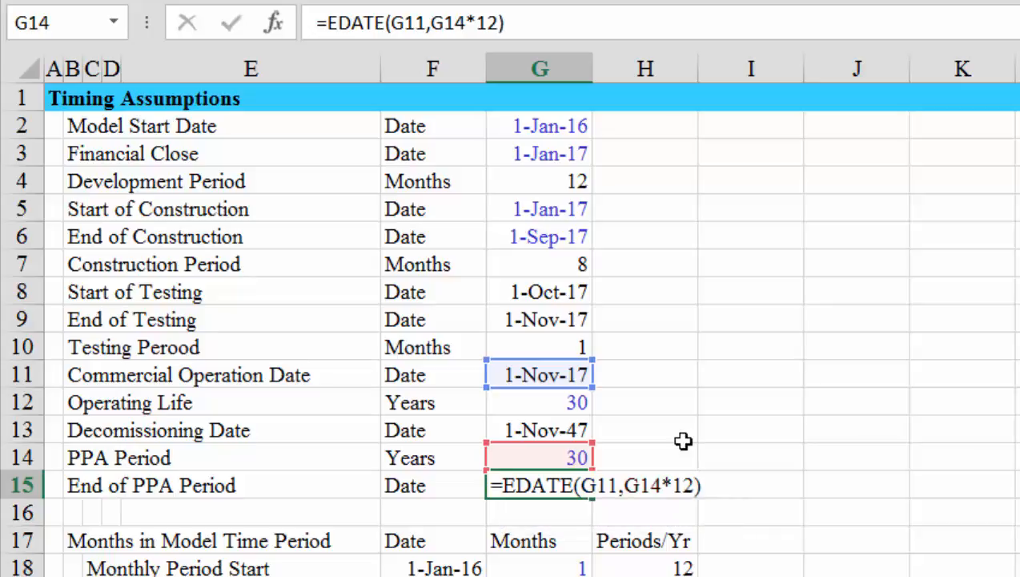
pyautogui.press('Up')
pyautogui.hotkey('ctrl', 'shift', '3')
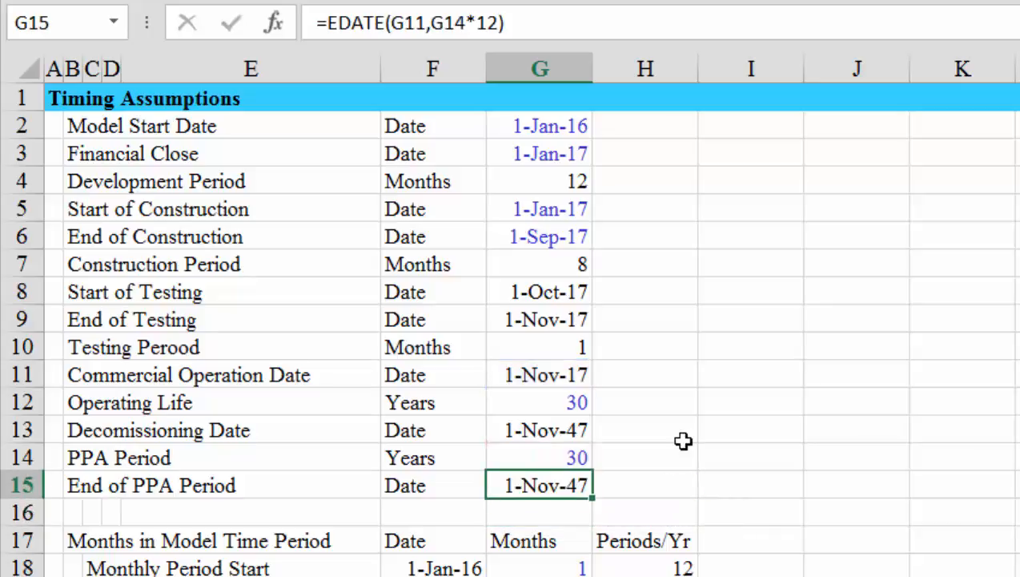
# Review the PPA Period and its end date, and the Monthly Period Start inputs in row 18.
pyautogui.press('Up')
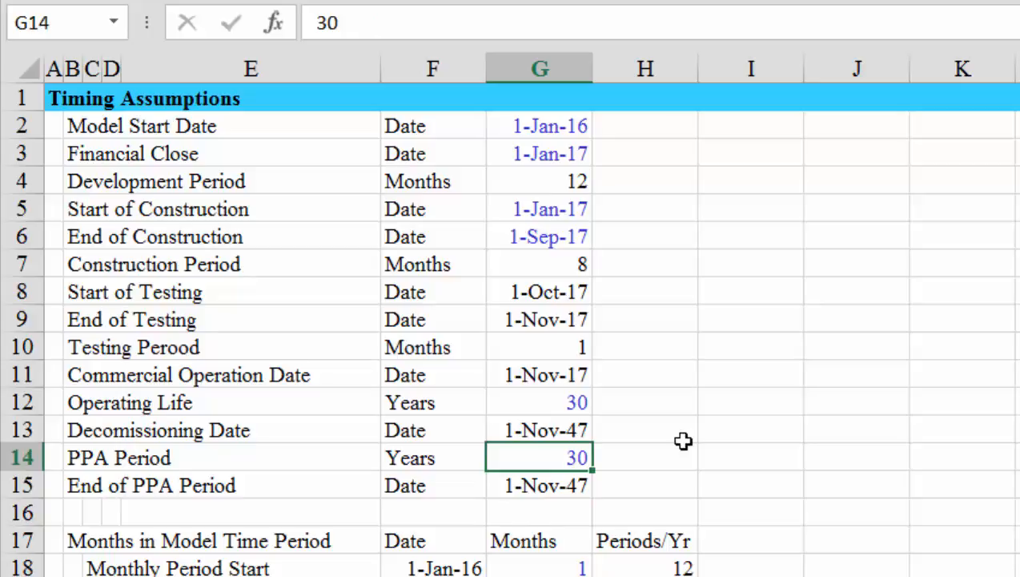
pyautogui.press('Down')
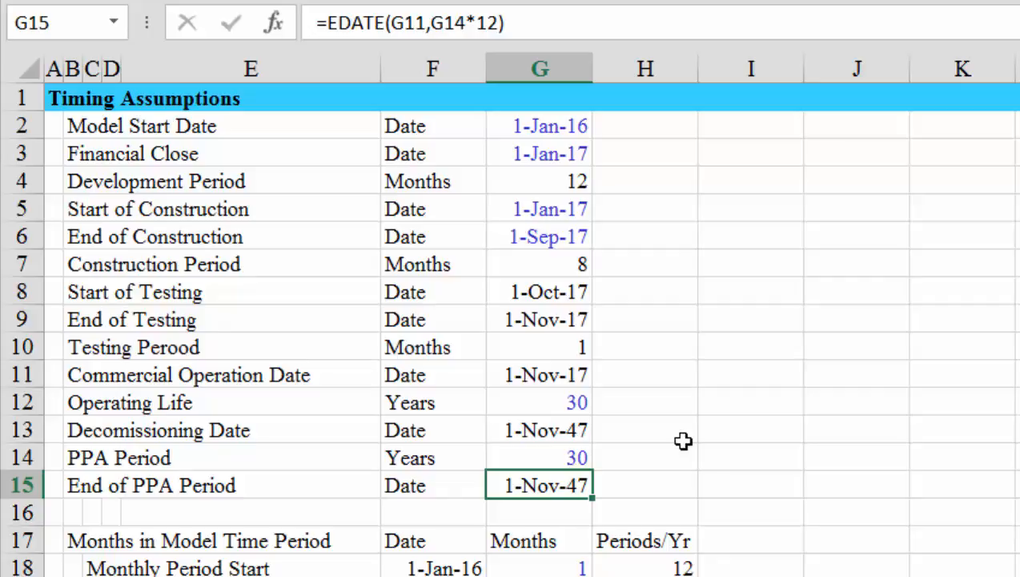
pyautogui.press('Down')
pyautogui.press('Down')
pyautogui.press('Down')
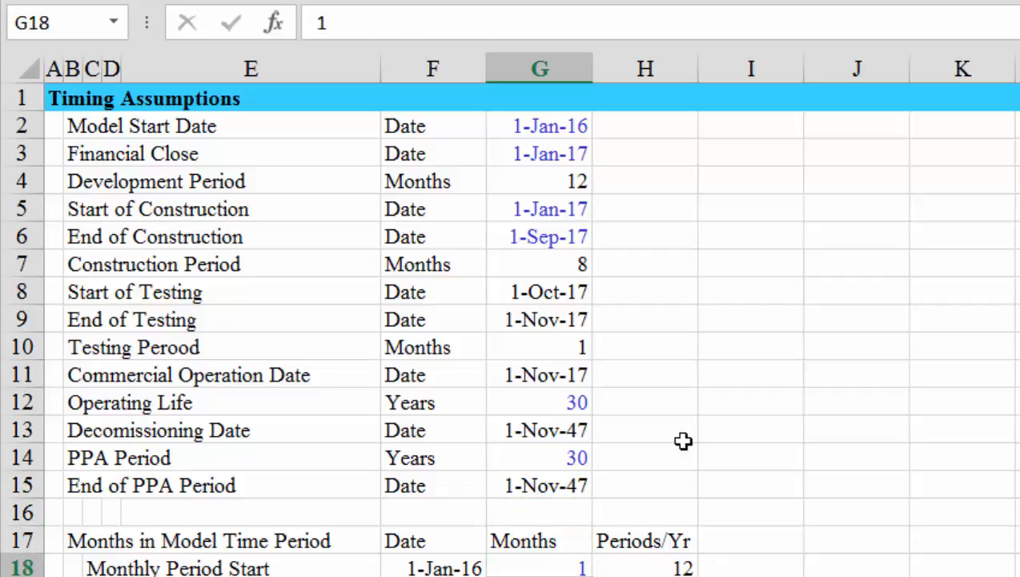
pyautogui.press('Left')
pyautogui.press('Left')
pyautogui.press('Left')
pyautogui.press('Right')
pyautogui.press('Right')
pyautogui.press('Right')
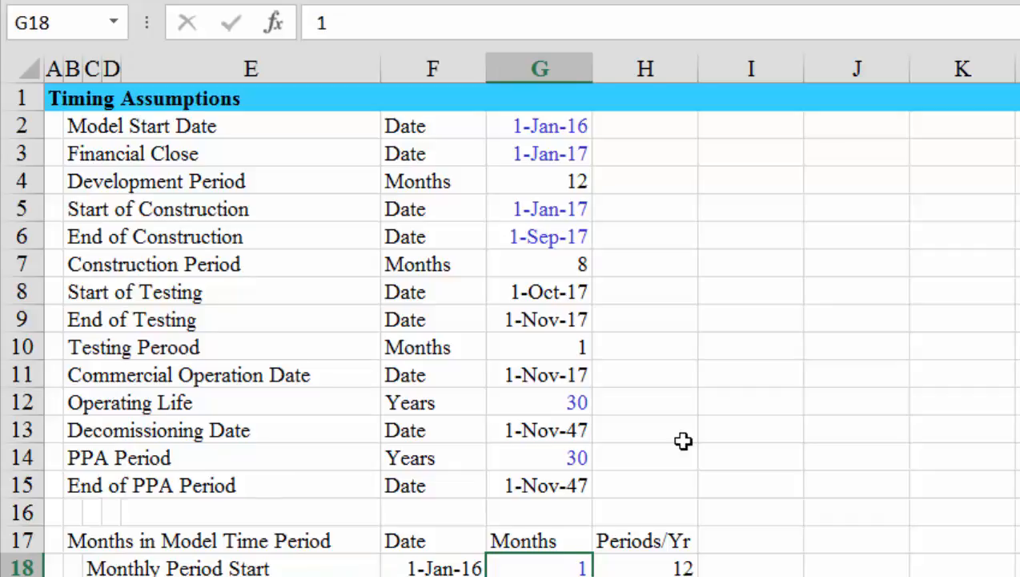
# Rename the column header in H17 to "Per to Ann".
pyautogui.press('Right')
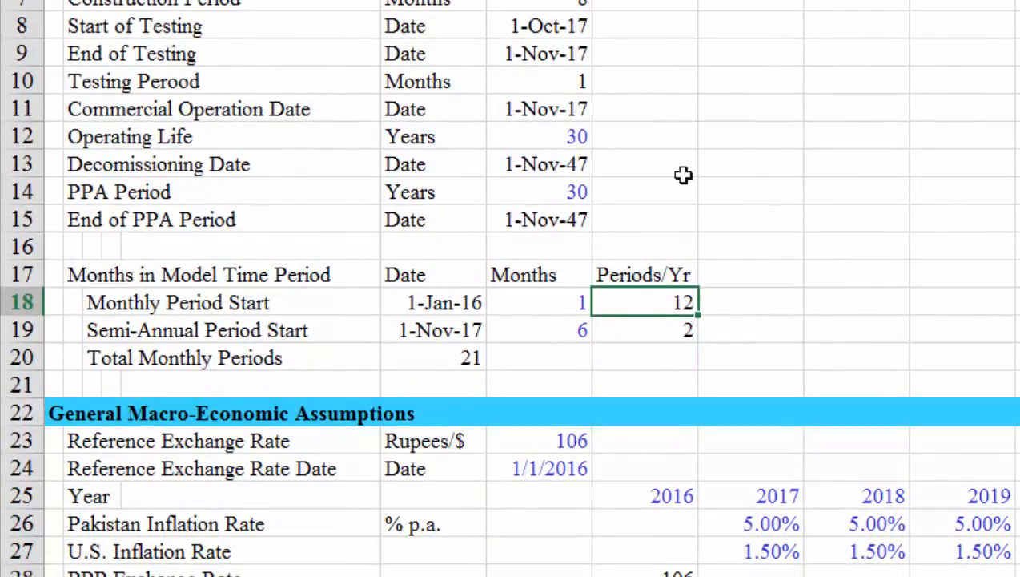
pyautogui.press('Up')
pyautogui.write('Per')
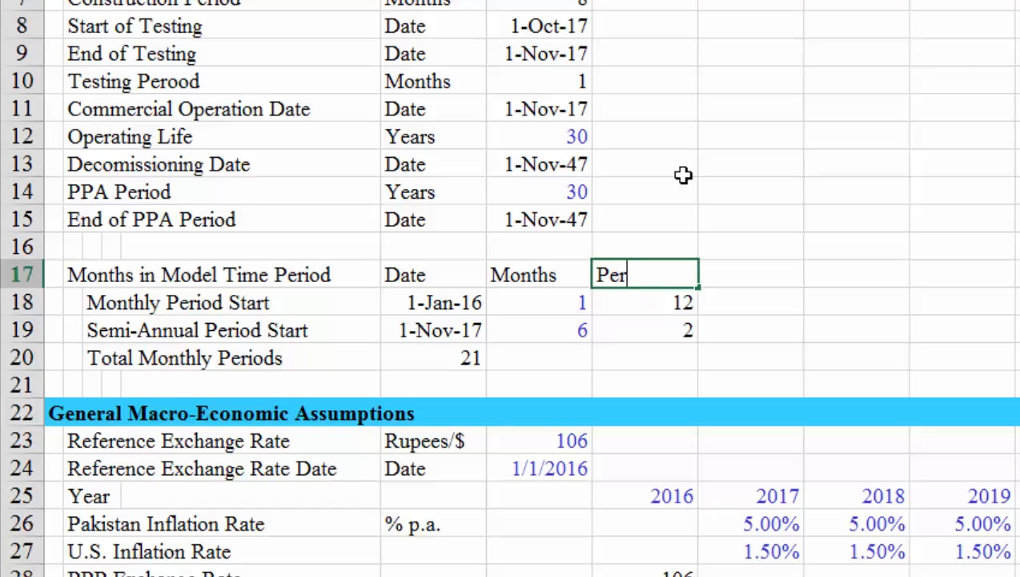
pyautogui.write(' to Ann')
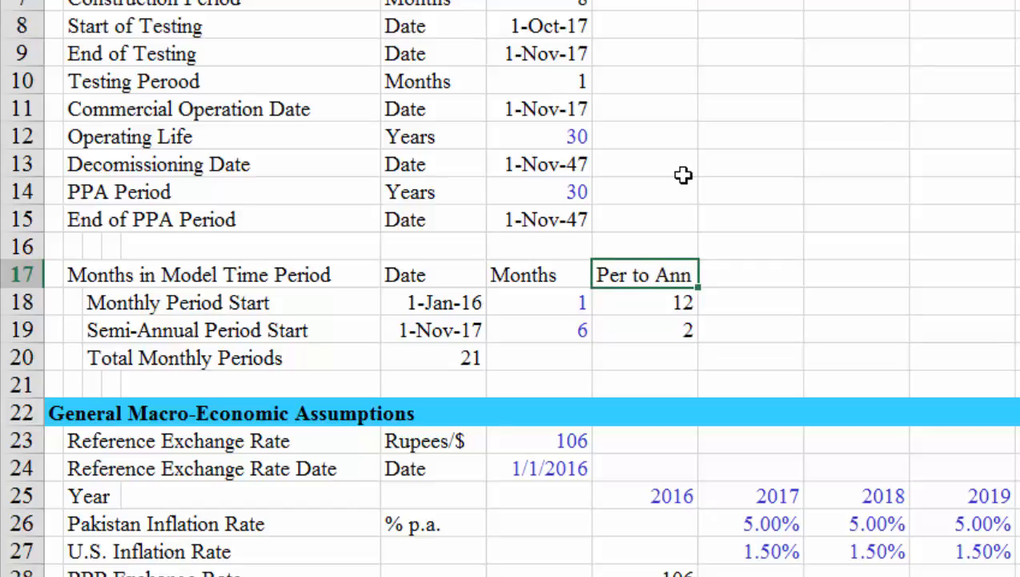
pyautogui.press('Return')
# Re-enter the Total Monthly Periods formula =DAYS360(F18,F19)/30-1 in F20 and give the cell the General number format.
pyautogui.press('Left')
pyautogui.press('Left')
pyautogui.press('Down')
pyautogui.press('Right')
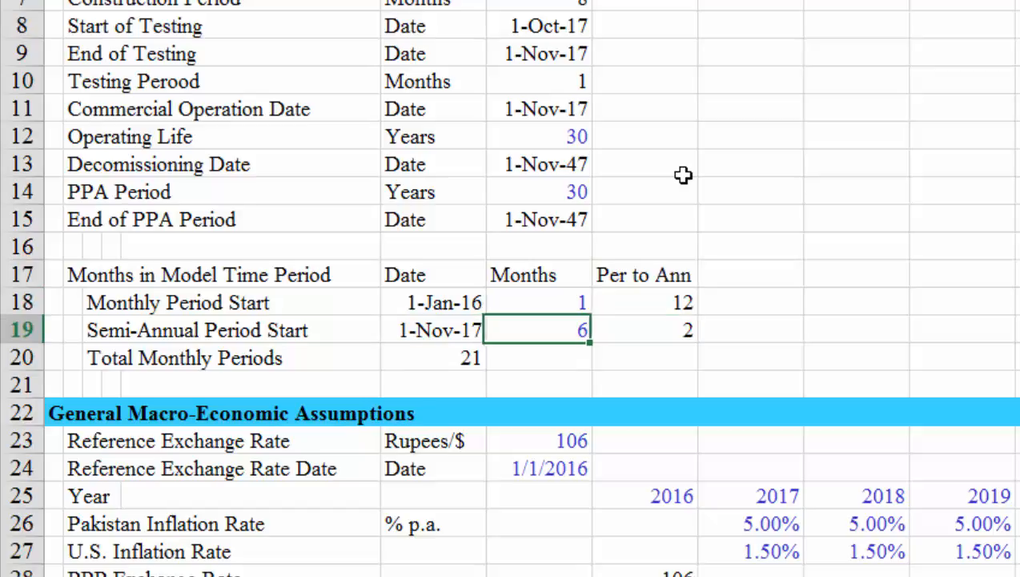
pyautogui.press('Down')
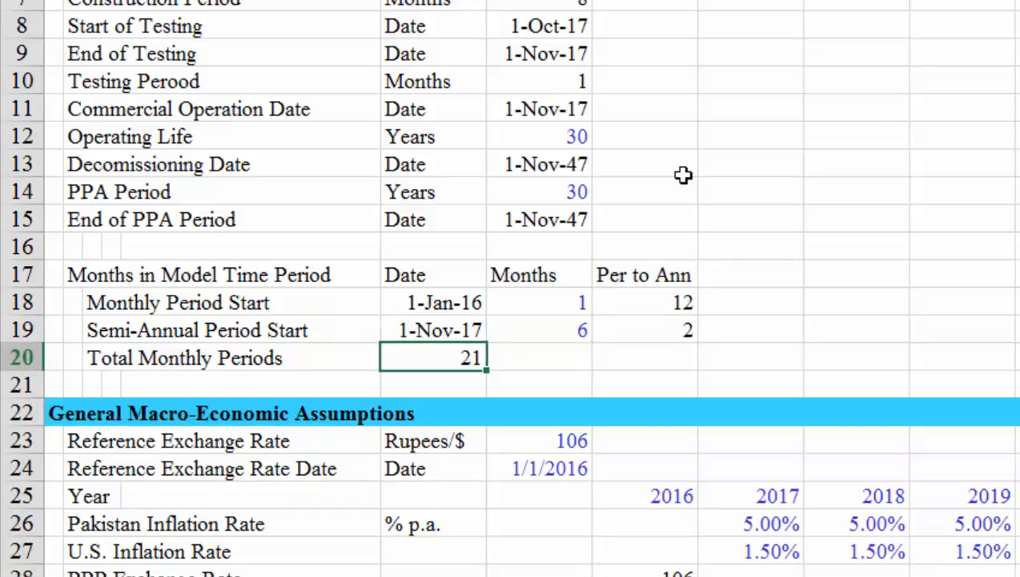
pyautogui.press('F2')
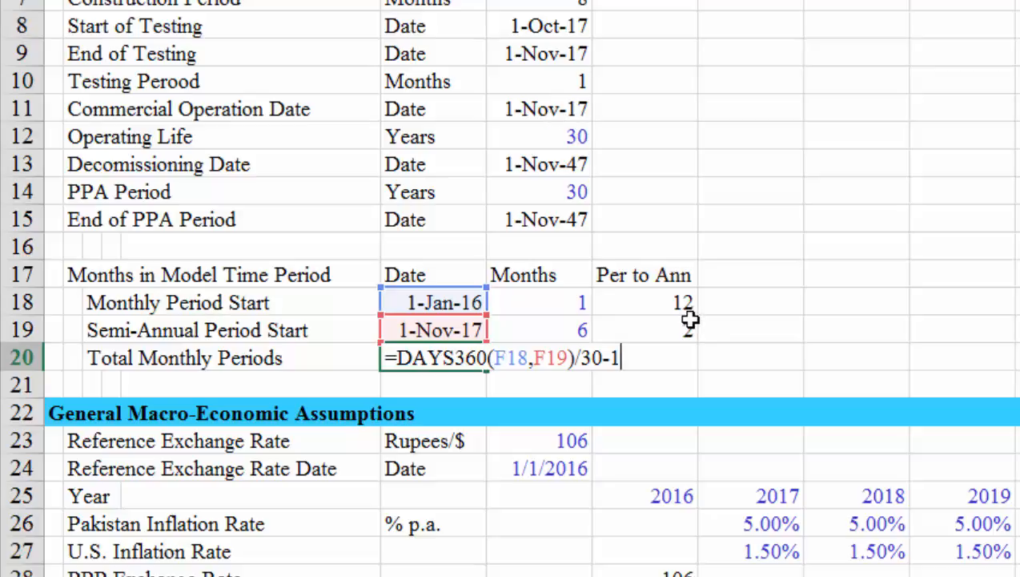
pyautogui.press('Return')
pyautogui.press('Up')
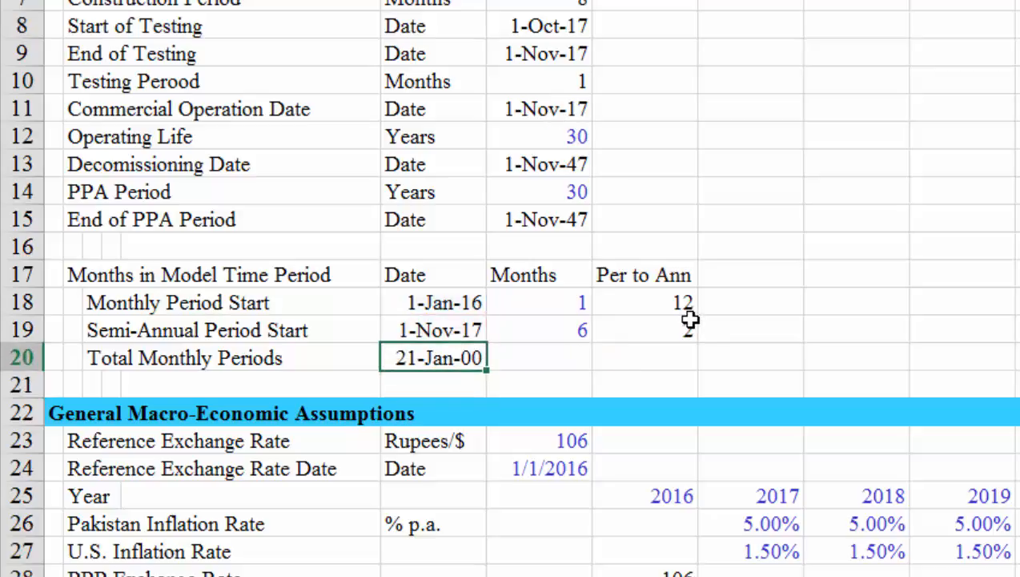
pyautogui.hotkey('ctrl', 'shift', '~')
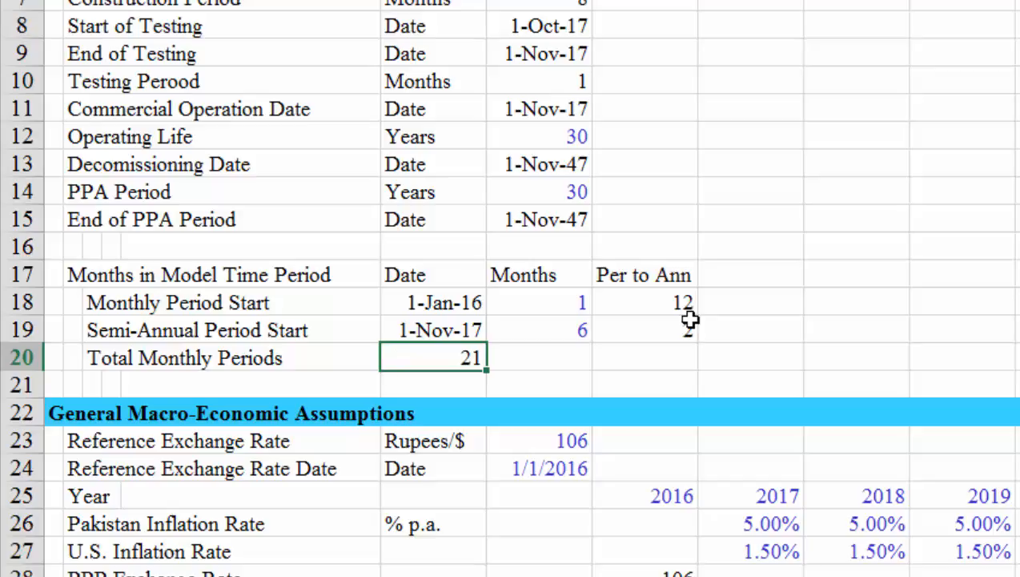
pyautogui.press('Down')
pyautogui.press('Up')
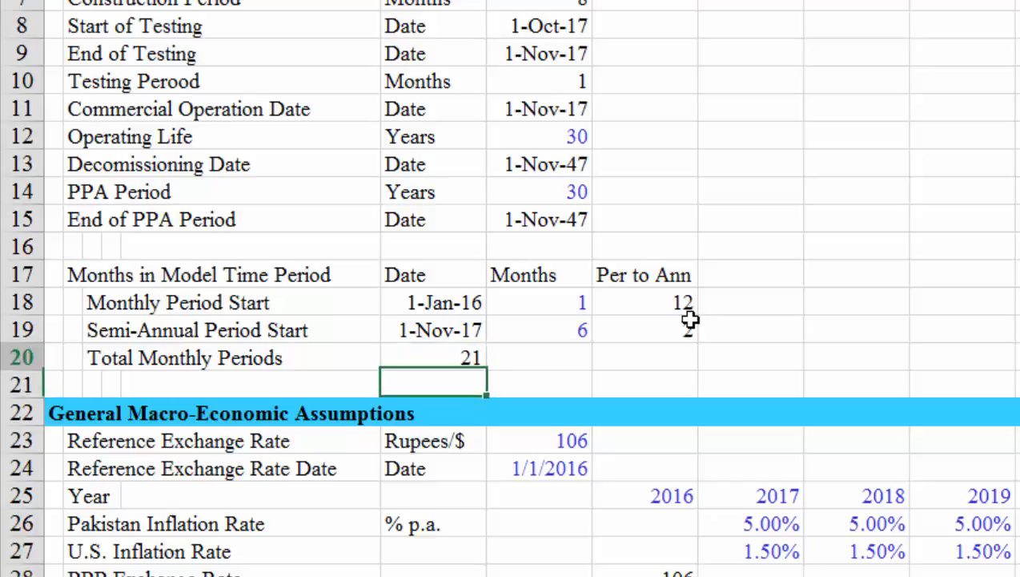
# Examine the General Macro-Economic Assumptions section, including the reference exchange rate, inflation rates and PPP exchange rate rows.
pyautogui.press('Left')
pyautogui.press('Left')
pyautogui.press('Right')
pyautogui.press('Right')
pyautogui.press('Right')
pyautogui.press('Down')
pyautogui.press('Down')
pyautogui.press('Down')
pyautogui.press('Down')
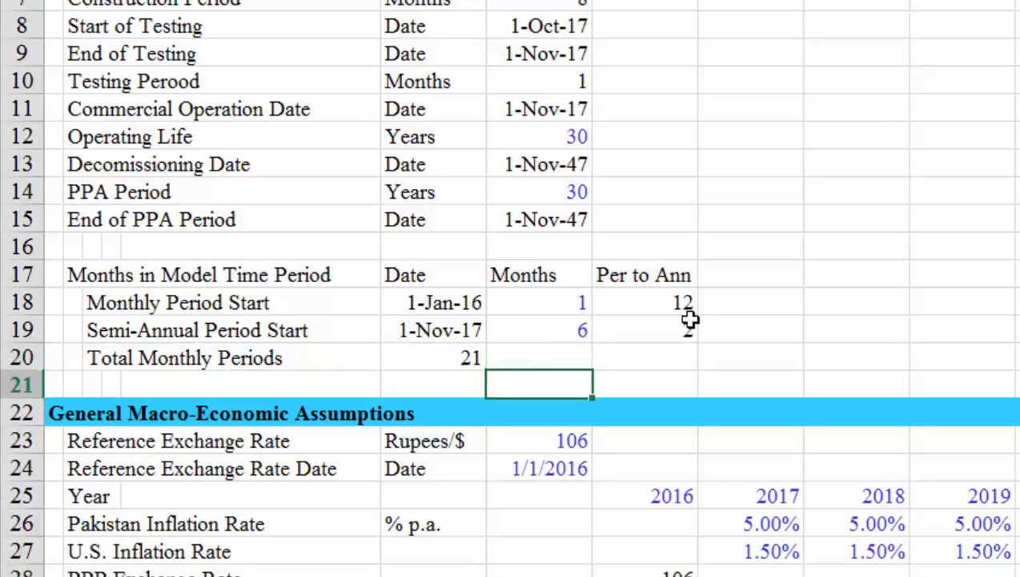
pyautogui.press('Down')
pyautogui.press('Down')
pyautogui.press('Down')
pyautogui.press('Down')
pyautogui.press('Down')
pyautogui.press('Down')
pyautogui.press('Down')
pyautogui.press('Down')
pyautogui.press('Down')
pyautogui.press('Down')
pyautogui.press('Down')
pyautogui.press('Down')
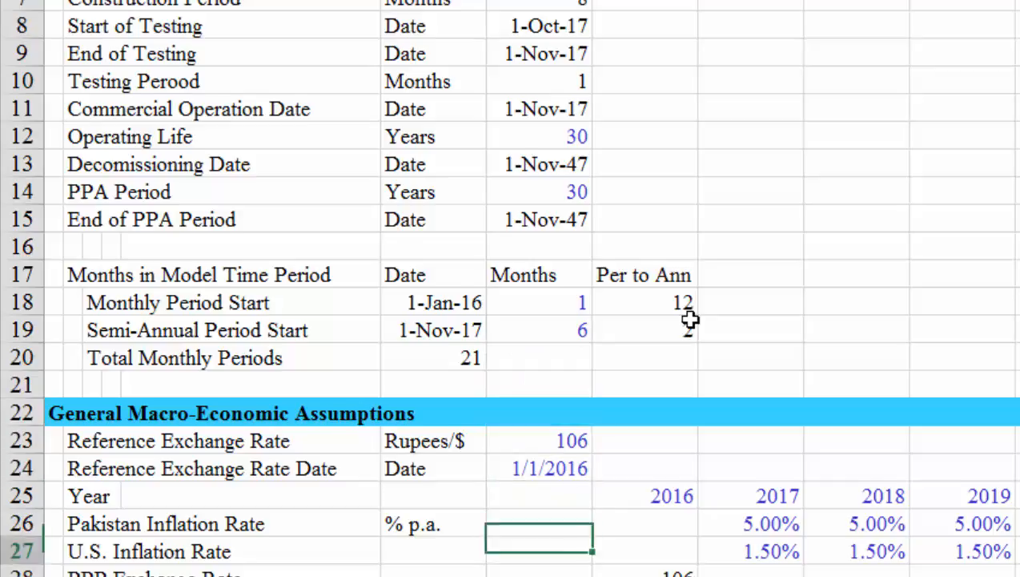
pyautogui.press('Up')
pyautogui.press('Up')
pyautogui.press('Up')
pyautogui.press('Up')
pyautogui.press('Up')
pyautogui.press('Up')
pyautogui.press('Up')
pyautogui.press('Up')
pyautogui.press('Up')
pyautogui.press('Up')
pyautogui.press('Up')
pyautogui.press('Up')
pyautogui.press('Up')
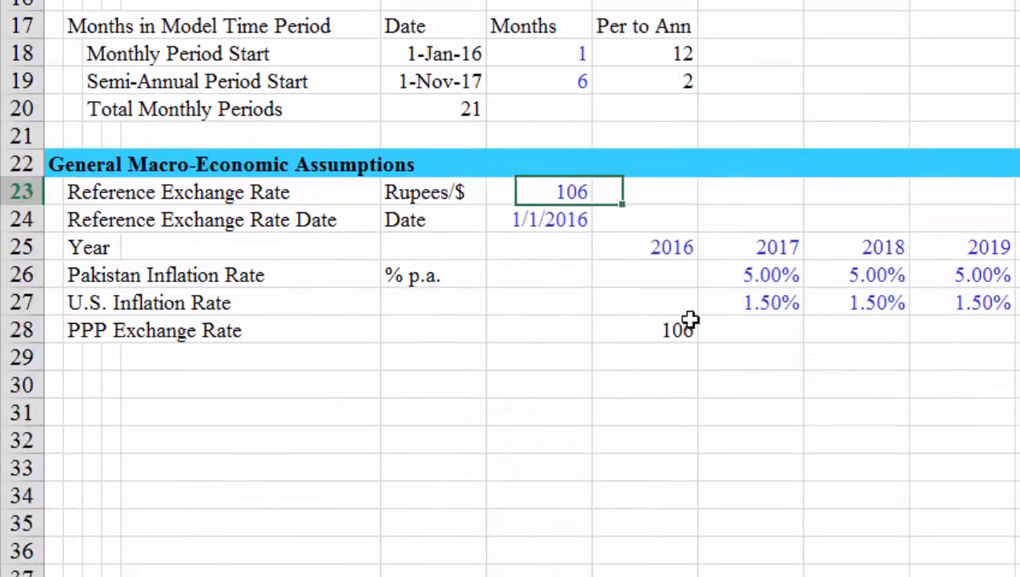
# Look across the yearly Pakistan and U.S. inflation rates from 2017 onward and move back up towards the timing assumptions.
pyautogui.press('Right')
pyautogui.press('Right')
pyautogui.press('Right')
pyautogui.press('Right')
pyautogui.press('Right')
pyautogui.press('Right')
pyautogui.press('Right')
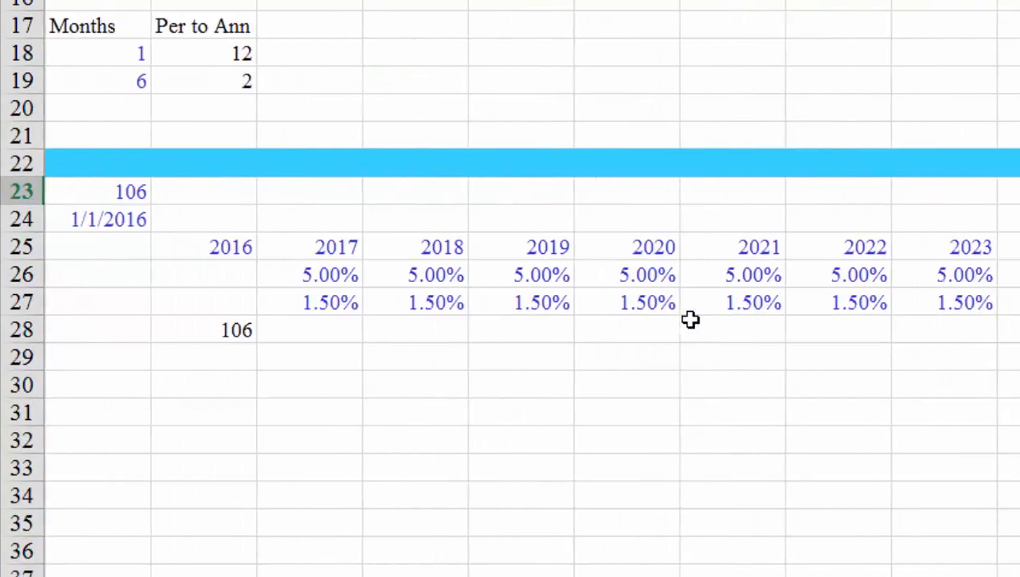
pyautogui.hotkey('ctrl', 'Left')
pyautogui.press('Home')
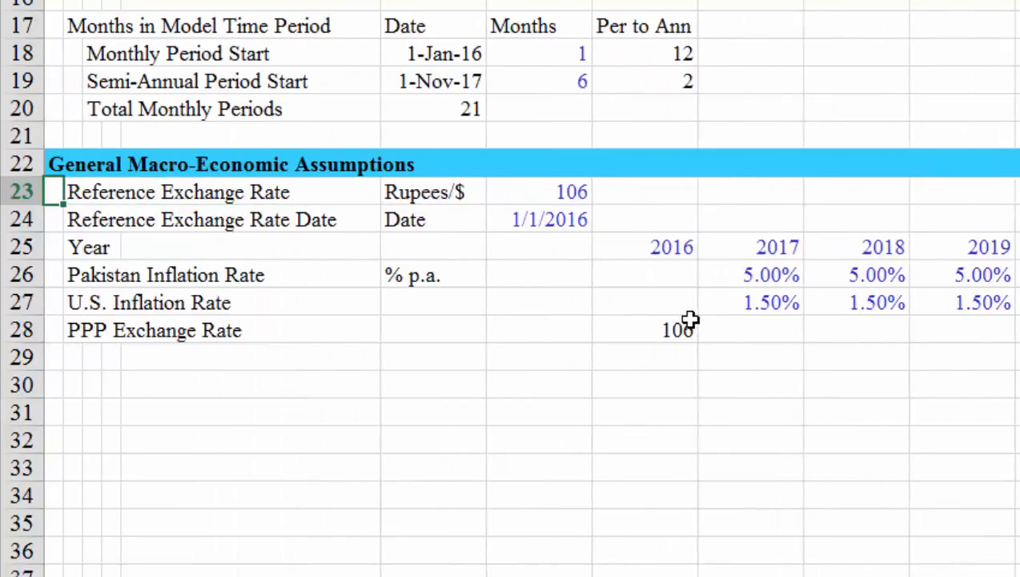
pyautogui.press('Up')
pyautogui.press('Up')
pyautogui.press('Up')
pyautogui.press('Up')
pyautogui.press('Up')
pyautogui.press('Up')
pyautogui.press('Up')
pyautogui.press('Up')
pyautogui.press('Up')
pyautogui.press('Up')
pyautogui.press('Up')
pyautogui.press('Up')
pyautogui.press('Up')
pyautogui.press('Up')
pyautogui.press('Up')
pyautogui.press('Up')
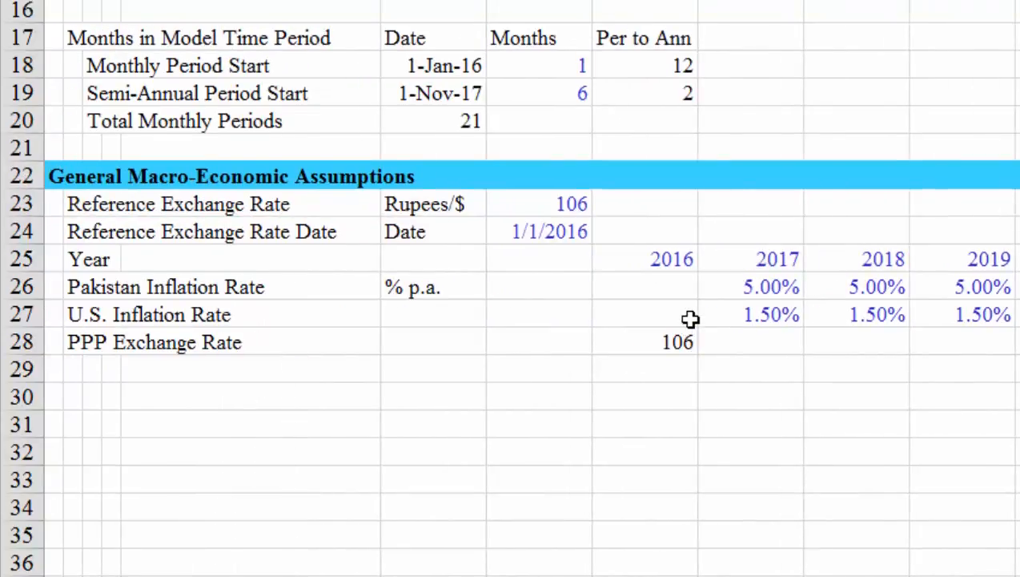
# Add the section heading "Timing" in A30, below the General Macro-Economic Assumptions block.
pyautogui.press('Down')
pyautogui.press('Down')
pyautogui.press('Down')
pyautogui.press('Down')
pyautogui.press('Down')
pyautogui.press('Down')
pyautogui.press('Down')
pyautogui.press('Down')
pyautogui.press('Down')
pyautogui.press('Down')
pyautogui.press('Down')
pyautogui.press('Down')
pyautogui.press('Down')
pyautogui.press('Down')
pyautogui.press('Down')
pyautogui.press('Down')
pyautogui.press('Down')
pyautogui.press('Down')
pyautogui.press('Down')
pyautogui.press('Down')
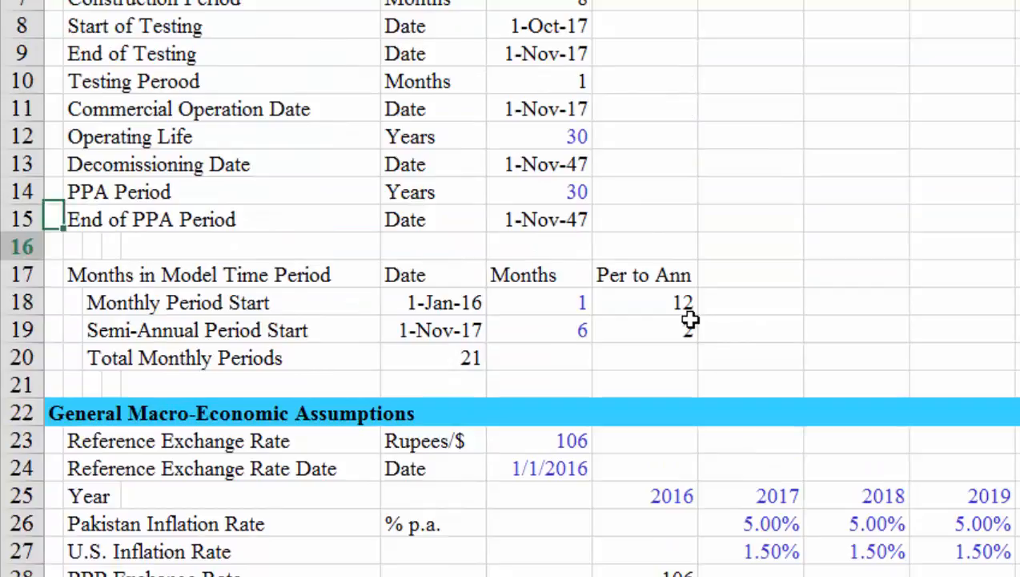
pyautogui.press('Up')
pyautogui.press('Up')
pyautogui.press('Up')
pyautogui.press('Up')
pyautogui.press('Up')
pyautogui.press('Up')
pyautogui.press('Up')
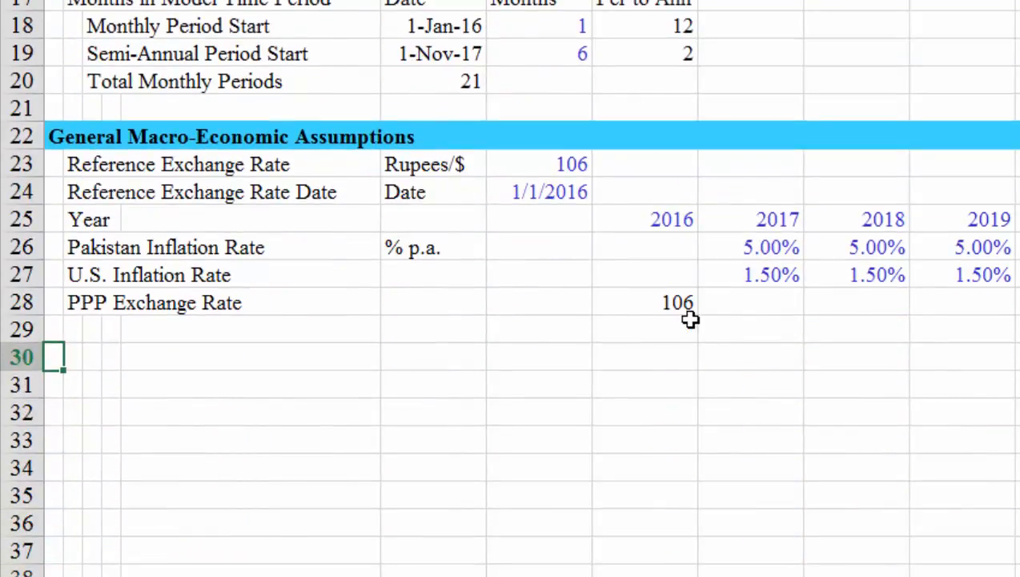
pyautogui.write('Timing')
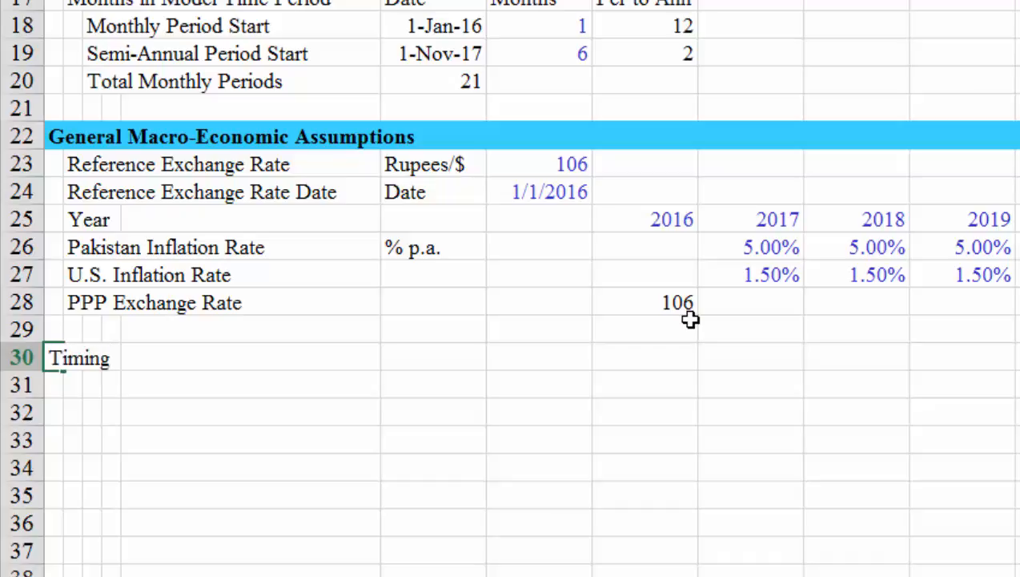
pyautogui.press('Return')
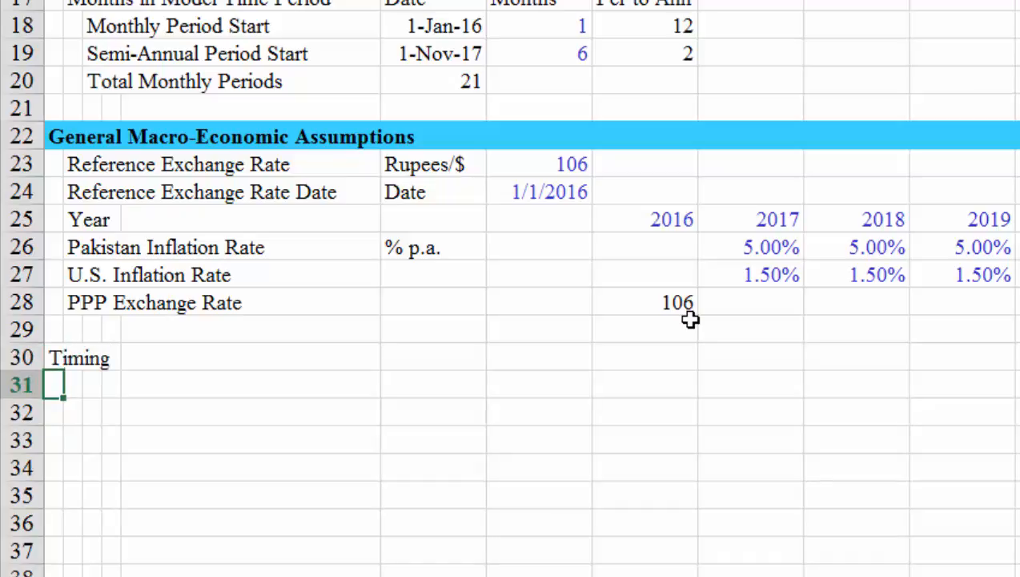
# Label row 31 as "Period Counter" in B31, under the Timing heading.
pyautogui.press('Right')
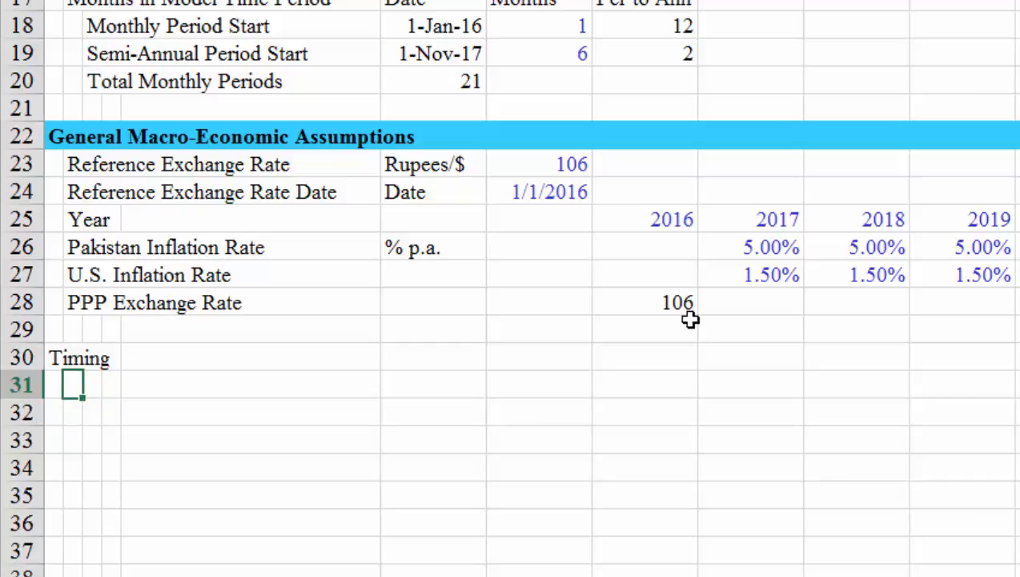
pyautogui.write('Period Couter')
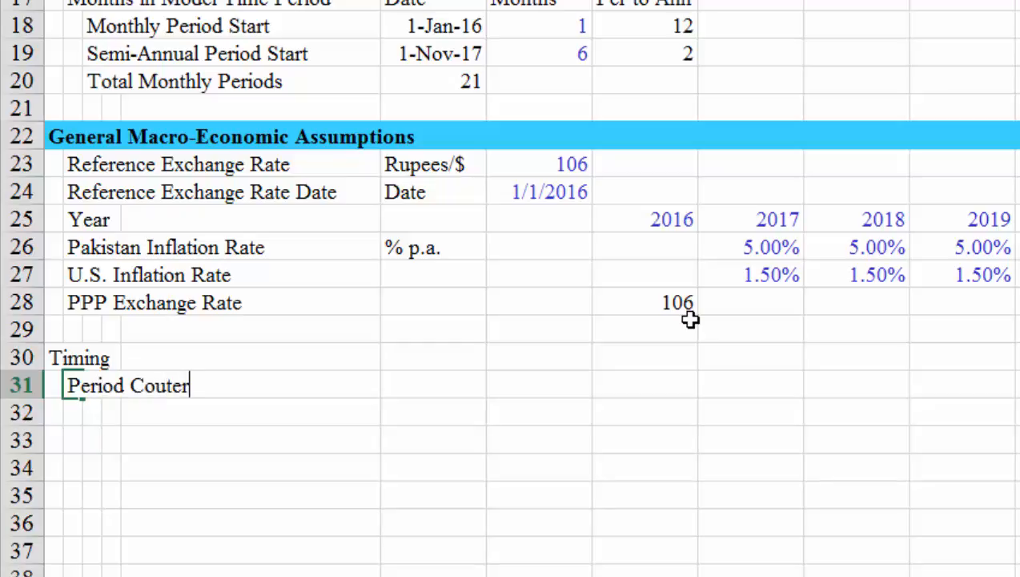
pyautogui.hotkey('ctrl', 'Return')
pyautogui.write('Period Co')
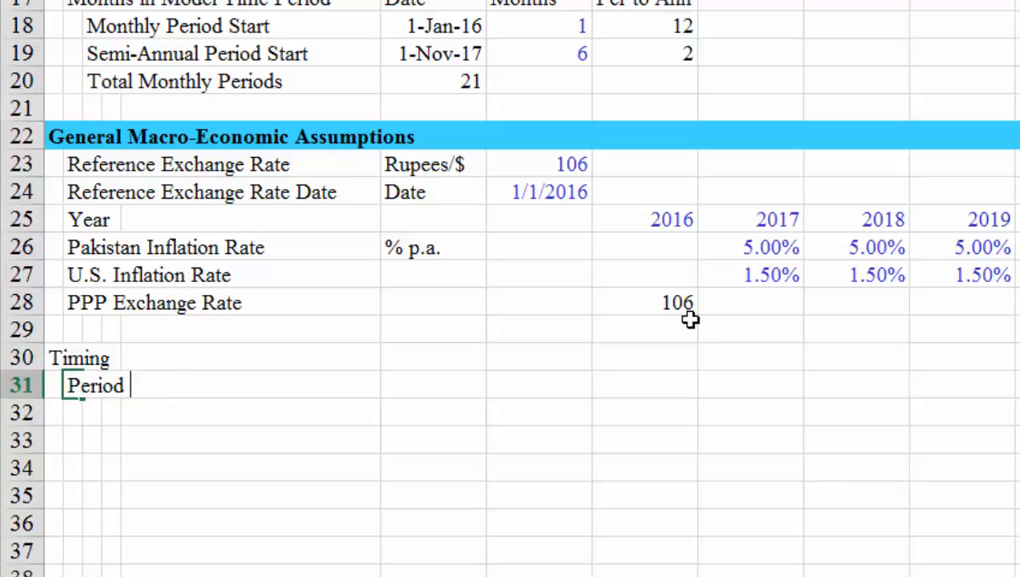
pyautogui.write('unter')
pyautogui.press('Return')
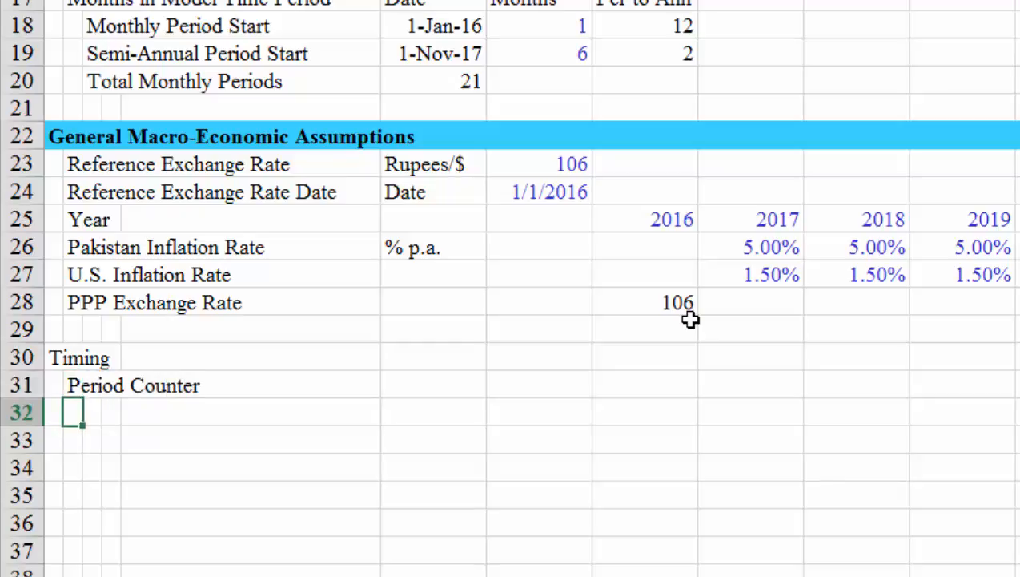
# Examine the periods-to-annual factors and the Total Monthly Periods value in the timing assumptions before filling the counter row.
pyautogui.press('Up')
pyautogui.press('Up')
pyautogui.press('Right')
pyautogui.press('Right')
pyautogui.press('Right')
pyautogui.press('Down')
pyautogui.press('Right')
pyautogui.press('Right')
pyautogui.press('Right')
pyautogui.press('Right')
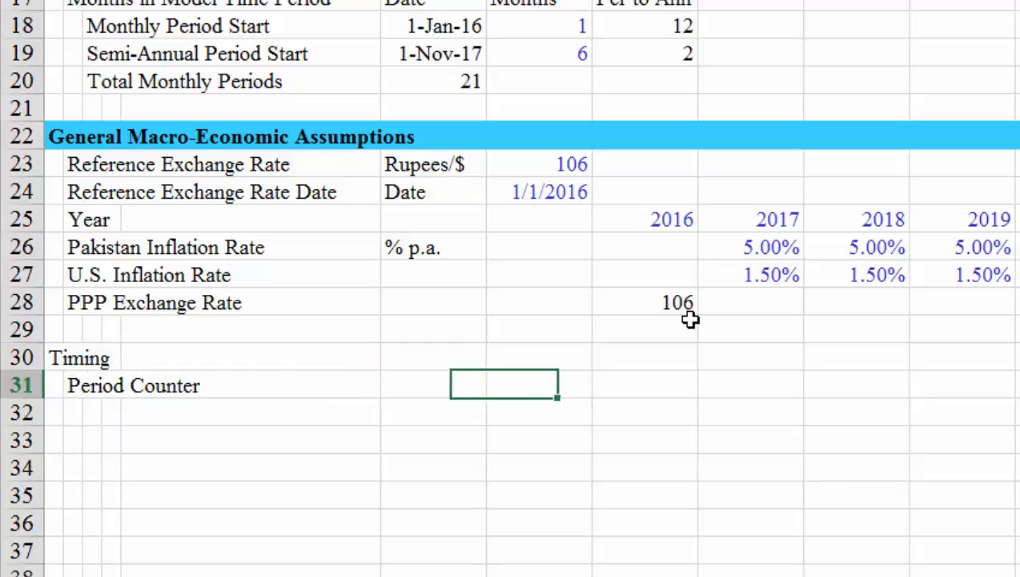
pyautogui.press('Right')
pyautogui.press('Right')
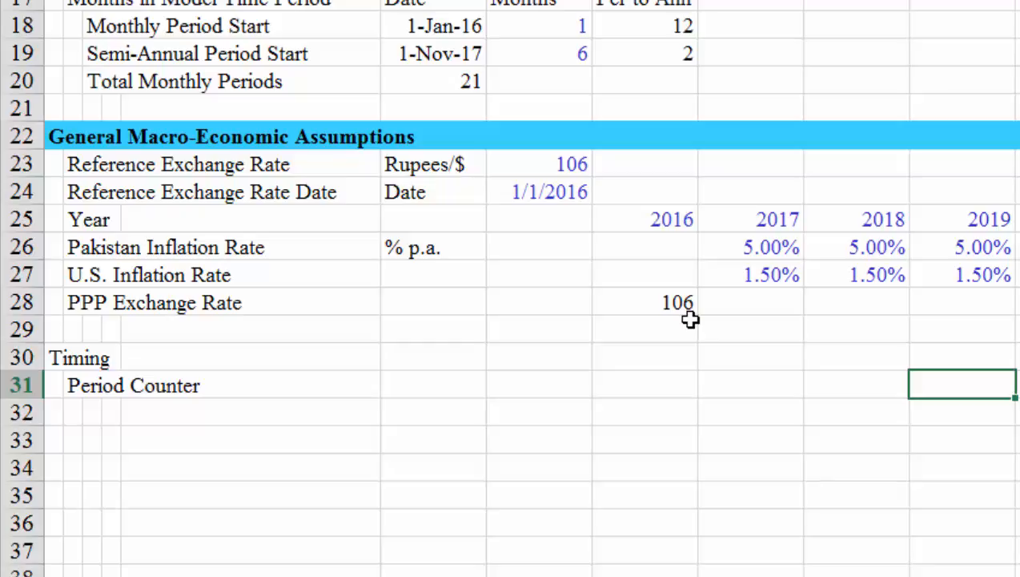
pyautogui.press('Up')
pyautogui.press('Up')
pyautogui.press('Up')
pyautogui.press('Up')
pyautogui.press('Up')
pyautogui.press('Up')
pyautogui.press('Up')
pyautogui.press('Up')
pyautogui.press('Up')
pyautogui.press('Up')
pyautogui.press('Up')
pyautogui.press('Left')
pyautogui.press('Left')
pyautogui.press('Left')
pyautogui.press('Left')
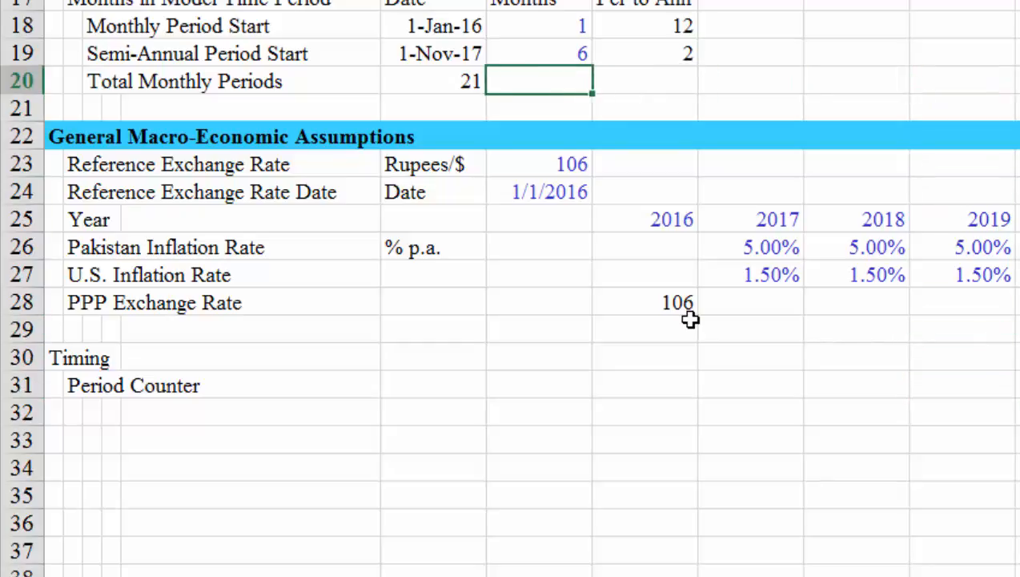
pyautogui.press('Up')
pyautogui.press('Right')
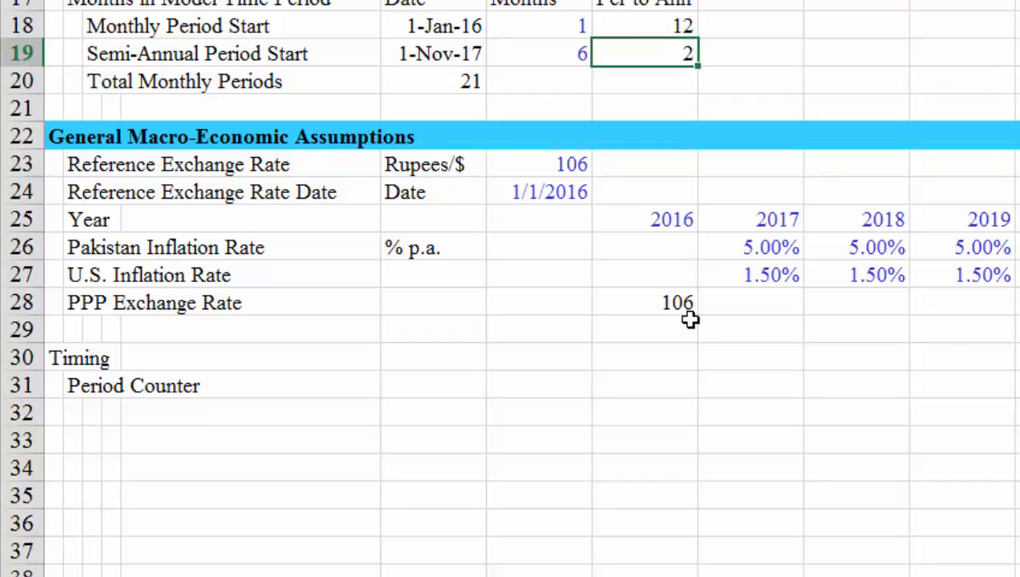
pyautogui.press('Left')
pyautogui.press('Left')
pyautogui.press('Down')
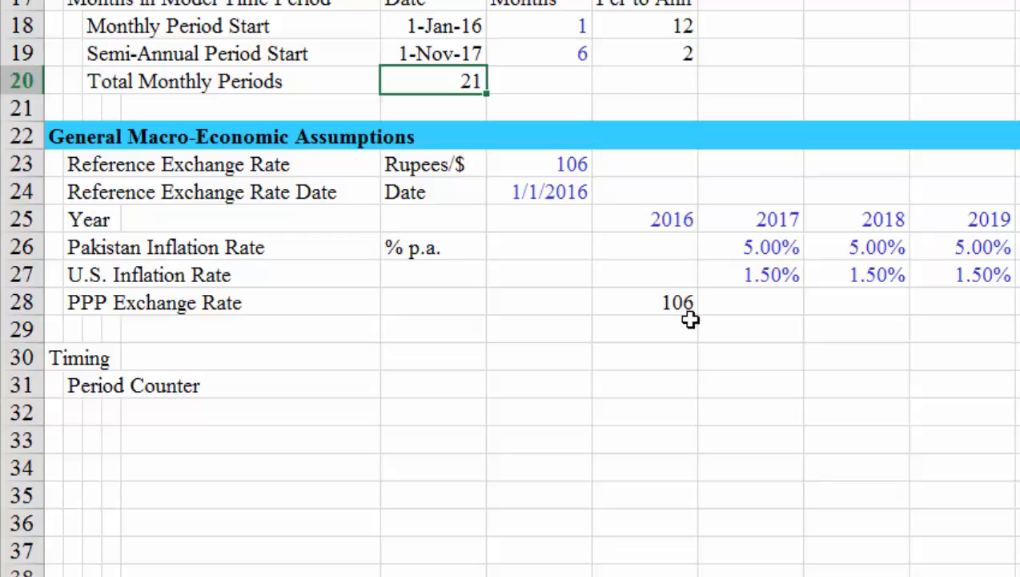
# Start the Period Counter row at 1 in J31.
pyautogui.press('Down')
pyautogui.press('Down')
pyautogui.press('Down')
pyautogui.press('Down')
pyautogui.press('Down')
pyautogui.press('Down')
pyautogui.press('Down')
pyautogui.press('Down')
pyautogui.press('Down')
pyautogui.press('Down')
pyautogui.press('Down')
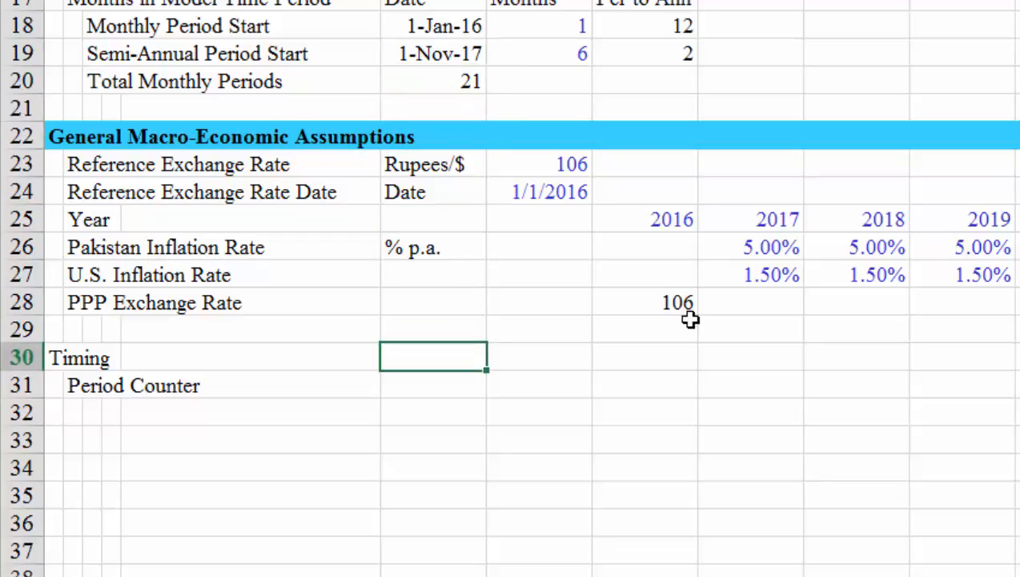
pyautogui.press('Right')
pyautogui.press('Right')
pyautogui.press('Right')
pyautogui.press('Right')
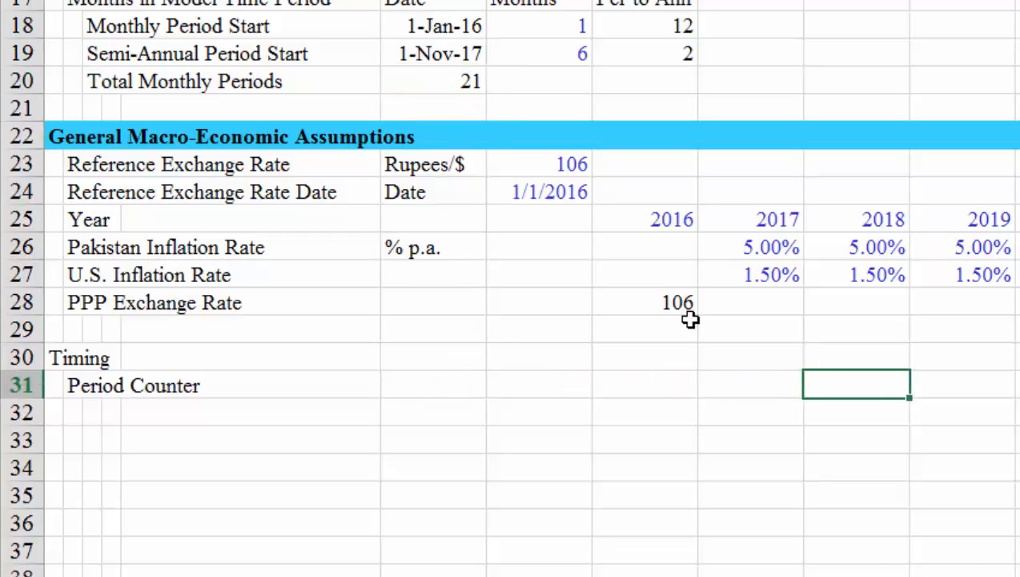
pyautogui.press('Right')
pyautogui.press('Left')
pyautogui.press('Right')
pyautogui.press('Left')
pyautogui.write('1')
pyautogui.press('Return')
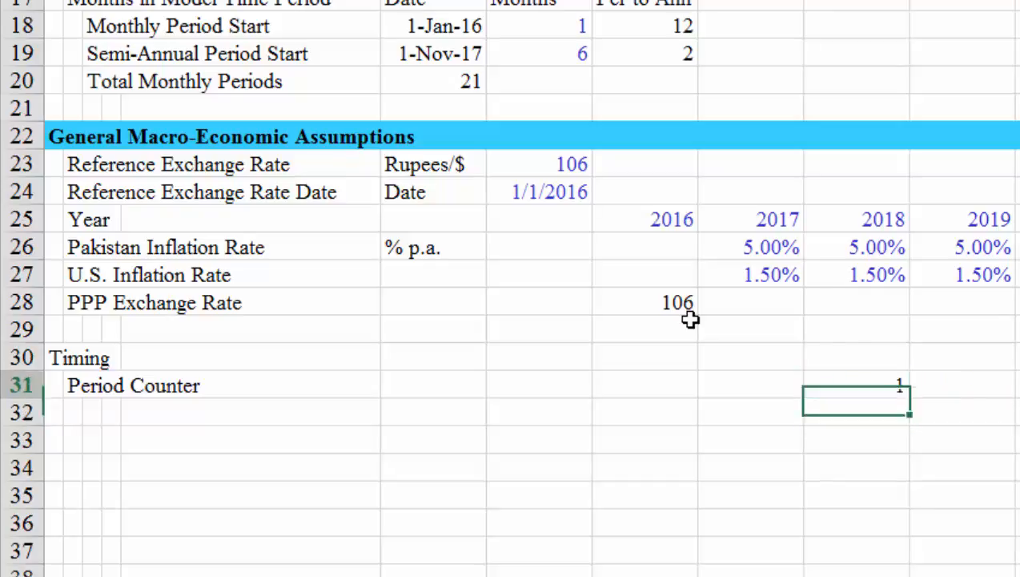
# Extend the Period Counter from J31 across row 31, increasing by one in each column.
pyautogui.press('Up')
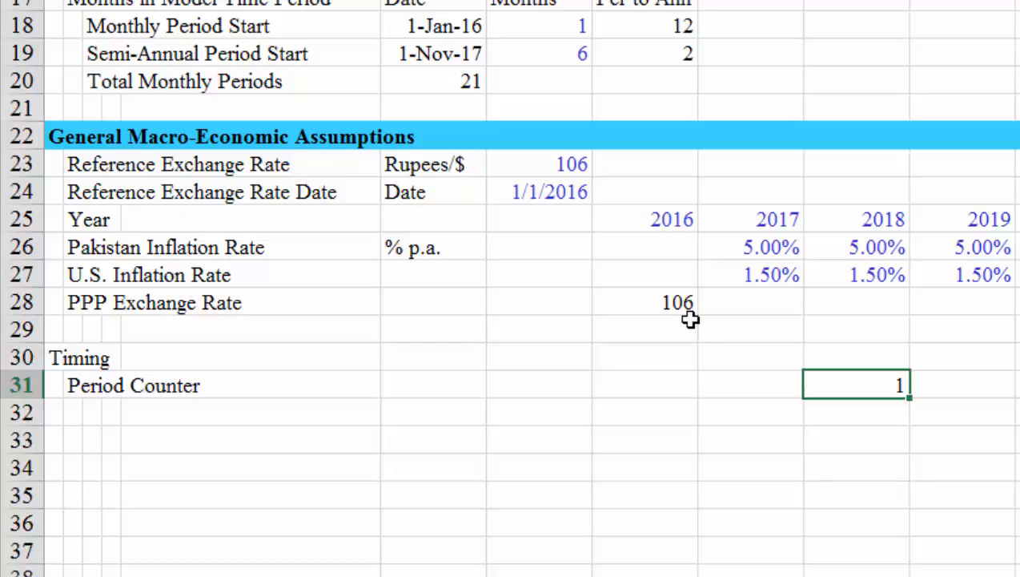
pyautogui.hotkey('ctrl', 'shift', 'r')
pyautogui.press('Right')
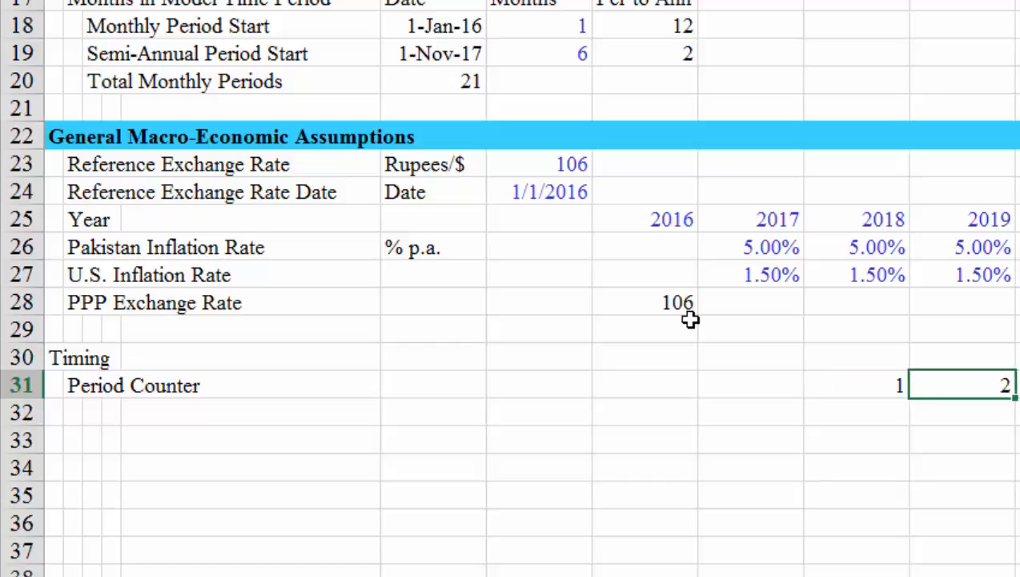
pyautogui.hotkey('ctrl', 'Right')
pyautogui.press('Right')
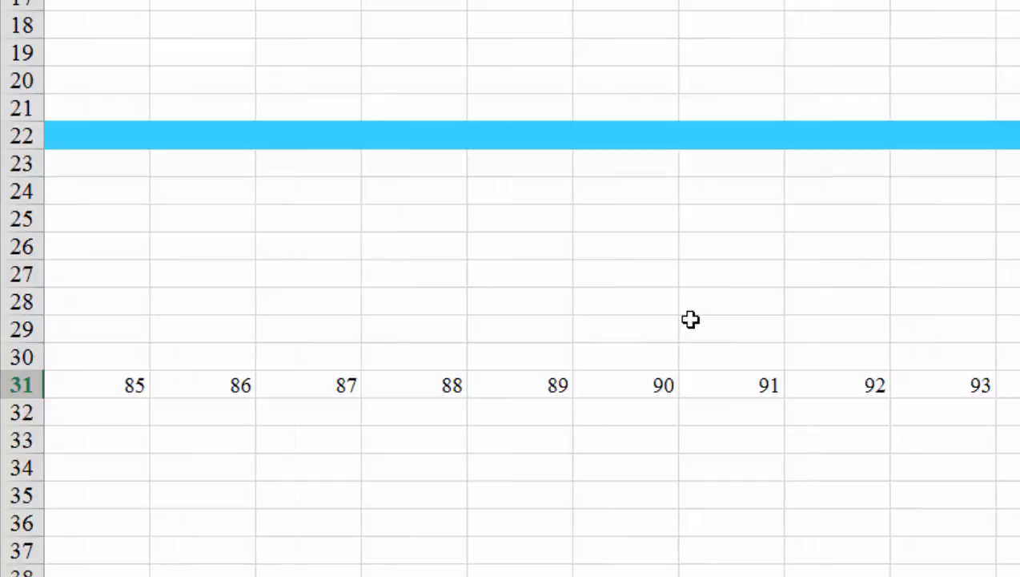
# Label row 32 as "Pre-COD" in B32, below Period Counter.
pyautogui.press('Home')
pyautogui.press('Down')
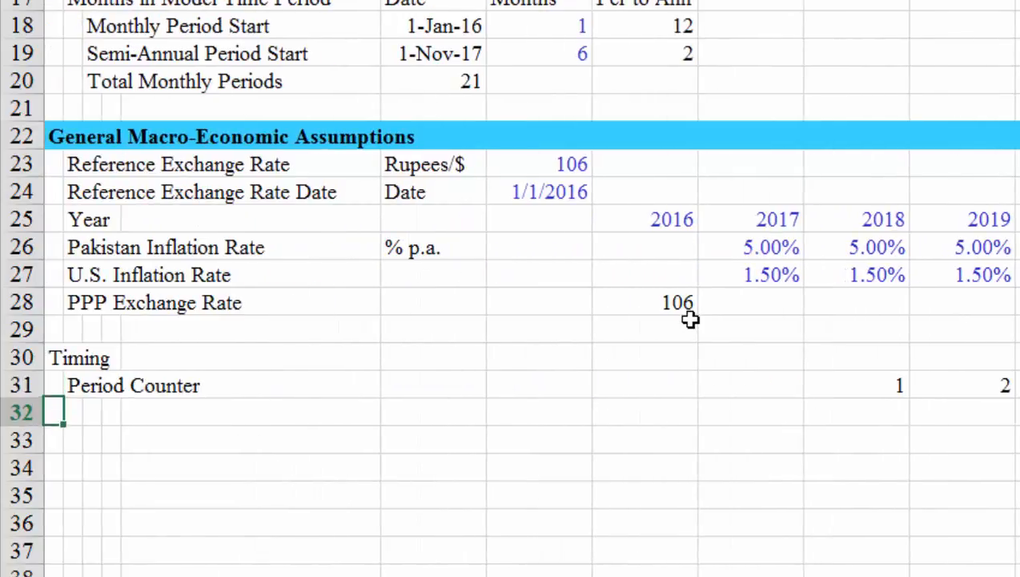
pyautogui.press('Right')
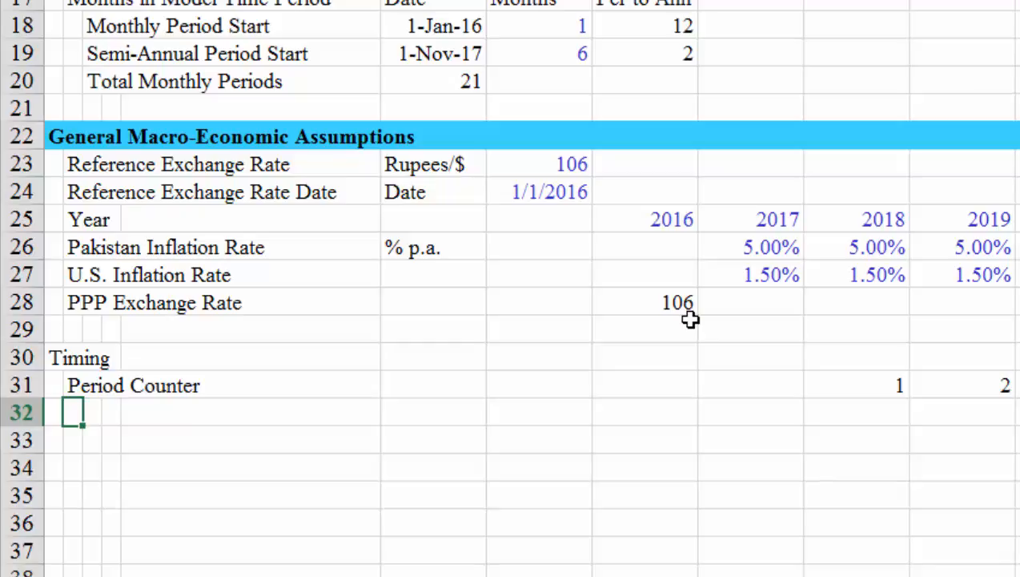
pyautogui.write('Pre')
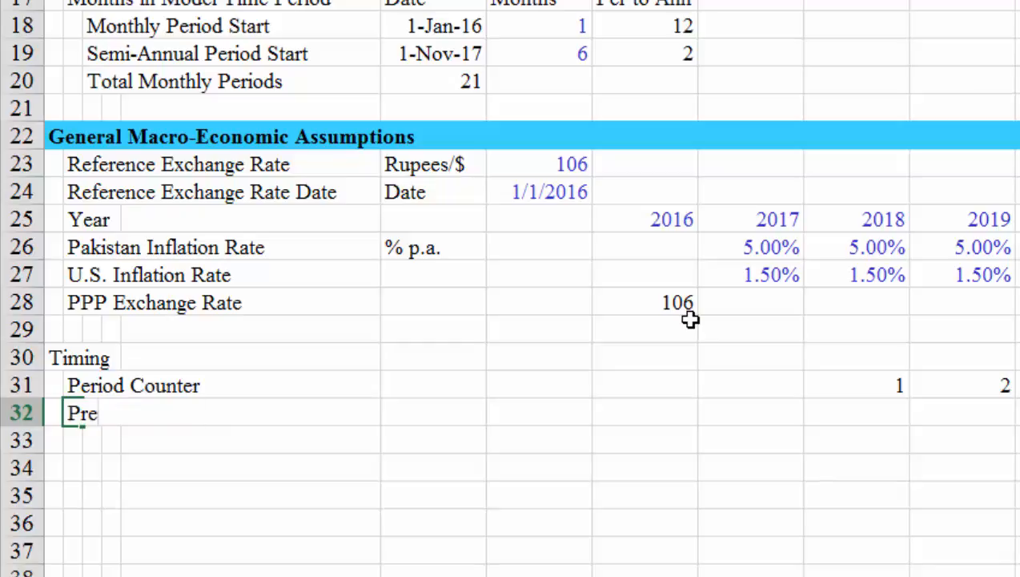
pyautogui.write('-COD')
pyautogui.press('Return')
# Enter "Switch" in F32 as the type of the Pre-COD row.
pyautogui.press('Up')
pyautogui.press('Right')
pyautogui.press('Right')
pyautogui.press('Right')
pyautogui.press('Right')
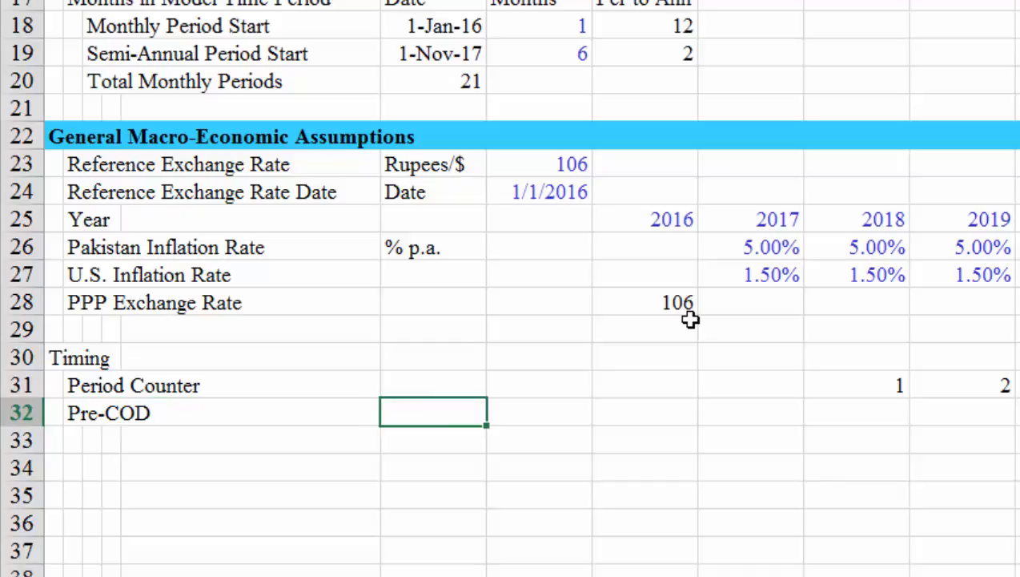
pyautogui.press('Right')
pyautogui.press('Left')
pyautogui.write('Switch')
pyautogui.press('Return')
# Enter the label "Mnt Per" in G32 of the Pre-COD row.
pyautogui.press('Up')
pyautogui.press('Right')
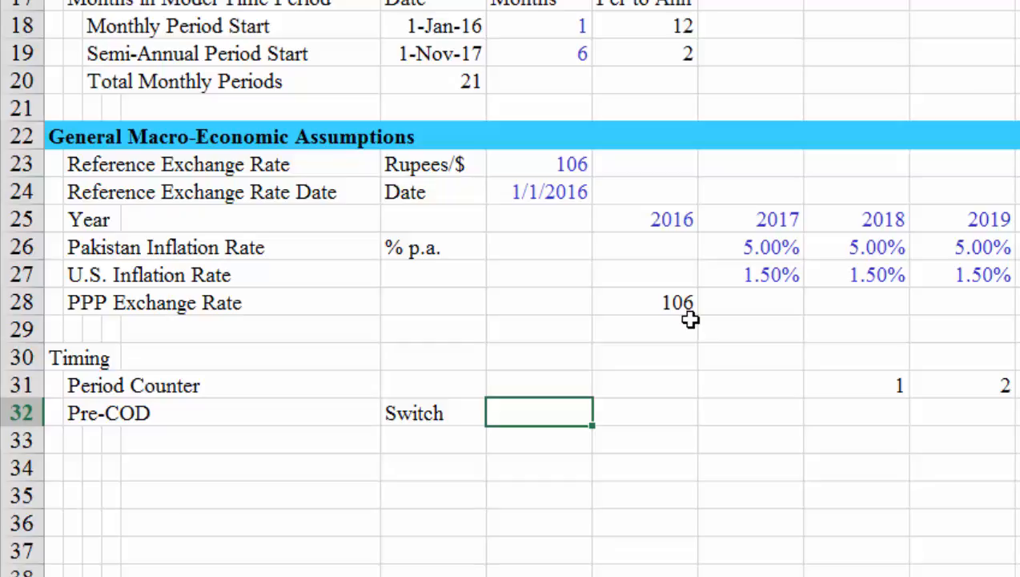
pyautogui.write('Month')
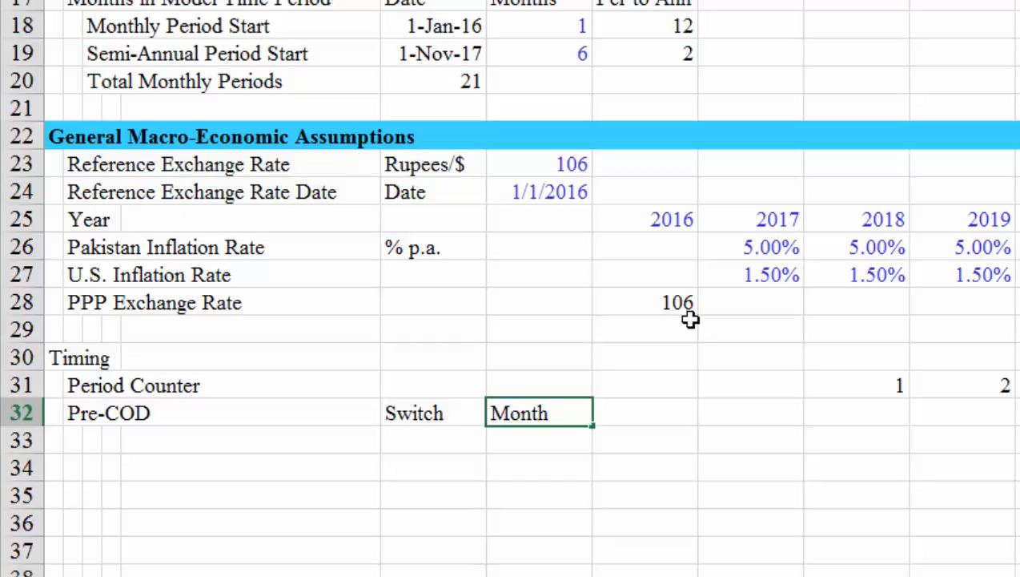
pyautogui.press('BackSpace')
pyautogui.press('BackSpace')
pyautogui.press('BackSpace')
pyautogui.press('BackSpace')
pyautogui.write('nt Per')
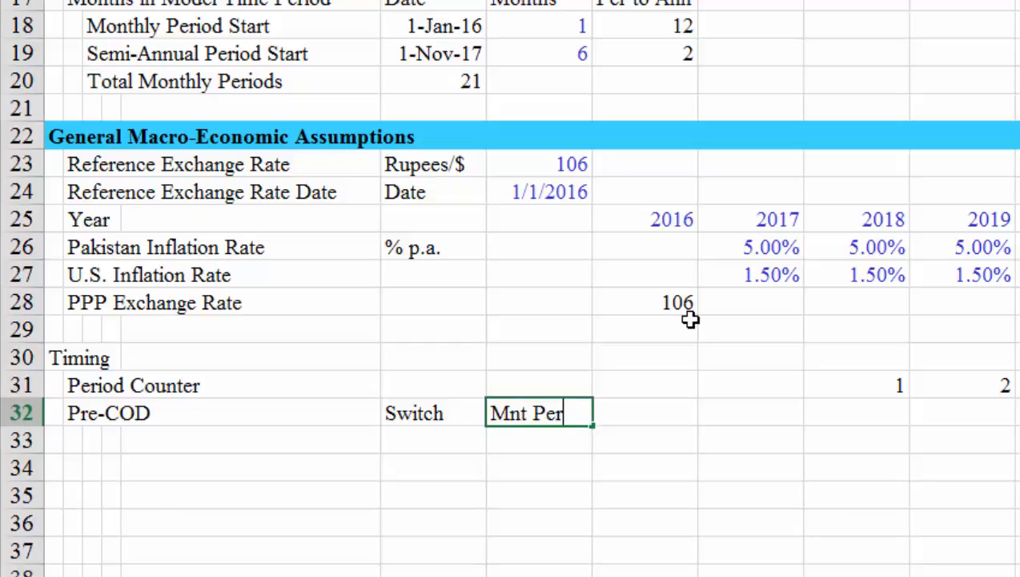
# Link H32 to the Total Monthly Periods cell with the formula =F20.
pyautogui.press('Tab')
pyautogui.write('=')
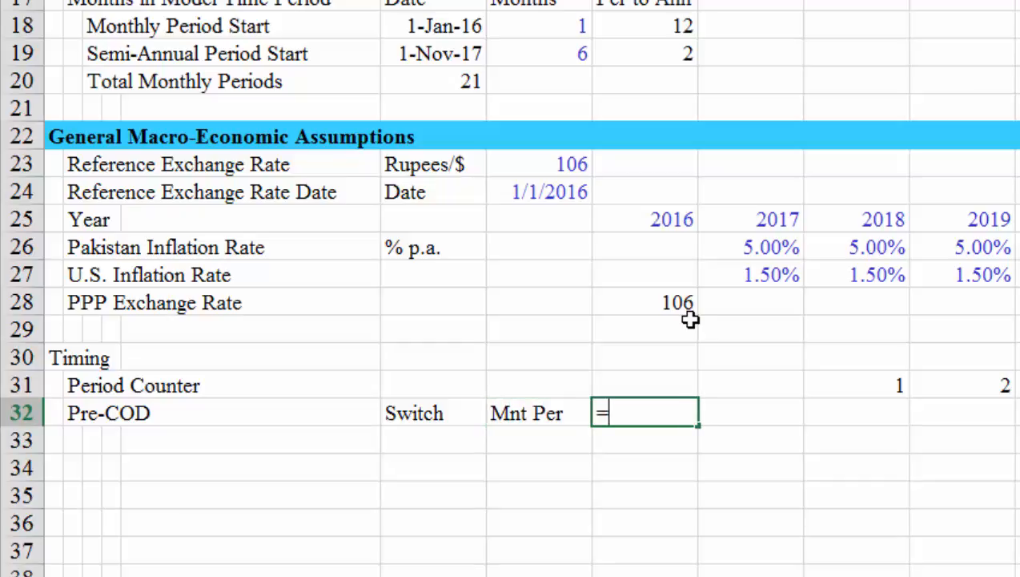
pyautogui.click(426, 81)
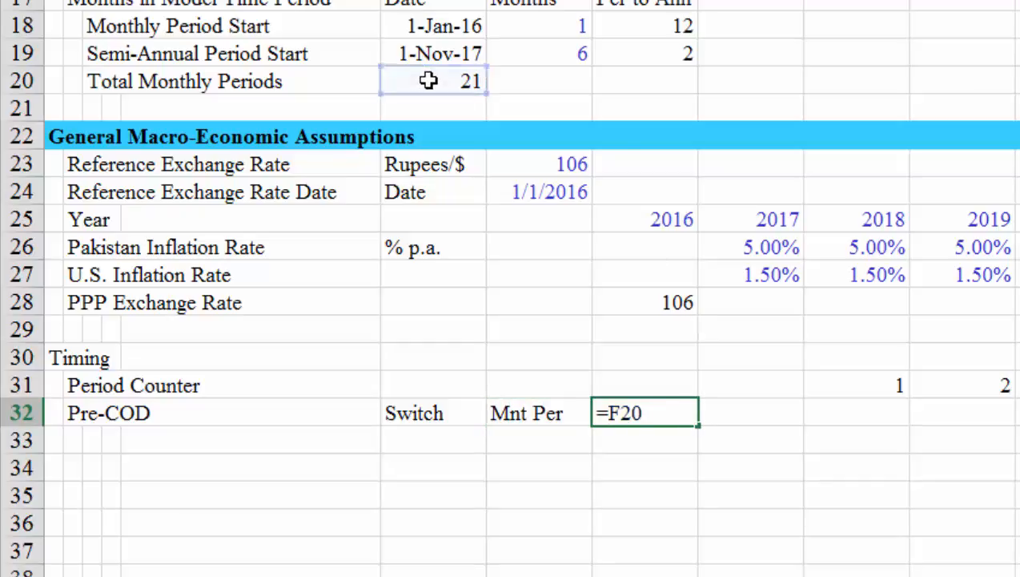
pyautogui.press('Return')
# Build the Pre-COD switch in J32, testing J31<=H32 with the H32 reference locked, and fill it across row 32.
pyautogui.press('Up')
pyautogui.press('Right')
pyautogui.press('Right')
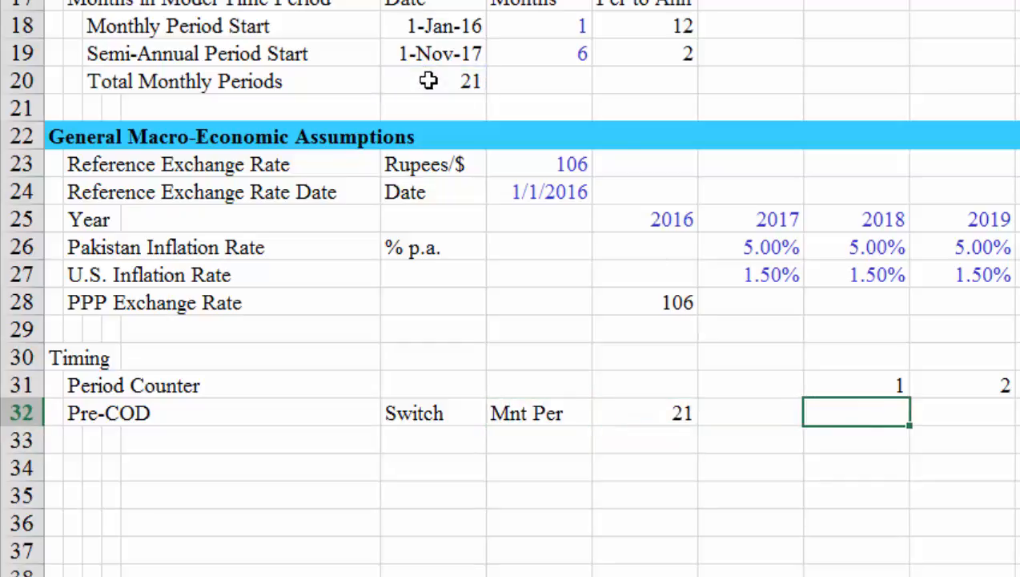
pyautogui.write('=')
pyautogui.press('Up')
pyautogui.write('<')
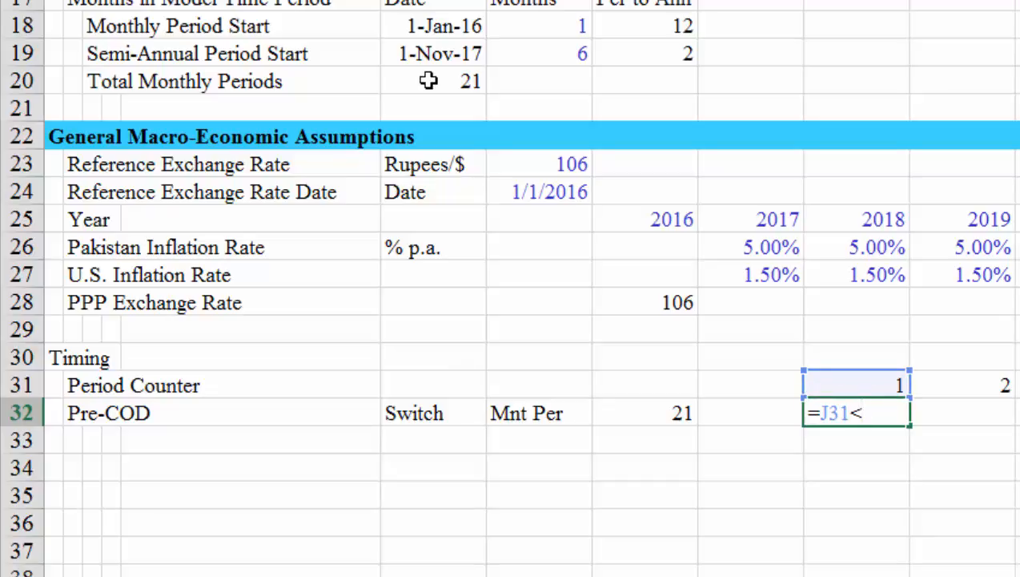
pyautogui.write('=')
pyautogui.press('Left')
pyautogui.press('Left')
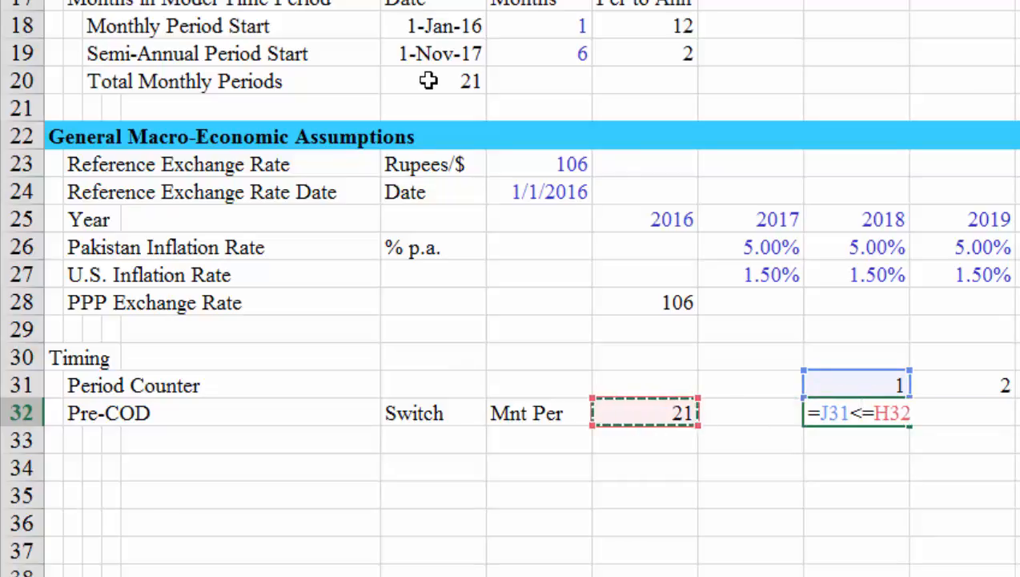
pyautogui.press('F4')
pyautogui.press('Return')
pyautogui.press('Up')
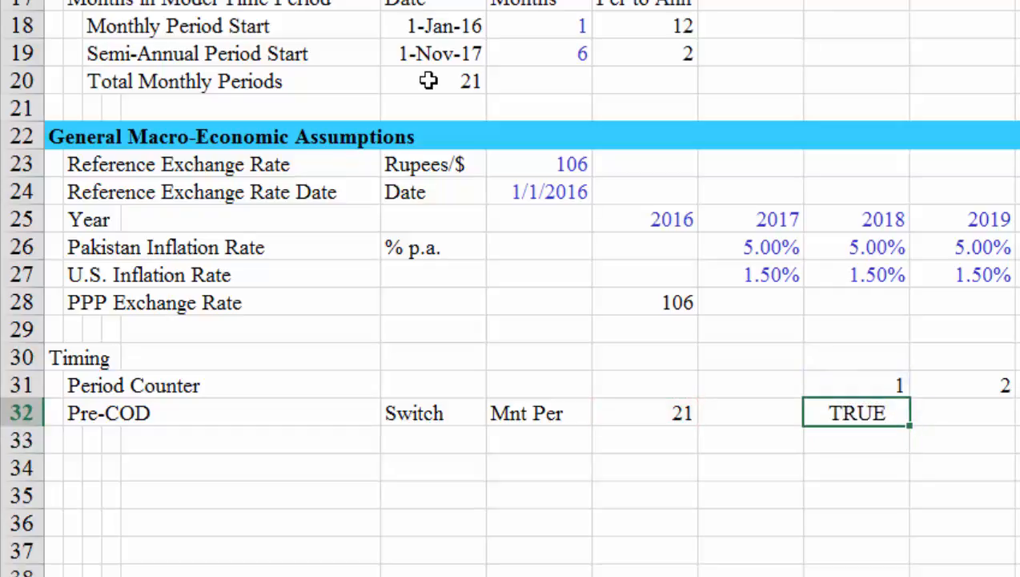
pyautogui.hotkey('ctrl', 'shift', 'Right')
pyautogui.hotkey('ctrl', 'r')
# Enter the row label "Months in Period" in B33, below Pre-COD.
pyautogui.press('Down')
pyautogui.press('Left')
pyautogui.press('Left')
pyautogui.press('Left')
pyautogui.press('Left')
pyautogui.press('Left')
pyautogui.press('Left')
pyautogui.press('Left')
pyautogui.press('Left')
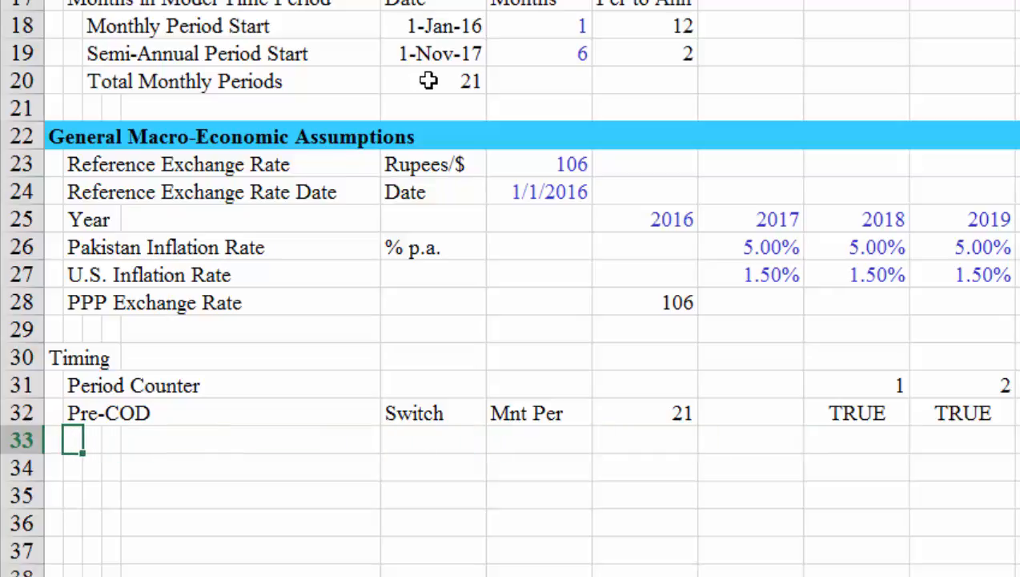
pyautogui.write('nth')
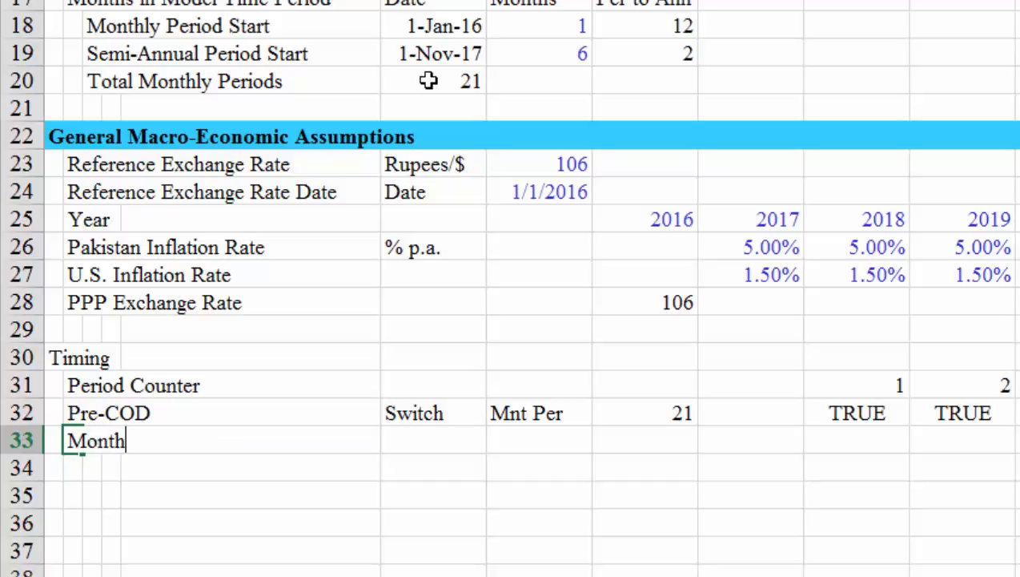
pyautogui.write('s in Period')
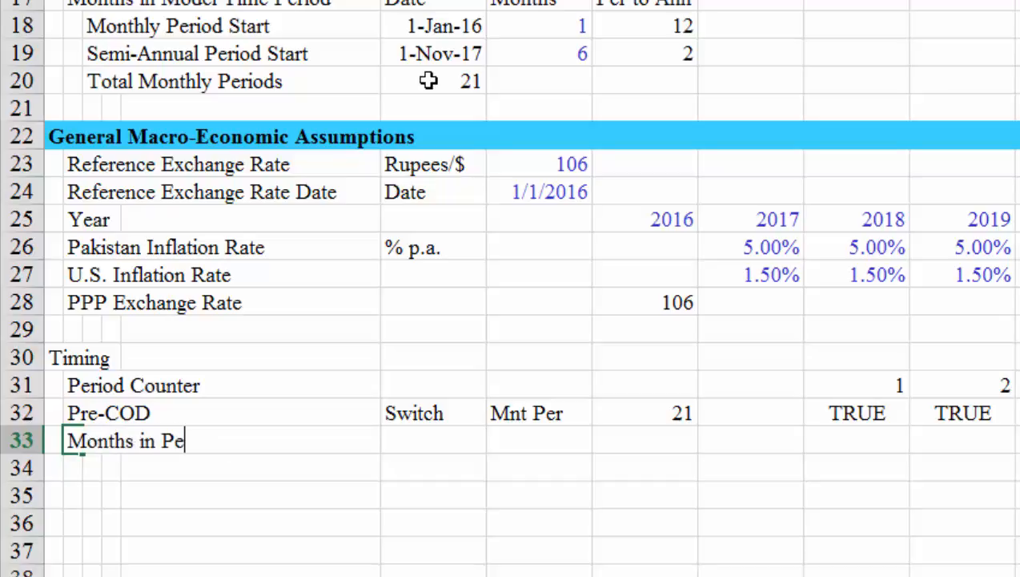
# Enter "Months" as the unit in F33 and the label "Pre COD" in G33.
pyautogui.press('Right')
pyautogui.press('Right')
pyautogui.press('Right')
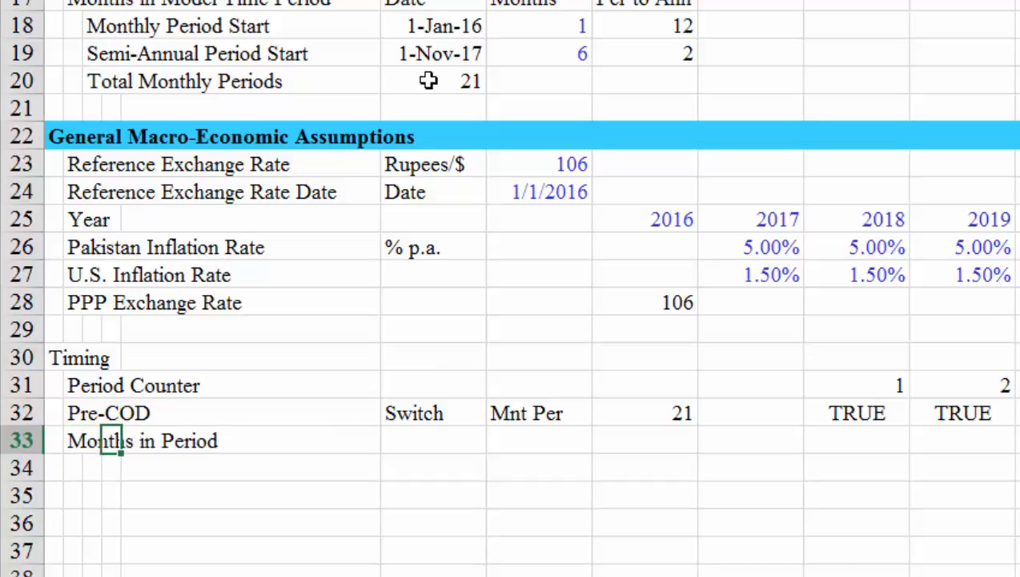
pyautogui.write('Months')
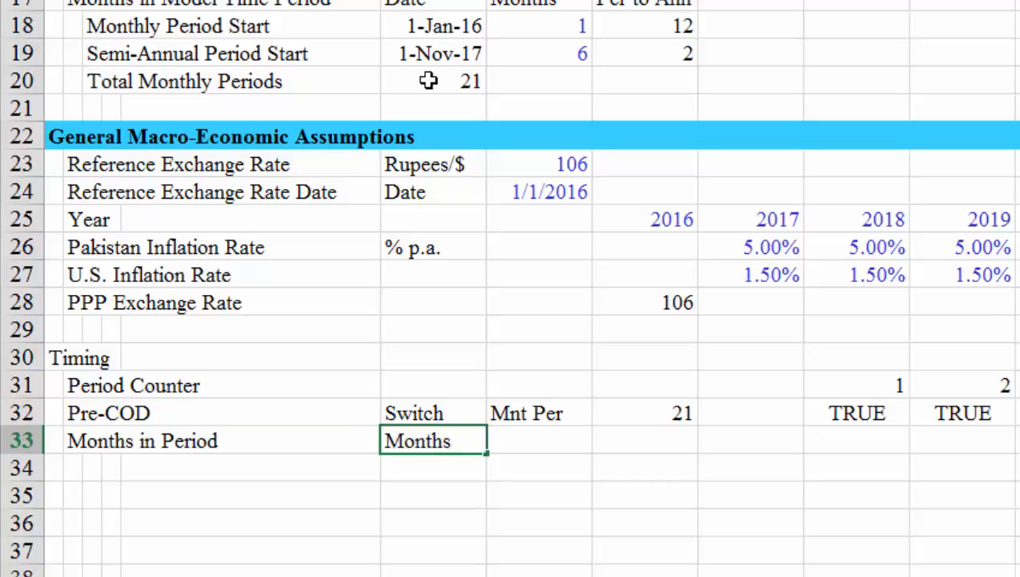
pyautogui.press('Return')
pyautogui.press('Up')
pyautogui.press('Right')
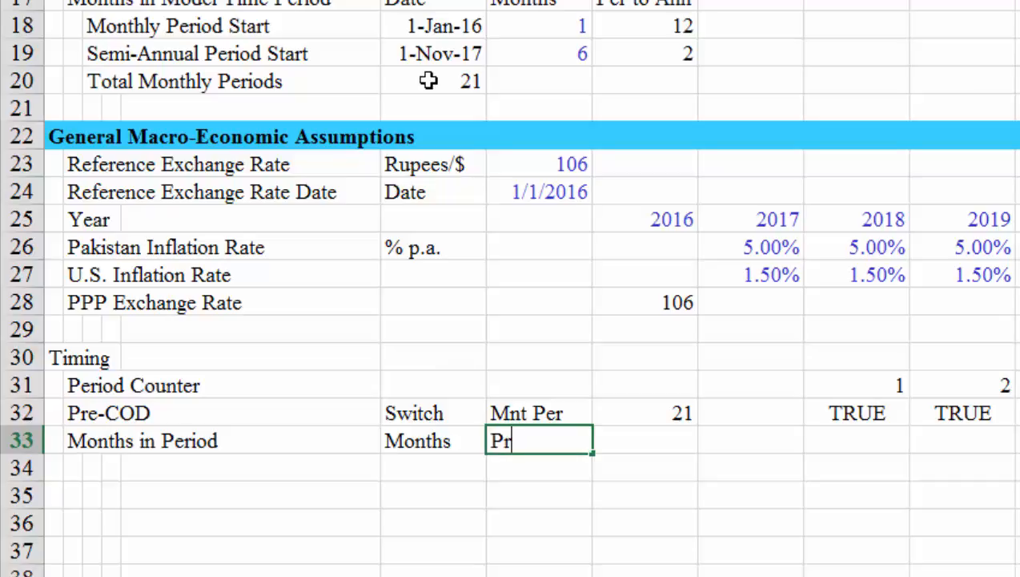
pyautogui.write('Pre COD')
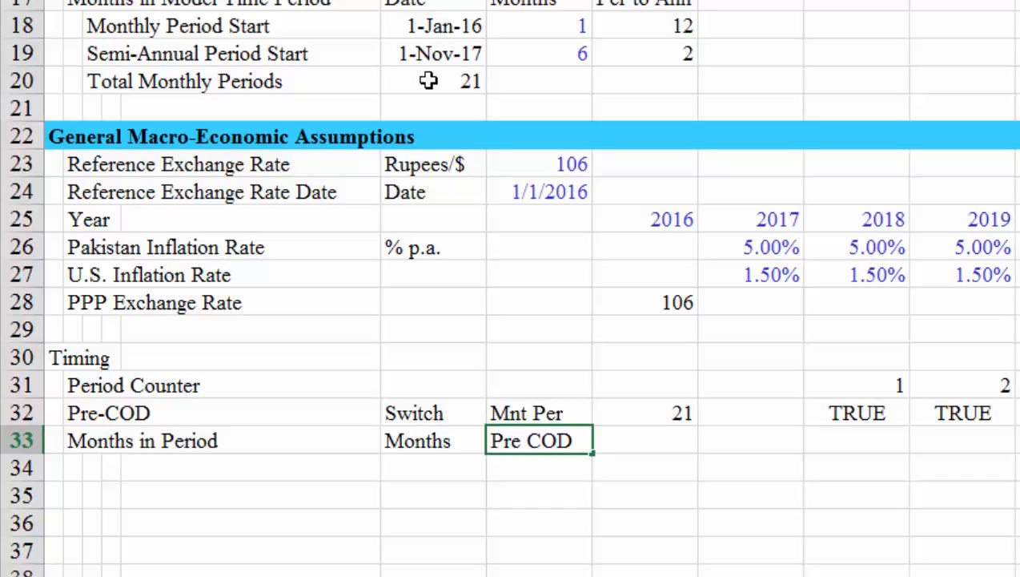
pyautogui.press('Return')
# Link H33 to the monthly period's number of months with the formula =G18.
pyautogui.press('Up')
pyautogui.press('Right')
pyautogui.write('=')
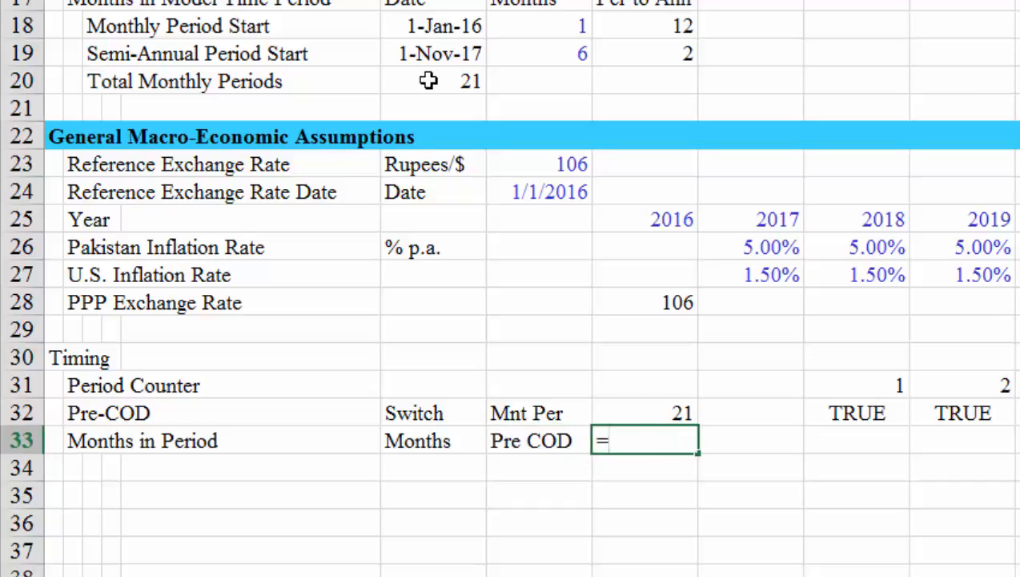
pyautogui.press('Up')
pyautogui.press('Up')
pyautogui.press('Up')
pyautogui.press('Up')
pyautogui.press('Up')
pyautogui.press('Up')
pyautogui.press('Up')
pyautogui.press('Up')
pyautogui.press('Up')
pyautogui.press('Up')
pyautogui.press('Up')
pyautogui.press('Up')
pyautogui.press('Up')
pyautogui.press('Up')
pyautogui.press('Up')
pyautogui.press('Left')
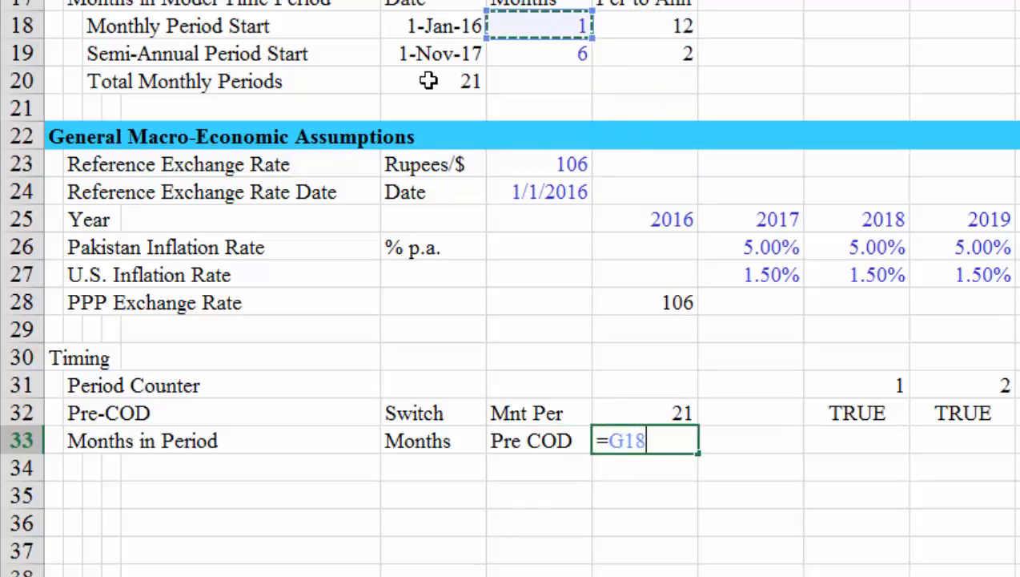
pyautogui.press('Return')
# Move the Period Counter and Pre-COD series in rows 31 and 32 two columns right, so they start in column L.
pyautogui.press('Up')
pyautogui.press('Right')
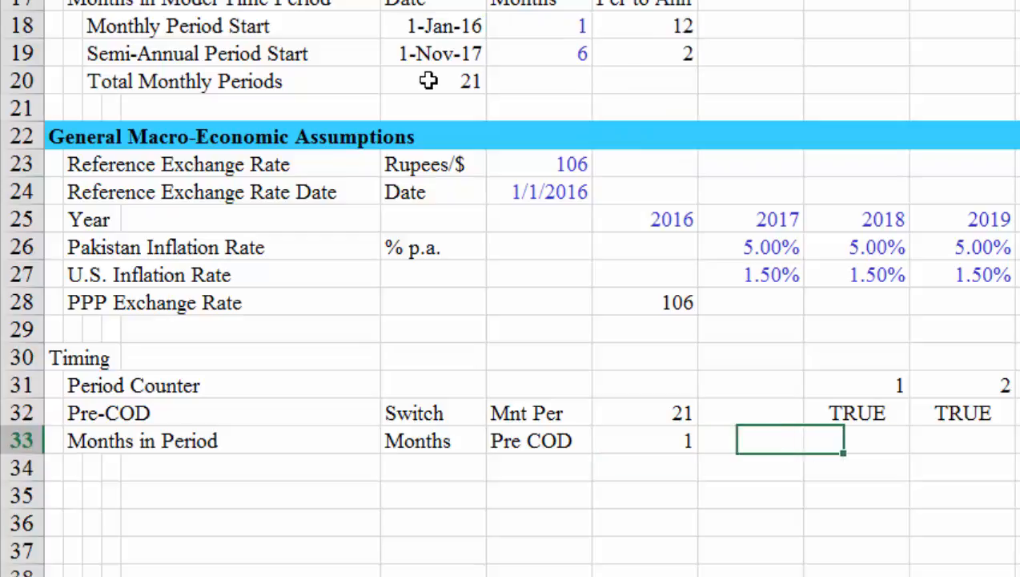
pyautogui.press('Right')
pyautogui.press('Up')
pyautogui.press('Up')
pyautogui.hotkey('shift', 'Down')
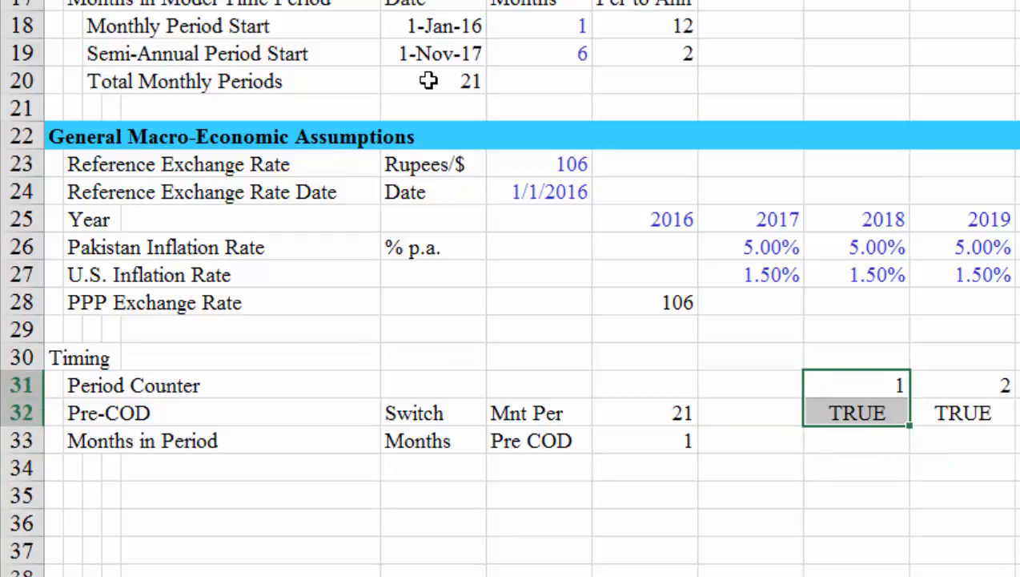
pyautogui.hotkey('ctrl', 'shift', 'Right')
pyautogui.hotkey('ctrl', 'x')
pyautogui.press('Right')
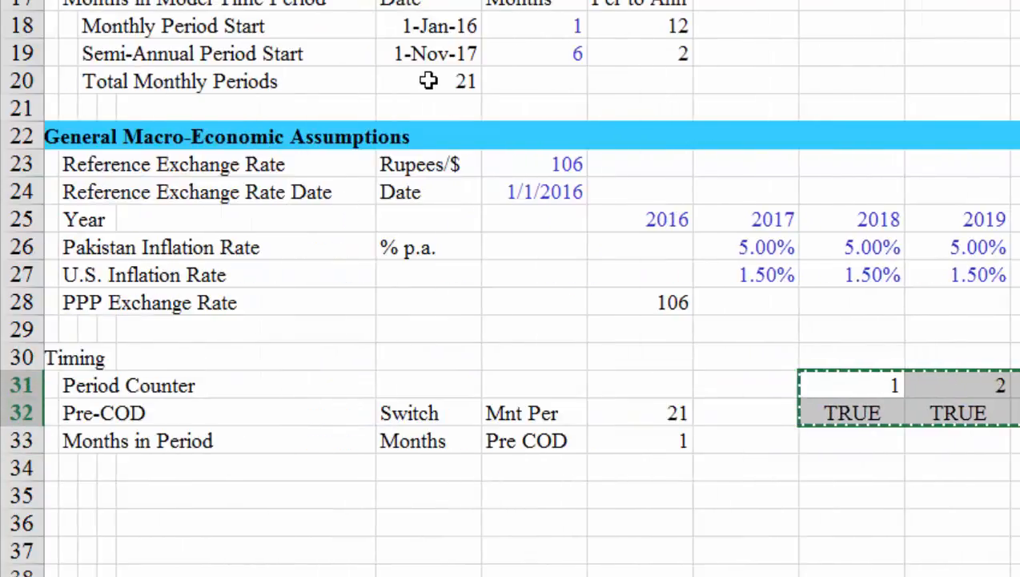
pyautogui.press('Right')
pyautogui.hotkey('ctrl', 'v')
# Enter the label "Post COD" in I33 of the Months in Period row.
pyautogui.press('Left')
pyautogui.press('Left')
pyautogui.press('Left')
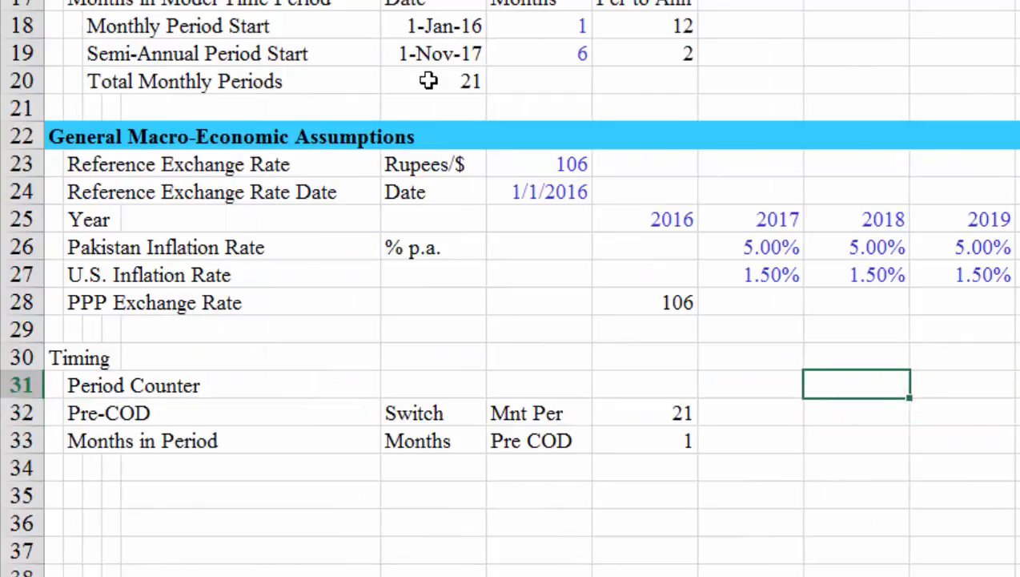
pyautogui.press('Down')
pyautogui.press('Down')
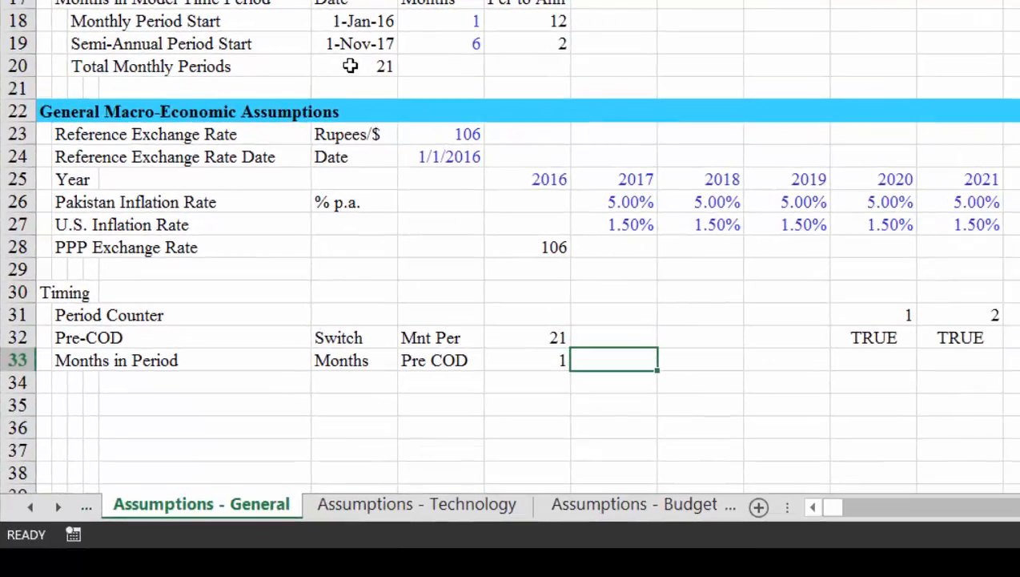
pyautogui.write('Post COD')
pyautogui.press('Return')
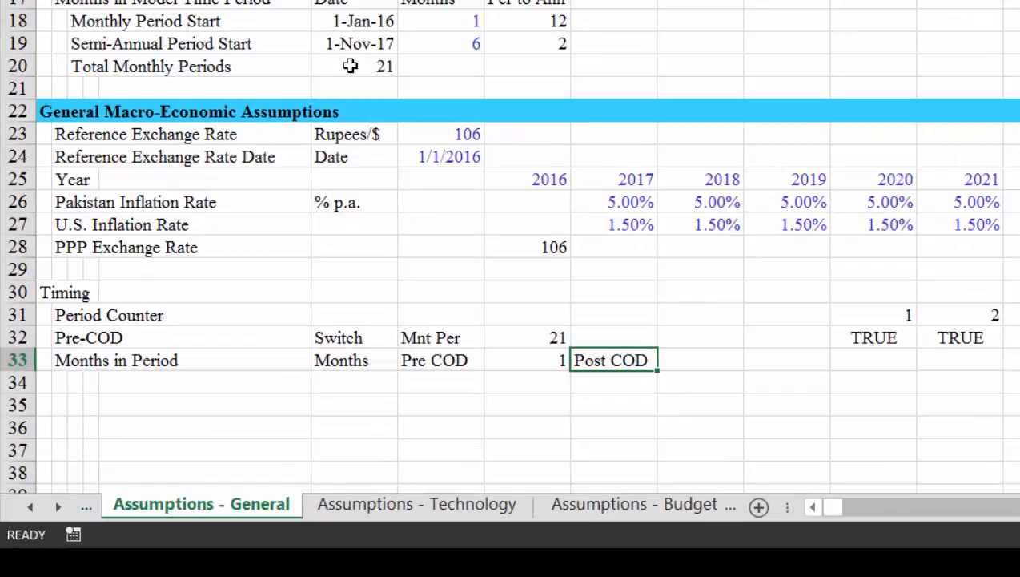
# Link J33 to the semi-annual period's number of months with the formula =G19.
pyautogui.press('Up')
pyautogui.press('Right')
pyautogui.write('=')
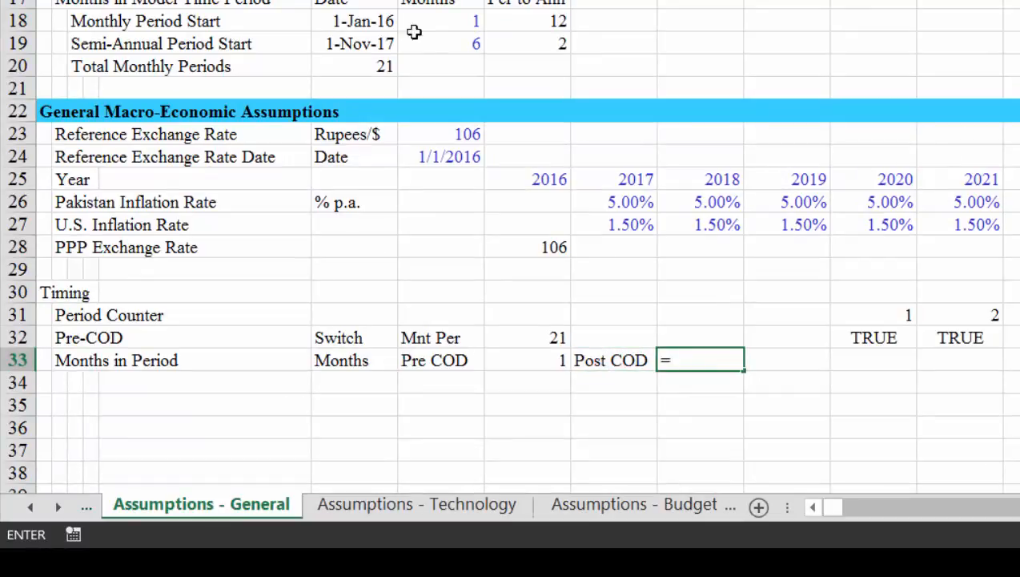
pyautogui.click(443, 45)
pyautogui.press('Return')
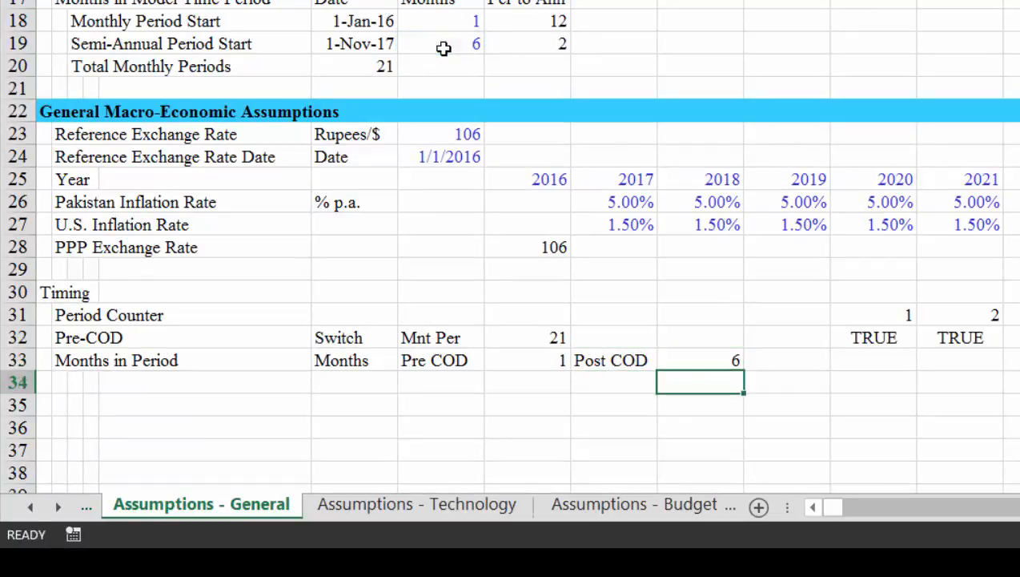
# Enter the months-per-period formula =IF(L32,$H$33,J33) in L33.
pyautogui.press('Up')
pyautogui.press('Right')
pyautogui.press('Right')
pyautogui.write('=if(')
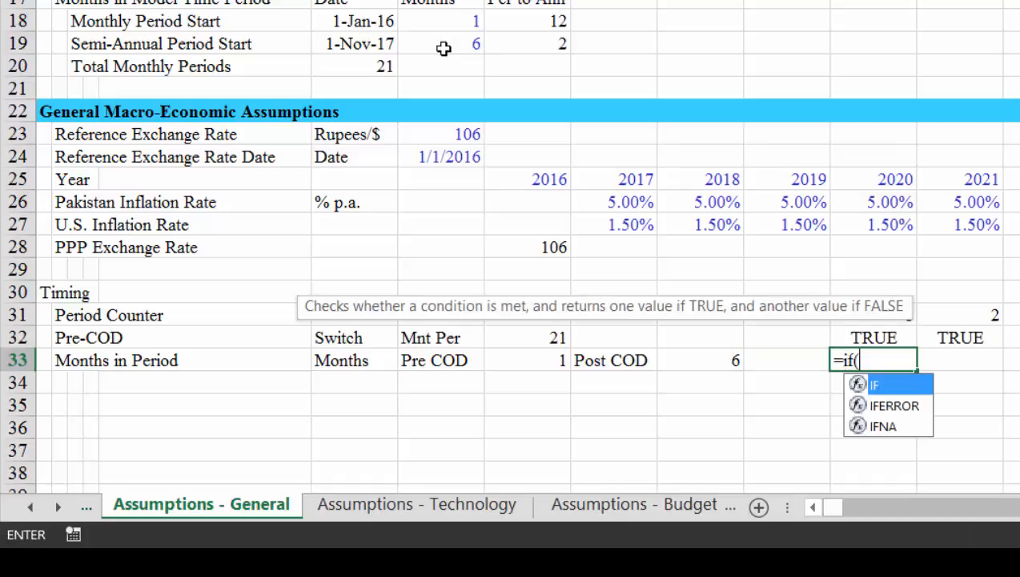
pyautogui.press('Up')
pyautogui.write(',')
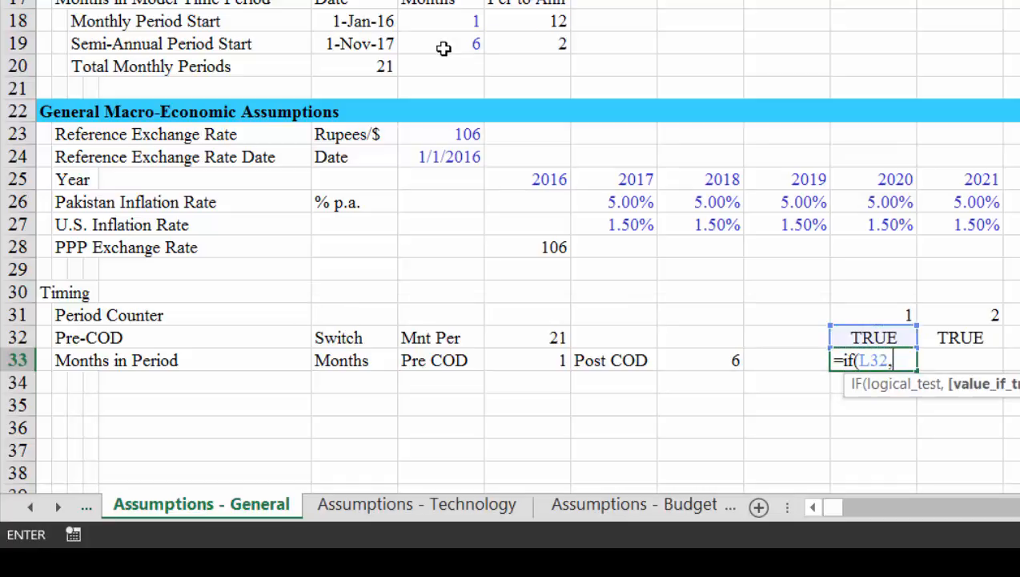
pyautogui.press('Left')
pyautogui.press('Left')
pyautogui.press('Left')
pyautogui.press('Left')
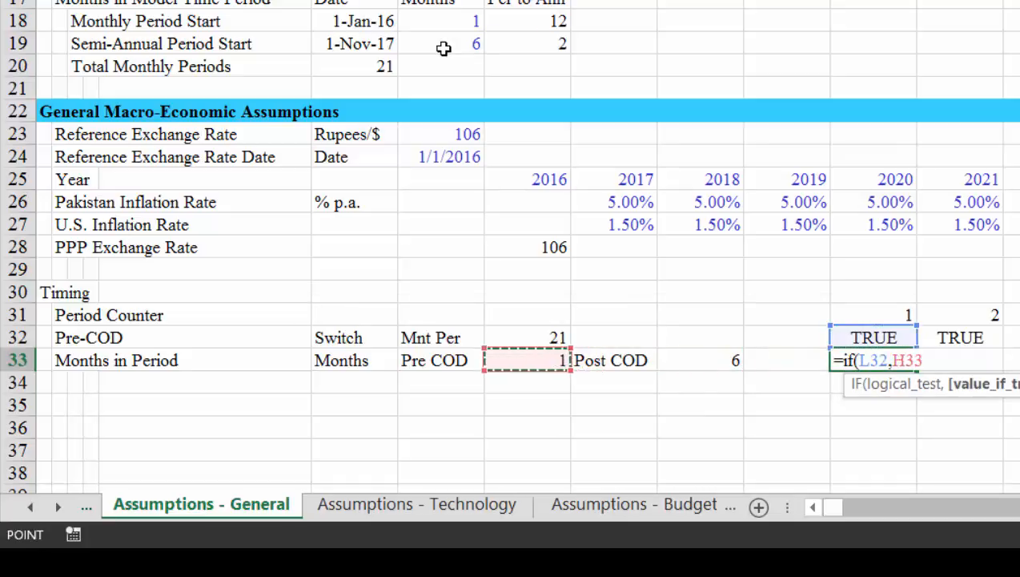
pyautogui.press('F4')
pyautogui.write(',')
pyautogui.press('Left')
pyautogui.press('Left')
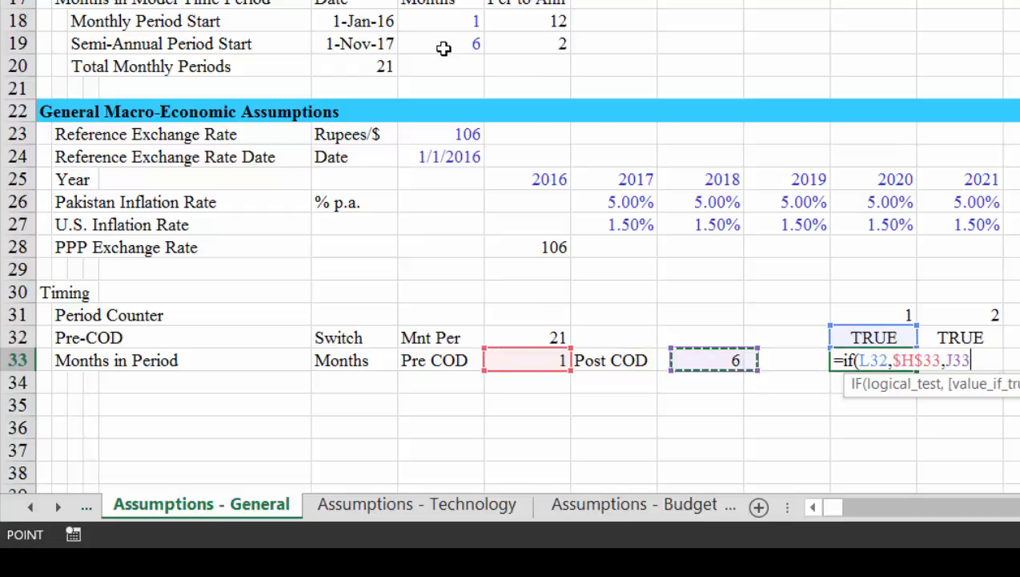
pyautogui.write(')')
pyautogui.hotkey('ctrl', 'Return')
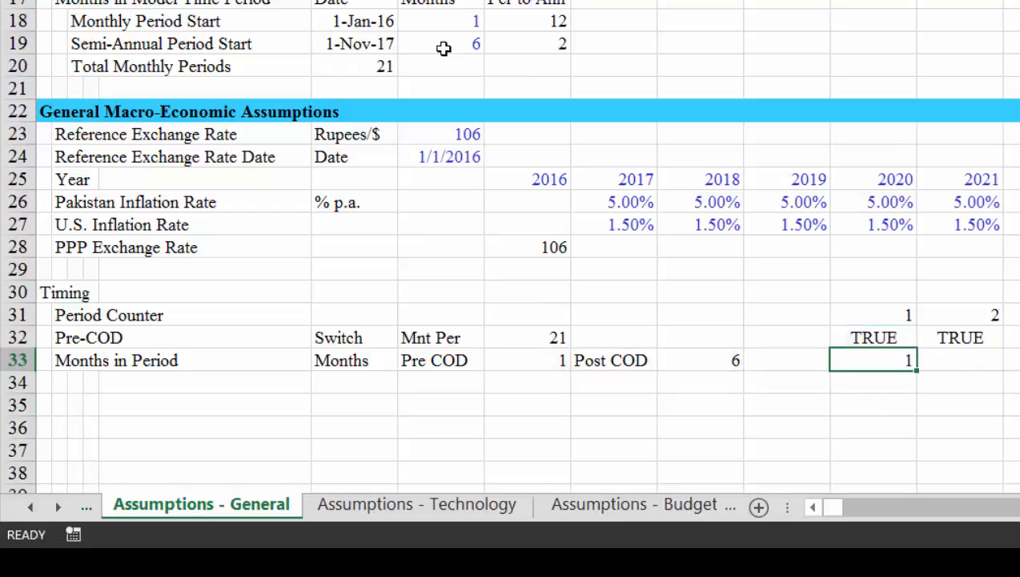
# Fill the L33 formula across row 33 and check its values in the last periods.
pyautogui.hotkey('shift', 'Right')
pyautogui.hotkey('ctrl', 'r')
pyautogui.press('Right')
pyautogui.press('Right')
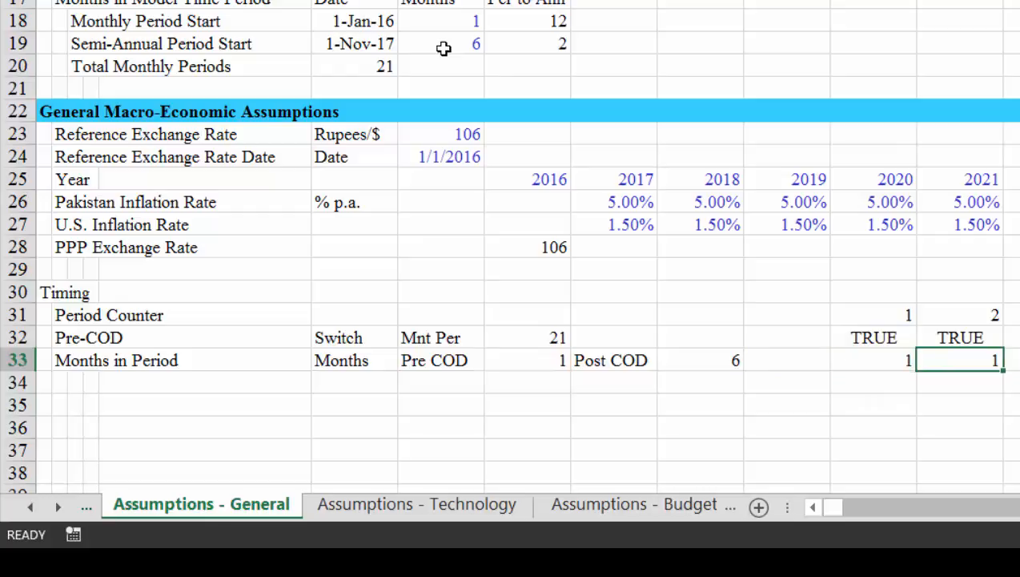
pyautogui.hotkey('ctrl', 'Right')
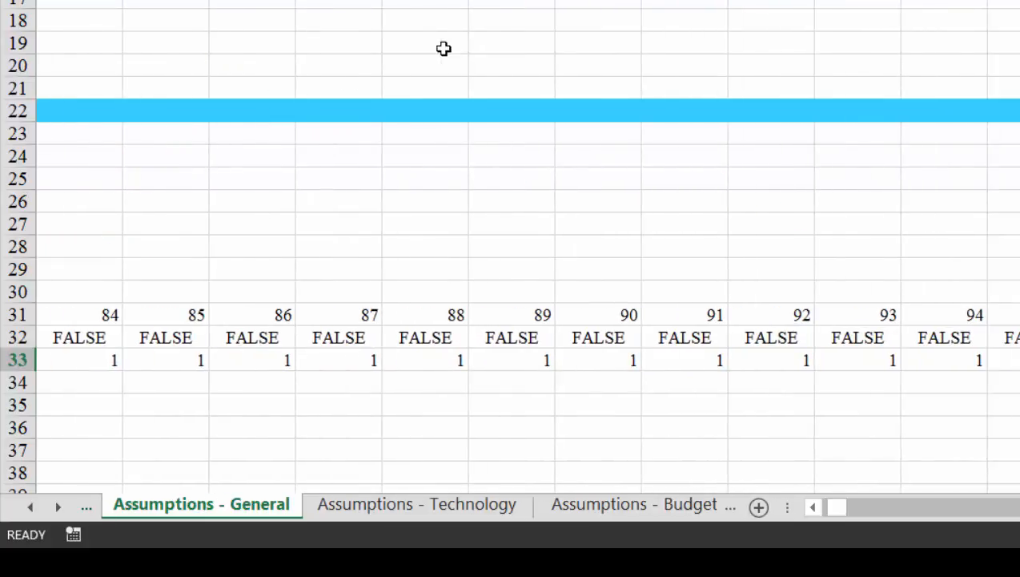
pyautogui.press('Home')
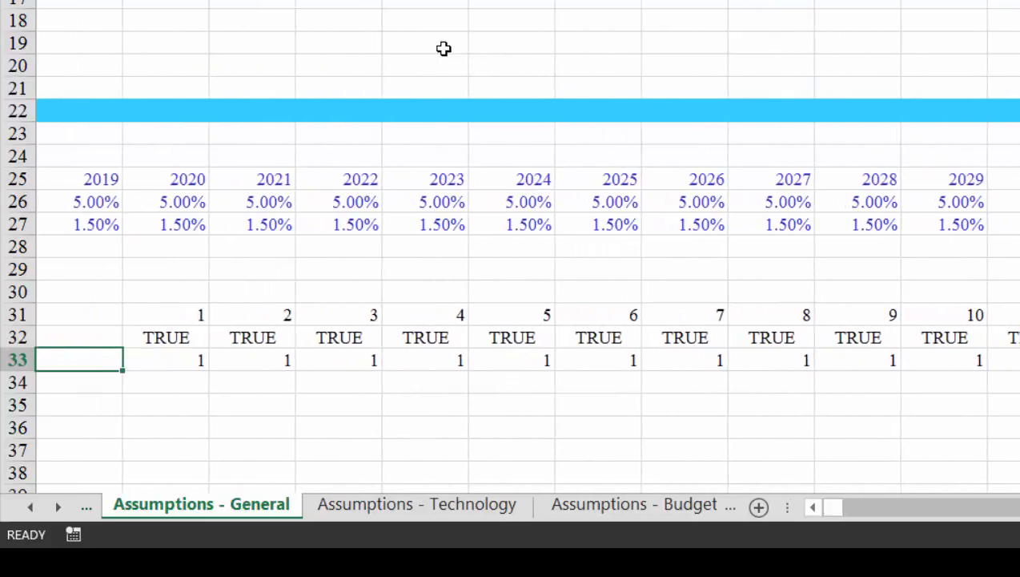
# Lock the J33 reference as absolute in the L33 formula and refill the corrected formula across row 33.
pyautogui.press('Left')
pyautogui.press('Left')
pyautogui.press('Left')
pyautogui.press('Left')
pyautogui.press('Left')
pyautogui.press('Right')
pyautogui.press('Right')
pyautogui.press('Right')
pyautogui.press('Right')
pyautogui.press('Right')
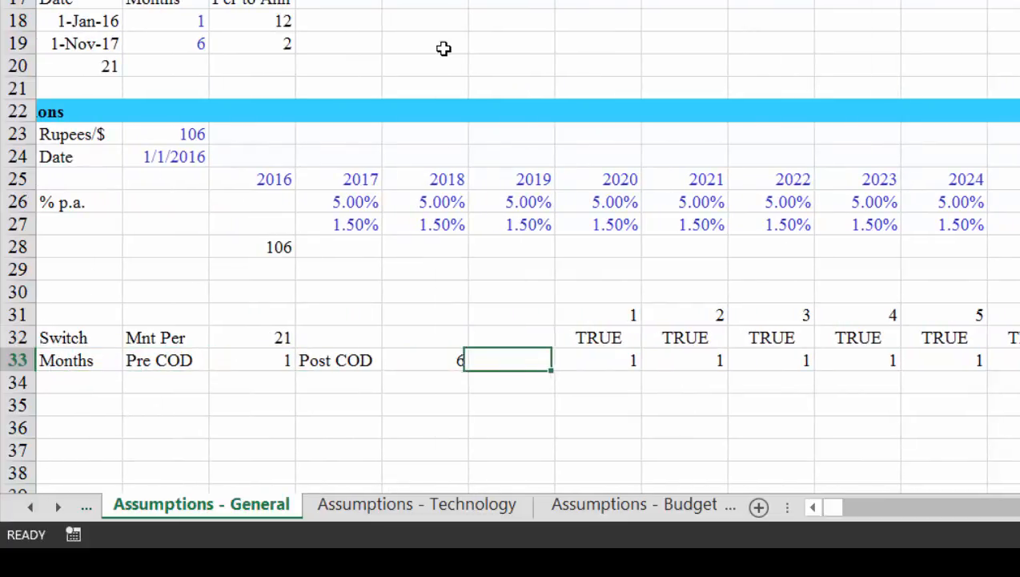
pyautogui.press('Right')
pyautogui.press('F2')
pyautogui.press('Left')
pyautogui.press('Left')
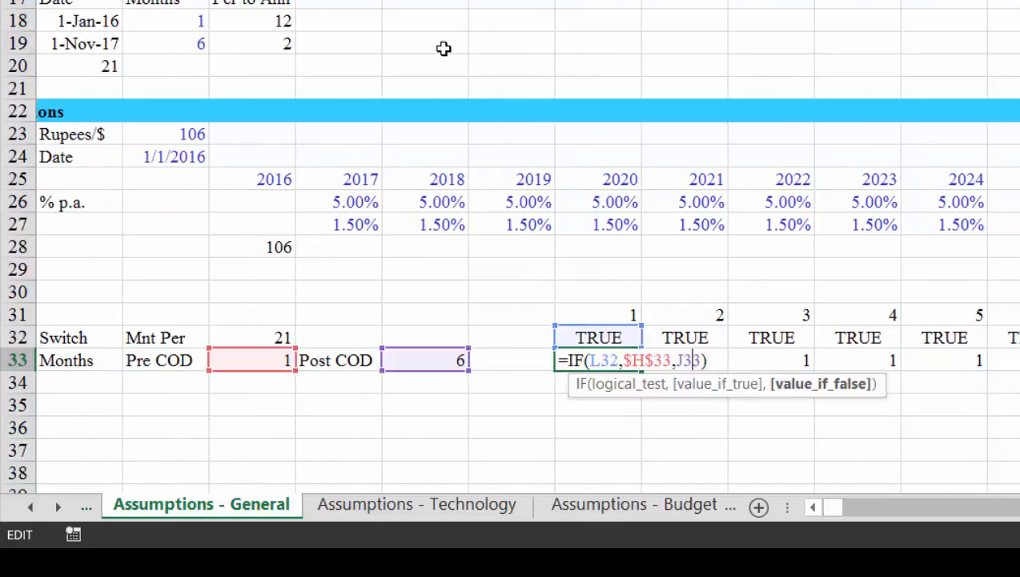
pyautogui.press('F4')
pyautogui.hotkey('ctrl', 'Return')
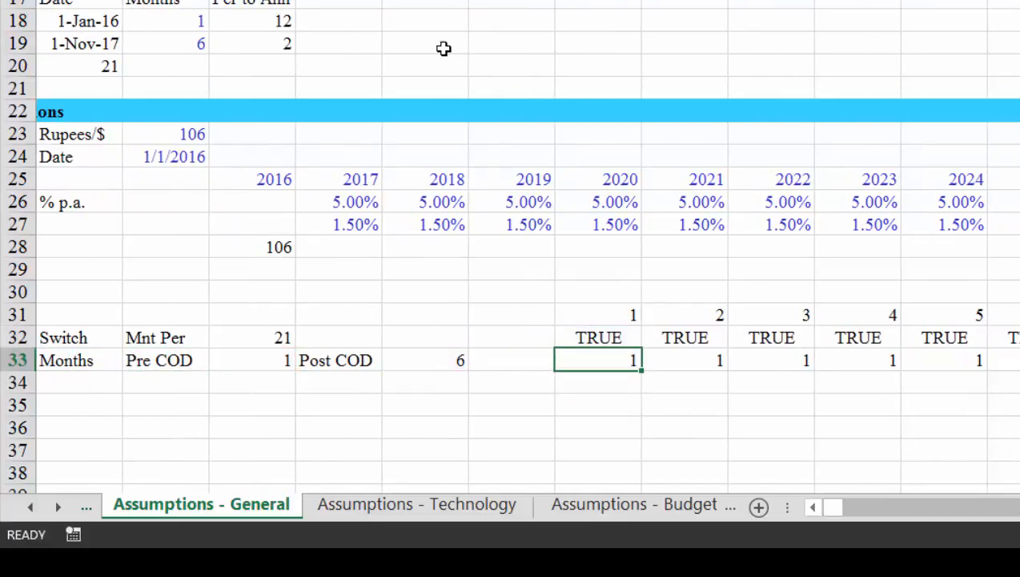
pyautogui.hotkey('ctrl', 'shift', 'Right')
pyautogui.hotkey('ctrl', 'r')
# Review the Months in Period values along row 33 through the change from pre-COD to post-COD periods.
pyautogui.press('Right')
pyautogui.press('Right')
pyautogui.press('Right')
pyautogui.press('Right')
pyautogui.press('Right')
pyautogui.press('Right')
pyautogui.press('Right')
pyautogui.press('Right')
pyautogui.press('Right')
pyautogui.press('Right')
pyautogui.press('Right')
pyautogui.press('Right')
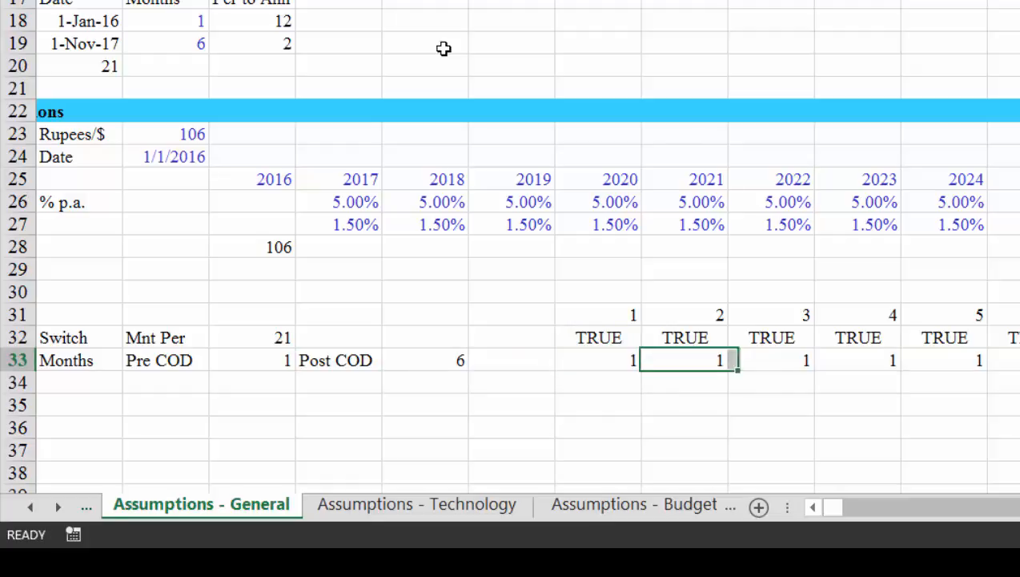
pyautogui.press('Right')
pyautogui.press('Right')
pyautogui.press('Right')
pyautogui.press('Right')
pyautogui.press('Right')
pyautogui.press('Right')
pyautogui.press('Right')
pyautogui.press('Right')
pyautogui.press('Right')
pyautogui.press('Right')
pyautogui.press('Right')
pyautogui.press('Right')
pyautogui.press('Right')
pyautogui.press('Right')
pyautogui.press('Right')
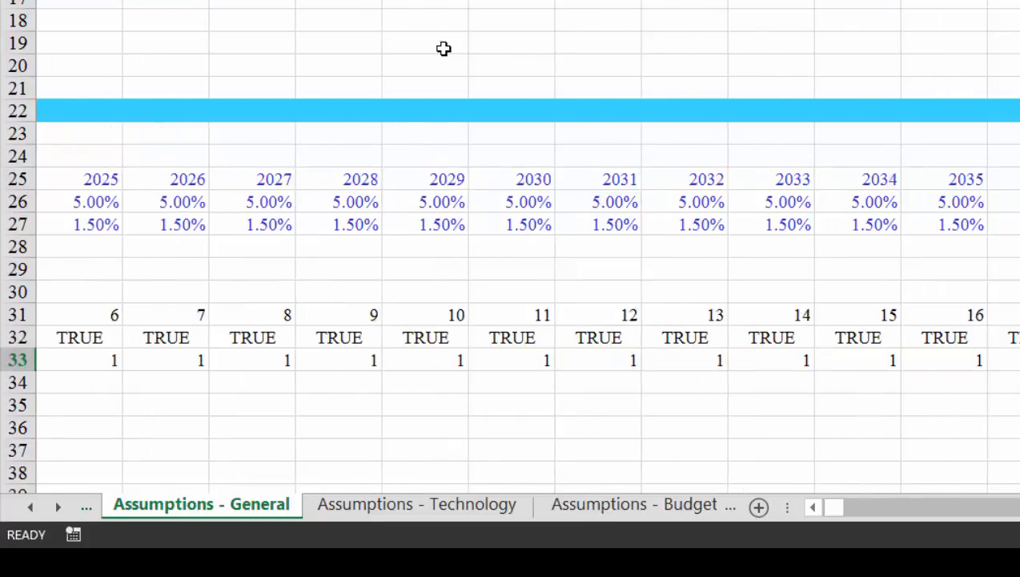
pyautogui.press('Right')
pyautogui.press('Right')
pyautogui.press('Right')
pyautogui.press('Right')
pyautogui.press('Right')
pyautogui.press('Right')
pyautogui.press('Right')
pyautogui.press('Right')
pyautogui.press('Right')
pyautogui.press('Right')
pyautogui.press('Right')
pyautogui.press('Right')
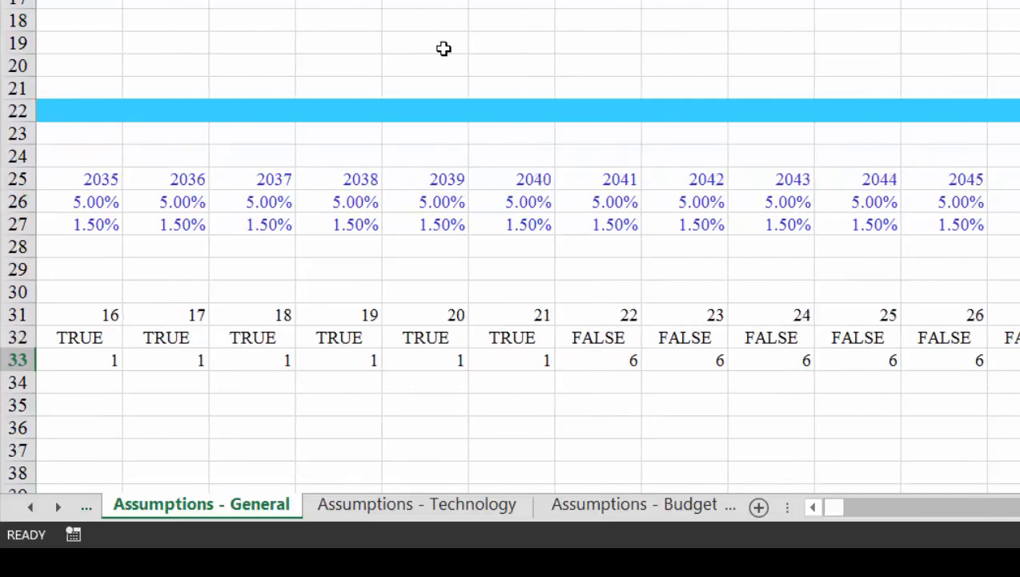
# Check the Months in Period values in row 33 across the later post-COD periods.
pyautogui.press('Right')
pyautogui.press('Right')
pyautogui.press('Right')
pyautogui.press('Right')
pyautogui.press('Right')
pyautogui.press('Right')
pyautogui.press('Right')
pyautogui.press('Right')
pyautogui.press('Right')
pyautogui.press('Right')
pyautogui.press('Right')
pyautogui.press('Right')
pyautogui.press('Right')
pyautogui.press('Right')
pyautogui.press('Right')
pyautogui.press('Right')
pyautogui.press('Right')
pyautogui.press('Right')
pyautogui.press('Right')
pyautogui.press('Right')
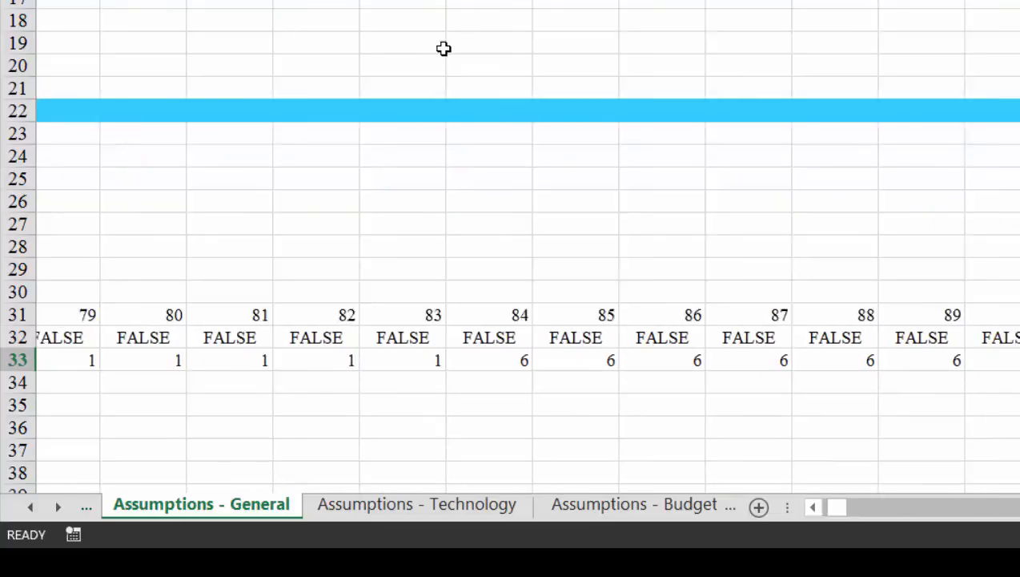
# Add the row labels Start of Period in row 34 and End of Period in row 35 of the Timing section.
pyautogui.hotkey('ctrl', 'Left')
pyautogui.hotkey('ctrl', 'Left')
pyautogui.hotkey('ctrl', 'Left')
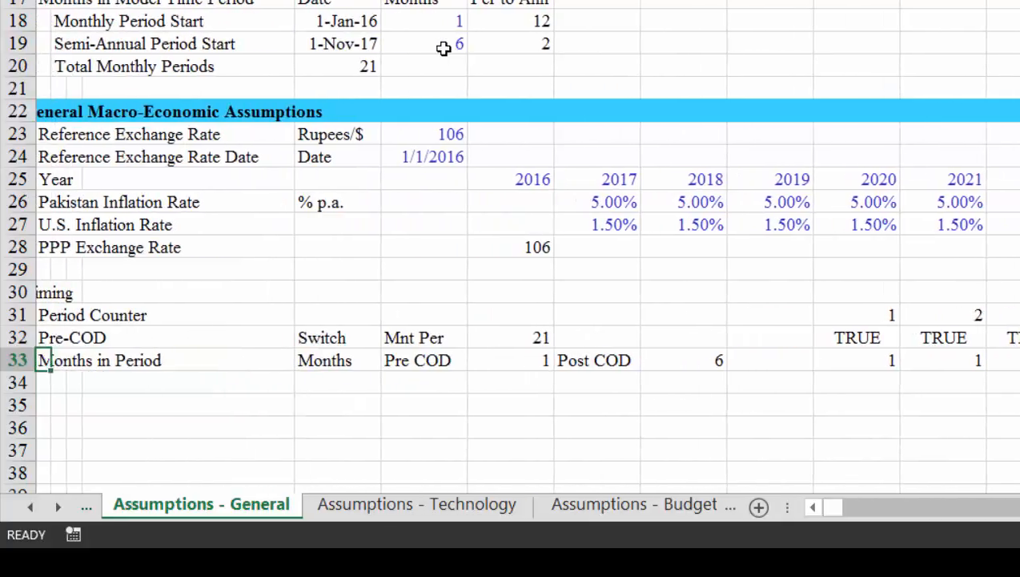
pyautogui.press('Down')
pyautogui.write('S')
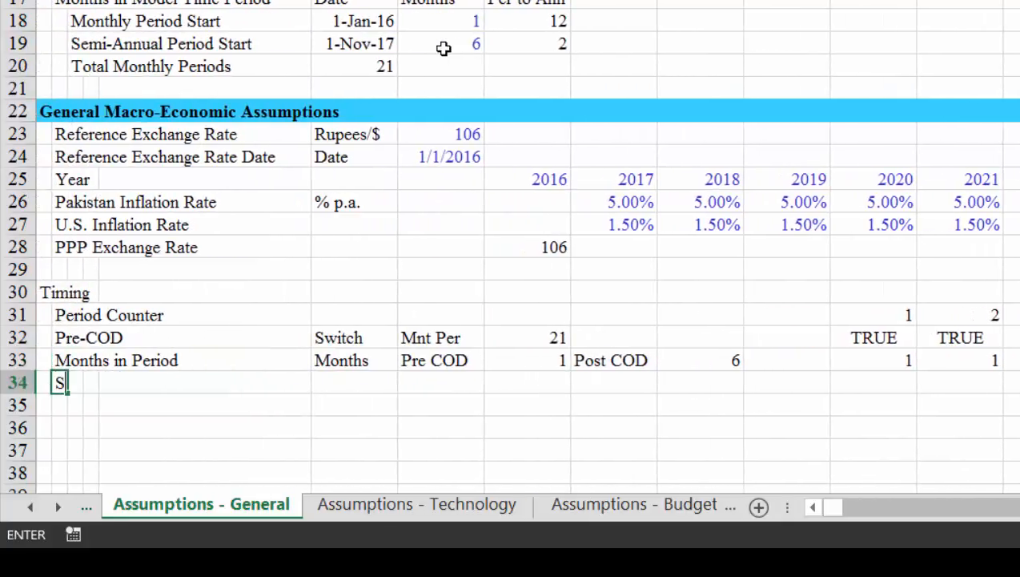
pyautogui.write('tart of Period')
pyautogui.hotkey('ctrl', 'Return')
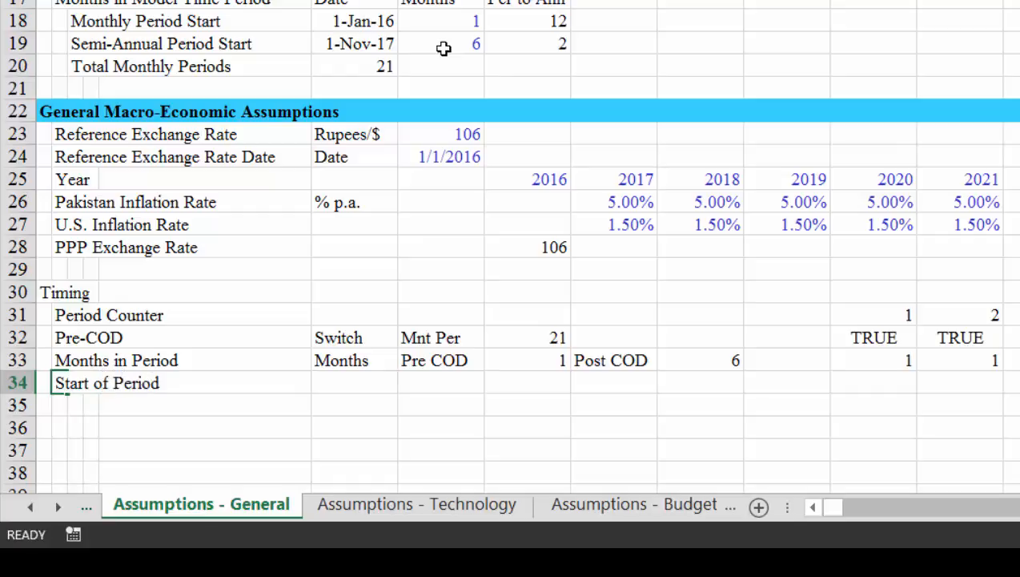
pyautogui.press('Down')
pyautogui.write('End')
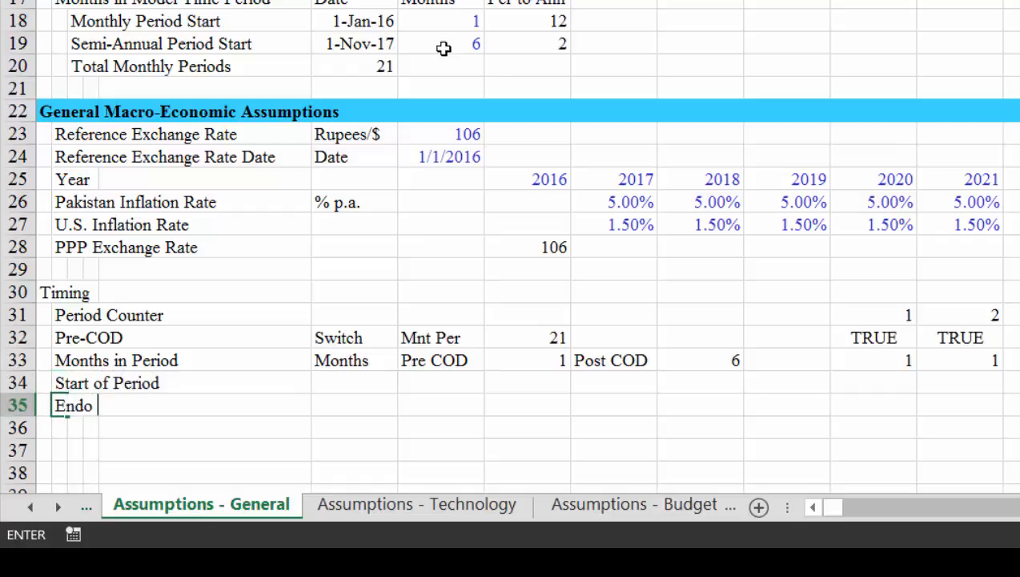
pyautogui.write(' of Perio')
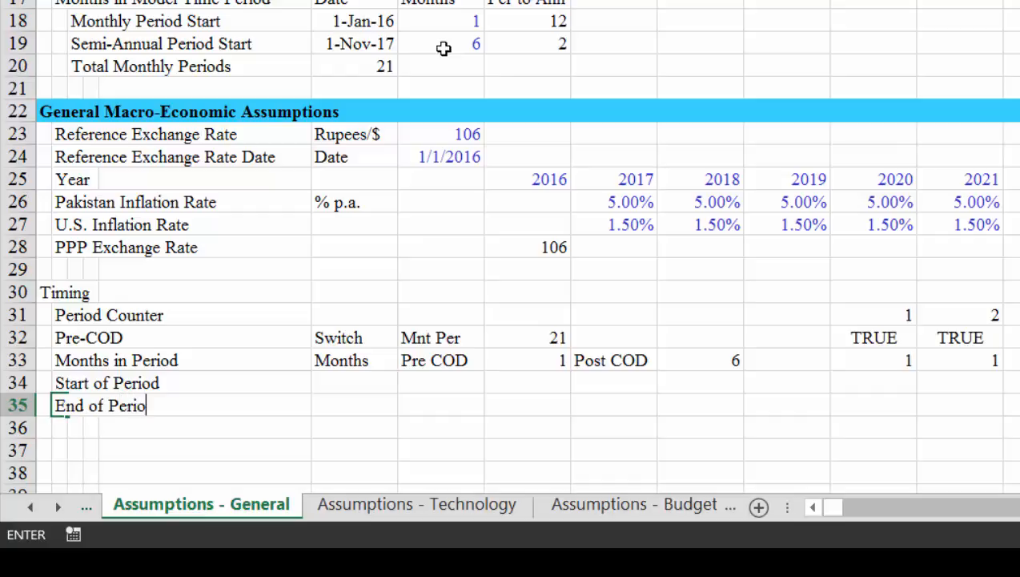
pyautogui.write('d')
pyautogui.hotkey('ctrl', 'Return')
# Enter Date as the unit for both the Start of Period and End of Period rows.
pyautogui.press('Down')
pyautogui.press('Up')
pyautogui.press('Up')
pyautogui.press('Up')
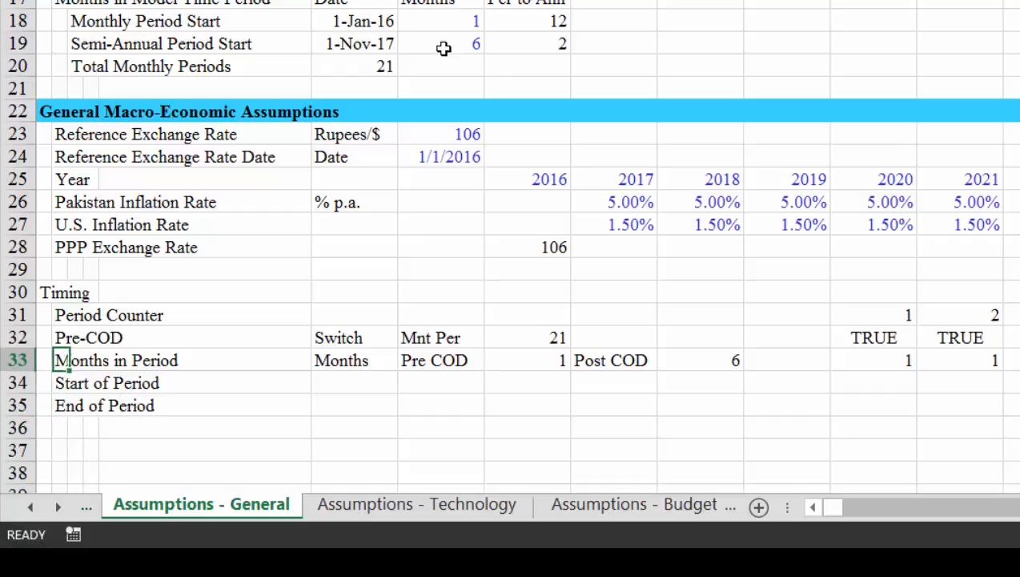
pyautogui.press('Down')
pyautogui.press('Right')
pyautogui.press('Right')
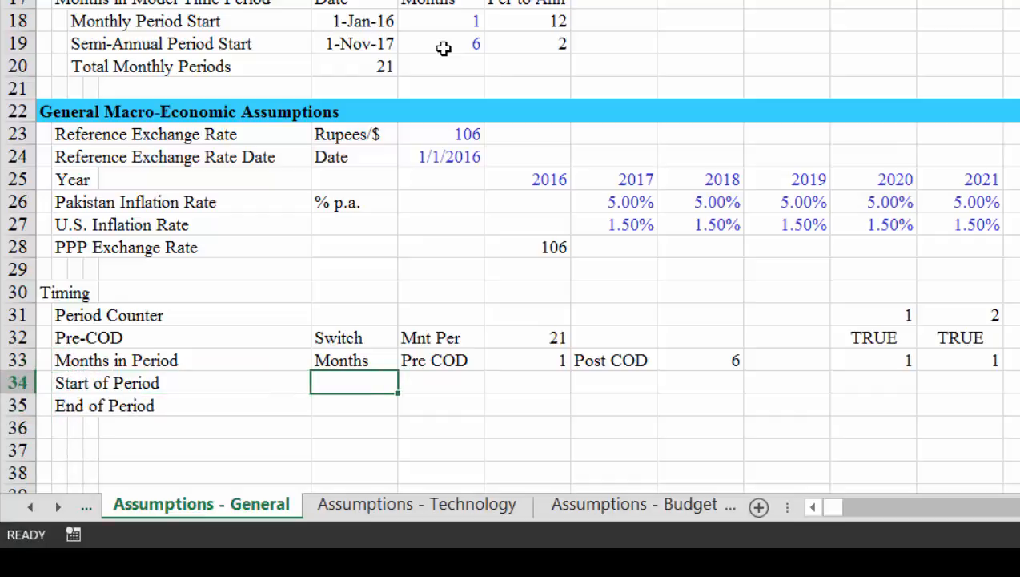
pyautogui.write('Dat')
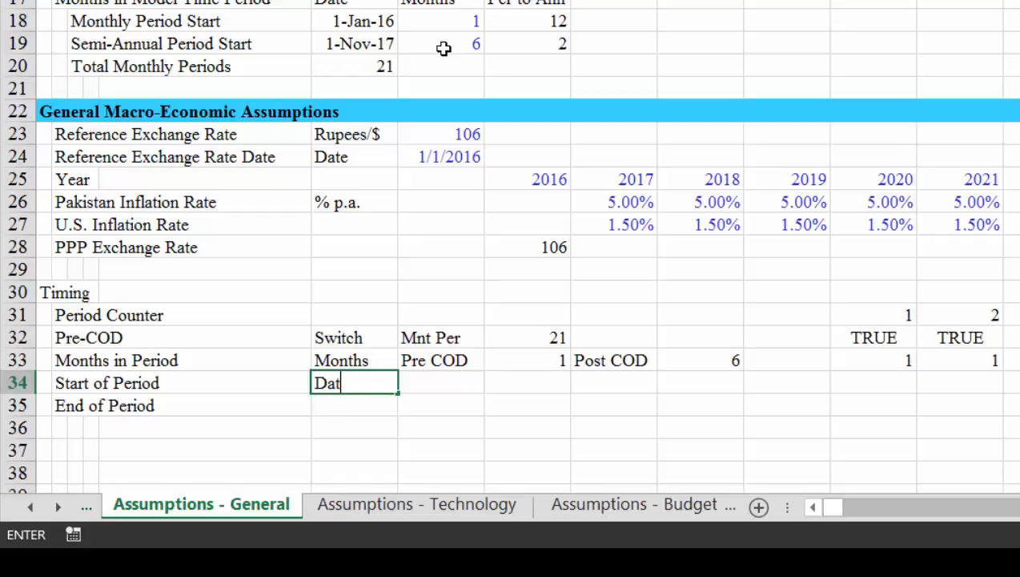
pyautogui.write('e')
pyautogui.hotkey('ctrl', 'Return')
pyautogui.press('Down')
pyautogui.write('D')
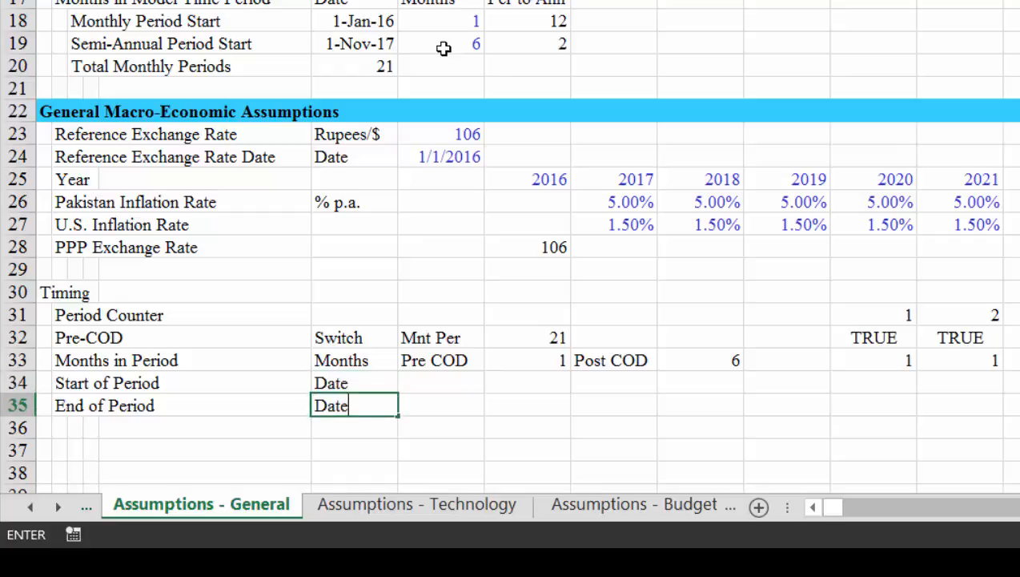
pyautogui.hotkey('ctrl', 'Return')
# Enter the opening End of Period date in K35 as a formula taking the start date from the timing assumptions minus 1.
pyautogui.press('Right')
pyautogui.press('Right')
pyautogui.press('Right')
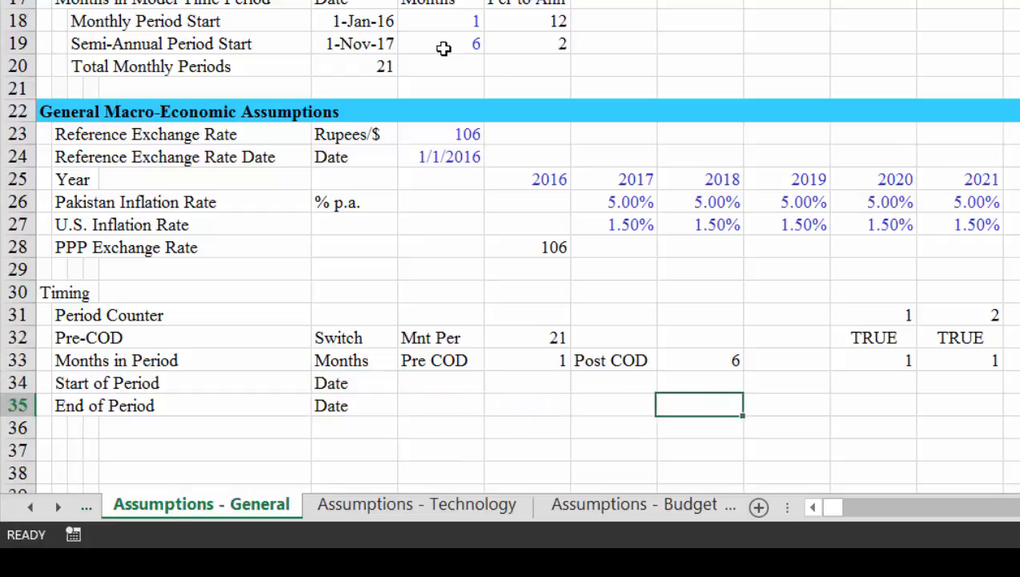
pyautogui.press('Right')
pyautogui.write('=')
pyautogui.press('Up')
pyautogui.press('Up')
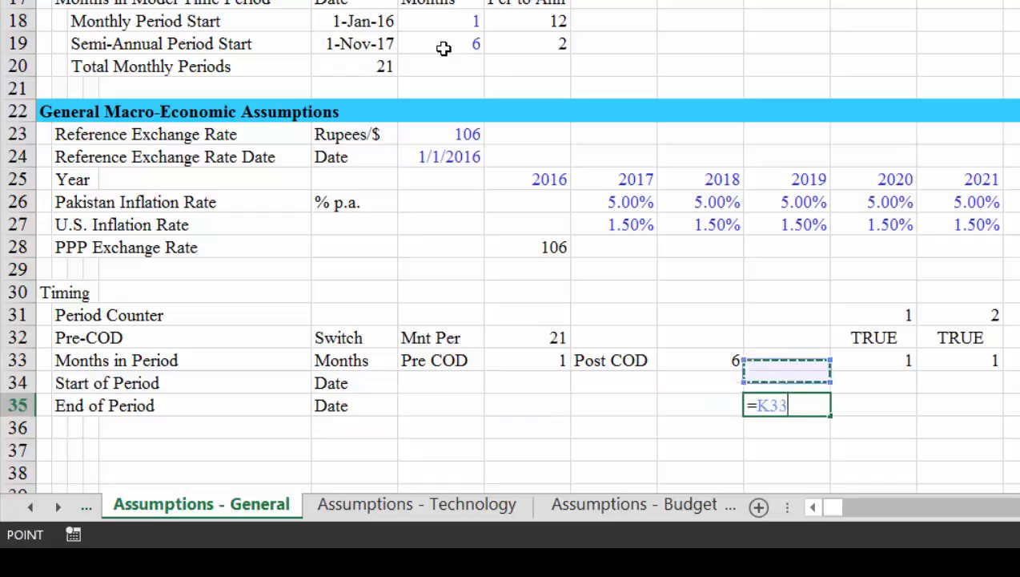
pyautogui.press('Up')
pyautogui.press('Up')
pyautogui.press('Up')
pyautogui.press('Up')
pyautogui.press('Up')
pyautogui.press('Up')
pyautogui.press('Up')
pyautogui.press('Up')
pyautogui.press('Up')
pyautogui.press('Up')
pyautogui.press('Up')
pyautogui.press('Up')
pyautogui.press('Up')
pyautogui.press('Up')
pyautogui.press('Up')
pyautogui.press('Up')
pyautogui.press('Up')
pyautogui.press('Up')
pyautogui.press('Up')
pyautogui.press('Up')
pyautogui.press('Up')
pyautogui.press('Up')
pyautogui.press('Up')
pyautogui.press('Up')
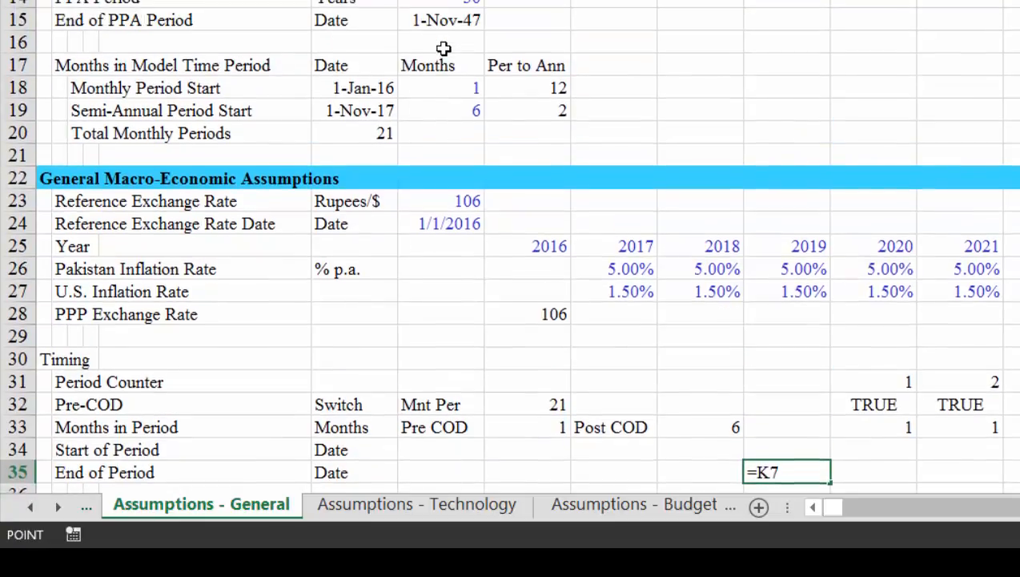
pyautogui.press('Up')
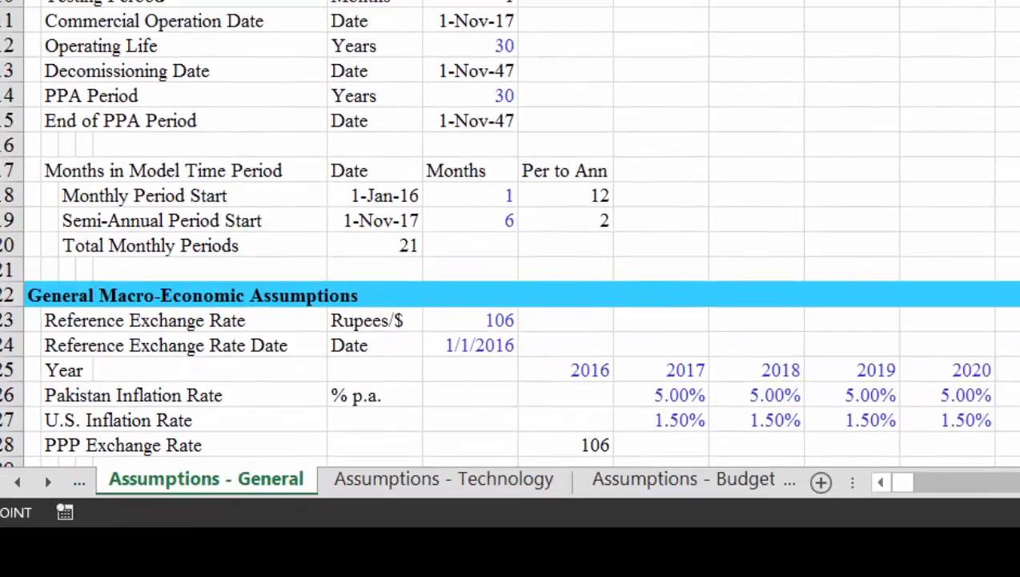
pyautogui.write('-1')
pyautogui.press('Return')
# Enter the first Start of Period formula =K35+1 in L34.
pyautogui.press('Up')
pyautogui.press('Right')
pyautogui.press('Up')
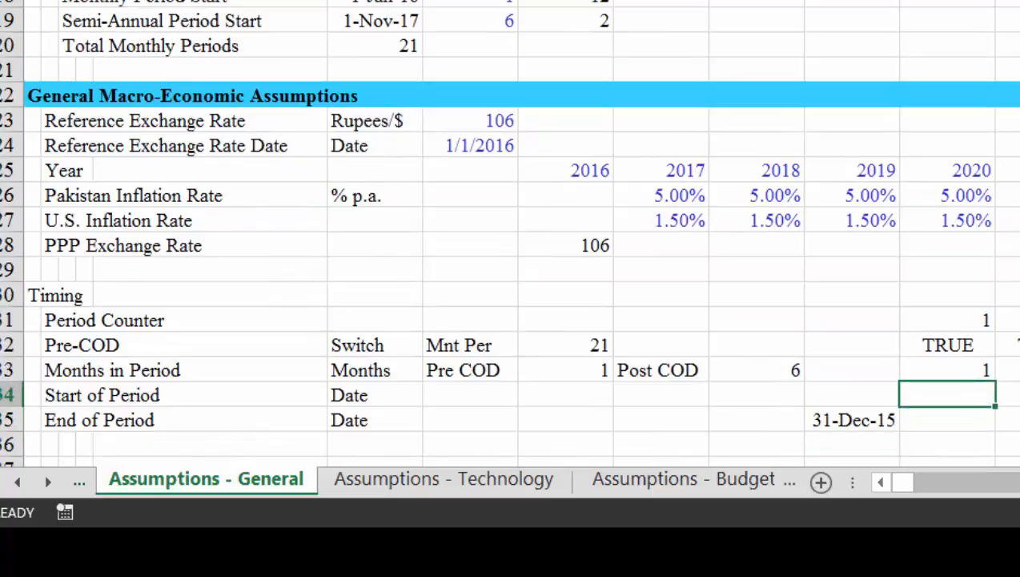
pyautogui.write('=')
pyautogui.press('Down')
pyautogui.write('+1')
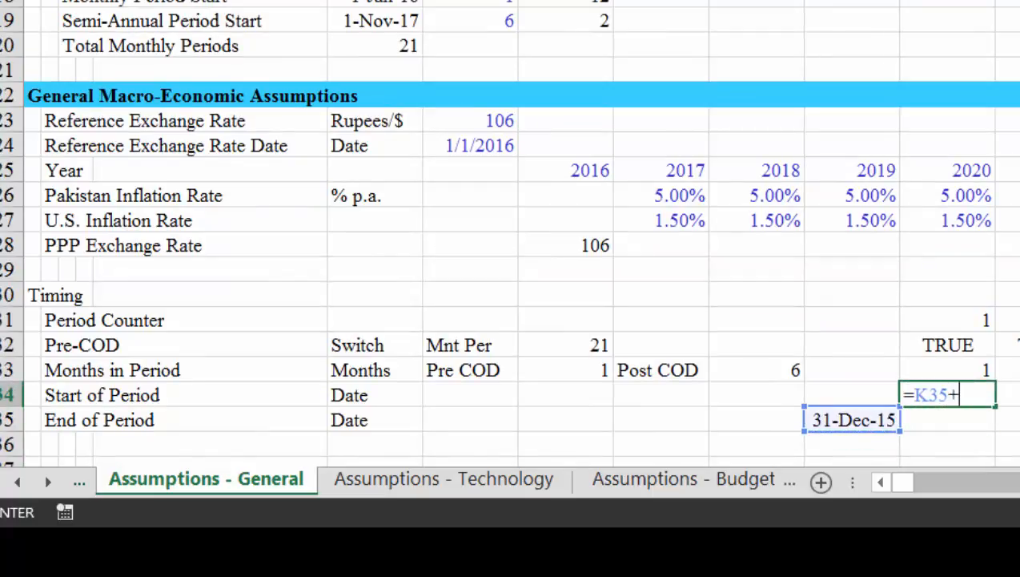
pyautogui.press('Return')
# Enter the first End of Period formula =EDATE(L34,L33)-1 in L35.
pyautogui.write('=ed')
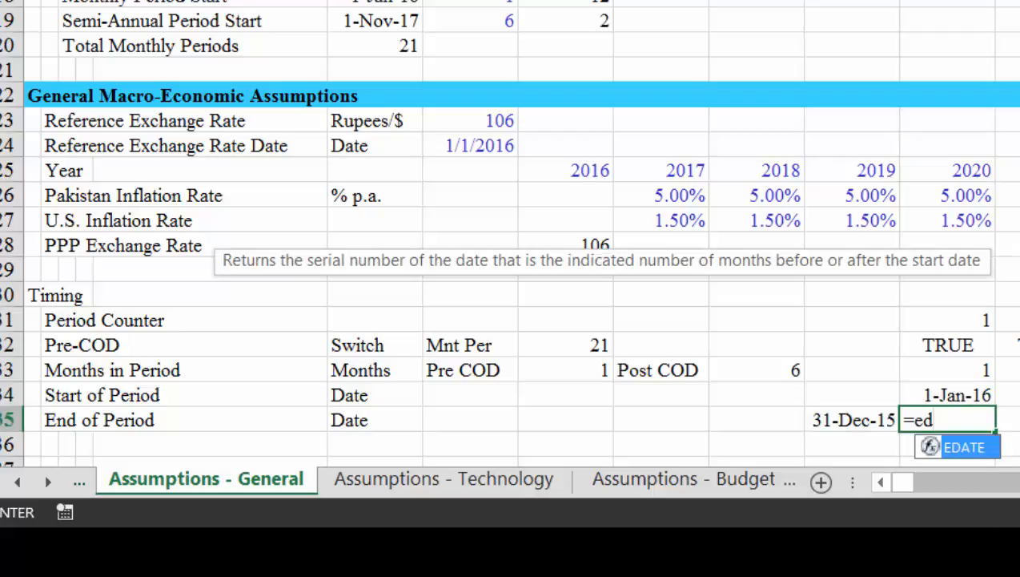
pyautogui.press('Tab')
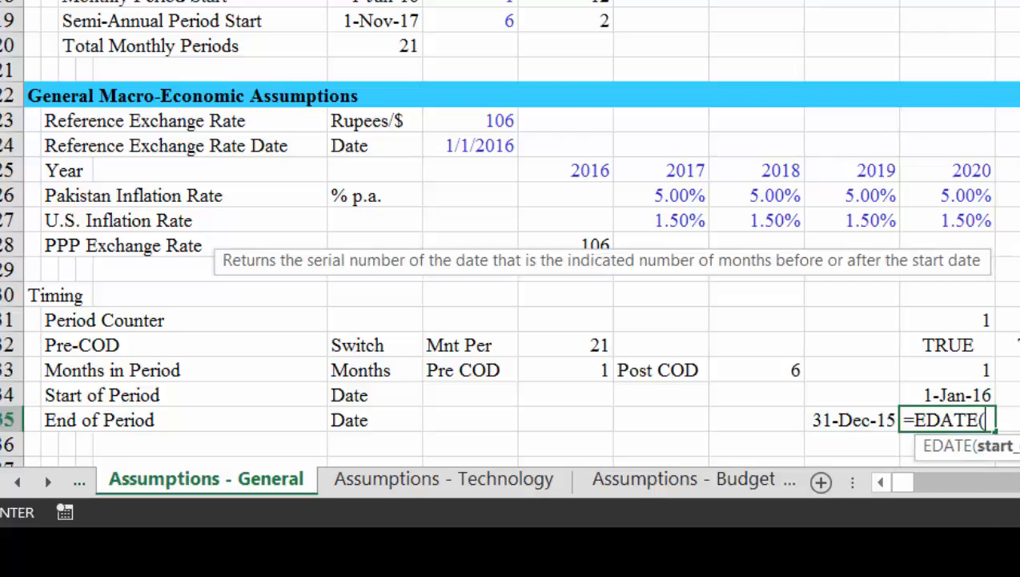
pyautogui.press('Up')
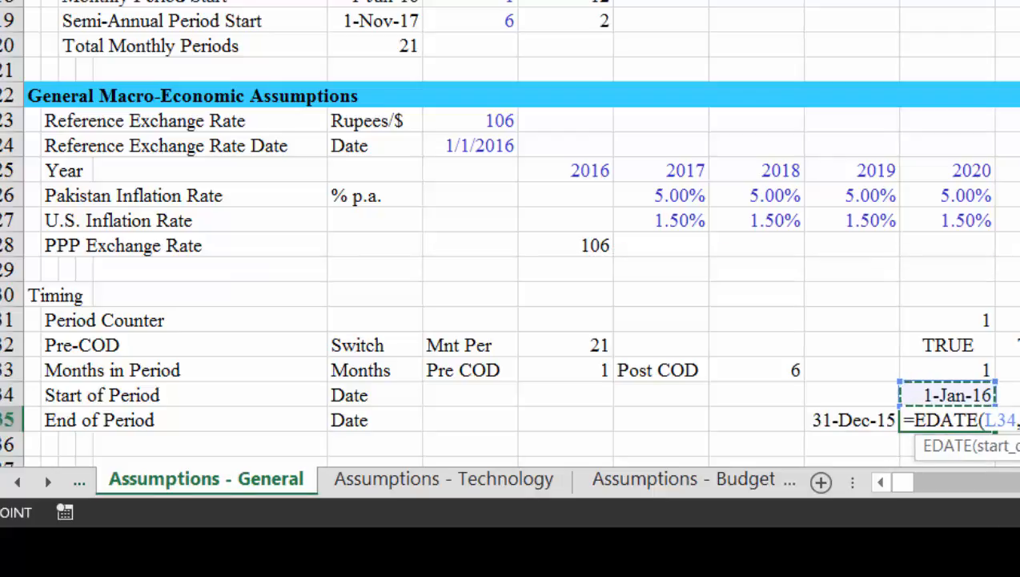
pyautogui.write(',')
pyautogui.press('Up')
pyautogui.press('Up')
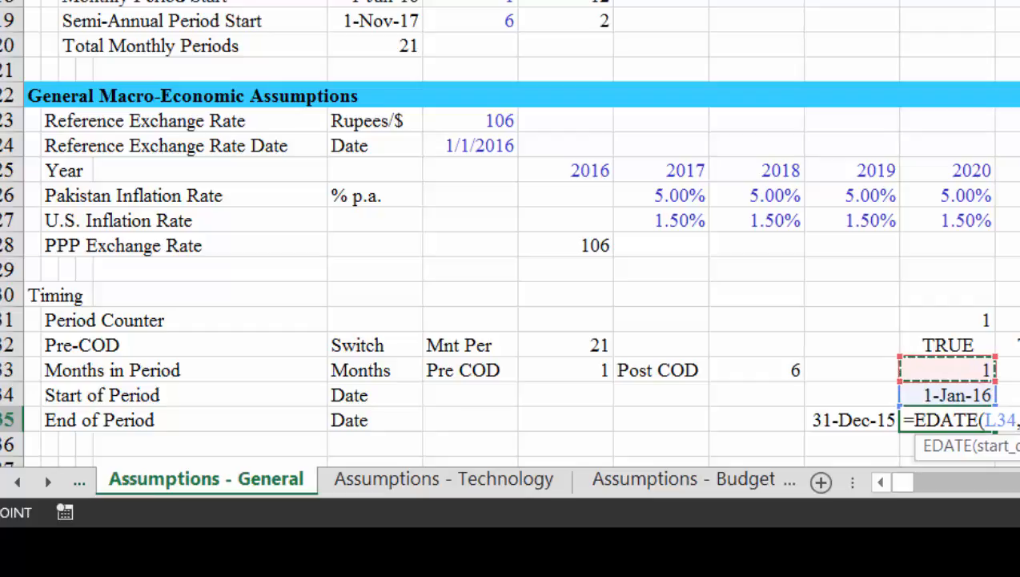
pyautogui.write(')')
pyautogui.press('Return')
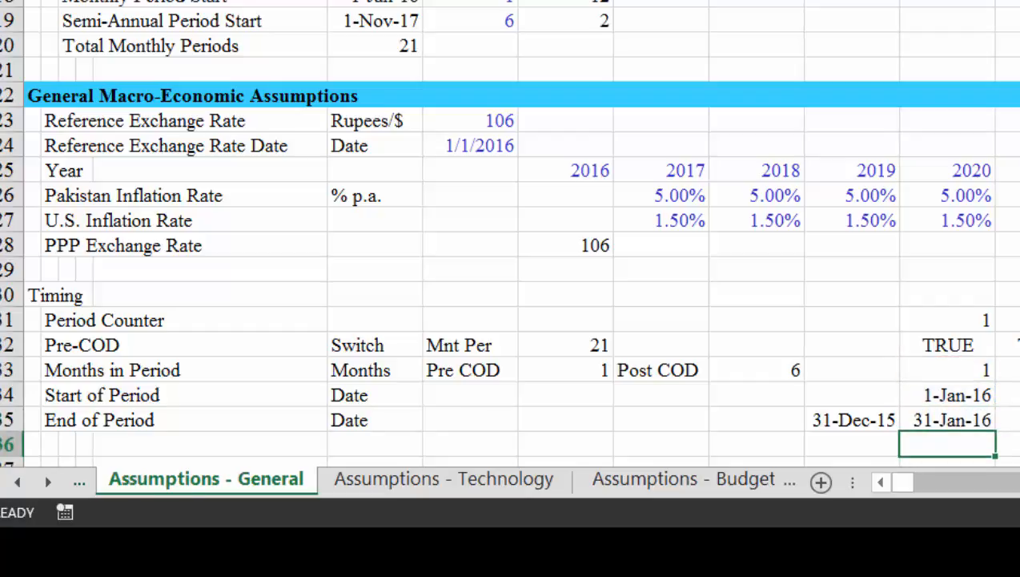
# Fill the Start of Period and End of Period formulas from L34:L35 across all model periods.
pyautogui.press('Up')
pyautogui.press('Up')
pyautogui.hotkey('shift', 'Down')
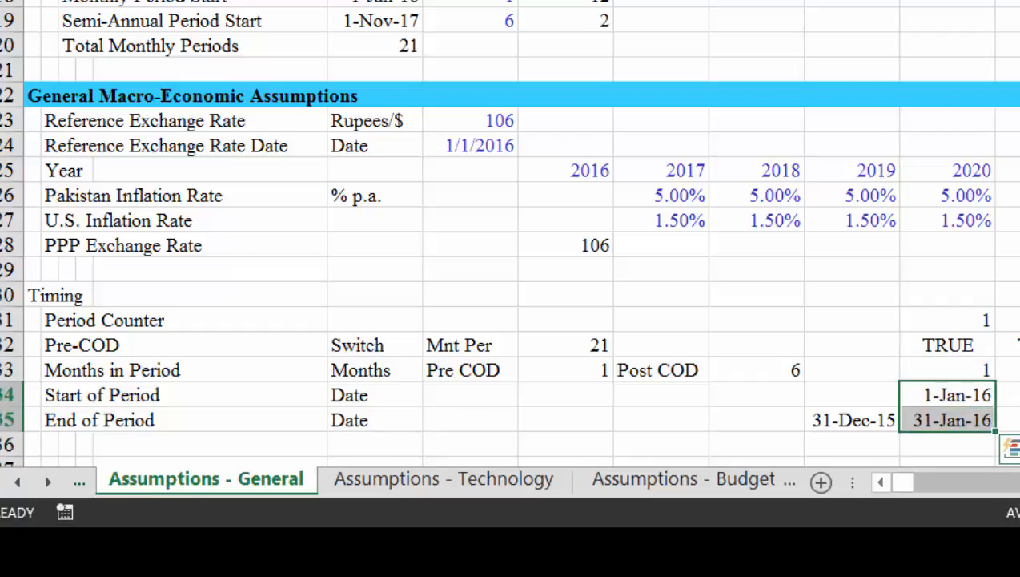
pyautogui.hotkey('ctrl', 'shift', 'r')
pyautogui.press('Down')
pyautogui.press('Down')
pyautogui.press('Down')
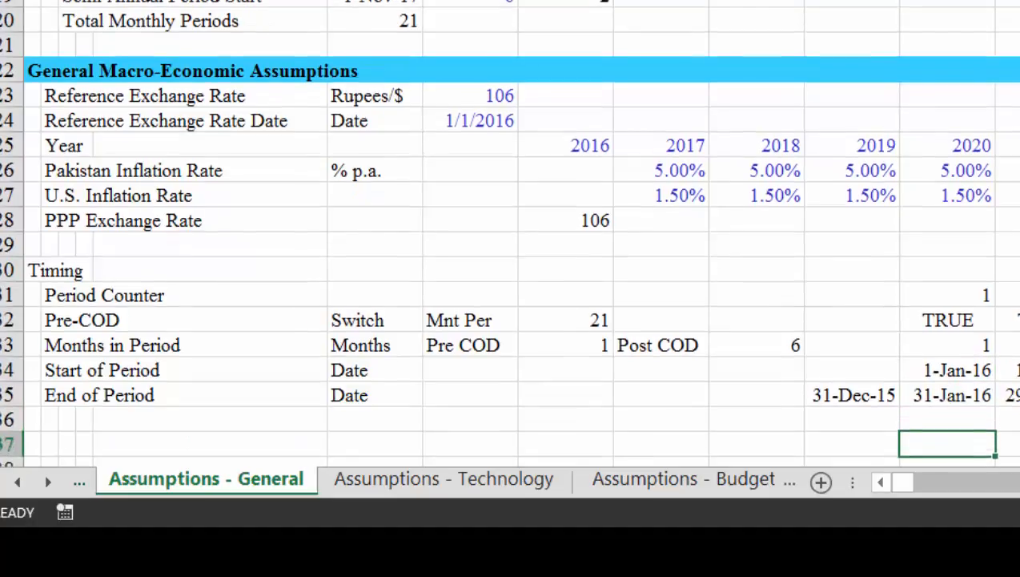
# Review the project date and model time period assumptions above the Timing section.
pyautogui.press('Down')
pyautogui.press('Up')
pyautogui.press('Up')
pyautogui.press('Up')
pyautogui.press('Up')
pyautogui.press('Left')
pyautogui.press('Left')
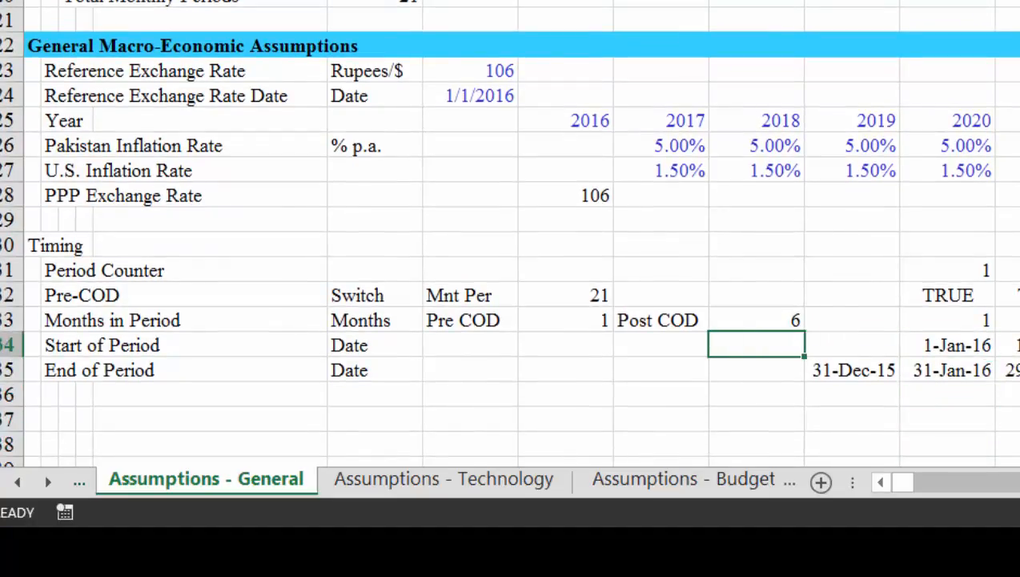
pyautogui.press('Left')
pyautogui.press('Left')
pyautogui.press('Left')
pyautogui.press('Left')
pyautogui.press('Left')
pyautogui.press('Left')
pyautogui.press('Left')
pyautogui.press('Left')
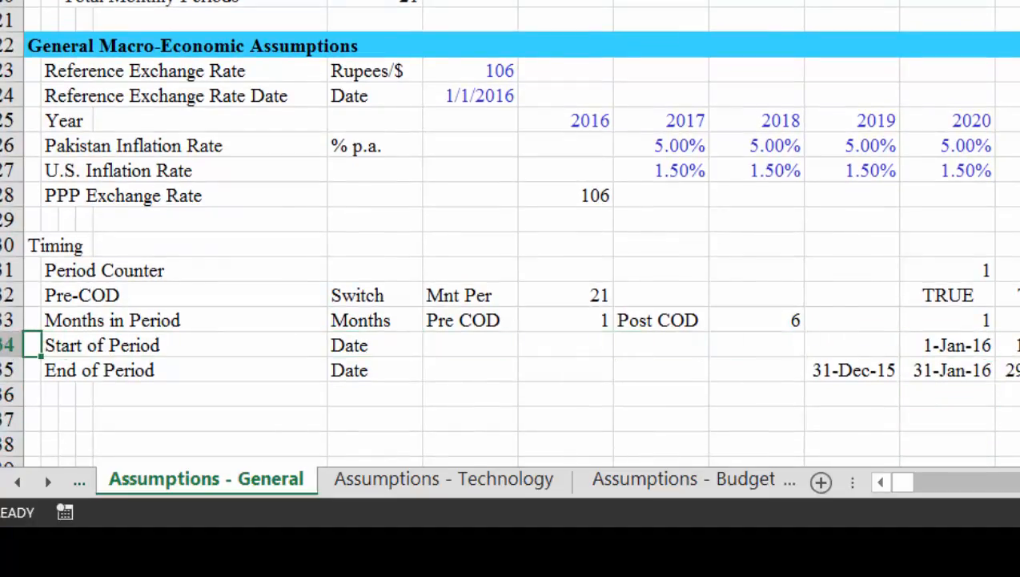
pyautogui.press('Down')
pyautogui.press('Down')
pyautogui.press('Right')
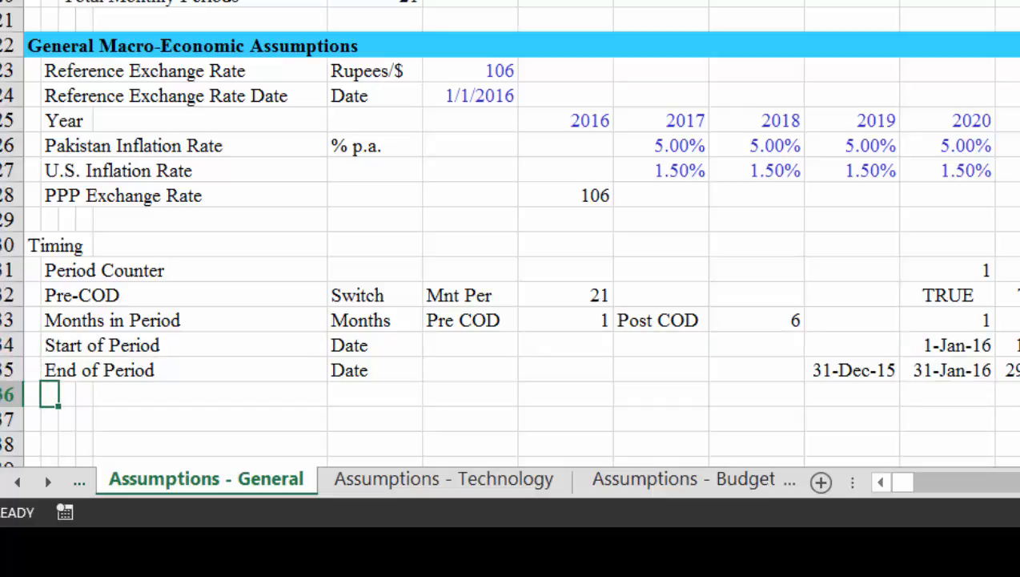
pyautogui.press('Up')
pyautogui.press('Up')
pyautogui.press('Up')
pyautogui.press('Up')
pyautogui.press('Up')
pyautogui.press('Up')
pyautogui.press('Up')
pyautogui.press('Up')
pyautogui.press('Up')
pyautogui.press('Up')
pyautogui.press('Up')
pyautogui.press('Up')
pyautogui.press('Up')
pyautogui.press('Up')
pyautogui.press('Up')
pyautogui.press('Up')
pyautogui.press('Up')
pyautogui.press('Up')
pyautogui.press('Up')
pyautogui.press('Up')
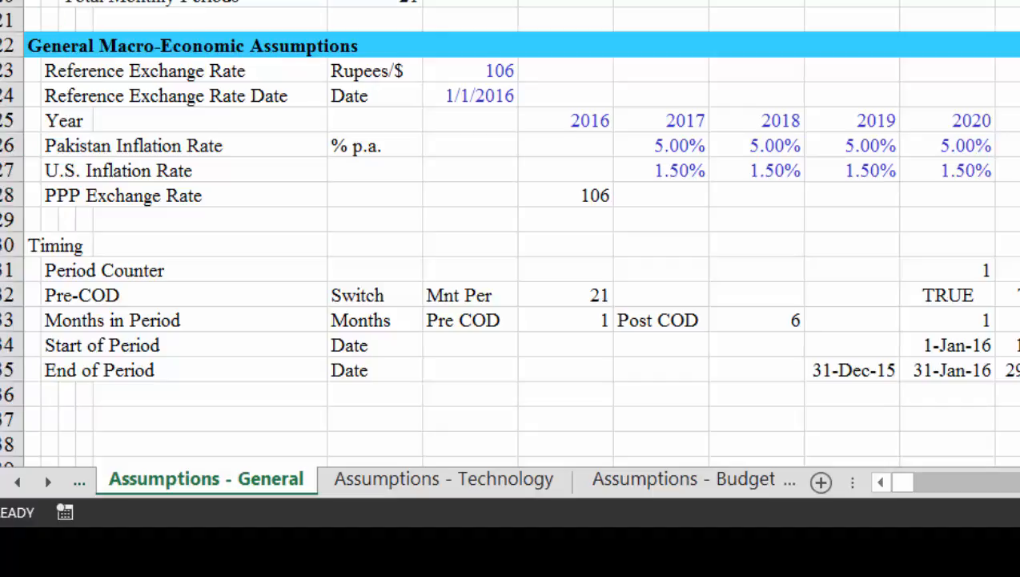
pyautogui.press('Up')
pyautogui.press('Up')
pyautogui.press('Up')
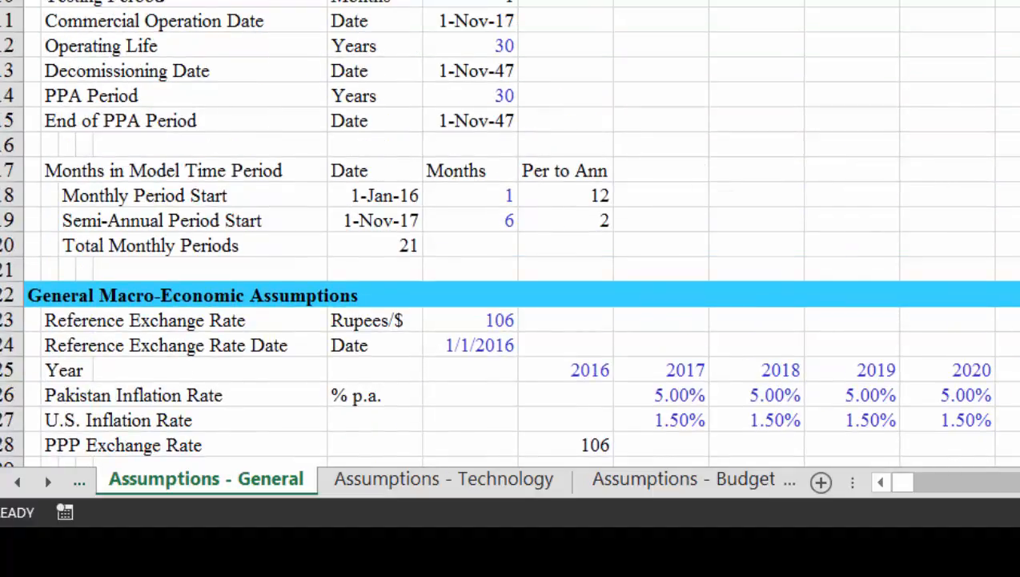
pyautogui.press('Down')
pyautogui.press('Down')
pyautogui.press('Down')
pyautogui.press('Down')
pyautogui.press('Down')
pyautogui.press('Down')
pyautogui.press('Down')
pyautogui.press('Down')
pyautogui.press('Down')
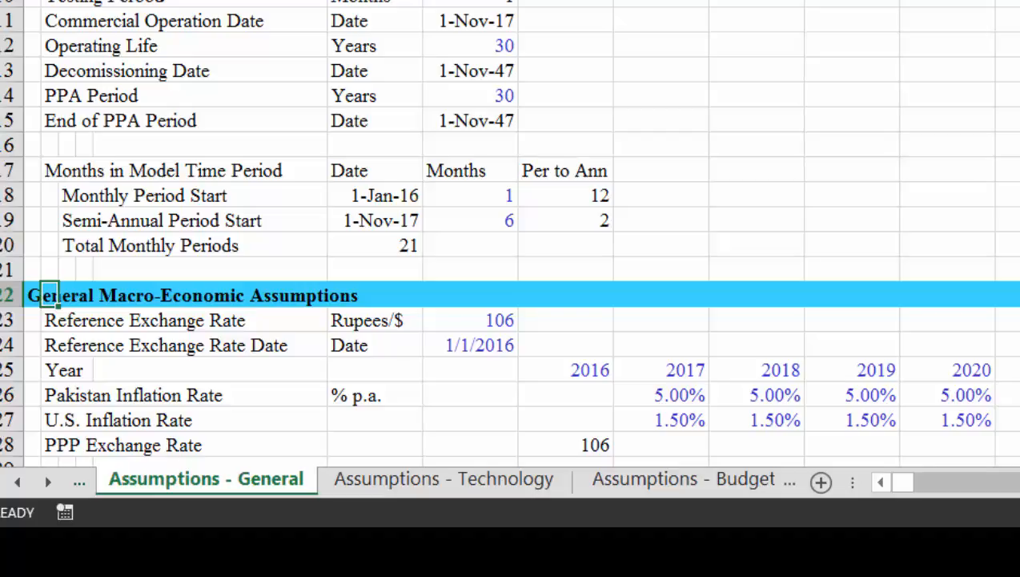
# Add a Development row label in the Timing section, directly below End of Period in row 36.
pyautogui.press('Down')
pyautogui.press('Down')
pyautogui.press('Down')
pyautogui.press('Down')
pyautogui.press('Down')
pyautogui.press('Down')
pyautogui.press('Down')
pyautogui.press('Down')
pyautogui.press('Down')
pyautogui.press('Down')
pyautogui.press('Down')
pyautogui.press('Down')
pyautogui.press('Down')
pyautogui.press('Down')
pyautogui.press('Down')
pyautogui.press('Down')
pyautogui.press('Down')
pyautogui.press('Down')
pyautogui.press('Down')
pyautogui.press('Down')
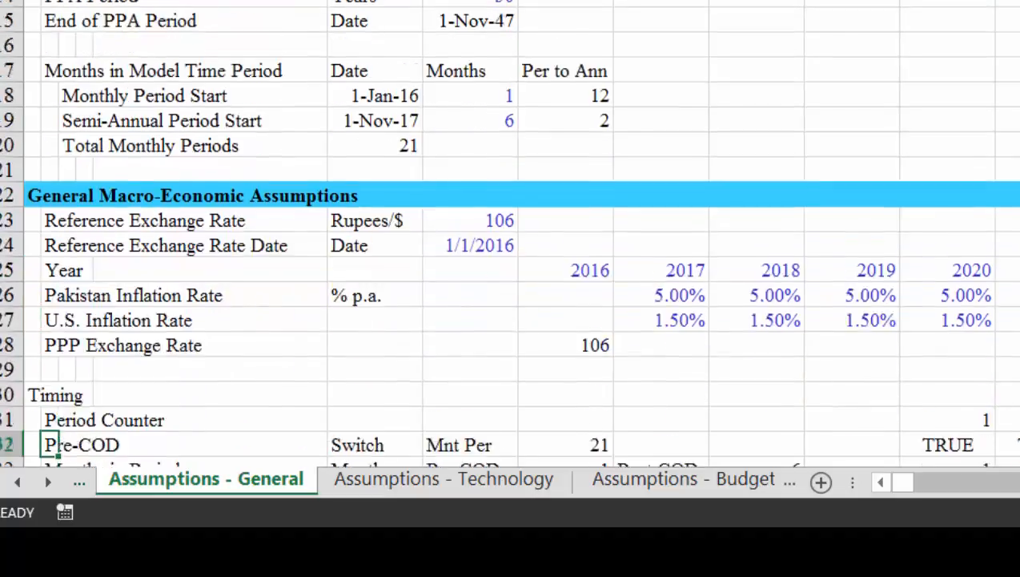
pyautogui.press('Up')
pyautogui.press('Up')
pyautogui.press('Up')
pyautogui.press('Up')
pyautogui.press('Up')
pyautogui.press('Up')
pyautogui.press('Up')
pyautogui.press('Up')
pyautogui.press('Up')
pyautogui.press('Up')
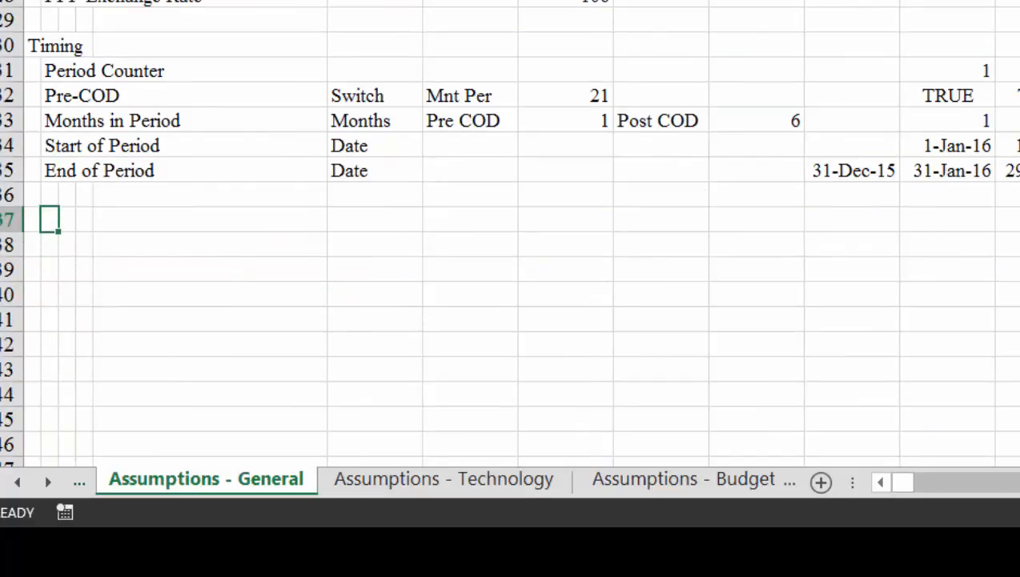
pyautogui.press('Down')
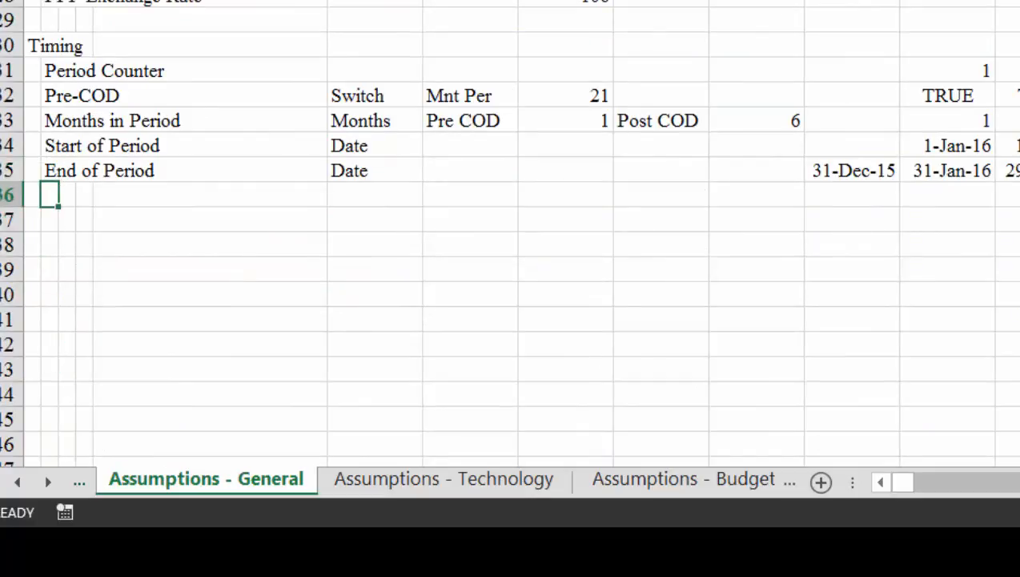
pyautogui.write('Develop')
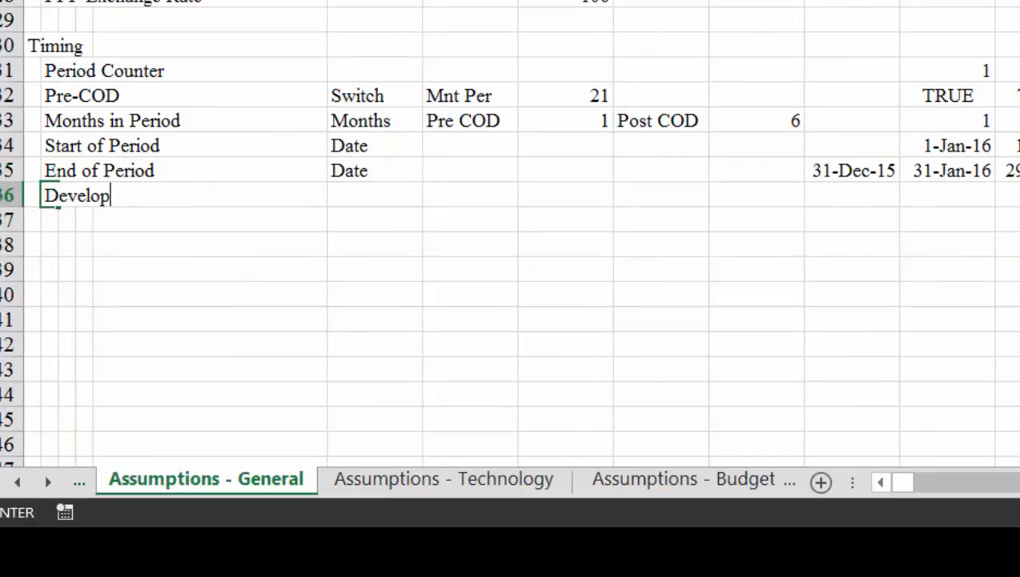
pyautogui.write('ment')
pyautogui.press('Return')
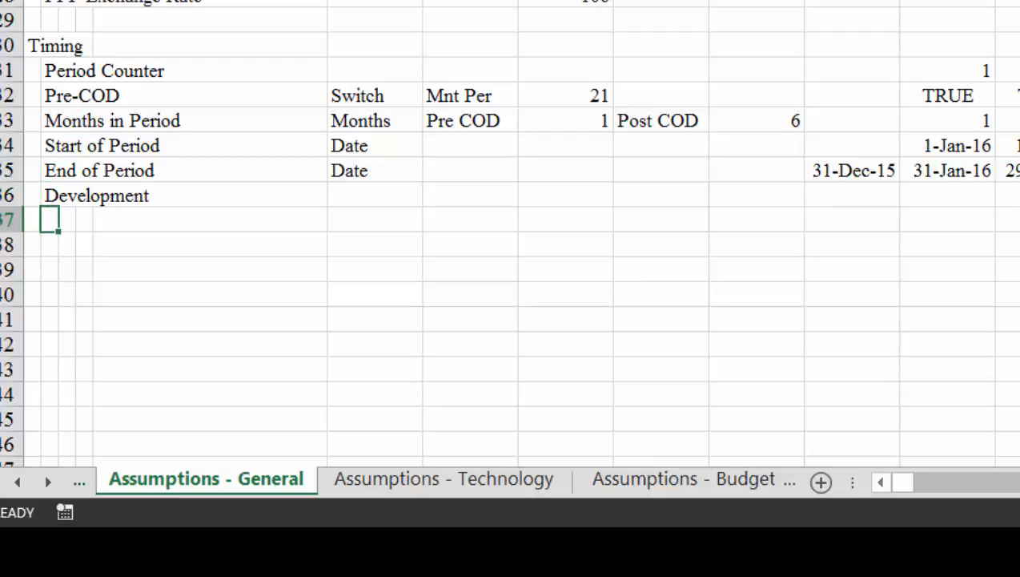
# Label rows 37 and 38 of the Timing section Construction and Testing.
pyautogui.write('Construction')
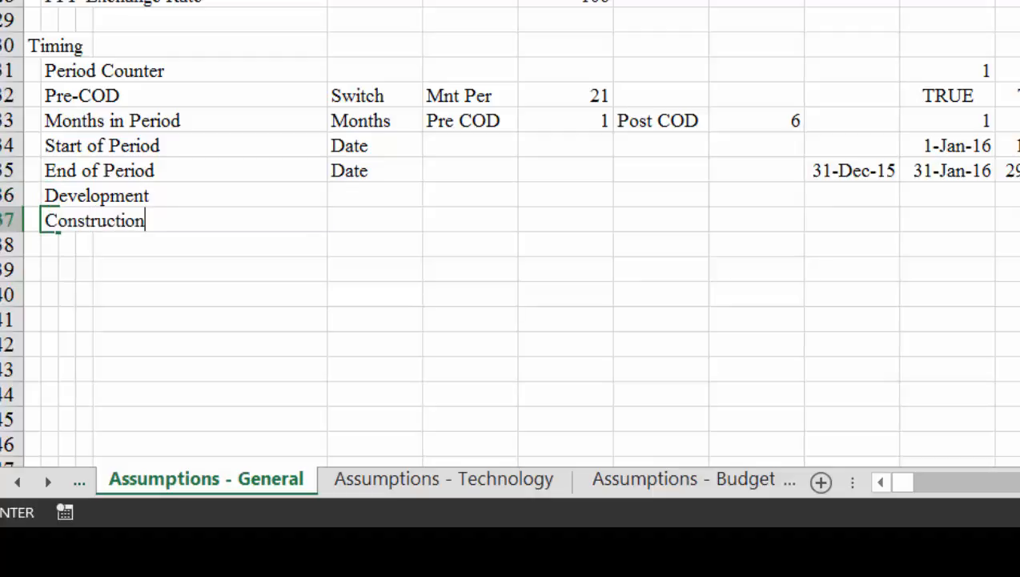
pyautogui.press('Return')
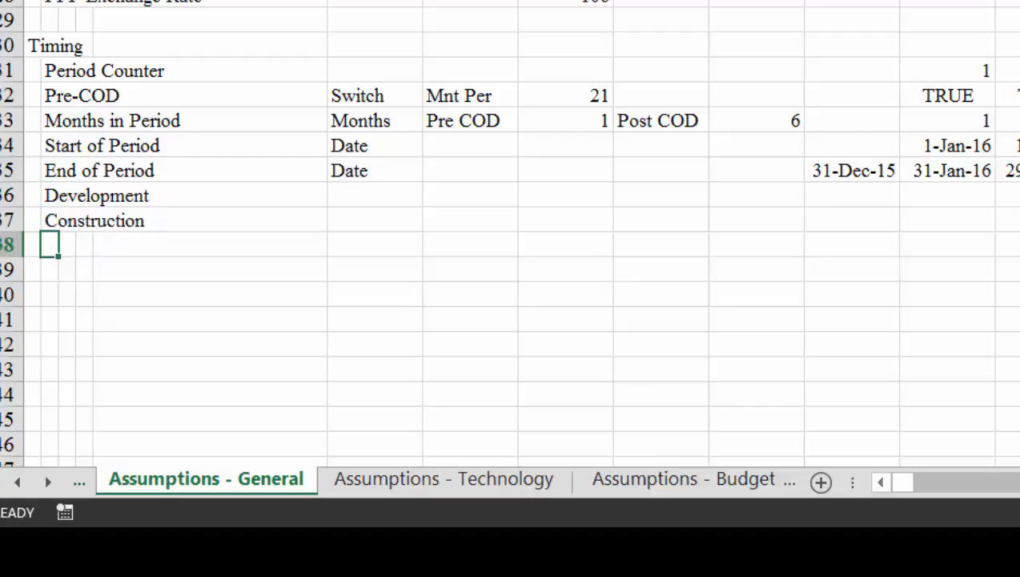
pyautogui.write('Testing')
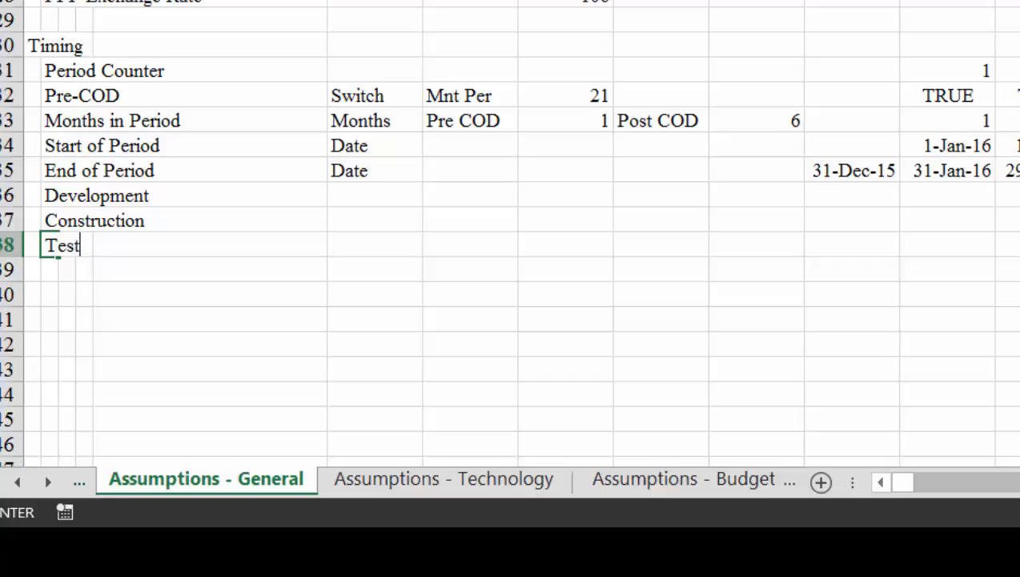
pyautogui.press('Return')
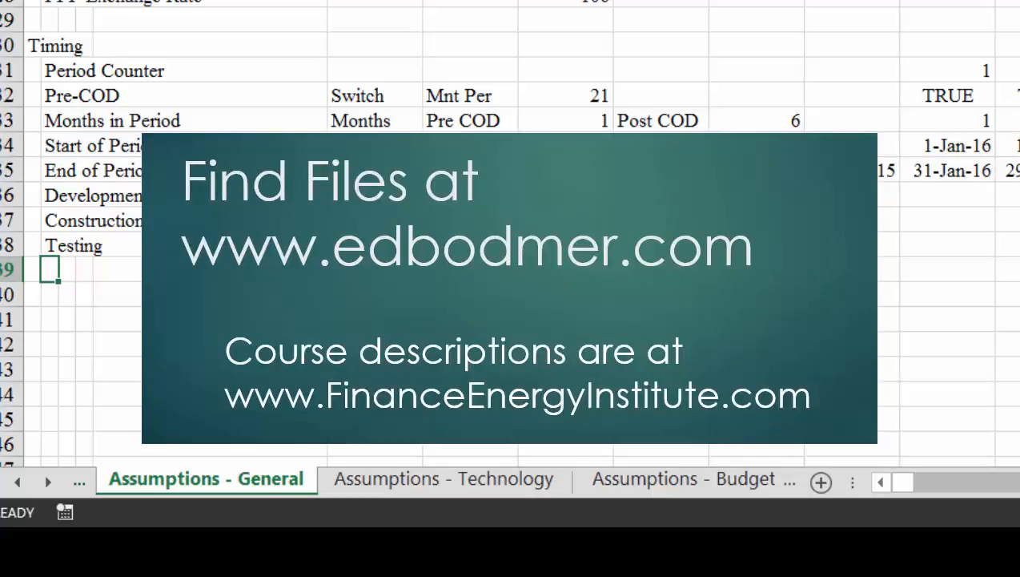
# Label rows 39 and 40 of the Timing section Operation and PPA.
pyautogui.write('Operati')
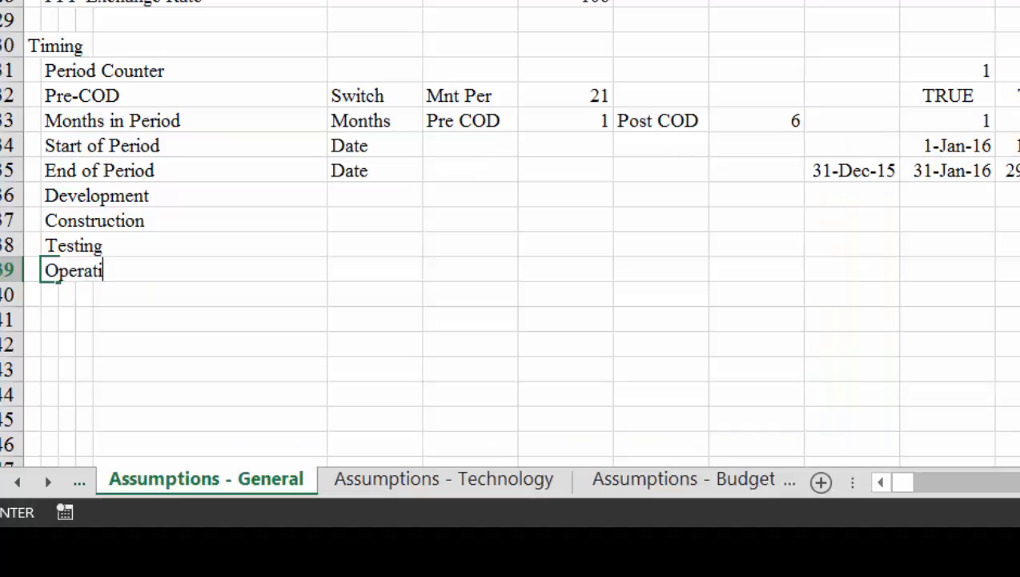
pyautogui.write('ng')
pyautogui.press('BackSpace')
pyautogui.press('BackSpace')
pyautogui.press('BackSpace')
pyautogui.write('tion')
pyautogui.press('Return')
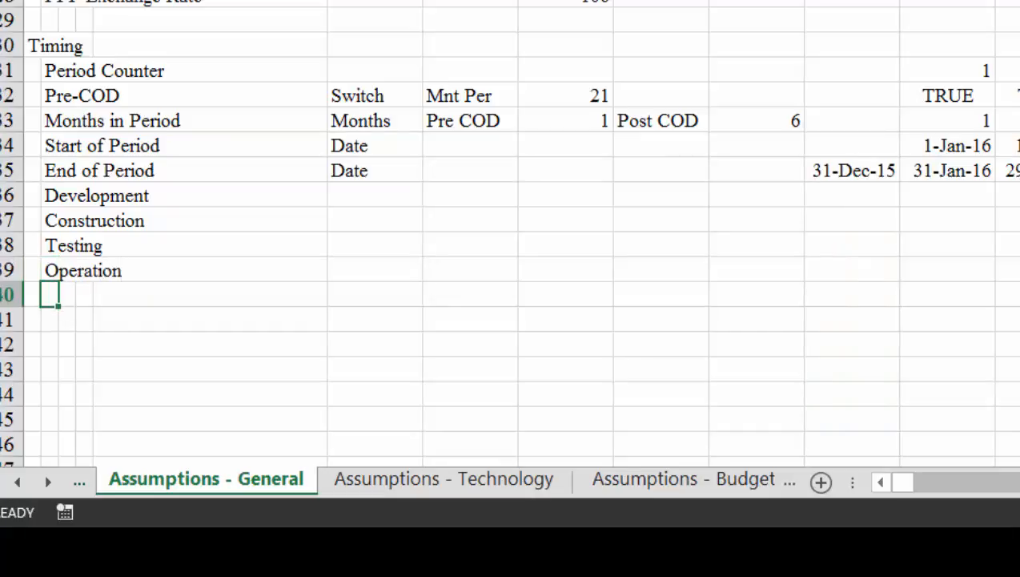
pyautogui.write('PPA')
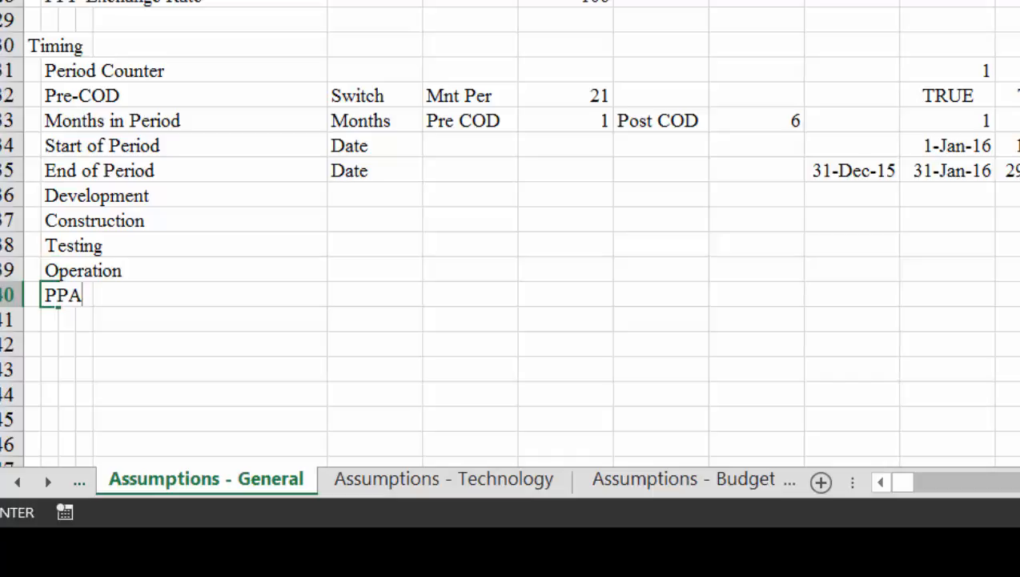
pyautogui.press('Return')
# Enter the unit Switch for Development in F36 and fill it down to the PPA row.
pyautogui.press('Up')
pyautogui.press('Up')
pyautogui.press('Up')
pyautogui.press('Up')
pyautogui.press('Up')
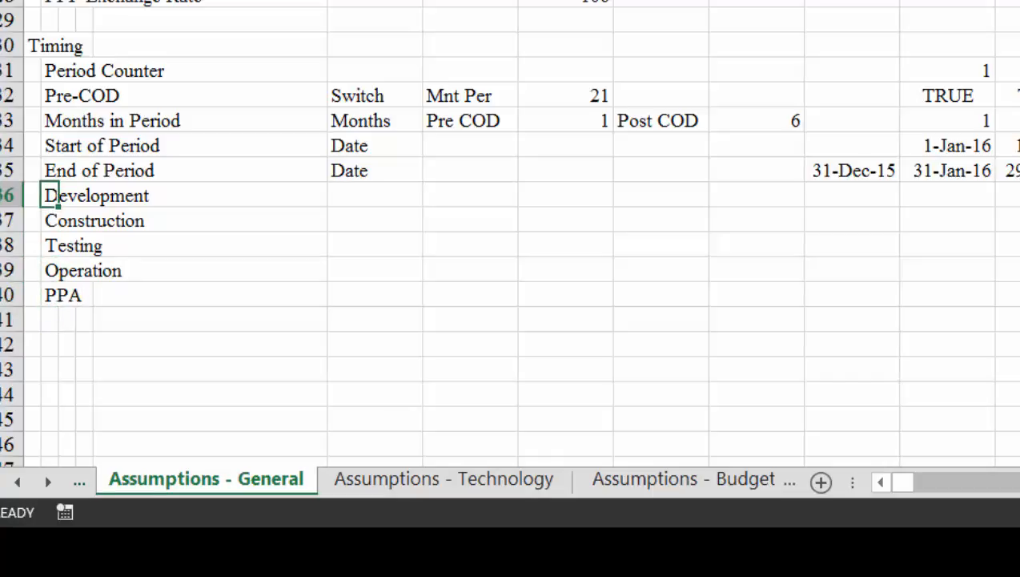
pyautogui.press('Right')
pyautogui.write('Switch')
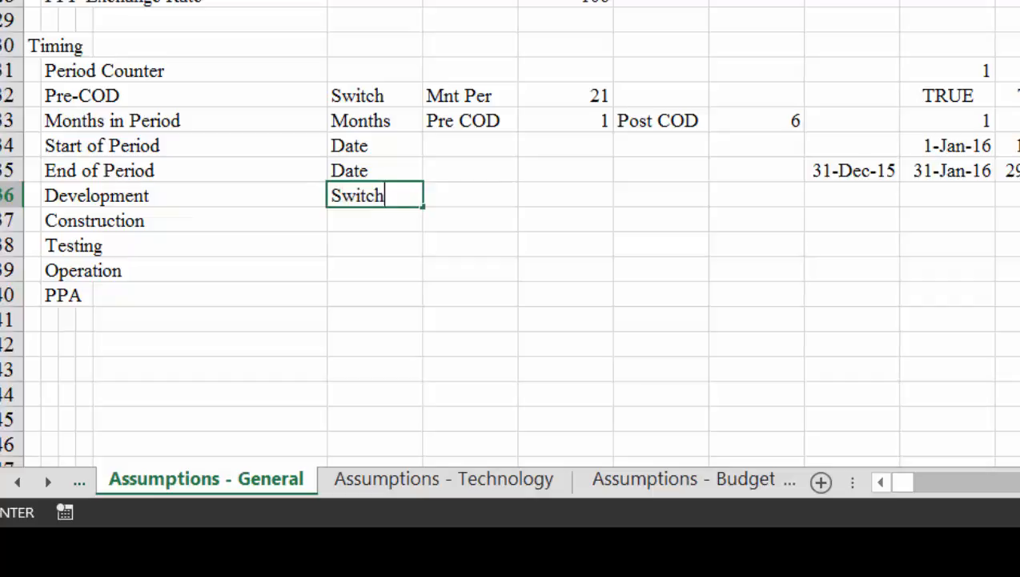
pyautogui.hotkey('ctrl', 'Return')
pyautogui.hotkey('shift', 'Down')
pyautogui.hotkey('shift', 'Down')
pyautogui.hotkey('shift', 'Down')
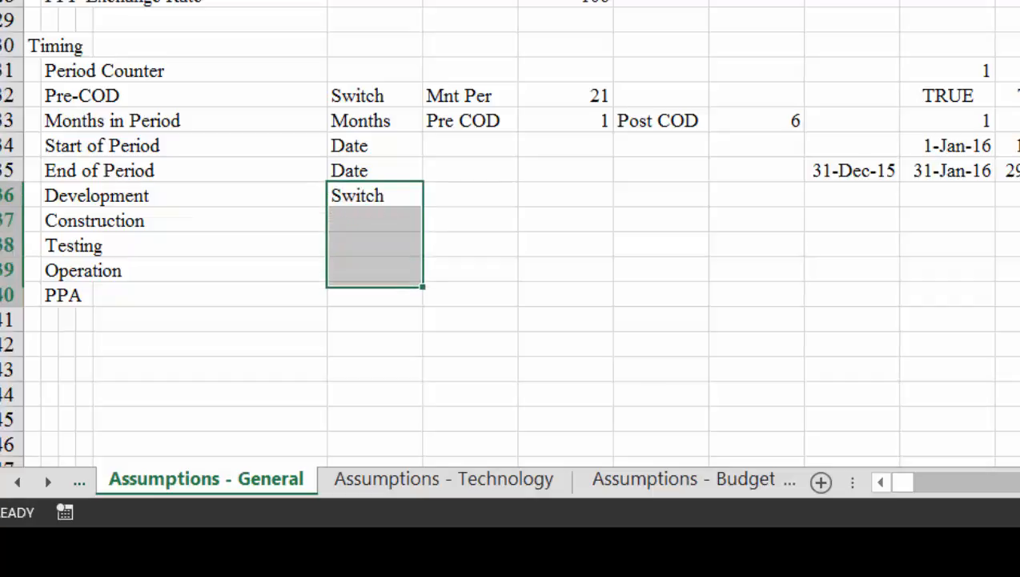
pyautogui.hotkey('shift', 'Down')
pyautogui.hotkey('ctrl', 'd')
# Enter the label Start for Development in G36 and fill it down through G40.
pyautogui.press('Right')
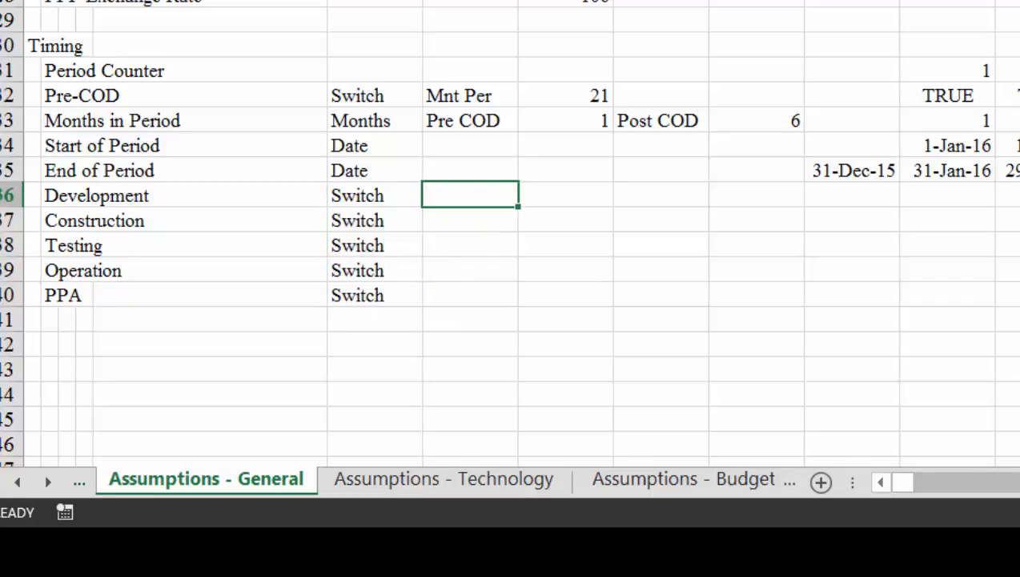
pyautogui.press('Left')
pyautogui.press('Up')
pyautogui.press('Up')
pyautogui.press('Right')
pyautogui.press('Down')
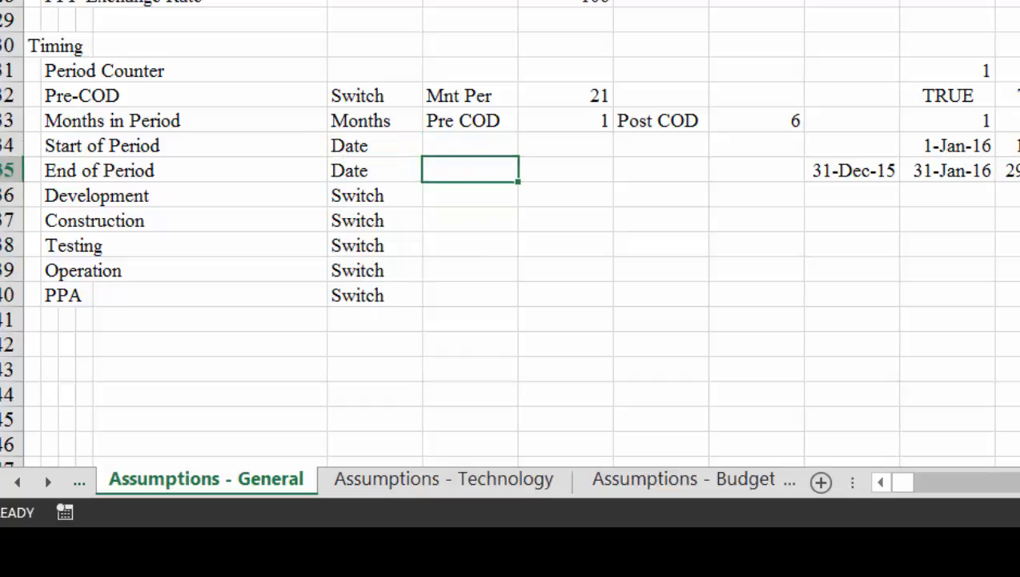
pyautogui.press('Down')
pyautogui.press('Left')
pyautogui.press('Right')
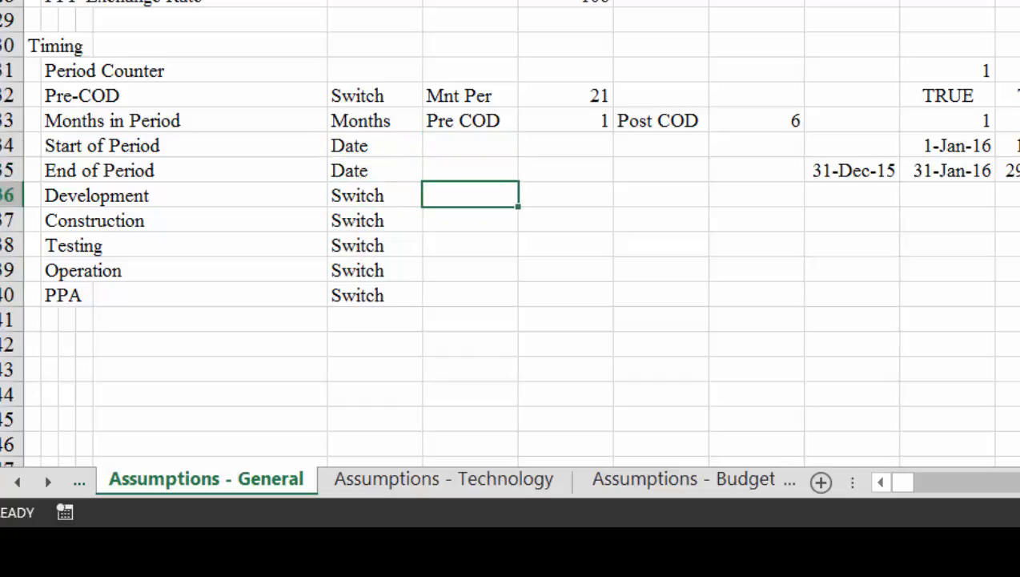
pyautogui.write('Start')
pyautogui.hotkey('ctrl', 'Return')
pyautogui.press('Down')
pyautogui.press('Up')
pyautogui.hotkey('shift', 'Down')
pyautogui.hotkey('shift', 'Down')
pyautogui.hotkey('shift', 'Down')
pyautogui.hotkey('shift', 'Down')
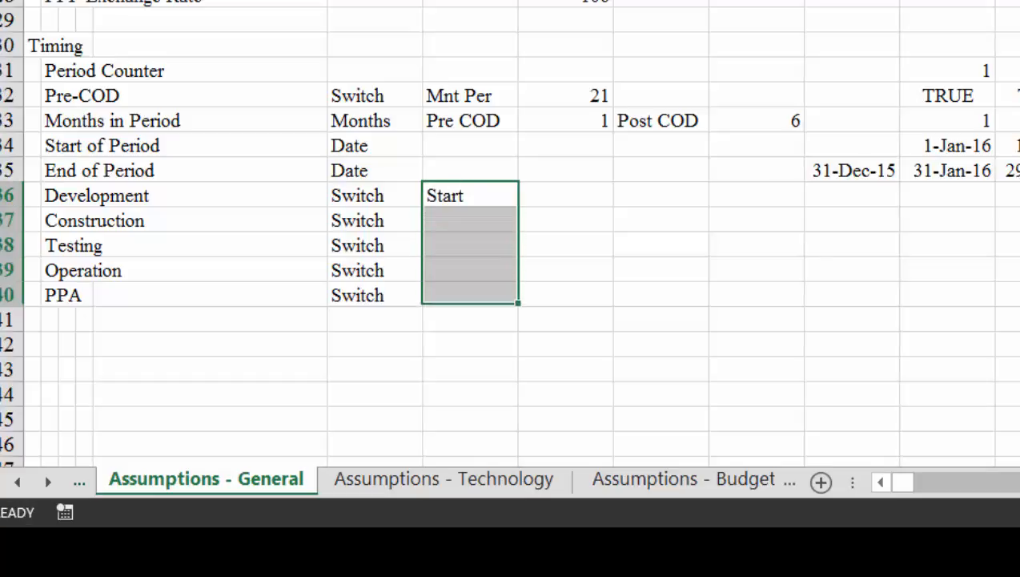
pyautogui.hotkey('ctrl', 'd')
# Enter the label End for Development in I36 and fill it down through I40.
pyautogui.press('Right')
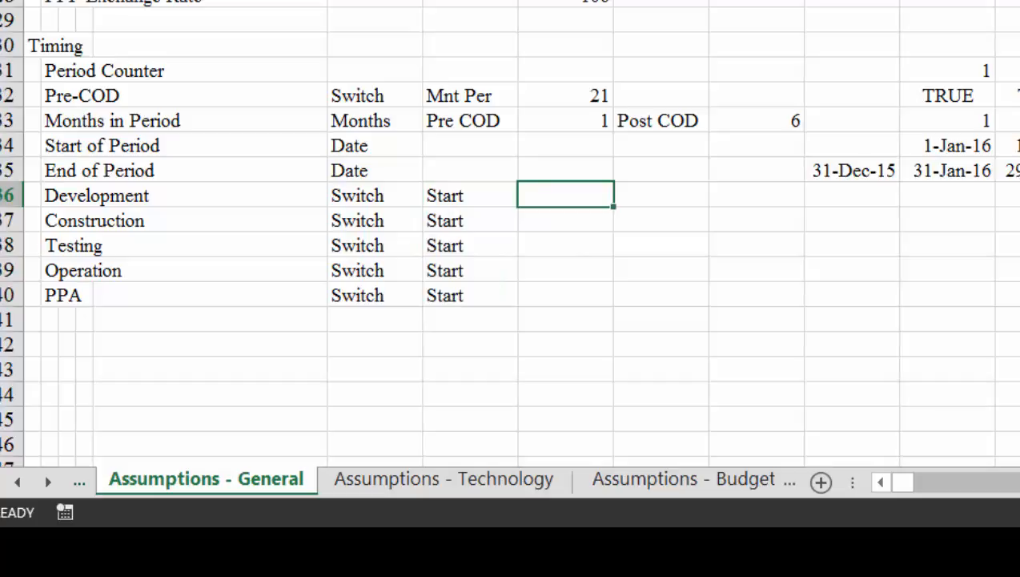
pyautogui.press('Right')
pyautogui.write('End')
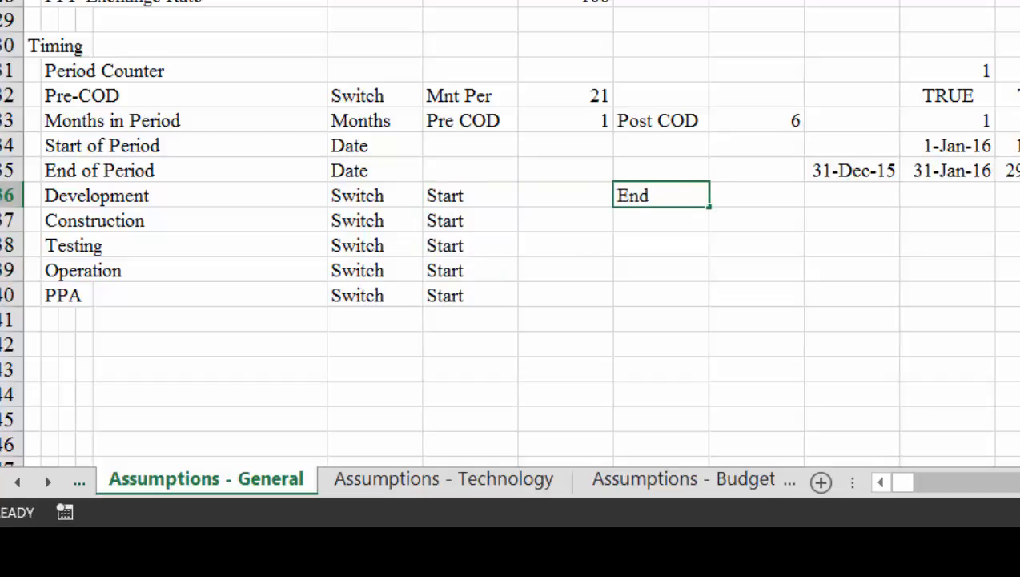
pyautogui.press('Return')
pyautogui.press('Up')
pyautogui.hotkey('shift', 'Down')
pyautogui.hotkey('shift', 'Down')
pyautogui.hotkey('shift', 'Down')
pyautogui.hotkey('shift', 'Down')
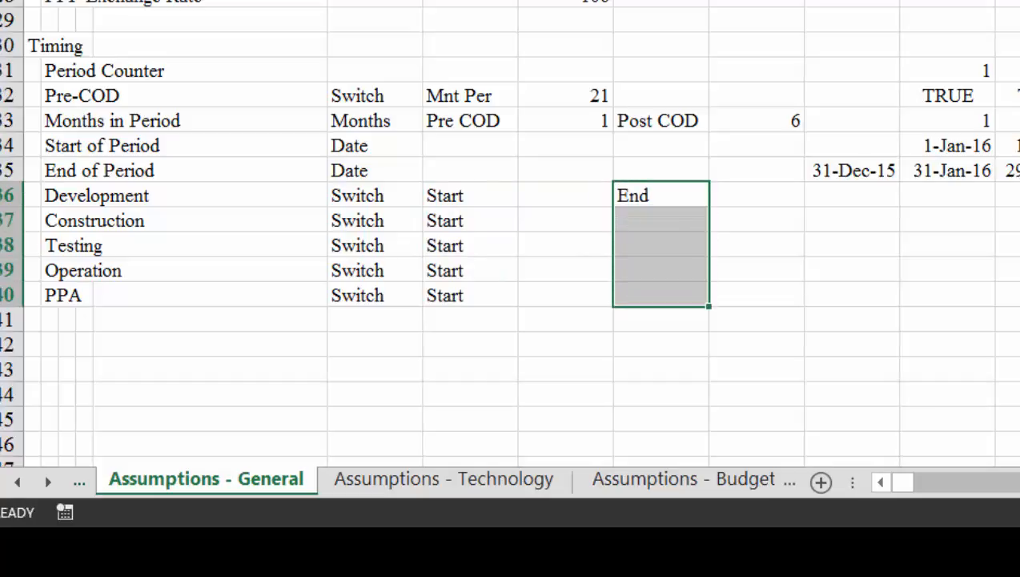
pyautogui.hotkey('ctrl', 'd')
# Link the Development start date in H36 to the model start date in the assumptions.
pyautogui.press('Left')
pyautogui.press('Left')
pyautogui.press('Right')
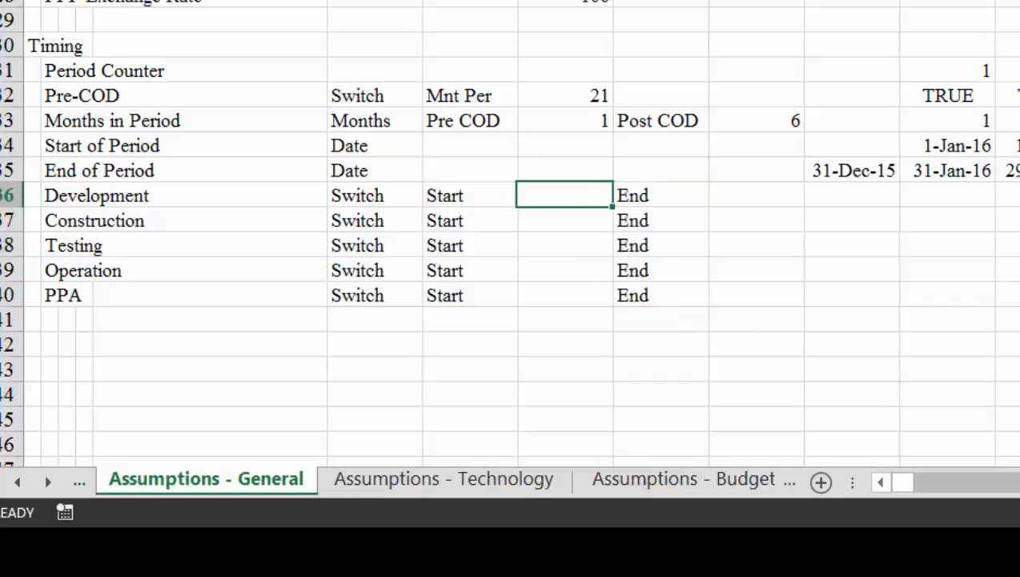
pyautogui.write('=')
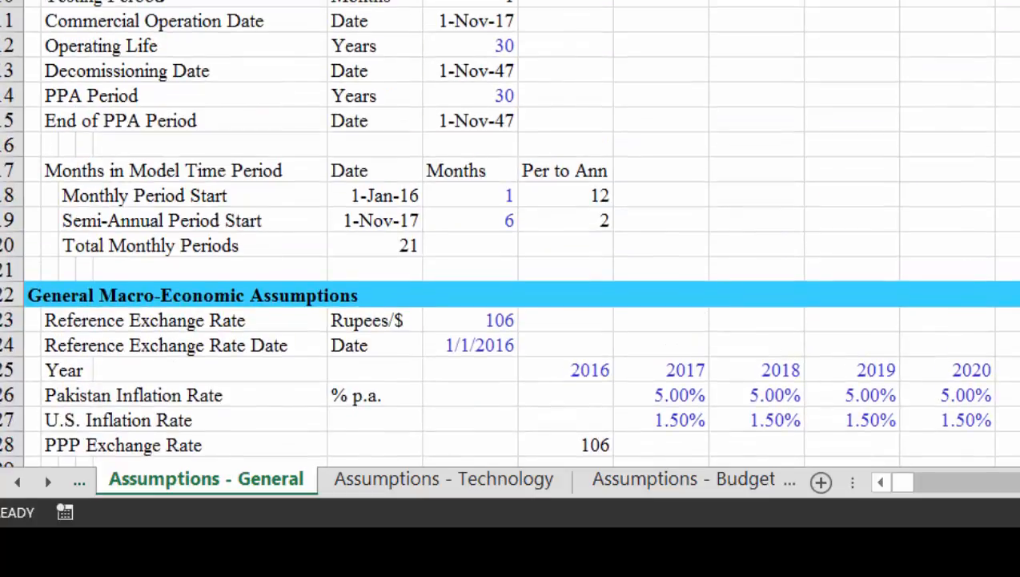
pyautogui.press('Down')
pyautogui.press('Down')
pyautogui.press('Down')
pyautogui.press('Down')
pyautogui.press('Down')
pyautogui.press('Down')
pyautogui.press('Down')
pyautogui.press('Down')
pyautogui.press('Down')
pyautogui.press('Down')
pyautogui.press('Down')
pyautogui.press('Down')
pyautogui.press('Down')
pyautogui.press('Up')
pyautogui.press('Up')
pyautogui.press('Up')
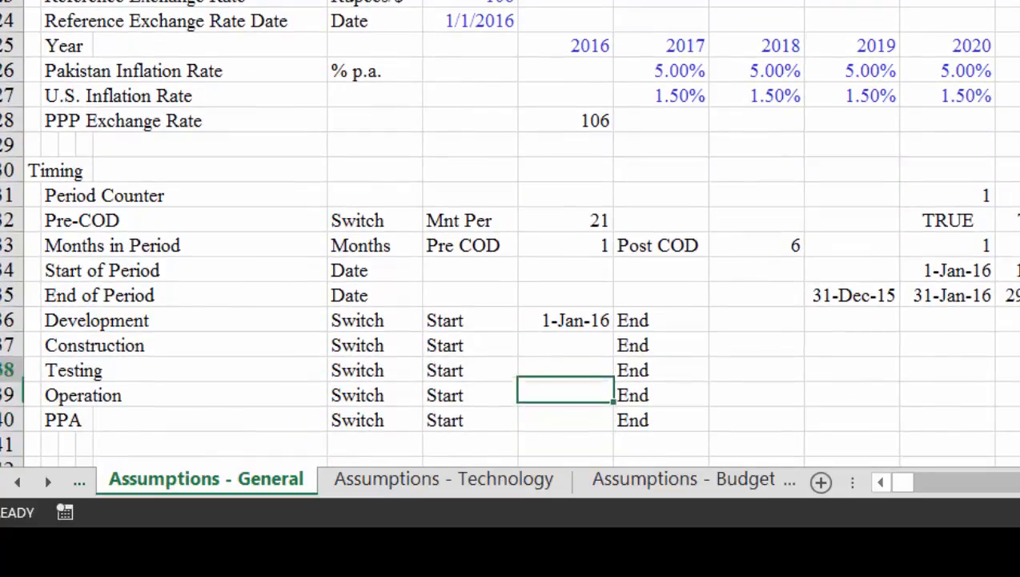
# Link the Development end date in J36 to the corresponding entry in the Timing Assumptions block.
pyautogui.press('Up')
pyautogui.press('Up')
pyautogui.press('Up')
pyautogui.press('Right')
pyautogui.press('Right')
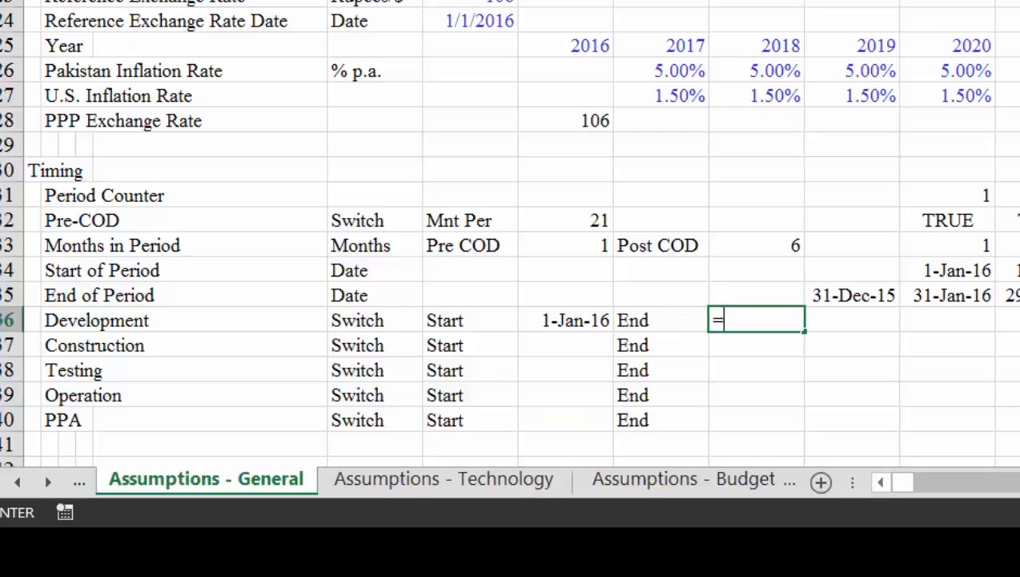
pyautogui.write('=')
pyautogui.press('Left')
pyautogui.press('Up')
pyautogui.press('Up')
pyautogui.press('Up')
pyautogui.press('Up')
pyautogui.press('Up')
pyautogui.press('Up')
pyautogui.press('Up')
pyautogui.press('Up')
pyautogui.press('Up')
pyautogui.press('Up')
pyautogui.press('Up')
pyautogui.press('Up')
pyautogui.press('Up')
pyautogui.press('Up')
pyautogui.press('Up')
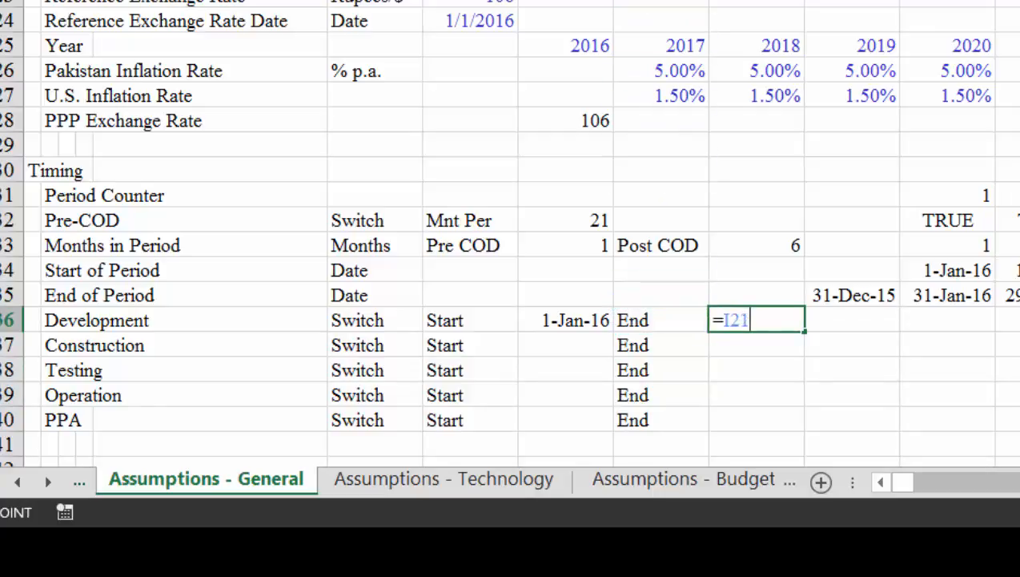
pyautogui.press('Up')
pyautogui.press('Up')
pyautogui.press('Up')
pyautogui.press('Up')
pyautogui.press('Up')
pyautogui.press('Up')
pyautogui.press('Up')
pyautogui.press('Up')
pyautogui.press('Up')
pyautogui.press('Up')
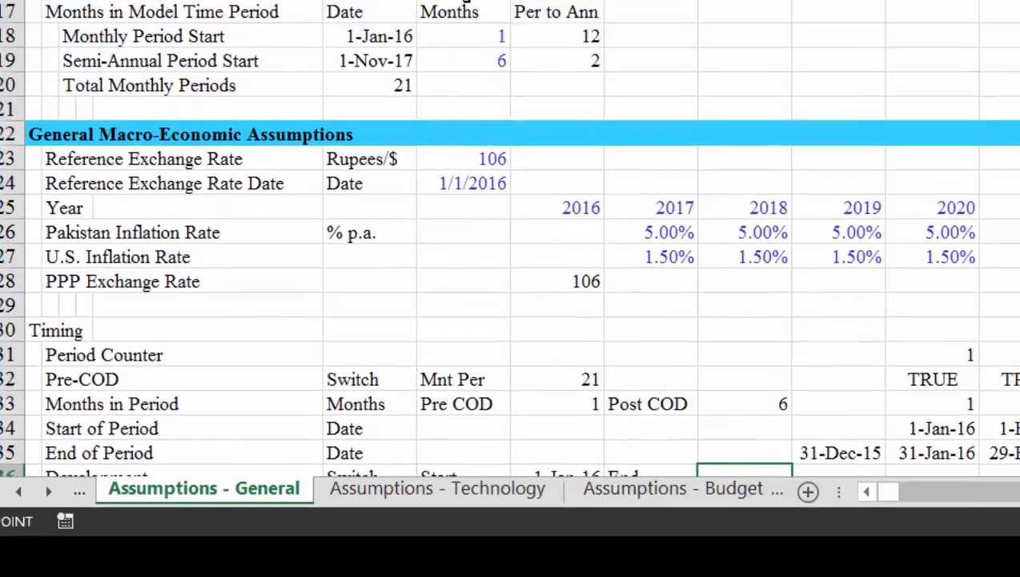
pyautogui.press('Up')
pyautogui.press('Up')
pyautogui.press('Up')
pyautogui.press('Up')
pyautogui.press('Up')
pyautogui.press('Up')
pyautogui.press('Up')
pyautogui.press('Up')
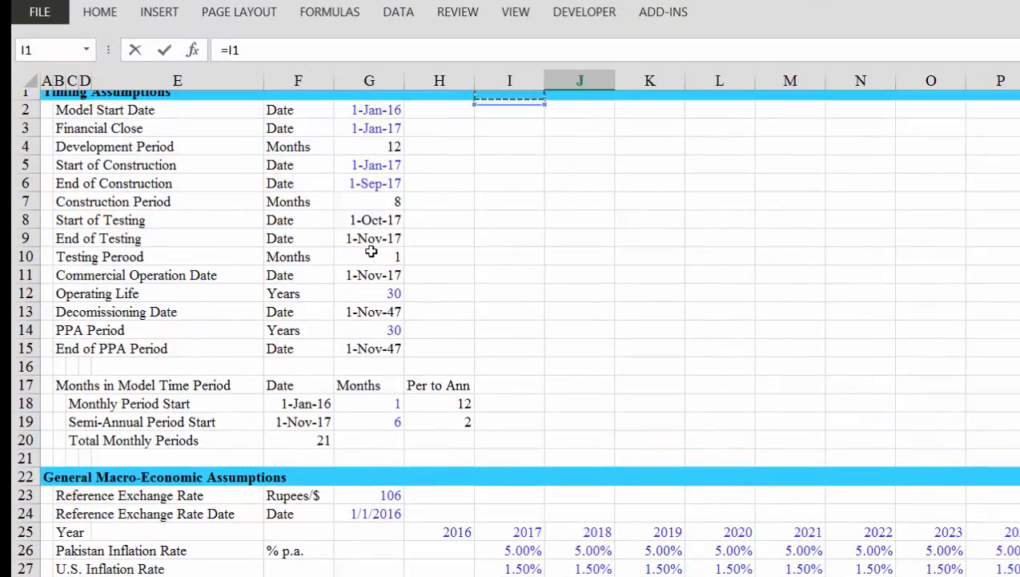
pyautogui.press('Left')
pyautogui.press('Down')
pyautogui.press('Down')
pyautogui.press('Left')
pyautogui.press('Left')
pyautogui.press('Right')
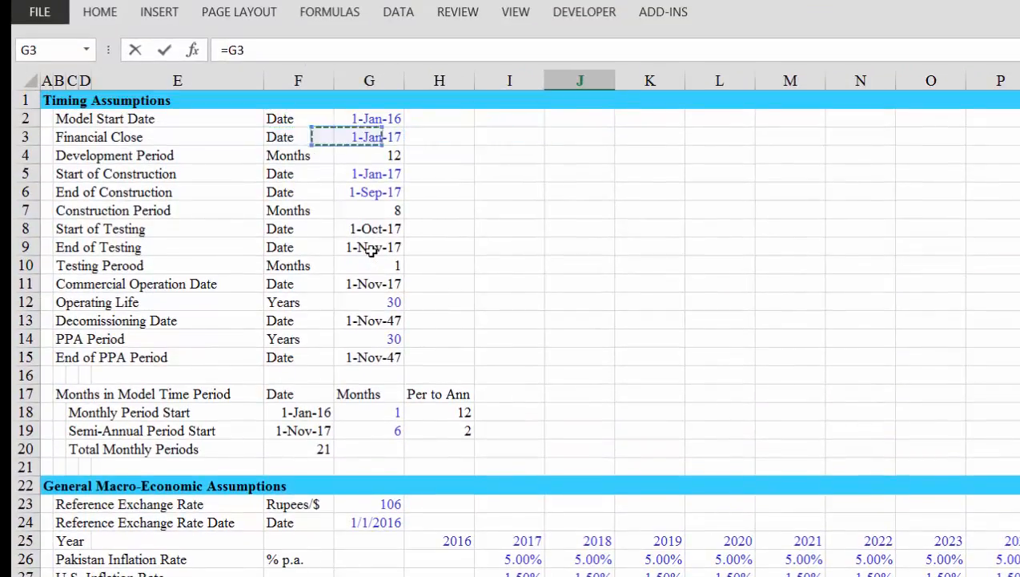
pyautogui.press('Down')
pyautogui.press('Down')
pyautogui.press('Down')
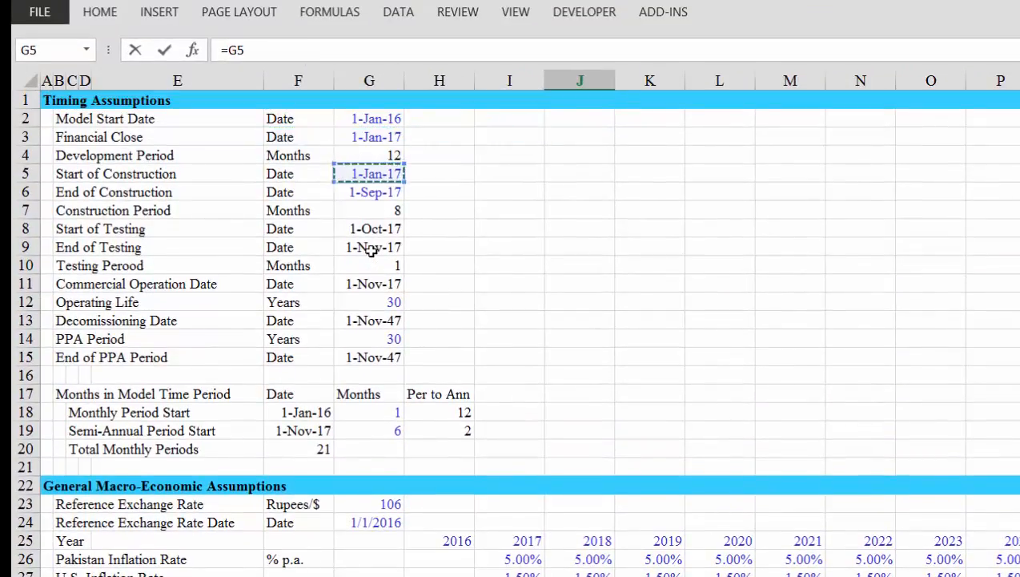
pyautogui.press('Up')
pyautogui.press('Return')
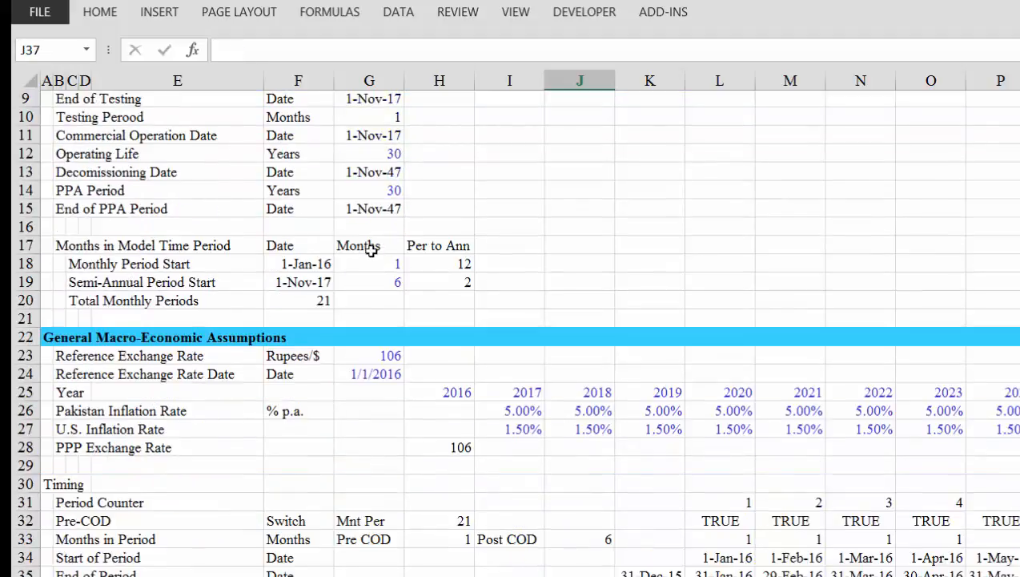
# Link the Construction start date in H37 to Start of Construction in G5 of the timing assumptions.
pyautogui.press('Down')
pyautogui.press('Up')
pyautogui.press('Left')
pyautogui.press('Left')
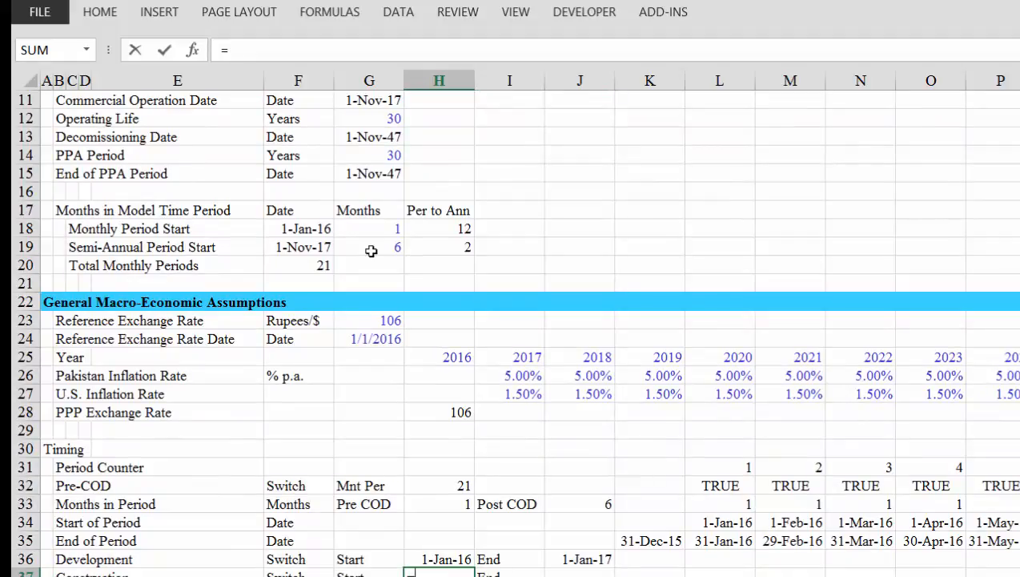
pyautogui.write('=')
pyautogui.press('Up')
pyautogui.press('Right')
pyautogui.press('Right')
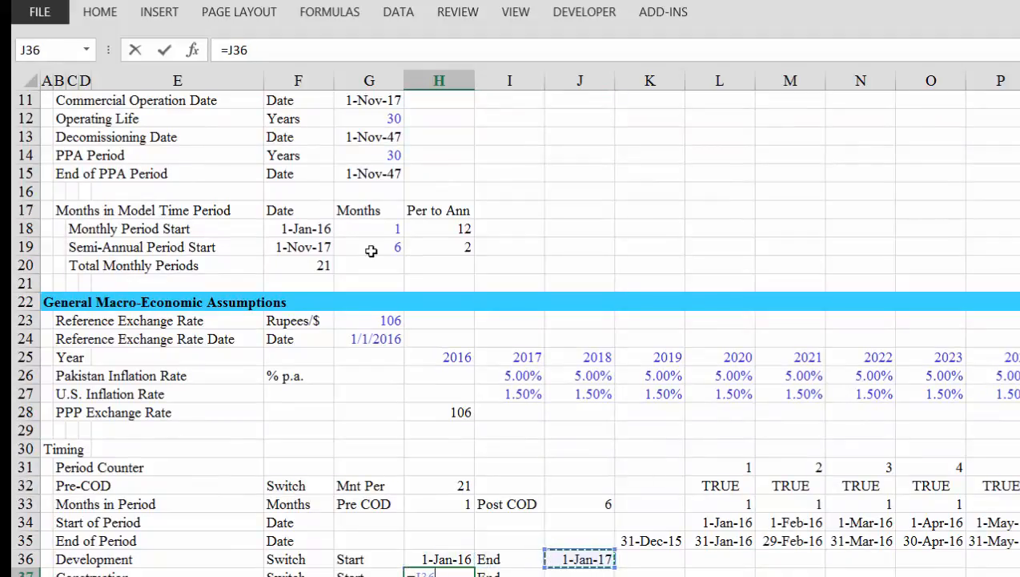
pyautogui.press('Up')
pyautogui.press('Up')
pyautogui.press('Up')
pyautogui.press('Up')
pyautogui.press('Up')
pyautogui.press('Up')
pyautogui.press('Up')
pyautogui.press('Up')
pyautogui.press('Up')
pyautogui.press('Up')
pyautogui.press('Up')
pyautogui.press('Up')
pyautogui.press('Up')
pyautogui.press('Up')
pyautogui.press('Up')
pyautogui.press('Up')
pyautogui.press('Up')
pyautogui.press('Up')
pyautogui.press('Up')
pyautogui.press('Up')
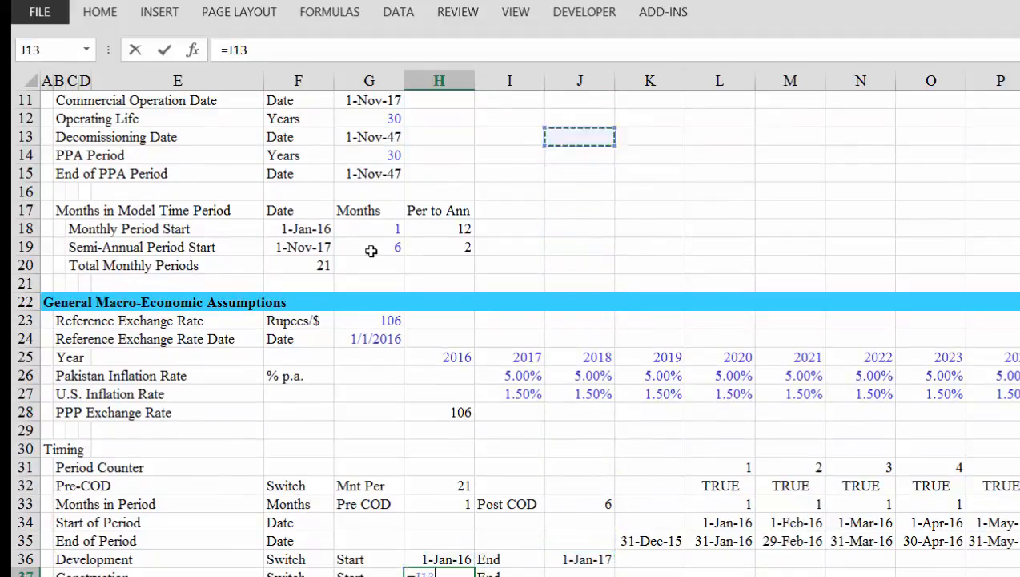
pyautogui.press('Up')
pyautogui.press('Up')
pyautogui.press('Up')
pyautogui.press('Up')
pyautogui.press('Up')
pyautogui.press('Up')
pyautogui.press('Up')
pyautogui.press('Up')
pyautogui.press('Up')
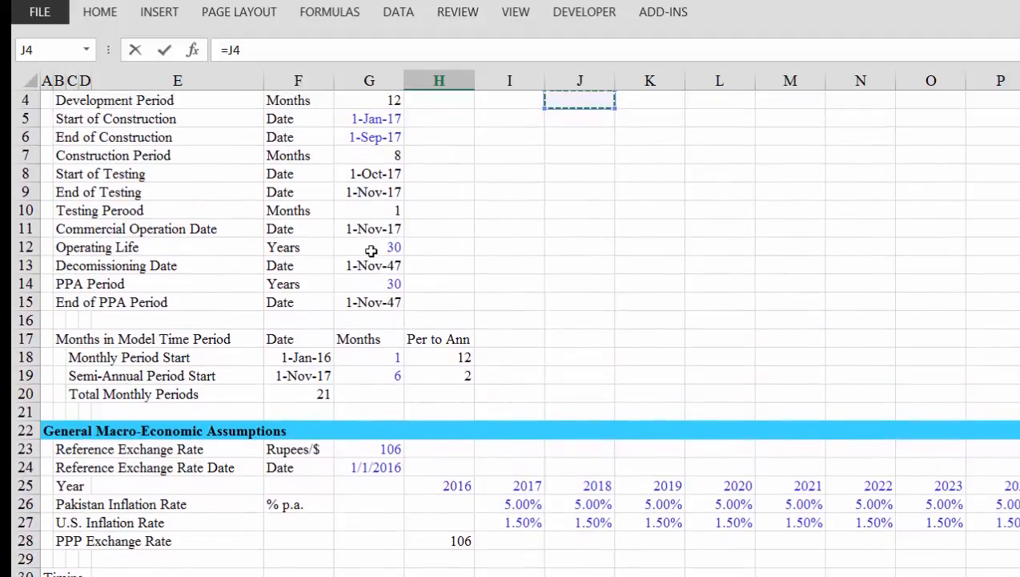
pyautogui.press('Left')
pyautogui.press('Left')
pyautogui.press('Left')
pyautogui.press('Down')
pyautogui.press('Return')
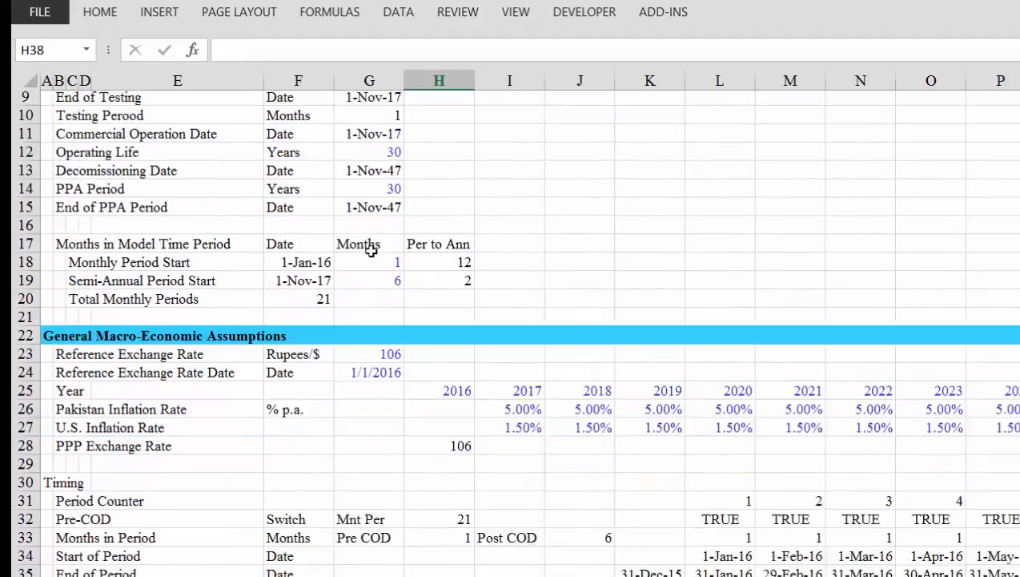
# Link the Construction end date in J37 to End of Construction in G6 of the timing assumptions.
pyautogui.press('Up')
pyautogui.press('Right')
pyautogui.press('Right')
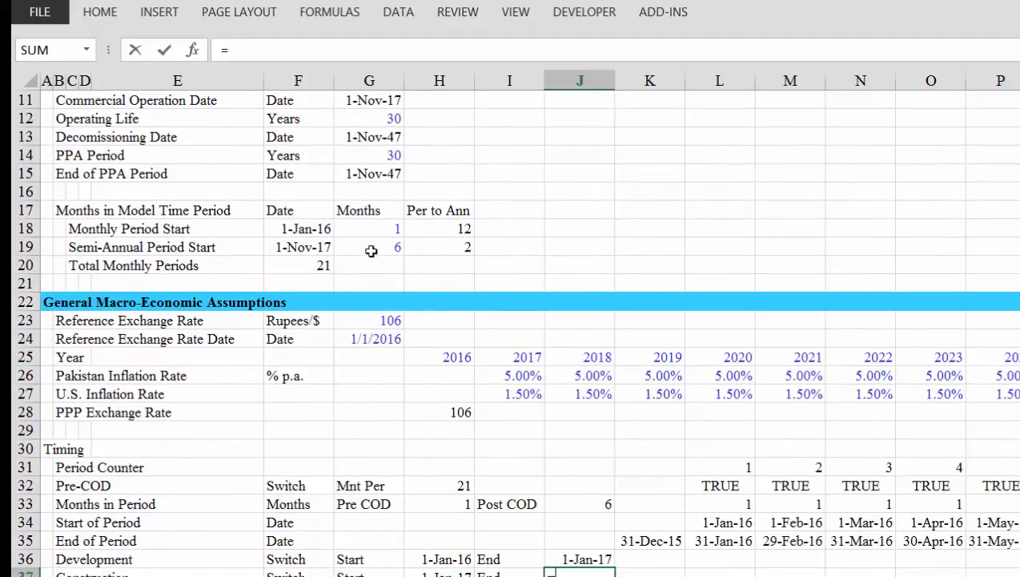
pyautogui.write('=')
pyautogui.press('Up')
pyautogui.press('Up')
pyautogui.press('Up')
pyautogui.press('Up')
pyautogui.press('Up')
pyautogui.press('Up')
pyautogui.press('Up')
pyautogui.press('Up')
pyautogui.press('Up')
pyautogui.press('Up')
pyautogui.press('Up')
pyautogui.press('Up')
pyautogui.press('Up')
pyautogui.press('Up')
pyautogui.press('Up')
pyautogui.press('Up')
pyautogui.press('Up')
pyautogui.press('Up')
pyautogui.press('Up')
pyautogui.press('Up')
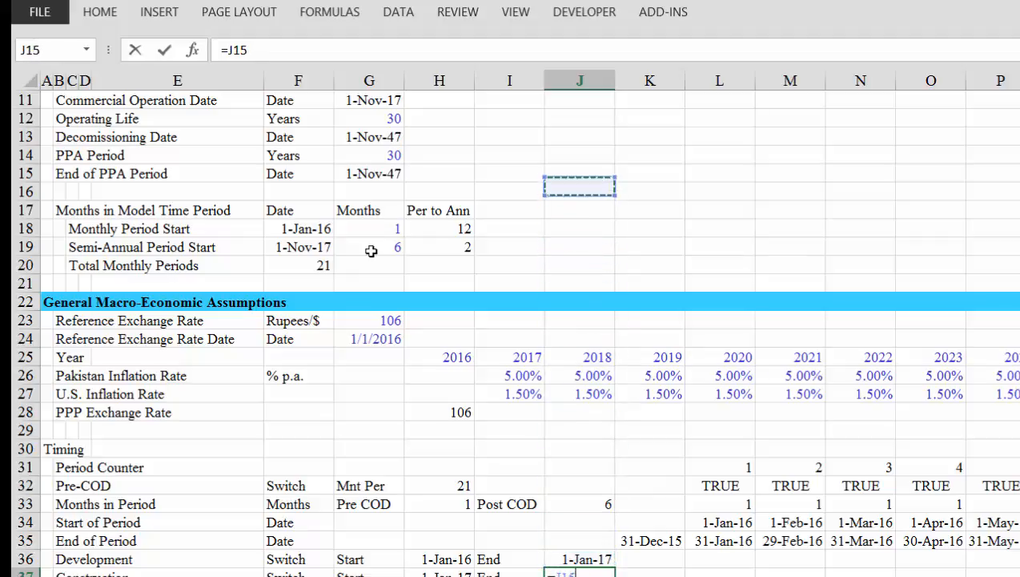
pyautogui.press('Up')
pyautogui.press('Up')
pyautogui.press('Up')
pyautogui.press('Up')
pyautogui.press('Up')
pyautogui.press('Up')
pyautogui.press('Up')
pyautogui.press('Up')
pyautogui.press('Up')
pyautogui.press('Up')
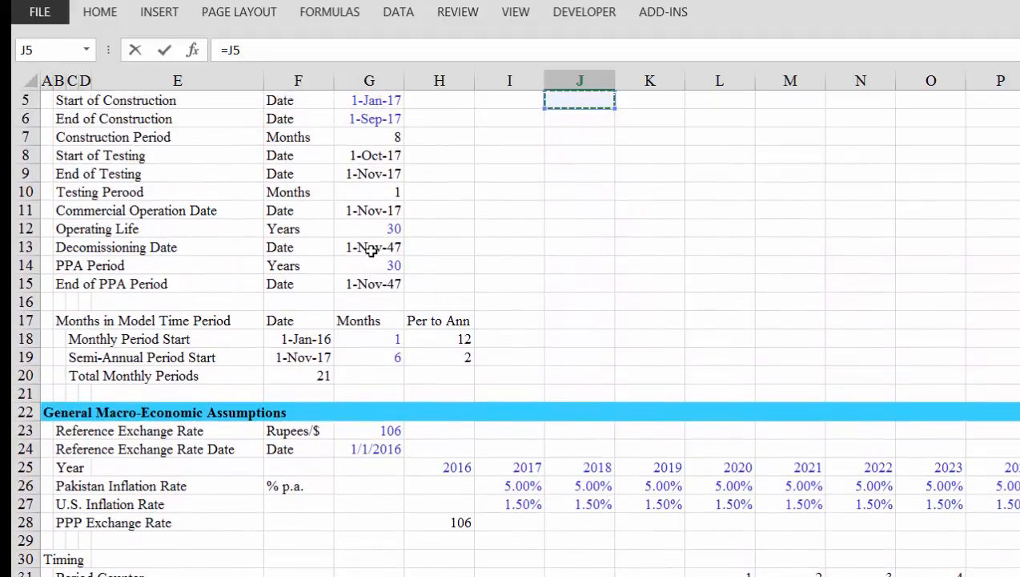
pyautogui.press('Down')
pyautogui.press('Down')
pyautogui.press('Left')
pyautogui.press('Left')
pyautogui.press('Left')
pyautogui.press('Up')
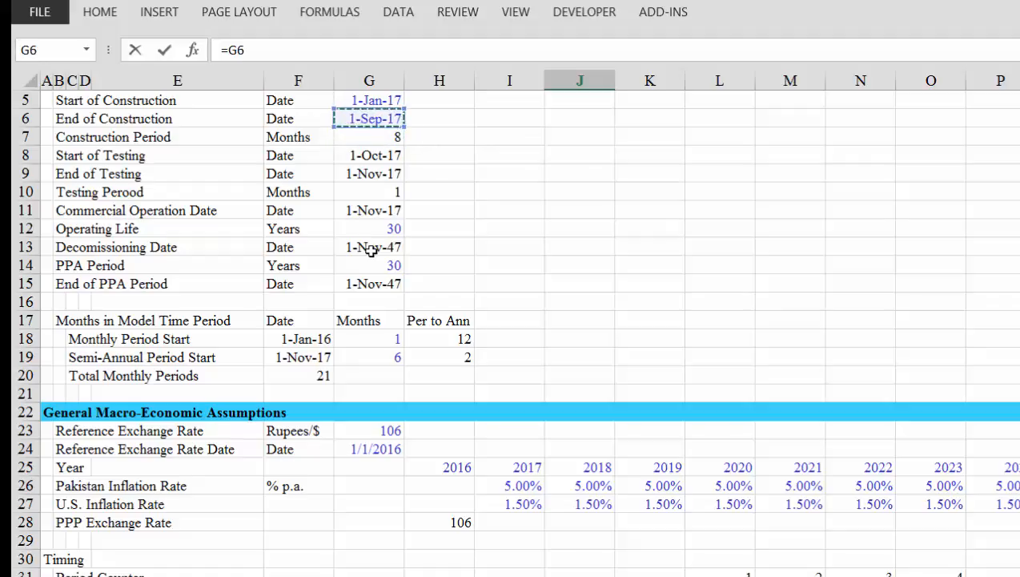
pyautogui.press('Return')
# Link the Testing start date in H38 to Start of Testing in G8 of the timing assumptions.
pyautogui.press('Left')
pyautogui.press('Left')
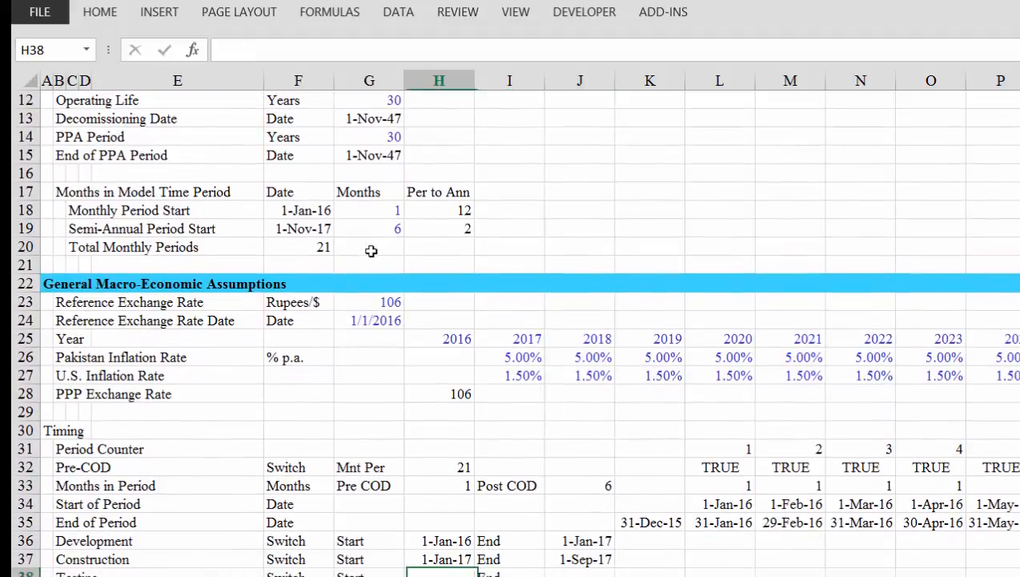
pyautogui.press('Up')
pyautogui.press('Up')
pyautogui.press('Up')
pyautogui.press('Up')
pyautogui.press('Up')
pyautogui.press('Up')
pyautogui.press('Up')
pyautogui.press('Up')
pyautogui.press('Up')
pyautogui.press('Up')
pyautogui.press('Up')
pyautogui.press('Up')
pyautogui.press('Up')
pyautogui.press('Up')
pyautogui.press('Up')
pyautogui.press('Up')
pyautogui.press('Up')
pyautogui.press('Up')
pyautogui.press('Up')
pyautogui.press('Up')
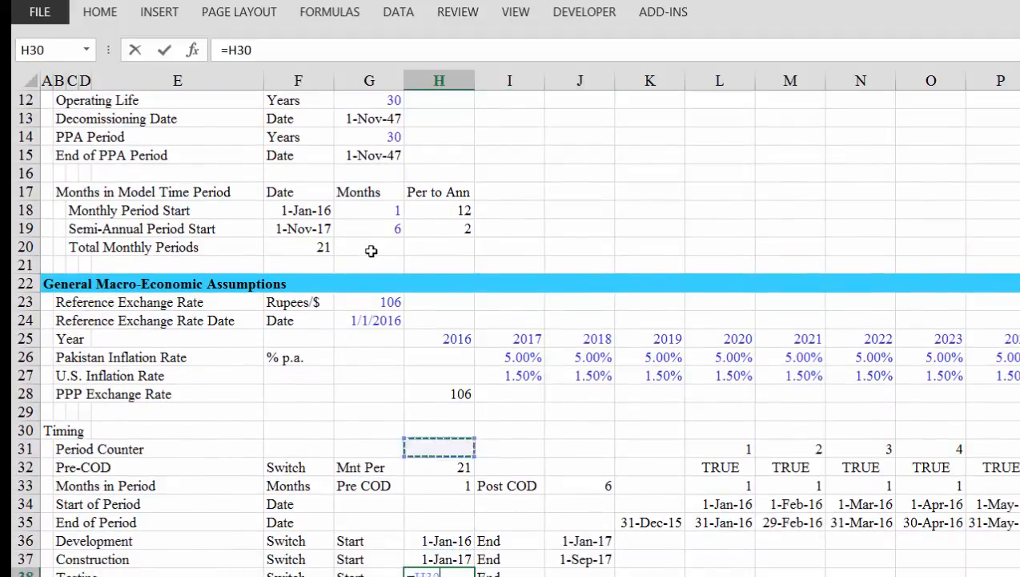
pyautogui.press('Up')
pyautogui.press('Up')
pyautogui.press('Up')
pyautogui.press('Up')
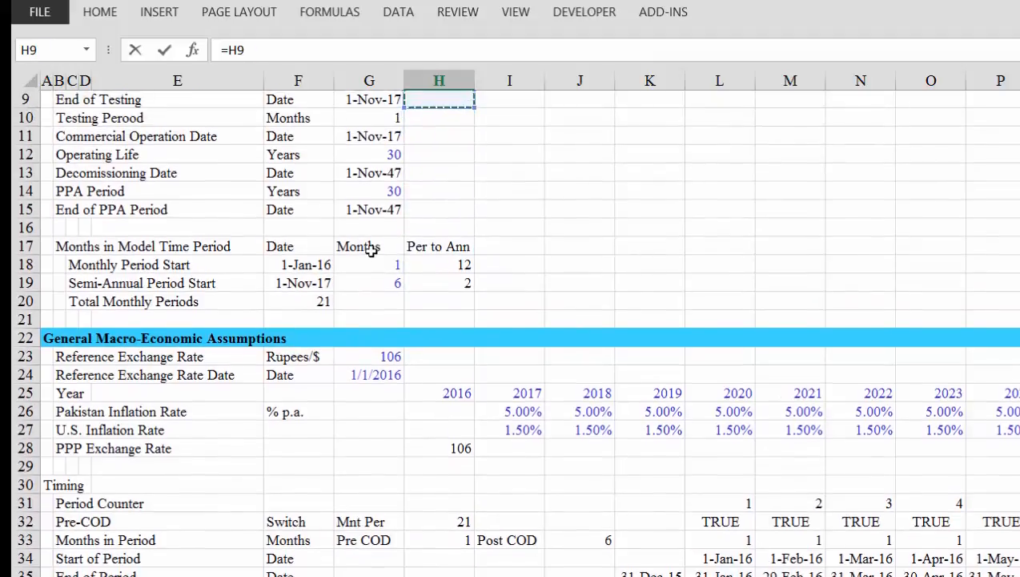
pyautogui.press('Down')
pyautogui.press('Down')
pyautogui.press('Down')
pyautogui.press('Down')
pyautogui.press('Left')
pyautogui.press('Up')
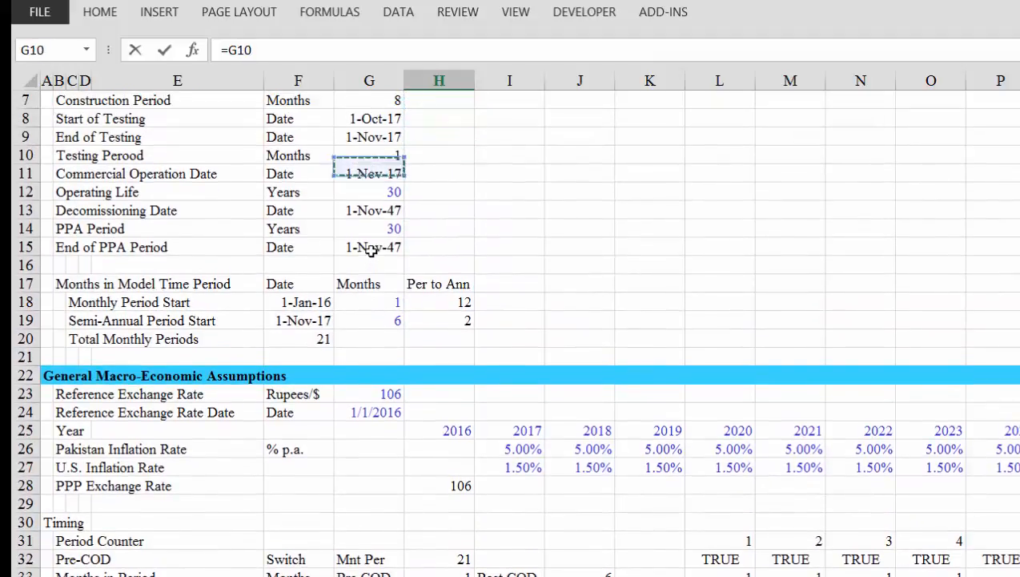
pyautogui.press('Down')
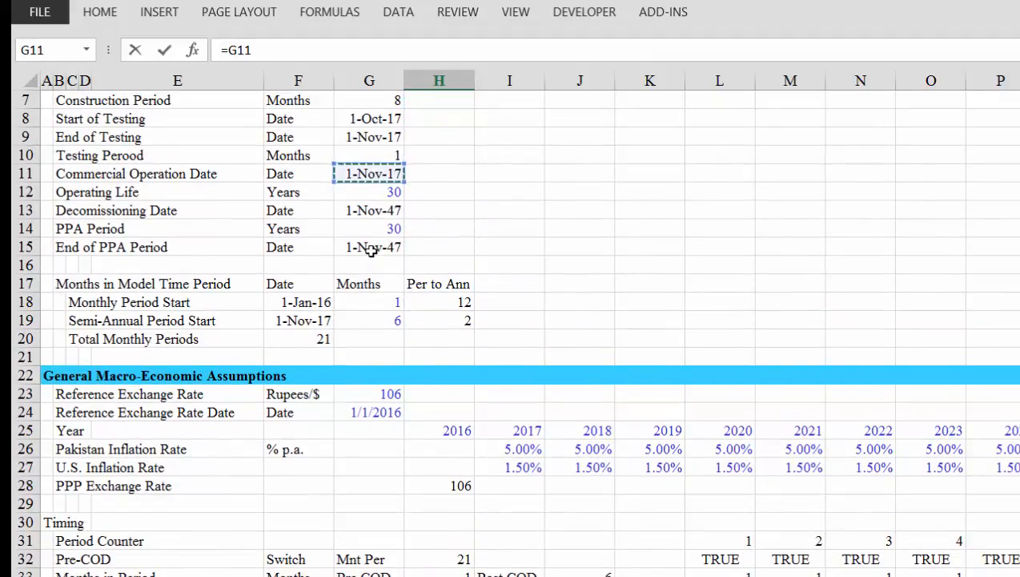
pyautogui.press('Up')
pyautogui.press('Up')
pyautogui.press('Up')
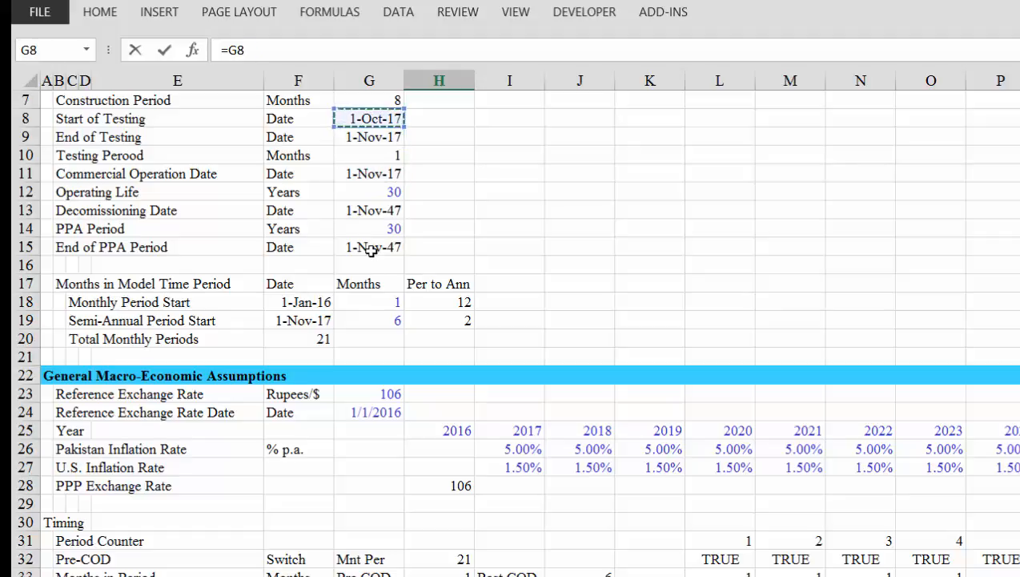
pyautogui.press('Return')
# Link the Testing end date in J38 to End of Testing in G9 of the timing assumptions.
pyautogui.press('Right')
pyautogui.press('Right')
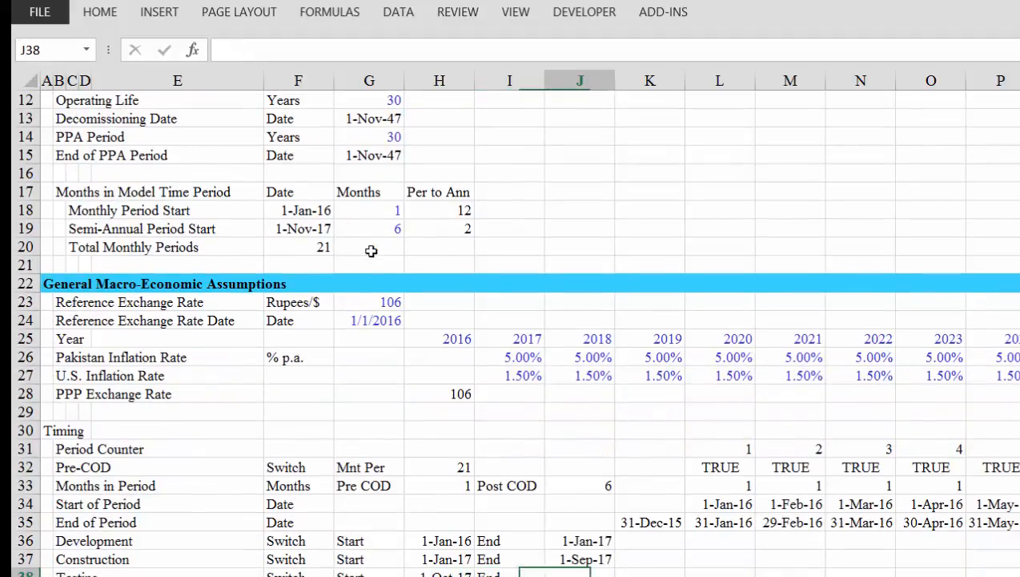
pyautogui.write('=')
pyautogui.press('Up')
pyautogui.press('Up')
pyautogui.press('Up')
pyautogui.press('Up')
pyautogui.press('Up')
pyautogui.press('Up')
pyautogui.press('Up')
pyautogui.press('Up')
pyautogui.press('Up')
pyautogui.press('Up')
pyautogui.press('Up')
pyautogui.press('Up')
pyautogui.press('Up')
pyautogui.press('Up')
pyautogui.press('Up')
pyautogui.press('Up')
pyautogui.press('Up')
pyautogui.press('Up')
pyautogui.press('Up')
pyautogui.press('Up')
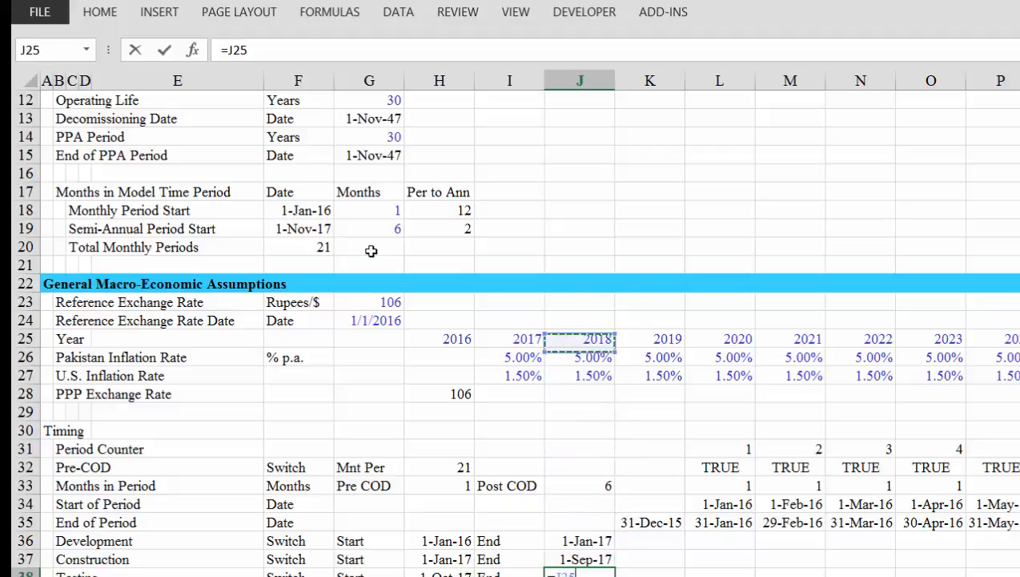
pyautogui.press('Up')
pyautogui.press('Up')
pyautogui.press('Up')
pyautogui.press('Up')
pyautogui.press('Up')
pyautogui.press('Up')
pyautogui.press('Up')
pyautogui.press('Up')
pyautogui.press('Left')
pyautogui.press('Left')
pyautogui.press('Left')
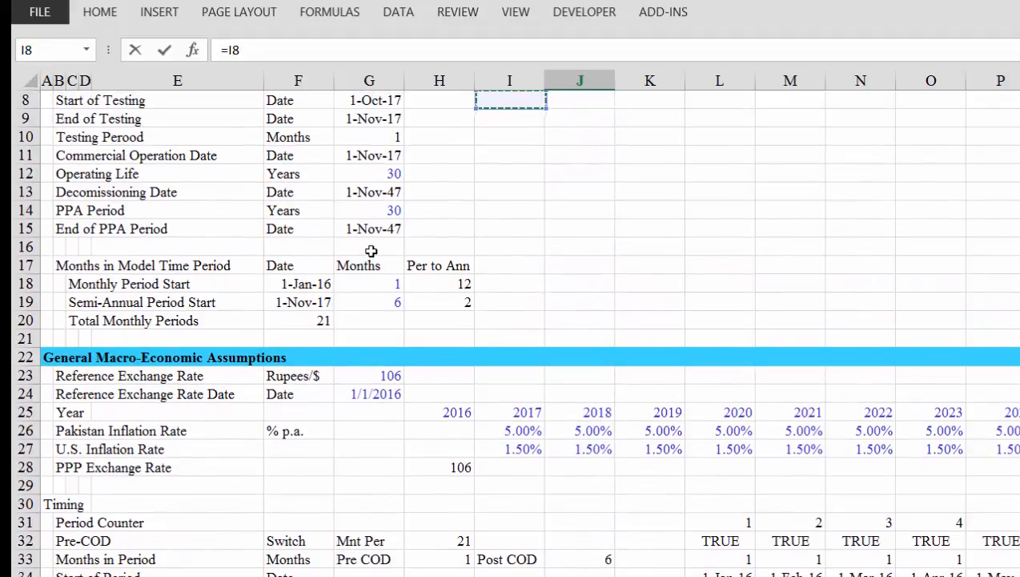
pyautogui.press('Left')
pyautogui.press('Down')
pyautogui.press('Right')
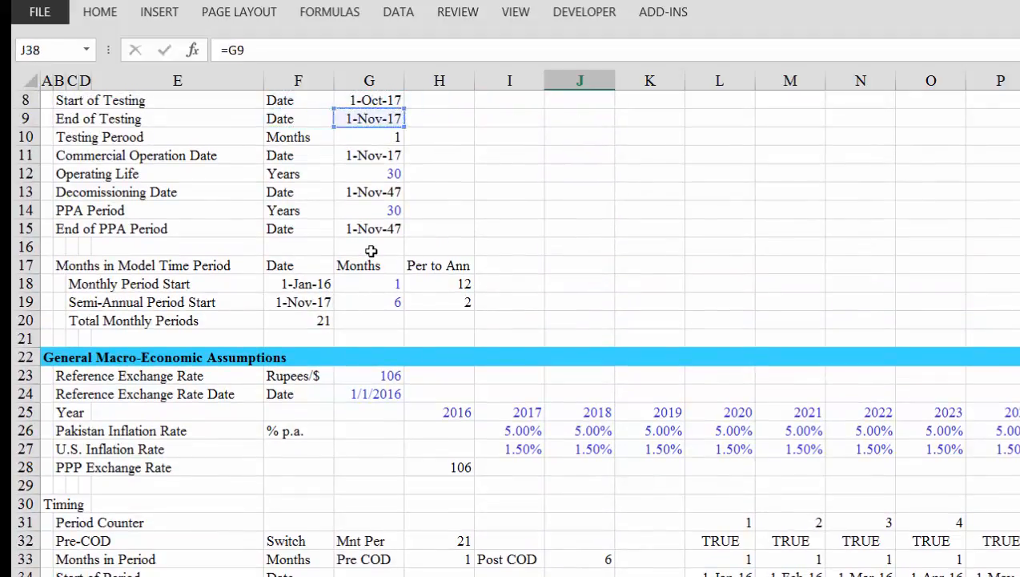
# Move the timeline block in rows 31 to 35, from column K through its last period, one column over to start at L31.
pyautogui.press('Return')
pyautogui.press('Return')
pyautogui.press('Up')
pyautogui.press('Up')
pyautogui.press('Up')
pyautogui.press('Up')
pyautogui.press('Up')
pyautogui.press('Up')
pyautogui.press('Up')
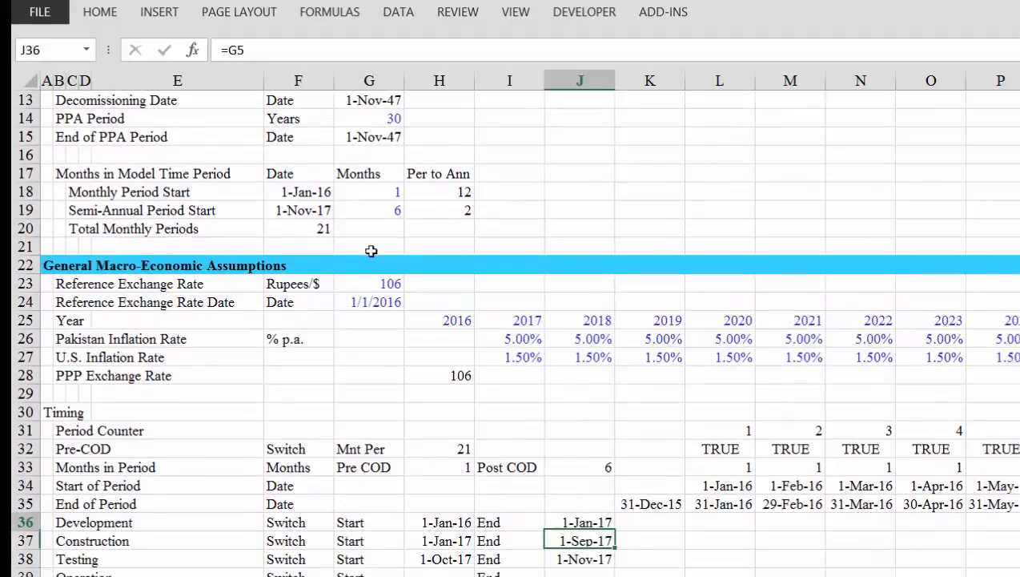
pyautogui.press('Right')
pyautogui.hotkey('shift', 'Down')
pyautogui.hotkey('shift', 'Down')
pyautogui.hotkey('shift', 'Down')
pyautogui.hotkey('shift', 'Down')
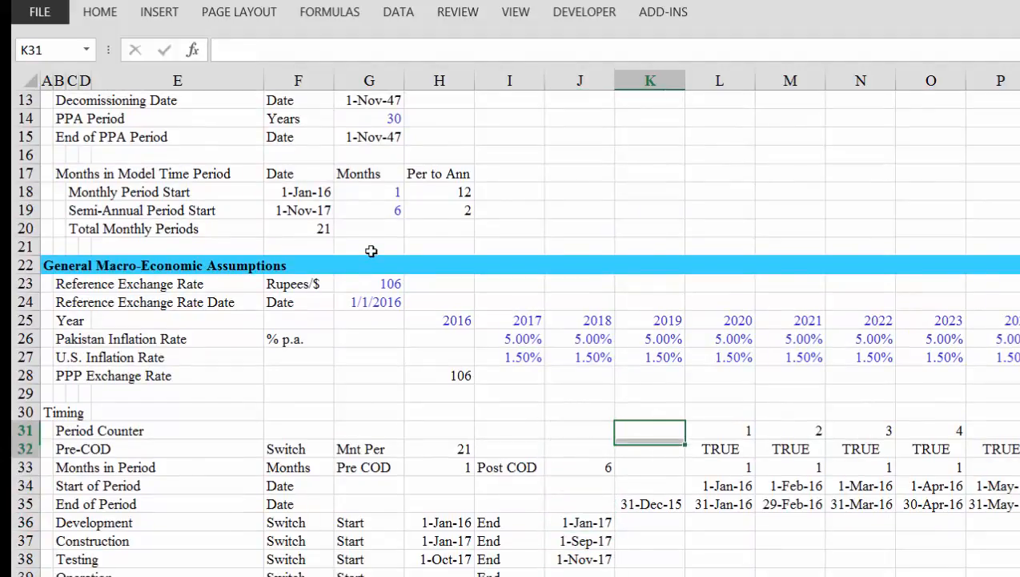
pyautogui.hotkey('shift', 'Right')
pyautogui.hotkey('ctrl', 'shift', 'Right')
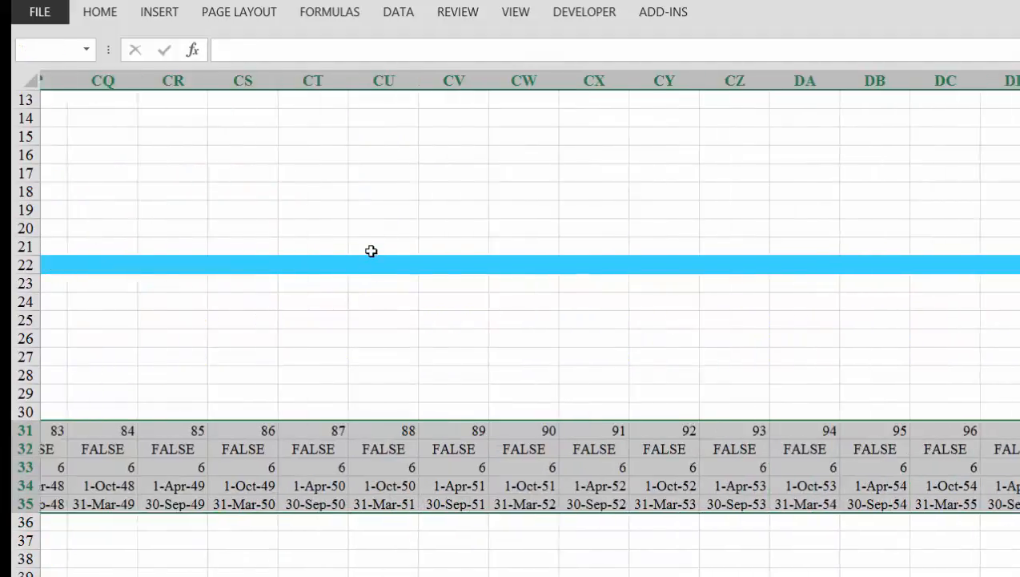
pyautogui.hotkey('ctrl', 'x')
pyautogui.press('Right')
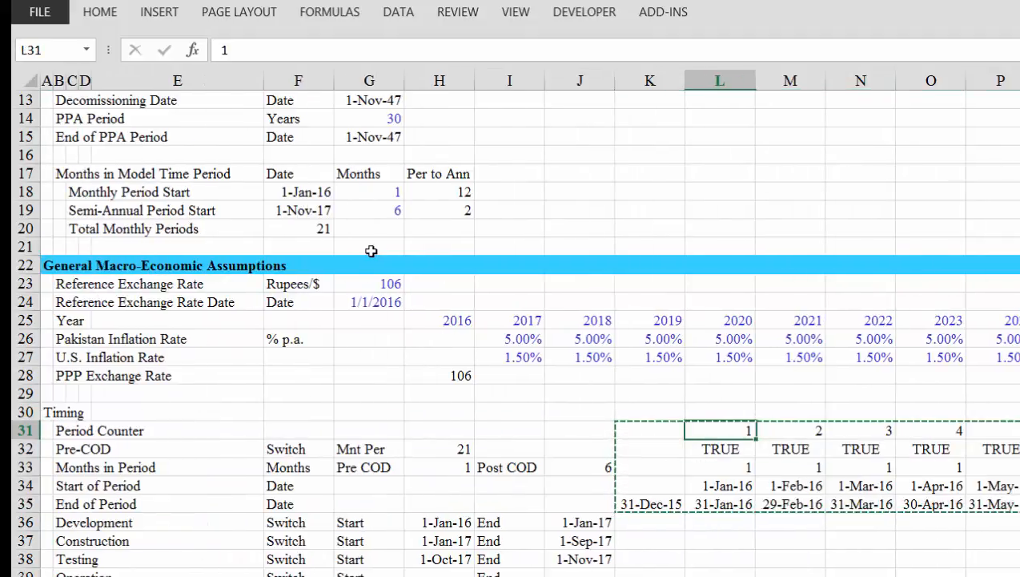
pyautogui.hotkey('ctrl', 'v')
# Link the Operation start date in H39 to the Commercial Operation Date in G11 of the timing assumptions.
pyautogui.press('Down')
pyautogui.press('Down')
pyautogui.press('Down')
pyautogui.press('Down')
pyautogui.press('Down')
pyautogui.press('Down')
pyautogui.press('Down')
pyautogui.press('Down')
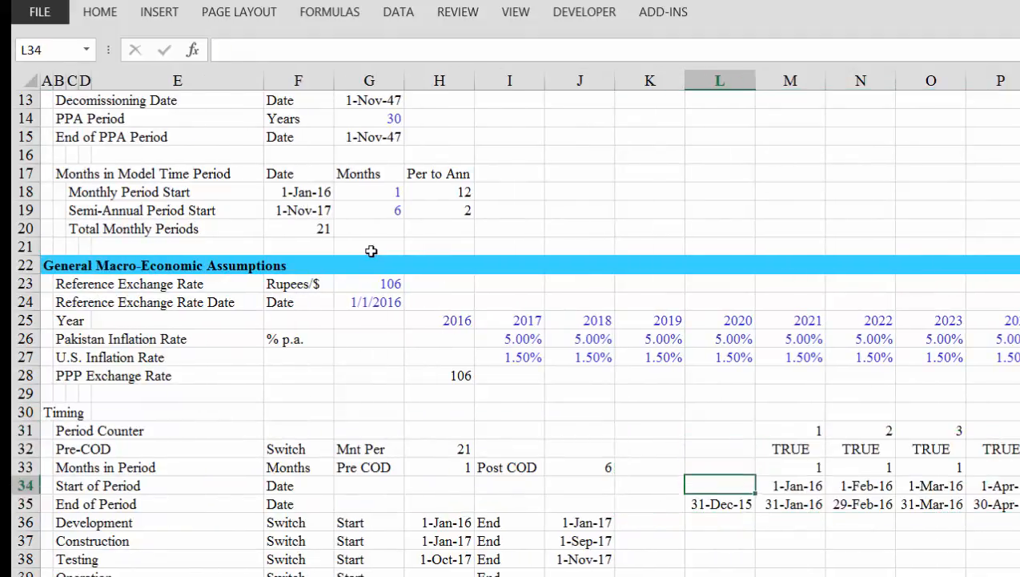
pyautogui.press('Down')
pyautogui.press('Down')
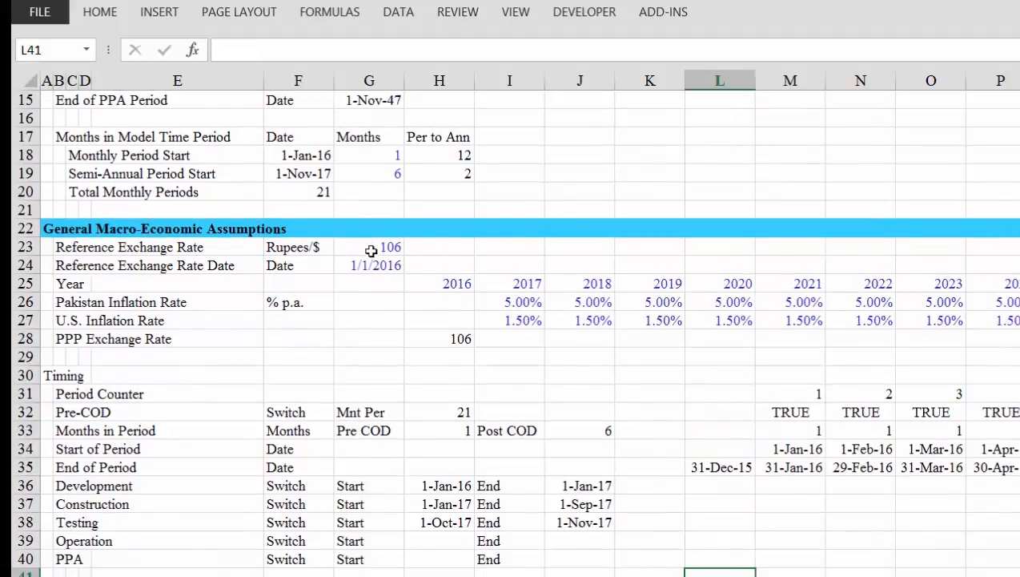
pyautogui.press('Up')
pyautogui.press('Up')
pyautogui.press('Up')
pyautogui.press('Left')
pyautogui.press('Left')
pyautogui.press('Left')
pyautogui.press('Left')
pyautogui.press('Down')
pyautogui.press('Left')
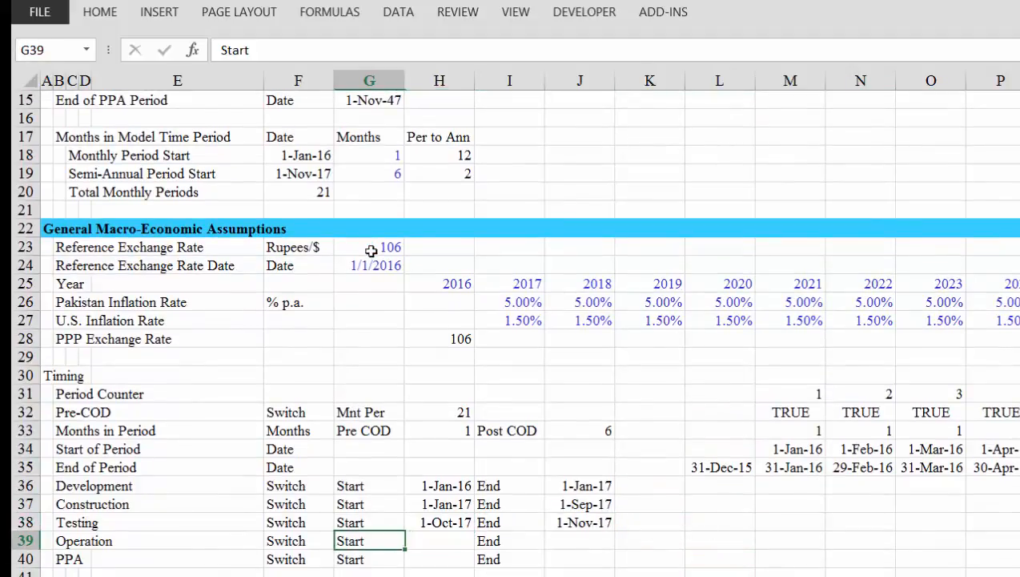
pyautogui.press('Right')
pyautogui.write('=')
pyautogui.press('Up')
pyautogui.press('Up')
pyautogui.press('Up')
pyautogui.press('Up')
pyautogui.press('Up')
pyautogui.press('Up')
pyautogui.press('Up')
pyautogui.press('Up')
pyautogui.press('Up')
pyautogui.press('Up')
pyautogui.press('Up')
pyautogui.press('Up')
pyautogui.press('Up')
pyautogui.press('Up')
pyautogui.press('Up')
pyautogui.press('Up')
pyautogui.press('Up')
pyautogui.press('Up')
pyautogui.press('Up')
pyautogui.press('Up')
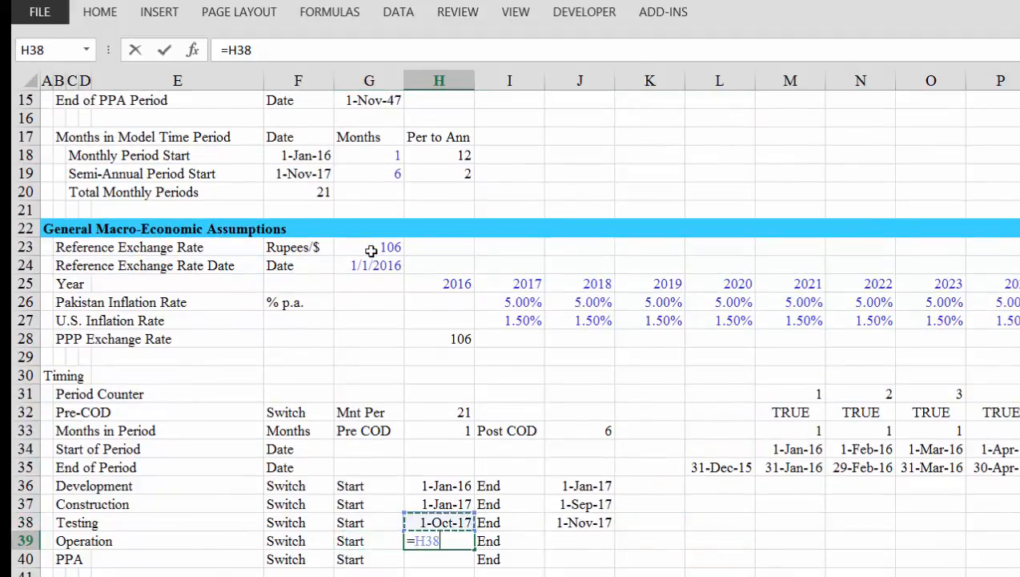
pyautogui.press('Up')
pyautogui.press('Up')
pyautogui.press('Up')
pyautogui.press('Up')
pyautogui.press('Up')
pyautogui.press('Up')
pyautogui.press('Up')
pyautogui.press('Up')
pyautogui.press('Up')
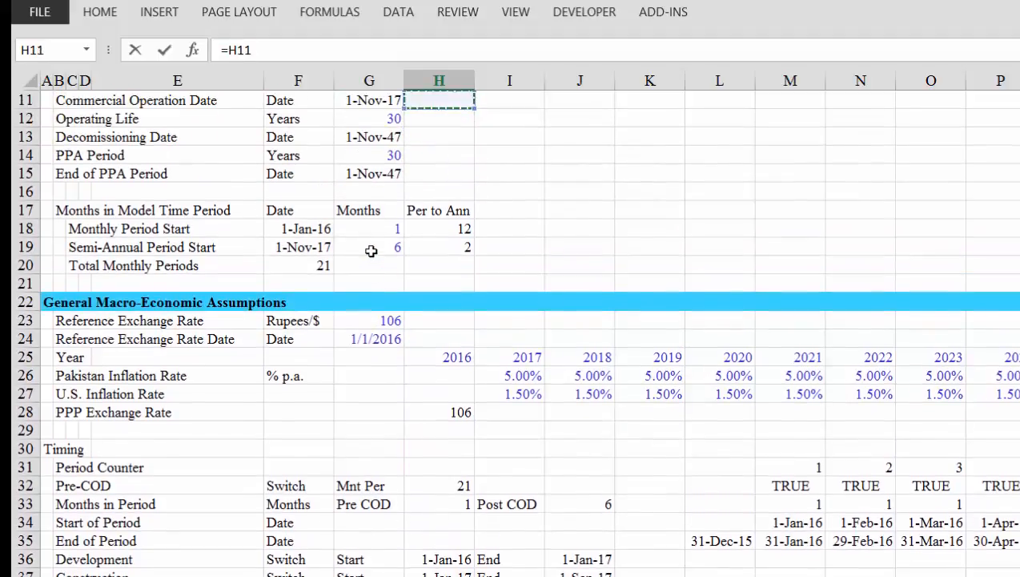
pyautogui.press('Down')
pyautogui.press('Down')
pyautogui.press('Down')
pyautogui.press('Down')
pyautogui.press('Down')
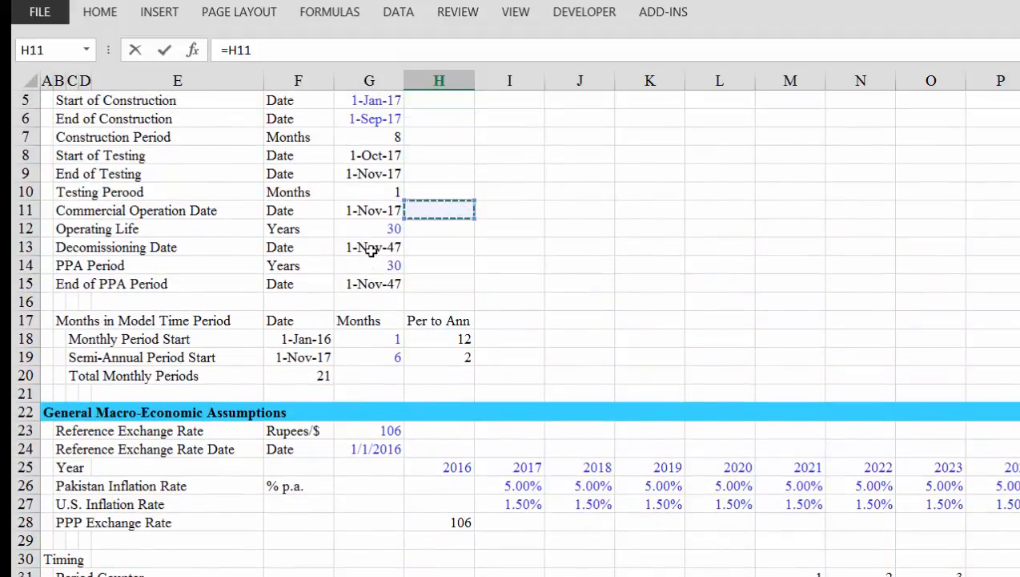
pyautogui.press('Left')
pyautogui.press('Return')
# Link the Operation end date in J39 to the Decomissioning Date in G13 of the timing assumptions.
pyautogui.press('Up')
pyautogui.press('Right')
pyautogui.press('Right')
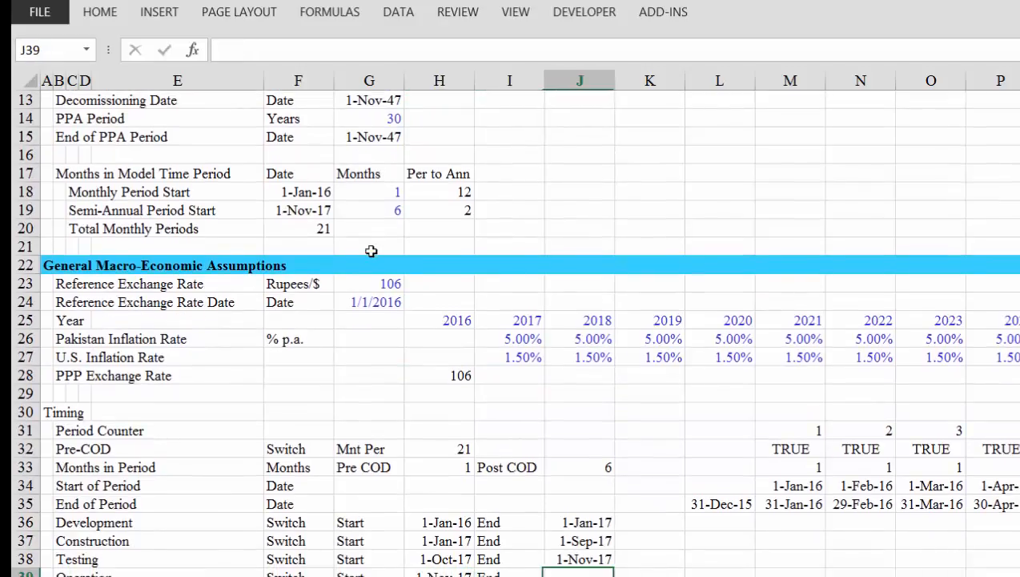
pyautogui.press('Up')
pyautogui.press('Up')
pyautogui.press('Up')
pyautogui.press('Up')
pyautogui.press('Up')
pyautogui.press('Up')
pyautogui.press('Up')
pyautogui.press('Up')
pyautogui.press('Up')
pyautogui.press('Up')
pyautogui.press('Up')
pyautogui.press('Up')
pyautogui.press('Up')
pyautogui.press('Up')
pyautogui.press('Up')
pyautogui.press('Up')
pyautogui.press('Up')
pyautogui.press('Up')
pyautogui.press('Up')
pyautogui.press('Up')
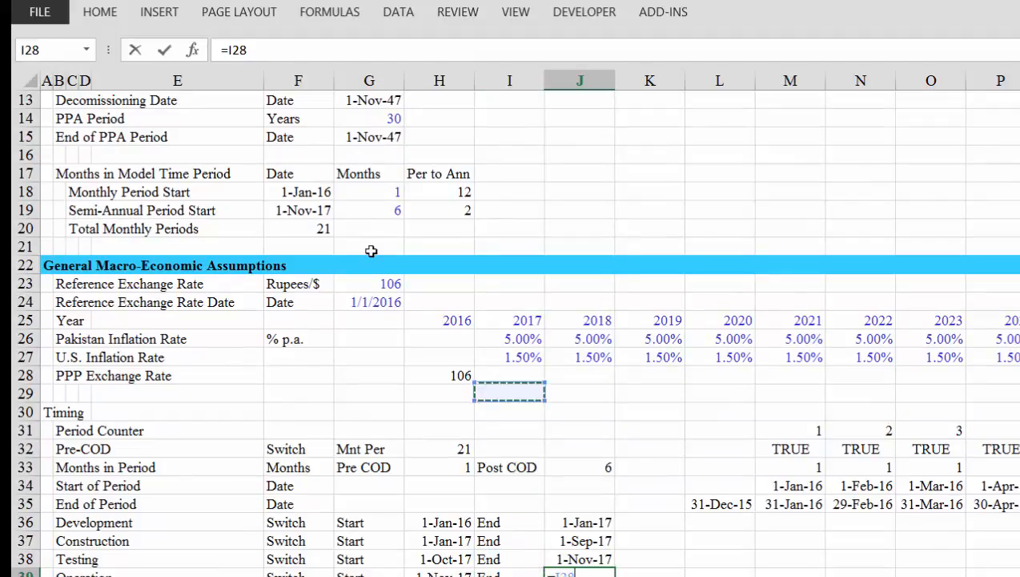
pyautogui.press('Up')
pyautogui.press('Up')
pyautogui.press('Left')
pyautogui.press('Left')
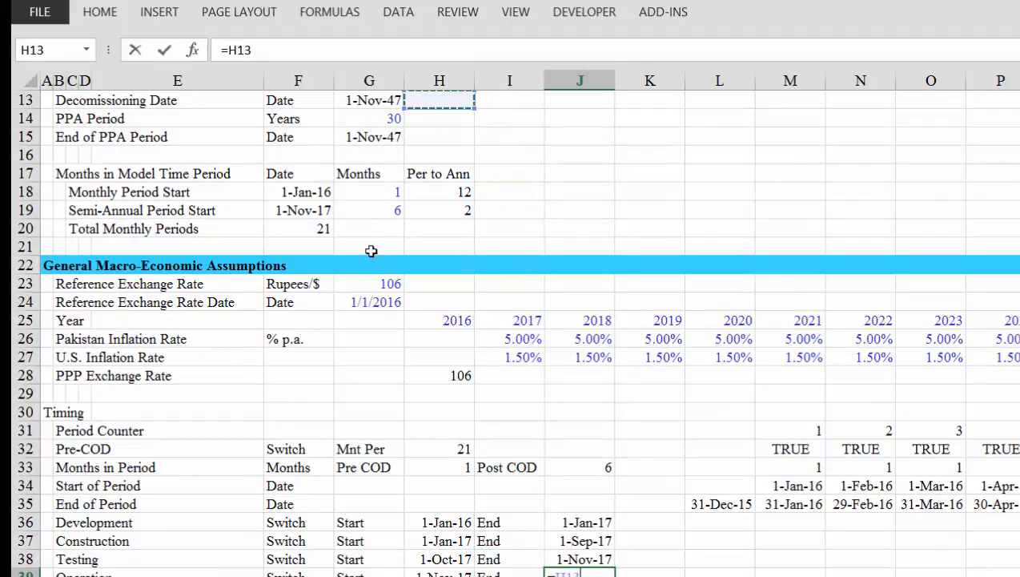
pyautogui.press('Return')
# Link the PPA start date in H40 to the Operation start date in H39.
pyautogui.press('Left')
pyautogui.press('Left')
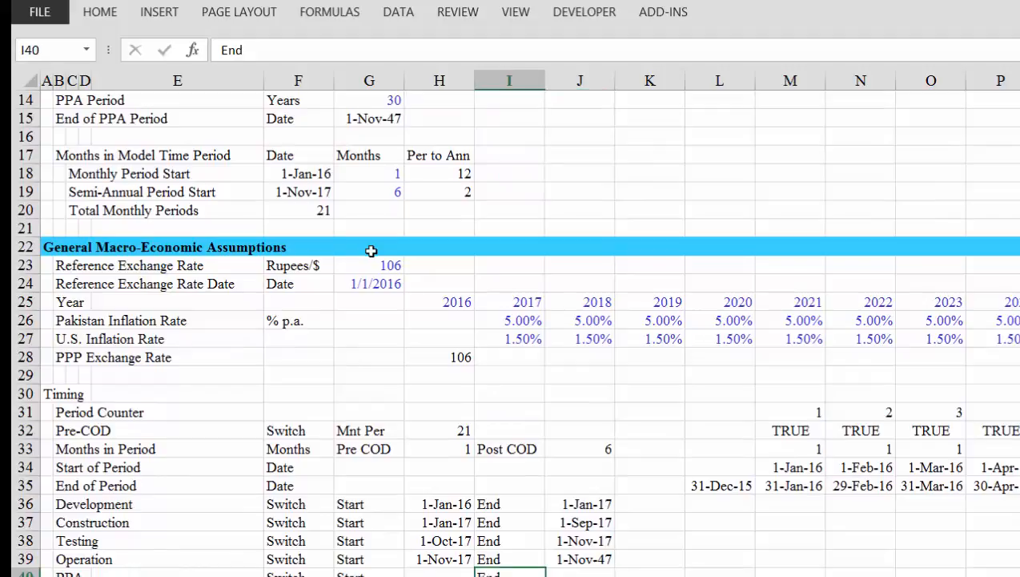
pyautogui.write('=')
pyautogui.press('Up')
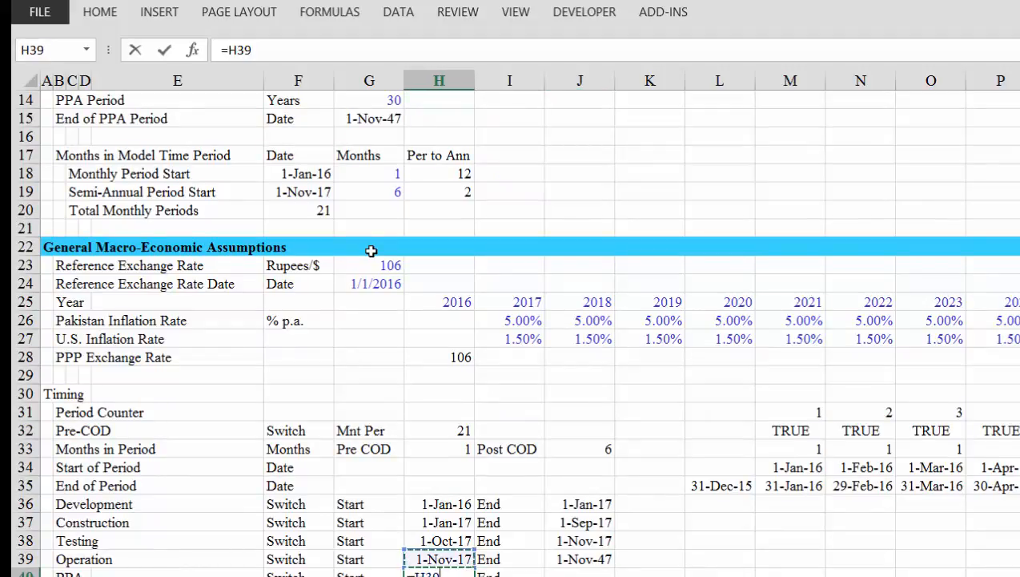
pyautogui.press('Up')
# Link the PPA end date in J40 to End of PPA Period in G15 of the timing assumptions.
pyautogui.press('Right')
pyautogui.press('Right')
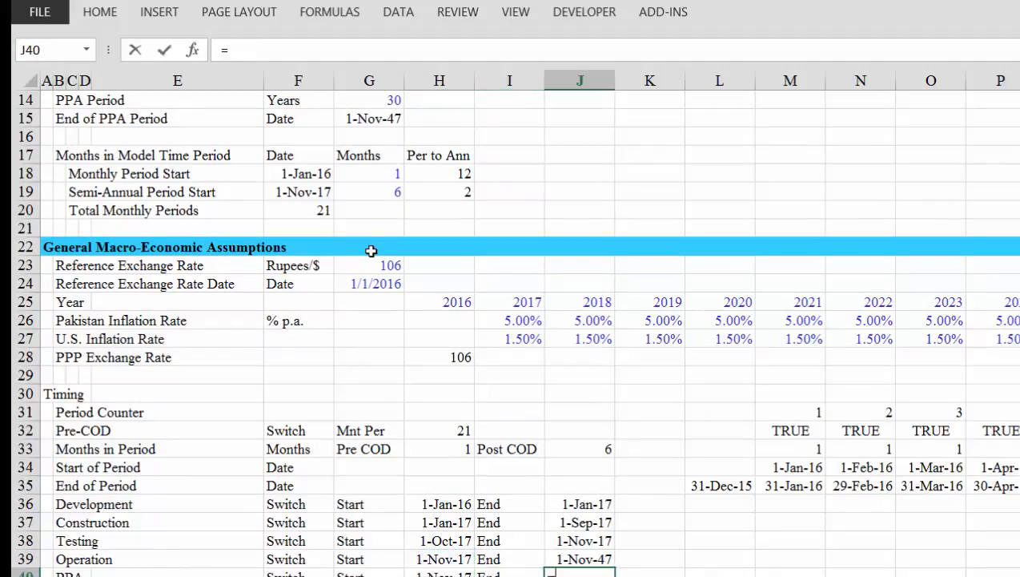
pyautogui.write('=')
pyautogui.press('Up')
pyautogui.press('Up')
pyautogui.press('Up')
pyautogui.press('Up')
pyautogui.press('Up')
pyautogui.press('Up')
pyautogui.press('Up')
pyautogui.press('Up')
pyautogui.press('Up')
pyautogui.press('Up')
pyautogui.press('Up')
pyautogui.press('Up')
pyautogui.press('Up')
pyautogui.press('Up')
pyautogui.press('Up')
pyautogui.press('Up')
pyautogui.press('Up')
pyautogui.press('Up')
pyautogui.press('Up')
pyautogui.press('Up')
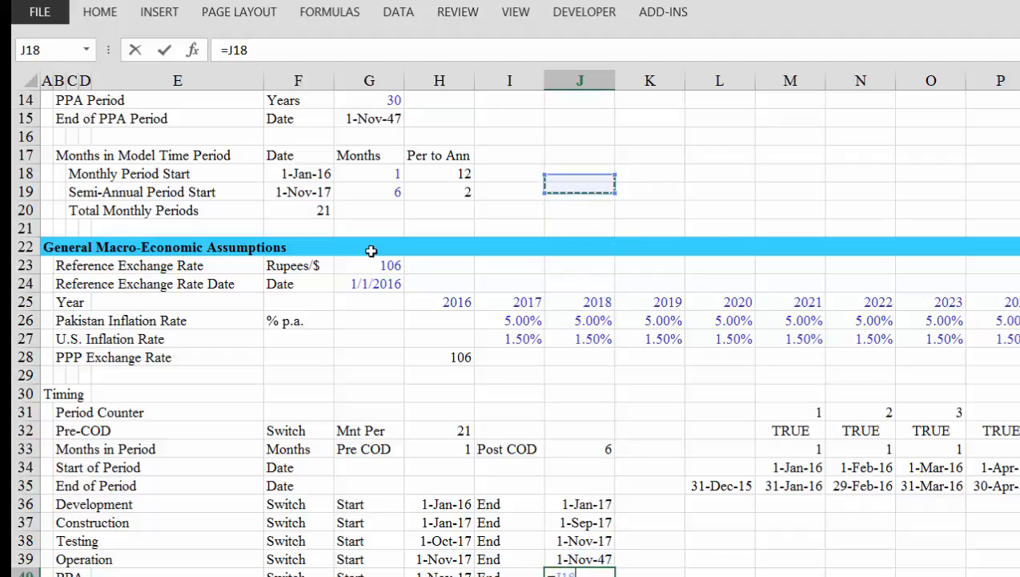
pyautogui.press('Left')
pyautogui.press('Up')
pyautogui.press('Left')
pyautogui.press('Up')
pyautogui.press('Left')
pyautogui.press('Up')
pyautogui.hotkey('ctrl', 'Return')
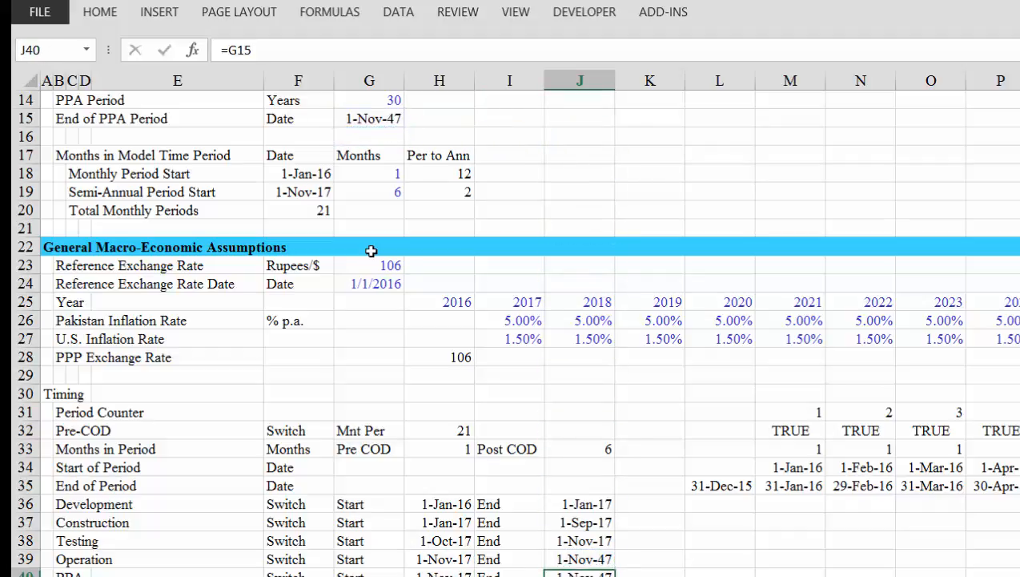
# Enter the Development switch formula =AND(M$34>=$H36,M$34<$J36) in M36, testing the period start against the phase's start and end dates.
pyautogui.press('Up')
pyautogui.press('Up')
pyautogui.press('Up')
pyautogui.press('Up')
pyautogui.press('Up')
pyautogui.press('Down')
pyautogui.press('Right')
pyautogui.press('Right')
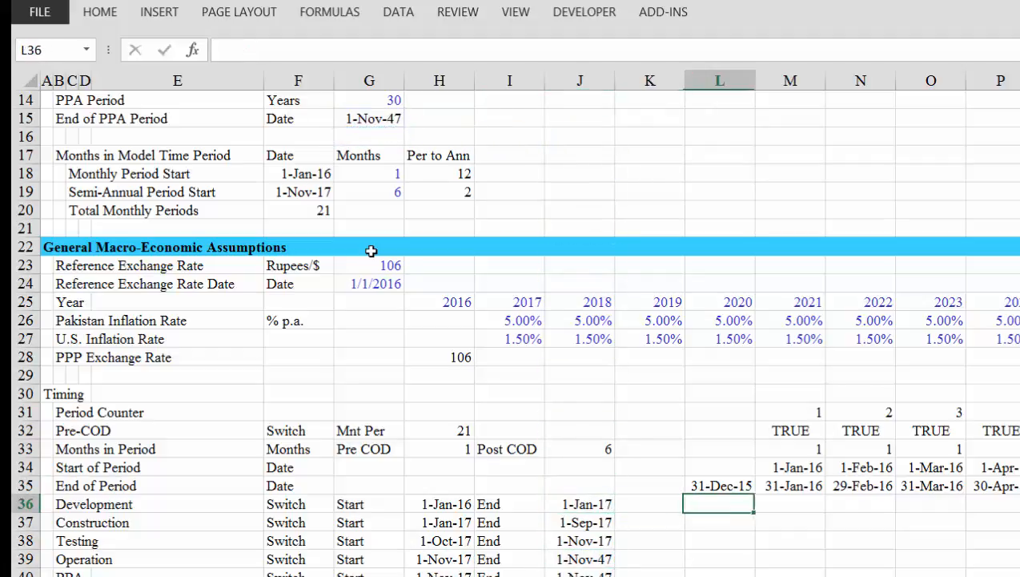
pyautogui.press('Right')
pyautogui.write('=and(')
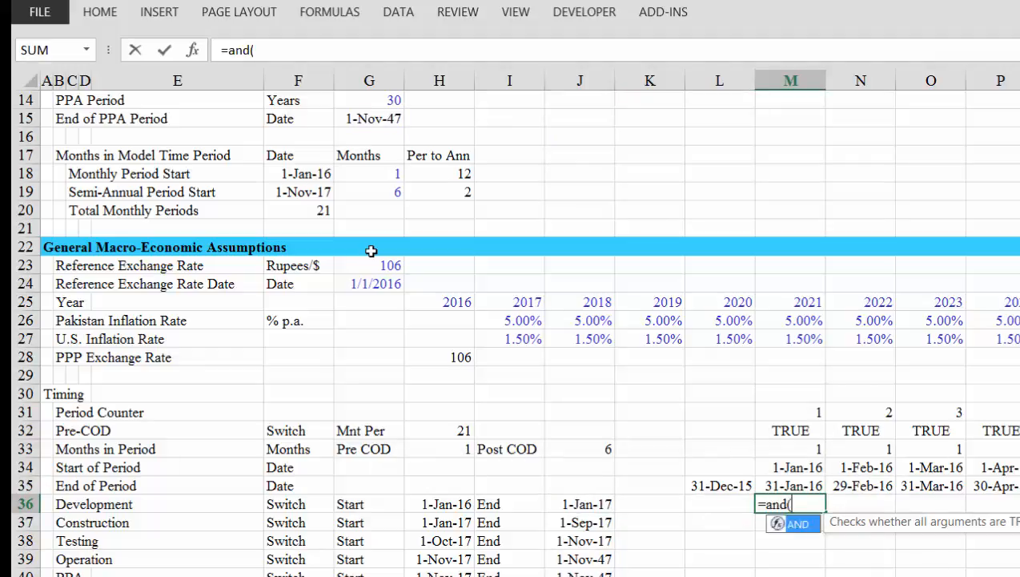
pyautogui.press('Up')
pyautogui.press('Up')
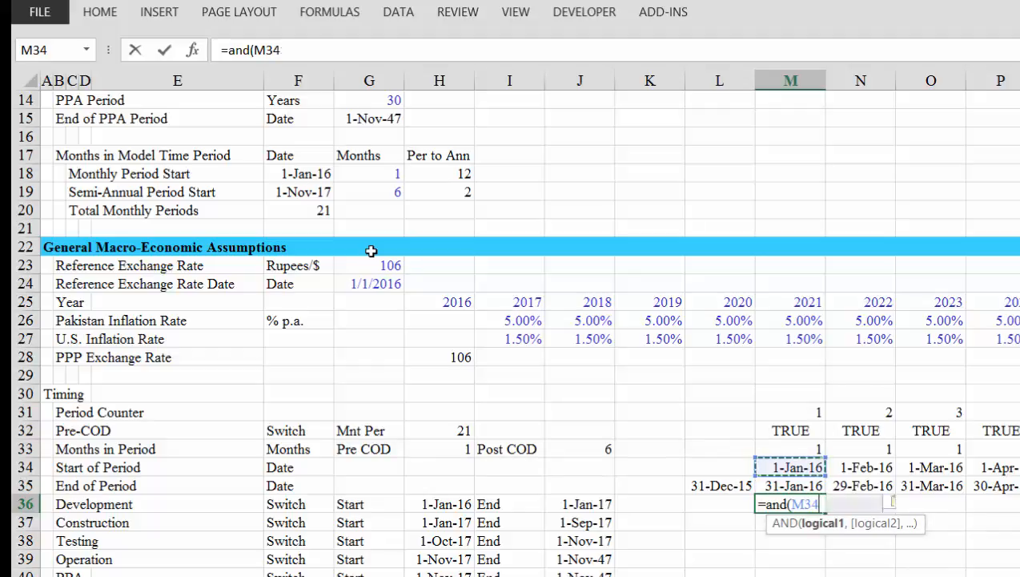
pyautogui.write('>')
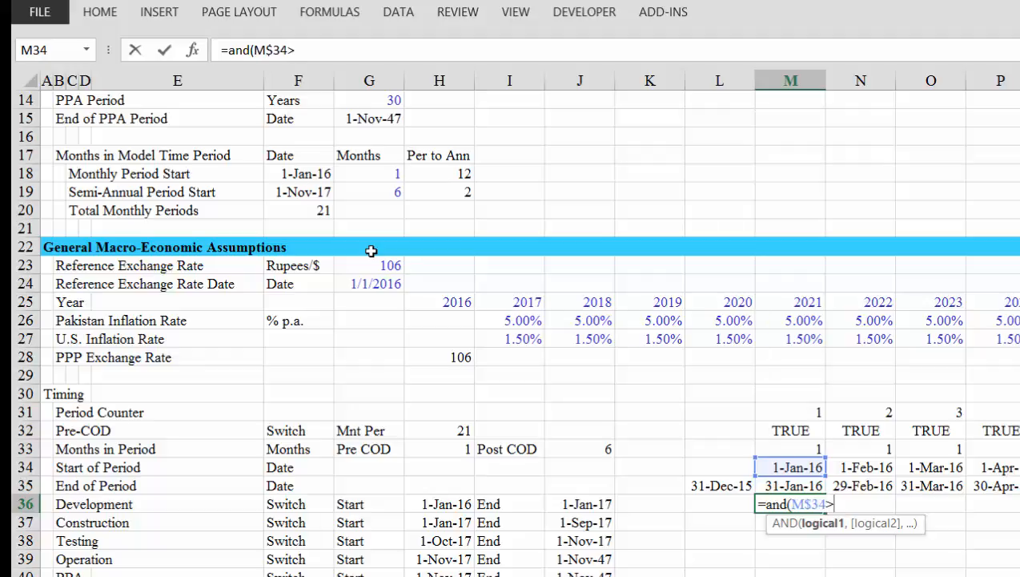
pyautogui.write('=')
pyautogui.press('Left')
pyautogui.press('Left')
pyautogui.press('Left')
pyautogui.press('Left')
pyautogui.press('Left')
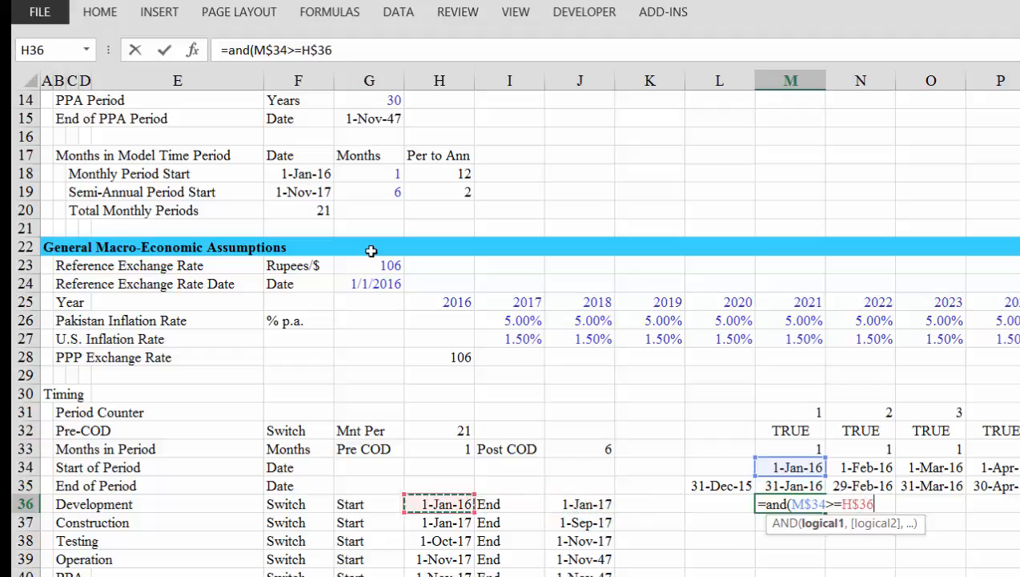
pyautogui.write(',')
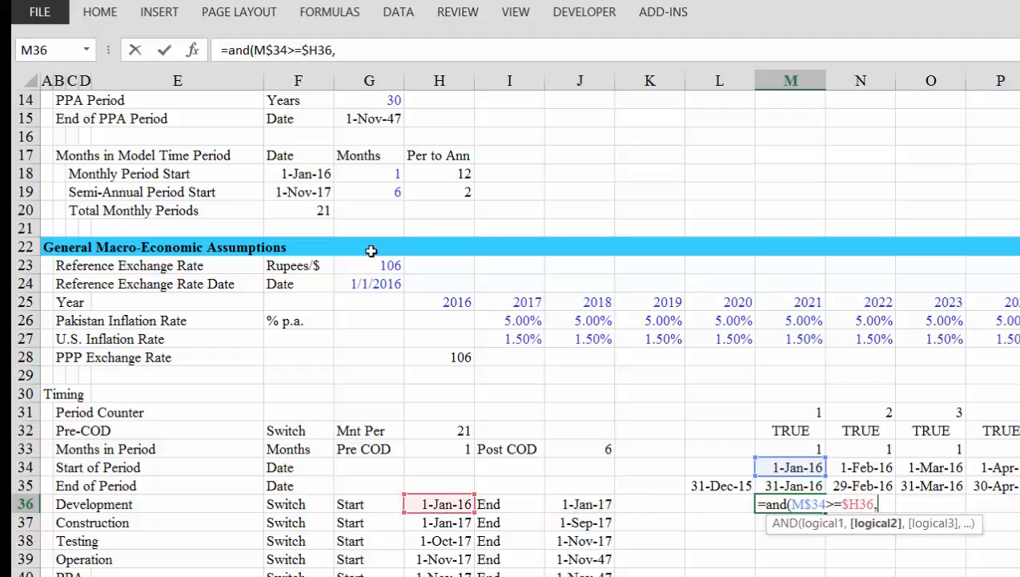
pyautogui.press('Up')
pyautogui.press('Up')
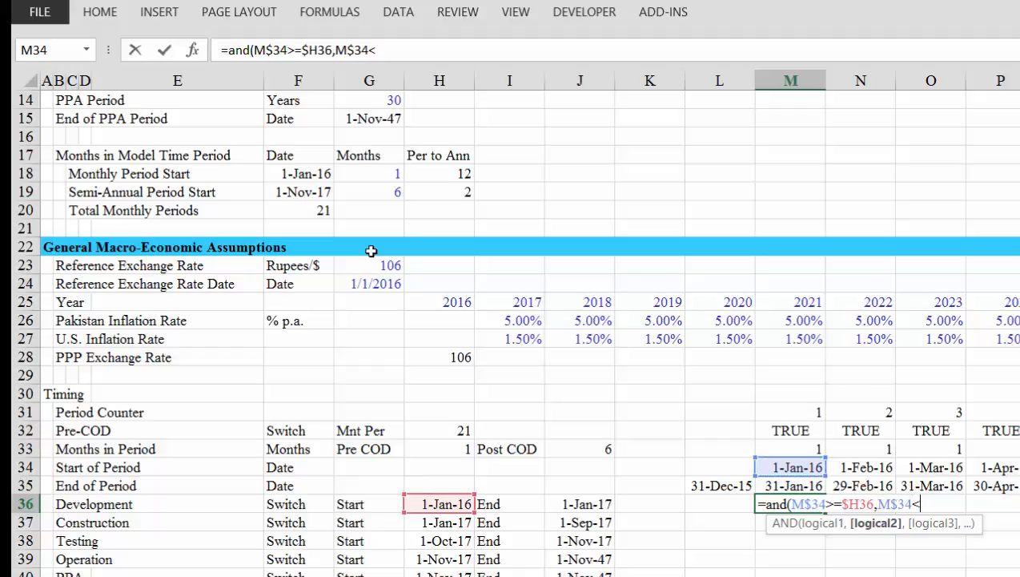
pyautogui.press('Left')
pyautogui.press('Left')
pyautogui.press('Left')
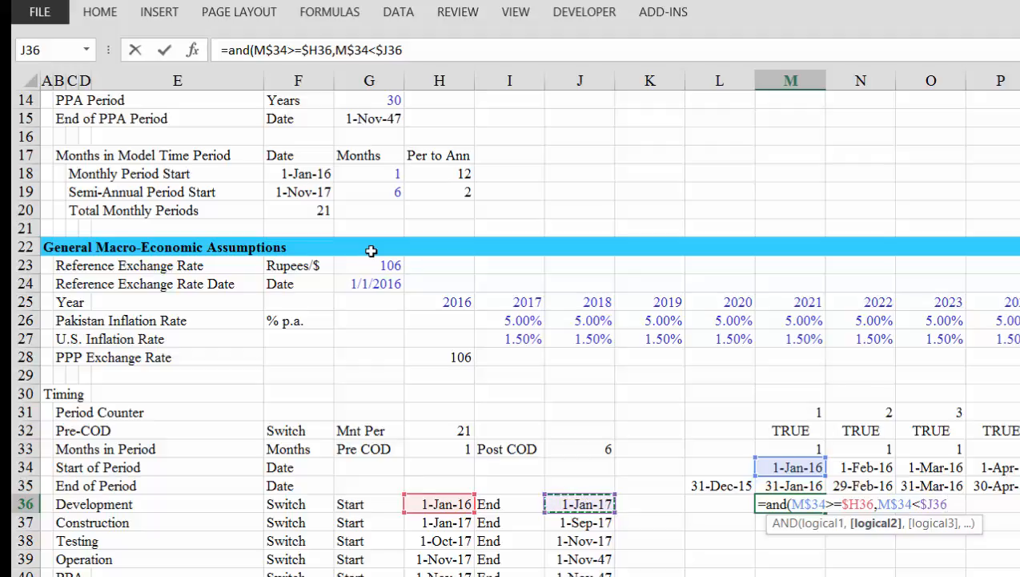
pyautogui.press('Return')
pyautogui.press('Up')
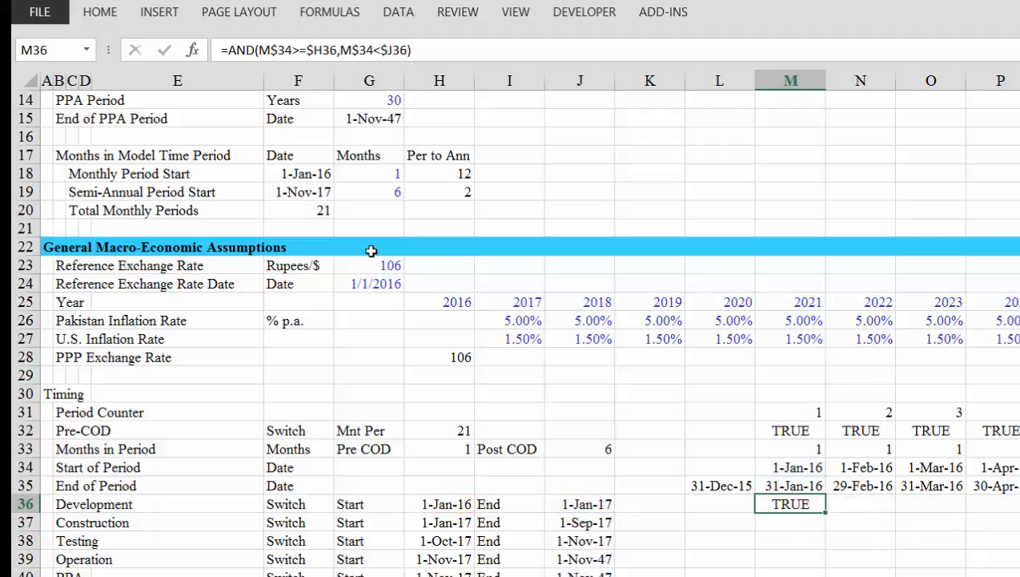
# Copy the switch formula from M36 down to the PPA row and across all period columns.
pyautogui.hotkey('shift', 'Down')
pyautogui.hotkey('shift', 'Down')
pyautogui.hotkey('shift', 'Down')
pyautogui.hotkey('shift', 'Down')
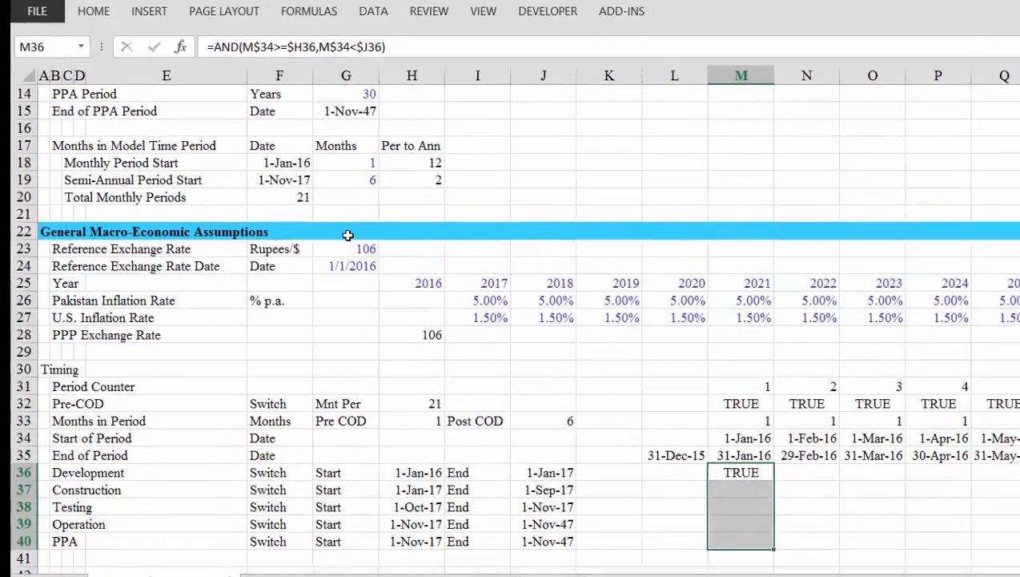
pyautogui.hotkey('ctrl', 'd')
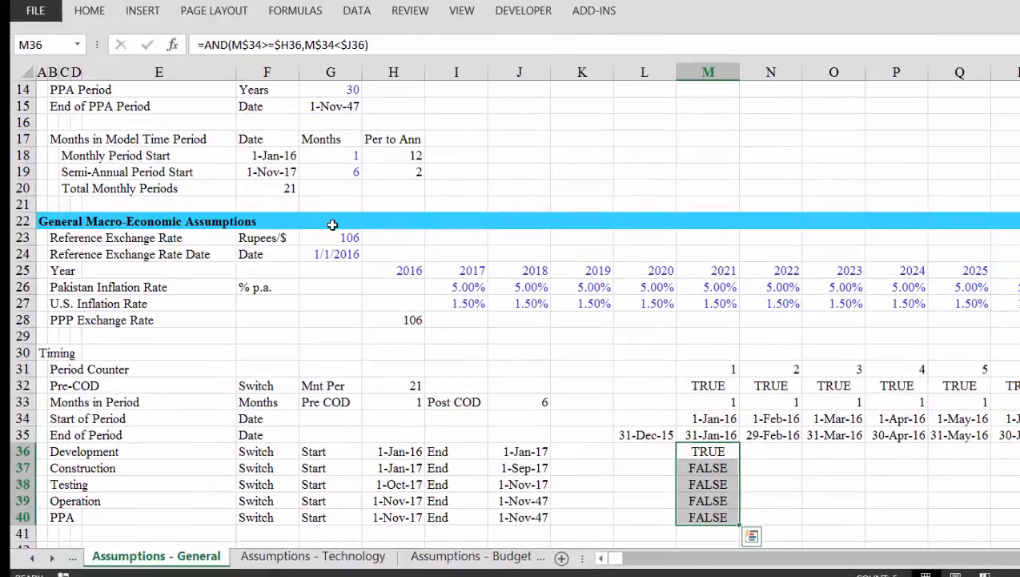
pyautogui.hotkey('ctrl', 'shift', 'r')
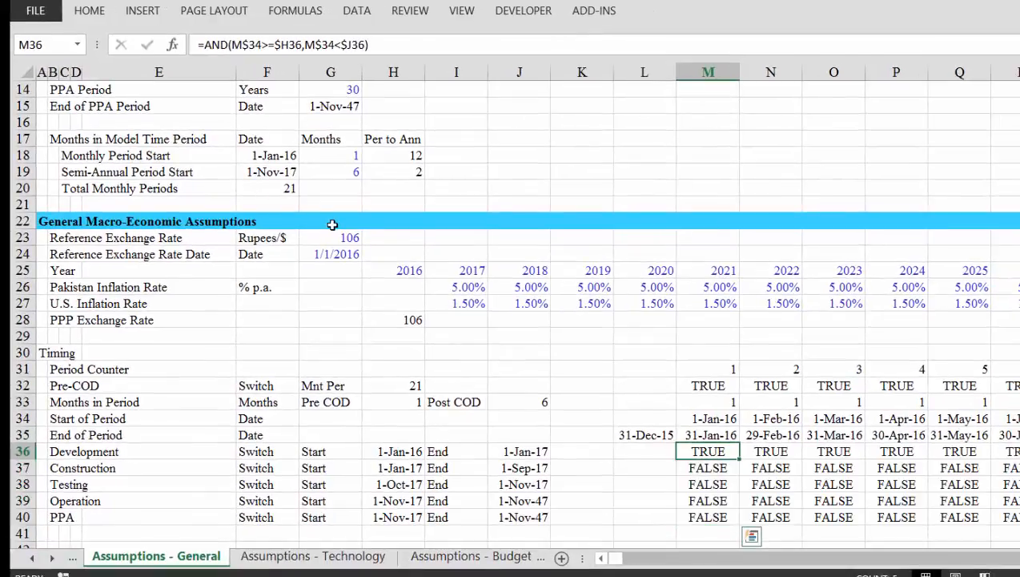
# Format the phase switches in rows 36 to 40 across all periods with blue TRUE and red FALSE values.
pyautogui.hotkey('shift', 'Down')
pyautogui.hotkey('shift', 'Down')
pyautogui.hotkey('shift', 'Down')
pyautogui.hotkey('shift', 'Down')
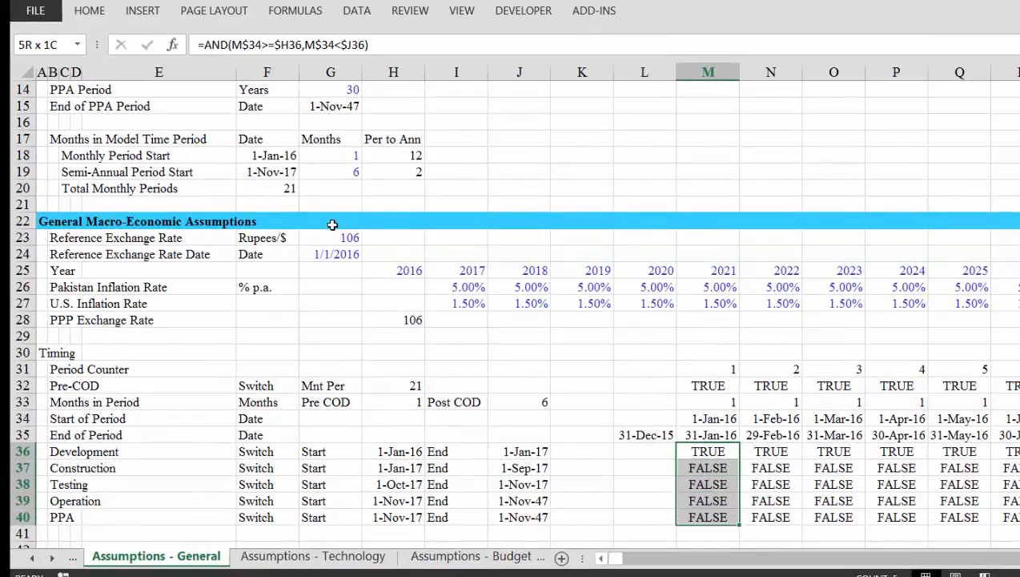
pyautogui.hotkey('ctrl', 'shift', 'Right')
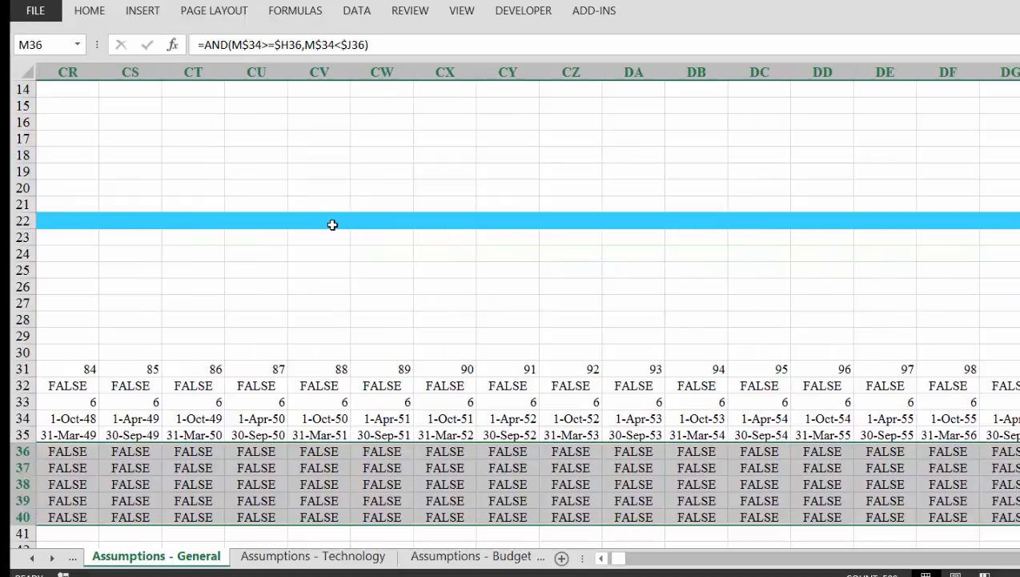
pyautogui.press('Return')
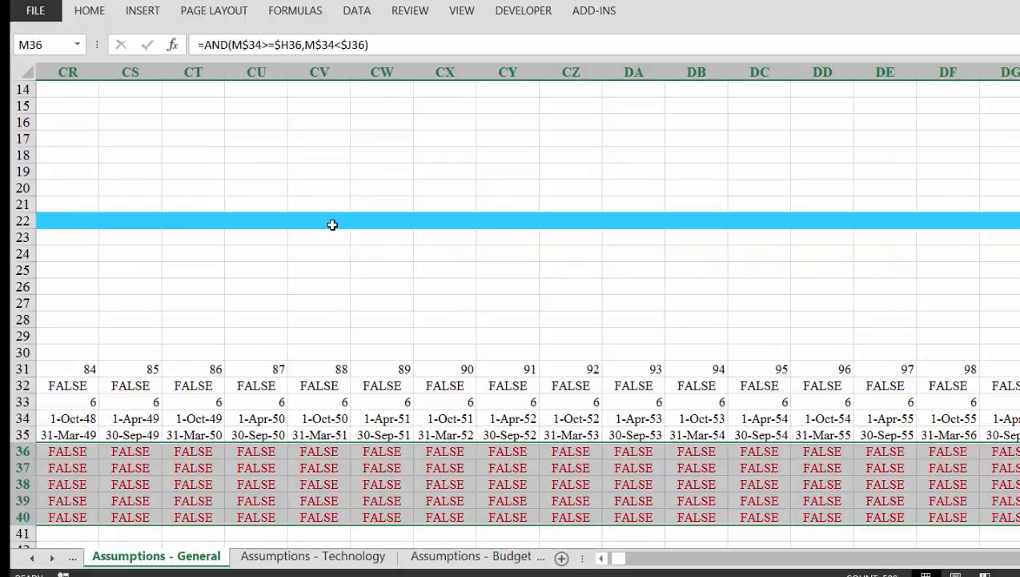
# Check at which periods the Development, Construction and Testing switches turn on and off against the period dates.
pyautogui.press('Left')
pyautogui.press('Left')
pyautogui.press('Left')
pyautogui.press('Right')
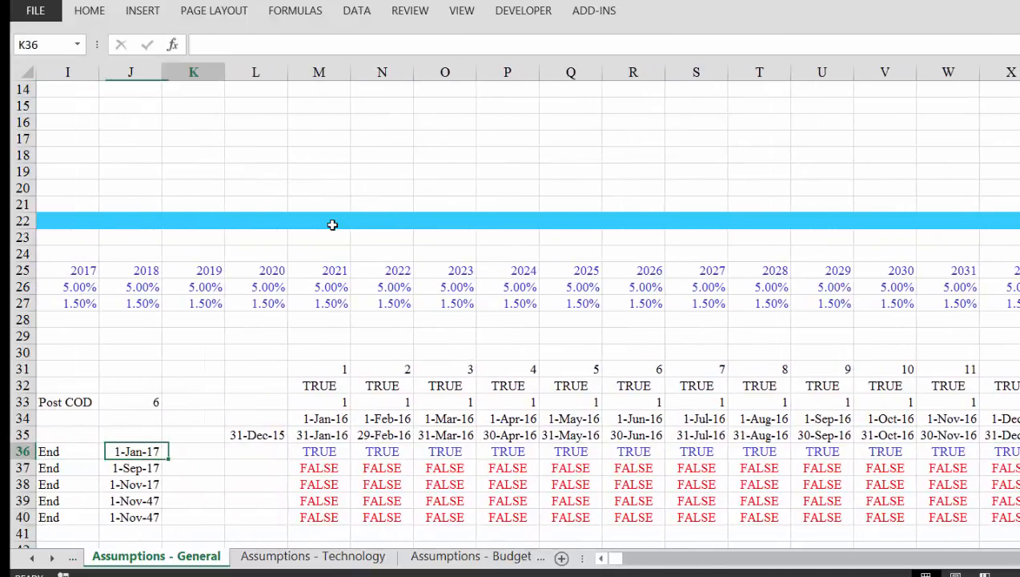
pyautogui.press('Right')
pyautogui.press('Right')
pyautogui.press('Right')
pyautogui.press('Right')
pyautogui.press('Right')
pyautogui.press('Right')
pyautogui.press('Right')
pyautogui.press('Right')
pyautogui.press('Right')
pyautogui.press('Right')
pyautogui.press('Right')
pyautogui.press('Right')
pyautogui.press('Right')
pyautogui.press('Right')
pyautogui.press('Right')
pyautogui.press('Right')
pyautogui.press('Right')
pyautogui.press('Right')
pyautogui.press('Right')
pyautogui.press('Right')
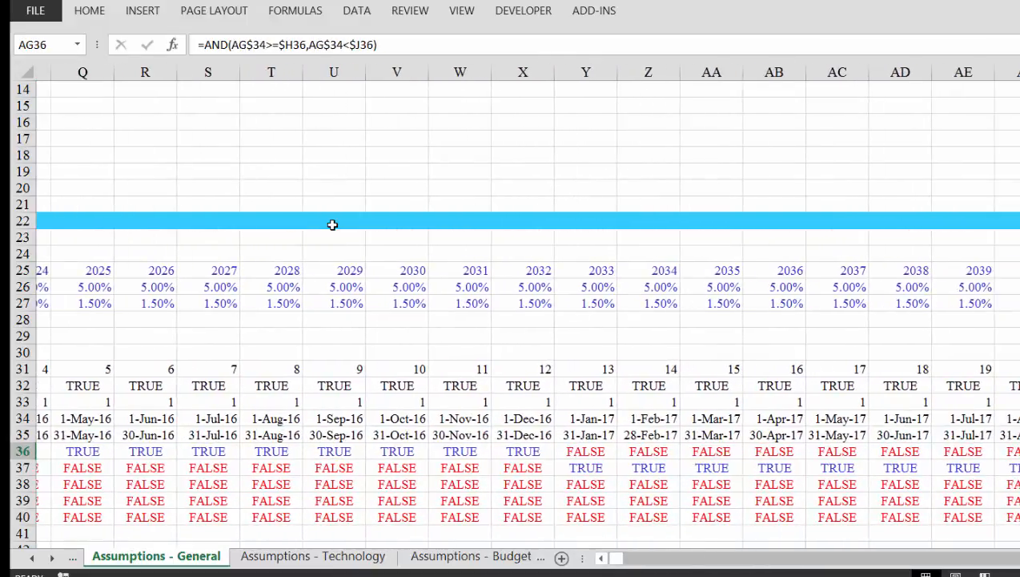
pyautogui.press('Right')
pyautogui.press('Left')
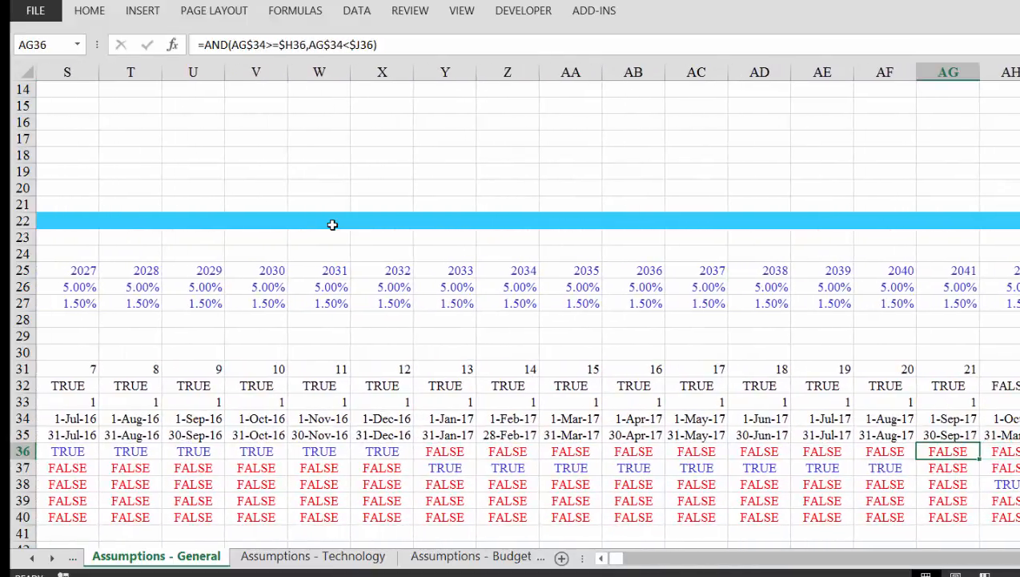
pyautogui.press('Right')
pyautogui.press('Right')
pyautogui.press('Right')
pyautogui.press('Right')
pyautogui.press('Right')
pyautogui.press('Right')
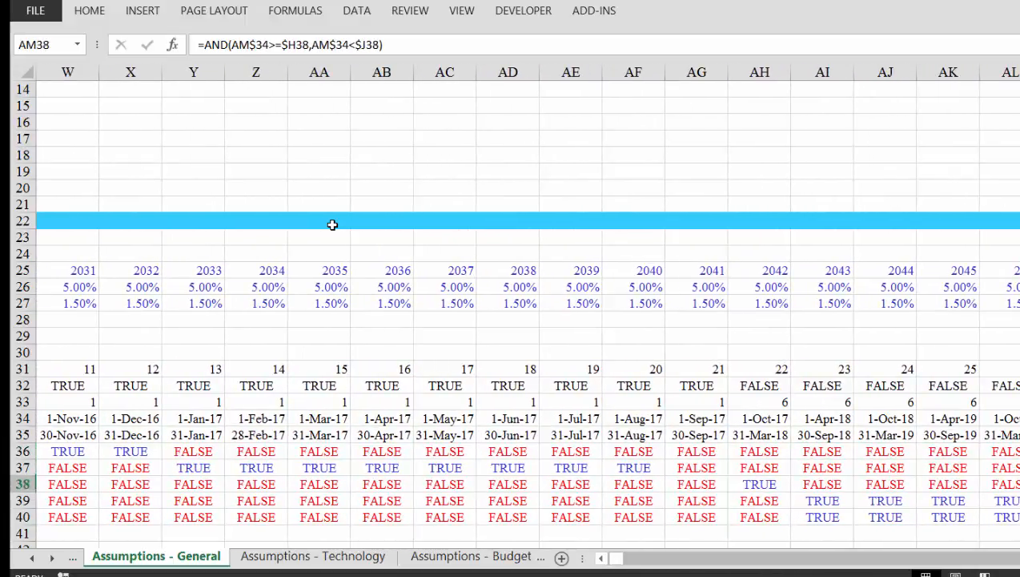
# Check the Operation and PPA switches in rows 39 and 40 across the semi-annual periods.
pyautogui.press('Down')
pyautogui.press('Left')
pyautogui.press('Left')
pyautogui.press('Left')
pyautogui.press('Left')
pyautogui.press('Left')
pyautogui.press('Left')
pyautogui.press('Right')
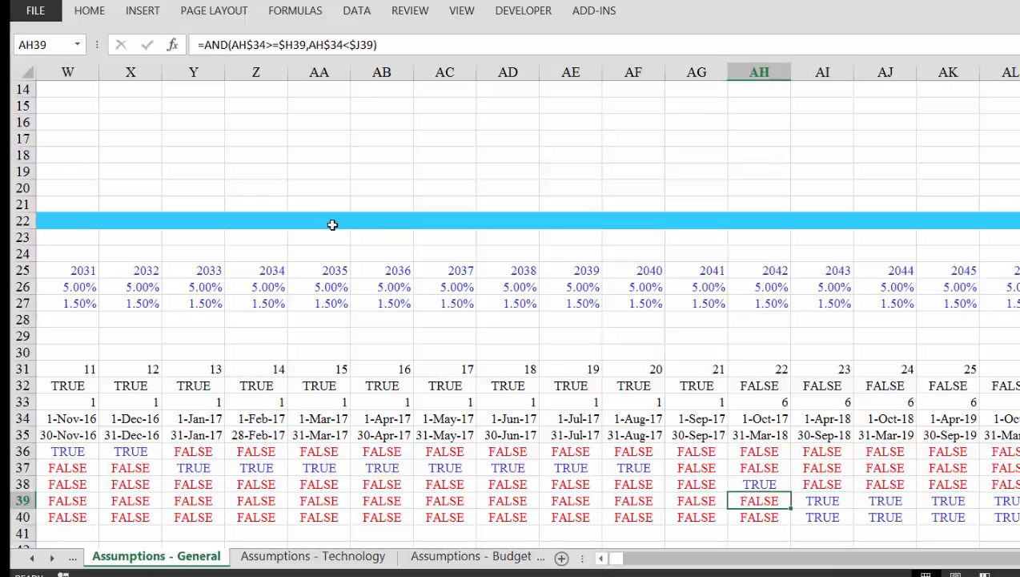
pyautogui.press('Right')
pyautogui.press('Right')
pyautogui.press('Right')
pyautogui.press('Right')
pyautogui.press('Right')
pyautogui.press('Right')
pyautogui.press('Right')
pyautogui.press('Right')
pyautogui.press('Right')
pyautogui.press('Right')
pyautogui.press('Right')
pyautogui.press('Right')
pyautogui.press('Right')
pyautogui.press('Right')
pyautogui.press('Right')
pyautogui.press('Right')
pyautogui.press('Right')
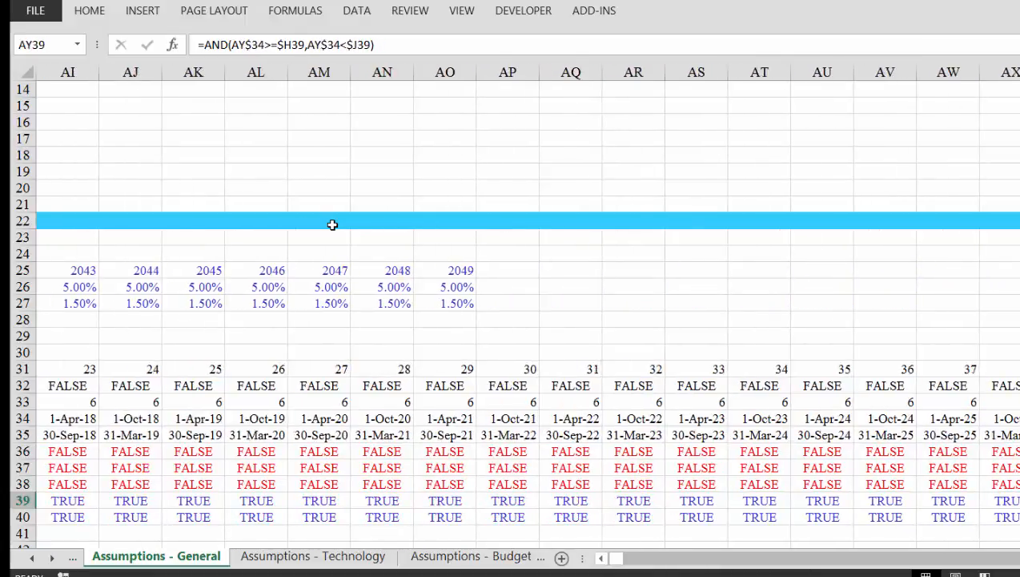
pyautogui.press('Right')
pyautogui.press('Right')
pyautogui.press('Right')
pyautogui.press('Right')
pyautogui.press('Right')
pyautogui.press('Right')
pyautogui.press('Right')
pyautogui.press('Right')
pyautogui.press('Right')
pyautogui.press('Right')
pyautogui.press('Right')
pyautogui.press('Right')
pyautogui.press('Right')
pyautogui.press('Right')
pyautogui.press('Right')
pyautogui.press('Right')
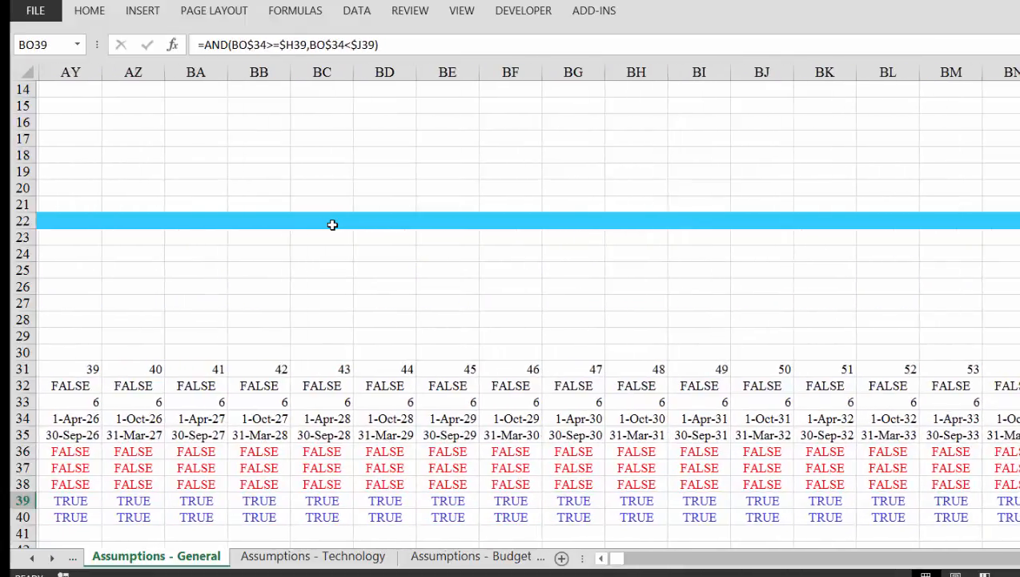
# Examine the Testing switch in row 38 around the change from monthly to semi-annual periods.
pyautogui.hotkey('ctrl', 'Left')
pyautogui.hotkey('ctrl', 'Left')
pyautogui.press('Up')
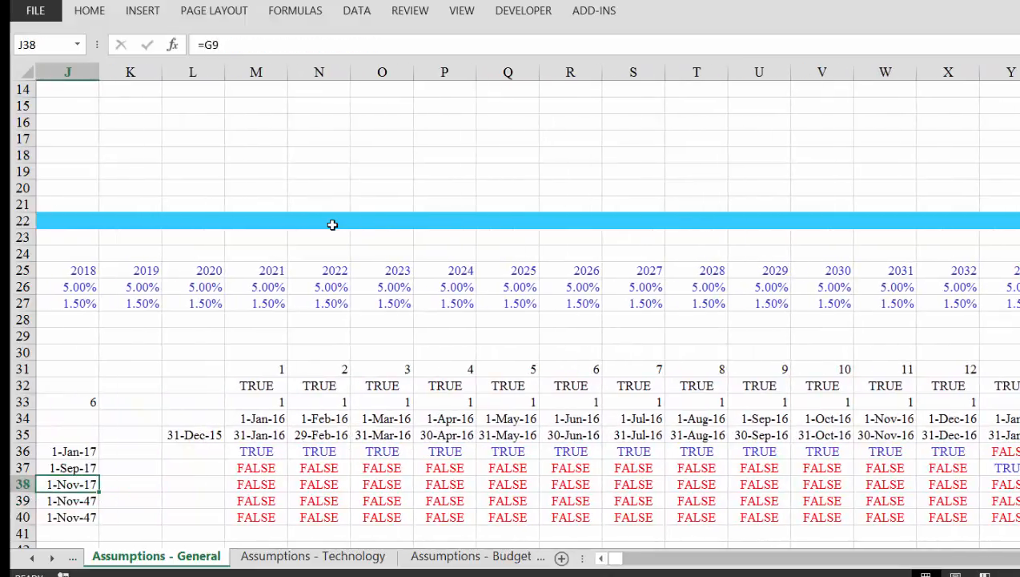
pyautogui.press('Right')
pyautogui.press('Right')
pyautogui.press('Right')
pyautogui.press('Right')
pyautogui.press('Right')
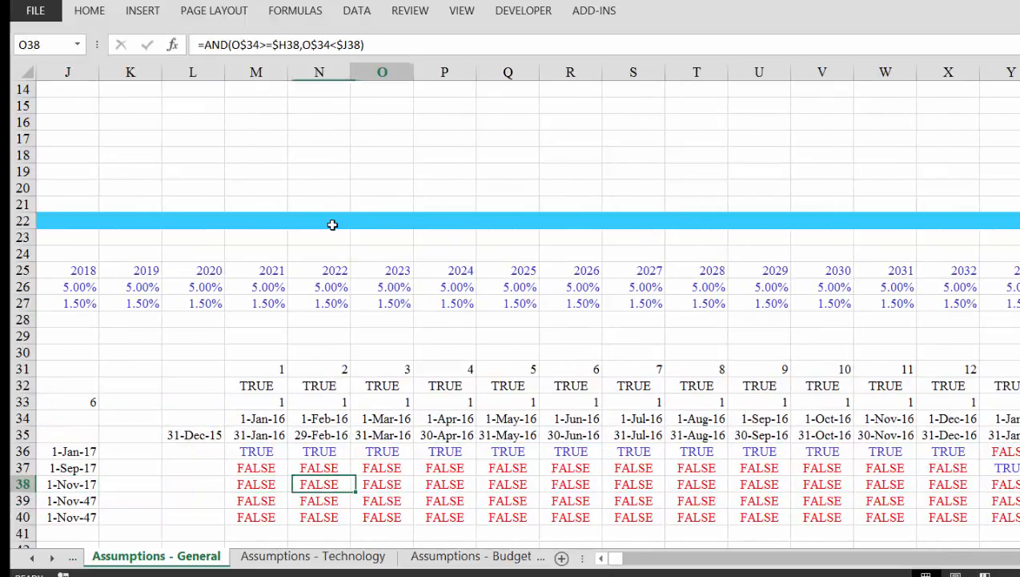
pyautogui.press('Right')
pyautogui.press('Right')
pyautogui.press('Right')
pyautogui.press('Right')
pyautogui.press('Right')
pyautogui.press('Right')
pyautogui.press('Right')
pyautogui.press('Right')
pyautogui.press('Right')
pyautogui.press('Right')
pyautogui.press('Right')
pyautogui.press('Right')
pyautogui.press('Right')
pyautogui.press('Right')
pyautogui.press('Right')
pyautogui.press('Right')
pyautogui.press('Right')
pyautogui.press('Right')
pyautogui.press('Right')
pyautogui.press('Right')
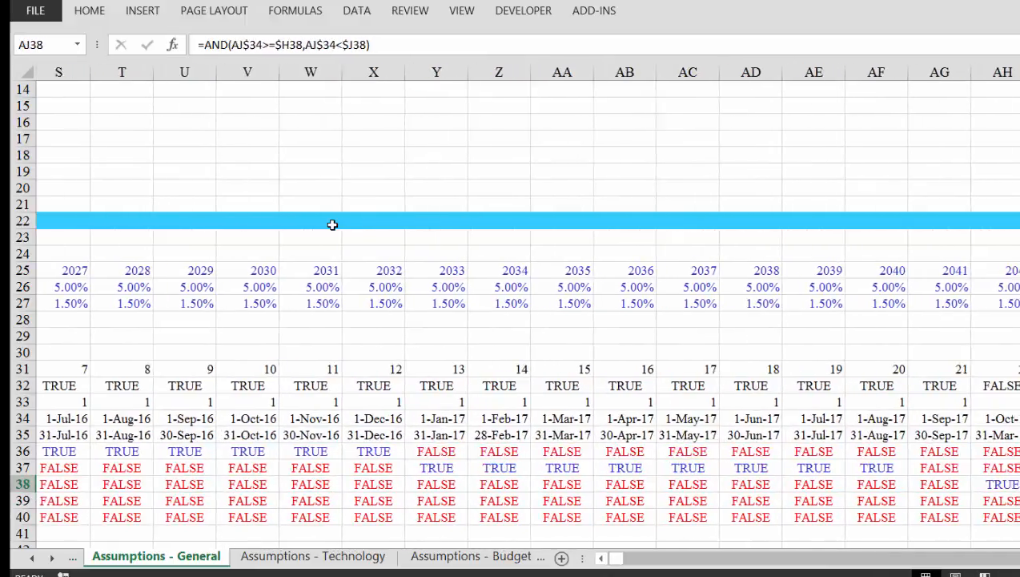
pyautogui.press('Right')
pyautogui.press('Left')
pyautogui.press('Left')
pyautogui.press('Left')
pyautogui.press('Left')
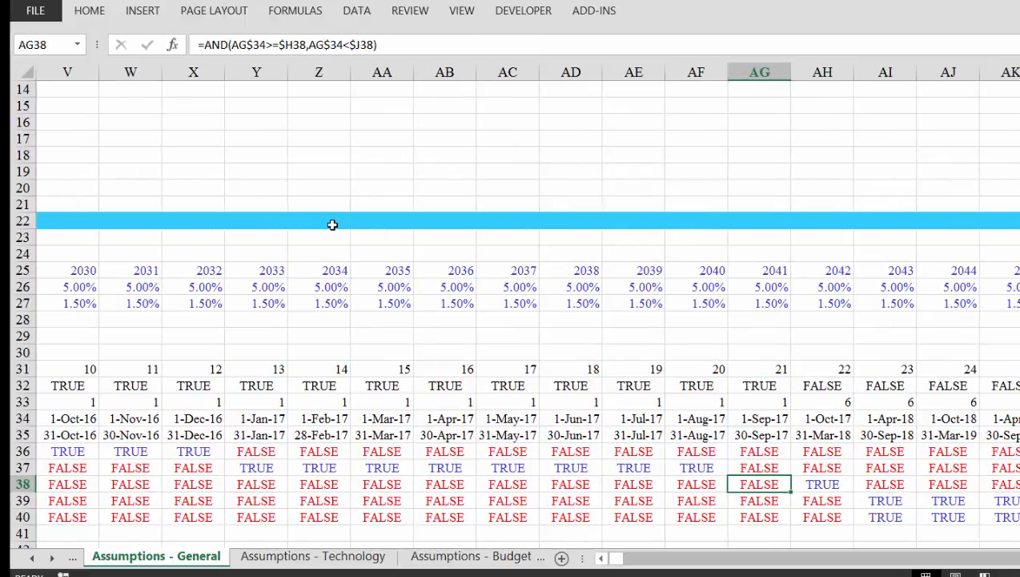
# Review the Testing start and end dates in row 38 alongside the first-period switch formula.
pyautogui.press('Left')
pyautogui.press('Left')
pyautogui.press('Left')
pyautogui.press('Left')
pyautogui.press('Left')
pyautogui.press('Left')
pyautogui.press('Left')
pyautogui.press('Left')
pyautogui.press('Left')
pyautogui.press('Left')
pyautogui.press('Left')
pyautogui.press('Left')
pyautogui.press('Left')
pyautogui.press('Left')
pyautogui.press('Left')
pyautogui.press('Left')
pyautogui.press('Left')
pyautogui.press('Left')
pyautogui.press('Left')
pyautogui.press('Left')
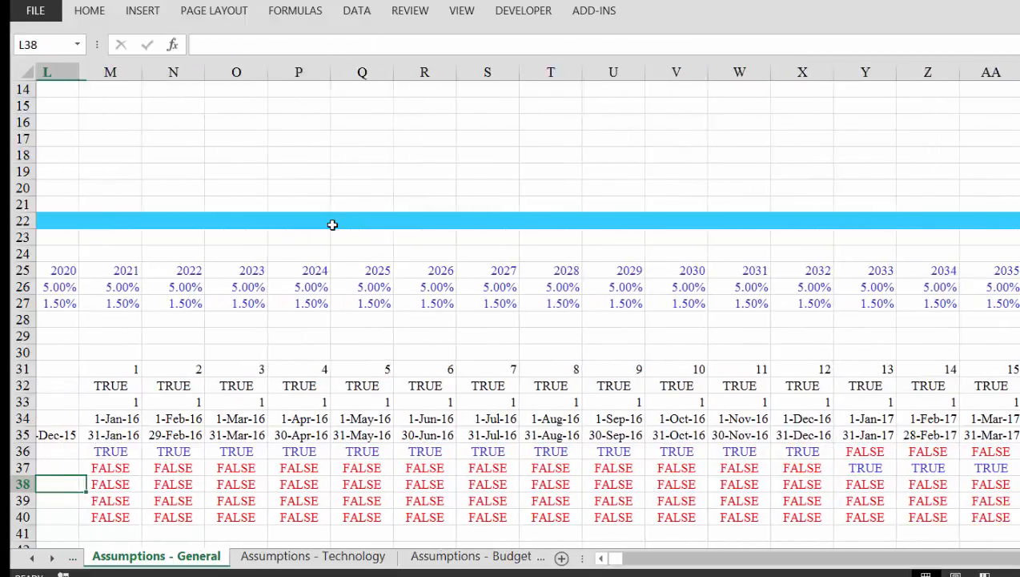
pyautogui.press('Right')
pyautogui.press('Right')
pyautogui.press('Right')
pyautogui.press('Right')
pyautogui.press('Right')
pyautogui.press('Right')
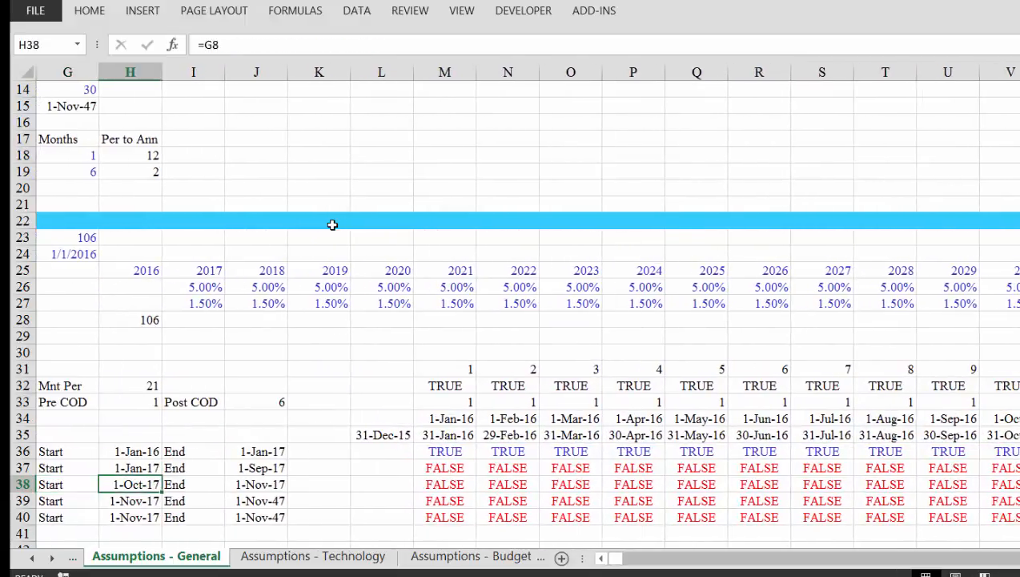
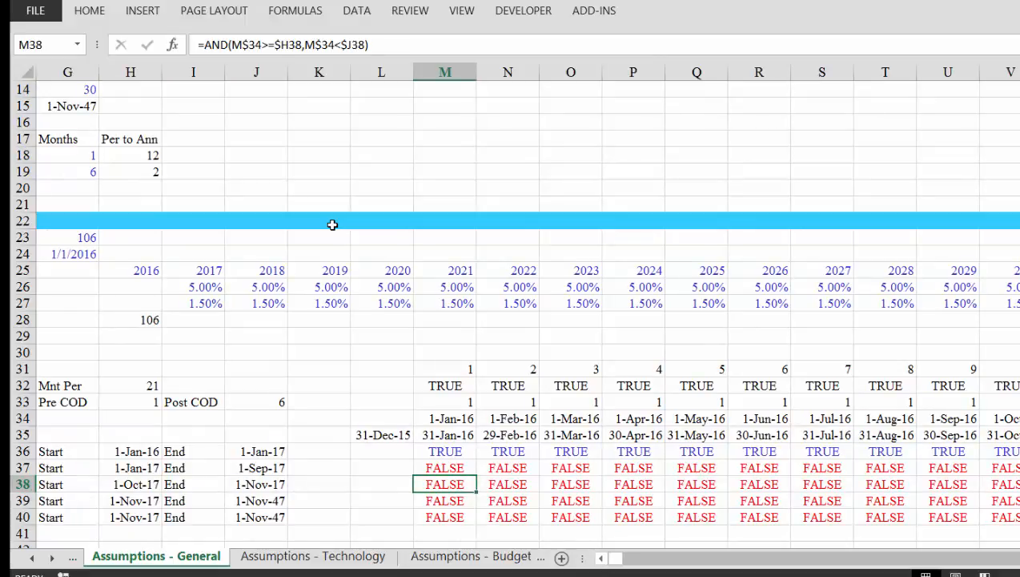
pyautogui.press('Left')
pyautogui.press('Left')
pyautogui.press('Left')
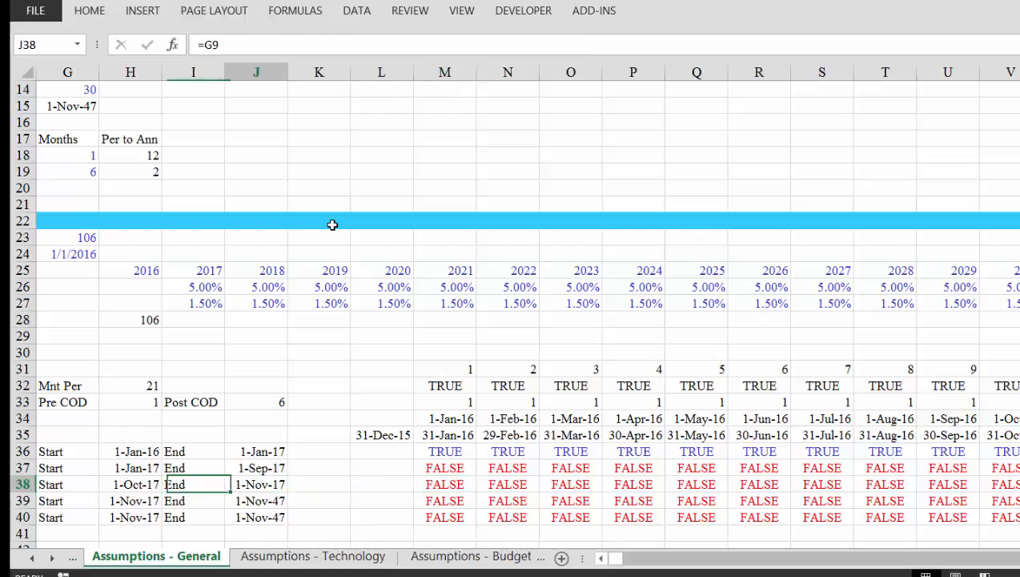
# Trace the Testing switch in row 38 across the monthly periods to the first semi-annual period in column AH.
pyautogui.press('Right')
pyautogui.press('Right')
pyautogui.press('Right')
pyautogui.press('Right')
pyautogui.press('Right')
pyautogui.press('Right')
pyautogui.press('Right')
pyautogui.press('Right')
pyautogui.press('Right')
pyautogui.press('Right')
pyautogui.press('Right')
pyautogui.press('Right')
pyautogui.press('Right')
pyautogui.press('Right')
pyautogui.press('Right')
pyautogui.press('Right')
pyautogui.press('Right')
pyautogui.press('Right')
pyautogui.press('Right')
pyautogui.press('Right')
pyautogui.press('Right')
pyautogui.press('Right')
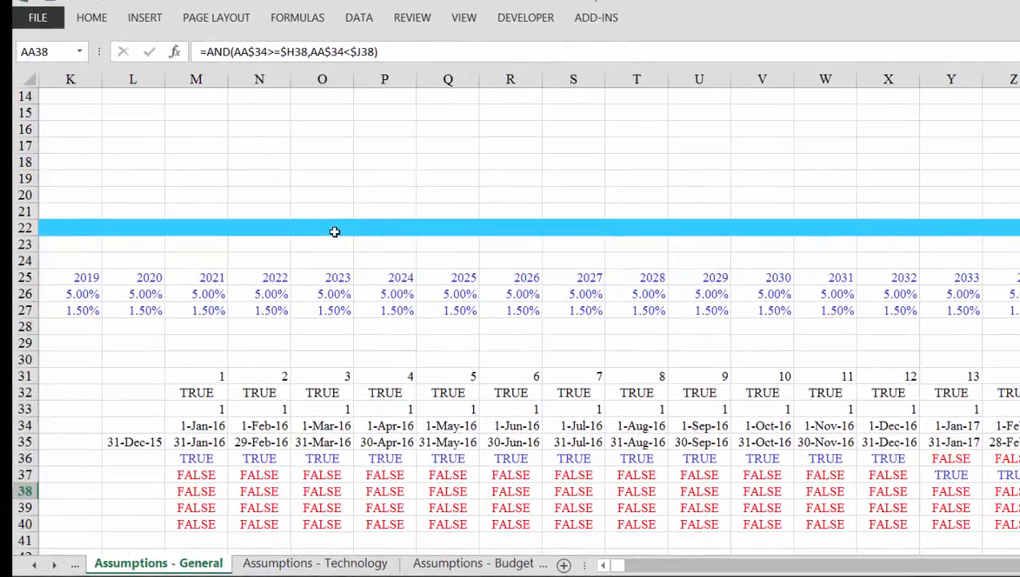
pyautogui.press('Right')
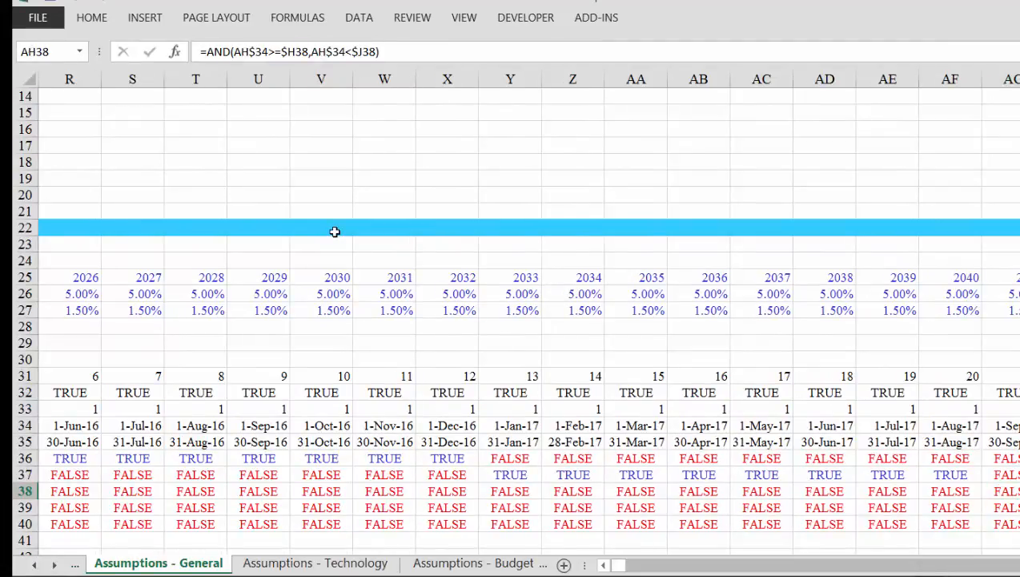
# Compare the Construction switch in AF37 and AG37 with the period start dates in row 34.
pyautogui.press('Left')
pyautogui.press('Up')
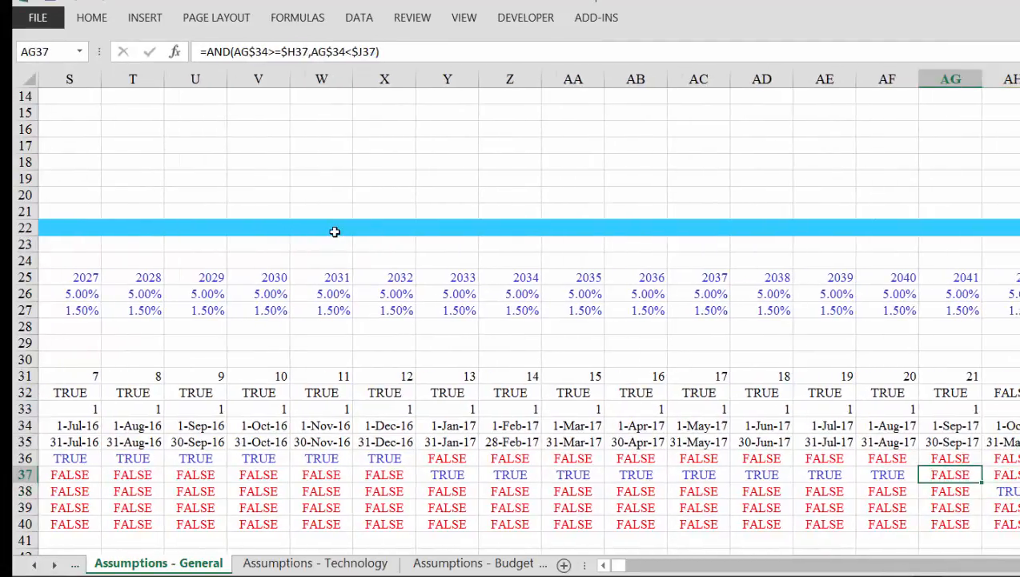
pyautogui.press('Left')
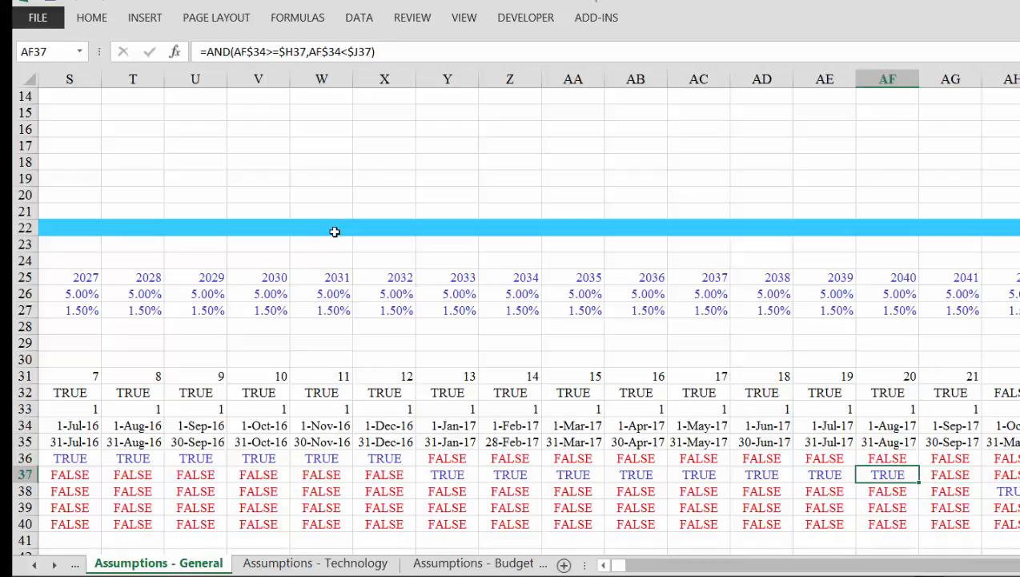
pyautogui.press('Right')
pyautogui.press('Left')
pyautogui.press('Left')
pyautogui.press('Right')
pyautogui.press('Right')
pyautogui.press('Left')
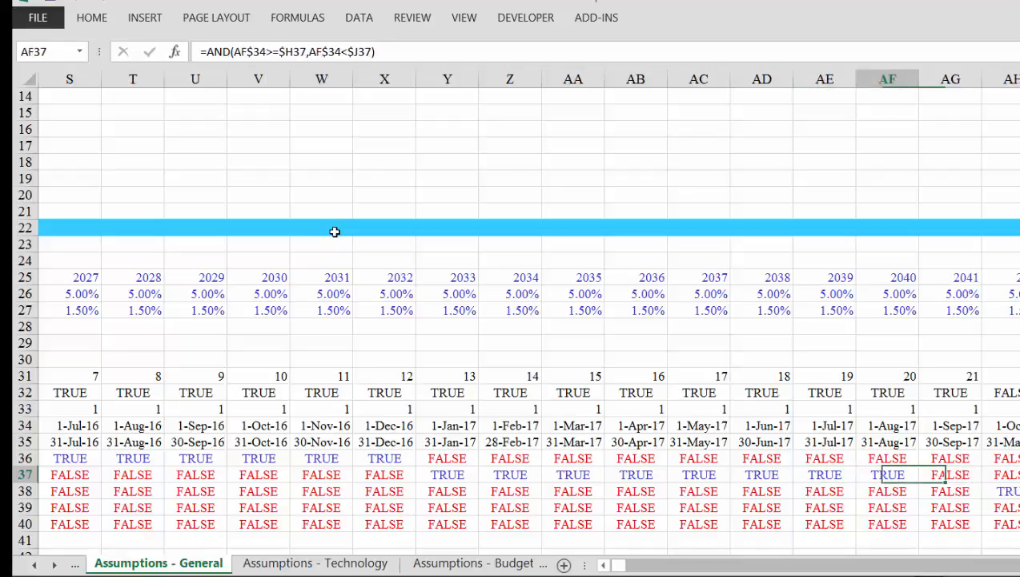
# Check the Construction start and end date references in H37 and J37 of the Timing section.
pyautogui.press('Left')
pyautogui.press('Left')
pyautogui.press('Left')
pyautogui.press('Left')
pyautogui.press('Left')
pyautogui.press('Left')
pyautogui.press('Left')
pyautogui.press('Left')
pyautogui.press('Left')
pyautogui.press('Left')
pyautogui.press('Left')
pyautogui.press('Left')
pyautogui.press('Left')
pyautogui.press('Left')
pyautogui.press('Left')
pyautogui.press('Left')
pyautogui.press('Left')
pyautogui.press('Left')
pyautogui.press('Left')
pyautogui.press('Left')
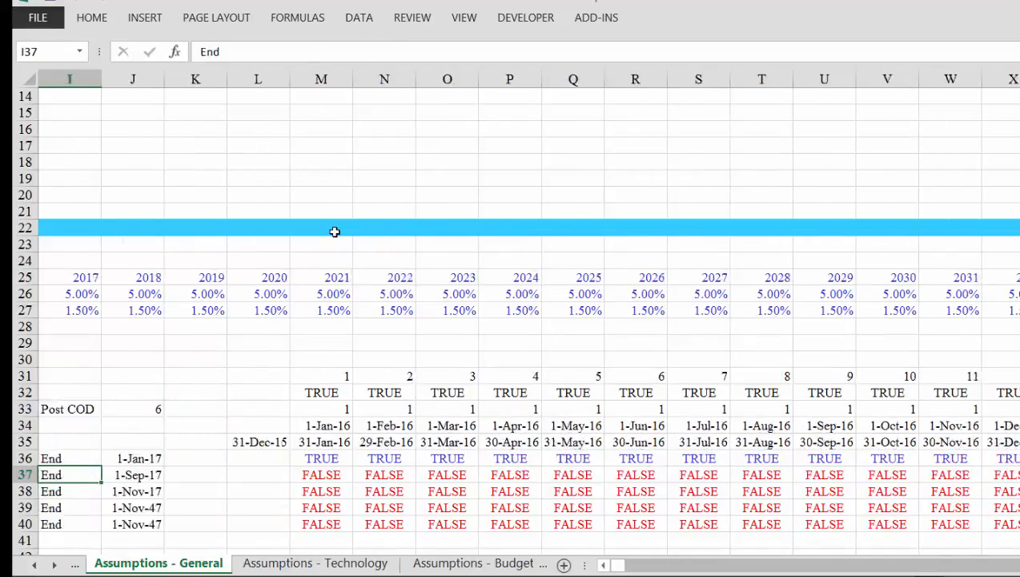
pyautogui.press('Left')
pyautogui.press('Left')
pyautogui.press('Left')
pyautogui.press('Left')
pyautogui.press('Left')
pyautogui.press('Left')
pyautogui.press('Left')
pyautogui.press('Left')
pyautogui.press('Right')
pyautogui.press('Right')
pyautogui.press('Right')
pyautogui.press('Right')
pyautogui.press('Right')
pyautogui.press('Right')
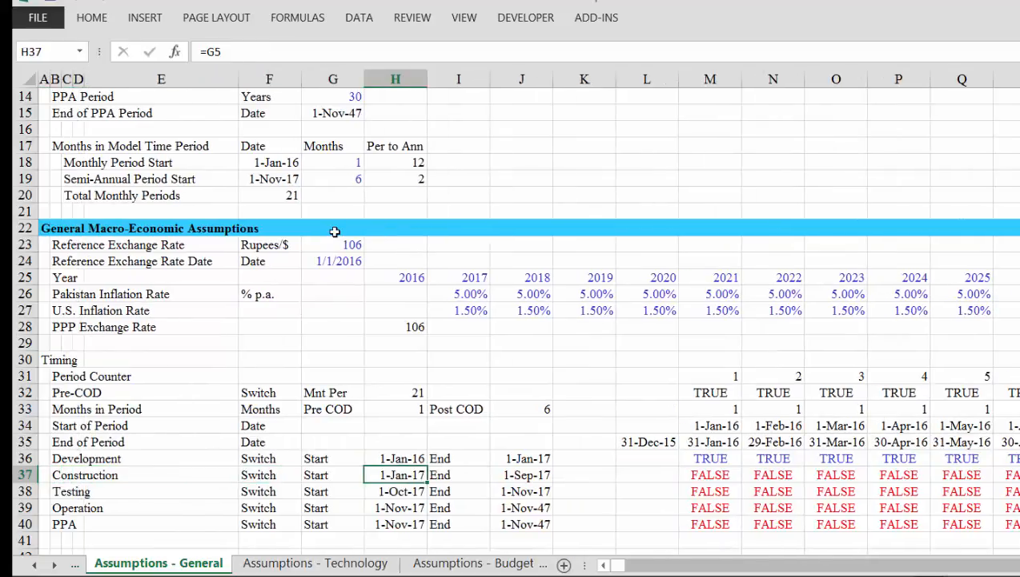
pyautogui.press('Right')
pyautogui.press('Right')
# Compare the Development, Construction and Testing end dates in column J of the Timing section.
pyautogui.press('Up')
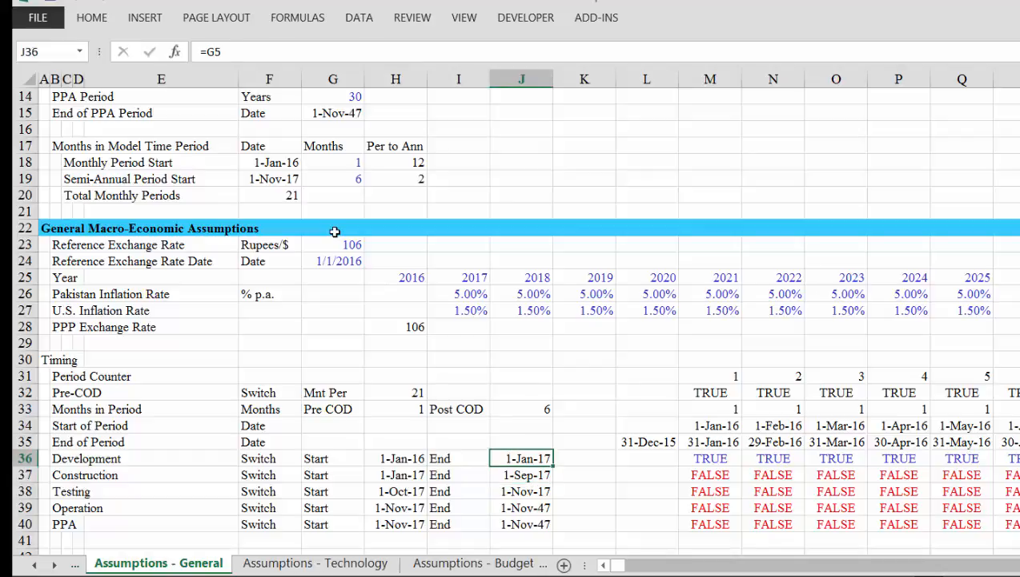
pyautogui.press('Up')
pyautogui.press('Up')
pyautogui.press('Up')
pyautogui.press('Down')
pyautogui.press('Down')
pyautogui.press('Down')
pyautogui.press('Down')
pyautogui.press('Down')
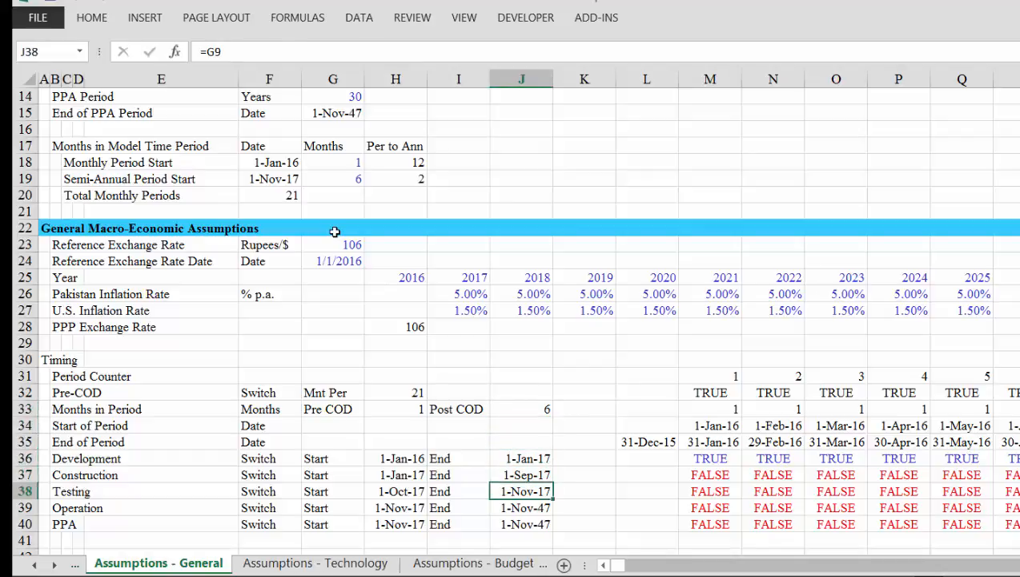
pyautogui.press('Left')
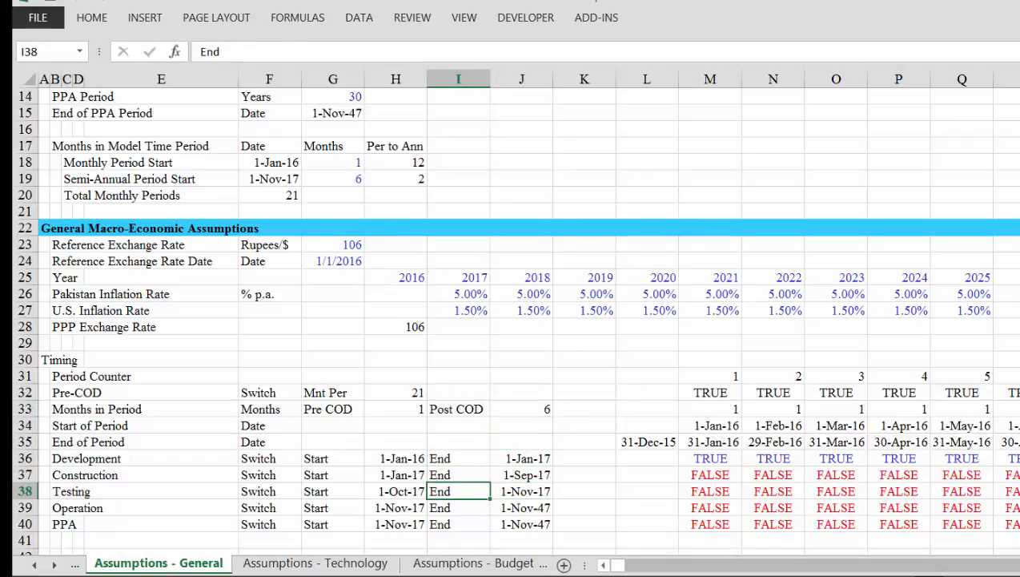
# Examine the End of Construction date in G6 and the Start of Testing formula in G8 of the Timing Assumptions.
pyautogui.click(961, 576)
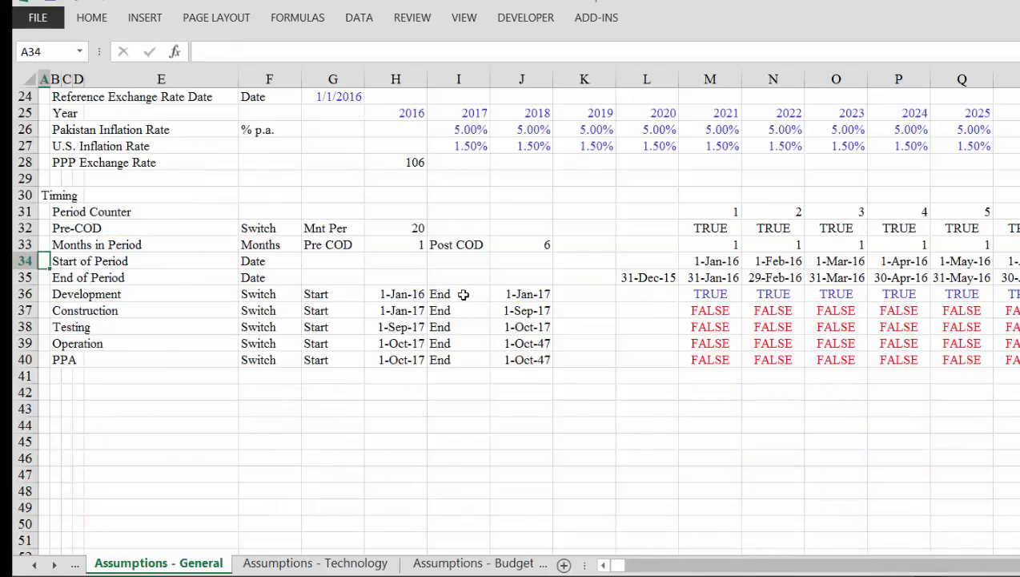
pyautogui.click(463, 294)
pyautogui.press('Up')
pyautogui.press('Up')
pyautogui.press('Up')
pyautogui.press('Up')
pyautogui.press('Up')
pyautogui.press('Up')
pyautogui.press('Up')
pyautogui.press('Up')
pyautogui.press('Up')
pyautogui.press('Up')
pyautogui.press('Up')
pyautogui.press('Up')
pyautogui.press('Up')
pyautogui.press('Up')
pyautogui.press('Up')
pyautogui.press('Up')
pyautogui.press('Up')
pyautogui.press('Up')
pyautogui.press('Up')
pyautogui.press('Up')
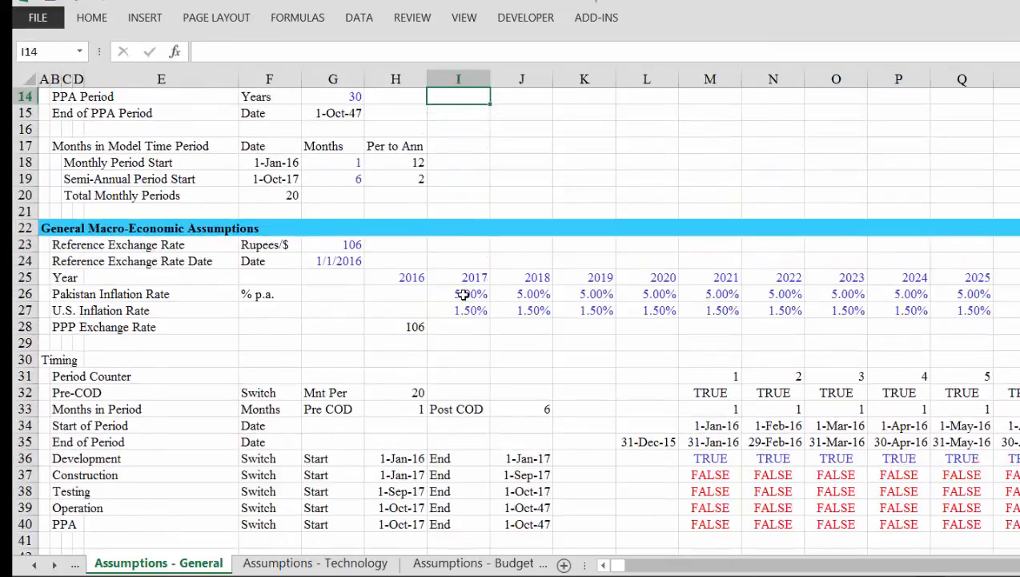
pyautogui.press('Up')
pyautogui.press('Up')
pyautogui.press('Up')
pyautogui.press('Up')
pyautogui.press('Up')
pyautogui.press('Up')
pyautogui.press('Up')
pyautogui.press('Up')
pyautogui.press('Up')
pyautogui.press('Up')
pyautogui.press('Up')
pyautogui.press('Up')
pyautogui.press('Up')
pyautogui.press('Down')
pyautogui.press('Down')
pyautogui.press('Down')
pyautogui.press('Down')
pyautogui.press('Down')
pyautogui.press('Down')
pyautogui.press('Down')
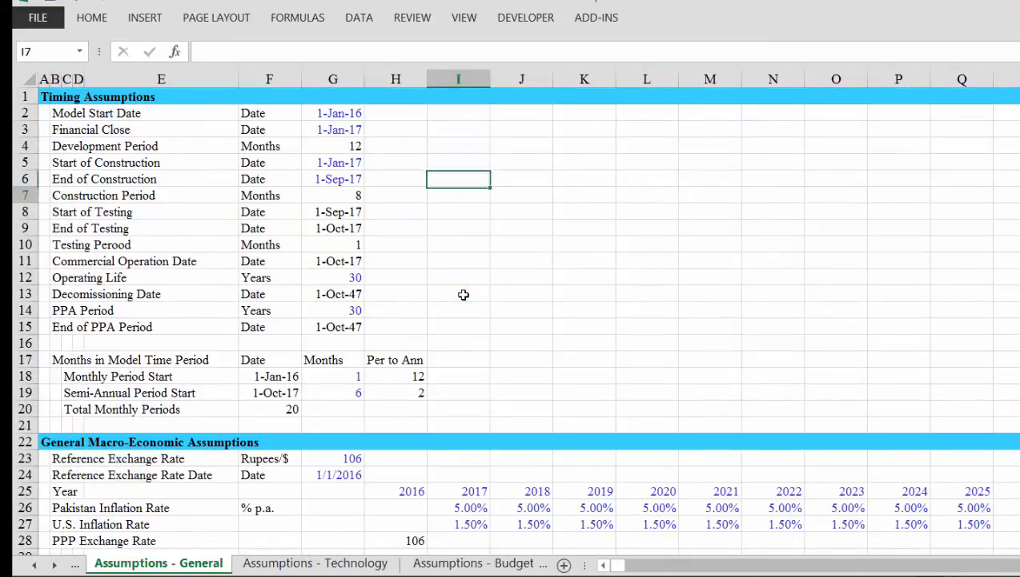
pyautogui.press('Left')
pyautogui.press('Left')
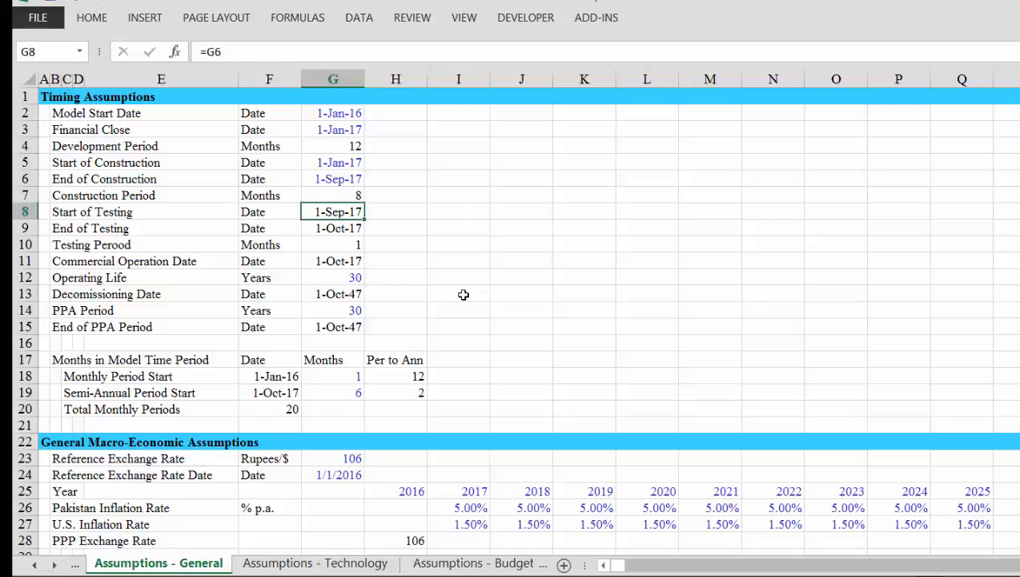
pyautogui.press('Up')
pyautogui.press('Up')
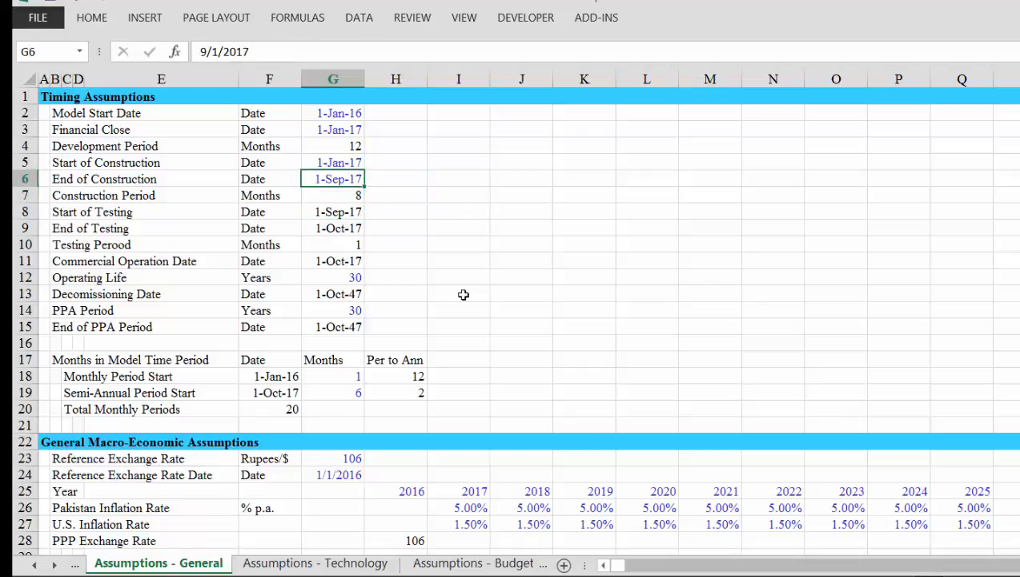
pyautogui.press('Down')
pyautogui.press('Down')
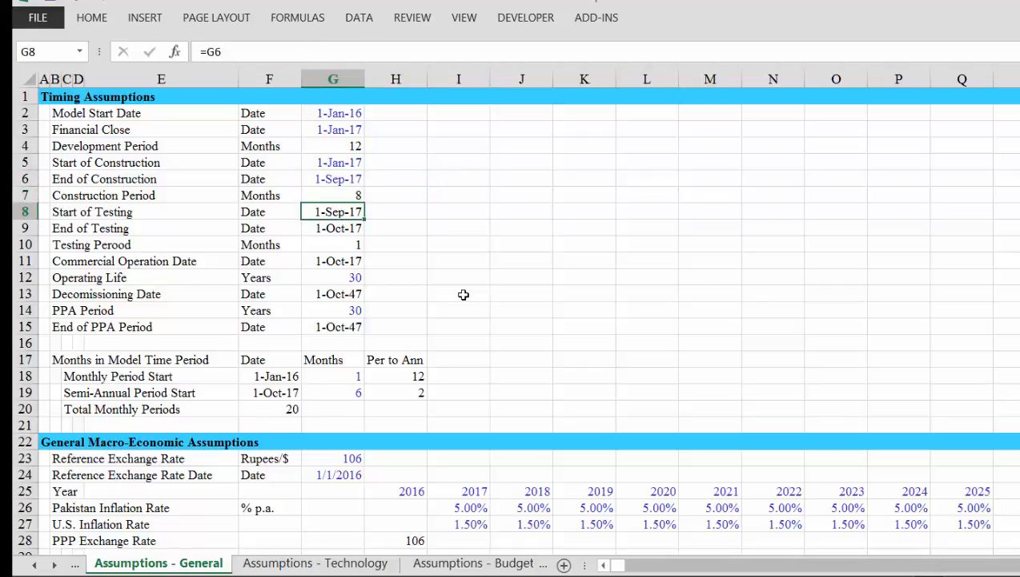
# Look over the Timing section in rows 30 to 40, below the macro-economic assumptions.
pyautogui.press('Down')
pyautogui.press('Down')
pyautogui.press('Down')
pyautogui.press('Down')
pyautogui.press('Down')
pyautogui.press('Down')
pyautogui.press('Down')
pyautogui.press('Down')
pyautogui.press('Down')
pyautogui.press('Down')
pyautogui.press('Down')
pyautogui.press('Down')
pyautogui.press('Down')
pyautogui.press('Down')
pyautogui.press('Down')
pyautogui.press('Down')
pyautogui.press('Down')
pyautogui.press('Down')
pyautogui.press('Down')
pyautogui.press('Down')
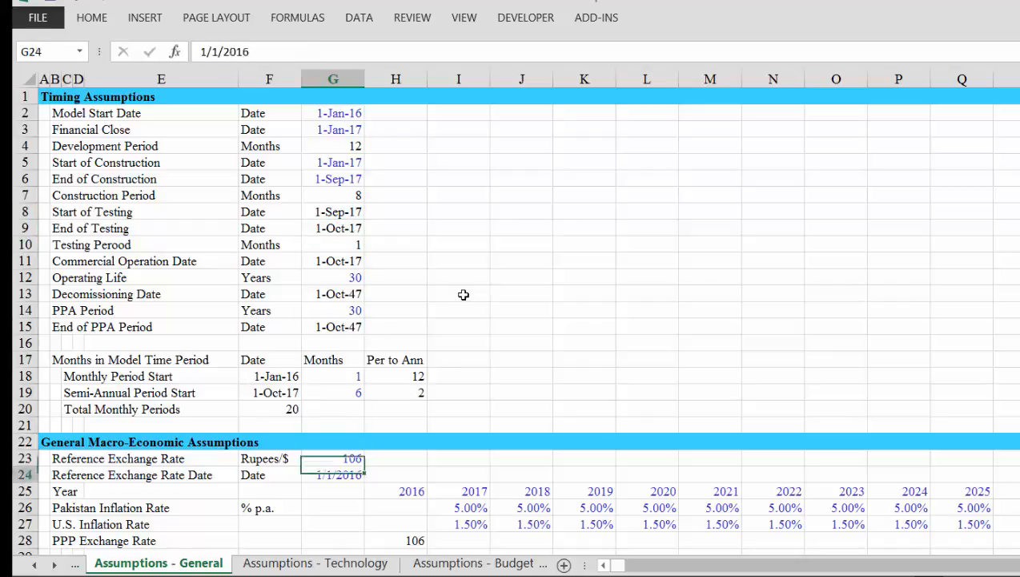
pyautogui.press('Down')
pyautogui.press('Down')
pyautogui.press('Down')
pyautogui.press('Down')
pyautogui.press('Down')
pyautogui.press('Down')
pyautogui.press('Down')
pyautogui.press('Down')
pyautogui.press('Down')
pyautogui.press('Down')
pyautogui.press('Down')
pyautogui.press('Down')
pyautogui.press('Down')
pyautogui.press('Down')
pyautogui.press('Down')
pyautogui.press('Down')
pyautogui.press('Left')
pyautogui.press('Left')
pyautogui.press('Left')
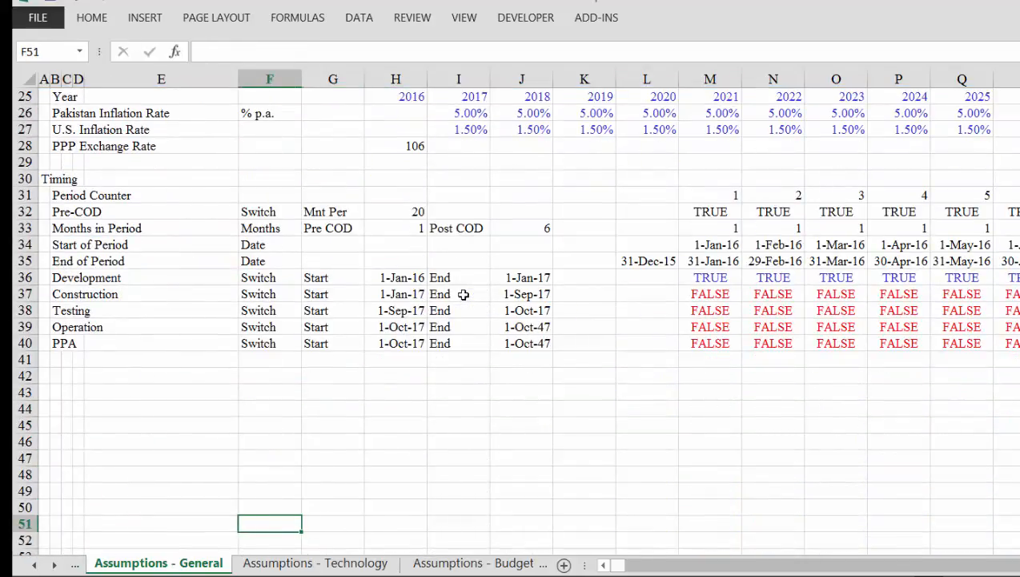
pyautogui.press('Left')
pyautogui.press('Left')
pyautogui.press('Left')
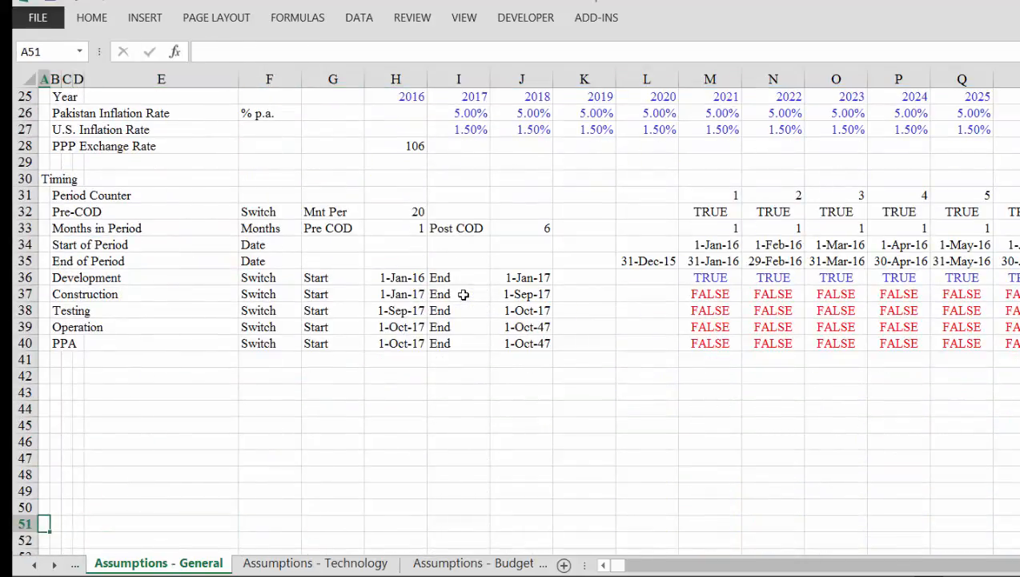
# Add a new worksheet after the Assumptions - Financing sheet.
pyautogui.hotkey('ctrl', 'pagedown')
pyautogui.hotkey('ctrl', 'pagedown')
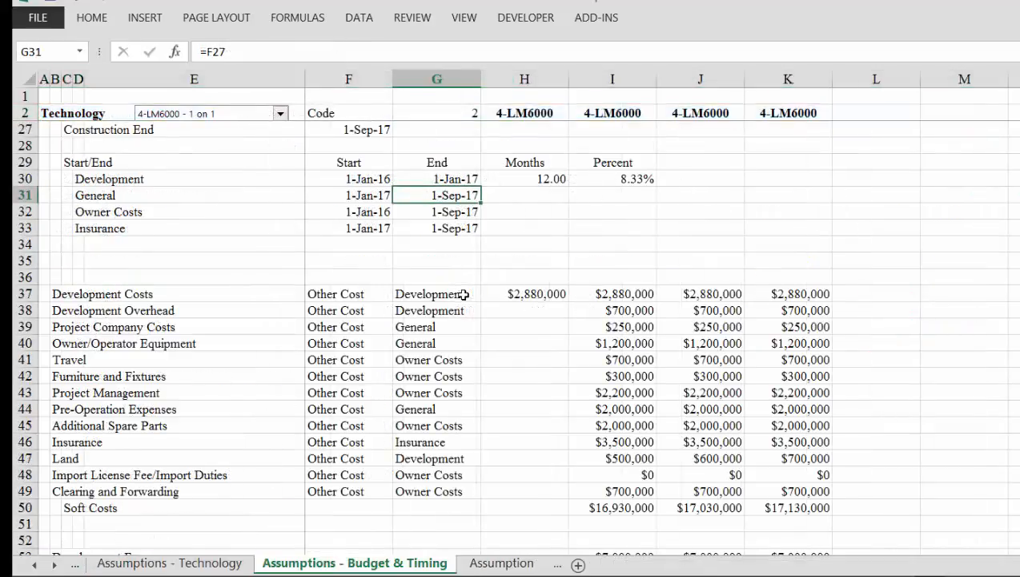
pyautogui.hotkey('ctrl', 'pagedown')
pyautogui.hotkey('ctrl', 'pagedown')
pyautogui.hotkey('ctrl', 'pagedown')
pyautogui.hotkey('ctrl', 'pagedown')
pyautogui.hotkey('ctrl', 'pagedown')
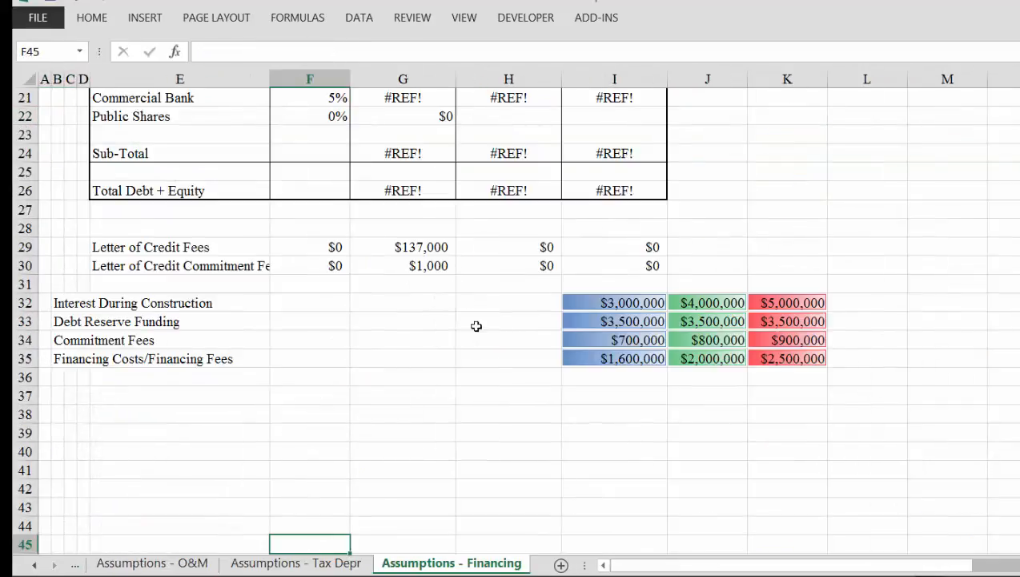
pyautogui.click(561, 565)
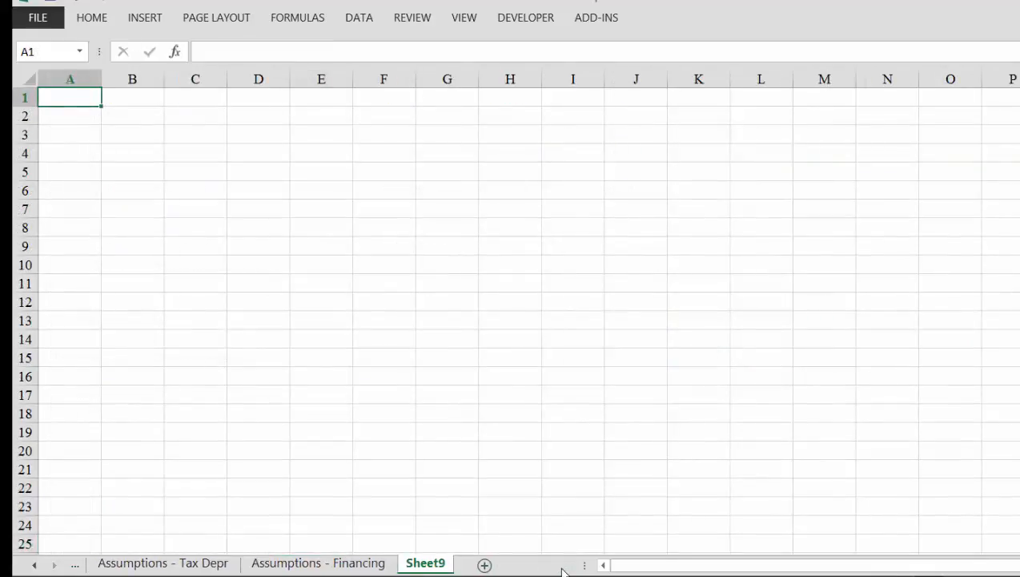
# Cut the entire Timing section, rows 30 to 40, from the Assumptions - General sheet.
pyautogui.hotkey('ctrl', 'pageup')
pyautogui.hotkey('ctrl', 'pageup')
pyautogui.hotkey('ctrl', 'pageup')
pyautogui.hotkey('ctrl', 'pageup')
pyautogui.hotkey('ctrl', 'pageup')
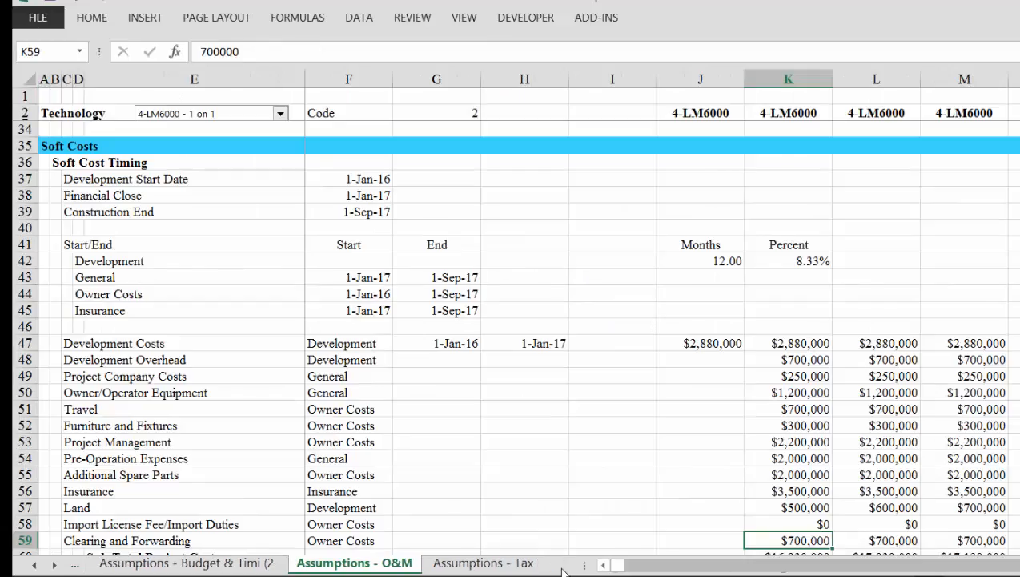
pyautogui.hotkey('ctrl', 'pageup')
pyautogui.hotkey('ctrl', 'pageup')
pyautogui.hotkey('ctrl', 'pageup')
pyautogui.hotkey('ctrl', 'pageup')
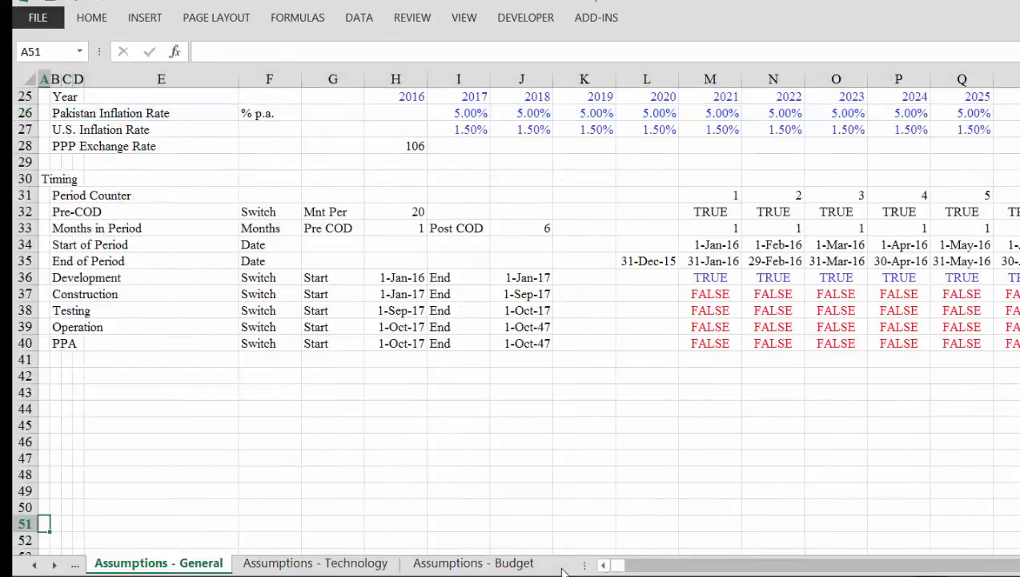
pyautogui.hotkey('ctrl', 'pagedown')
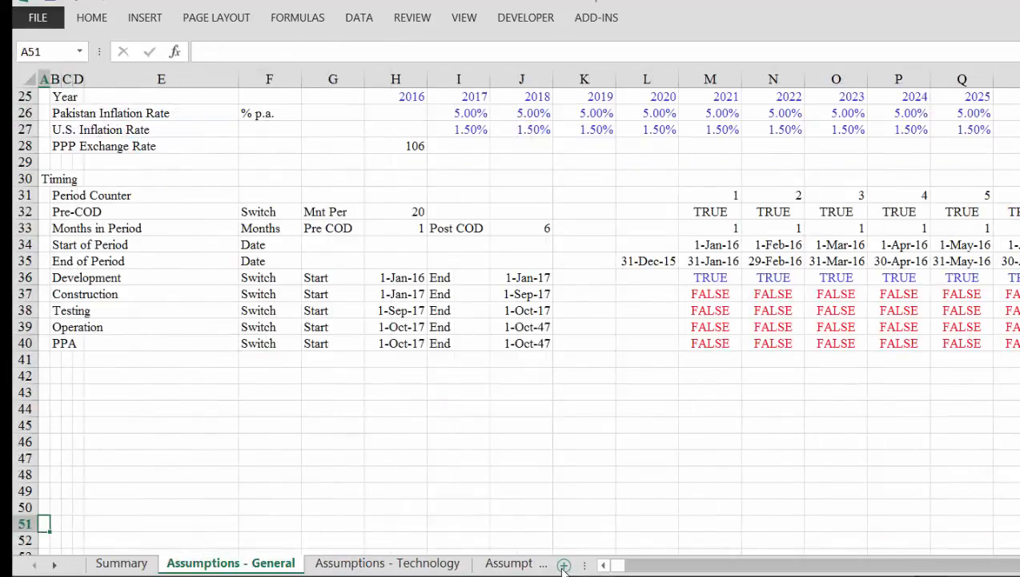
pyautogui.press('Up')
pyautogui.press('Up')
pyautogui.press('Up')
pyautogui.press('Up')
pyautogui.press('Up')
pyautogui.press('Up')
pyautogui.press('Up')
pyautogui.press('Up')
pyautogui.press('Up')
pyautogui.press('Up')
pyautogui.press('Up')
pyautogui.press('Up')
pyautogui.press('Up')
pyautogui.press('Up')
pyautogui.press('Up')
pyautogui.press('Up')
pyautogui.press('Up')
pyautogui.press('Up')
pyautogui.press('Up')
pyautogui.press('Up')
pyautogui.press('Up')
pyautogui.press('Up')
pyautogui.press('Down')
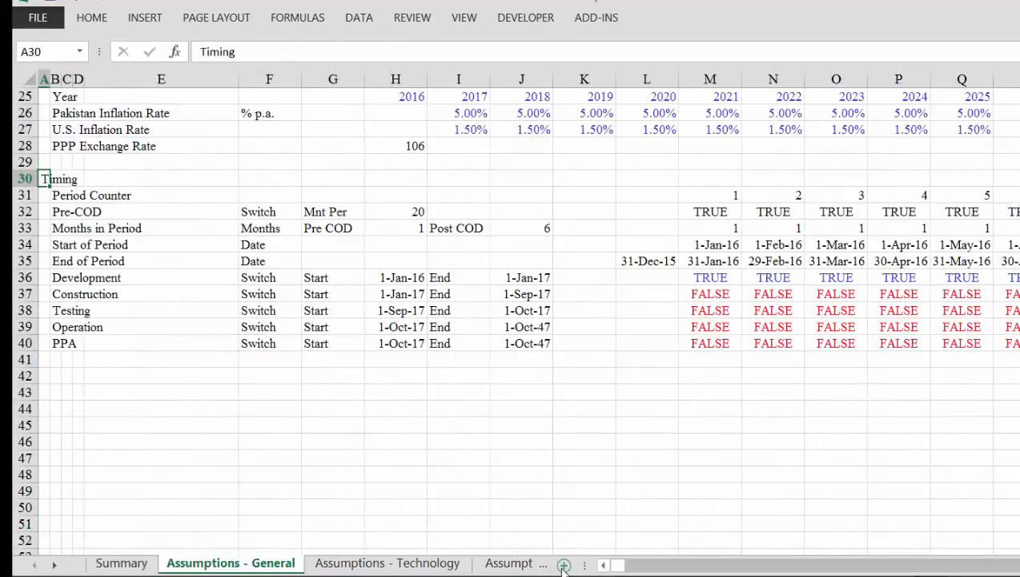
pyautogui.hotkey('shift', 'space')
pyautogui.hotkey('shift', 'Down')
pyautogui.hotkey('shift', 'Down')
pyautogui.hotkey('shift', 'Down')
pyautogui.hotkey('shift', 'Down')
pyautogui.hotkey('shift', 'Down')
pyautogui.hotkey('shift', 'Down')
pyautogui.hotkey('shift', 'Down')
pyautogui.hotkey('shift', 'Down')
pyautogui.hotkey('shift', 'Down')
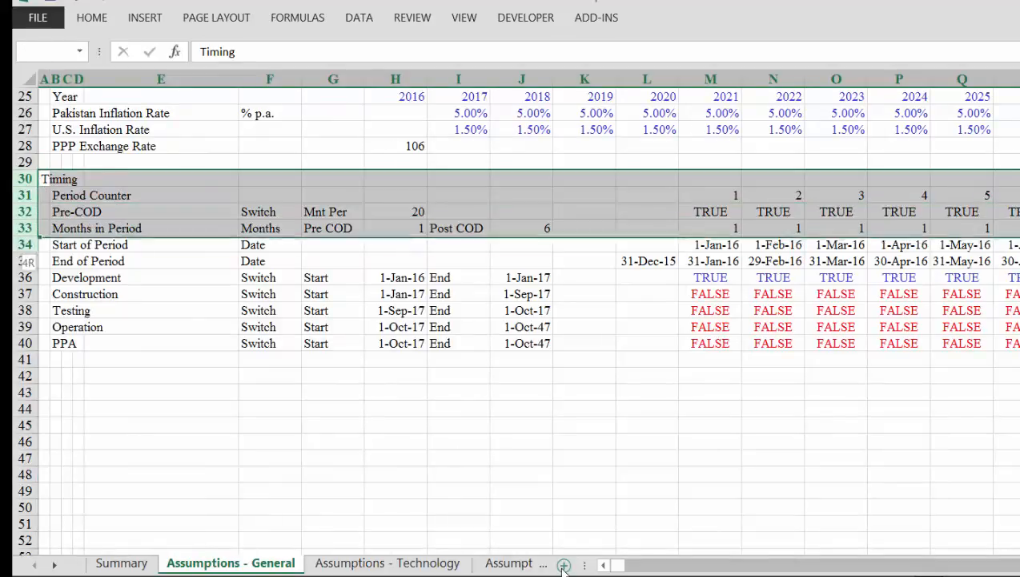
pyautogui.hotkey('shift', 'Down')
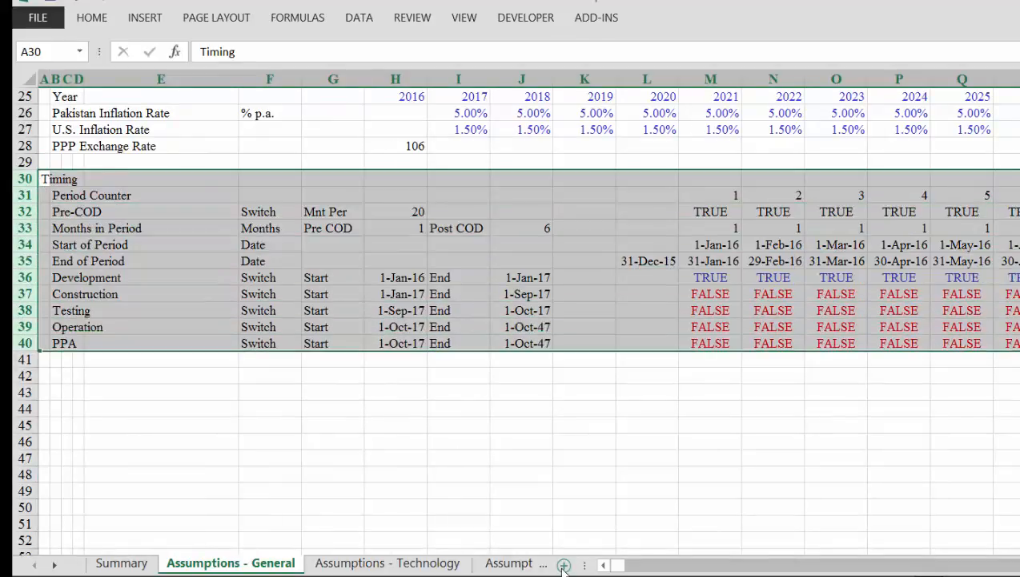
pyautogui.hotkey('ctrl', 'c')
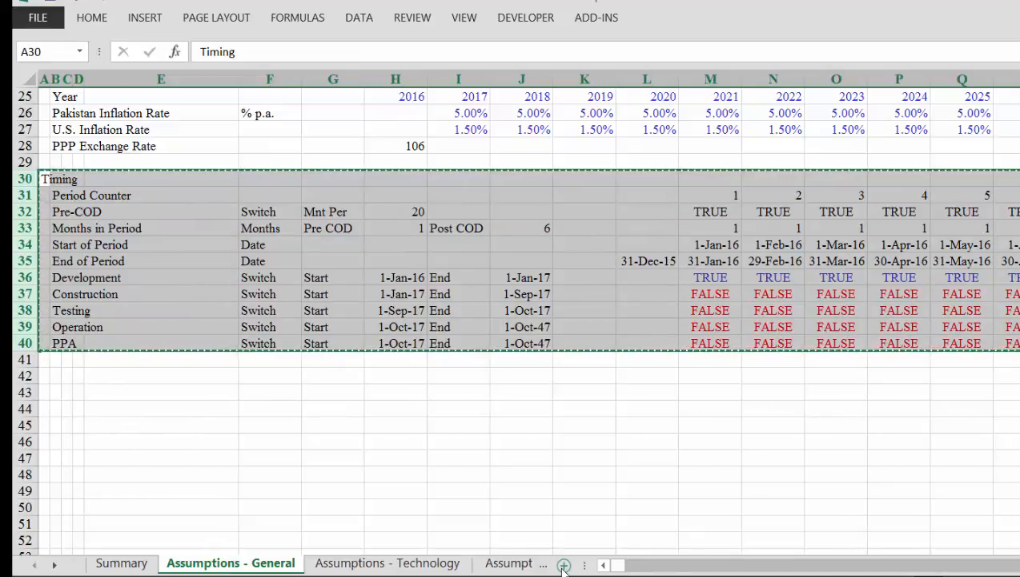
# Paste the cut Timing rows into Sheet9 starting at A1.
pyautogui.click(564, 568)
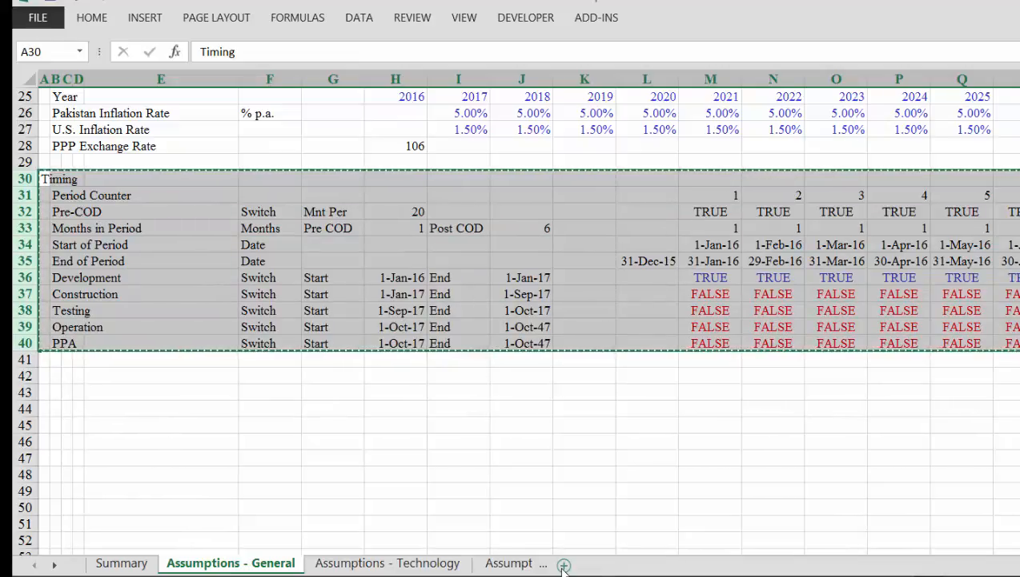
pyautogui.hotkey('ctrl', 'pagedown')
pyautogui.hotkey('ctrl', 'pagedown')
pyautogui.hotkey('ctrl', 'pagedown')
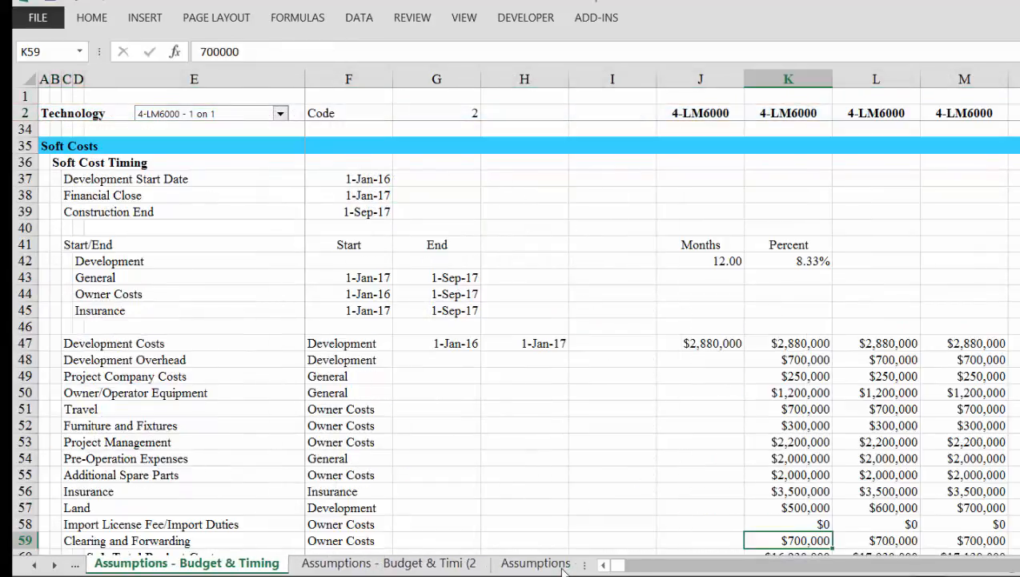
pyautogui.hotkey('ctrl', 'pagedown')
pyautogui.hotkey('ctrl', 'pagedown')
pyautogui.hotkey('ctrl', 'pagedown')
pyautogui.hotkey('ctrl', 'pagedown')
pyautogui.hotkey('ctrl', 'pagedown')
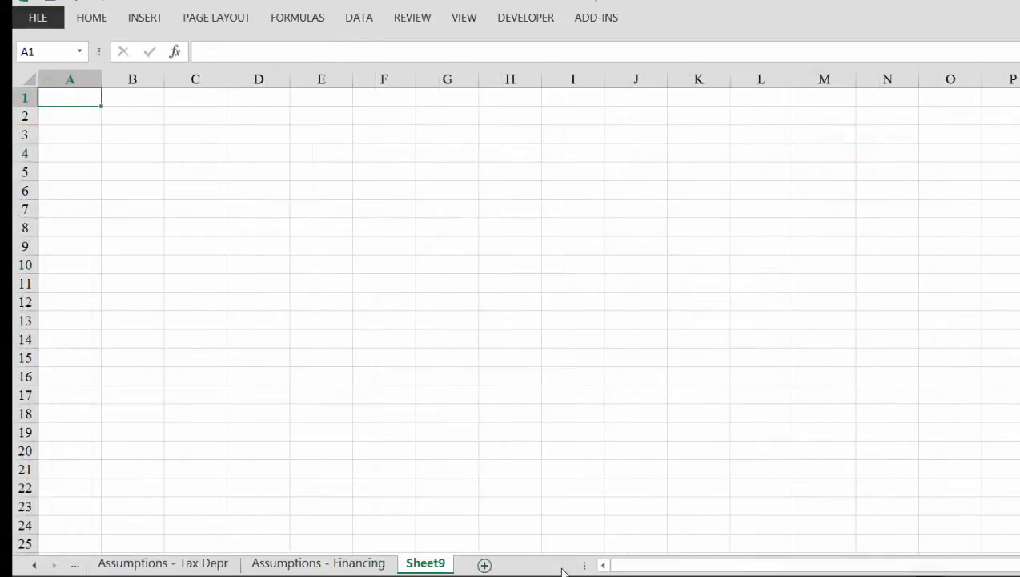
pyautogui.hotkey('ctrl', 'v')
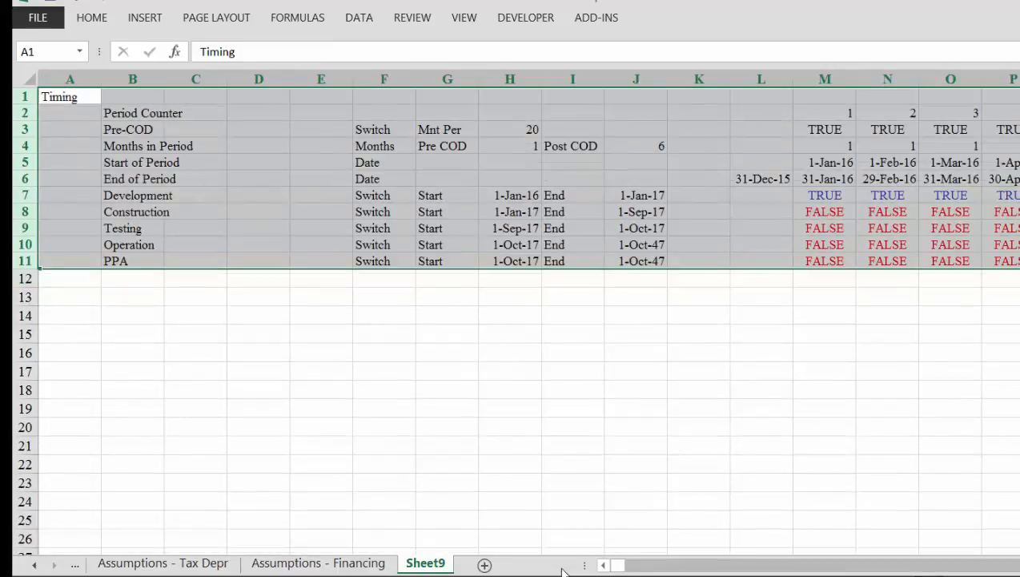
# Copy the emptied rows 30 to 40 of the Assumptions - General sheet as the source for column widths.
pyautogui.hotkey('ctrl', 'pageup')
pyautogui.hotkey('ctrl', 'pageup')
pyautogui.hotkey('ctrl', 'pageup')
pyautogui.hotkey('ctrl', 'pageup')
pyautogui.hotkey('ctrl', 'pageup')
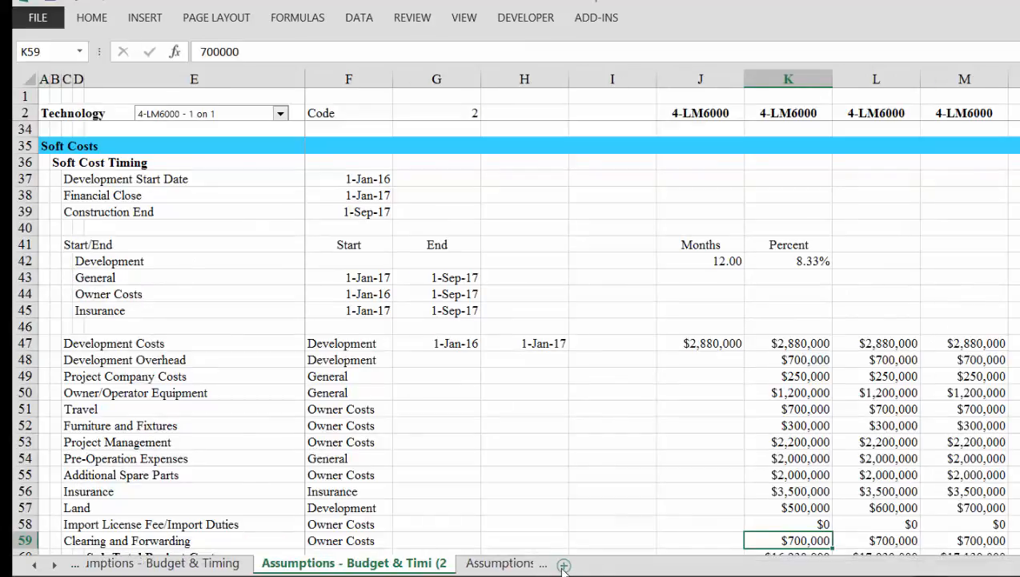
pyautogui.hotkey('ctrl', 'pageup')
pyautogui.hotkey('ctrl', 'pageup')
pyautogui.hotkey('ctrl', 'pageup')
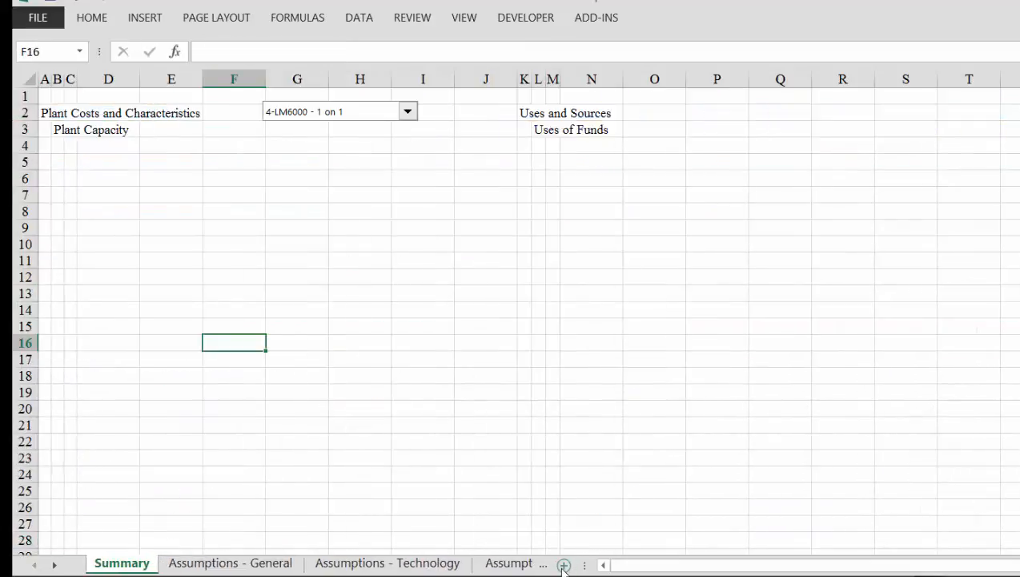
pyautogui.hotkey('ctrl', 'pagedown')
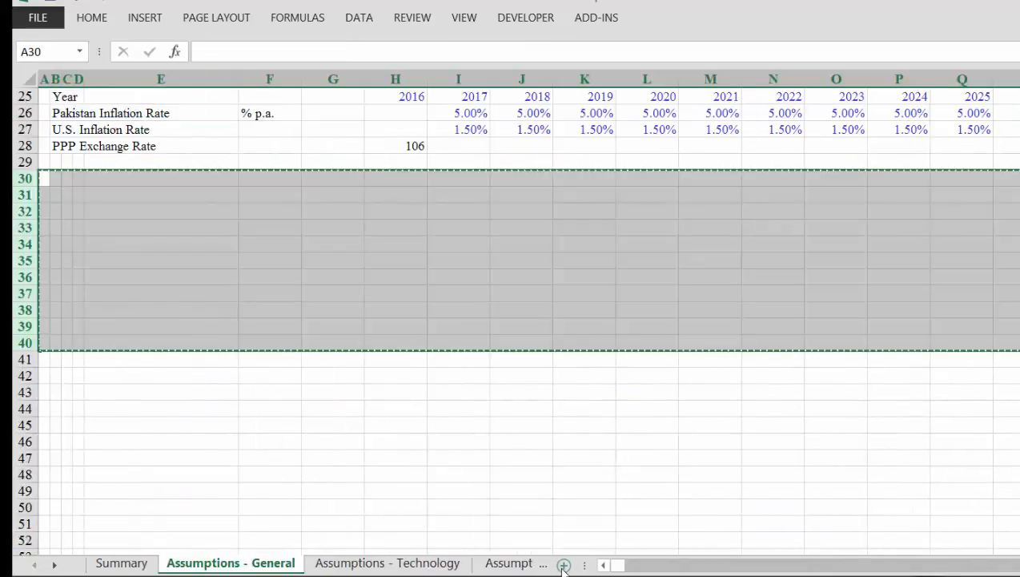
# Paste only the column widths of the copied Assumptions - General rows at A1 of Sheet9.
pyautogui.hotkey('ctrl', 'pagedown')
pyautogui.hotkey('ctrl', 'pagedown')
pyautogui.hotkey('ctrl', 'pagedown')
pyautogui.hotkey('ctrl', 'pagedown')
pyautogui.hotkey('ctrl', 'pagedown')
pyautogui.hotkey('ctrl', 'pagedown')
pyautogui.hotkey('ctrl', 'pagedown')
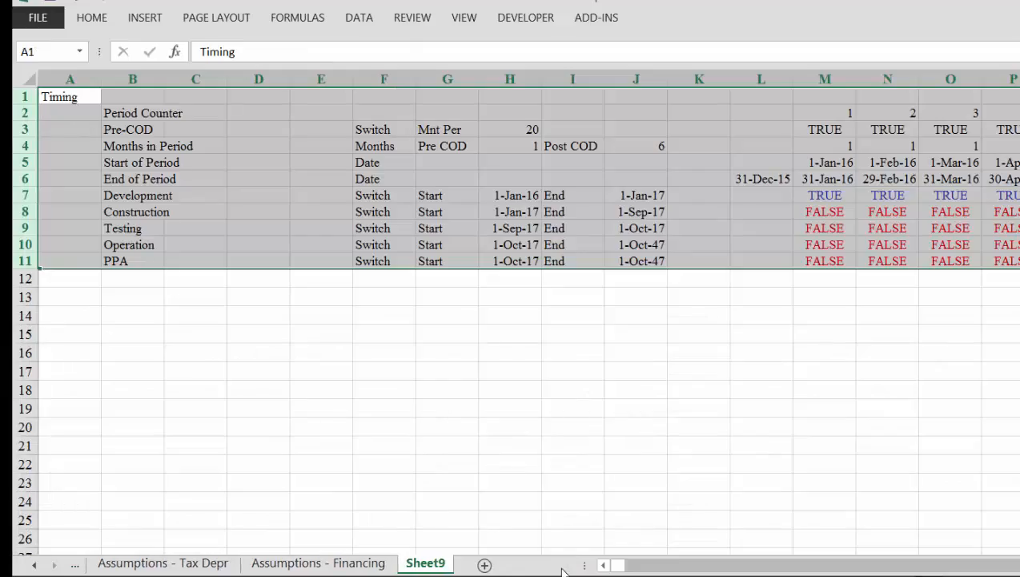
pyautogui.hotkey('ctrl', 'Home')
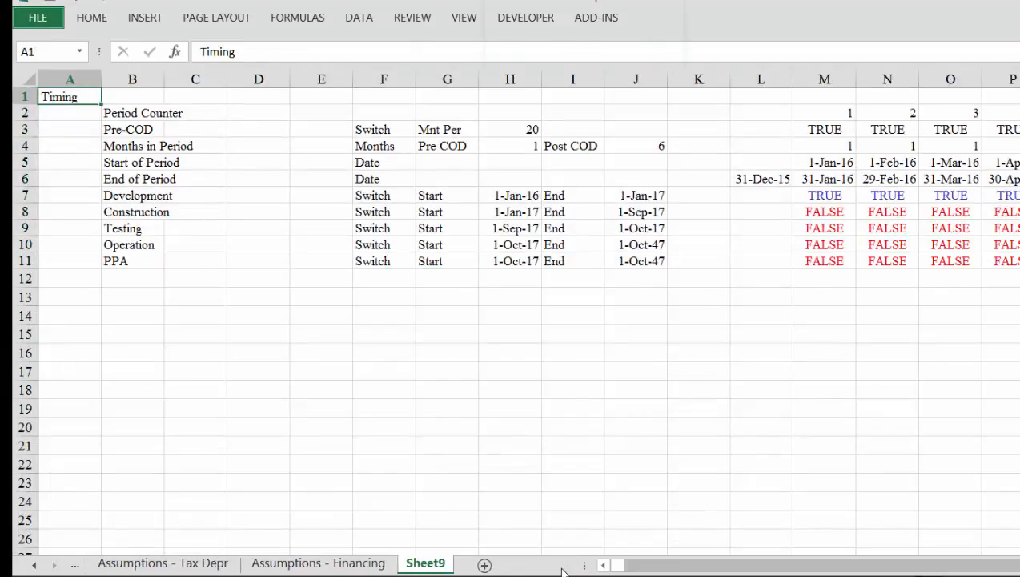
pyautogui.hotkey('ctrl', 'alt', 'v')
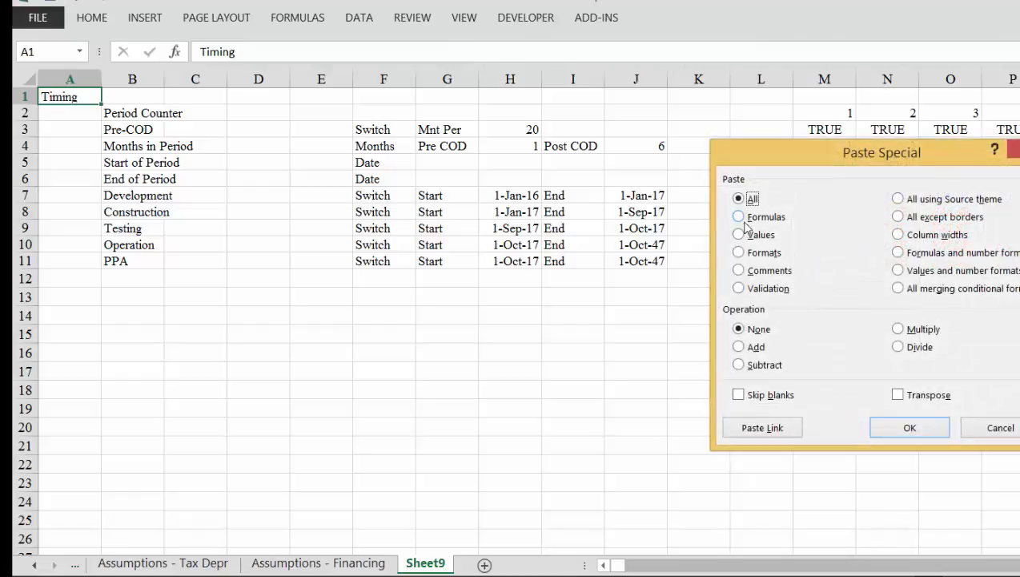
pyautogui.click(898, 235)
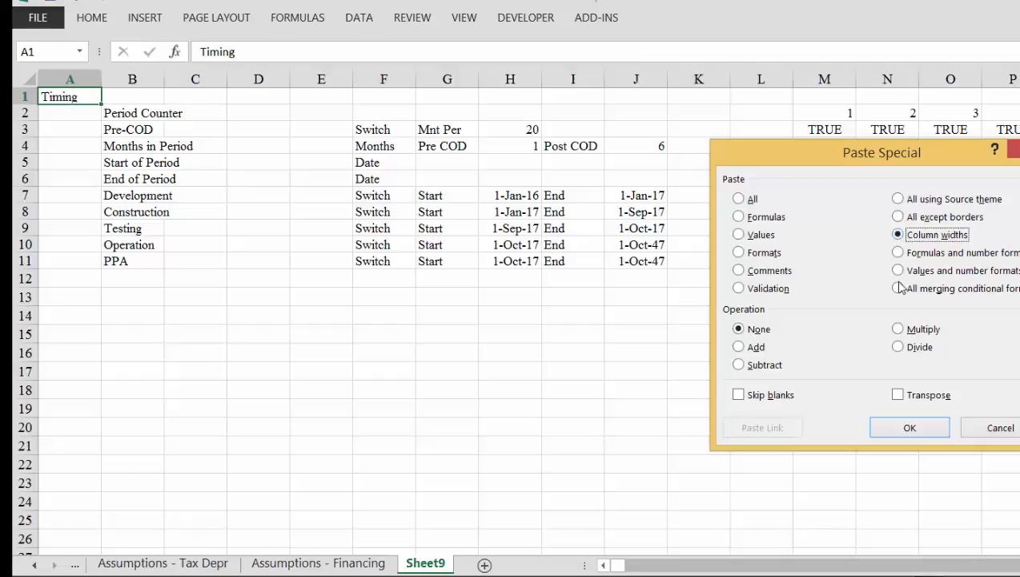
pyautogui.click(919, 429)
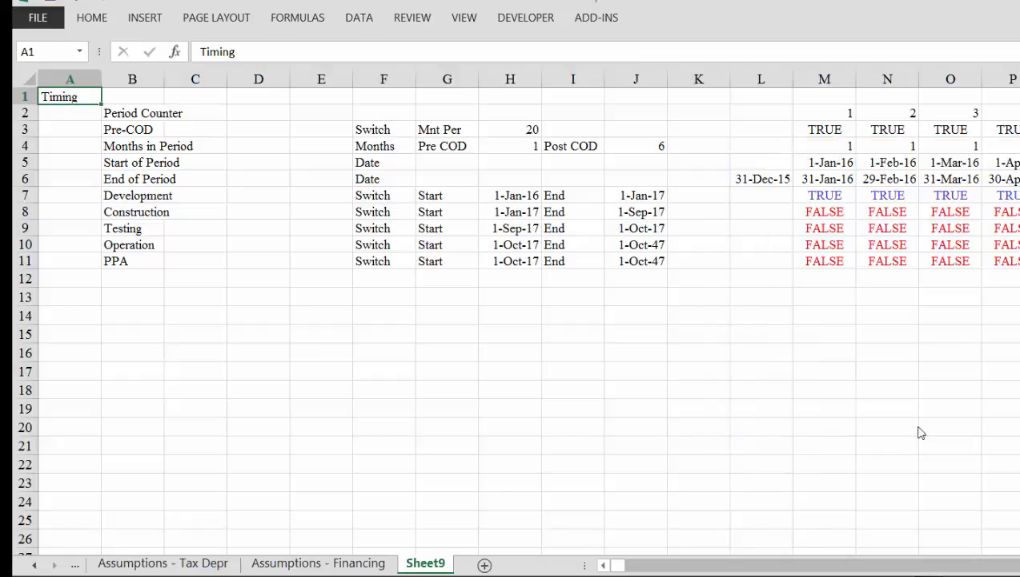
pyautogui.press('Down')
pyautogui.press('Down')
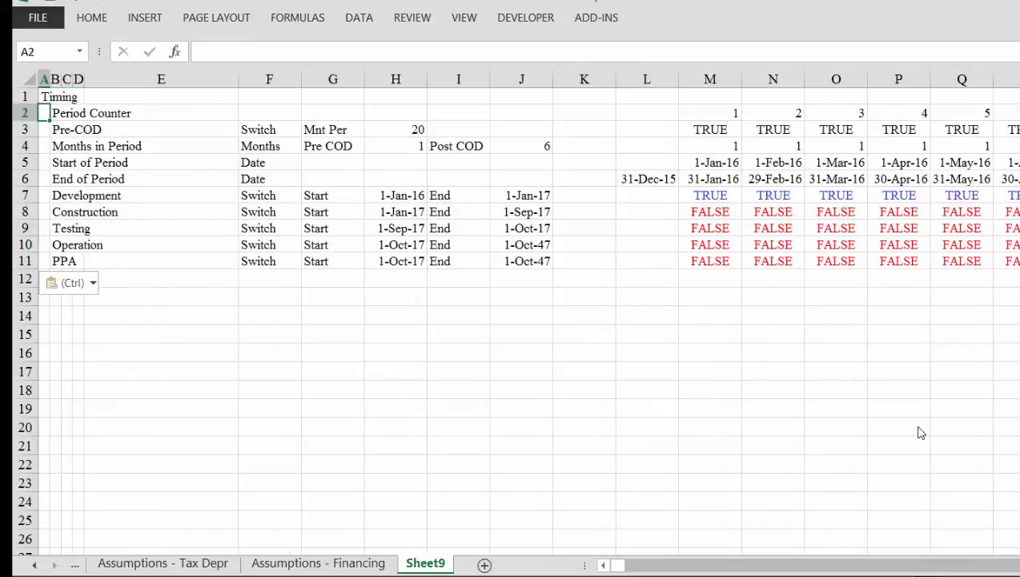
pyautogui.press('Right')
pyautogui.press('Right')
pyautogui.press('Left')
pyautogui.press('Left')
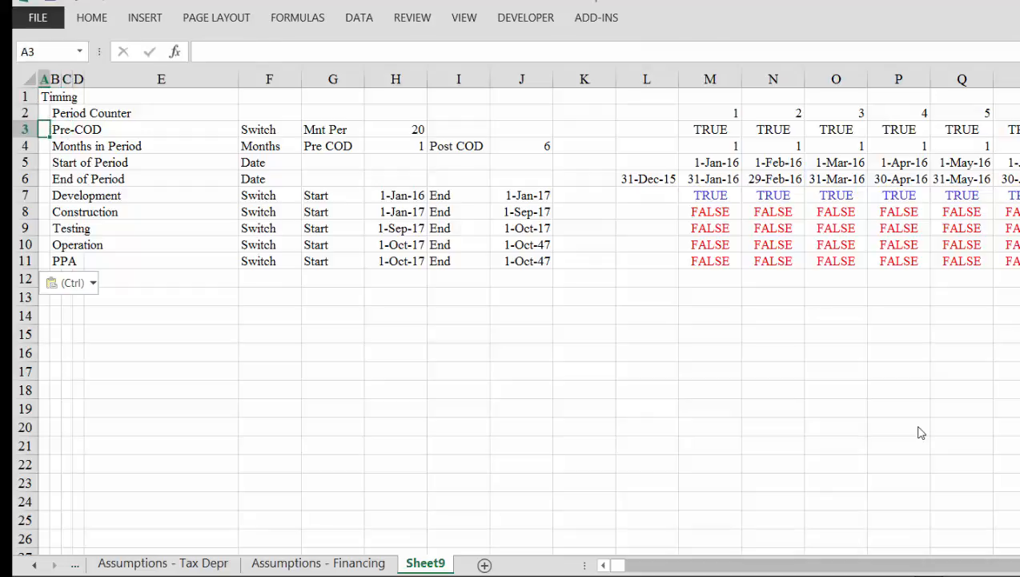
pyautogui.press('Up')
pyautogui.press('Up')
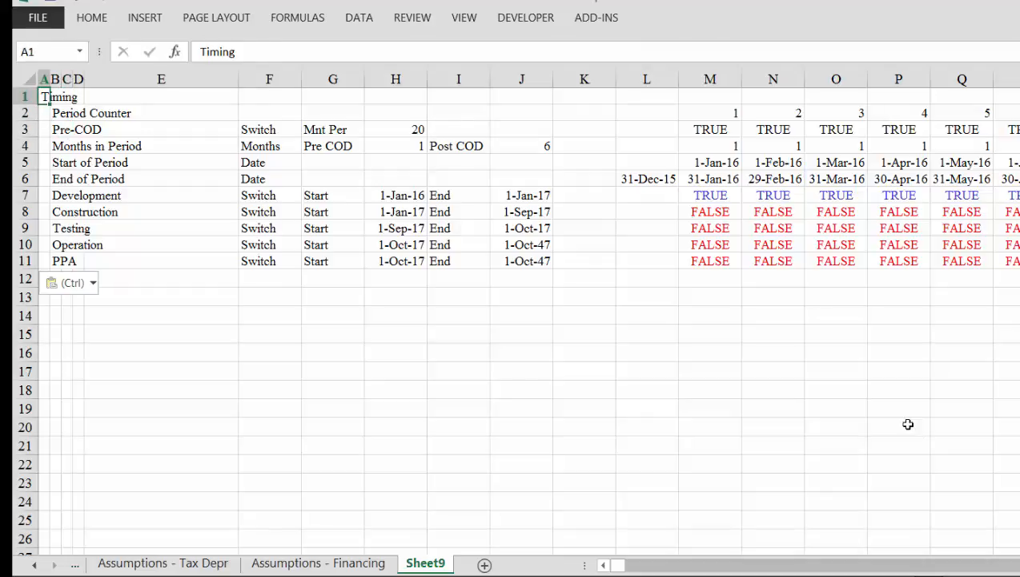
# Set =A$5=$H$10 as the formula of a new conditional formatting rule covering all cells of Sheet9.
pyautogui.click(25, 82)
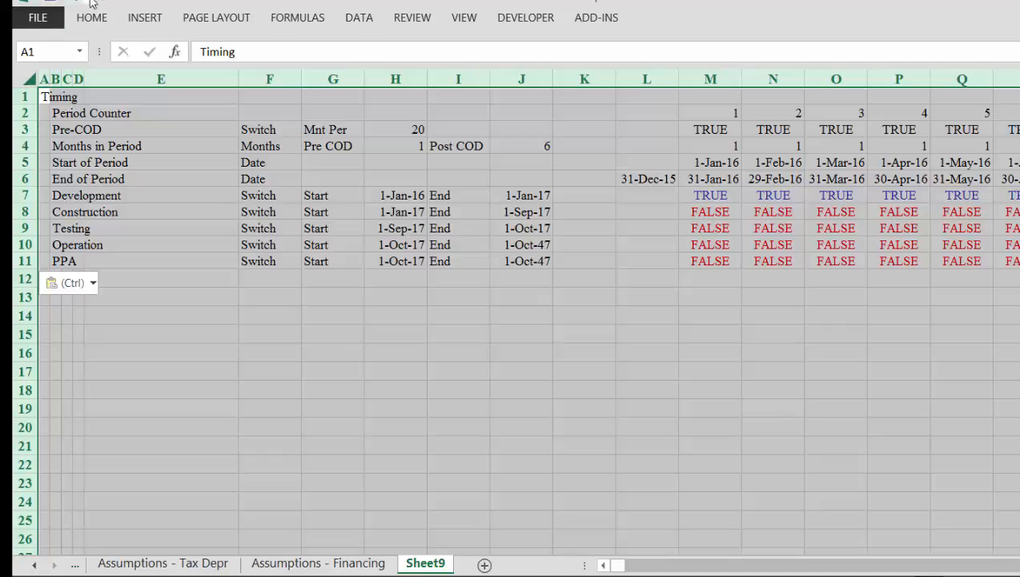
pyautogui.click(95, 24)
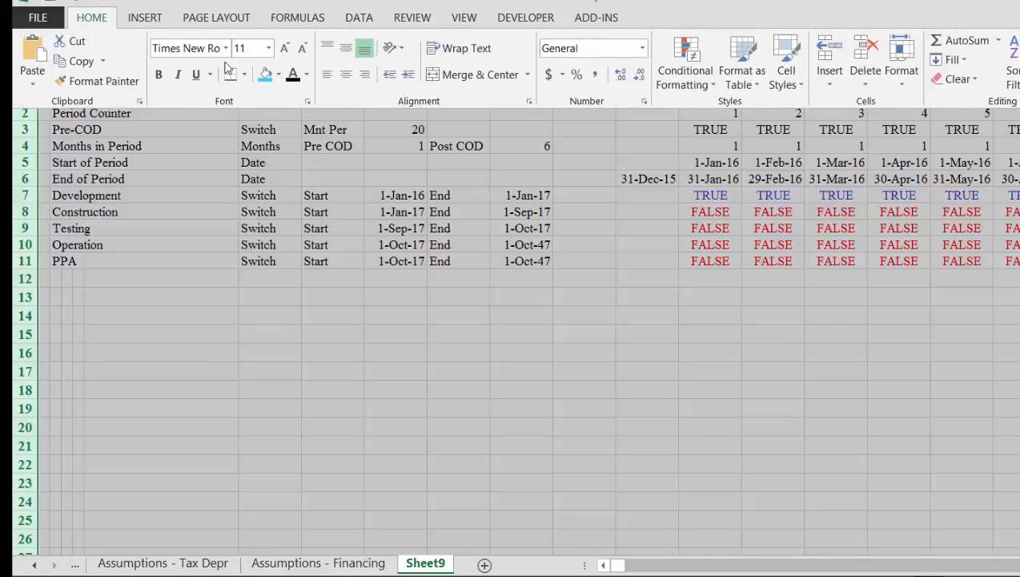
pyautogui.click(680, 73)
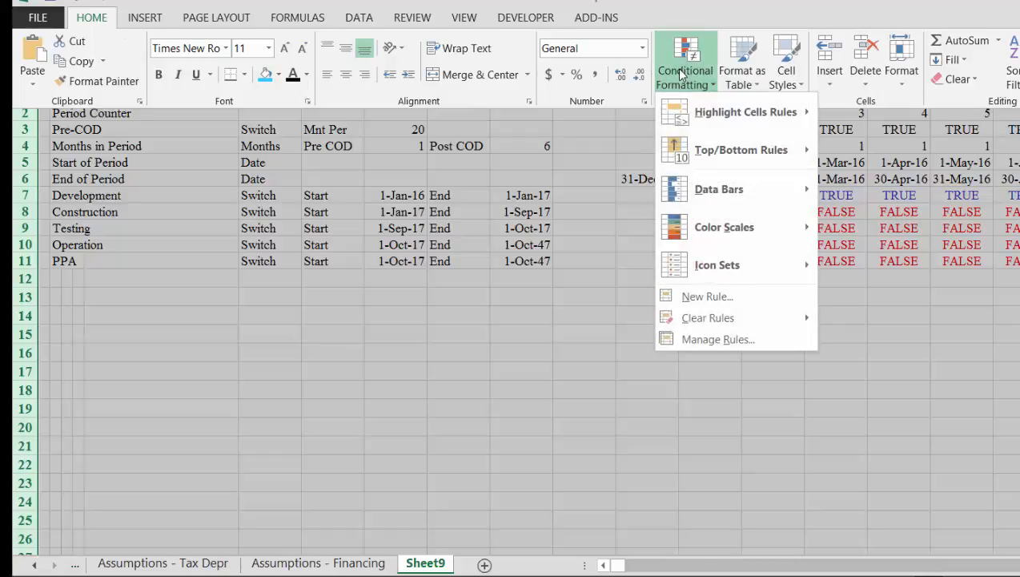
pyautogui.click(687, 298)
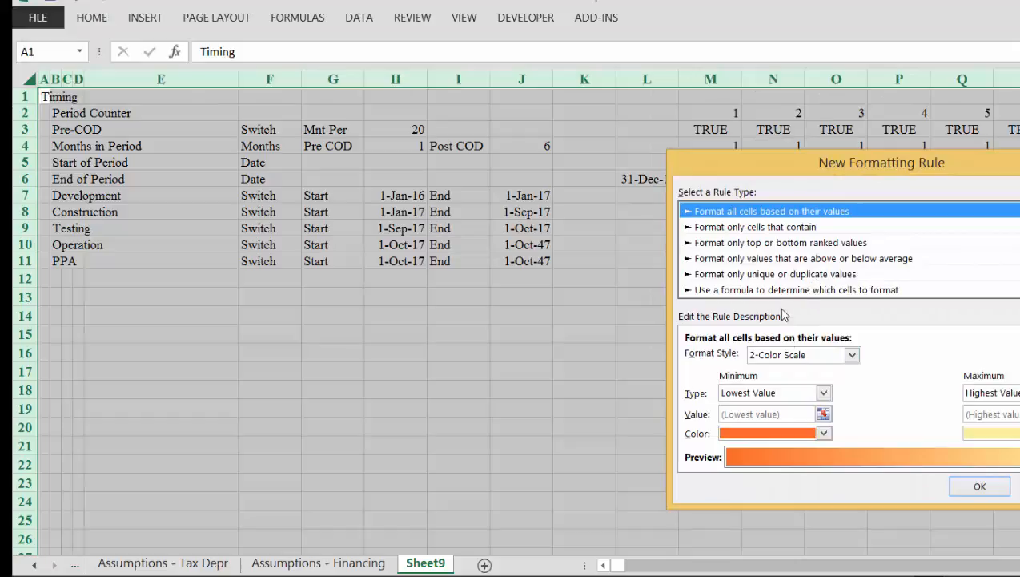
pyautogui.click(774, 290)
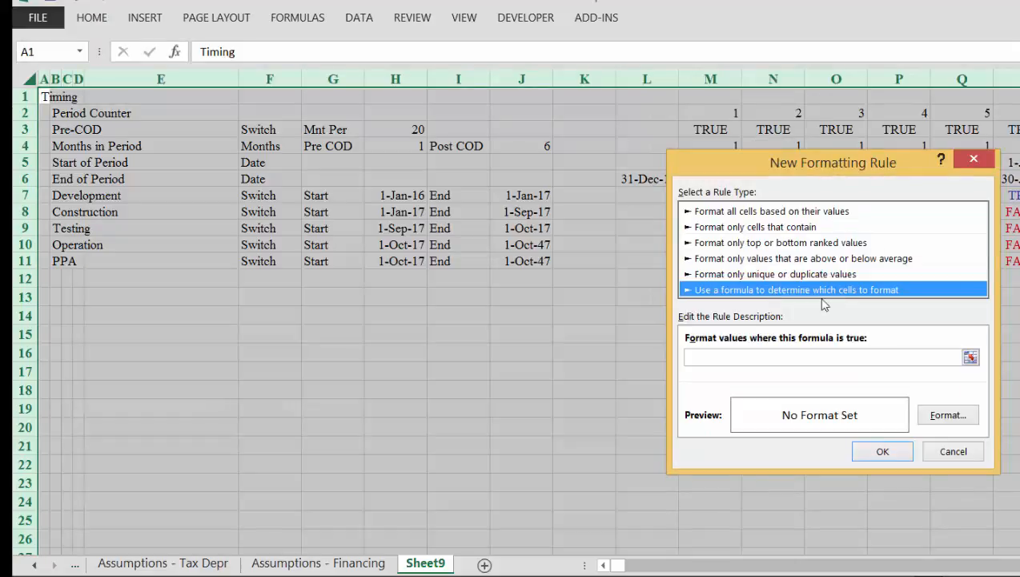
pyautogui.click(969, 359)
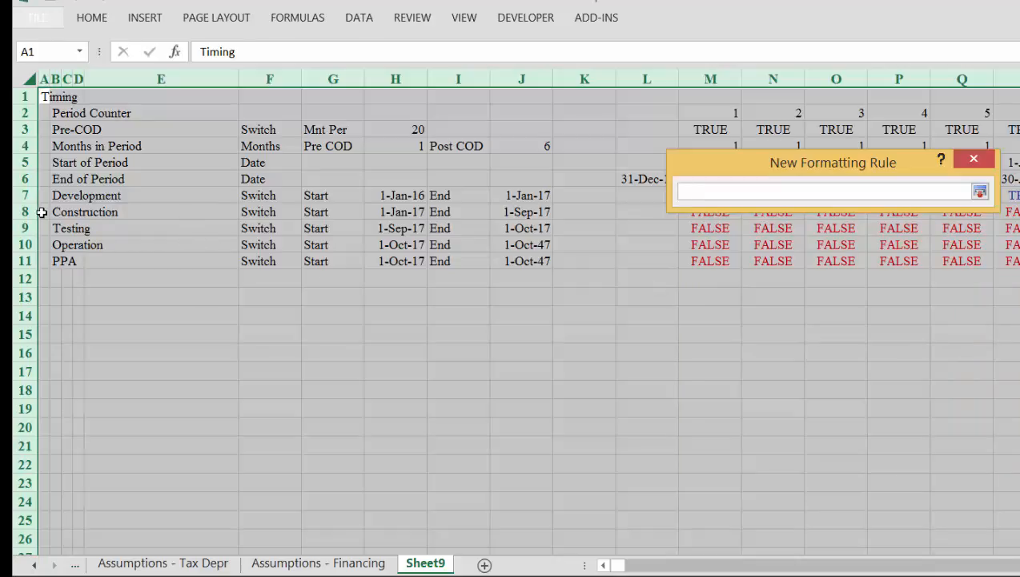
pyautogui.click(44, 160)
pyautogui.press('F4')
pyautogui.press('F4')
pyautogui.click(380, 245)
pyautogui.press('Return')
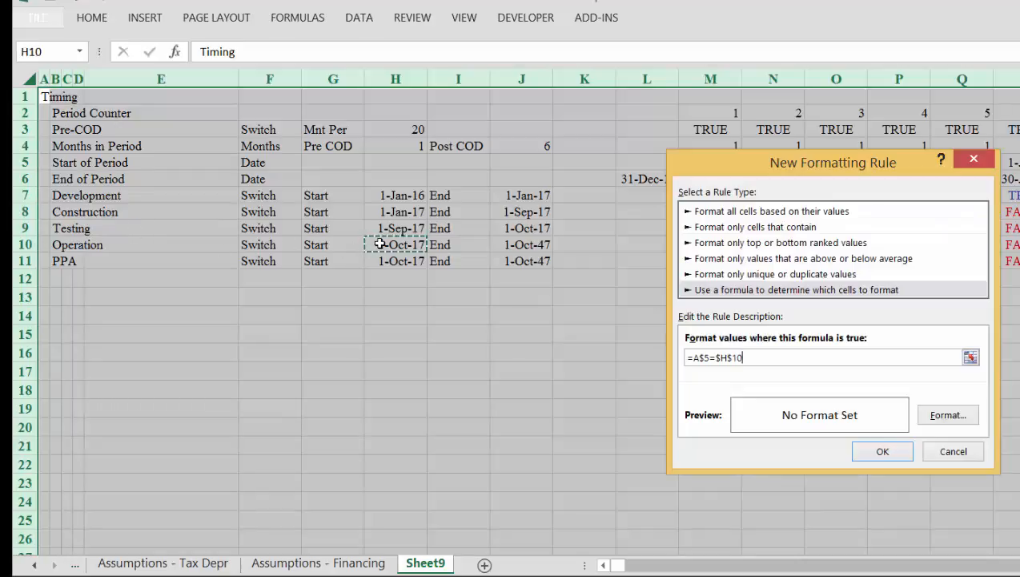
# Give the sheet-wide conditional formatting rule =A$5=$H$10 a light aqua fill and apply it.
pyautogui.click(949, 417)
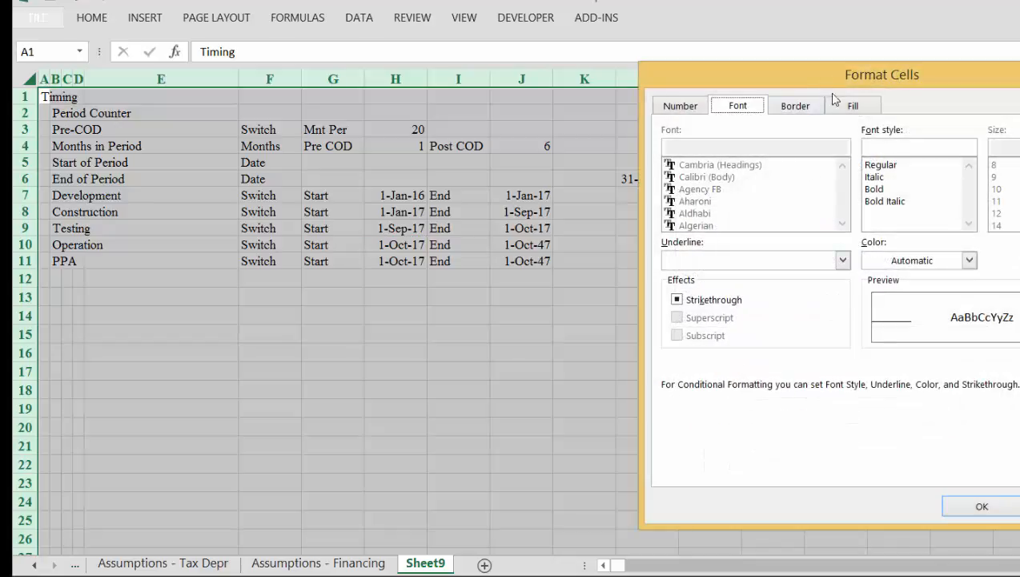
pyautogui.click(853, 106)
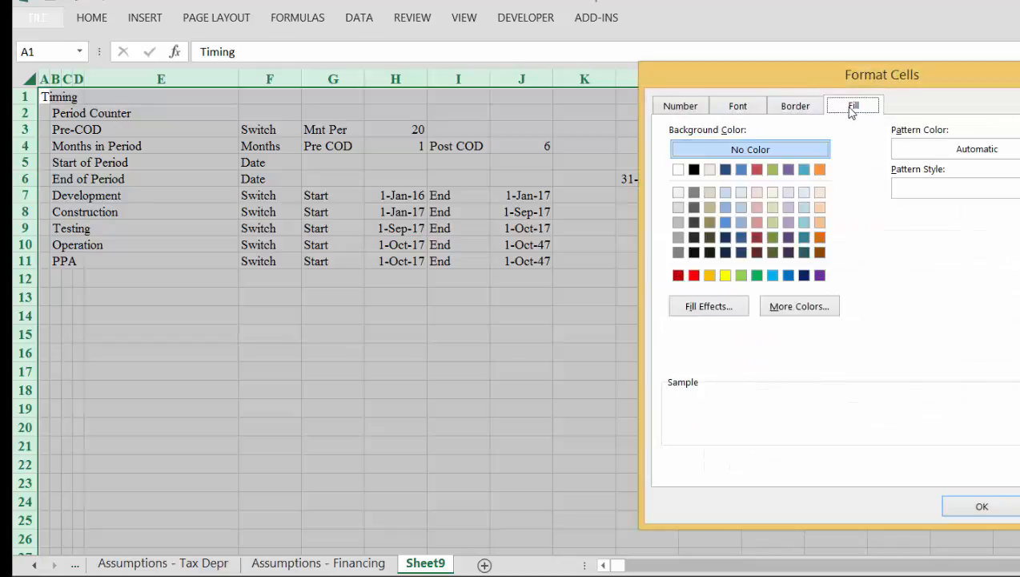
pyautogui.click(804, 194)
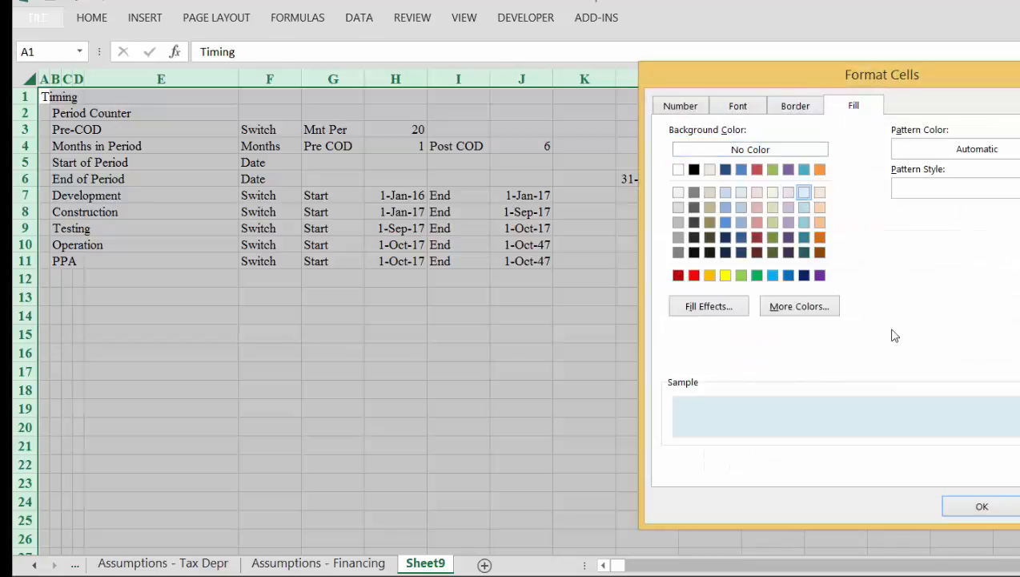
pyautogui.click(981, 508)
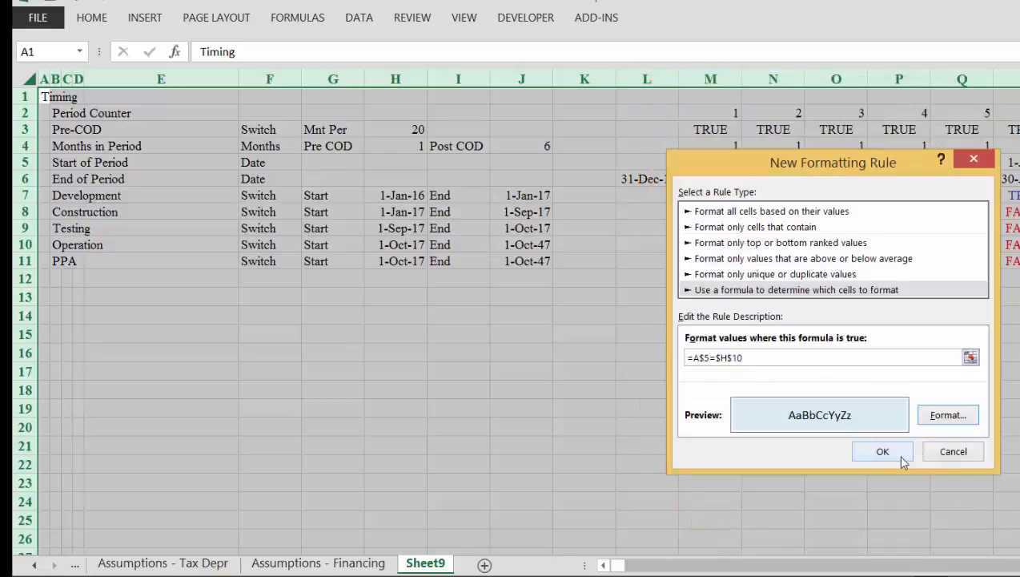
pyautogui.click(882, 451)
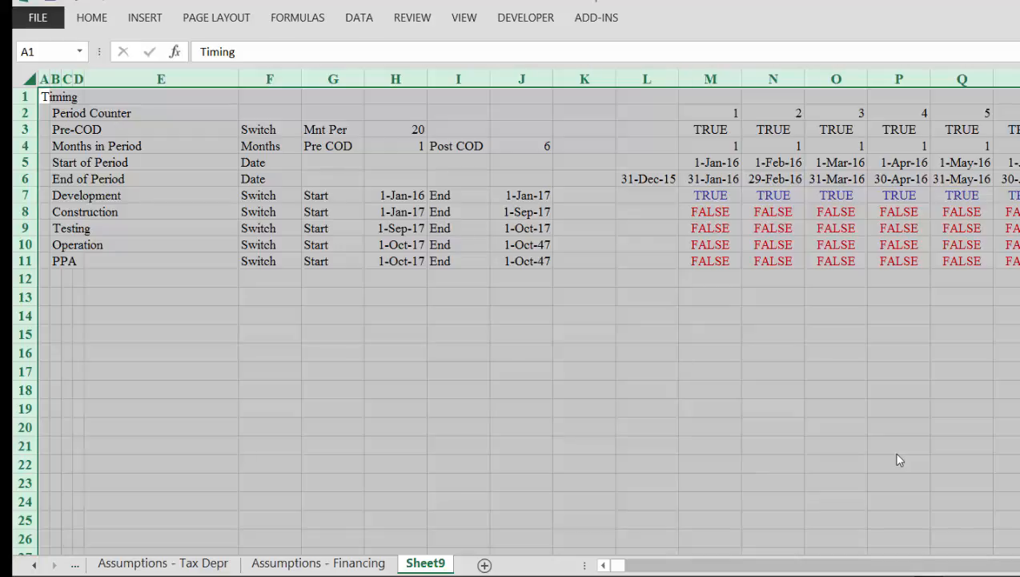
pyautogui.click(516, 340)
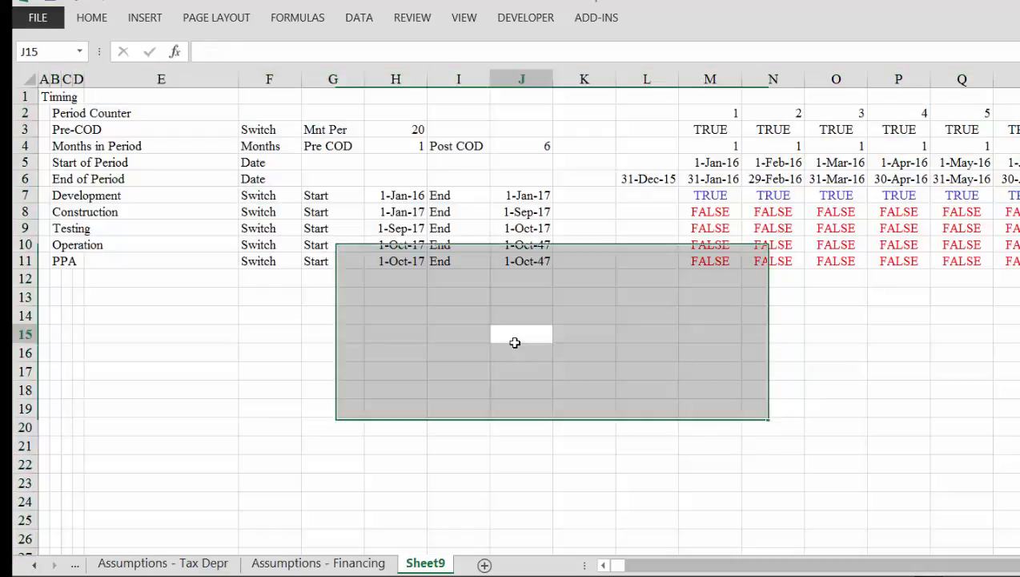
# Rename the Sheet9 worksheet as Pre-tax Cash Flow.
pyautogui.doubleClick(439, 567)
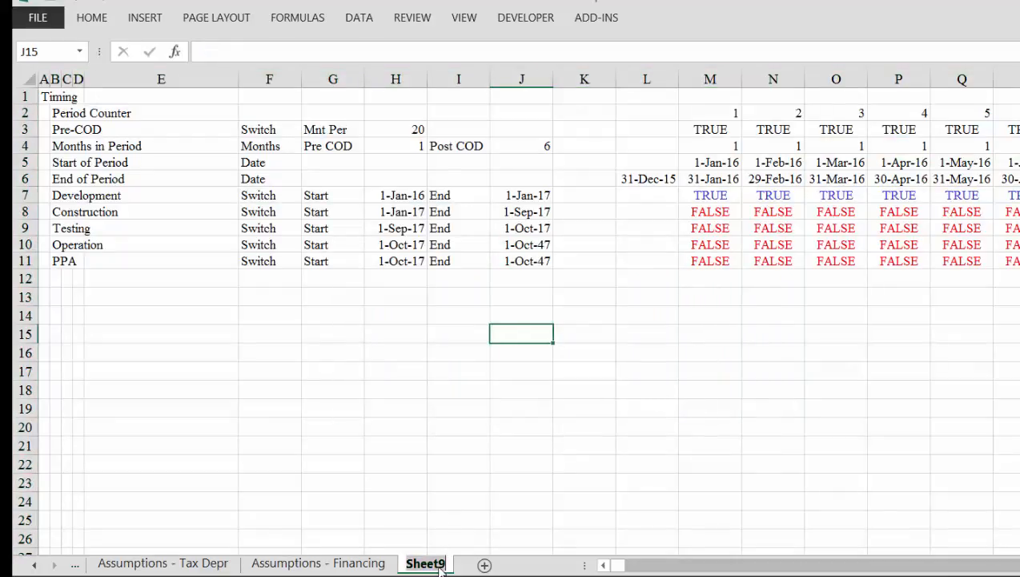
pyautogui.press('BackSpace')
pyautogui.write('Wo')
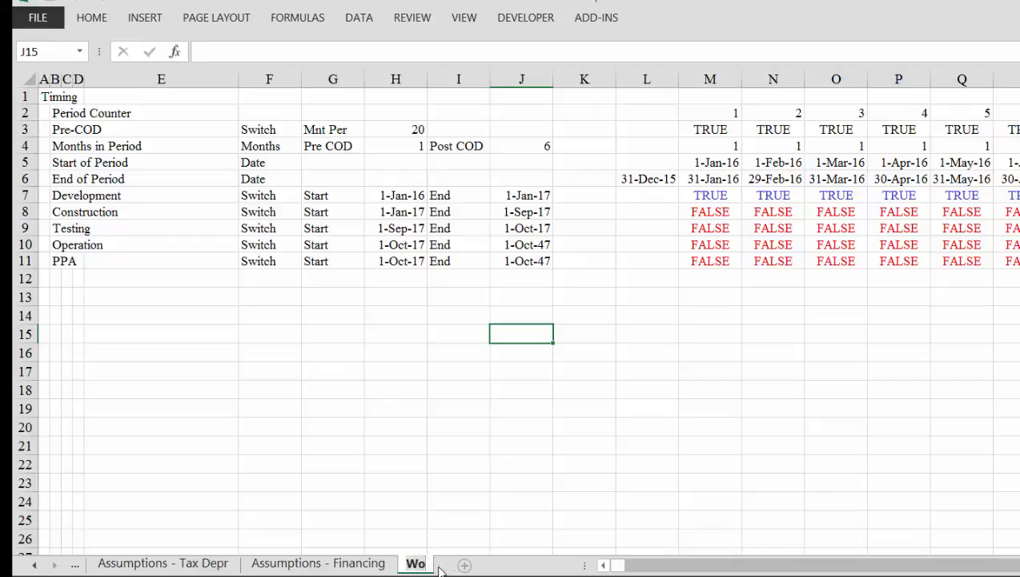
pyautogui.write('rking Analys')
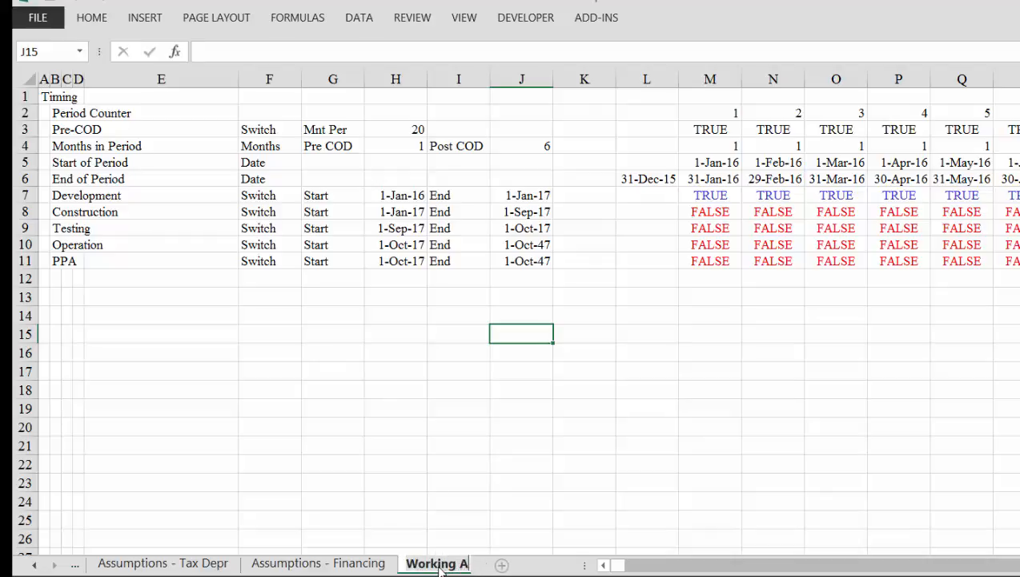
pyautogui.press('BackSpace')
pyautogui.press('BackSpace')
pyautogui.press('BackSpace')
pyautogui.press('BackSpace')
pyautogui.press('BackSpace')
pyautogui.press('BackSpace')
pyautogui.press('BackSpace')
pyautogui.press('BackSpace')
pyautogui.press('BackSpace')
pyautogui.press('BackSpace')
pyautogui.press('BackSpace')
pyautogui.press('BackSpace')
pyautogui.press('BackSpace')
pyautogui.press('BackSpace')
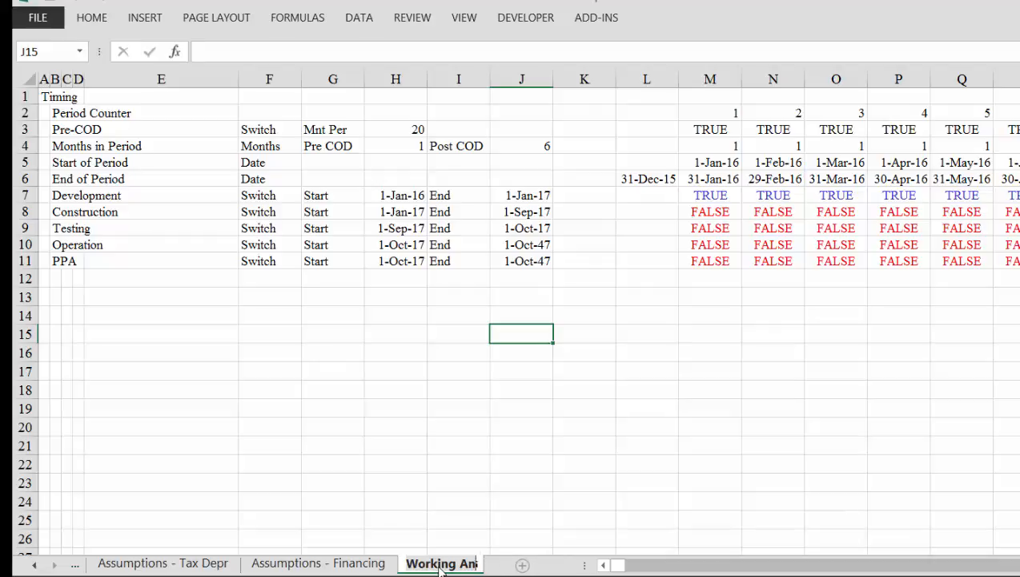
pyautogui.write('Pre-t')
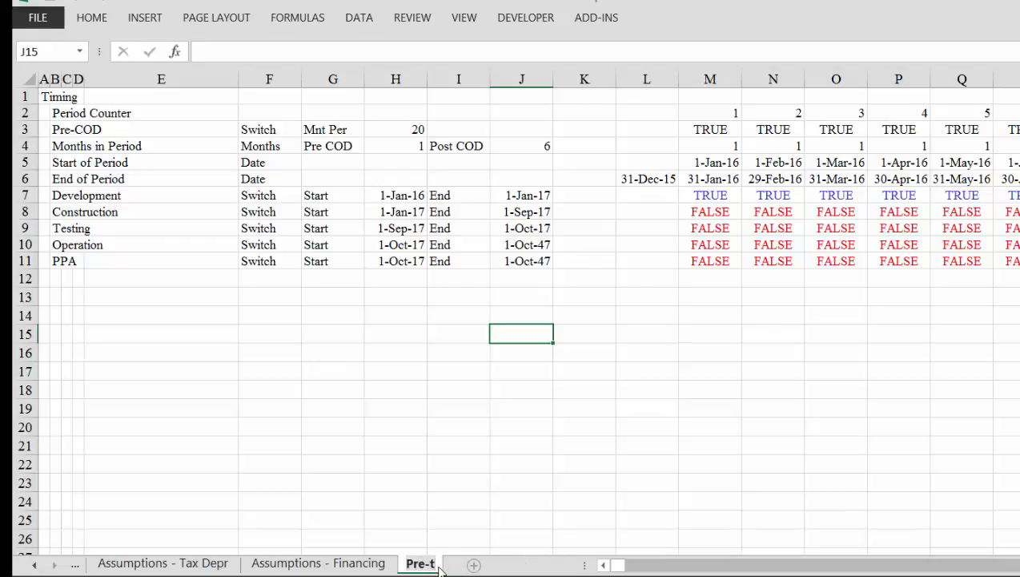
pyautogui.write('ax Cash')
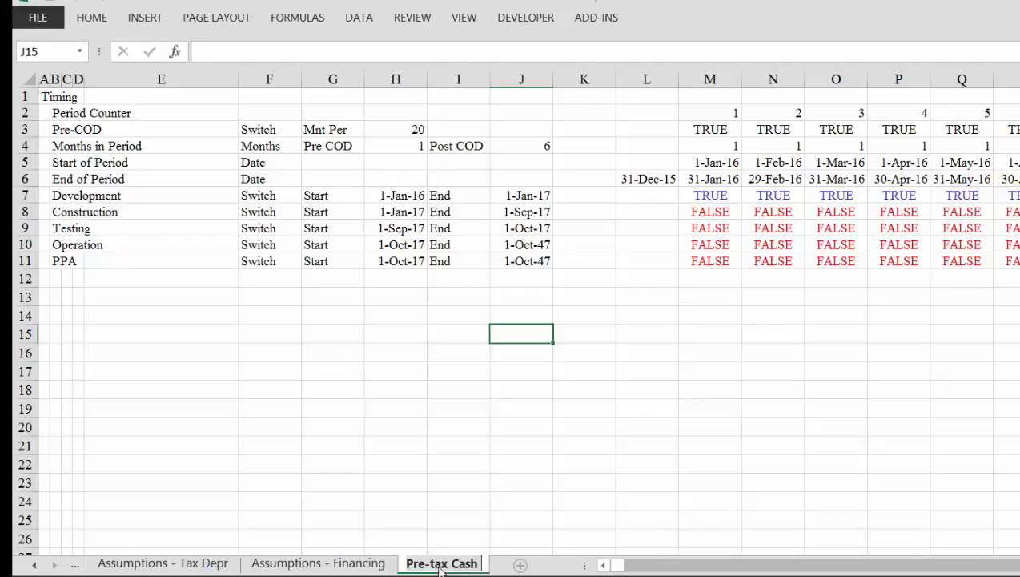
pyautogui.write(' Flow')
pyautogui.press('Return')
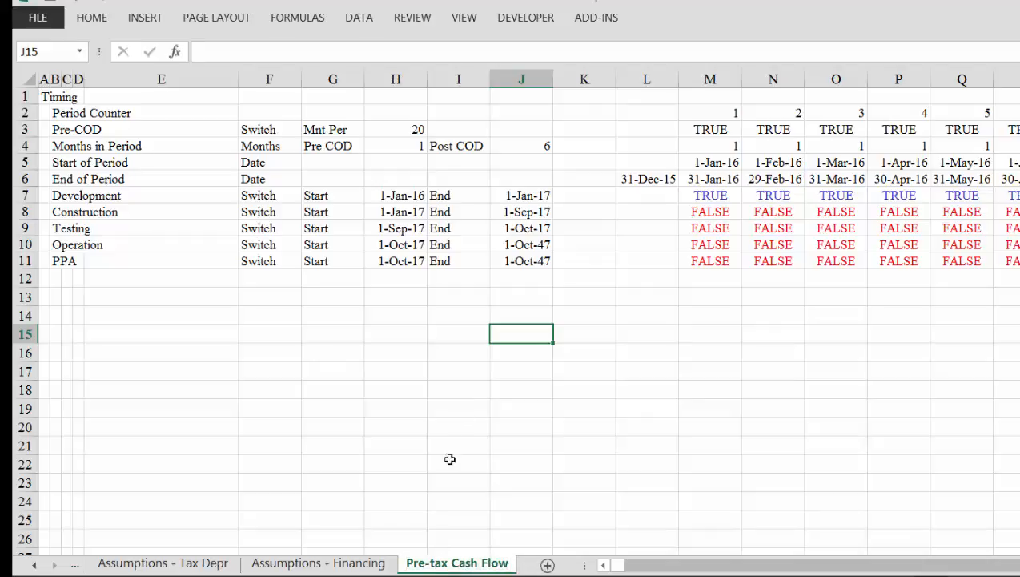
# Examine the period dates and phase switches across the whole timeline, from the monthly columns through the semi-annual ones.
pyautogui.press('Up')
pyautogui.press('Up')
pyautogui.press('Right')
pyautogui.press('Right')
pyautogui.press('Right')
pyautogui.press('Right')
pyautogui.press('Right')
pyautogui.press('Right')
pyautogui.press('Right')
pyautogui.press('Right')
pyautogui.press('Right')
pyautogui.press('Right')
pyautogui.press('Right')
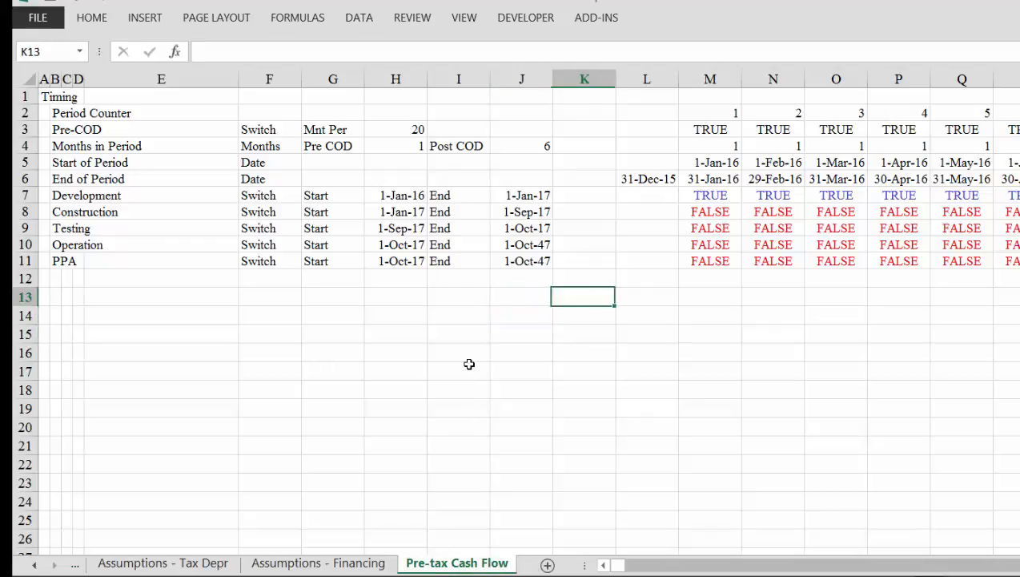
pyautogui.press('Right')
pyautogui.press('Right')
pyautogui.press('Right')
pyautogui.press('Right')
pyautogui.press('Right')
pyautogui.press('Right')
pyautogui.press('Right')
pyautogui.press('Right')
pyautogui.press('Right')
pyautogui.press('Right')
pyautogui.press('Right')
pyautogui.press('Right')
pyautogui.press('Right')
pyautogui.press('Right')
pyautogui.press('Right')
pyautogui.press('Right')
pyautogui.press('Right')
pyautogui.press('Right')
pyautogui.press('Right')
pyautogui.press('Right')
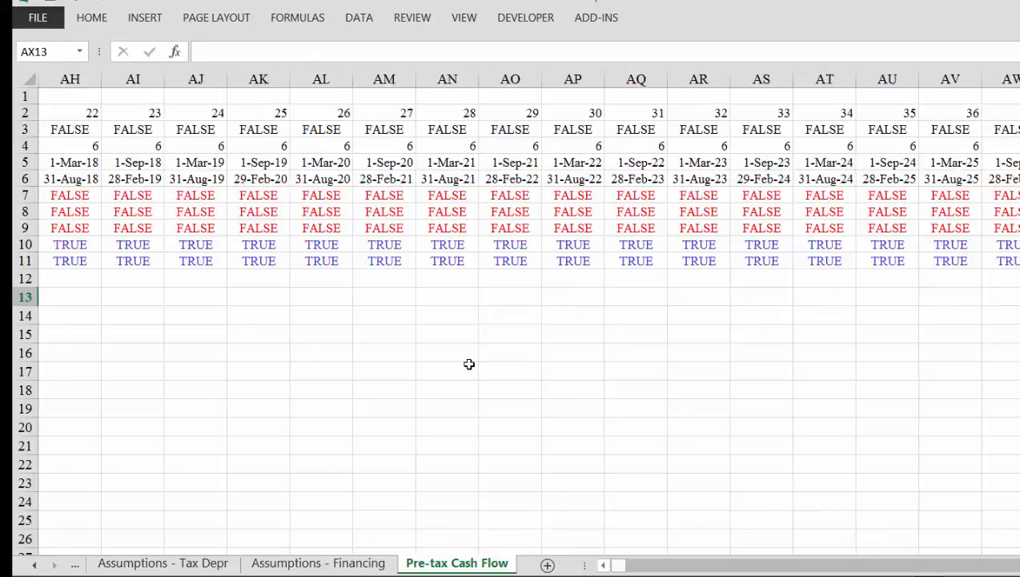
pyautogui.press('Right')
pyautogui.press('Right')
pyautogui.press('Right')
pyautogui.press('Right')
pyautogui.press('Right')
pyautogui.press('Right')
pyautogui.press('Right')
pyautogui.press('Right')
pyautogui.press('Right')
pyautogui.press('Right')
pyautogui.press('Right')
pyautogui.press('Right')
pyautogui.press('Right')
pyautogui.press('Right')
pyautogui.press('Right')
pyautogui.press('Right')
pyautogui.press('Right')
pyautogui.press('Right')
pyautogui.press('Right')
pyautogui.press('Right')
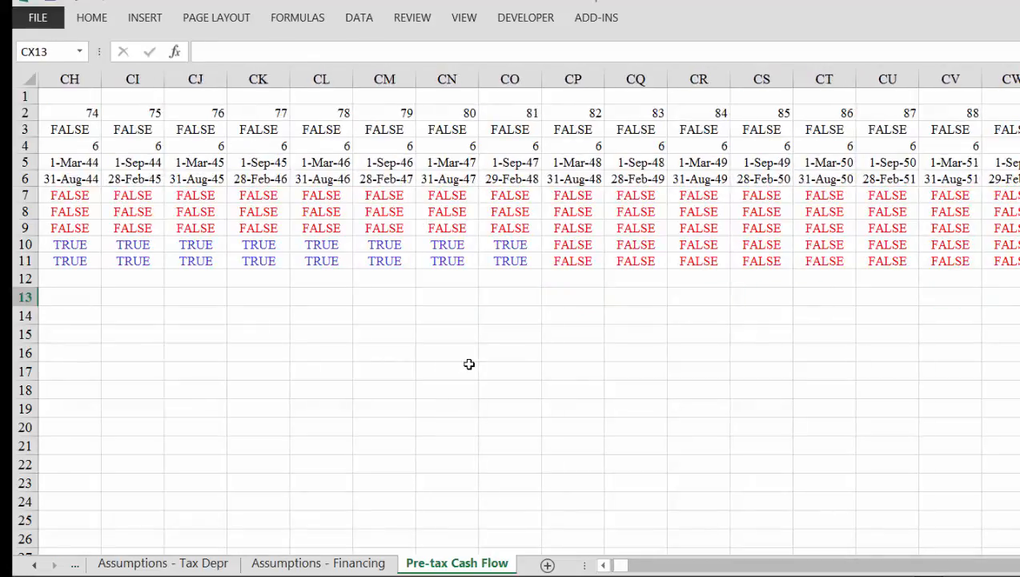
pyautogui.press('Home')
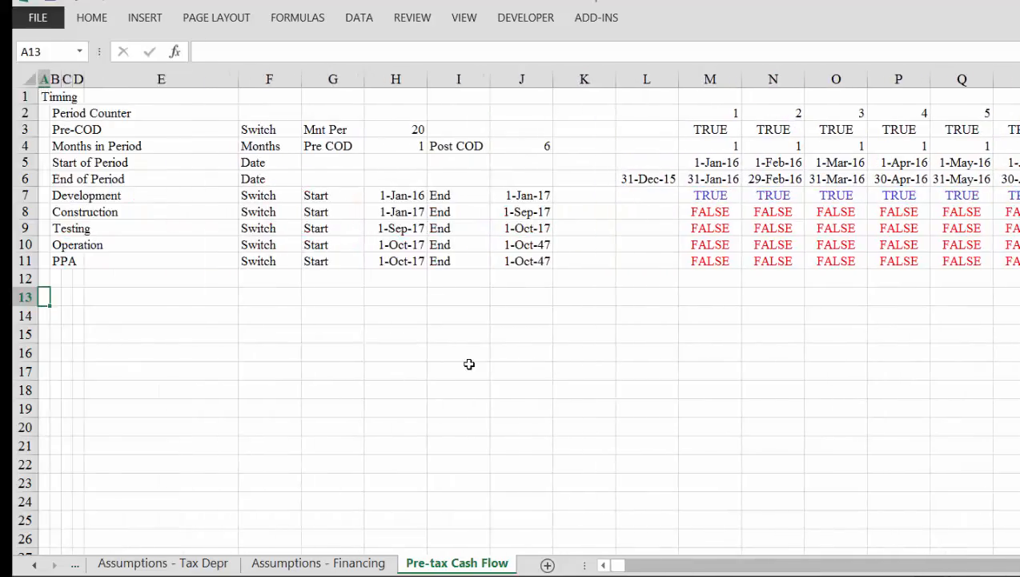
pyautogui.press('Up')
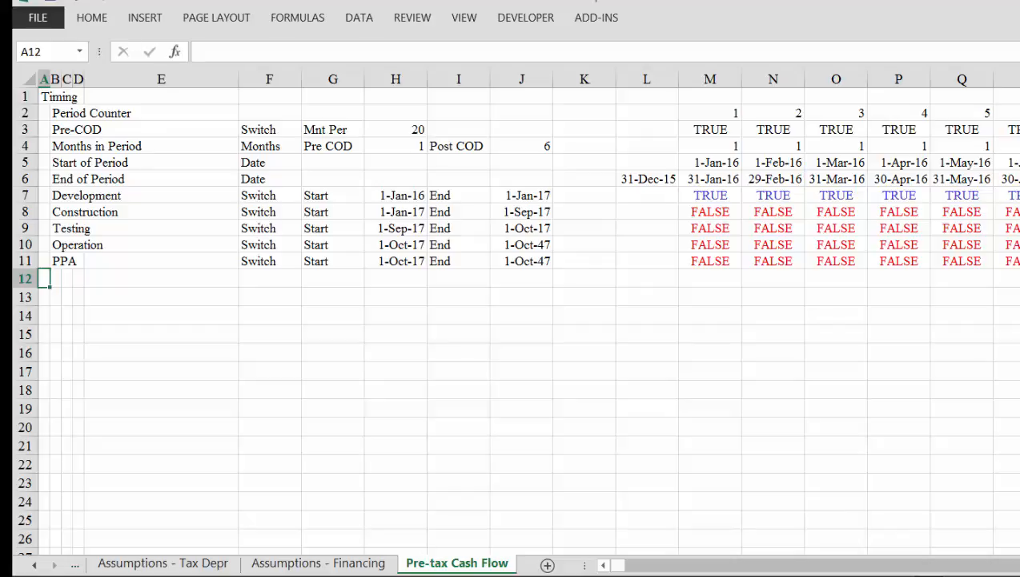
# Look through the Summary sheet and the assumptions sheets, and return to the start of the Pre-tax Cash Flow sheet.
pyautogui.click(1016, 575)
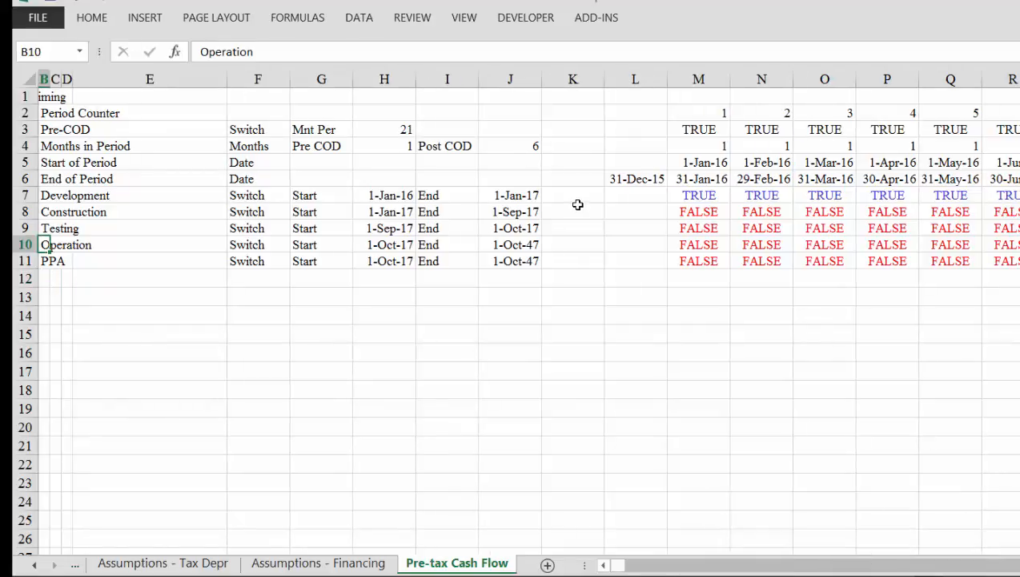
pyautogui.click(577, 205)
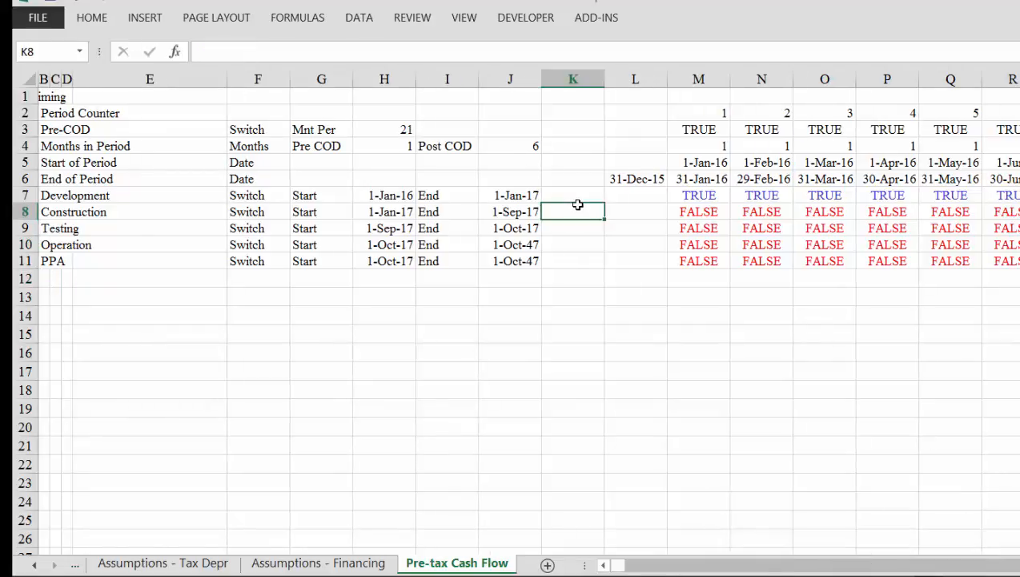
pyautogui.hotkey('ctrl', 'pageup')
pyautogui.hotkey('ctrl', 'pageup')
pyautogui.hotkey('ctrl', 'pageup')
pyautogui.hotkey('ctrl', 'pageup')
pyautogui.hotkey('ctrl', 'pageup')
pyautogui.hotkey('ctrl', 'pageup')
pyautogui.hotkey('ctrl', 'pageup')
pyautogui.hotkey('ctrl', 'pageup')
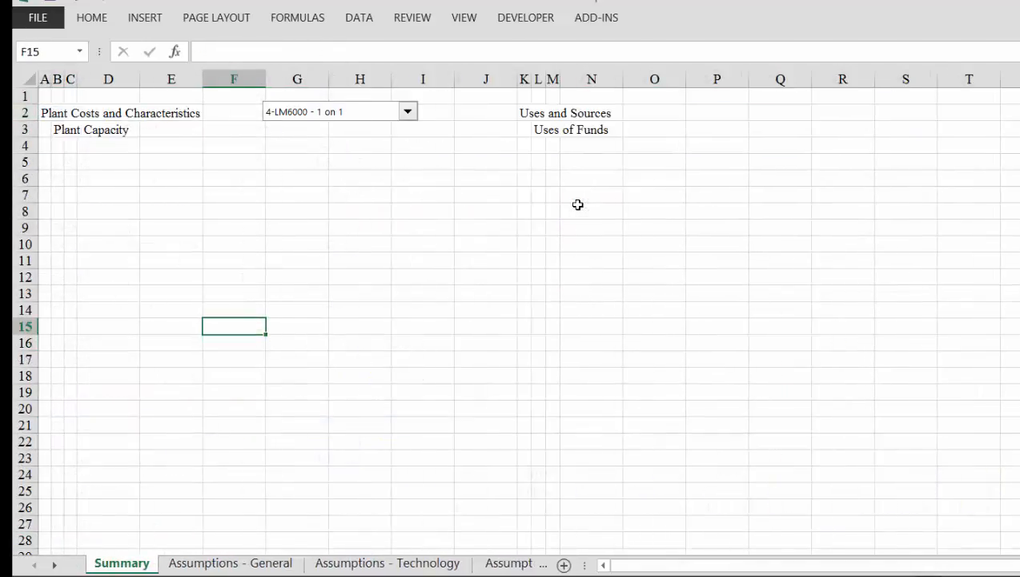
pyautogui.hotkey('ctrl', 'pagedown')
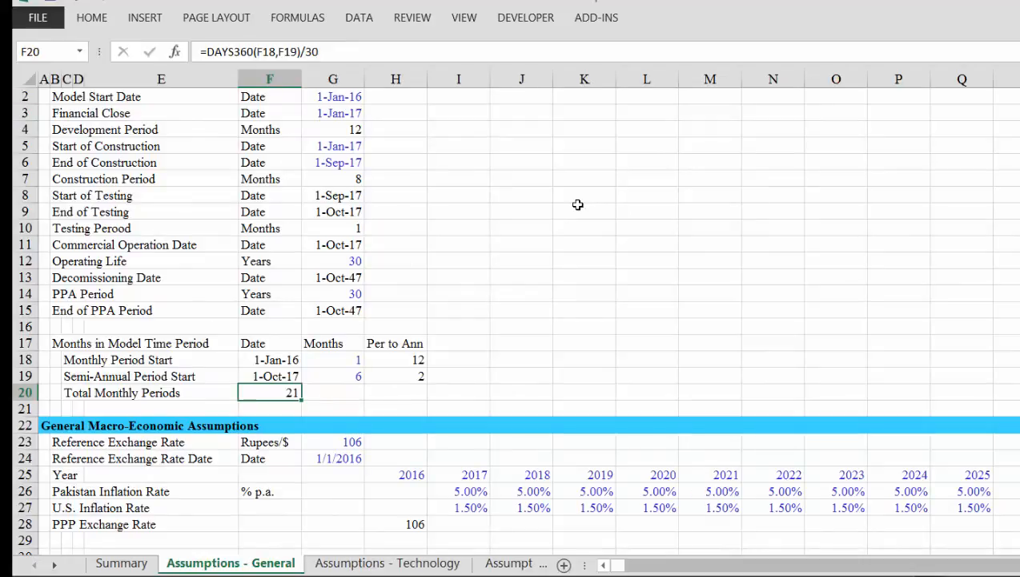
pyautogui.hotkey('ctrl', 'pagedown')
pyautogui.hotkey('ctrl', 'pagedown')
pyautogui.hotkey('ctrl', 'pagedown')
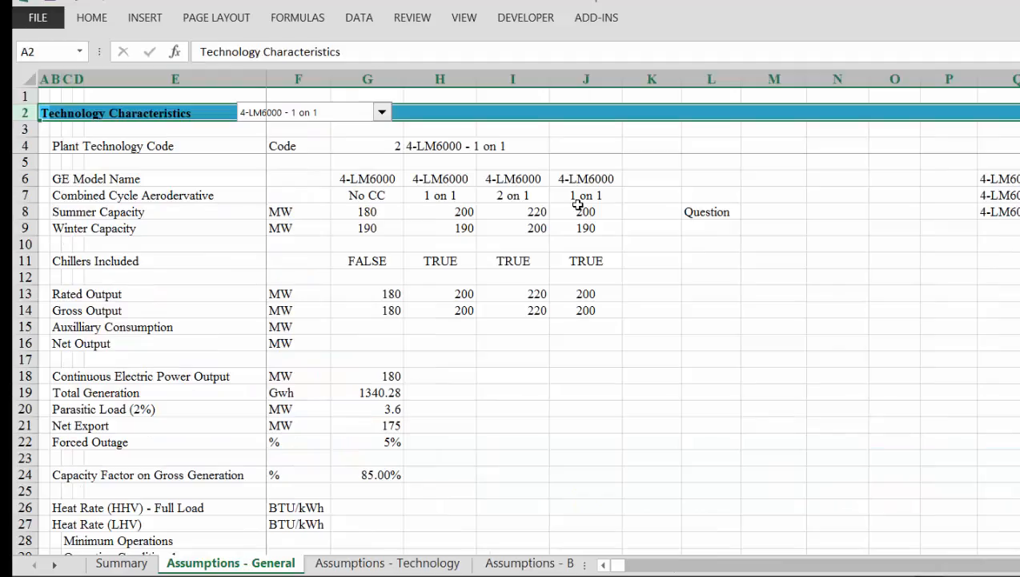
pyautogui.hotkey('ctrl', 'pagedown')
pyautogui.hotkey('ctrl', 'pagedown')
pyautogui.hotkey('ctrl', 'pagedown')
pyautogui.hotkey('ctrl', 'pagedown')
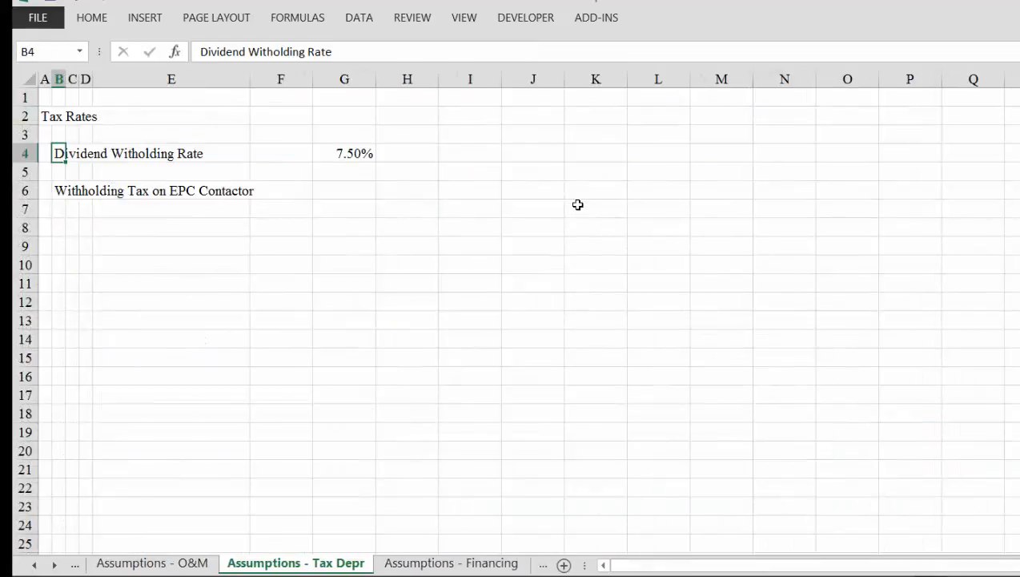
pyautogui.press('Left')
pyautogui.press('Left')
pyautogui.press('Left')
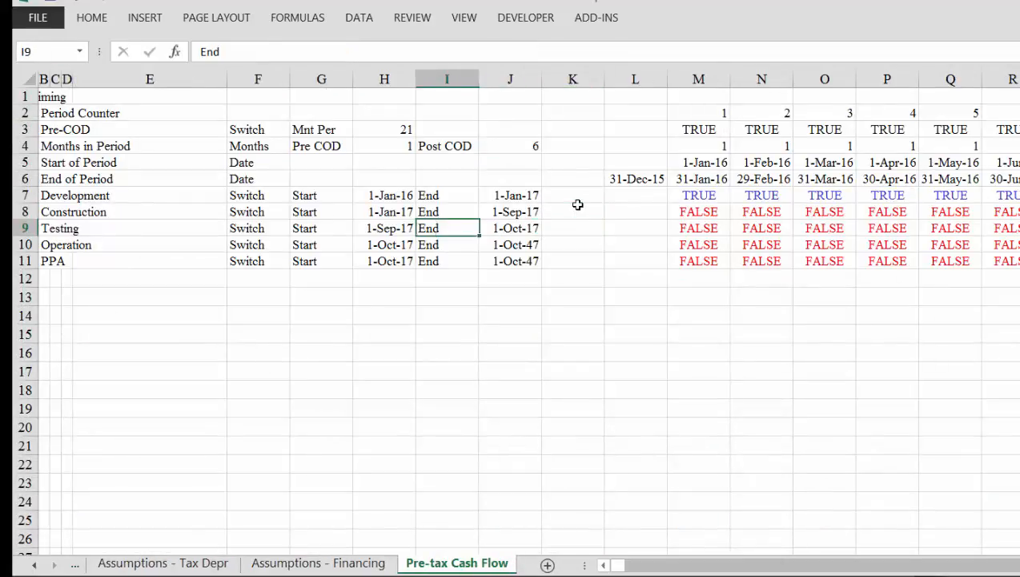
pyautogui.press('Home')
pyautogui.press('Up')
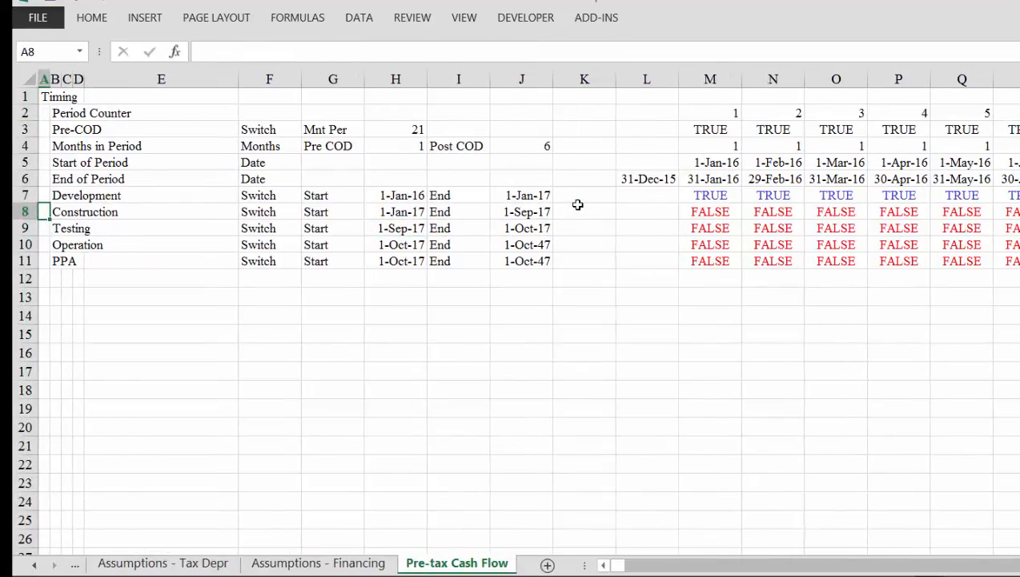
pyautogui.hotkey('ctrl', 'Home')
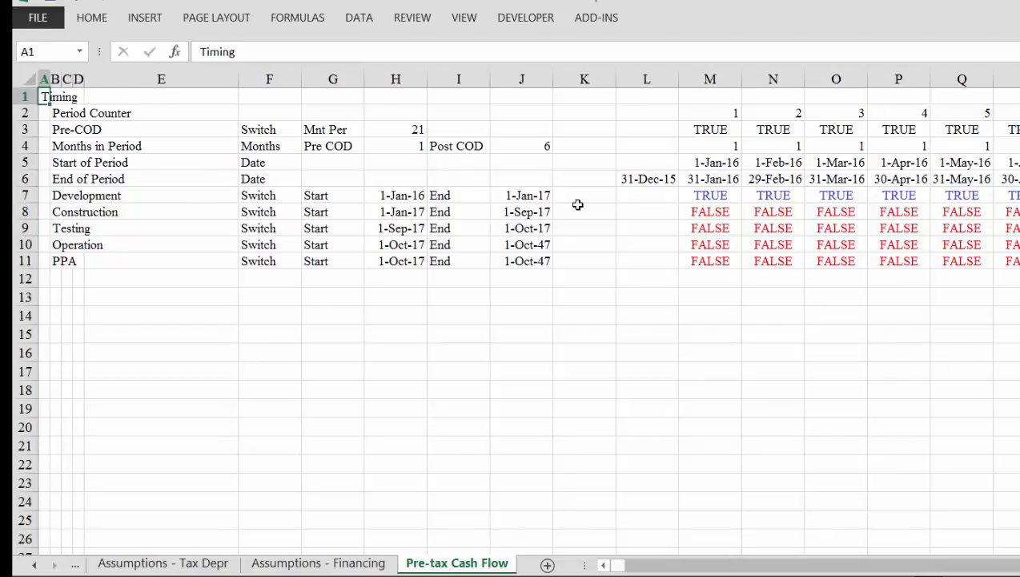
# Copy the formatting of the Soft Costs heading row on the Budget & Timing assumptions sheet onto the Timing row of Pre-tax Cash Flow.
pyautogui.hotkey('ctrl', 'pageup')
pyautogui.hotkey('ctrl', 'pageup')
pyautogui.hotkey('ctrl', 'pageup')
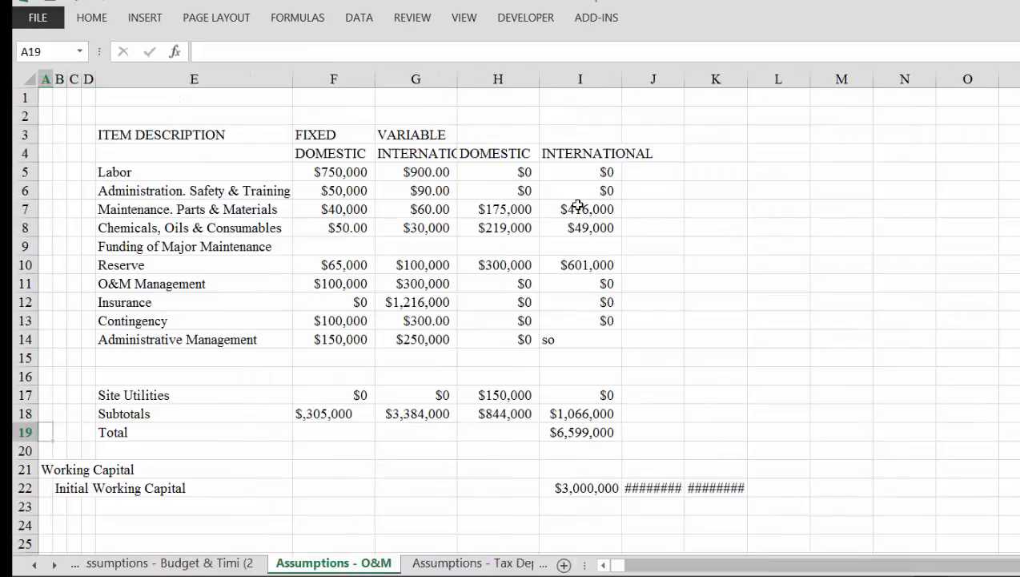
pyautogui.hotkey('ctrl', 'pageup')
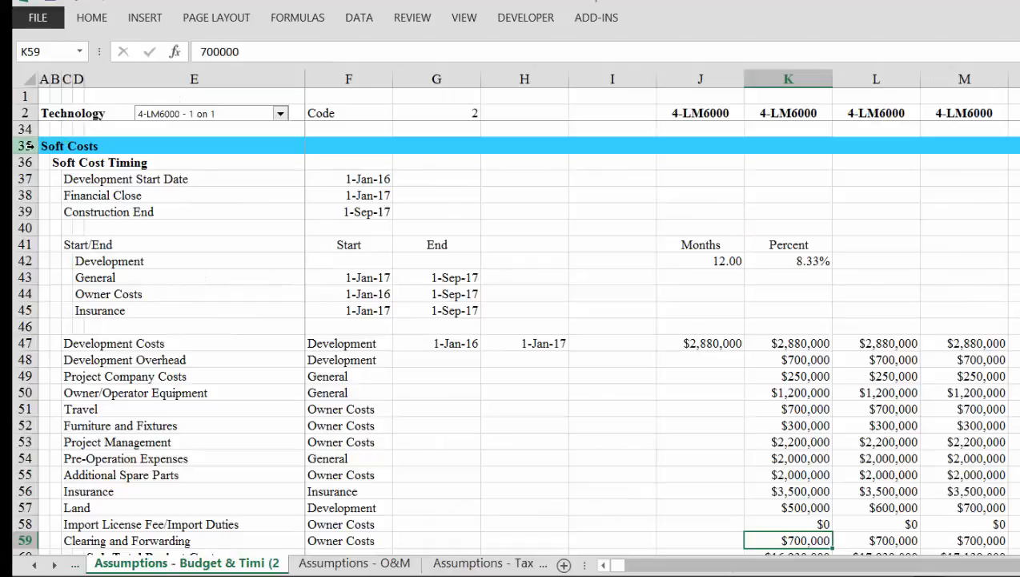
pyautogui.click(25, 145)
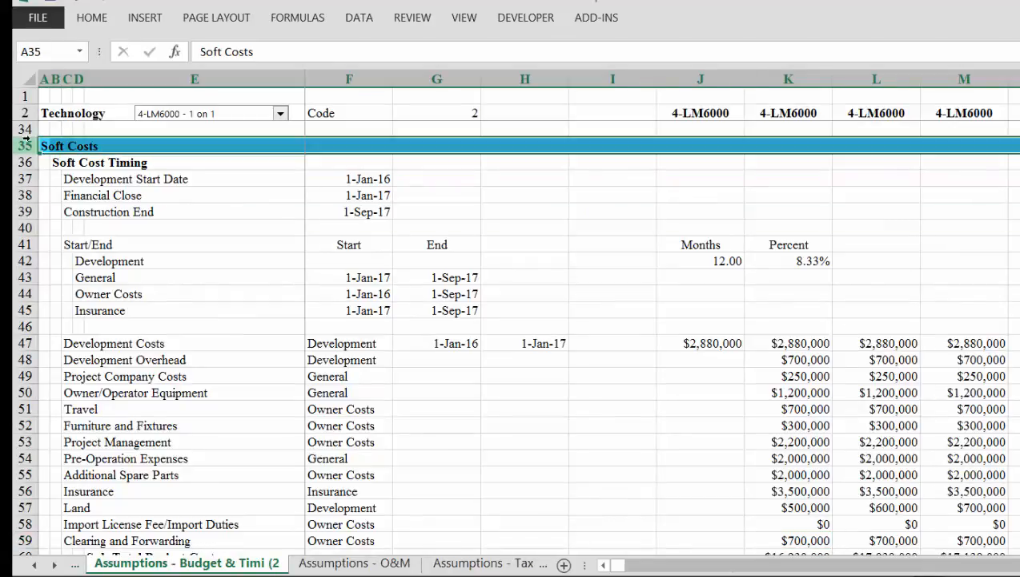
pyautogui.click(90, 24)
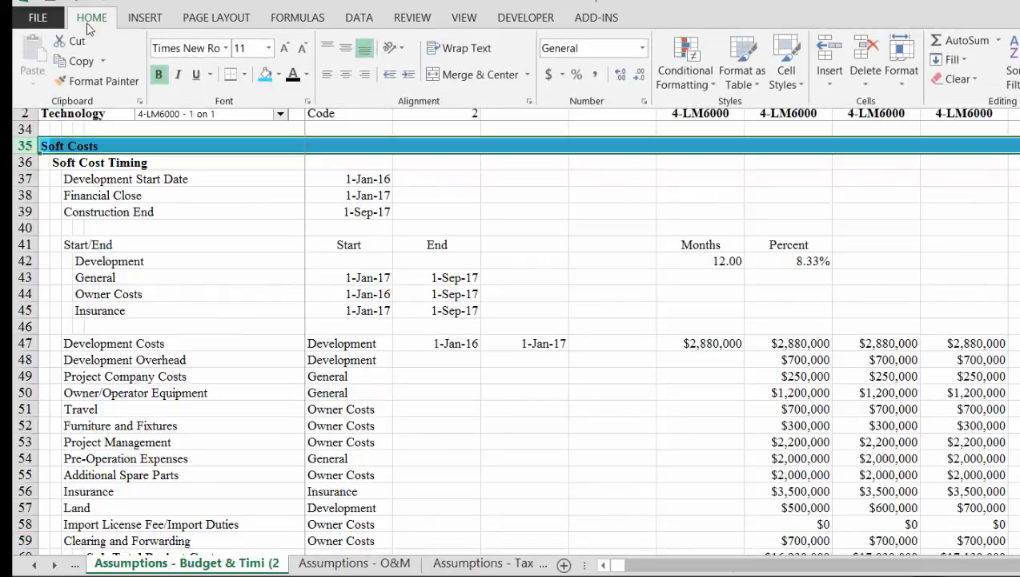
pyautogui.click(88, 81)
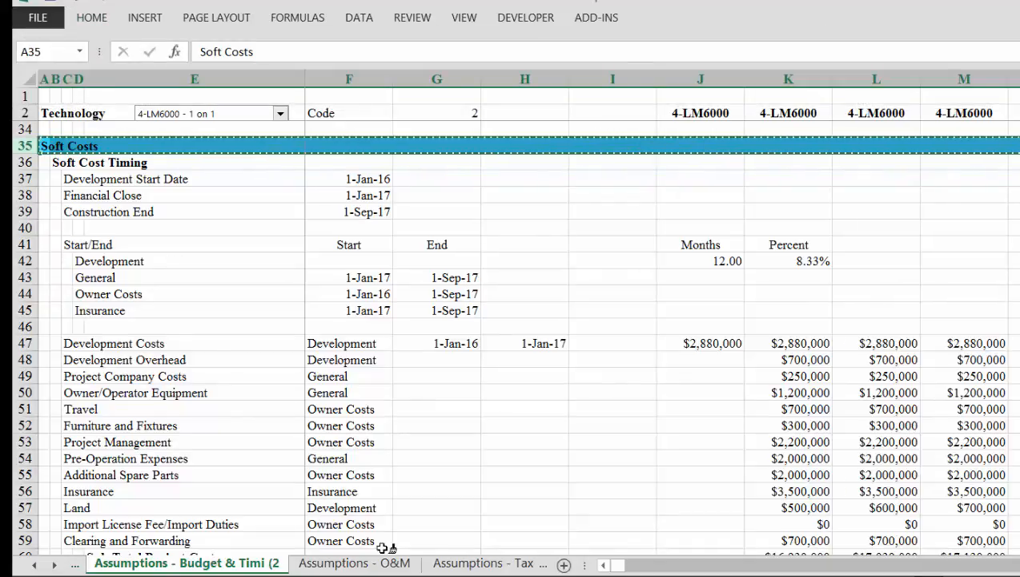
pyautogui.hotkey('ctrl', 'pagedown')
pyautogui.hotkey('ctrl', 'pagedown')
pyautogui.hotkey('ctrl', 'pagedown')
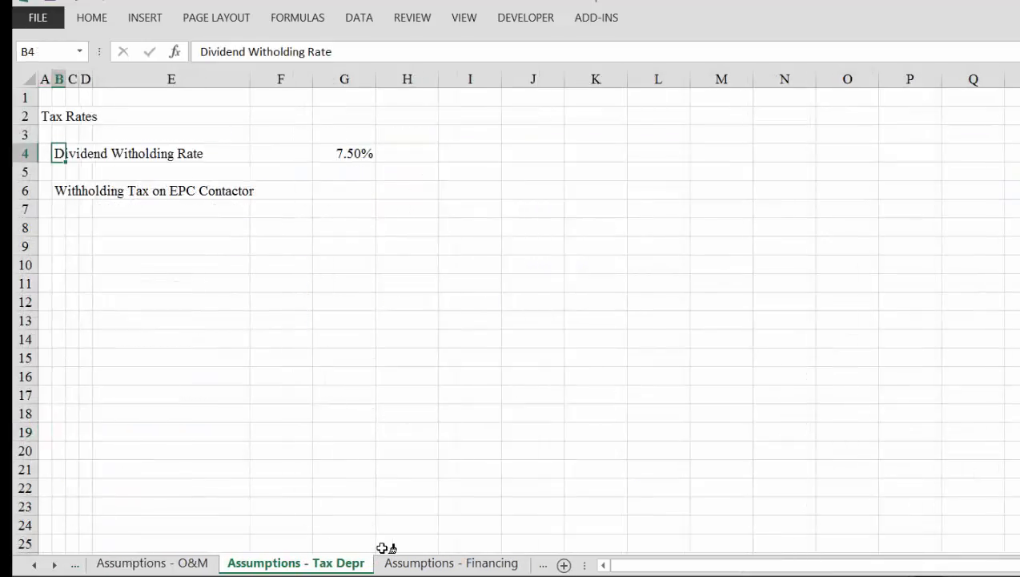
pyautogui.hotkey('ctrl', 'pagedown')
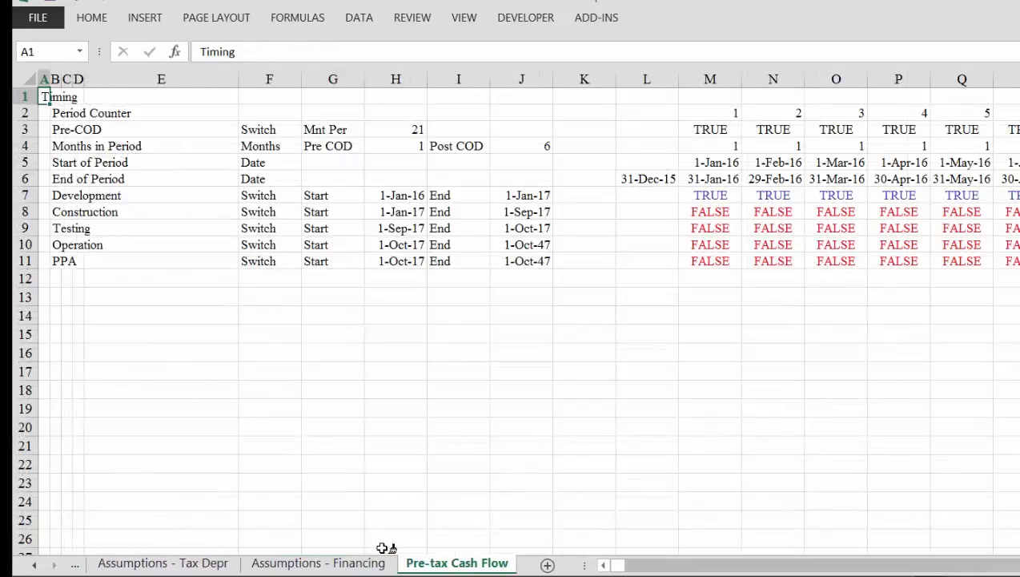
pyautogui.click(22, 96)
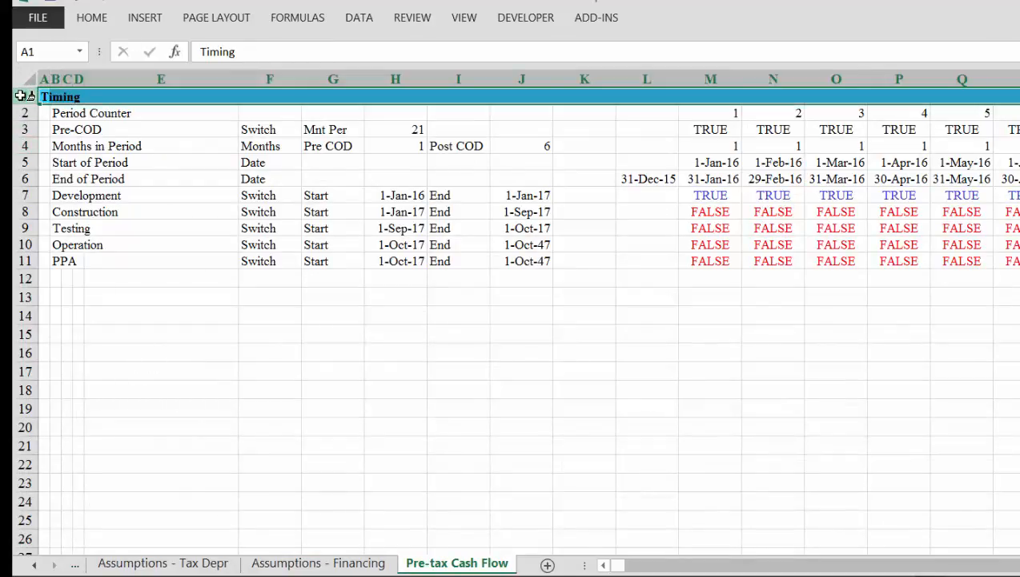
pyautogui.click(302, 326)
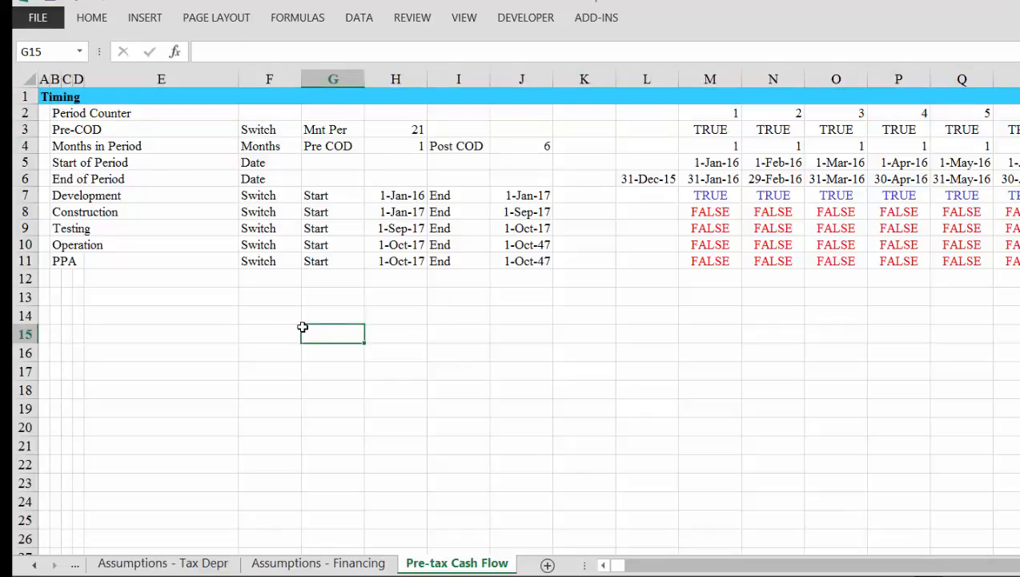
pyautogui.press('Left')
pyautogui.press('Left')
pyautogui.press('Left')
pyautogui.press('Left')
pyautogui.press('Left')
pyautogui.press('Left')
pyautogui.press('Up')
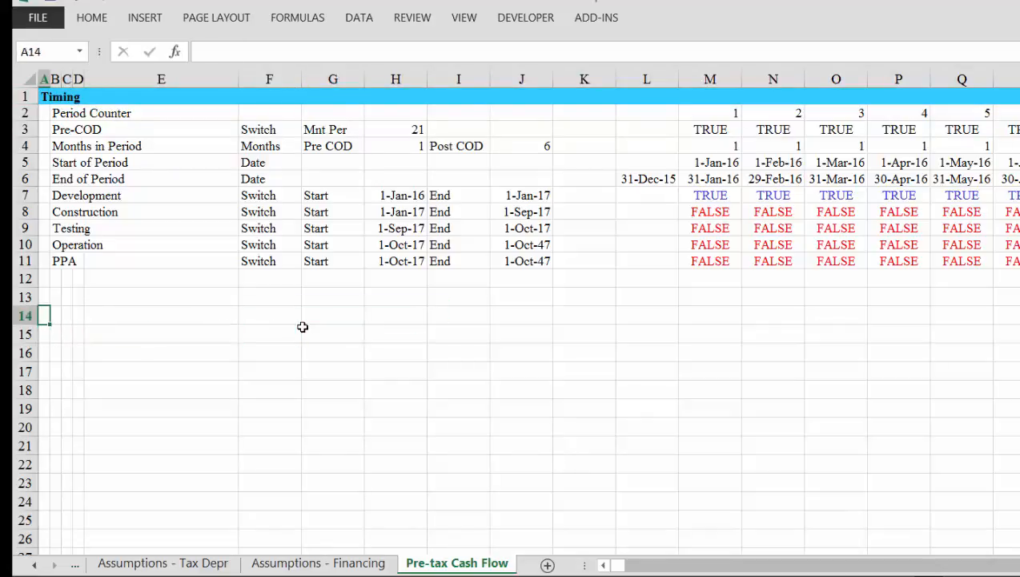
pyautogui.press('Up')
pyautogui.press('Up')
pyautogui.press('Up')
pyautogui.press('Up')
pyautogui.press('Up')
pyautogui.press('Up')
pyautogui.press('Up')
pyautogui.press('Up')
pyautogui.press('Up')
pyautogui.press('Up')
pyautogui.press('Up')
pyautogui.press('Up')
pyautogui.press('Up')
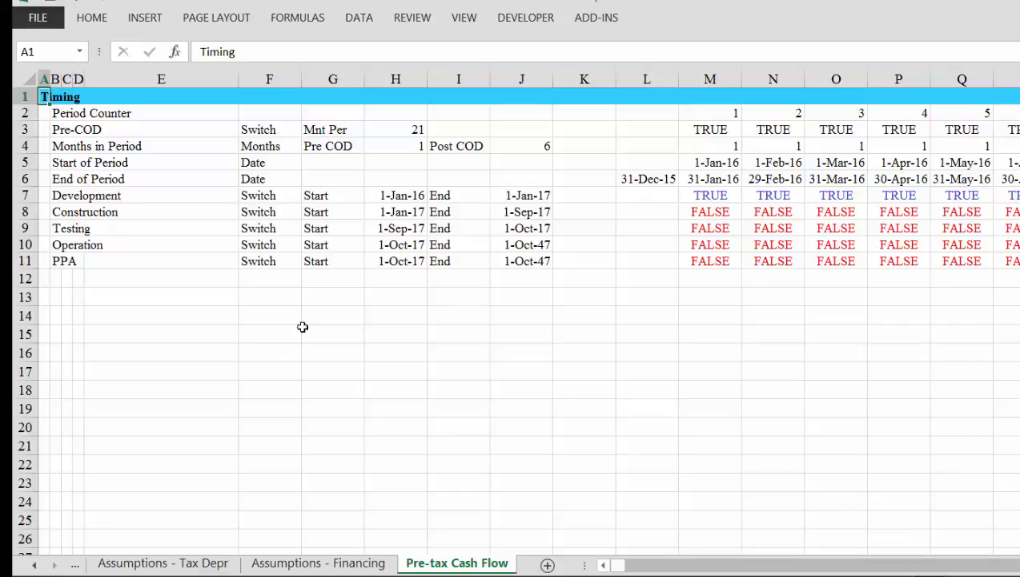
# Add the heading Macro-Economic in A13 and the indented row label Year in B14.
pyautogui.press('Down')
pyautogui.press('Down')
pyautogui.press('Down')
pyautogui.press('Down')
pyautogui.press('Down')
pyautogui.press('Down')
pyautogui.press('Down')
pyautogui.press('Down')
pyautogui.press('Down')
pyautogui.press('Down')
pyautogui.press('Down')
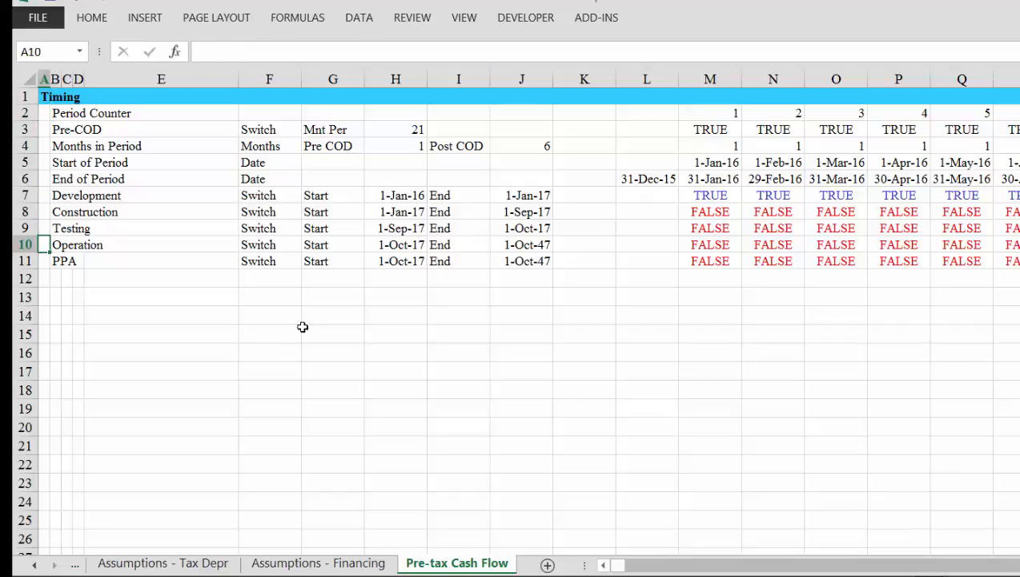
pyautogui.press('Down')
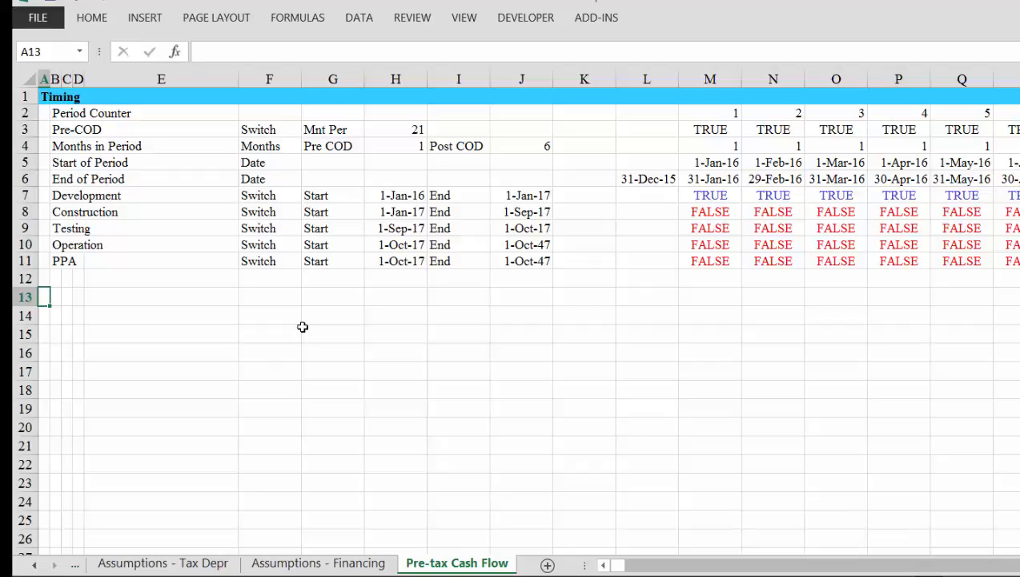
pyautogui.write('Mac')
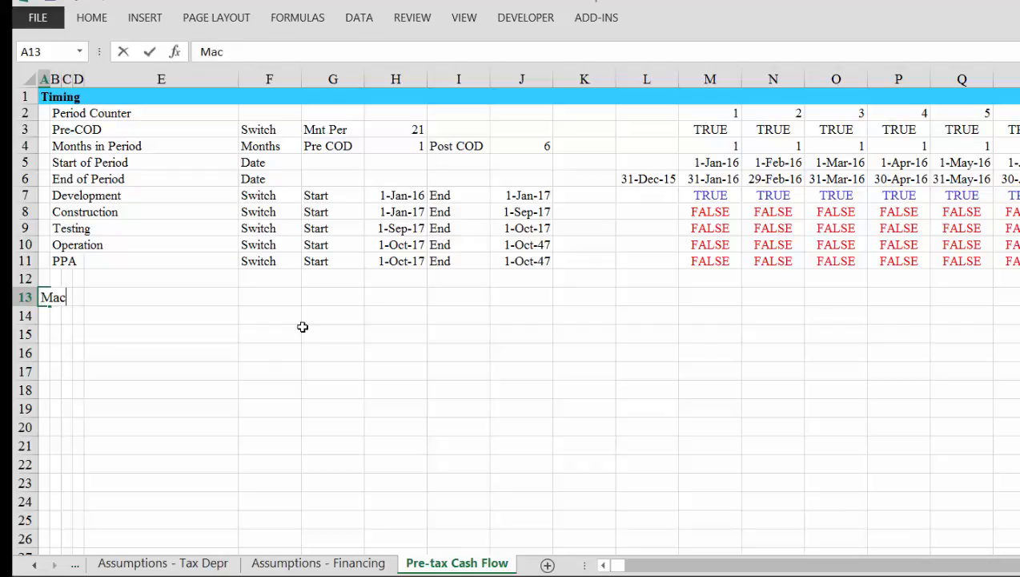
pyautogui.write('ro-Economic')
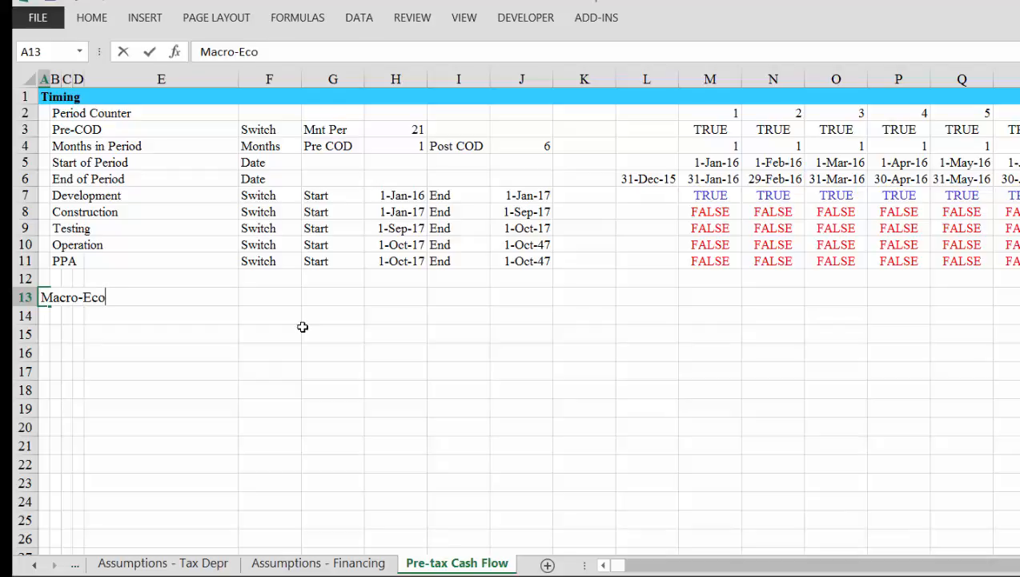
pyautogui.press('Return')
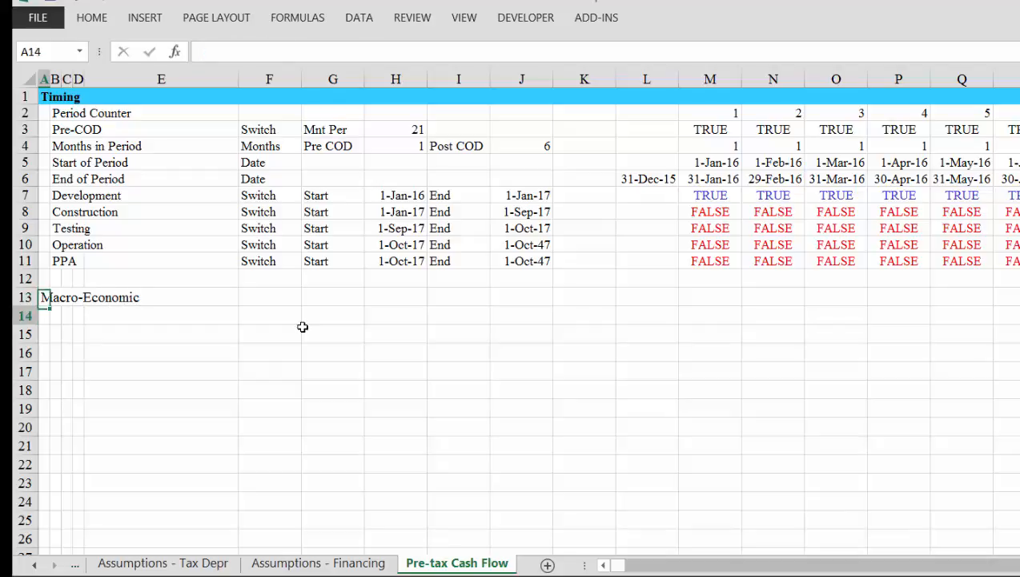
pyautogui.press('Right')
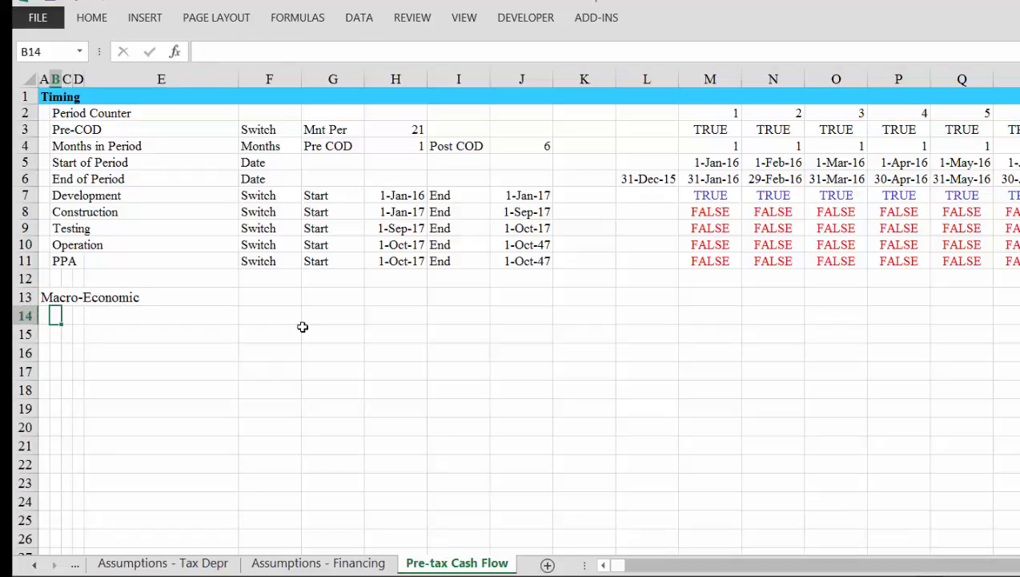
pyautogui.write('F')
pyautogui.press('BackSpace')
pyautogui.write('Year')
pyautogui.press('Return')
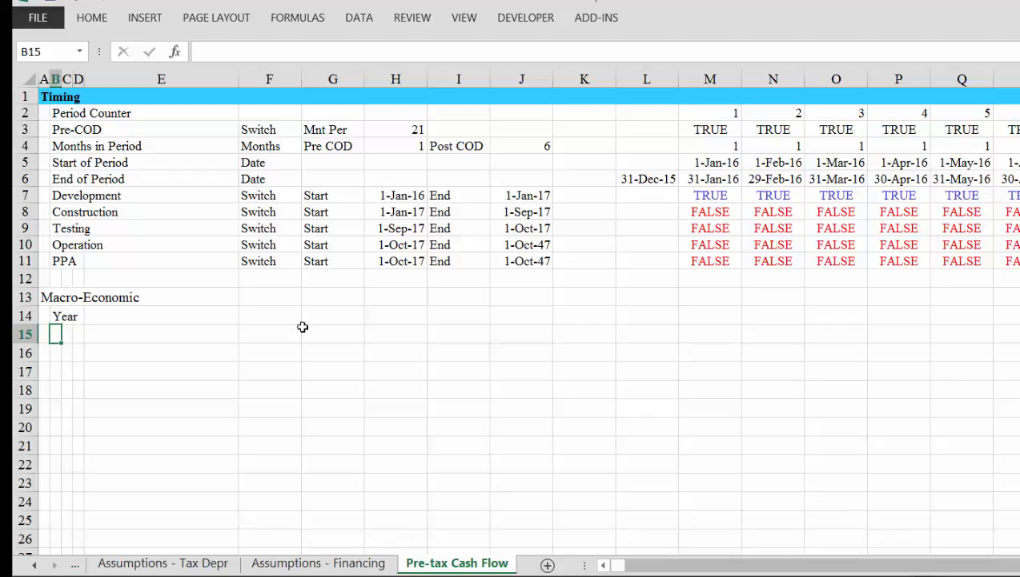
# Label the two rows under Year as PAK Inflation Rate in B15 and USD Inflation Rate in B16.
pyautogui.write('Local')
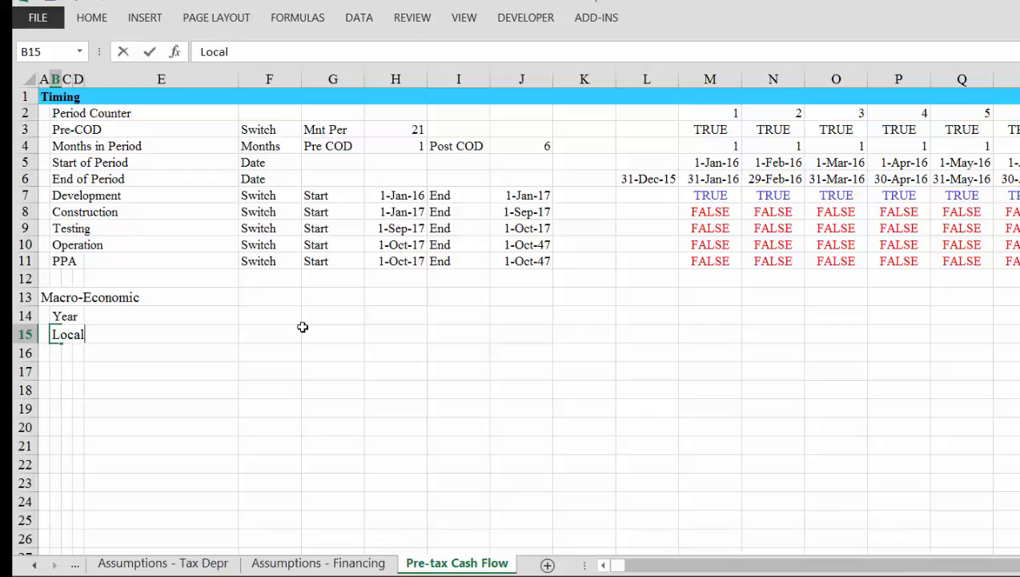
pyautogui.press('BackSpace')
pyautogui.press('BackSpace')
pyautogui.press('BackSpace')
pyautogui.press('BackSpace')
pyautogui.write('PAK Inflation')
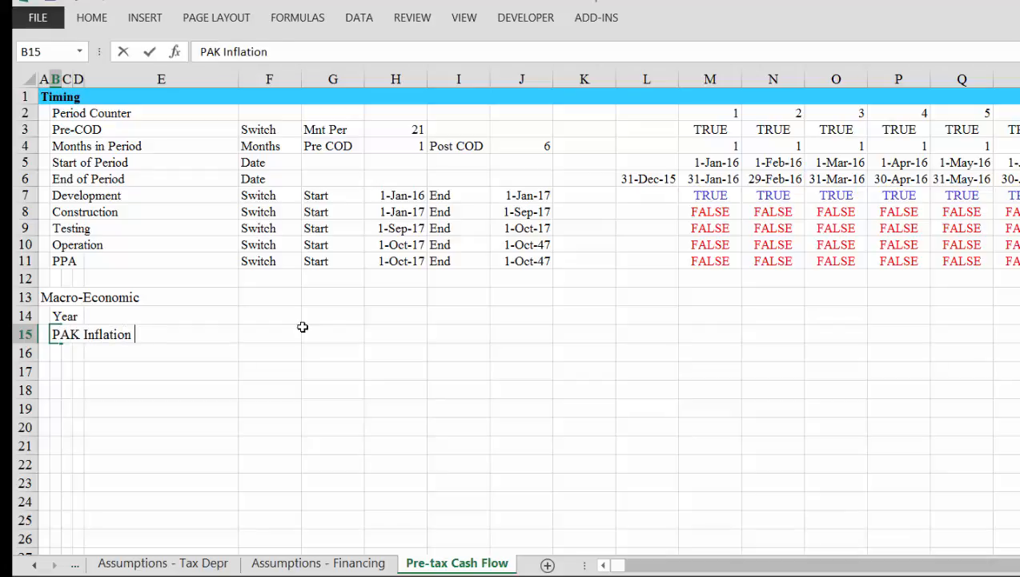
pyautogui.write(' Rate')
pyautogui.press('Return')
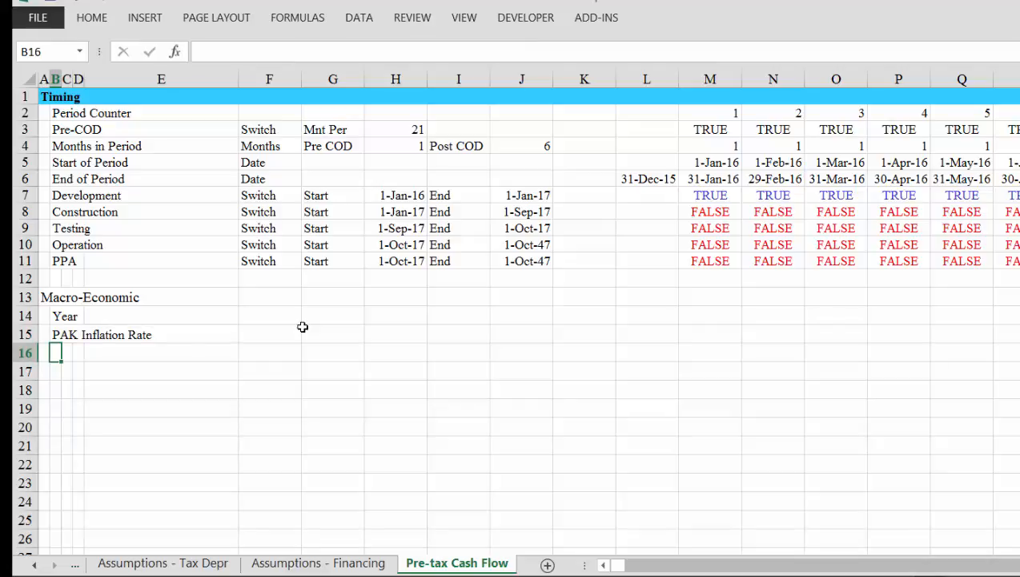
pyautogui.write('USD In')
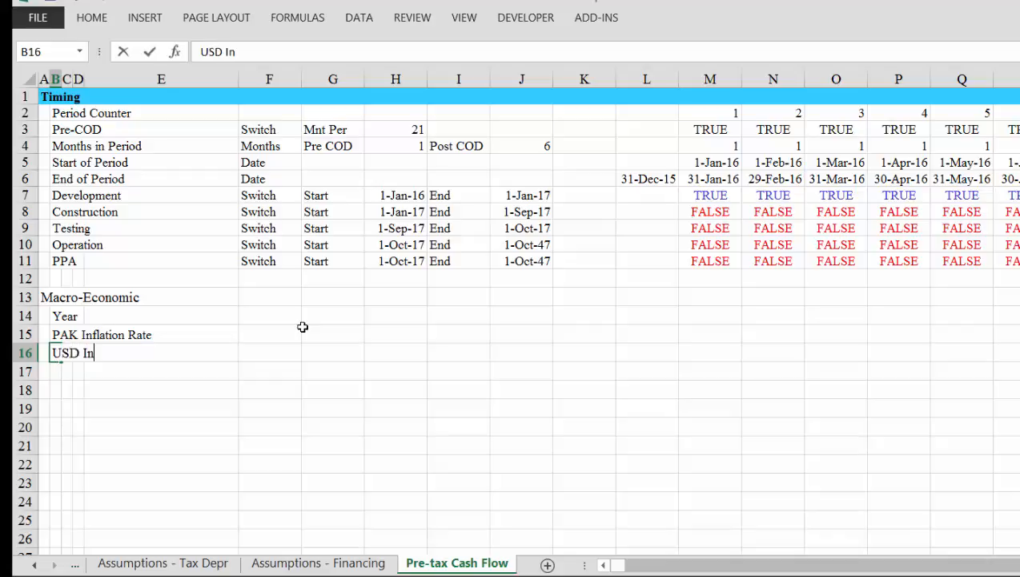
pyautogui.write('flation Rate')
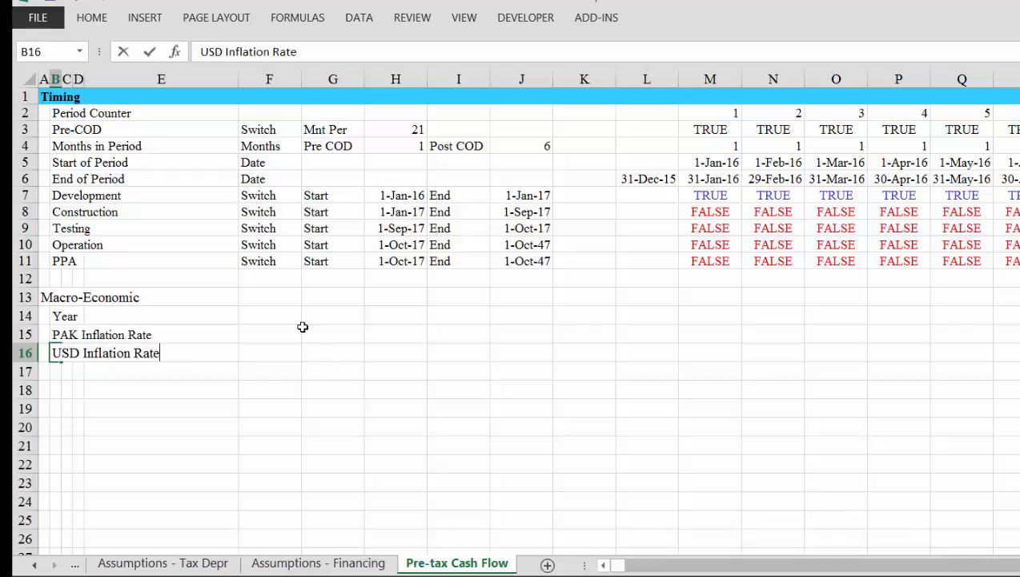
pyautogui.hotkey('ctrl', 'Return')
pyautogui.press('Down')
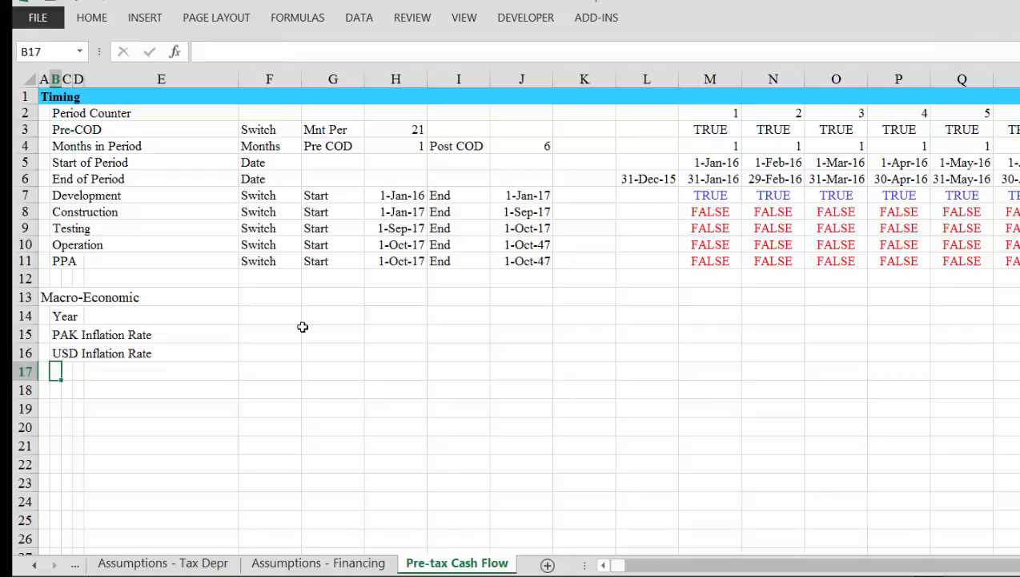
# Append "- Annual" to both the PAK and USD inflation rate labels in B15 and B16.
pyautogui.press('Up')
pyautogui.press('Up')
pyautogui.press('F2')
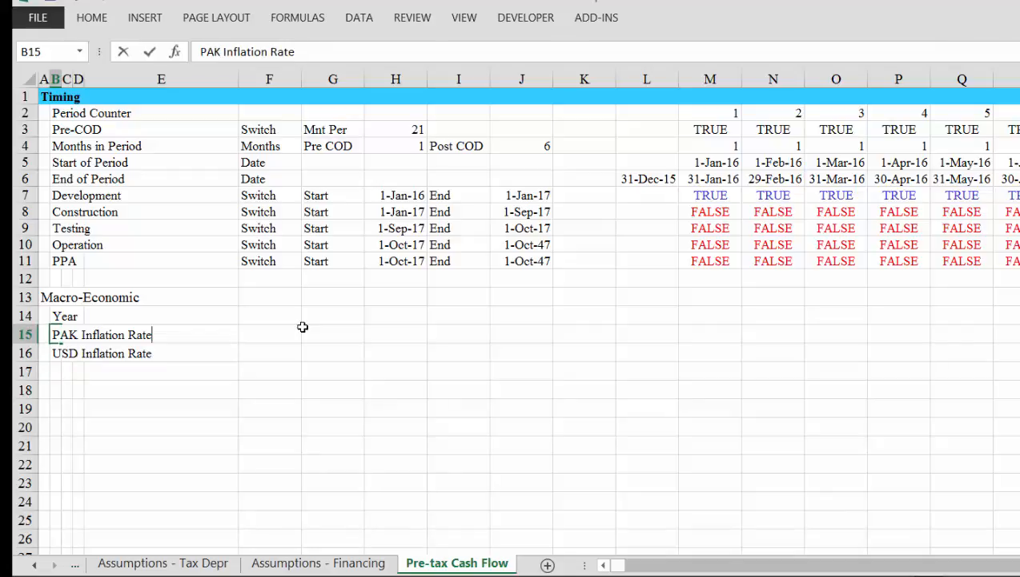
pyautogui.write('- Annual')
pyautogui.hotkey('ctrl', 'Return')
pyautogui.press('Down')
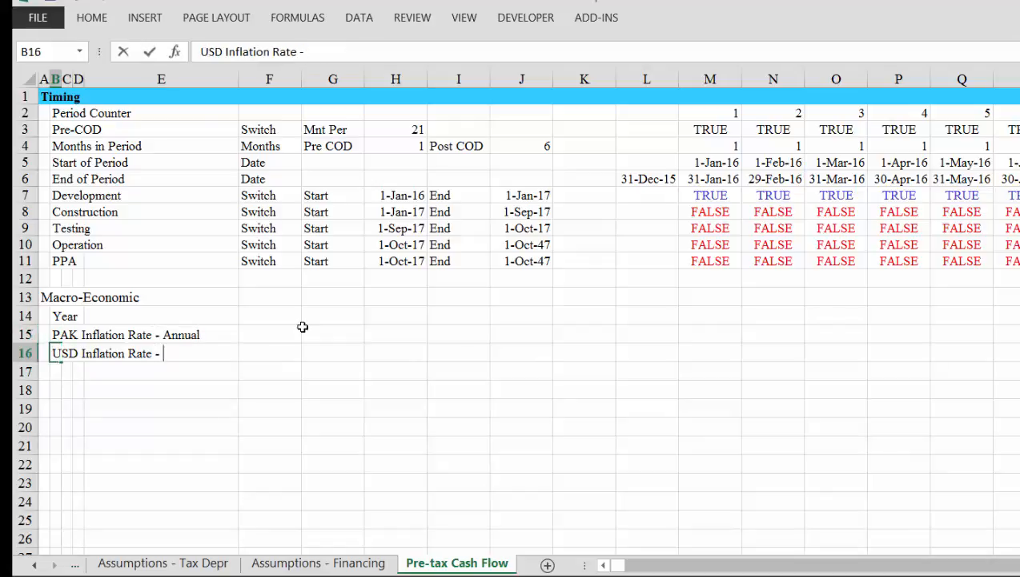
pyautogui.write('- Annual')
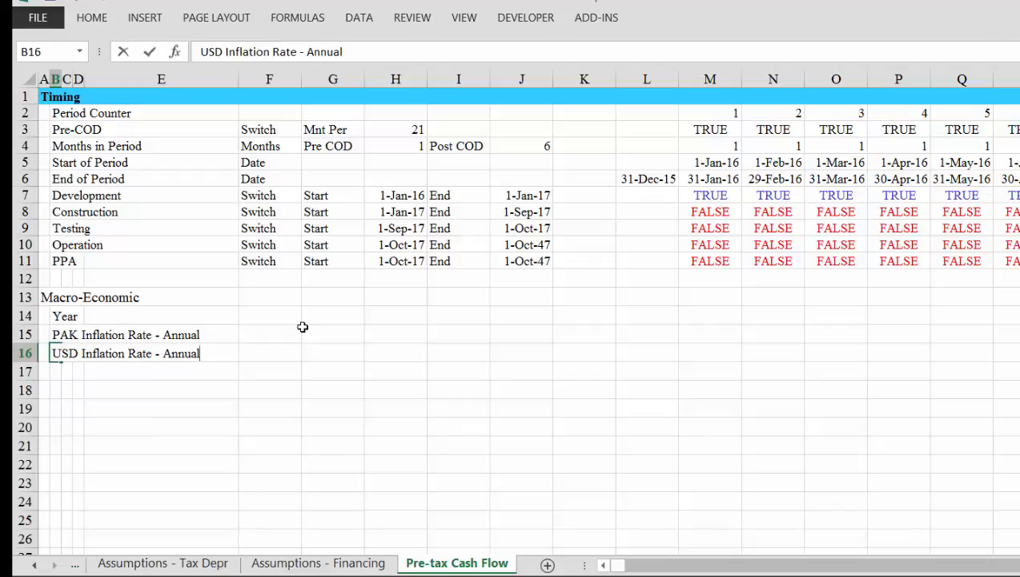
pyautogui.press('Return')
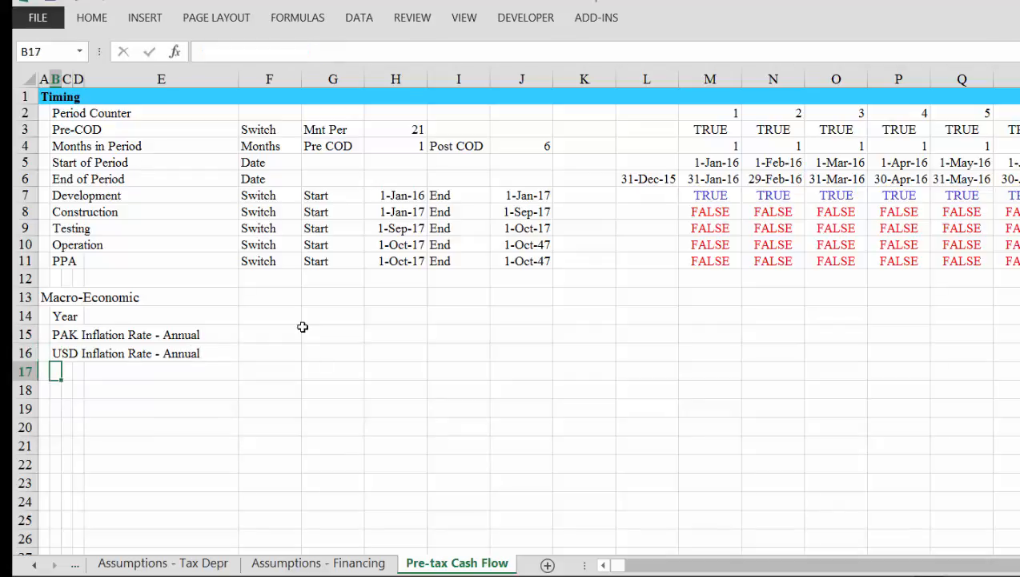
# Copy the two annual inflation rate labels from B15:B16 into B17:B18.
pyautogui.press('Up')
pyautogui.press('Up')
pyautogui.hotkey('shift', 'Down')
pyautogui.hotkey('ctrl', 'c')
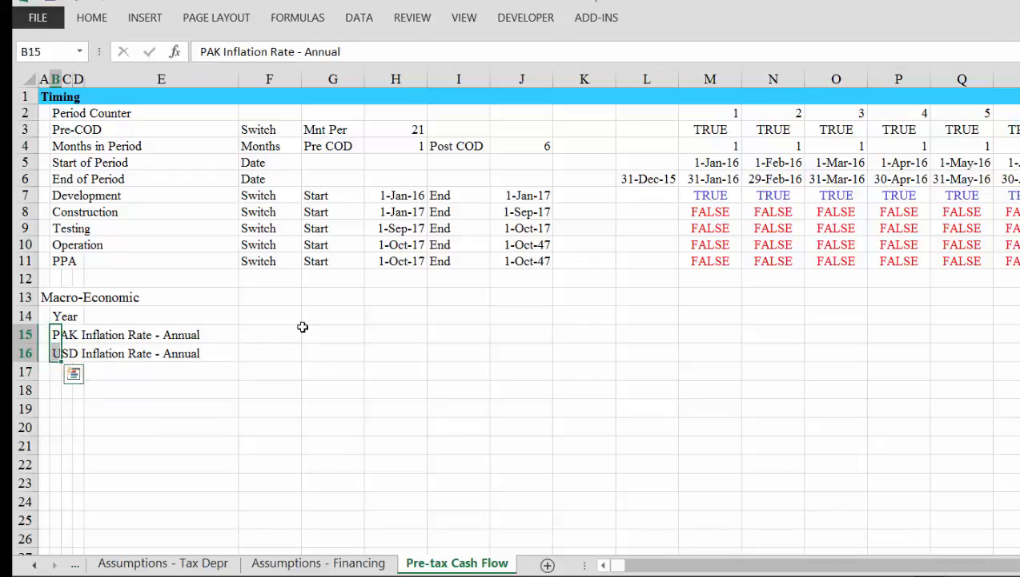
pyautogui.press('Down')
pyautogui.press('Down')
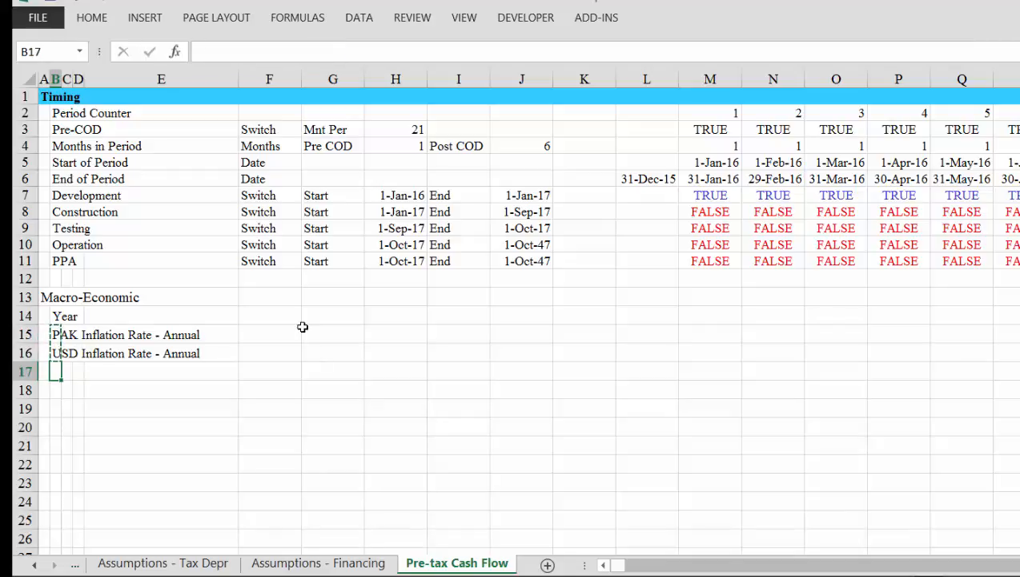
pyautogui.hotkey('ctrl', 'v')
# Change the copied PAK label in B17 to PAK Inflation Rate - Index.
pyautogui.press('F2')
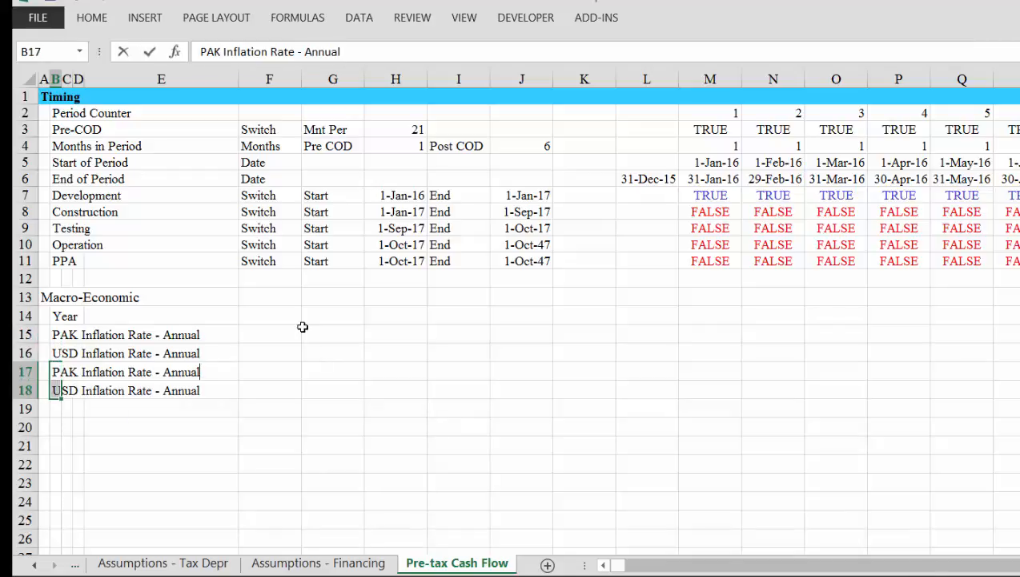
pyautogui.press('BackSpace')
pyautogui.press('BackSpace')
pyautogui.press('BackSpace')
pyautogui.press('BackSpace')
pyautogui.press('BackSpace')
pyautogui.press('BackSpace')
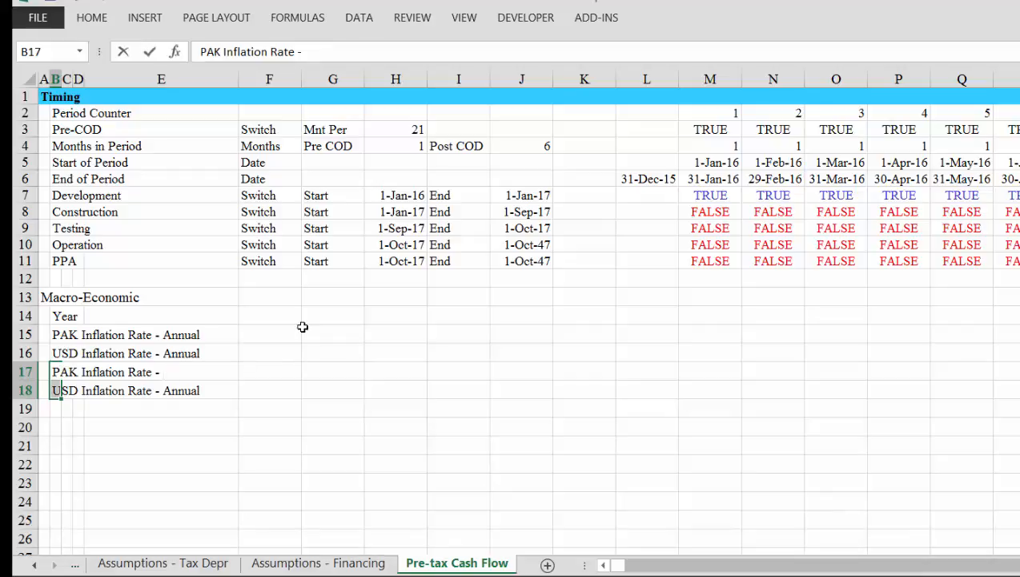
pyautogui.write('U')
pyautogui.press('BackSpace')
pyautogui.write('Index')
pyautogui.press('Return')
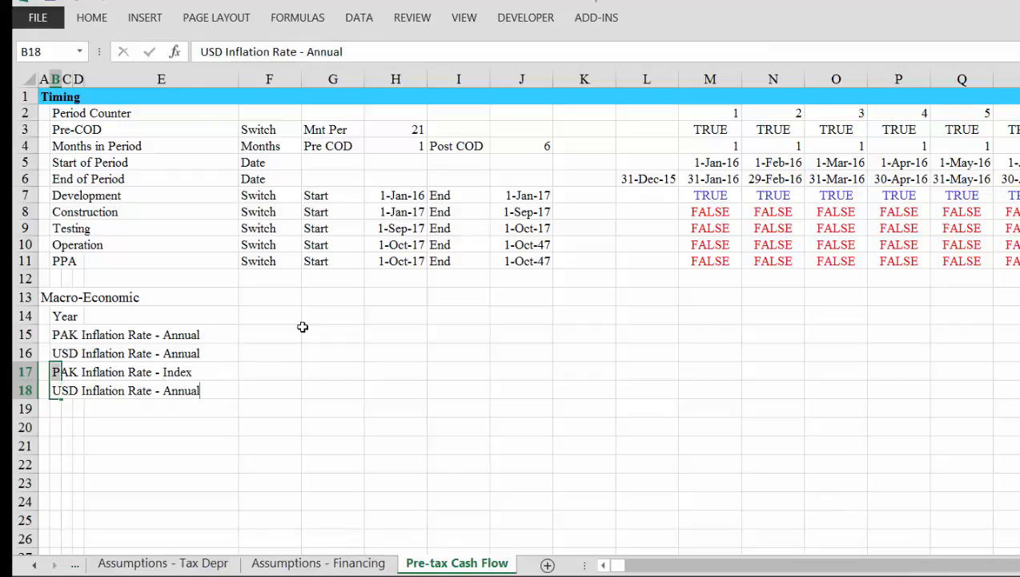
# Change the copied USD label in B18 to USD Inflation Rate - Index.
pyautogui.press('Left')
pyautogui.press('Right')
pyautogui.press('F2')
pyautogui.press('BackSpace')
pyautogui.press('BackSpace')
pyautogui.press('BackSpace')
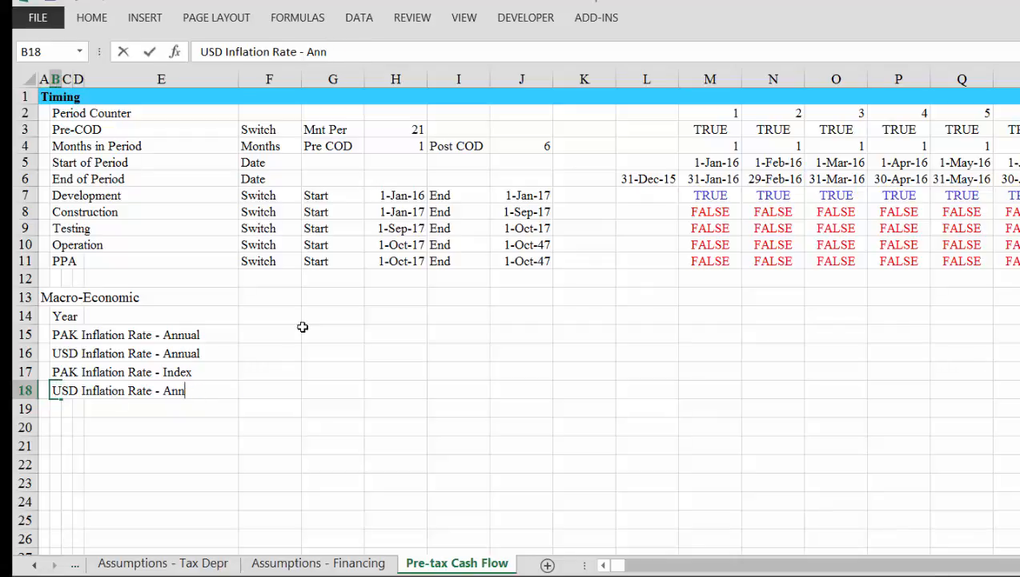
pyautogui.press('BackSpace')
pyautogui.press('BackSpace')
pyautogui.press('BackSpace')
pyautogui.write('Index')
pyautogui.press('Return')
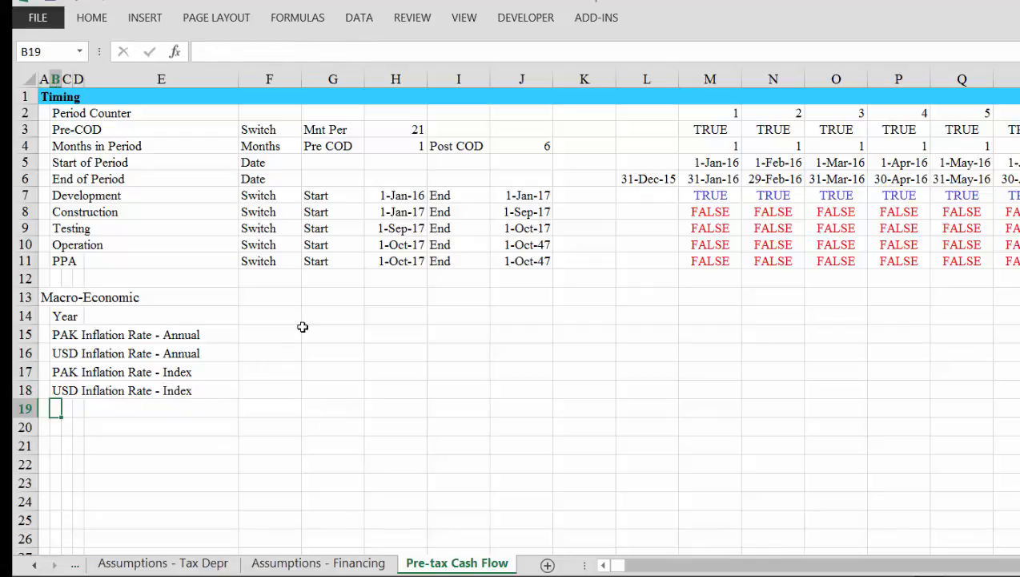
# Calculate the year of each period's end date with =YEAR(M6) in M14, and fill it across the Year row.
pyautogui.press('Up')
pyautogui.press('Up')
pyautogui.press('Up')
pyautogui.press('Up')
pyautogui.press('Up')
pyautogui.press('Right')
pyautogui.press('Right')
pyautogui.press('Right')
pyautogui.press('Right')
pyautogui.press('Right')
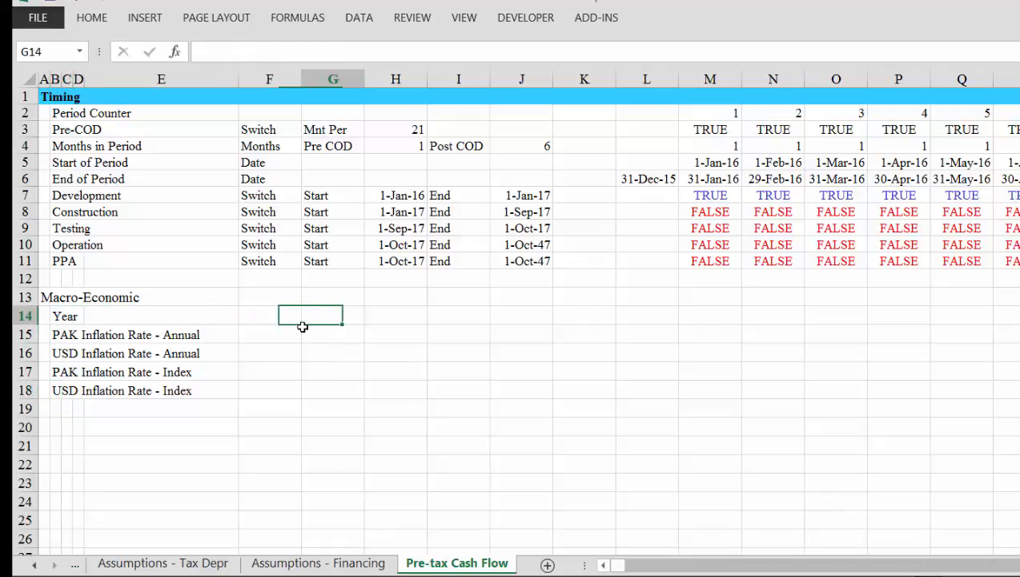
pyautogui.press('Right')
pyautogui.press('Right')
pyautogui.press('Right')
pyautogui.press('Right')
pyautogui.press('Right')
pyautogui.press('Right')
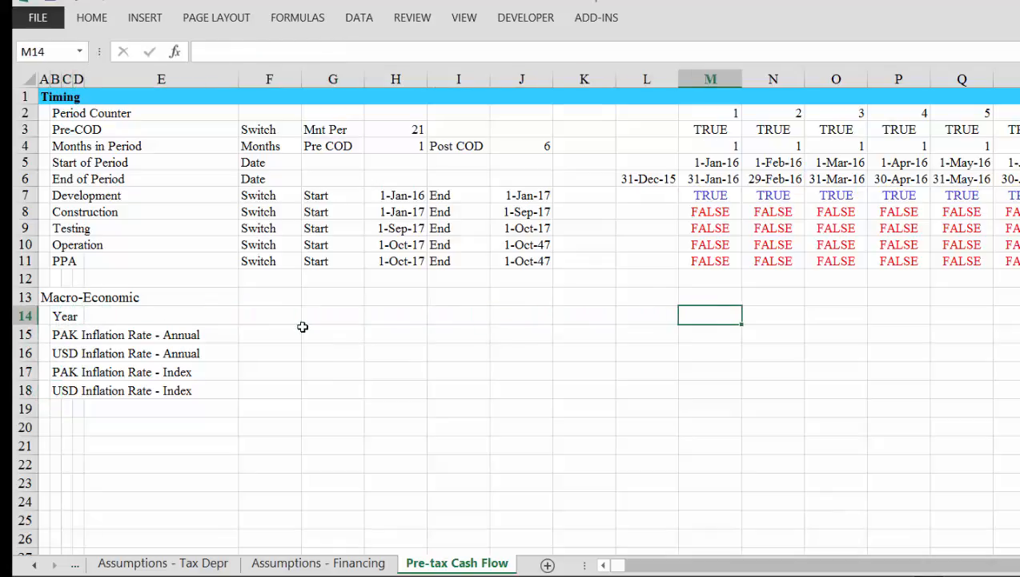
pyautogui.write('=year')
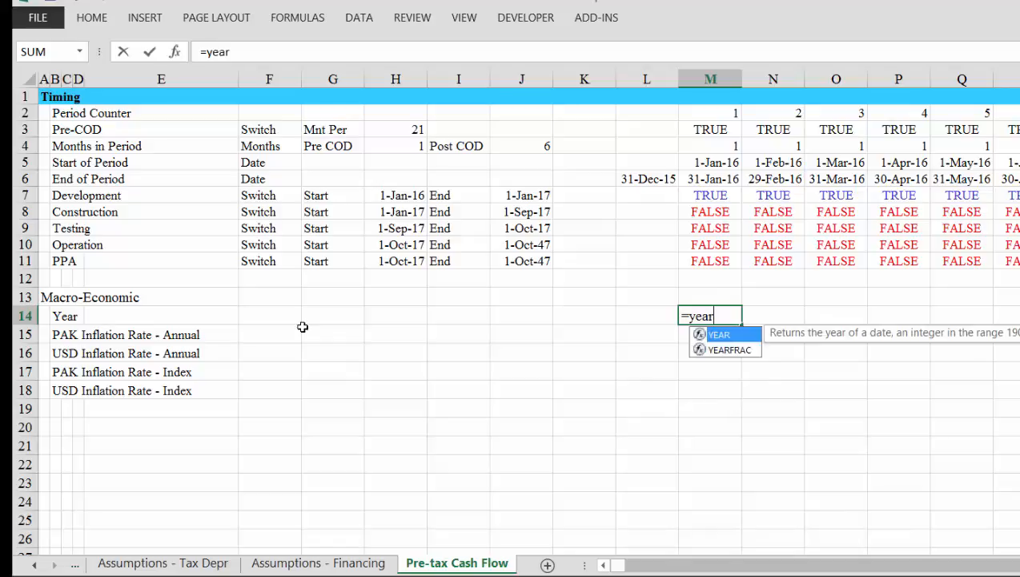
pyautogui.press('Tab')
pyautogui.press('Up')
pyautogui.press('Up')
pyautogui.press('Up')
pyautogui.press('Up')
pyautogui.press('Up')
pyautogui.press('Up')
pyautogui.press('Up')
pyautogui.press('Up')
pyautogui.press('Up')
pyautogui.press('Up')
pyautogui.press('Up')
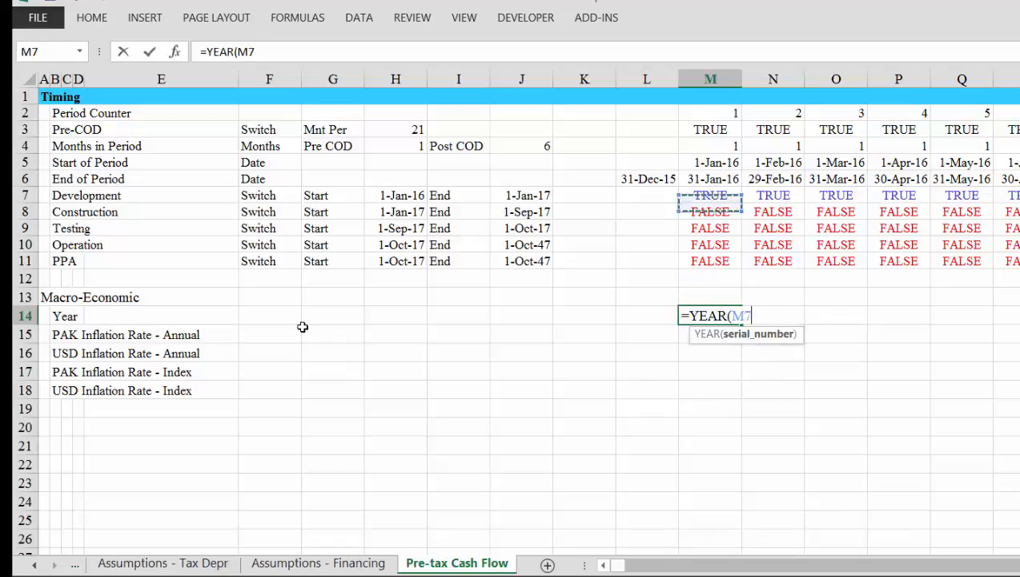
pyautogui.press('Down')
pyautogui.press('Down')
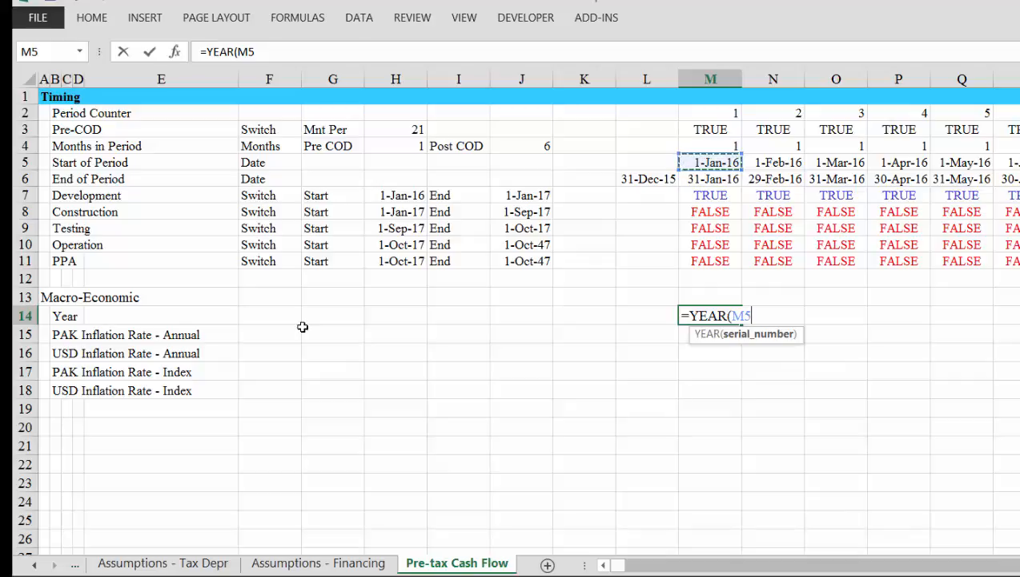
pyautogui.press('Down')
pyautogui.press('Return')
pyautogui.press('Up')
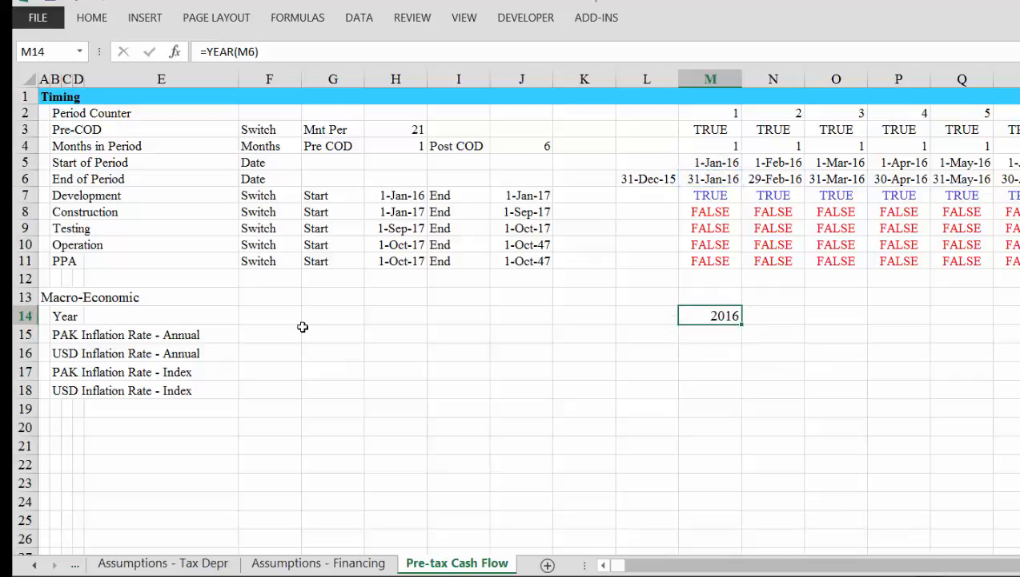
pyautogui.hotkey('ctrl', 'shift', 'Right')
pyautogui.hotkey('ctrl', 'r')
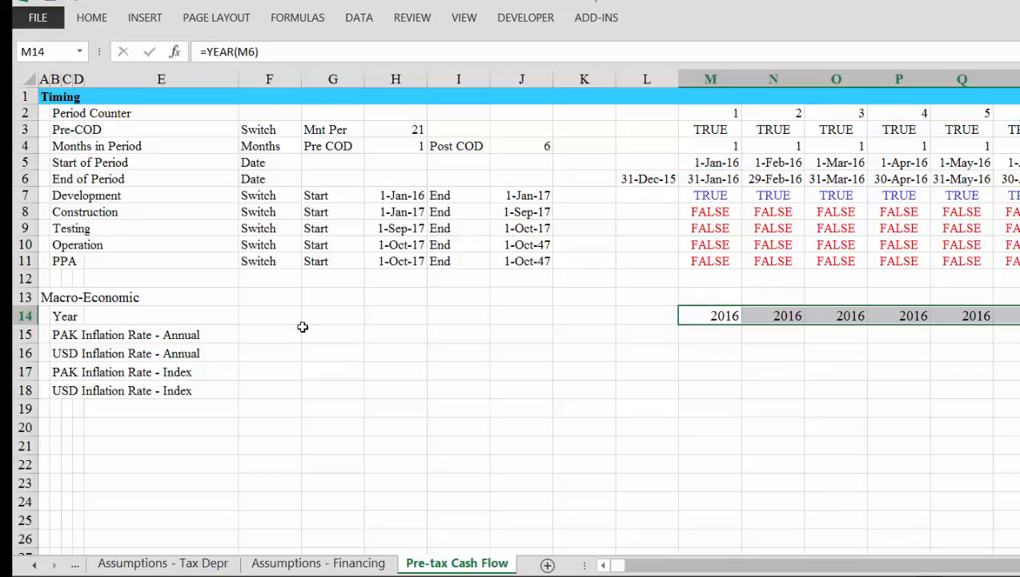
# Examine the Year row against the period end dates from the monthly columns into the semi-annual ones.
pyautogui.press('Right')
pyautogui.press('Right')
pyautogui.press('Right')
pyautogui.press('Right')
pyautogui.press('Right')
pyautogui.press('Right')
pyautogui.press('Right')
pyautogui.press('Right')
pyautogui.press('Right')
pyautogui.press('Right')
pyautogui.press('Right')
pyautogui.press('Right')
pyautogui.press('Right')
pyautogui.press('Right')
pyautogui.press('Right')
pyautogui.press('Right')
pyautogui.press('Right')
pyautogui.press('Right')
pyautogui.press('Right')
pyautogui.press('Right')
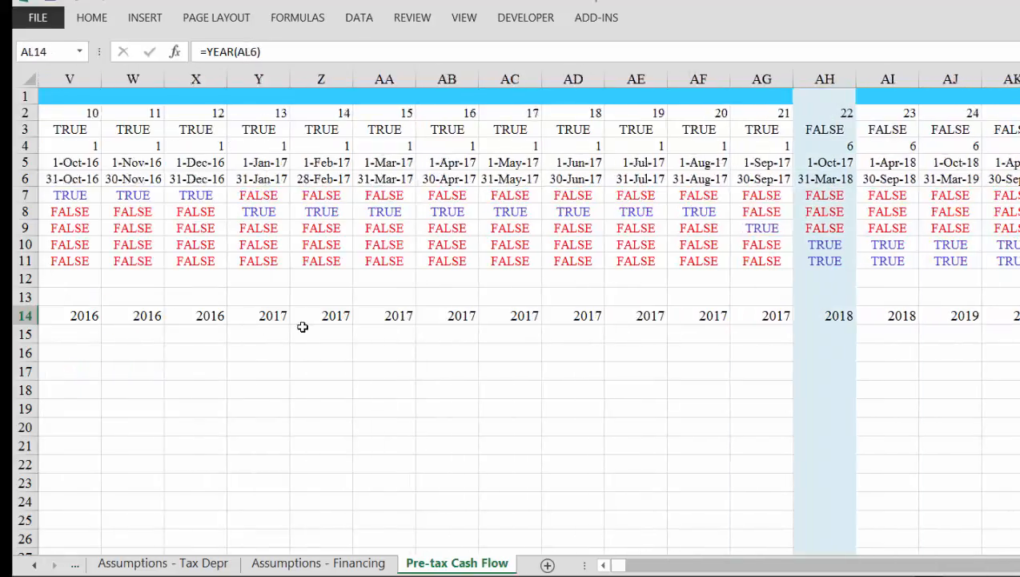
# Examine the Year row against the period end dates through the later semi-annual operating periods.
pyautogui.press('Right')
pyautogui.press('Right')
pyautogui.press('Right')
pyautogui.press('Right')
pyautogui.press('Right')
pyautogui.press('Right')
pyautogui.press('Right')
pyautogui.press('Right')
pyautogui.press('Right')
pyautogui.press('Right')
pyautogui.press('Right')
pyautogui.press('Right')
pyautogui.press('Right')
pyautogui.press('Right')
pyautogui.press('Right')
pyautogui.press('Right')
pyautogui.press('Right')
pyautogui.press('Right')
pyautogui.press('Right')
pyautogui.press('Right')
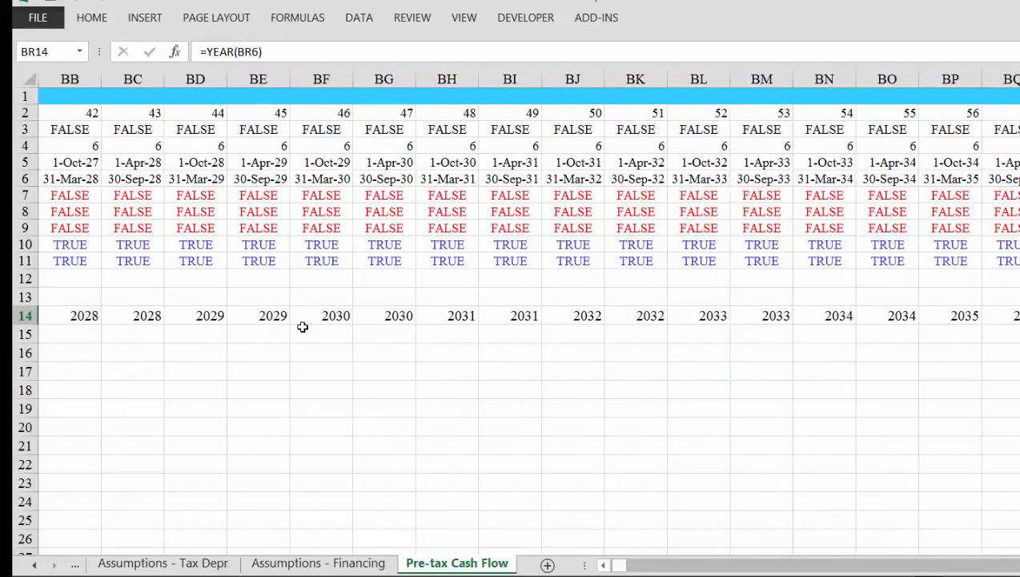
# Start a LOOKUP formula in M15 of the PAK Inflation Rate - Annual row, with the year in M14 as the lookup value.
pyautogui.hotkey('ctrl', 'Left')
pyautogui.press('Left')
pyautogui.press('Left')
pyautogui.press('Left')
pyautogui.press('Left')
pyautogui.press('Left')
pyautogui.press('Left')
pyautogui.press('Left')
pyautogui.press('Left')
pyautogui.press('Left')
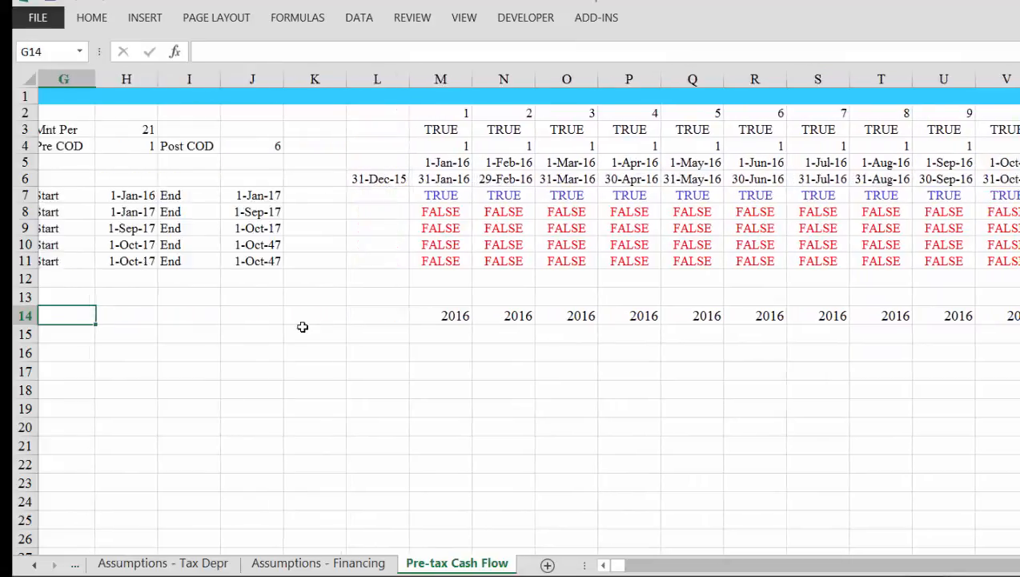
pyautogui.press('Left')
pyautogui.press('Left')
pyautogui.press('Left')
pyautogui.press('Down')
pyautogui.press('Right')
pyautogui.press('Right')
pyautogui.press('Right')
pyautogui.press('Right')
pyautogui.press('Right')
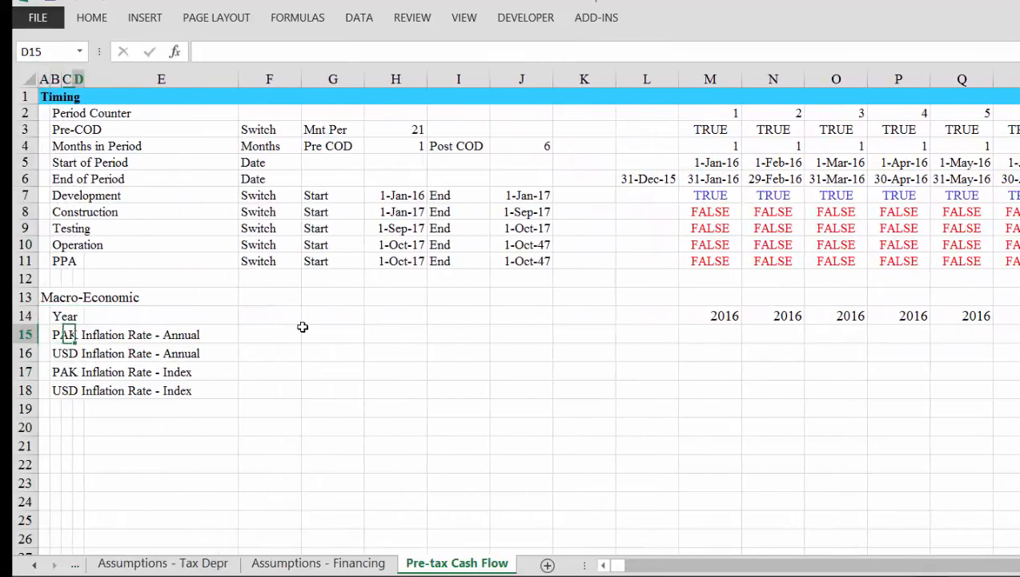
pyautogui.press('Right')
pyautogui.press('Right')
pyautogui.press('Left')
pyautogui.press('Right')
pyautogui.press('Right')
pyautogui.press('Right')
pyautogui.press('Right')
pyautogui.press('Right')
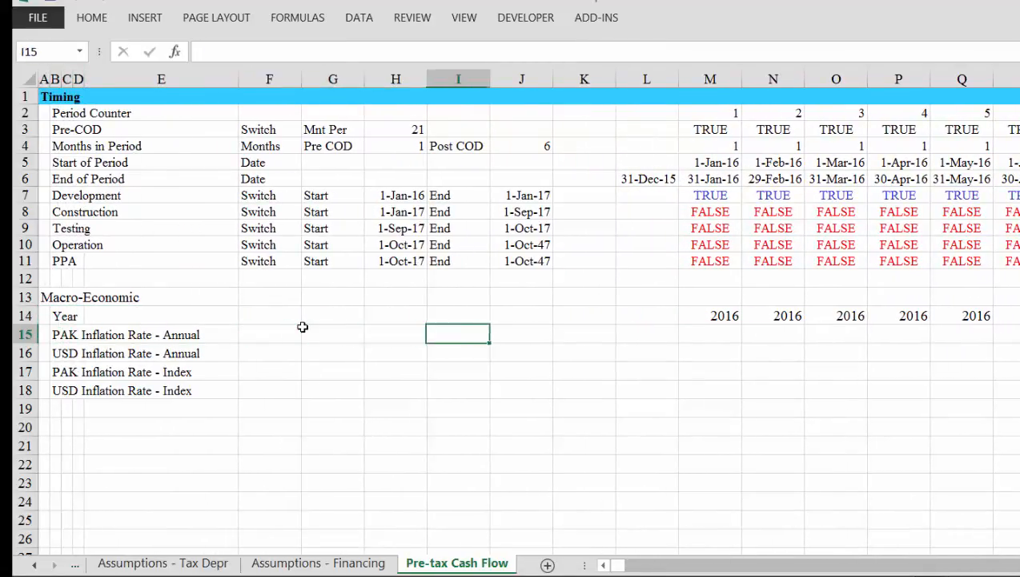
pyautogui.press('Right')
pyautogui.write('=l')
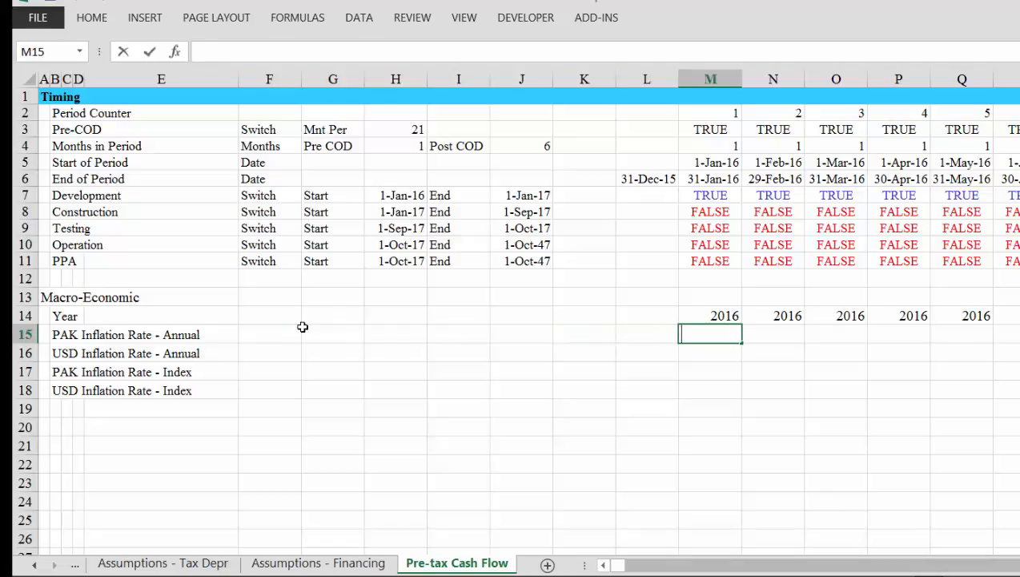
pyautogui.write('o')
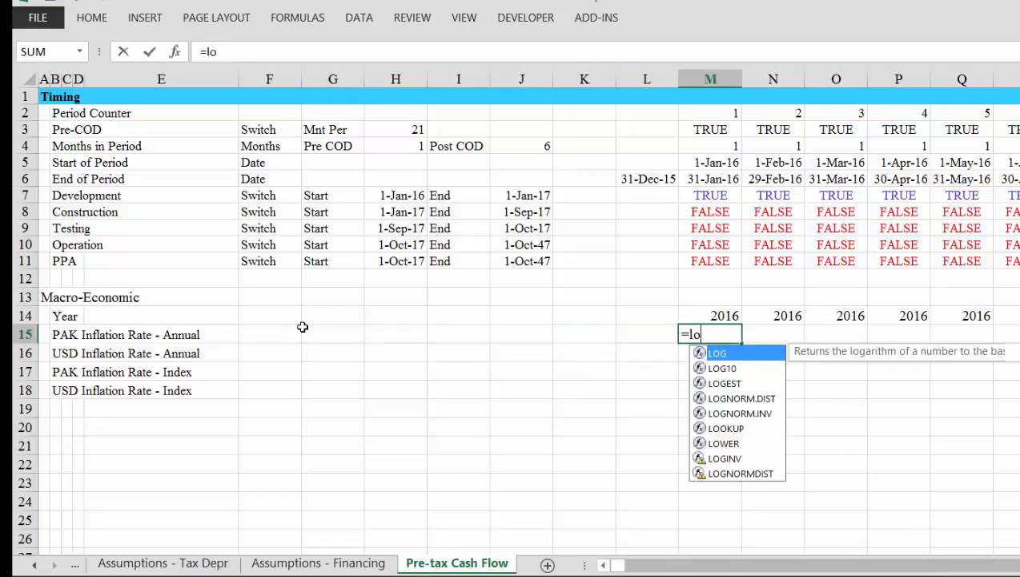
pyautogui.press('Down')
pyautogui.press('Down')
pyautogui.press('Down')
pyautogui.press('Down')
pyautogui.press('Down')
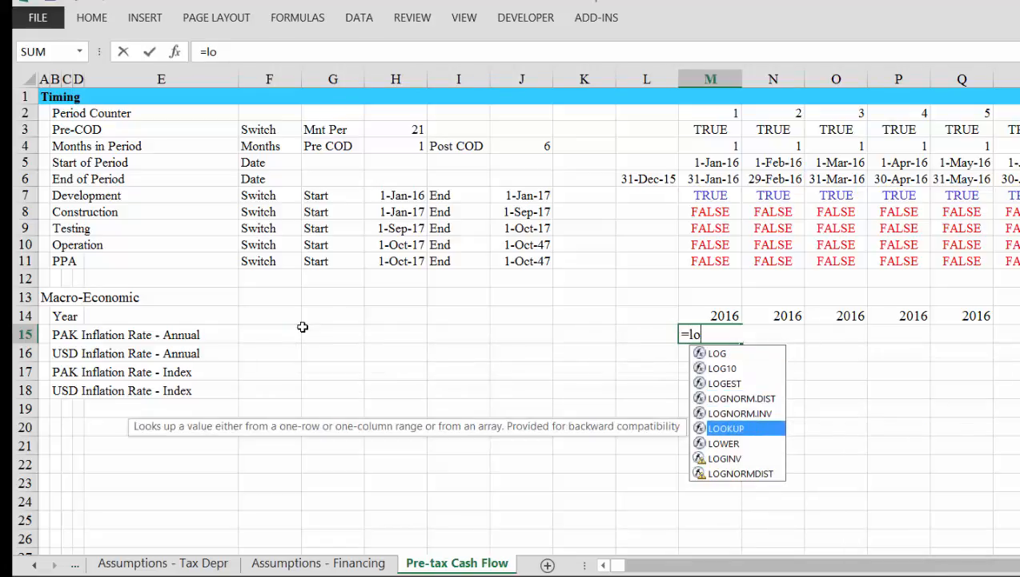
pyautogui.press('Tab')
pyautogui.press('Up')
pyautogui.write(',')
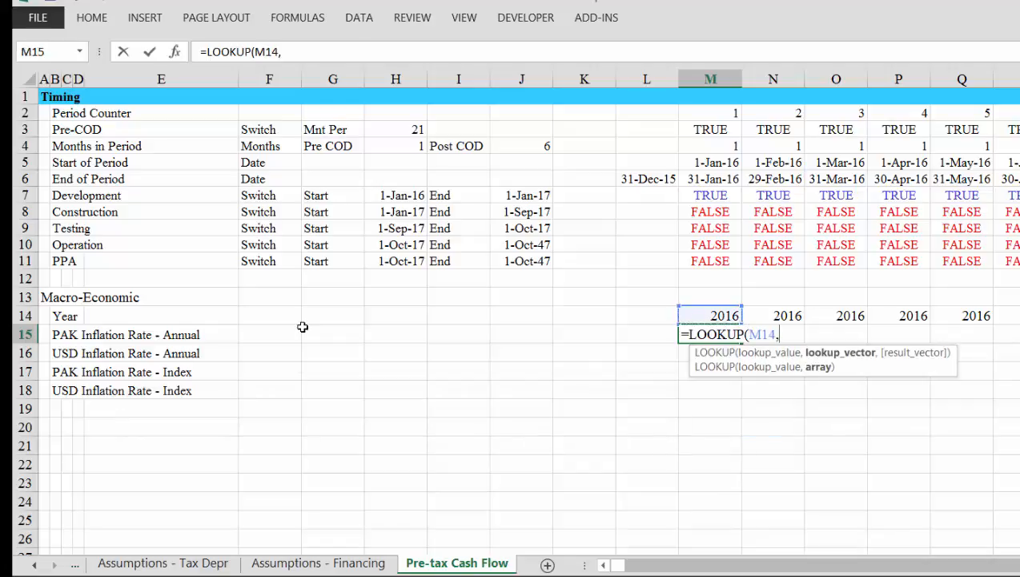
# Complete the M15 LOOKUP with row 25 (Year) of Assumptions - General as lookup vector and row 26 (Pakistan Inflation Rate) as result vector.
pyautogui.hotkey('ctrl', 'pageup')
pyautogui.hotkey('ctrl', 'pageup')
pyautogui.hotkey('ctrl', 'pageup')
pyautogui.hotkey('ctrl', 'pageup')
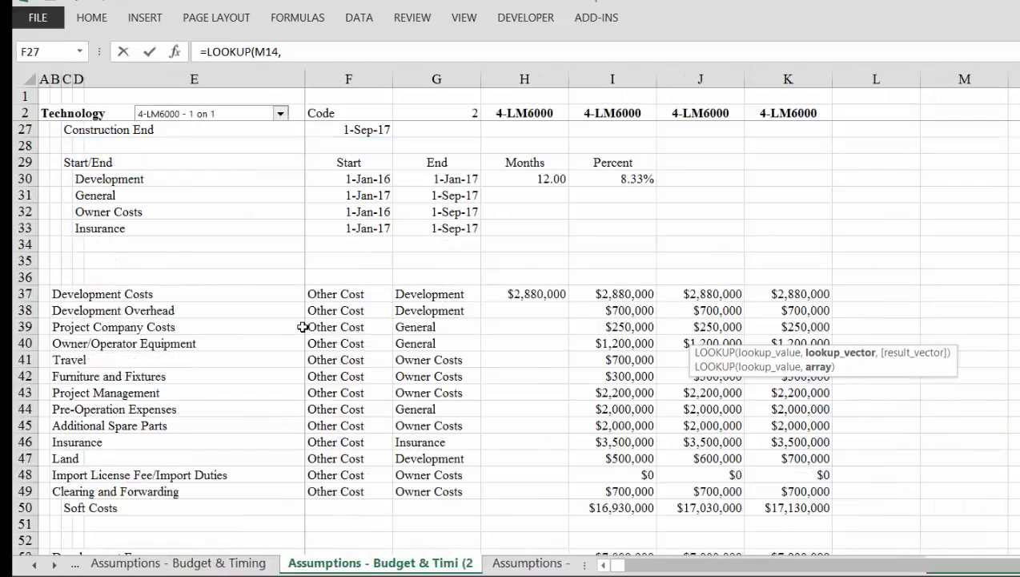
pyautogui.hotkey('ctrl', 'pageup')
pyautogui.hotkey('ctrl', 'pageup')
pyautogui.hotkey('ctrl', 'pageup')
pyautogui.hotkey('ctrl', 'pageup')
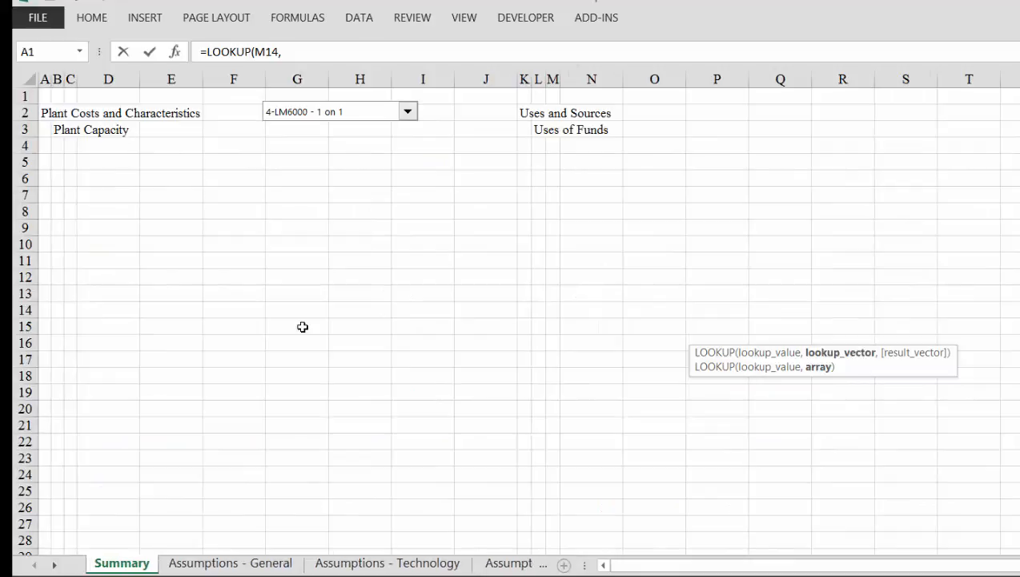
pyautogui.hotkey('ctrl', 'pagedown')
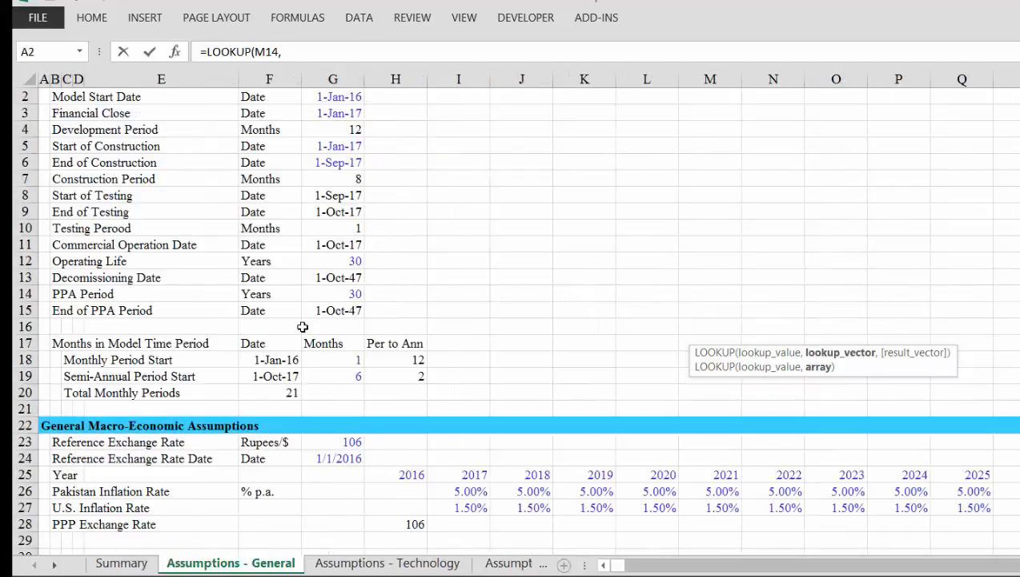
pyautogui.click(16, 475)
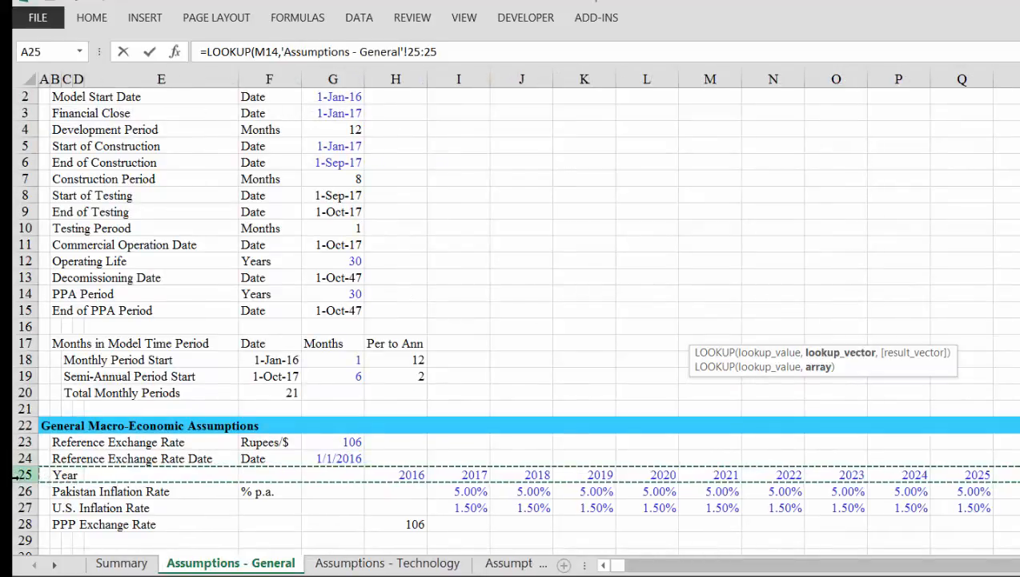
pyautogui.write(',')
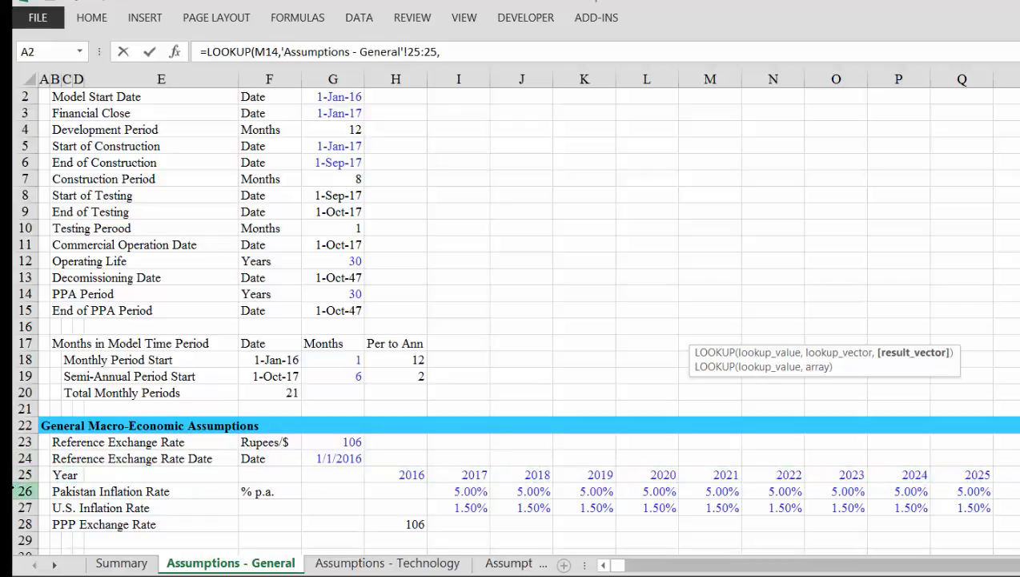
pyautogui.click(16, 491)
pyautogui.press('Return')
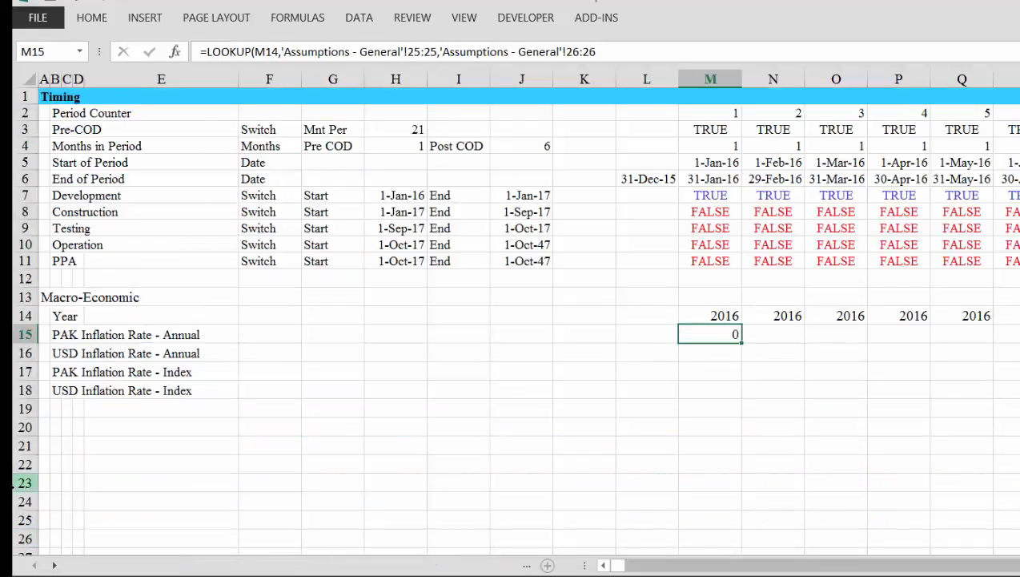
# Format M15 as a percentage and fill its LOOKUP formula across the PAK Inflation Rate - Annual row.
pyautogui.press('Up')
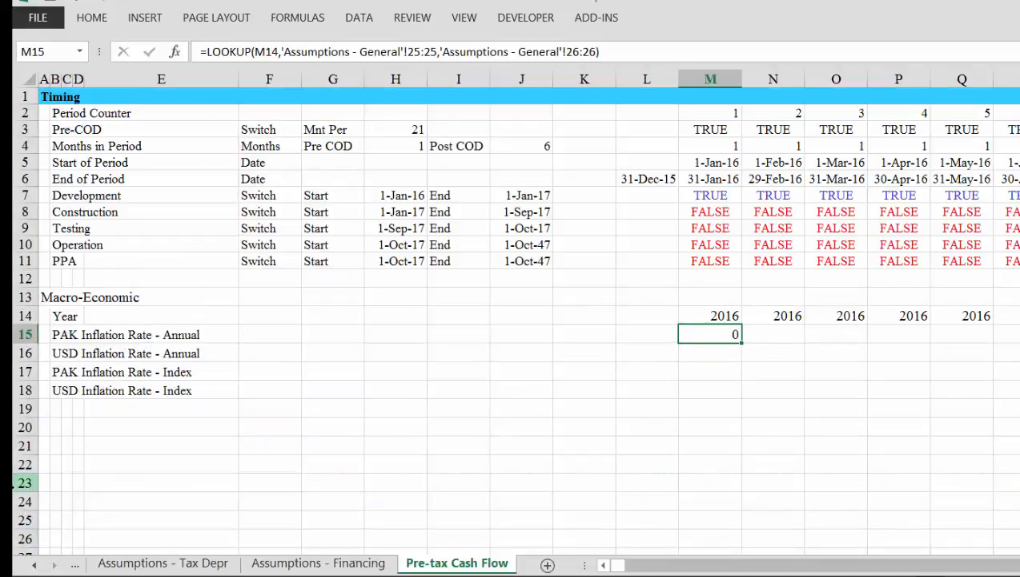
pyautogui.hotkey('ctrl', 'shift', '5')
pyautogui.hotkey('ctrl', 'shift', 'r')
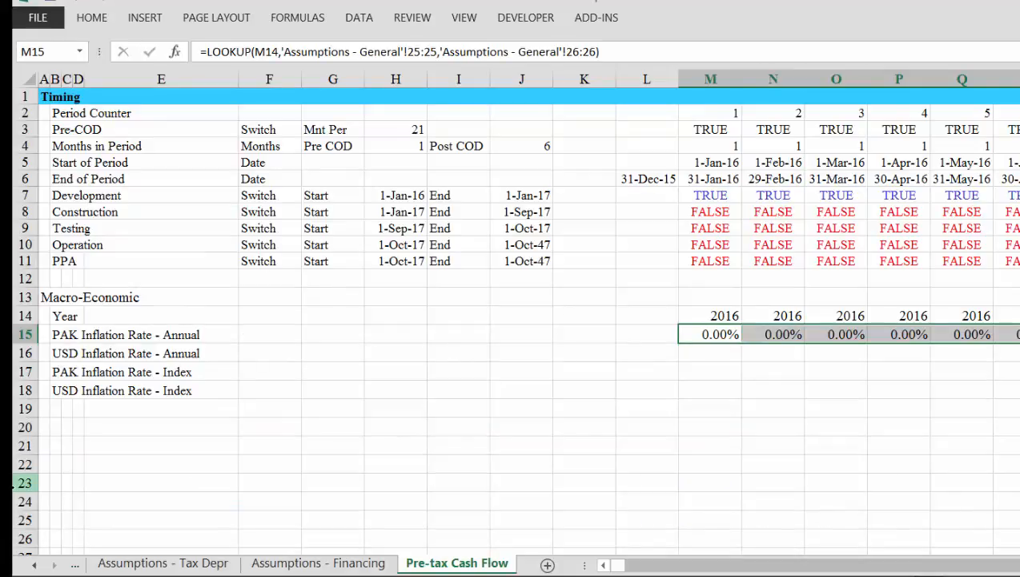
# Examine the PAK annual inflation rates against the years across the monthly and semi-annual periods.
pyautogui.press('Right')
pyautogui.press('Right')
pyautogui.press('Right')
pyautogui.press('Right')
pyautogui.press('Right')
pyautogui.press('Right')
pyautogui.press('Right')
pyautogui.press('Right')
pyautogui.press('Right')
pyautogui.press('Right')
pyautogui.press('Right')
pyautogui.press('Right')
pyautogui.press('Right')
pyautogui.press('Right')
pyautogui.press('Right')
pyautogui.press('Right')
pyautogui.press('Right')
pyautogui.press('Right')
pyautogui.press('Right')
pyautogui.press('Right')
pyautogui.press('Right')
pyautogui.press('Right')
pyautogui.press('Right')
pyautogui.press('Right')
pyautogui.press('Right')
pyautogui.press('Right')
pyautogui.press('Right')
pyautogui.press('Right')
pyautogui.press('Right')
pyautogui.press('Right')
pyautogui.press('Right')
pyautogui.press('Right')
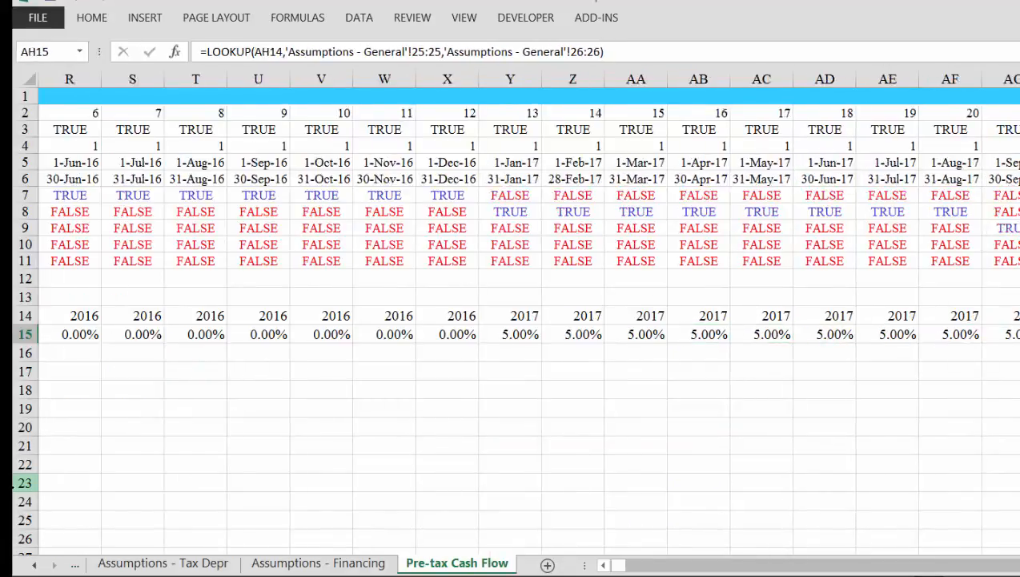
pyautogui.press('Right')
pyautogui.press('Right')
pyautogui.press('Right')
pyautogui.press('Right')
pyautogui.press('Right')
pyautogui.press('Right')
pyautogui.press('Right')
pyautogui.press('Right')
pyautogui.press('Right')
pyautogui.press('Right')
pyautogui.press('Right')
pyautogui.press('Right')
pyautogui.press('Right')
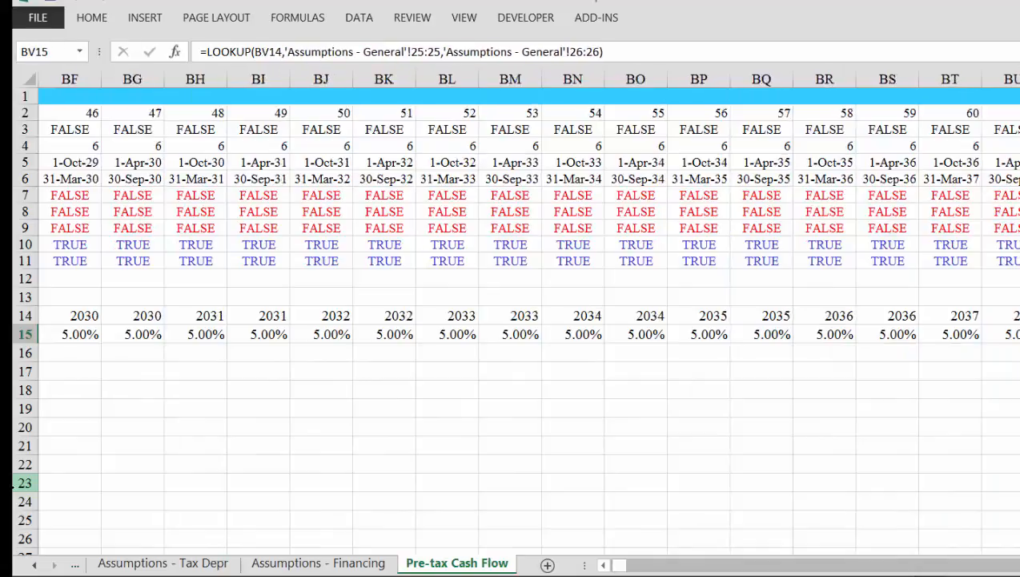
pyautogui.hotkey('ctrl', 'Left')
pyautogui.press('Left')
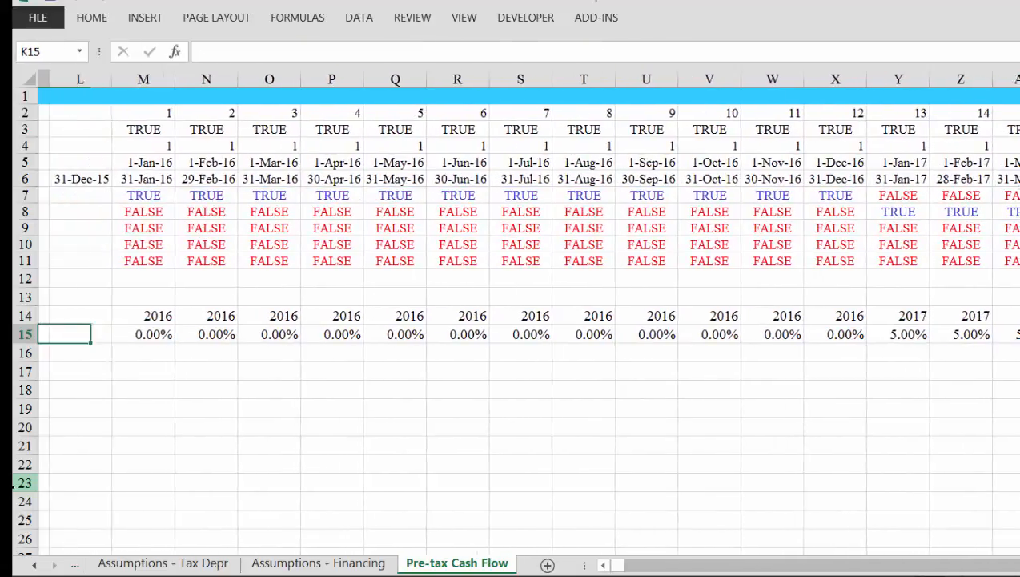
pyautogui.press('Right')
pyautogui.press('Right')
pyautogui.press('Right')
pyautogui.press('Right')
pyautogui.press('Right')
pyautogui.press('Right')
pyautogui.press('Right')
pyautogui.press('Right')
pyautogui.press('Right')
pyautogui.press('Right')
pyautogui.press('Right')
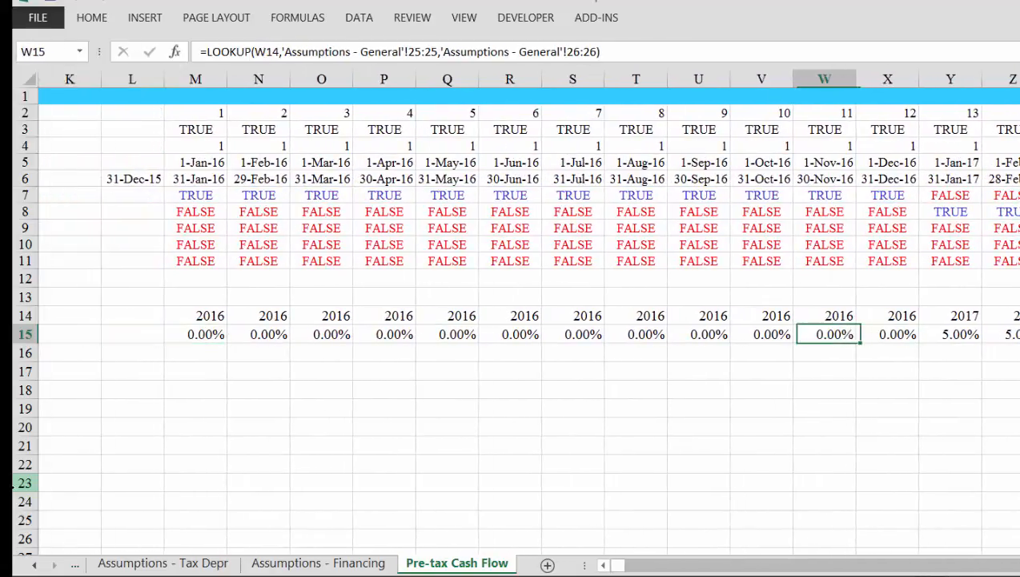
pyautogui.press('Left')
pyautogui.press('Left')
pyautogui.press('Left')
pyautogui.press('Left')
pyautogui.hotkey('ctrl', 'Left')
pyautogui.press('Left')
pyautogui.press('Left')
pyautogui.press('Left')
pyautogui.press('Left')
pyautogui.press('Left')
pyautogui.press('Left')
pyautogui.press('Left')
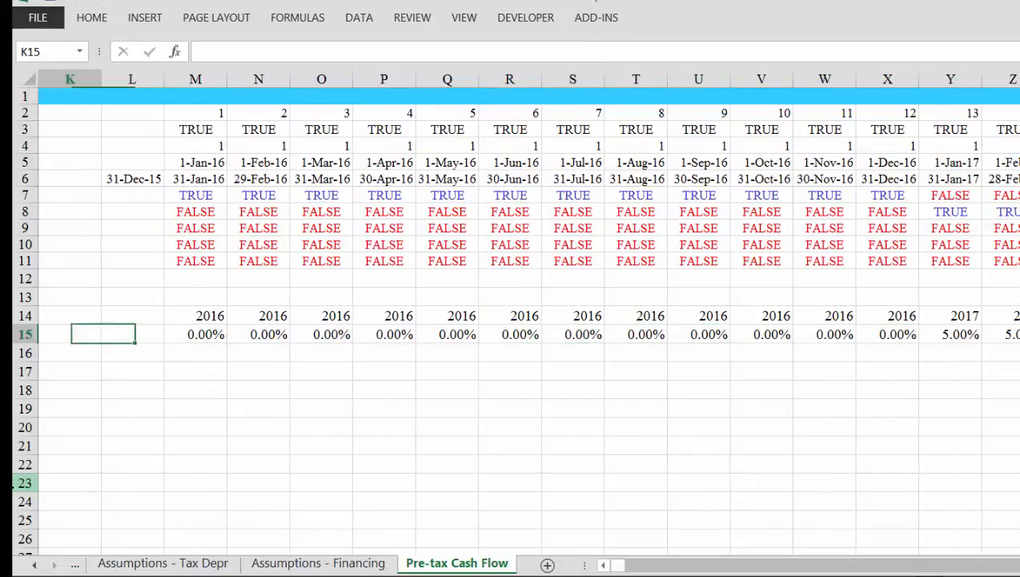
pyautogui.press('Left')
pyautogui.press('Left')
pyautogui.press('Left')
pyautogui.press('Left')
pyautogui.press('Left')
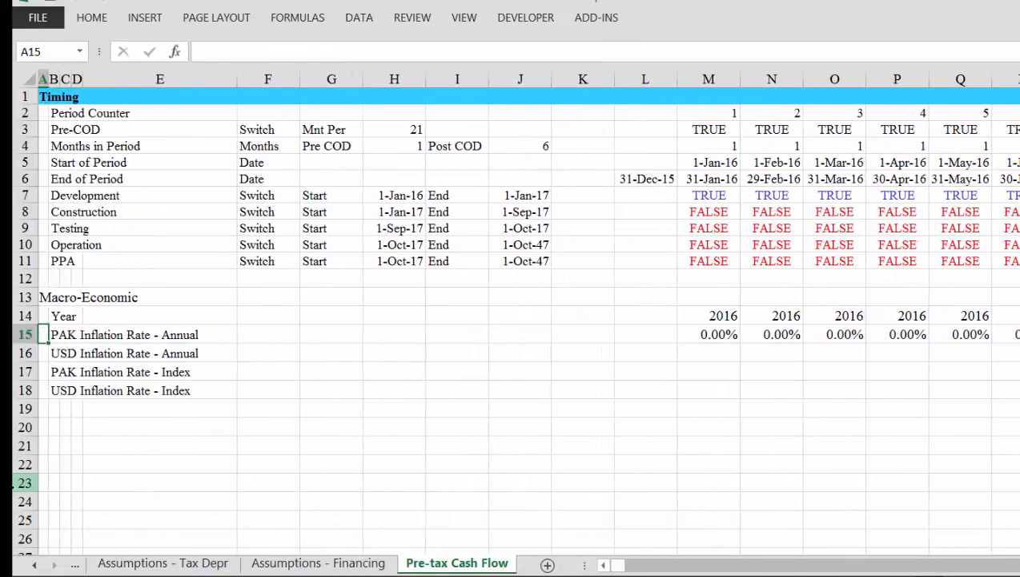
# Make the lookup vector in M15's LOOKUP formula absolute, as 'Assumptions - General'!$25:$25.
pyautogui.press('Right')
pyautogui.press('Right')
pyautogui.press('Right')
pyautogui.press('Right')
pyautogui.press('Right')
pyautogui.press('Right')
pyautogui.press('Right')
pyautogui.press('Right')
pyautogui.press('Right')
pyautogui.press('Right')
pyautogui.press('Right')
pyautogui.press('Right')
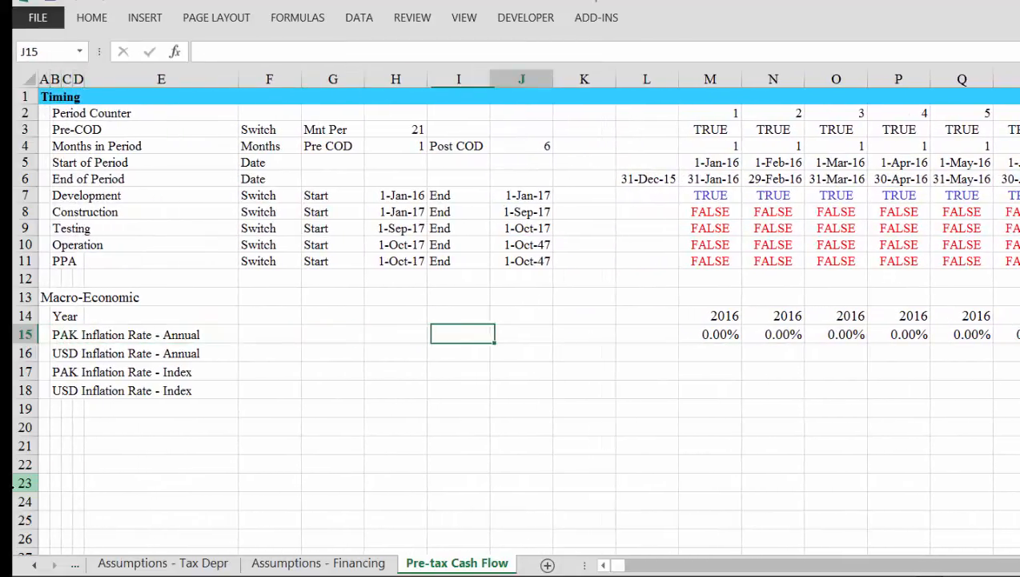
pyautogui.press('F2')
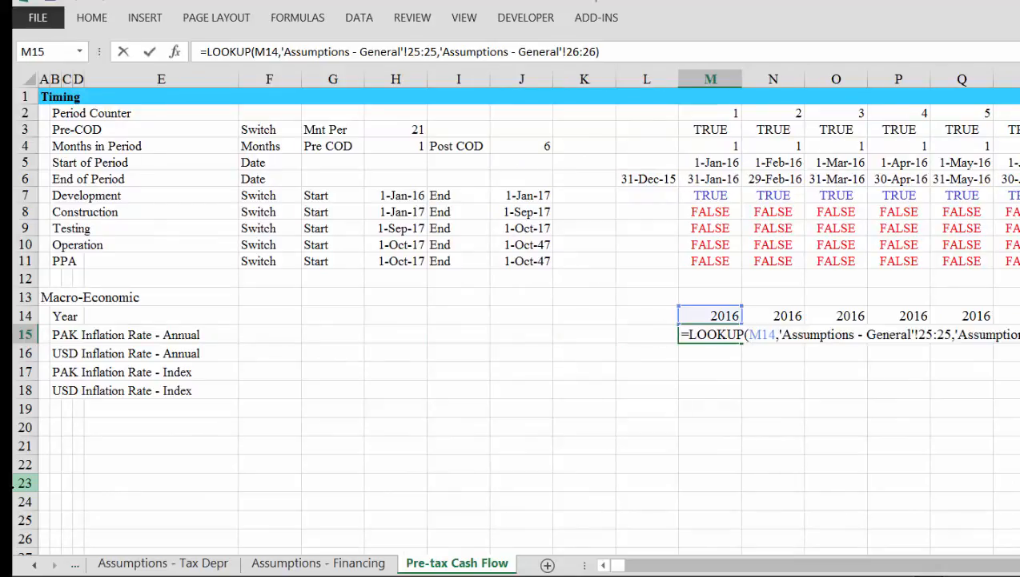
pyautogui.press('Left')
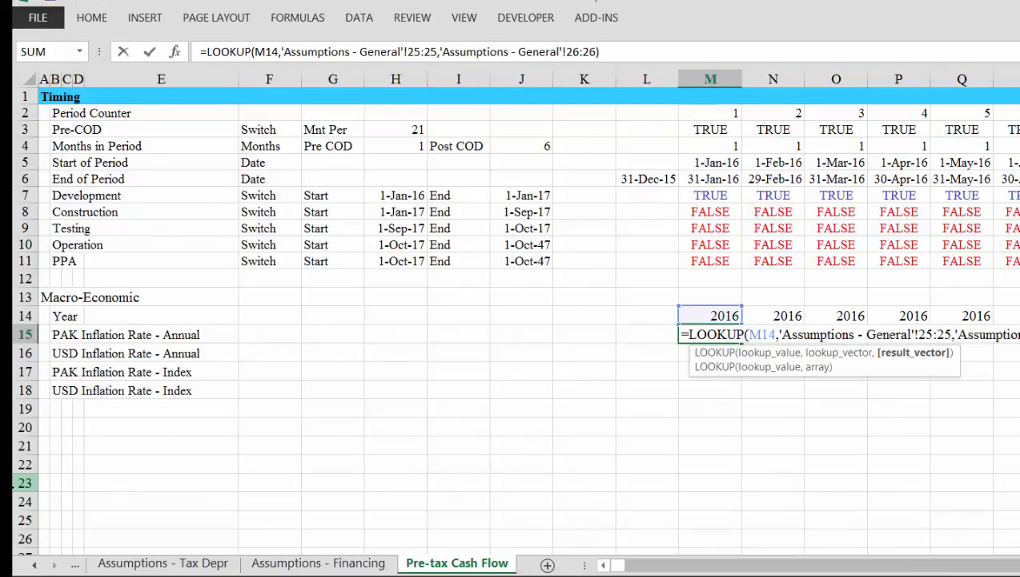
pyautogui.press('Left')
pyautogui.press('Left')
pyautogui.press('Left')
pyautogui.press('Left')
pyautogui.press('Left')
pyautogui.press('Left')
pyautogui.press('Left')
pyautogui.press('Left')
pyautogui.press('Left')
pyautogui.press('Left')
pyautogui.press('Left')
pyautogui.press('Left')
pyautogui.hotkey('shift', 'Right')
pyautogui.hotkey('shift', 'Right')
pyautogui.hotkey('shift', 'Right')
pyautogui.hotkey('shift', 'Right')
pyautogui.hotkey('shift', 'Right')
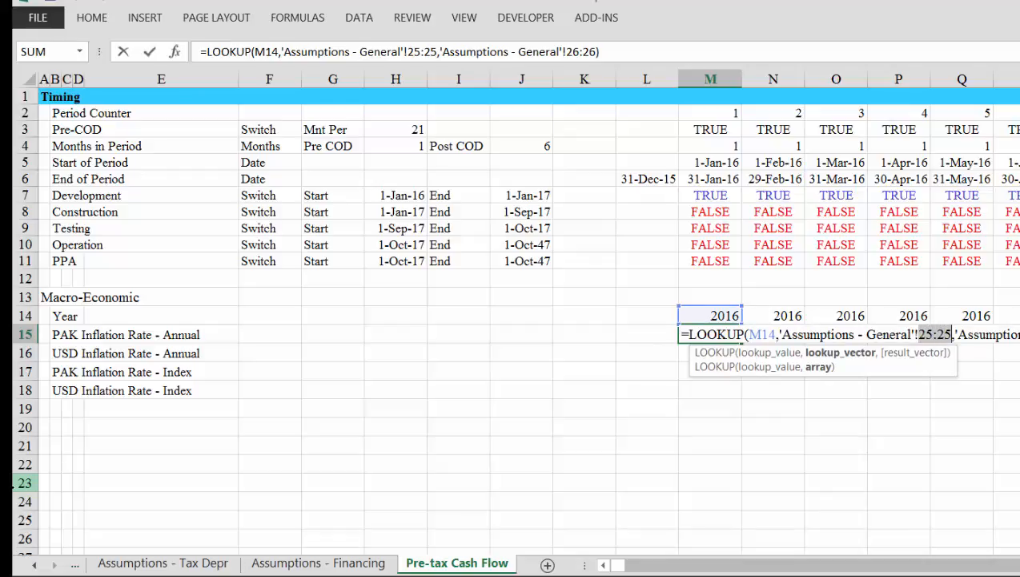
pyautogui.press('F4')
pyautogui.press('Left')
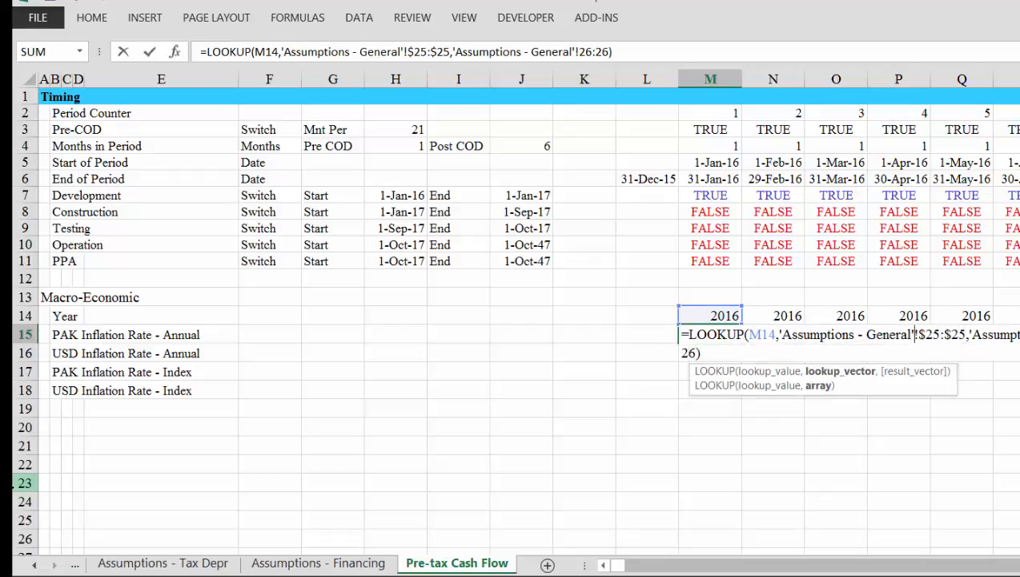
# Anchor the row of the lookup value in the M15 LOOKUP formula, as M$14.
pyautogui.press('Left')
pyautogui.press('Left')
pyautogui.press('Left')
pyautogui.press('Left')
pyautogui.press('Left')
pyautogui.press('Left')
pyautogui.press('Left')
pyautogui.press('Left')
pyautogui.press('Left')
pyautogui.press('Left')
pyautogui.press('Left')
pyautogui.press('Left')
pyautogui.press('Left')
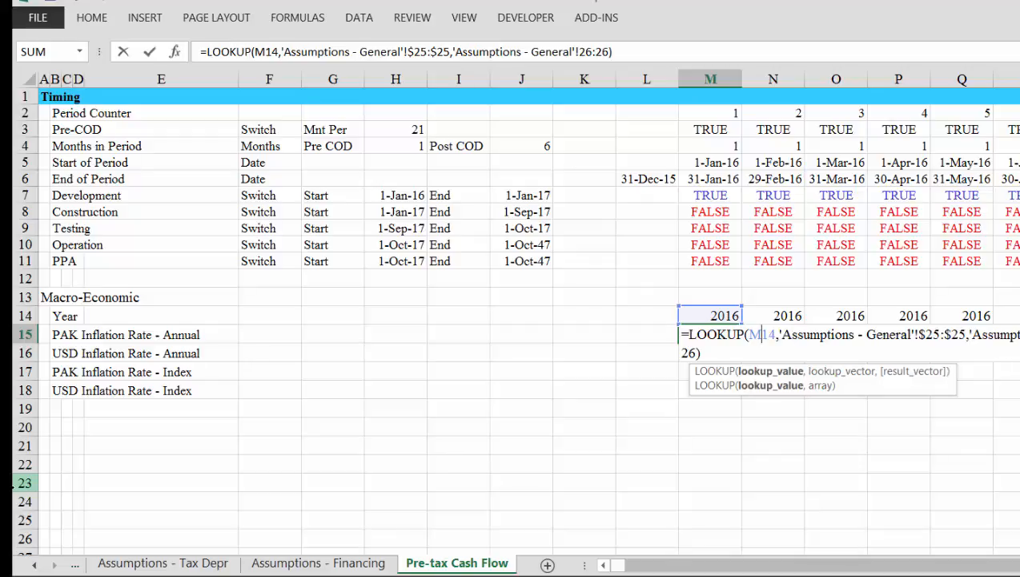
pyautogui.write('$')
pyautogui.press('Return')
pyautogui.press('Up')
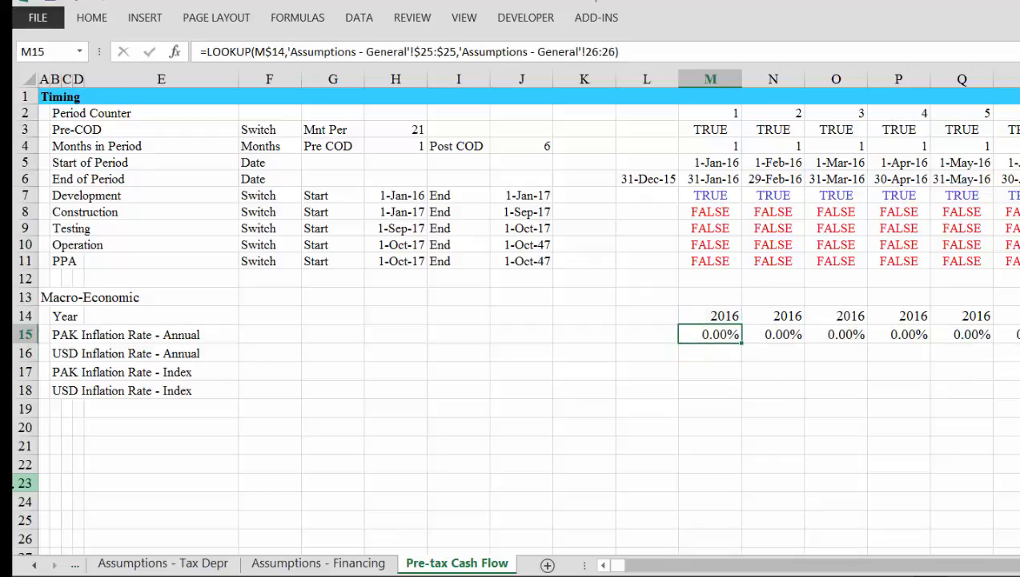
# Fill the PAK Inflation Rate - Annual LOOKUP formulas down into the USD Inflation Rate - Annual row for all periods.
pyautogui.hotkey('ctrl', 'shift', 'Right')
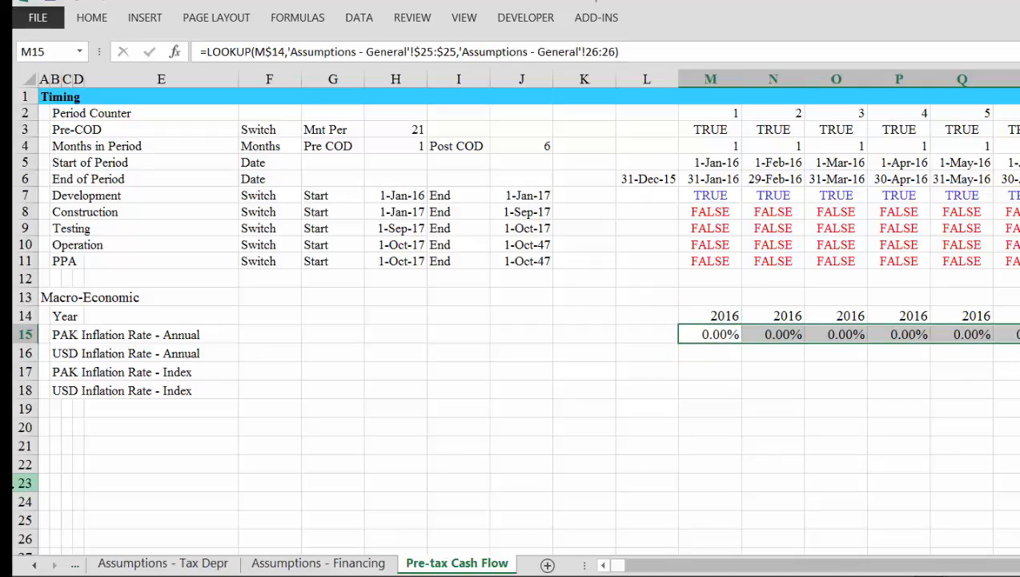
pyautogui.hotkey('shift', 'Down')
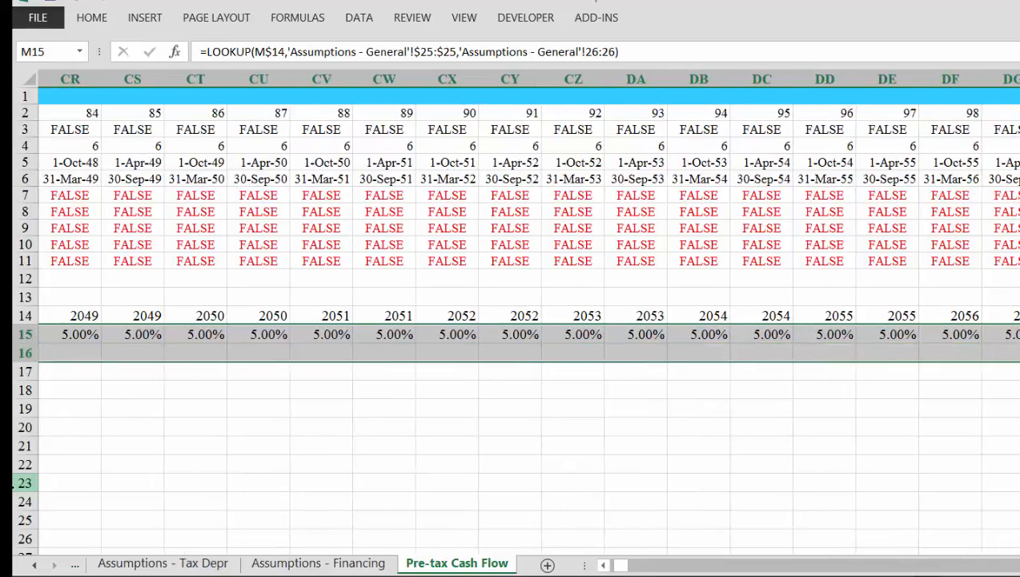
pyautogui.hotkey('ctrl', 'd')
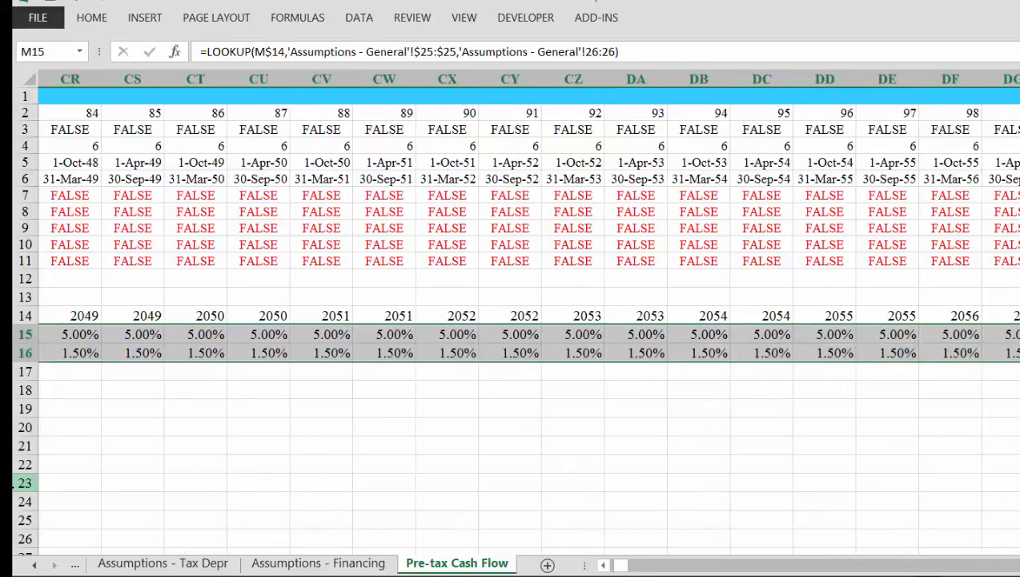
# Enter an opening index of 1 in column L for both PAK and USD Inflation Rate - Index, cells L17 and L18.
pyautogui.press('Down')
pyautogui.press('Left')
pyautogui.press('Left')
pyautogui.press('Left')
pyautogui.press('Left')
pyautogui.press('Left')
pyautogui.press('Left')
pyautogui.press('Left')
pyautogui.press('Left')
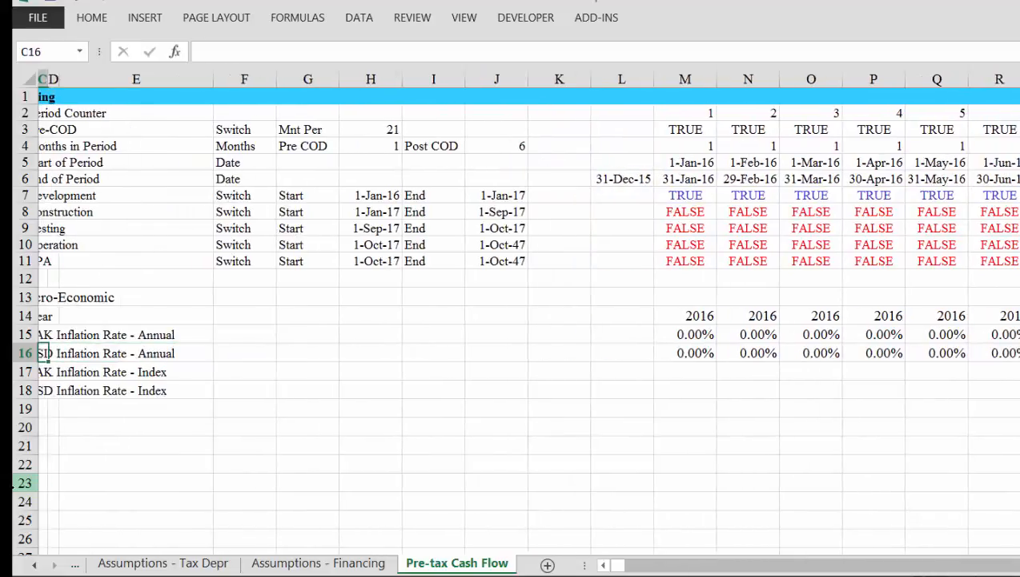
pyautogui.press('Right')
pyautogui.press('Right')
pyautogui.press('Right')
pyautogui.press('Down')
pyautogui.press('Right')
pyautogui.press('Right')
pyautogui.press('Right')
pyautogui.press('Right')
pyautogui.press('Right')
pyautogui.press('Right')
pyautogui.press('Right')
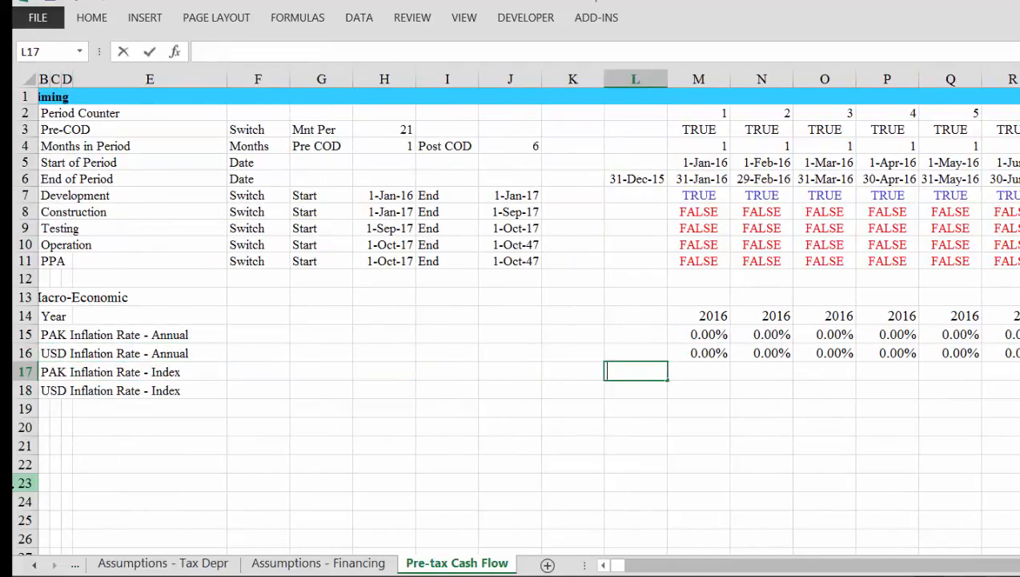
pyautogui.write('1')
pyautogui.press('Return')
pyautogui.write('1')
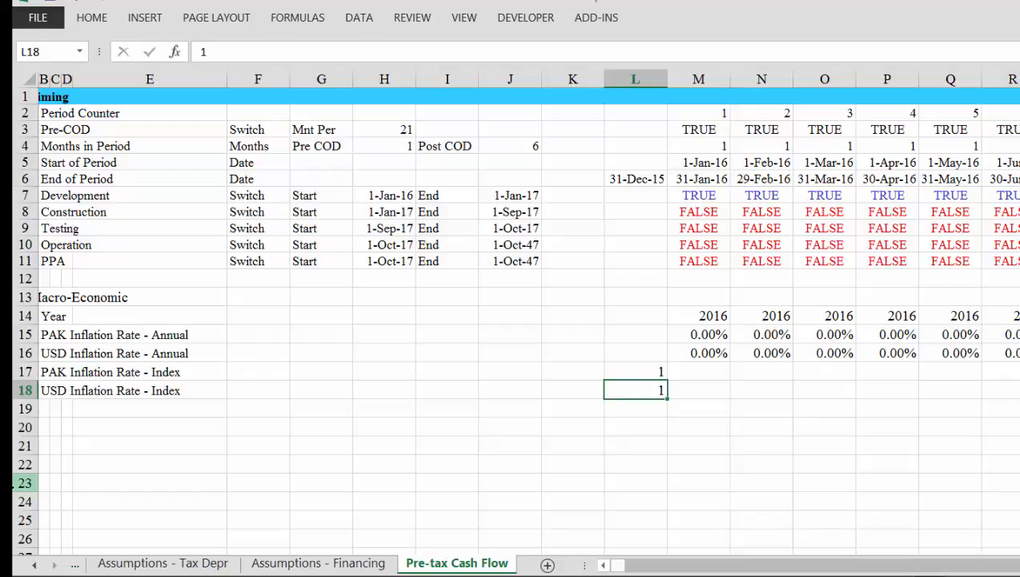
pyautogui.press('Up')
pyautogui.press('Right')
pyautogui.write('=')
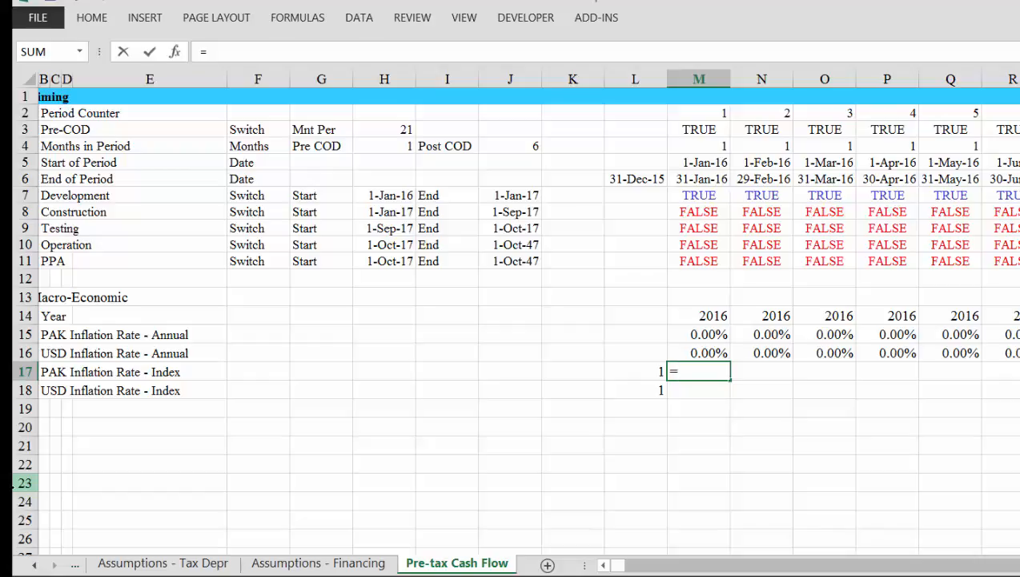
pyautogui.press('Left')
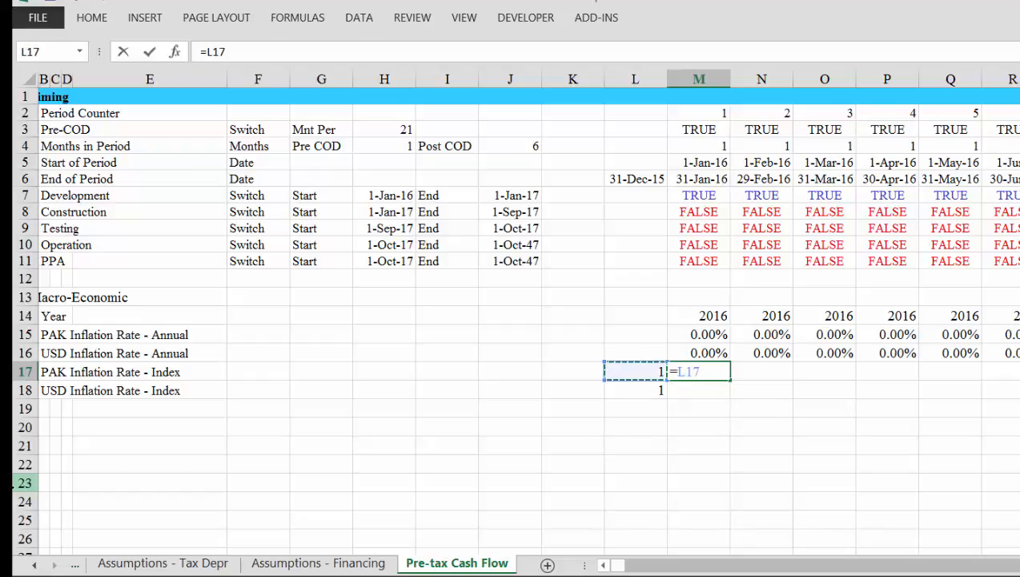
pyautogui.write('*(1')
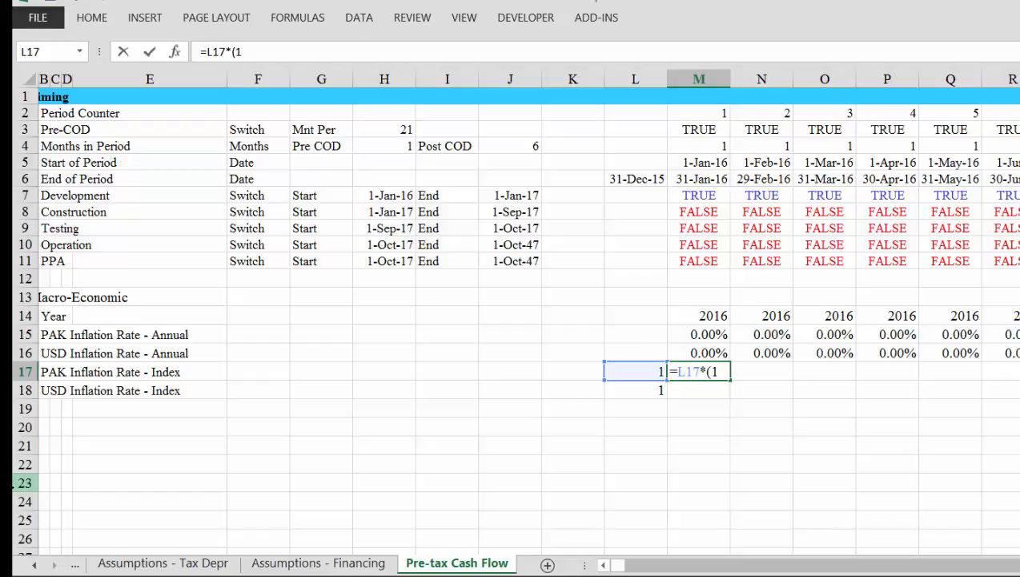
pyautogui.write('+')
pyautogui.press('Up')
pyautogui.press('Up')
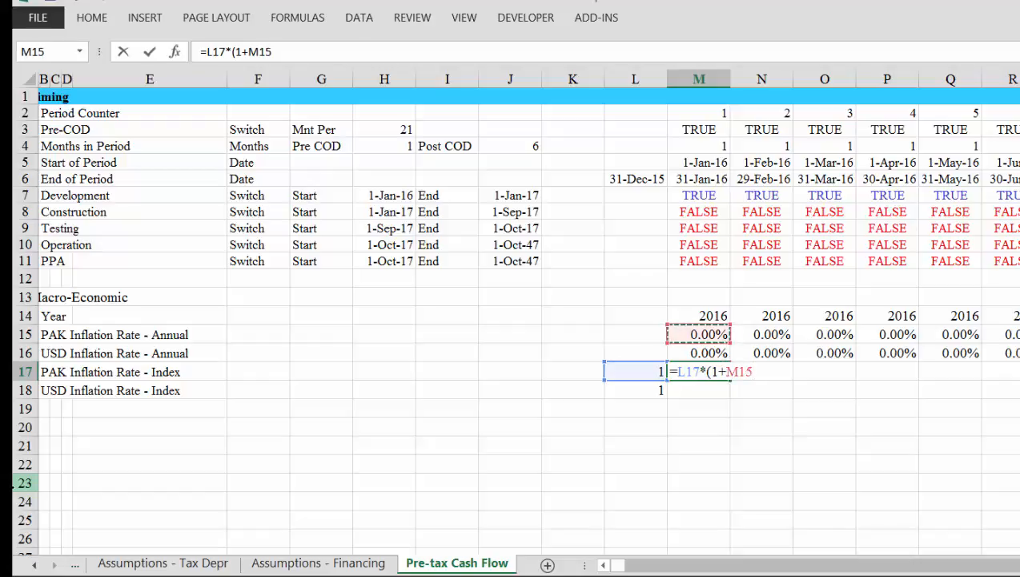
pyautogui.write(')^*')
pyautogui.press('Escape')
# Insert a blank row between Months in Period and Start of Period in the Timing section.
pyautogui.press('Up')
pyautogui.press('Up')
pyautogui.press('Up')
pyautogui.press('Up')
pyautogui.press('Up')
pyautogui.press('Up')
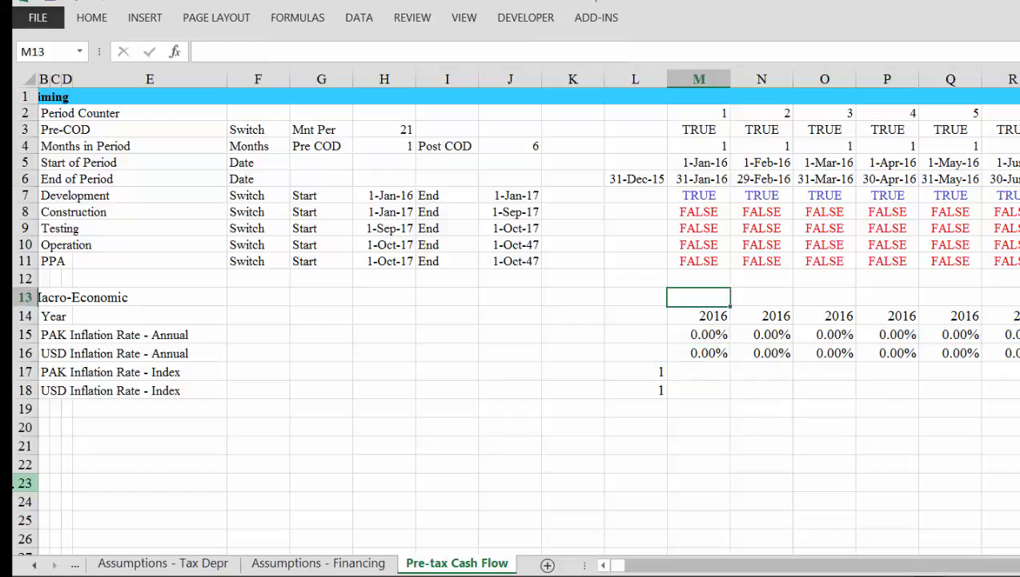
pyautogui.press('Up')
pyautogui.press('Up')
pyautogui.press('Up')
pyautogui.press('Up')
pyautogui.press('Up')
pyautogui.press('Up')
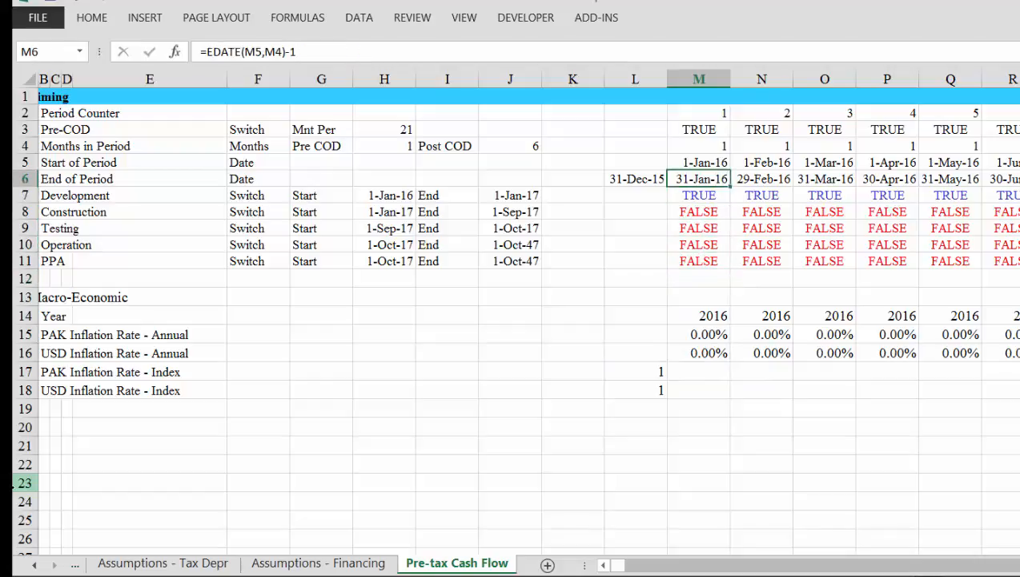
pyautogui.hotkey('shift', 'space')
pyautogui.hotkey('ctrl', 'shift', '+')
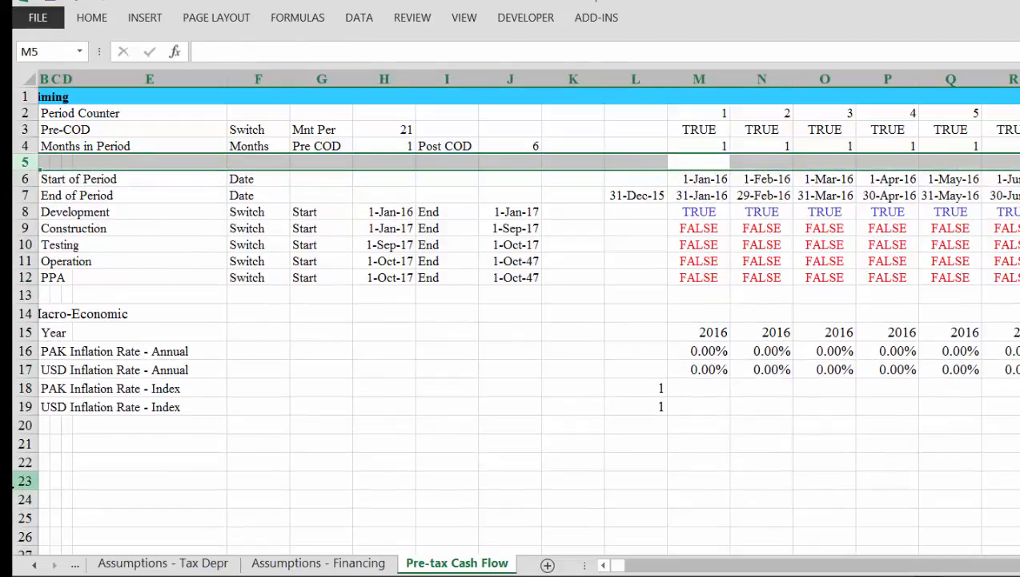
# Label the new row 5 "Periods to Make Year" in B5.
pyautogui.press('Left')
pyautogui.press('Left')
pyautogui.press('Left')
pyautogui.press('Left')
pyautogui.press('Left')
pyautogui.press('Left')
pyautogui.press('Left')
pyautogui.press('Left')
pyautogui.press('Left')
pyautogui.press('Left')
pyautogui.press('Left')
pyautogui.press('Left')
pyautogui.press('Right')
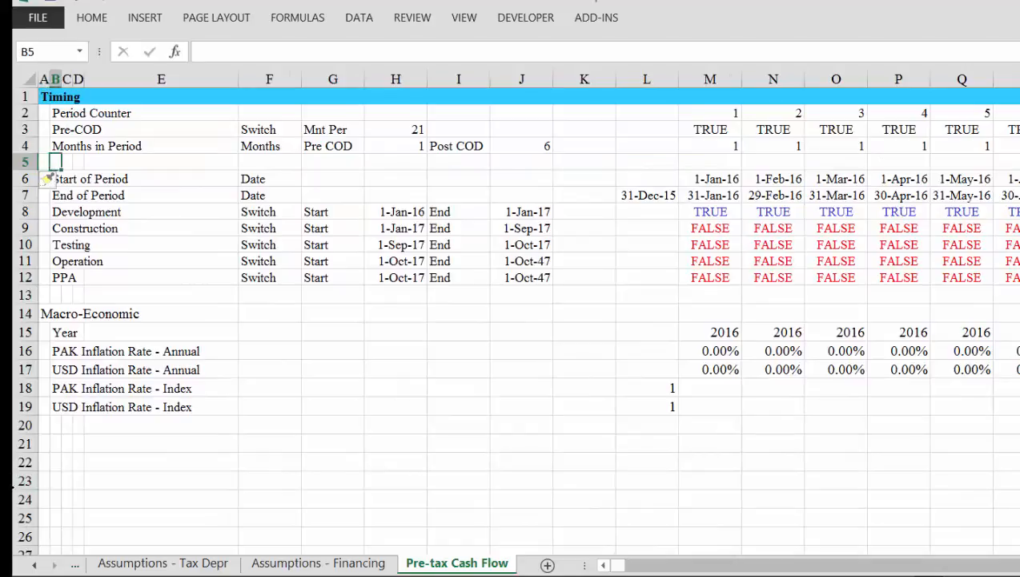
pyautogui.write('P')
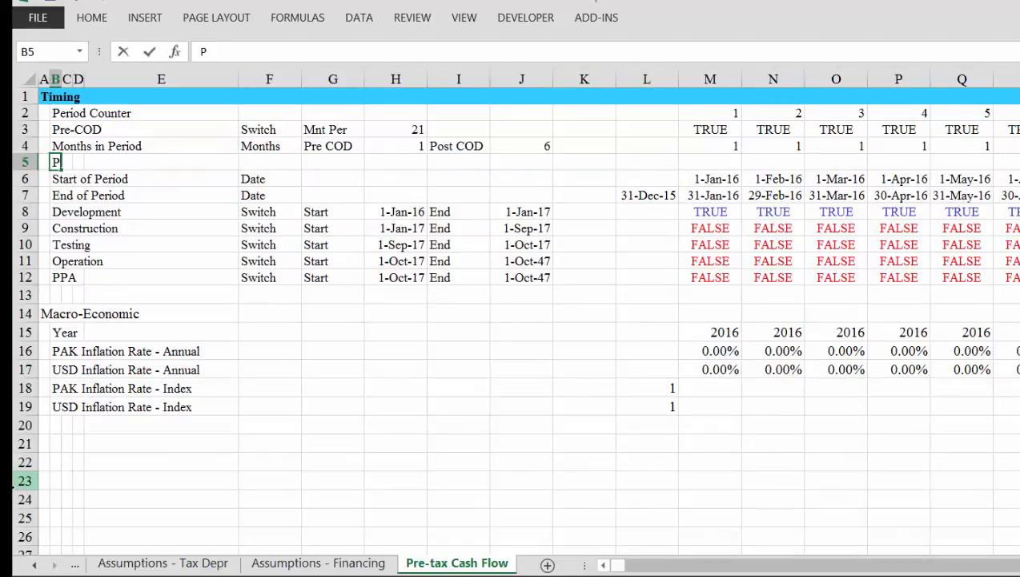
pyautogui.write('eriod Counter')
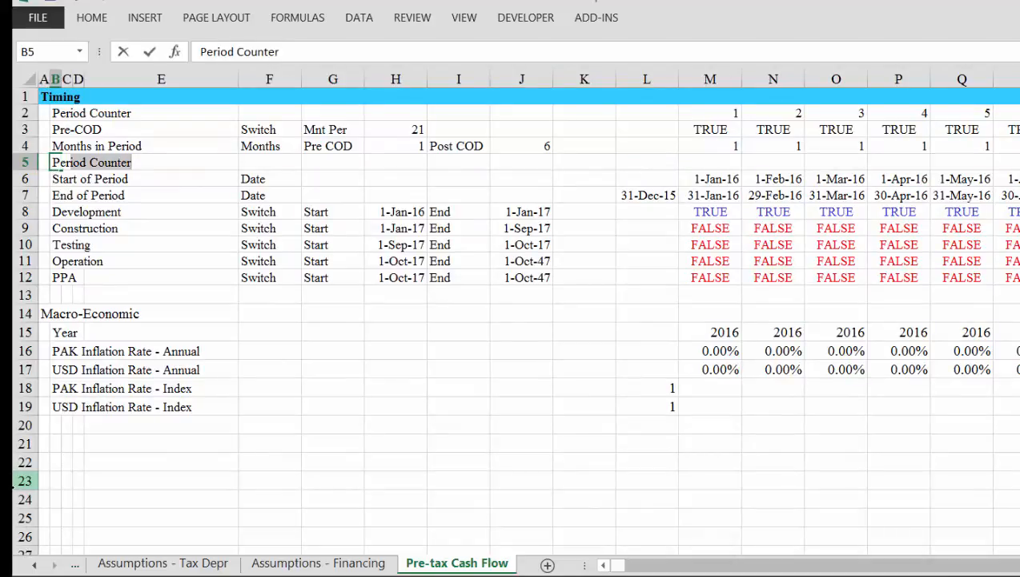
pyautogui.press('BackSpace')
pyautogui.press('BackSpace')
pyautogui.press('BackSpace')
pyautogui.press('BackSpace')
pyautogui.press('BackSpace')
pyautogui.press('BackSpace')
pyautogui.press('BackSpace')
pyautogui.press('BackSpace')
pyautogui.write('s to ')
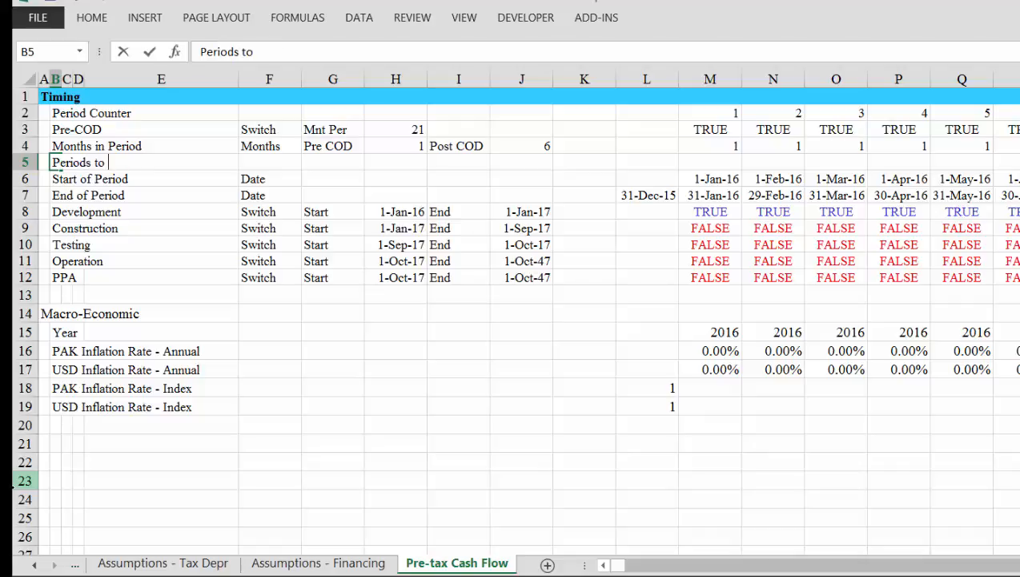
pyautogui.write('Make u')
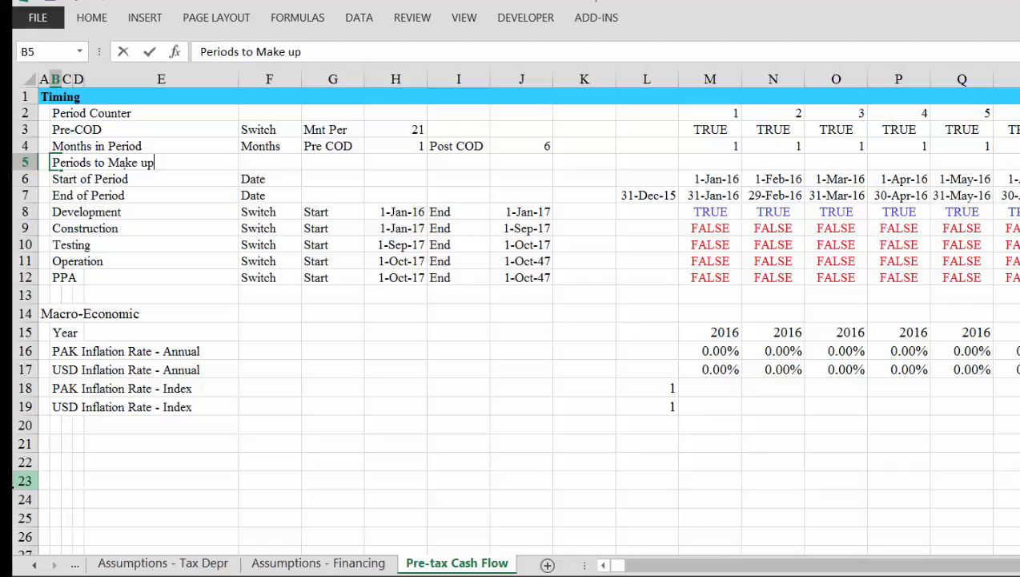
pyautogui.write('p')
pyautogui.press('BackSpace')
pyautogui.press('BackSpace')
pyautogui.write('Year')
pyautogui.hotkey('ctrl', 'Return')
# Enter "Periods" as the unit of the Periods to Make Year row in F5.
pyautogui.press('Right')
pyautogui.press('Right')
pyautogui.press('Right')
pyautogui.press('Right')
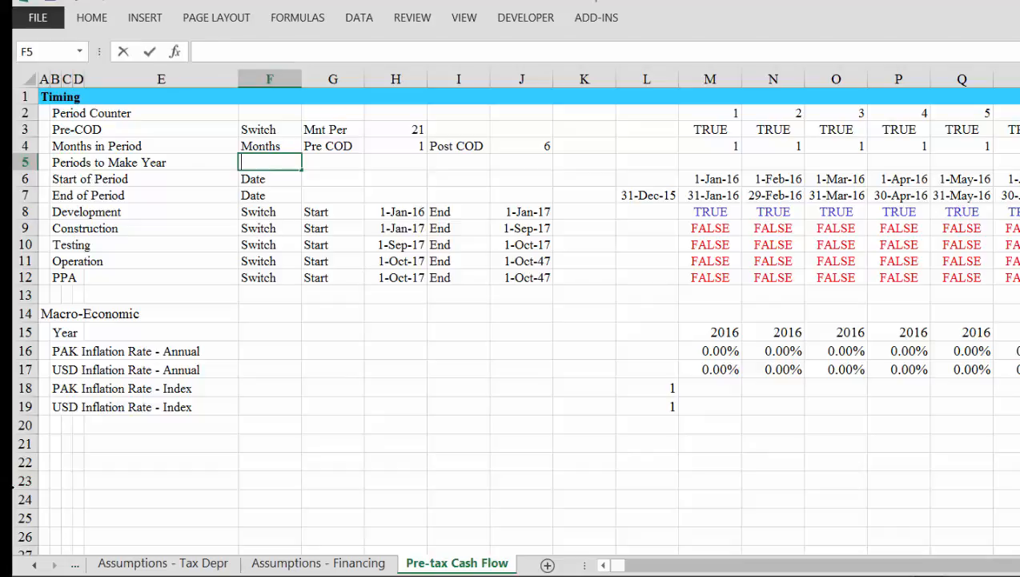
pyautogui.write('Periods')
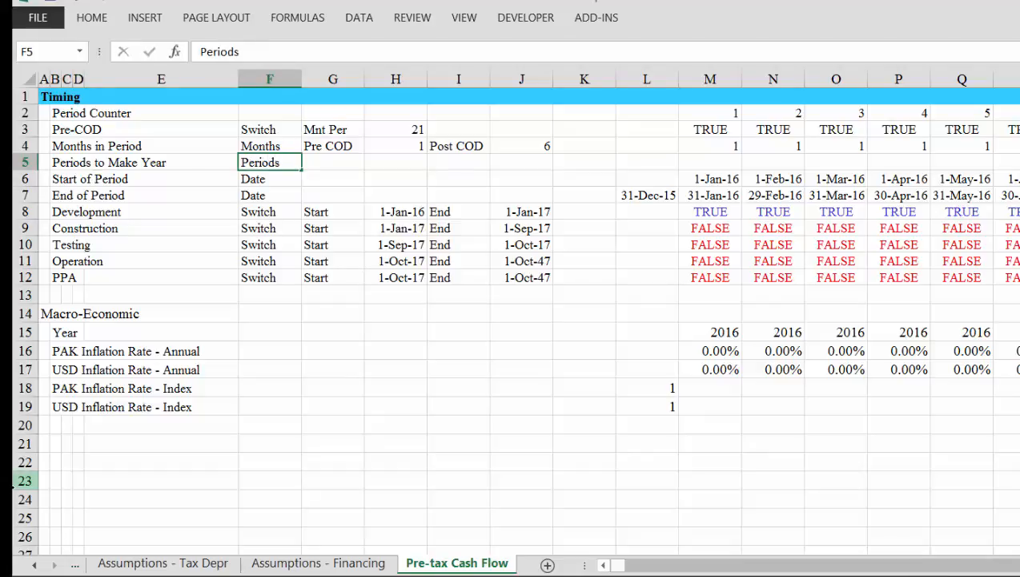
# Enter =12/M4 in M5 and fill it across all periods of the Periods to Make Year row.
pyautogui.press('Right')
pyautogui.press('Right')
pyautogui.press('Right')
pyautogui.press('Right')
pyautogui.press('Right')
pyautogui.press('Right')
pyautogui.press('Right')
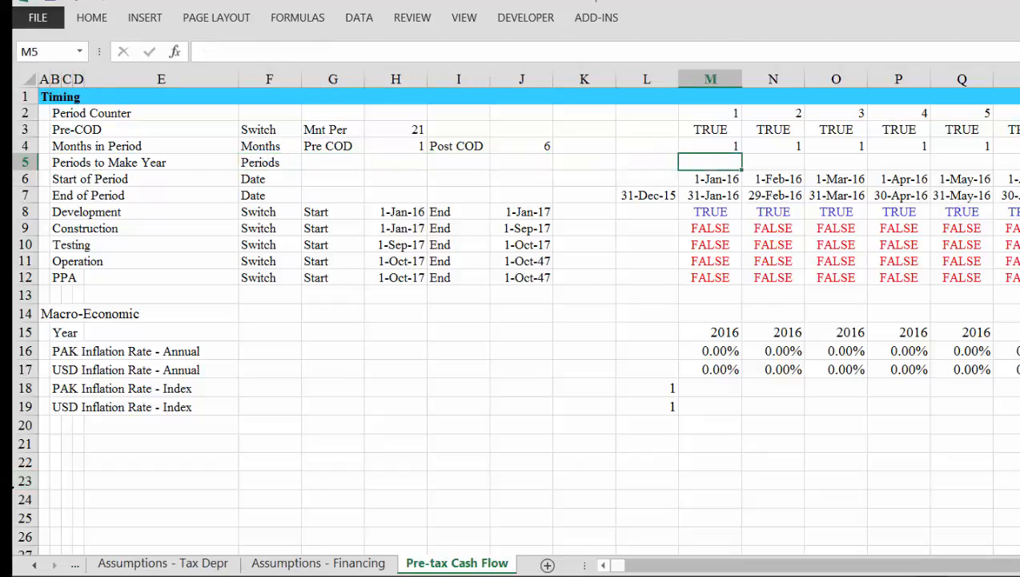
pyautogui.write('=12')
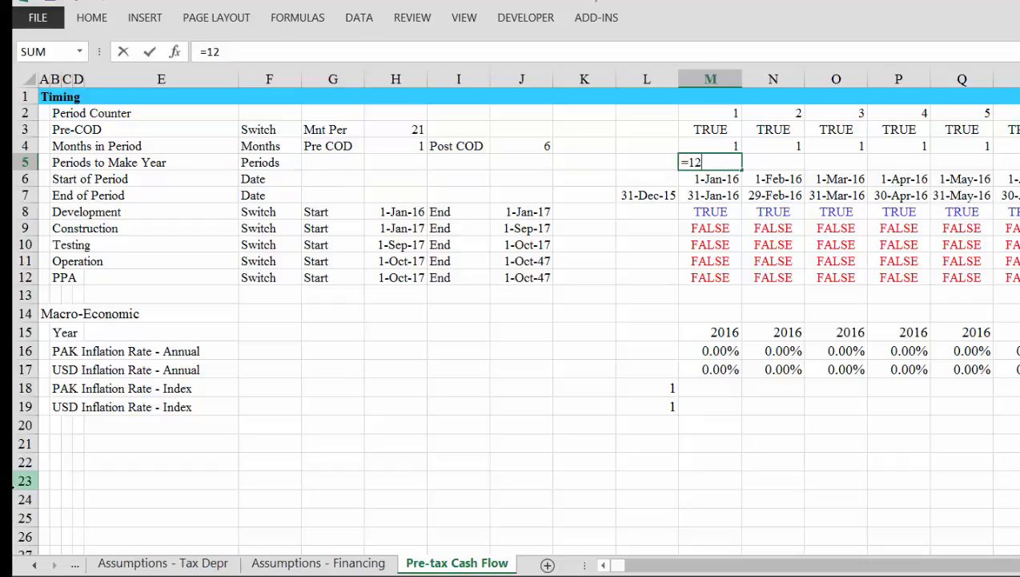
pyautogui.write('/')
pyautogui.press('Up')
pyautogui.hotkey('ctrl', 'Return')
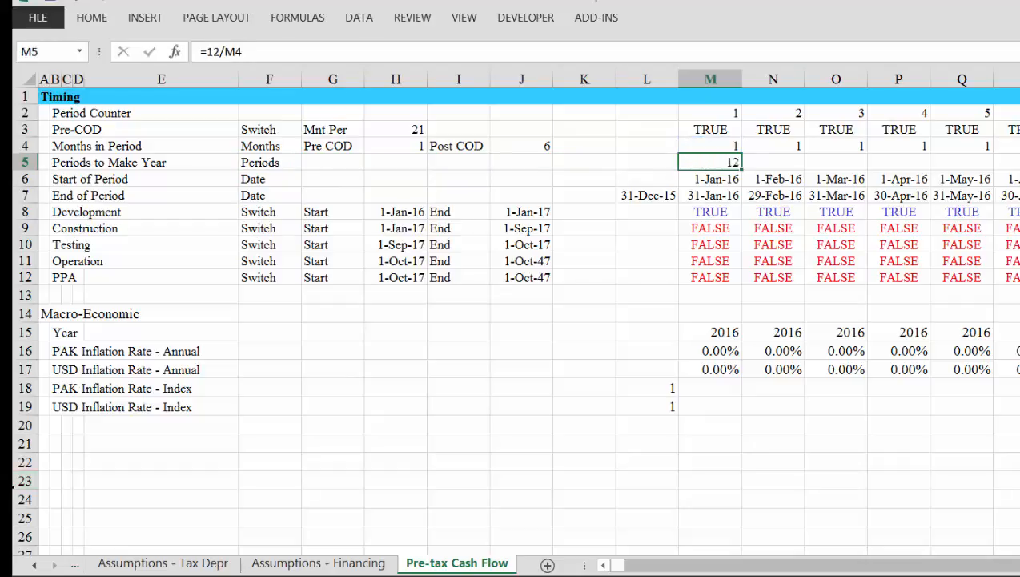
pyautogui.hotkey('ctrl', 'shift', 'Right')
pyautogui.hotkey('ctrl', 'r')
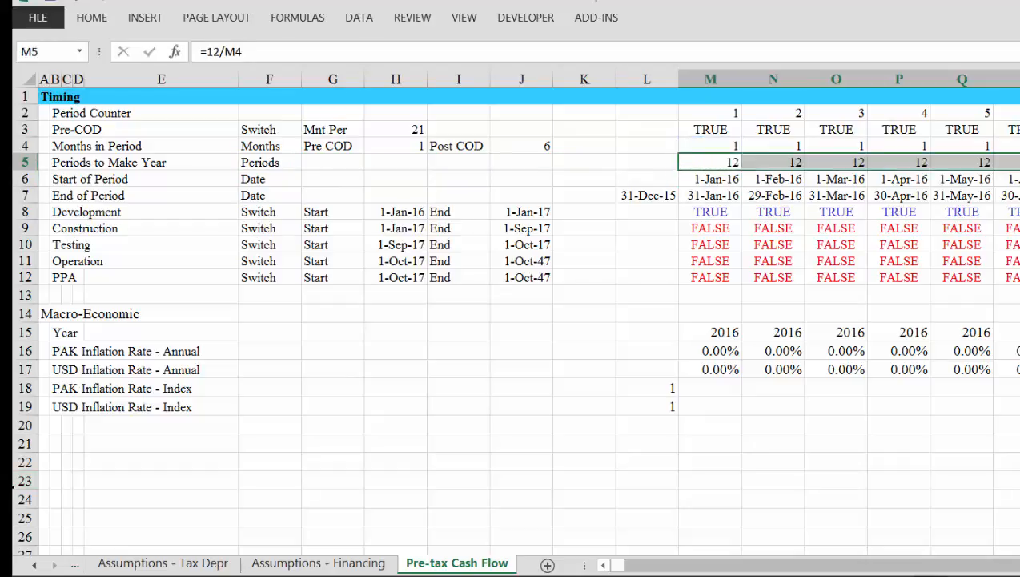
# Enter =L18*(1+M16)^(1/M5)-1 in M18 for the first period of the PAK Inflation Rate - Index row.
pyautogui.press('Down')
pyautogui.press('Down')
pyautogui.press('Down')
pyautogui.press('Down')
pyautogui.press('Down')
pyautogui.press('Down')
pyautogui.press('Down')
pyautogui.press('Down')
pyautogui.press('Down')
pyautogui.press('Down')
pyautogui.press('Down')
pyautogui.press('Down')
pyautogui.press('Down')
pyautogui.press('Down')
pyautogui.press('Up')
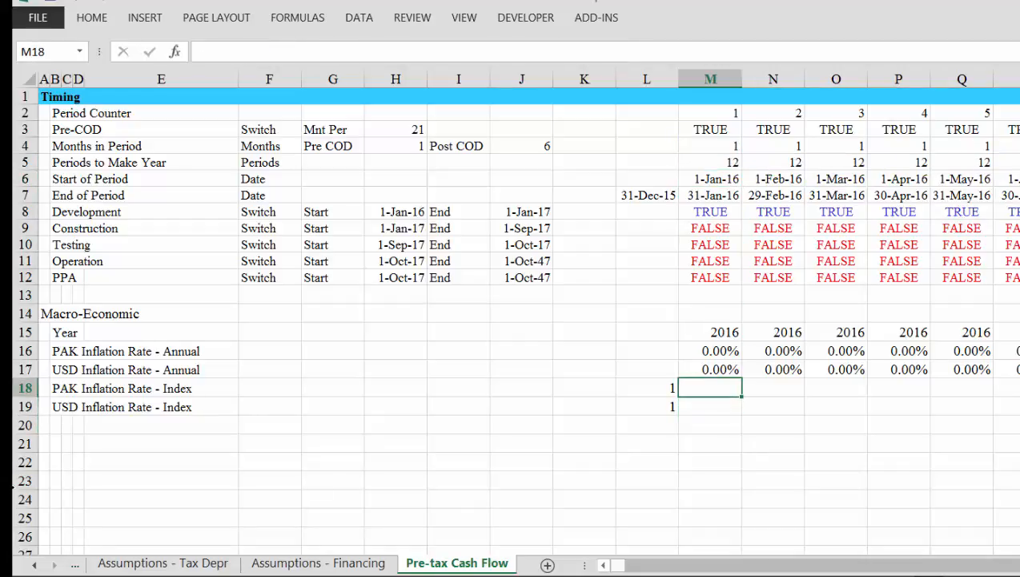
pyautogui.write('=')
pyautogui.press('Left')
pyautogui.write('*(')
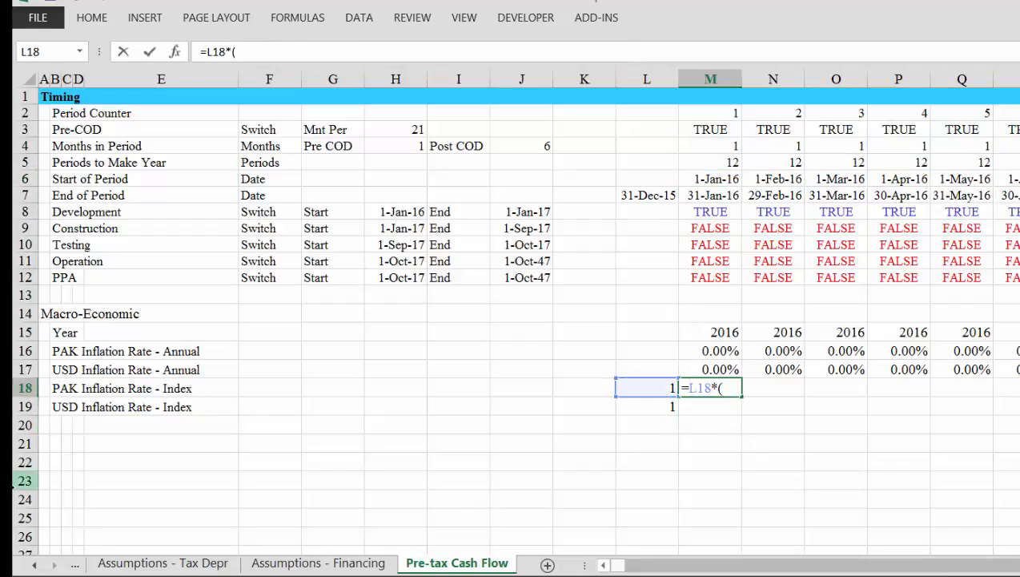
pyautogui.write('1+')
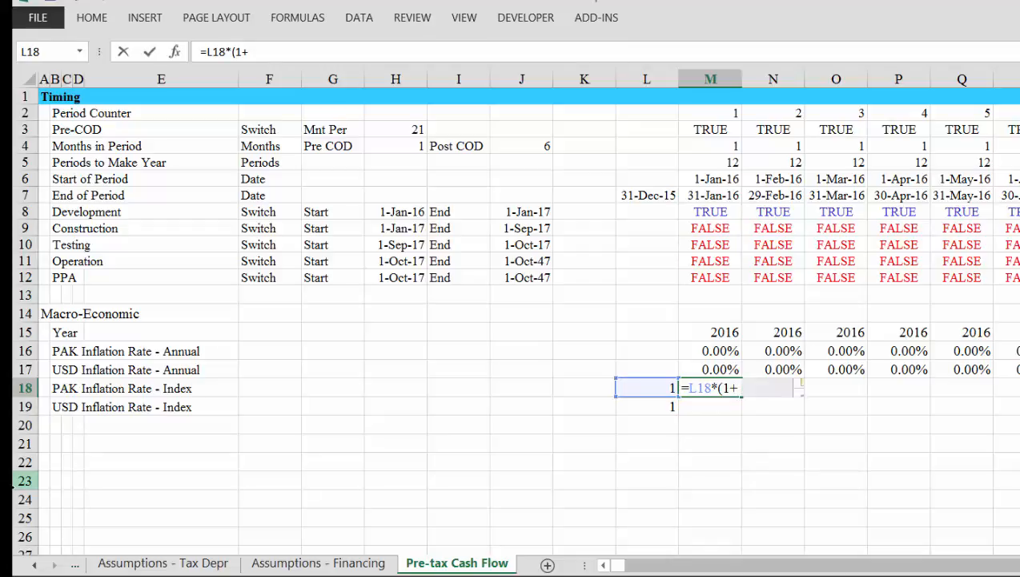
pyautogui.press('Up')
pyautogui.press('Up')
pyautogui.write(')^')
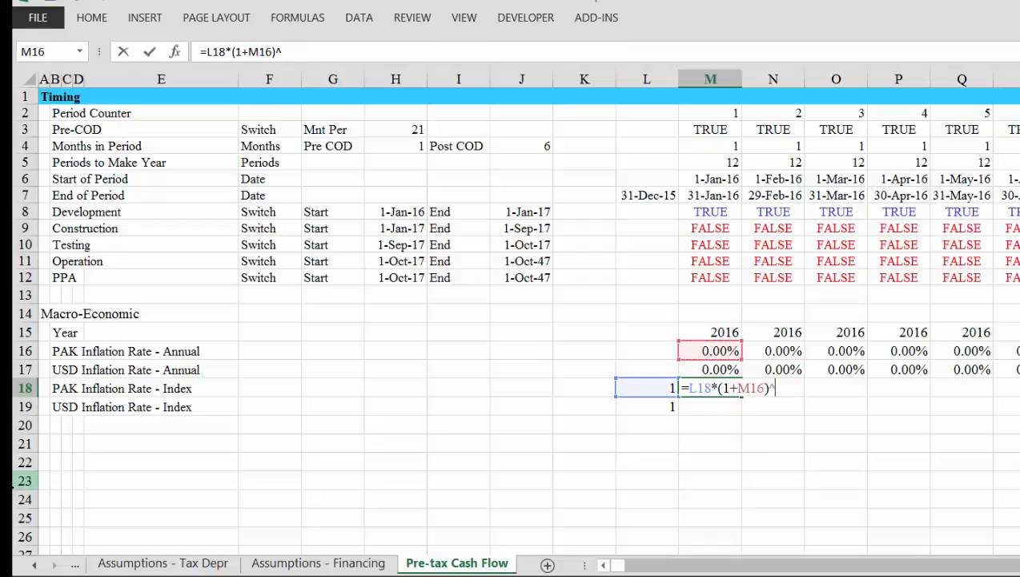
pyautogui.write('(1/')
pyautogui.click(709, 162)
pyautogui.write(')-1')
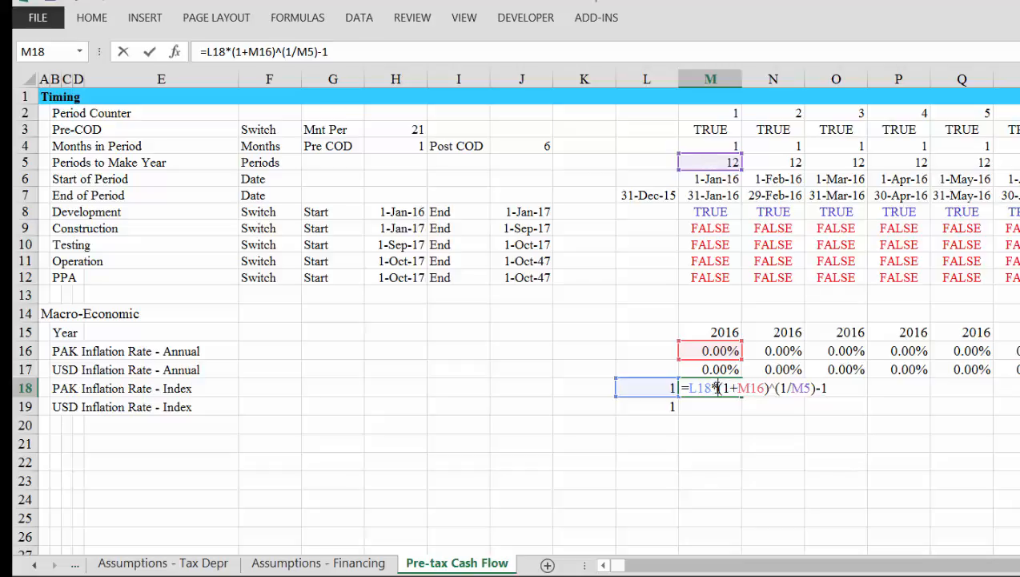
pyautogui.hotkey('ctrl', 'Return')
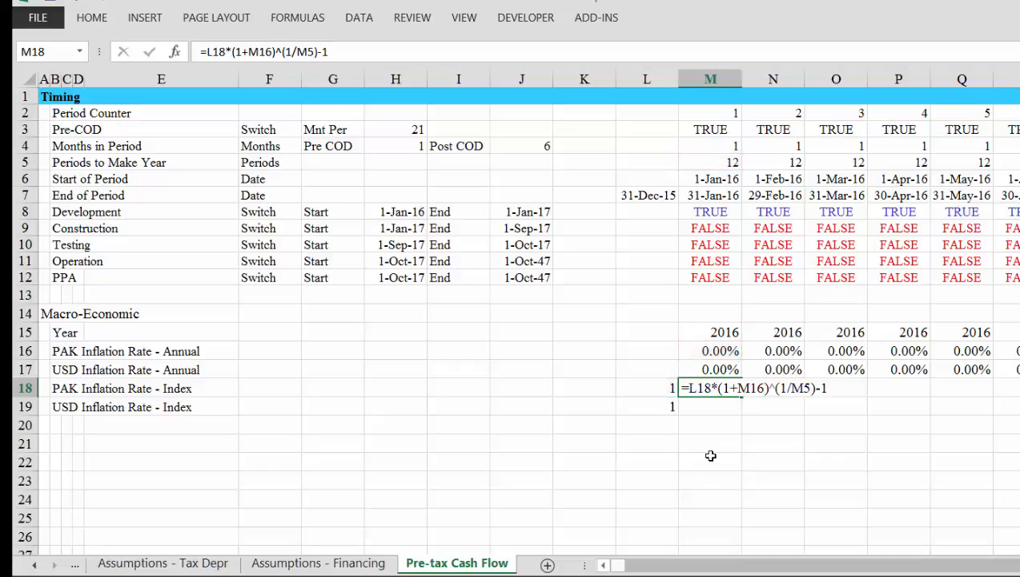
# Correct the index formula in M18 to =L18*(1+((1+M16)^(1/M5)-1)).
pyautogui.press('Return')
pyautogui.press('Return')
pyautogui.press('Up')
pyautogui.press('Up')
pyautogui.press('F2')
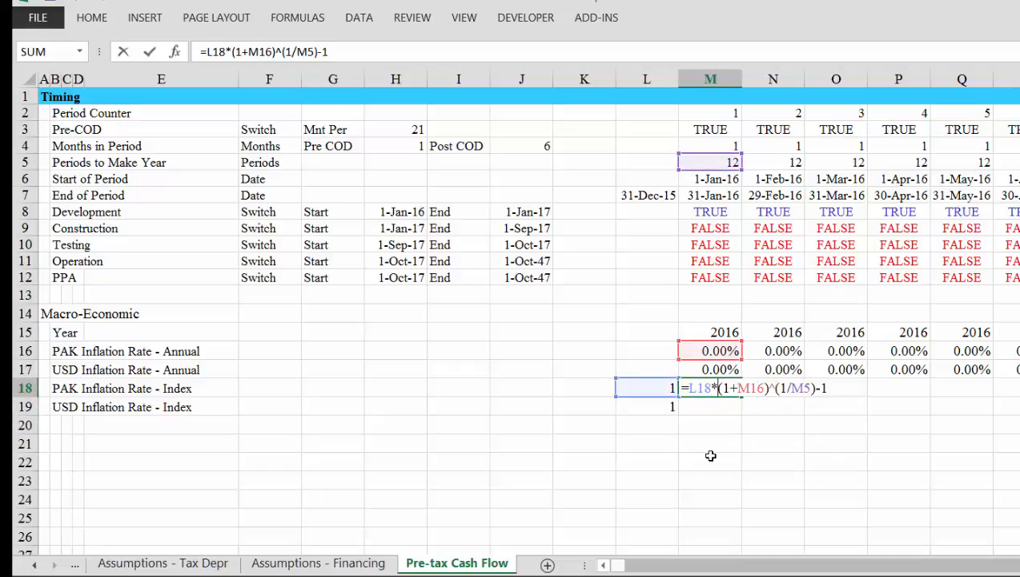
pyautogui.write('(1')
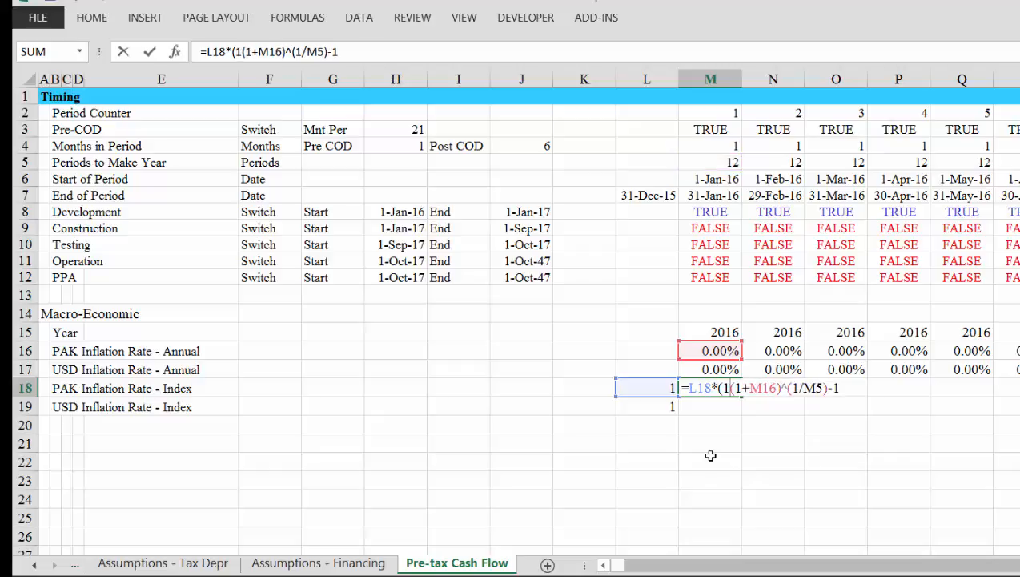
pyautogui.write('+')
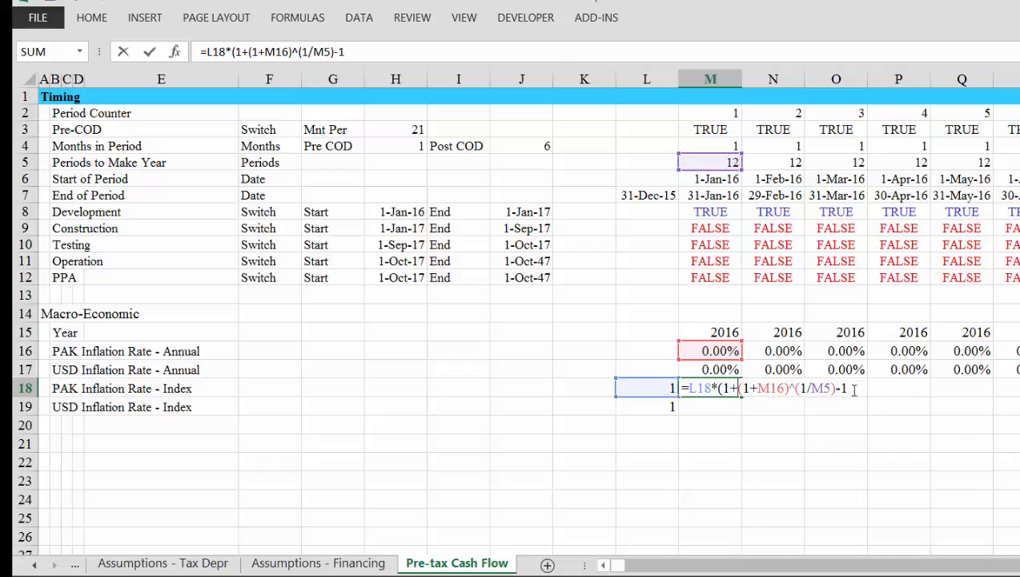
pyautogui.write('(')
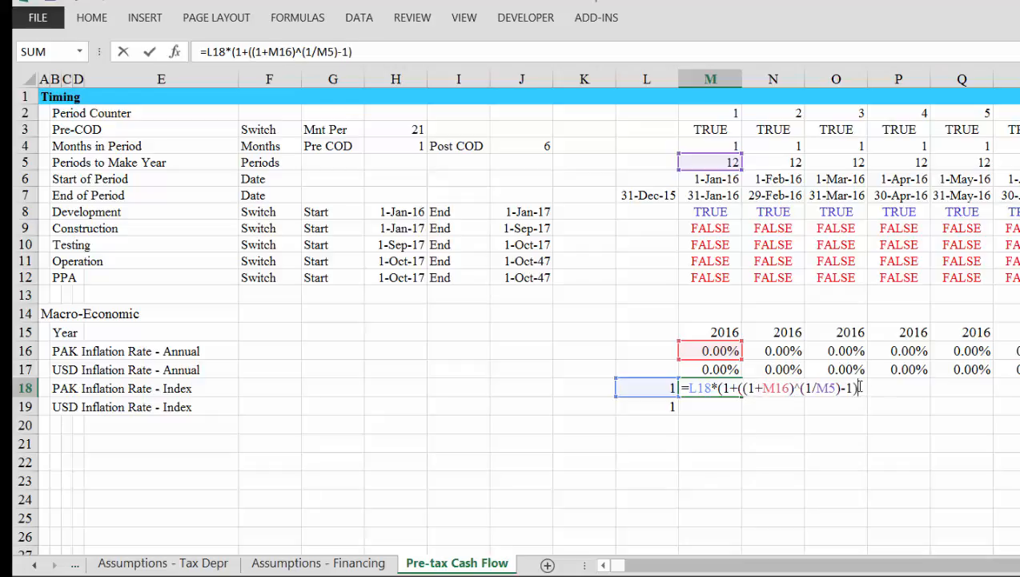
pyautogui.write(')')
pyautogui.press('Return')
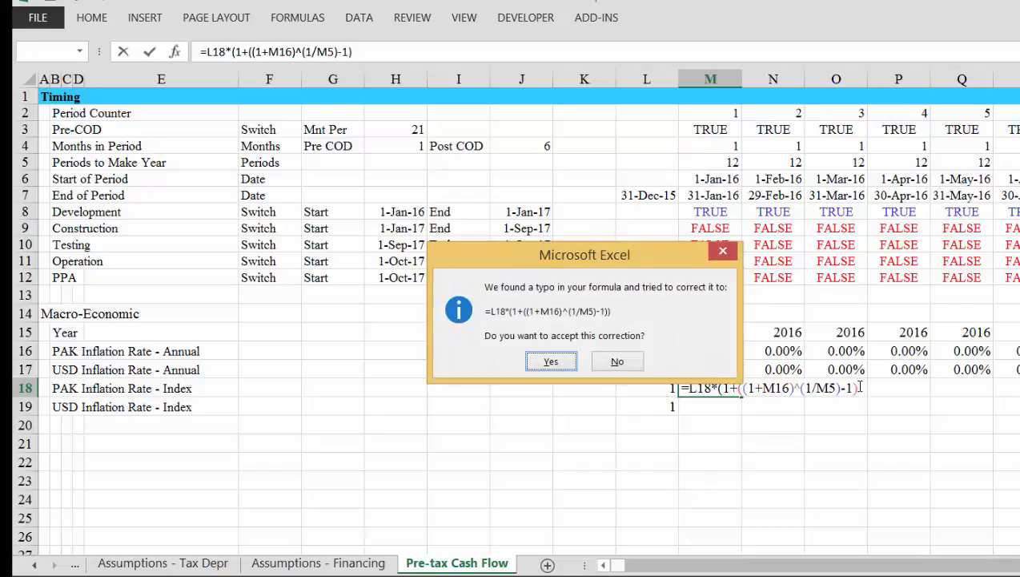
pyautogui.press('Return')
# Fill the M18 formula across all periods of the PAK Inflation Rate - Index row.
pyautogui.press('Up')
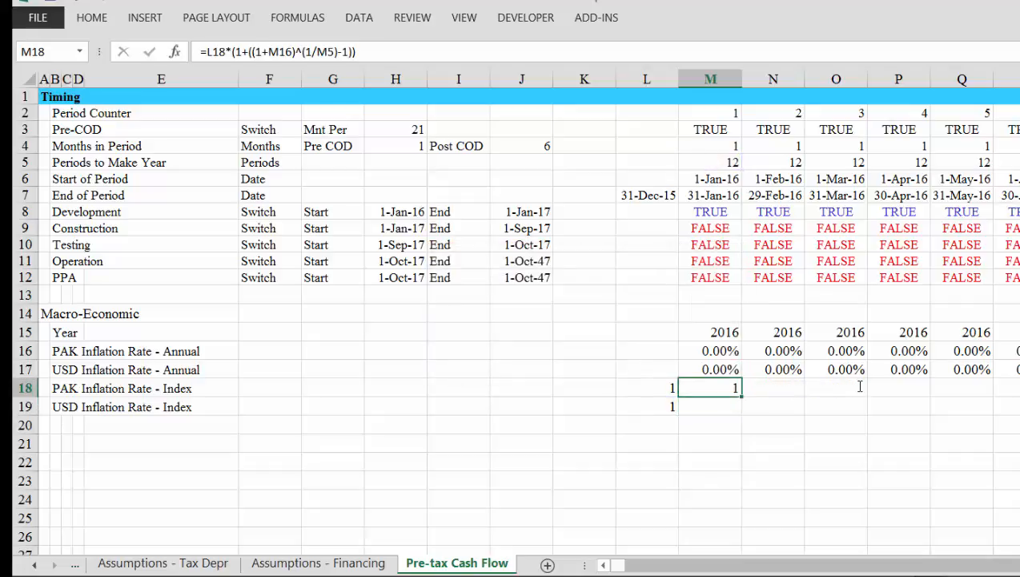
pyautogui.hotkey('ctrl', 'shift', 'Right')
pyautogui.hotkey('ctrl', 'r')
# Examine the PAK index values along row 18 from the 2016 periods into 2017.
pyautogui.press('Right')
pyautogui.press('Right')
pyautogui.press('Right')
pyautogui.press('Right')
pyautogui.press('Right')
pyautogui.press('Right')
pyautogui.press('Right')
pyautogui.press('Right')
pyautogui.press('Right')
pyautogui.press('Right')
pyautogui.press('Right')
pyautogui.press('Right')
pyautogui.press('Right')
pyautogui.press('Right')
pyautogui.press('Right')
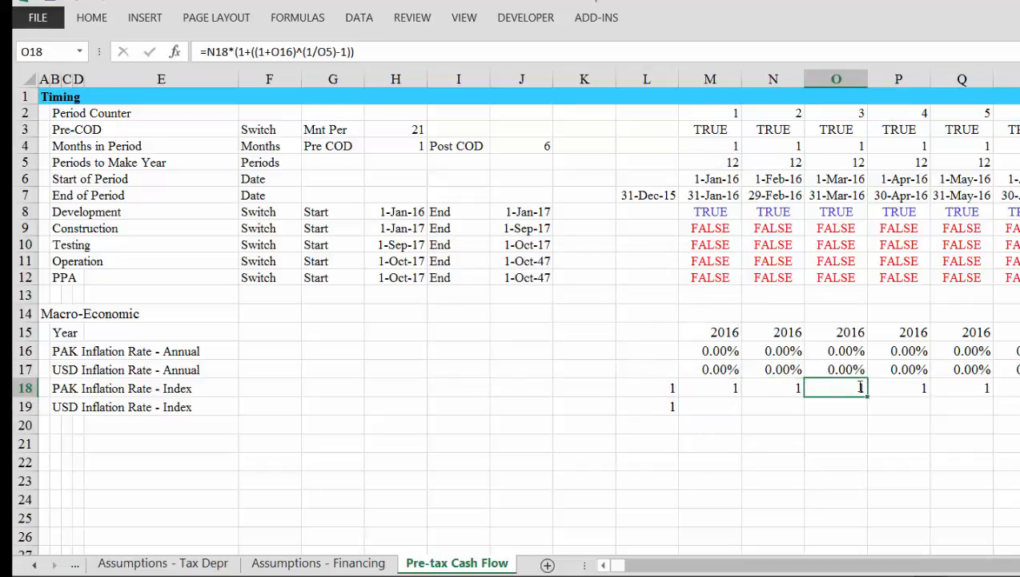
pyautogui.press('Left')
pyautogui.press('Left')
pyautogui.press('Left')
pyautogui.press('Left')
pyautogui.press('Left')
pyautogui.press('Left')
pyautogui.press('Left')
pyautogui.press('Left')
pyautogui.press('Left')
pyautogui.press('Left')
pyautogui.press('Left')
pyautogui.press('Left')
pyautogui.press('Left')
pyautogui.press('Left')
pyautogui.press('Left')
pyautogui.press('Left')
pyautogui.press('Left')
pyautogui.press('Left')
pyautogui.press('Left')
pyautogui.press('Left')
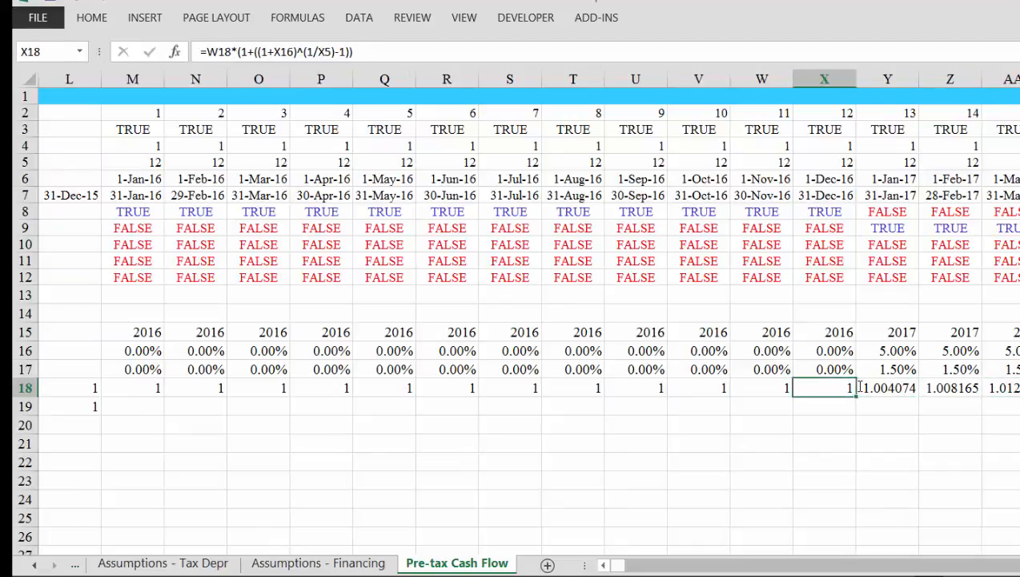
pyautogui.press('Right')
pyautogui.press('Right')
pyautogui.press('Right')
pyautogui.press('Right')
pyautogui.press('Right')
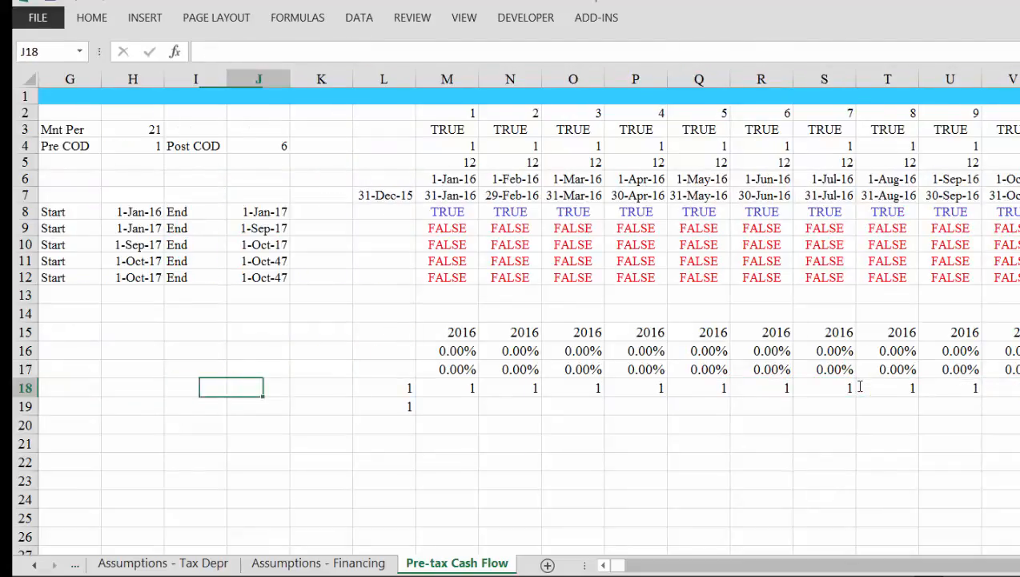
# Fix the row of the Periods to Make Year reference in M18, making the formula =L18*(1+((1+M16)^(1/M$5)-1)).
pyautogui.press('F2')
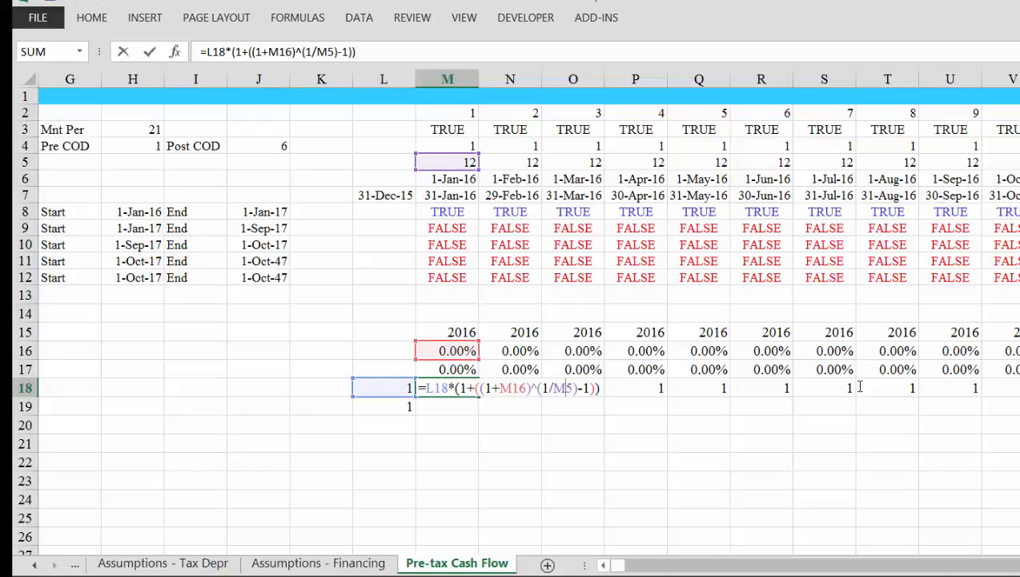
pyautogui.write('$')
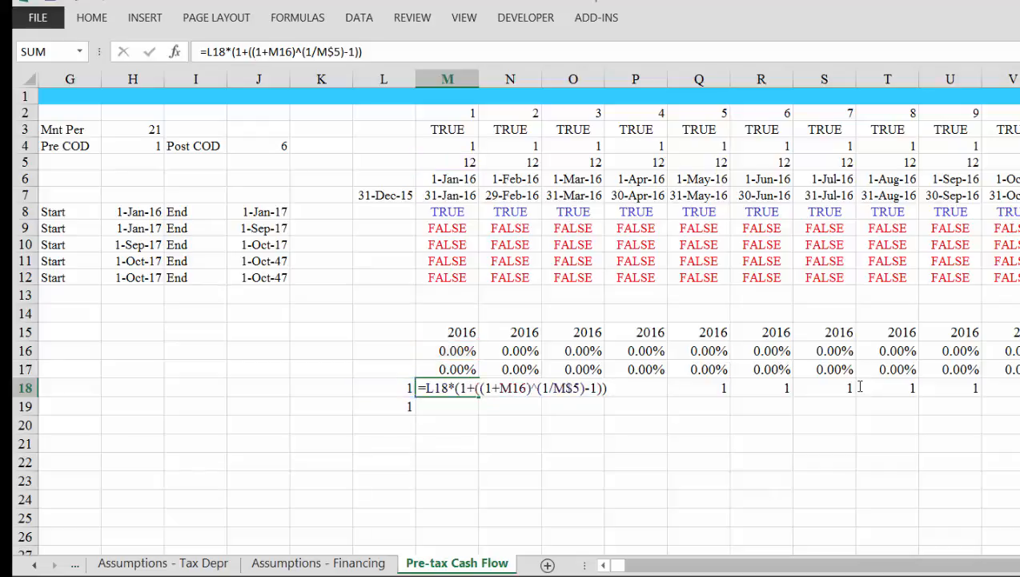
pyautogui.press('Return')
# Copy the M18 formula down to M19 and fill it across all periods of the USD Inflation Rate - Index row.
pyautogui.press('Up')
pyautogui.hotkey('shift', 'Down')
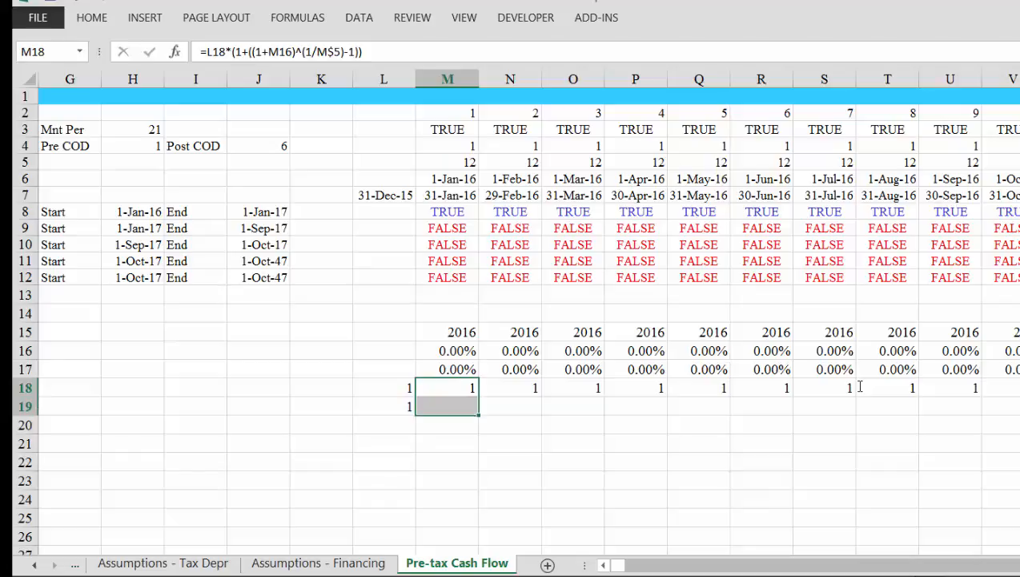
pyautogui.hotkey('ctrl', 'd')
pyautogui.press('Right')
pyautogui.press('Left')
pyautogui.press('Down')
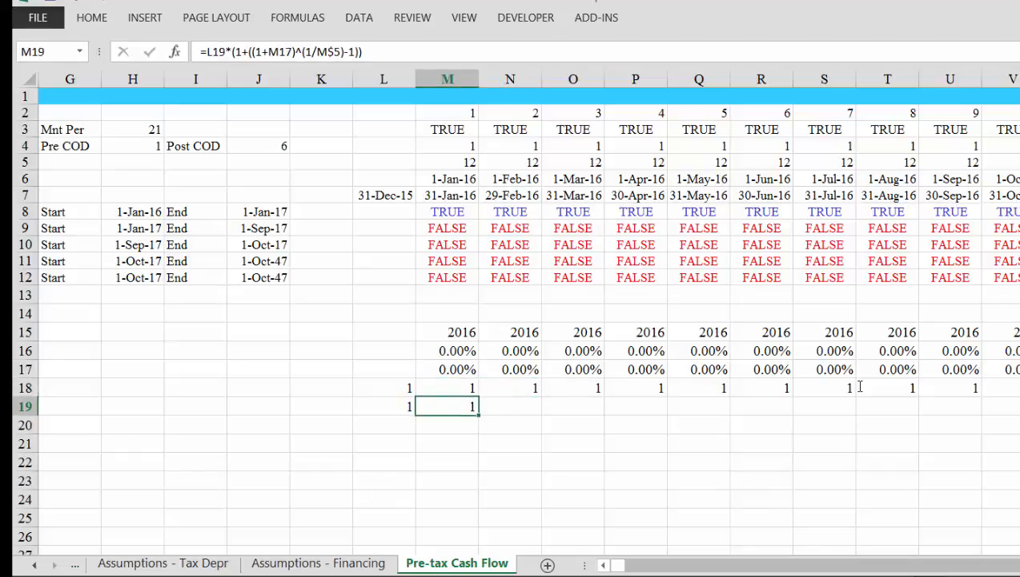
pyautogui.hotkey('ctrl', 'shift', 'Right')
pyautogui.hotkey('ctrl', 'r')
# Format both inflation index rows, including the starting values in column L, with two decimal places.
pyautogui.press('Left')
pyautogui.press('Up')
pyautogui.hotkey('shift', 'Down')
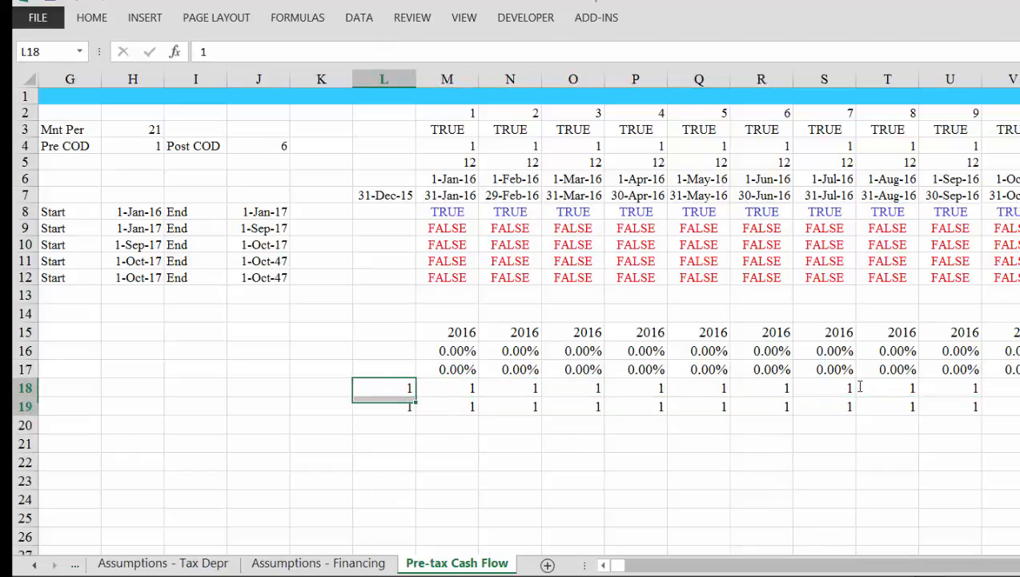
pyautogui.hotkey('ctrl', 'shift', 'Right')
pyautogui.hotkey('ctrl', 'shift', 'Left')
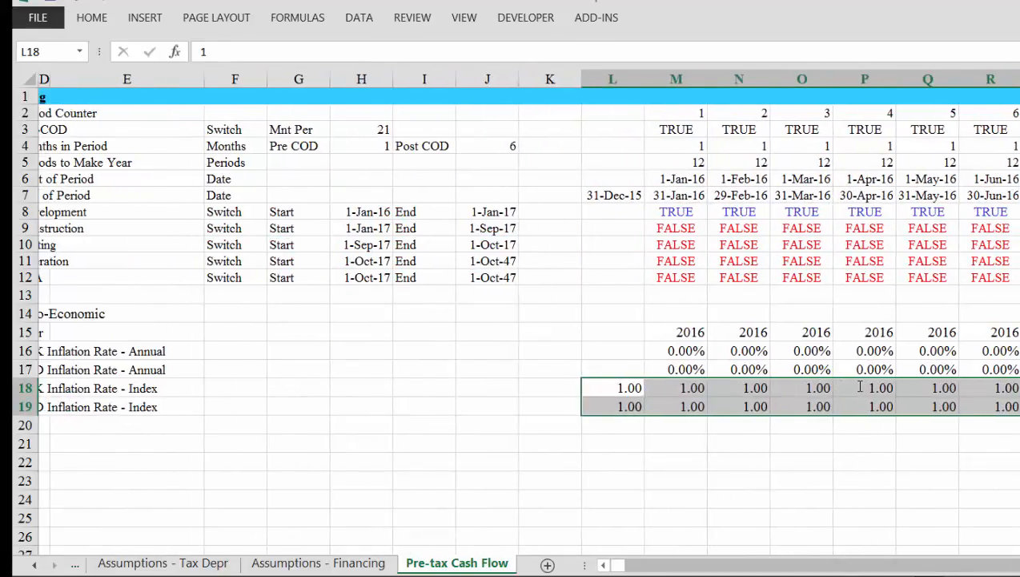
# Label row 20 "Exhange Rate PPP" in B20, below the USD Inflation Rate - Index row.
pyautogui.press('Left')
pyautogui.press('Left')
pyautogui.press('Left')
pyautogui.press('Left')
pyautogui.press('Left')
pyautogui.press('Left')
pyautogui.press('Left')
pyautogui.press('Left')
pyautogui.press('Left')
pyautogui.press('Left')
pyautogui.press('Left')
pyautogui.press('Down')
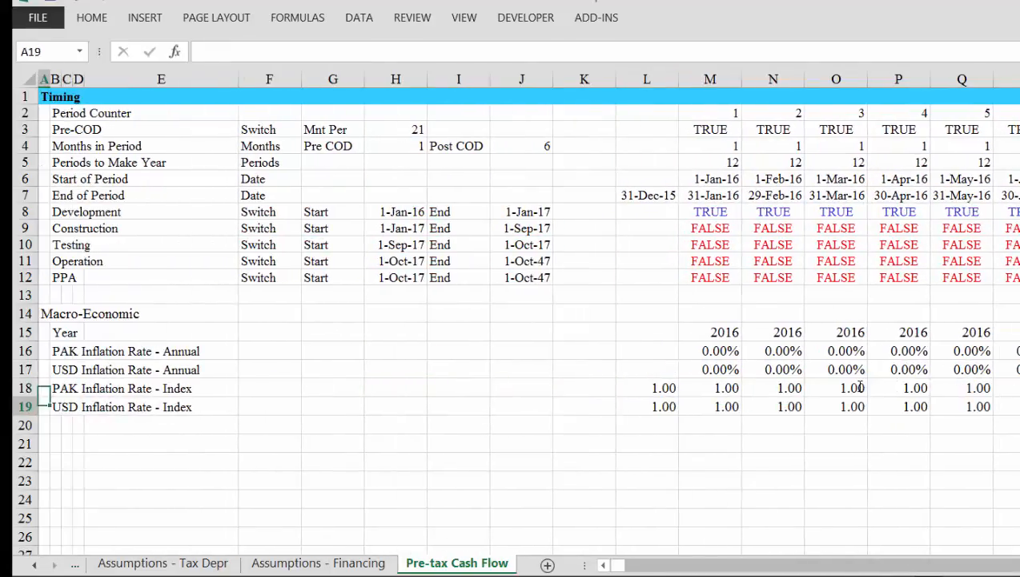
pyautogui.press('Down')
pyautogui.press('Right')
pyautogui.write('Ex')
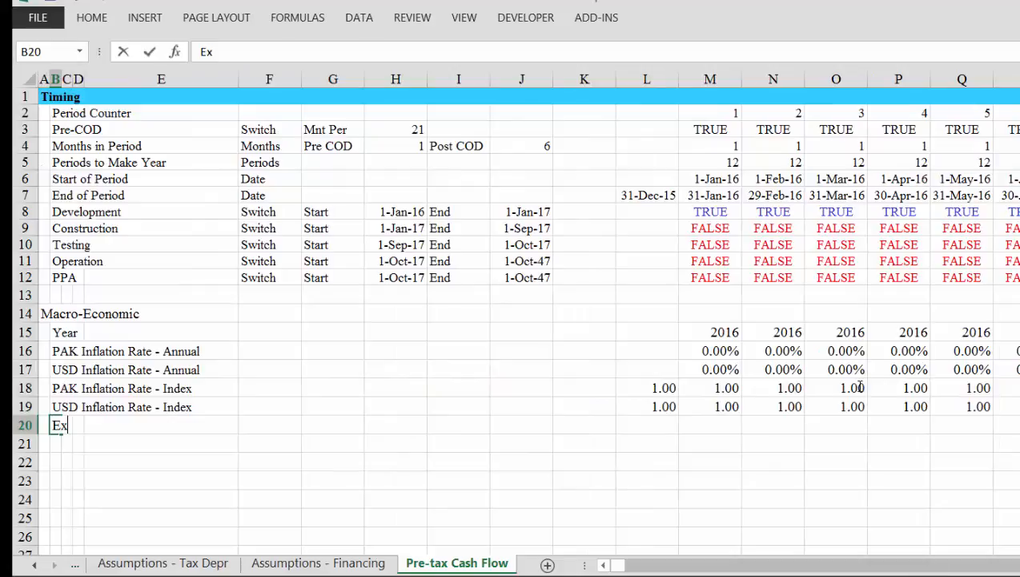
pyautogui.write('hange Rate')
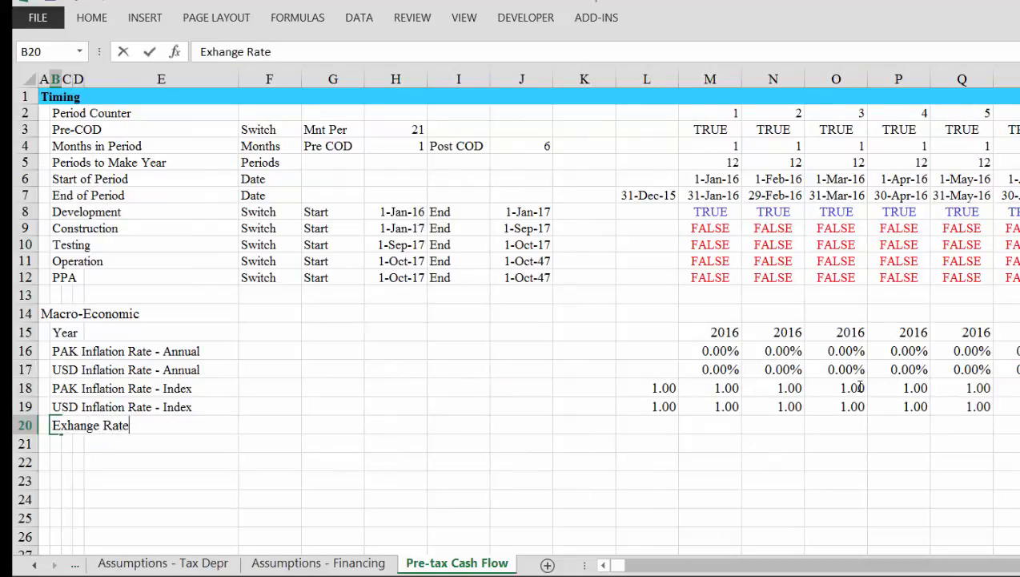
pyautogui.write(' PP')
pyautogui.press('Return')
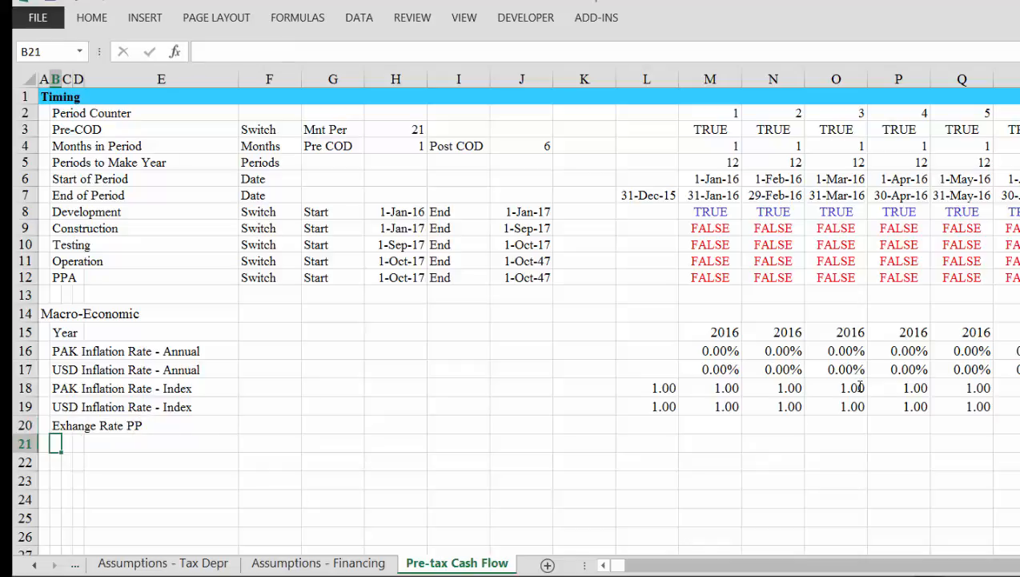
pyautogui.press('Up')
pyautogui.press('F2')
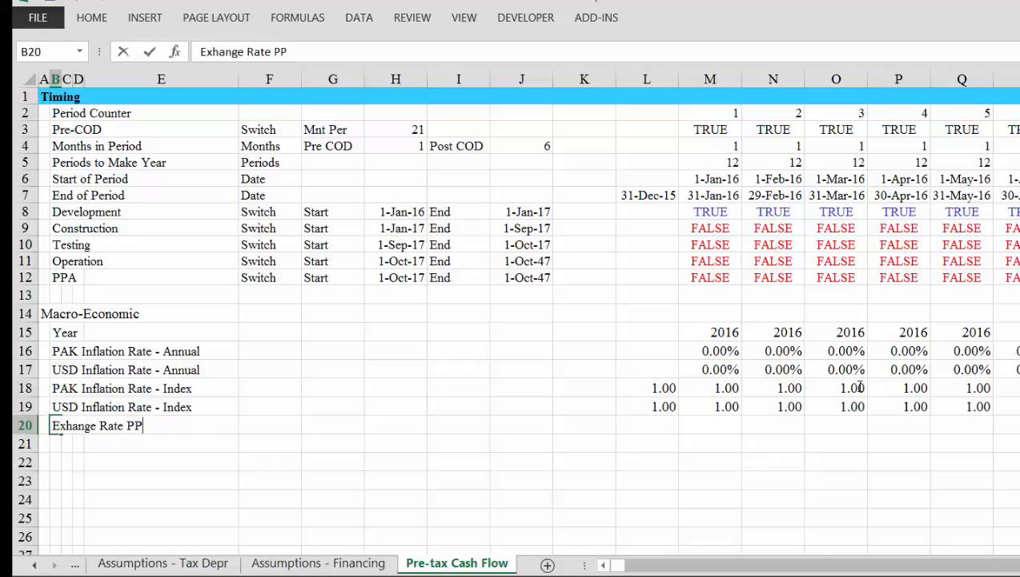
pyautogui.write('P')
pyautogui.hotkey('ctrl', 'Return')
# Enter the unit "R/USD" in F20 and the label "Base" in G20 for the exchange rate row.
pyautogui.press('Right')
pyautogui.press('Right')
pyautogui.press('Right')
pyautogui.press('Right')
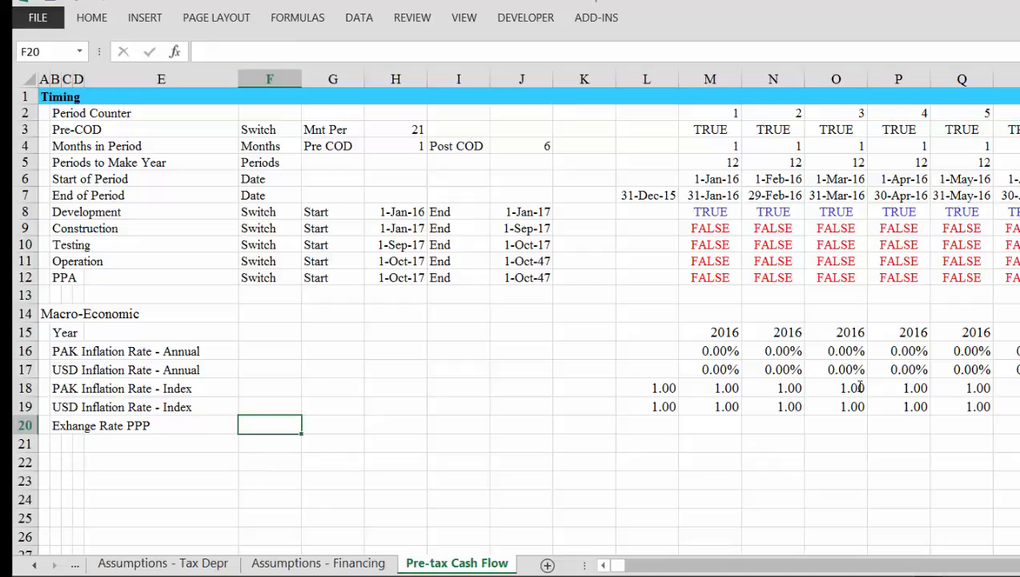
pyautogui.write('R/U')
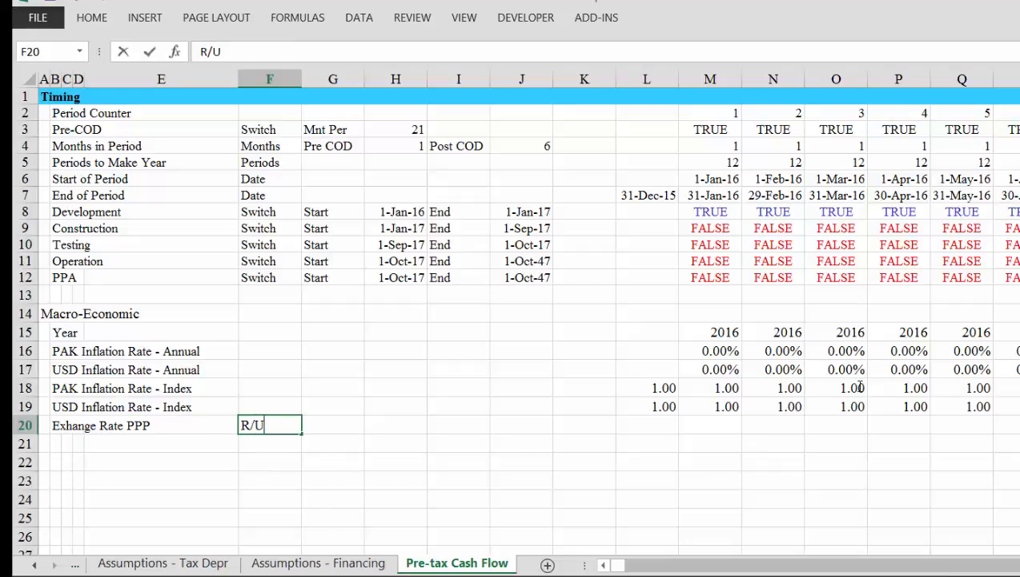
pyautogui.write('SD')
pyautogui.press('Tab')
pyautogui.write('Base')
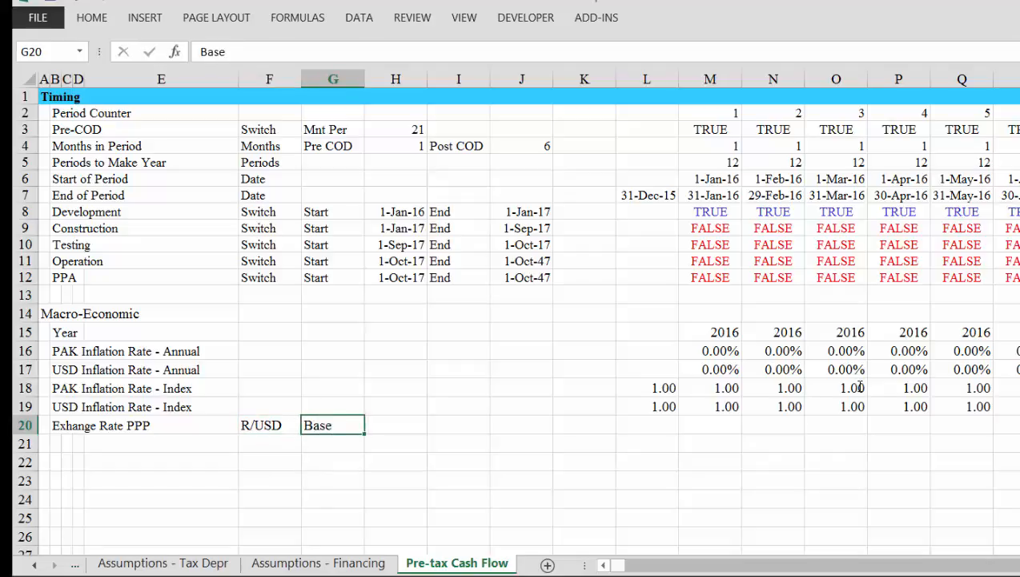
# Link H20 to the 2016 PPP Exchange Rate with ='Assumptions - General'!H28.
pyautogui.press('Tab')
pyautogui.write('=')
pyautogui.hotkey('ctrl', 'pageup')
pyautogui.hotkey('ctrl', 'pageup')
pyautogui.hotkey('ctrl', 'pageup')
pyautogui.hotkey('ctrl', 'pageup')
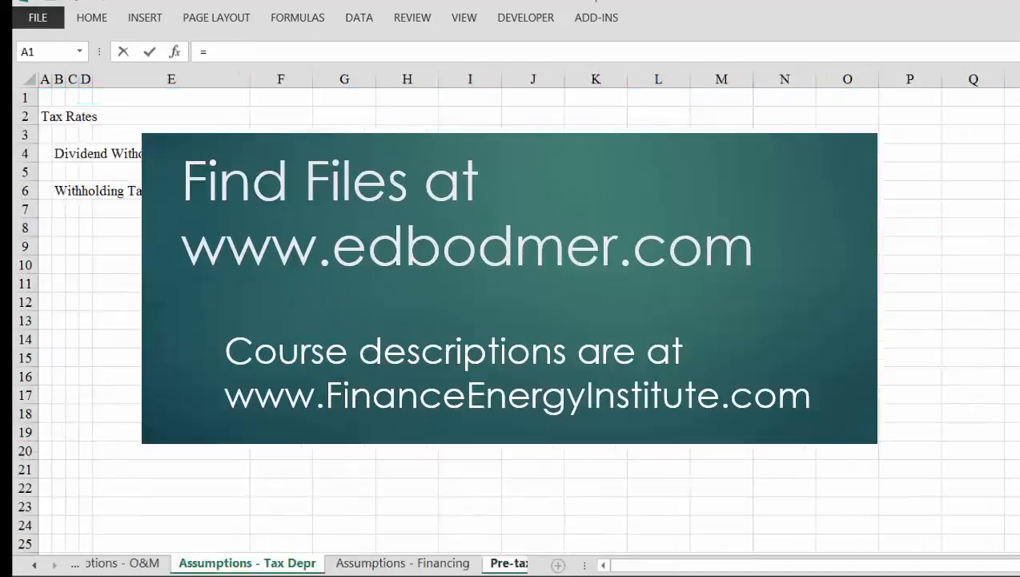
pyautogui.hotkey('ctrl', 'pageup')
pyautogui.hotkey('ctrl', 'pageup')
pyautogui.hotkey('ctrl', 'pageup')
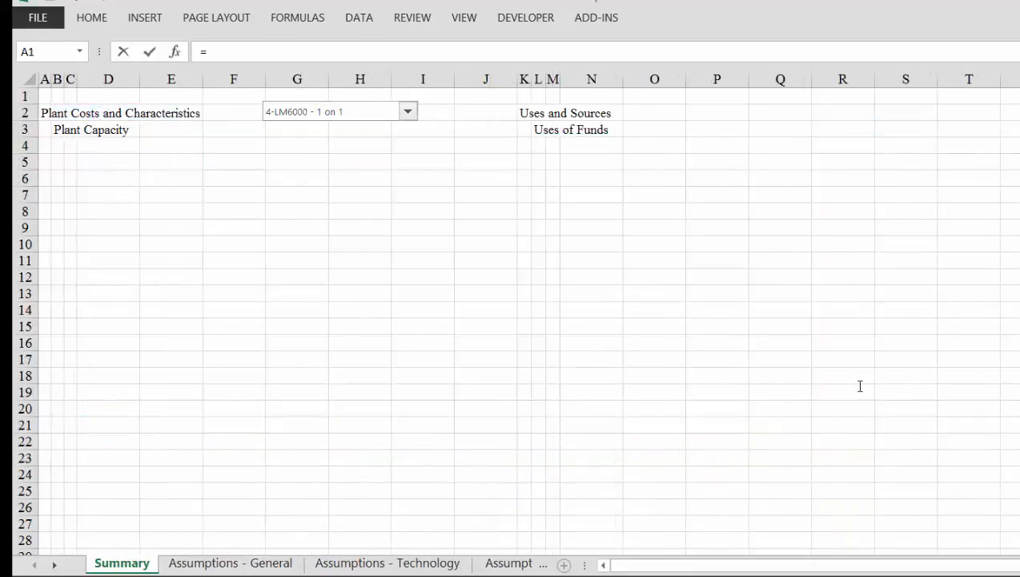
pyautogui.hotkey('ctrl', 'pagedown')
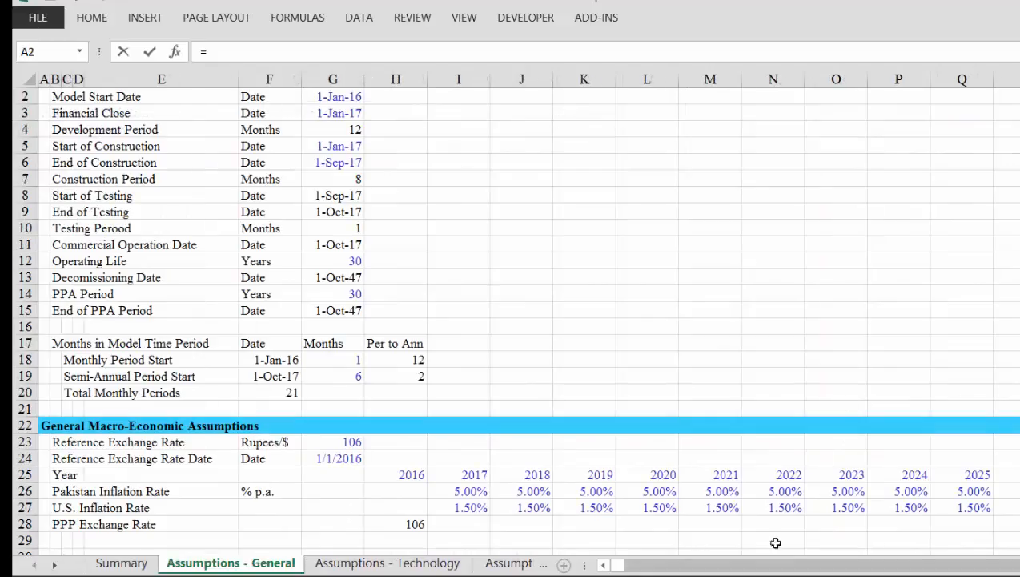
pyautogui.click(398, 524)
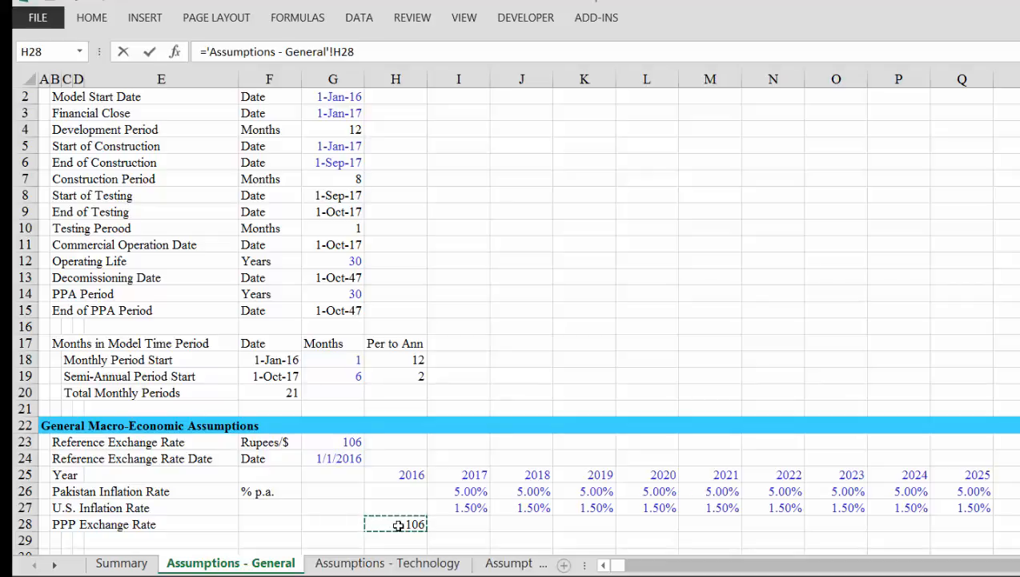
pyautogui.press('Return')
pyautogui.press('Up')
pyautogui.press('Right')
pyautogui.press('Right')
pyautogui.press('Right')
pyautogui.press('Right')
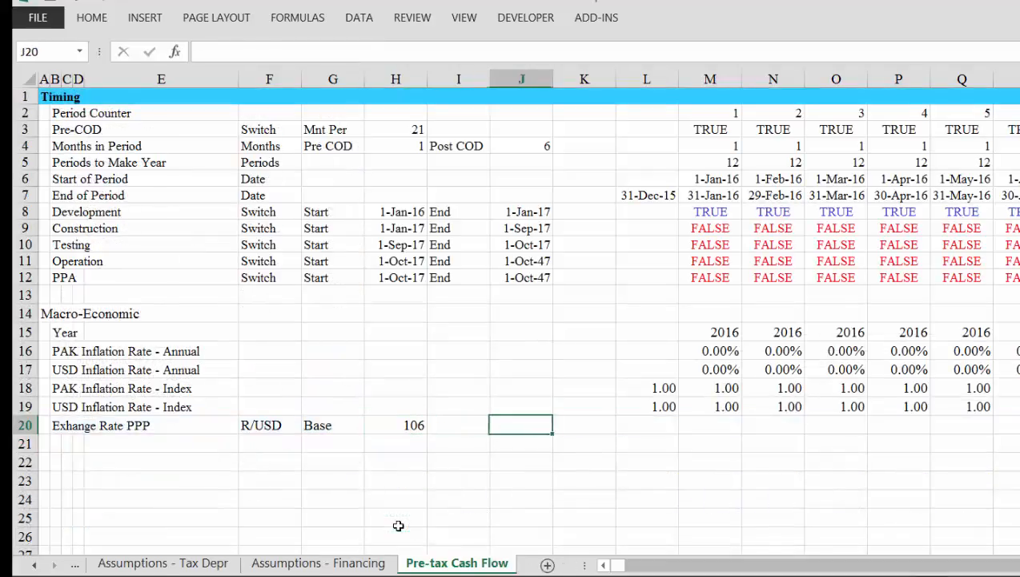
pyautogui.press('Left')
pyautogui.press('Left')
pyautogui.press('Left')
pyautogui.press('Left')
pyautogui.press('Left')
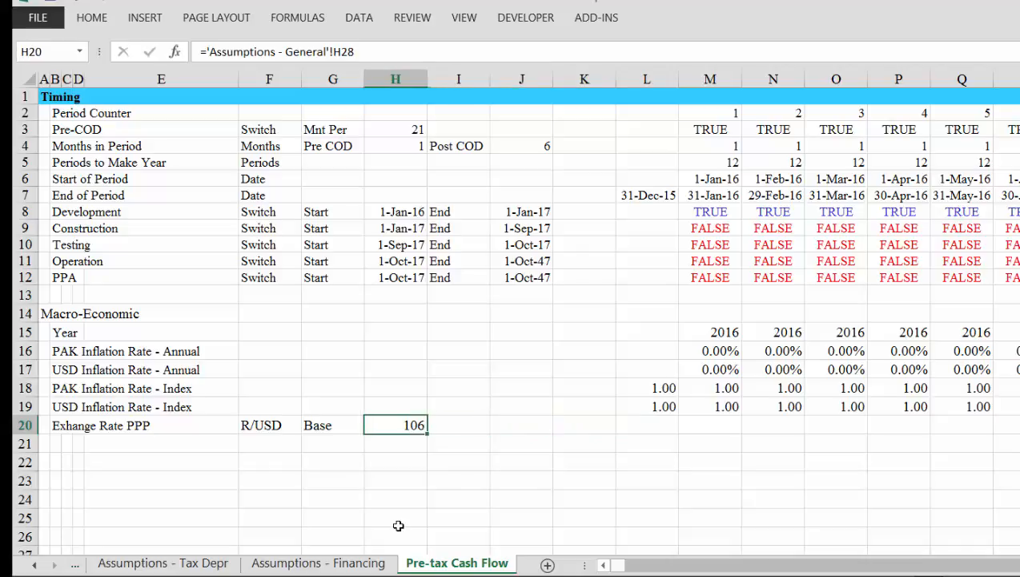
# Enter =H20 in M20 to bring the base exchange rate into the first period of the PPP row.
pyautogui.press('Right')
pyautogui.press('Right')
pyautogui.press('Right')
pyautogui.press('Right')
pyautogui.press('Right')
pyautogui.press('Right')
pyautogui.write('=')
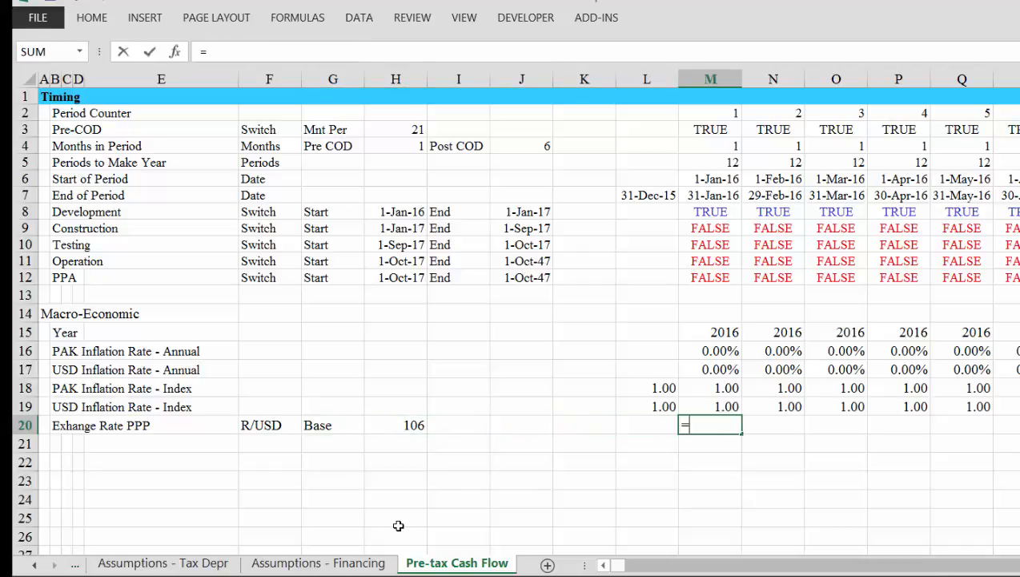
pyautogui.press('Left')
pyautogui.press('Left')
pyautogui.press('Left')
pyautogui.press('Left')
pyautogui.press('Left')
pyautogui.hotkey('ctrl', 'Return')
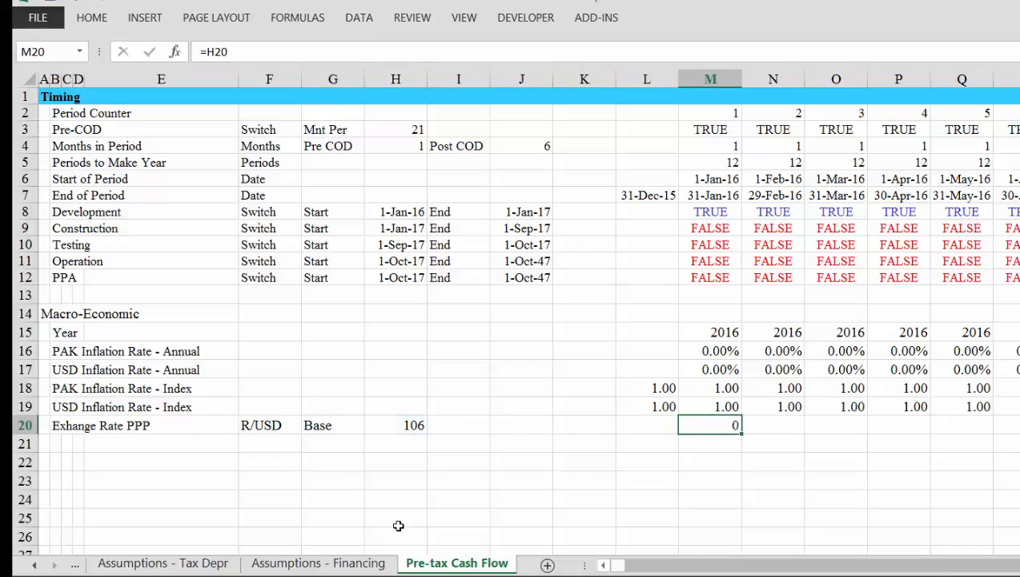
pyautogui.press('Right')
pyautogui.write('=')
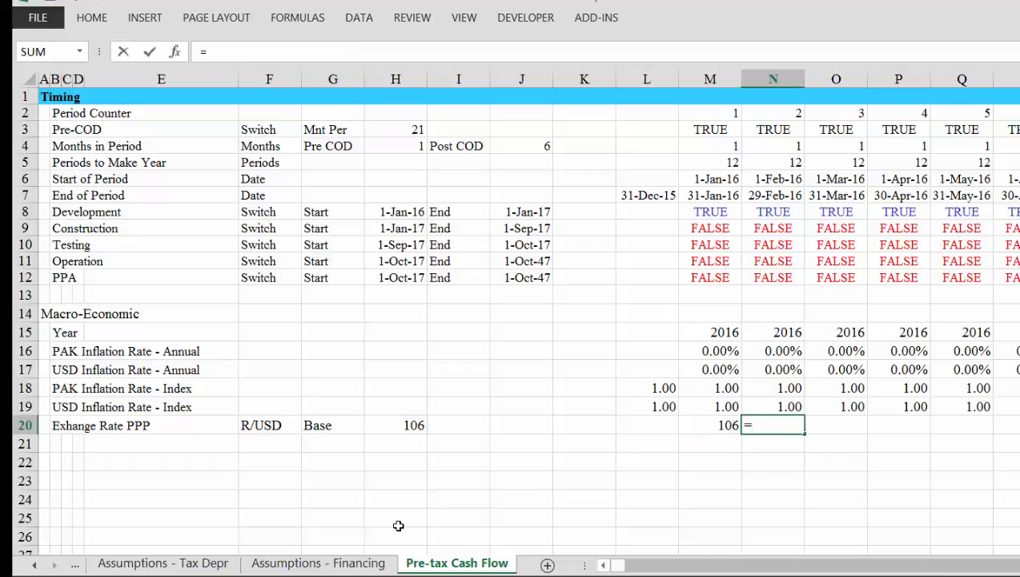
pyautogui.press('Left')
pyautogui.press('Escape')
# Move the =H20 link from M20 to L20 so that it serves as the opening exchange rate.
pyautogui.press('Left')
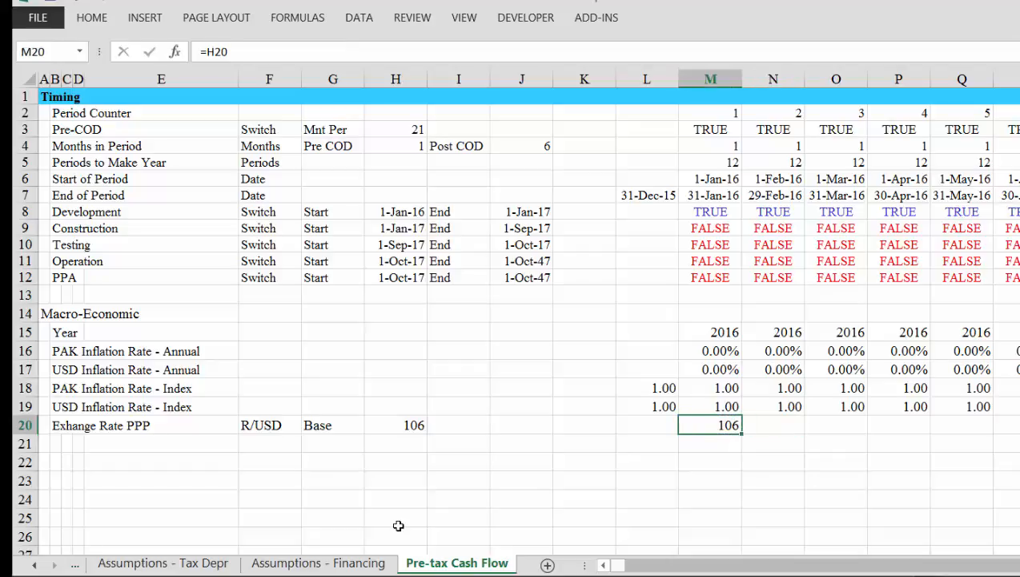
pyautogui.hotkey('ctrl', 'x')
pyautogui.press('Left')
pyautogui.hotkey('ctrl', 'v')
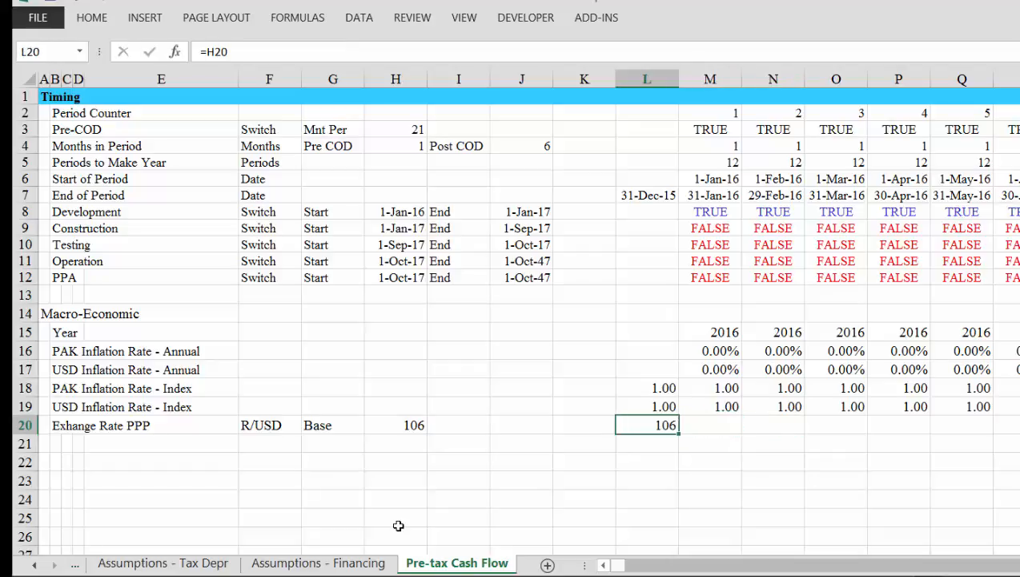
# Enter the exchange rate formula =L20*(1+M18)/(1+M19) in M20, using the PAK and USD index rows.
pyautogui.press('Right')
pyautogui.press('Right')
pyautogui.press('Left')
pyautogui.write('=')
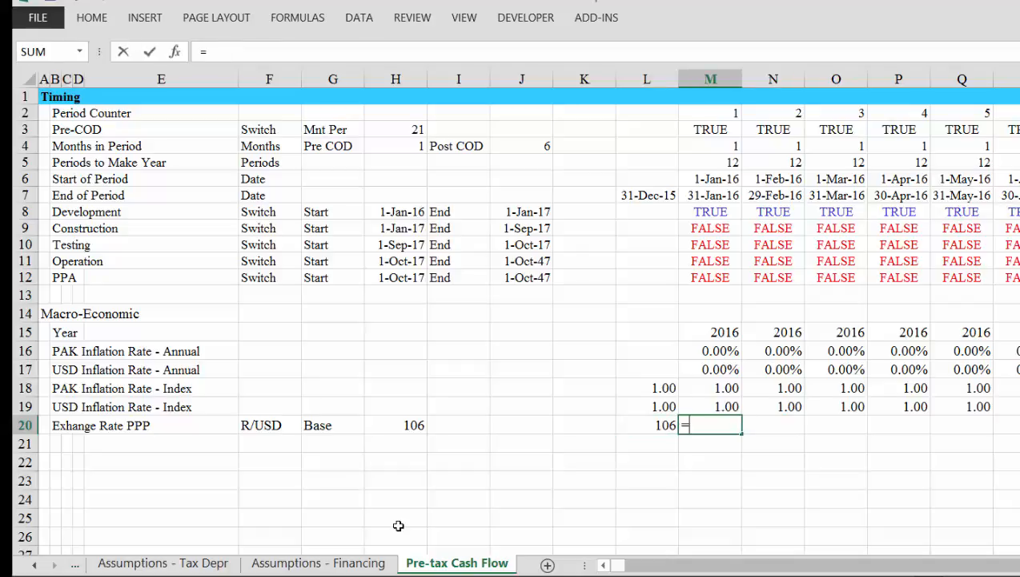
pyautogui.press('Left')
pyautogui.write('*(')
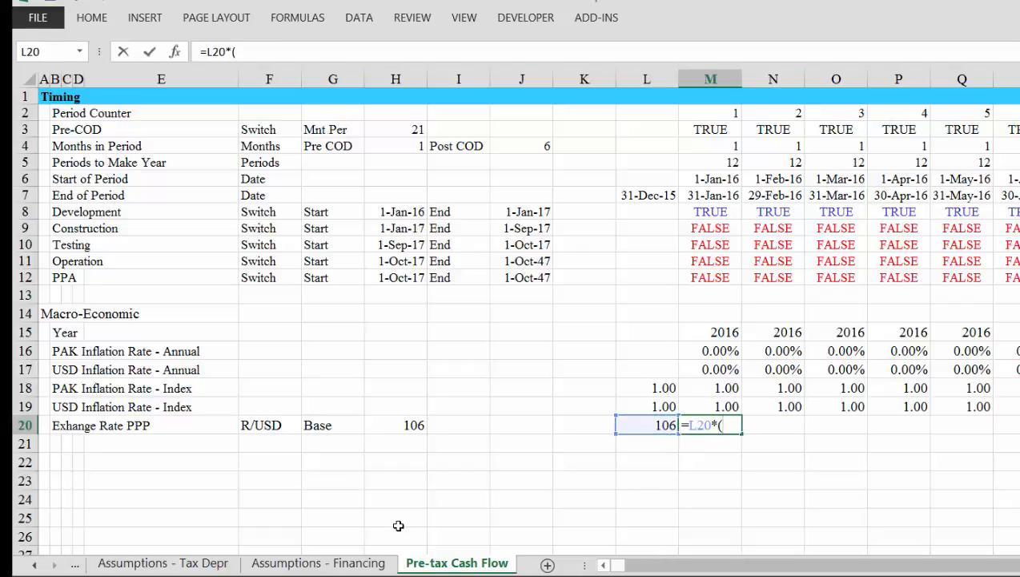
pyautogui.write('1+')
pyautogui.press('Up')
pyautogui.press('Up')
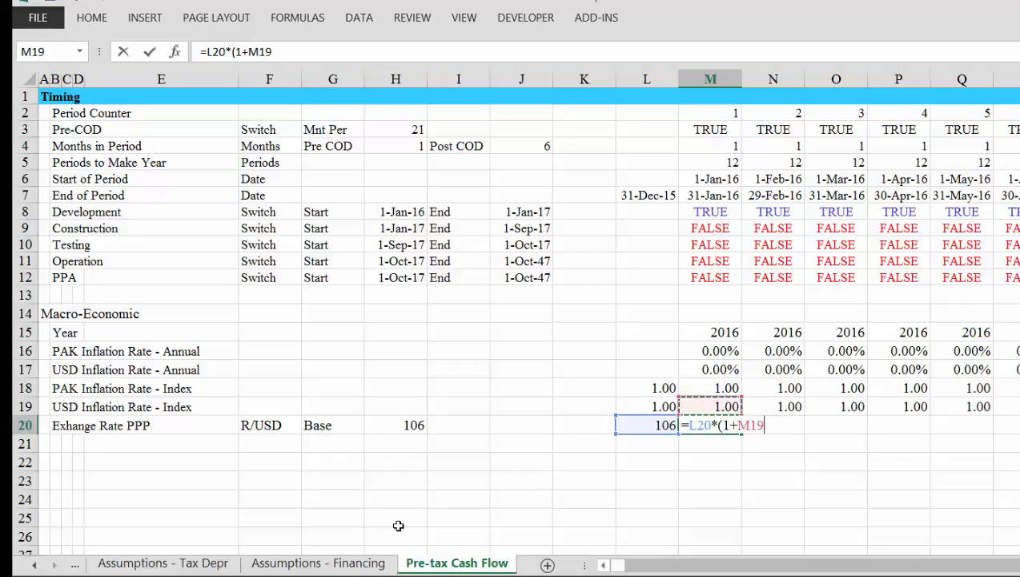
pyautogui.write(')')
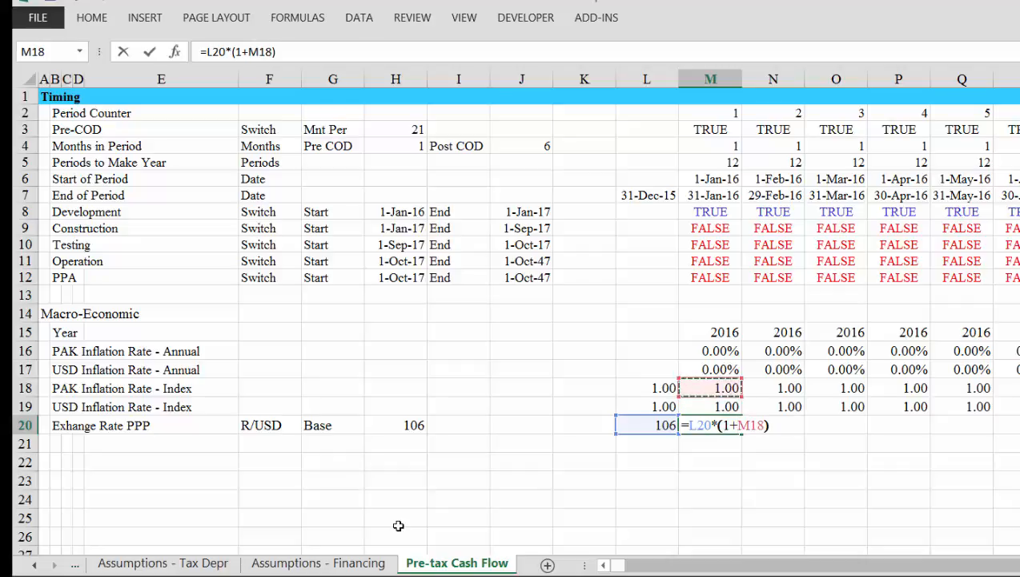
pyautogui.write('/(1+')
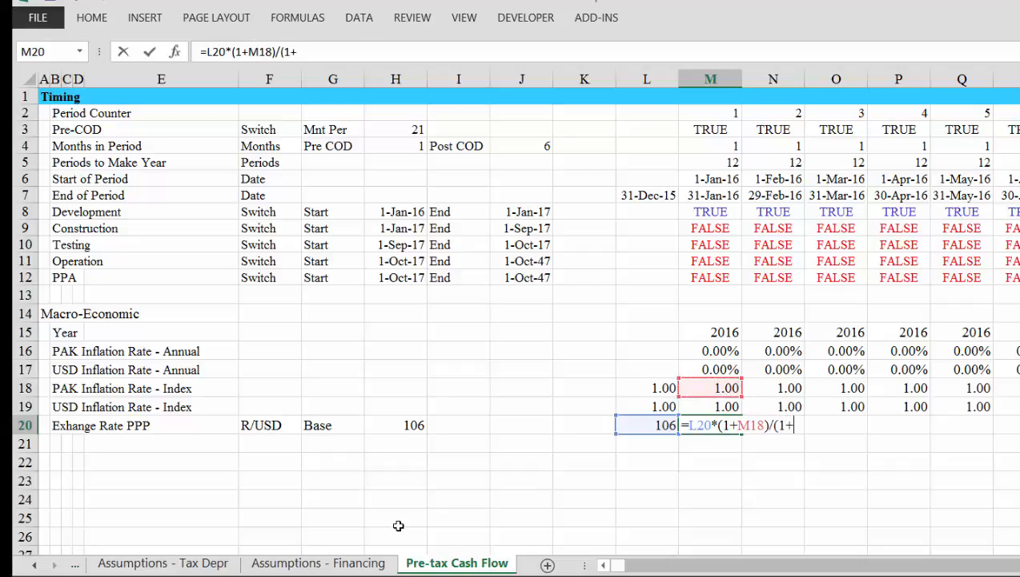
pyautogui.press('Up')
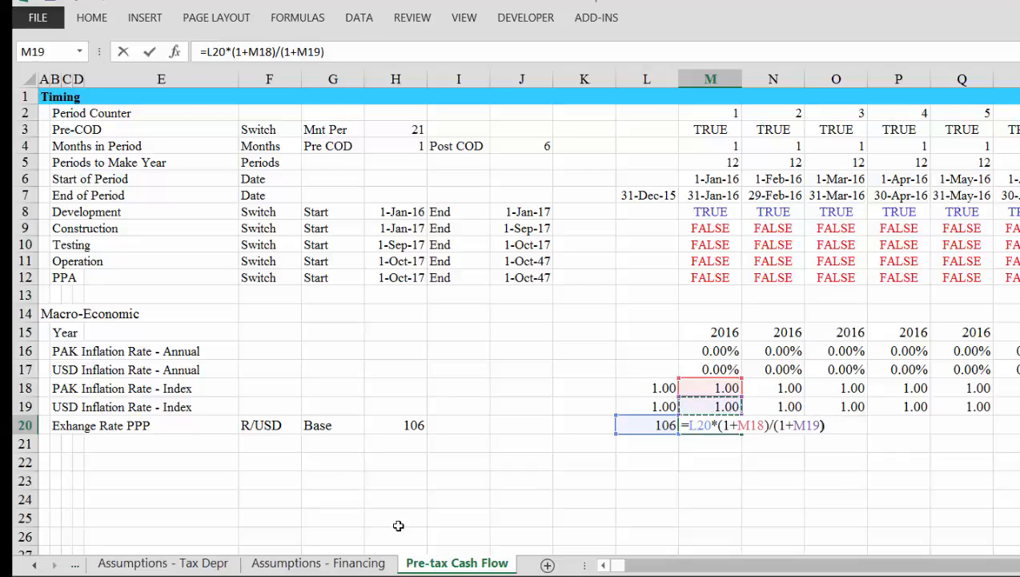
pyautogui.hotkey('ctrl', 'Return')
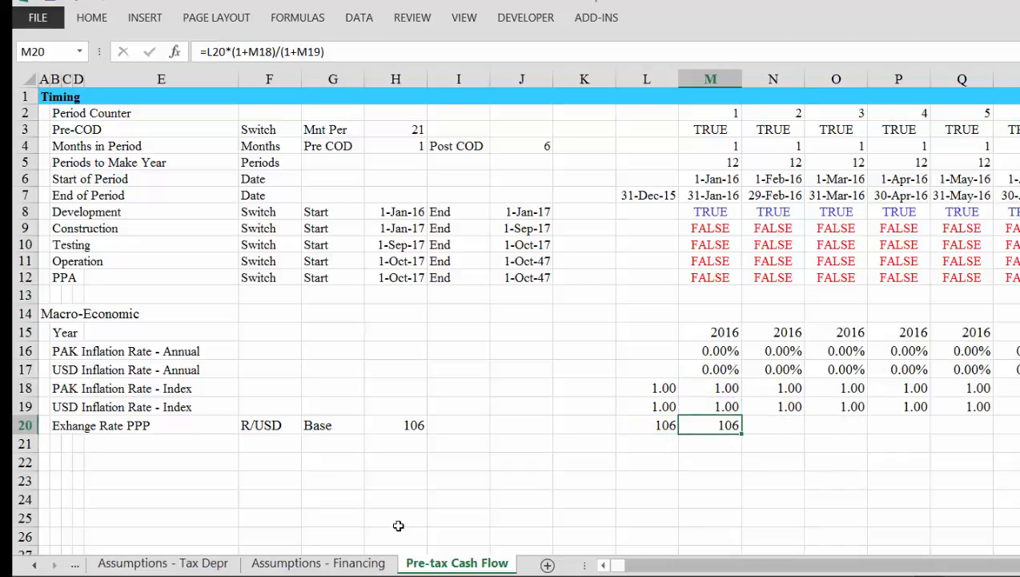
# Fill the M20 formula across the remaining periods and format row 20 from L20 onward with two decimal places.
pyautogui.hotkey('ctrl', 'shift', 'Right')
pyautogui.hotkey('ctrl', 'r')
pyautogui.press('Left')
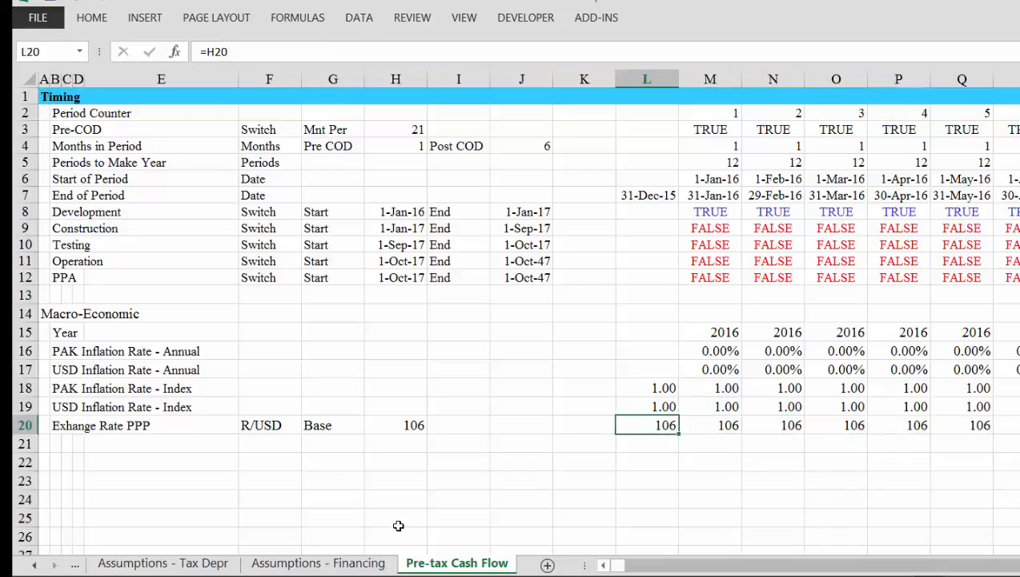
pyautogui.hotkey('ctrl', 'shift', 'Right')
pyautogui.press('Left')
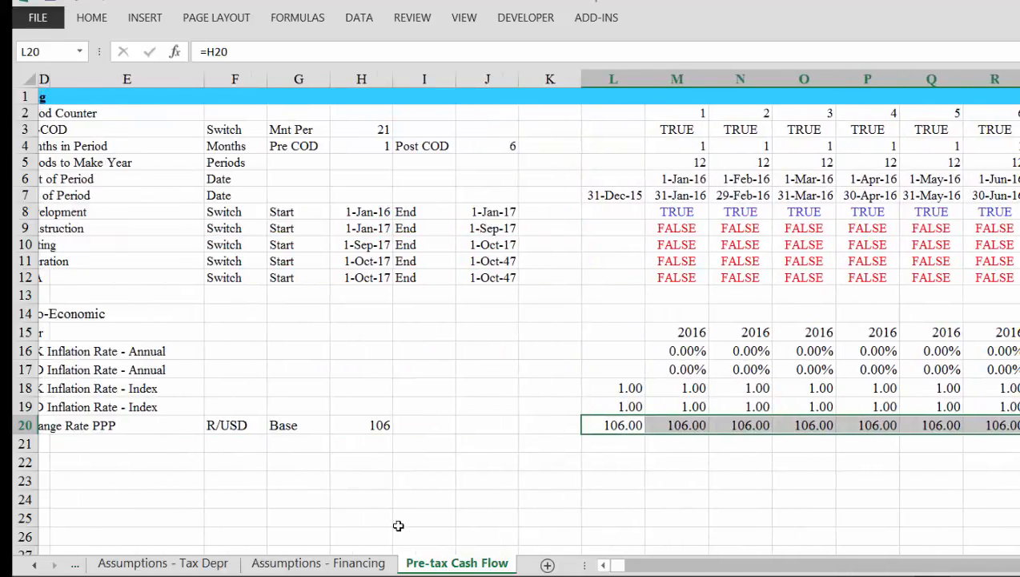
# Examine how the PPP exchange rates in row 20 develop from the 2016 periods into 2019.
pyautogui.press('Right')
pyautogui.press('Right')
pyautogui.press('Right')
pyautogui.press('Right')
pyautogui.press('Right')
pyautogui.press('Right')
pyautogui.press('Right')
pyautogui.press('Right')
pyautogui.press('Right')
pyautogui.press('Right')
pyautogui.press('Right')
pyautogui.press('Right')
pyautogui.press('Right')
pyautogui.press('Right')
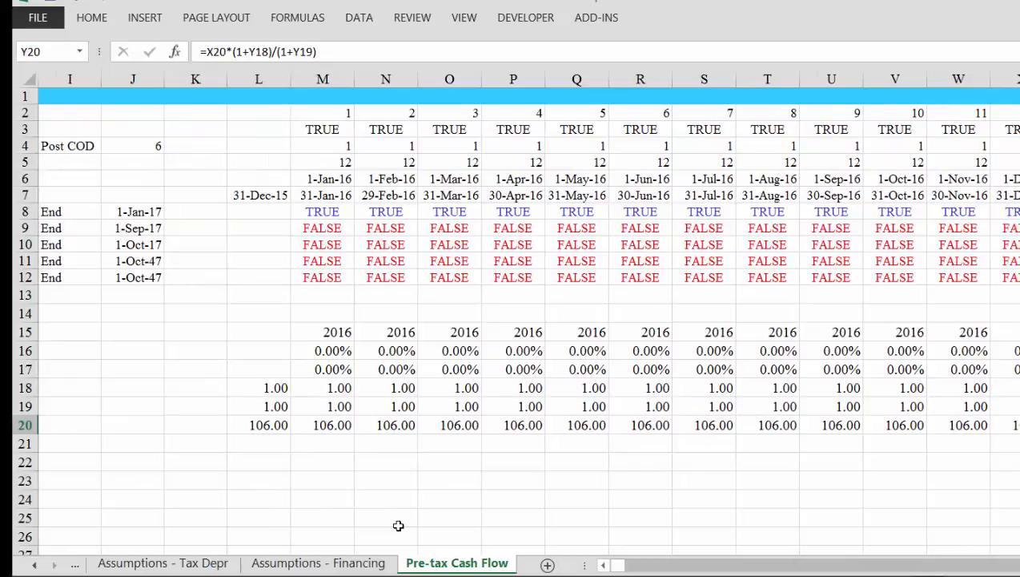
pyautogui.press('Right')
pyautogui.press('Right')
pyautogui.press('Right')
pyautogui.press('Right')
pyautogui.press('Right')
pyautogui.press('Right')
pyautogui.press('Right')
pyautogui.press('Right')
pyautogui.press('Right')
pyautogui.press('Right')
pyautogui.press('Right')
pyautogui.press('Right')
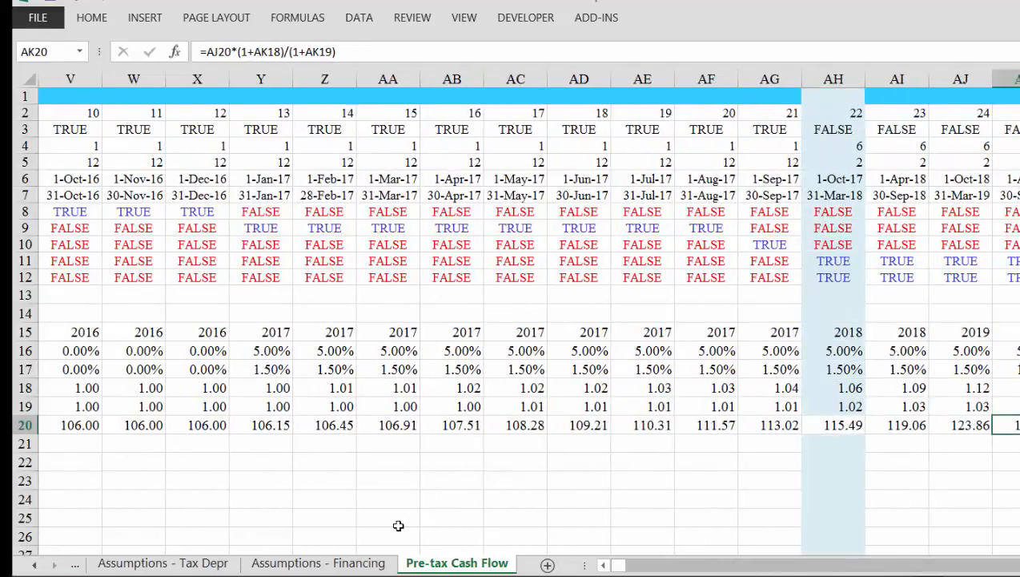
# Change the M20 formula to =L20*(M18)/(M19) and fill it across all periods of row 20.
pyautogui.hotkey('ctrl', 'Left')
pyautogui.hotkey('ctrl', 'Left')
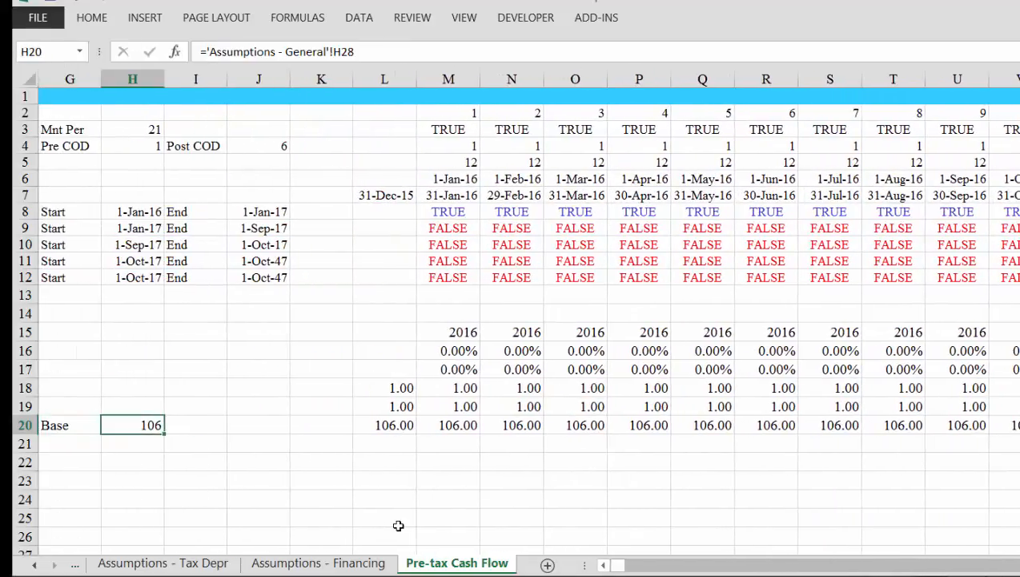
pyautogui.press('Right')
pyautogui.press('Right')
pyautogui.press('Right')
pyautogui.press('Right')
pyautogui.press('Right')
pyautogui.press('F2')
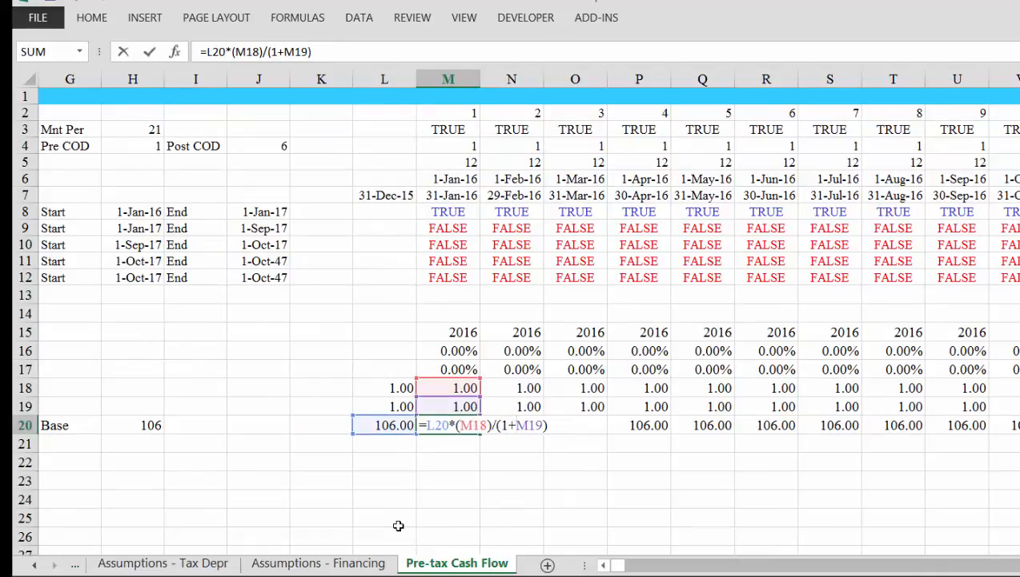
pyautogui.press('BackSpace')
pyautogui.press('BackSpace')
pyautogui.press('Return')
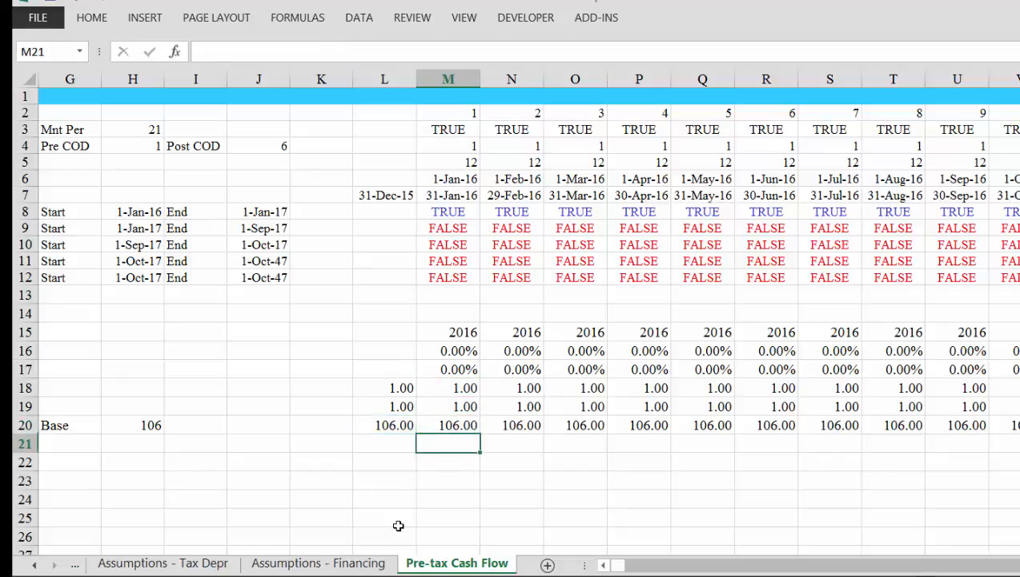
pyautogui.press('Up')
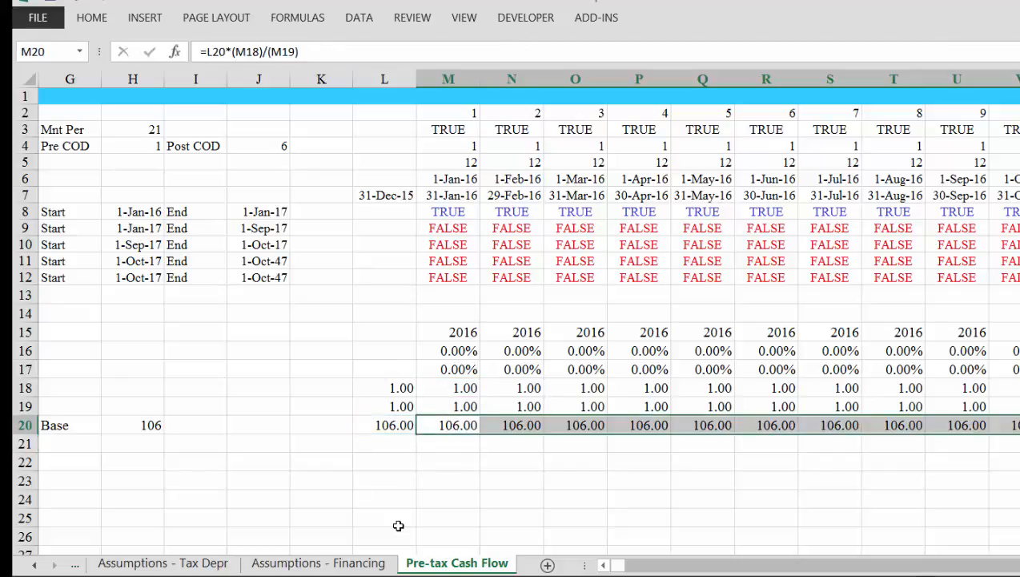
# Examine the recalculated exchange rates in row 20 out to the 2039 period and back to 2019.
pyautogui.press('Right')
pyautogui.press('Right')
pyautogui.press('Right')
pyautogui.press('Right')
pyautogui.press('Right')
pyautogui.press('Right')
pyautogui.press('Right')
pyautogui.press('Right')
pyautogui.press('Right')
pyautogui.press('Right')
pyautogui.press('Right')
pyautogui.press('Right')
pyautogui.press('Right')
pyautogui.press('Right')
pyautogui.press('Right')
pyautogui.press('Right')
pyautogui.press('Right')
pyautogui.press('Right')
pyautogui.press('Right')
pyautogui.press('Right')
pyautogui.press('Right')
pyautogui.press('Right')
pyautogui.press('Right')
pyautogui.press('Right')
pyautogui.press('Right')
pyautogui.press('Right')
pyautogui.press('Right')
pyautogui.press('Right')
pyautogui.press('Right')
pyautogui.press('Right')
pyautogui.press('Right')
pyautogui.press('Right')
pyautogui.press('Right')
pyautogui.press('Right')
pyautogui.press('Right')
pyautogui.press('Right')
pyautogui.press('Right')
pyautogui.press('Right')
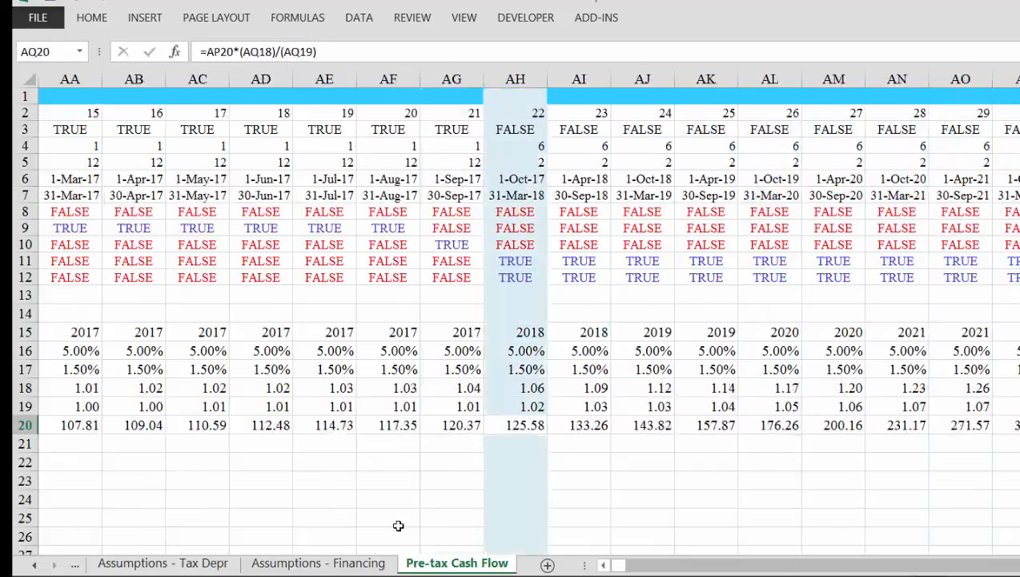
pyautogui.press('Right')
pyautogui.press('Right')
pyautogui.press('Right')
pyautogui.press('Right')
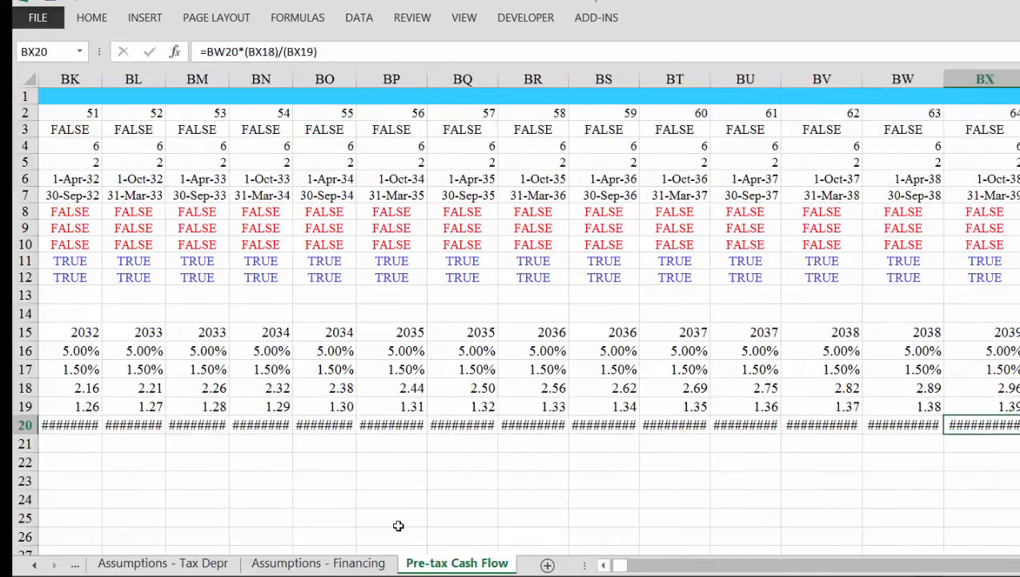
pyautogui.press('Left')
pyautogui.press('Left')
pyautogui.press('Left')
pyautogui.press('Left')
pyautogui.press('Left')
pyautogui.press('Left')
pyautogui.press('Left')
pyautogui.press('Left')
pyautogui.press('Left')
pyautogui.press('Left')
pyautogui.press('Left')
pyautogui.press('Left')
pyautogui.press('Left')
pyautogui.press('Left')
pyautogui.press('Left')
pyautogui.press('Left')
pyautogui.press('Left')
pyautogui.press('Left')
pyautogui.press('Left')
pyautogui.press('Left')
pyautogui.press('Left')
pyautogui.press('Left')
pyautogui.press('Left')
pyautogui.press('Left')
pyautogui.press('Left')
pyautogui.press('Left')
pyautogui.press('Left')
pyautogui.press('Left')
pyautogui.press('Left')
pyautogui.press('Left')
pyautogui.press('Left')
pyautogui.press('Left')
pyautogui.press('Left')
pyautogui.press('Left')
pyautogui.press('Left')
pyautogui.press('Left')
pyautogui.press('Left')
pyautogui.press('Left')
pyautogui.press('Left')
pyautogui.press('Left')
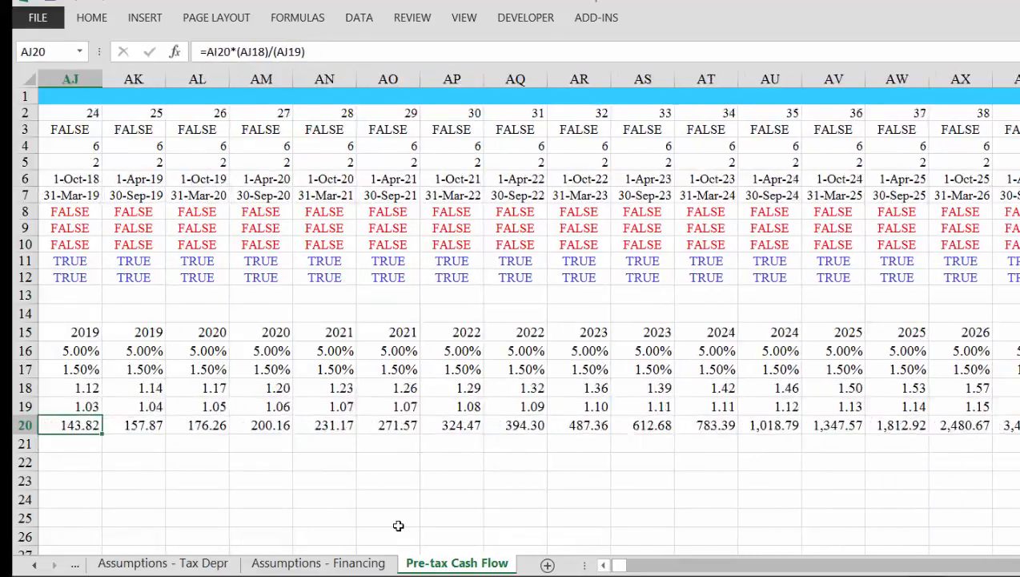
# Switch to the other open workbook and examine the PPP exchange rate formula in M20 of its Pre-tax Cash Flow sheet.
pyautogui.press('Left')
pyautogui.press('Left')
pyautogui.press('Left')
pyautogui.press('Left')
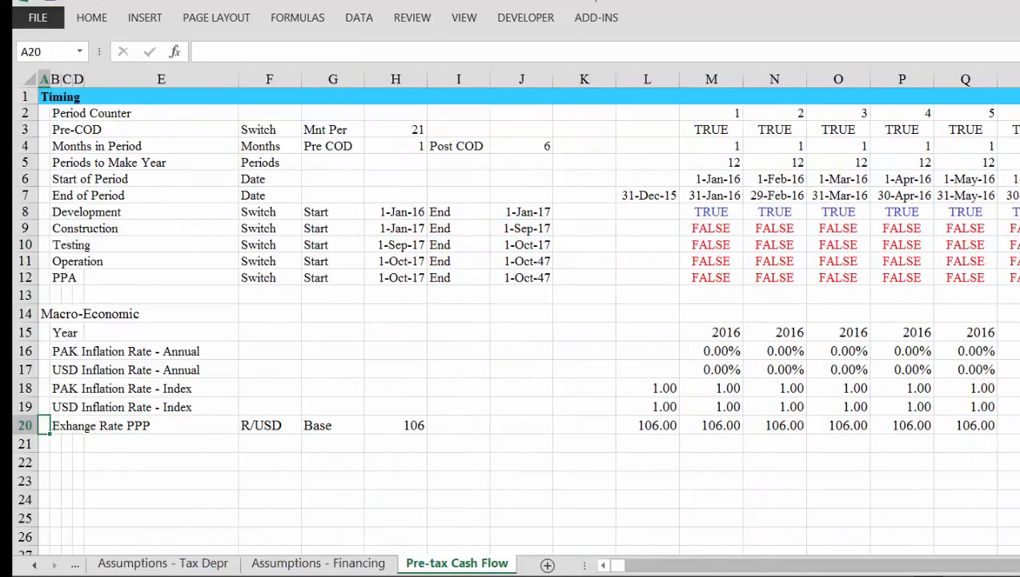
pyautogui.hotkey('alt', 'Tab')
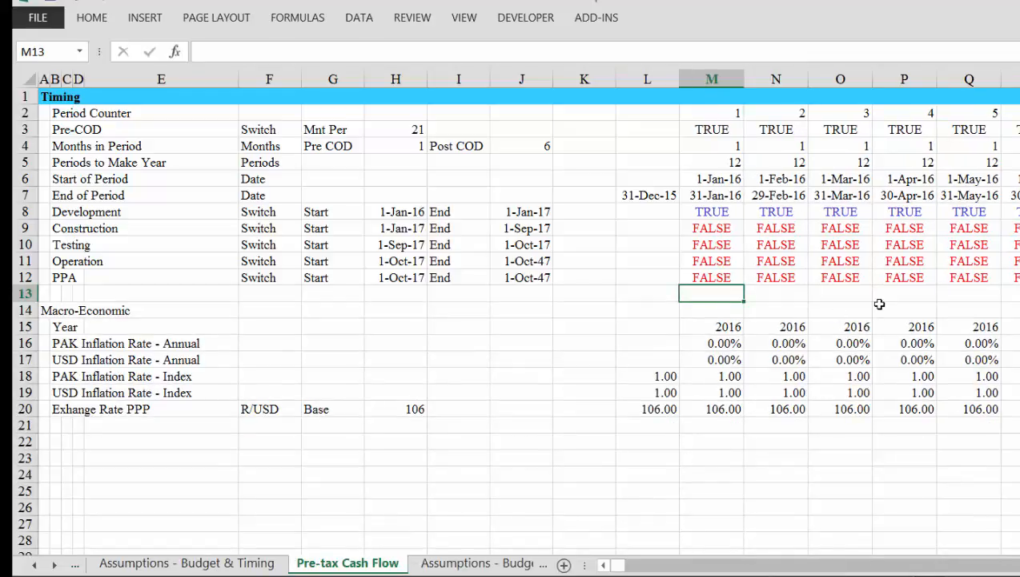
pyautogui.press('Down')
pyautogui.press('Down')
pyautogui.press('Down')
pyautogui.press('Down')
pyautogui.press('Down')
pyautogui.press('Down')
pyautogui.press('Down')
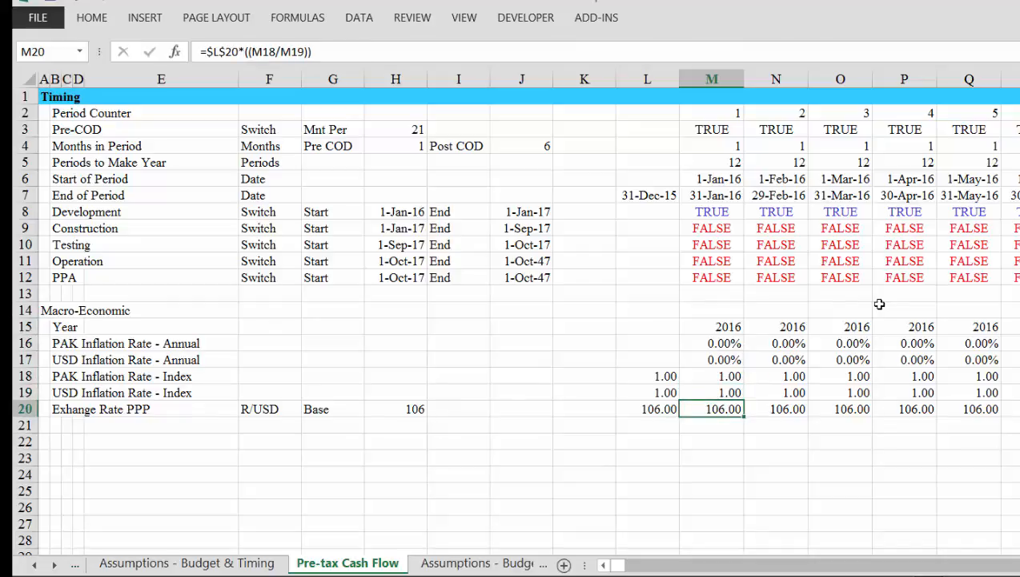
pyautogui.press('F2')
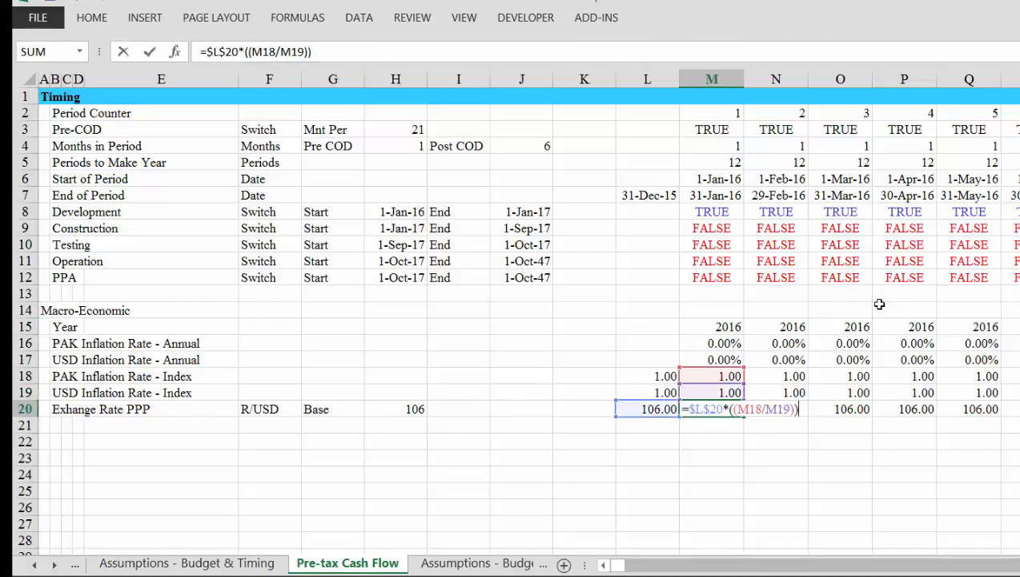
pyautogui.press('Escape')
# Freeze the panes at cell M14 so the timing rows and label columns stay in view.
pyautogui.press('Up')
pyautogui.press('Up')
pyautogui.press('Up')
pyautogui.press('Up')
pyautogui.press('Up')
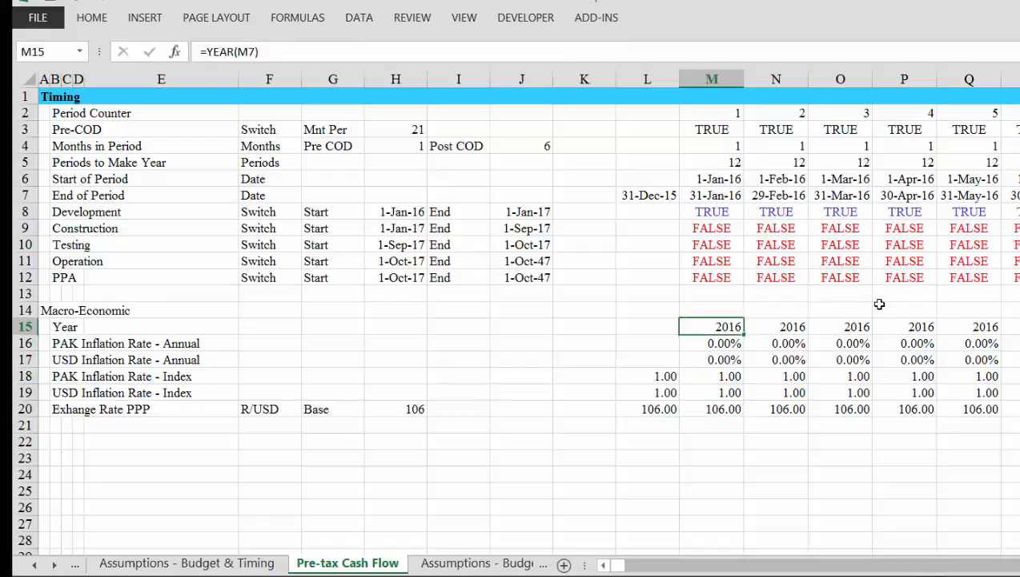
pyautogui.press('Up')
pyautogui.hotkey('alt', 'w')
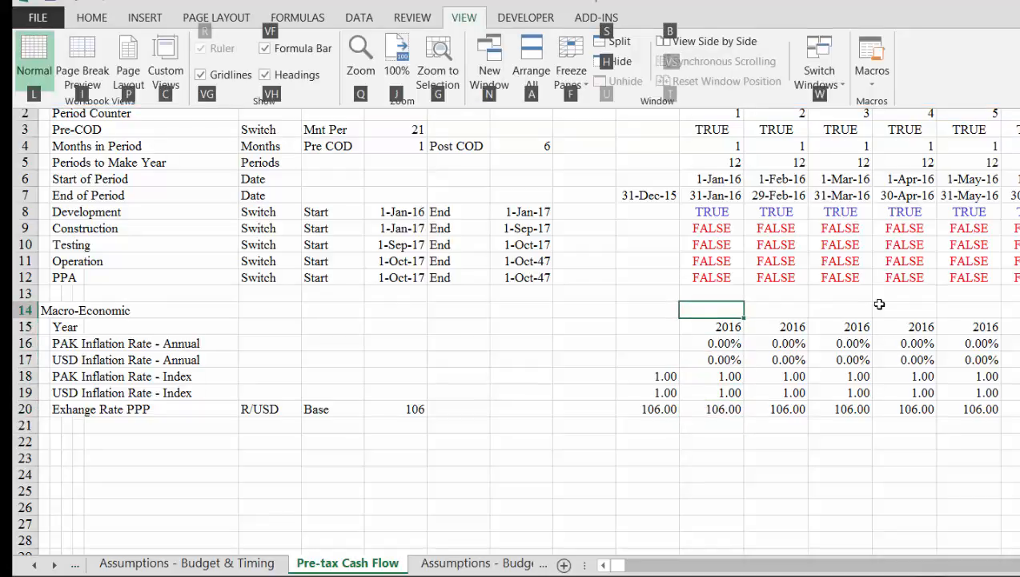
pyautogui.press('f')
pyautogui.press('f')
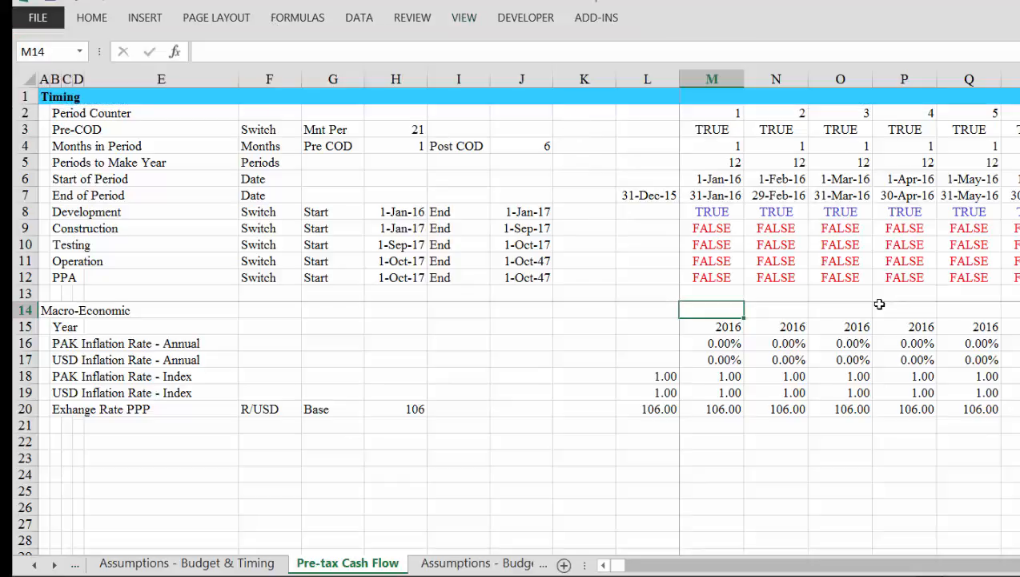
# Enter the section heading "Capital Expenditure" in A22, below the Macro-Economic section.
pyautogui.press('Down')
pyautogui.press('Down')
pyautogui.press('Down')
pyautogui.press('Down')
pyautogui.press('Down')
pyautogui.press('Down')
pyautogui.press('Down')
pyautogui.press('Down')
pyautogui.press('Down')
pyautogui.press('Down')
pyautogui.press('Down')
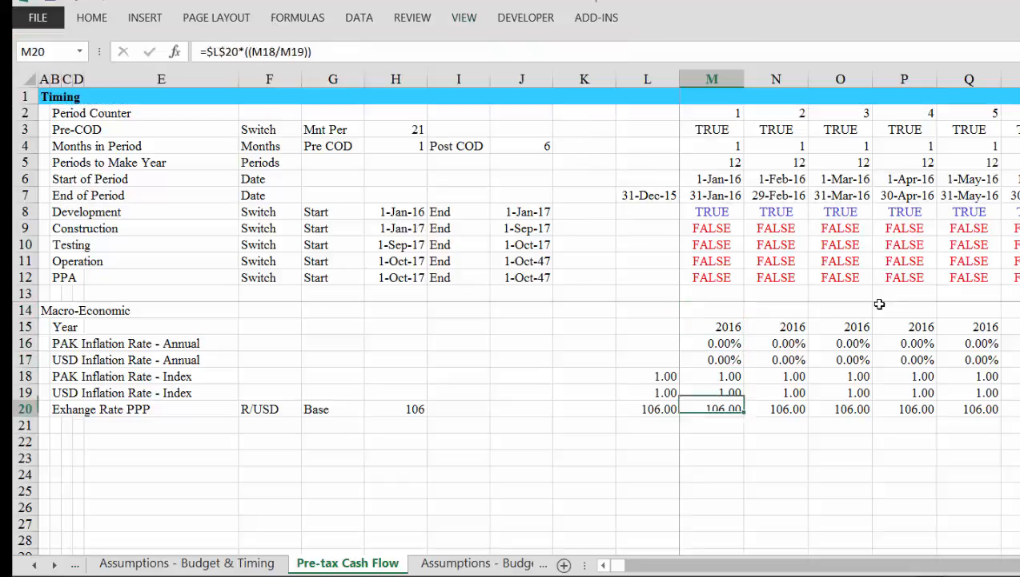
pyautogui.press('Left')
pyautogui.press('Left')
pyautogui.press('Left')
pyautogui.press('Left')
pyautogui.press('Left')
pyautogui.press('Left')
pyautogui.press('Left')
pyautogui.press('Left')
pyautogui.press('Left')
pyautogui.press('Left')
pyautogui.press('Left')
pyautogui.press('Left')
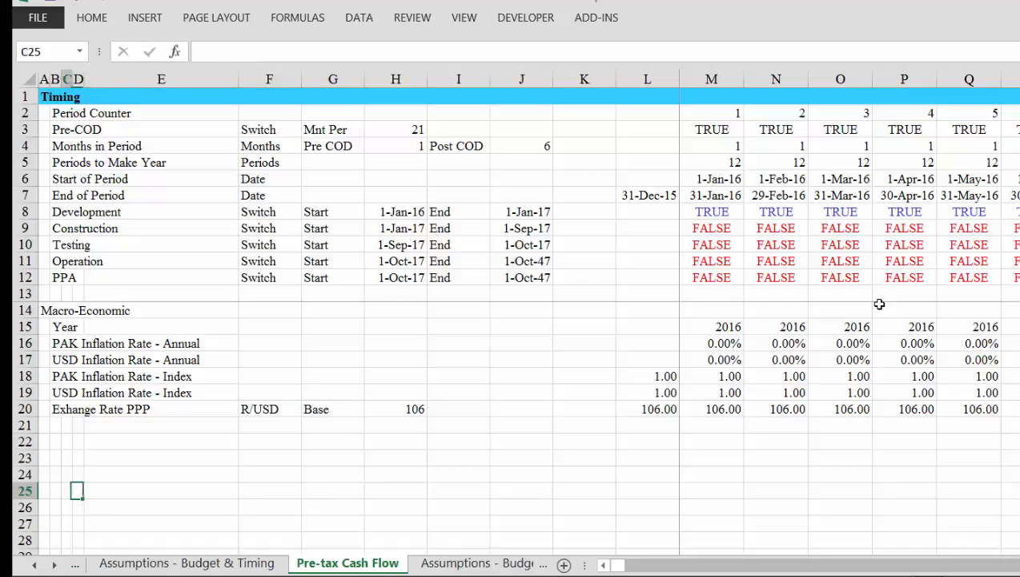
pyautogui.press('Up')
pyautogui.press('Up')
pyautogui.press('Up')
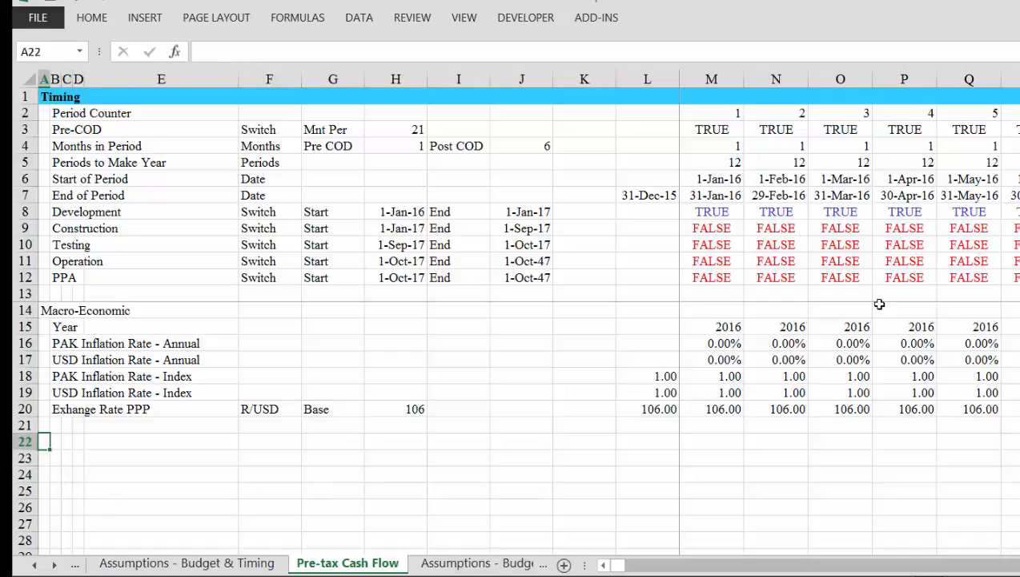
pyautogui.write('Capital')
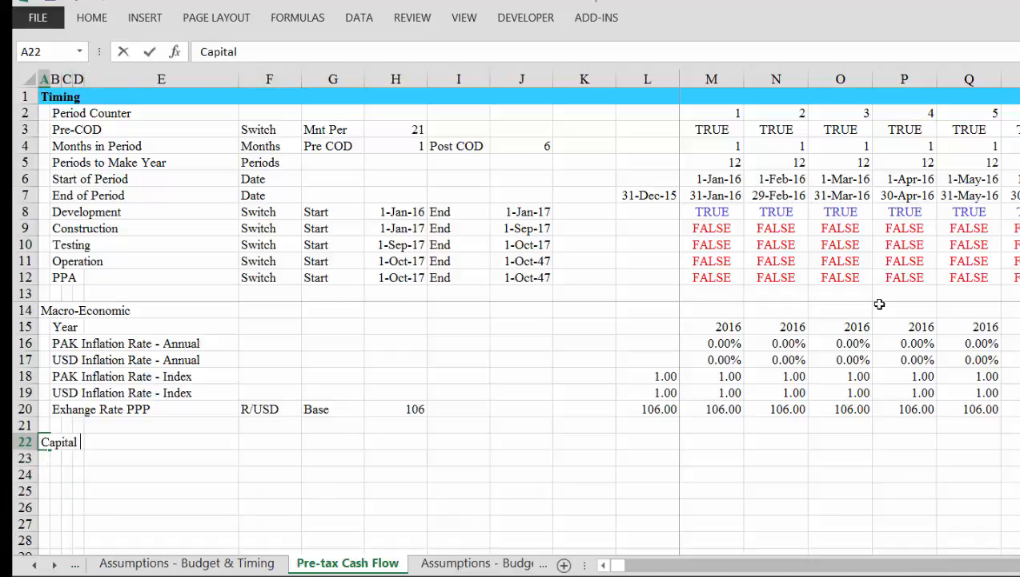
pyautogui.write(' Expenditu')
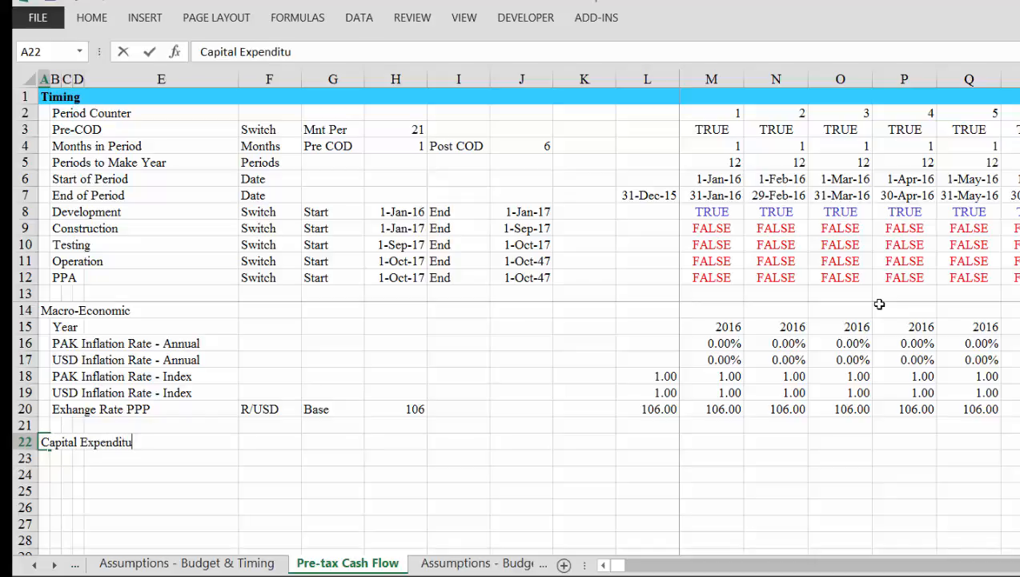
pyautogui.press('Return')
# Examine the monthly construction percentages in row 9 of the Assumptions - Budget & Timing sheet.
pyautogui.hotkey('ctrl', 'pageup')
pyautogui.hotkey('ctrl', 'pageup')
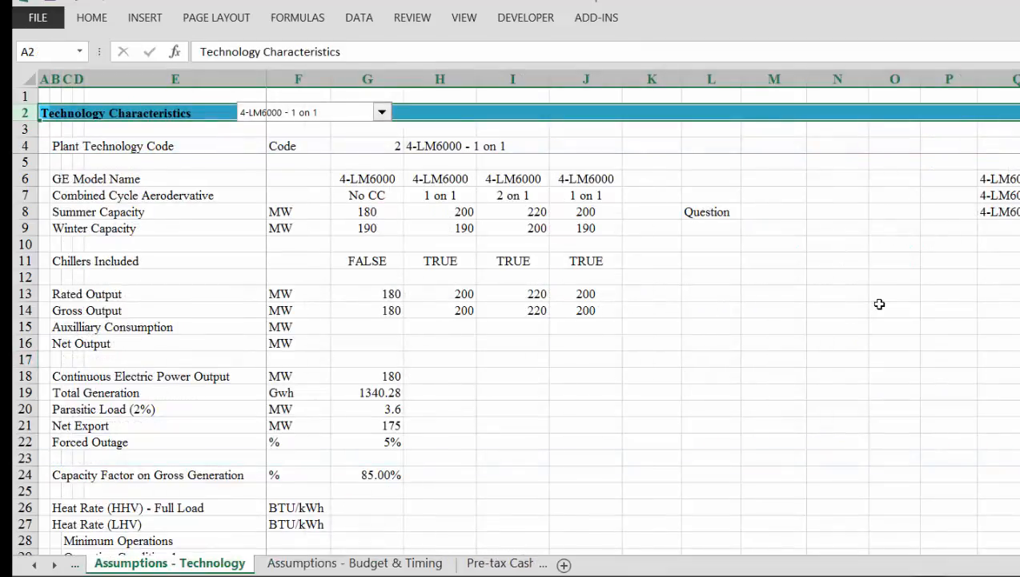
pyautogui.hotkey('ctrl', 'pagedown')
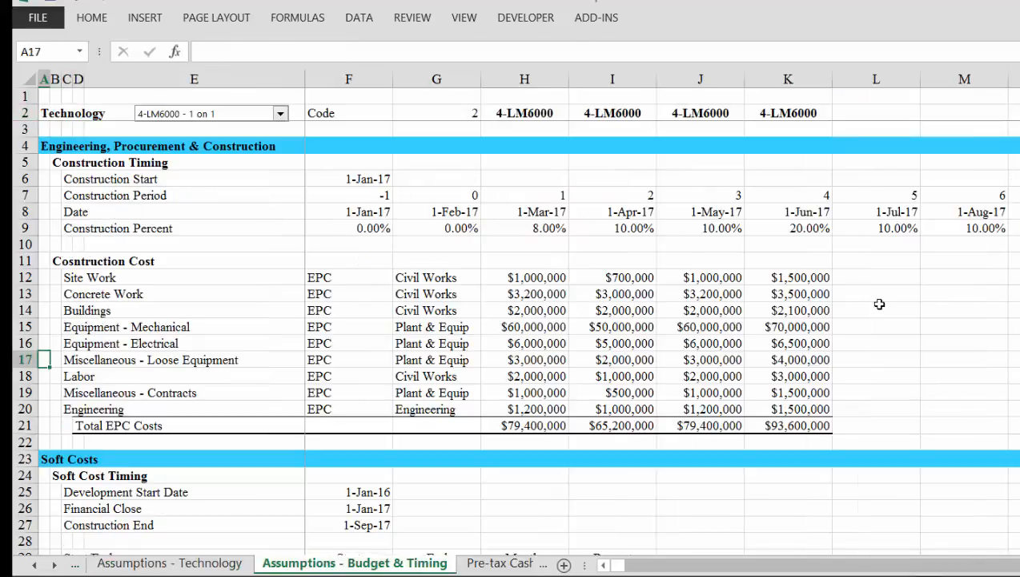
pyautogui.press('Down')
pyautogui.press('Down')
pyautogui.press('Up')
pyautogui.press('Up')
pyautogui.press('Up')
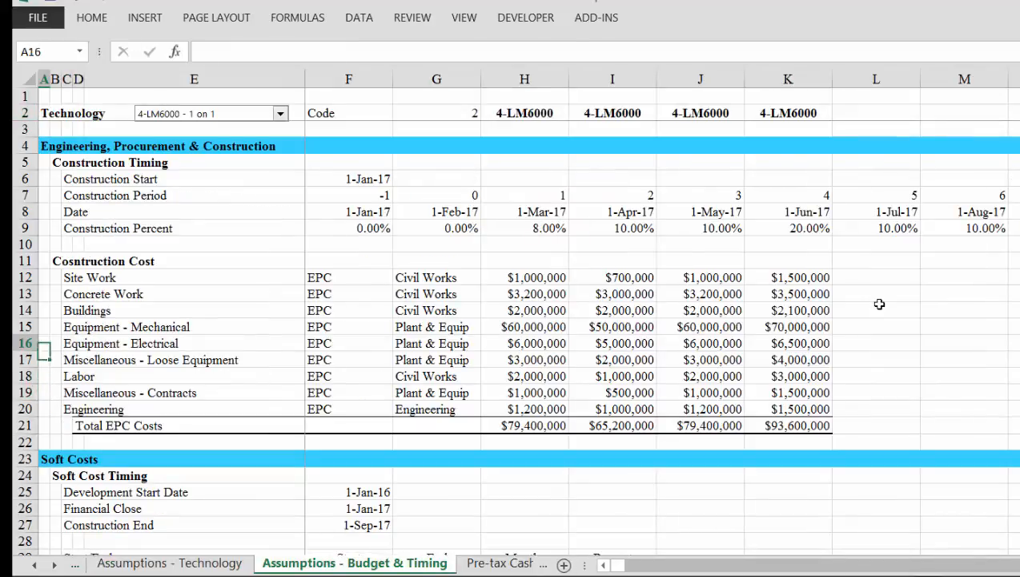
pyautogui.press('Up')
pyautogui.press('Up')
pyautogui.press('Up')
pyautogui.press('Up')
pyautogui.press('Up')
pyautogui.press('Right')
pyautogui.press('Right')
pyautogui.press('Up')
pyautogui.press('Up')
pyautogui.press('Up')
pyautogui.press('Right')
pyautogui.press('Down')
pyautogui.press('Right')
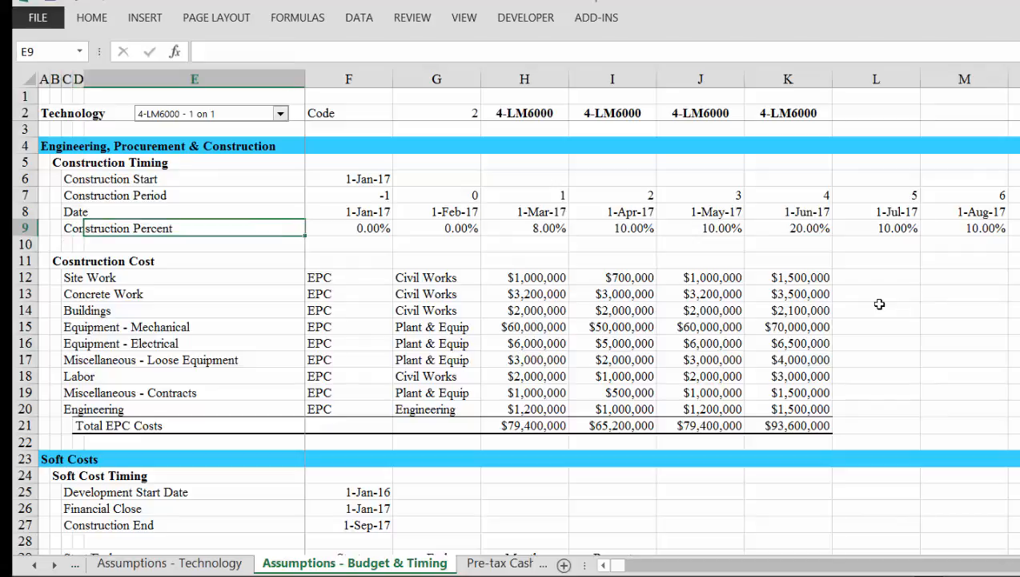
pyautogui.press('Right')
pyautogui.press('Right')
pyautogui.press('Right')
pyautogui.press('Right')
pyautogui.press('Right')
pyautogui.press('Right')
pyautogui.press('Right')
pyautogui.press('Right')
pyautogui.press('Right')
pyautogui.press('Right')
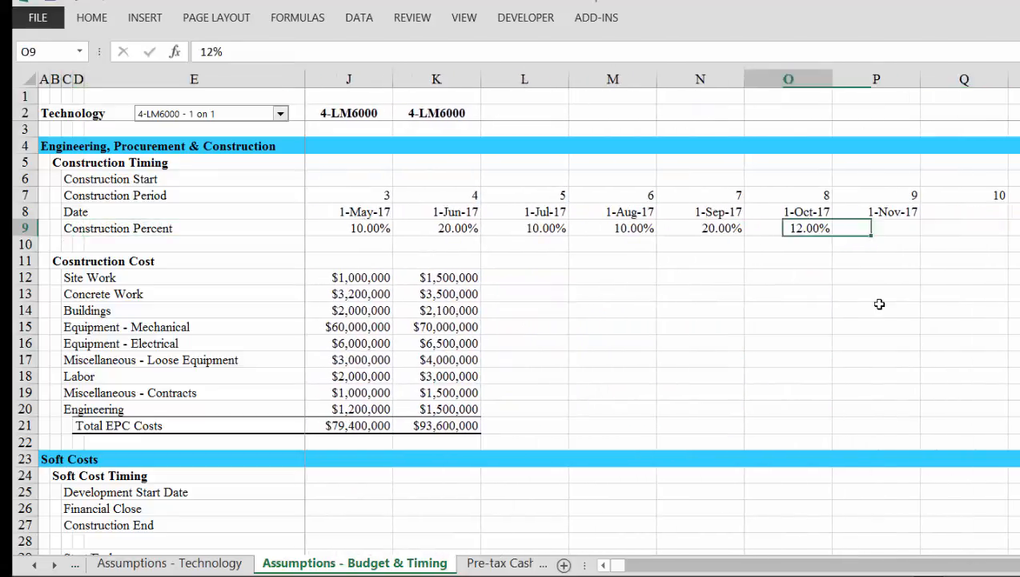
pyautogui.press('Left')
pyautogui.press('Left')
pyautogui.press('Left')
pyautogui.press('Left')
pyautogui.press('Left')
pyautogui.press('Left')
pyautogui.press('Left')
pyautogui.press('Home')
pyautogui.press('Right')
pyautogui.press('Right')
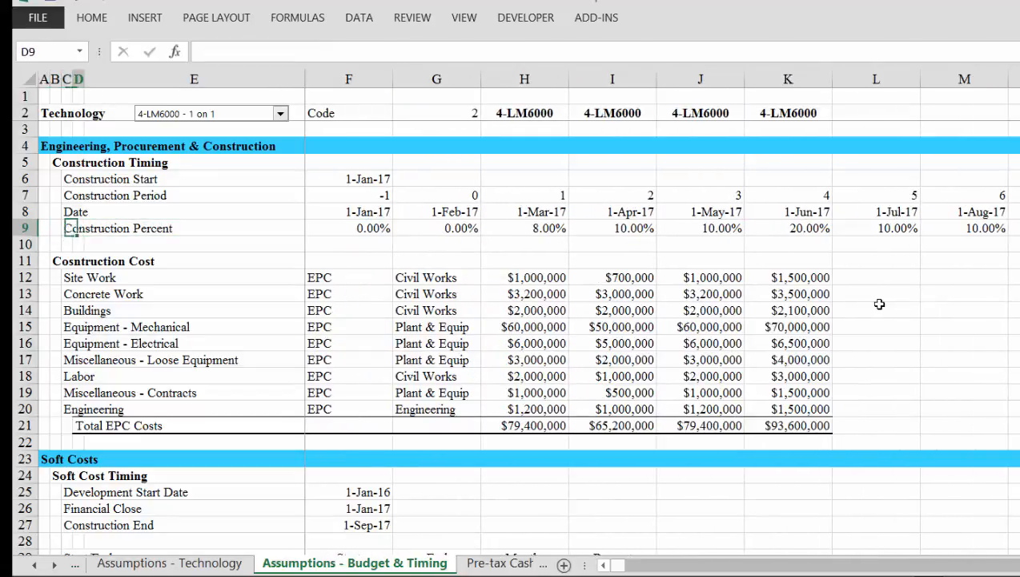
pyautogui.press('Right')
pyautogui.press('Right')
pyautogui.press('Left')
pyautogui.press('Left')
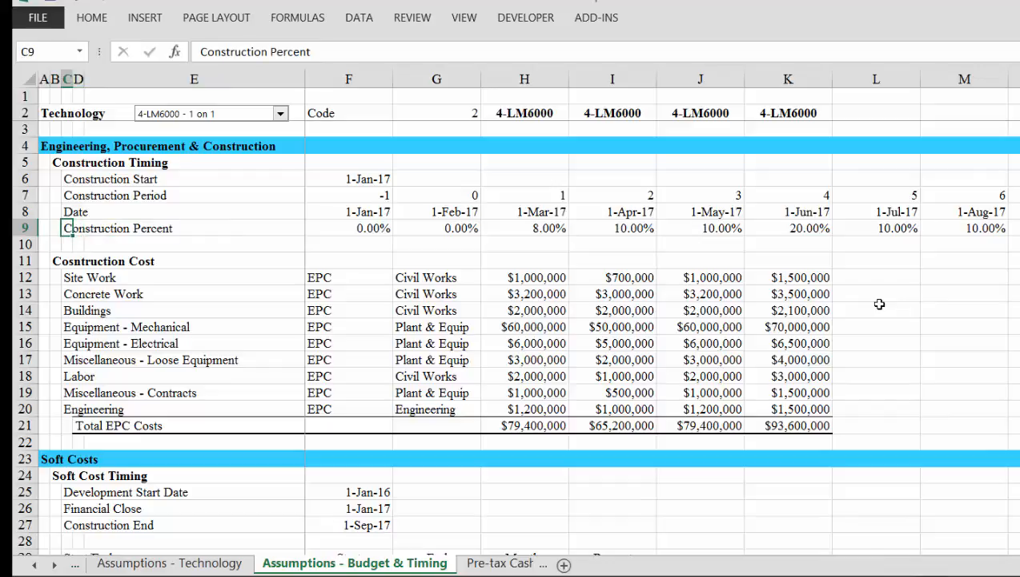
# Set the tab colour of the Assumptions - General sheet to dark blue from the standard colours.
pyautogui.hotkey('ctrl', 'pageup')
pyautogui.hotkey('ctrl', 'pageup')
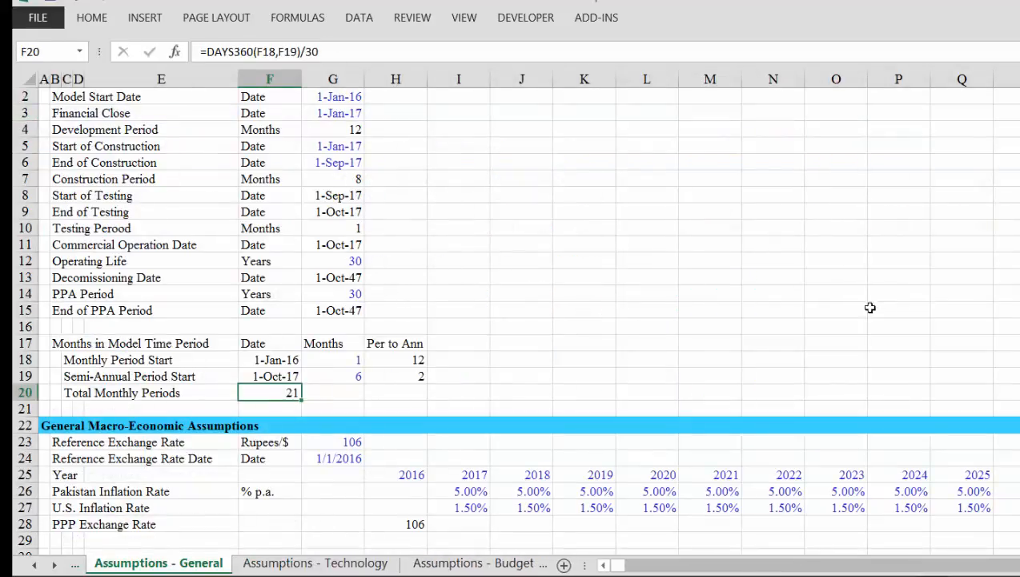
pyautogui.rightClick(150, 567)
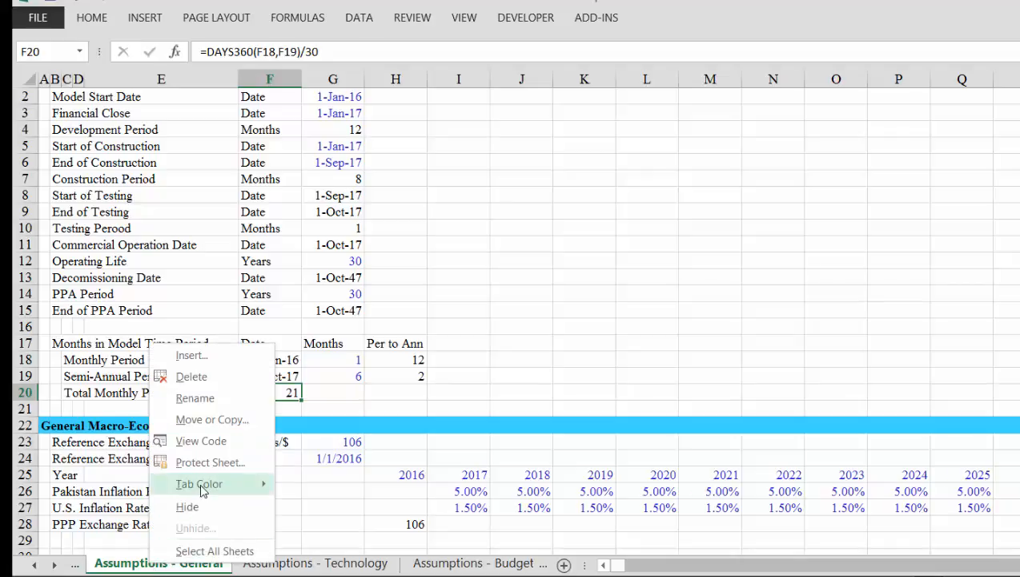
pyautogui.moveTo(202, 487)
pyautogui.click(330, 574)
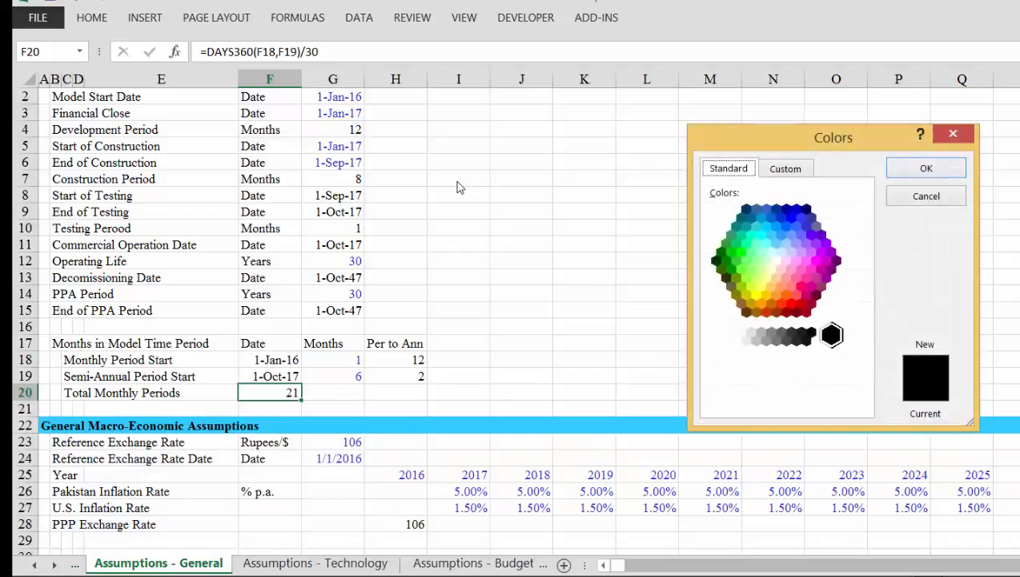
pyautogui.click(796, 210)
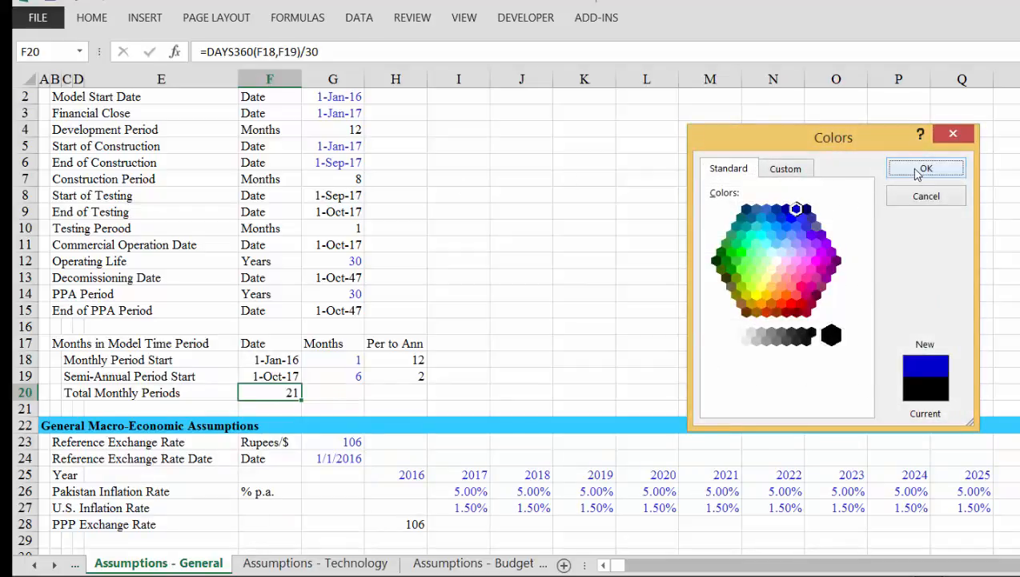
pyautogui.click(926, 169)
# Set the tab colour of the Assumptions - Budget & Timing sheet to bright blue and select the entire sheet.
pyautogui.hotkey('ctrl', 'pagedown')
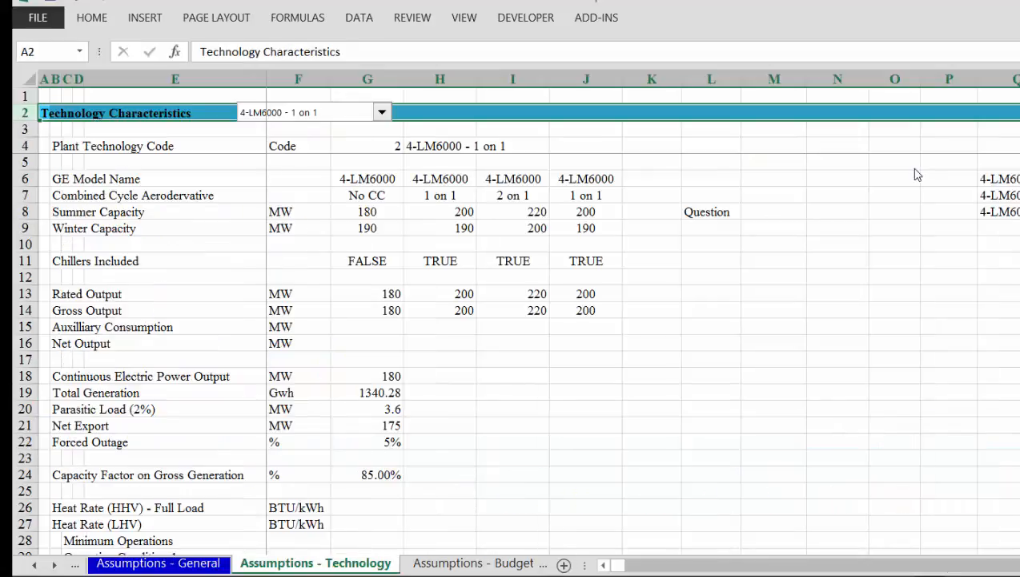
pyautogui.hotkey('ctrl', 'pagedown')
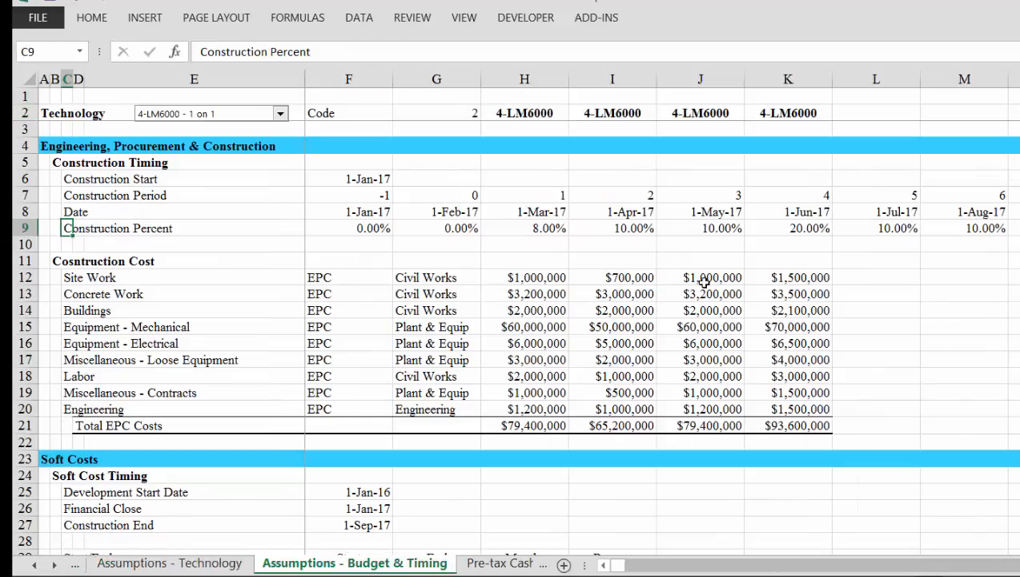
pyautogui.rightClick(388, 567)
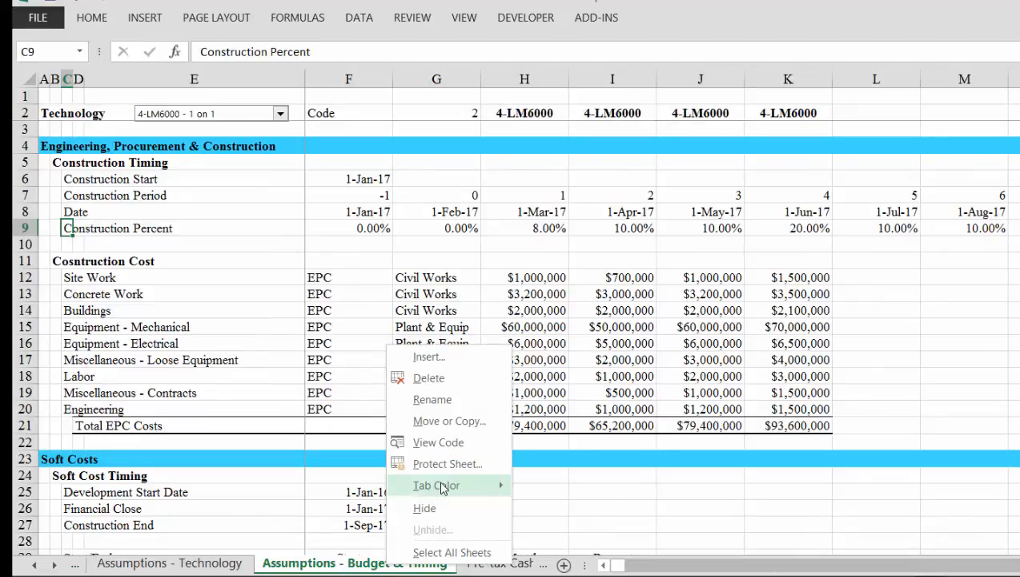
pyautogui.moveTo(472, 482)
pyautogui.click(564, 575)
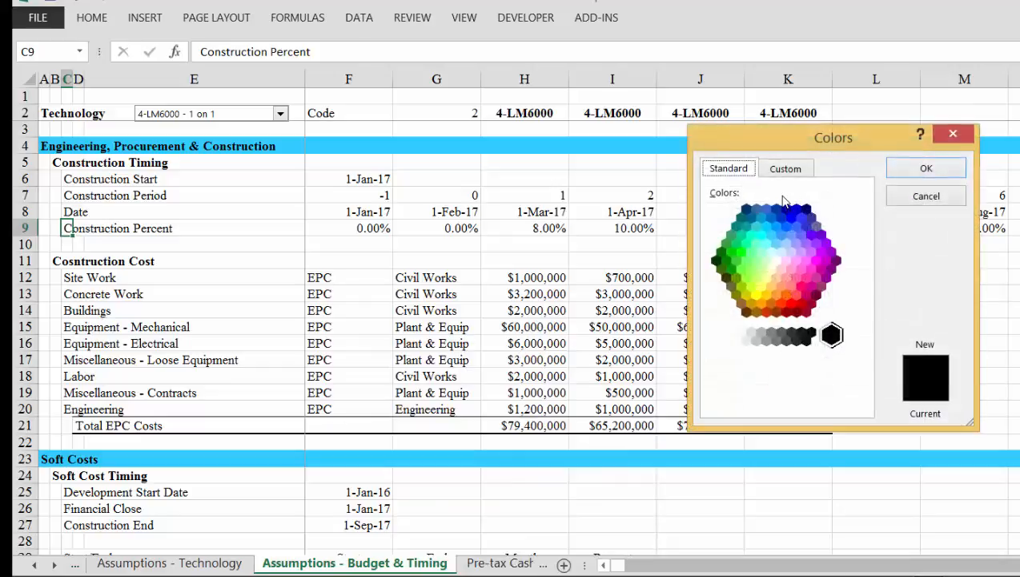
pyautogui.click(791, 219)
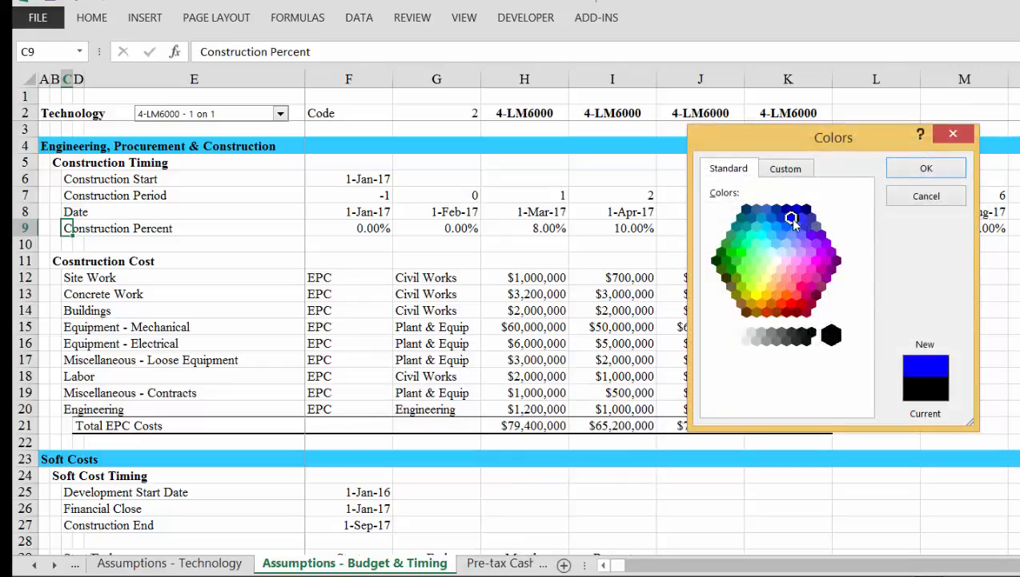
pyautogui.click(926, 172)
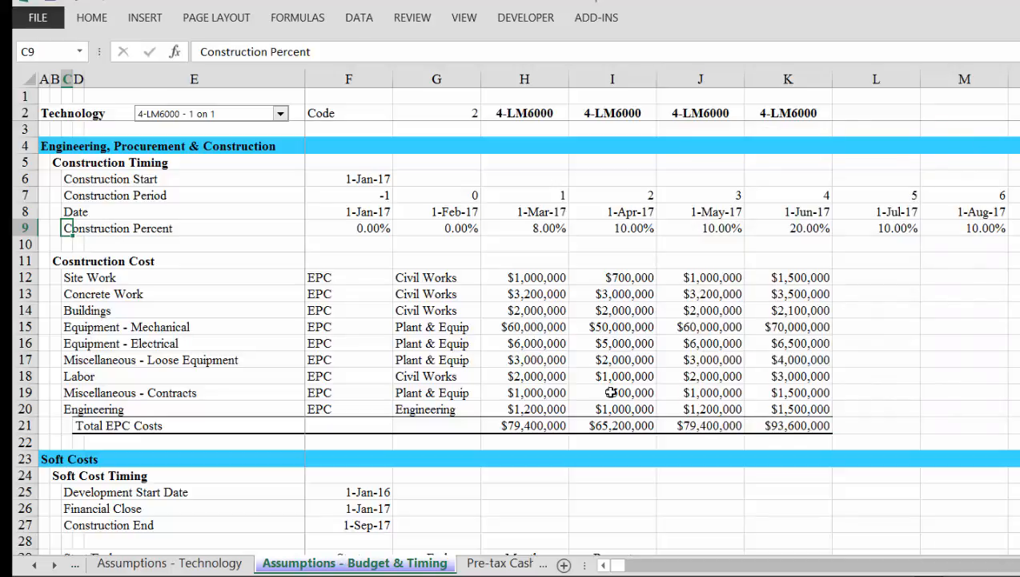
pyautogui.hotkey('ctrl', 'a')
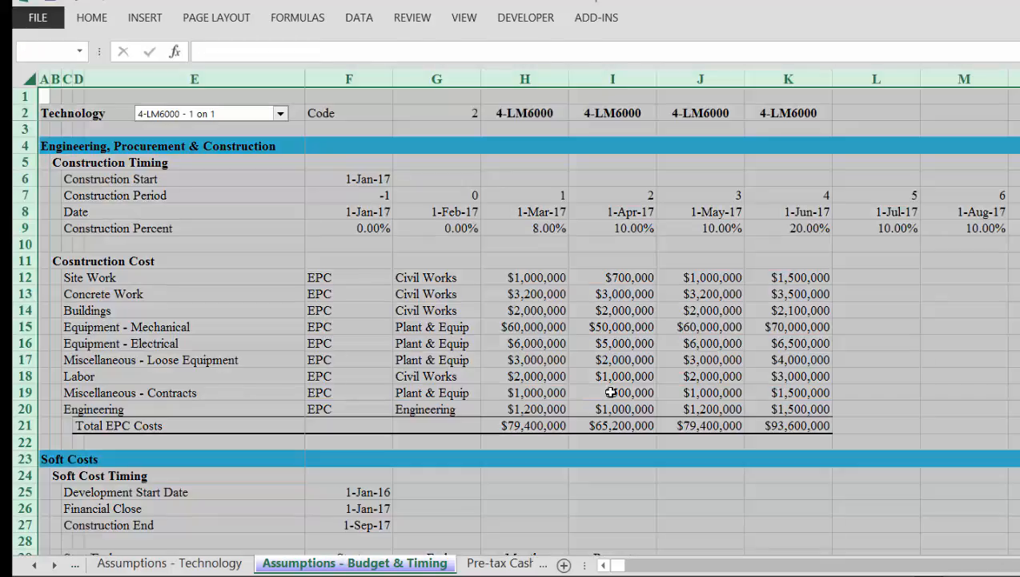
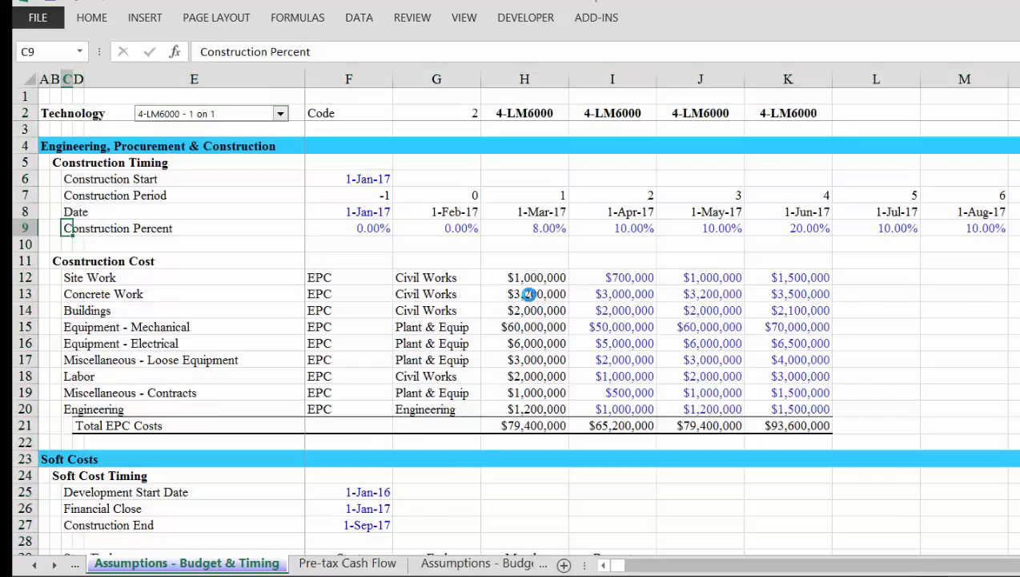
# Examine the formulas behind the construction start date in F6 and the first construction date in F8.
pyautogui.press('Up')
pyautogui.press('Up')
pyautogui.press('Up')
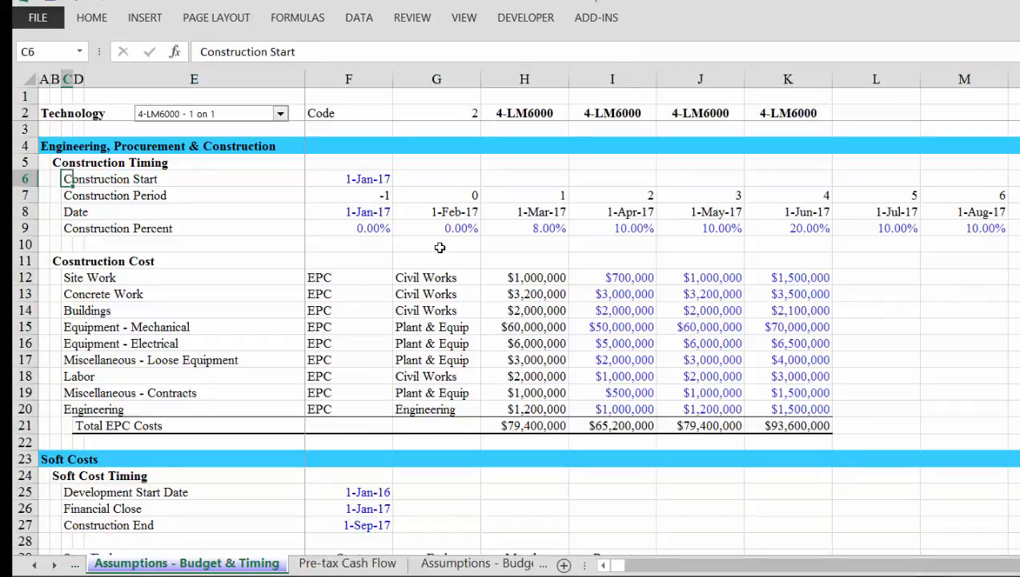
pyautogui.press('Right')
pyautogui.press('Right')
pyautogui.press('Down')
pyautogui.press('Down')
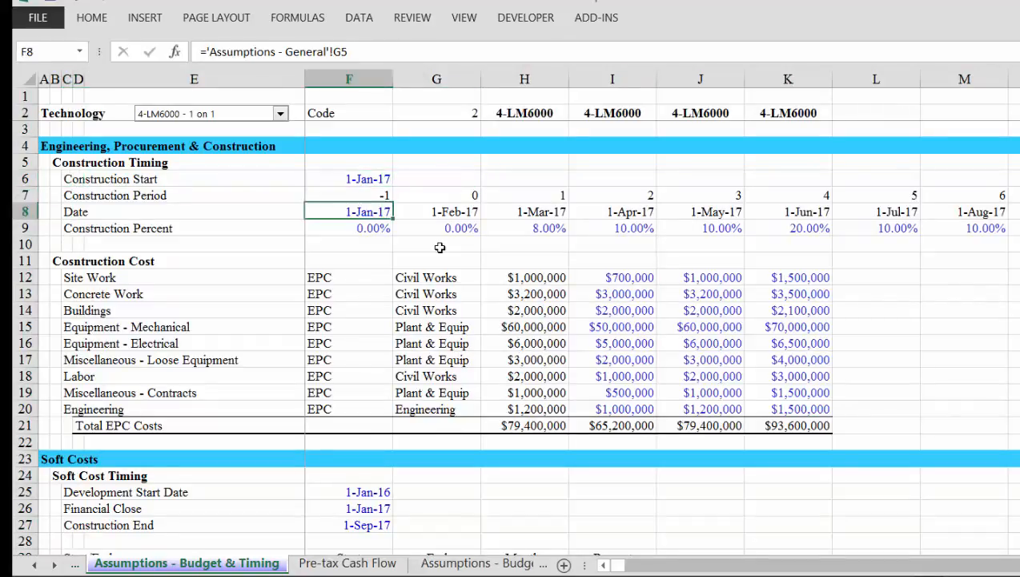
pyautogui.press('Up')
pyautogui.press('Up')
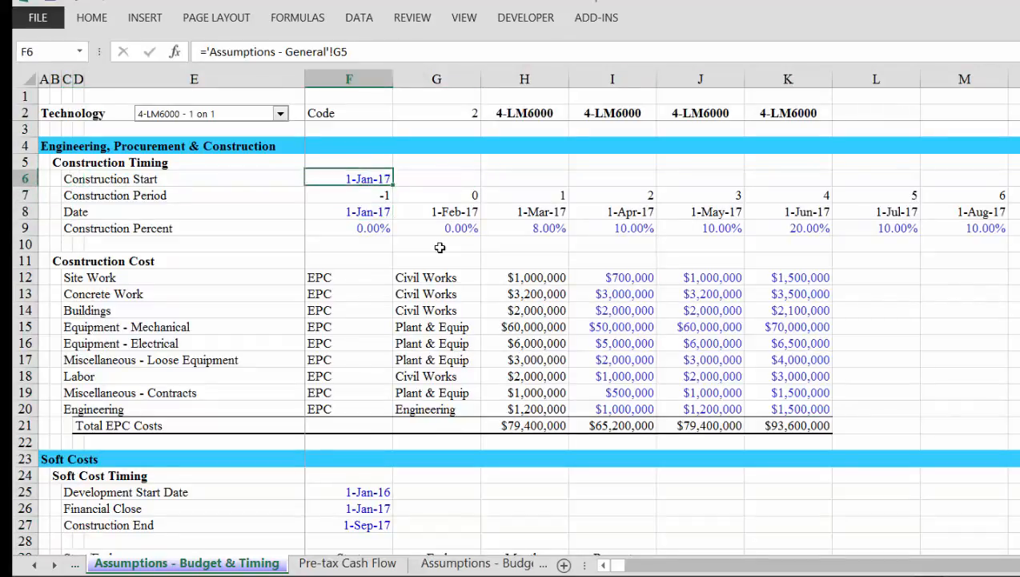
pyautogui.press('Down')
pyautogui.press('Down')
pyautogui.press('Down')
pyautogui.press('Right')
pyautogui.press('Up')
pyautogui.press('Left')
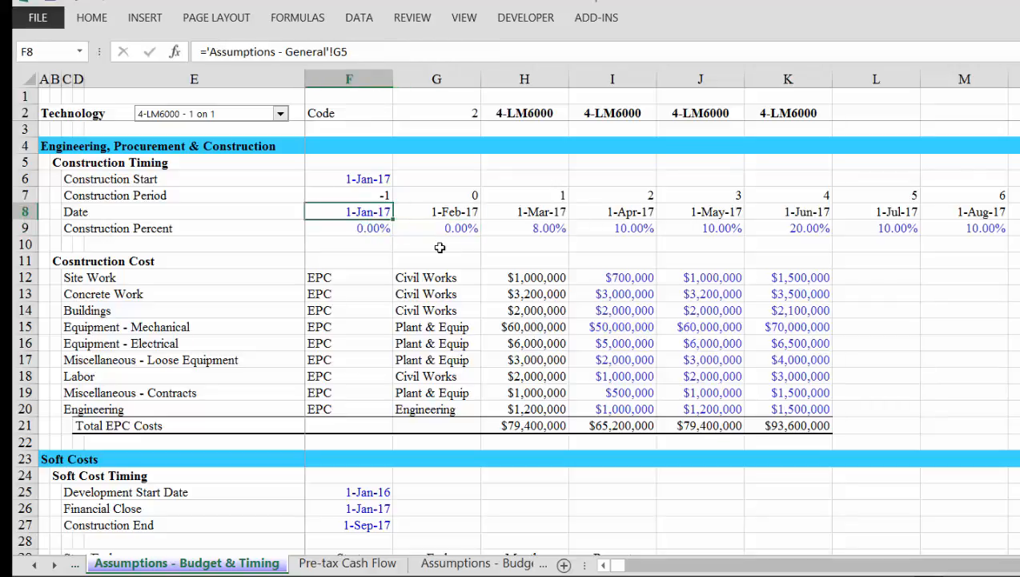
# Compare the date formulas in F8 and G8 of the Construction Timing section.
pyautogui.press('Down')
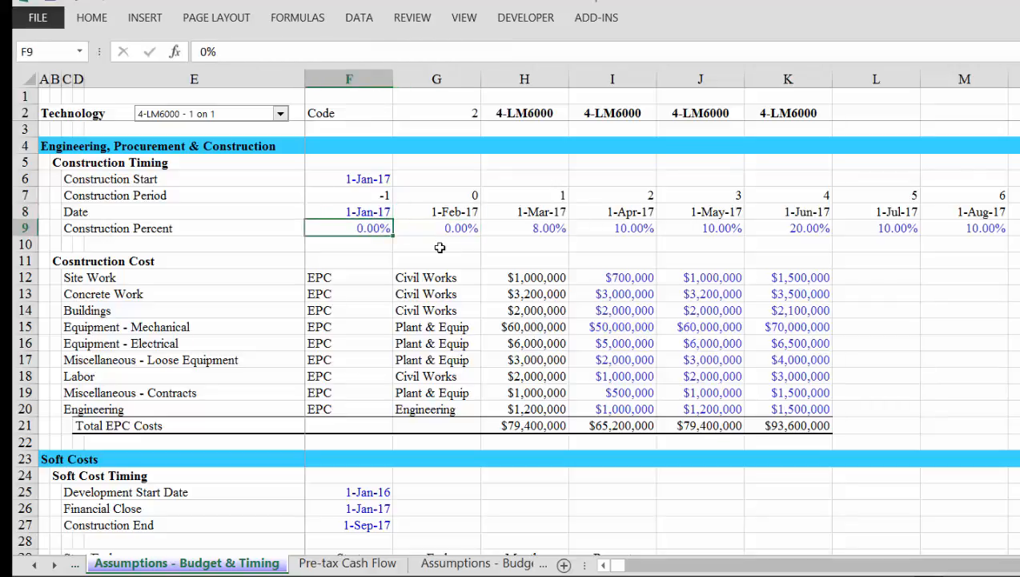
pyautogui.press('Up')
pyautogui.press('Left')
pyautogui.press('Right')
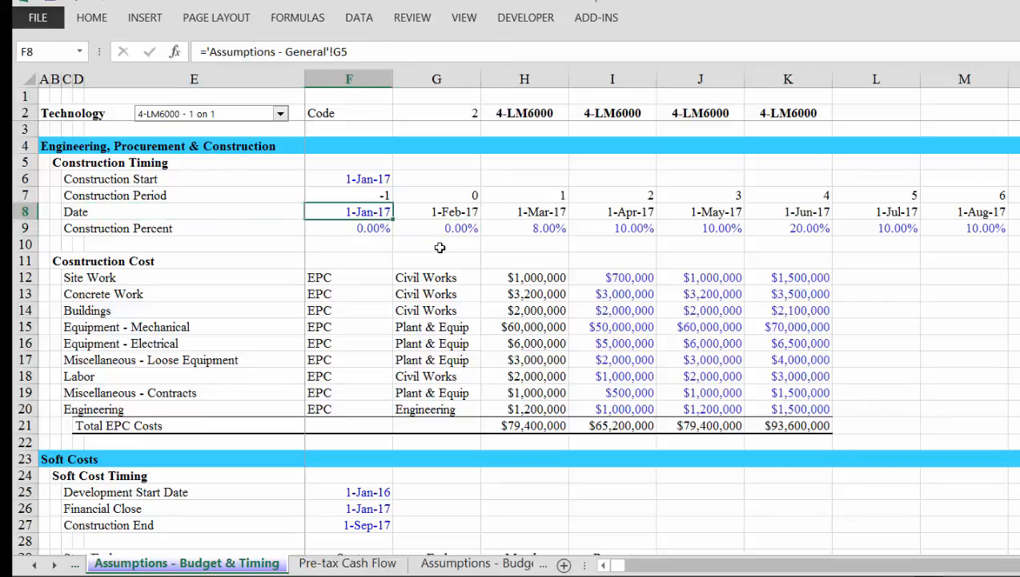
pyautogui.press('Right')
pyautogui.press('Left')
pyautogui.press('Right')
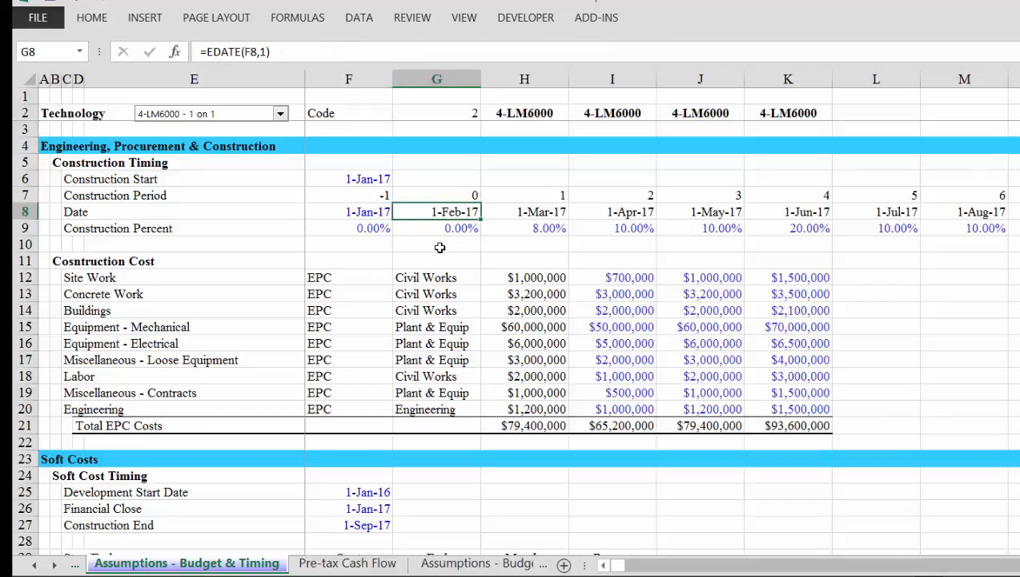
# Replace the first construction date in F8 with =EDATE($F$6,F7) and fill the formula across row 8.
pyautogui.press('Left')
pyautogui.write('=ed')
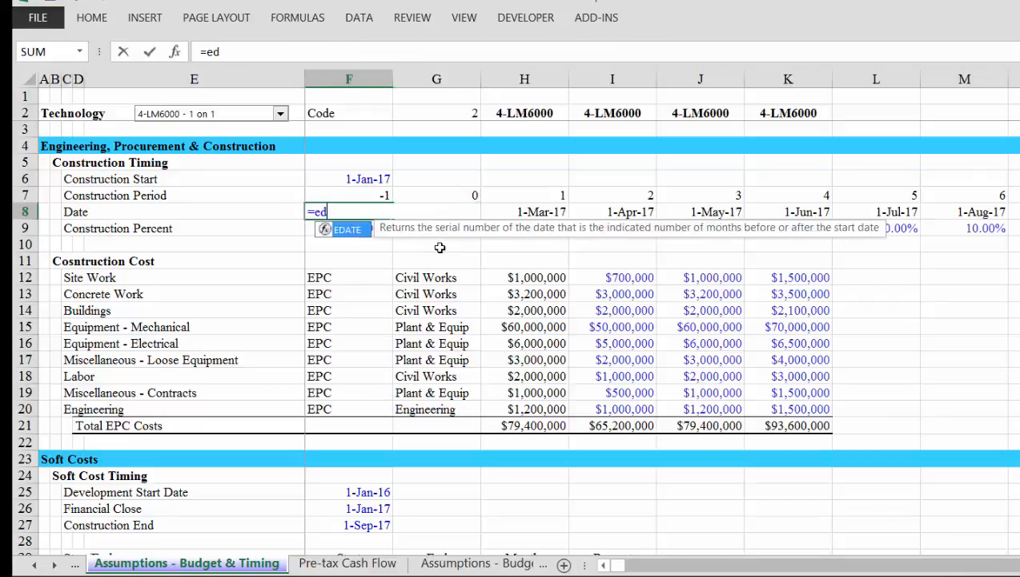
pyautogui.press('Tab')
pyautogui.press('Up')
pyautogui.press('Up')
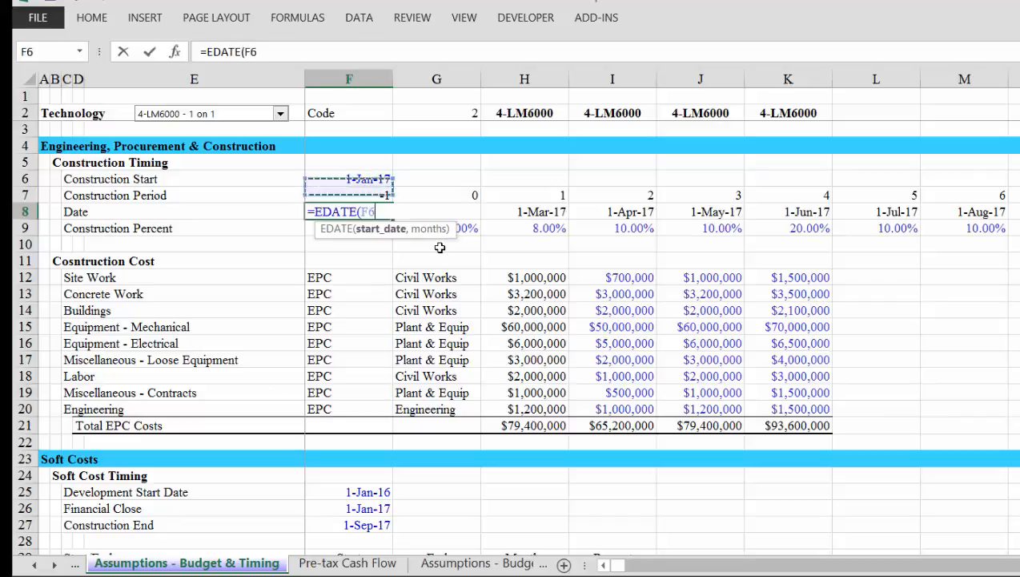
pyautogui.press('F4')
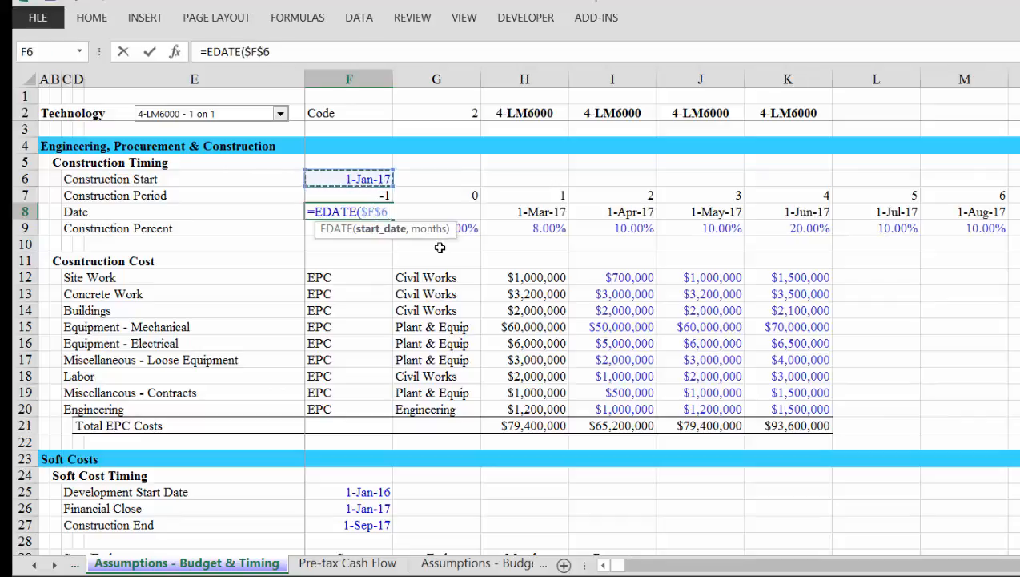
pyautogui.write(',')
pyautogui.press('Up')
pyautogui.hotkey('ctrl', 'Return')
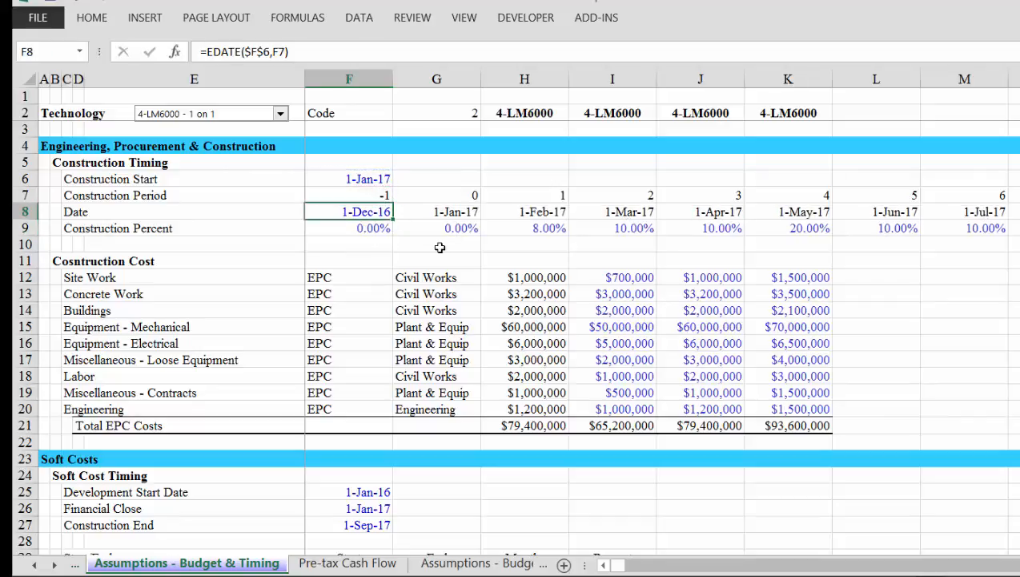
pyautogui.hotkey('ctrl', 'shift', 'Right')
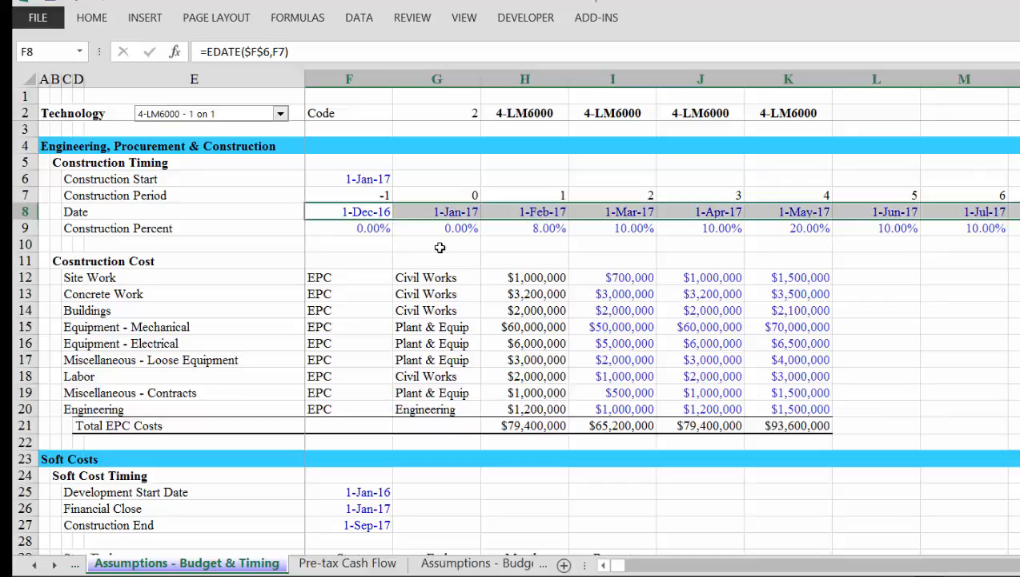
pyautogui.hotkey('ctrl', 'r')
# Run the colour-coding macro on the sheet to show constants in blue and formulas in black.
pyautogui.press('Left')
pyautogui.press('Right')
pyautogui.hotkey('ctrl', 'alt', 'c')
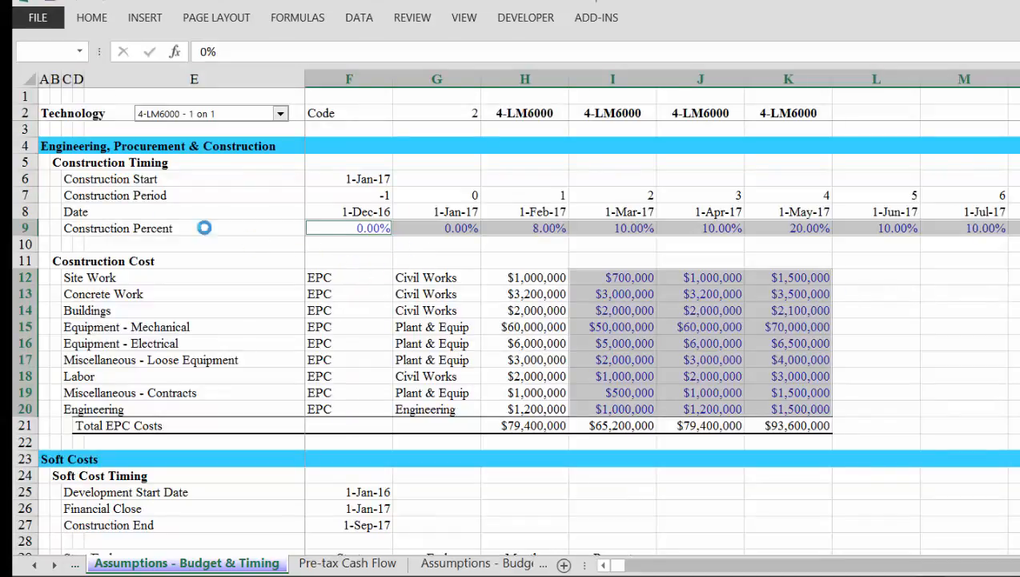
pyautogui.click(362, 293)
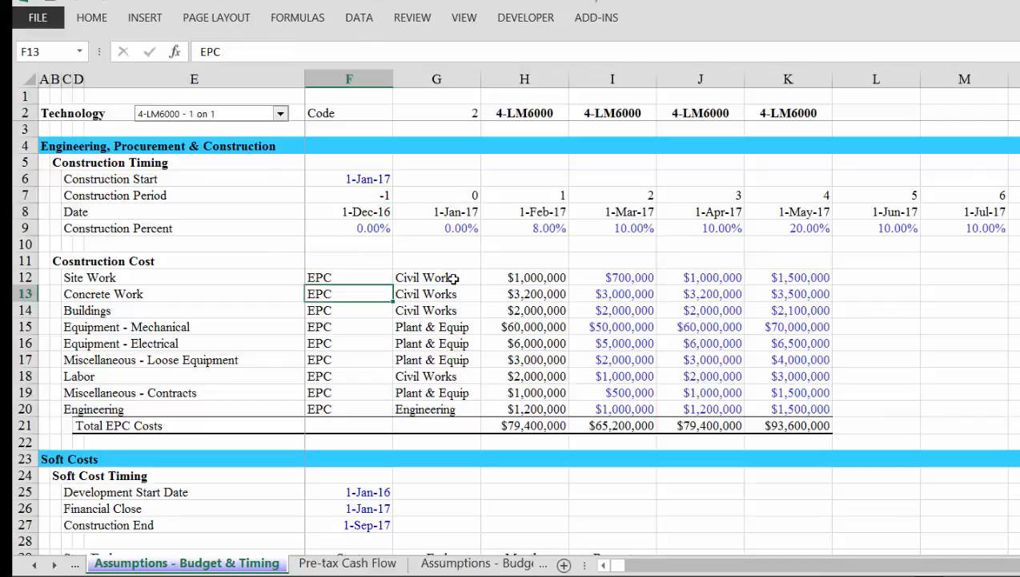
# Examine the EDATE formulas across the construction Date row, from F8 to H8.
pyautogui.press('Up')
pyautogui.press('Up')
pyautogui.press('Up')
pyautogui.press('Up')
pyautogui.press('Up')
pyautogui.press('Up')
pyautogui.press('Up')
pyautogui.press('Up')
pyautogui.press('Up')
pyautogui.press('Up')
pyautogui.press('Up')
pyautogui.press('Up')
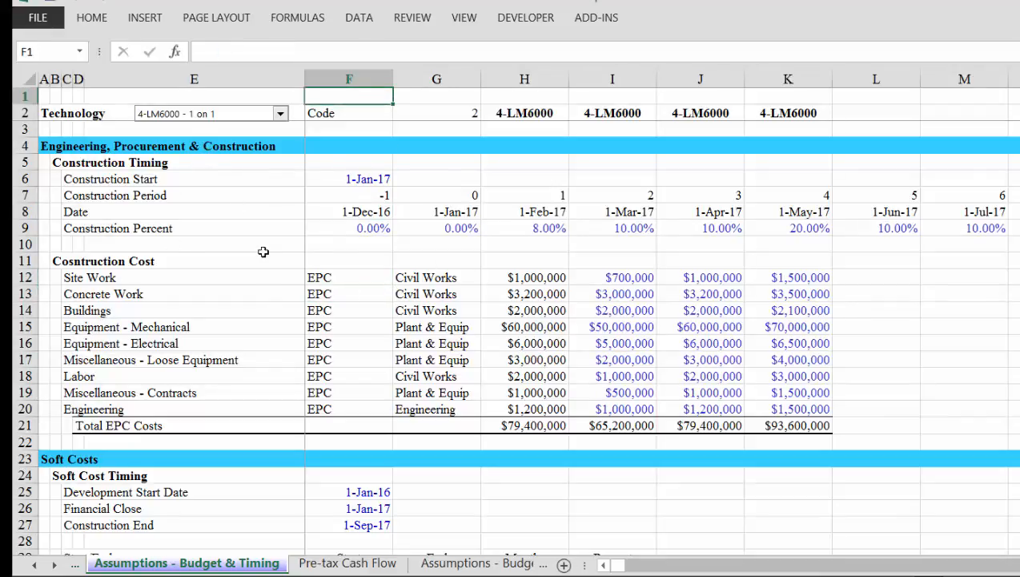
pyautogui.press('Down')
pyautogui.press('Down')
pyautogui.press('Down')
pyautogui.press('Down')
pyautogui.press('Down')
pyautogui.press('Down')
pyautogui.press('Down')
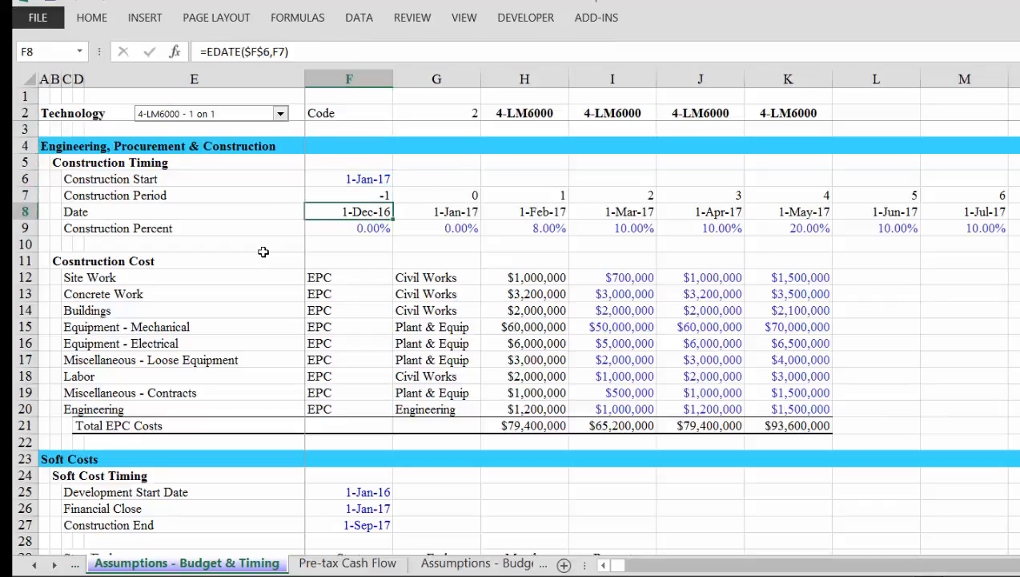
pyautogui.press('Left')
pyautogui.press('Left')
pyautogui.press('Right')
pyautogui.press('Right')
pyautogui.press('Right')
pyautogui.press('Right')
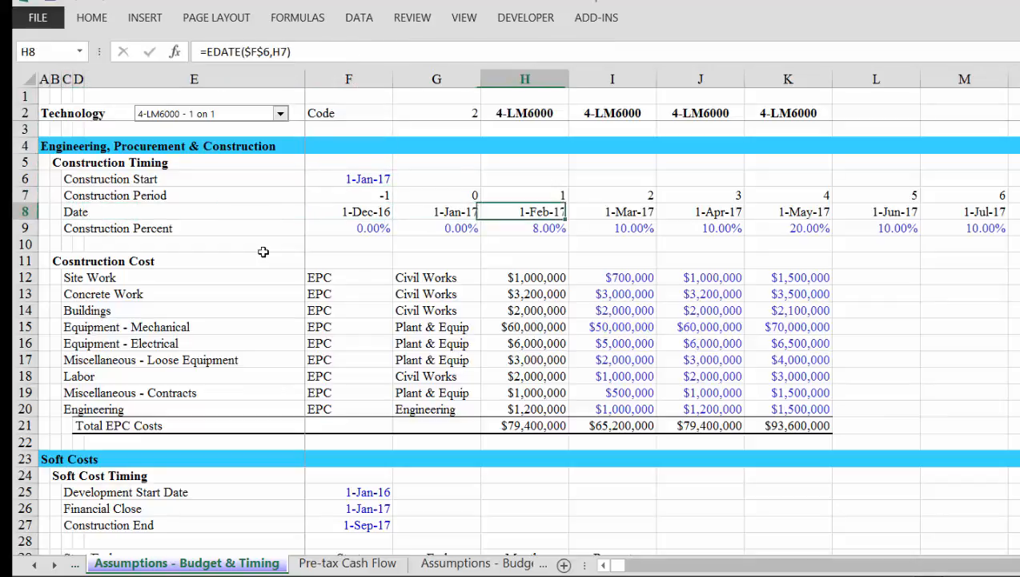
# Examine the February construction percent and the cost categories of the construction cost items in column G.
pyautogui.press('Down')
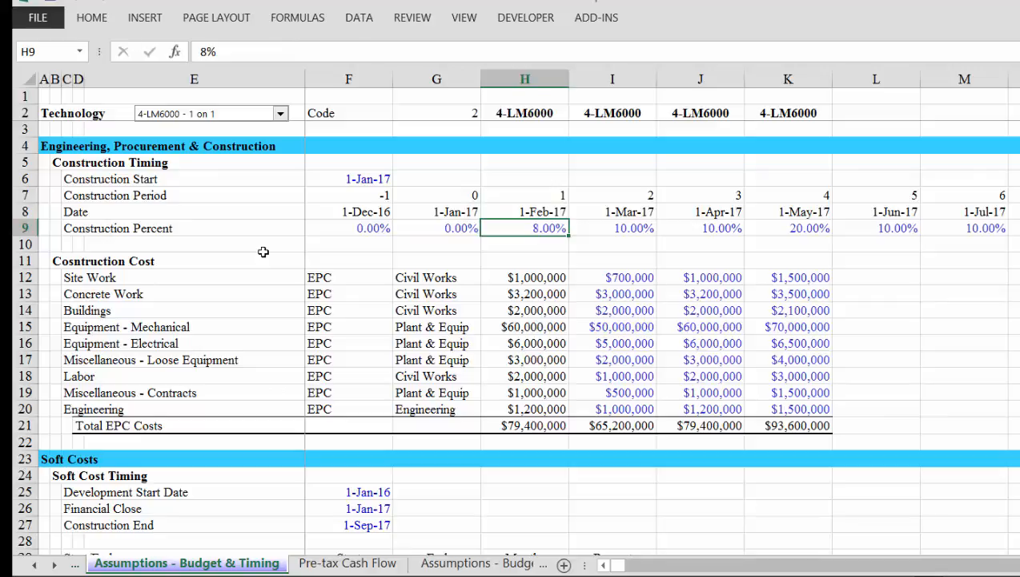
pyautogui.press('Down')
pyautogui.press('Down')
pyautogui.press('Left')
pyautogui.press('Down')
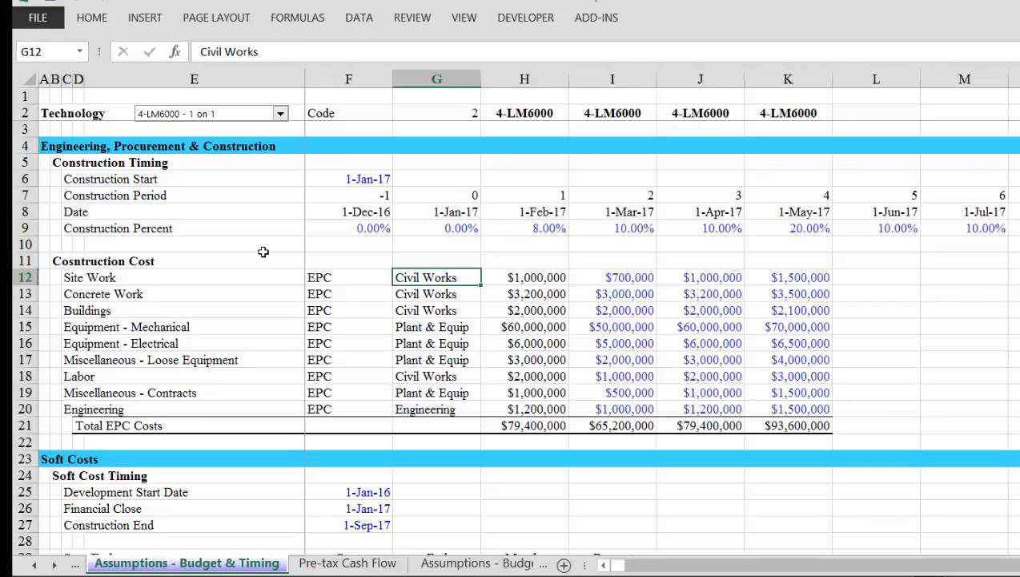
pyautogui.press('Down')
pyautogui.press('Down')
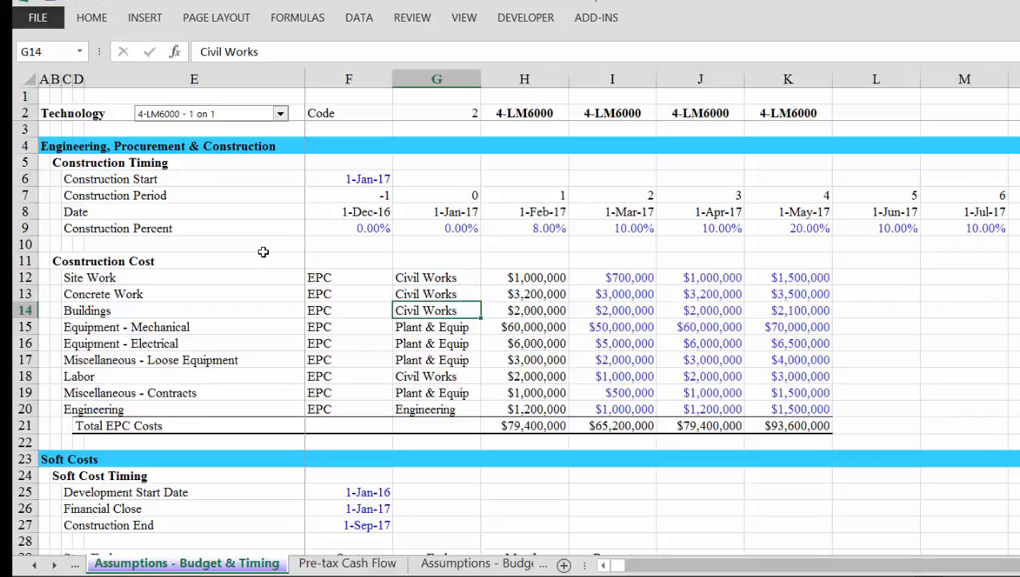
pyautogui.press('Down')
pyautogui.press('Down')
pyautogui.press('Down')
pyautogui.press('Down')
pyautogui.press('Down')
pyautogui.press('Down')
pyautogui.press('Down')
pyautogui.press('Down')
pyautogui.press('Down')
pyautogui.press('Down')
pyautogui.press('Down')
pyautogui.press('Down')
pyautogui.press('Down')
pyautogui.press('Down')
pyautogui.press('Down')
pyautogui.press('Down')
pyautogui.press('Down')
pyautogui.press('Down')
pyautogui.press('Down')
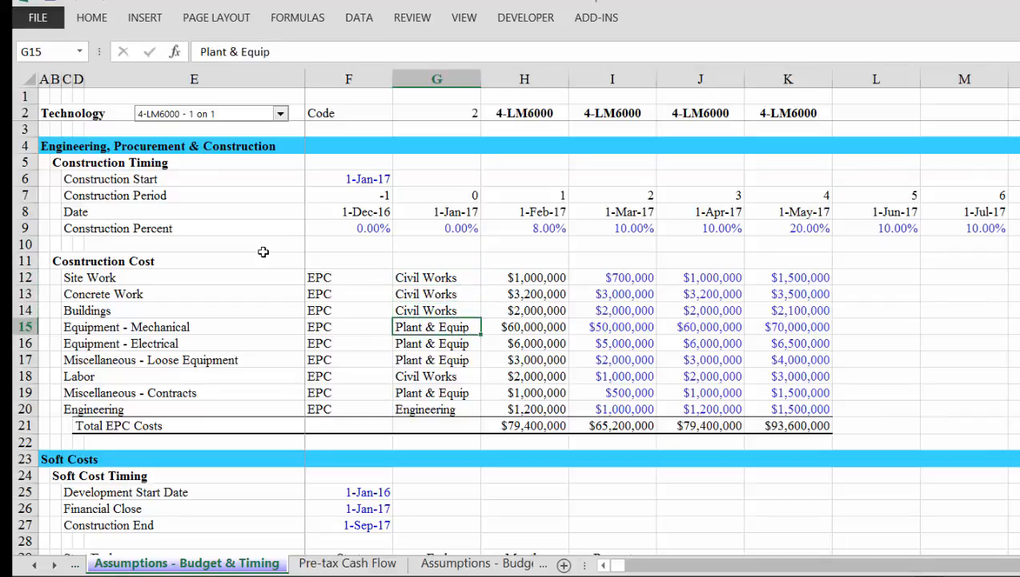
# Examine the Soft Costs section, including its start and end dates, cost items and development fees.
pyautogui.press('Down')
pyautogui.press('Down')
pyautogui.press('Down')
pyautogui.press('Down')
pyautogui.press('Down')
pyautogui.press('Down')
pyautogui.press('Down')
pyautogui.press('Down')
pyautogui.press('Down')
pyautogui.press('Down')
pyautogui.press('Down')
pyautogui.press('Down')
pyautogui.press('Down')
pyautogui.press('Down')
pyautogui.press('Down')
pyautogui.press('Down')
pyautogui.press('Down')
pyautogui.press('Down')
pyautogui.press('Down')
pyautogui.press('Down')
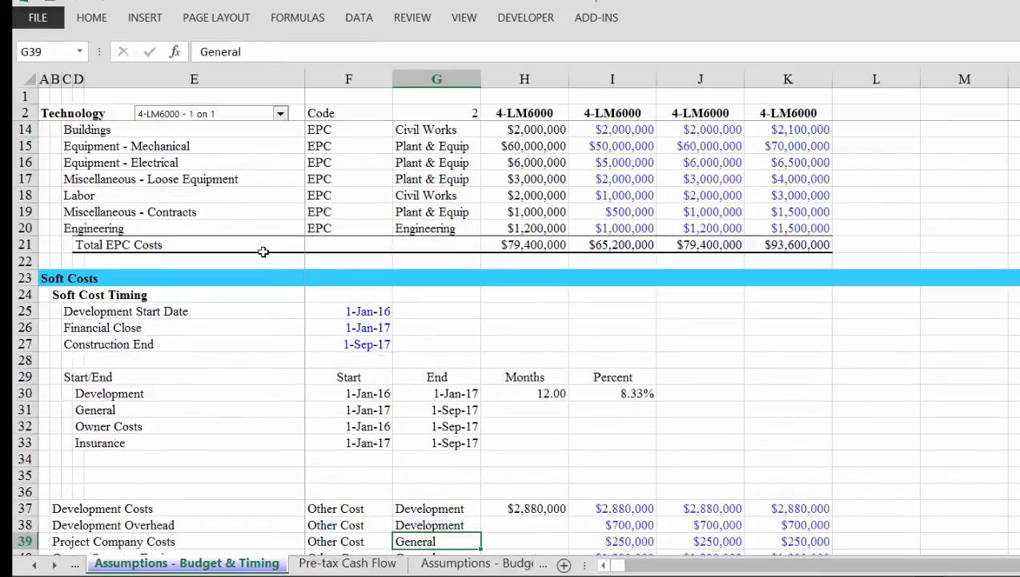
pyautogui.press('Up')
pyautogui.press('Up')
pyautogui.press('Up')
pyautogui.press('Up')
pyautogui.press('Up')
pyautogui.press('Up')
pyautogui.press('Up')
pyautogui.press('Up')
pyautogui.press('Up')
pyautogui.press('Up')
pyautogui.press('Up')
pyautogui.press('Up')
pyautogui.press('Up')
pyautogui.press('Up')
pyautogui.press('Up')
pyautogui.press('Up')
pyautogui.press('Up')
pyautogui.press('Up')
pyautogui.press('Up')
pyautogui.press('Up')
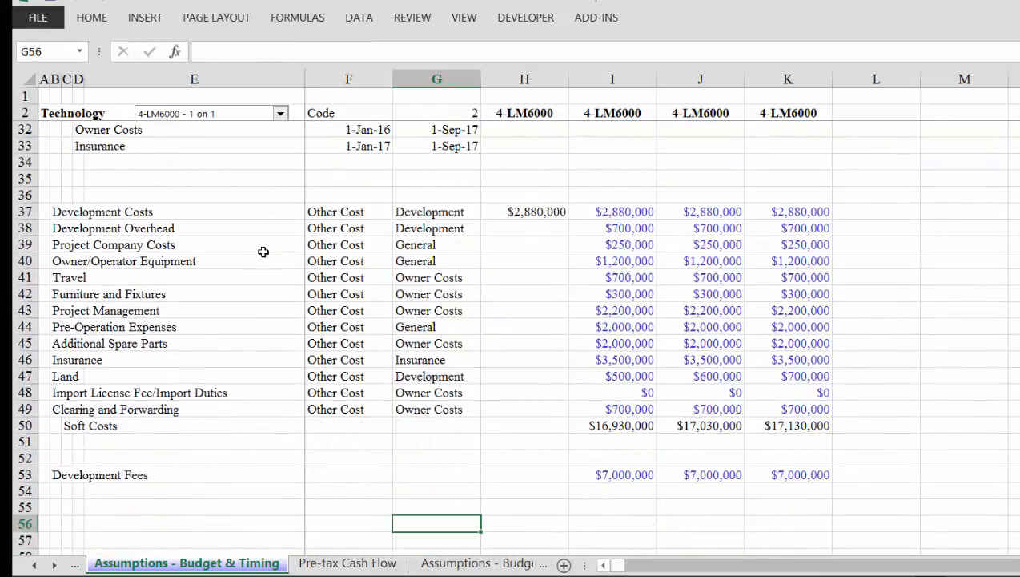
pyautogui.press('Up')
pyautogui.press('Up')
pyautogui.press('Up')
pyautogui.press('Up')
pyautogui.press('Up')
pyautogui.press('Up')
pyautogui.press('Up')
pyautogui.press('Up')
pyautogui.press('Up')
pyautogui.press('Up')
pyautogui.press('Up')
pyautogui.press('Up')
pyautogui.press('Up')
pyautogui.press('Up')
pyautogui.press('Up')
pyautogui.press('Up')
pyautogui.press('Up')
pyautogui.press('Up')
pyautogui.press('Up')
pyautogui.press('Up')
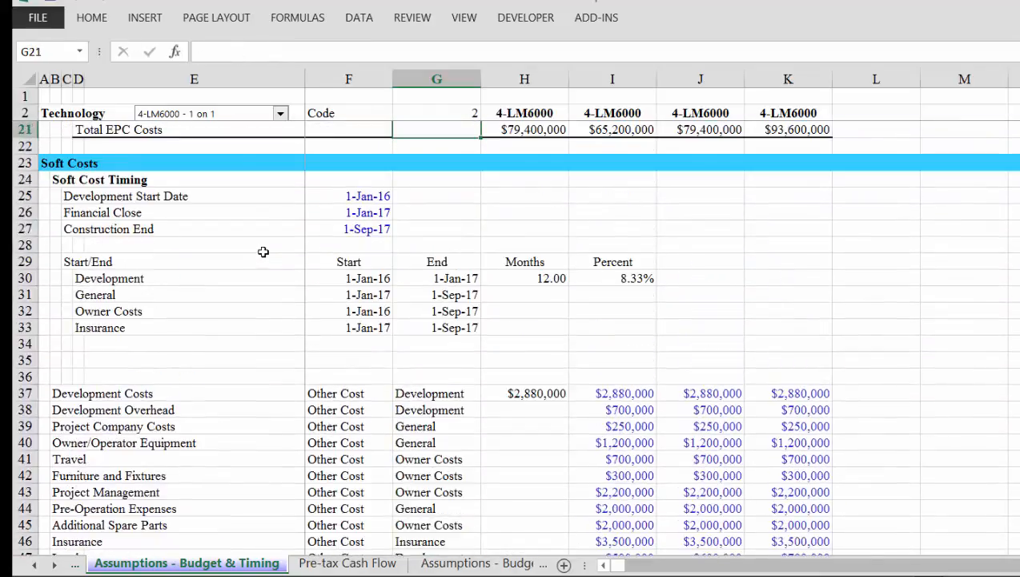
# Examine the INDEX formula that picks the Concrete Work cost for the selected technology in H13.
pyautogui.press('Down')
pyautogui.press('Down')
pyautogui.press('Down')
pyautogui.press('Down')
pyautogui.press('Down')
pyautogui.press('Down')
pyautogui.press('Down')
pyautogui.press('Down')
pyautogui.press('Down')
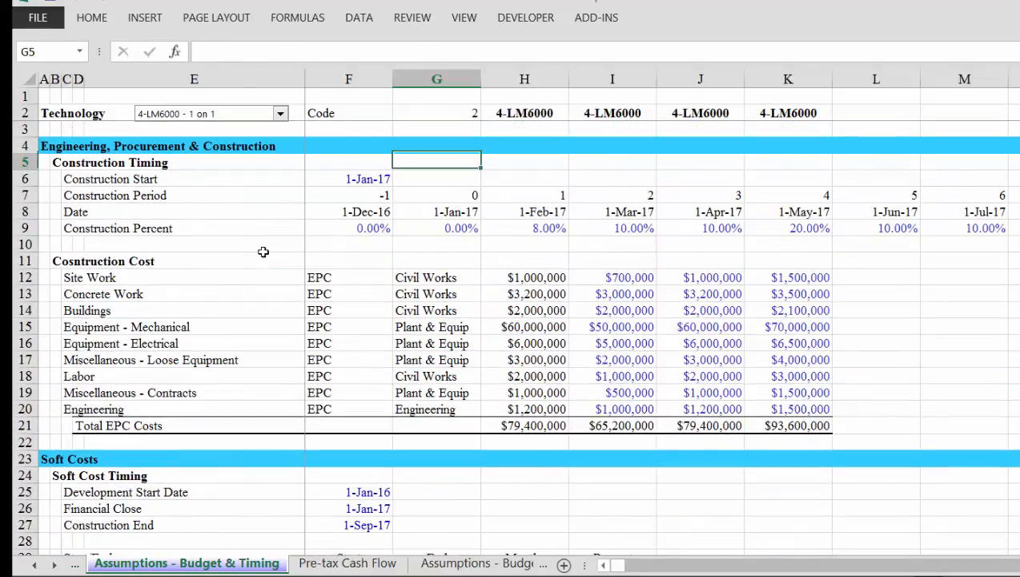
pyautogui.press('Right')
pyautogui.press('Up')
pyautogui.press('Down')
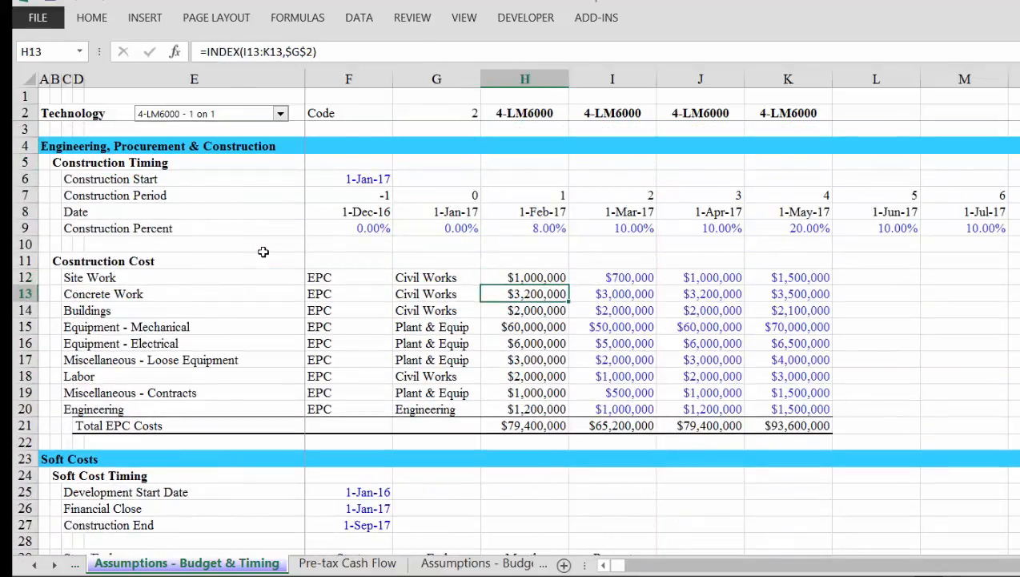
# Check the Technology drop-down list and the INDEX formulas for Buildings and Equipment - Mechanical costs in column H.
pyautogui.click(280, 119)
pyautogui.click(279, 122)
pyautogui.click(279, 118)
pyautogui.click(280, 119)
pyautogui.press('Down')
pyautogui.press('Down')
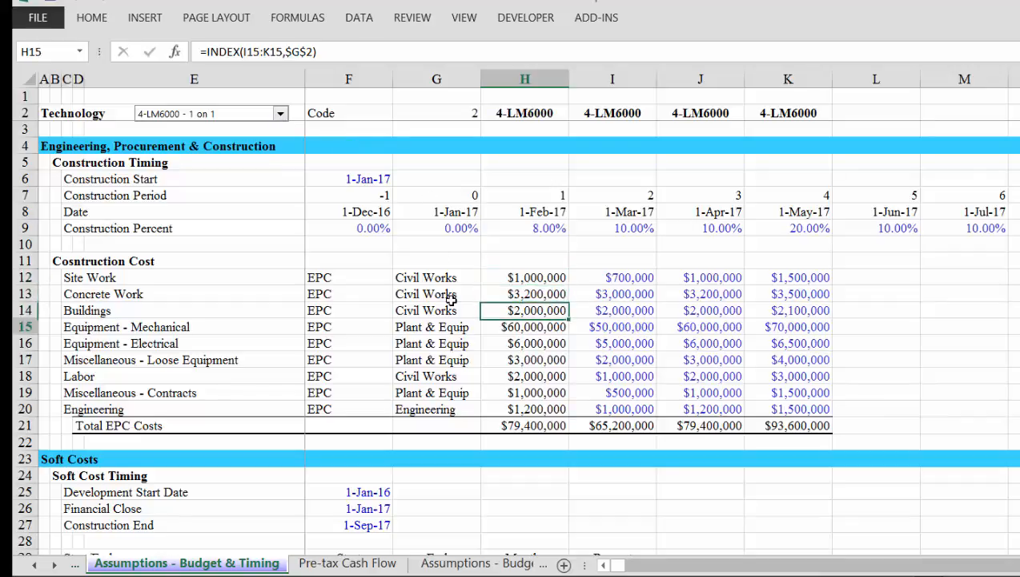
# Review the technology-dependent costs in column H and the cost categories in column G of the construction cost table.
pyautogui.press('Down')
pyautogui.press('Down')
pyautogui.press('Down')
pyautogui.press('Down')
pyautogui.press('Down')
pyautogui.press('Down')
pyautogui.press('Left')
pyautogui.press('Up')
pyautogui.press('Up')
pyautogui.press('Up')
pyautogui.press('Up')
pyautogui.press('Up')
pyautogui.press('Up')
pyautogui.press('Up')
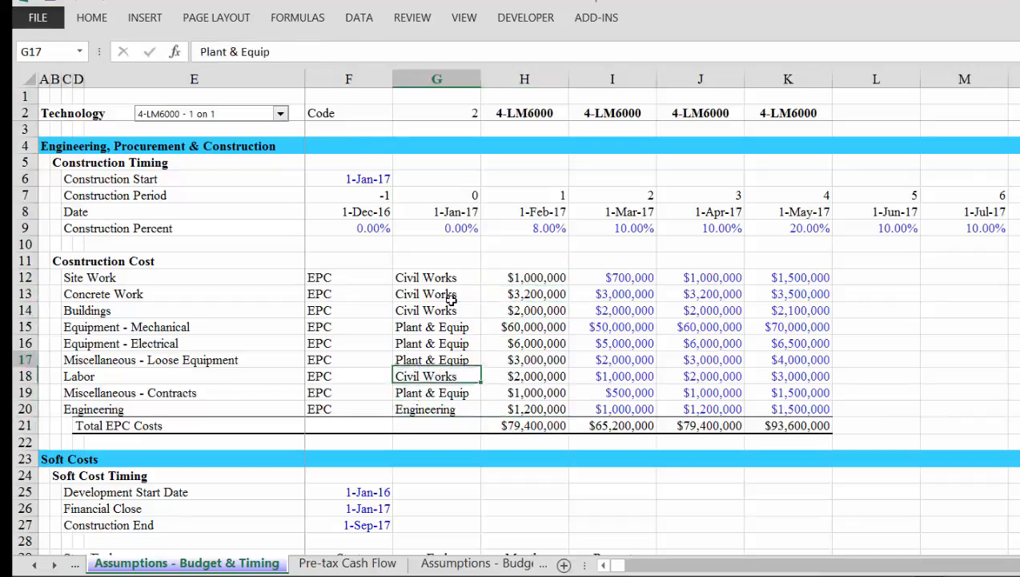
pyautogui.press('Up')
pyautogui.press('Up')
pyautogui.press('Up')
pyautogui.press('Up')
pyautogui.press('Up')
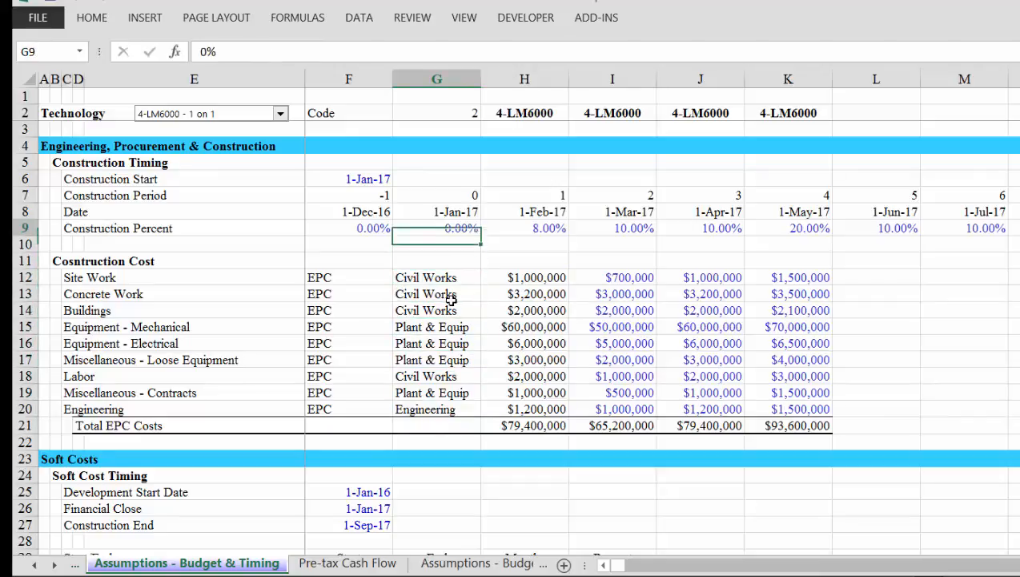
# Review the monthly construction percentages along row 9.
pyautogui.press('Left')
pyautogui.press('Left')
pyautogui.press('Left')
pyautogui.press('Left')
pyautogui.press('Right')
pyautogui.press('Right')
pyautogui.press('Right')
pyautogui.press('Right')
pyautogui.press('Right')
pyautogui.press('Right')
pyautogui.press('Right')
pyautogui.press('Right')
pyautogui.press('Right')
pyautogui.press('Right')
pyautogui.press('Right')
pyautogui.press('Right')
pyautogui.press('Right')
pyautogui.press('Right')
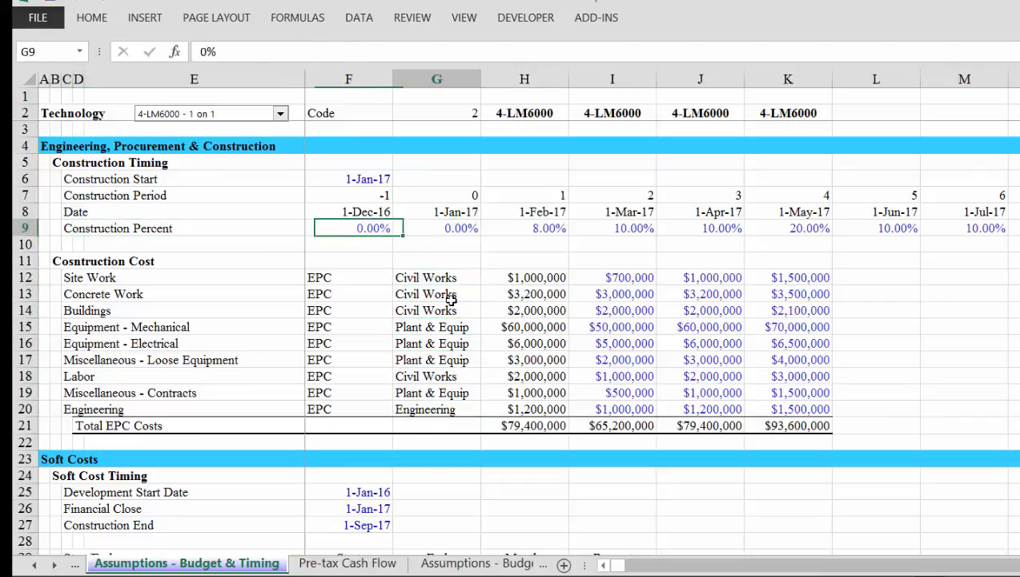
pyautogui.press('Left')
pyautogui.press('Left')
pyautogui.press('Left')
pyautogui.press('Left')
pyautogui.press('Left')
pyautogui.press('Left')
pyautogui.press('Left')
pyautogui.press('Left')
pyautogui.press('Left')
pyautogui.press('Left')
pyautogui.press('Left')
pyautogui.press('Left')
pyautogui.press('Left')
pyautogui.press('Left')
pyautogui.press('Left')
pyautogui.press('Left')
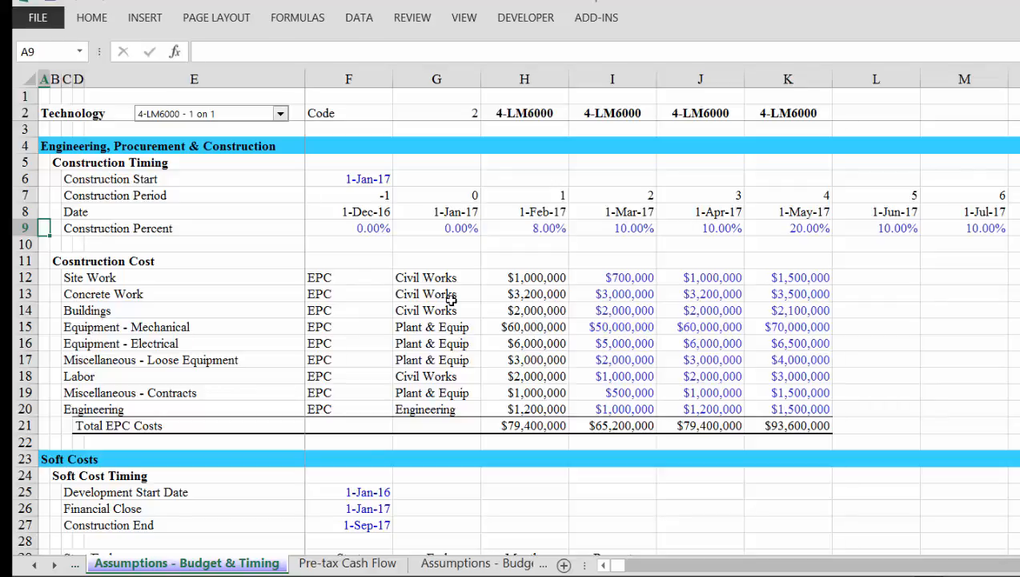
# Look through the Soft Costs section down to the Import License Fee/Import Duties item in row 48.
pyautogui.press('Down')
pyautogui.press('Down')
pyautogui.press('Down')
pyautogui.press('Down')
pyautogui.press('Down')
pyautogui.press('Down')
pyautogui.press('Down')
pyautogui.press('Down')
pyautogui.press('Down')
pyautogui.press('Down')
pyautogui.press('Down')
pyautogui.press('Down')
pyautogui.press('Down')
pyautogui.press('Down')
pyautogui.press('Down')
pyautogui.press('Down')
pyautogui.press('Down')
pyautogui.press('Down')
pyautogui.press('Down')
pyautogui.press('Down')
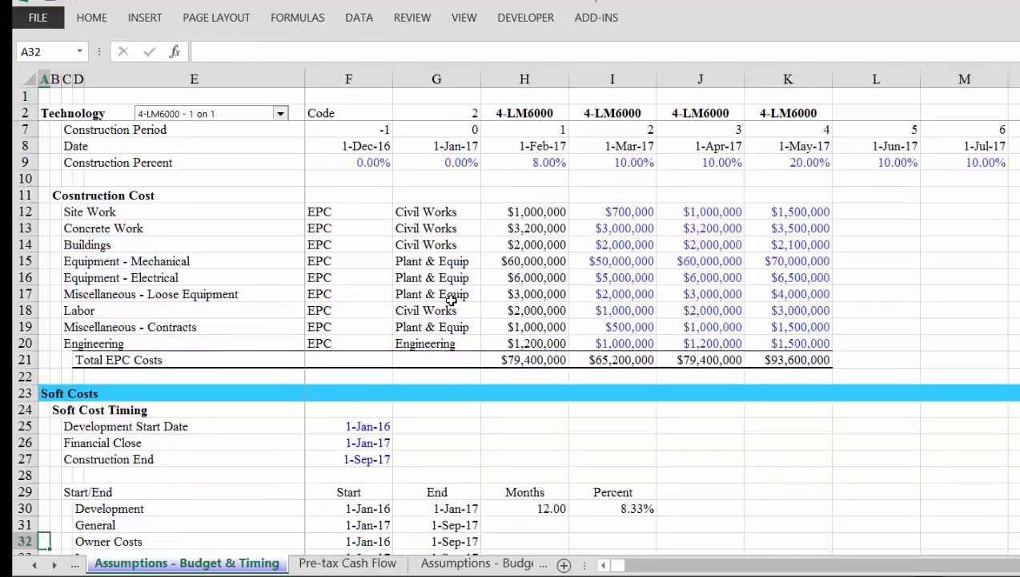
pyautogui.press('Down')
pyautogui.press('Down')
pyautogui.press('Down')
pyautogui.press('Down')
pyautogui.press('Down')
pyautogui.press('Down')
pyautogui.press('Down')
pyautogui.press('Down')
pyautogui.press('Down')
pyautogui.press('Down')
pyautogui.press('Down')
pyautogui.press('Down')
pyautogui.press('Down')
pyautogui.press('Down')
pyautogui.press('Down')
pyautogui.press('Down')
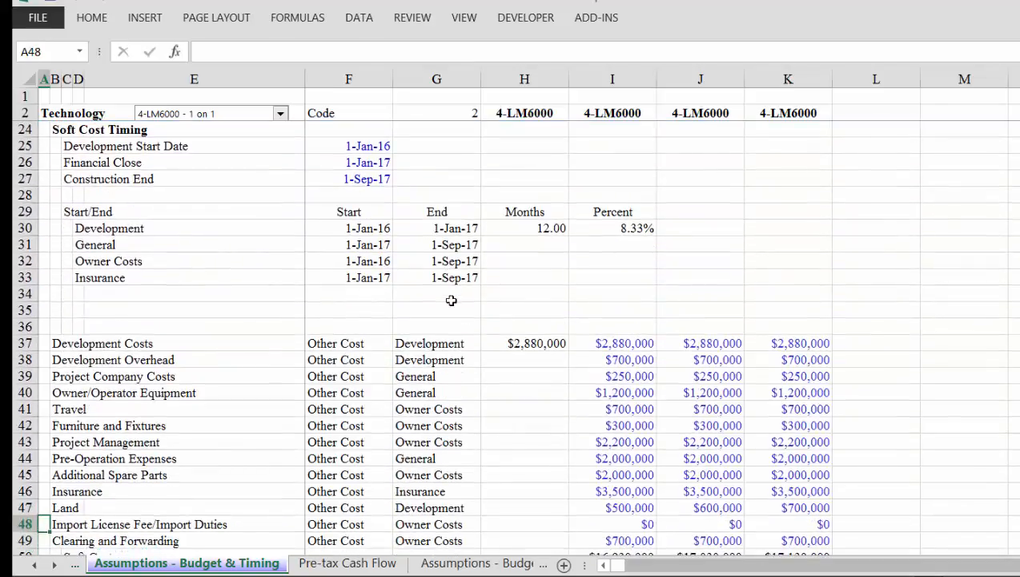
# Examine the start and end date formulas of the Development and General periods in rows 30 and 31.
pyautogui.press('Up')
pyautogui.press('Up')
pyautogui.press('Up')
pyautogui.press('Up')
pyautogui.press('Up')
pyautogui.press('Up')
pyautogui.press('Up')
pyautogui.press('Up')
pyautogui.press('Up')
pyautogui.press('Up')
pyautogui.press('Up')
pyautogui.press('Up')
pyautogui.press('Up')
pyautogui.press('Up')
pyautogui.press('Up')
pyautogui.press('Up')
pyautogui.press('Up')
pyautogui.press('Up')
pyautogui.press('Right')
pyautogui.press('Right')
pyautogui.press('Right')
pyautogui.press('Right')
pyautogui.press('Right')
pyautogui.press('Right')
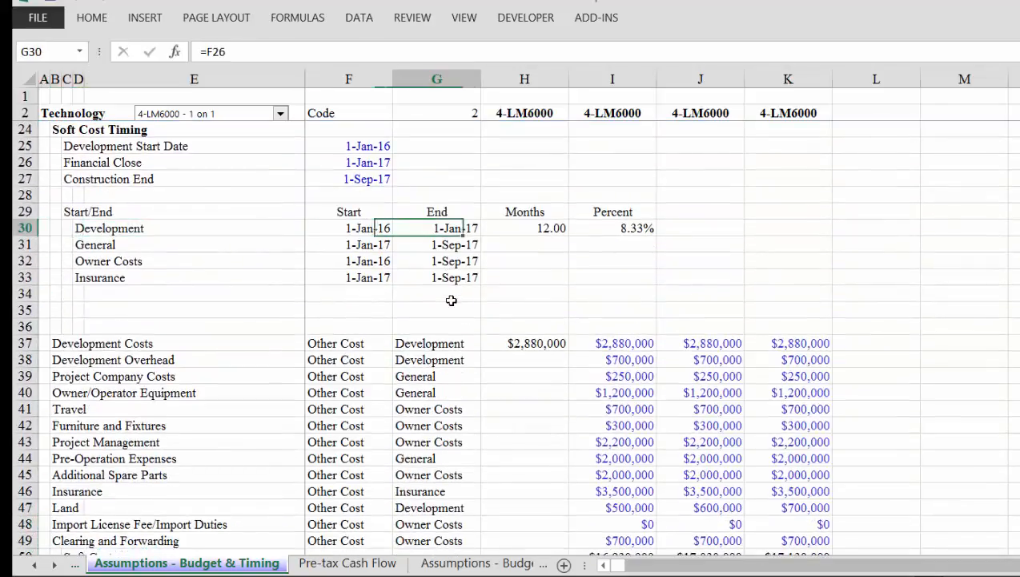
pyautogui.press('Down')
pyautogui.press('Left')
# Examine the development start, financial close and construction end dates in F25:F27 and how the Development start date references them.
pyautogui.press('Up')
pyautogui.press('Up')
pyautogui.press('Up')
pyautogui.press('Up')
pyautogui.press('Up')
pyautogui.press('Up')
pyautogui.press('Up')
pyautogui.press('Up')
pyautogui.press('Up')
pyautogui.press('Up')
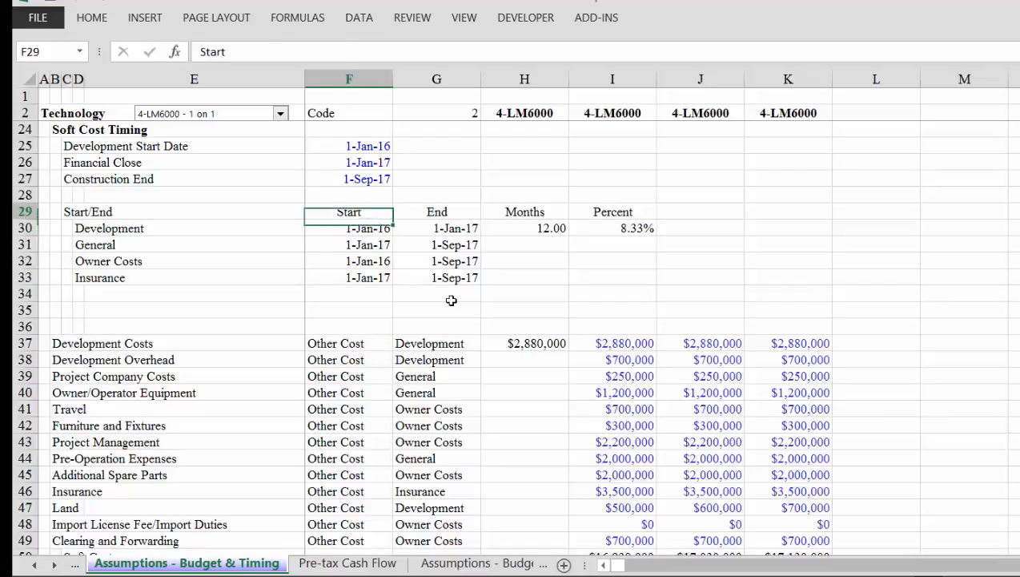
pyautogui.press('Down')
pyautogui.press('Down')
pyautogui.press('Down')
pyautogui.press('Down')
pyautogui.press('Down')
pyautogui.press('Down')
pyautogui.press('Down')
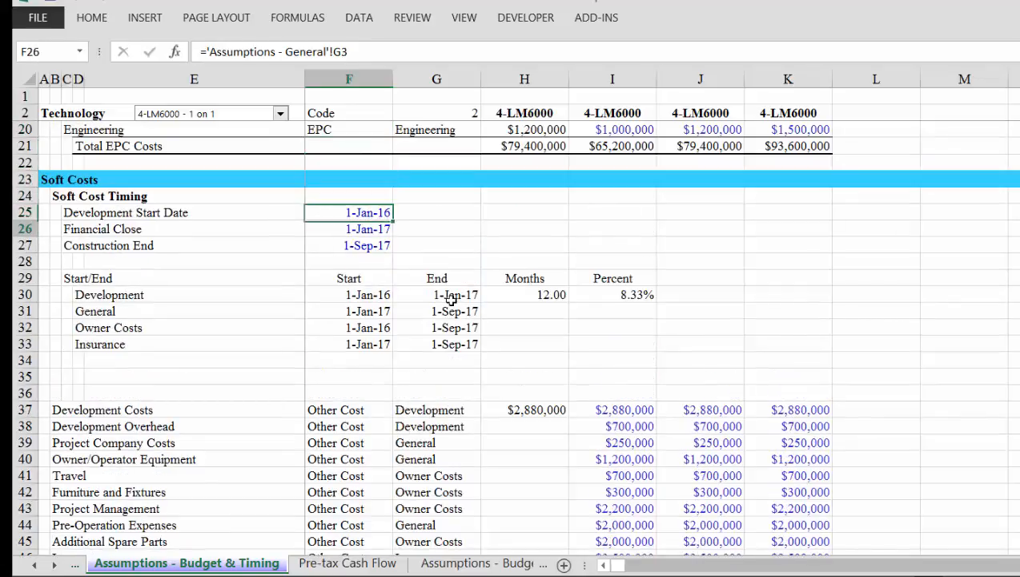
pyautogui.press('Down')
pyautogui.press('Down')
pyautogui.press('Down')
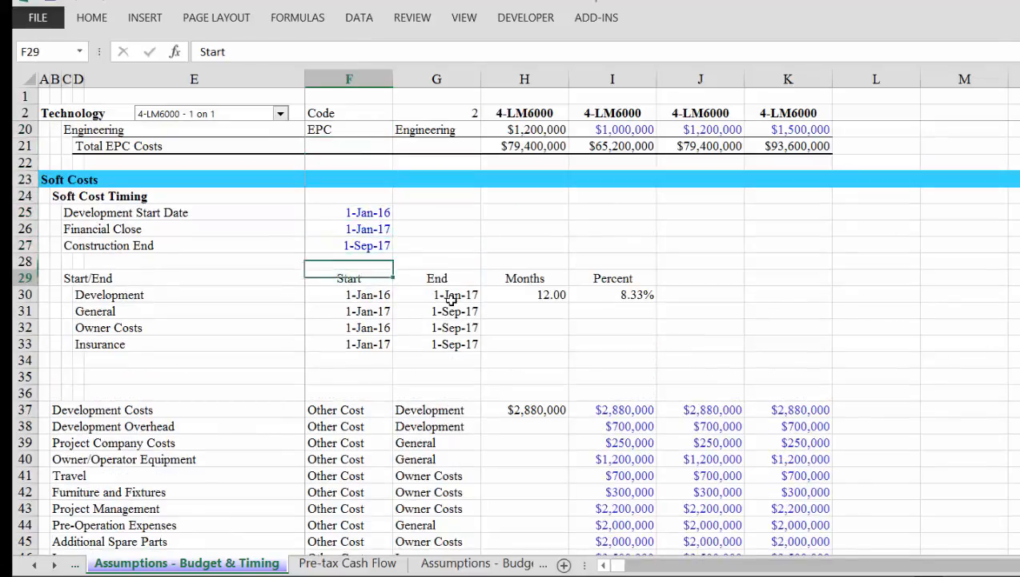
pyautogui.press('Right')
pyautogui.press('Right')
pyautogui.press('Left')
pyautogui.press('Left')
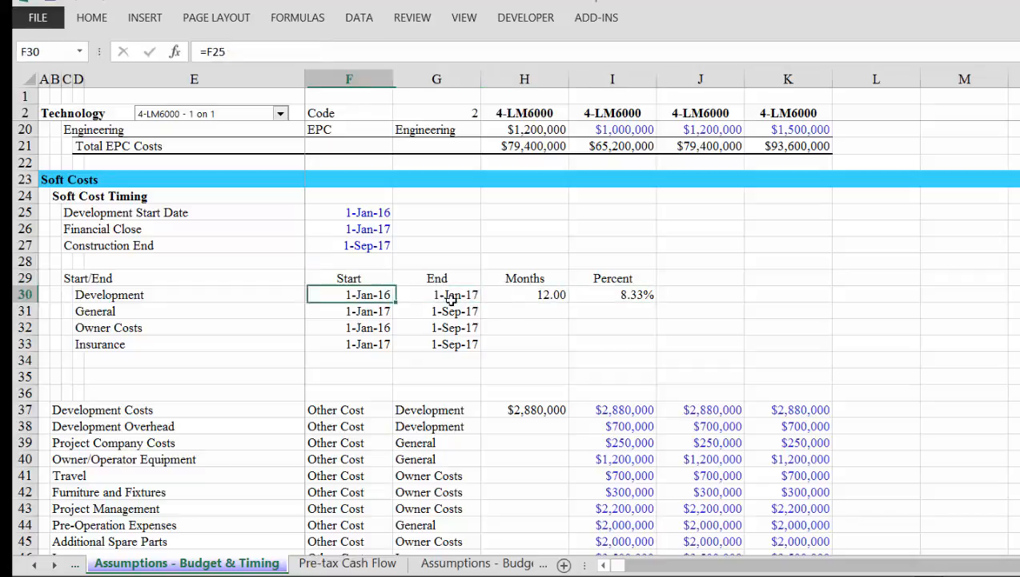
# Check the DAYS360 months formula for Development in H30 and fill it down to the Insurance row, H33.
pyautogui.press('Right')
pyautogui.press('Right')
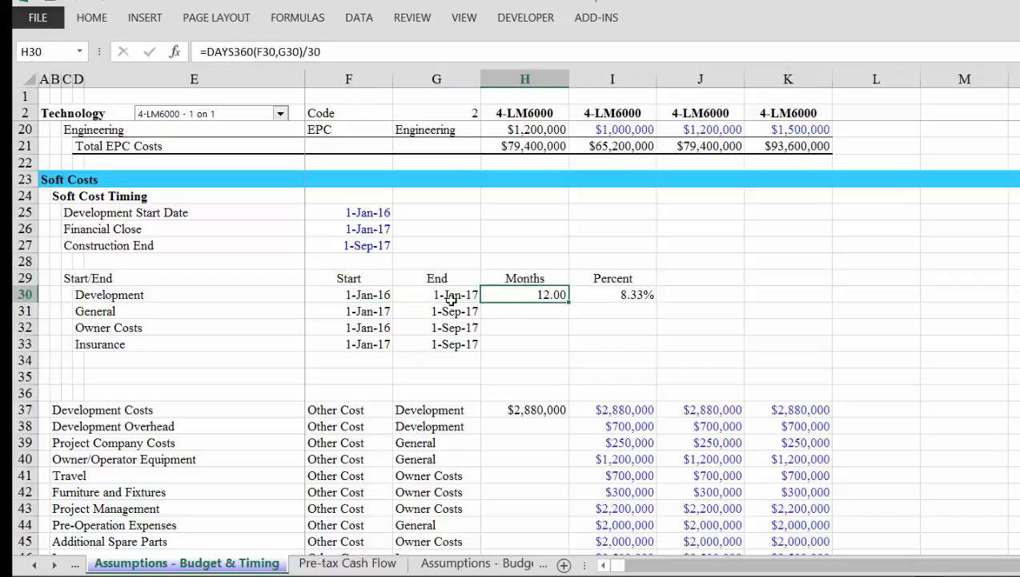
pyautogui.press('F2')
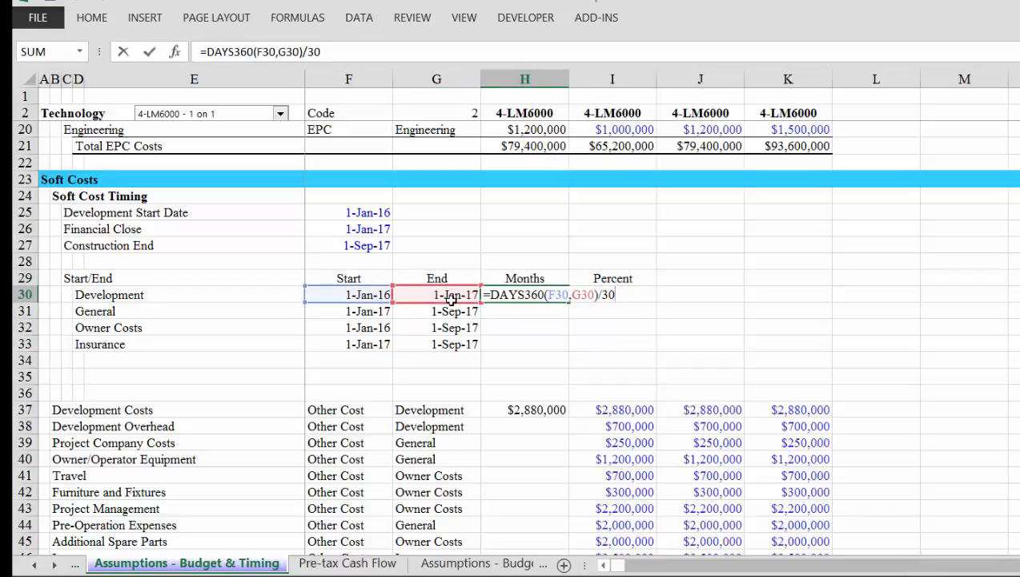
pyautogui.press('Return')
pyautogui.press('Up')
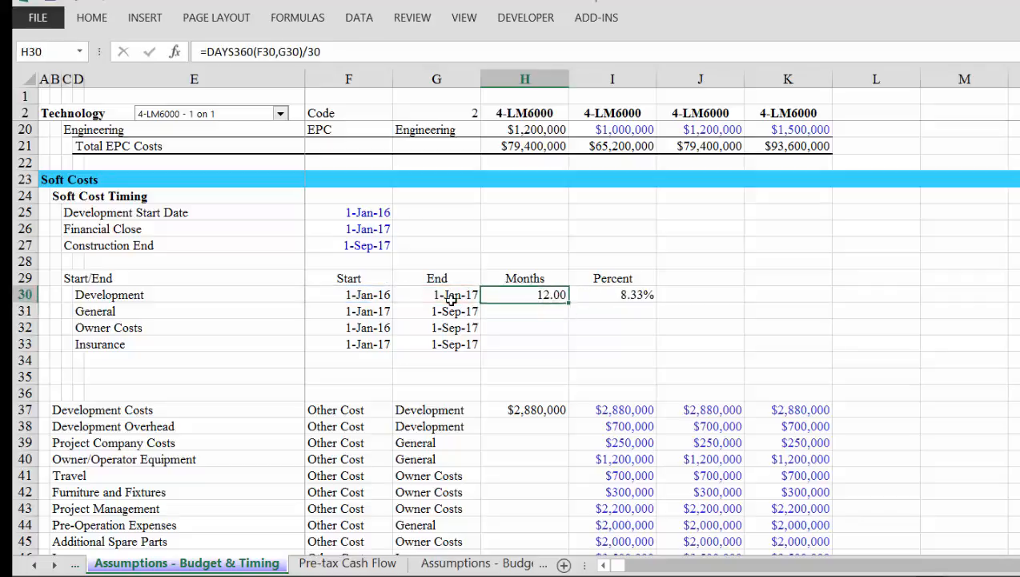
pyautogui.hotkey('shift', 'Down')
pyautogui.hotkey('shift', 'Down')
pyautogui.hotkey('shift', 'Down')
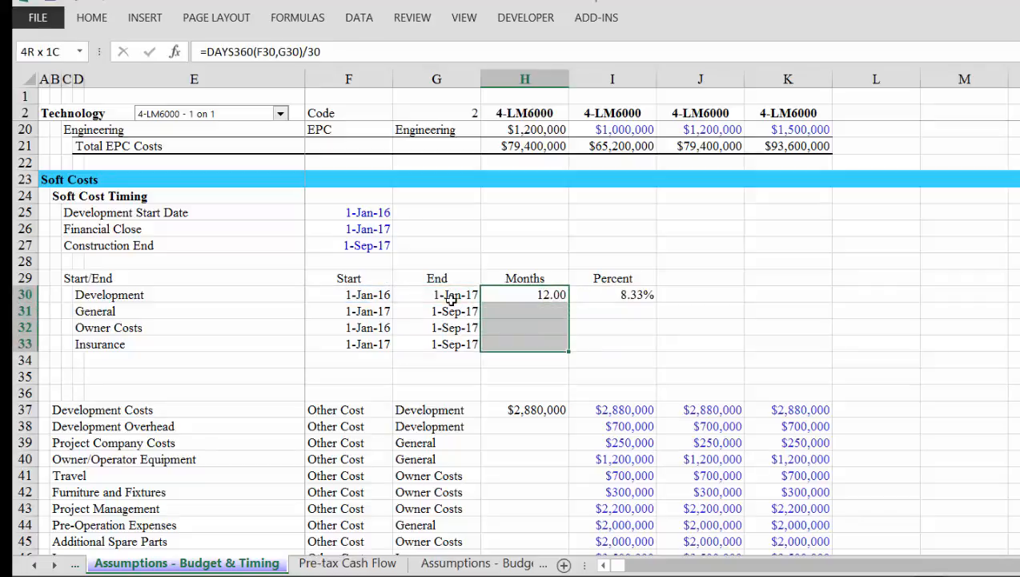
pyautogui.hotkey('ctrl', 'd')
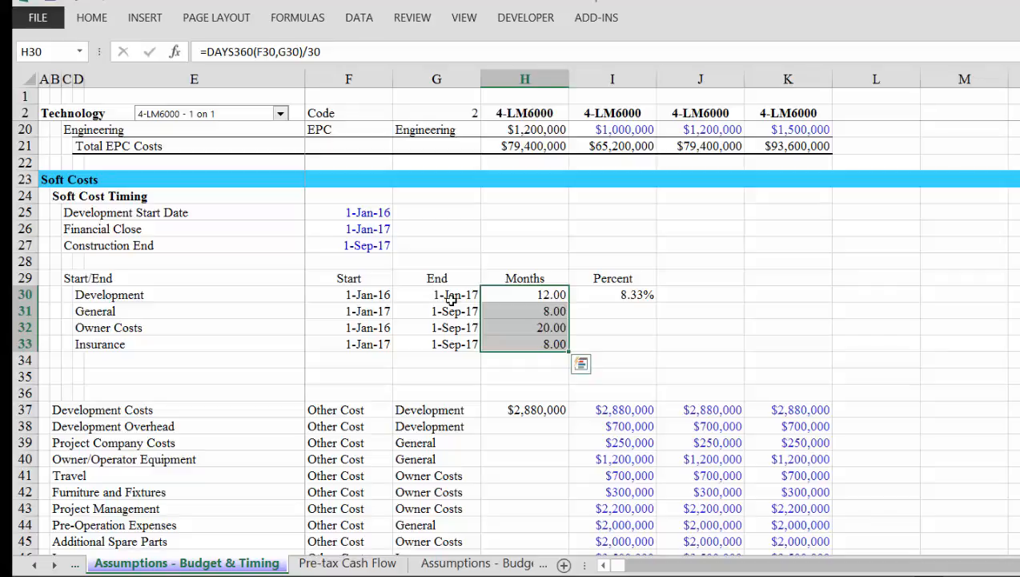
# Fill the Percent formula =1/H30 from I30 down to the Insurance row, I33.
pyautogui.press('Right')
pyautogui.hotkey('shift', 'Down')
pyautogui.hotkey('shift', 'Down')
pyautogui.hotkey('shift', 'Down')
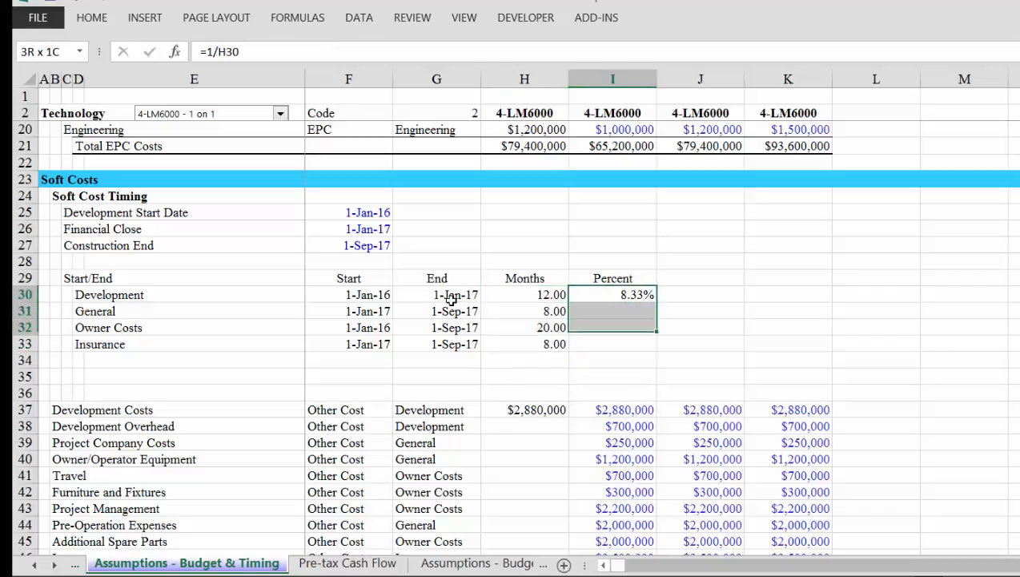
pyautogui.hotkey('ctrl', 'd')
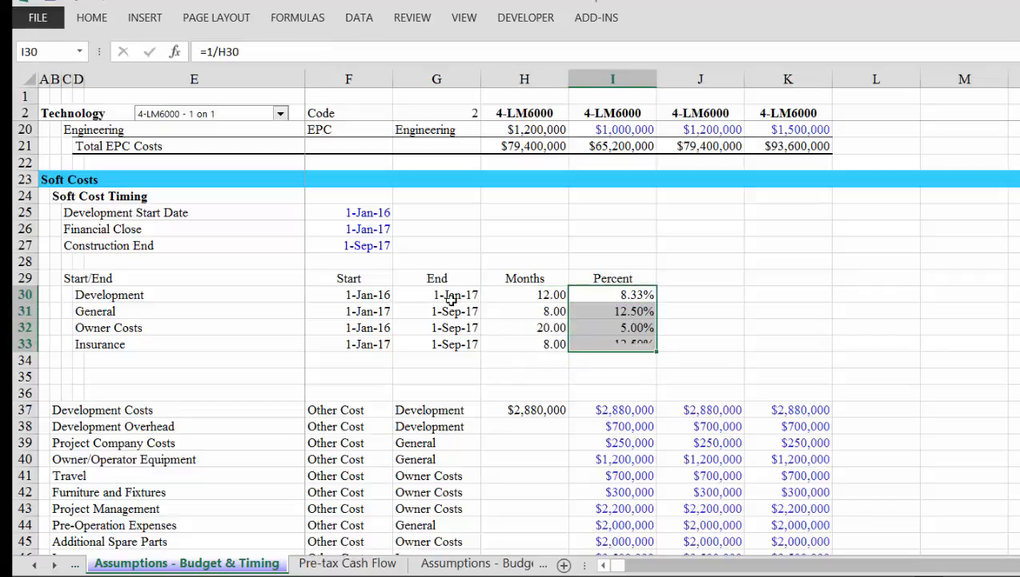
pyautogui.press('Left')
pyautogui.press('Left')
pyautogui.press('Right')
pyautogui.press('Left')
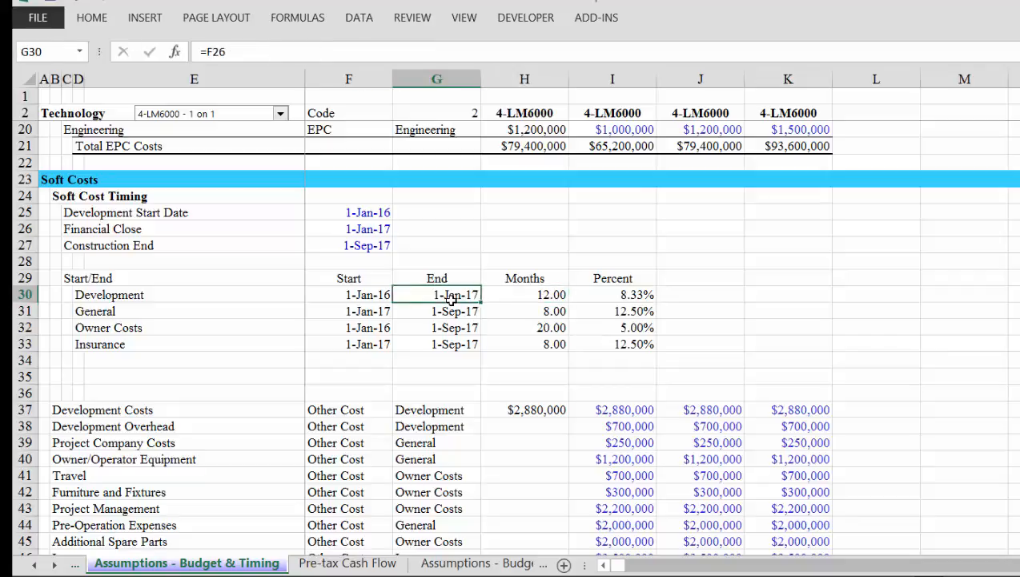
# Examine the end date, months and percent formulas of the soft cost timing periods in rows 30 to 33.
pyautogui.press('Left')
pyautogui.press('Right')
pyautogui.press('Right')
pyautogui.press('Down')
pyautogui.press('Down')
pyautogui.press('Down')
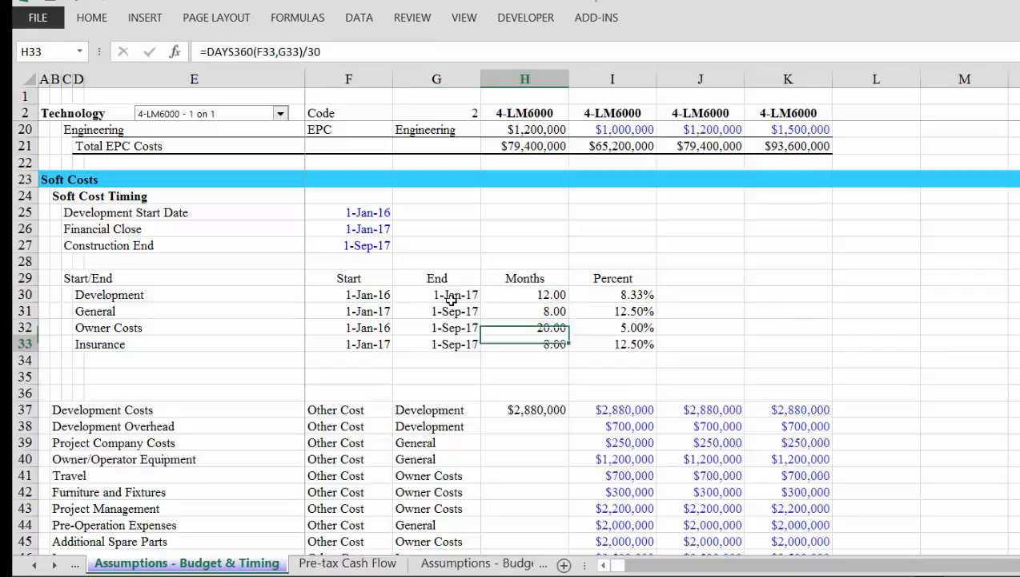
pyautogui.press('Right')
pyautogui.press('Up')
pyautogui.press('Up')
pyautogui.press('Up')
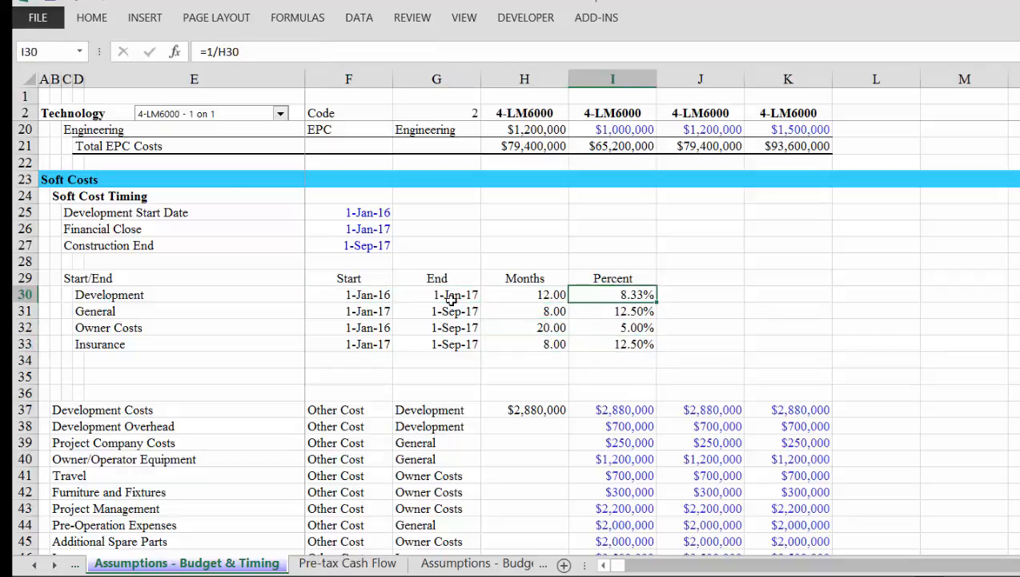
pyautogui.press('Down')
pyautogui.press('Down')
pyautogui.press('Down')
pyautogui.press('Down')
# Fill the formula =INDEX(I37:K37,$G$2) from Development Costs in H37 down to Clearing and Forwarding in H49.
pyautogui.press('Left')
pyautogui.press('Down')
pyautogui.press('Down')
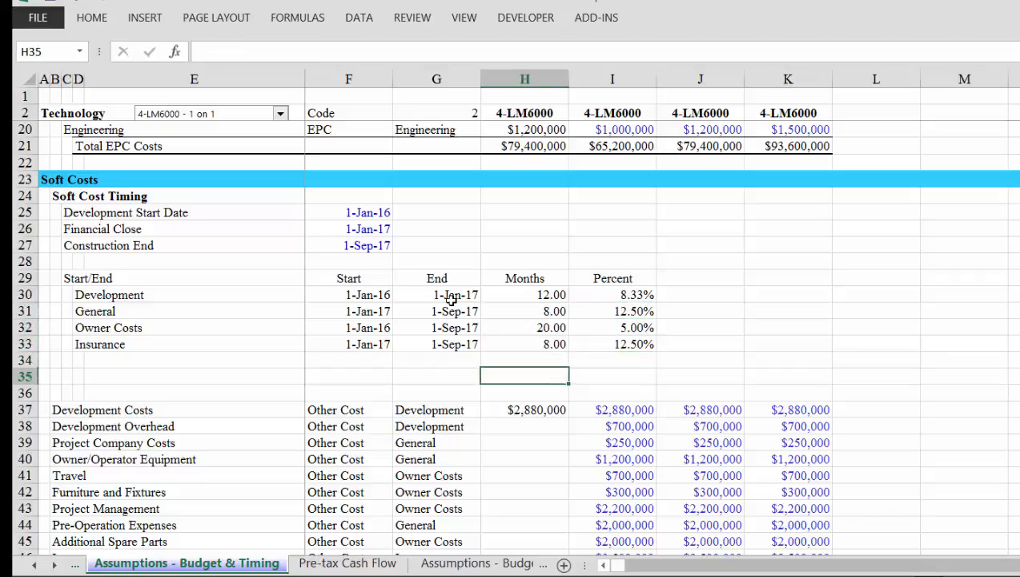
pyautogui.press('Down')
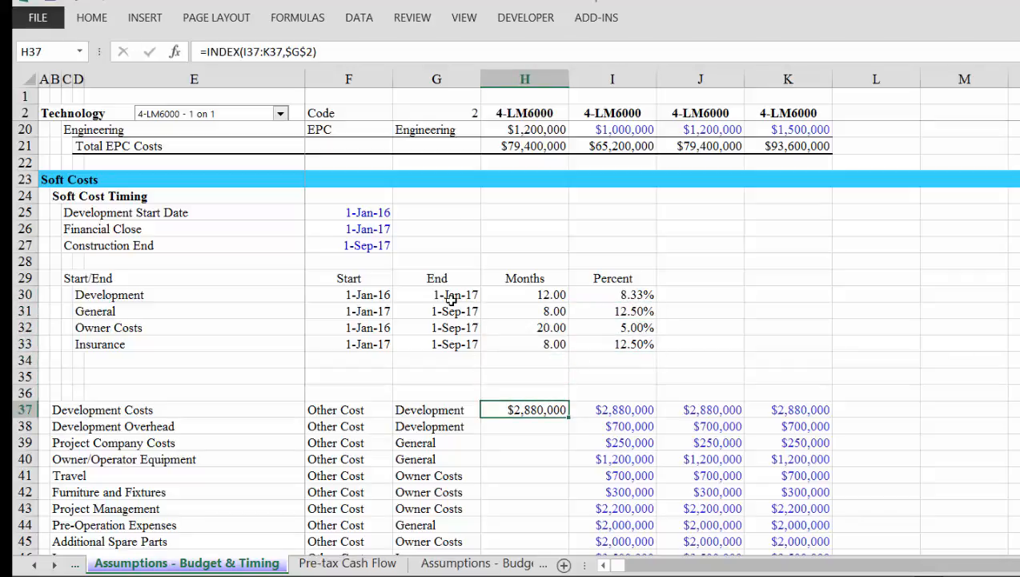
pyautogui.hotkey('shift', 'Down')
pyautogui.hotkey('shift', 'Down')
pyautogui.hotkey('shift', 'Down')
pyautogui.hotkey('shift', 'Down')
pyautogui.hotkey('shift', 'Down')
pyautogui.hotkey('shift', 'Down')
pyautogui.hotkey('shift', 'Down')
pyautogui.hotkey('shift', 'Down')
pyautogui.hotkey('shift', 'Down')
pyautogui.hotkey('shift', 'Down')
pyautogui.hotkey('shift', 'Down')
pyautogui.hotkey('shift', 'Down')
pyautogui.hotkey('shift', 'Down')
pyautogui.hotkey('shift', 'Down')
pyautogui.hotkey('shift', 'Down')
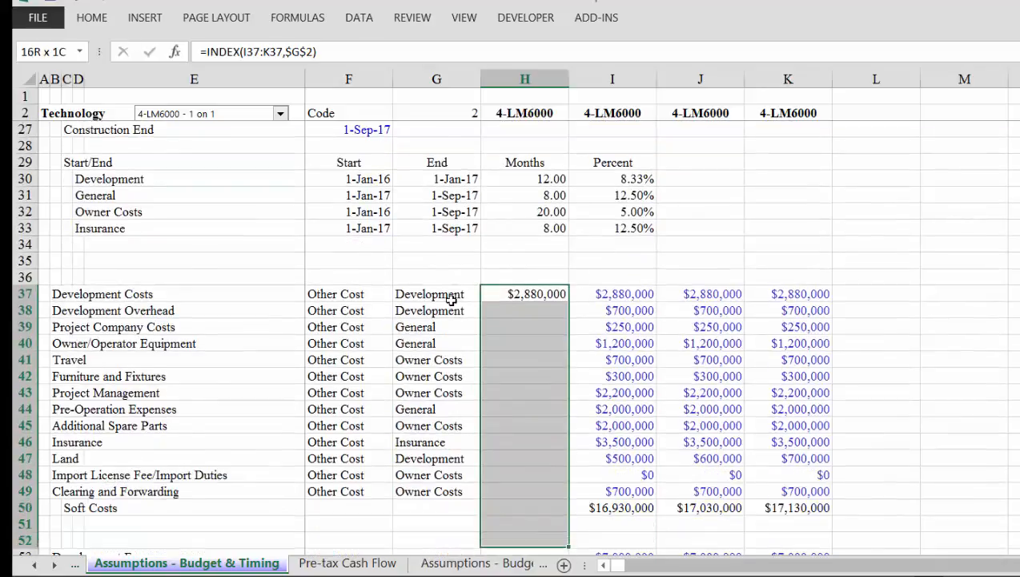
pyautogui.hotkey('shift', 'Down')
pyautogui.hotkey('shift', 'Down')
pyautogui.hotkey('shift', 'Down')
pyautogui.hotkey('shift', 'Down')
pyautogui.hotkey('shift', 'Up')
pyautogui.hotkey('shift', 'Up')
pyautogui.hotkey('shift', 'Up')
pyautogui.hotkey('shift', 'Up')
pyautogui.hotkey('shift', 'Up')
pyautogui.hotkey('shift', 'Up')
pyautogui.hotkey('shift', 'Up')
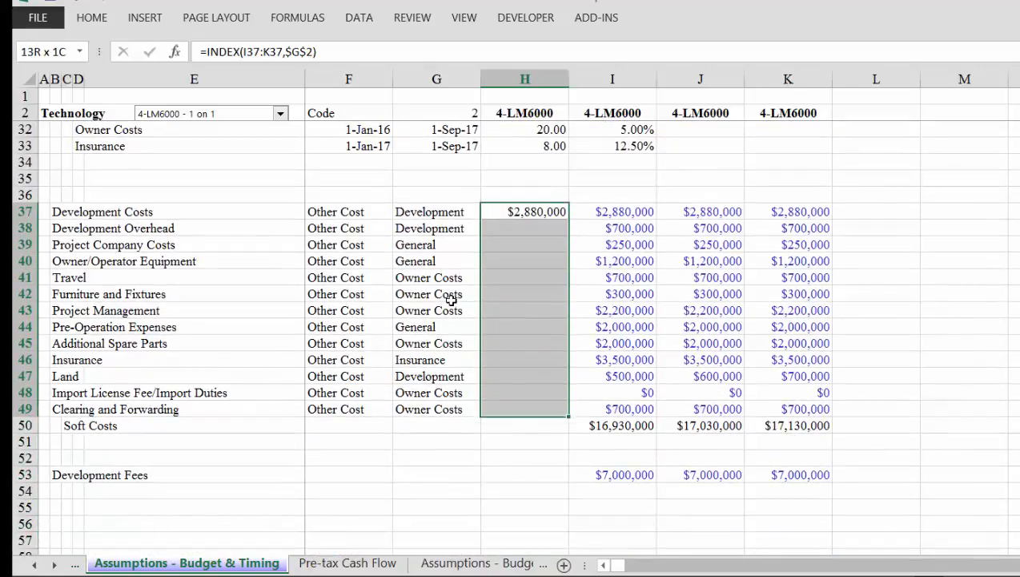
pyautogui.hotkey('ctrl', 'd')
# Copy the Soft Costs total formula from I50 into H50 so it sums H37:H49.
pyautogui.press('Down')
pyautogui.press('Down')
pyautogui.press('Down')
pyautogui.press('Down')
pyautogui.press('Down')
pyautogui.press('Down')
pyautogui.press('Down')
pyautogui.press('Down')
pyautogui.press('Down')
pyautogui.press('Down')
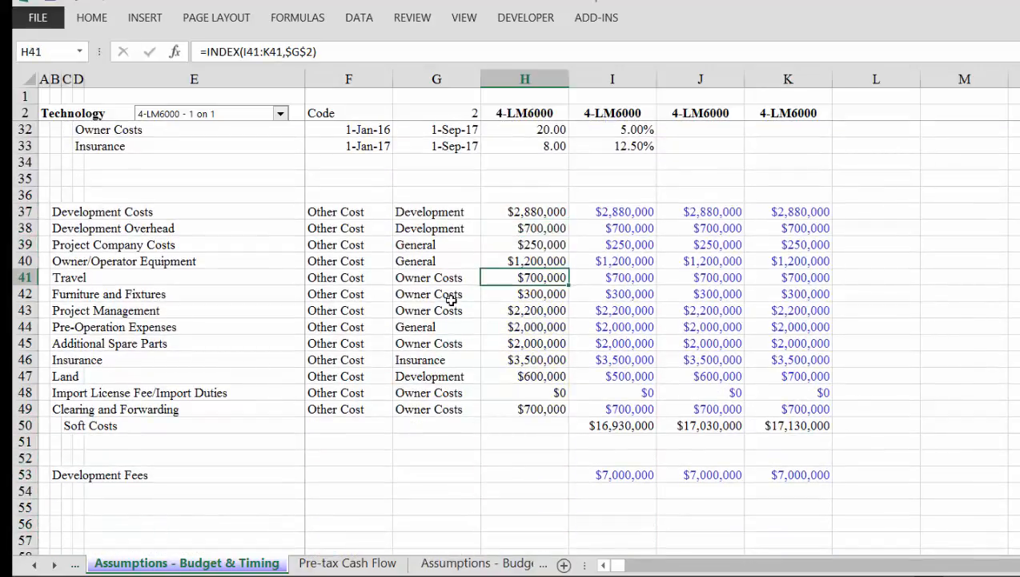
pyautogui.press('Down')
pyautogui.press('Down')
pyautogui.press('Down')
pyautogui.press('Down')
pyautogui.press('Down')
pyautogui.press('Up')
pyautogui.press('Up')
pyautogui.press('Right')
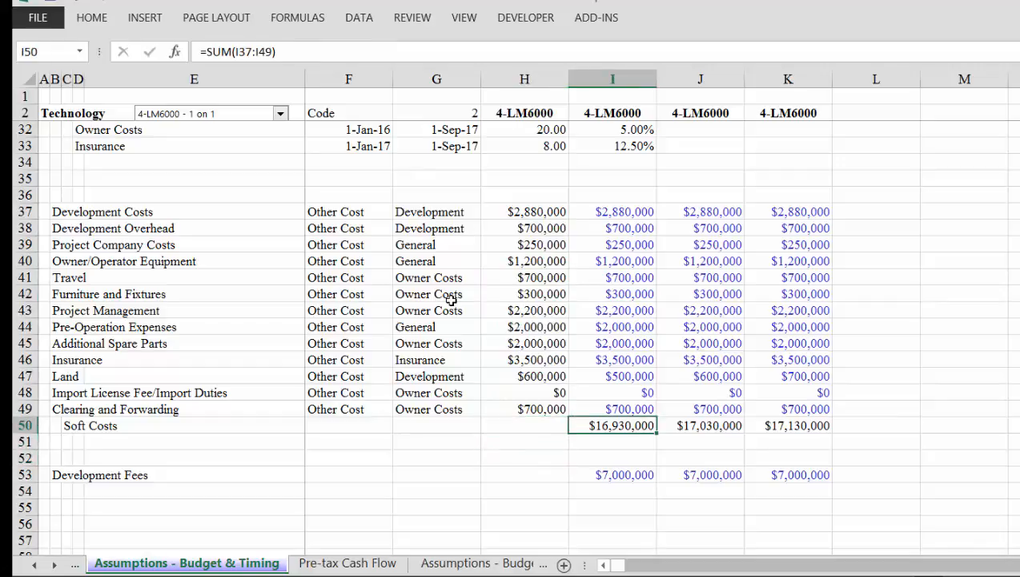
pyautogui.hotkey('ctrl', 'c')
pyautogui.press('Left')
pyautogui.hotkey('ctrl', 'v')
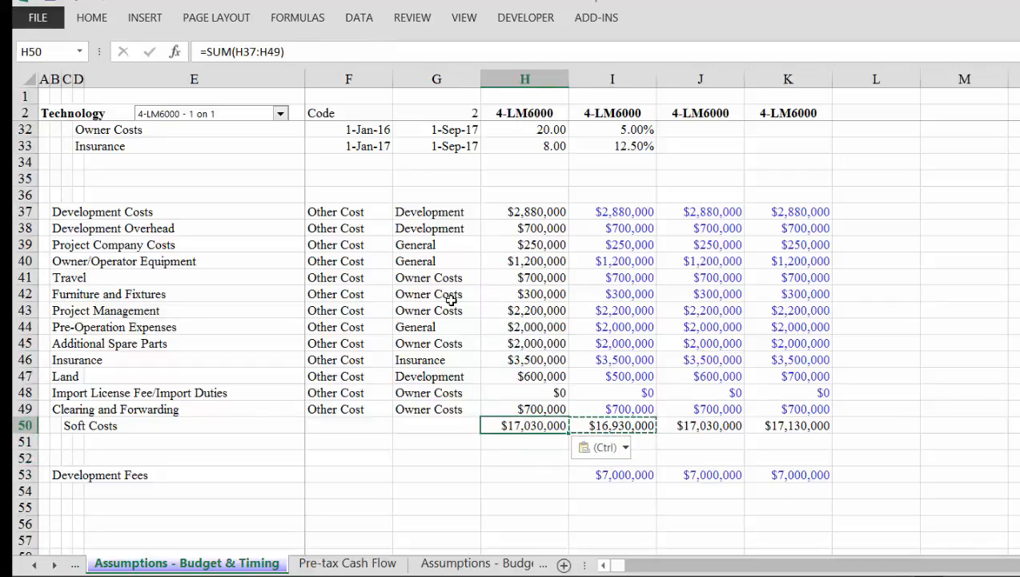
# Look over the soft cost timing table and the cost items from row 24 down to Development Fees in row 53.
pyautogui.press('Left')
pyautogui.press('Left')
pyautogui.press('Left')
pyautogui.press('Left')
pyautogui.press('Left')
pyautogui.press('Left')
pyautogui.press('Left')
pyautogui.press('Up')
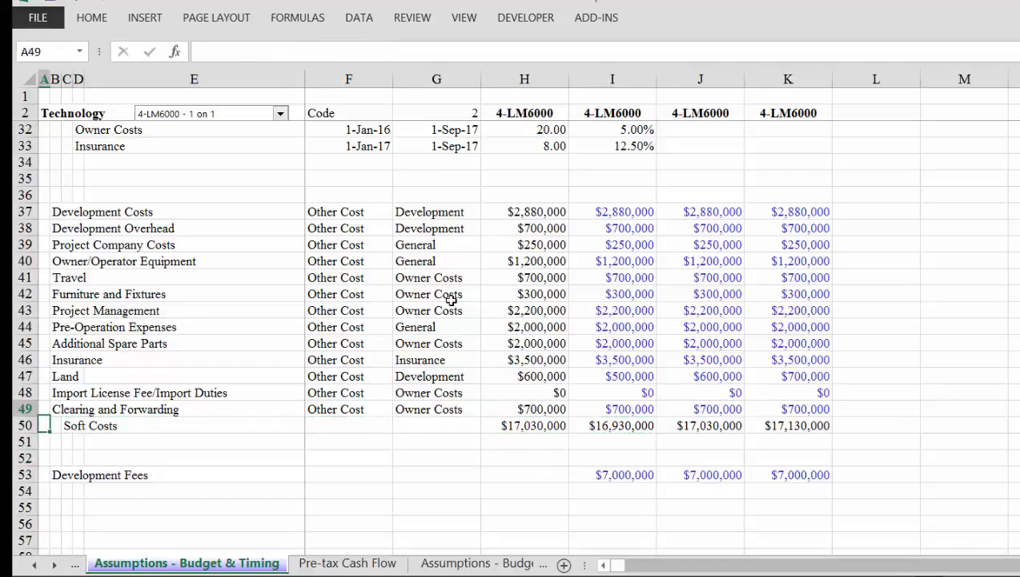
pyautogui.press('Up')
pyautogui.press('Up')
pyautogui.press('Up')
pyautogui.press('Up')
pyautogui.press('Up')
pyautogui.press('Up')
pyautogui.press('Up')
pyautogui.press('Up')
pyautogui.press('Up')
pyautogui.press('Up')
pyautogui.press('Up')
pyautogui.press('Up')
pyautogui.press('Up')
pyautogui.press('Up')
pyautogui.press('Up')
pyautogui.press('Up')
pyautogui.press('Up')
pyautogui.press('Up')
pyautogui.press('Up')
pyautogui.press('Up')
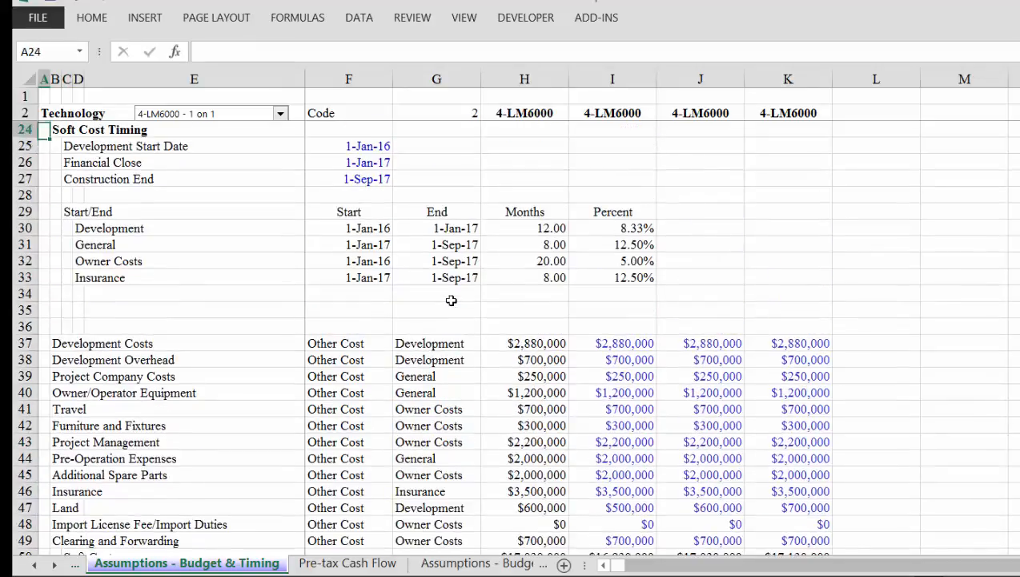
pyautogui.press('Down')
pyautogui.press('Down')
pyautogui.press('Down')
pyautogui.press('Down')
pyautogui.press('Down')
pyautogui.press('Down')
pyautogui.press('Down')
pyautogui.press('Down')
pyautogui.press('Down')
pyautogui.press('Down')
pyautogui.press('Down')
pyautogui.press('Down')
pyautogui.press('Down')
pyautogui.press('Down')
pyautogui.press('Down')
pyautogui.press('Down')
pyautogui.press('Down')
pyautogui.press('Down')
pyautogui.press('Down')
pyautogui.press('Down')
pyautogui.press('Down')
pyautogui.press('Down')
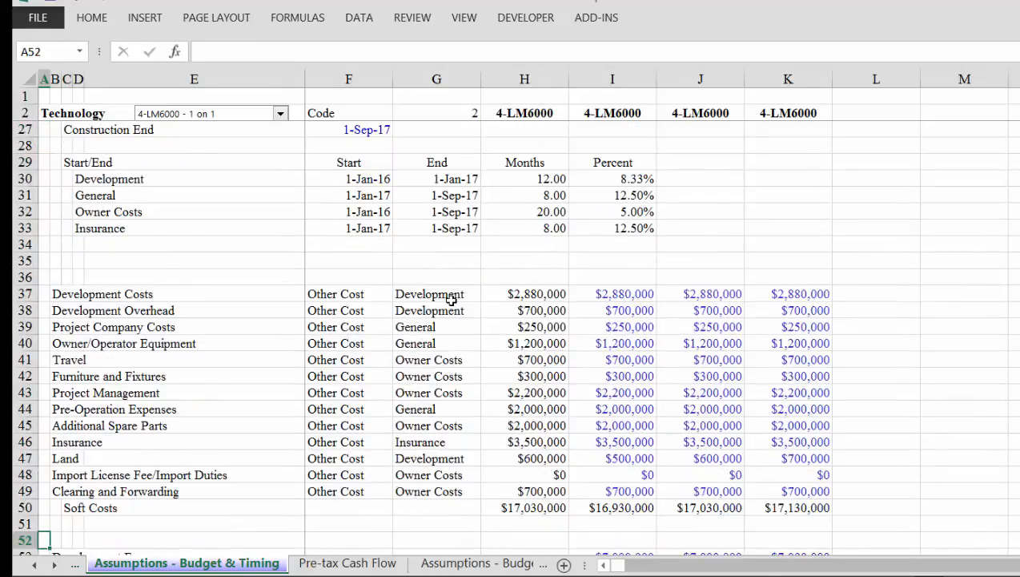
pyautogui.press('Down')
pyautogui.press('Up')
# Look over the cost categories in column G from Development Fees up to the Start/End headings in row 29.
pyautogui.press('Right')
pyautogui.press('Right')
pyautogui.press('Right')
pyautogui.press('Right')
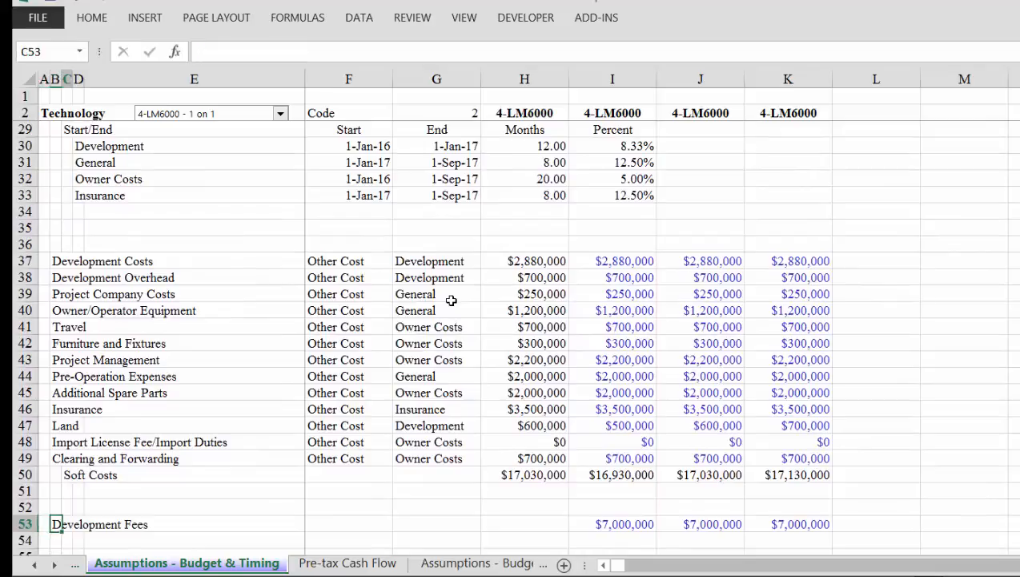
pyautogui.press('Right')
pyautogui.press('Right')
pyautogui.press('Up')
pyautogui.press('Up')
pyautogui.press('Up')
pyautogui.press('Up')
pyautogui.press('Up')
pyautogui.press('Up')
pyautogui.press('Up')
pyautogui.press('Up')
pyautogui.press('Up')
pyautogui.press('Up')
pyautogui.press('Up')
pyautogui.press('Up')
pyautogui.press('Up')
pyautogui.press('Up')
pyautogui.press('Up')
pyautogui.press('Up')
pyautogui.press('Up')
pyautogui.press('Up')
pyautogui.press('Up')
pyautogui.press('Up')
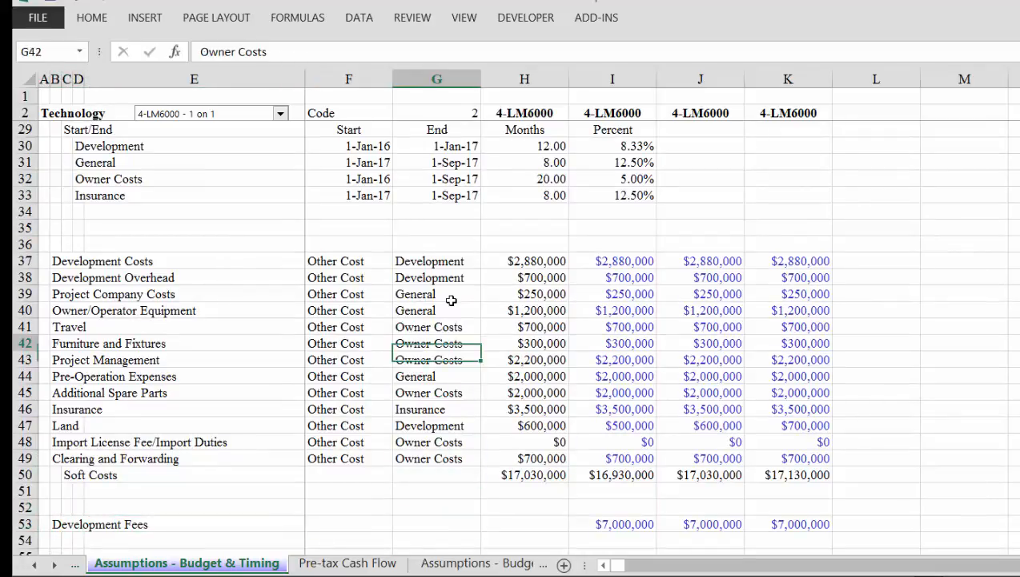
pyautogui.press('Up')
pyautogui.press('Up')
pyautogui.press('Up')
pyautogui.press('Up')
pyautogui.press('Up')
pyautogui.press('Down')
pyautogui.press('Down')
pyautogui.press('Down')
pyautogui.press('Down')
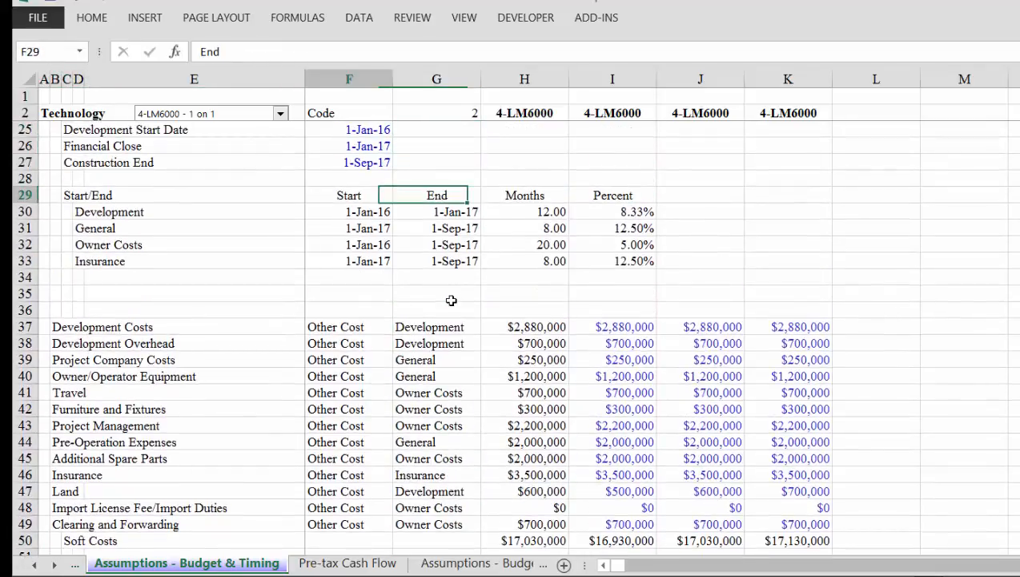
pyautogui.press('Left')
pyautogui.hotkey('shift', 'Right')
pyautogui.hotkey('shift', 'Right')
pyautogui.hotkey('shift', 'Right')
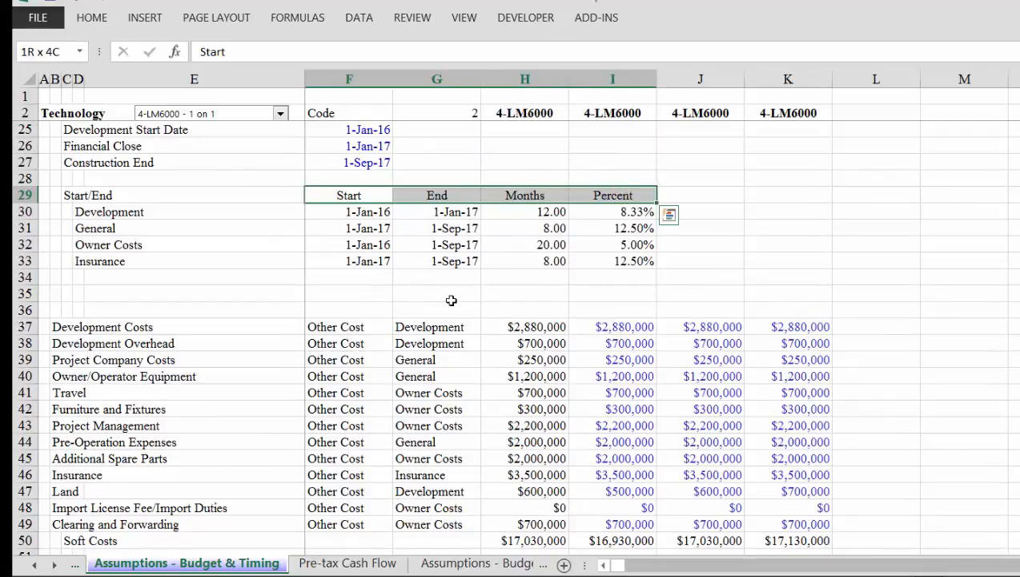
pyautogui.hotkey('ctrl', 'q')
pyautogui.press('s')
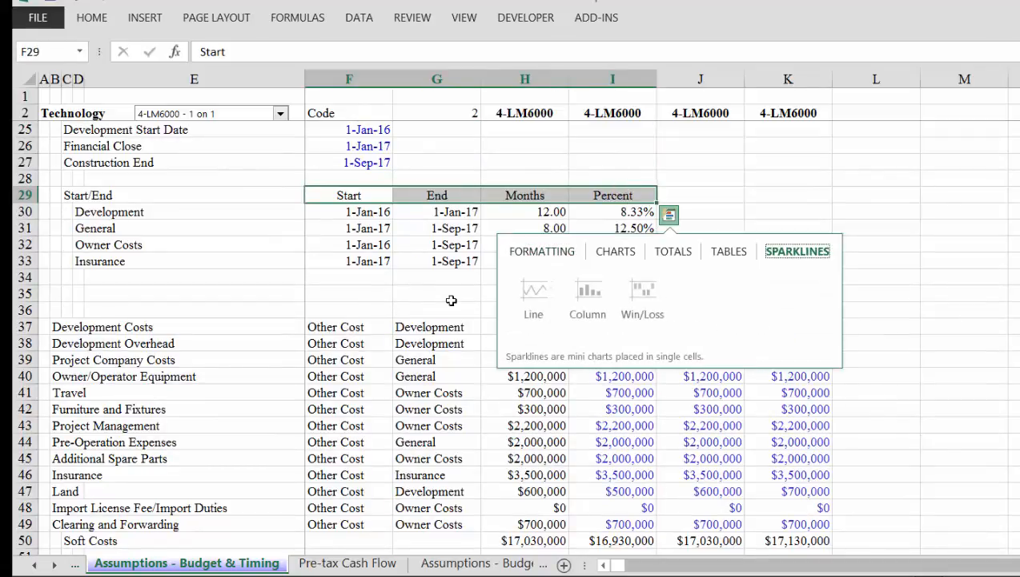
pyautogui.press('Escape')
# Enter the label Date for Development Fees in F53.
pyautogui.press('Down')
pyautogui.press('Down')
pyautogui.press('Down')
pyautogui.press('Down')
pyautogui.press('Down')
pyautogui.press('Down')
pyautogui.press('Down')
pyautogui.press('Down')
pyautogui.press('Down')
pyautogui.press('Down')
pyautogui.press('Down')
pyautogui.press('Down')
pyautogui.press('Down')
pyautogui.press('Down')
pyautogui.press('Down')
pyautogui.press('Down')
pyautogui.press('Down')
pyautogui.press('Down')
pyautogui.press('Down')
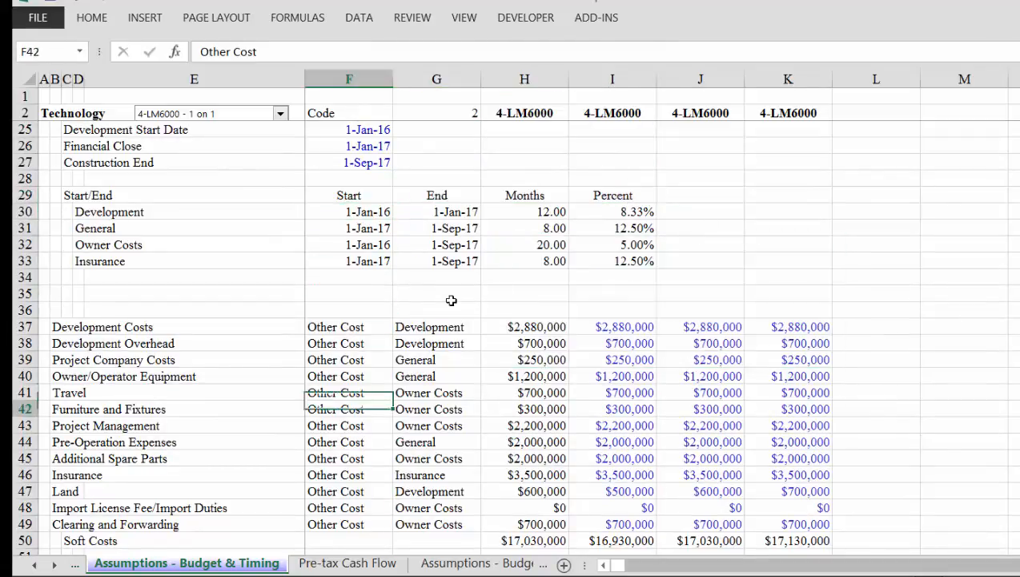
pyautogui.press('Down')
pyautogui.press('Down')
pyautogui.press('Down')
pyautogui.press('Down')
pyautogui.press('Down')
pyautogui.press('Down')
pyautogui.press('Down')
pyautogui.press('Down')
pyautogui.press('Down')
pyautogui.press('Down')
pyautogui.press('Up')
pyautogui.press('Up')
pyautogui.press('Up')
pyautogui.press('Up')
pyautogui.press('Up')
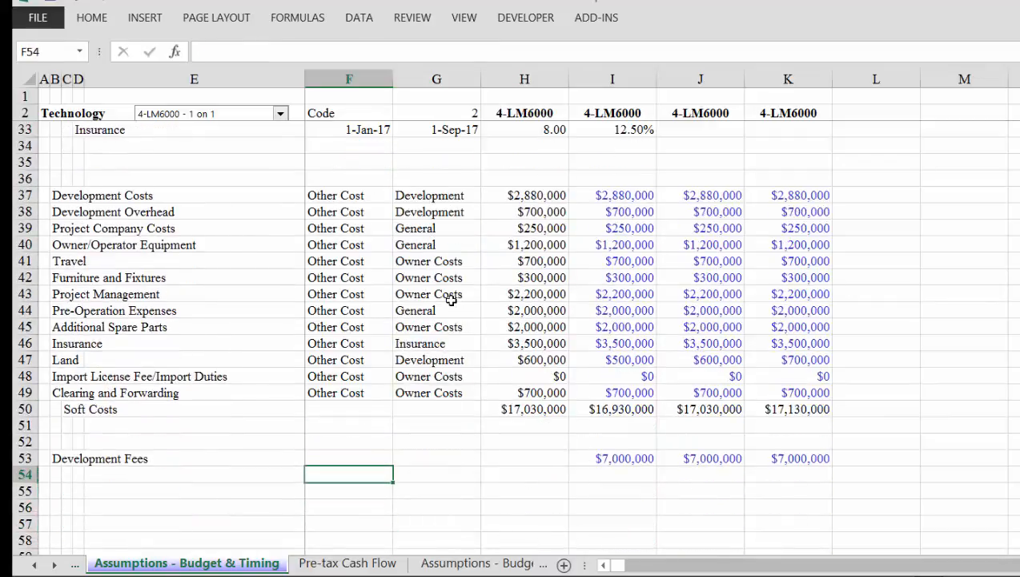
pyautogui.write('Dat')
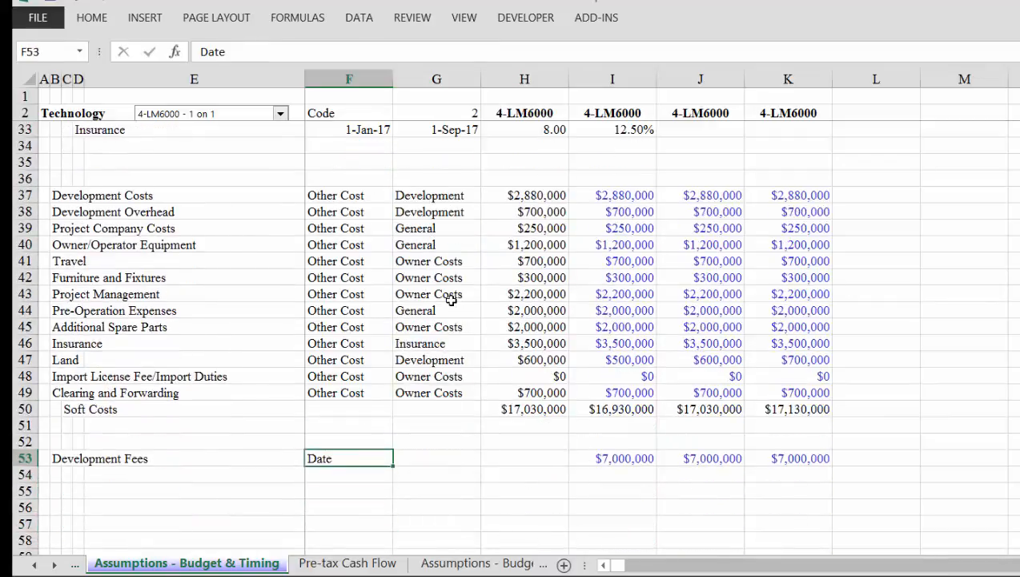
pyautogui.write('e')
pyautogui.press('Tab')
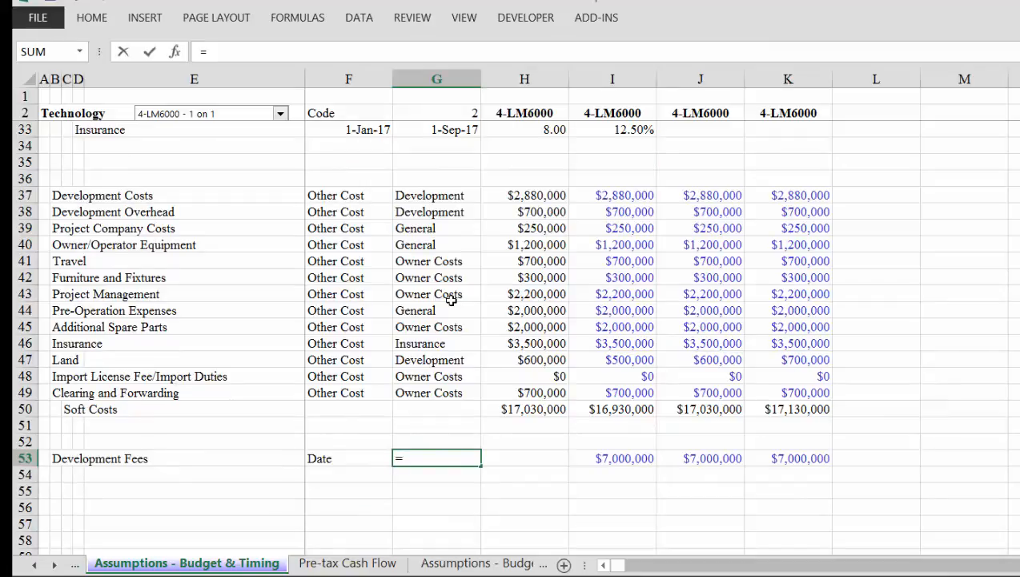
# Link the Development Fees date in G53 to the Construction End date with the formula =F27.
pyautogui.write('=')
pyautogui.press('Up')
pyautogui.press('Up')
pyautogui.press('Up')
pyautogui.press('Up')
pyautogui.press('Up')
pyautogui.press('Up')
pyautogui.press('Up')
pyautogui.press('Up')
pyautogui.press('Up')
pyautogui.press('Up')
pyautogui.press('Up')
pyautogui.press('Up')
pyautogui.press('Up')
pyautogui.press('Up')
pyautogui.press('Up')
pyautogui.press('Up')
pyautogui.press('Up')
pyautogui.press('Up')
pyautogui.press('Up')
pyautogui.press('Up')
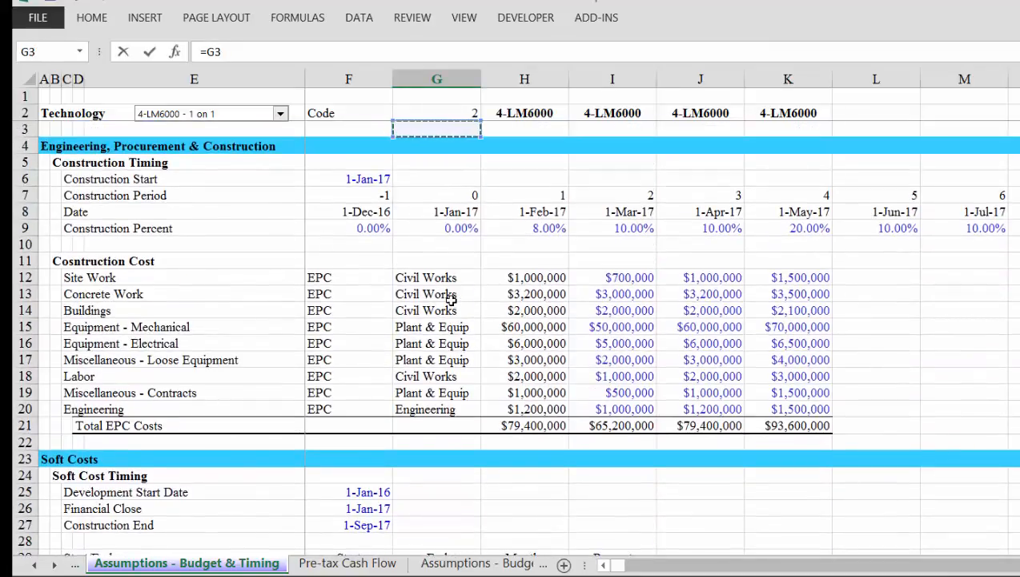
pyautogui.press('Up')
pyautogui.press('Up')
pyautogui.press('Down')
pyautogui.press('Down')
pyautogui.press('Down')
pyautogui.press('Down')
pyautogui.press('Down')
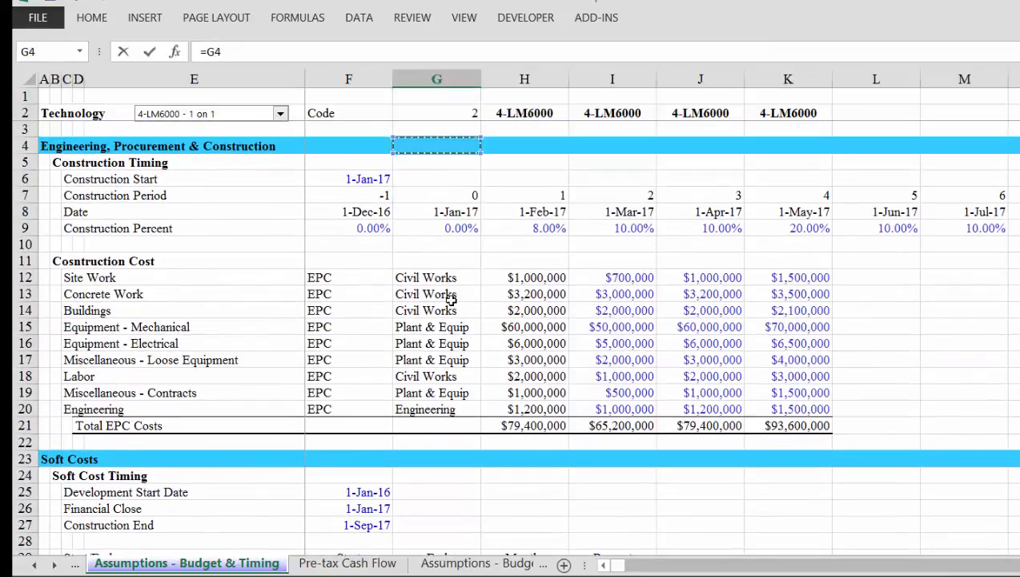
pyautogui.press('Down')
pyautogui.press('Left')
pyautogui.press('Down')
pyautogui.press('Down')
pyautogui.press('Down')
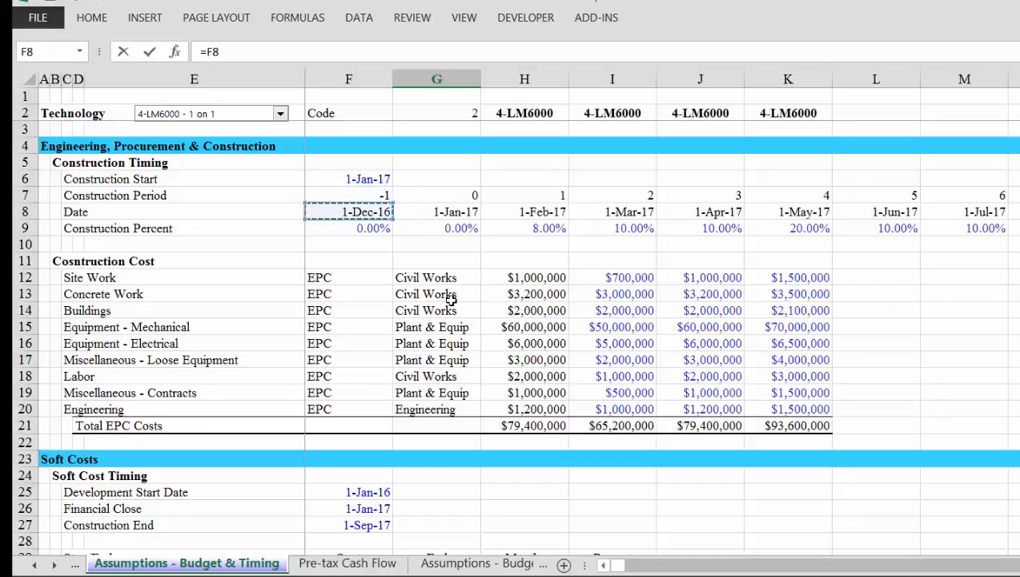
pyautogui.press('Down')
pyautogui.press('Down')
pyautogui.press('Down')
pyautogui.press('Down')
pyautogui.press('Down')
pyautogui.press('Down')
pyautogui.press('Down')
pyautogui.press('Down')
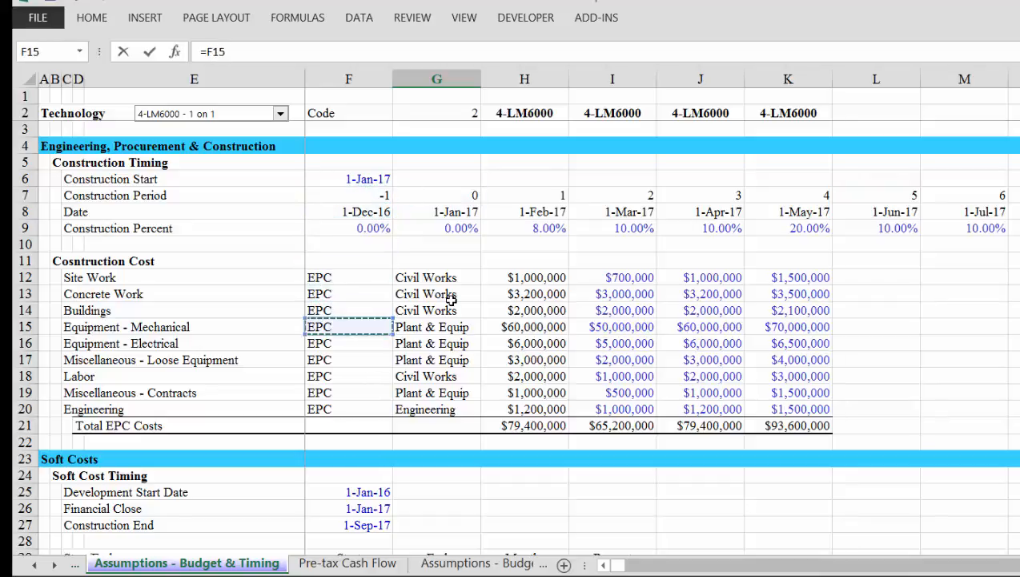
pyautogui.press('Down')
pyautogui.press('Down')
pyautogui.press('Down')
pyautogui.press('Down')
pyautogui.press('Down')
pyautogui.press('Down')
pyautogui.press('Down')
pyautogui.press('Down')
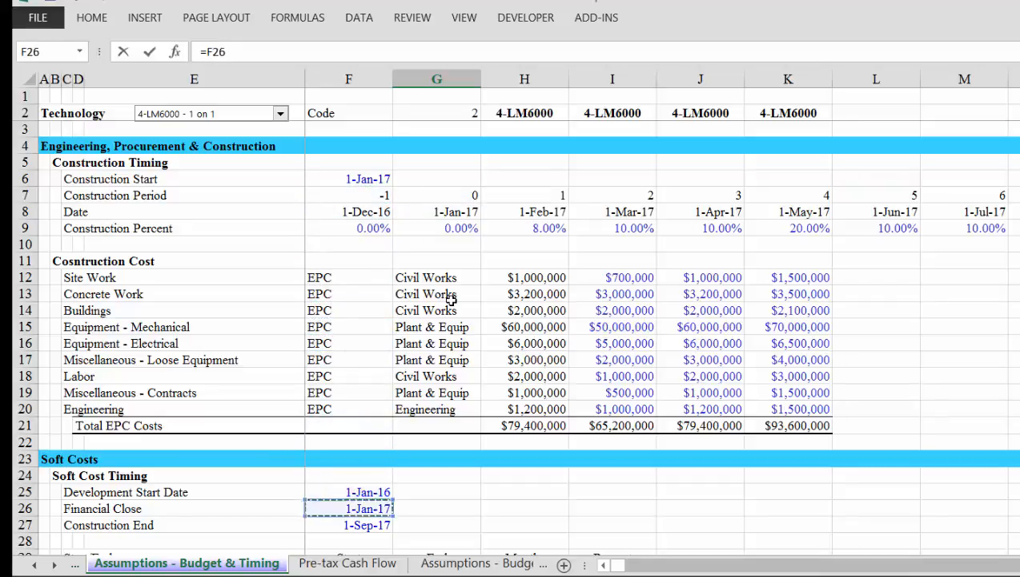
pyautogui.press('Down')
pyautogui.press('Return')
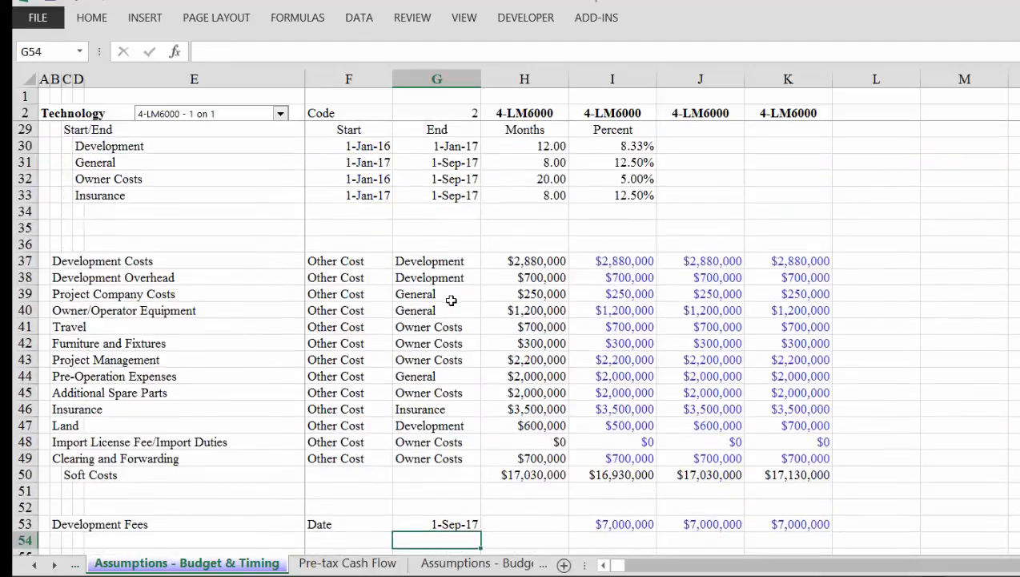
# Check the Development Fees amount inputs in row 53.
pyautogui.press('Down')
pyautogui.press('Down')
pyautogui.press('Up')
pyautogui.press('Up')
pyautogui.press('Up')
pyautogui.press('Right')
pyautogui.press('Right')
pyautogui.press('Right')
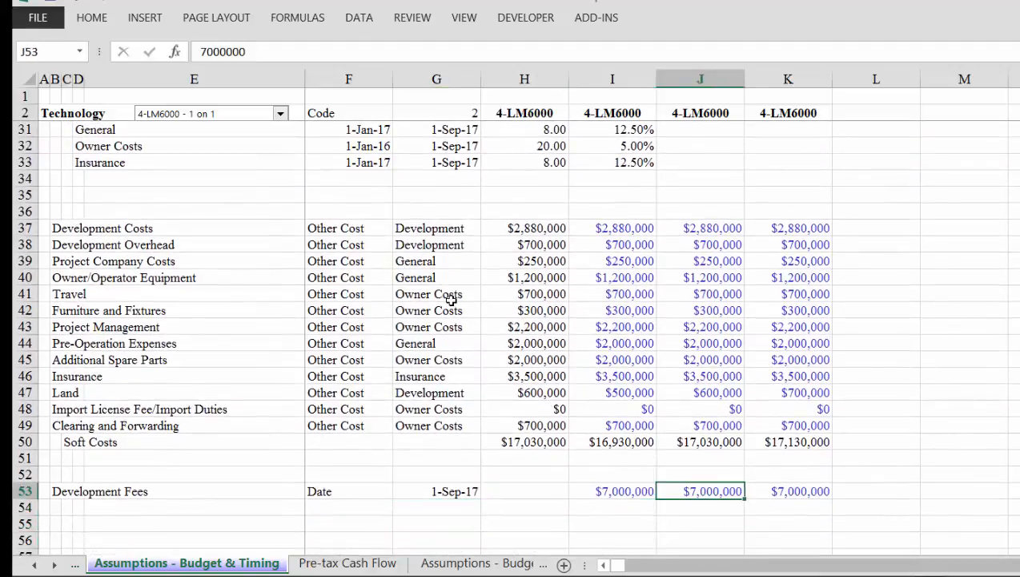
# Apply the current cell border style to the Soft Costs total row, from C50 to K50.
pyautogui.press('Left')
pyautogui.press('Left')
pyautogui.press('Up')
pyautogui.press('Up')
pyautogui.press('Up')
pyautogui.press('Left')
pyautogui.press('Left')
pyautogui.press('Left')
pyautogui.press('Left')
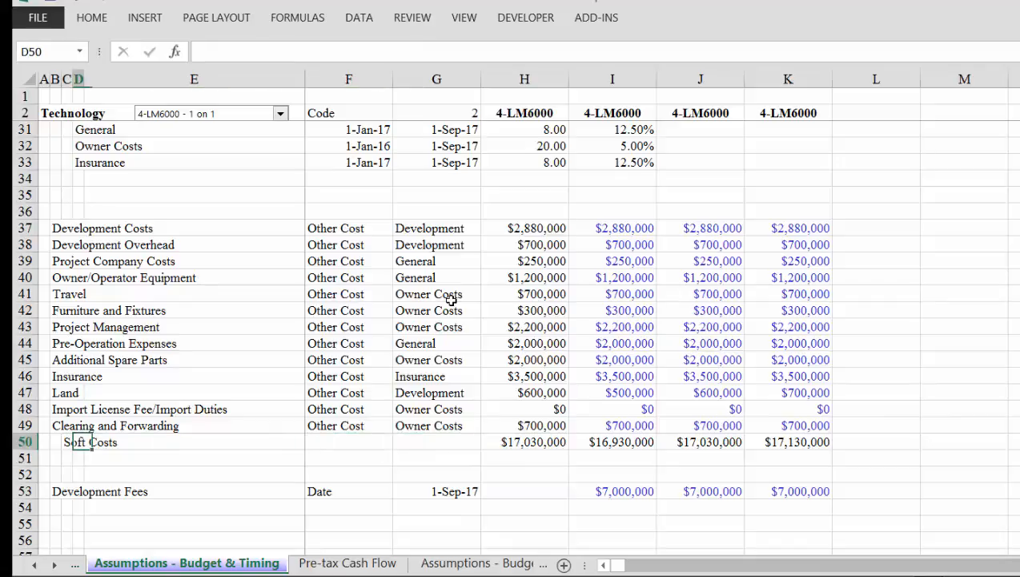
pyautogui.press('Left')
pyautogui.hotkey('shift', 'Right')
pyautogui.hotkey('shift', 'Right')
pyautogui.hotkey('shift', 'Right')
pyautogui.hotkey('shift', 'Right')
pyautogui.hotkey('shift', 'Right')
pyautogui.hotkey('shift', 'Right')
pyautogui.hotkey('shift', 'Right')
pyautogui.hotkey('shift', 'Right')
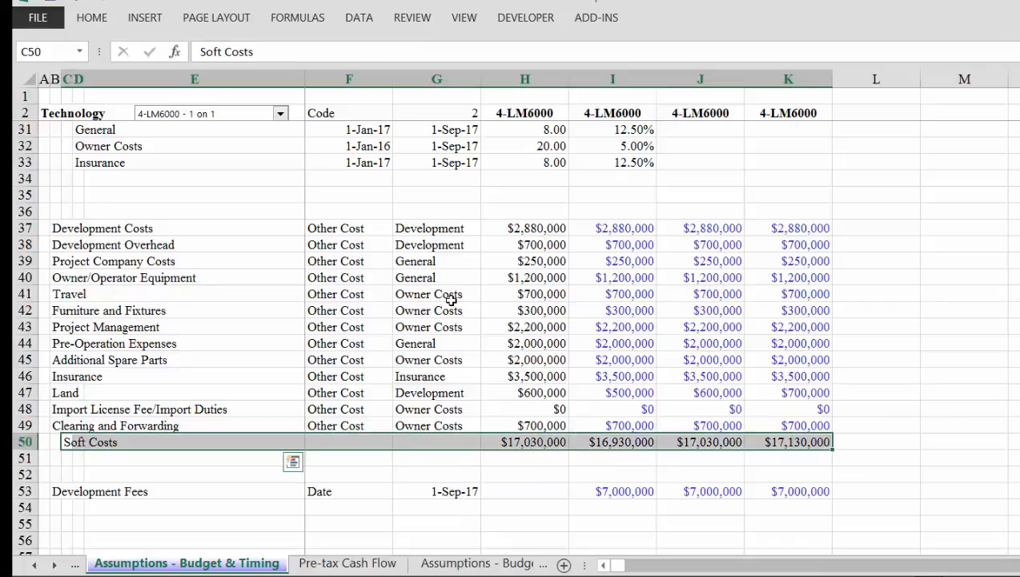
pyautogui.click(97, 24)
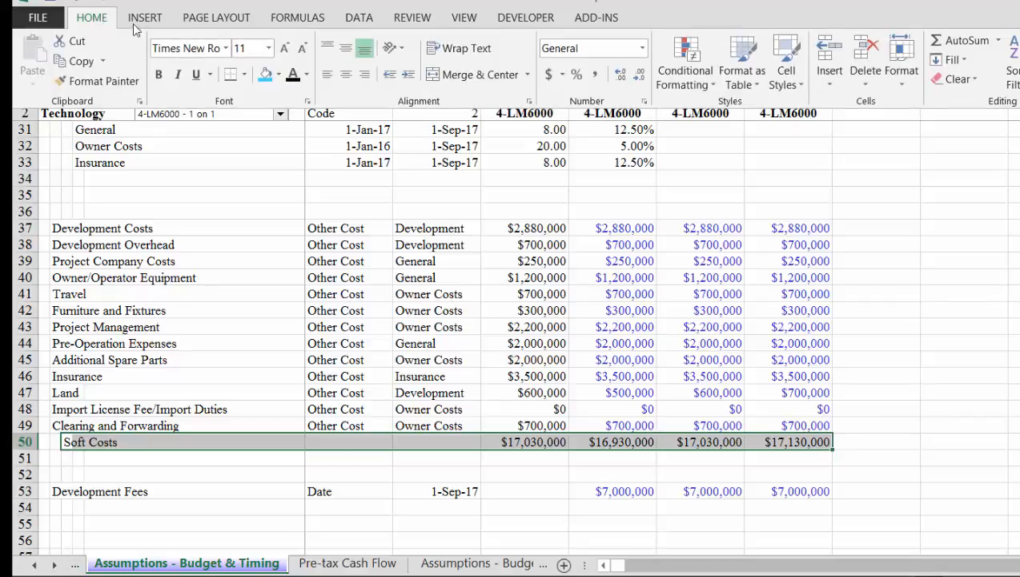
pyautogui.click(230, 75)
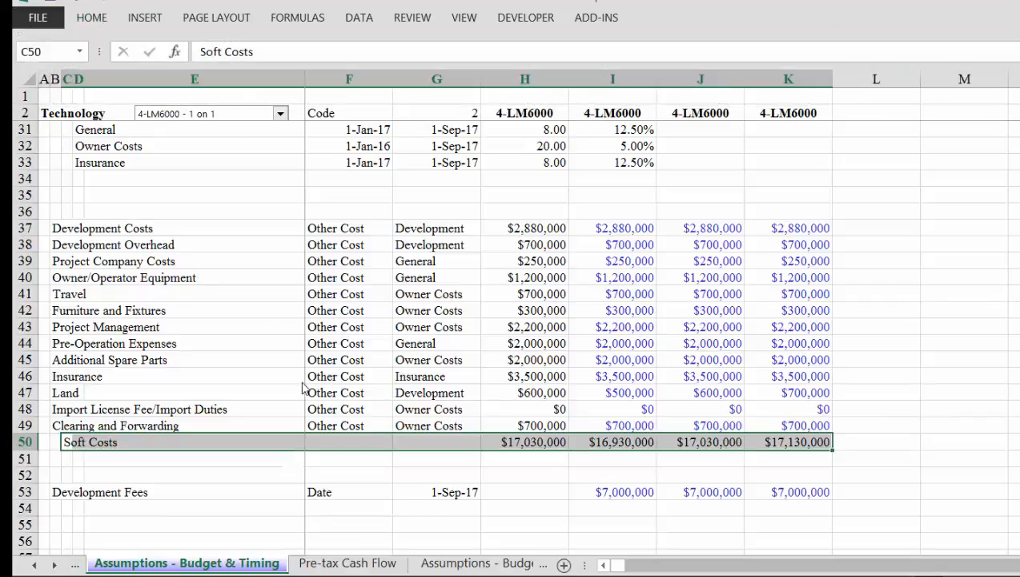
# Review the soft cost, EPC cost and construction timing sections of the Budget & Timing assumptions.
pyautogui.press('Home')
pyautogui.press('Up')
pyautogui.press('Up')
pyautogui.press('Up')
pyautogui.press('Up')
pyautogui.press('Up')
pyautogui.press('Up')
pyautogui.press('Up')
pyautogui.press('Up')
pyautogui.press('Up')
pyautogui.press('Up')
pyautogui.press('Up')
pyautogui.press('Up')
pyautogui.press('Up')
pyautogui.press('Up')
pyautogui.press('Up')
pyautogui.press('Up')
pyautogui.press('Up')
pyautogui.press('Up')
pyautogui.press('Up')
pyautogui.press('Up')
pyautogui.press('Up')
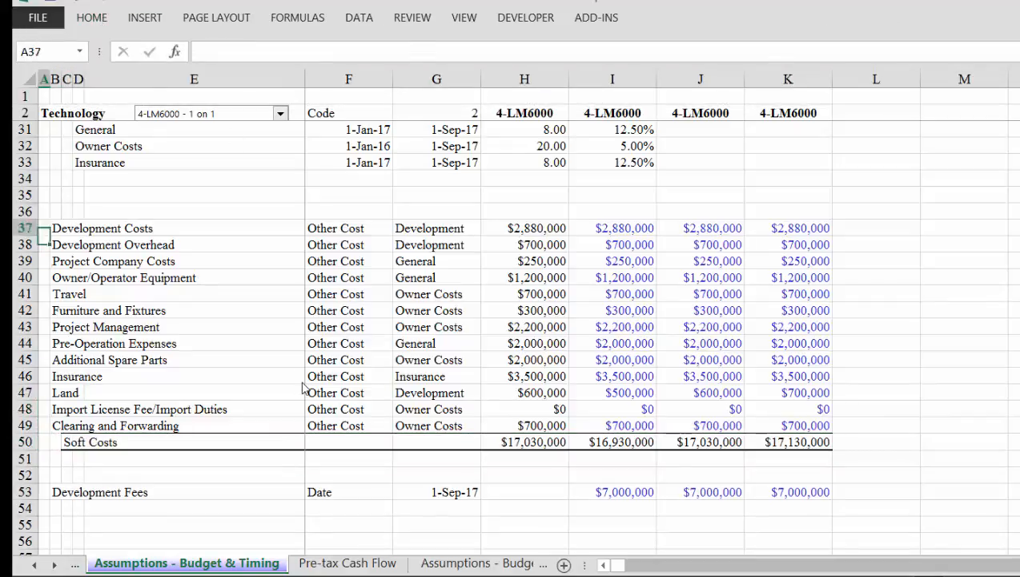
pyautogui.press('Up')
pyautogui.press('Up')
pyautogui.press('Up')
pyautogui.press('Up')
pyautogui.press('Up')
pyautogui.press('Up')
pyautogui.press('Up')
pyautogui.press('Up')
pyautogui.press('Up')
pyautogui.press('Up')
pyautogui.press('Up')
pyautogui.press('Up')
pyautogui.press('Up')
pyautogui.press('Up')
pyautogui.press('Up')
pyautogui.press('Up')
pyautogui.press('Up')
pyautogui.press('Up')
pyautogui.press('Up')
pyautogui.press('Up')
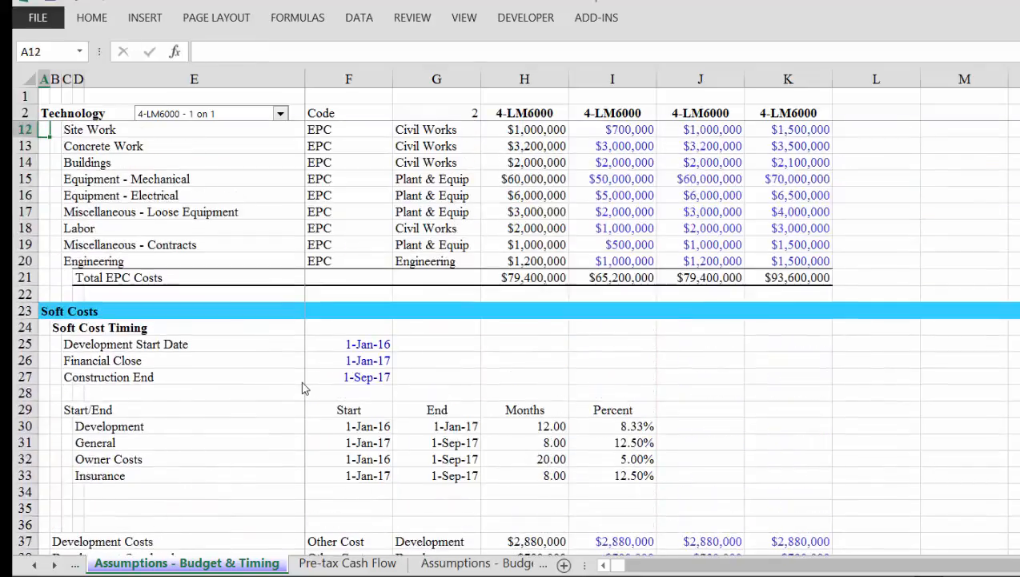
pyautogui.press('Down')
pyautogui.press('Down')
pyautogui.press('Down')
pyautogui.press('Down')
pyautogui.press('Down')
pyautogui.press('Down')
pyautogui.press('Down')
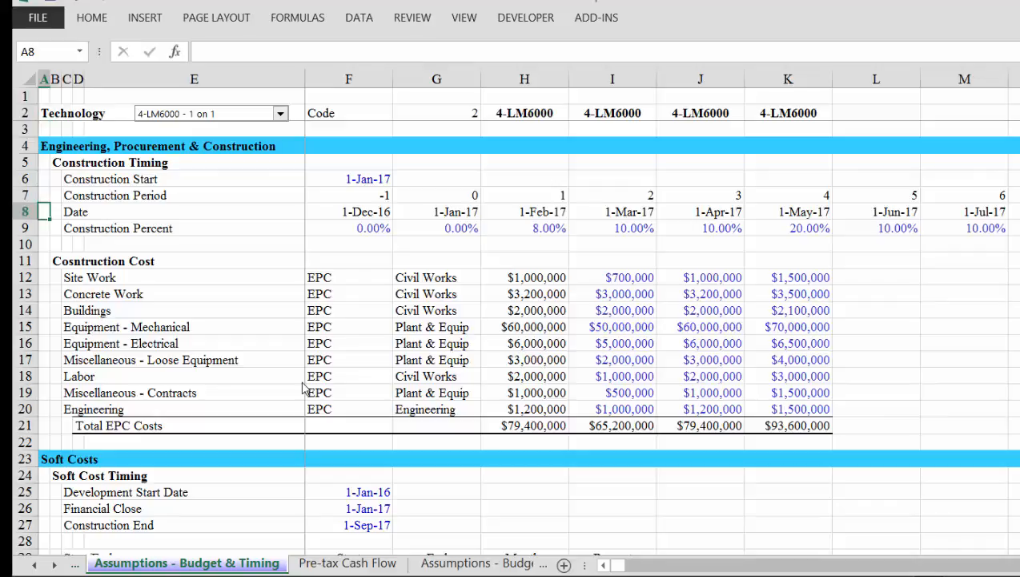
pyautogui.press('Down')
pyautogui.press('Down')
# On the Pre-tax Cash Flow sheet, enter the label EPC Costs in B23 under Capital Expenditures.
pyautogui.hotkey('ctrl', 'pagedown')
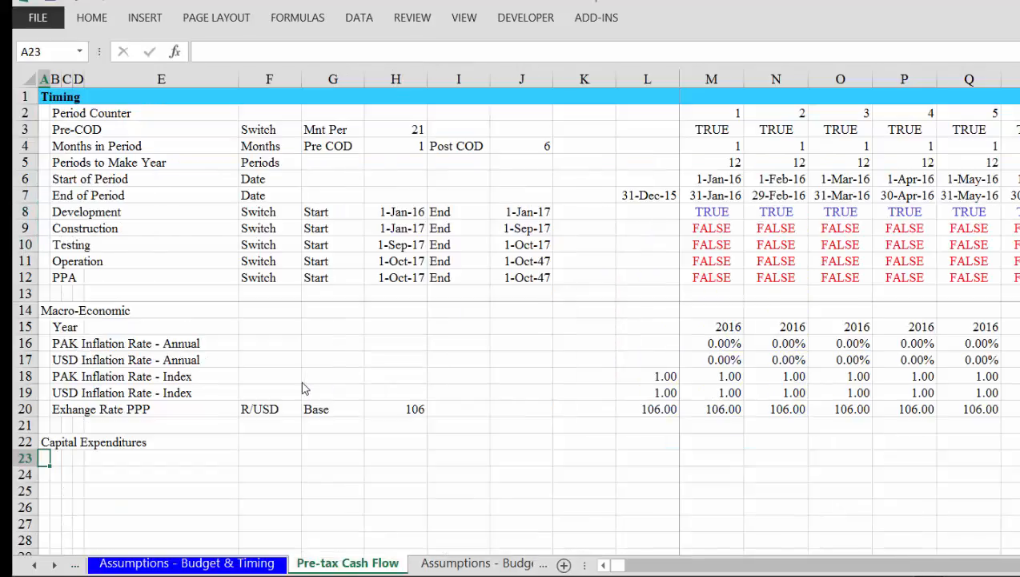
pyautogui.press('Down')
pyautogui.press('Up')
pyautogui.press('Right')
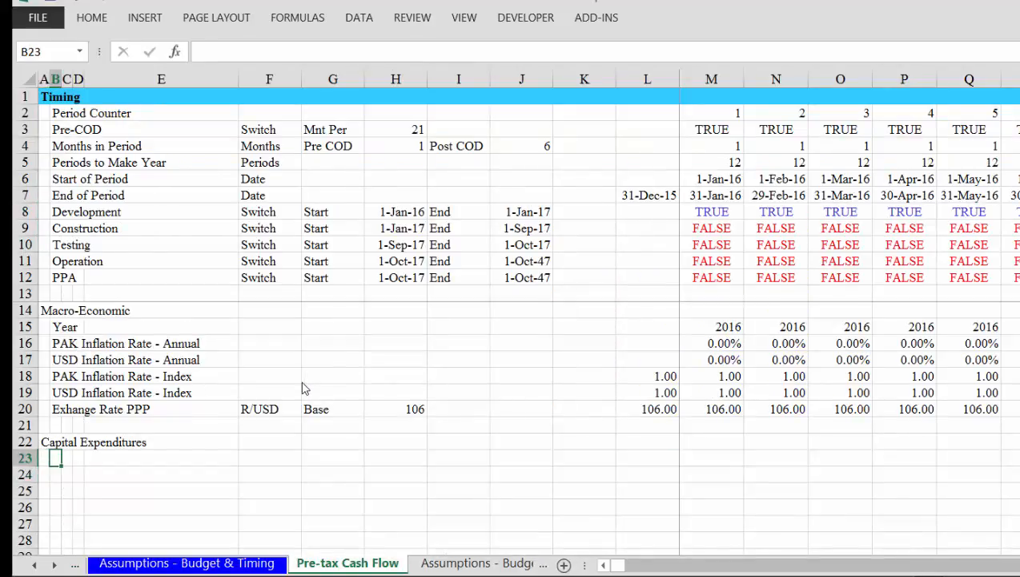
pyautogui.write('EPC Costs')
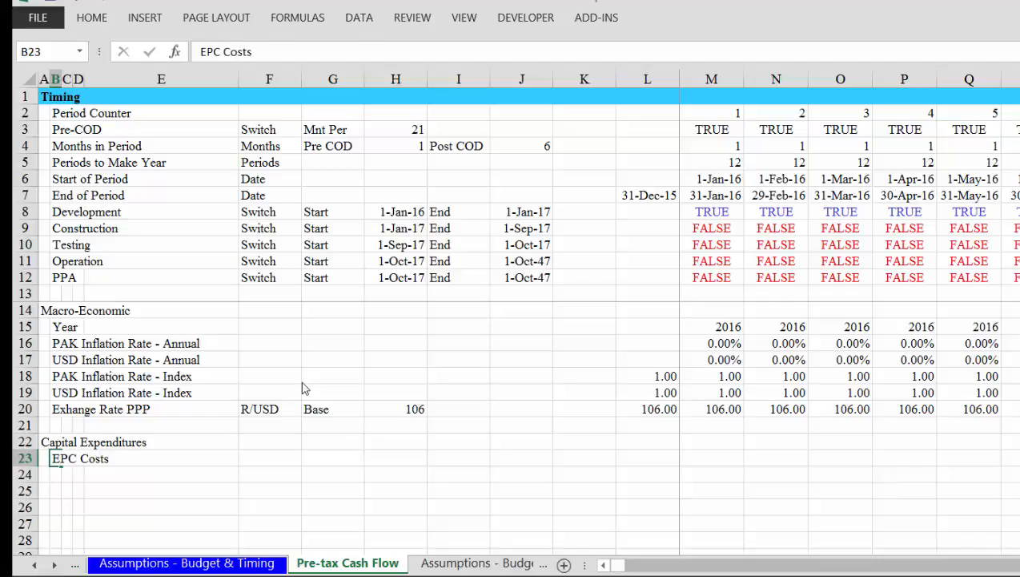
pyautogui.press('Return')
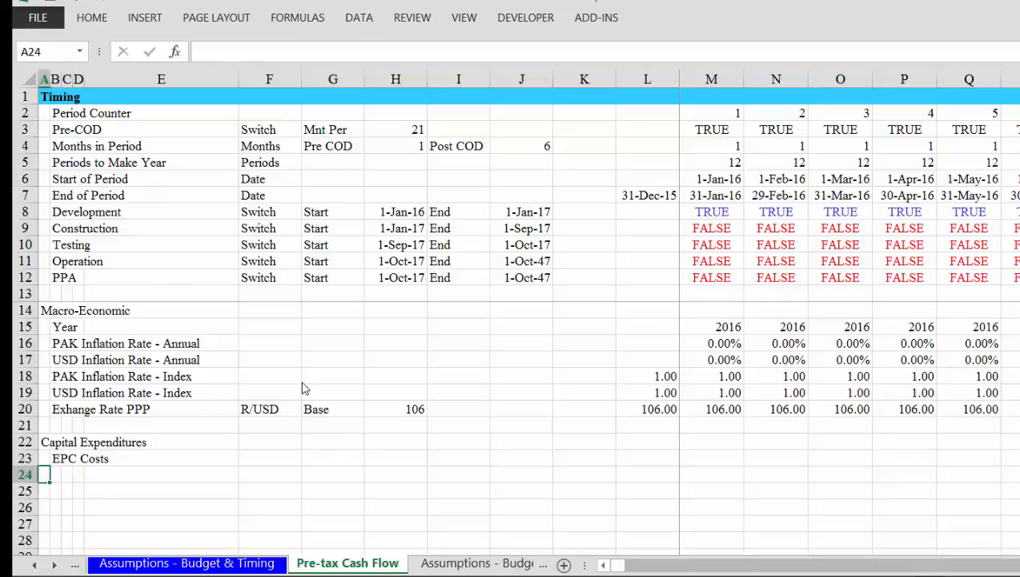
# Enter the indented label Expenditure Percent in C24 under EPC Costs.
pyautogui.press('Up')
pyautogui.press('Up')
pyautogui.press('Down')
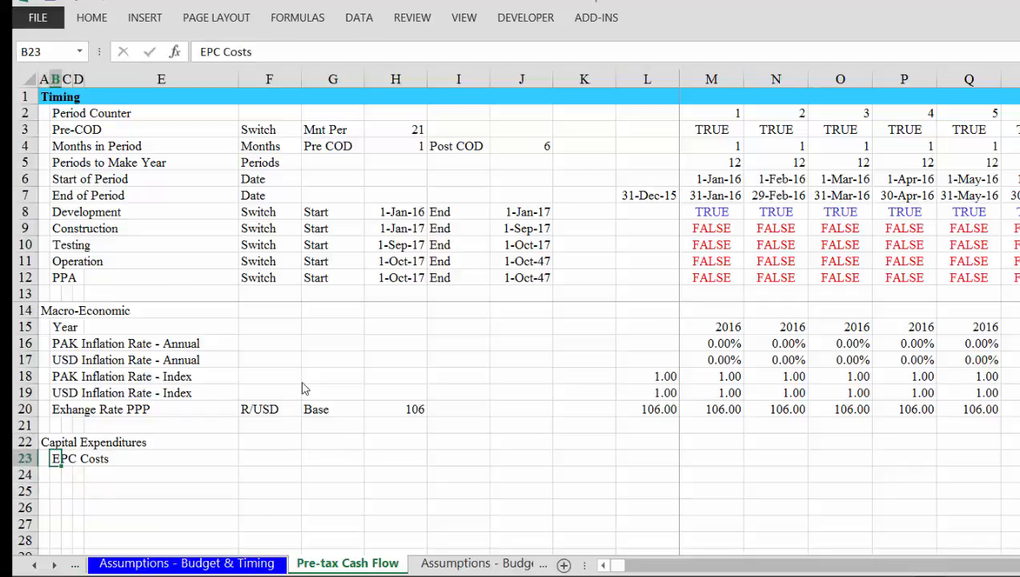
pyautogui.press('Down')
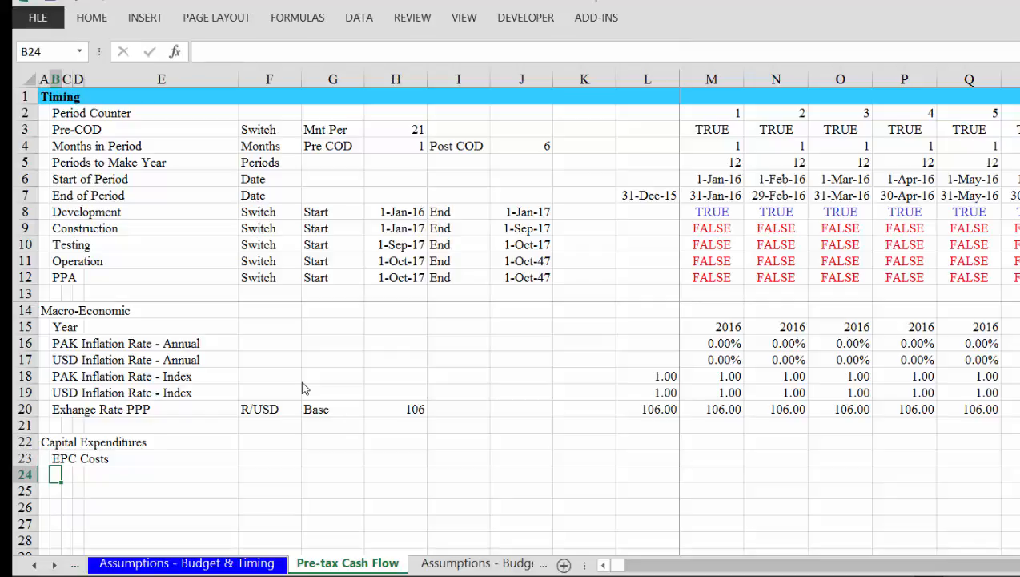
pyautogui.press('Right')
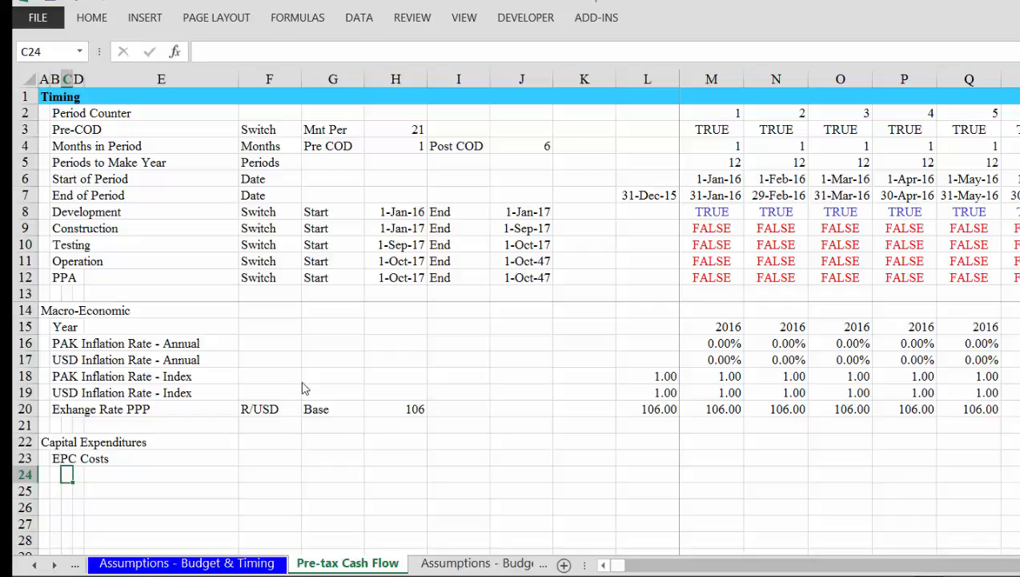
pyautogui.write('Expenditure Percent')
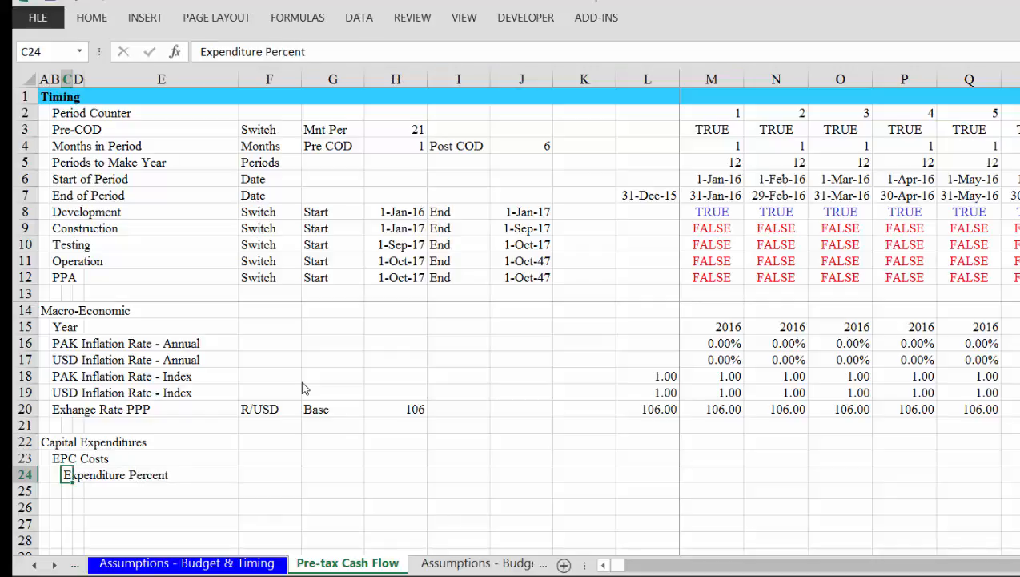
pyautogui.press('Return')
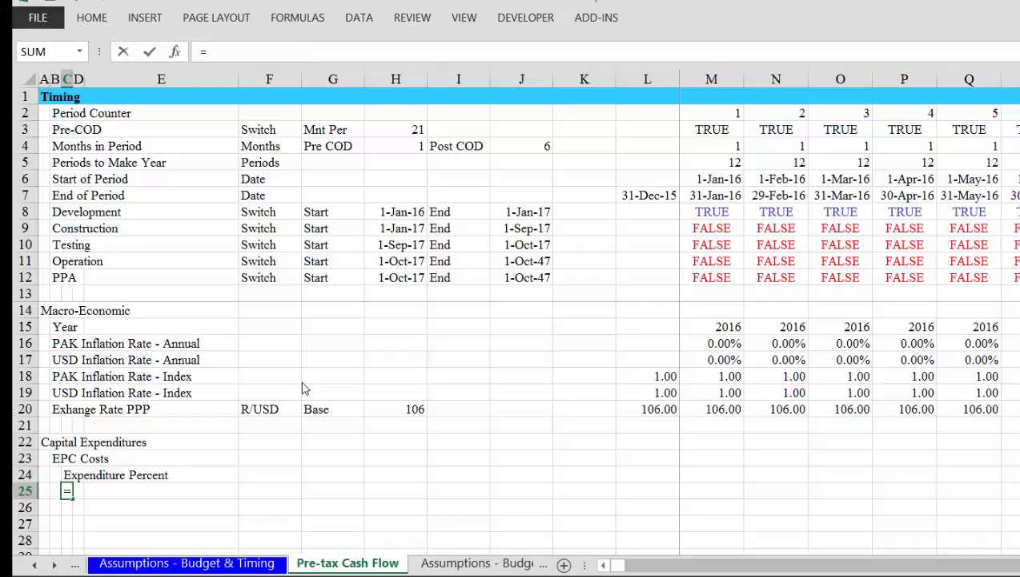
# Link the label in C25 to the Civil Works category with ='Assumptions - Budget & Timing'!G12.
pyautogui.hotkey('ctrl', 'pageup')
pyautogui.hotkey('ctrl', 'pageup')
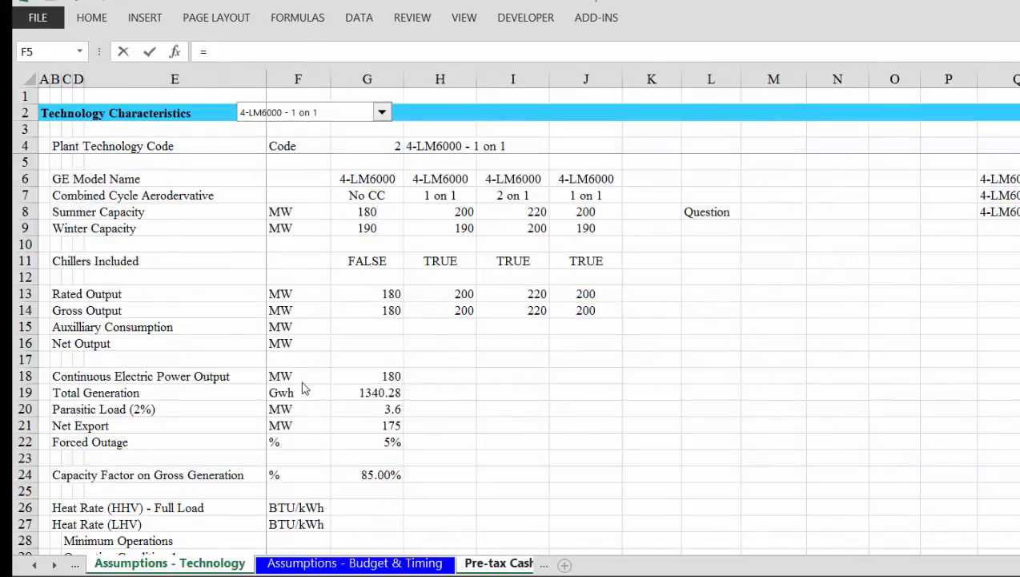
pyautogui.hotkey('ctrl', 'pagedown')
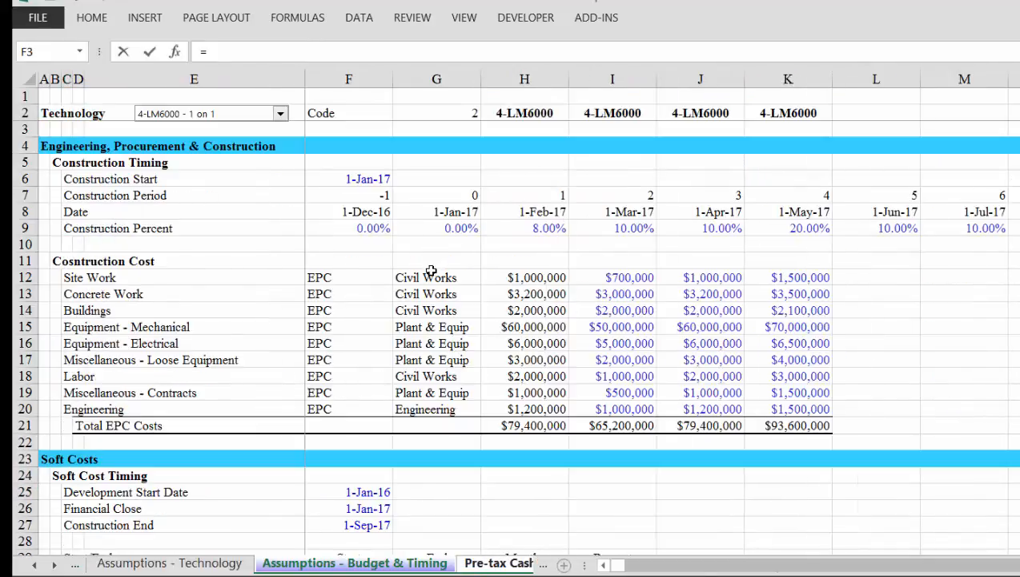
pyautogui.click(430, 277)
pyautogui.hotkey('ctrl', 'pagedown')
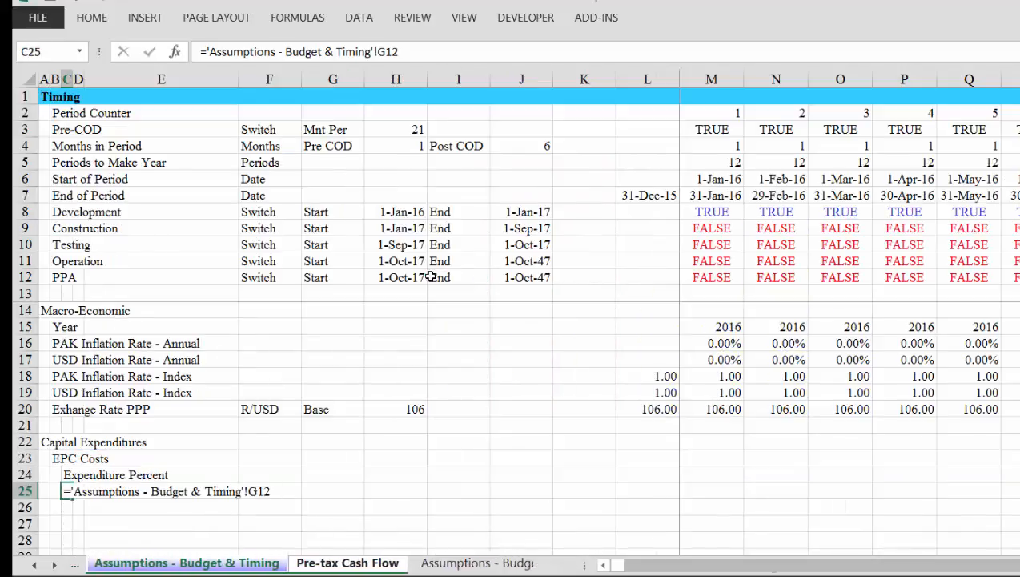
pyautogui.press('Return')
# Link the label in C26 to the Plant & Equip category with ='Assumptions - Budget & Timing'!G15.
pyautogui.write('=')
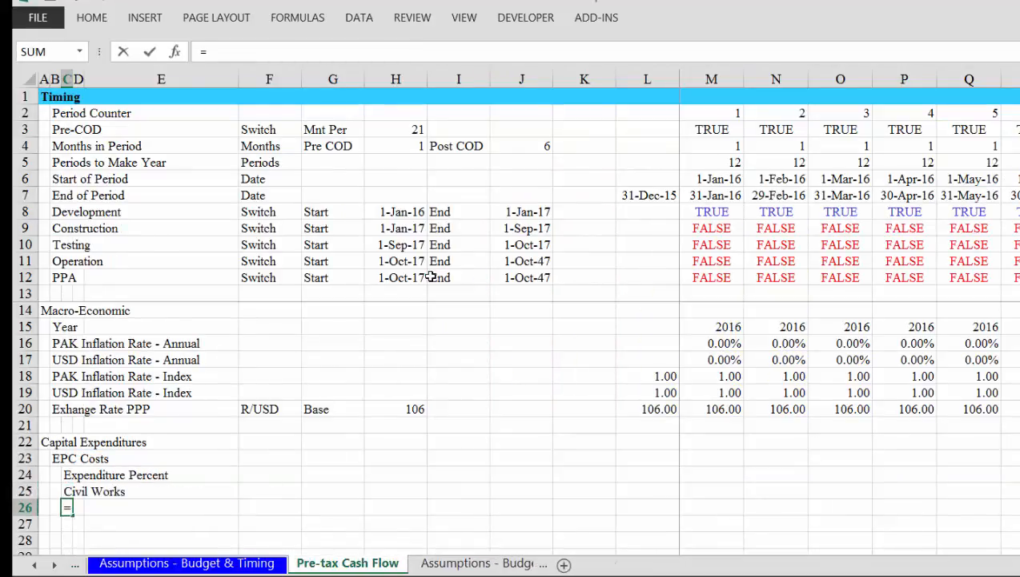
pyautogui.hotkey('ctrl', 'pageup')
pyautogui.hotkey('ctrl', 'pageup')
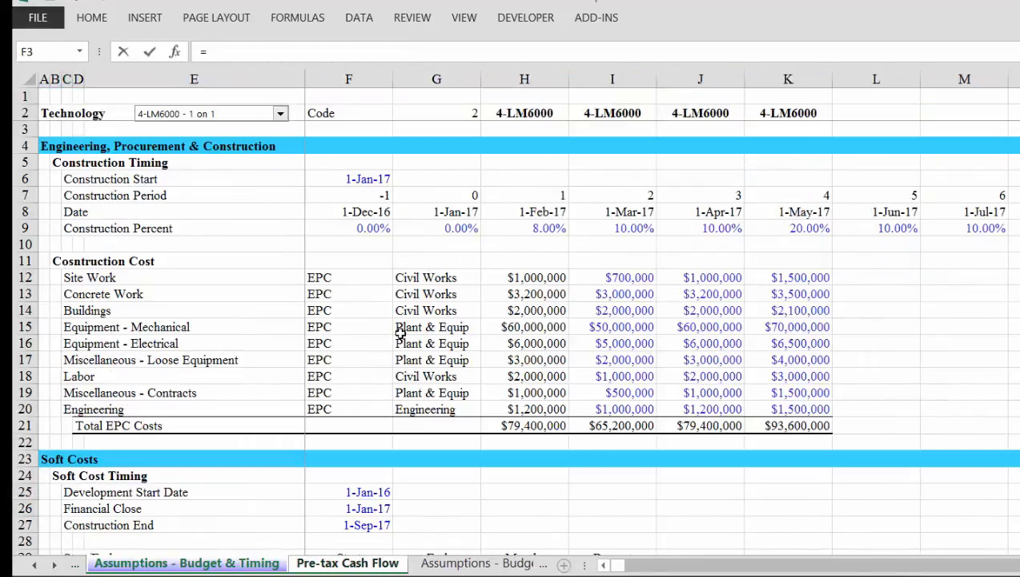
pyautogui.click(403, 330)
pyautogui.hotkey('ctrl', 'pagedown')
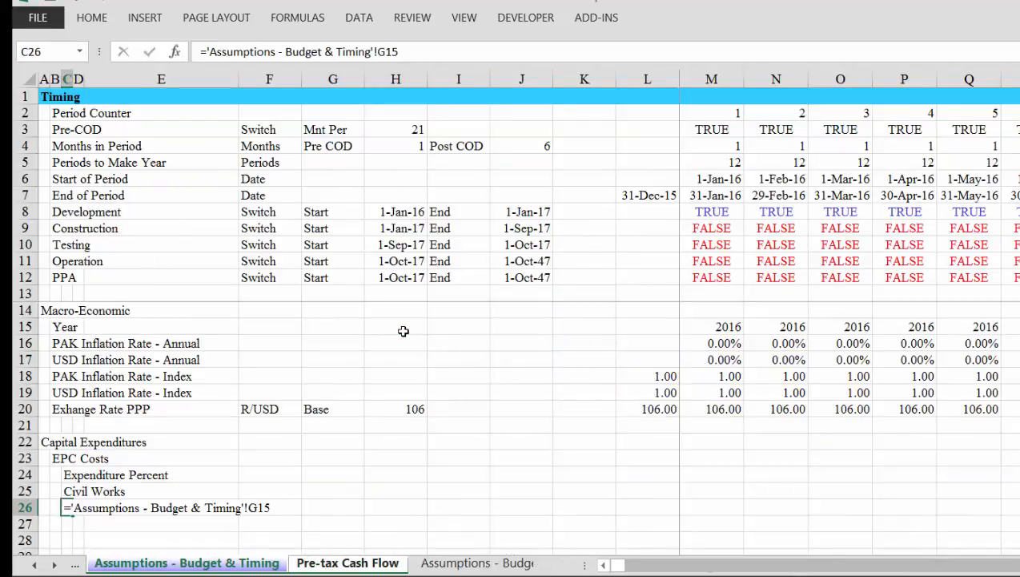
pyautogui.press('Return')
# Link the label in C27 to the Engineering category with ='Assumptions - Budget & Timing'!G20.
pyautogui.write('=')
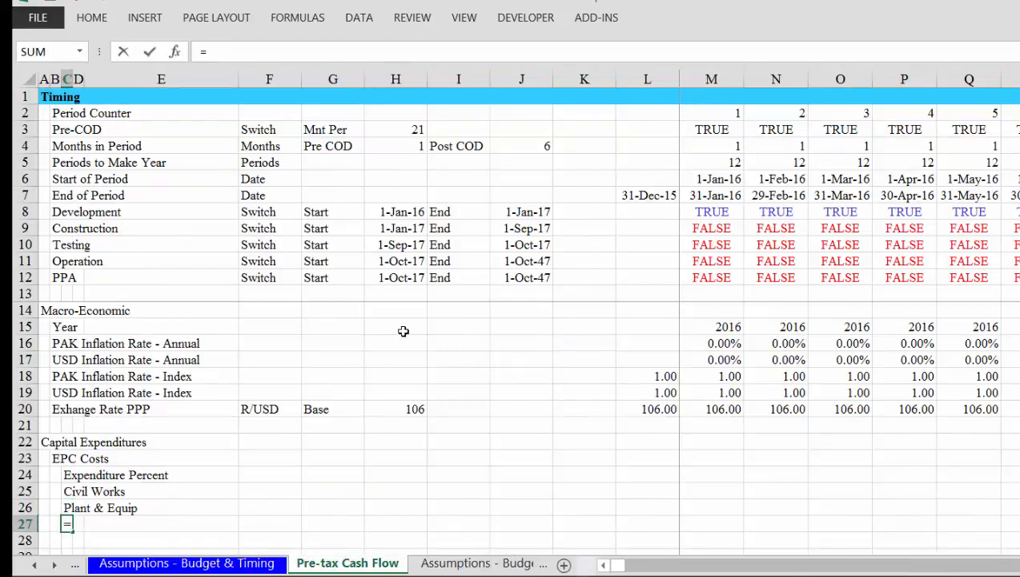
pyautogui.hotkey('ctrl', 'pageup')
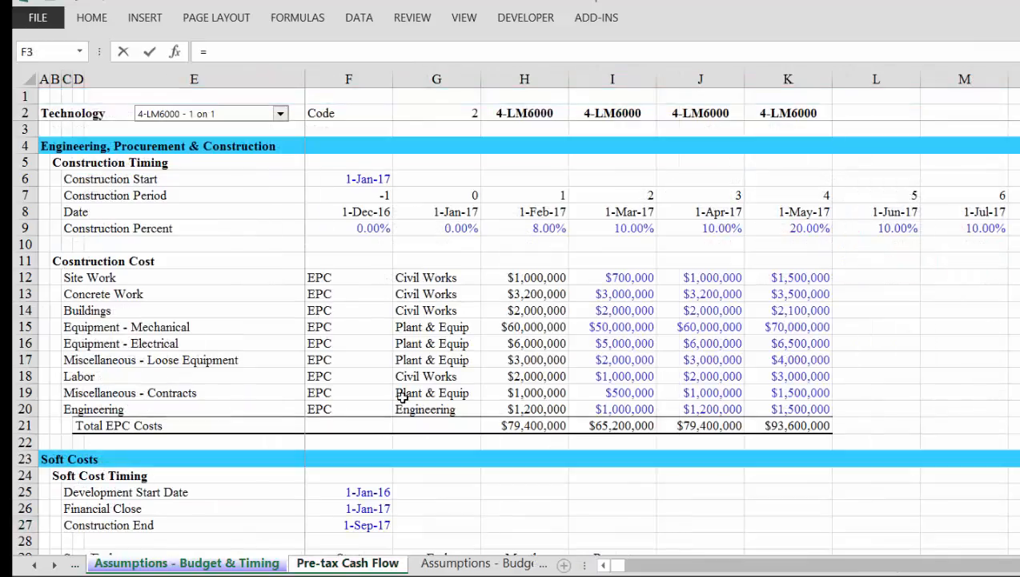
pyautogui.click(406, 408)
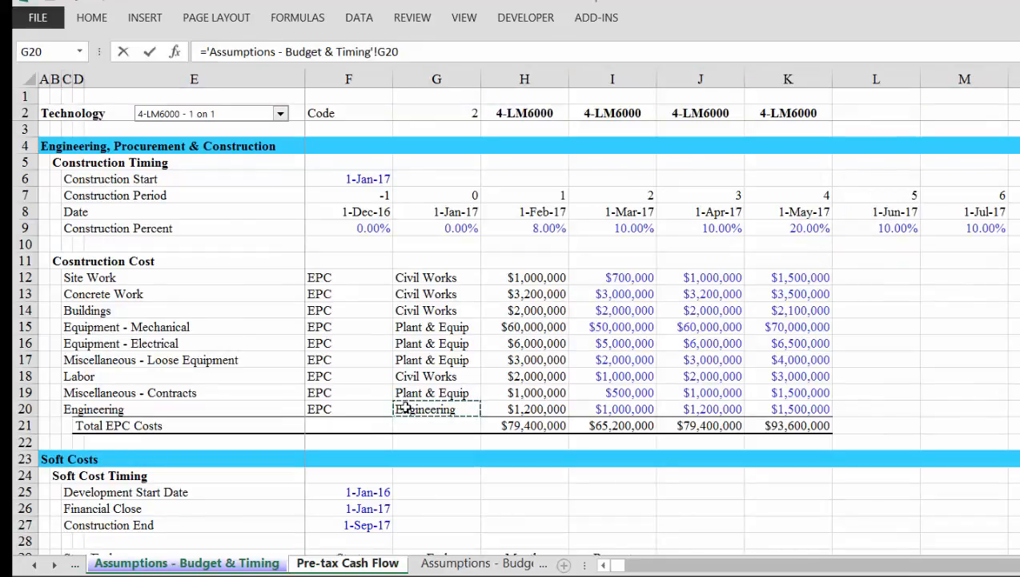
pyautogui.press('Return')
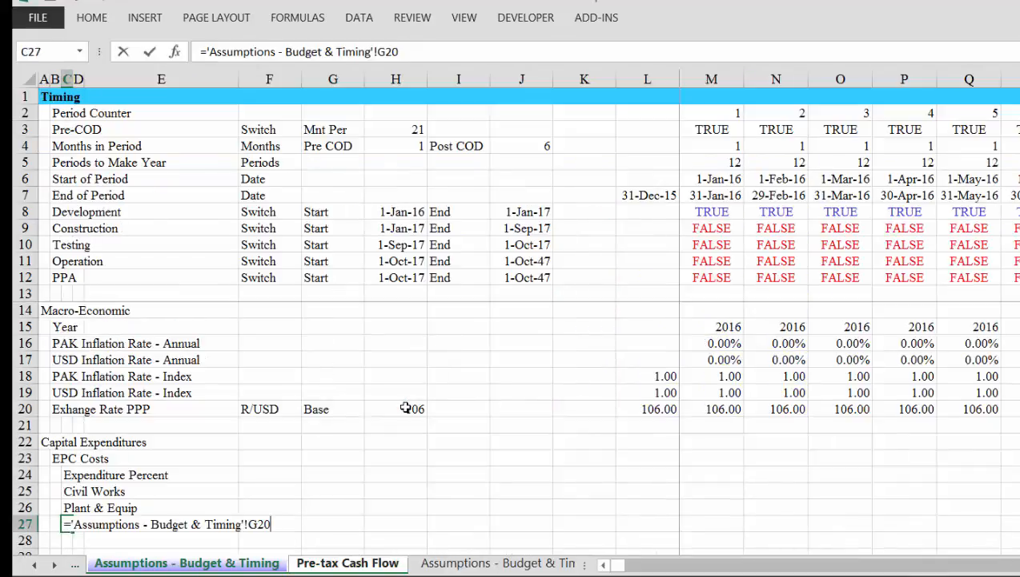
# Enter the indented label Total EPC in D28 below the EPC cost categories.
pyautogui.press('Right')
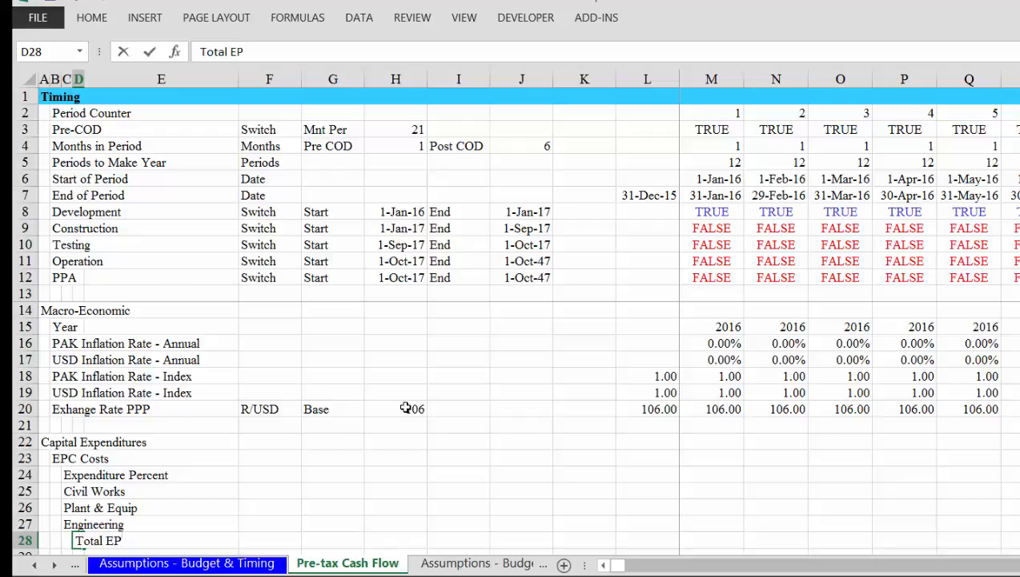
pyautogui.press('Down')
pyautogui.press('Down')
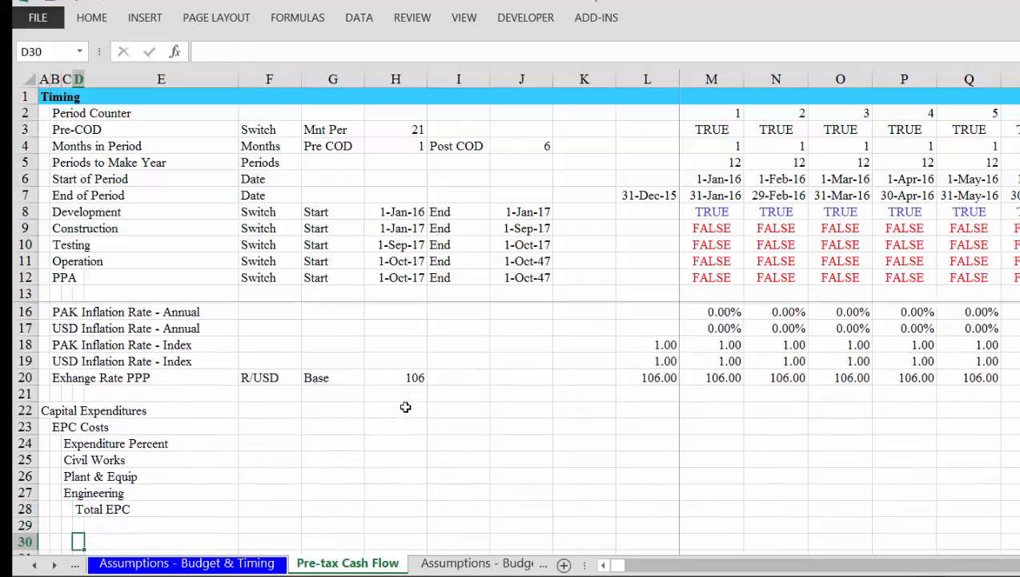
# Enter the subsection label Soft Costs in B30, one blank row below the EPC total.
pyautogui.press('Left')
pyautogui.press('Left')
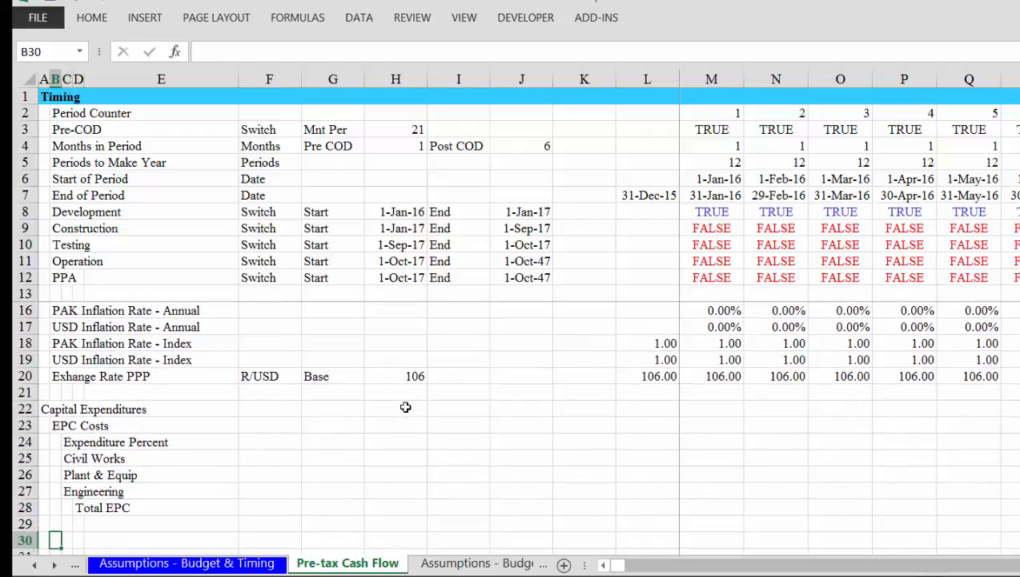
pyautogui.press('Right')
pyautogui.press('Left')
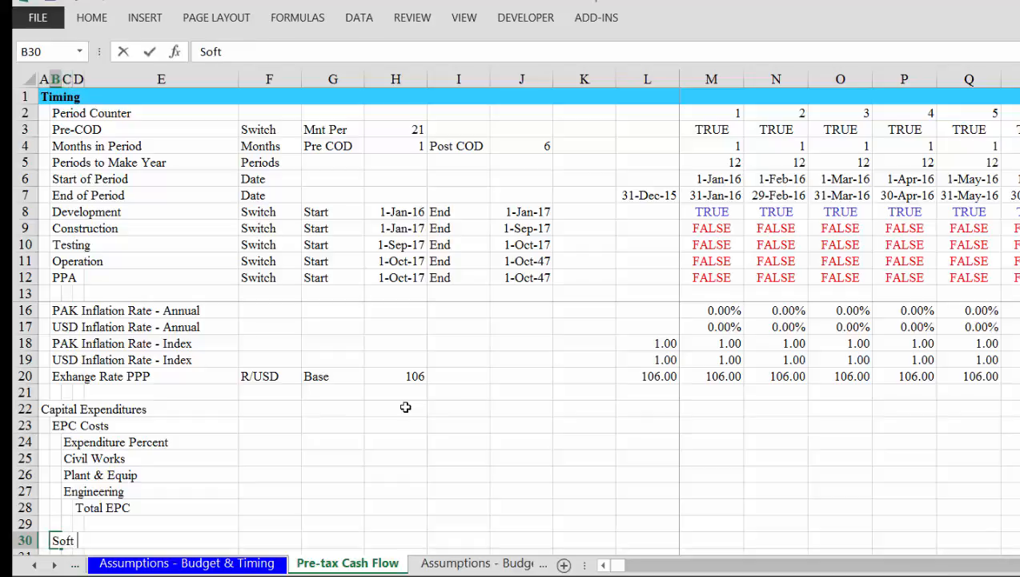
pyautogui.press('Down')
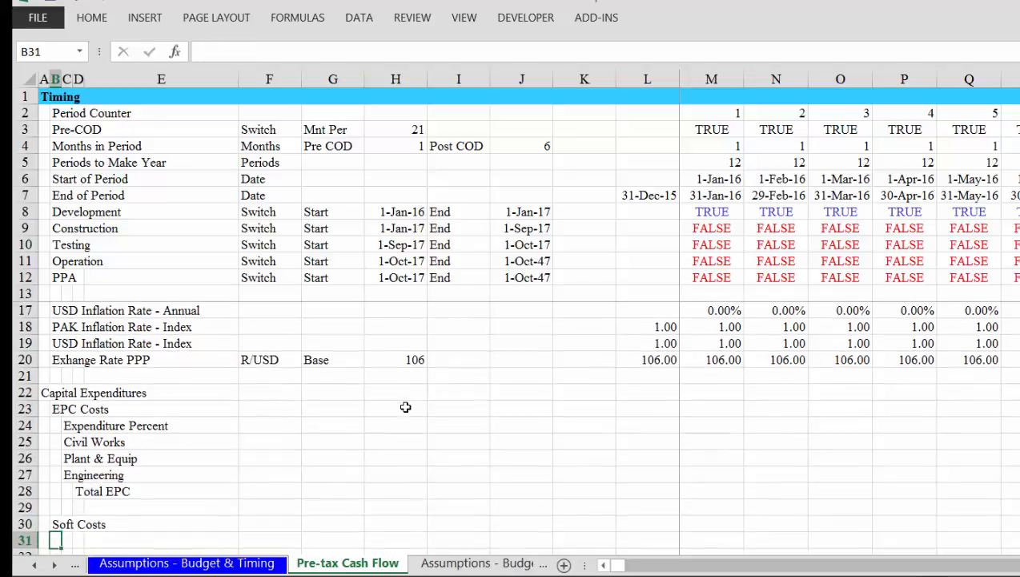
# Link the first soft cost label in C31 to the Development category with ='Assumptions - Budget & Timing'!G37.
pyautogui.press('Right')
pyautogui.write('=')
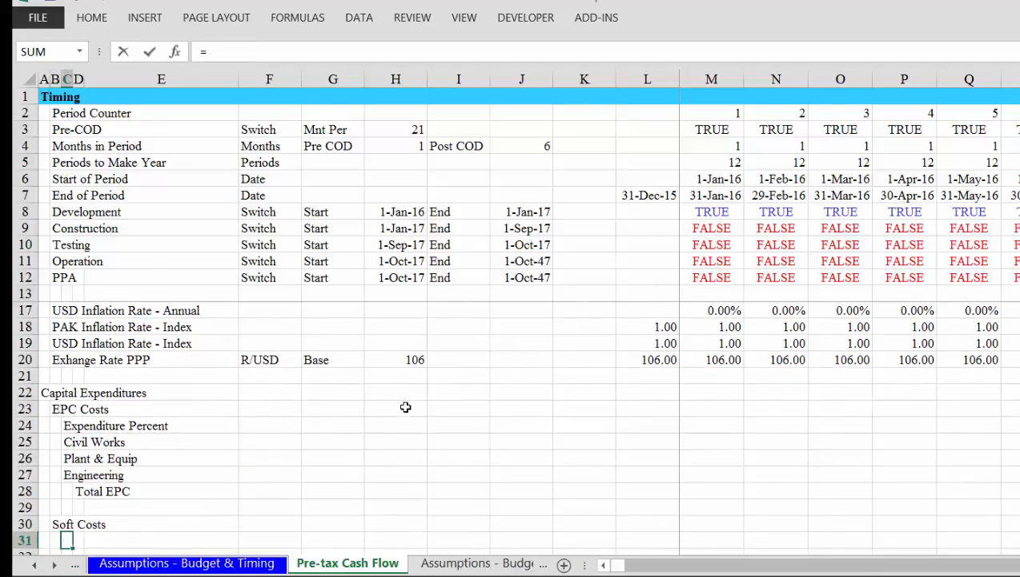
pyautogui.hotkey('ctrl', 'pageup')
pyautogui.press('pagedown')
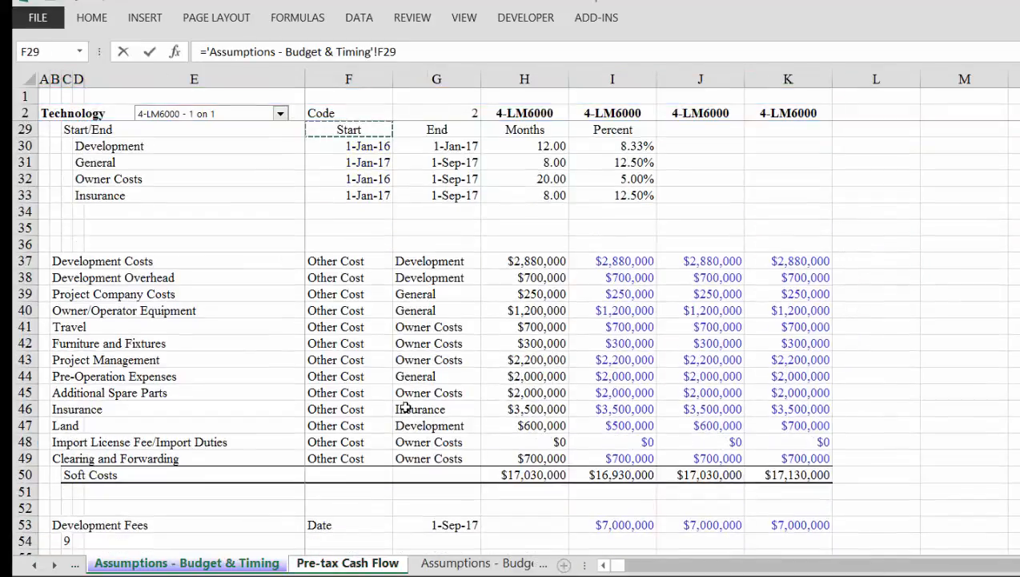
pyautogui.click(407, 261)
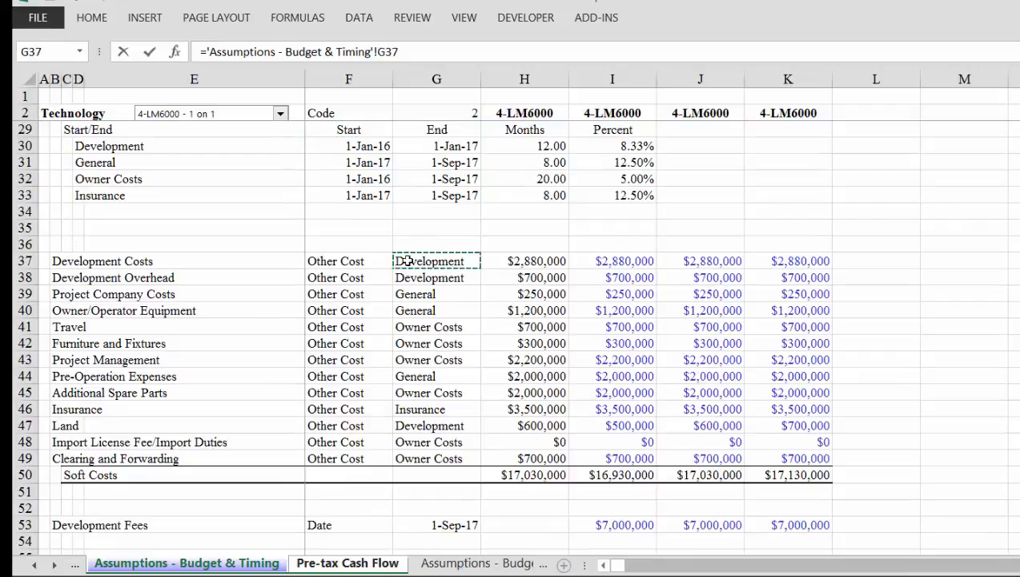
pyautogui.press('Return')
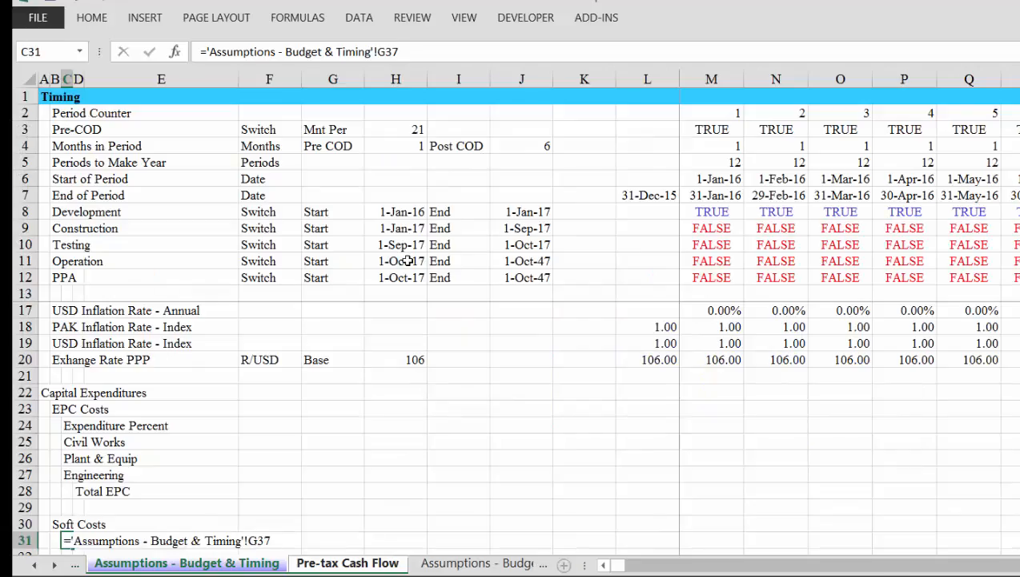
# Start a formula in C32 linking the second soft cost label to the categories on the Budget & Timing sheet.
pyautogui.write('=')
pyautogui.hotkey('ctrl', 'pageup')
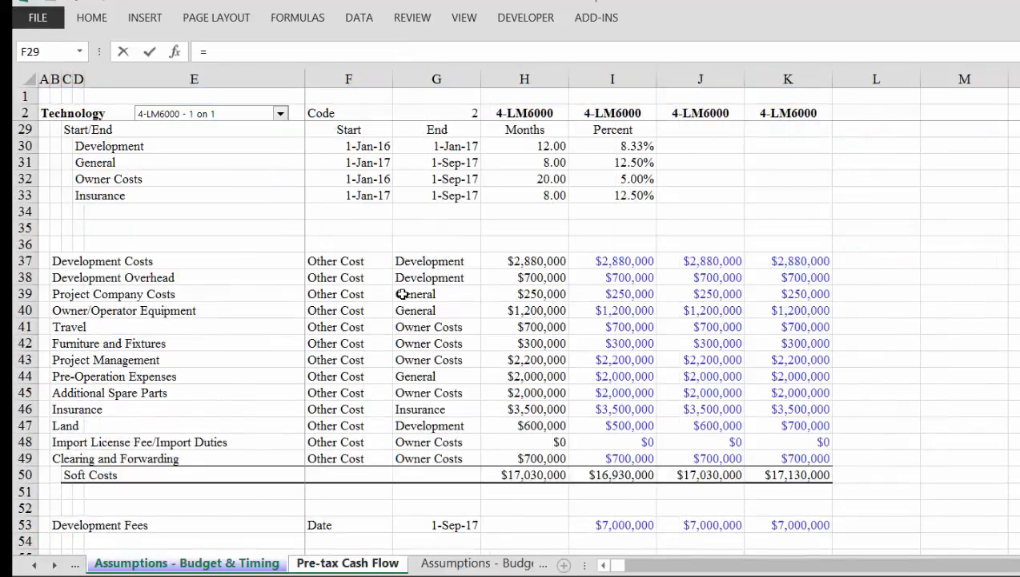
# Link the soft cost labels in C32 and C33 to General and Owner Costs on the Assumptions - Budget & Timing sheet.
pyautogui.click(403, 294)
pyautogui.press('Return')
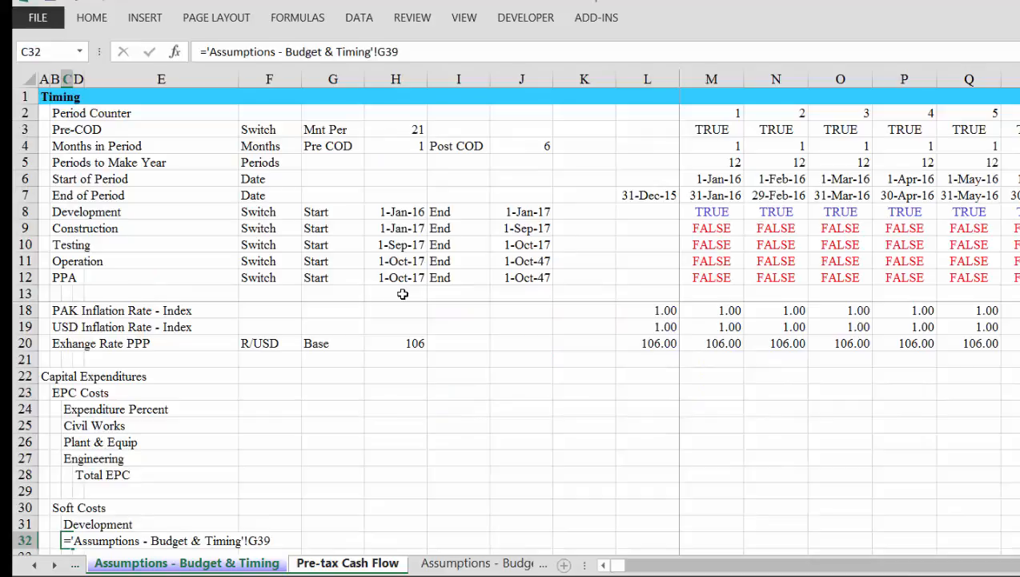
pyautogui.write('=')
pyautogui.hotkey('ctrl', 'pageup')
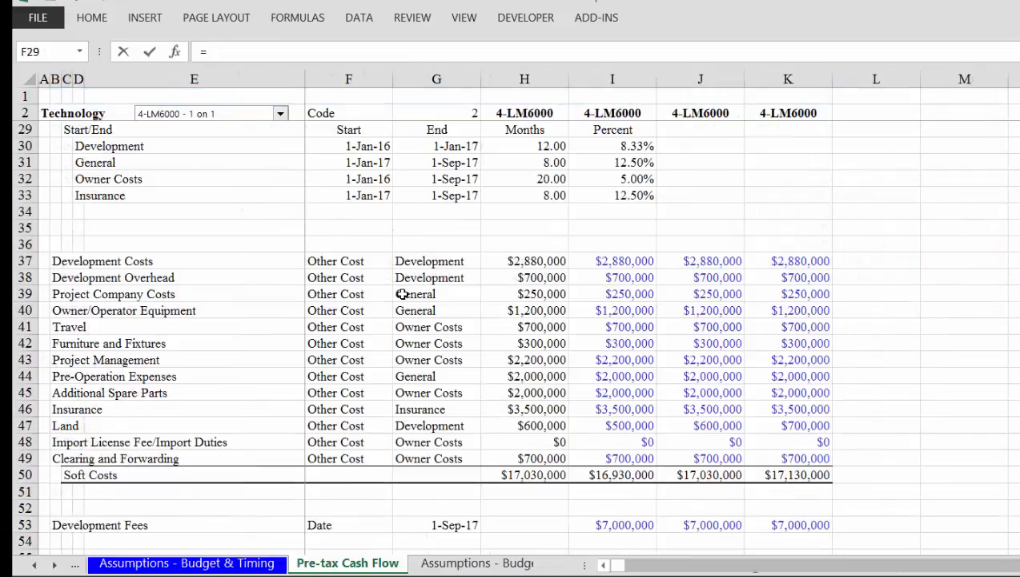
pyautogui.click(403, 326)
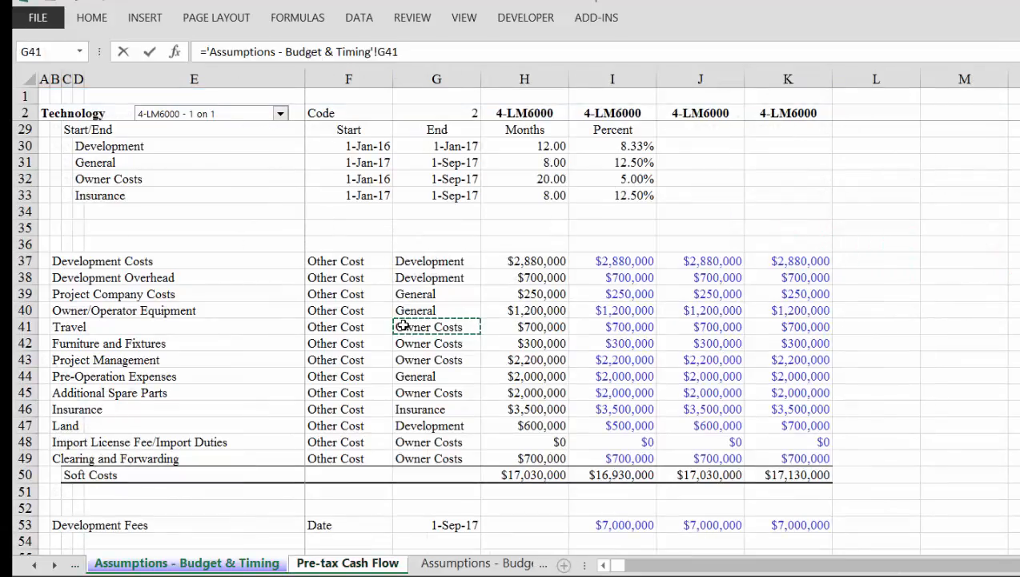
pyautogui.press('Return')
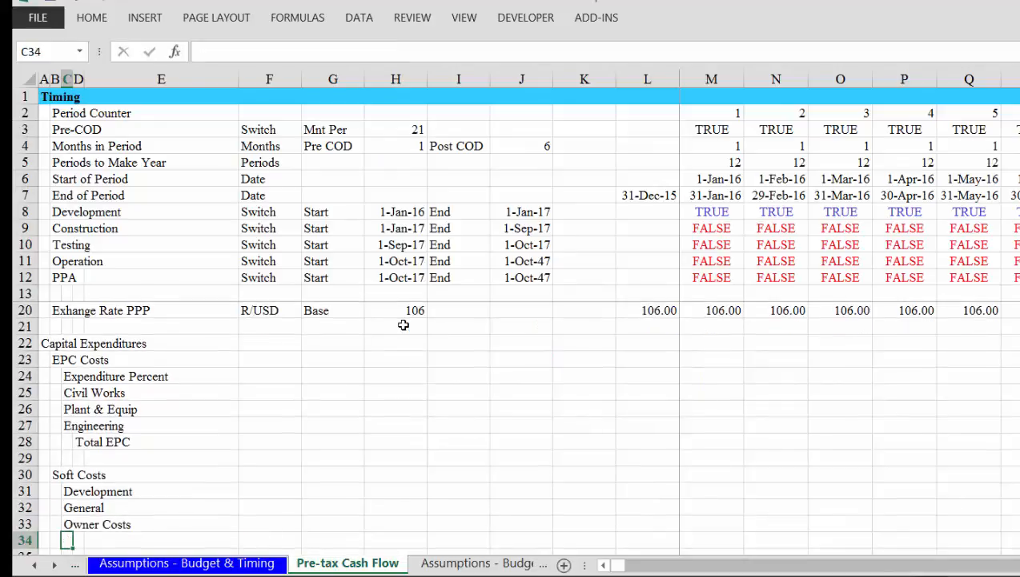
# Link the soft cost label in C34 to Insurance in G46 of the Assumptions - Budget & Timing sheet.
pyautogui.write('=')
pyautogui.hotkey('ctrl', 'pageup')
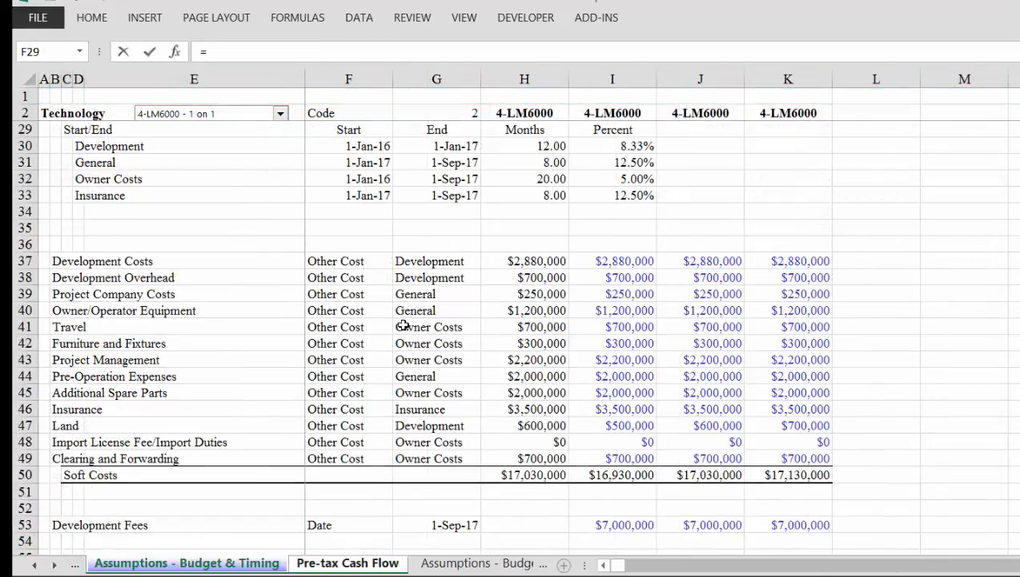
pyautogui.click(403, 411)
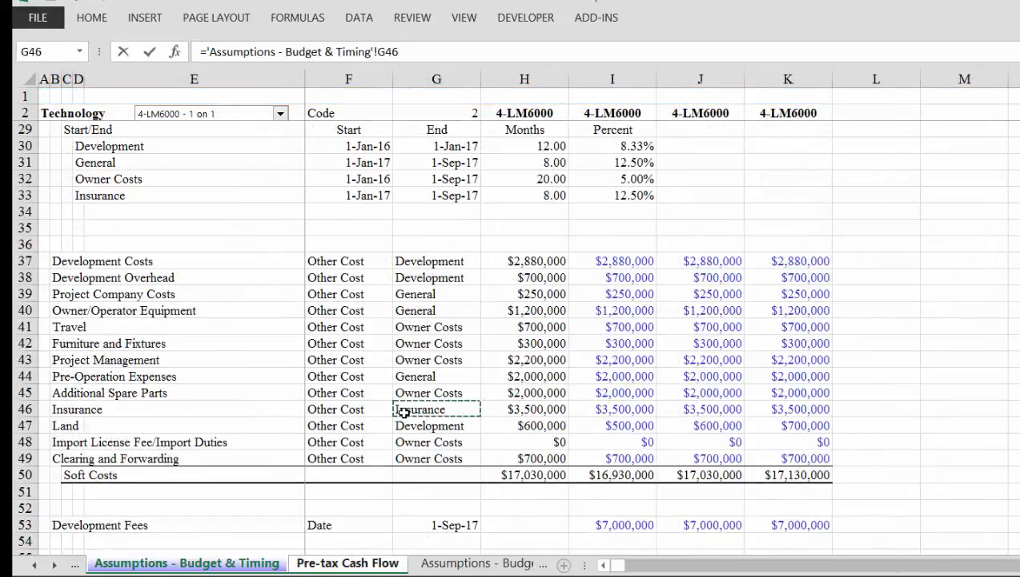
pyautogui.press('Return')
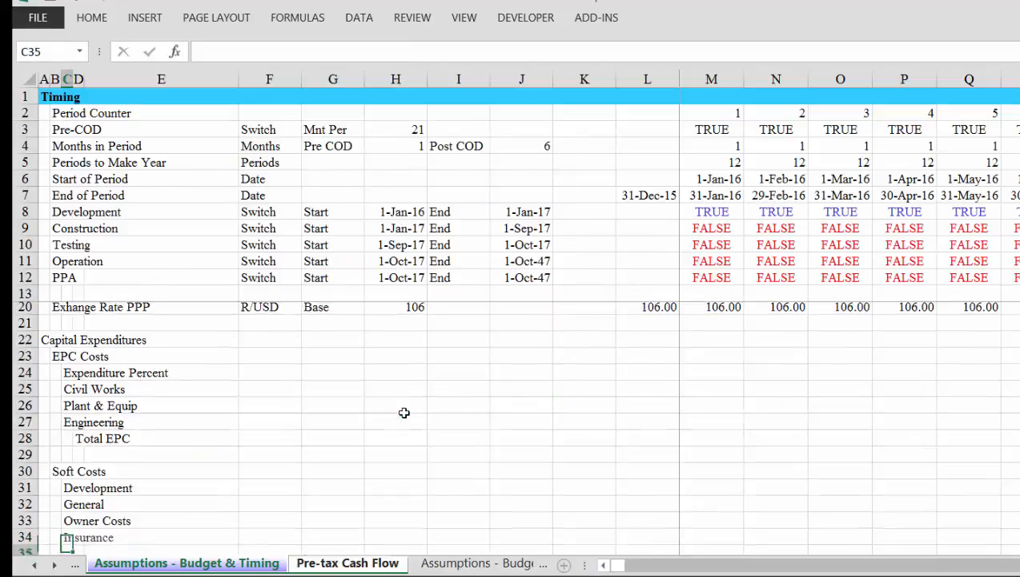
# Enter the label "Total Soft Costs" in D35, below the soft cost categories.
pyautogui.press('Down')
pyautogui.press('Up')
pyautogui.press('Up')
pyautogui.press('Up')
pyautogui.press('Up')
pyautogui.press('Up')
pyautogui.press('Right')
pyautogui.press('Right')
pyautogui.press('Right')
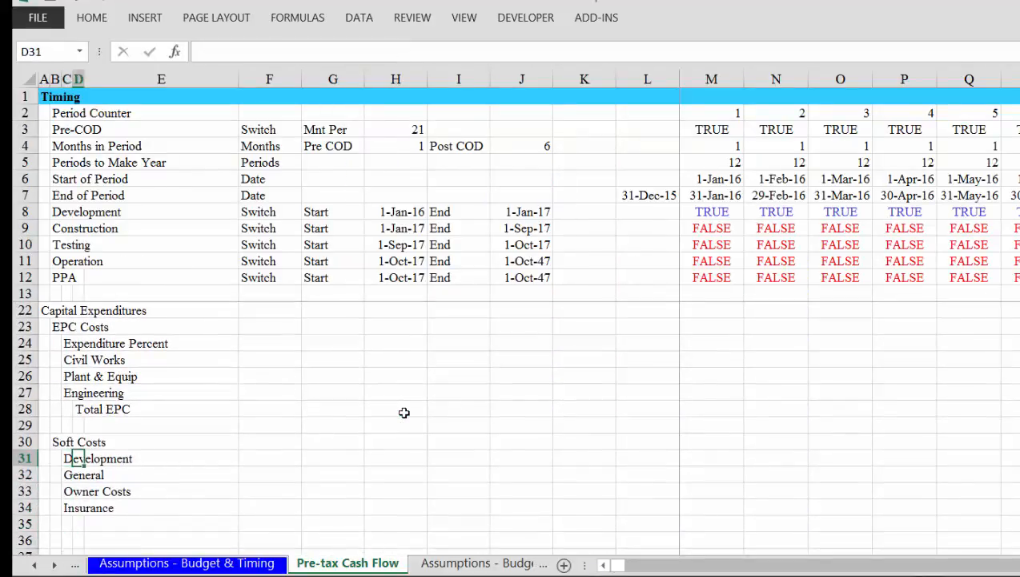
pyautogui.press('Down')
pyautogui.press('Down')
pyautogui.press('Down')
pyautogui.press('Left')
pyautogui.press('Left')
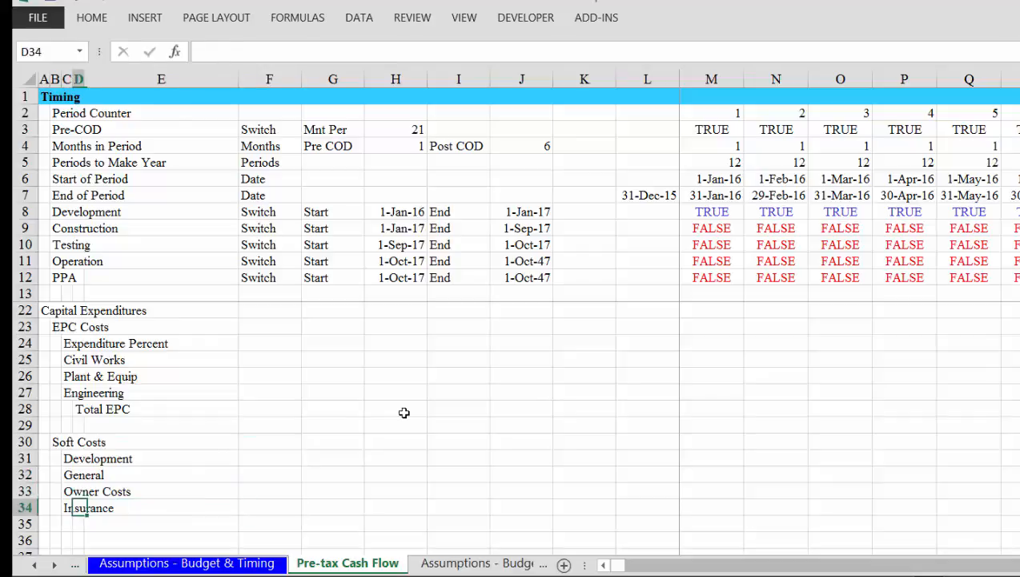
pyautogui.press('Down')
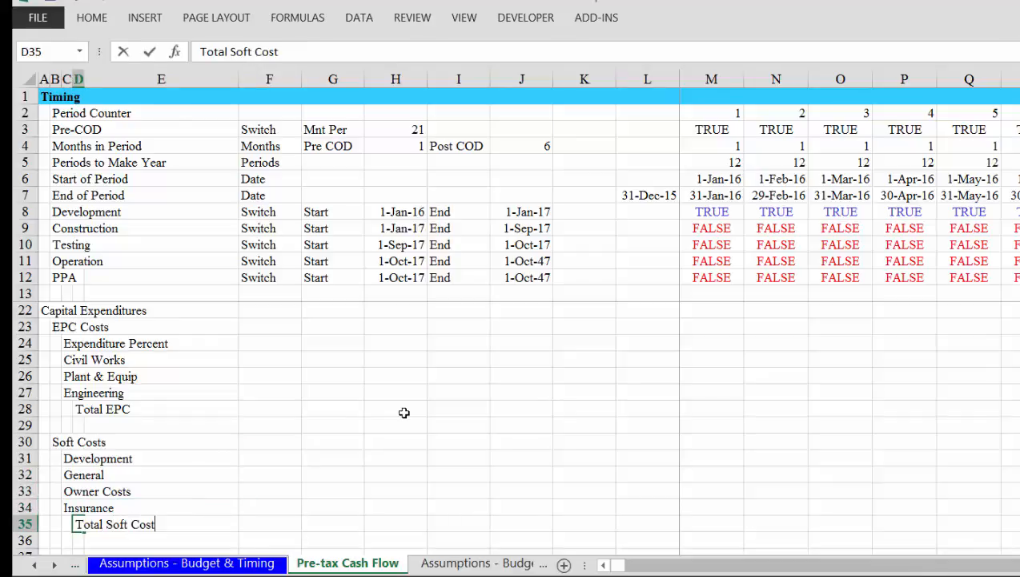
pyautogui.press('Down')
# Enter the label "Development Fee" in B37, two rows below Total Soft Costs.
pyautogui.press('Down')
pyautogui.press('Left')
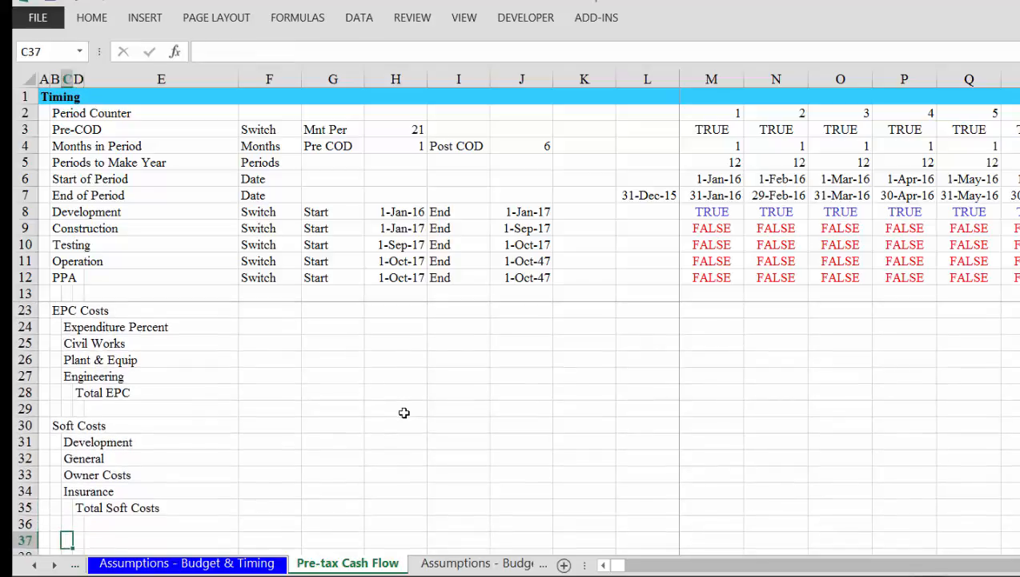
pyautogui.press('Left')
pyautogui.write('ve')
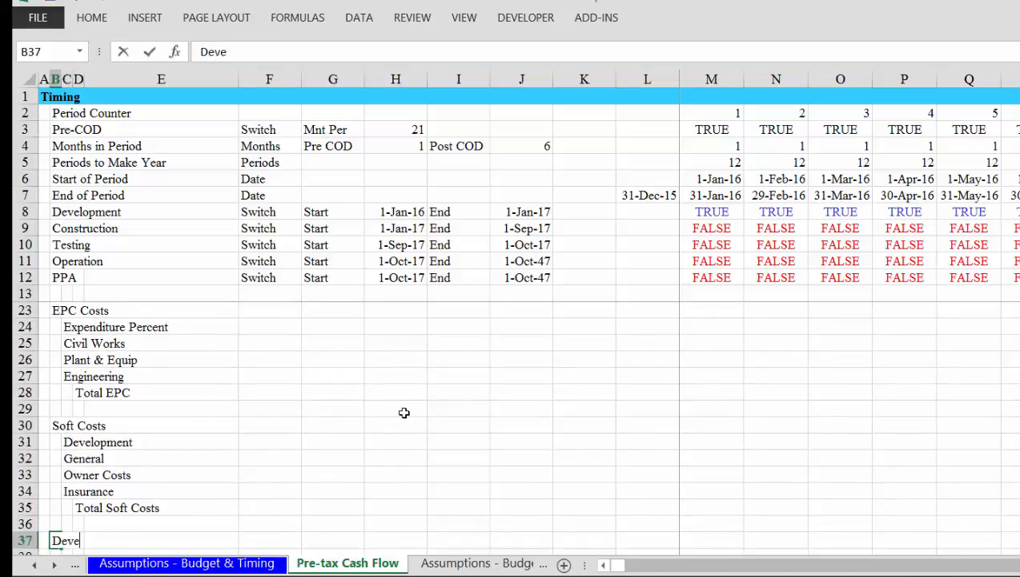
pyautogui.write('lopmen')
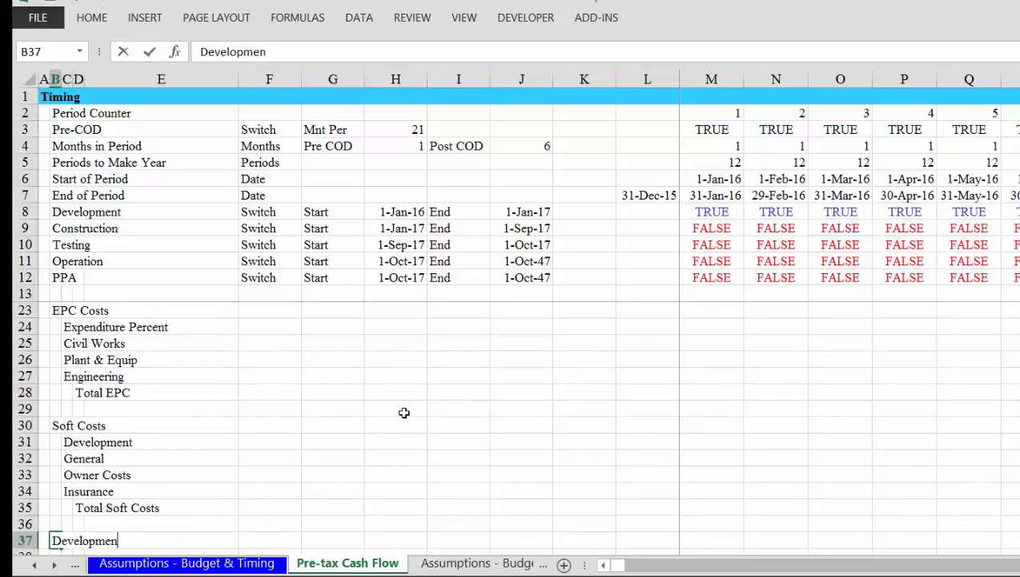
pyautogui.write('t Fe')
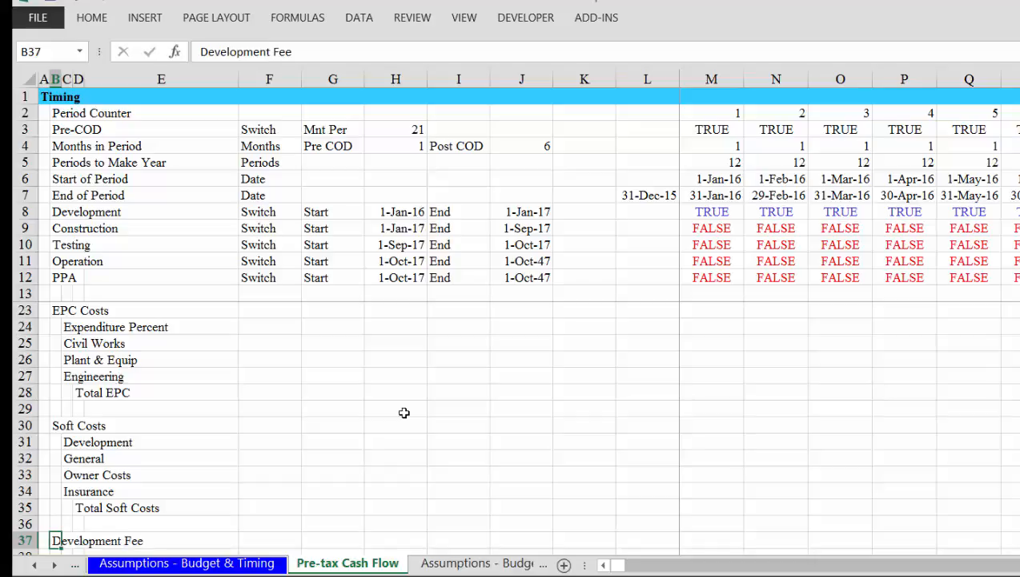
pyautogui.write('e')
pyautogui.press('Return')
# Review the Capital Expenditures rows on the Pre-tax Cash Flow sheet, from Development Fee up to Expenditure Percent.
pyautogui.press('Down')
pyautogui.press('Down')
pyautogui.press('Up')
pyautogui.press('Up')
pyautogui.press('Up')
pyautogui.press('Up')
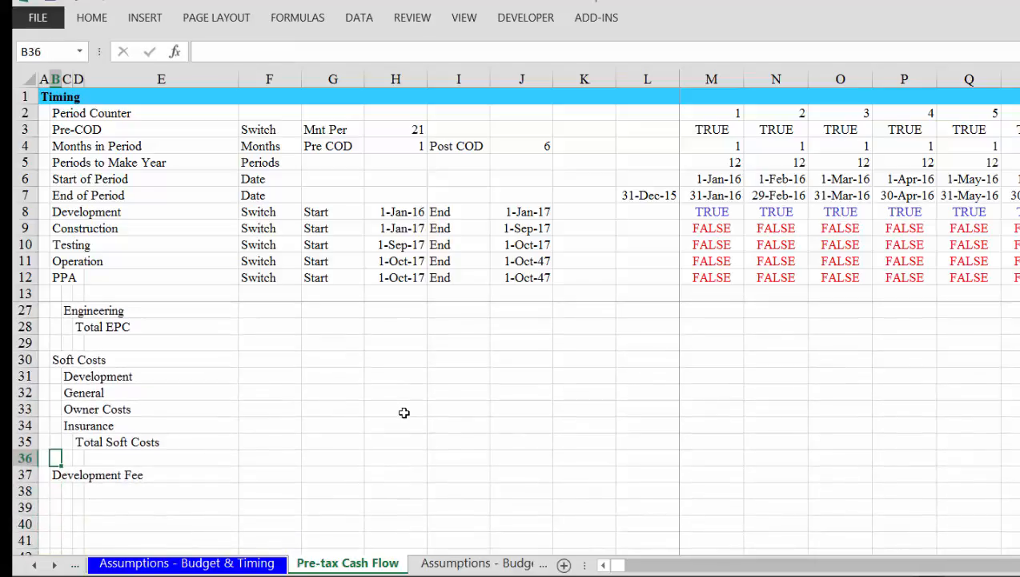
pyautogui.press('Up')
pyautogui.press('Up')
pyautogui.press('Up')
pyautogui.press('Up')
pyautogui.press('Up')
pyautogui.press('Up')
pyautogui.press('Up')
pyautogui.press('Up')
pyautogui.press('Up')
pyautogui.press('Up')
pyautogui.press('Up')
pyautogui.press('Up')
pyautogui.press('Up')
pyautogui.press('Up')
pyautogui.press('Up')
pyautogui.press('Up')
pyautogui.press('Up')
pyautogui.press('Up')
pyautogui.press('Up')
pyautogui.press('Up')
pyautogui.press('Down')
pyautogui.press('Down')
pyautogui.press('Down')
pyautogui.press('Down')
pyautogui.press('Down')
pyautogui.press('Down')
pyautogui.press('Down')
pyautogui.press('Down')
pyautogui.press('Down')
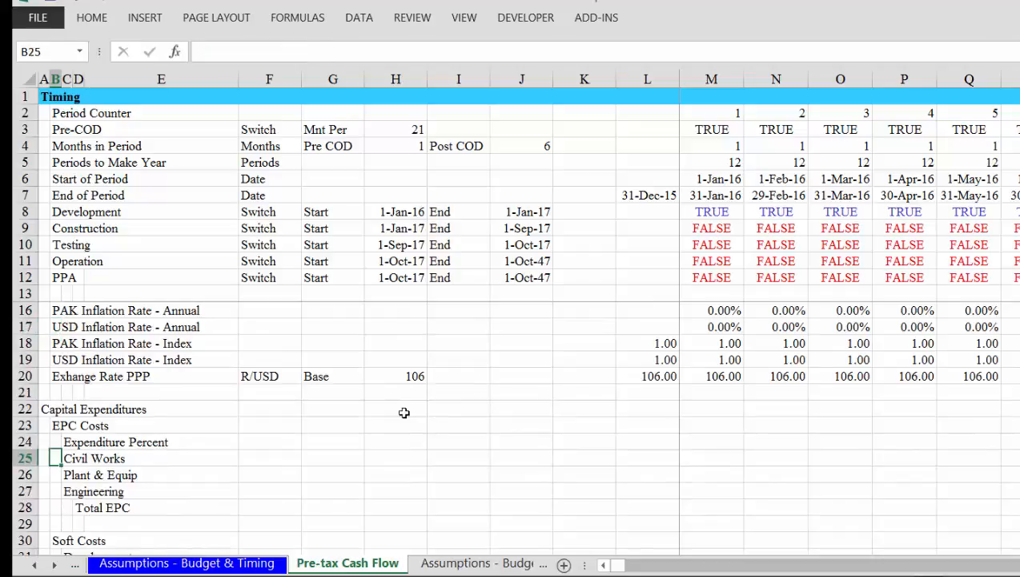
pyautogui.press('Up')
pyautogui.press('Right')
pyautogui.press('Right')
pyautogui.press('Right')
pyautogui.press('Right')
pyautogui.press('Right')
pyautogui.press('Right')
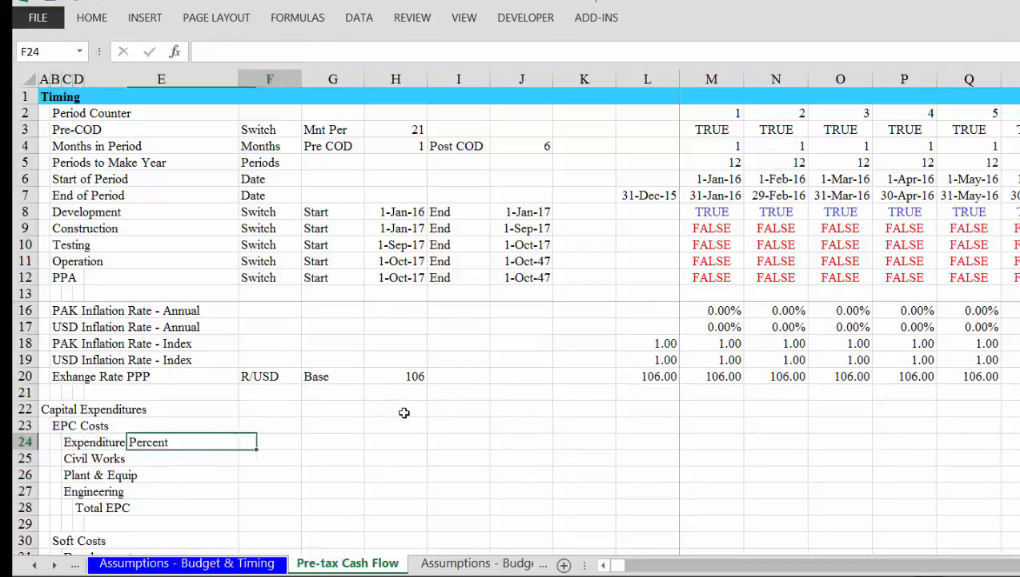
pyautogui.press('Right')
pyautogui.press('Right')
pyautogui.press('Right')
pyautogui.press('Right')
pyautogui.press('Right')
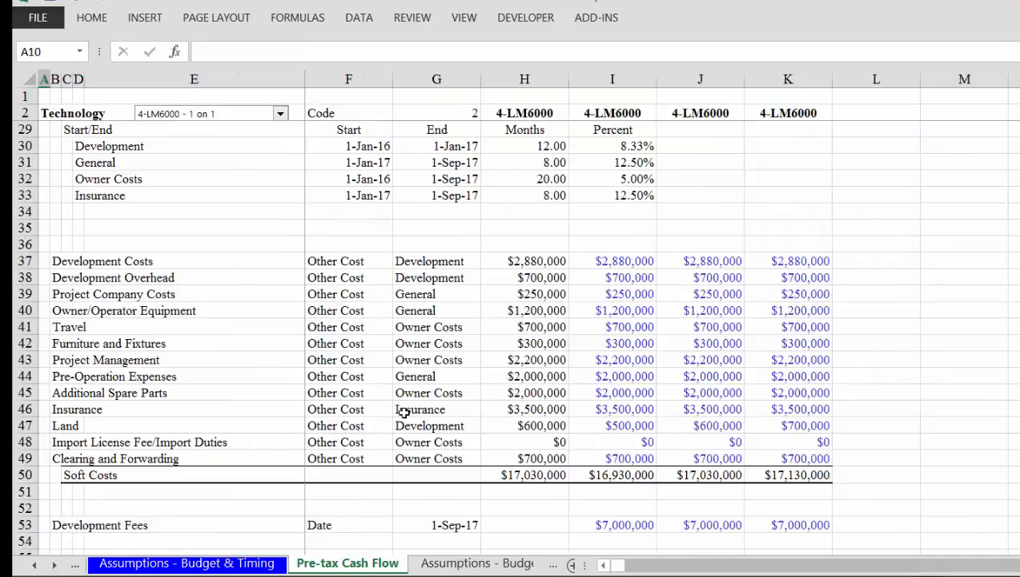
# On the Assumptions - Budget & Timing sheet, move the construction Date and Construction Percent values one column over to start at G8.
pyautogui.hotkey('ctrl', 'pageup')
pyautogui.press('Up')
pyautogui.press('Up')
pyautogui.press('Up')
pyautogui.press('Up')
pyautogui.press('Up')
pyautogui.press('Up')
pyautogui.press('Up')
pyautogui.press('Up')
pyautogui.press('Up')
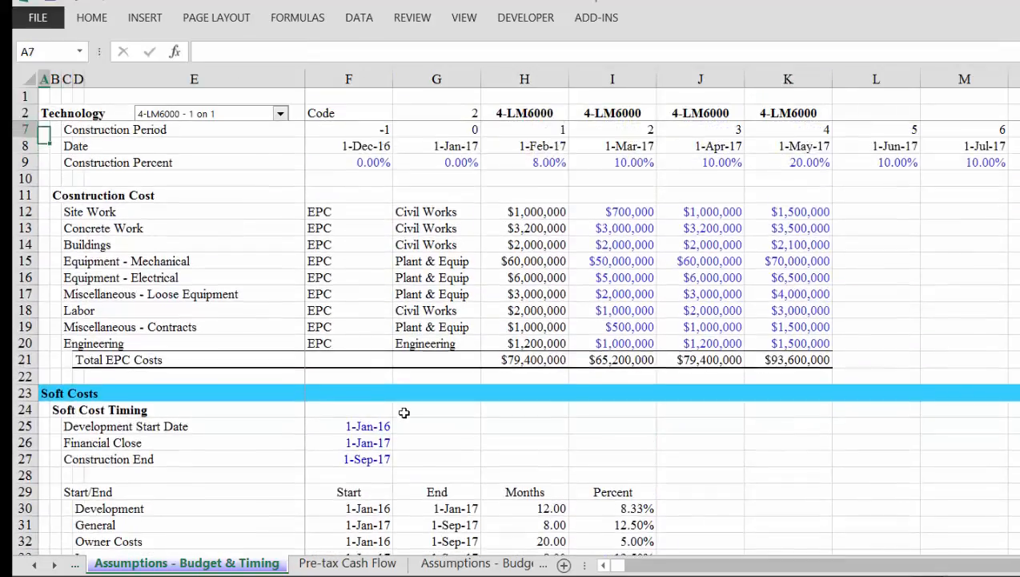
pyautogui.press('Down')
pyautogui.press('Down')
pyautogui.press('Down')
pyautogui.press('Down')
pyautogui.press('Down')
pyautogui.press('Down')
pyautogui.press('Down')
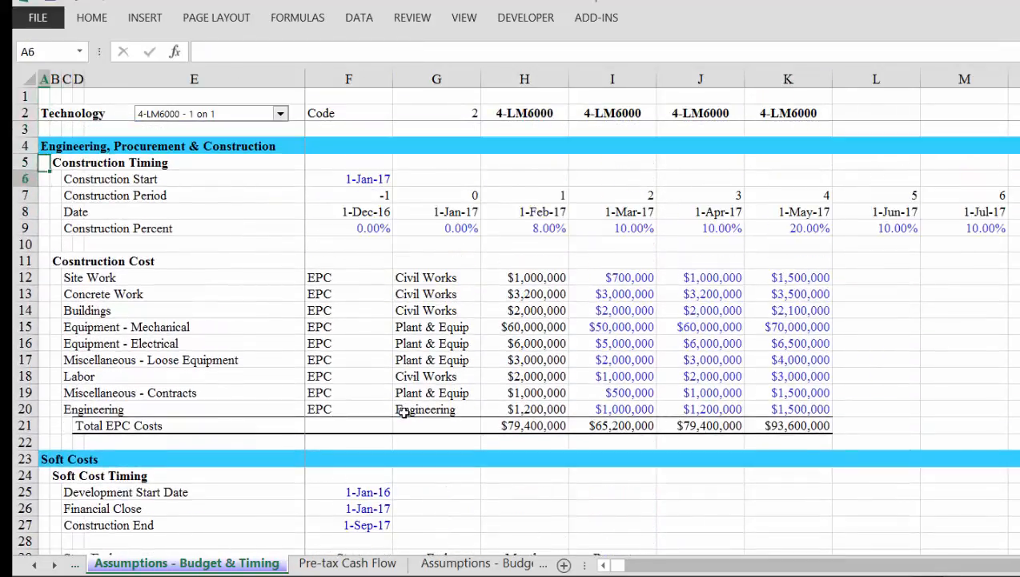
pyautogui.press('Right')
pyautogui.press('Right')
pyautogui.press('Right')
pyautogui.press('Right')
pyautogui.press('Right')
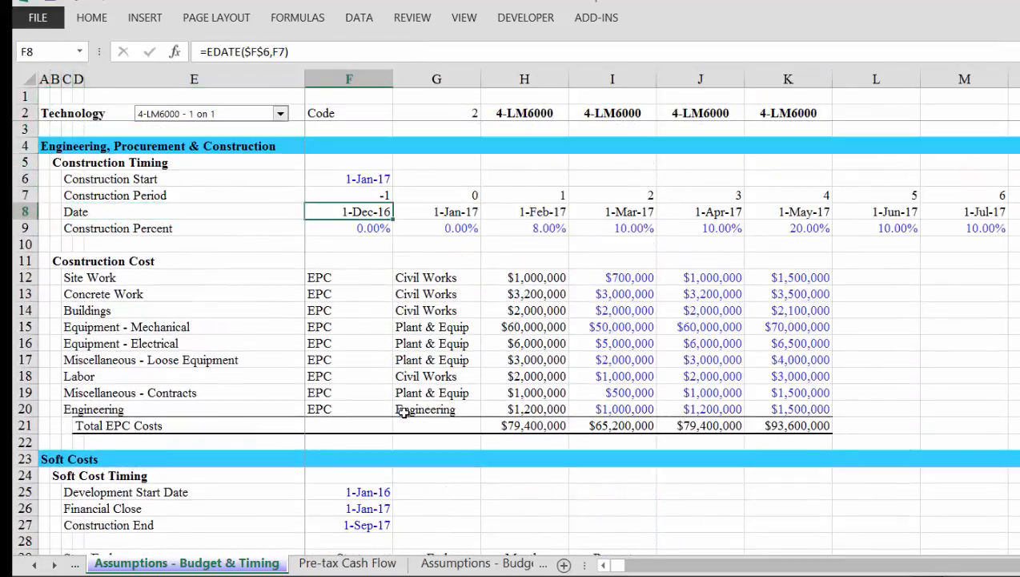
pyautogui.hotkey('shift', 'Down')
pyautogui.hotkey('shift', 'Right')
pyautogui.hotkey('shift', 'Right')
pyautogui.hotkey('shift', 'Right')
pyautogui.hotkey('shift', 'Right')
pyautogui.hotkey('shift', 'Right')
pyautogui.hotkey('shift', 'Right')
pyautogui.hotkey('shift', 'Right')
pyautogui.hotkey('shift', 'Right')
pyautogui.hotkey('shift', 'Right')
pyautogui.hotkey('shift', 'Right')
pyautogui.hotkey('shift', 'Right')
pyautogui.hotkey('shift', 'Right')
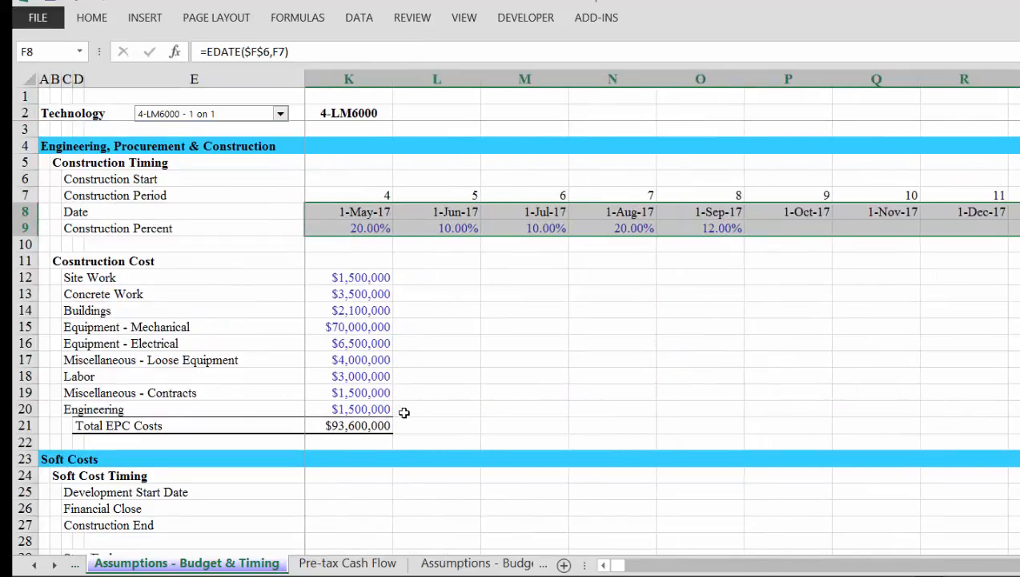
pyautogui.press('Tab')
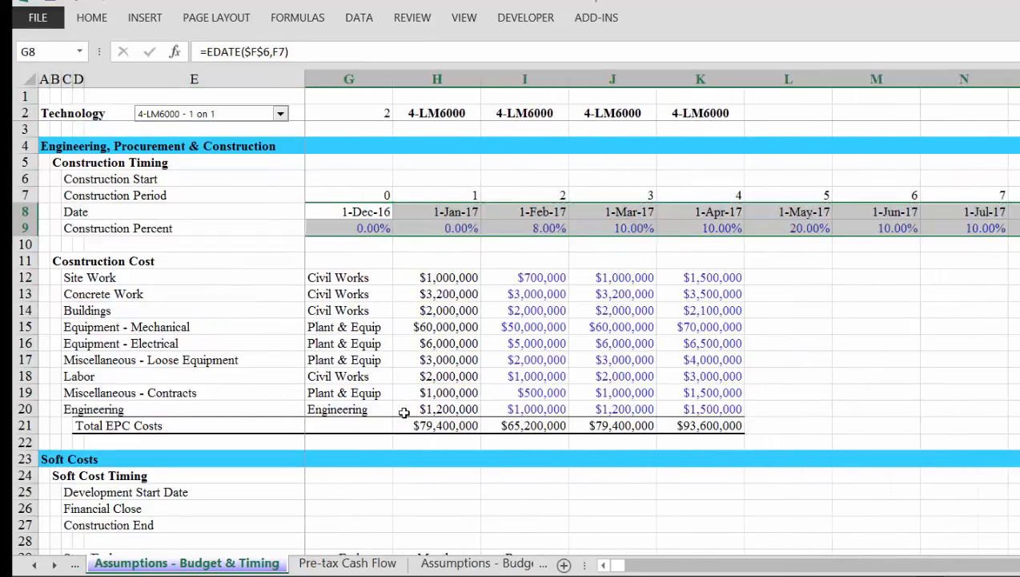
# Move the Construction Period numbers in row 7 one column over to start at G7, aligned with the dates.
pyautogui.press('Left')
pyautogui.press('Up')
pyautogui.hotkey('shift', 'Right')
pyautogui.hotkey('shift', 'Right')
pyautogui.hotkey('shift', 'Right')
pyautogui.hotkey('shift', 'Right')
pyautogui.hotkey('shift', 'Right')
pyautogui.hotkey('shift', 'Right')
pyautogui.hotkey('shift', 'Right')
pyautogui.hotkey('shift', 'Right')
pyautogui.hotkey('shift', 'Right')
pyautogui.hotkey('shift', 'Right')
pyautogui.hotkey('shift', 'Right')
pyautogui.hotkey('shift', 'Right')
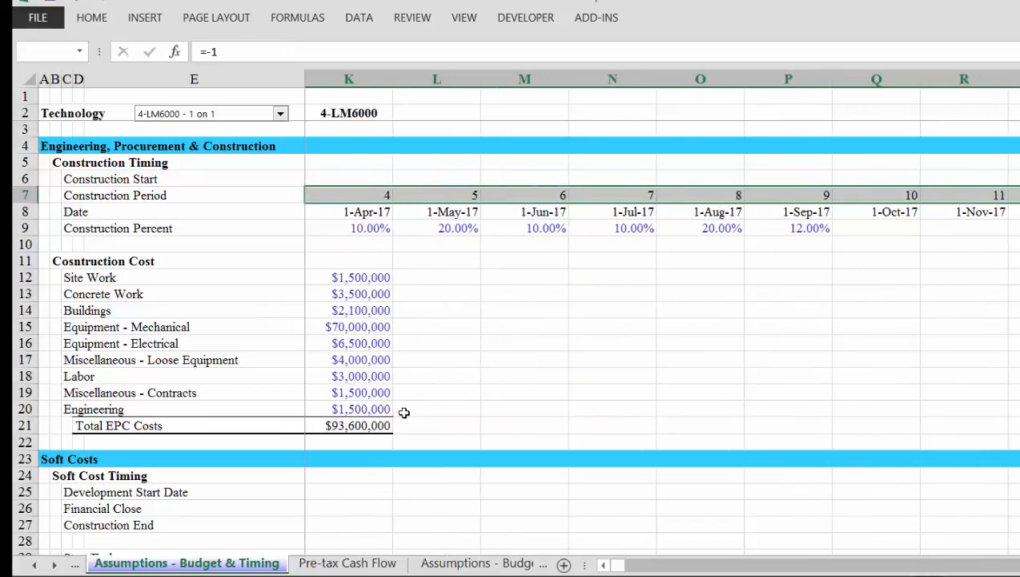
pyautogui.hotkey('ctrl', 'x')
pyautogui.press('Right')
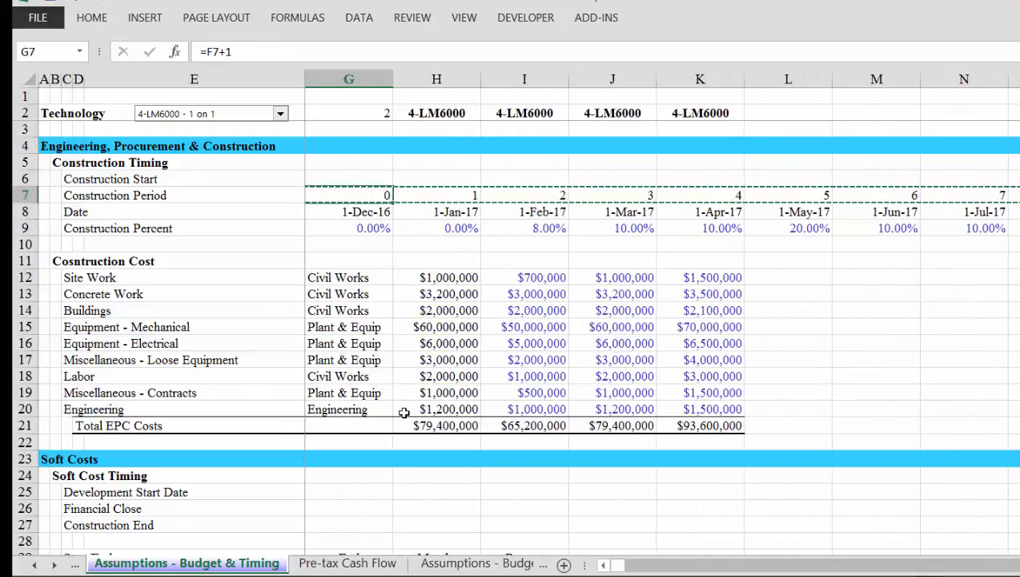
pyautogui.hotkey('ctrl', 'v')
# Link the construction Date cell F8 to the Model Start Date in G2 of the Assumptions - General sheet.
pyautogui.press('Left')
pyautogui.press('Left')
pyautogui.press('Left')
pyautogui.press('Left')
pyautogui.press('Down')
pyautogui.press('Right')
pyautogui.press('Right')
pyautogui.press('Right')
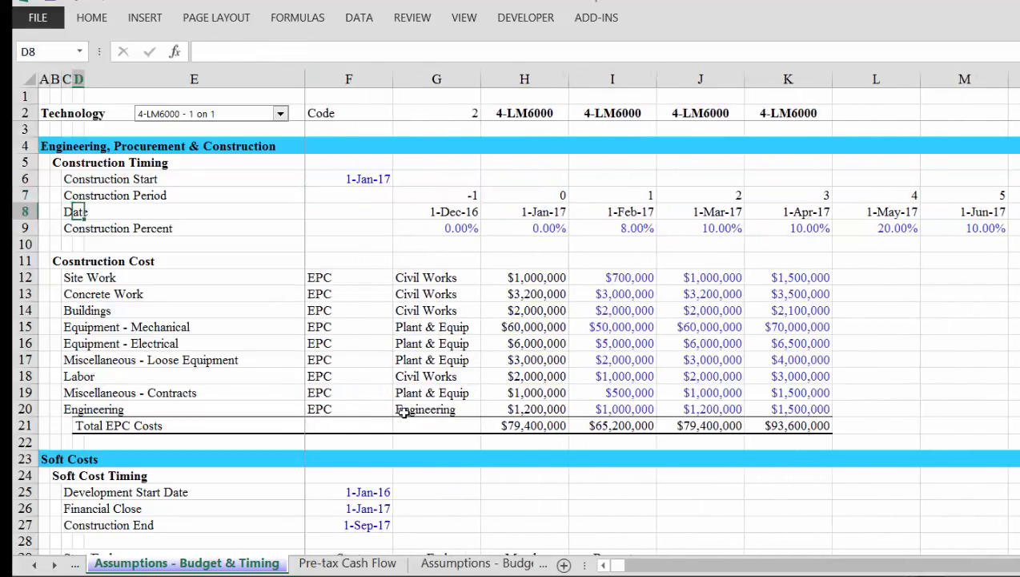
pyautogui.write('=')
pyautogui.hotkey('ctrl', 'pageup')
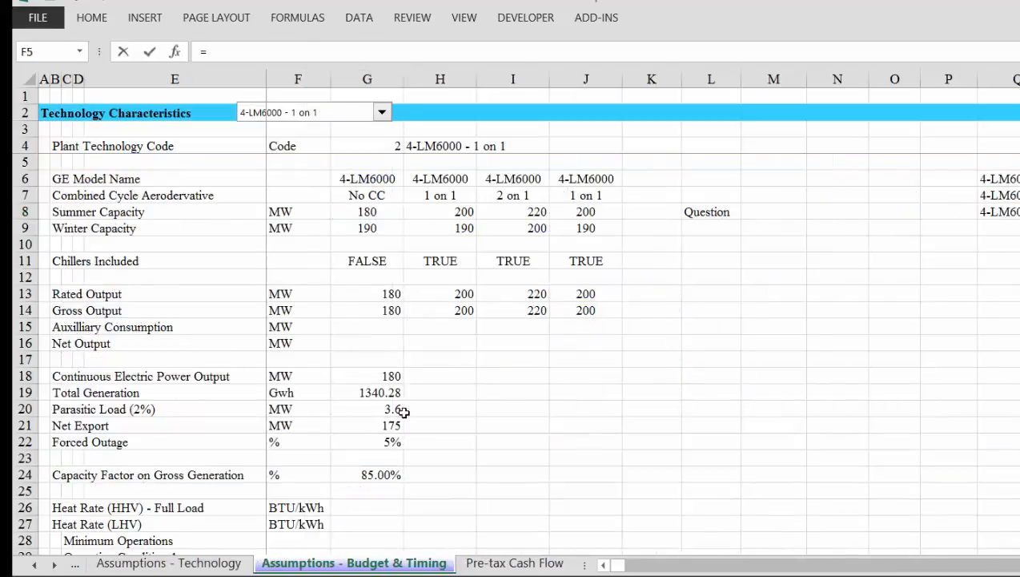
pyautogui.hotkey('ctrl', 'pageup')
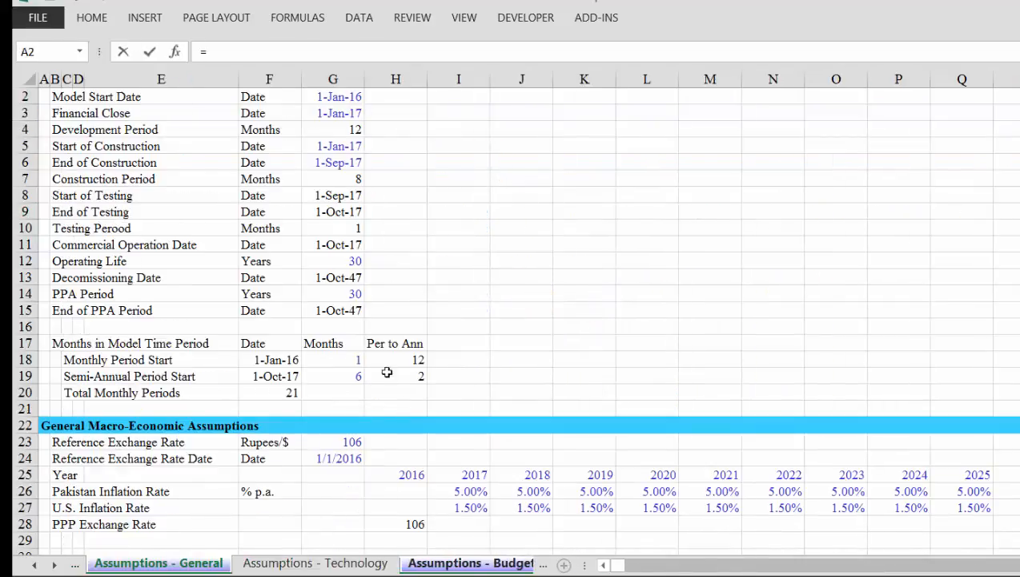
pyautogui.click(330, 95)
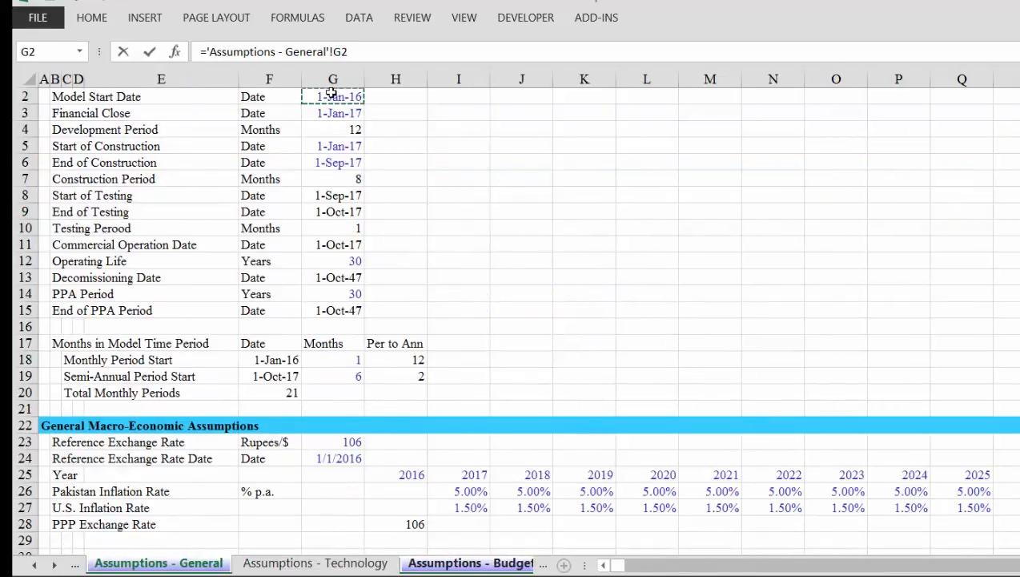
pyautogui.press('Return')
pyautogui.press('Down')
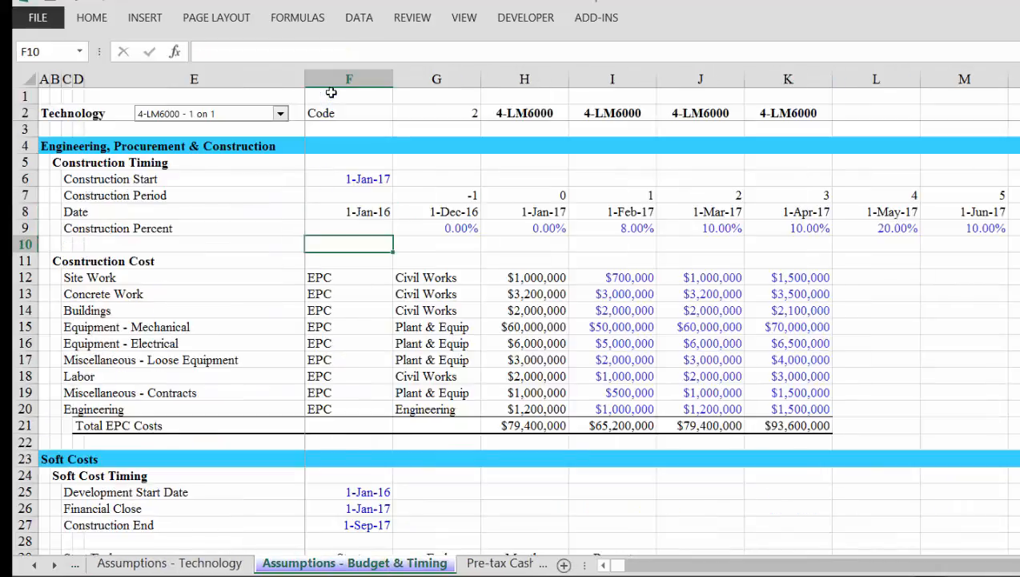
pyautogui.press('Up')
pyautogui.press('Up')
pyautogui.press('Down')
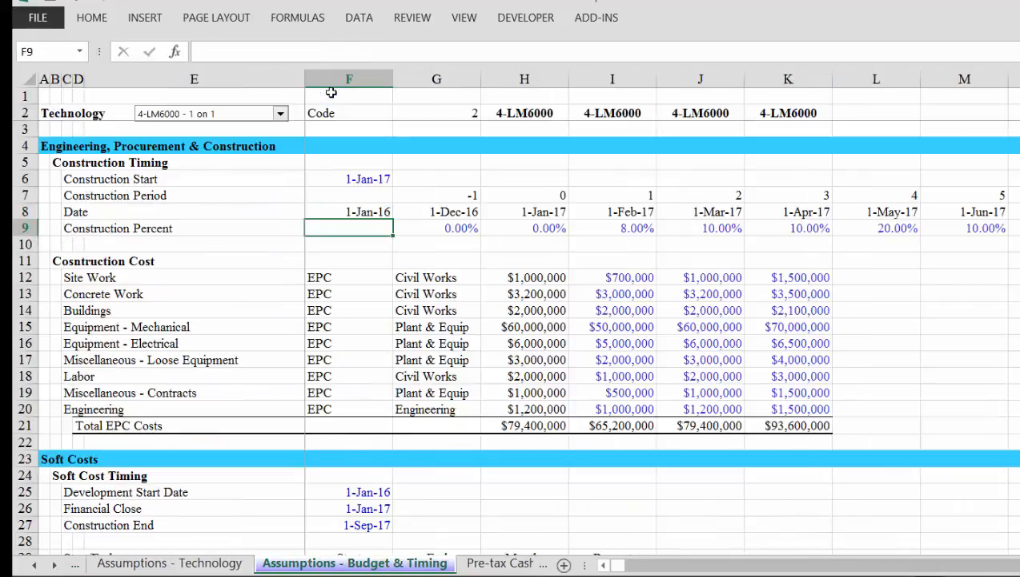
# Enter 0% as the Construction Percent for 1-Oct-17 in cell Q9.
pyautogui.press('Right')
pyautogui.press('Left')
pyautogui.press('Right')
pyautogui.press('Right')
pyautogui.press('Right')
pyautogui.press('Right')
pyautogui.press('Right')
pyautogui.press('Right')
pyautogui.press('Right')
pyautogui.press('Right')
pyautogui.press('Right')
pyautogui.press('Right')
pyautogui.press('Right')
pyautogui.press('Right')
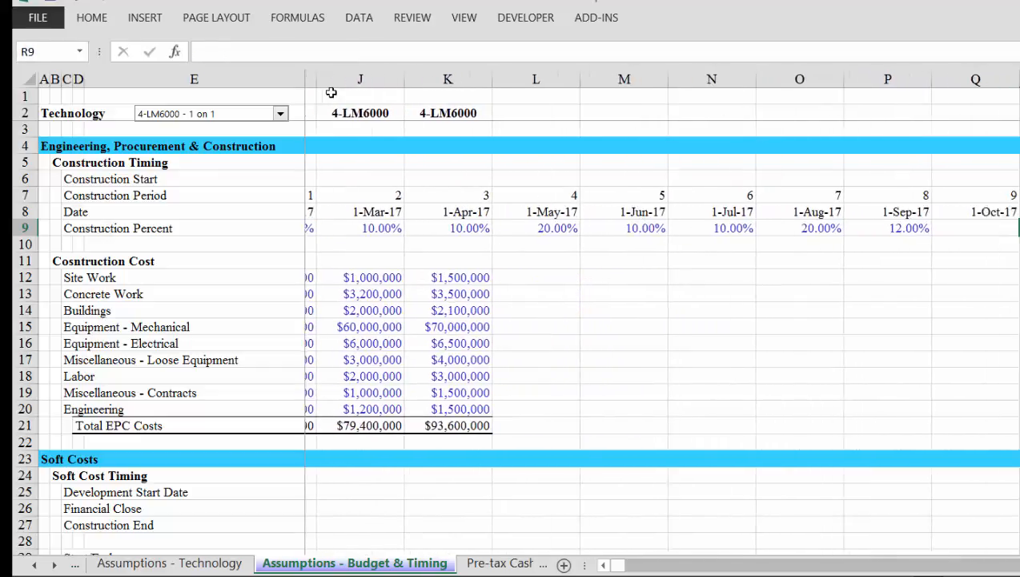
pyautogui.press('Left')
pyautogui.press('Left')
pyautogui.press('Up')
pyautogui.press('Right')
pyautogui.press('Down')
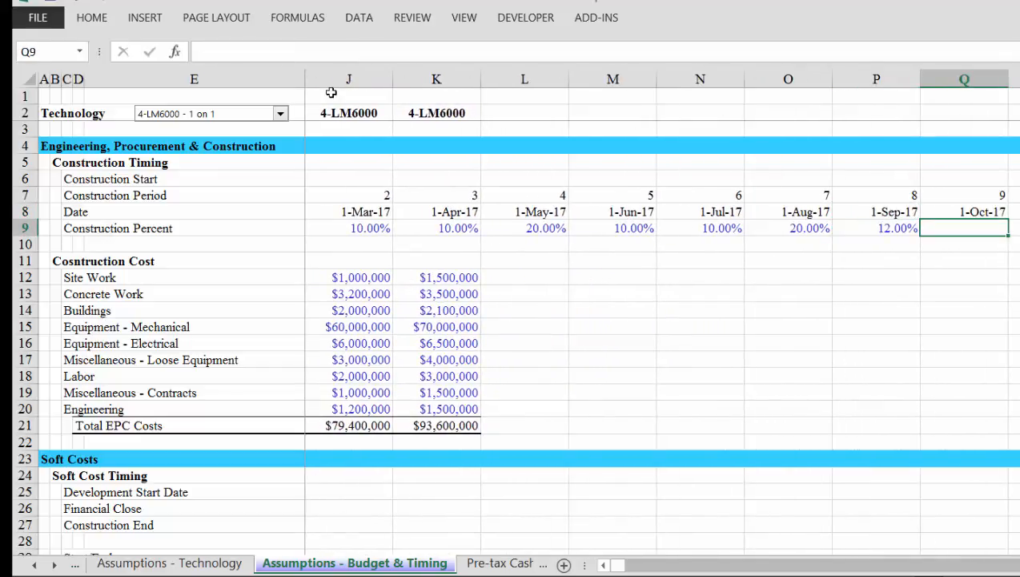
pyautogui.write('0%')
pyautogui.press('Return')
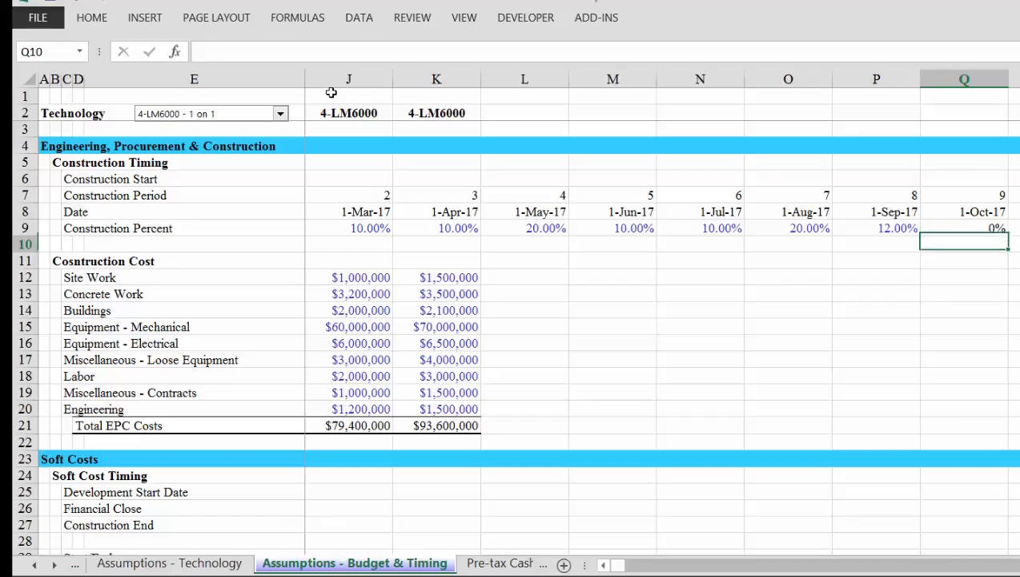
pyautogui.press('Left')
pyautogui.press('Up')
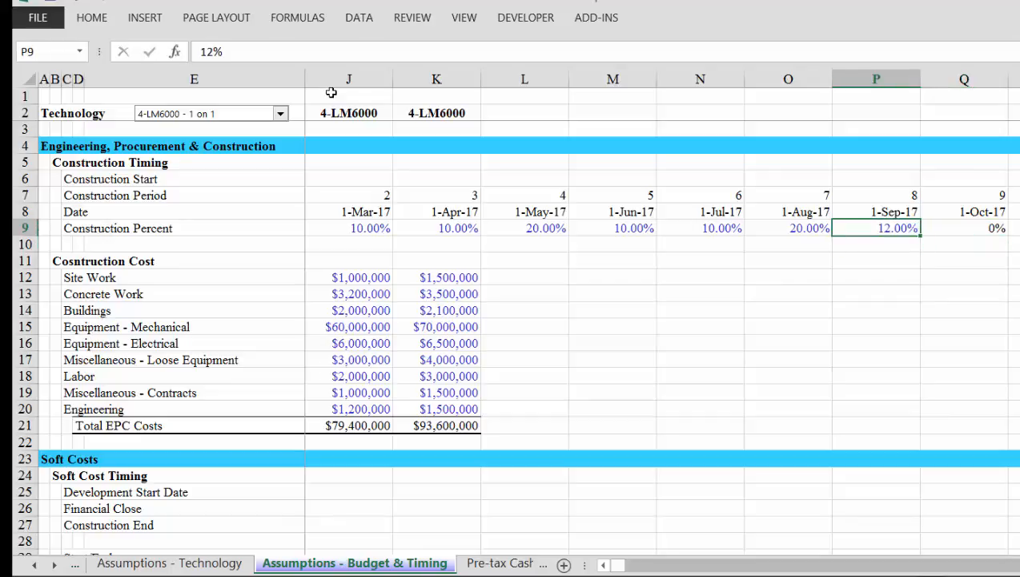
pyautogui.press('Right')
# In M24 of the Pre-tax Cash Flow sheet, enter =LOOKUP(M6,'Assumptions - Budget & Timing'!8:8,'Assumptions - Budget & Timing'!9:9) for the Expenditure Percent.
pyautogui.hotkey('ctrl', 'pagedown')
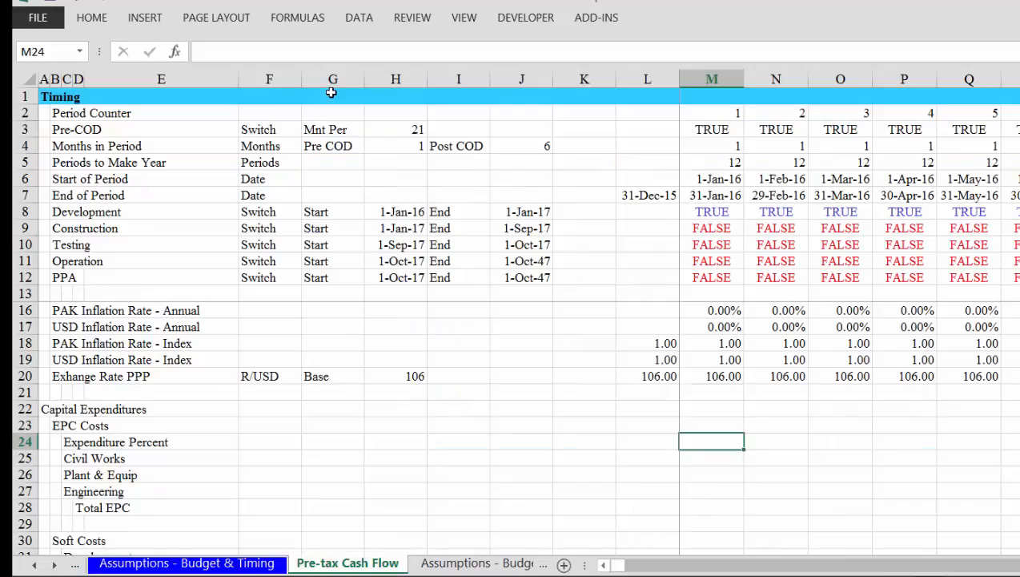
pyautogui.press('Left')
pyautogui.press('Left')
pyautogui.press('Left')
pyautogui.press('Left')
pyautogui.press('Left')
pyautogui.press('Left')
pyautogui.press('Left')
pyautogui.press('Left')
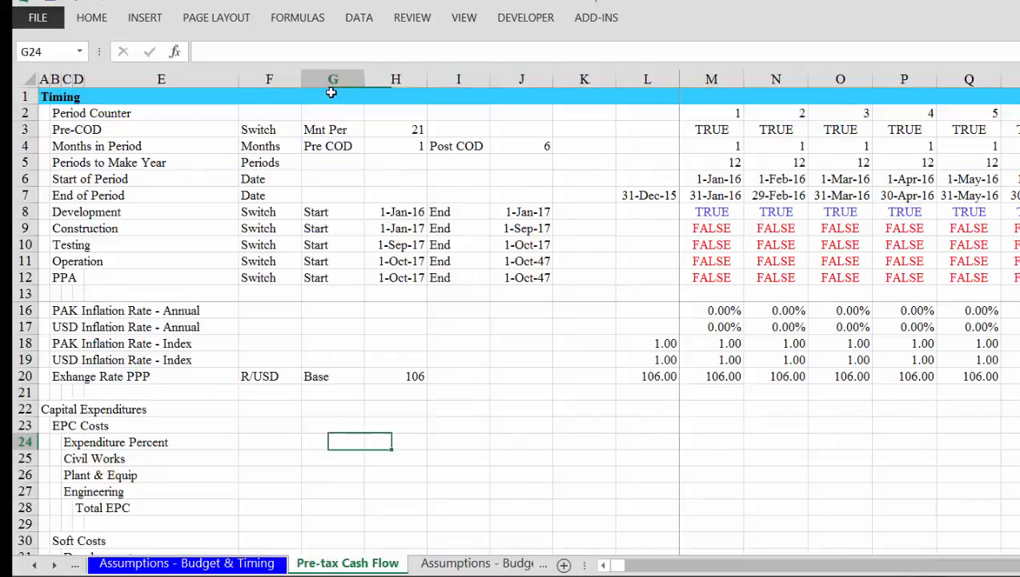
pyautogui.press('Right')
pyautogui.press('Right')
pyautogui.press('Right')
pyautogui.press('Right')
pyautogui.press('Right')
pyautogui.press('Right')
pyautogui.press('Right')
pyautogui.press('Right')
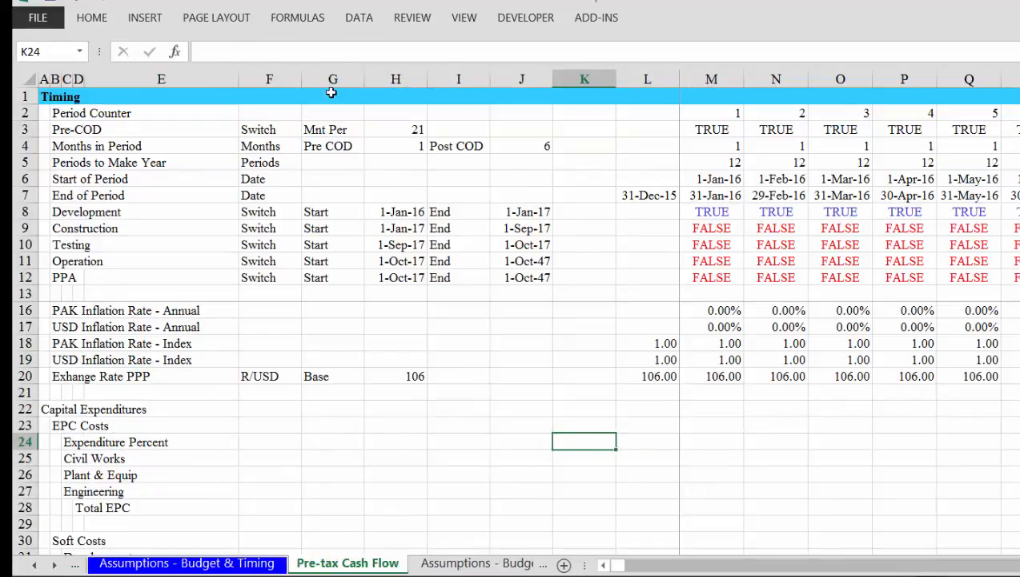
pyautogui.write('=loo')
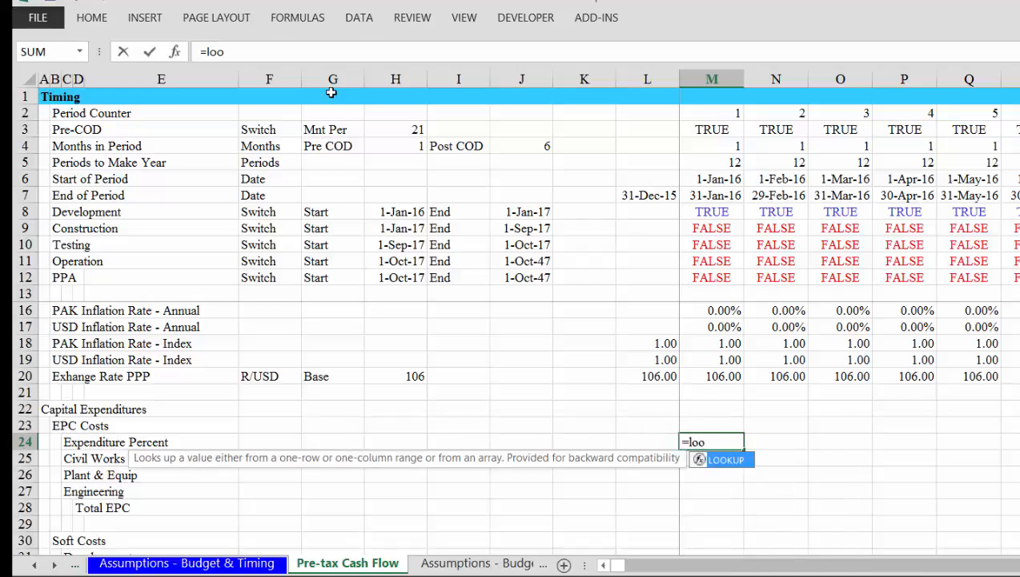
pyautogui.press('Tab')
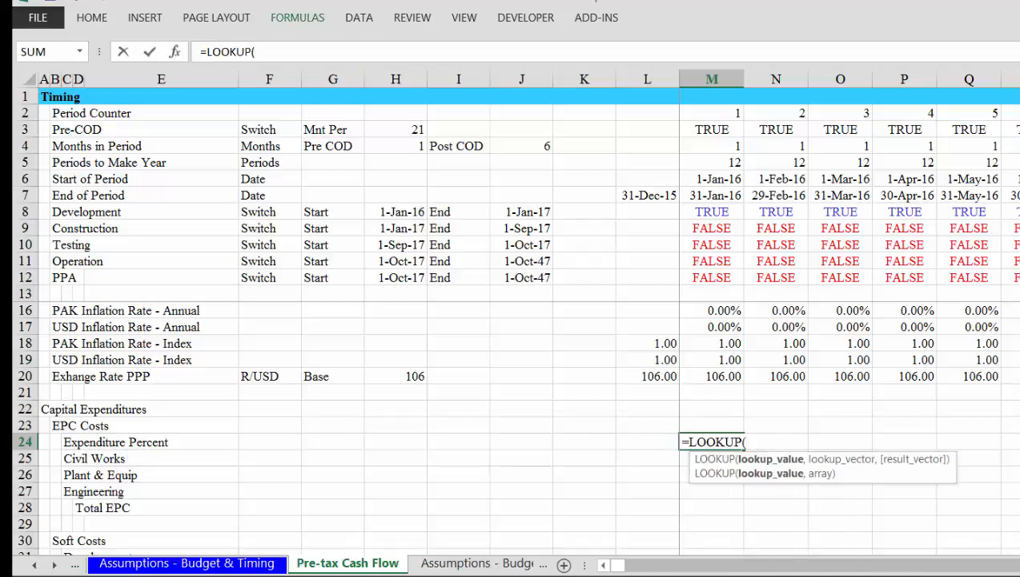
pyautogui.click(717, 182)
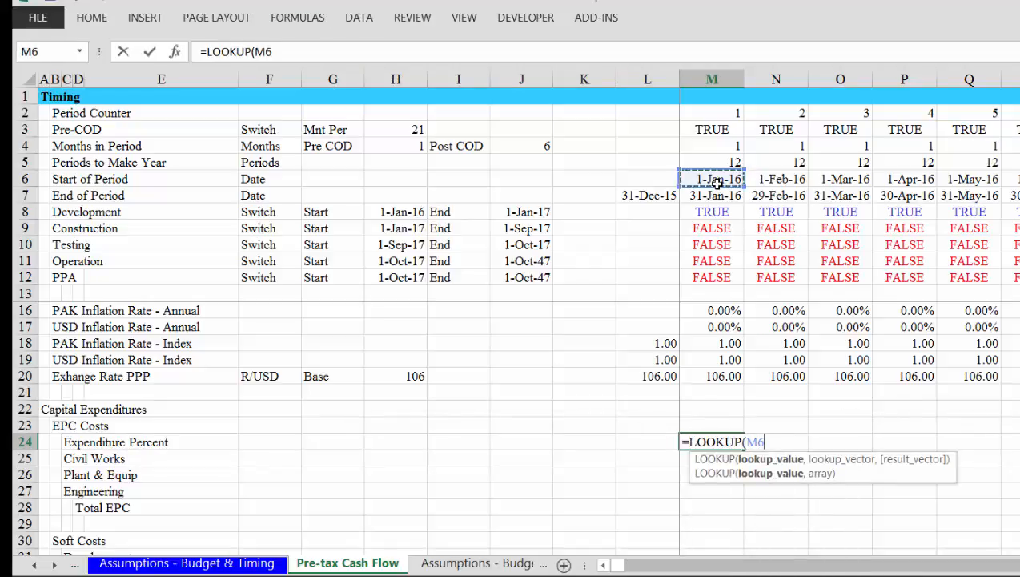
pyautogui.write(',')
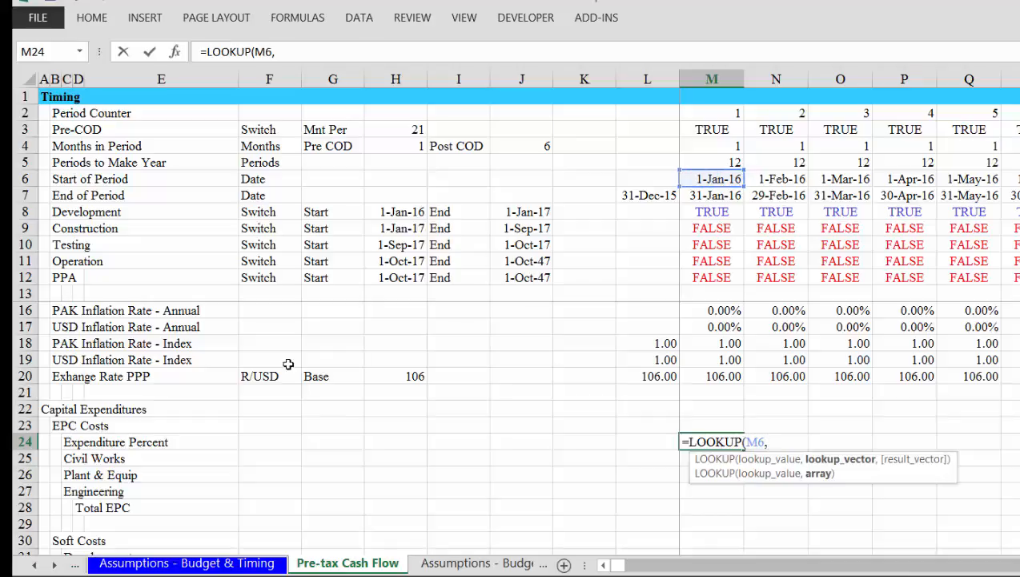
pyautogui.click(202, 566)
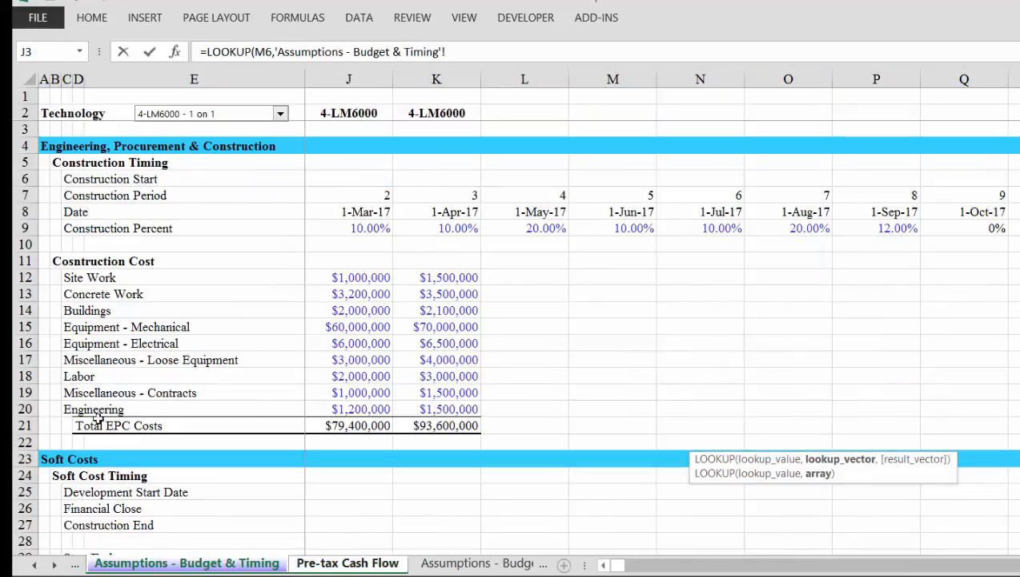
pyautogui.click(17, 212)
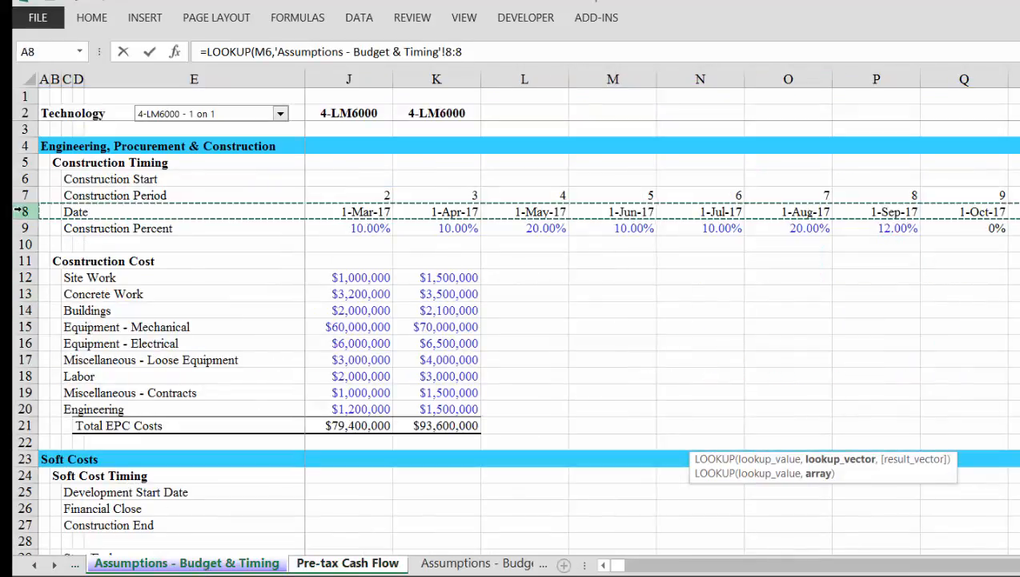
pyautogui.write(',')
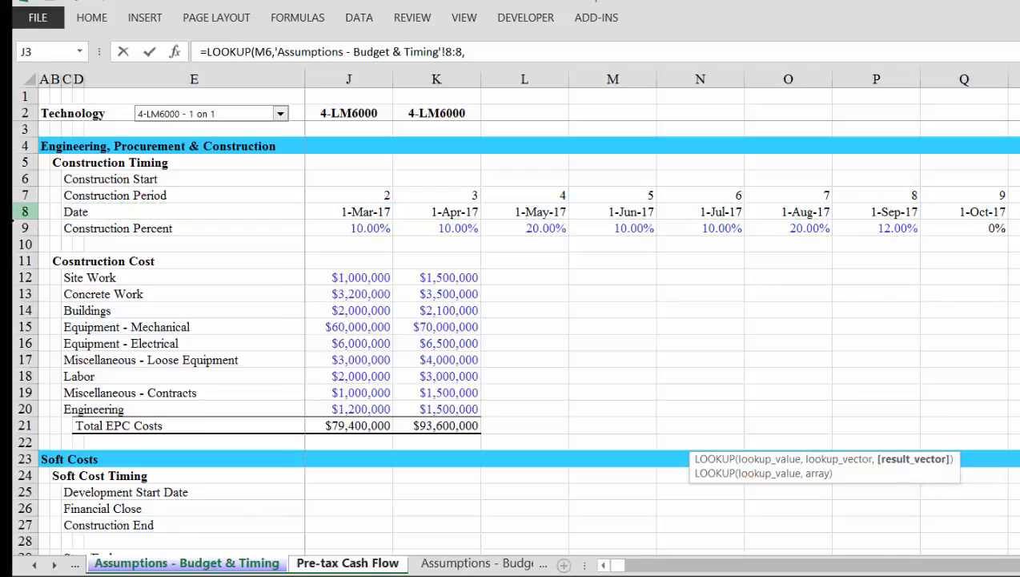
pyautogui.click(18, 228)
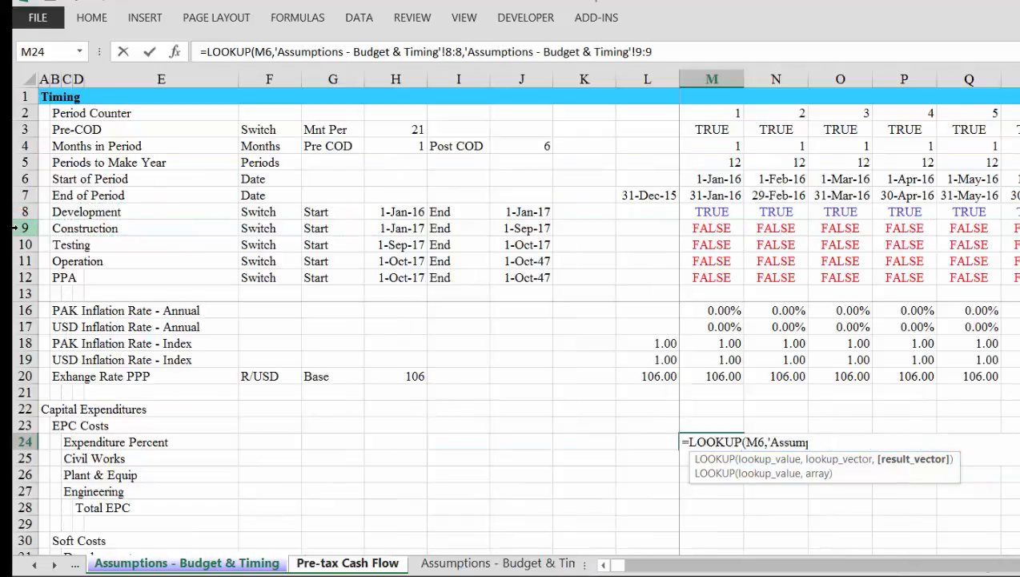
pyautogui.press('Return')
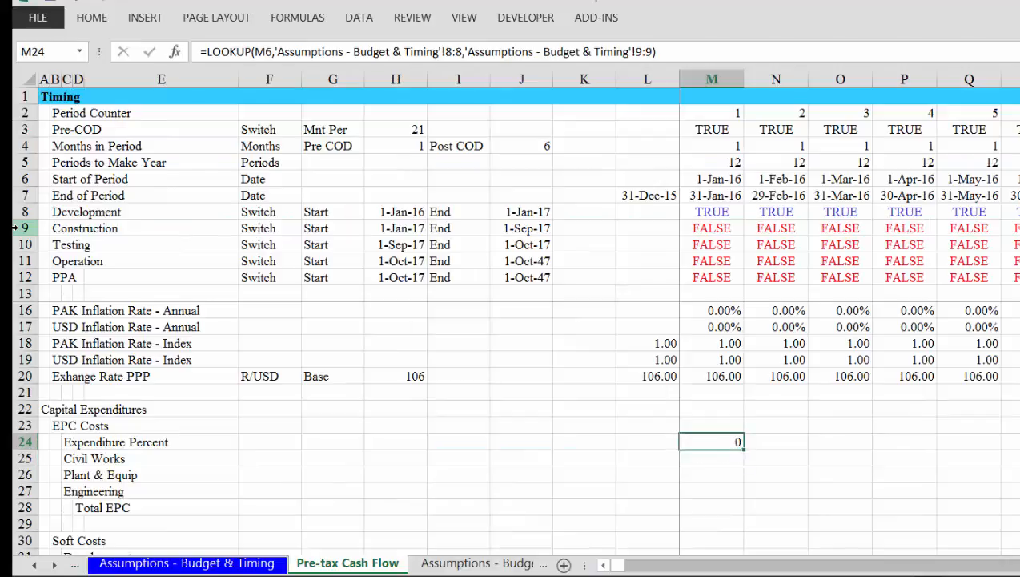
# Format the Expenditure Percent formula in M24 as a percentage and fill it across all periods in row 24.
pyautogui.hotkey('ctrl', 'shift', '5')
pyautogui.hotkey('ctrl', 'alt', 'r')
# Examine the Expenditure Percent values in row 24 across the development, construction and operation periods.
pyautogui.press('Right')
pyautogui.press('Right')
pyautogui.press('Right')
pyautogui.press('Right')
pyautogui.press('Right')
pyautogui.press('Right')
pyautogui.press('Right')
pyautogui.press('Right')
pyautogui.press('Right')
pyautogui.press('Right')
pyautogui.press('Right')
pyautogui.press('Right')
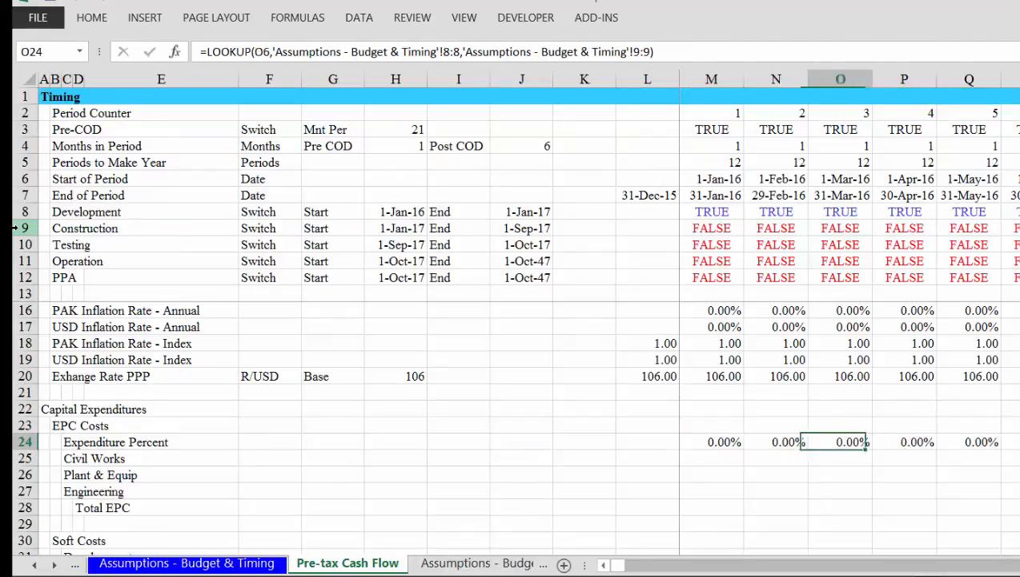
pyautogui.press('Right')
pyautogui.press('Right')
pyautogui.press('Right')
pyautogui.press('Right')
pyautogui.press('Right')
pyautogui.press('Right')
pyautogui.press('Right')
pyautogui.press('Right')
pyautogui.press('Right')
pyautogui.press('Right')
pyautogui.press('Right')
pyautogui.press('Right')
pyautogui.press('Right')
pyautogui.press('Right')
pyautogui.press('Right')
pyautogui.press('Right')
pyautogui.press('Right')
pyautogui.press('Right')
pyautogui.press('Right')
pyautogui.press('Right')
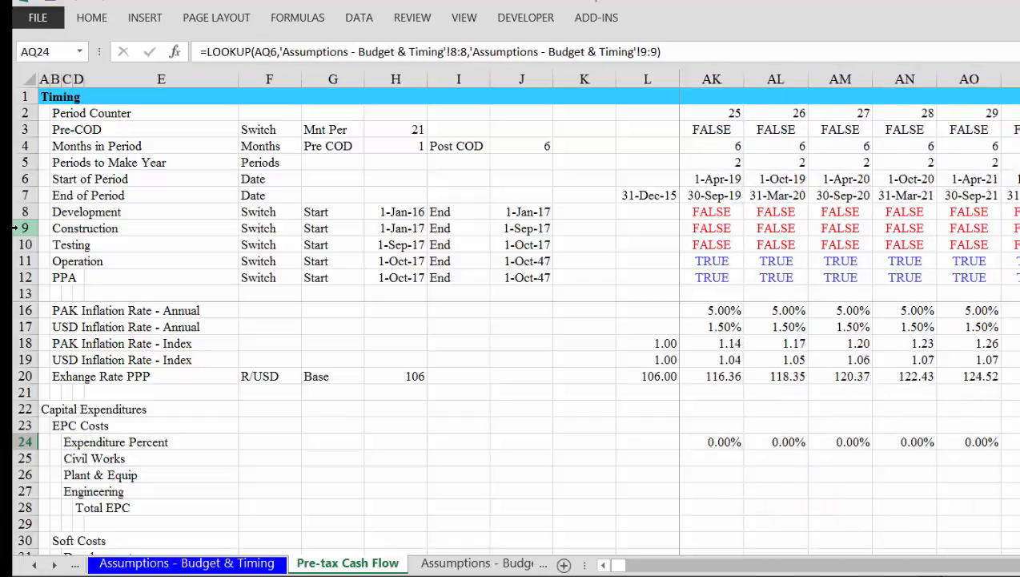
pyautogui.press('Left')
pyautogui.press('Left')
pyautogui.press('Left')
pyautogui.press('Left')
pyautogui.press('Left')
pyautogui.press('Left')
pyautogui.press('Left')
pyautogui.press('Left')
pyautogui.press('Left')
pyautogui.press('Left')
pyautogui.press('Left')
pyautogui.press('Left')
pyautogui.press('Left')
pyautogui.press('Left')
pyautogui.press('Left')
pyautogui.press('Left')
pyautogui.press('Left')
pyautogui.press('Left')
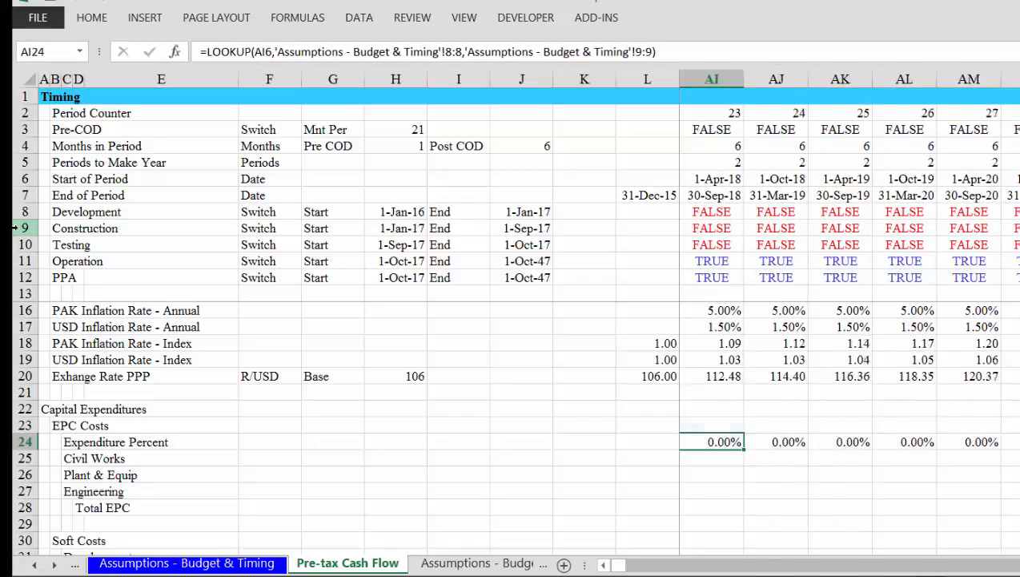
pyautogui.press('Left')
pyautogui.press('Left')
pyautogui.press('Left')
pyautogui.press('Left')
pyautogui.press('Left')
pyautogui.press('Left')
pyautogui.press('Left')
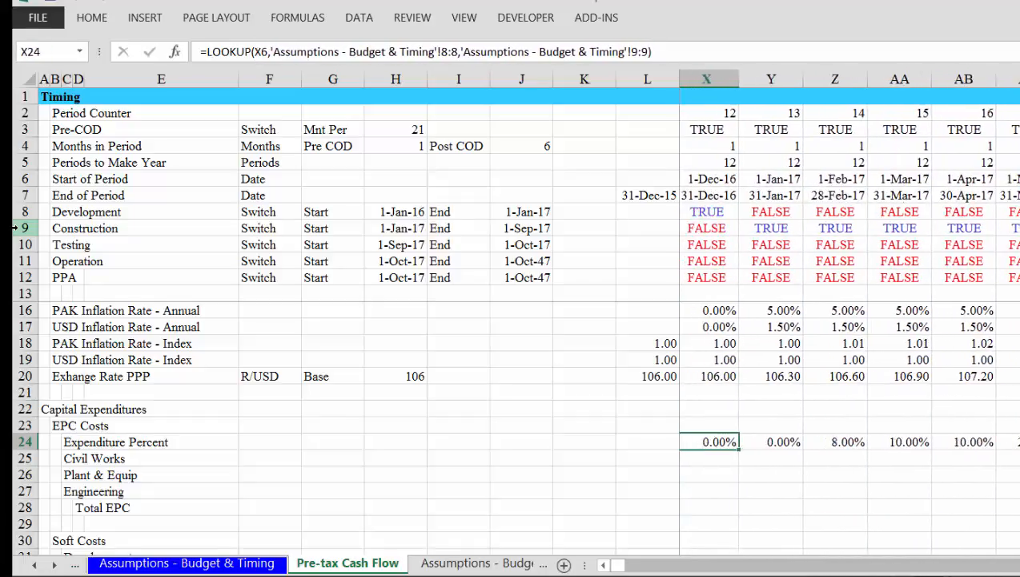
# Enter the EPC cost units in column F: % for Expenditure Percent and USD for Civil Works, Plant & Equip, Engineering and Total EPC.
pyautogui.press('Left')
pyautogui.press('Left')
pyautogui.press('Left')
pyautogui.press('Left')
pyautogui.press('Left')
pyautogui.press('Left')
pyautogui.press('Left')
pyautogui.press('Left')
pyautogui.press('Left')
pyautogui.press('Left')
pyautogui.press('Left')
pyautogui.press('Left')
pyautogui.press('Left')
pyautogui.press('Left')
pyautogui.press('Left')
pyautogui.press('Left')
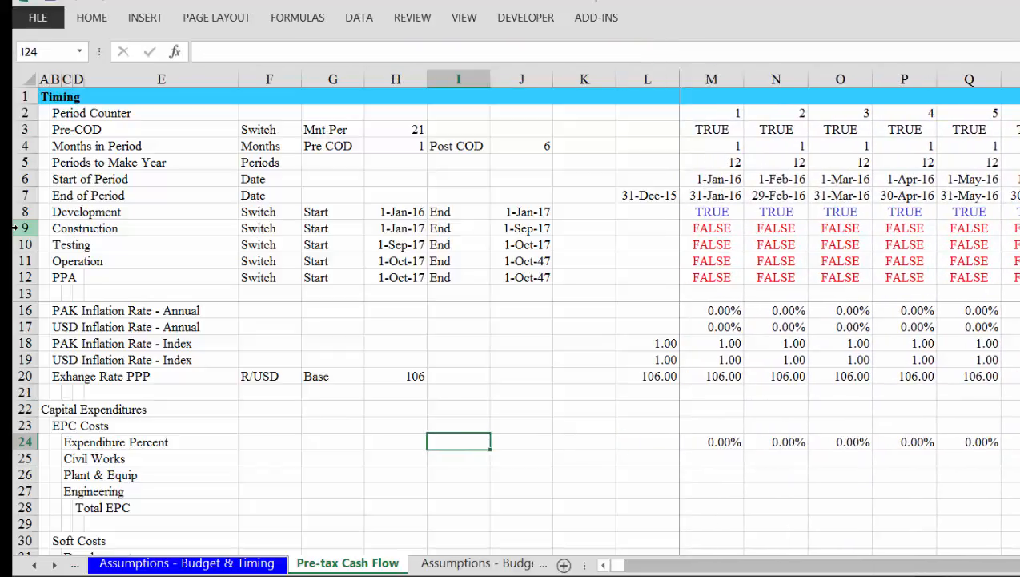
pyautogui.press('Left')
pyautogui.press('Right')
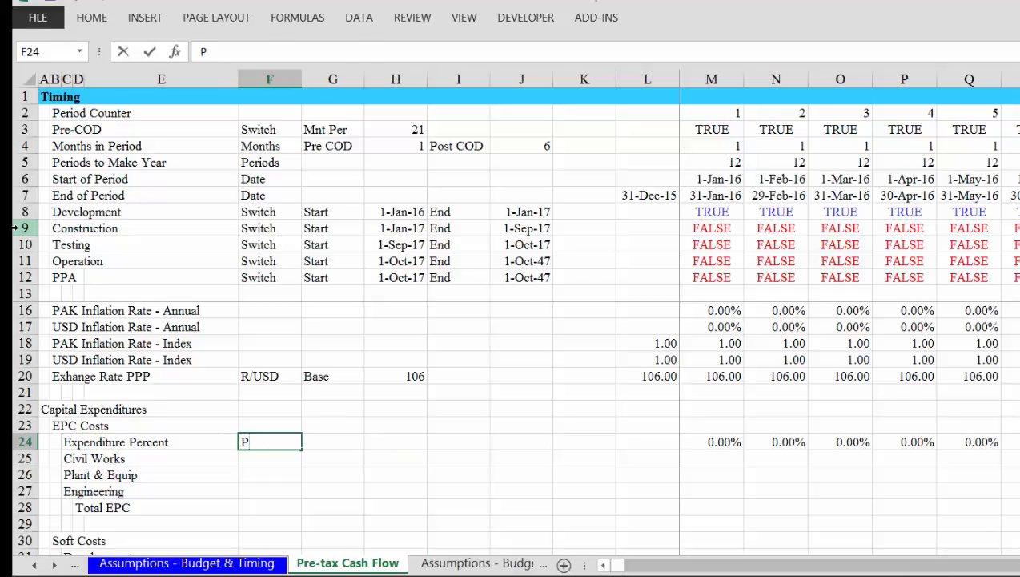
pyautogui.write('%')
pyautogui.press('Return')
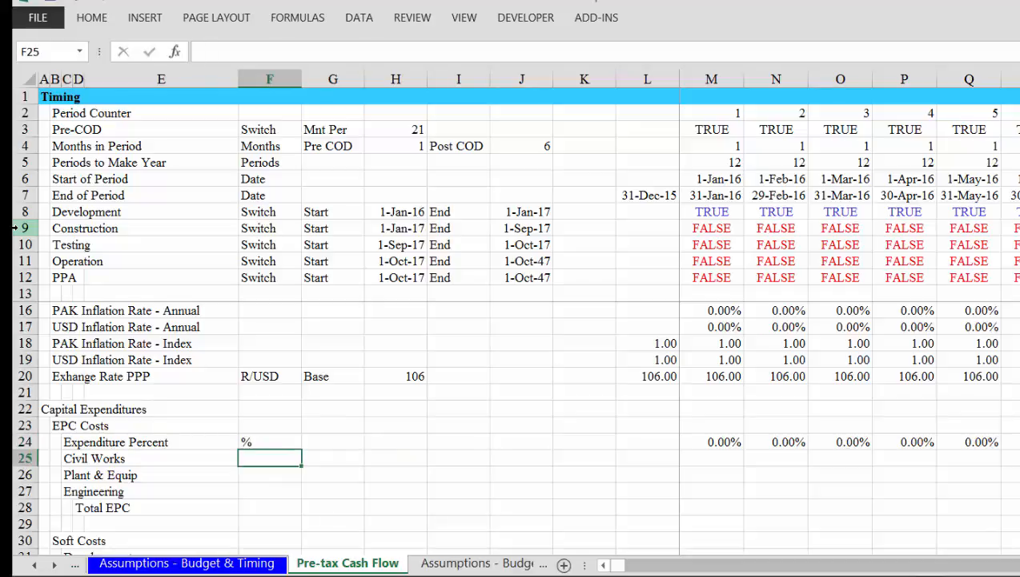
pyautogui.write('USD')
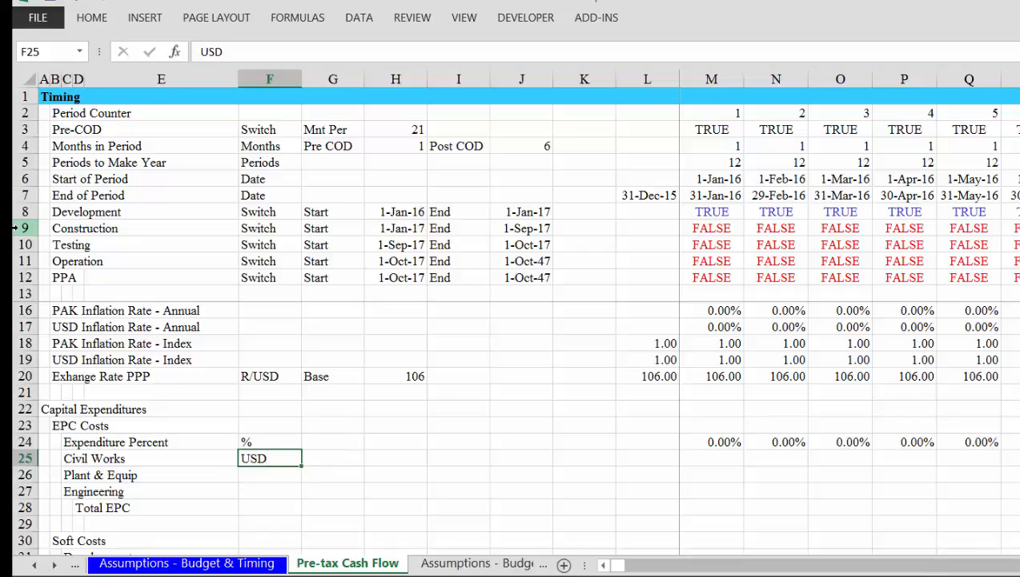
pyautogui.press('Return')
pyautogui.write('USD')
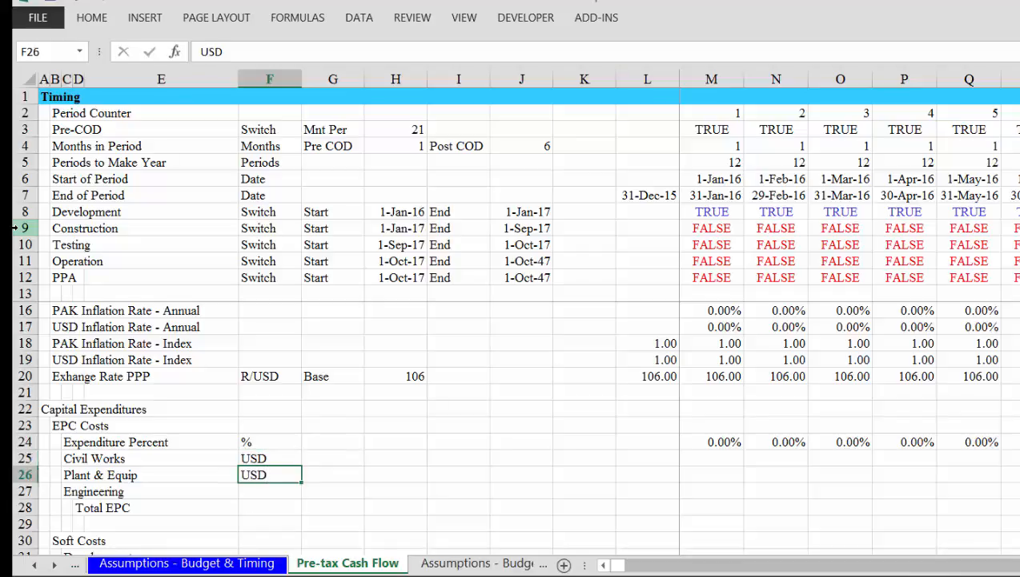
pyautogui.press('Return')
pyautogui.write('USD')
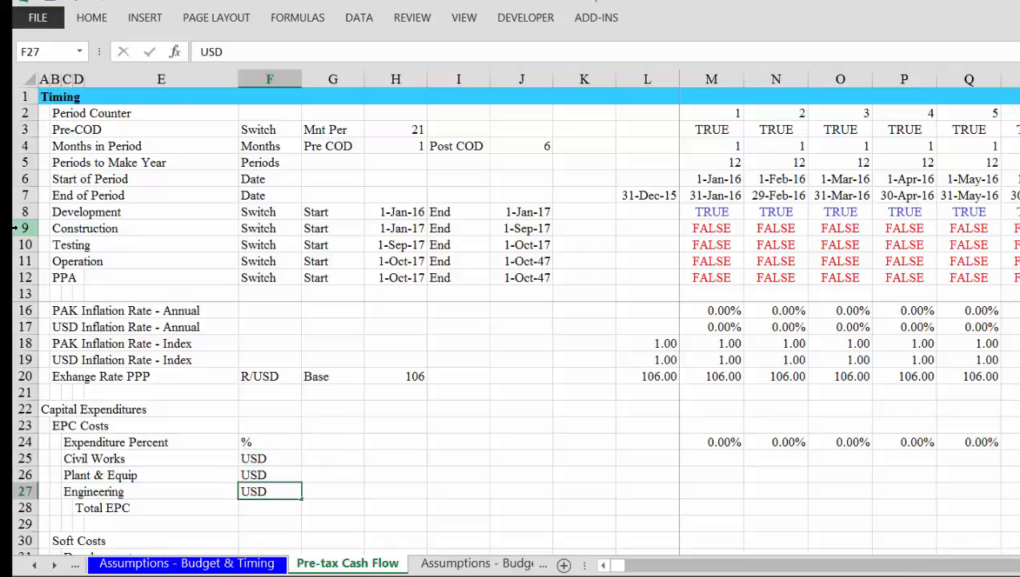
pyautogui.press('Return')
pyautogui.write('USD')
pyautogui.hotkey('ctrl', 'Return')
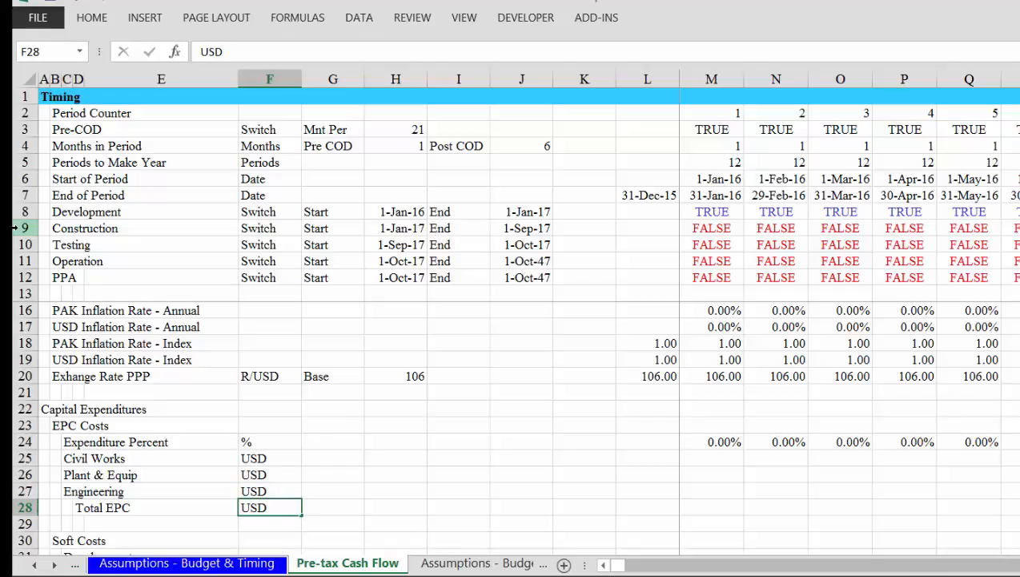
# Label cell G25 in the Civil Works row as Cost.
pyautogui.press('Up')
pyautogui.press('Up')
pyautogui.press('Up')
pyautogui.press('Right')
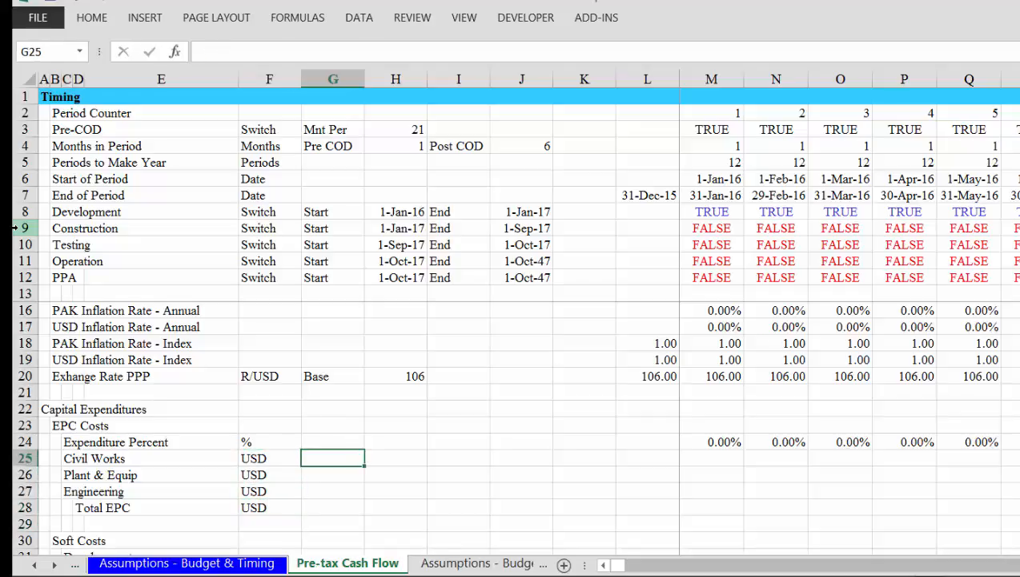
pyautogui.write('Cost')
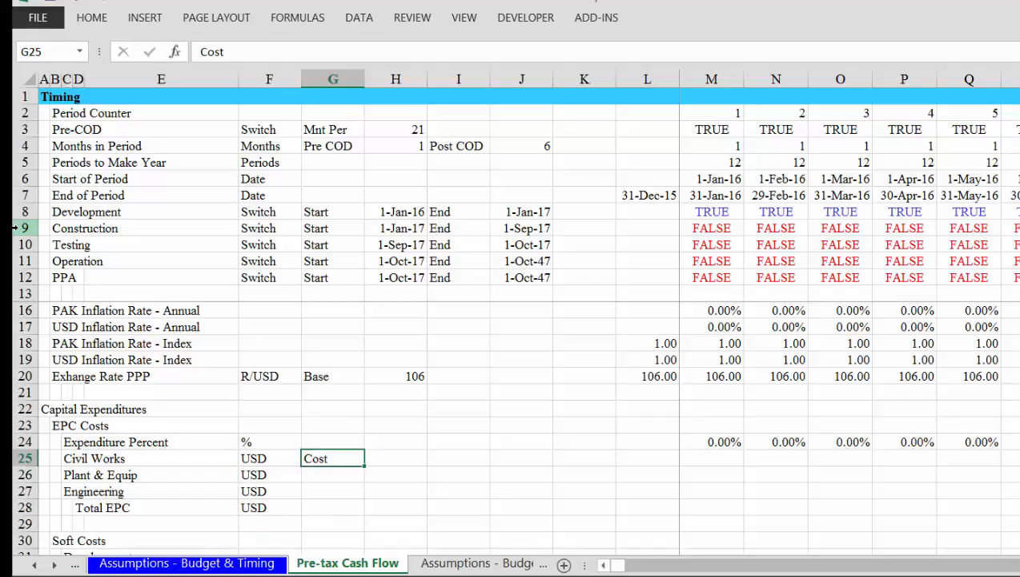
pyautogui.press('Return')
# Start a SUMIF formula in H25 using column G of the Assumptions - Budget & Timing sheet as the range.
pyautogui.press('Right')
pyautogui.press('Up')
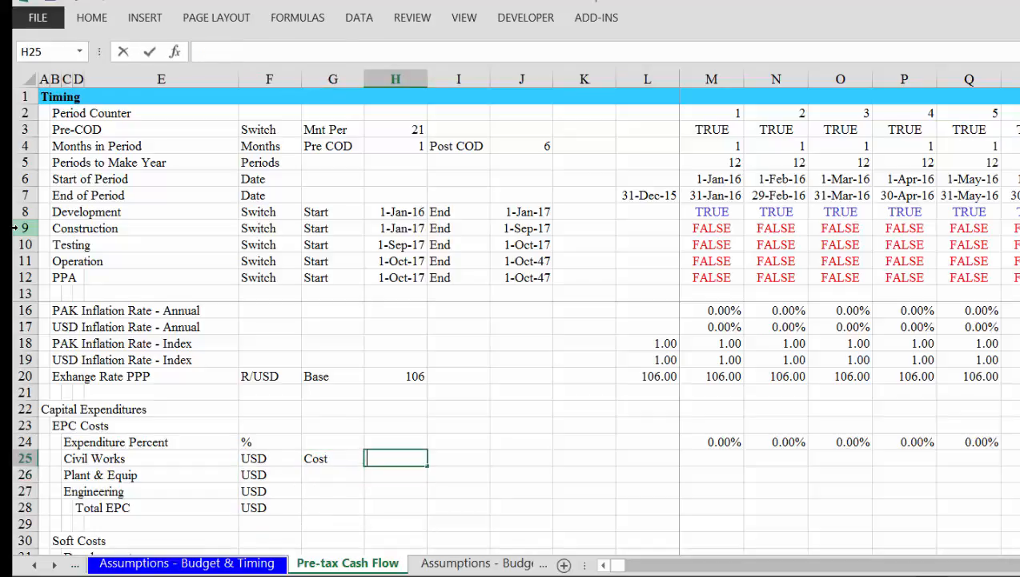
pyautogui.write('=s')
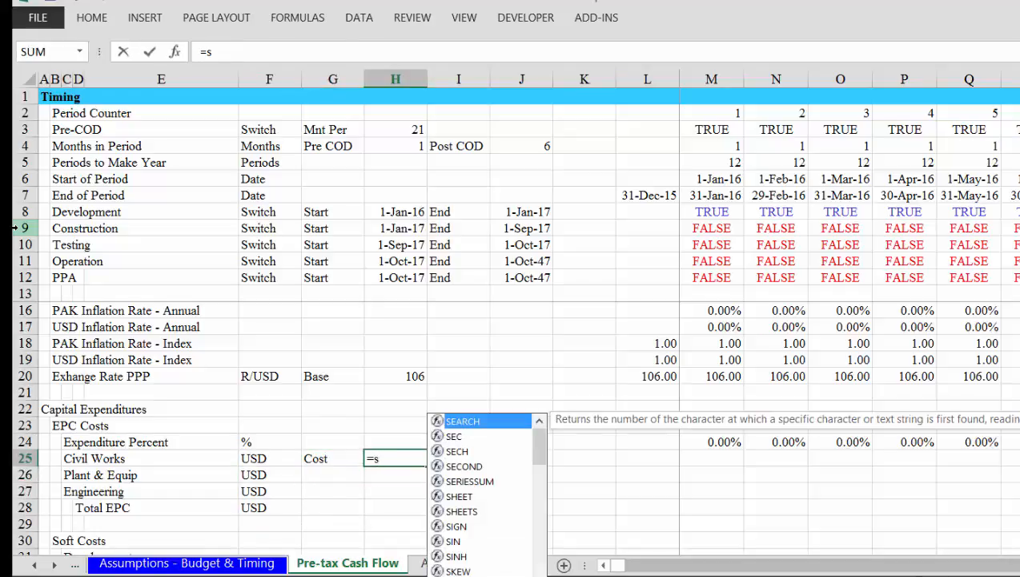
pyautogui.write('u')
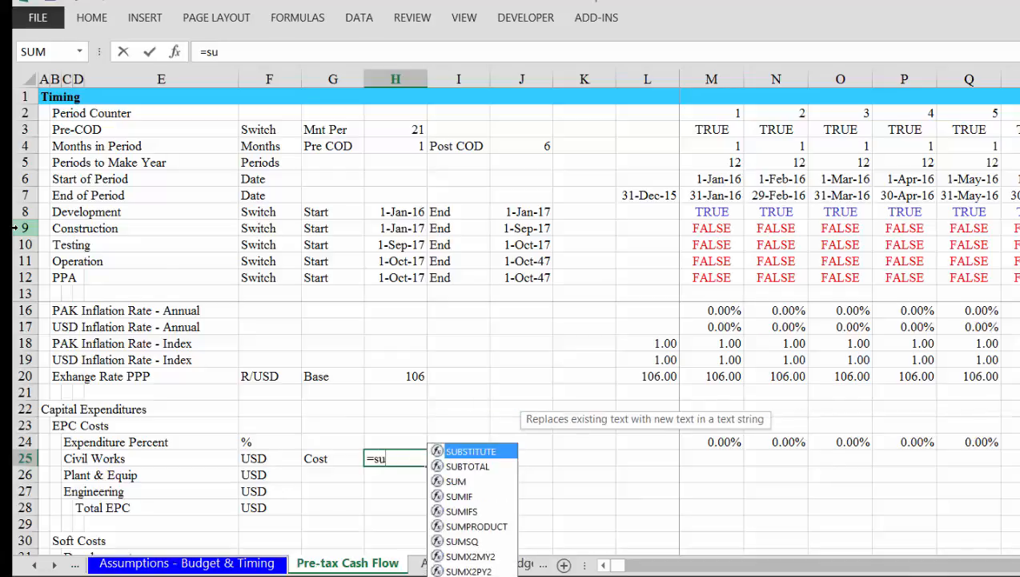
pyautogui.press('Down')
pyautogui.press('Down')
pyautogui.press('Down')
pyautogui.press('Tab')
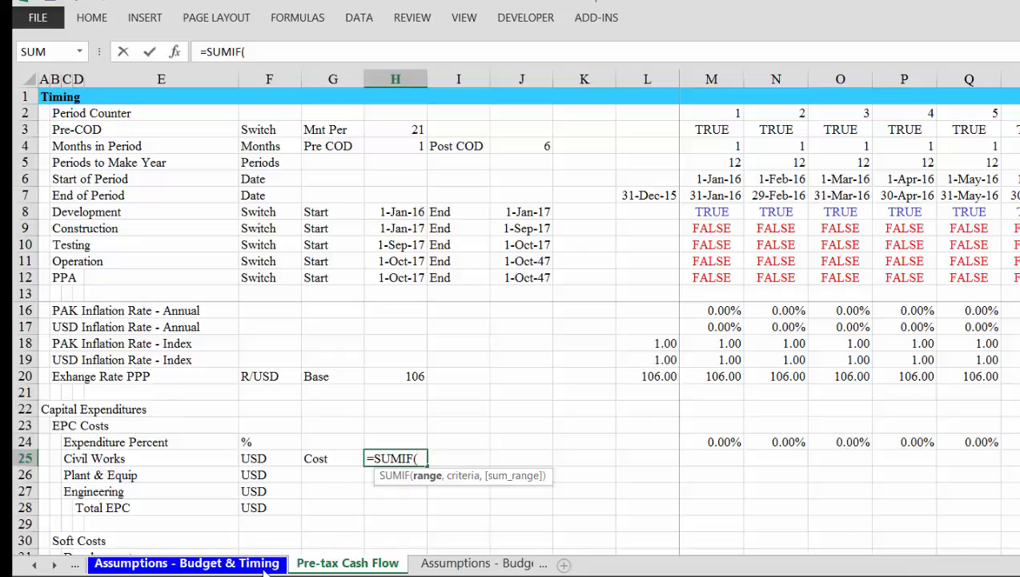
pyautogui.click(186, 563)
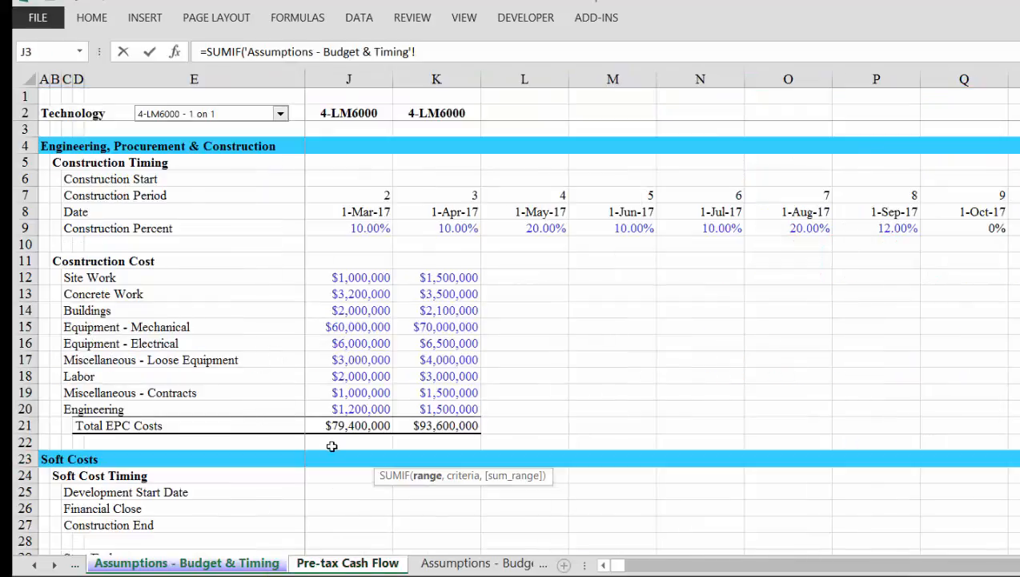
pyautogui.click(439, 266)
pyautogui.press('Left')
pyautogui.press('Left')
pyautogui.press('Left')
pyautogui.press('Left')
pyautogui.press('Left')
pyautogui.press('Left')
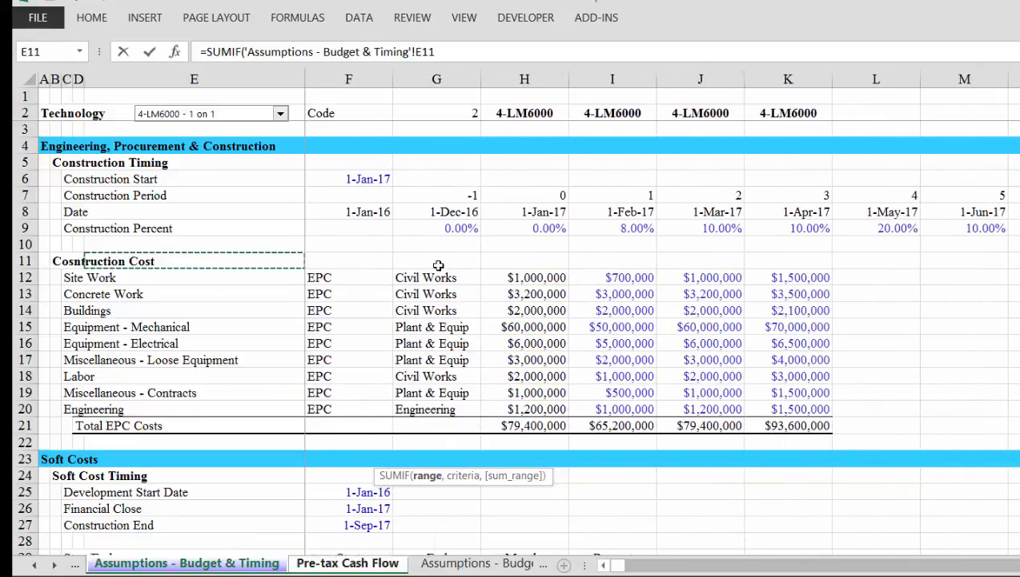
pyautogui.click(435, 78)
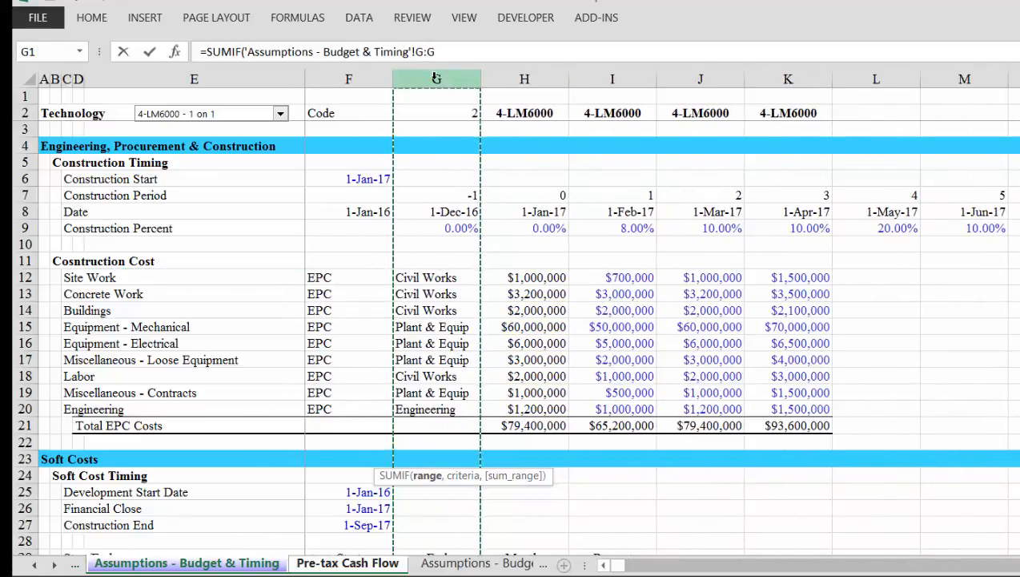
pyautogui.write(',')
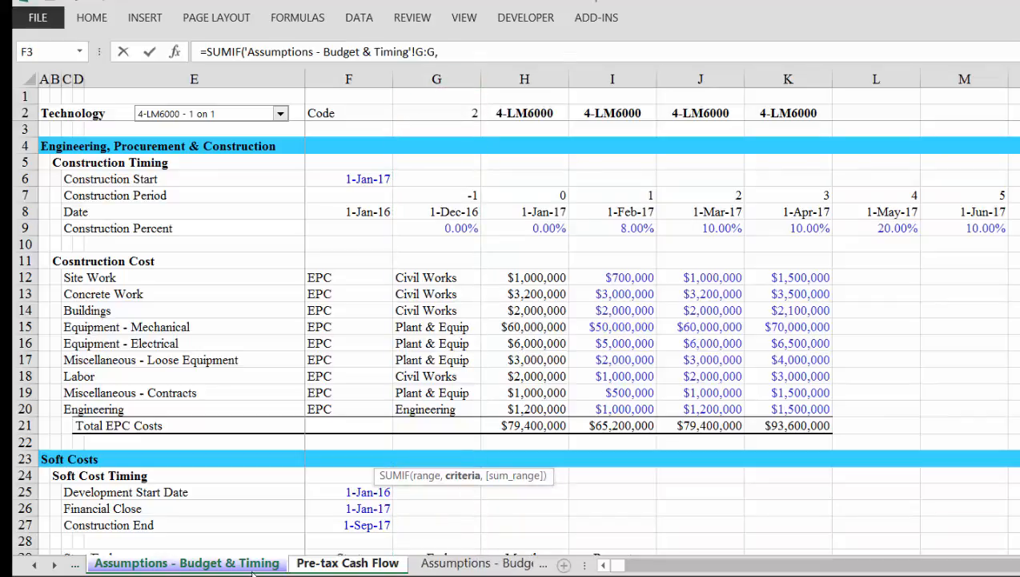
# Set the SUMIF criteria to the Civil Works label on the Pre-tax Cash Flow sheet, locking only the column as $C25.
pyautogui.click(333, 565)
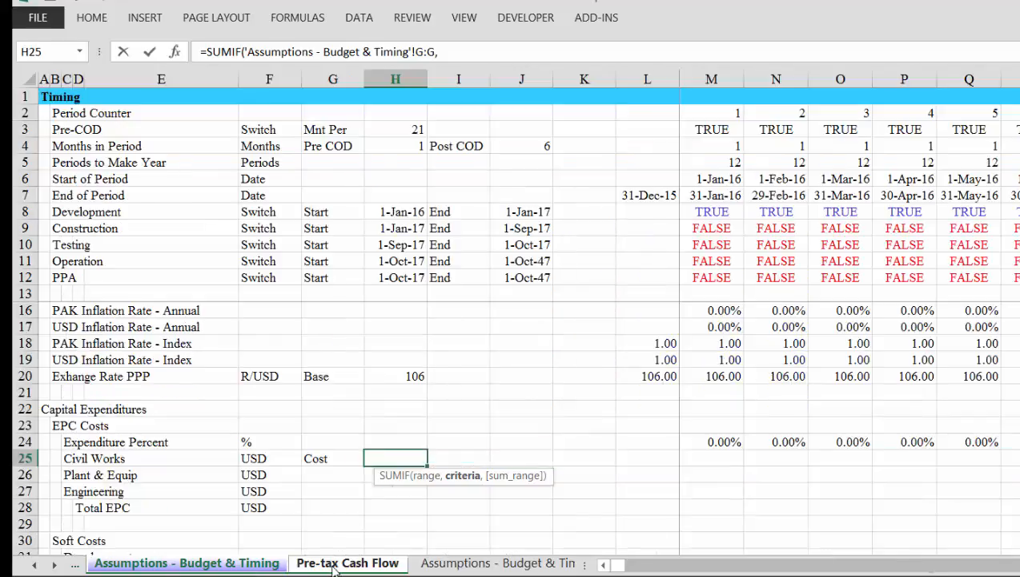
pyautogui.click(128, 461)
pyautogui.press('Left')
pyautogui.press('Left')
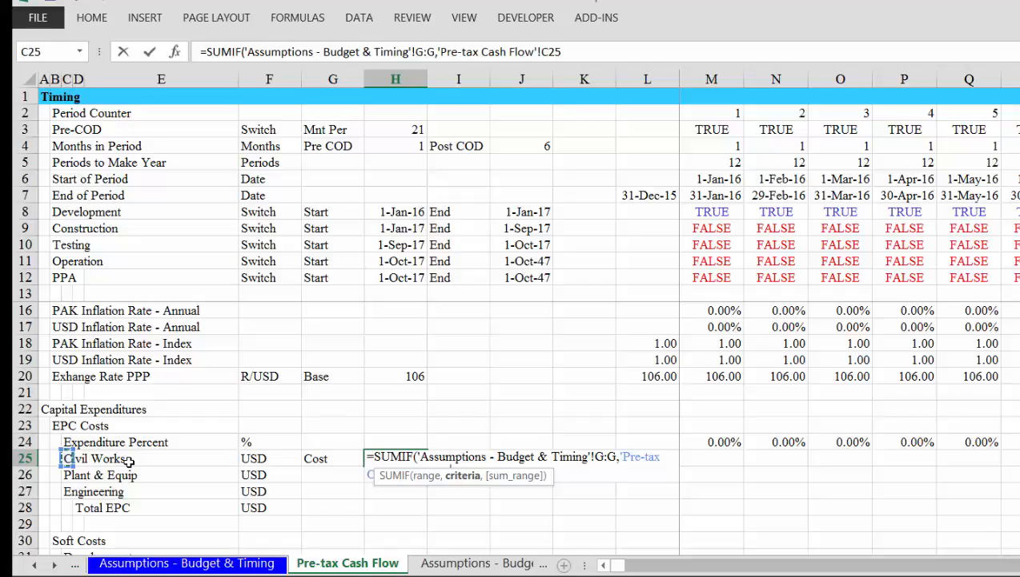
pyautogui.press('F4')
pyautogui.press('F4')
pyautogui.click(578, 53)
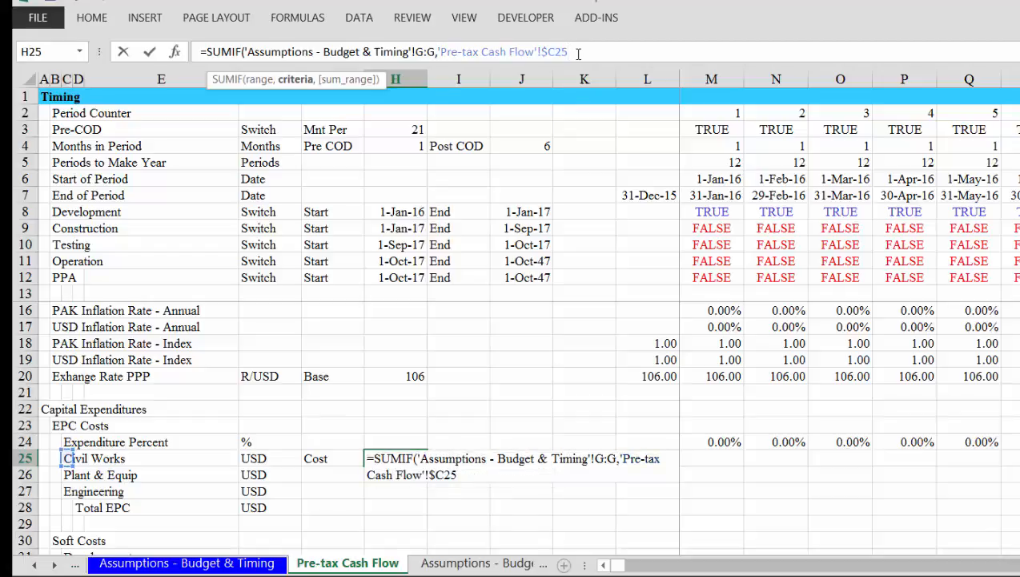
pyautogui.write(',')
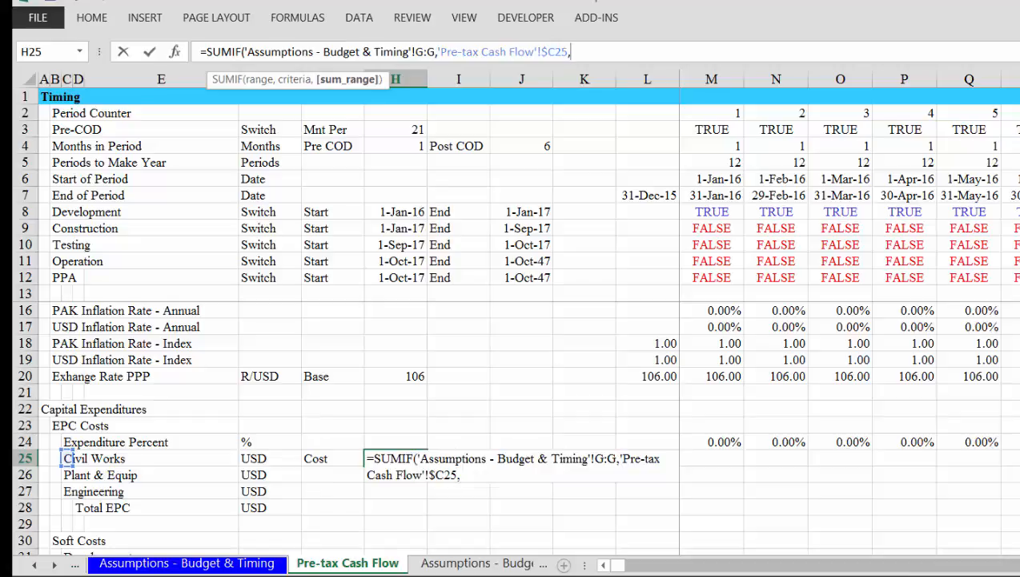
# Finish the SUMIF with column H of Assumptions - Budget & Timing as the sum range and format H25 with thousands separators.
pyautogui.click(187, 563)
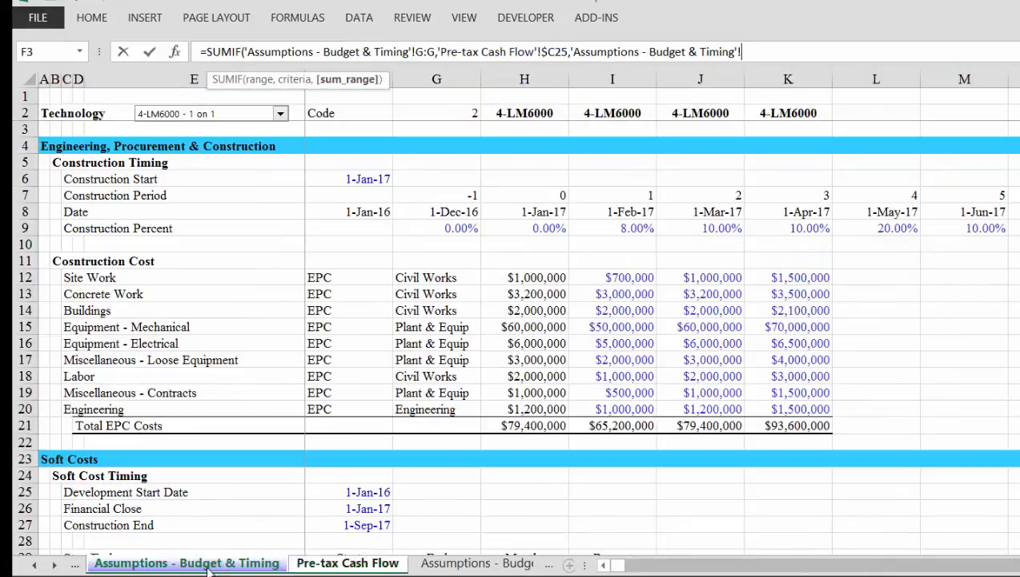
pyautogui.click(517, 78)
pyautogui.press('Return')
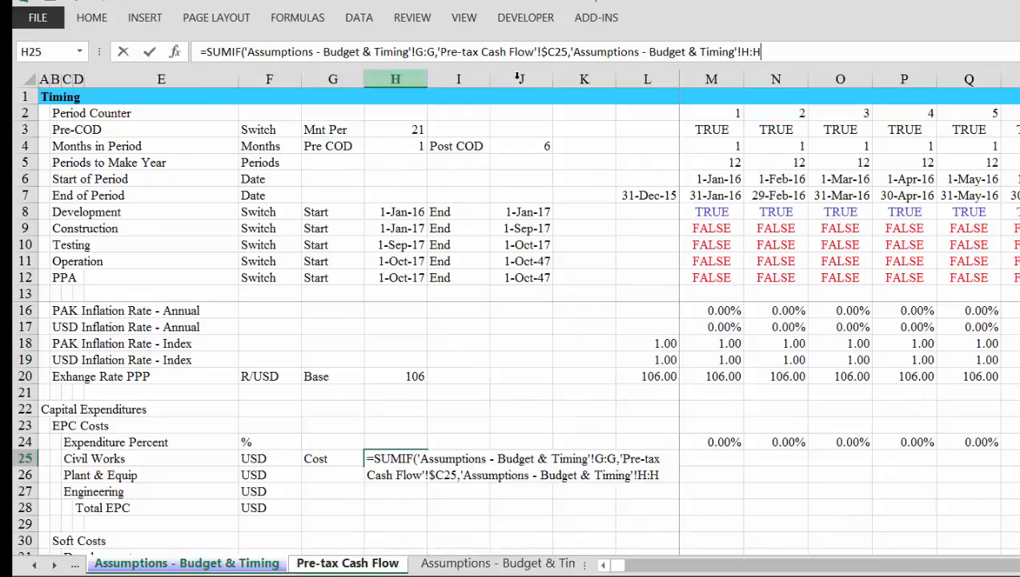
pyautogui.press('Up')
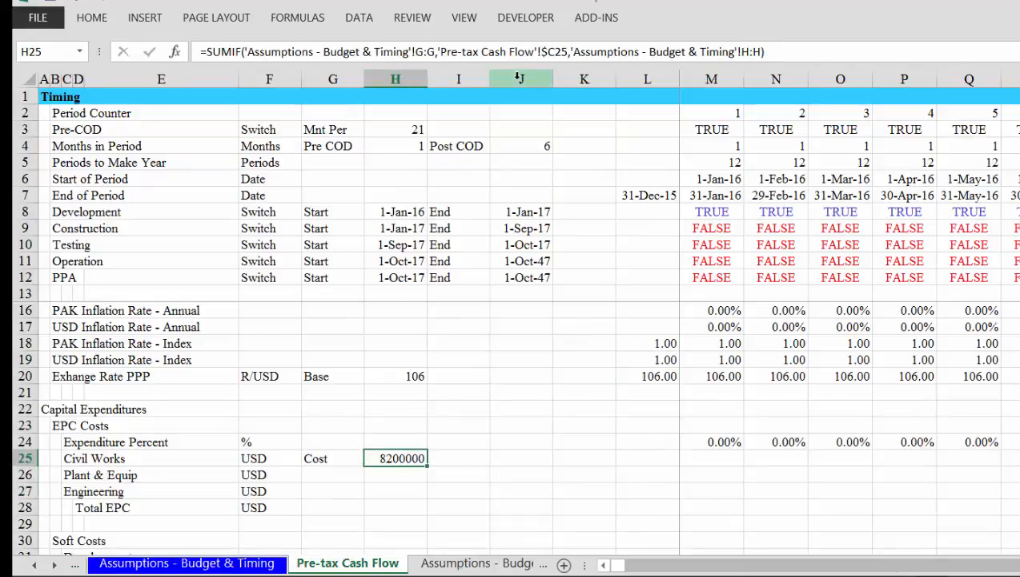
pyautogui.hotkey('ctrl', 'shift', '1')
pyautogui.press('alt')
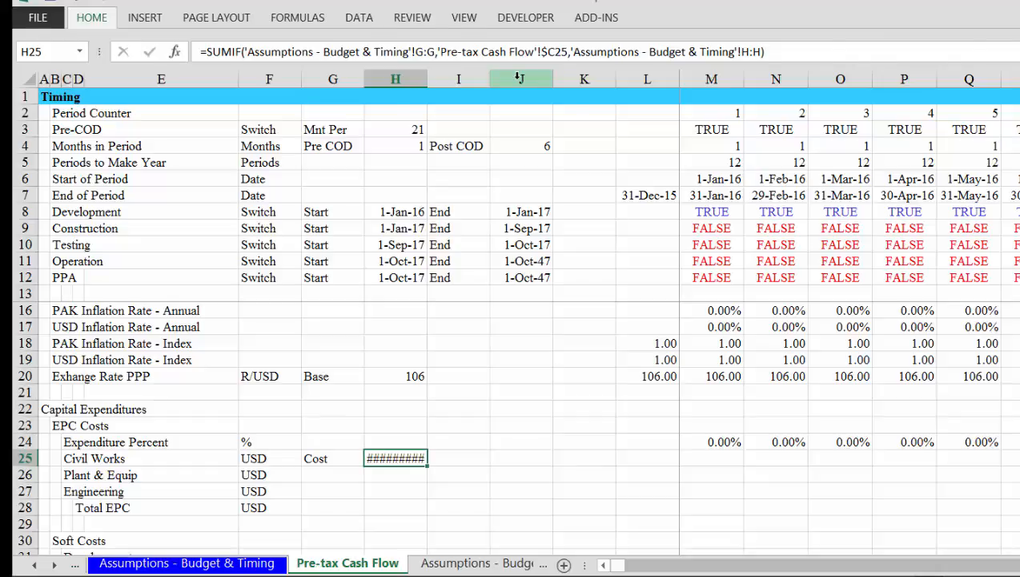
pyautogui.press('h')
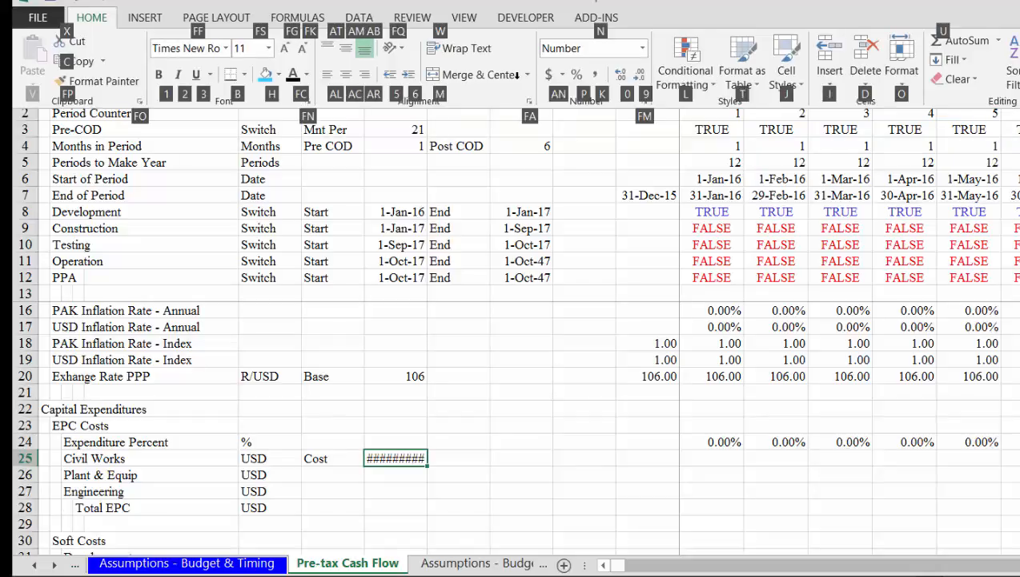
pyautogui.press('Escape')
pyautogui.press('Escape')
pyautogui.press('Return')
pyautogui.press('alt')
pyautogui.press('h')
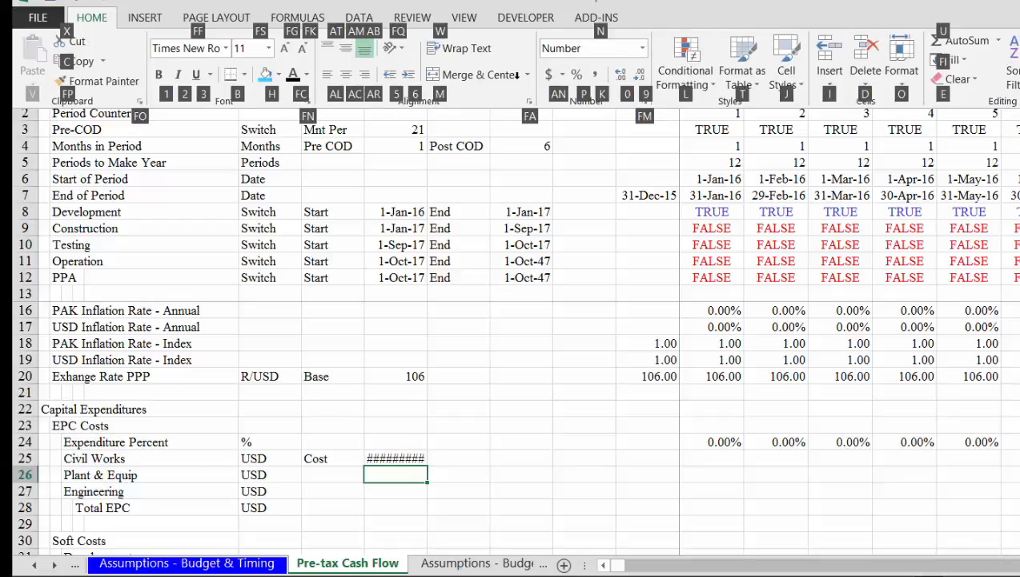
pyautogui.press('Escape')
pyautogui.press('Escape')
pyautogui.press('Up')
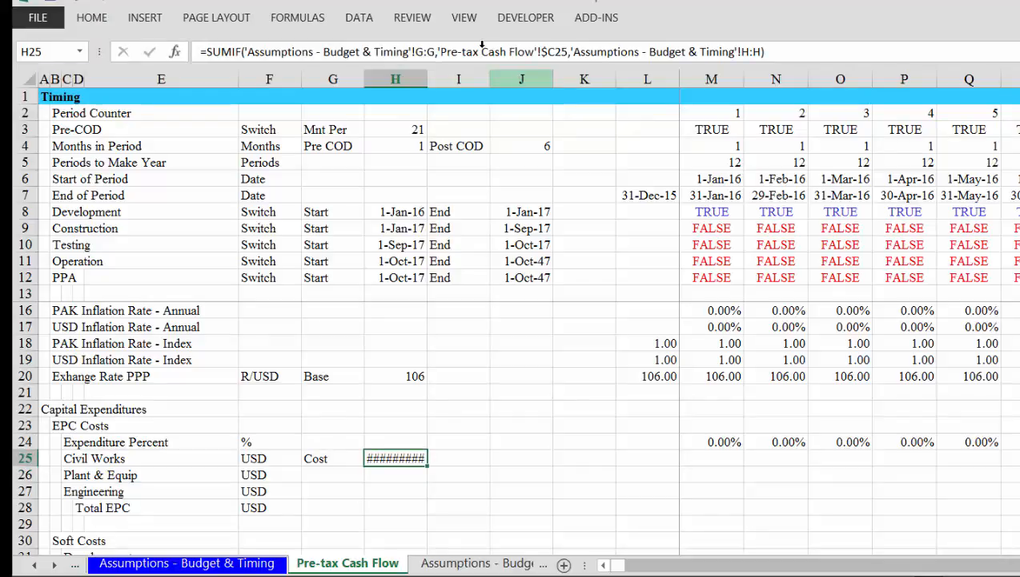
# Remove the decimal places from the Civil Works cost in H25.
pyautogui.click(93, 17)
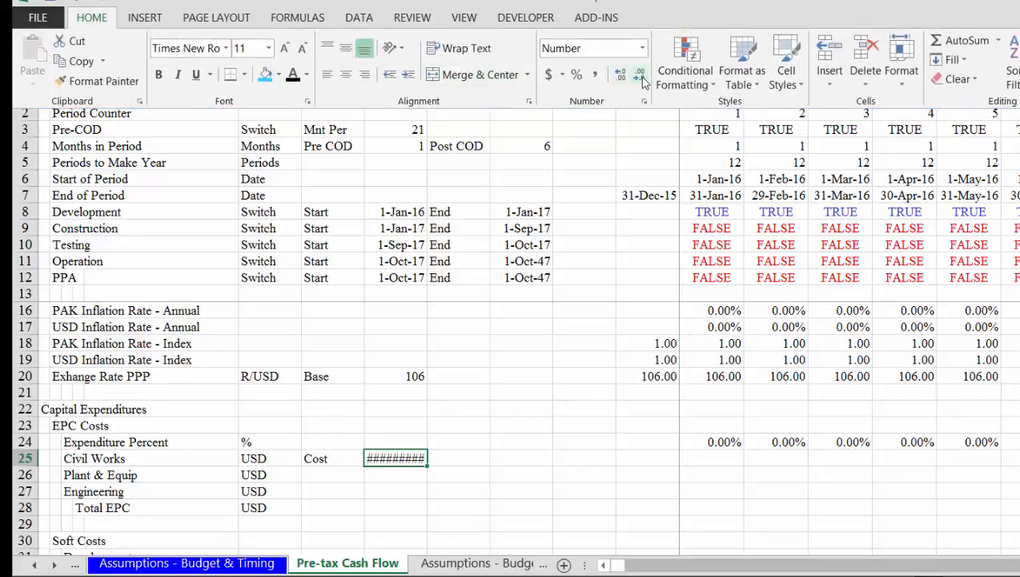
pyautogui.click(639, 78)
pyautogui.press('Down')
pyautogui.press('Up')
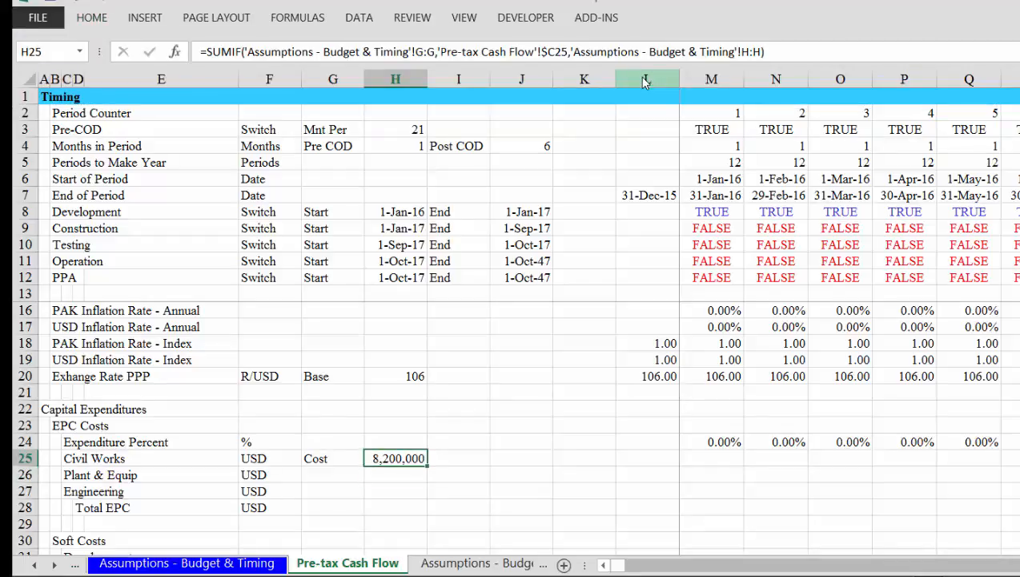
# Fill the Civil Works cost formula from H25 down through the Total EPC row, H28.
pyautogui.hotkey('shift', 'Down')
pyautogui.hotkey('shift', 'Down')
pyautogui.hotkey('shift', 'Down')
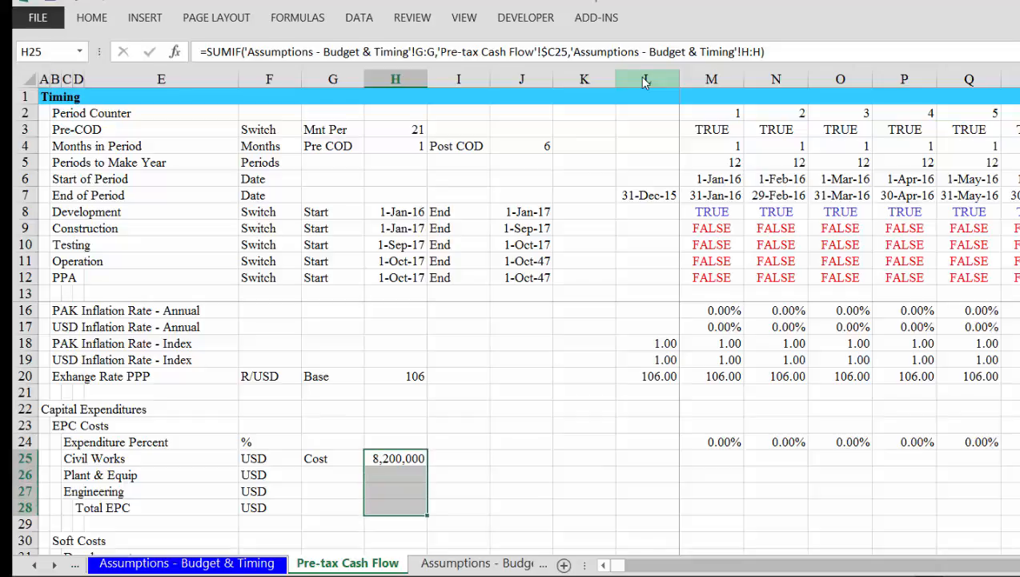
pyautogui.hotkey('ctrl', 'd')
# Fill the Cost label from G25 down through G28.
pyautogui.hotkey('shift', 'Up')
pyautogui.hotkey('shift', 'Up')
pyautogui.hotkey('shift', 'Up')
pyautogui.press('Left')
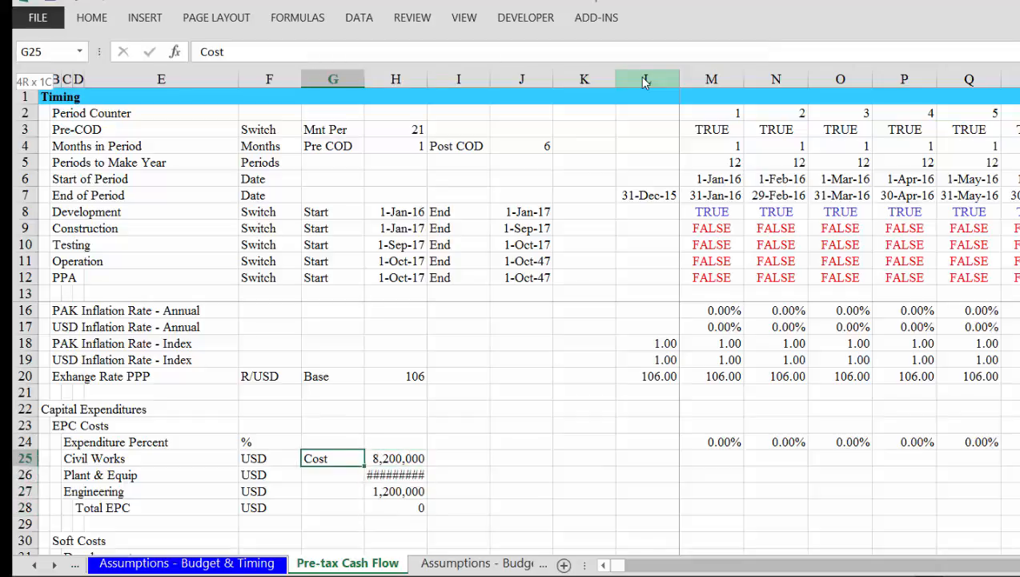
pyautogui.hotkey('shift', 'Down')
pyautogui.hotkey('shift', 'Down')
pyautogui.hotkey('shift', 'Down')
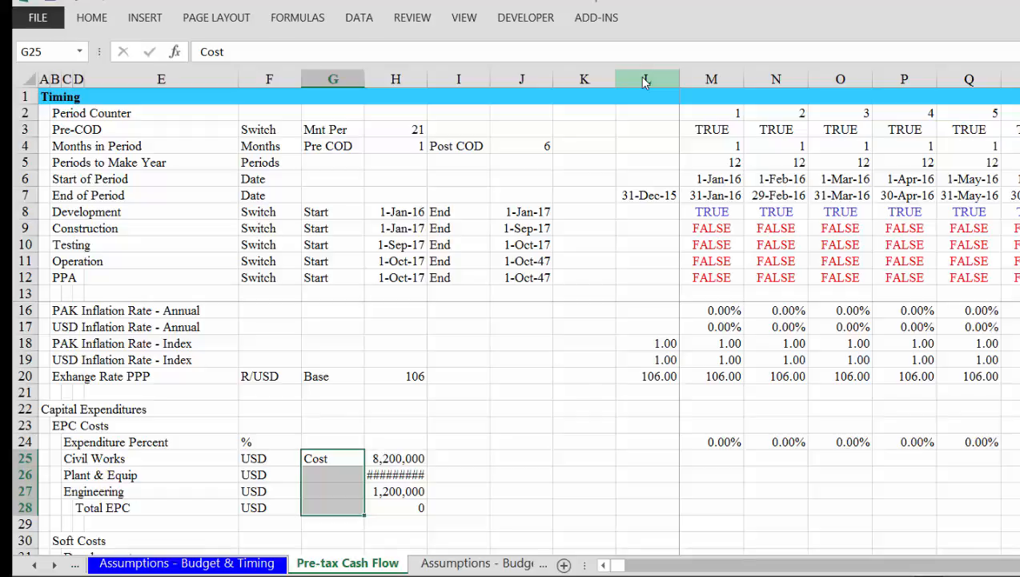
pyautogui.hotkey('ctrl', 'd')
# Clear the Cost label and the SUMIF formula from G28:H28 in the Total EPC row.
pyautogui.press('Down')
pyautogui.press('Down')
pyautogui.press('Down')
pyautogui.hotkey('shift', 'Right')
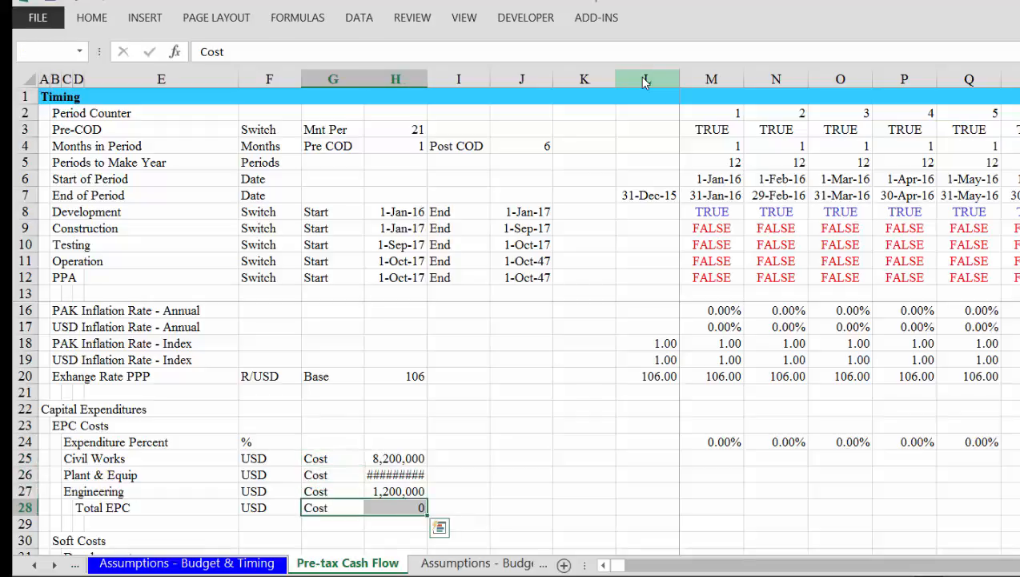
pyautogui.press('Up')
pyautogui.press('Up')
pyautogui.press('Right')
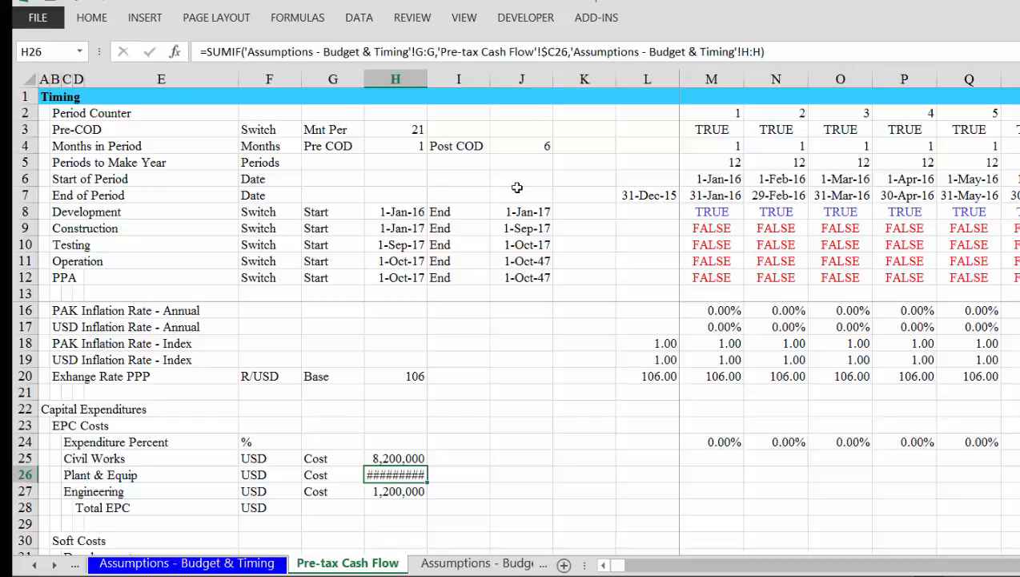
# Widen all columns from F onward slightly so the Plant & Equip cost fits in its cell.
pyautogui.press('Up')
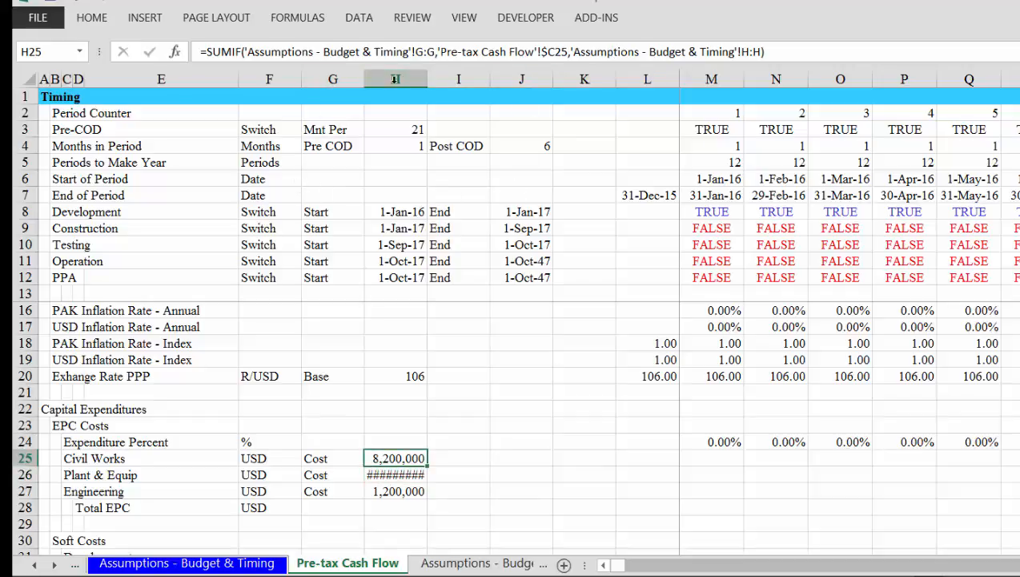
pyautogui.click(277, 72)
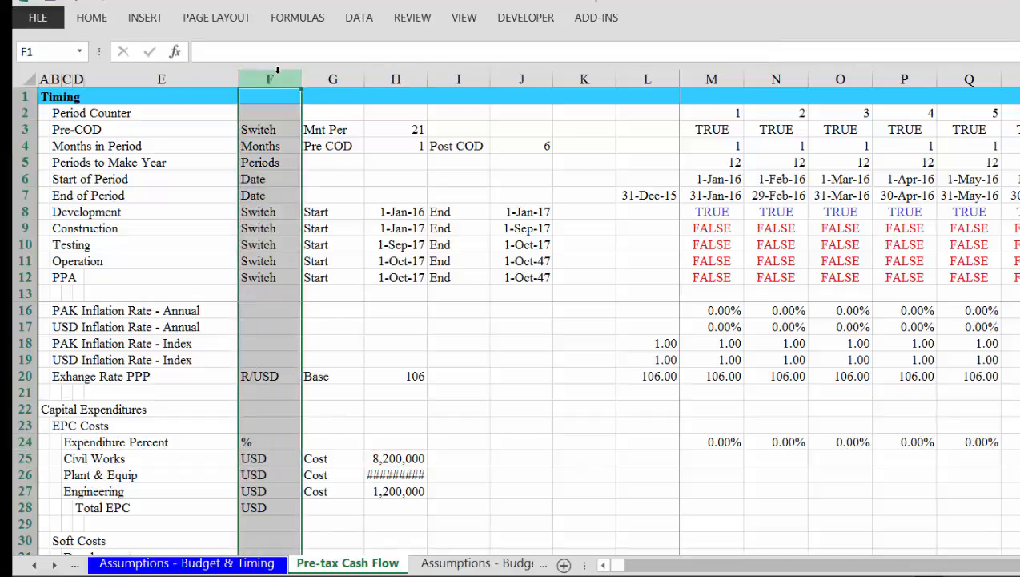
pyautogui.hotkey('ctrl', 'shift', 'Right')
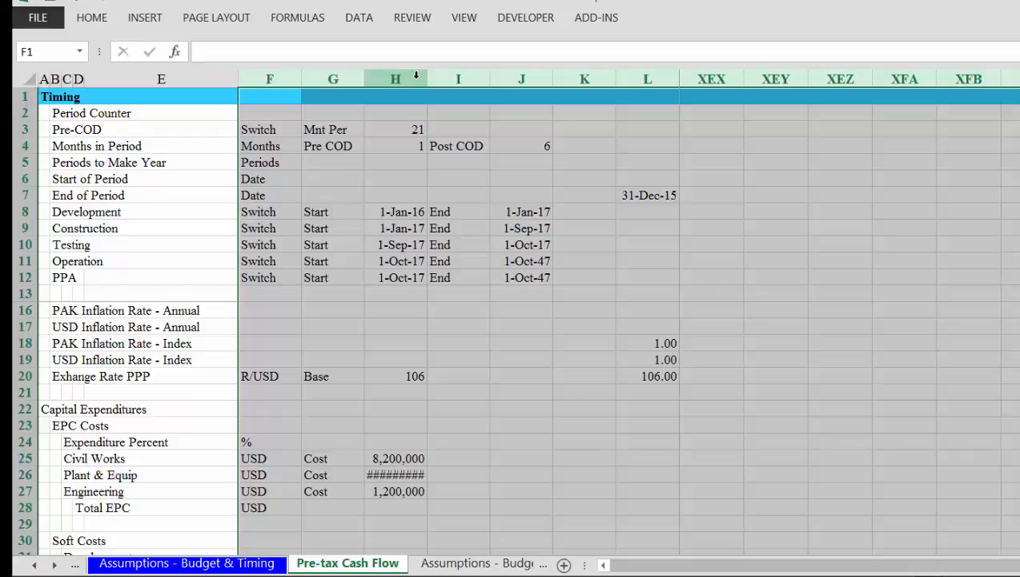
pyautogui.moveTo(427, 78); pyautogui.dragTo(437, 84)
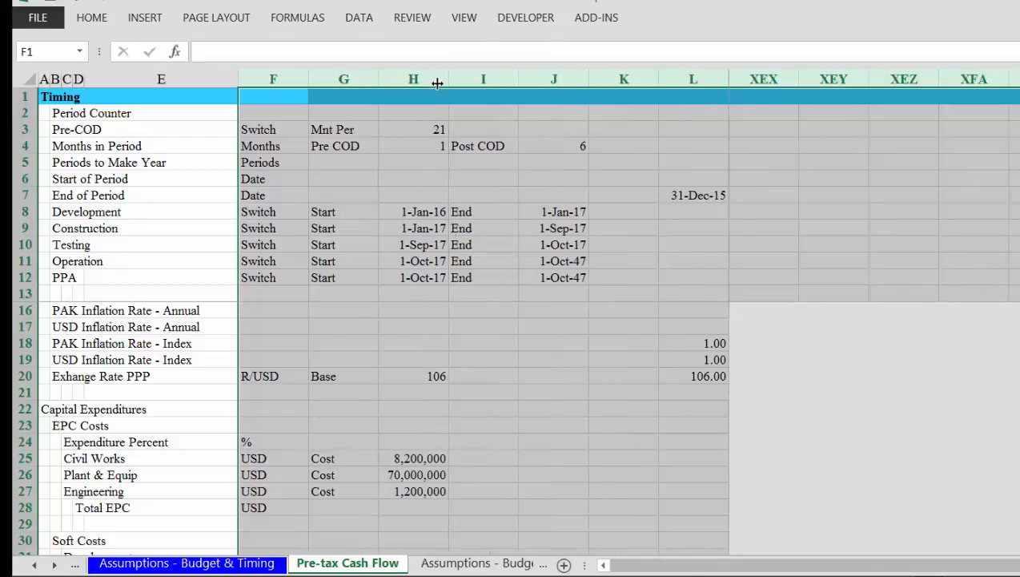
pyautogui.press('Left')
pyautogui.press('Left')
pyautogui.press('Down')
pyautogui.press('Down')
pyautogui.press('pagedown')
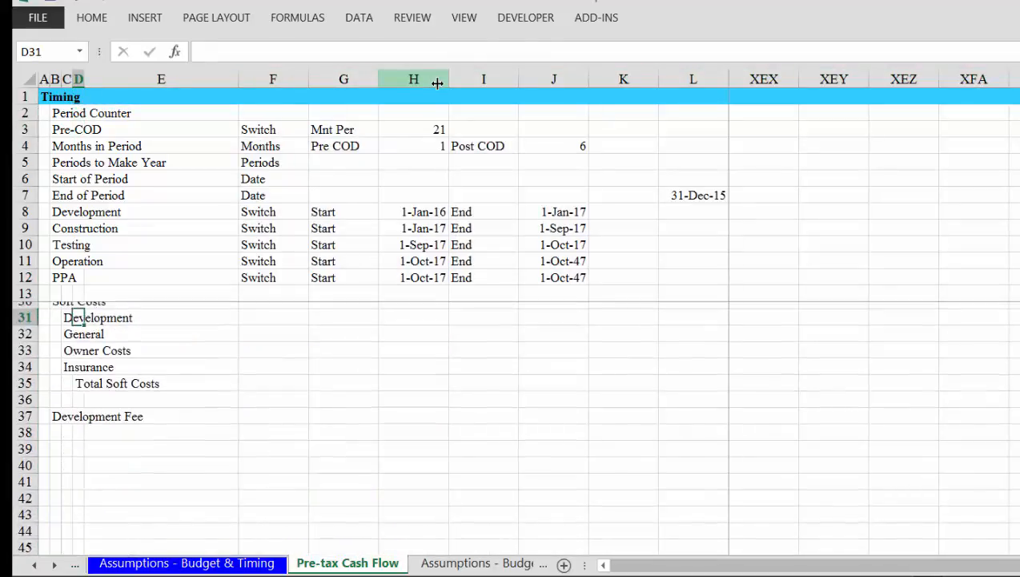
pyautogui.press('Up')
pyautogui.press('Up')
pyautogui.press('Up')
pyautogui.press('Up')
pyautogui.press('Up')
pyautogui.press('Up')
pyautogui.press('Up')
pyautogui.press('Up')
pyautogui.press('Up')
pyautogui.press('Up')
pyautogui.press('Up')
pyautogui.press('Up')
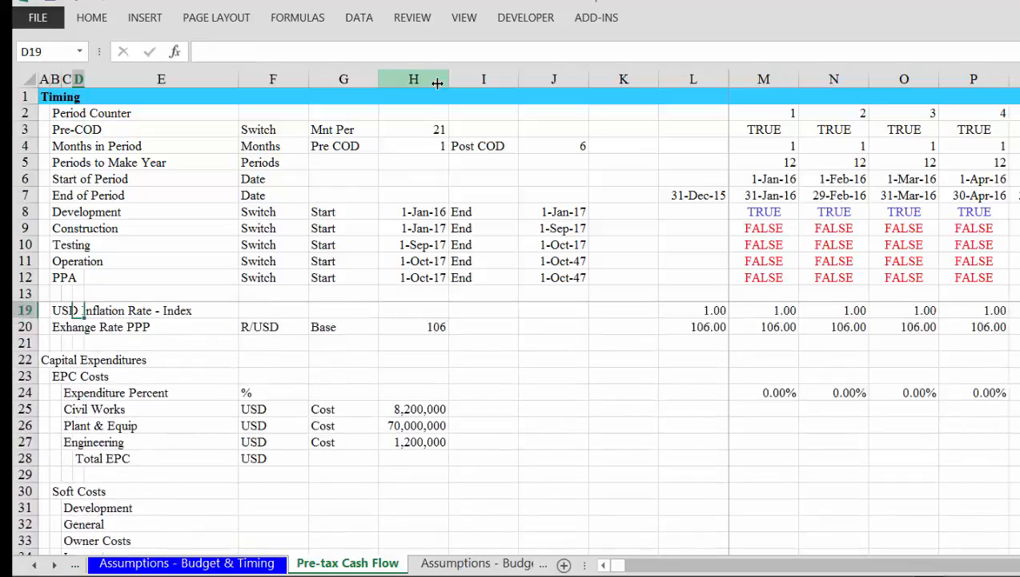
pyautogui.press('Up')
pyautogui.press('Up')
# Enter =M$24*$H25 in M25 to spread the Civil Works cost by the first period's expenditure percent.
pyautogui.press('Down')
pyautogui.press('Down')
pyautogui.press('Down')
pyautogui.press('Down')
pyautogui.press('Down')
pyautogui.press('Down')
pyautogui.press('Down')
pyautogui.press('Down')
pyautogui.press('Down')
pyautogui.press('Down')
pyautogui.press('Down')
pyautogui.press('Up')
pyautogui.press('Up')
pyautogui.press('Up')
pyautogui.press('Right')
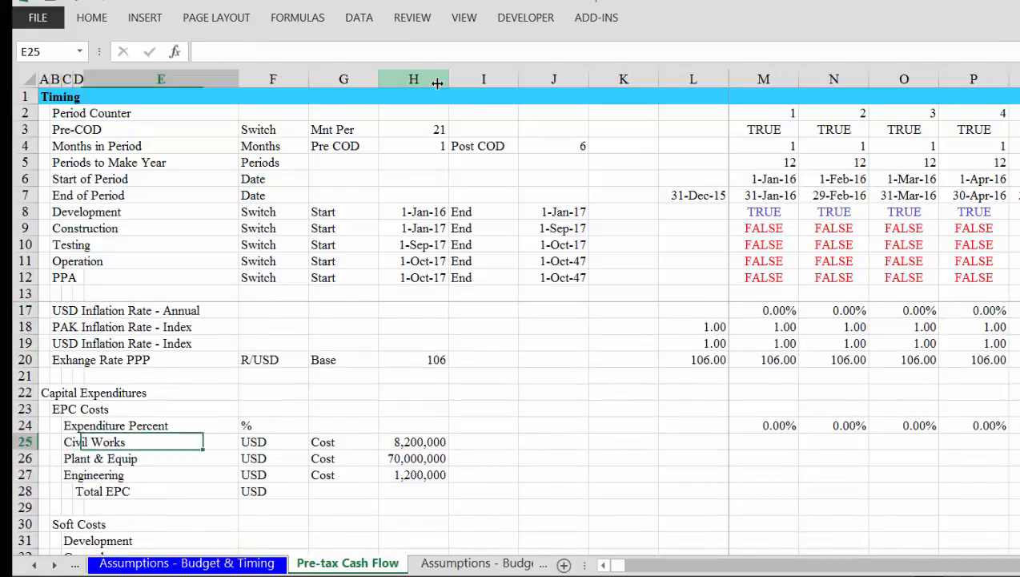
pyautogui.press('Right')
pyautogui.press('Right')
pyautogui.press('Right')
pyautogui.press('Right')
pyautogui.press('Right')
pyautogui.press('Right')
pyautogui.press('Right')
pyautogui.press('Right')
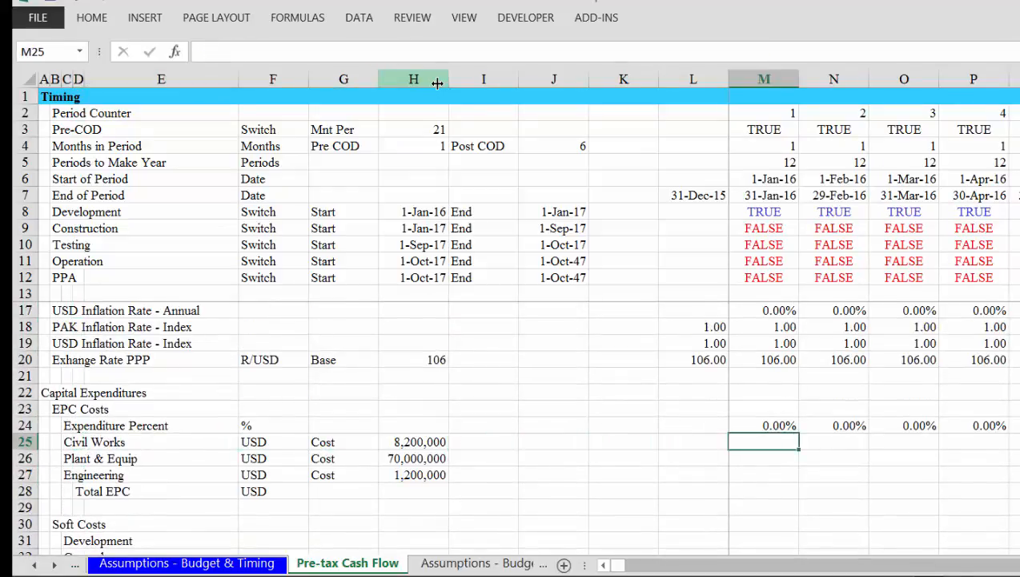
pyautogui.write('=')
pyautogui.press('Up')
pyautogui.press('F4')
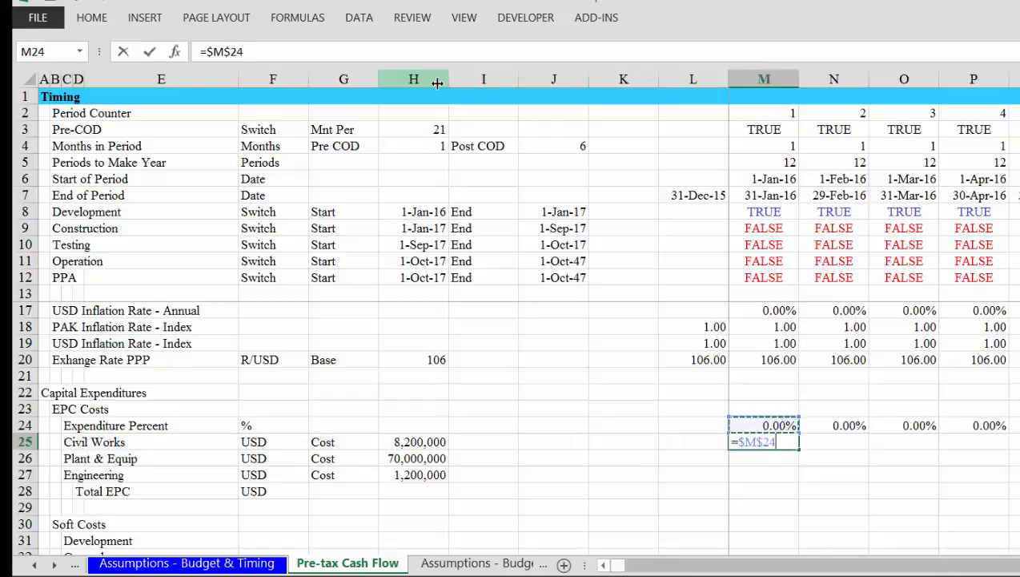
pyautogui.press('F4')
pyautogui.press('F4')
pyautogui.press('F4')
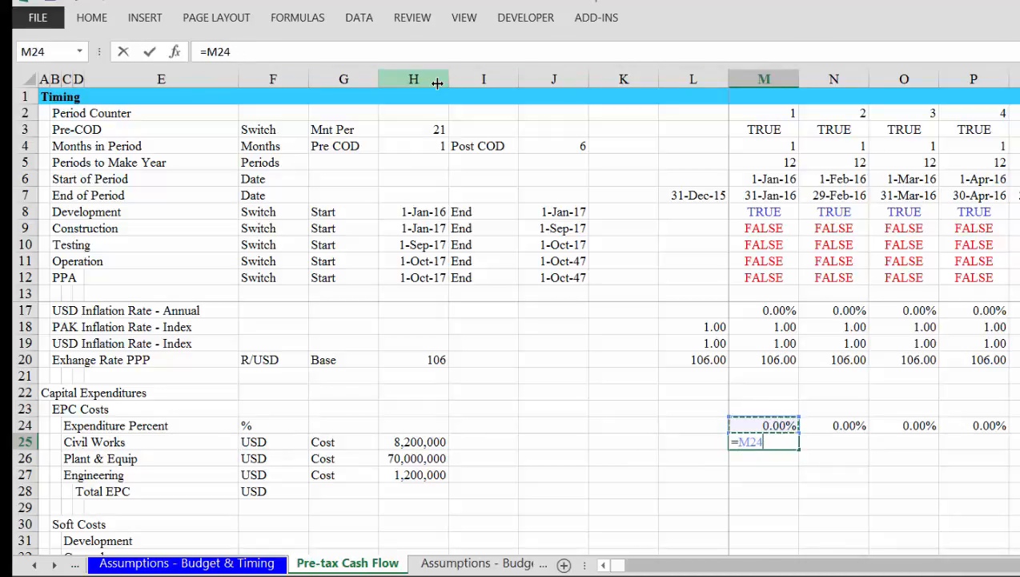
pyautogui.press('F4')
pyautogui.press('F4')
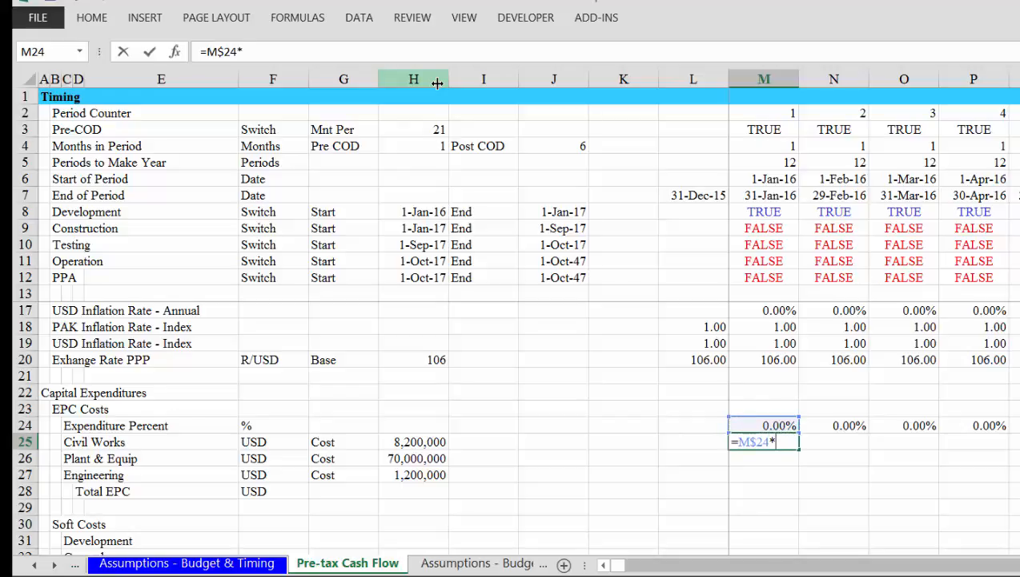
pyautogui.press('Left')
pyautogui.press('Left')
pyautogui.press('Left')
pyautogui.press('Left')
pyautogui.press('Left')
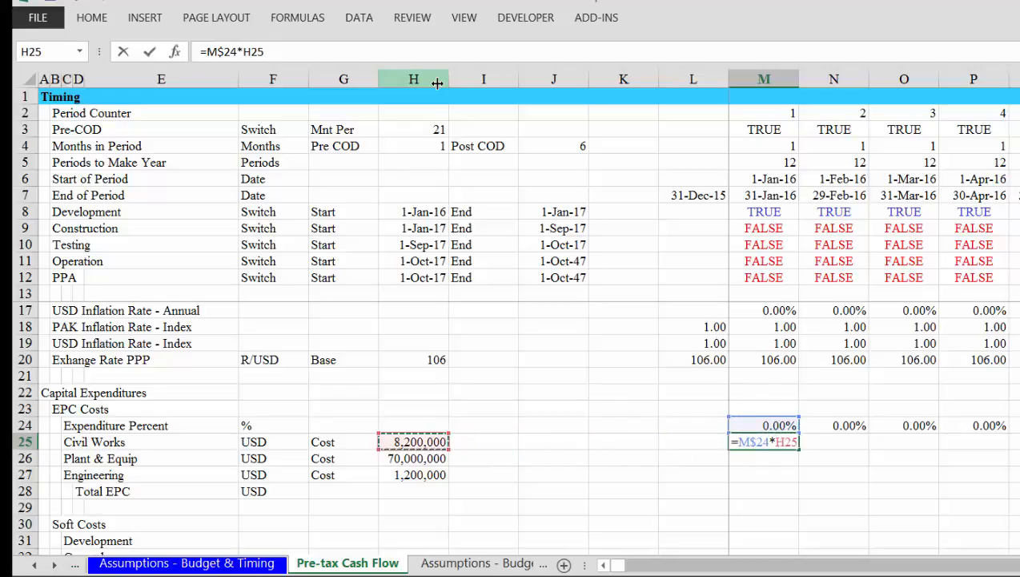
pyautogui.press('F4')
pyautogui.press('F4')
pyautogui.press('F4')
pyautogui.press('Return')
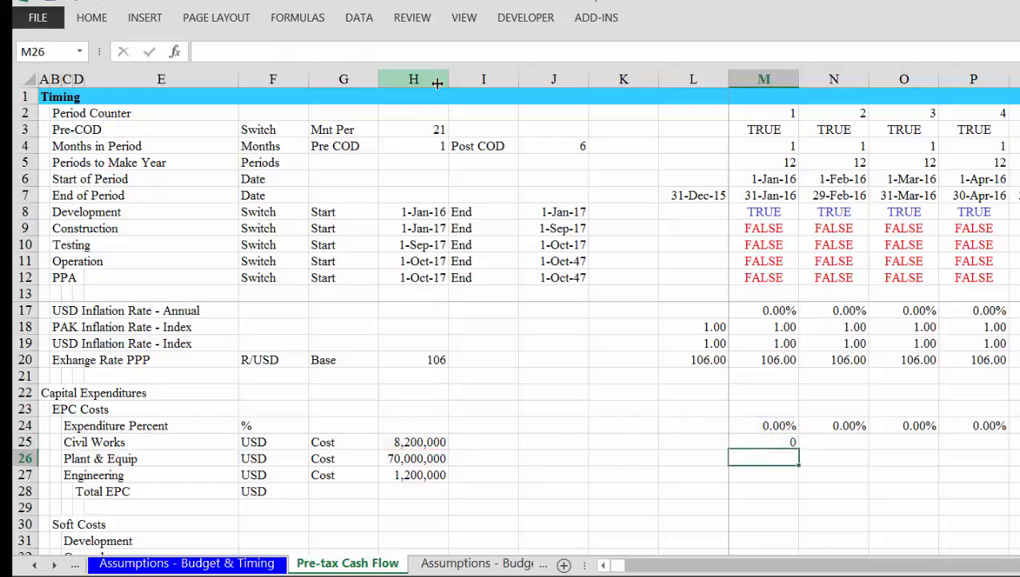
# Fill the M25 formula down through the Engineering row, 27, and across all the period columns.
pyautogui.press('Up')
pyautogui.hotkey('shift', 'Down')
pyautogui.hotkey('shift', 'Down')
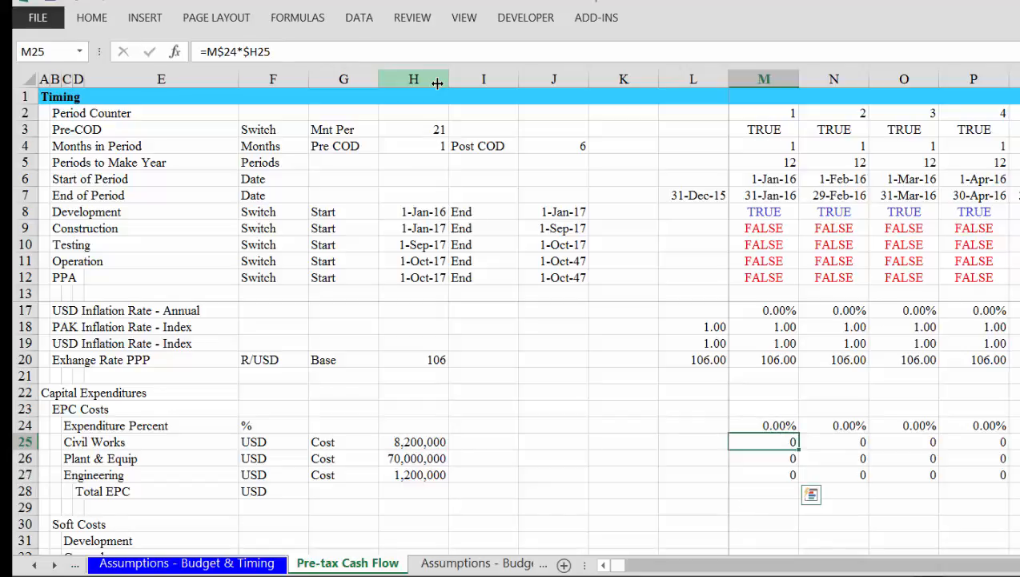
# Check the spread EPC costs and their formulas along row 25 into the 2017 construction periods.
pyautogui.press('Right')
pyautogui.press('Right')
pyautogui.press('Right')
pyautogui.press('Right')
pyautogui.press('Right')
pyautogui.press('Right')
pyautogui.press('Right')
pyautogui.press('Right')
pyautogui.press('Right')
pyautogui.press('Right')
pyautogui.press('Right')
pyautogui.press('Right')
pyautogui.press('Right')
pyautogui.press('Right')
pyautogui.press('Right')
pyautogui.press('Right')
pyautogui.press('Right')
pyautogui.press('Right')
pyautogui.press('Right')
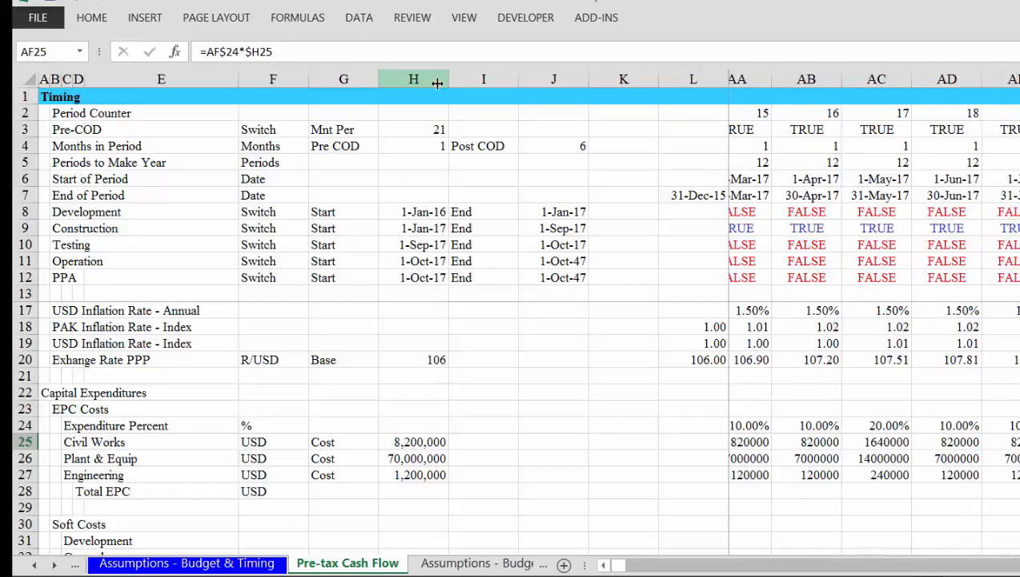
pyautogui.press('Right')
pyautogui.press('Right')
# Format the period costs in rows 25 to 27, from column M to the last period, with comma style and no decimals.
pyautogui.press('Left')
pyautogui.press('Left')
pyautogui.press('Left')
pyautogui.press('Left')
pyautogui.press('Left')
pyautogui.press('Left')
pyautogui.press('Left')
pyautogui.press('Left')
pyautogui.press('Left')
pyautogui.press('Left')
pyautogui.press('Left')
pyautogui.press('Left')
pyautogui.press('Left')
pyautogui.press('Left')
pyautogui.press('Left')
pyautogui.press('Left')
pyautogui.press('Left')
pyautogui.press('Left')
pyautogui.press('Left')
pyautogui.press('Left')
pyautogui.press('Right')
pyautogui.press('Right')
pyautogui.press('Right')
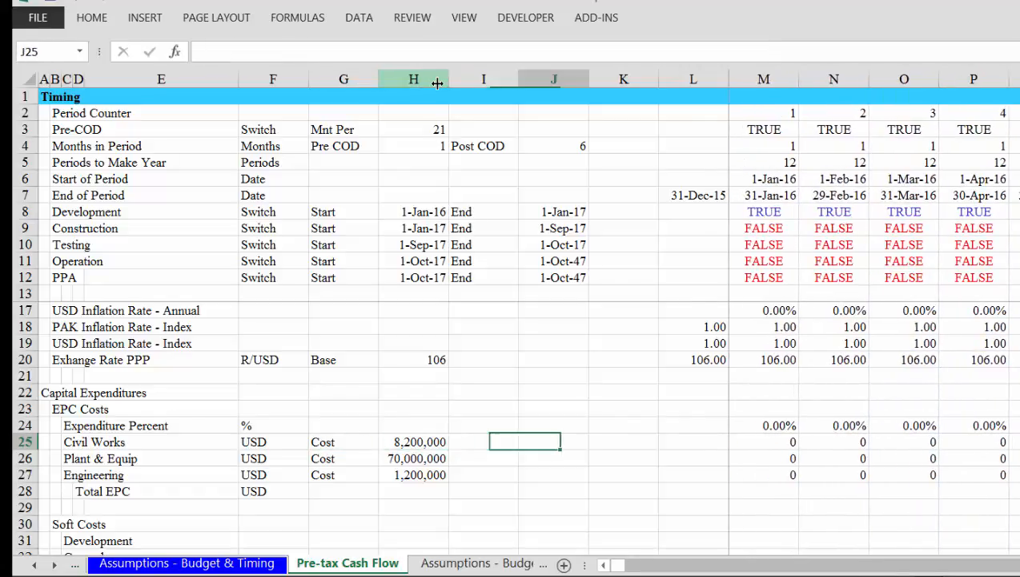
pyautogui.press('Right')
pyautogui.press('Right')
pyautogui.press('Right')
pyautogui.hotkey('shift', 'Down')
pyautogui.hotkey('shift', 'Down')
pyautogui.hotkey('ctrl', 'shift', 'Right')
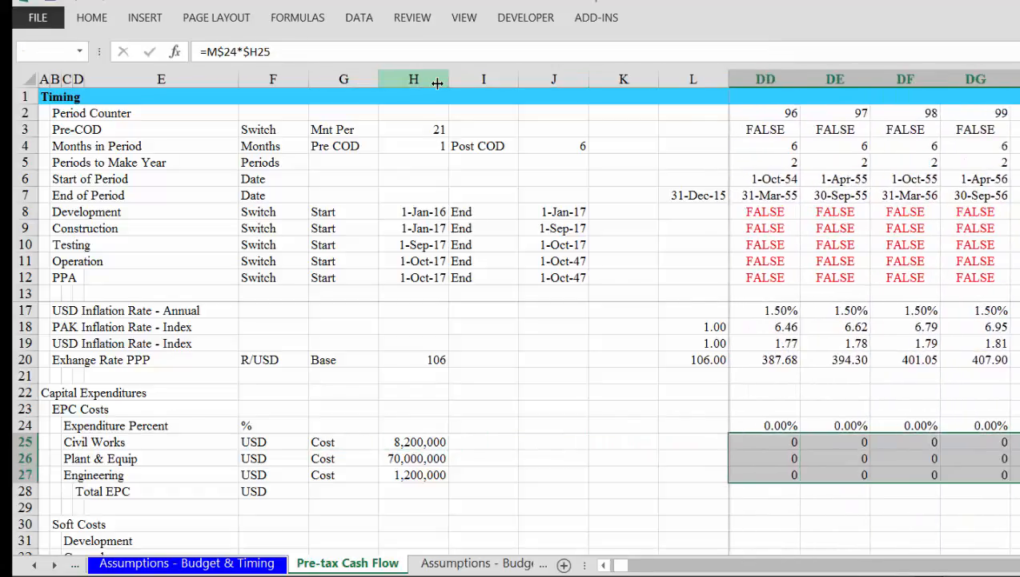
pyautogui.click(96, 18)
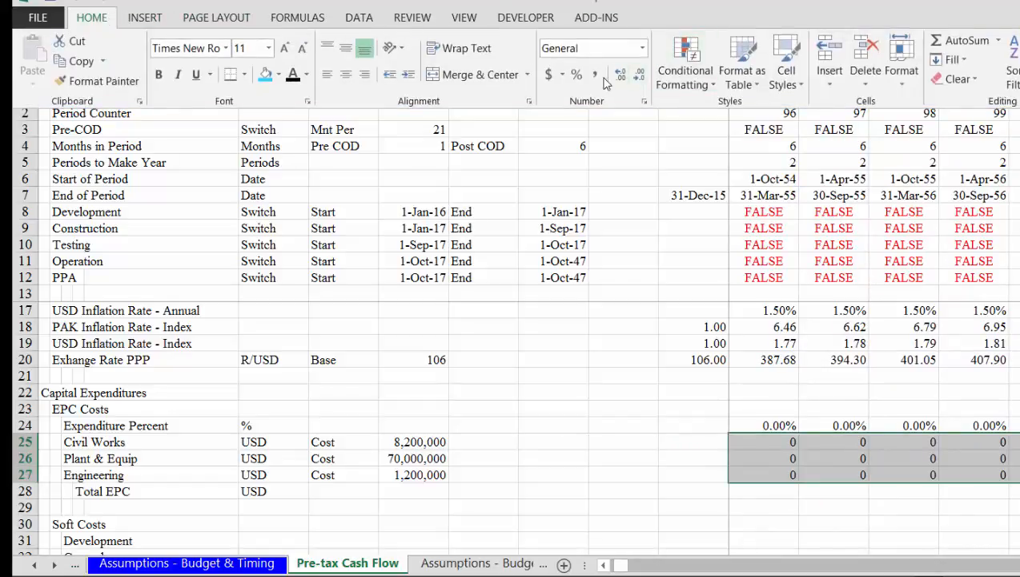
pyautogui.click(597, 75)
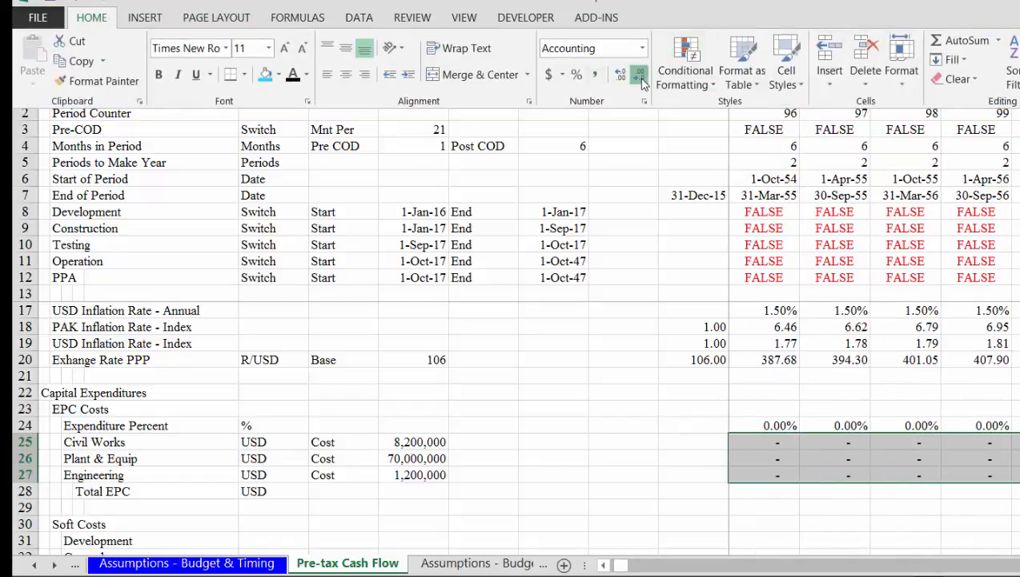
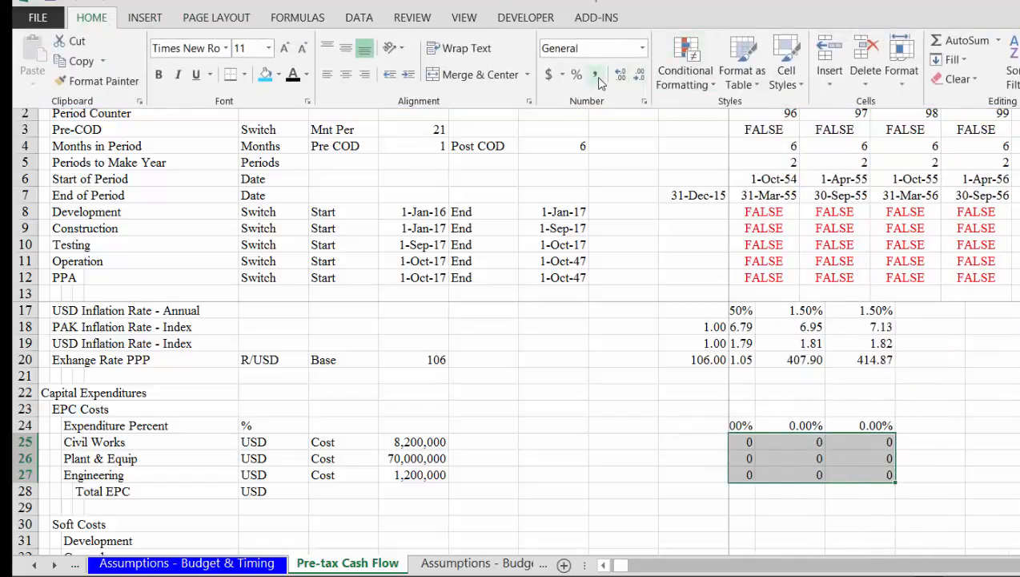
pyautogui.click(642, 80)
# Review the formatted Civil Works, Plant & Equip and Engineering costs across the construction and testing periods.
pyautogui.press('Left')
pyautogui.press('Right')
pyautogui.press('Right')
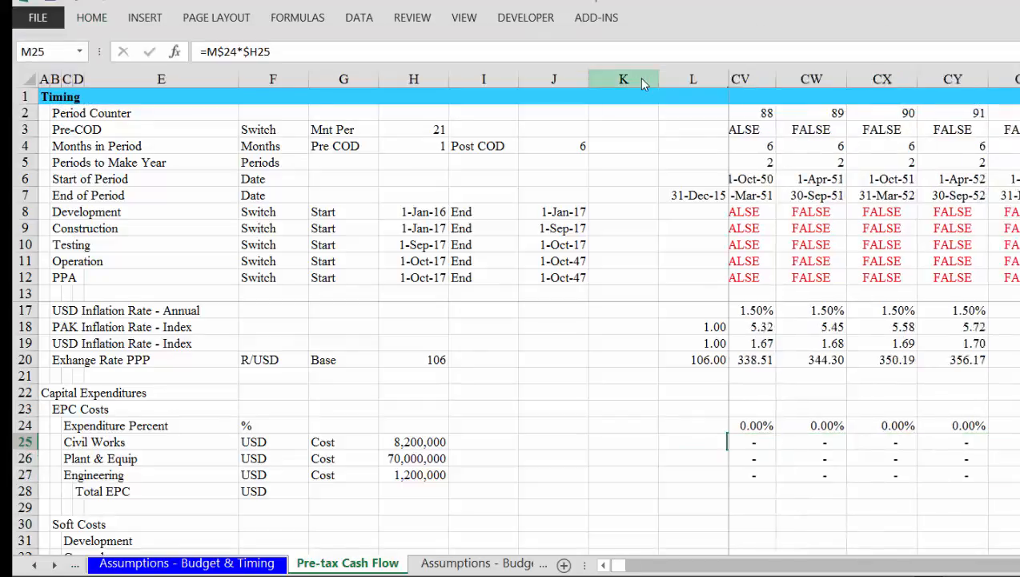
pyautogui.press('Left')
pyautogui.press('Right')
pyautogui.press('Right')
pyautogui.press('Right')
pyautogui.press('Right')
pyautogui.press('Right')
pyautogui.press('Right')
pyautogui.press('Right')
pyautogui.press('Right')
pyautogui.press('Right')
pyautogui.press('Right')
pyautogui.press('Right')
pyautogui.press('Right')
pyautogui.press('Right')
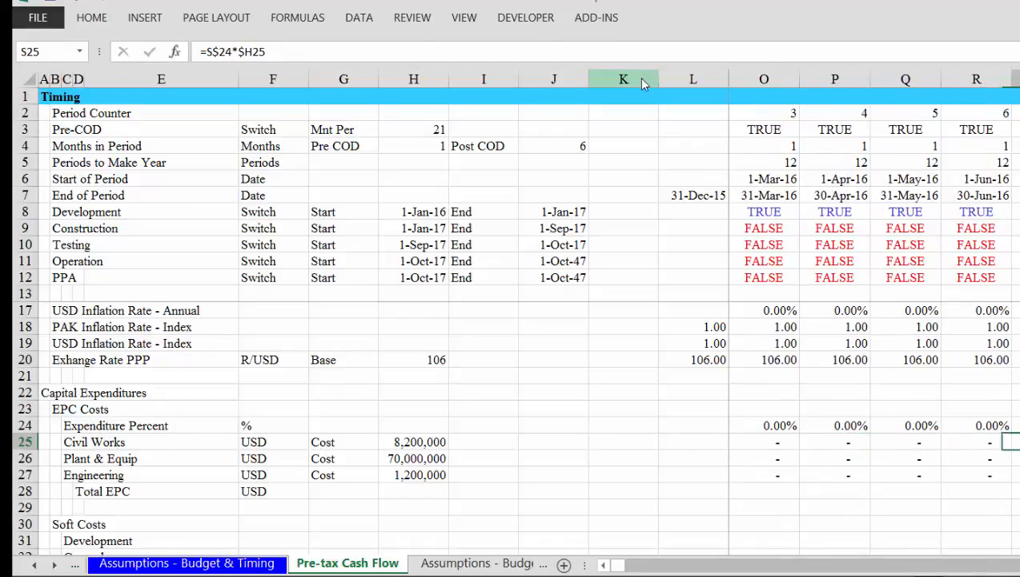
pyautogui.press('Right')
pyautogui.press('Right')
pyautogui.press('Right')
pyautogui.press('Right')
pyautogui.press('Right')
pyautogui.press('Left')
pyautogui.press('Down')
pyautogui.press('Down')
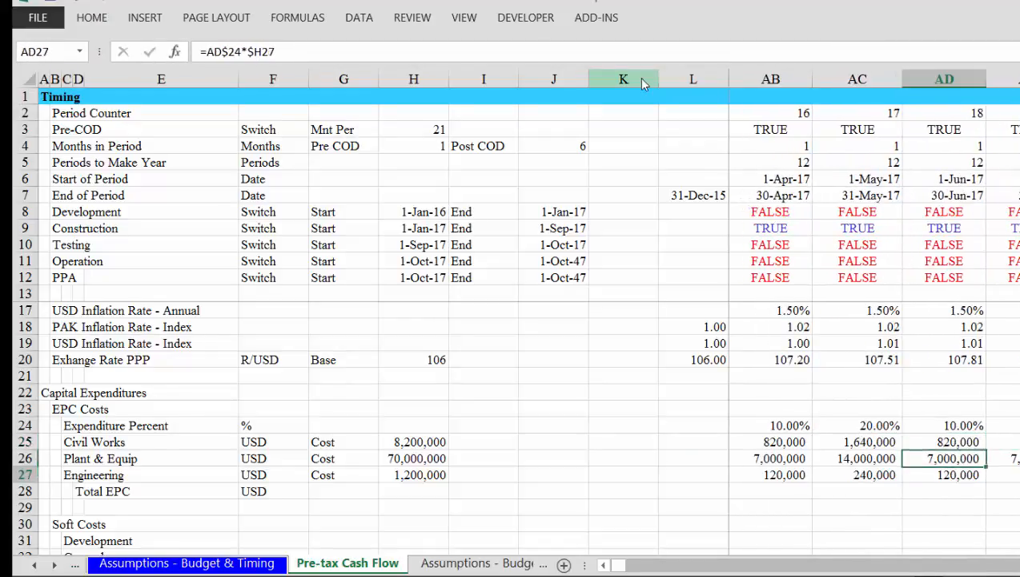
pyautogui.press('Down')
pyautogui.press('Down')
pyautogui.press('Down')
pyautogui.press('Right')
pyautogui.press('Right')
pyautogui.press('Right')
pyautogui.press('Right')
pyautogui.press('Right')
pyautogui.press('Right')
pyautogui.press('Right')
pyautogui.press('Right')
pyautogui.press('Right')
pyautogui.press('Right')
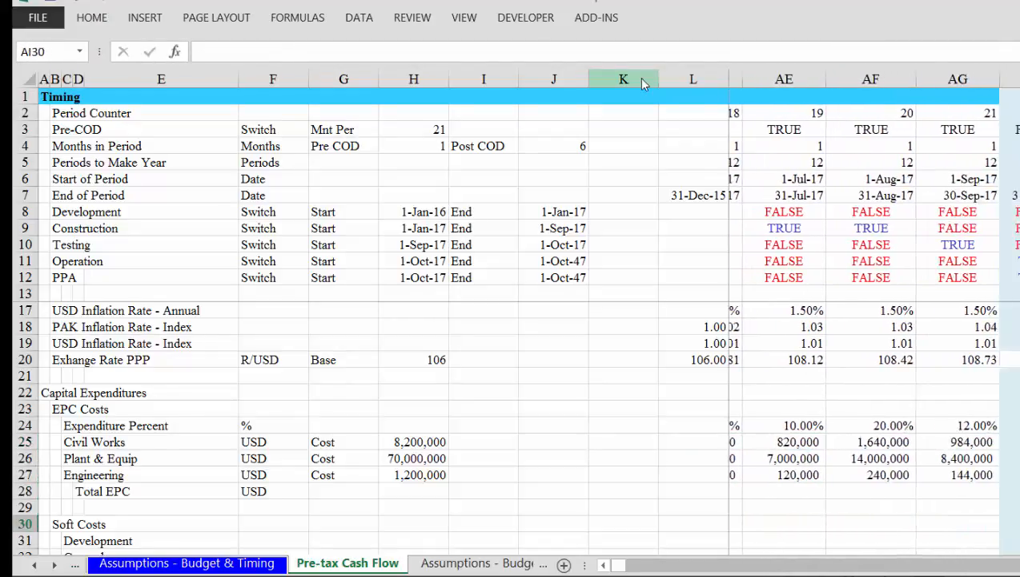
pyautogui.press('Left')
pyautogui.press('Left')
# Sum the first period's Civil Works, Plant & Equip and Engineering costs, M25 to M27, in Total EPC cell M28.
pyautogui.press('Home')
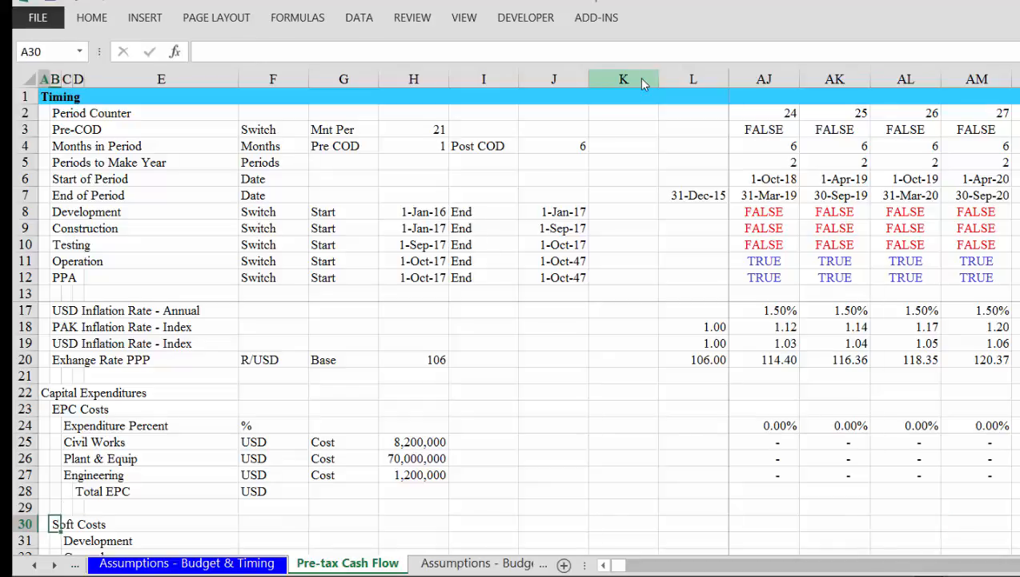
pyautogui.press('Right')
pyautogui.press('Right')
pyautogui.press('Right')
pyautogui.press('Right')
pyautogui.press('Right')
pyautogui.press('Right')
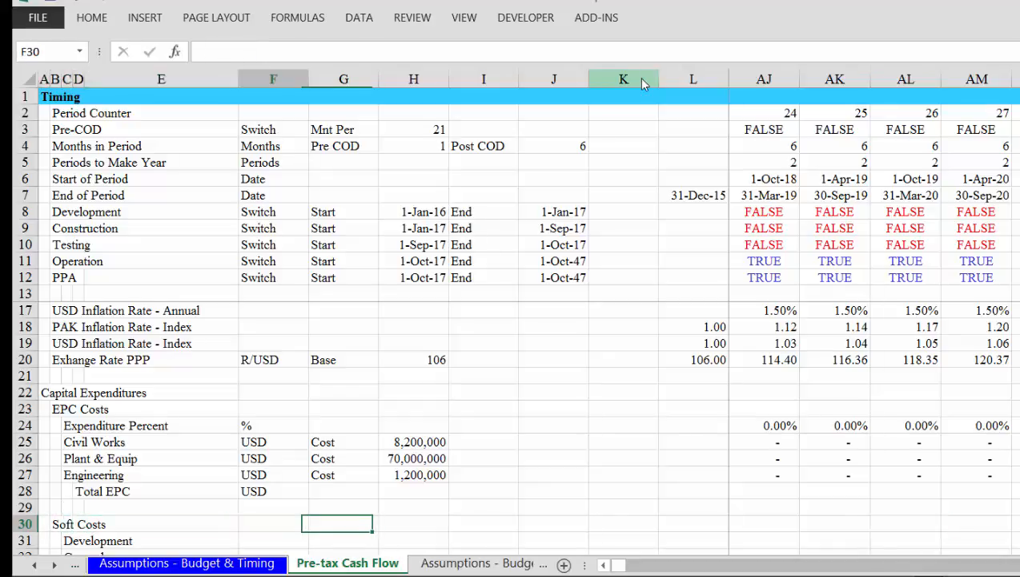
pyautogui.press('Left')
pyautogui.press('Left')
pyautogui.press('Up')
pyautogui.press('Up')
pyautogui.press('Right')
pyautogui.press('Right')
pyautogui.press('Right')
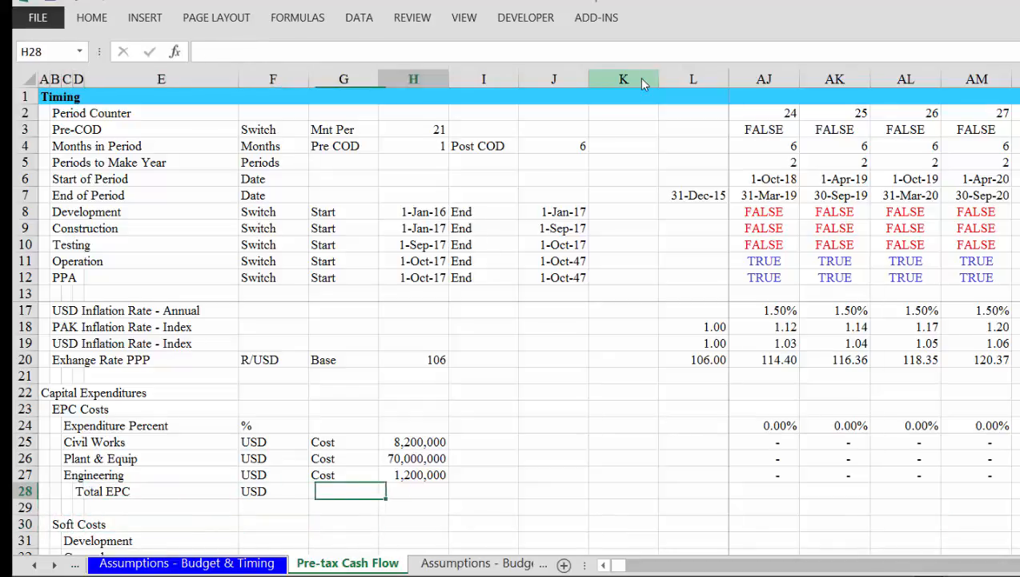
pyautogui.press('Right')
pyautogui.press('Right')
pyautogui.press('Right')
pyautogui.press('Right')
pyautogui.press('Right')
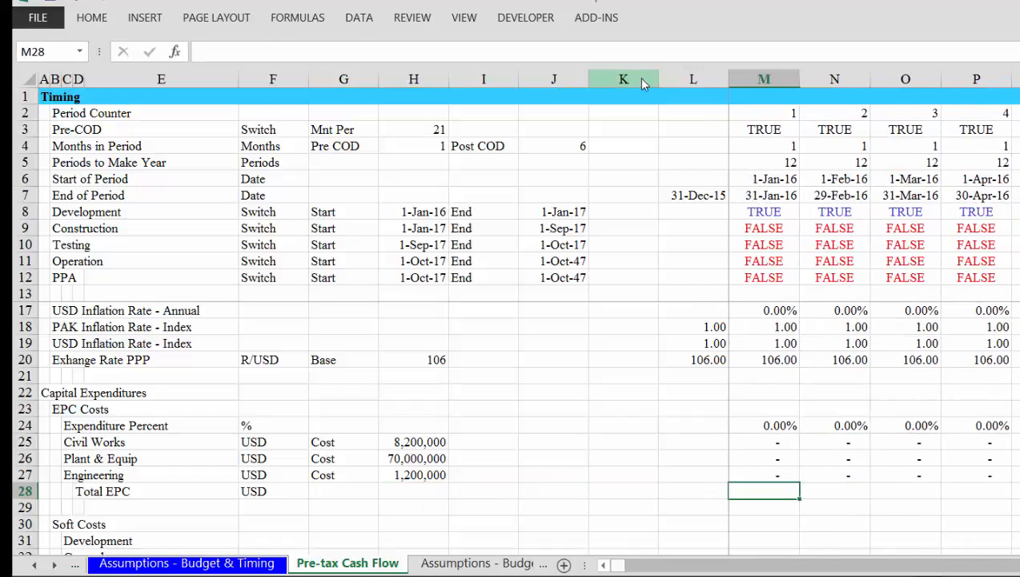
pyautogui.press('Up')
pyautogui.press('Up')
pyautogui.press('Up')
pyautogui.hotkey('shift', 'Down')
pyautogui.hotkey('shift', 'Down')
pyautogui.hotkey('shift', 'Down')
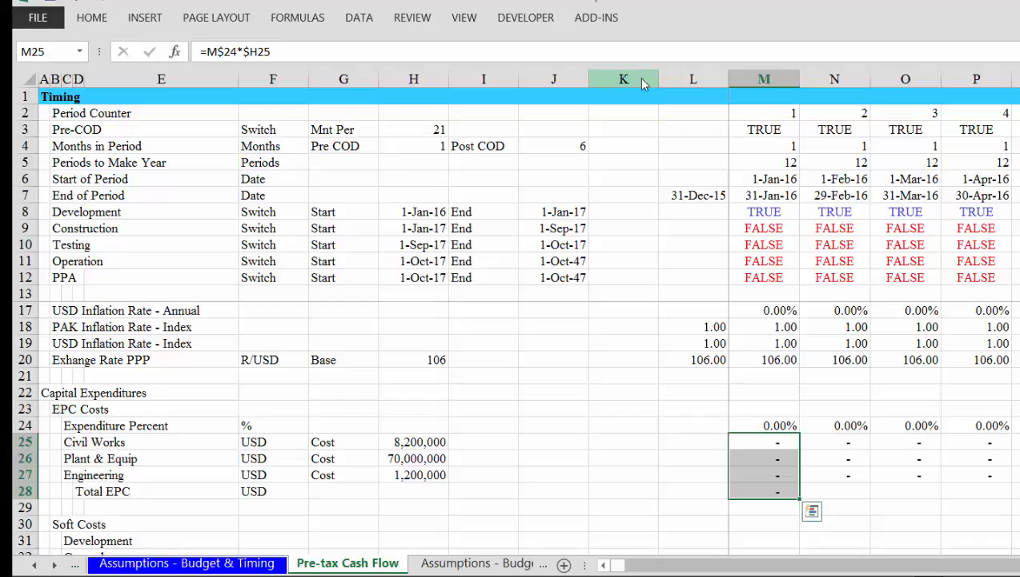
# Fill the Total EPC formula in M28 across all the period columns.
pyautogui.press('Down')
pyautogui.press('Down')
pyautogui.press('Down')
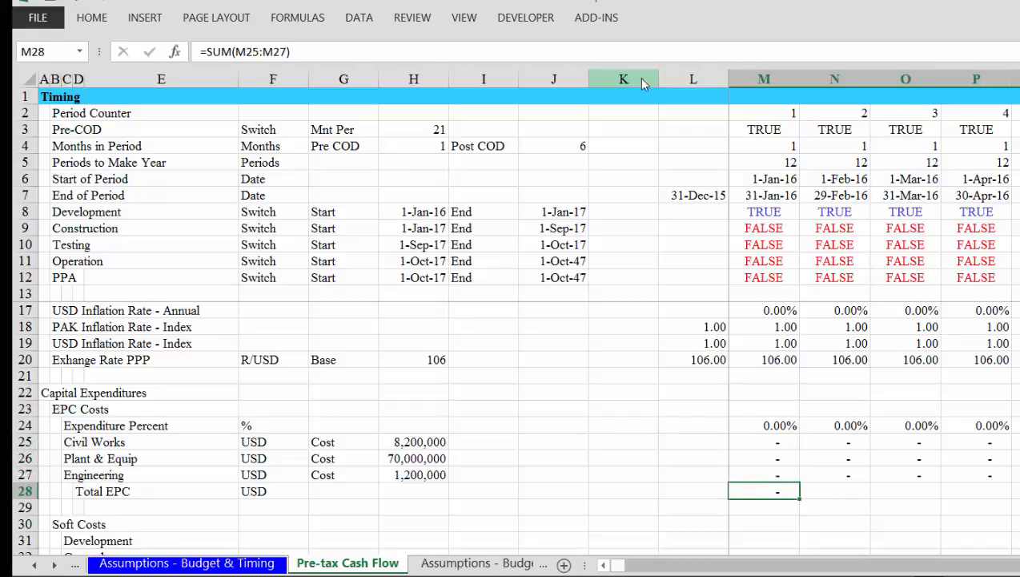
# Apply a top and bottom border to the Total EPC row 28, from column D through the last period.
pyautogui.press('Left')
pyautogui.press('Left')
pyautogui.press('Left')
pyautogui.press('Left')
pyautogui.press('Left')
pyautogui.press('Left')
pyautogui.press('Left')
pyautogui.press('Left')
pyautogui.press('Left')
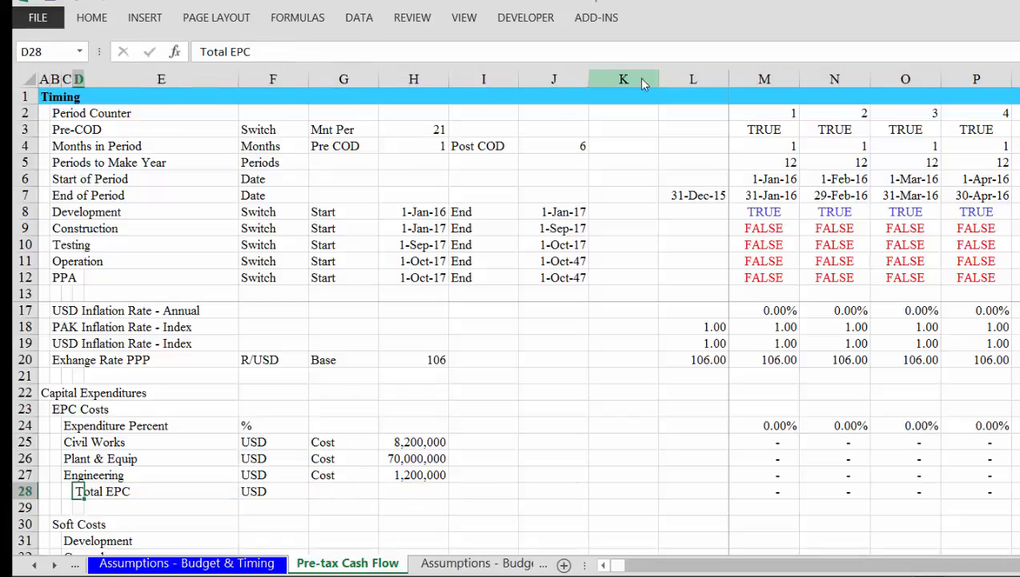
pyautogui.hotkey('ctrl', 'shift', 'Right')
pyautogui.hotkey('ctrl', 'shift', 'Right')
pyautogui.hotkey('ctrl', 'shift', 'Right')
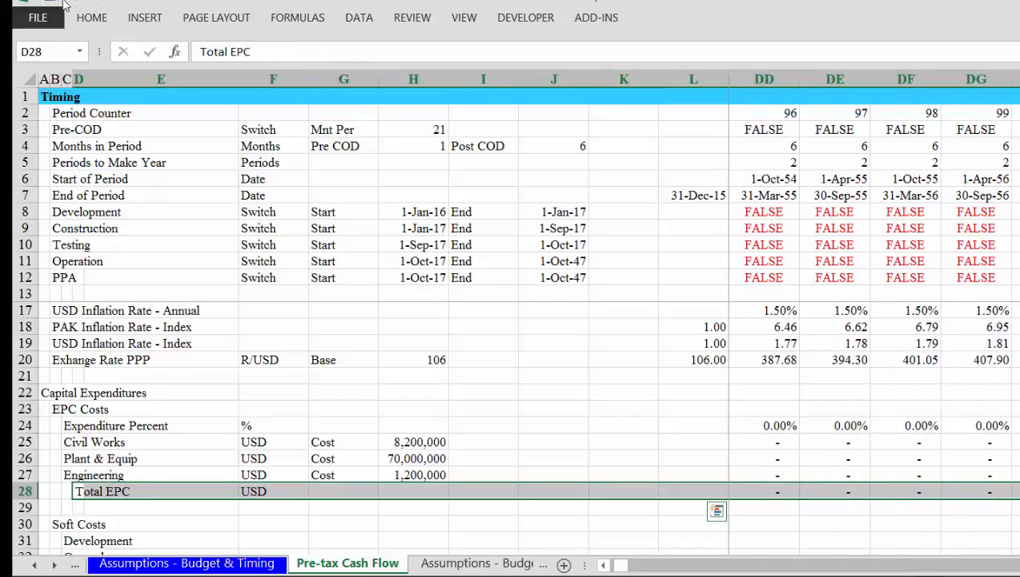
pyautogui.click(96, 16)
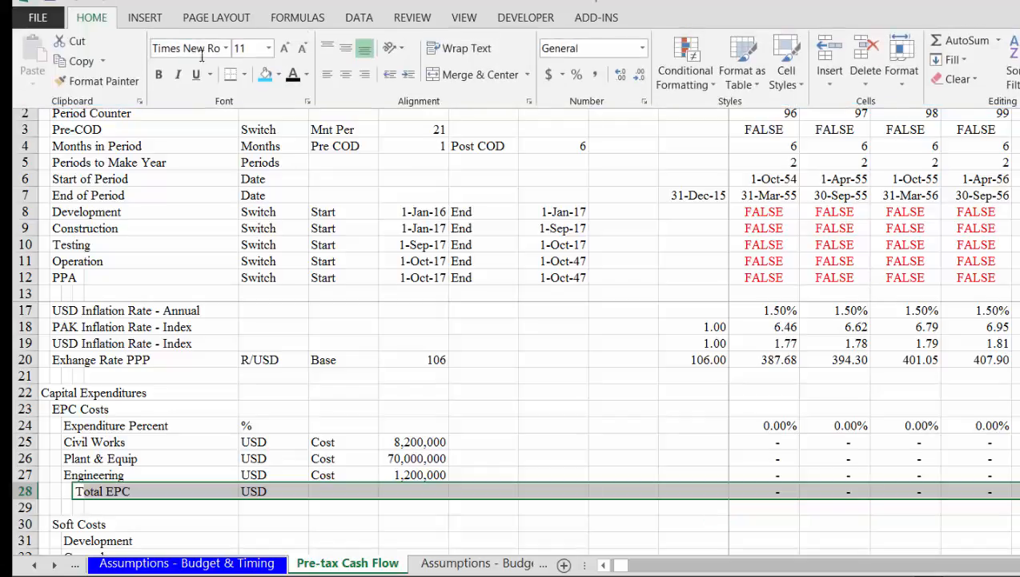
pyautogui.click(233, 76)
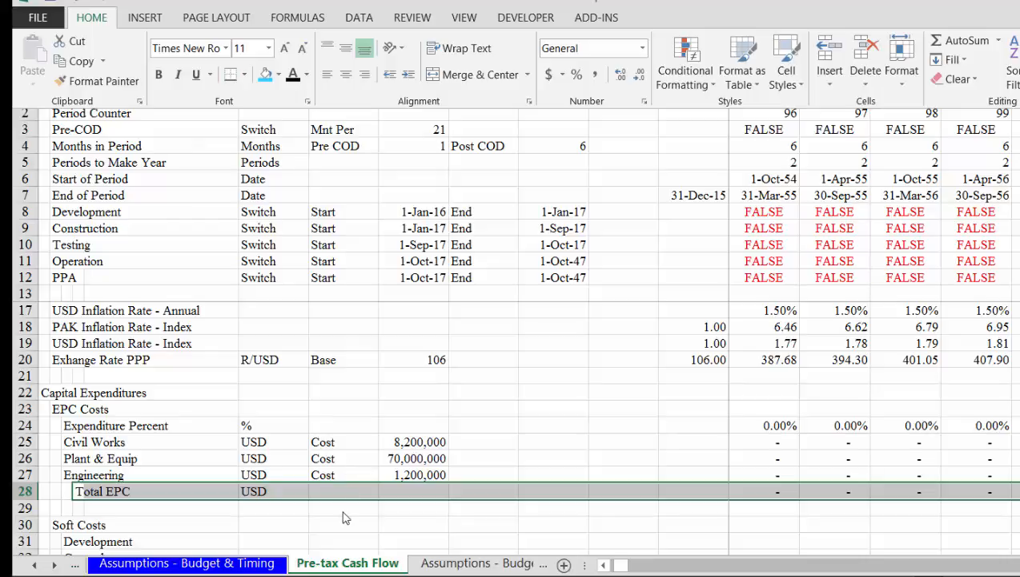
pyautogui.press('Escape')
# Copy the Civil Works SUMIF cost formula from H25 into H31 for the Development soft cost.
pyautogui.press('Down')
pyautogui.press('Down')
pyautogui.press('Down')
pyautogui.press('Down')
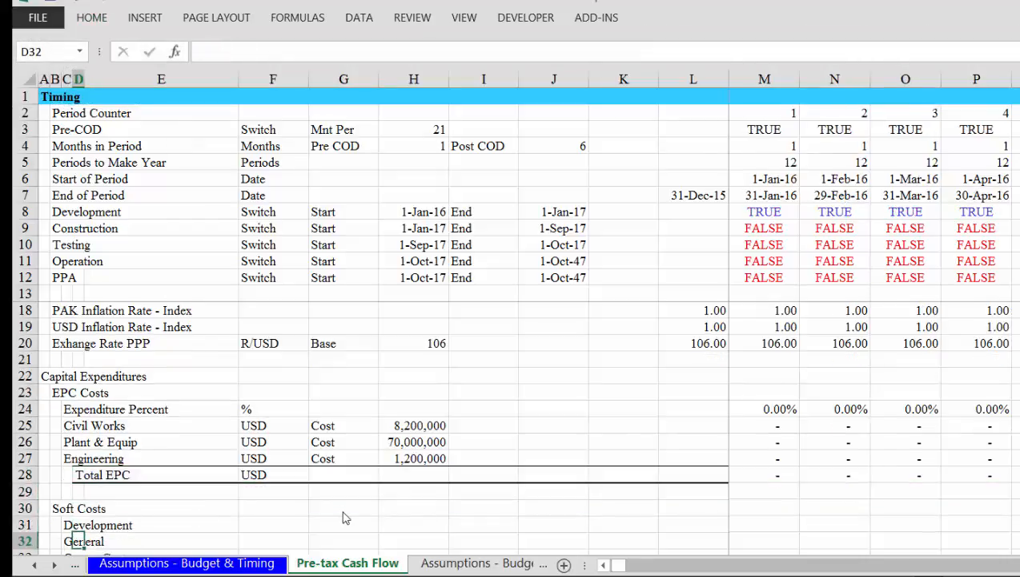
pyautogui.press('Down')
pyautogui.press('Down')
pyautogui.press('Up')
pyautogui.press('Up')
pyautogui.press('Up')
pyautogui.press('Right')
pyautogui.press('Right')
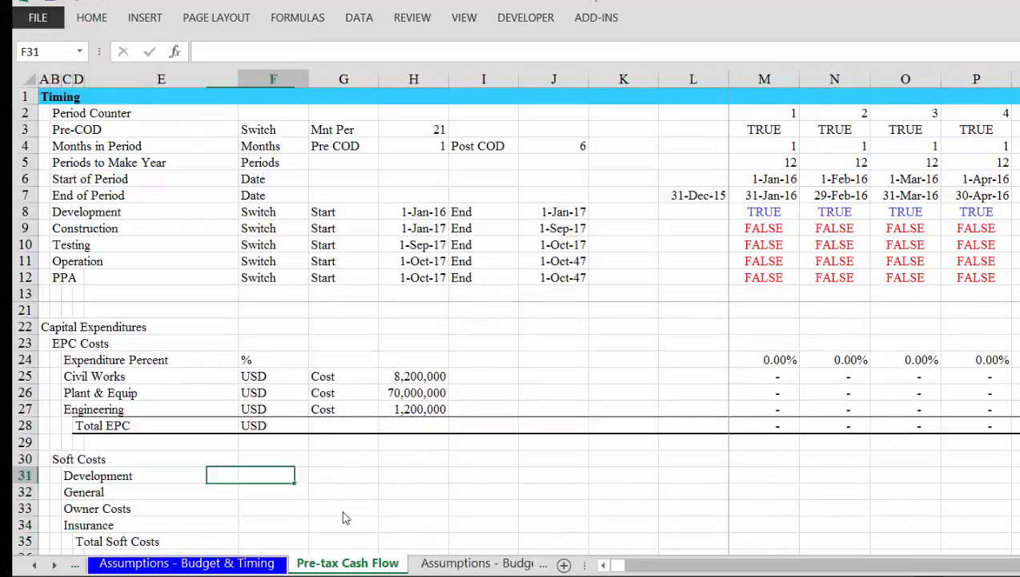
pyautogui.press('Right')
pyautogui.press('Left')
pyautogui.press('Left')
pyautogui.press('Right')
pyautogui.press('Right')
pyautogui.press('Right')
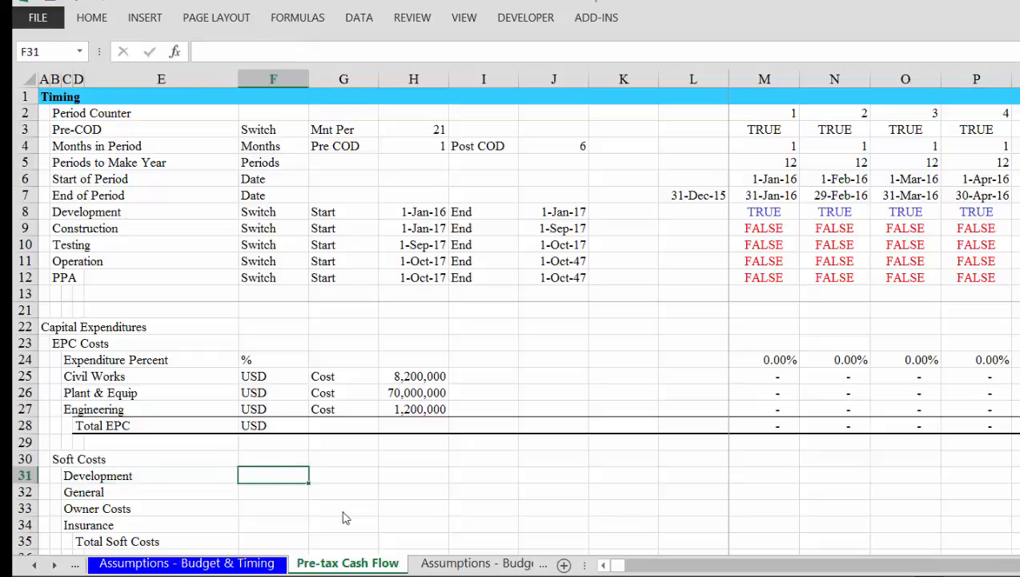
pyautogui.press('Up')
pyautogui.press('Up')
pyautogui.press('Up')
pyautogui.press('Up')
pyautogui.press('Up')
pyautogui.press('Up')
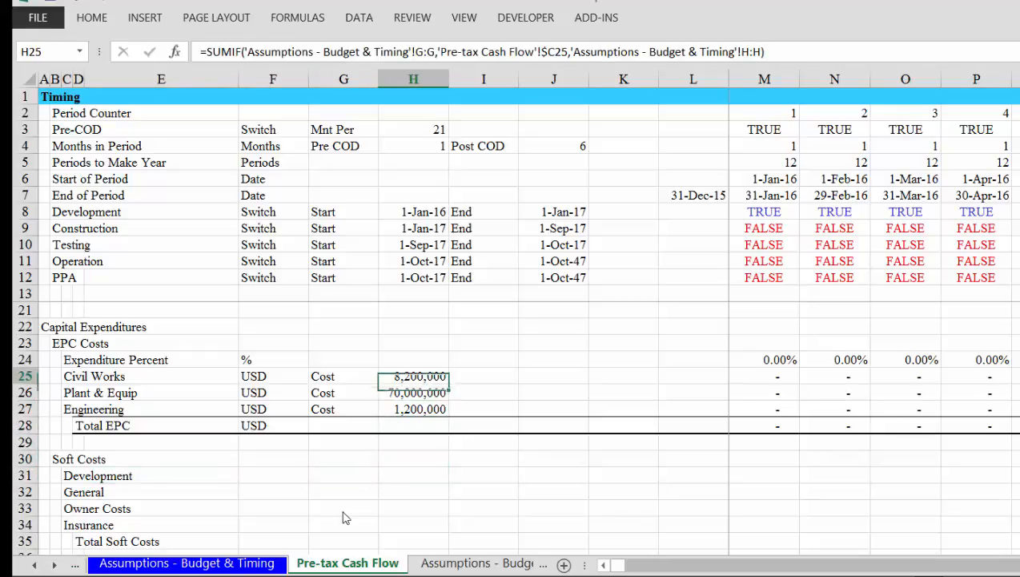
pyautogui.hotkey('ctrl', 'c')
pyautogui.press('Down')
pyautogui.press('Down')
pyautogui.press('Down')
pyautogui.press('Down')
pyautogui.press('Down')
pyautogui.press('Down')
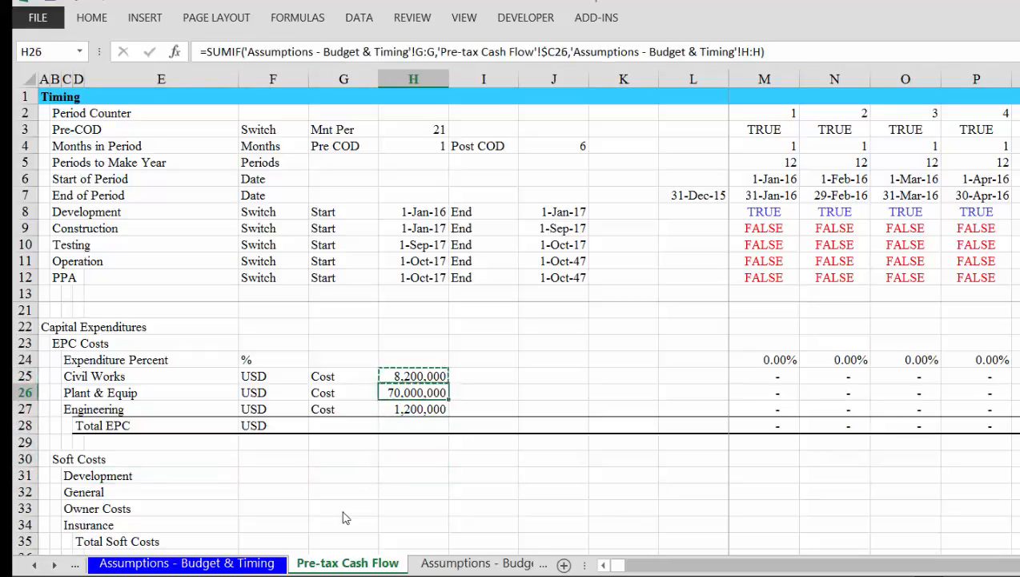
pyautogui.hotkey('ctrl', 'v')
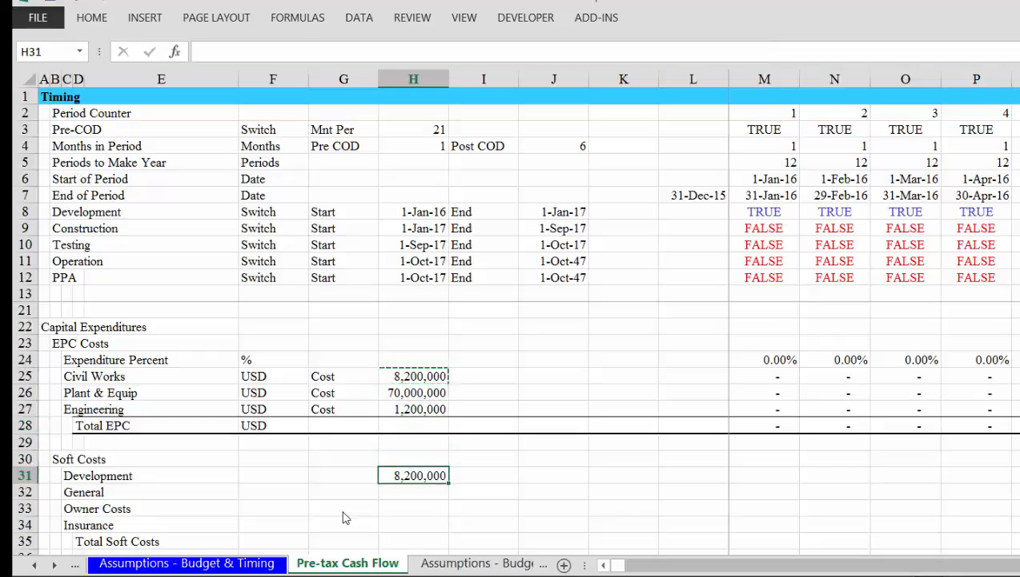
# Paste the same cost formula into H32, H33 and H34 for General, Owner Costs and Insurance.
pyautogui.press('Down')
pyautogui.hotkey('ctrl', 'v')
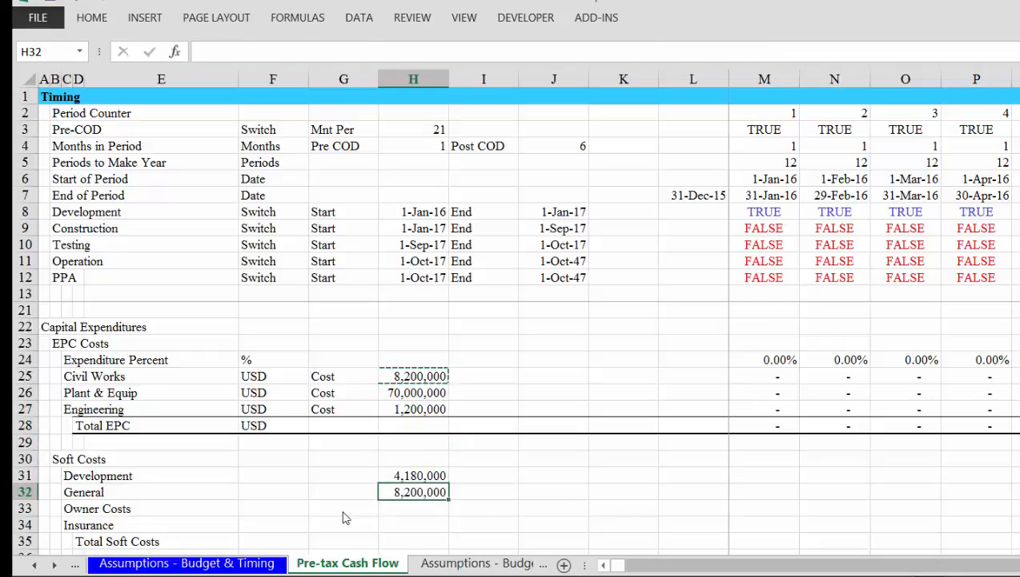
pyautogui.press('Down')
pyautogui.hotkey('ctrl', 'v')
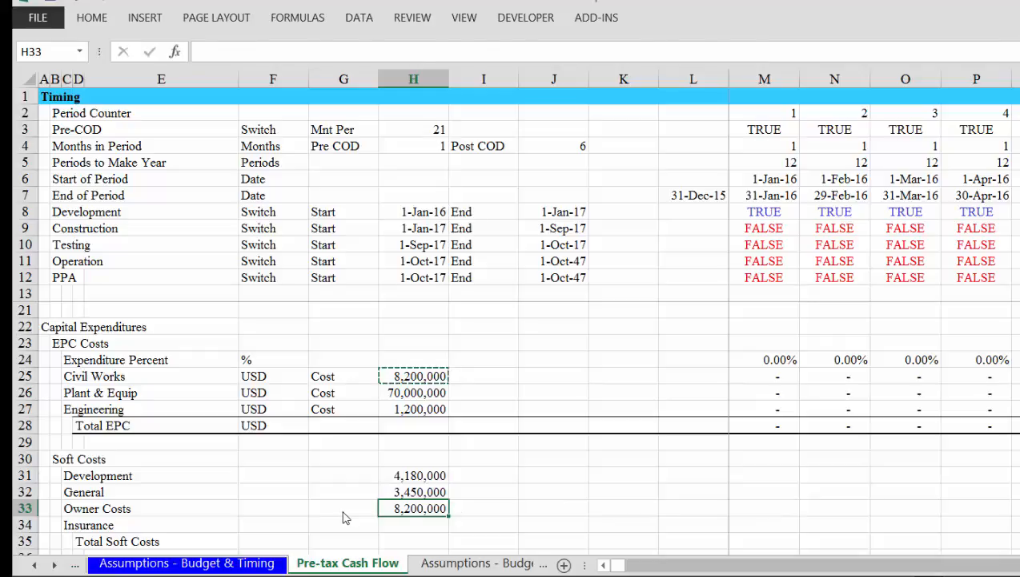
pyautogui.press('Down')
pyautogui.hotkey('ctrl', 'v')
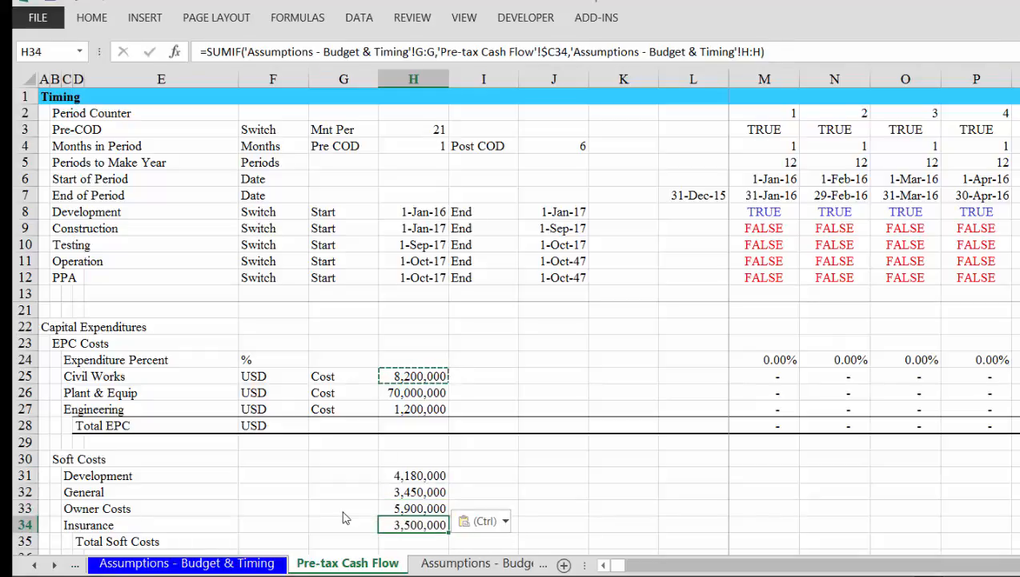
pyautogui.press('Down')
pyautogui.press('Down')
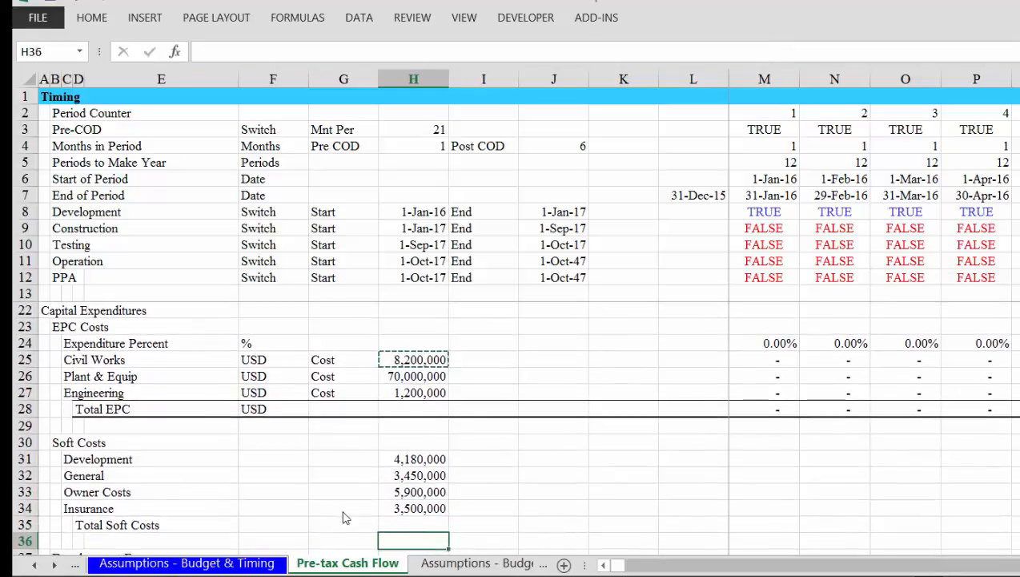
pyautogui.press('Escape')
# Copy the USD unit from F25 into F31 and F32 for the Development and General soft costs.
pyautogui.press('Up')
pyautogui.press('Up')
pyautogui.press('Up')
pyautogui.press('Up')
pyautogui.press('Up')
pyautogui.press('Left')
pyautogui.press('Left')
pyautogui.press('Left')
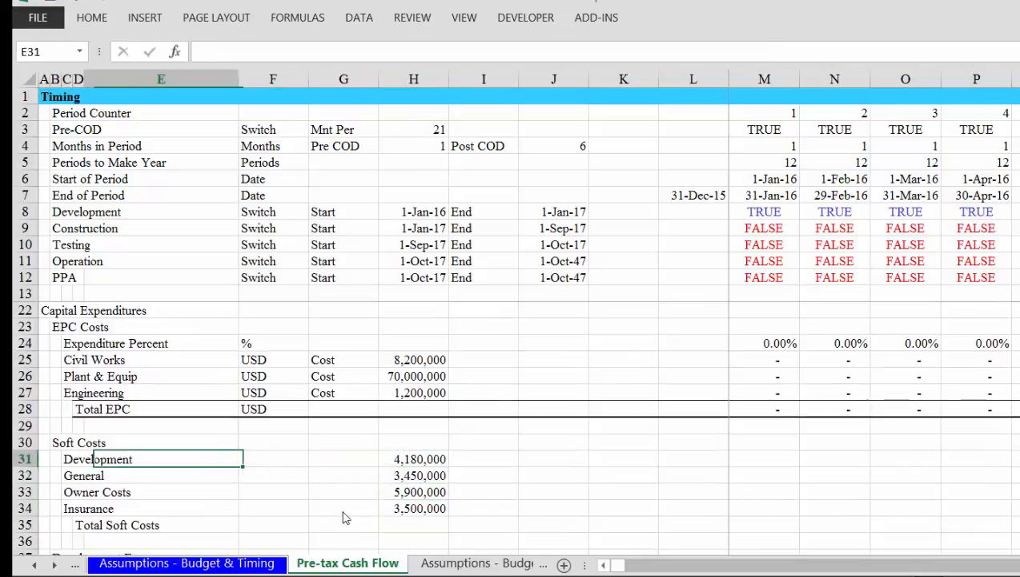
pyautogui.press('Right')
pyautogui.press('Up')
pyautogui.press('Up')
pyautogui.press('Up')
pyautogui.press('Up')
pyautogui.press('Up')
pyautogui.press('Up')
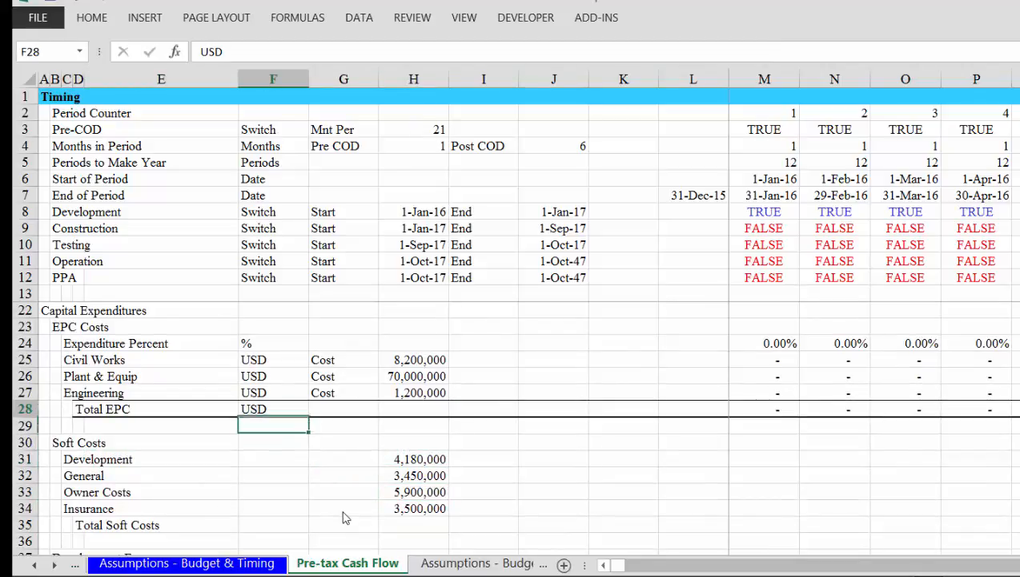
pyautogui.hotkey('ctrl', 'c')
pyautogui.press('Down')
pyautogui.press('Down')
pyautogui.press('Down')
pyautogui.press('Down')
pyautogui.press('Down')
pyautogui.press('Down')
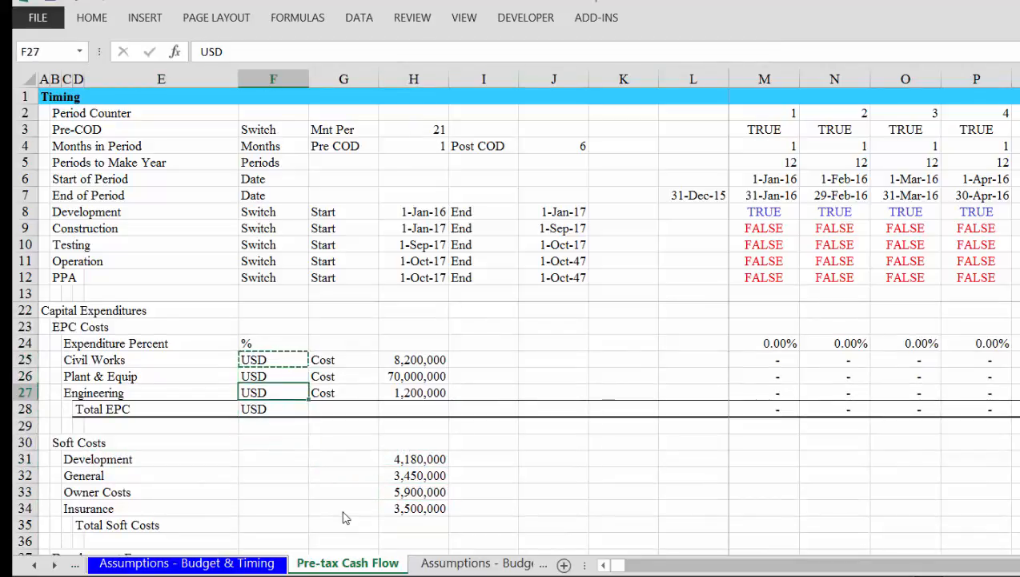
pyautogui.hotkey('ctrl', 'v')
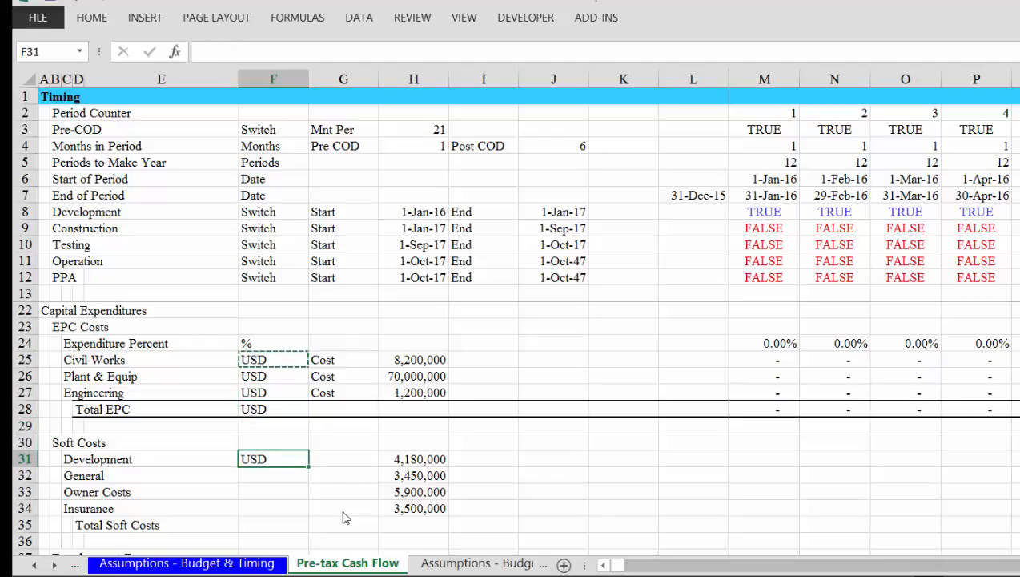
pyautogui.press('Down')
pyautogui.hotkey('ctrl', 'v')
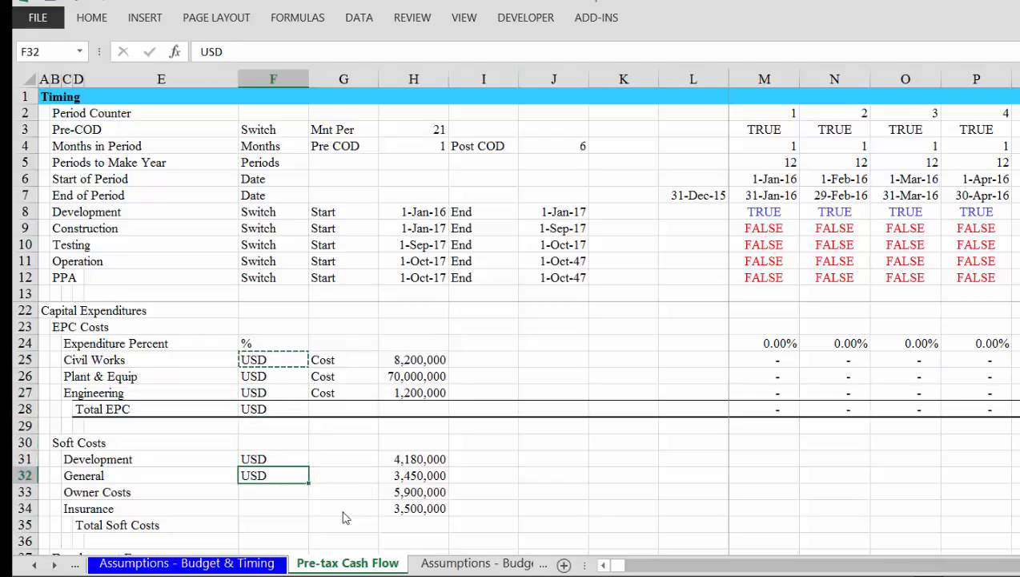
pyautogui.hotkey('ctrl', 'Down')
pyautogui.hotkey('ctrl', 'v')
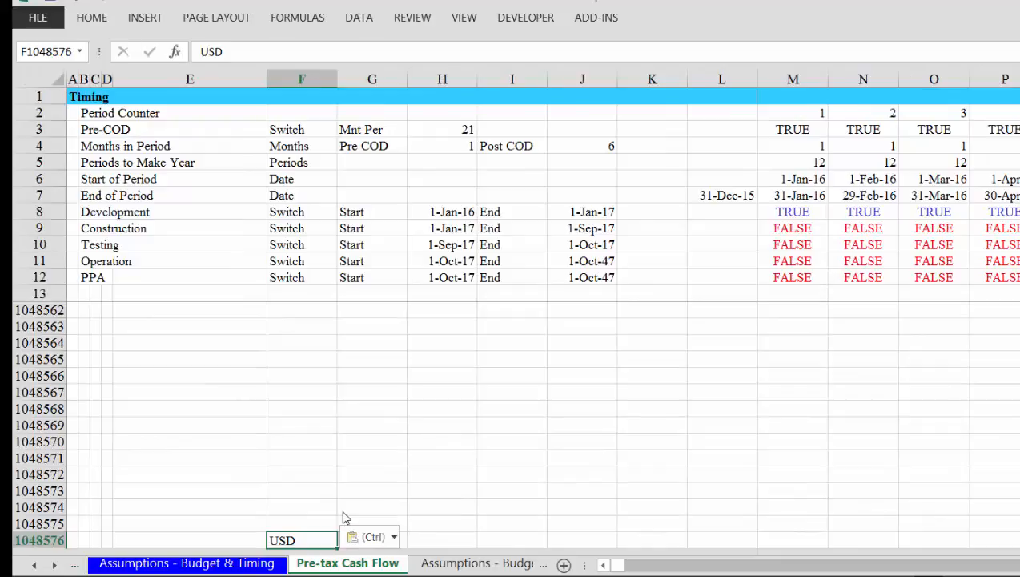
pyautogui.press('Up')
pyautogui.press('Down')
pyautogui.press('Escape')
pyautogui.press('pageup')
pyautogui.press('Up')
pyautogui.press('Up')
pyautogui.press('Up')
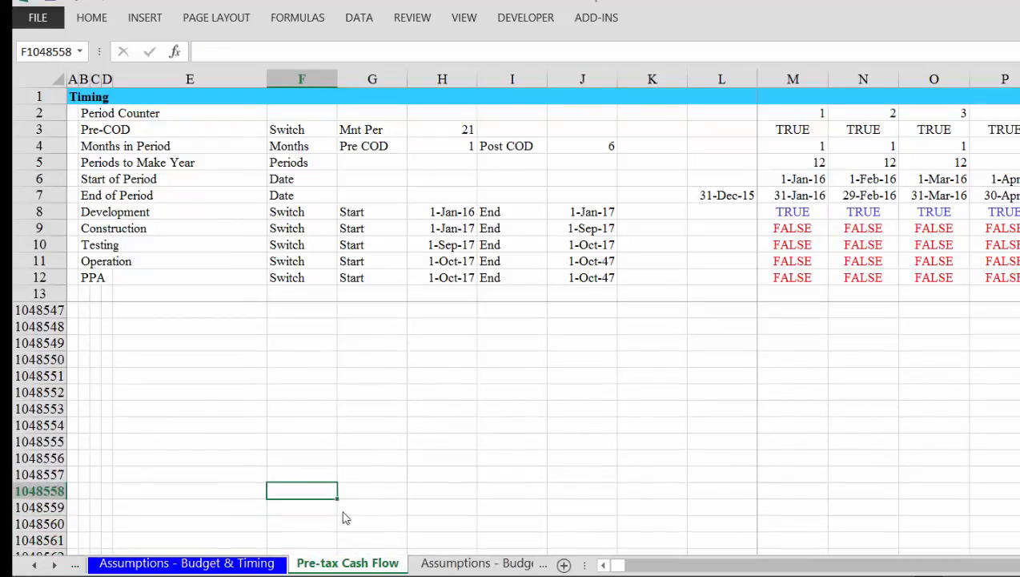
pyautogui.hotkey('ctrl', 'Up')
pyautogui.press('Up')
pyautogui.press('Up')
pyautogui.press('Up')
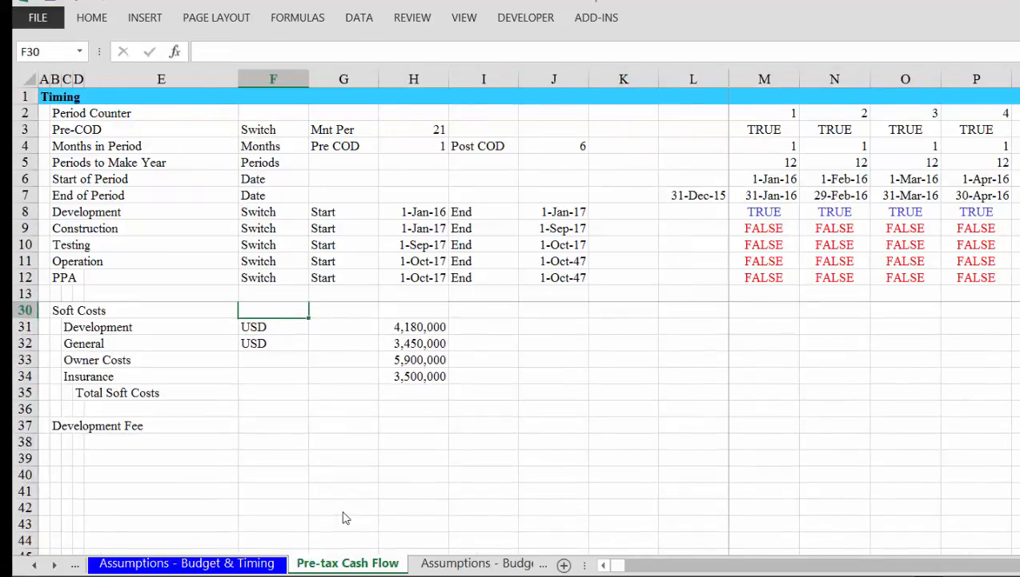
# Fill the USD unit down from F32 through F34 for Owner Costs and Insurance.
pyautogui.press('Down')
pyautogui.press('Down')
pyautogui.press('Down')
pyautogui.hotkey('shift', 'Down')
pyautogui.hotkey('shift', 'Down')
pyautogui.hotkey('shift', 'Down')
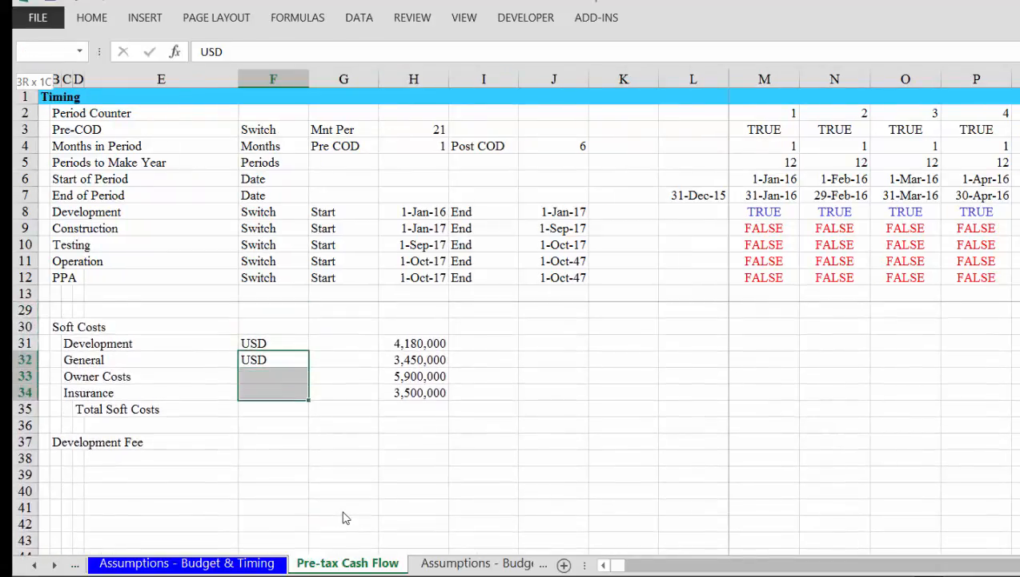
pyautogui.hotkey('shift', 'Up')
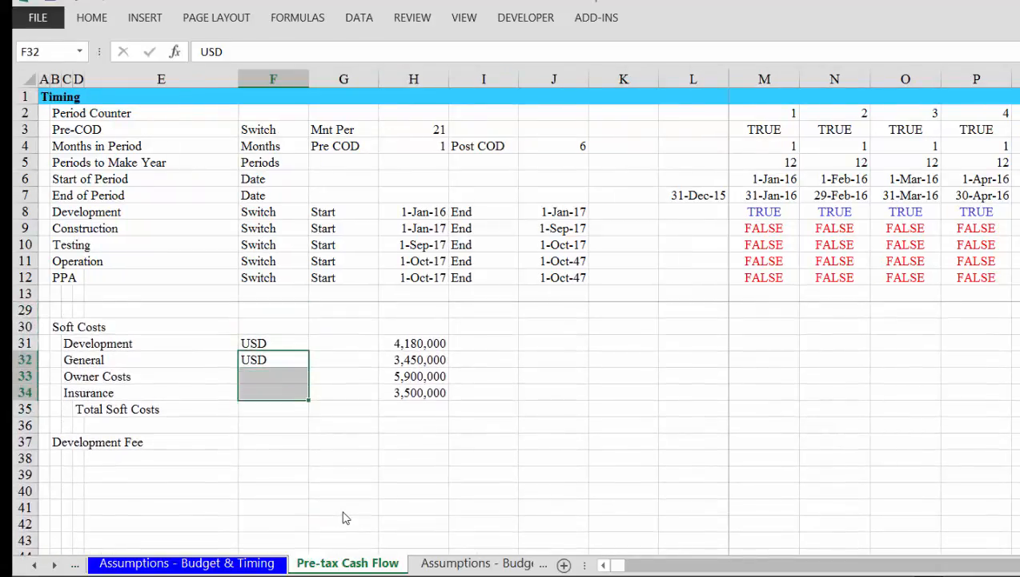
pyautogui.hotkey('ctrl', 'd')
# Sum the four soft costs, H31 to H34, in Total Soft Costs cell H35.
pyautogui.press('Down')
pyautogui.press('Down')
pyautogui.press('Down')
pyautogui.press('Down')
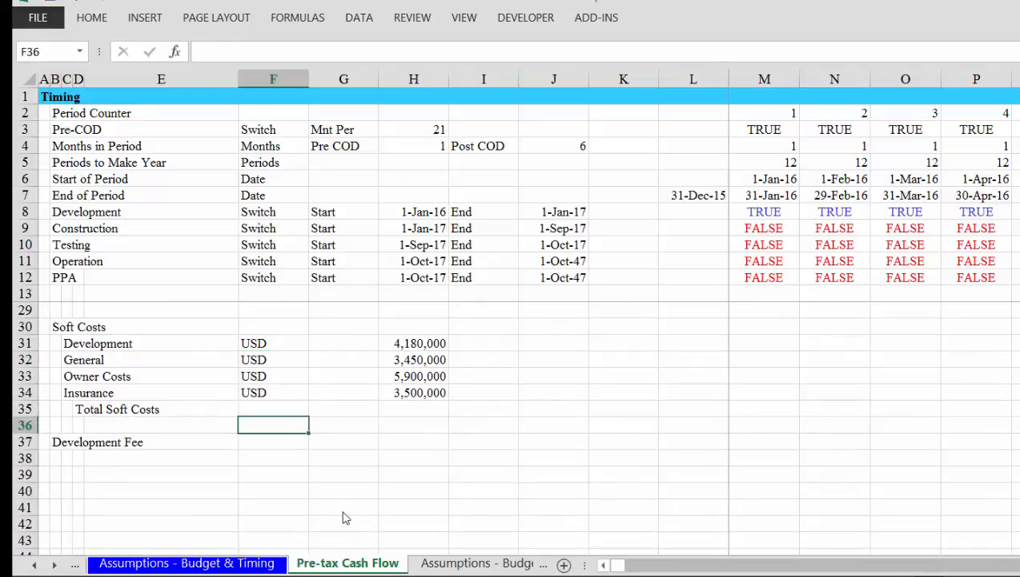
pyautogui.press('Left')
pyautogui.press('Right')
pyautogui.press('Right')
pyautogui.press('Right')
pyautogui.press('Up')
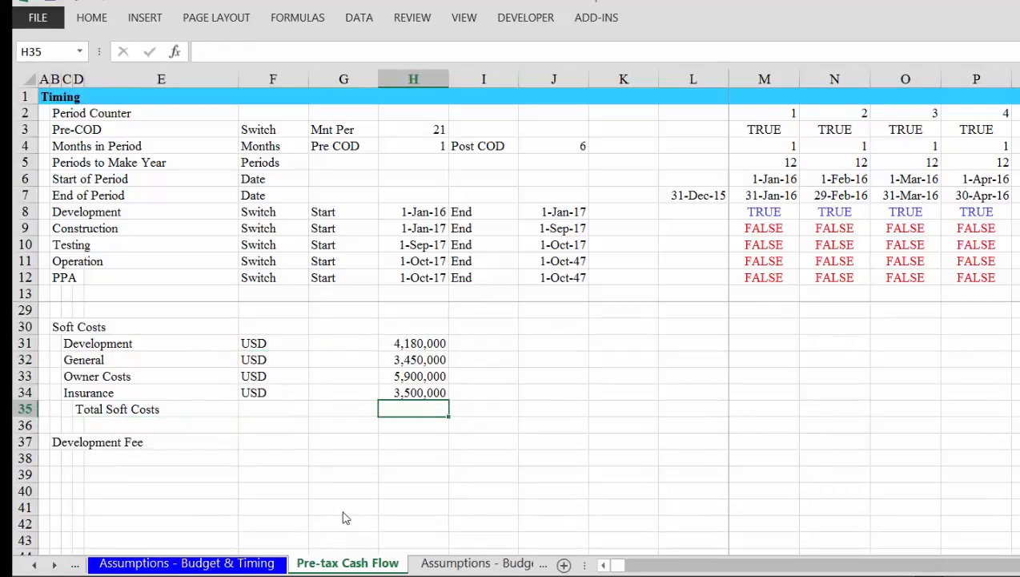
pyautogui.hotkey('alt', '=')
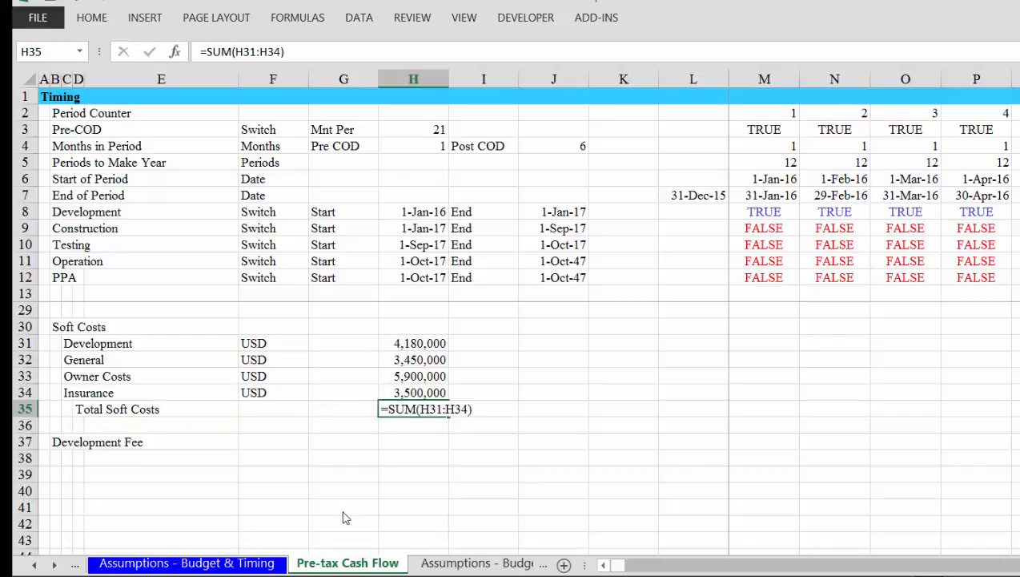
pyautogui.press('Return')
# Review the base costs in column H from the Soft Costs rows up to the EPC Costs rows.
pyautogui.press('Down')
pyautogui.press('Up')
pyautogui.press('Up')
pyautogui.press('Up')
pyautogui.press('Up')
pyautogui.press('Up')
pyautogui.press('Up')
pyautogui.press('Up')
pyautogui.press('Up')
pyautogui.press('Up')
pyautogui.press('Up')
pyautogui.press('Up')
pyautogui.press('Up')
pyautogui.press('Up')
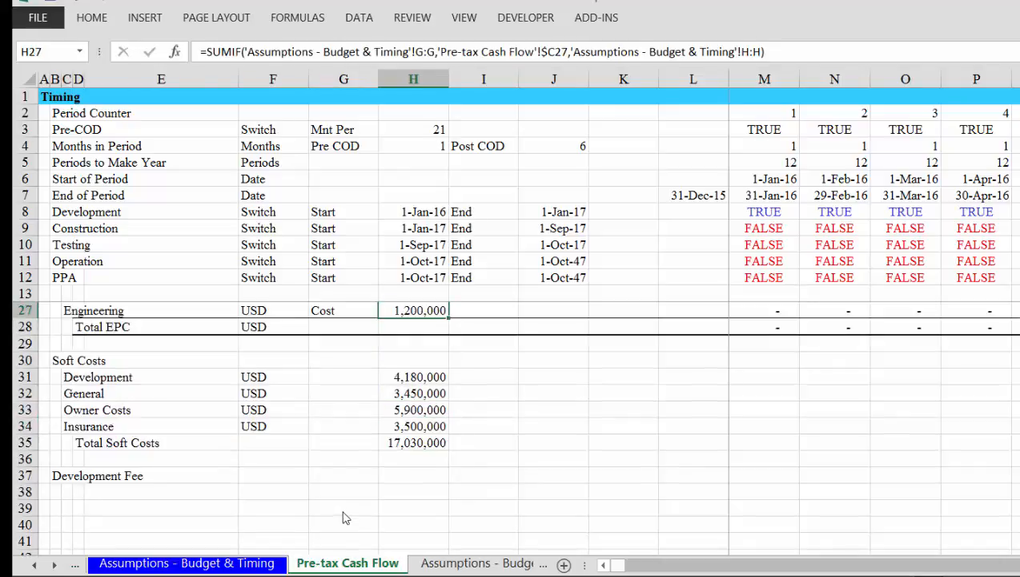
pyautogui.press('Down')
pyautogui.press('Down')
pyautogui.press('Up')
pyautogui.press('Up')
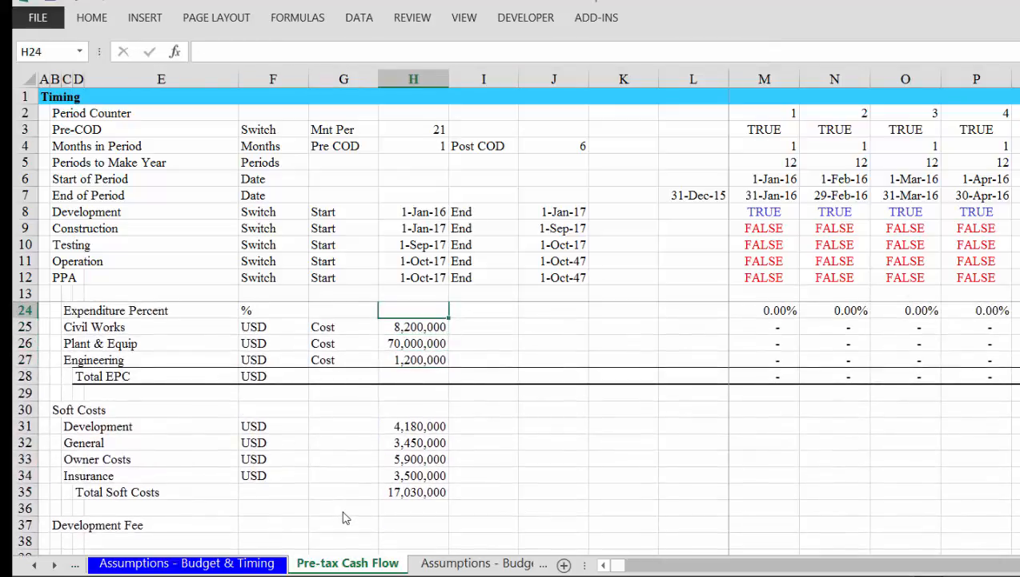
# Label the Development soft cost as Cost in G31.
pyautogui.press('Down')
pyautogui.press('Down')
pyautogui.press('Down')
pyautogui.press('Down')
pyautogui.press('Down')
pyautogui.press('Down')
pyautogui.press('Down')
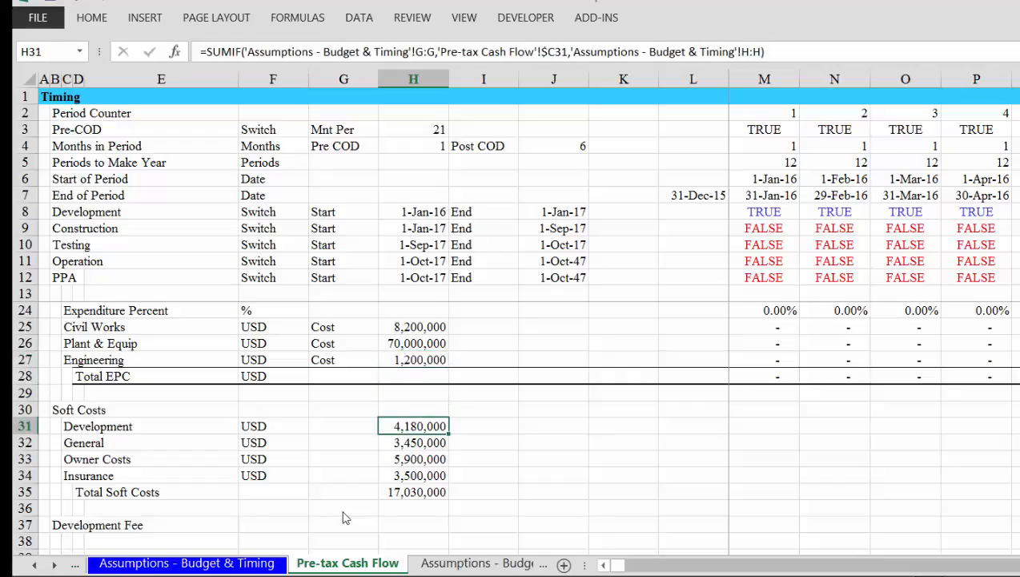
pyautogui.press('Left')
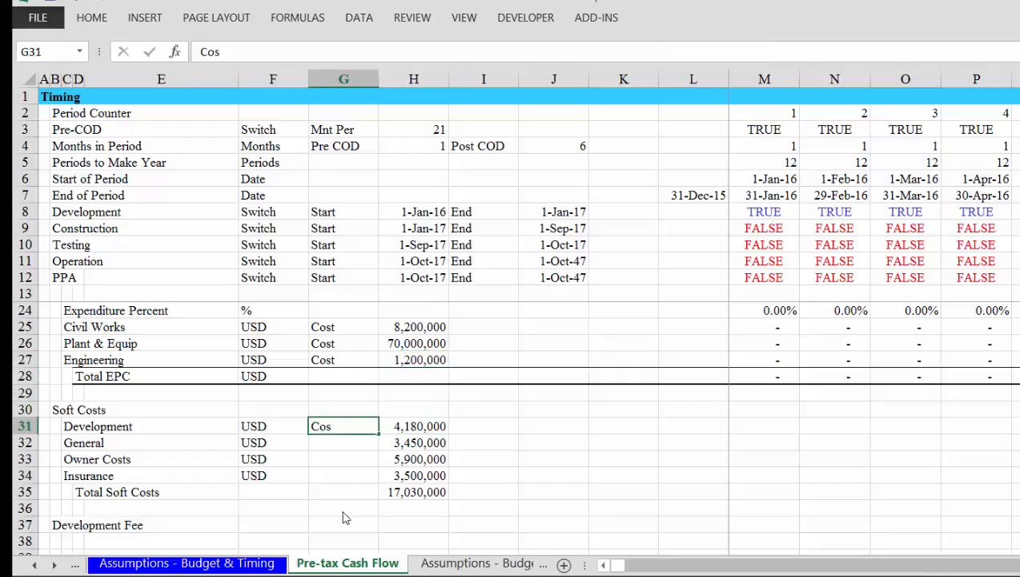
pyautogui.press('Return')
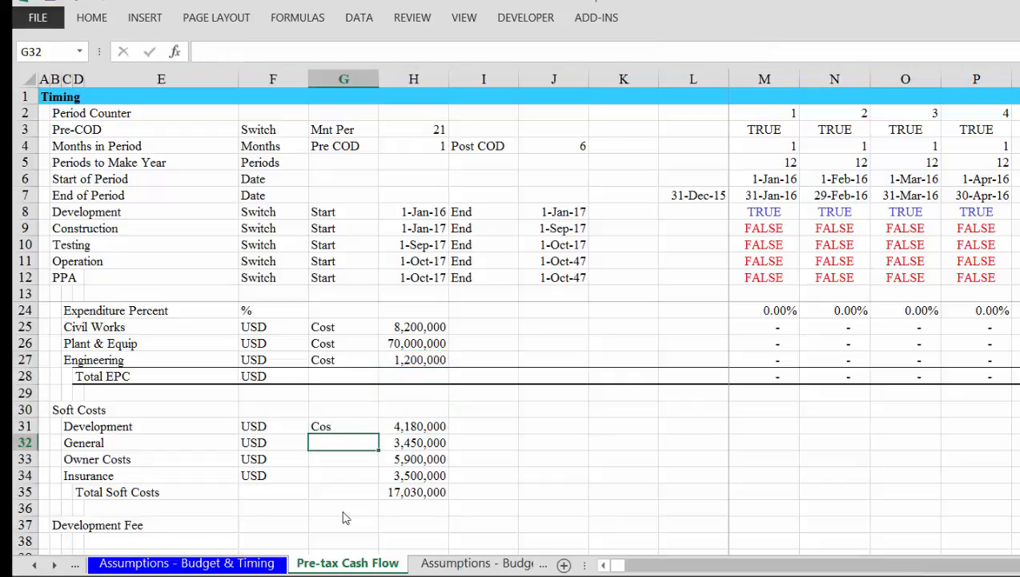
pyautogui.press('Up')
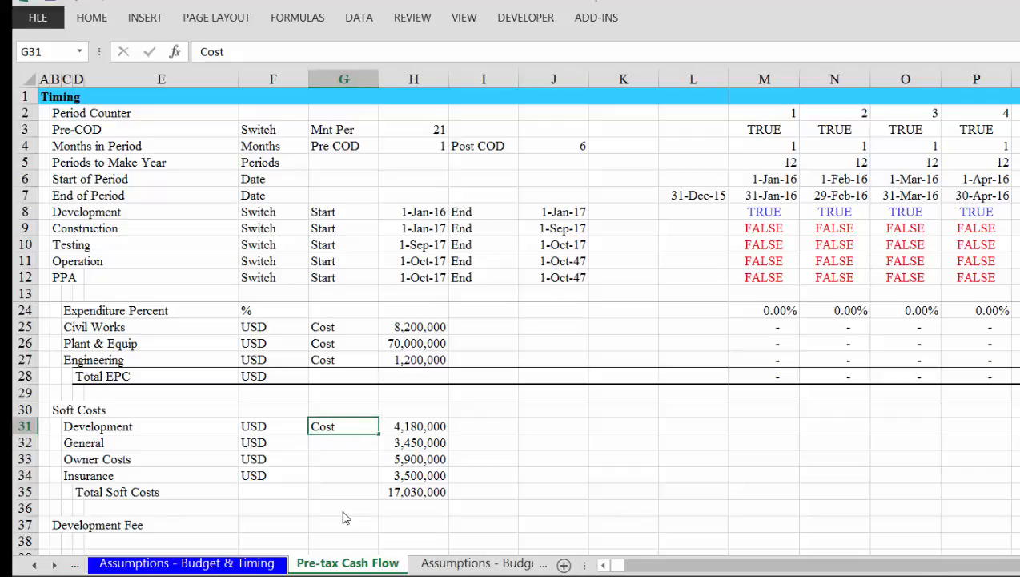
pyautogui.press('Return')
# Fill the Cost label down from G31 through G34 for the remaining soft costs.
pyautogui.press('Up')
pyautogui.hotkey('shift', 'Down')
pyautogui.hotkey('shift', 'Down')
pyautogui.hotkey('shift', 'Down')
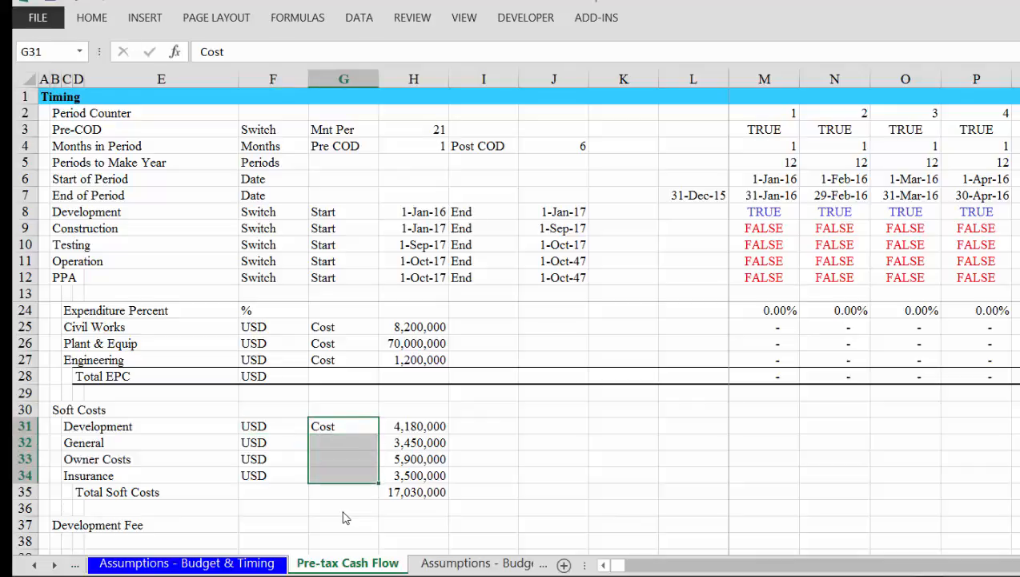
pyautogui.press('Right')
pyautogui.press('Down')
pyautogui.press('Down')
pyautogui.press('Down')
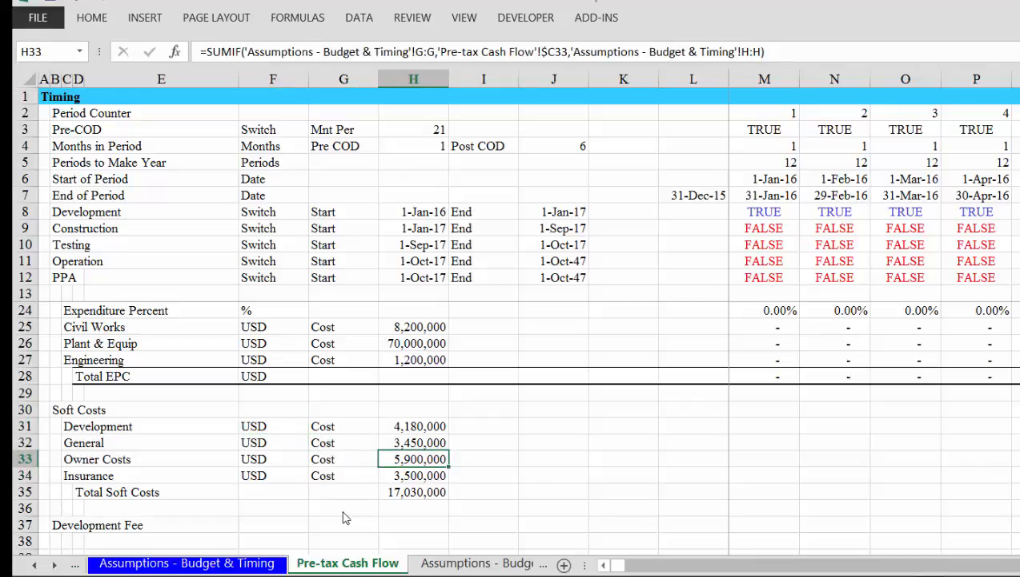
# Look over the soft cost timing table and the soft cost items on the Assumptions - Budget & Timing sheet.
pyautogui.press('Right')
pyautogui.press('Down')
pyautogui.press('Left')
pyautogui.press('Up')
pyautogui.press('Up')
pyautogui.press('Up')
pyautogui.press('Up')
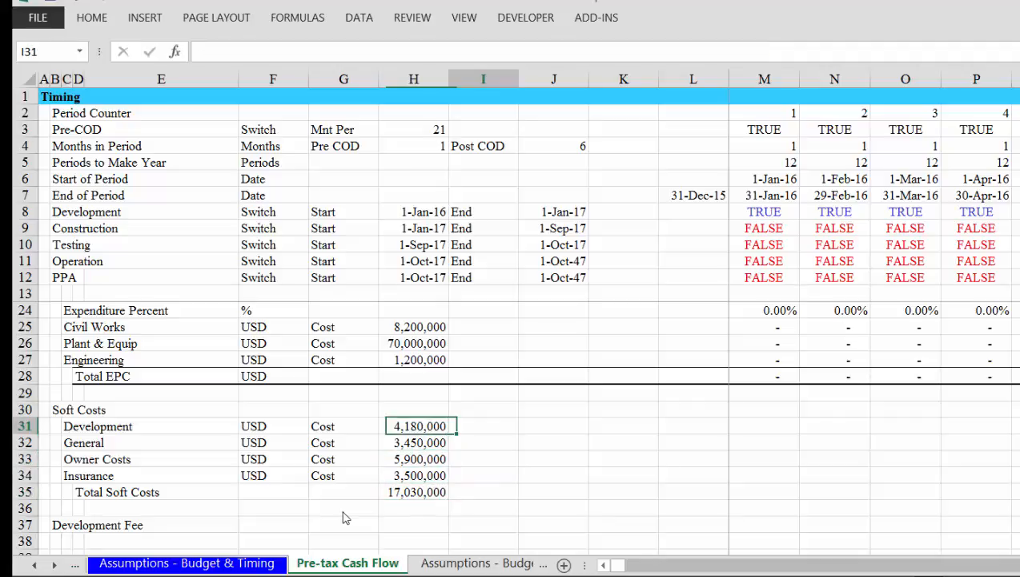
pyautogui.press('Right')
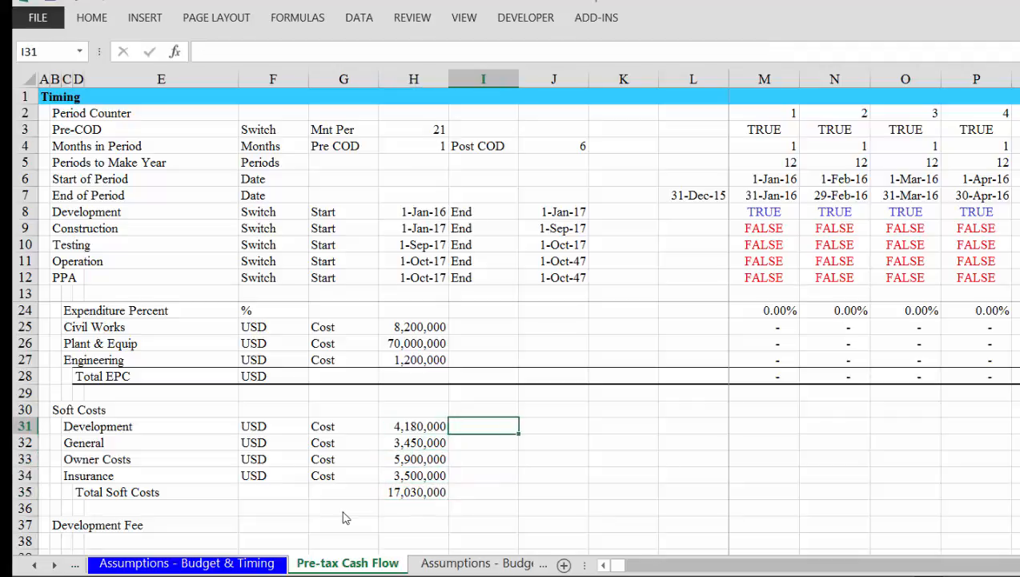
pyautogui.hotkey('ctrl', 'pageup')
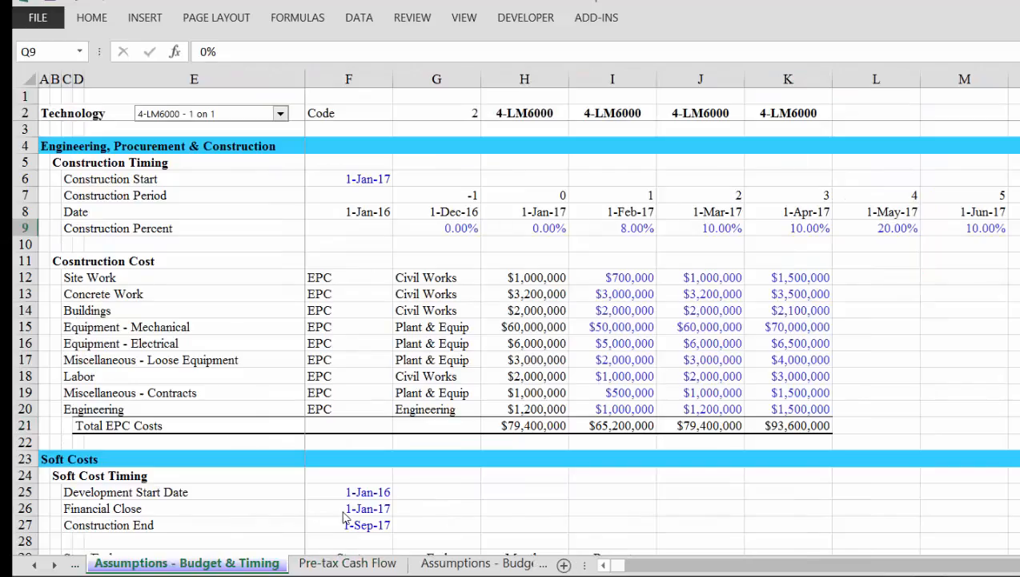
pyautogui.press('Down')
pyautogui.press('Left')
pyautogui.press('Left')
pyautogui.press('Left')
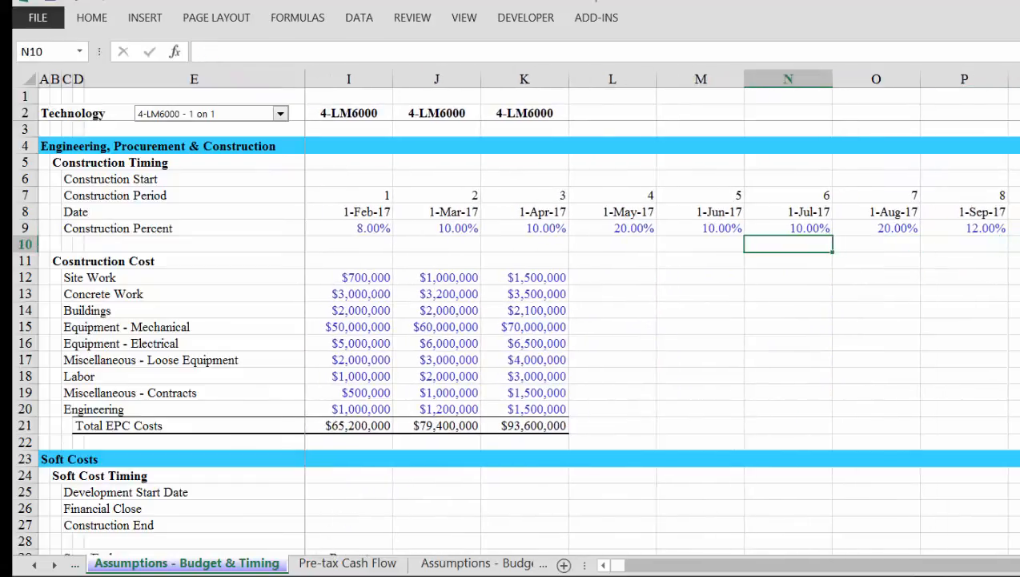
pyautogui.click(384, 516)
pyautogui.press('Left')
pyautogui.press('Left')
pyautogui.press('Left')
pyautogui.press('Left')
pyautogui.press('Left')
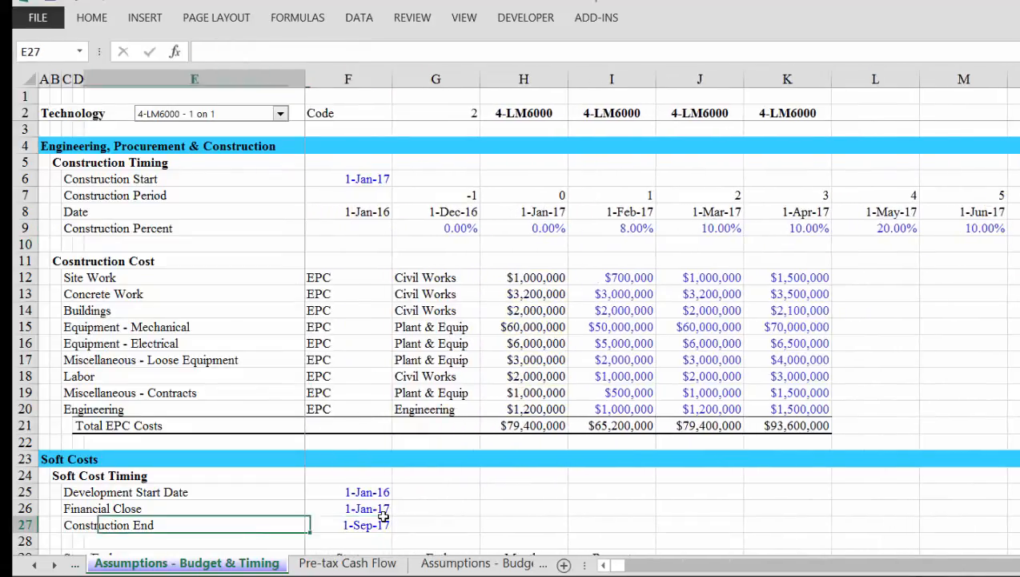
pyautogui.press('Down')
pyautogui.press('Down')
pyautogui.press('Down')
pyautogui.press('Down')
pyautogui.press('Down')
pyautogui.press('Down')
pyautogui.press('Down')
pyautogui.press('Down')
pyautogui.press('Down')
pyautogui.press('Down')
pyautogui.press('Down')
pyautogui.press('Down')
pyautogui.press('Down')
pyautogui.press('Down')
pyautogui.press('Down')
pyautogui.press('Down')
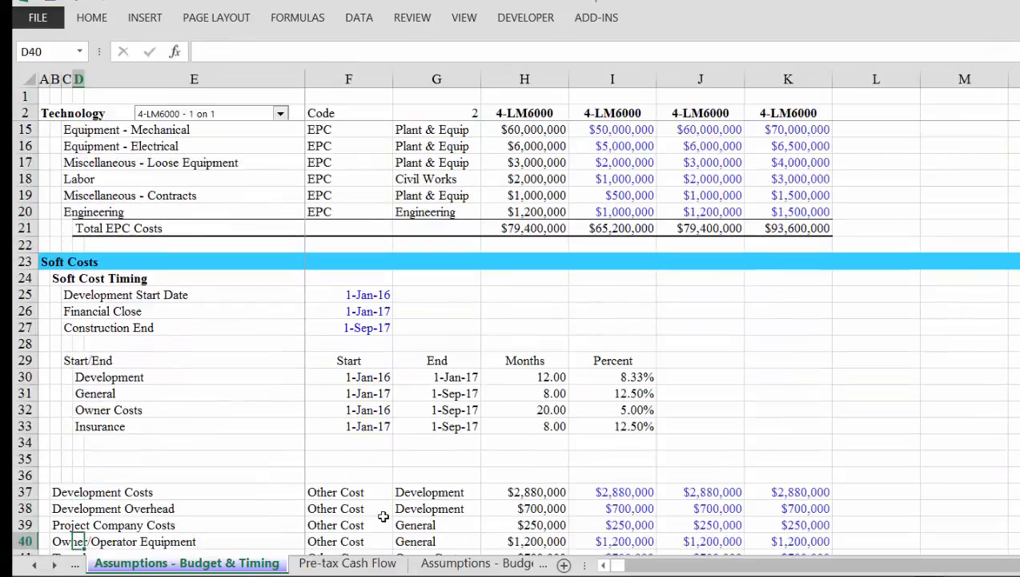
pyautogui.press('Down')
pyautogui.press('Down')
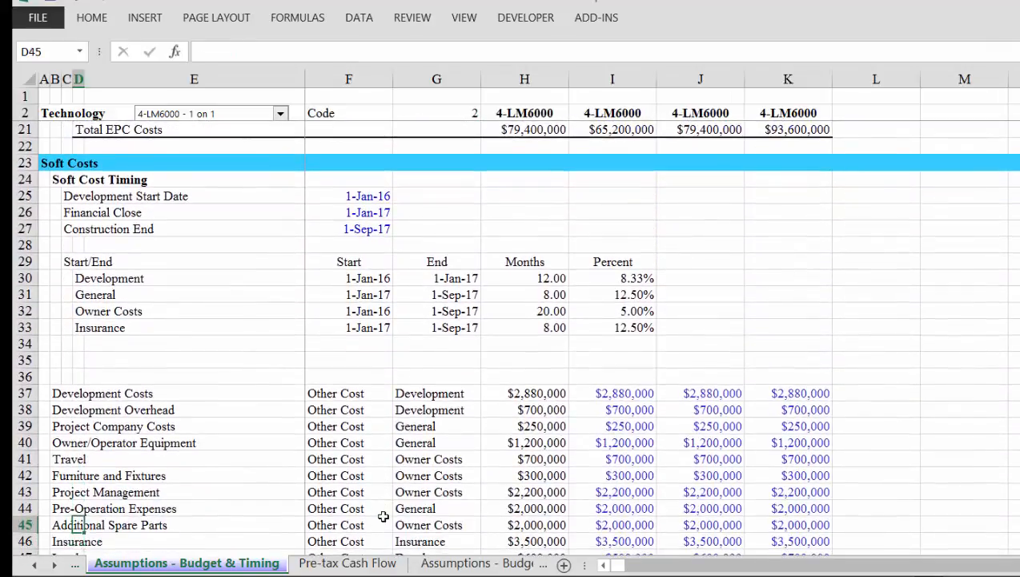
# Examine the Development row's start, end, months and percent entries in the Start/End table, F30 to I30.
pyautogui.press('Up')
pyautogui.press('Up')
pyautogui.press('Up')
pyautogui.press('Up')
pyautogui.press('Up')
pyautogui.press('Up')
pyautogui.press('Up')
pyautogui.press('Up')
pyautogui.press('Up')
pyautogui.press('Up')
pyautogui.press('Up')
pyautogui.press('Up')
pyautogui.press('Up')
pyautogui.press('Up')
pyautogui.press('Up')
pyautogui.press('Right')
pyautogui.press('Right')
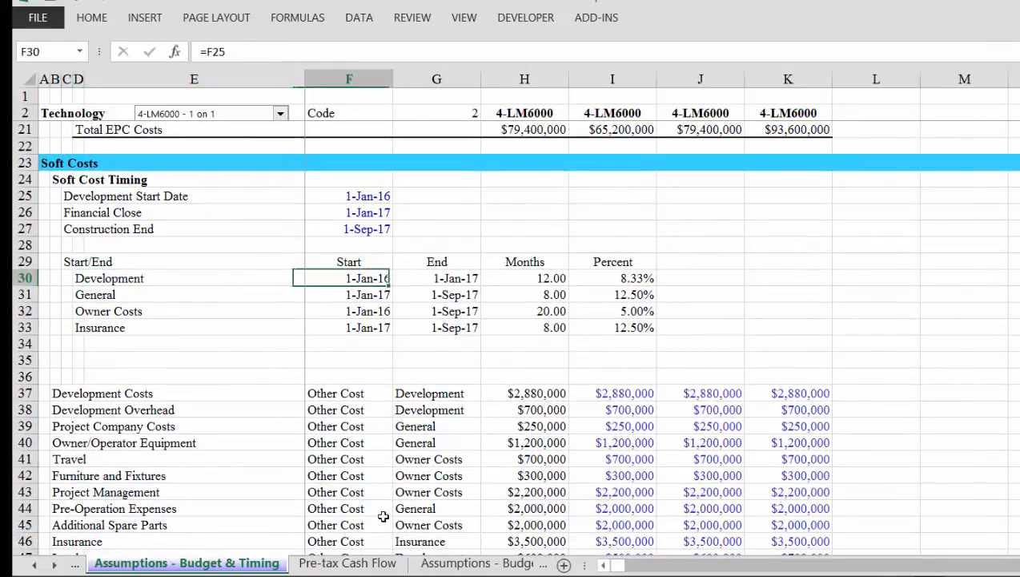
pyautogui.press('Right')
pyautogui.press('Right')
pyautogui.press('Right')
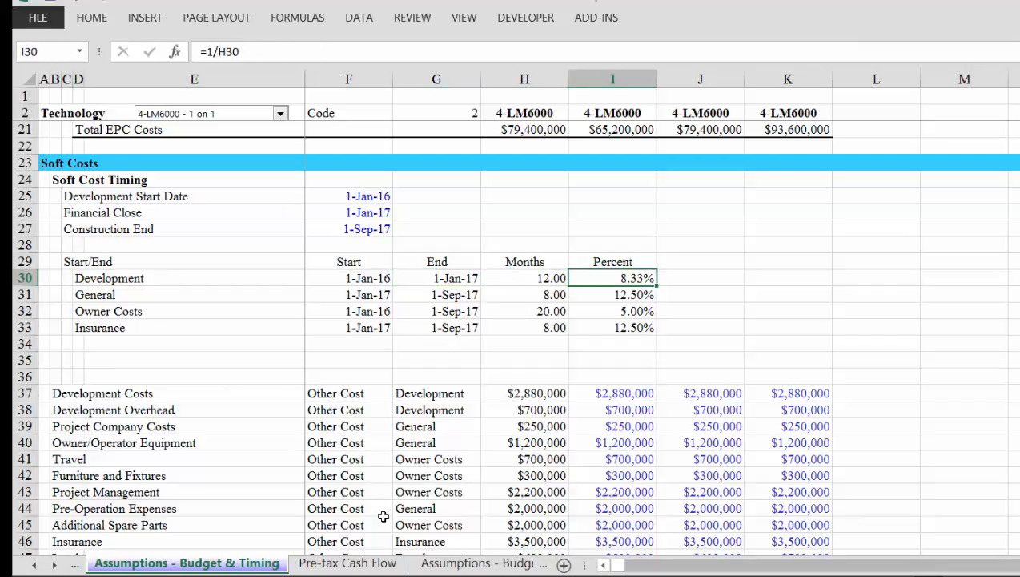
# Link I31 on the Pre-tax Cash Flow sheet to the Development start date in F30 of Assumptions - Budget & Timing.
pyautogui.hotkey('ctrl', 'pagedown')
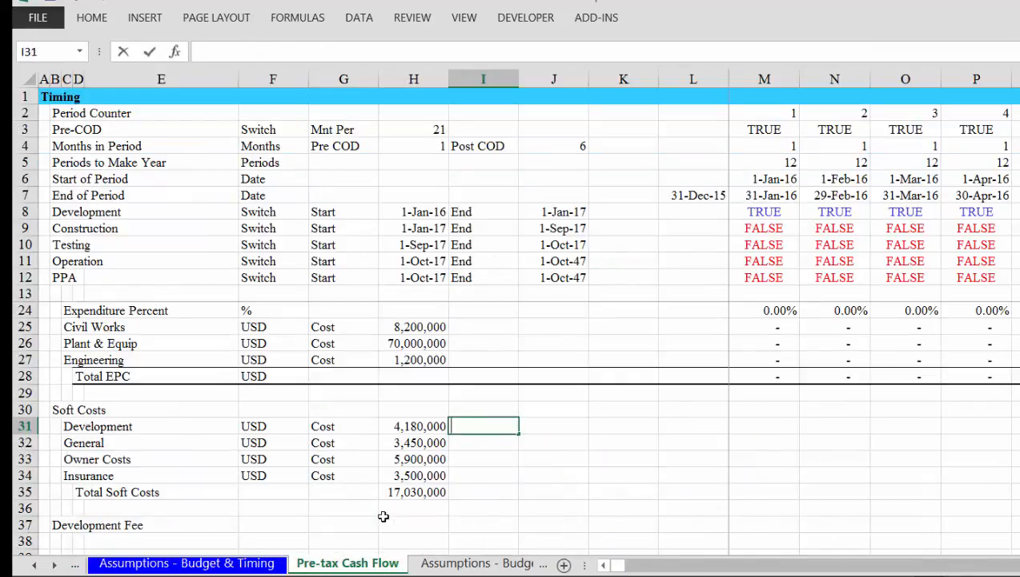
pyautogui.hotkey('ctrl', 'pageup')
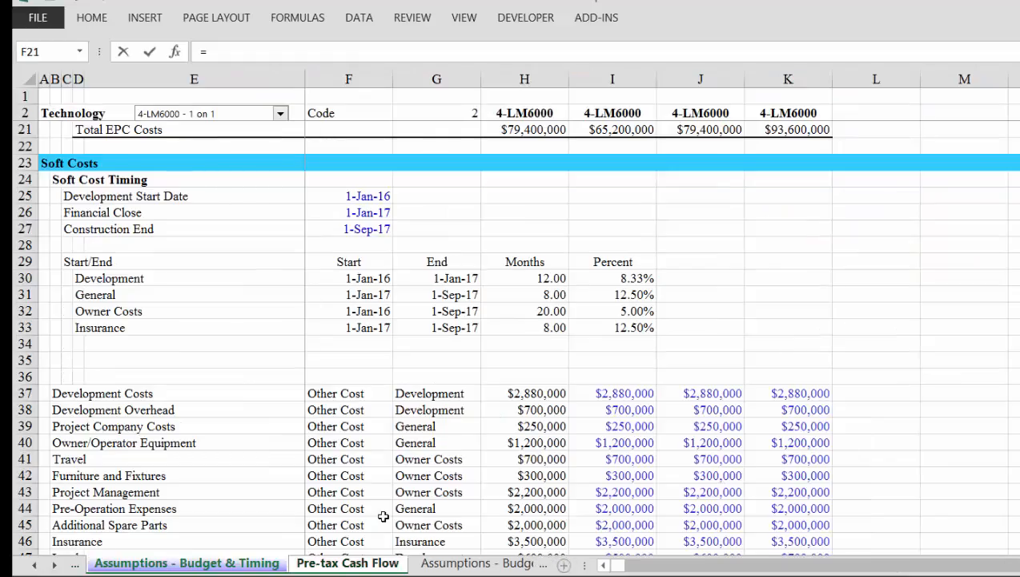
pyautogui.click(349, 278)
pyautogui.hotkey('ctrl', 'pagedown')
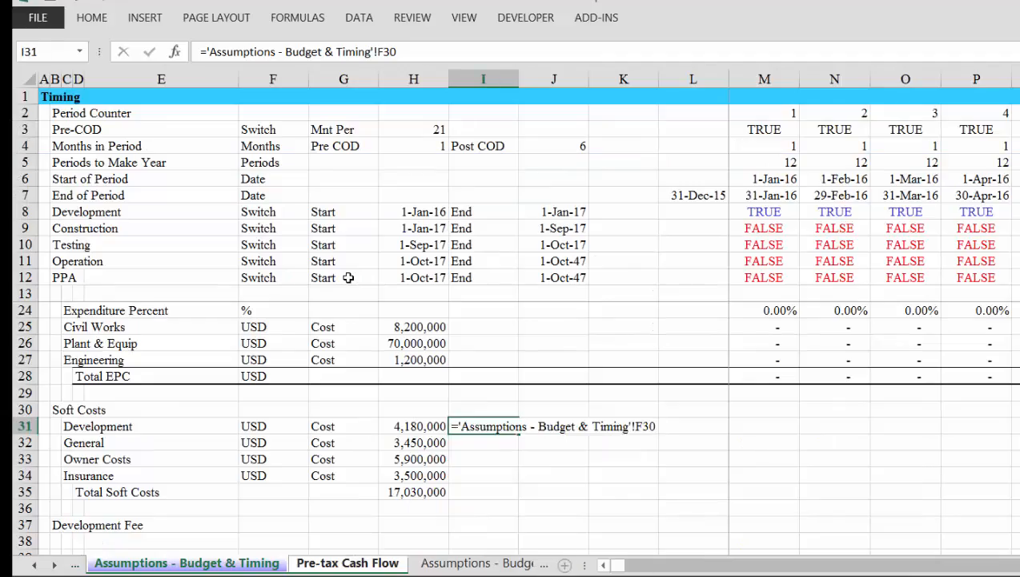
pyautogui.press('Return')
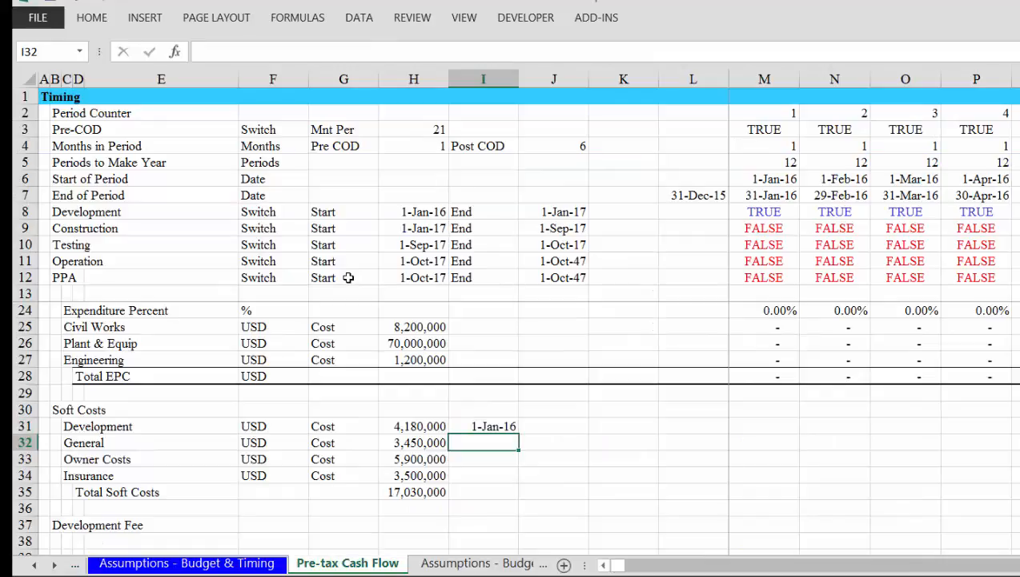
# Fill the start date link from I31 right into J31 to bring in the Development end date.
pyautogui.hotkey('ctrl', 'pageup')
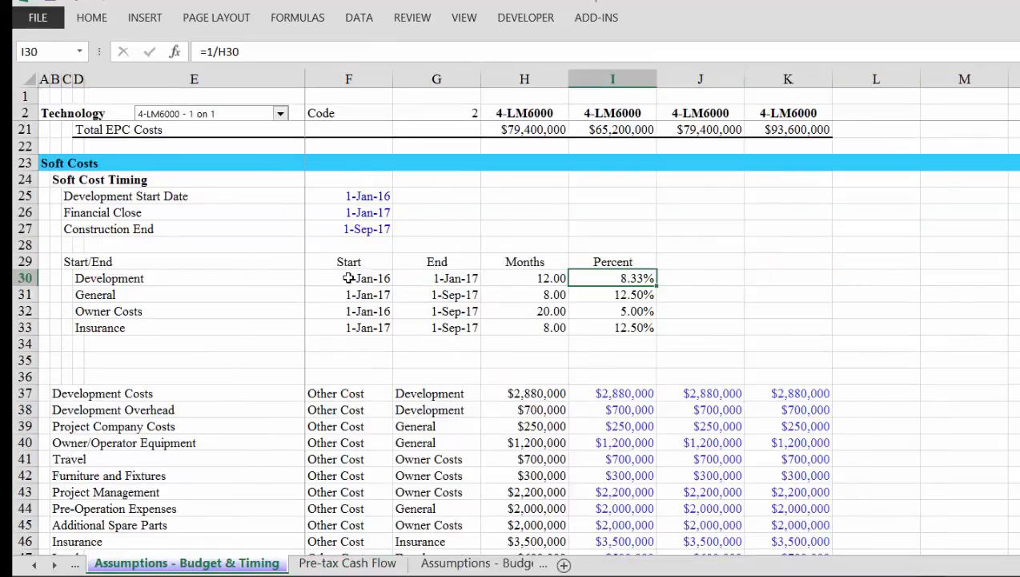
pyautogui.hotkey('ctrl', 'pagedown')
pyautogui.press('Up')
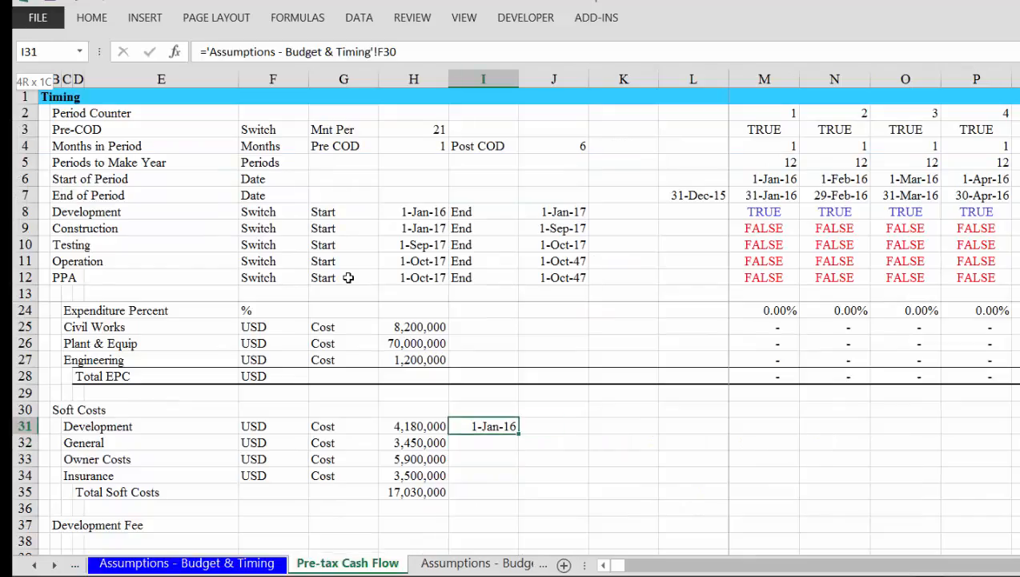
pyautogui.hotkey('shift', 'Right')
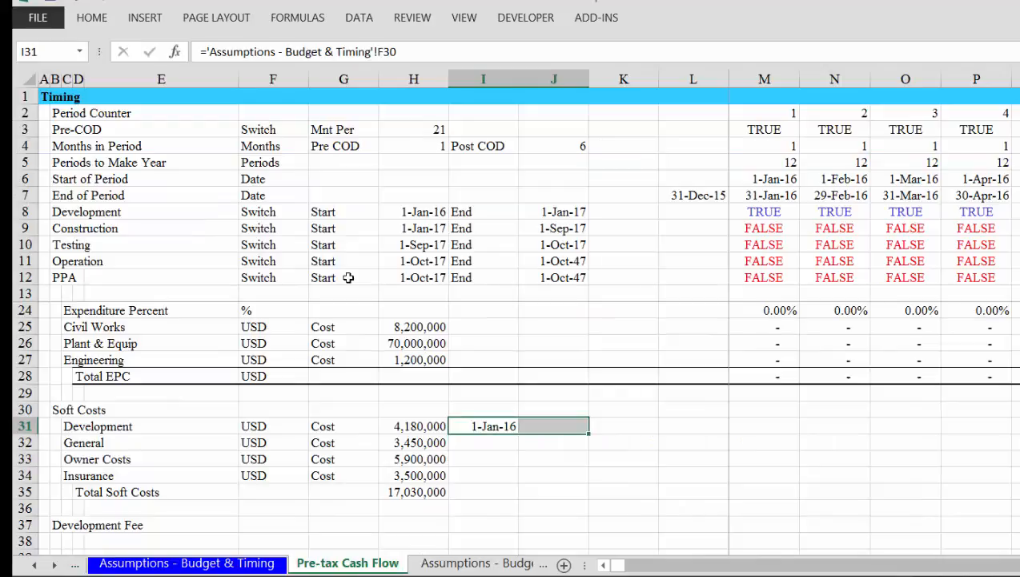
# Link K31 to the Development percent in I30 of the Assumptions - Budget & Timing sheet.
pyautogui.press('Right')
pyautogui.press('Right')
pyautogui.write('=')
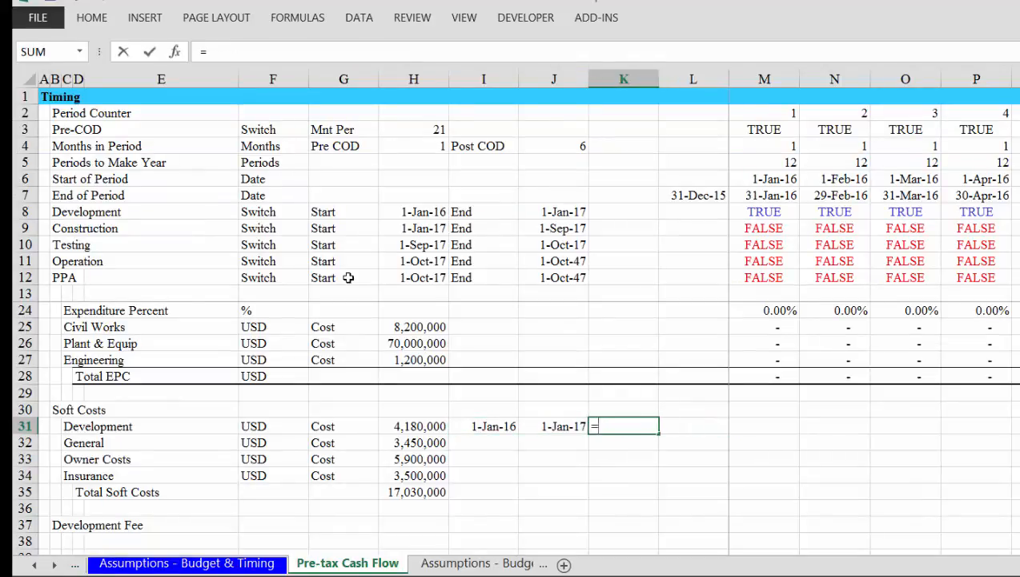
pyautogui.hotkey('ctrl', 'pagedown')
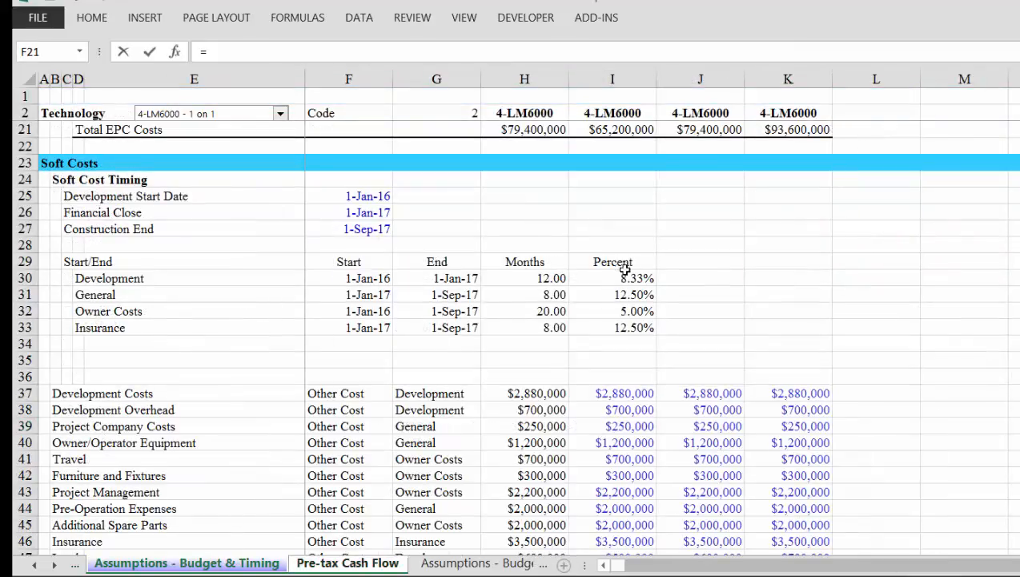
pyautogui.click(624, 271)
pyautogui.hotkey('ctrl', 'pagedown')
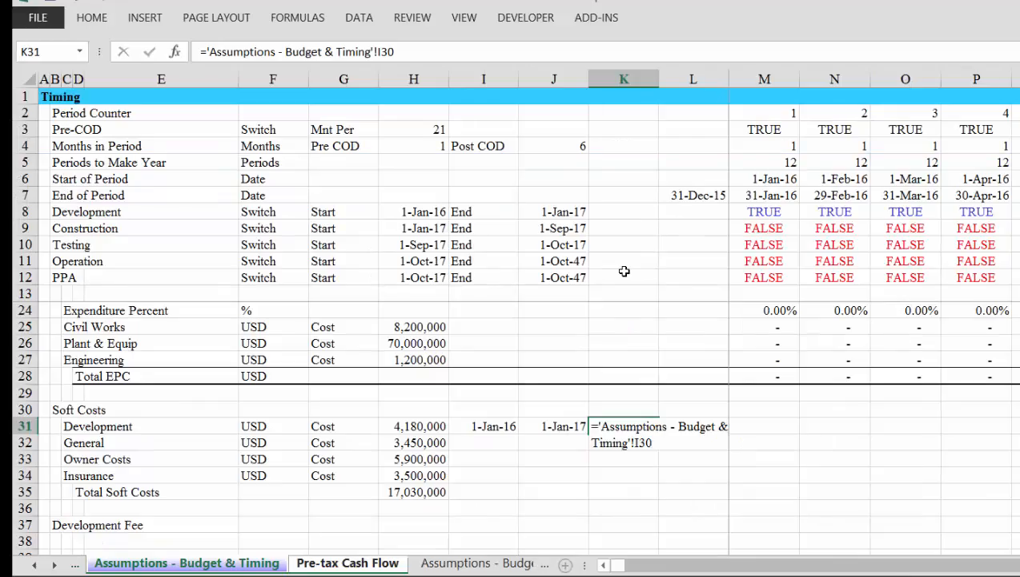
pyautogui.press('Return')
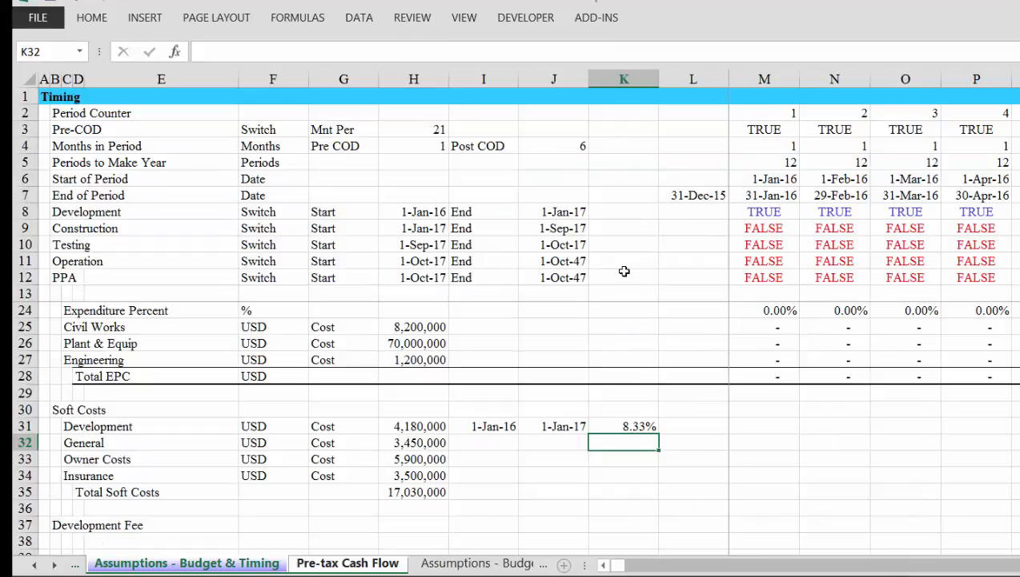
# Head the soft cost date columns with Start in I30 and End in J30.
pyautogui.press('Up')
pyautogui.press('Up')
pyautogui.press('Up')
pyautogui.press('Up')
pyautogui.press('Left')
pyautogui.press('Left')
pyautogui.press('Down')
pyautogui.press('Down')
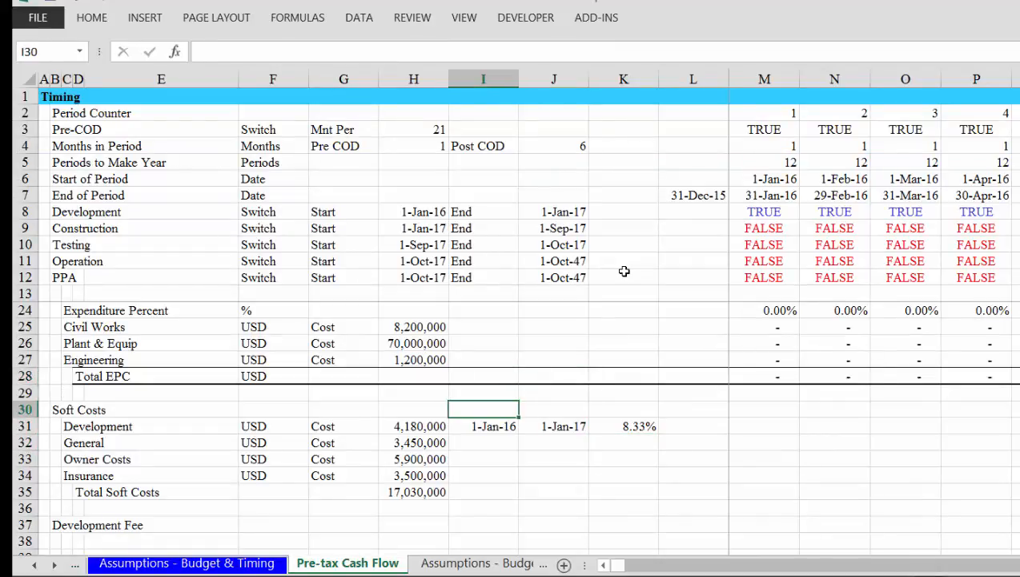
pyautogui.write('Start')
pyautogui.press('Down')
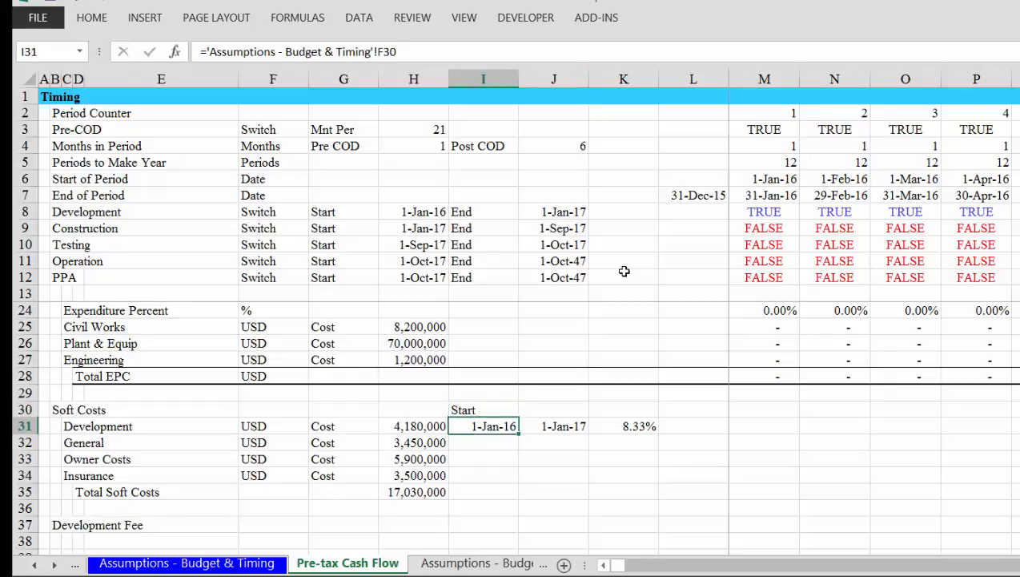
pyautogui.press('Right')
pyautogui.press('Up')
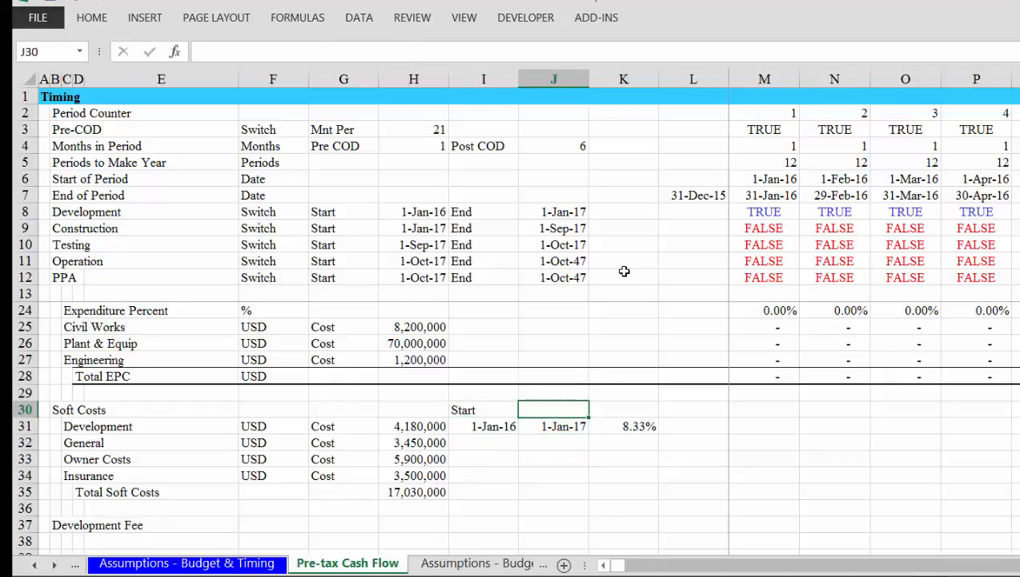
pyautogui.write('End')
pyautogui.press('Return')
# Enter the heading PCt above the Development percent in K30.
pyautogui.press('Up')
pyautogui.press('Right')
pyautogui.press('Right')
pyautogui.press('Right')
pyautogui.press('Left')
pyautogui.press('Left')
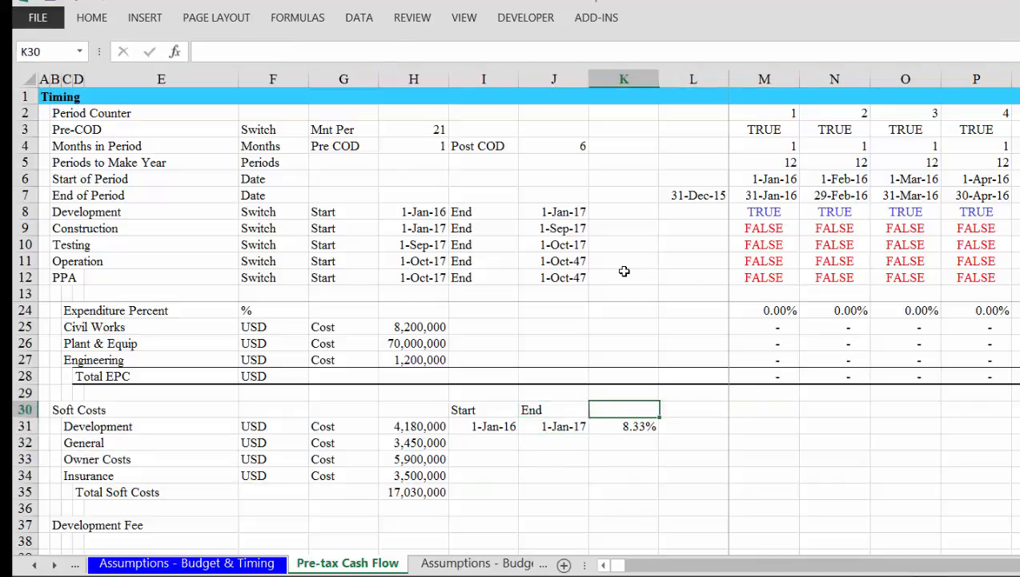
pyautogui.write('PCt')
pyautogui.press('Return')
pyautogui.press('Down')
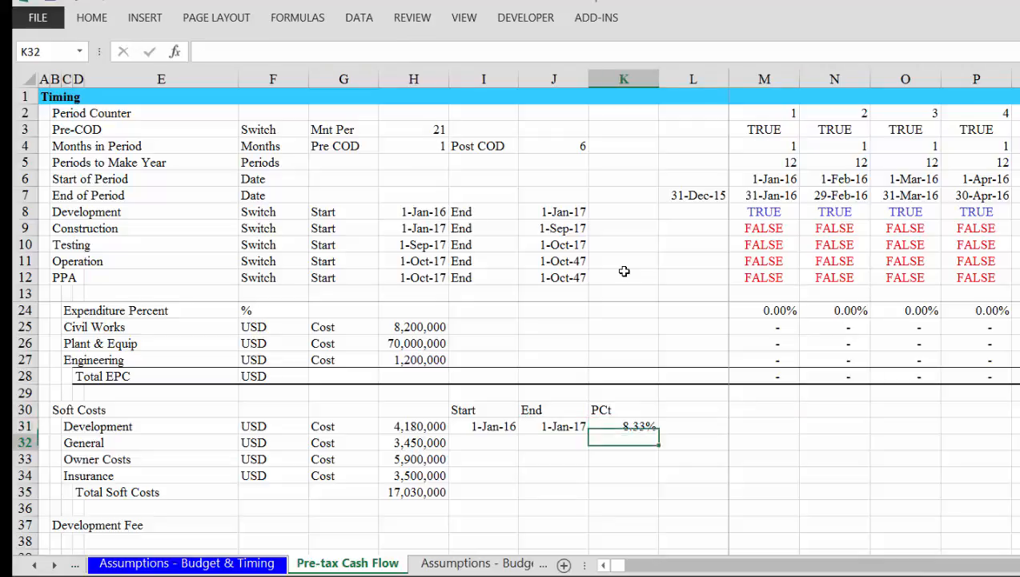
# Set the percent column heading in K30 to Pct.
pyautogui.press('Up')
pyautogui.press('Left')
pyautogui.press('Left')
pyautogui.press('Right')
pyautogui.press('Up')
pyautogui.press('Right')
pyautogui.press('Right')
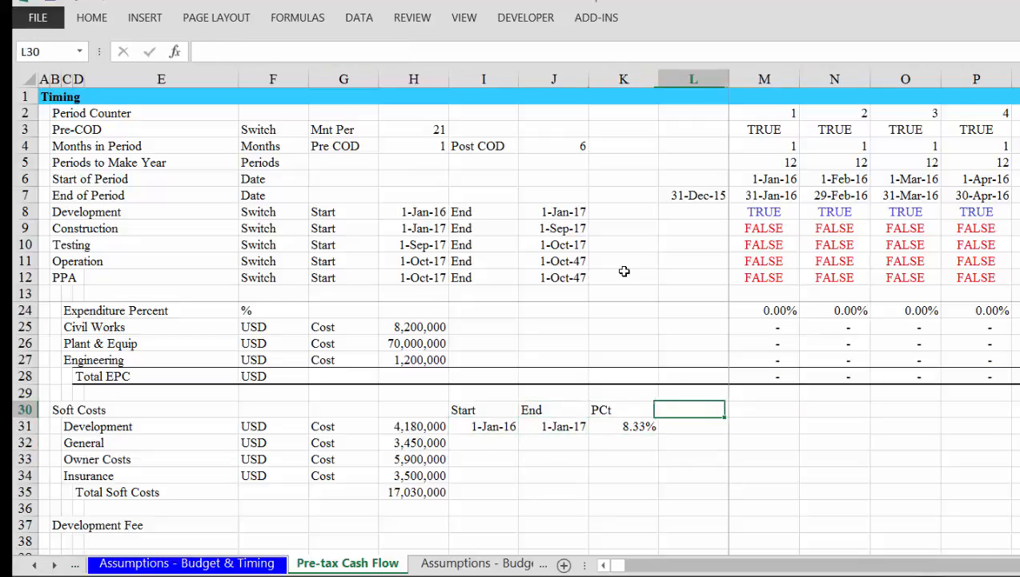
pyautogui.press('Left')
pyautogui.write('Pct')
pyautogui.hotkey('ctrl', 'Return')
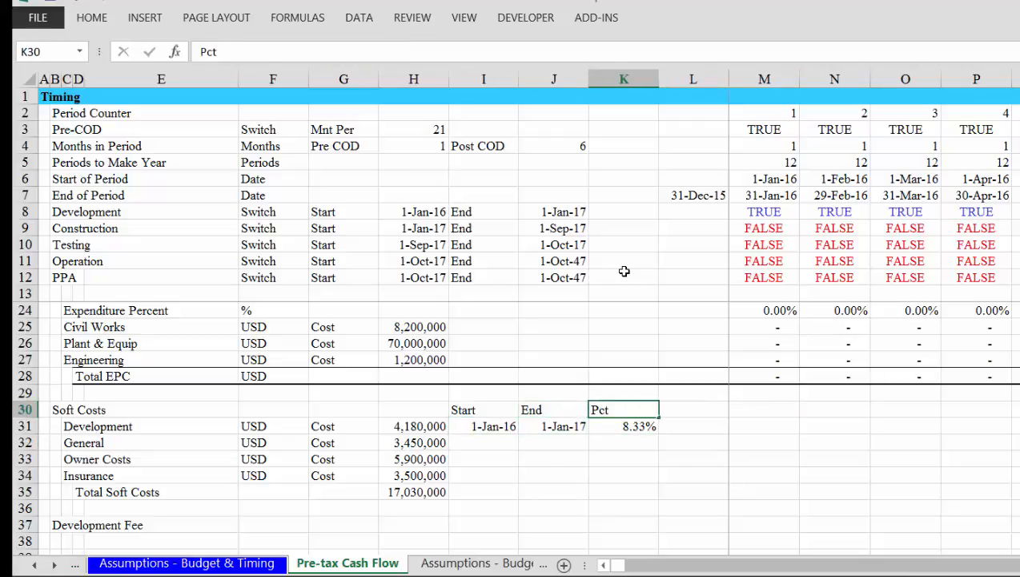
# Center the soft cost column headings Start, End and Pct in I30:K30.
pyautogui.press('Down')
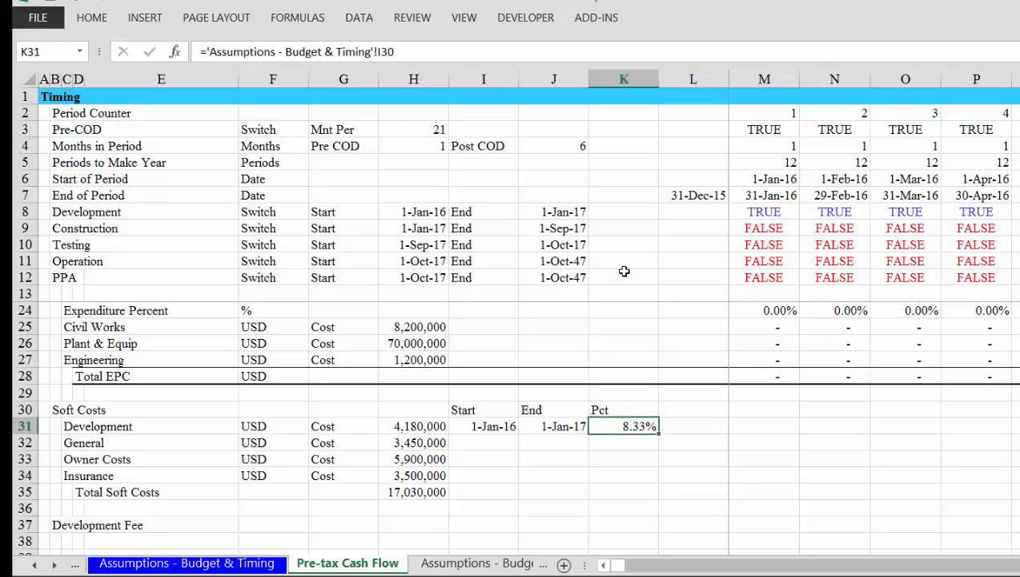
pyautogui.press('Left')
pyautogui.press('Left')
pyautogui.press('Left')
pyautogui.press('Left')
pyautogui.press('Up')
pyautogui.press('Right')
pyautogui.press('Right')
pyautogui.hotkey('shift', 'Right')
pyautogui.hotkey('shift', 'Right')
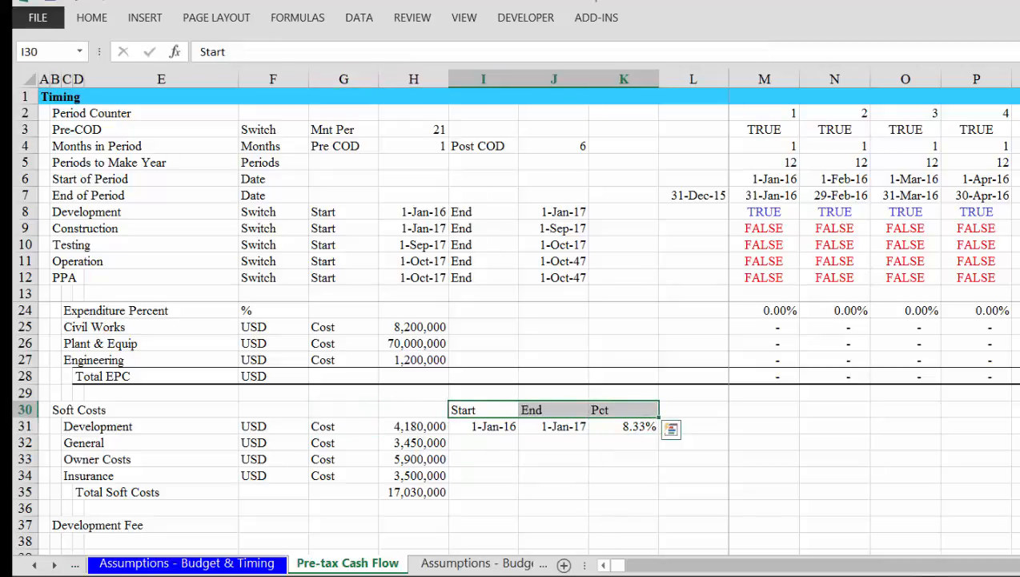
pyautogui.click(91, 17)
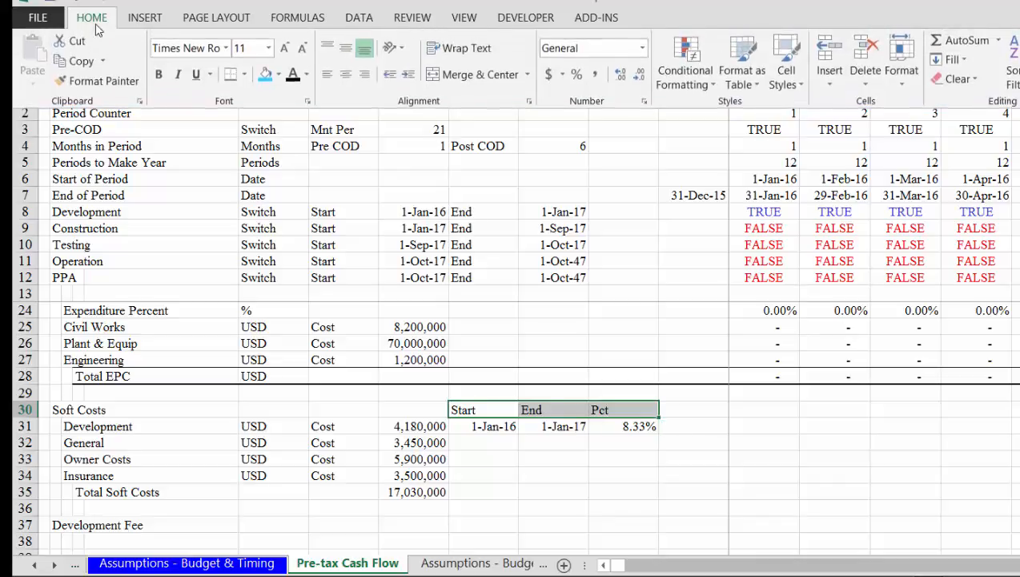
pyautogui.click(347, 76)
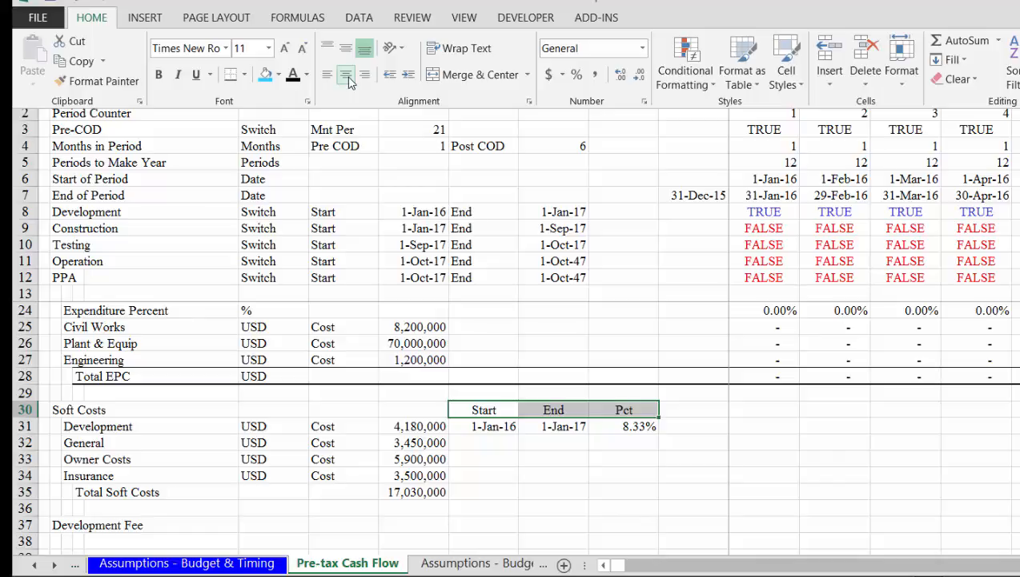
pyautogui.press('Escape')
# Fill the Development start, end and percent links down I31:K34 for General, Owner Costs and Insurance.
pyautogui.press('Left')
pyautogui.press('Right')
pyautogui.press('Down')
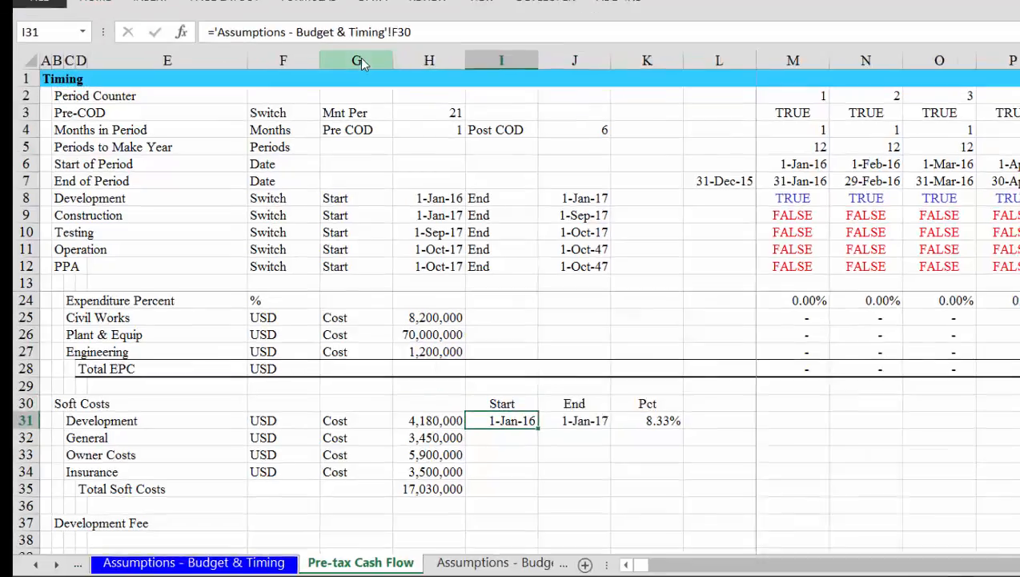
pyautogui.hotkey('shift', 'Right')
pyautogui.hotkey('shift', 'Right')
pyautogui.hotkey('shift', 'Down')
pyautogui.hotkey('shift', 'Down')
pyautogui.hotkey('shift', 'Down')
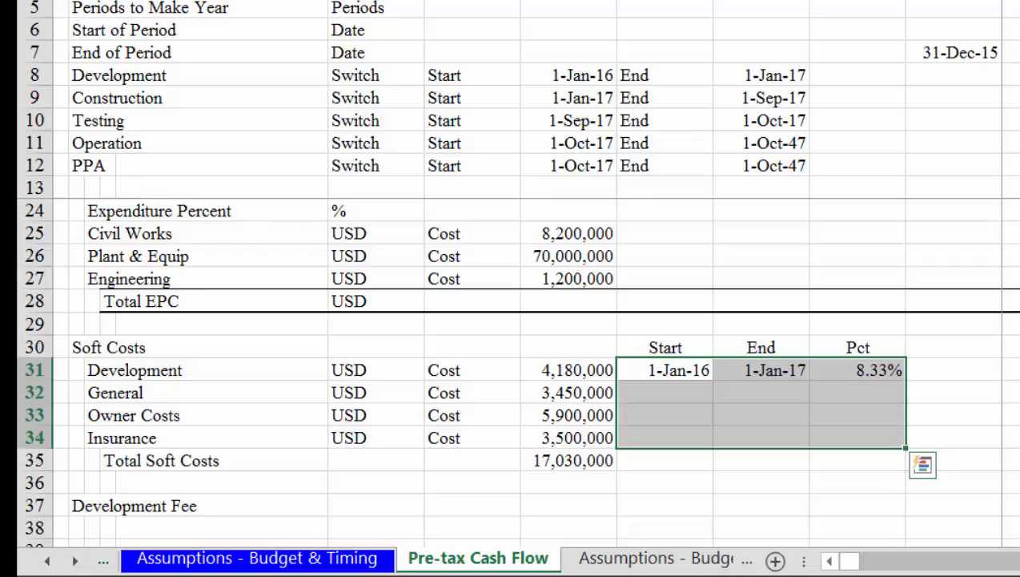
pyautogui.hotkey('ctrl', 'd')
# Begin the Development cost formula in M31 with the condition that the period start M$6 is >= the start date $I31.
pyautogui.press('Right')
pyautogui.press('Right')
pyautogui.press('Right')
pyautogui.press('Right')
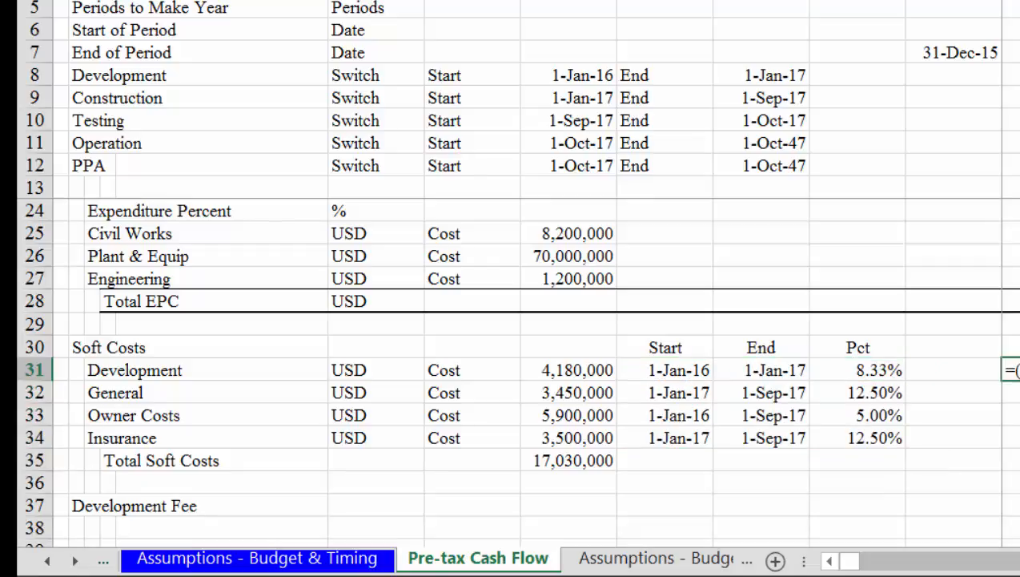
pyautogui.click(1013, 29)
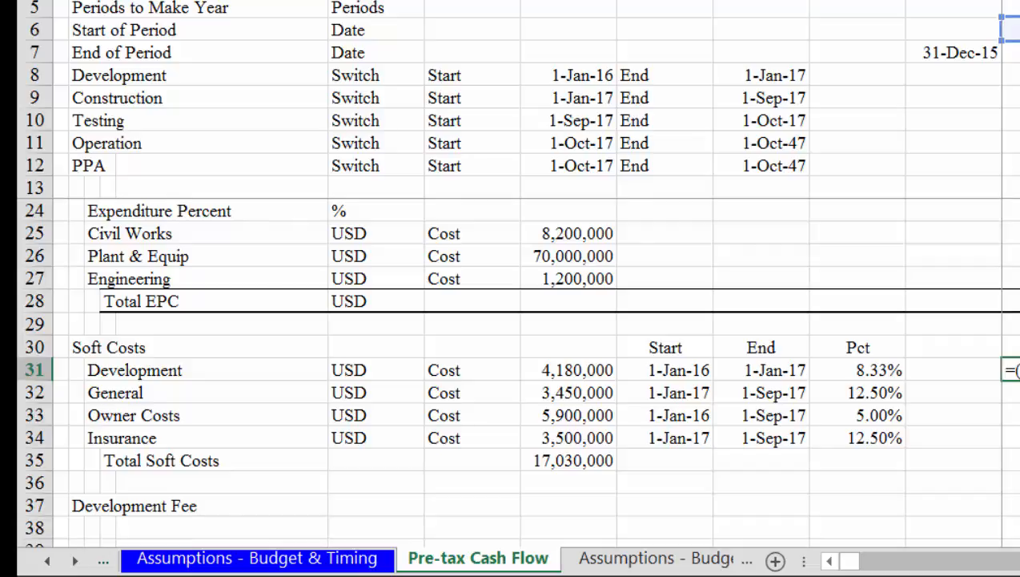
pyautogui.press('Left')
pyautogui.press('Left')
pyautogui.press('Left')
pyautogui.press('Left')
pyautogui.press('Left')
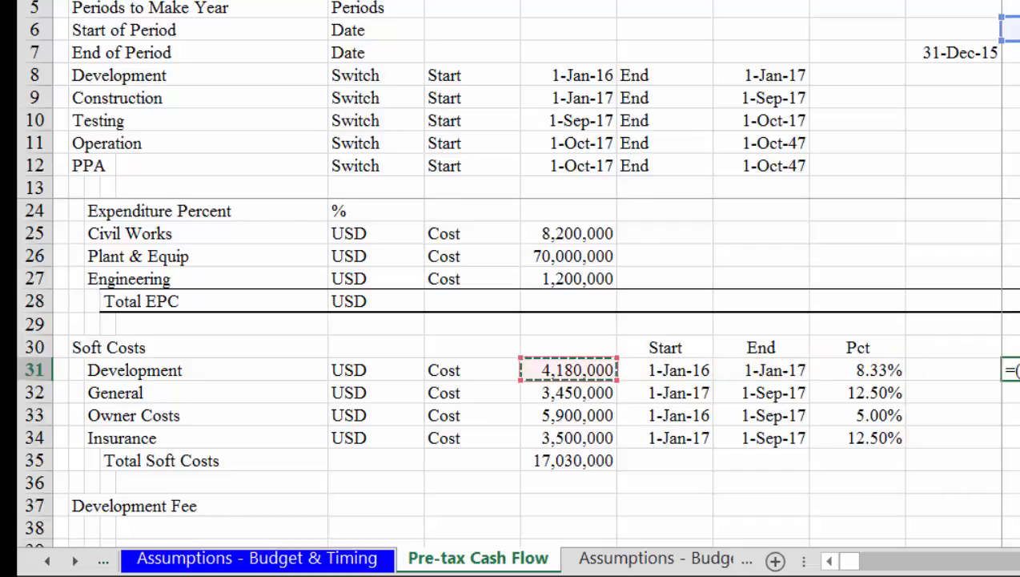
pyautogui.press('Right')
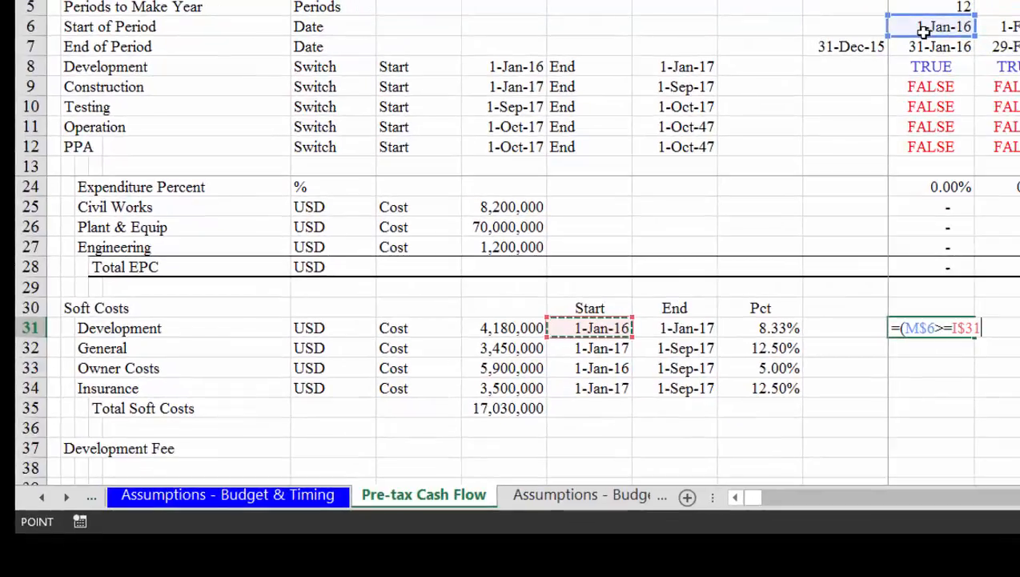
# Add a second condition to the M31 formula that the period start M$6 is < the Development end date in J31.
pyautogui.write(',')
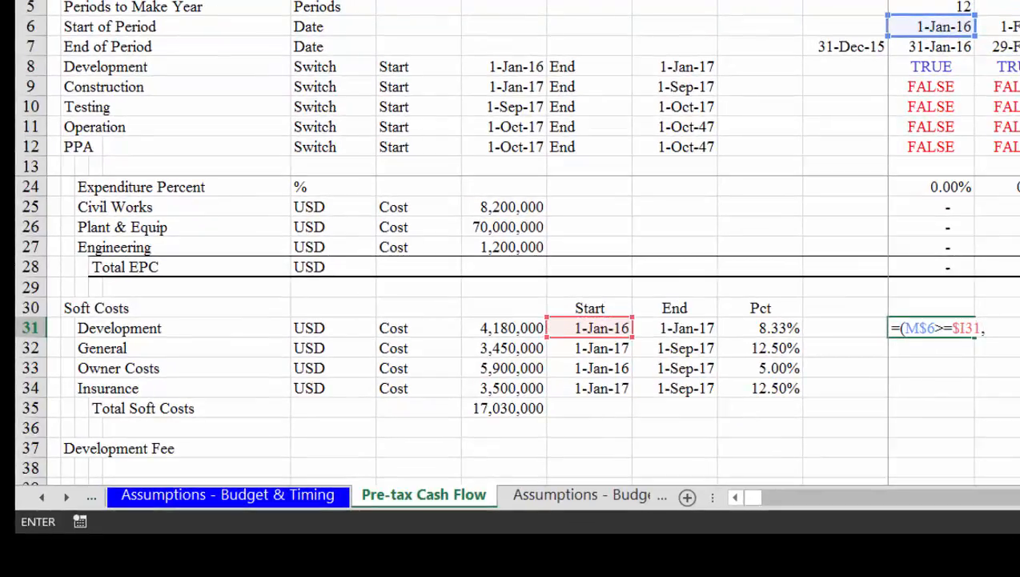
pyautogui.click(931, 26)
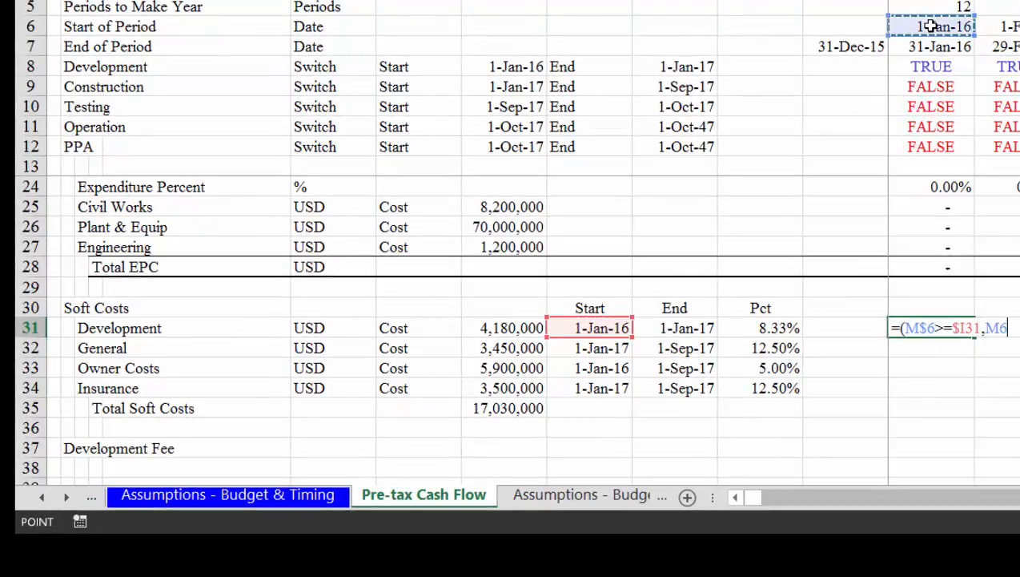
pyautogui.press('F4')
pyautogui.press('F4')
pyautogui.write('<')
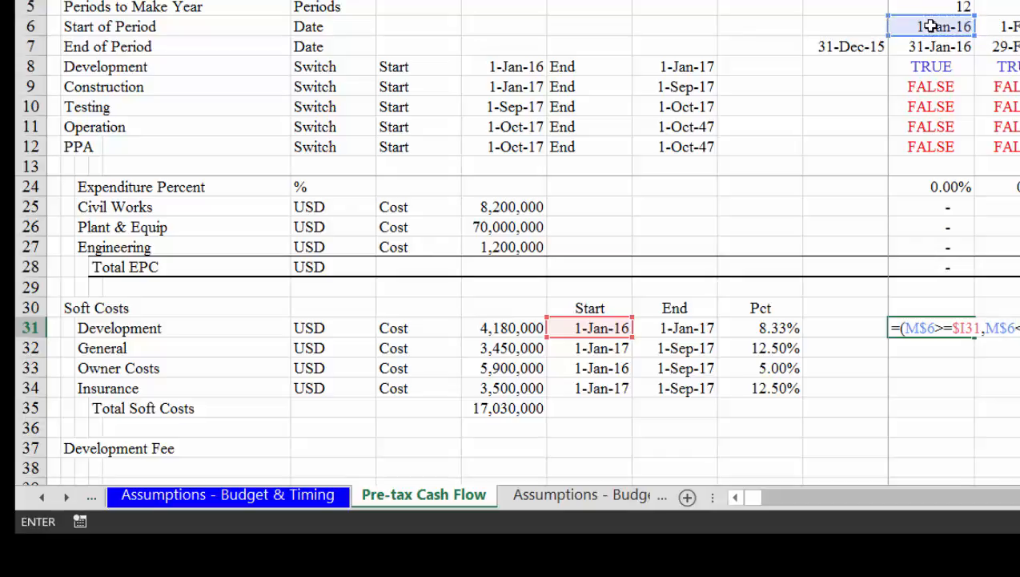
pyautogui.press('Left')
pyautogui.press('Left')
pyautogui.press('Left')
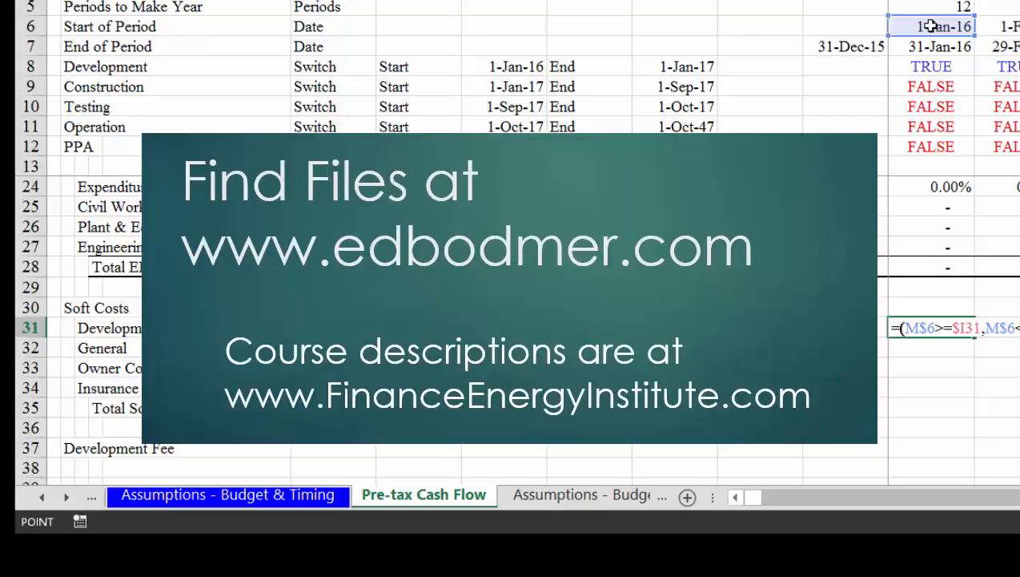
pyautogui.write(')')
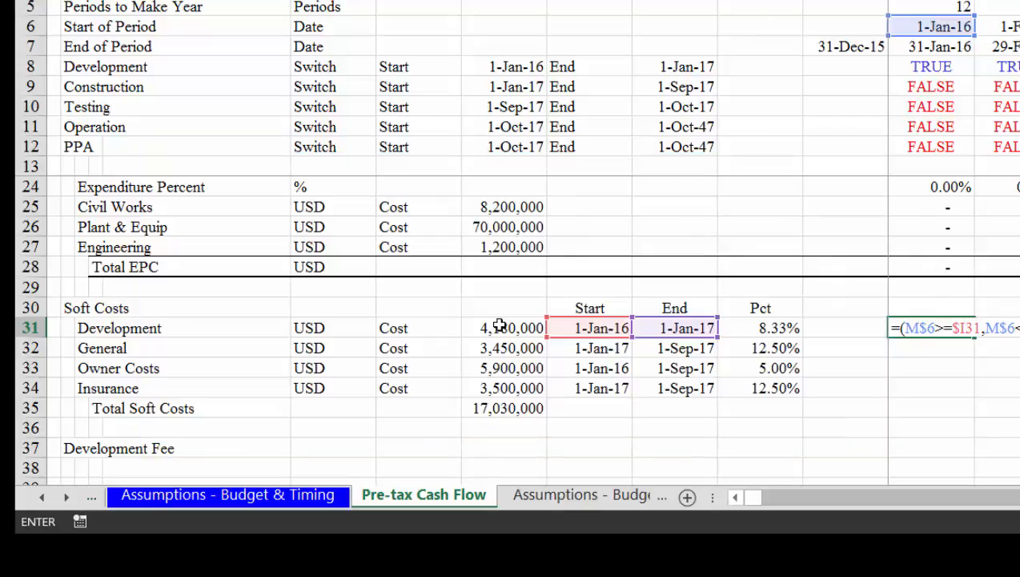
# Multiply the date conditions in M31 by the Development cost in H31 and the percent in K31.
pyautogui.click(500, 328)
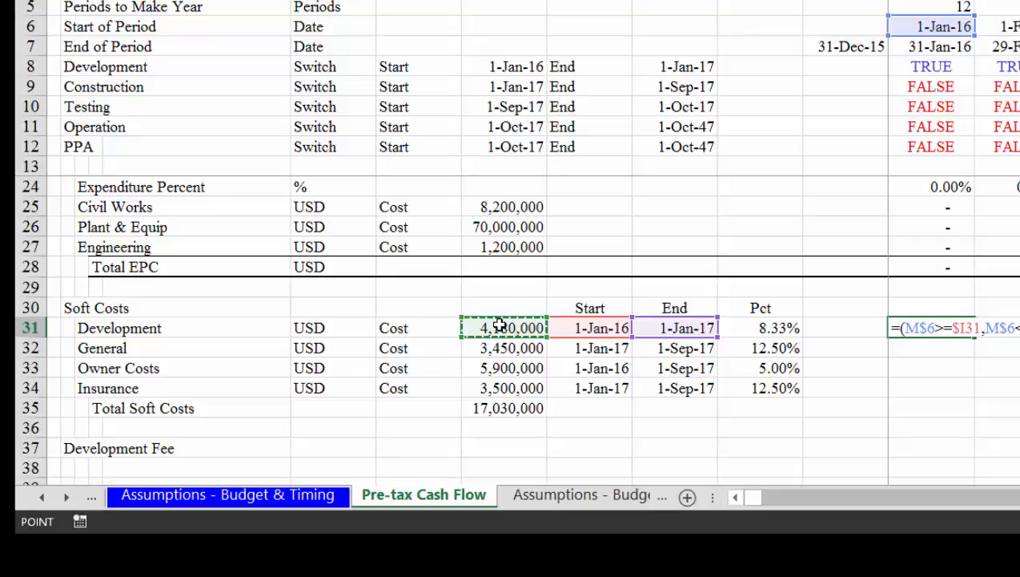
pyautogui.press('F4')
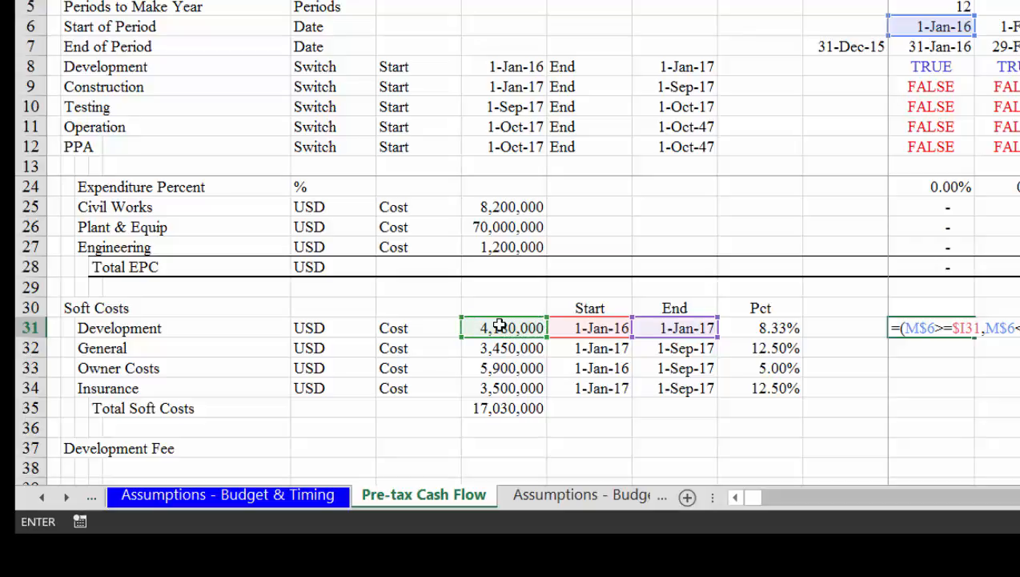
pyautogui.click(745, 326)
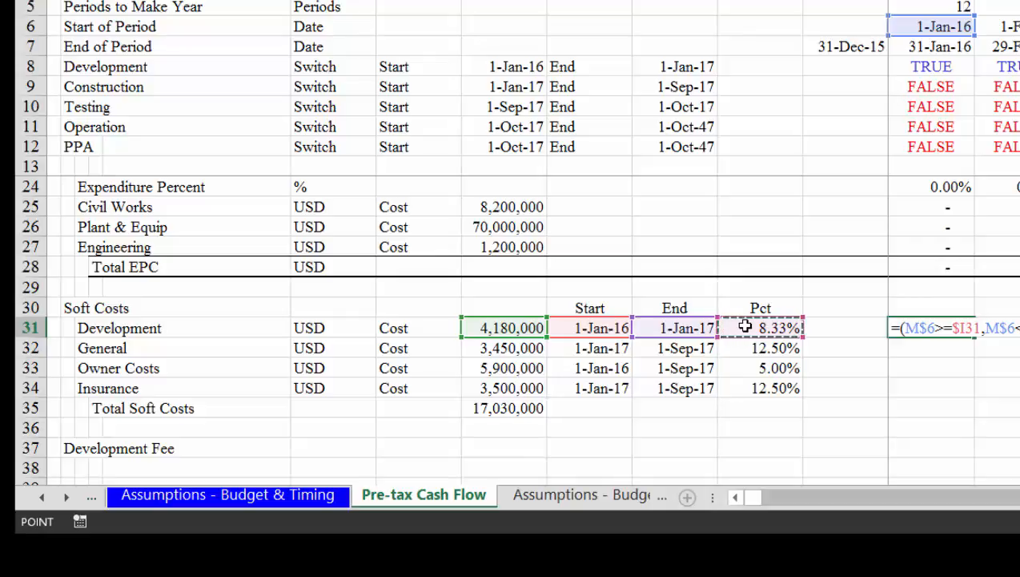
pyautogui.press('Return')
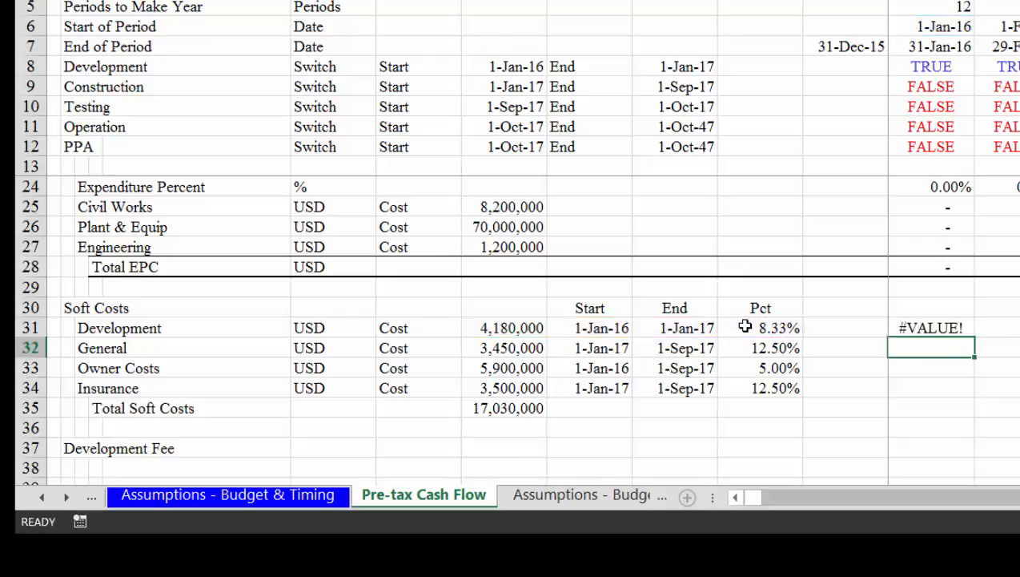
# Add the AND function in front of the two bracketed date conditions in the M31 formula.
pyautogui.press('Down')
pyautogui.press('Up')
pyautogui.press('Up')
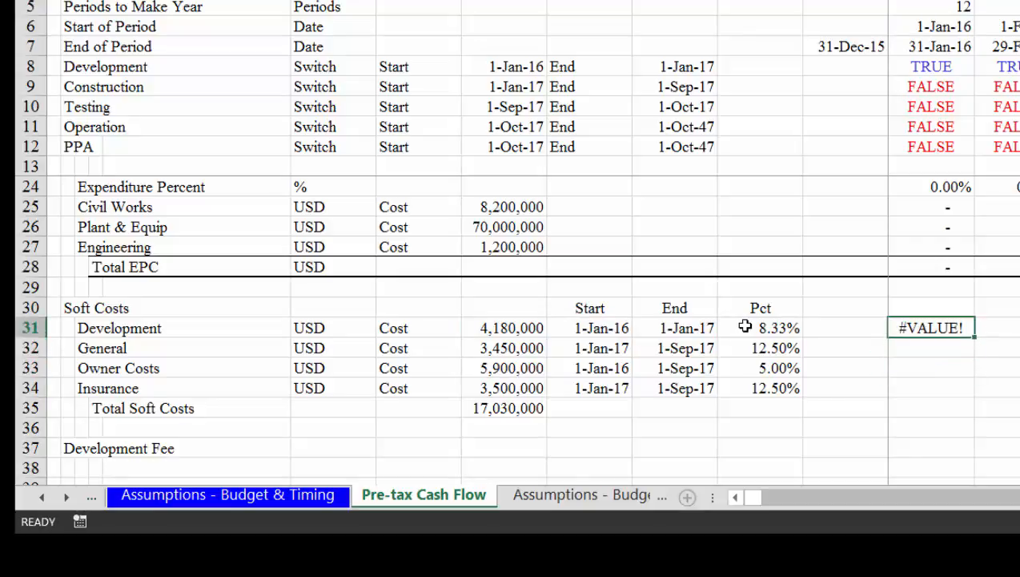
pyautogui.press('F2')
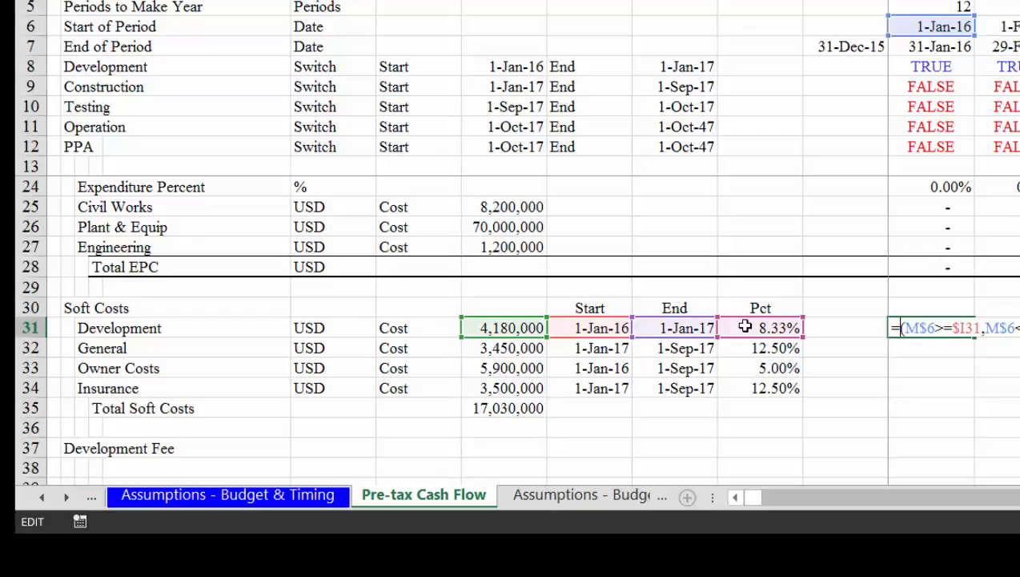
pyautogui.write('and')
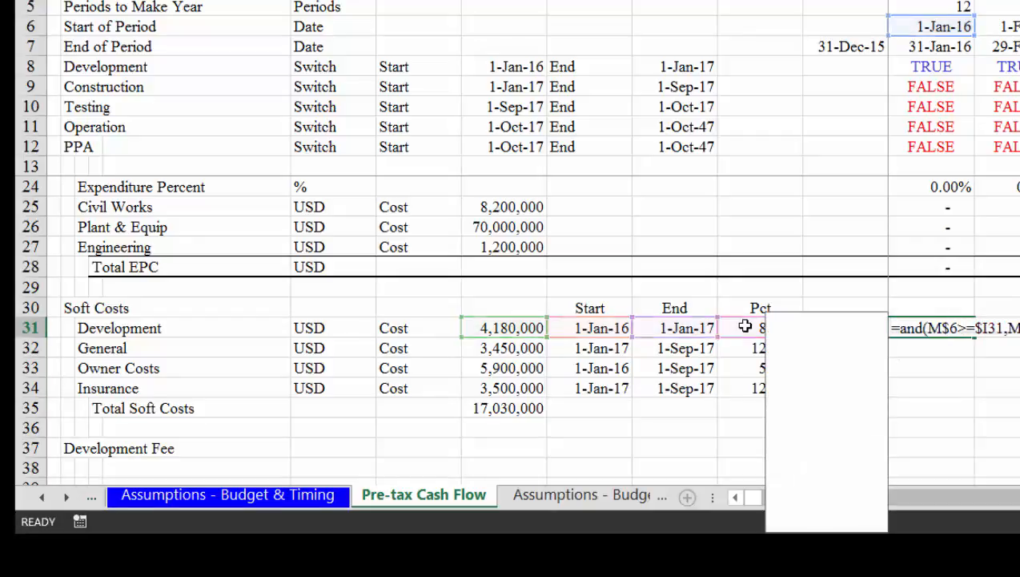
pyautogui.press('Return')
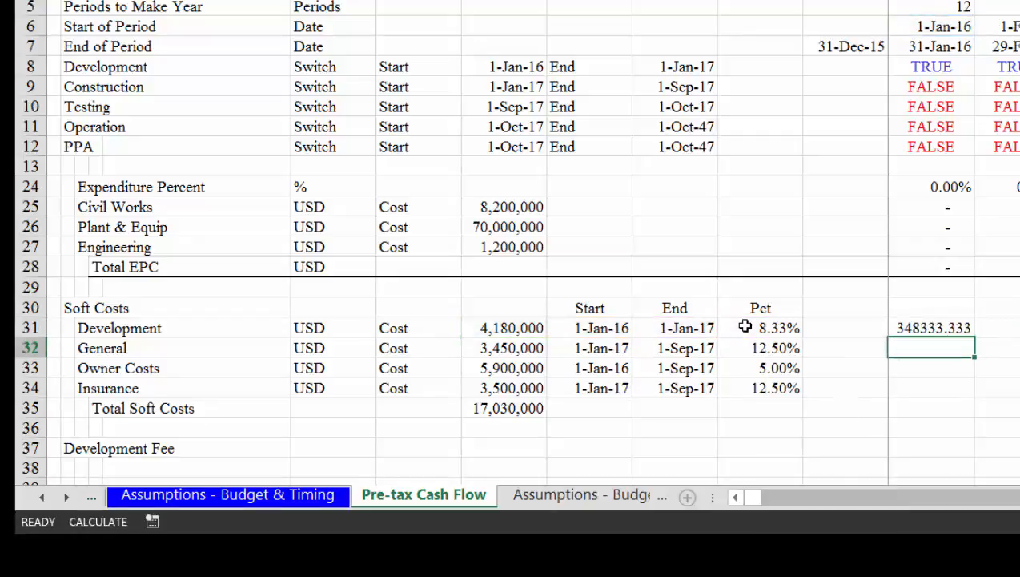
# Format the Development cost in M31 with a thousands separator and no decimals.
pyautogui.press('Up')
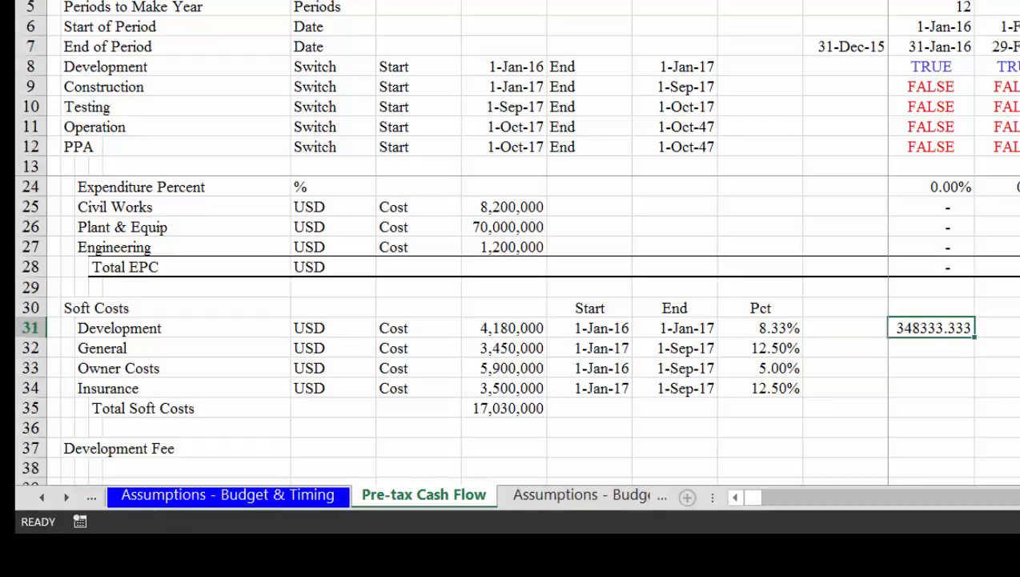
pyautogui.hotkey('ctrl', 'shift', '1')
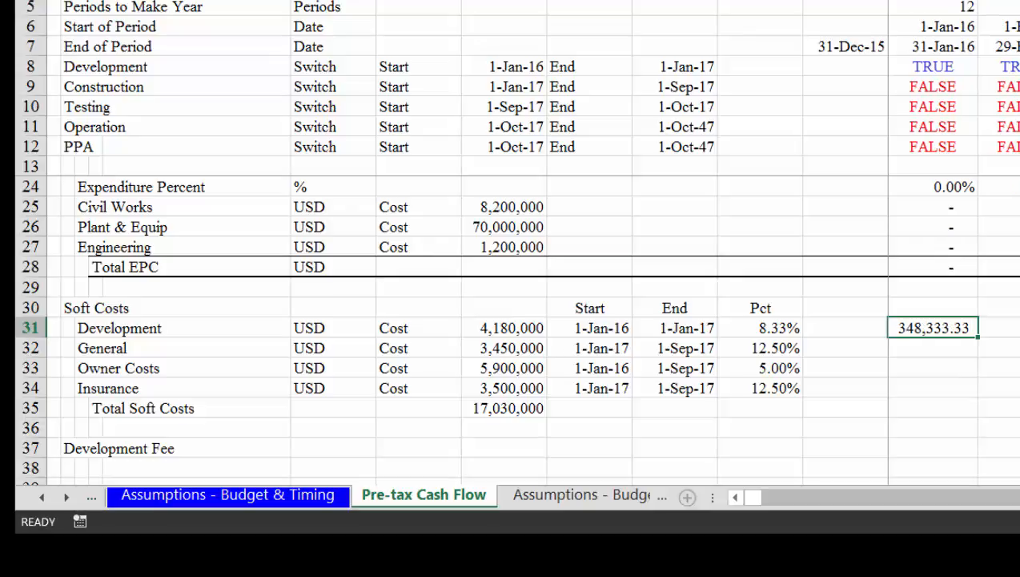
pyautogui.hotkey('alt', 'h')
pyautogui.press('9')
pyautogui.hotkey('alt', 'h')
pyautogui.press('9')
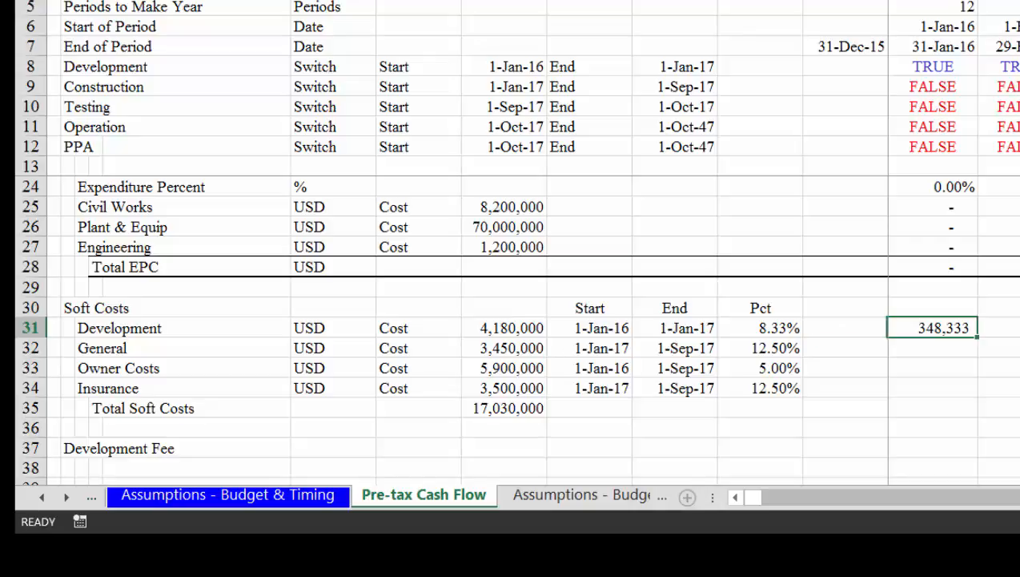
# Copy the M31 formula down to M34 and across all periods for the four soft cost rows.
pyautogui.hotkey('shift', 'Down')
pyautogui.hotkey('shift', 'Down')
pyautogui.hotkey('shift', 'Down')
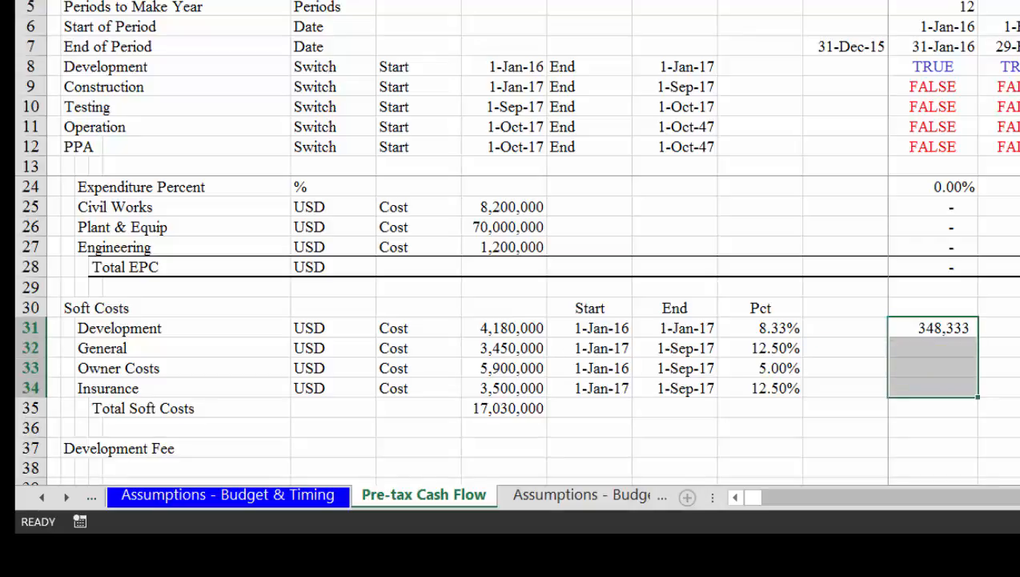
pyautogui.hotkey('ctrl', 'd')
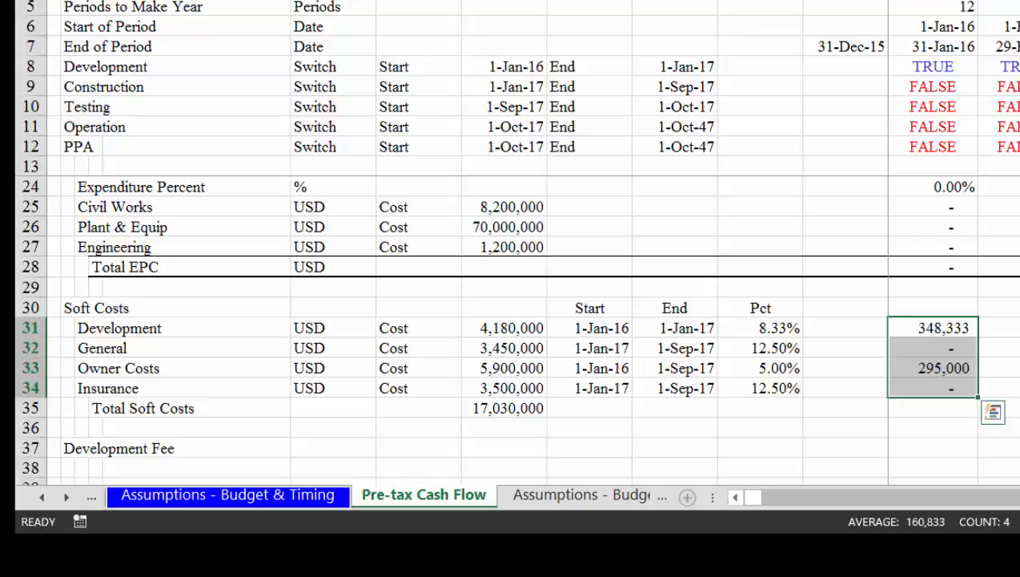
pyautogui.hotkey('ctrl', 'shift', 'r')
# Examine the Development costs in row 31 across the development, construction and operation periods.
pyautogui.press('Right')
pyautogui.press('Right')
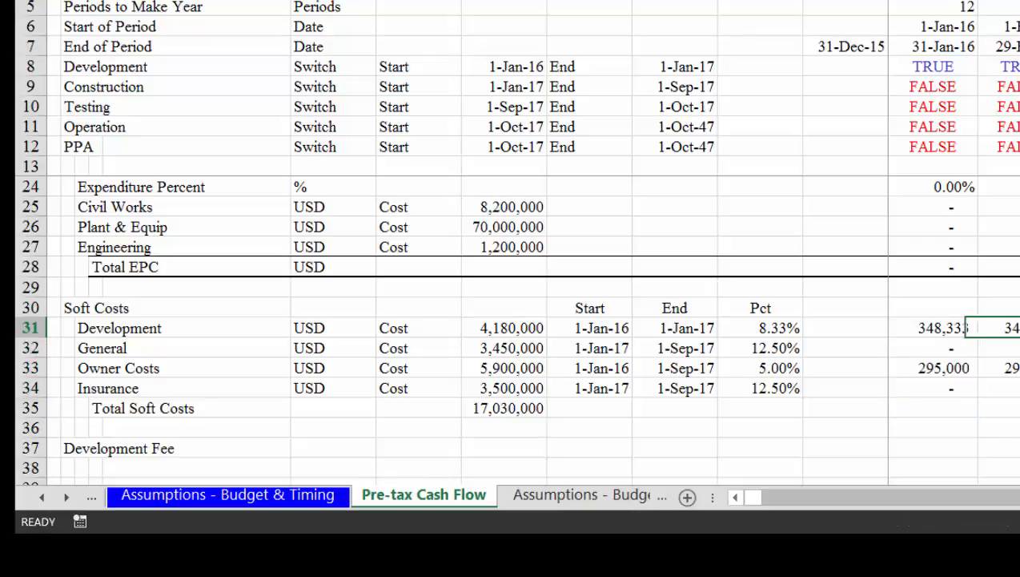
pyautogui.press('Right')
pyautogui.press('Right')
pyautogui.press('Right')
pyautogui.press('Right')
pyautogui.press('Right')
pyautogui.press('Right')
pyautogui.press('Right')
pyautogui.press('Right')
pyautogui.press('Right')
pyautogui.press('Right')
pyautogui.press('Right')
pyautogui.press('Right')
pyautogui.press('Right')
pyautogui.press('Right')
pyautogui.press('Right')
pyautogui.press('Right')
pyautogui.press('Right')
pyautogui.press('Right')
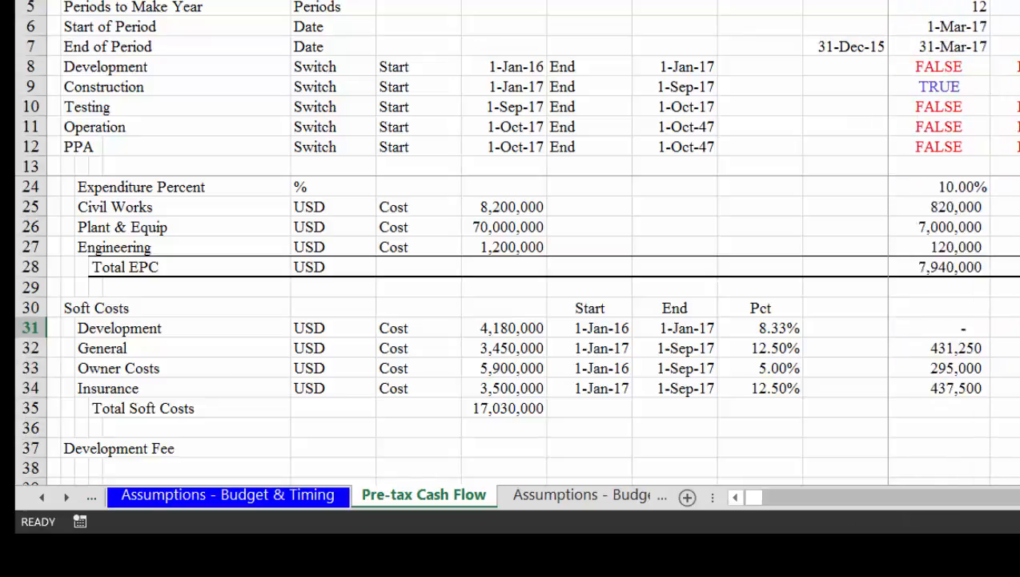
pyautogui.press('Right')
pyautogui.press('Right')
pyautogui.press('Right')
pyautogui.press('Right')
pyautogui.press('Right')
pyautogui.press('Right')
pyautogui.press('Right')
pyautogui.press('Left')
pyautogui.press('Left')
pyautogui.press('Left')
pyautogui.press('Left')
pyautogui.press('Left')
pyautogui.press('Left')
pyautogui.press('Left')
pyautogui.press('Left')
pyautogui.press('Left')
pyautogui.press('Left')
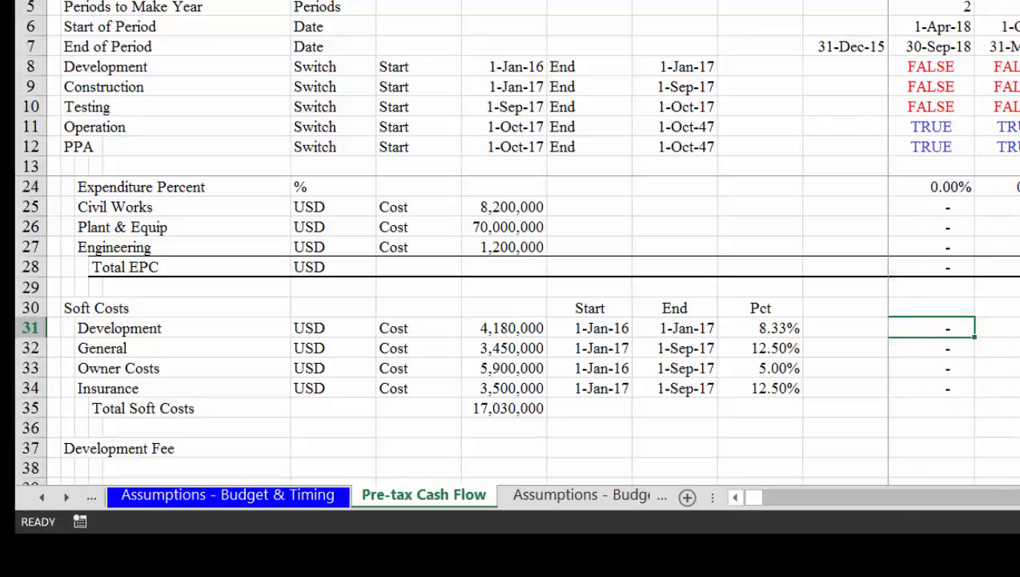
pyautogui.press('Left')
pyautogui.press('Left')
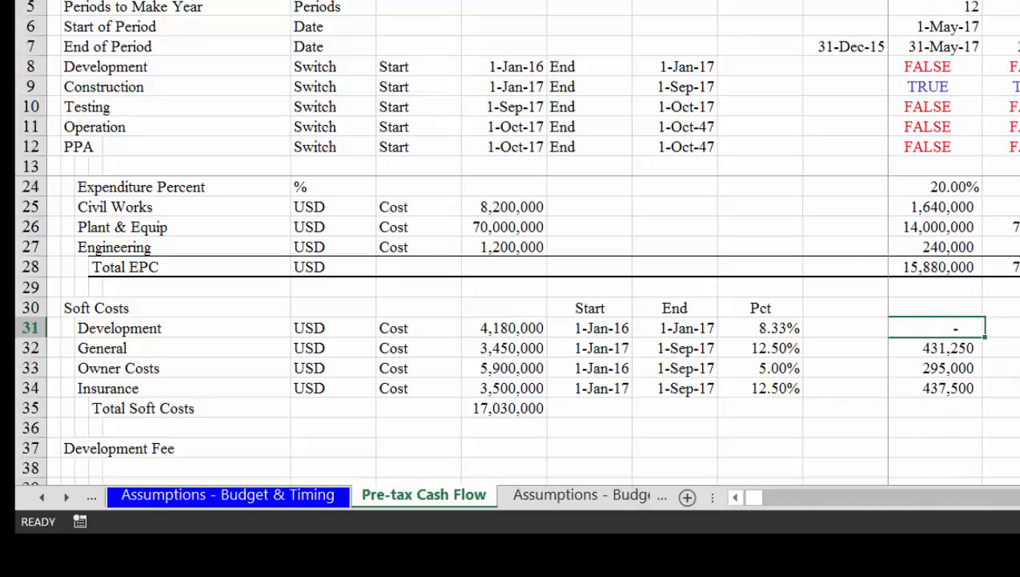
# Examine the Insurance costs in row 34 and the other soft costs around the construction start and end.
pyautogui.press('Down')
pyautogui.press('Down')
pyautogui.press('Down')
pyautogui.press('Left')
pyautogui.press('Left')
pyautogui.press('Left')
pyautogui.press('Left')
pyautogui.press('Left')
pyautogui.press('Left')
pyautogui.press('Left')
pyautogui.press('Left')
pyautogui.press('Left')
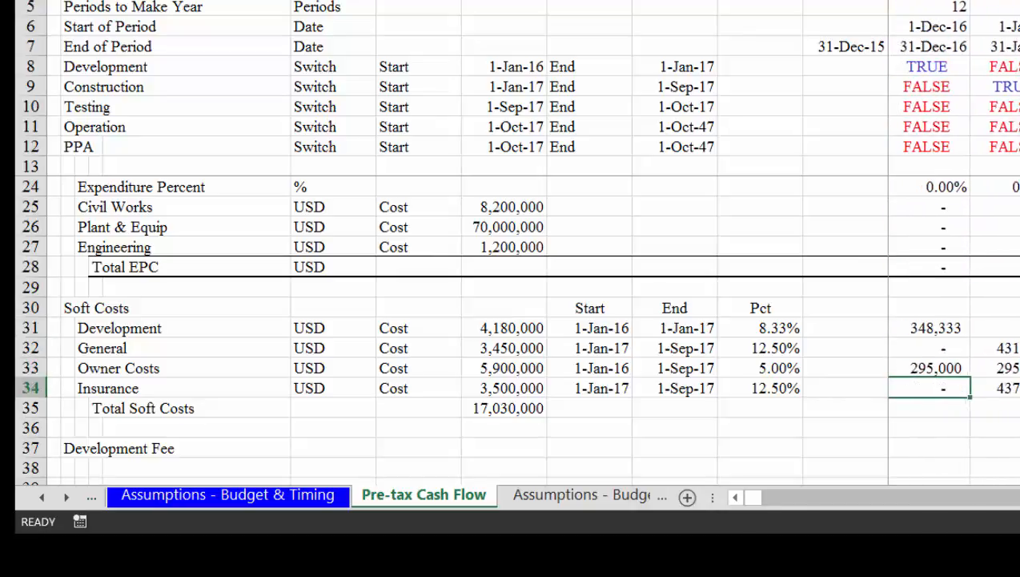
pyautogui.press('Right')
pyautogui.press('Right')
pyautogui.press('Right')
pyautogui.press('Right')
pyautogui.press('Right')
pyautogui.press('Right')
pyautogui.press('Right')
pyautogui.press('Right')
pyautogui.press('Right')
pyautogui.press('Right')
pyautogui.press('Right')
pyautogui.press('Right')
pyautogui.press('Right')
pyautogui.press('Right')
pyautogui.press('Right')
pyautogui.press('Right')
pyautogui.press('Right')
pyautogui.press('Right')
pyautogui.press('Right')
pyautogui.press('Right')
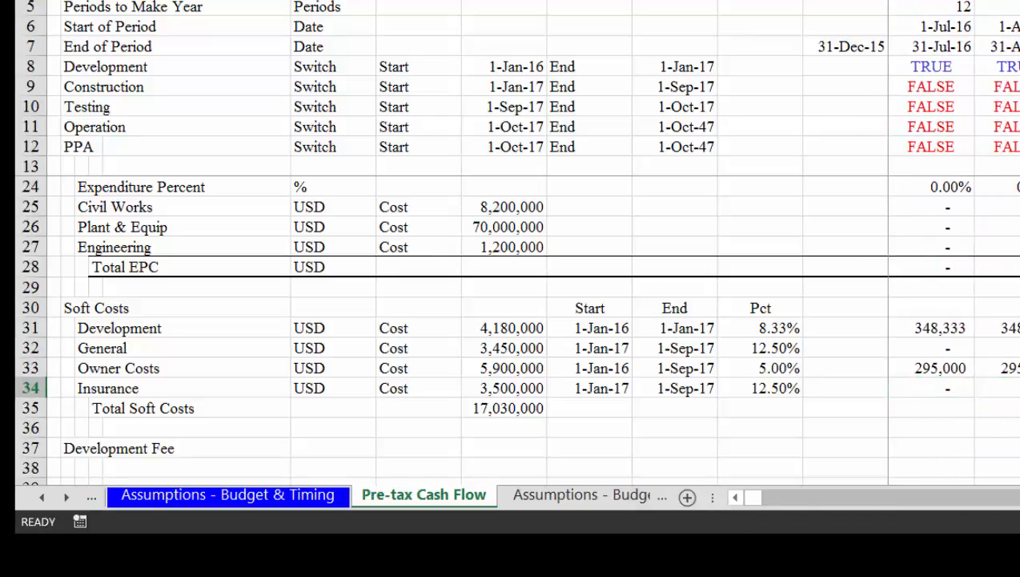
pyautogui.press('Left')
pyautogui.press('Left')
pyautogui.press('Left')
pyautogui.press('Left')
pyautogui.press('Left')
pyautogui.press('Left')
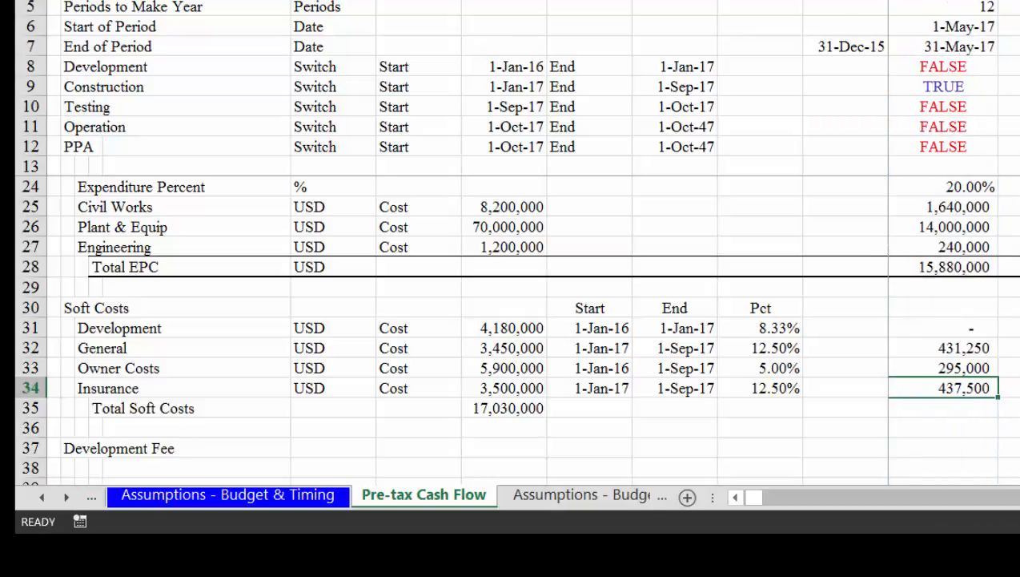
# Examine the Owner Costs in row 33 from the construction periods back to the first development periods.
pyautogui.press('Up')
pyautogui.press('Left')
pyautogui.press('Left')
pyautogui.press('Left')
pyautogui.press('Left')
pyautogui.press('Left')
pyautogui.press('Left')
pyautogui.press('Left')
pyautogui.press('Left')
pyautogui.press('Left')
pyautogui.press('Left')
pyautogui.press('Left')
pyautogui.press('Left')
pyautogui.press('Left')
pyautogui.press('Left')
pyautogui.press('Left')
pyautogui.press('Left')
pyautogui.press('Left')
pyautogui.press('Left')
pyautogui.press('Left')
pyautogui.press('Left')
pyautogui.press('Left')
pyautogui.press('Left')
pyautogui.press('Left')
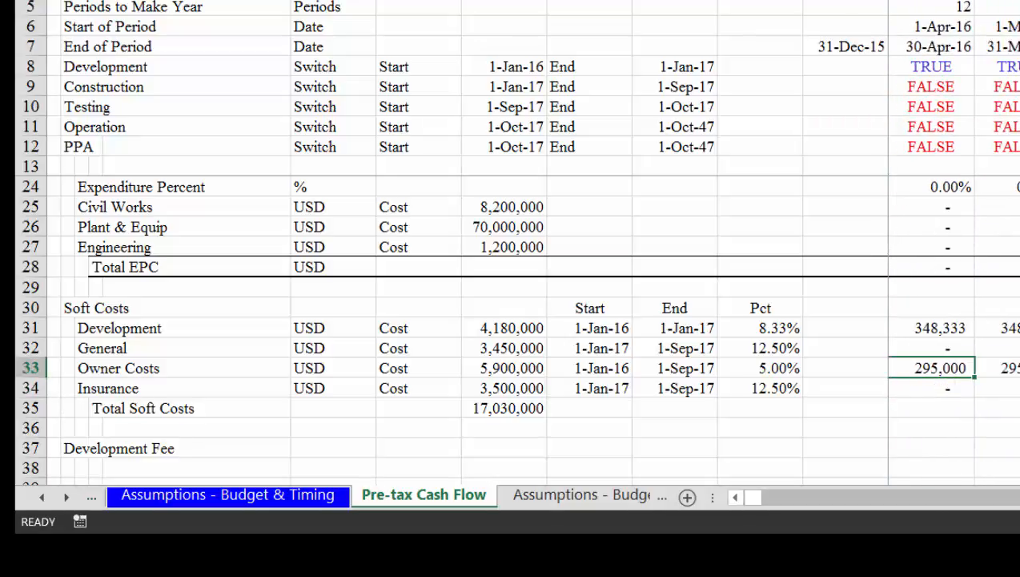
# Enter a check in L34 that the Insurance costs across all periods equal the budget: =SUM(M34:DH34)=H34.
pyautogui.press('Right')
pyautogui.press('Right')
pyautogui.press('Right')
pyautogui.press('Right')
pyautogui.press('Right')
pyautogui.press('Right')
pyautogui.press('Right')
pyautogui.press('Right')
pyautogui.press('Right')
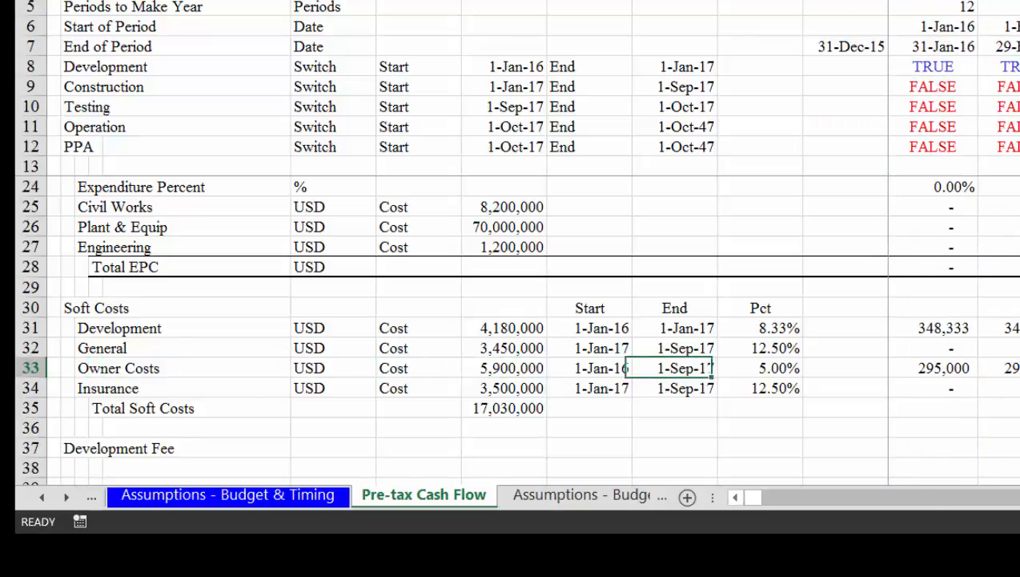
pyautogui.press('Down')
pyautogui.write('=')
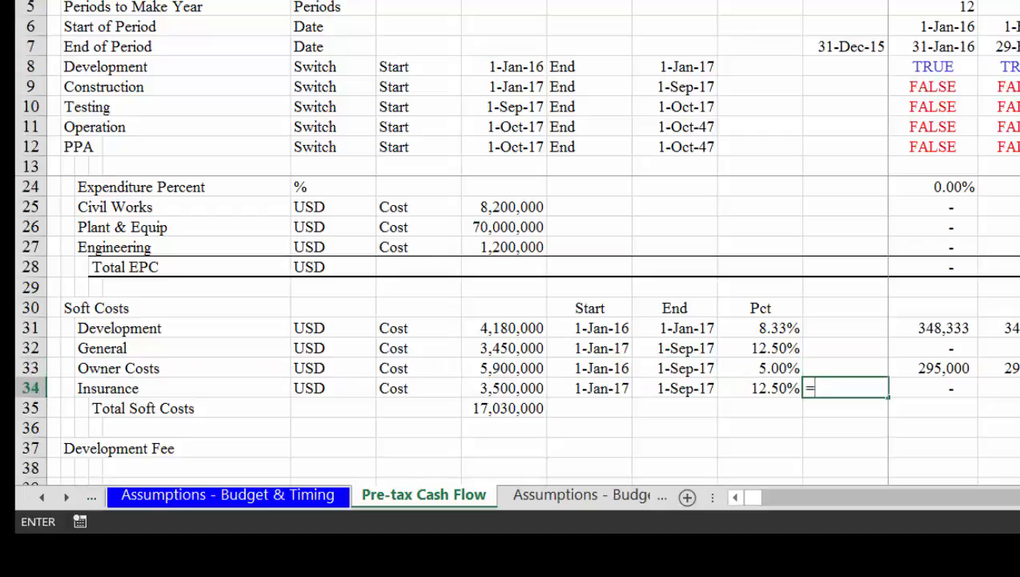
pyautogui.write('sum(')
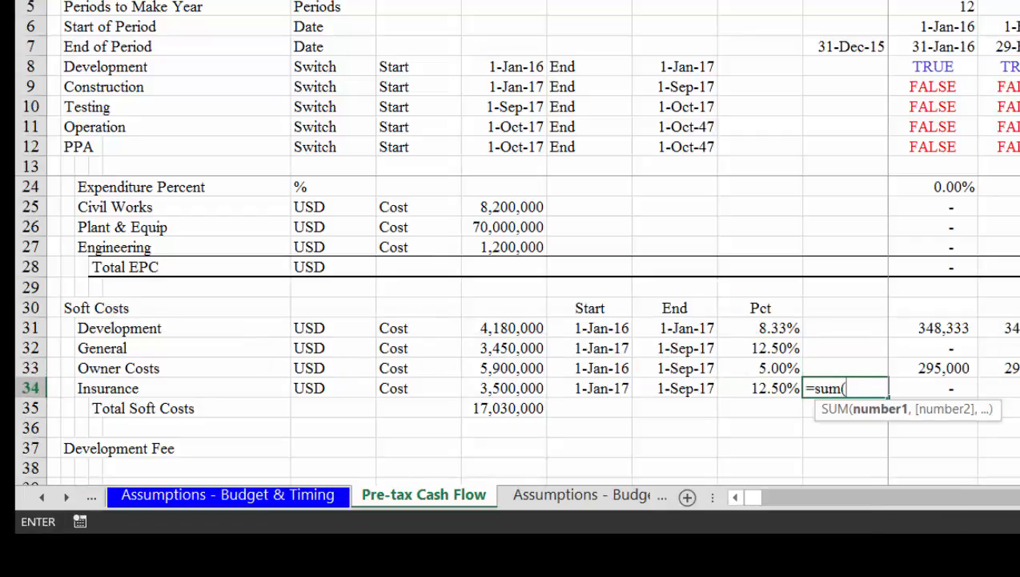
pyautogui.press('Right')
pyautogui.hotkey('ctrl', 'shift', 'Right')
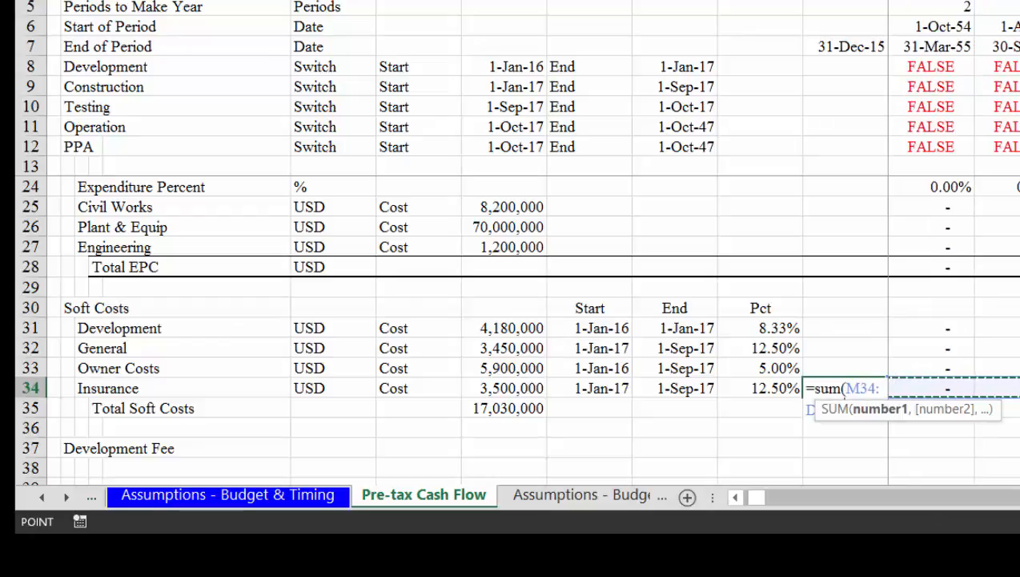
pyautogui.write(')=')
pyautogui.press('Left')
pyautogui.press('Left')
pyautogui.press('Left')
pyautogui.press('Left')
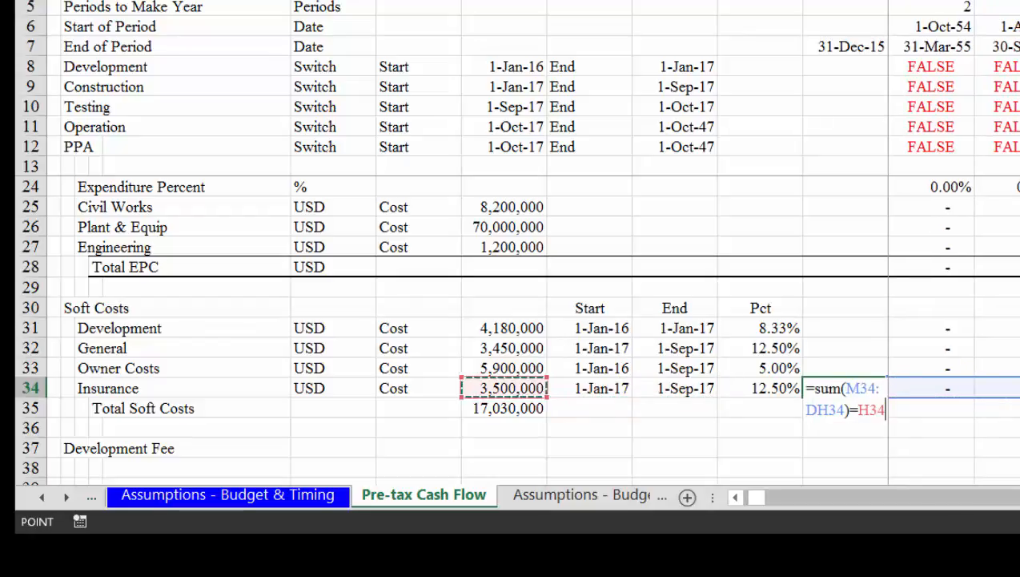
pyautogui.press('Return')
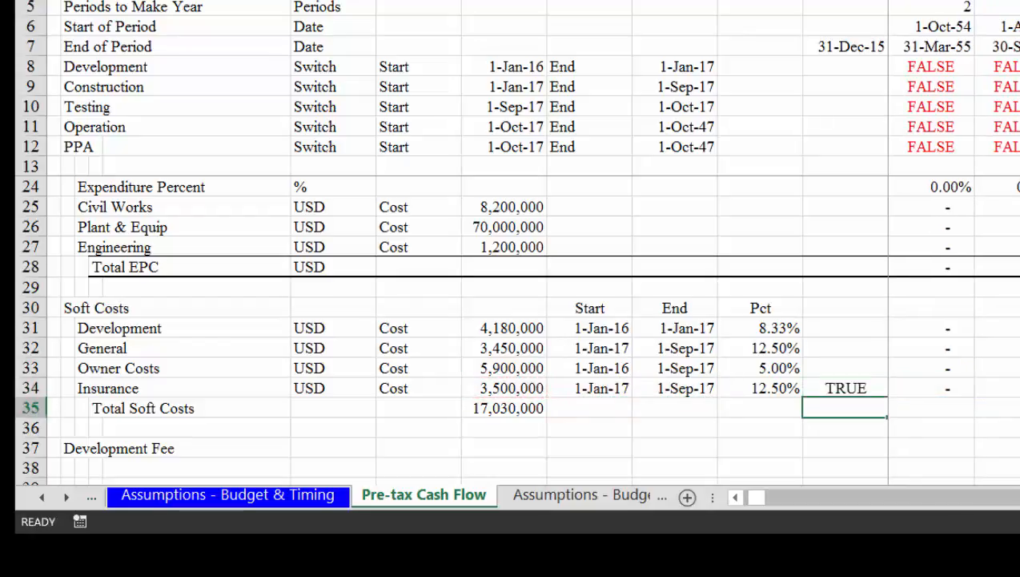
# Copy the Insurance check formula from L34 up to L31:L33 for the other soft cost rows.
pyautogui.press('Up')
pyautogui.hotkey('shift', 'Up')
pyautogui.hotkey('shift', 'Up')
pyautogui.hotkey('shift', 'Up')
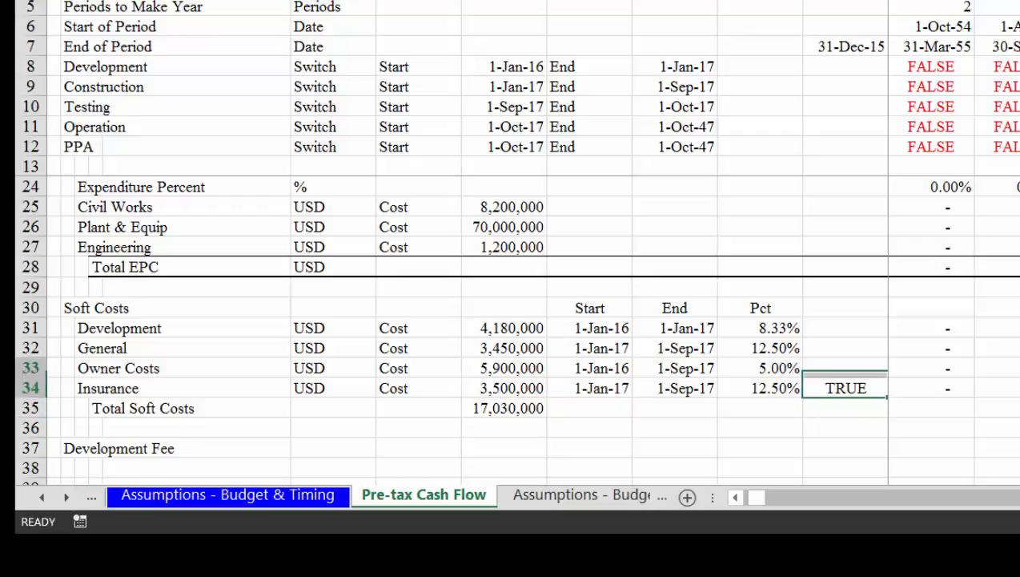
pyautogui.press('Down')
pyautogui.press('Up')
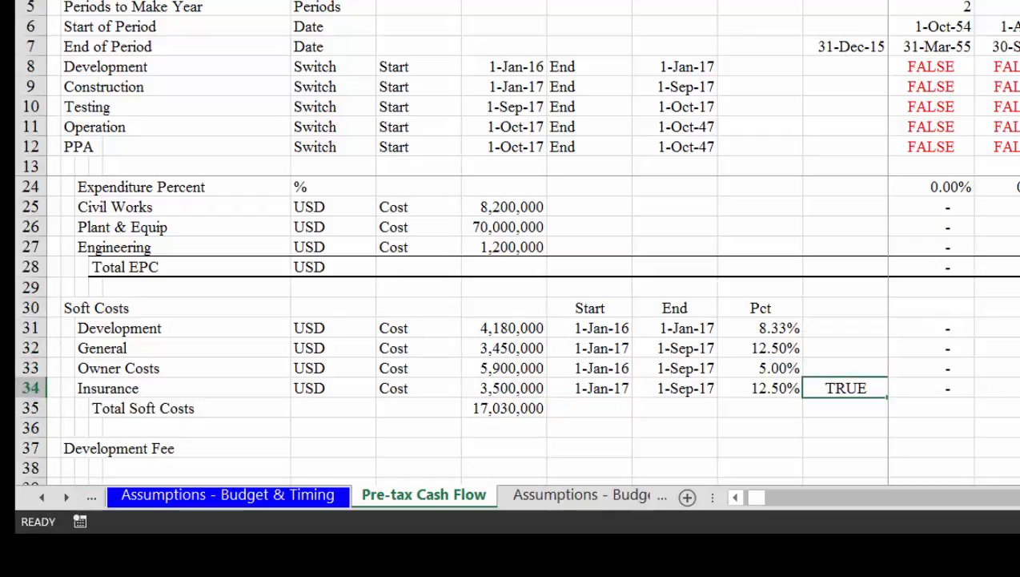
pyautogui.hotkey('ctrl', 'c')
pyautogui.press('Up')
pyautogui.hotkey('shift', 'Up')
pyautogui.hotkey('shift', 'Up')
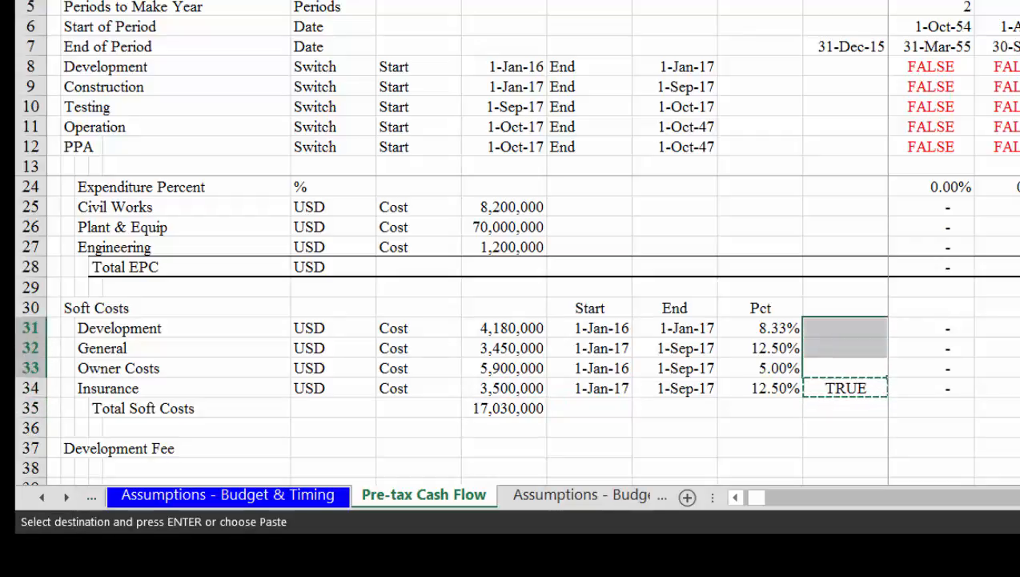
pyautogui.hotkey('ctrl', 'v')
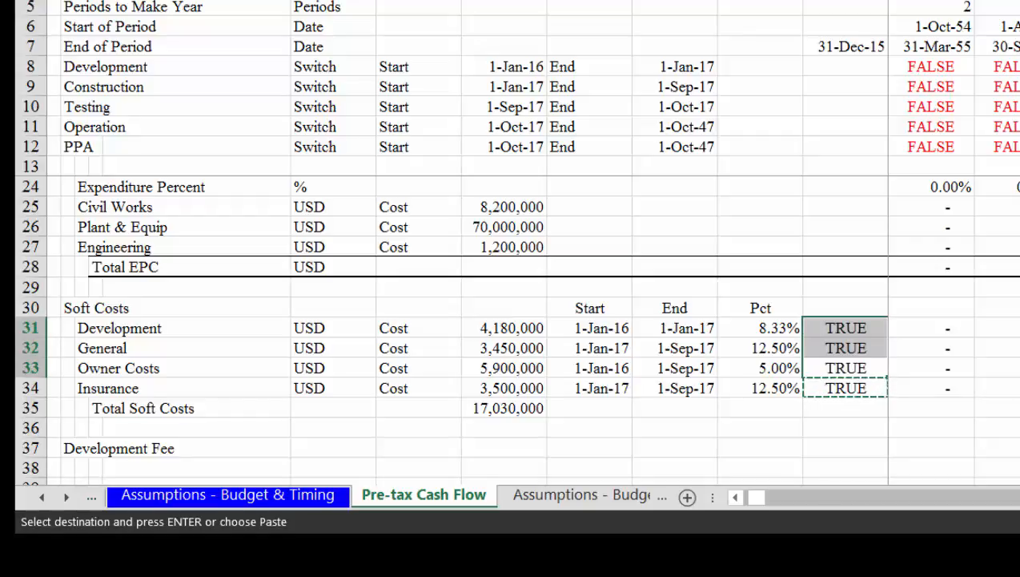
pyautogui.press('Escape')
# Copy the USD and Cost labels from the Insurance row into the Development Fee row, F37:G37.
pyautogui.press('Down')
pyautogui.press('Down')
pyautogui.press('Left')
pyautogui.press('Left')
pyautogui.press('Left')
pyautogui.press('Left')
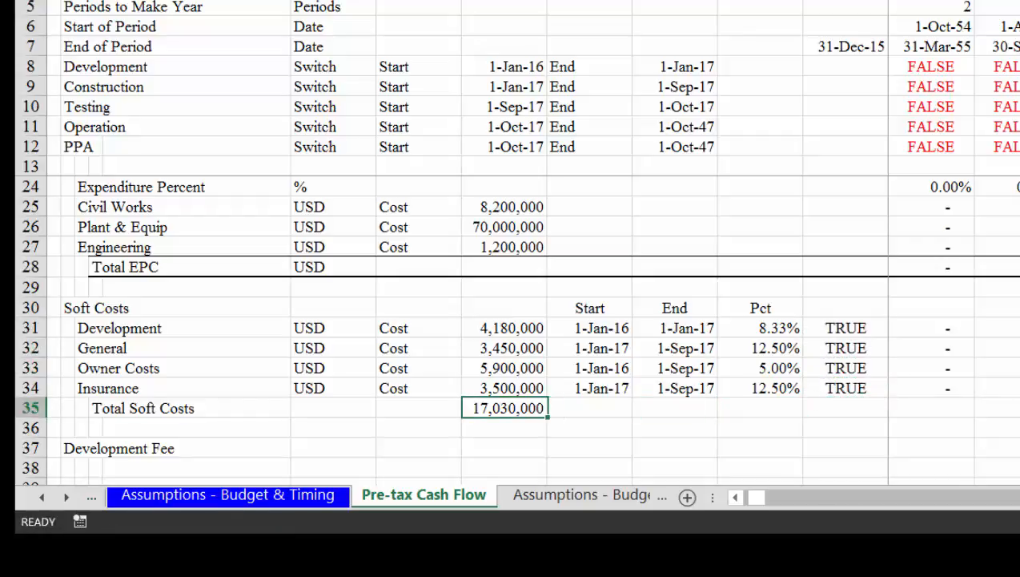
pyautogui.press('Up')
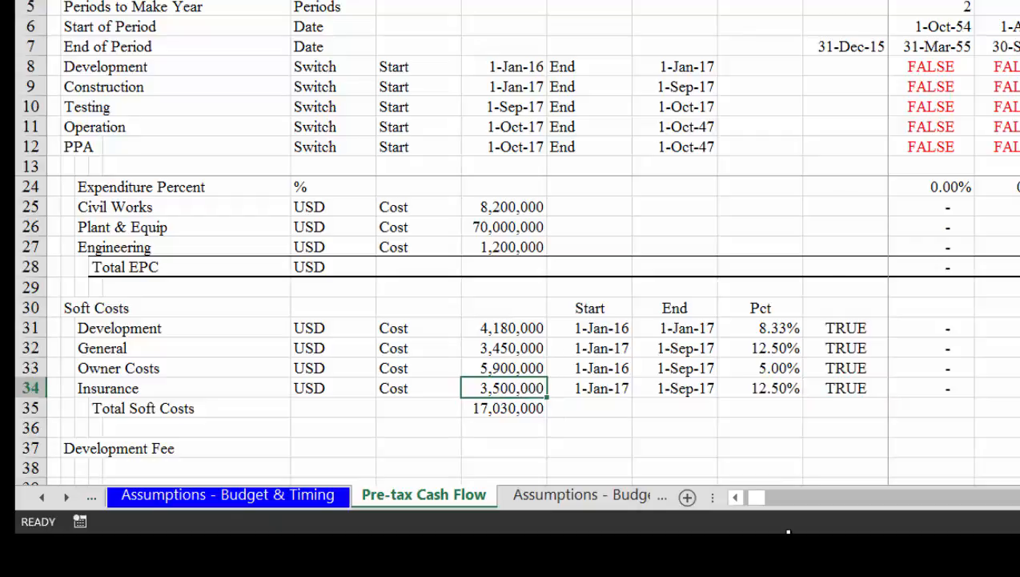
pyautogui.press('Down')
pyautogui.press('Down')
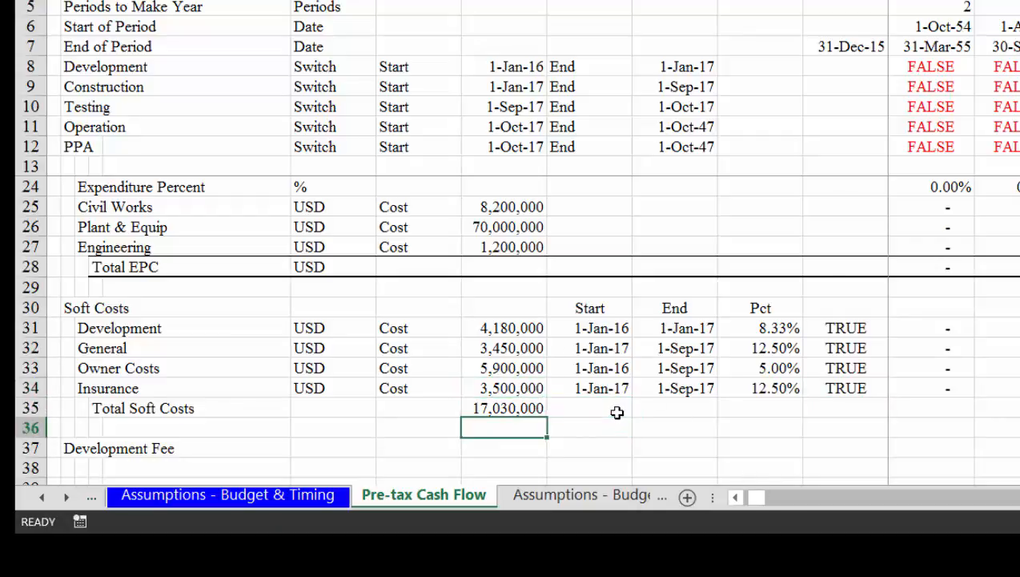
pyautogui.press('Left')
pyautogui.press('Left')
pyautogui.press('Down')
pyautogui.press('Up')
pyautogui.press('Up')
pyautogui.press('Up')
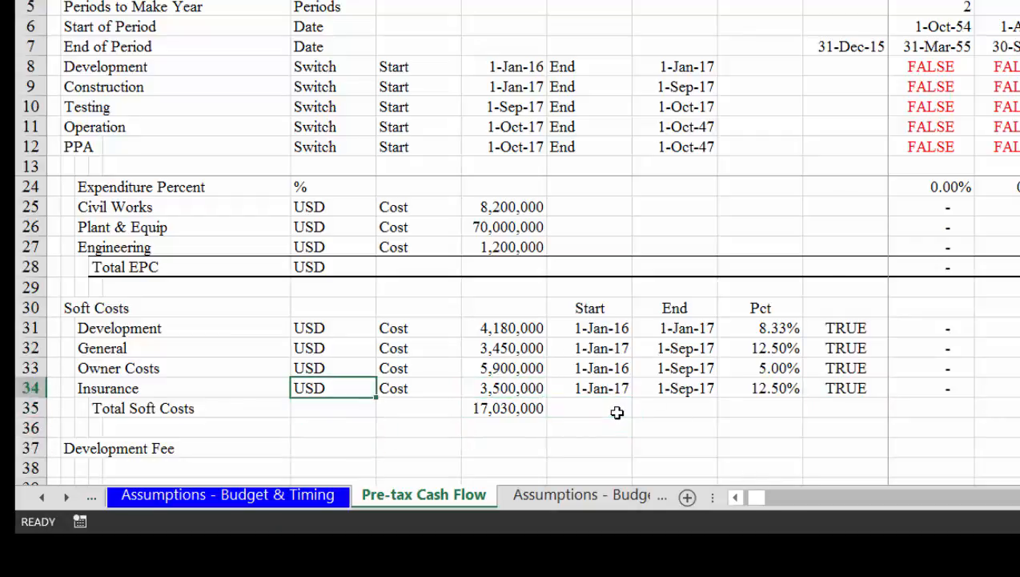
pyautogui.hotkey('shift', 'Right')
pyautogui.hotkey('ctrl', 'c')
pyautogui.press('Down')
pyautogui.press('Down')
pyautogui.press('Down')
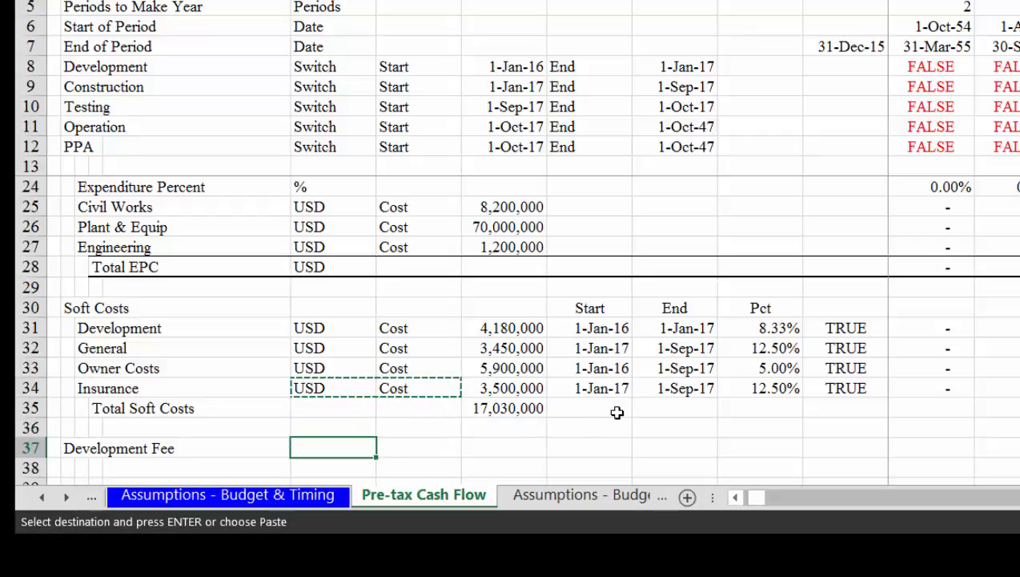
pyautogui.hotkey('ctrl', 'v')
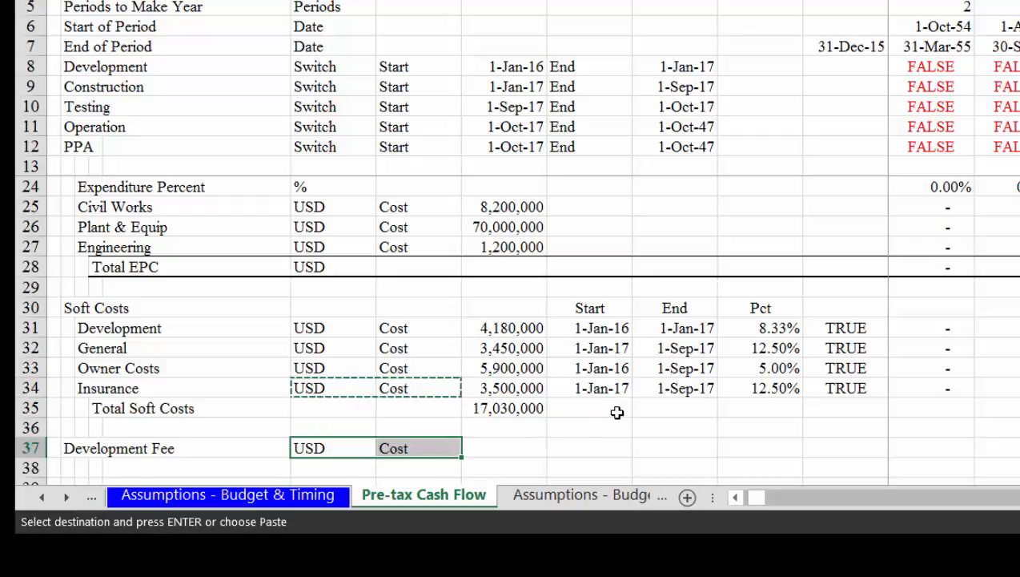
pyautogui.press('Escape')
pyautogui.press('Right')
pyautogui.press('Right')
pyautogui.press('Right')
pyautogui.write('=')
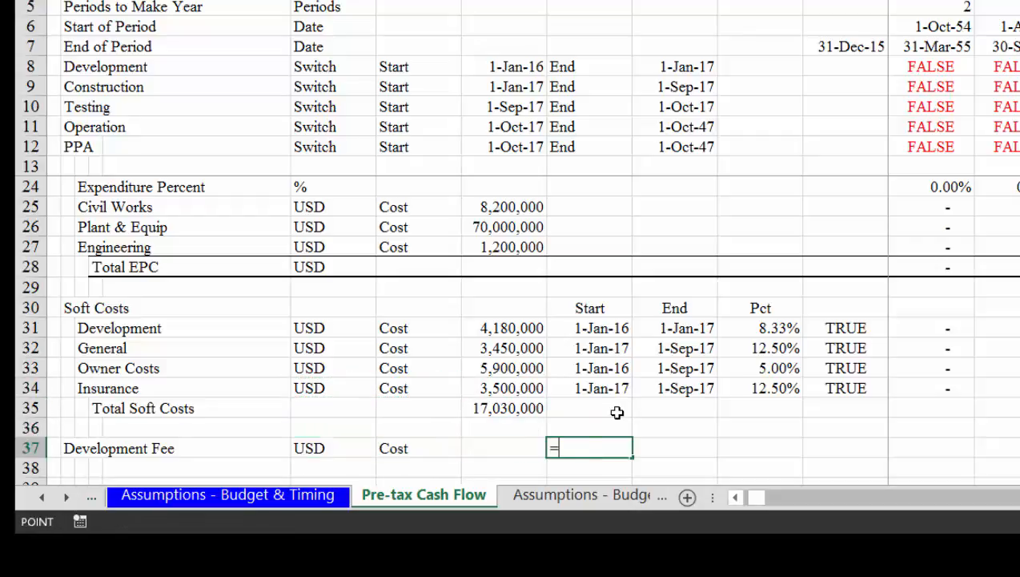
pyautogui.press('Left')
pyautogui.press('Escape')
pyautogui.press('Left')
pyautogui.write('=')
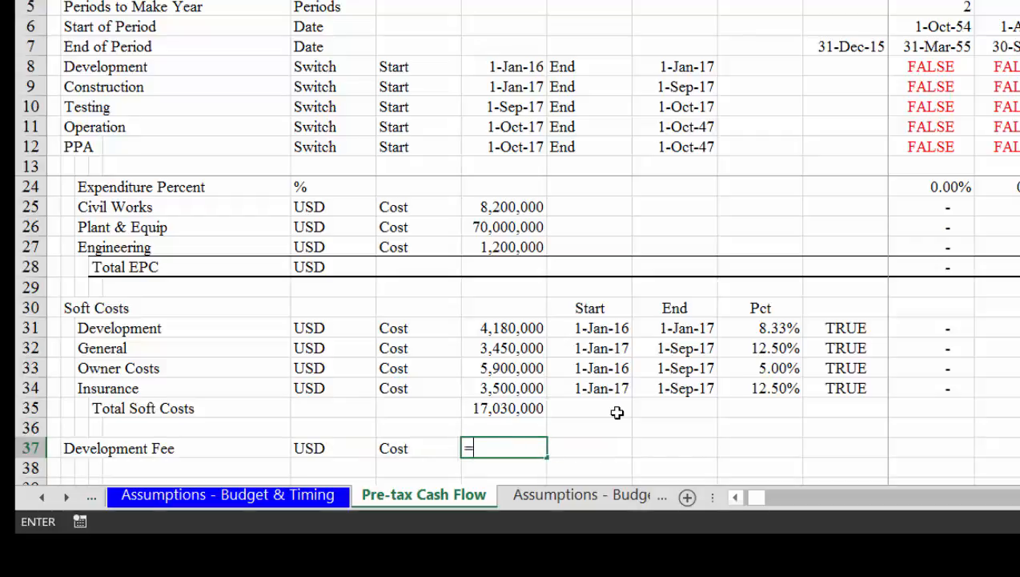
pyautogui.hotkey('ctrl', 'pageup')
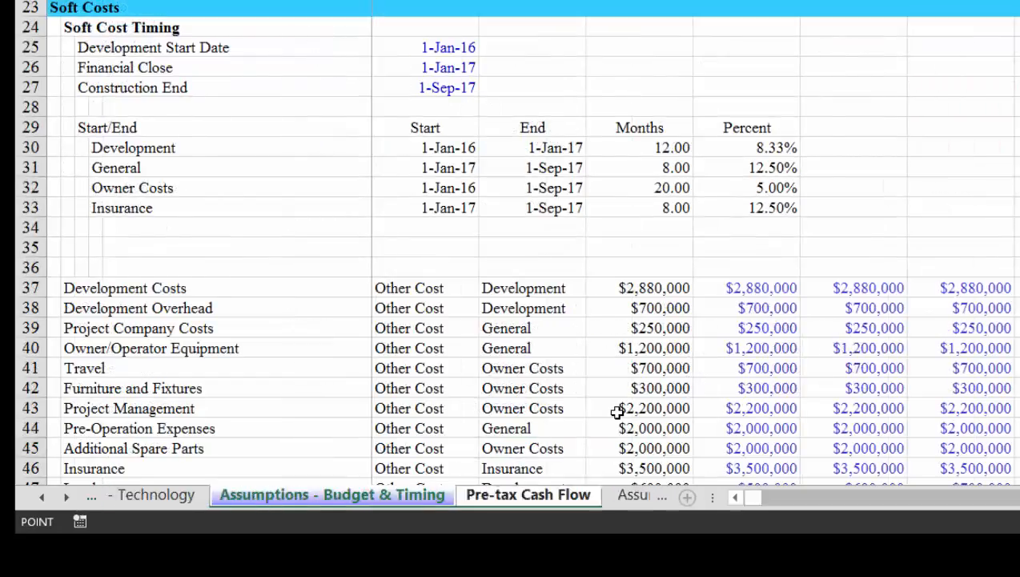
pyautogui.hotkey('ctrl', 'pageup')
pyautogui.hotkey('ctrl', 'pagedown')
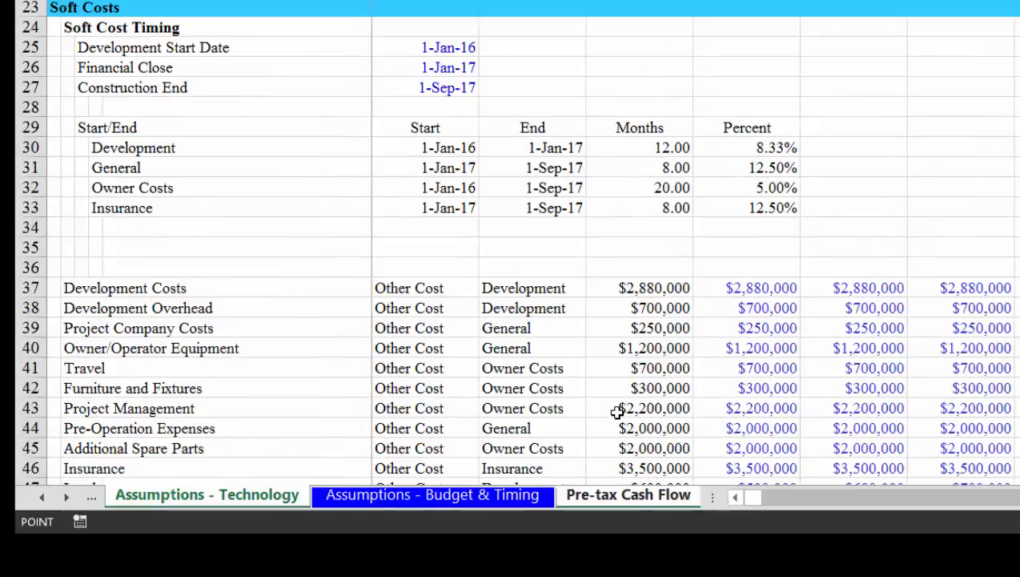
pyautogui.click(517, 347)
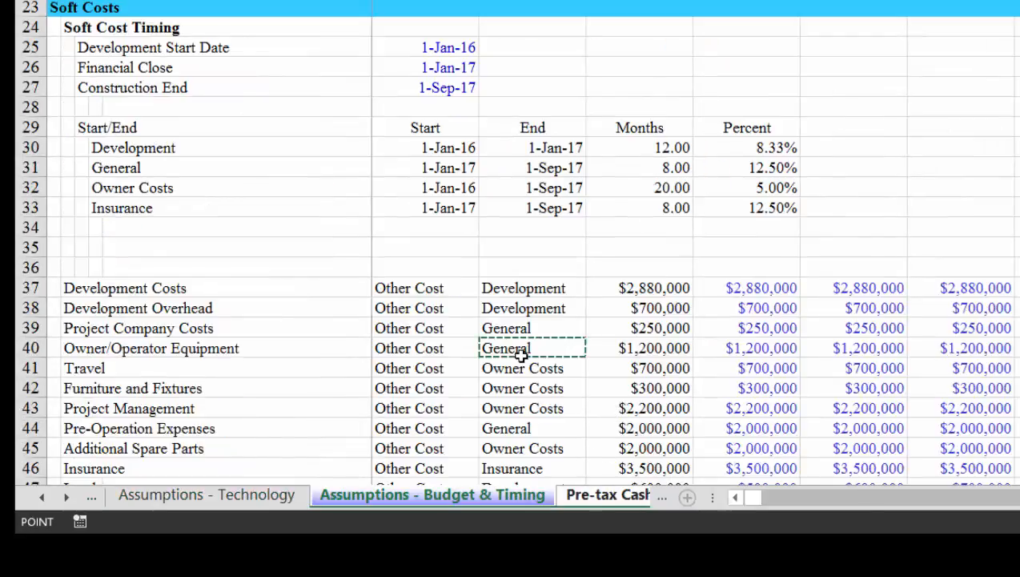
pyautogui.press('Down')
pyautogui.press('Down')
pyautogui.press('Down')
pyautogui.press('Down')
pyautogui.press('Down')
pyautogui.press('Down')
pyautogui.press('Down')
pyautogui.press('Down')
pyautogui.press('Down')
pyautogui.press('Down')
pyautogui.press('Down')
pyautogui.press('Down')
pyautogui.press('Down')
pyautogui.press('Down')
pyautogui.press('Down')
pyautogui.press('Down')
pyautogui.press('Down')
pyautogui.press('Down')
pyautogui.press('Down')
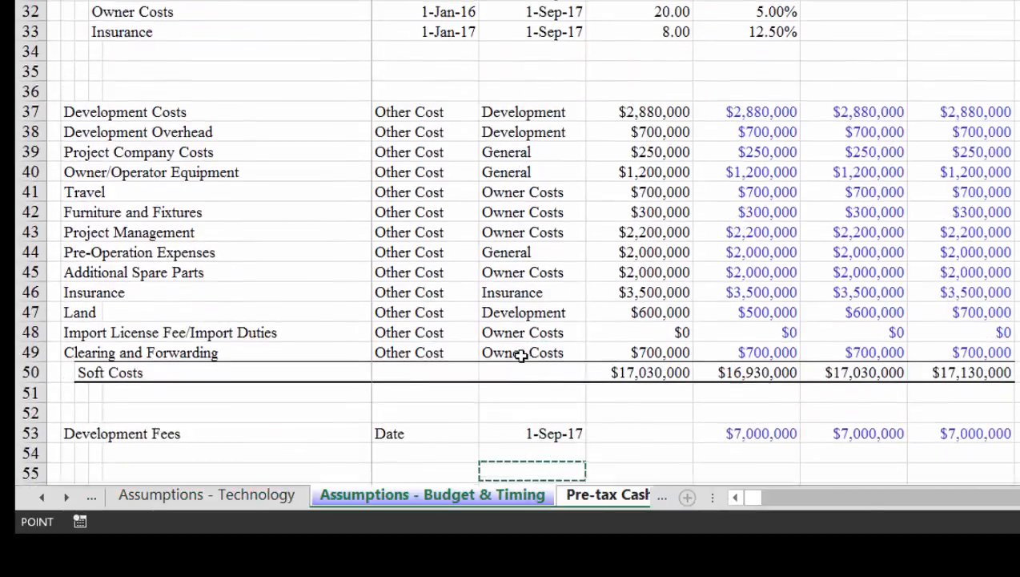
pyautogui.press('Up')
pyautogui.press('Up')
pyautogui.press('Up')
pyautogui.press('Up')
pyautogui.press('Up')
pyautogui.press('Up')
pyautogui.press('Up')
pyautogui.press('Up')
pyautogui.press('Up')
pyautogui.press('Down')
pyautogui.press('Down')
pyautogui.press('Down')
pyautogui.press('Down')
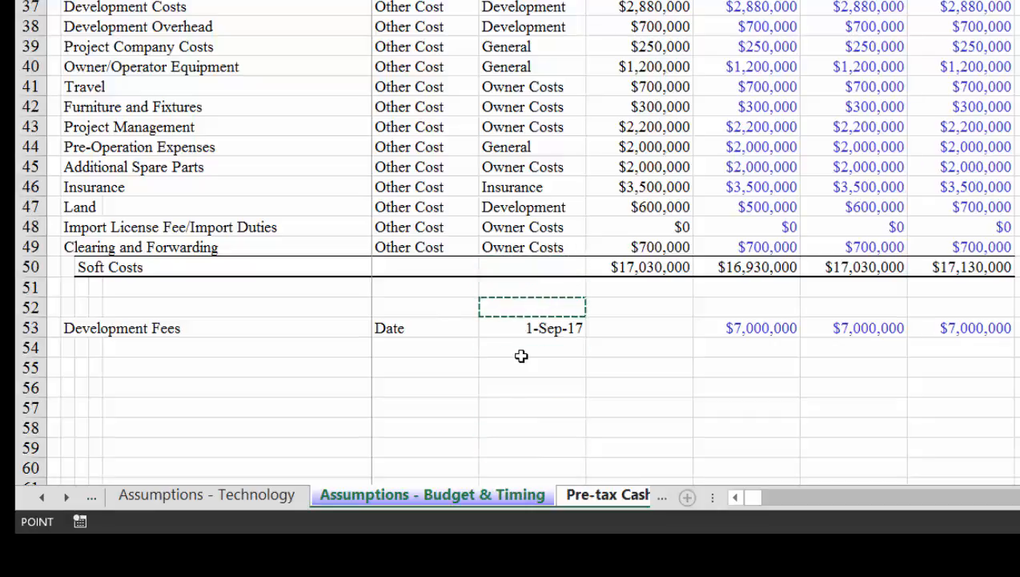
pyautogui.press('Right')
pyautogui.press('Right')
pyautogui.press('Up')
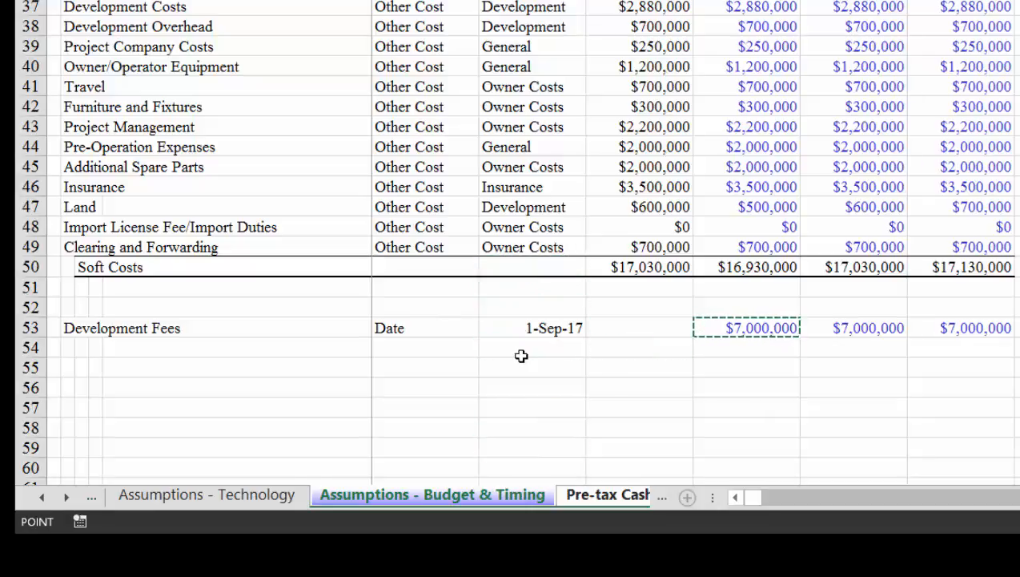
pyautogui.press('Escape')
pyautogui.press('Left')
pyautogui.press('Right')
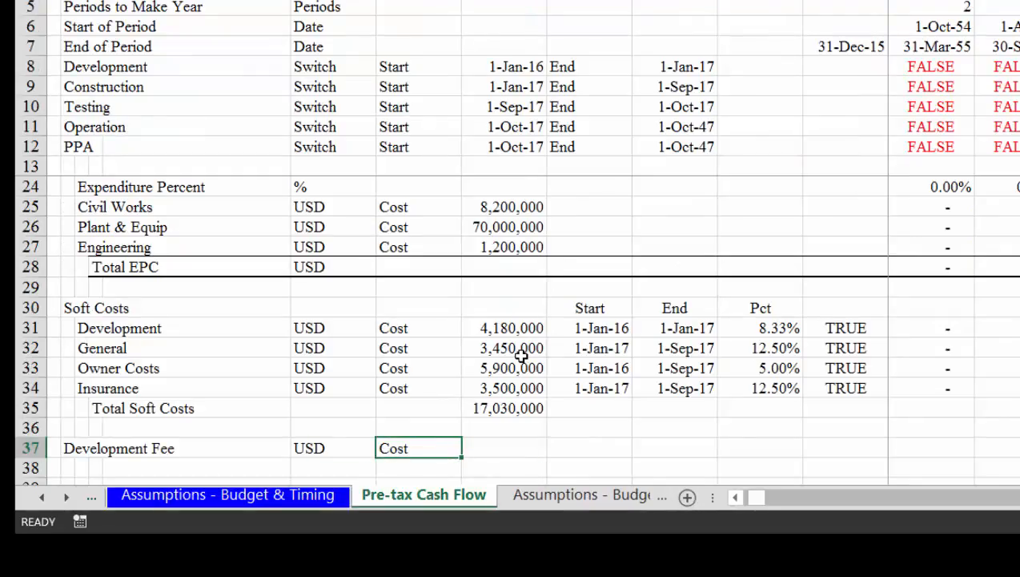
# On the Assumptions - Budget & Timing sheet, copy the Insurance amount formula from H46 into H53 for Development Fees.
pyautogui.hotkey('ctrl', 'pageup')
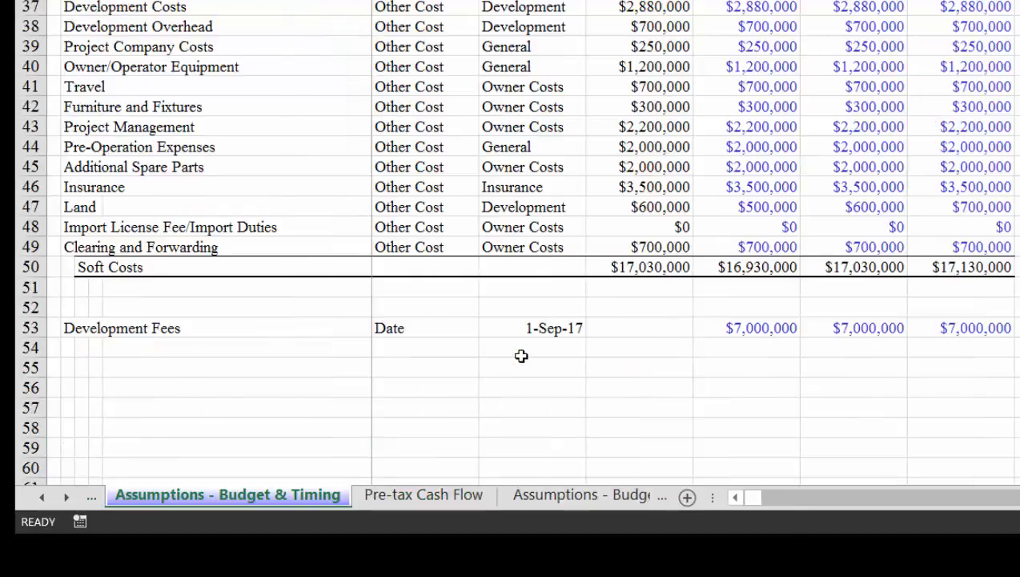
pyautogui.click(647, 187)
pyautogui.hotkey('ctrl', 'c')
pyautogui.press('Down')
pyautogui.press('Down')
pyautogui.press('Down')
pyautogui.press('Down')
pyautogui.press('Down')
pyautogui.press('Down')
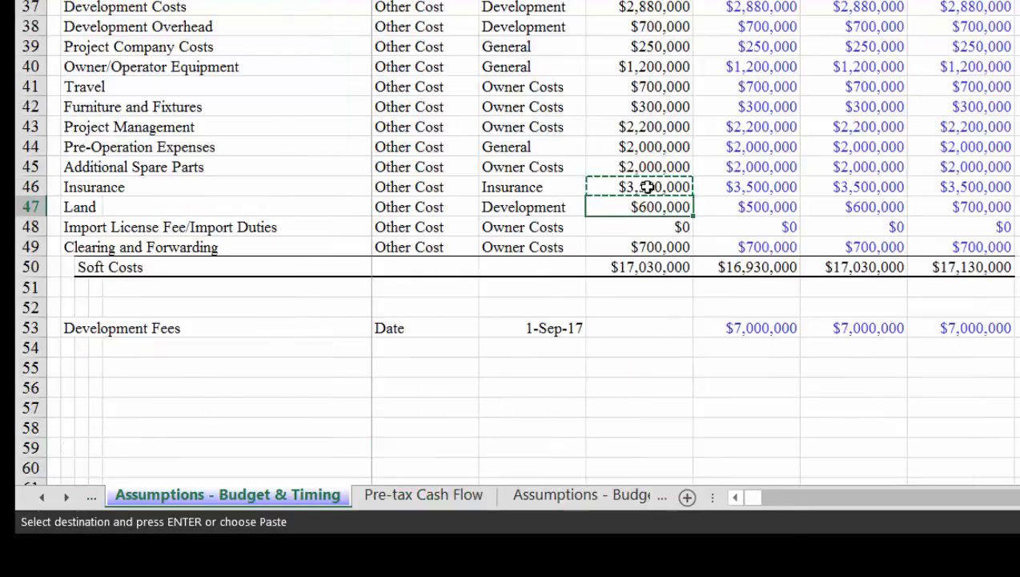
pyautogui.hotkey('ctrl', 'v')
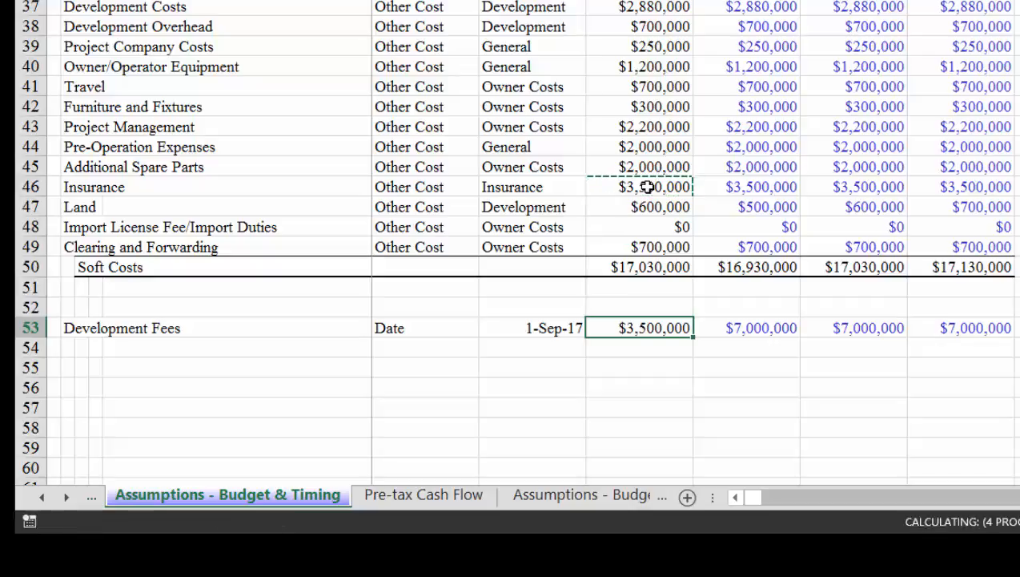
pyautogui.press('Escape')
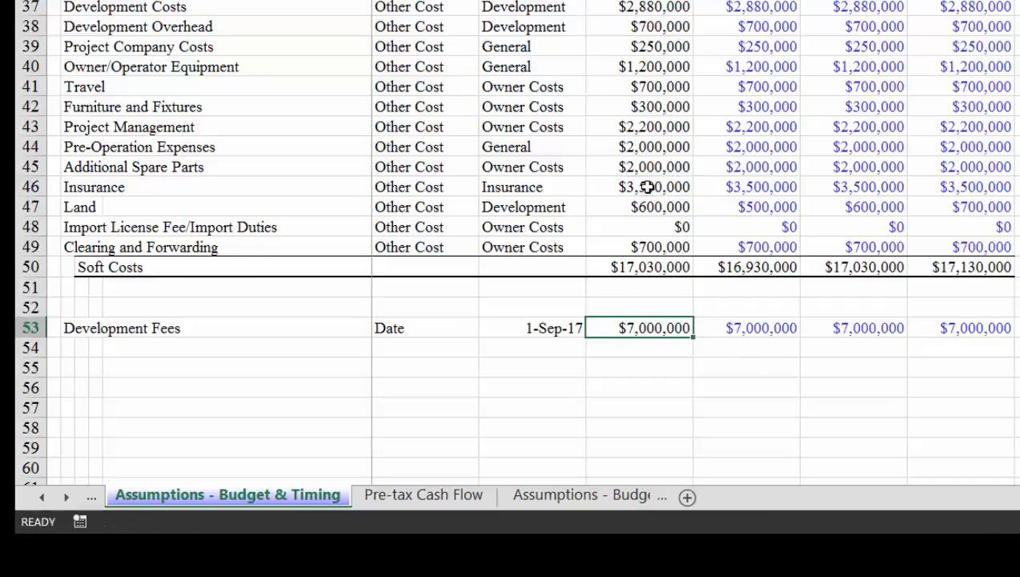
# Link the Development Fee cost in H37 of the Pre-tax Cash Flow sheet to 'Assumptions - Budget & Timing'!H53.
pyautogui.hotkey('ctrl', 'pagedown')
pyautogui.press('Right')
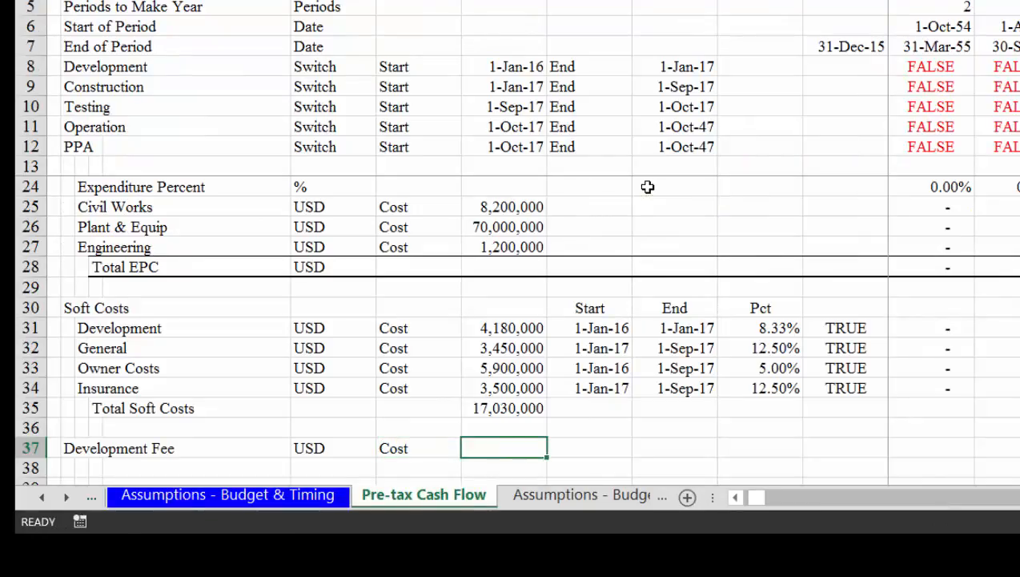
pyautogui.write('=')
pyautogui.hotkey('ctrl', 'pageup')
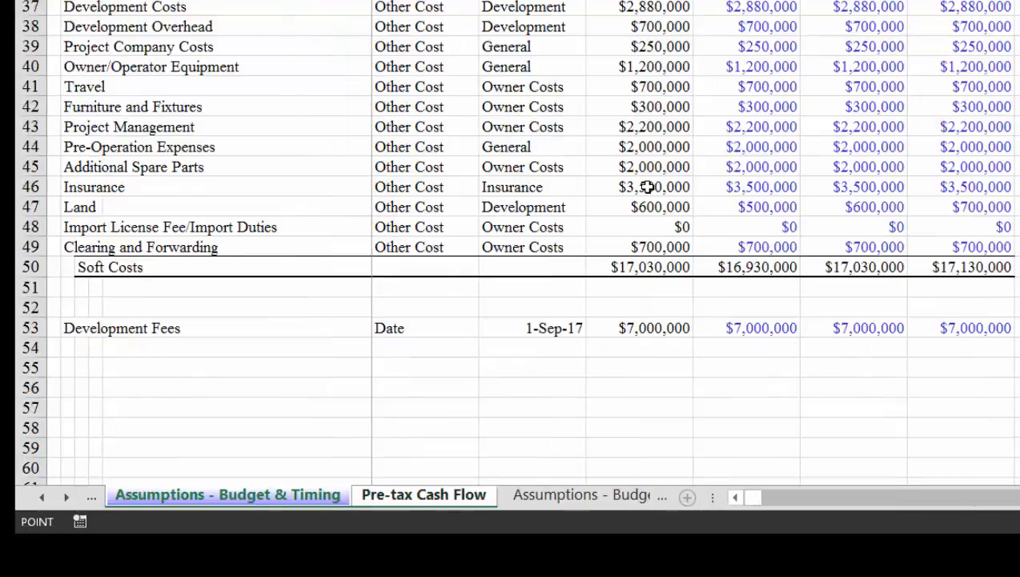
pyautogui.click(656, 329)
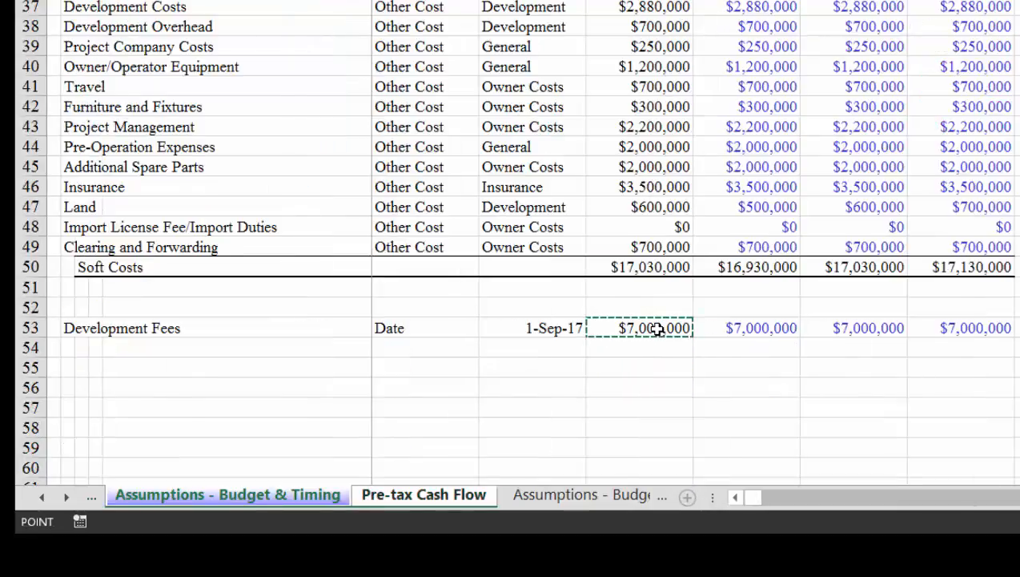
pyautogui.press('Return')
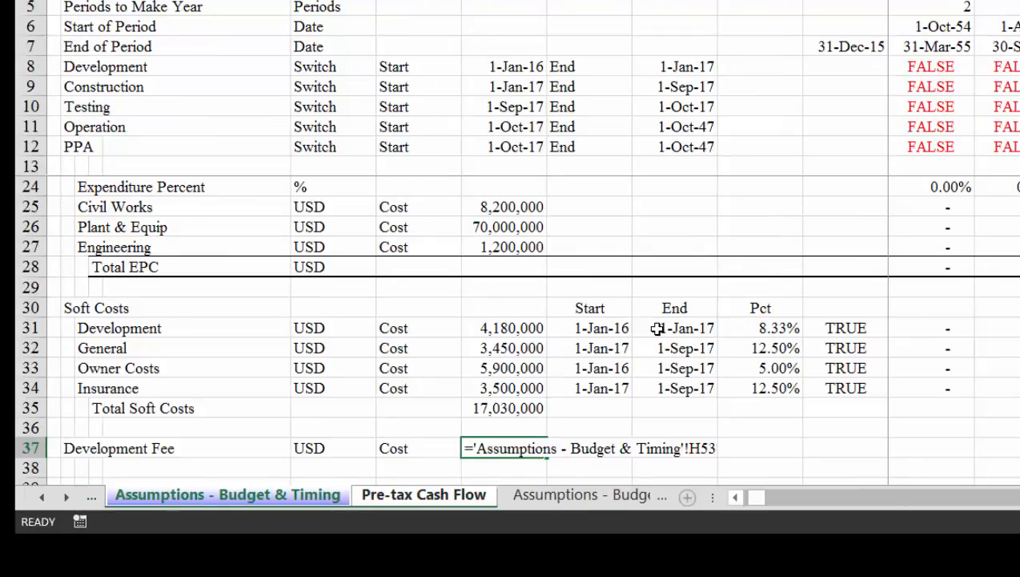
pyautogui.press('Up')
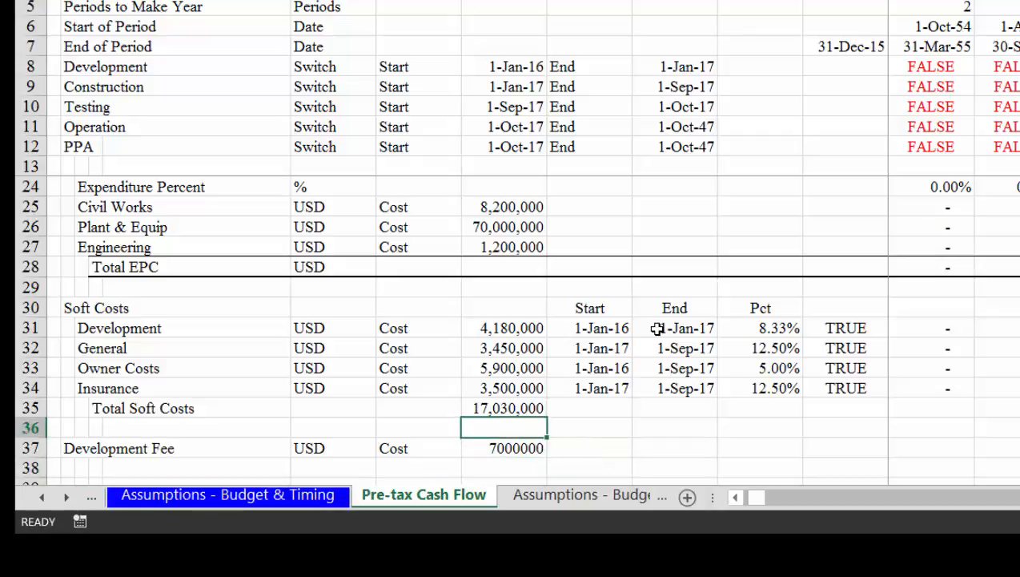
# Copy the number format of the Total Soft Costs amount in H35 onto the Development Fee amount in H37.
pyautogui.press('Up')
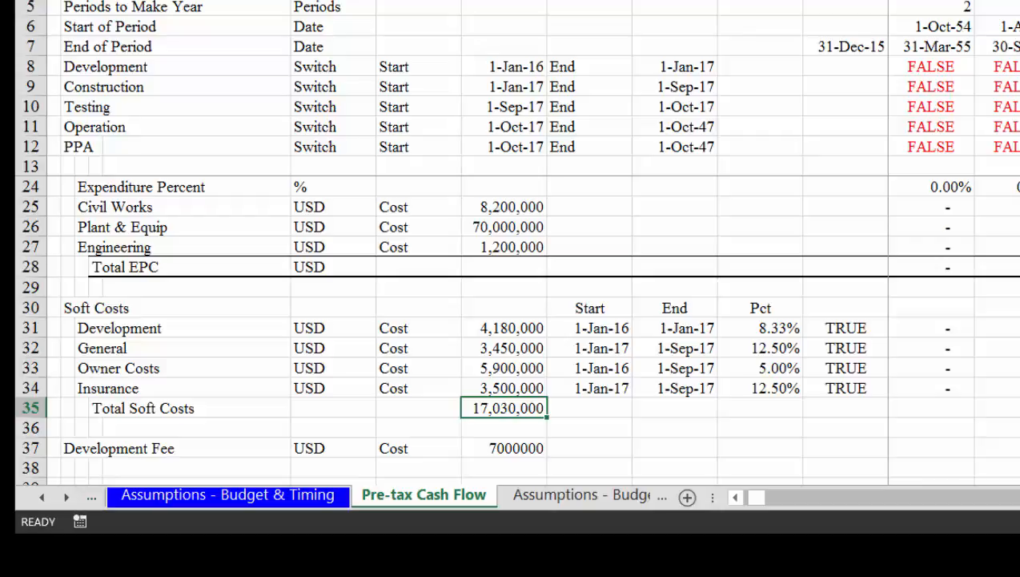
pyautogui.hotkey('alt', 'h')
pyautogui.press('f')
pyautogui.press('p')
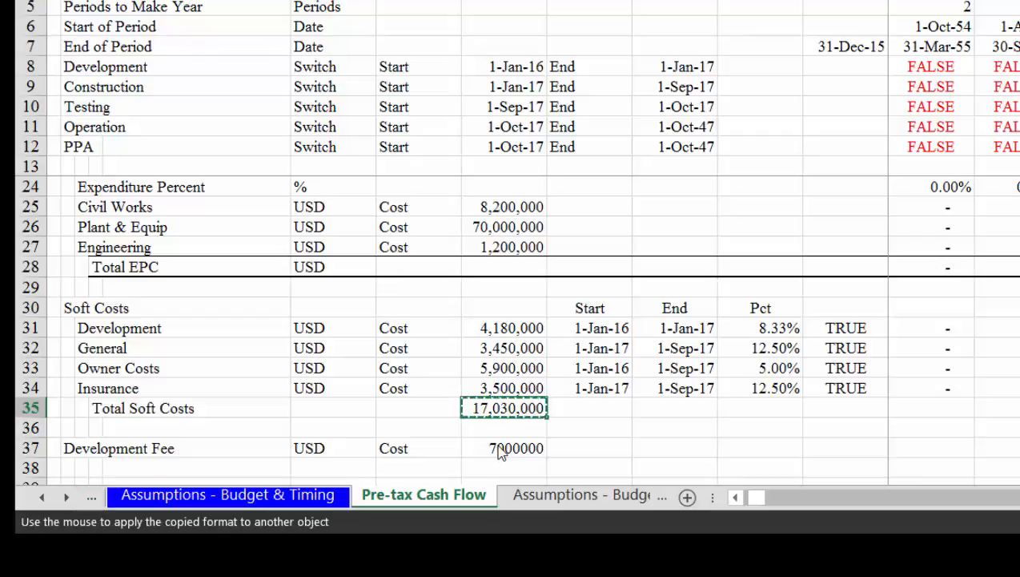
pyautogui.click(499, 452)
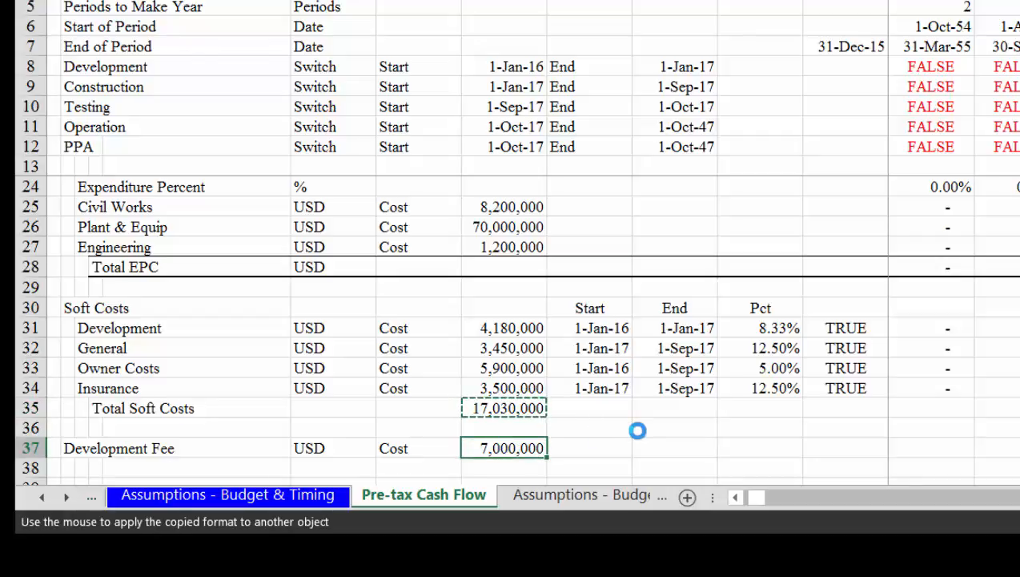
# Link the Development Fee start date in I37 to the Development Fees date in row 53 of the Assumptions - Budget & Timing sheet.
pyautogui.press('Right')
pyautogui.write('=')
pyautogui.hotkey('ctrl', 'pageup')
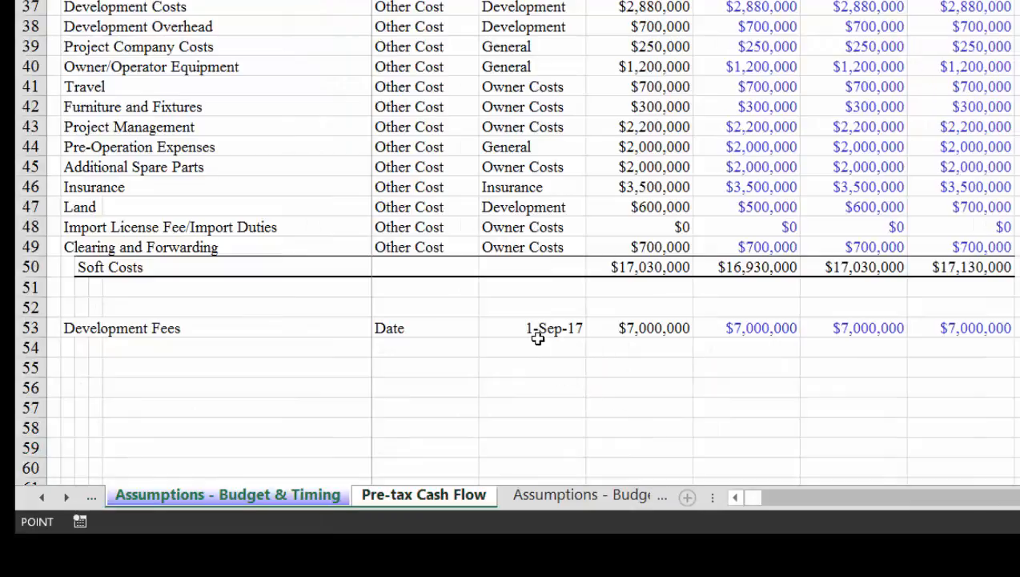
pyautogui.click(538, 338)
pyautogui.press('Return')
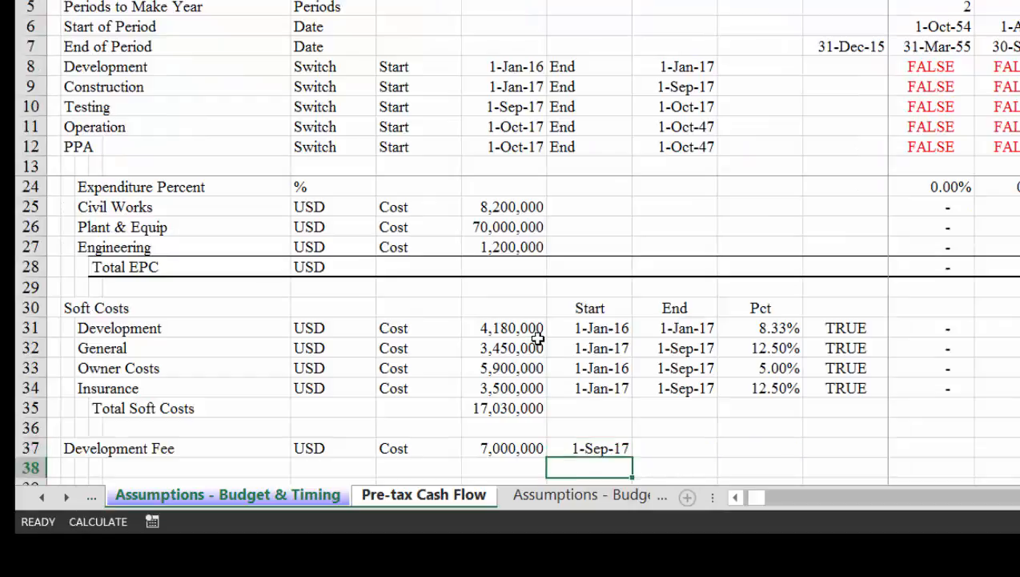
# Calculate the Development Fee end date in J37 as one month after its start date, using =EDATE(I37,1).
pyautogui.press('Down')
pyautogui.press('Up')
pyautogui.press('Up')
pyautogui.press('Up')
pyautogui.press('Up')
pyautogui.press('Right')
pyautogui.press('Down')
pyautogui.press('Down')
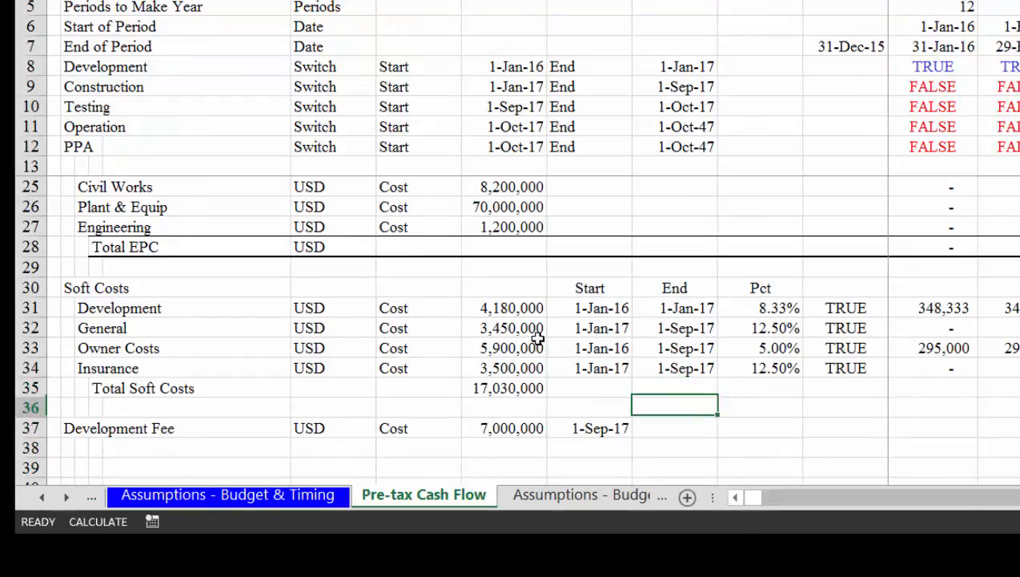
pyautogui.write('=ed')
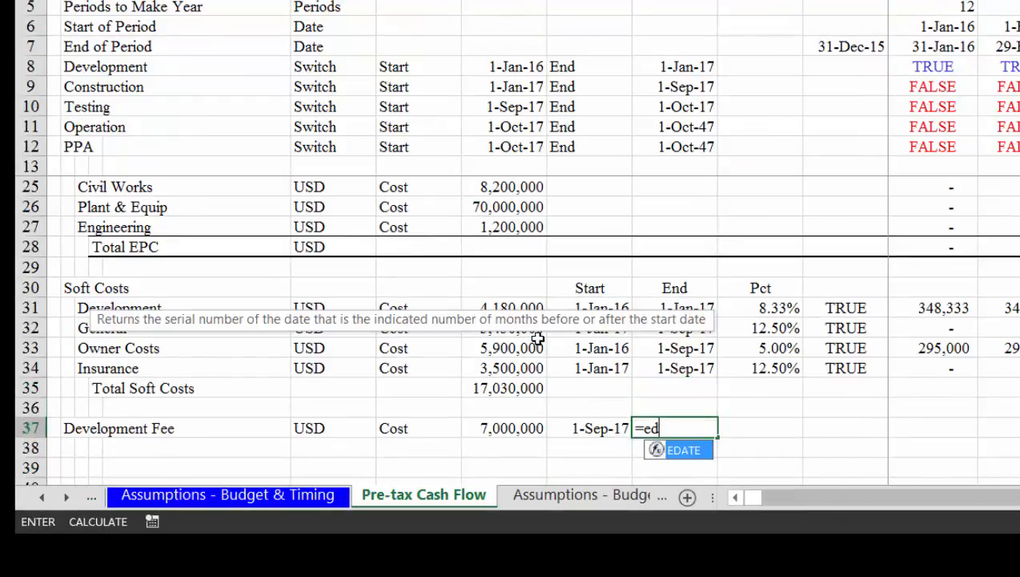
pyautogui.press('Tab')
pyautogui.press('Left')
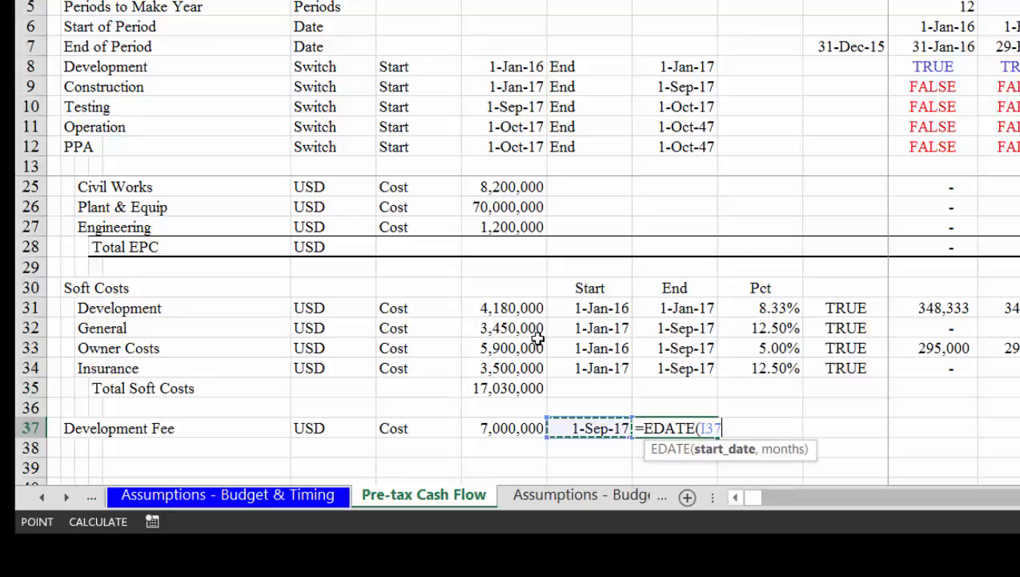
pyautogui.write(',1')
pyautogui.press('Return')
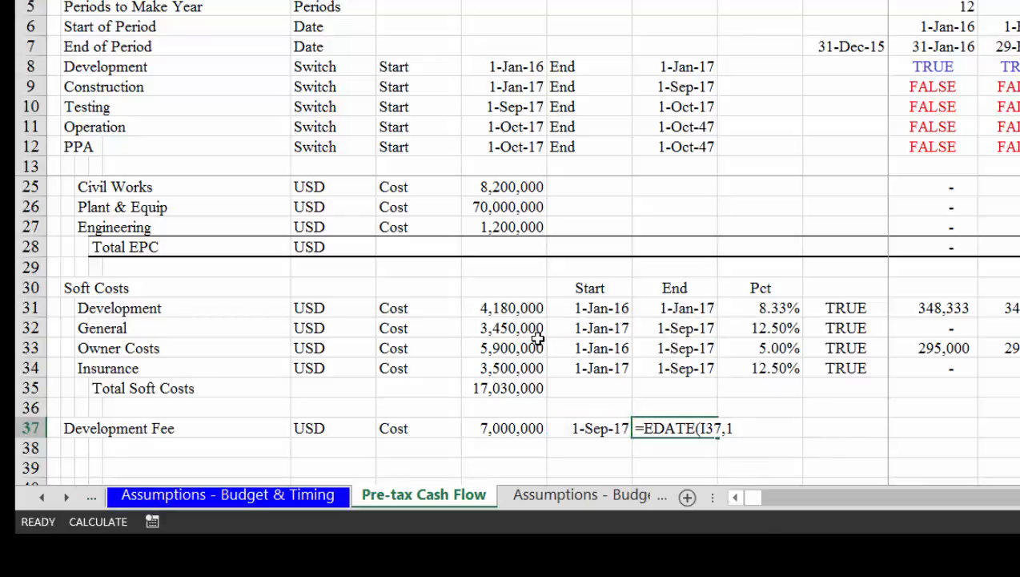
# Copy the Insurance period formula from M34 into the Development Fee row at M37 and remove its multiplication by the K37 percentage.
pyautogui.press('Up')
pyautogui.press('Right')
pyautogui.press('Up')
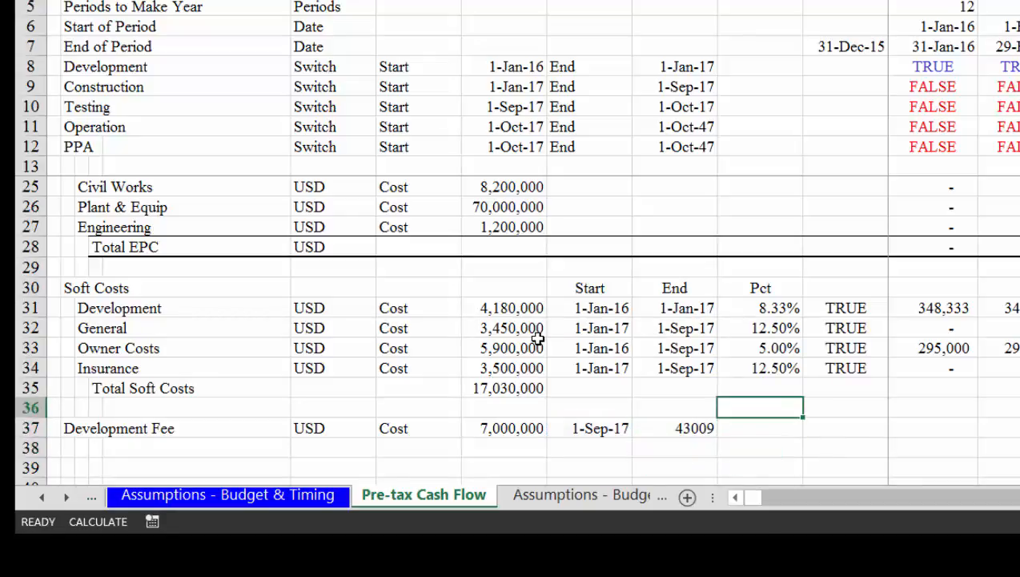
pyautogui.press('Down')
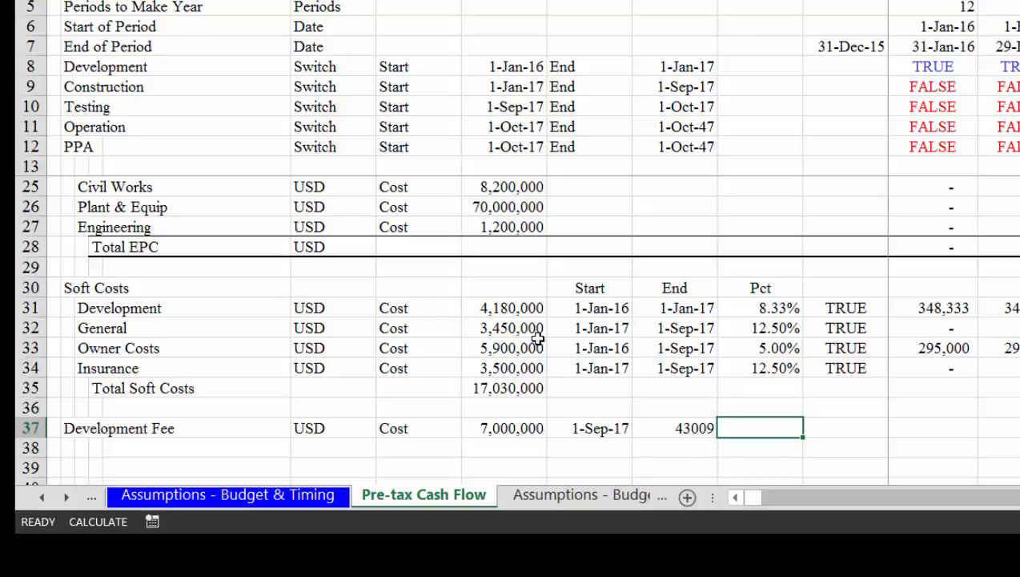
pyautogui.press('Right')
pyautogui.press('Right')
pyautogui.press('Up')
pyautogui.press('Up')
pyautogui.press('Up')
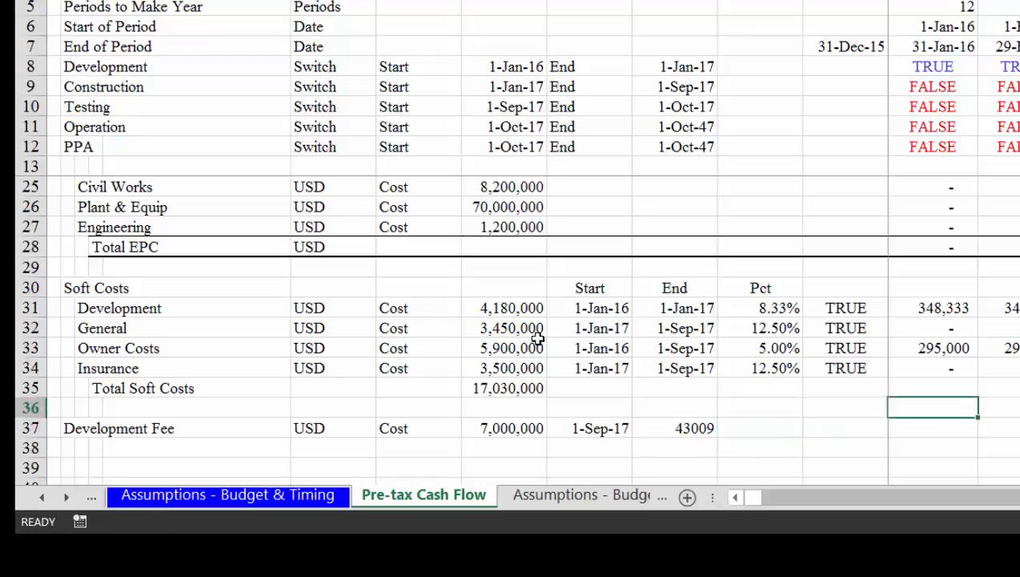
pyautogui.hotkey('ctrl', 'c')
pyautogui.press('Down')
pyautogui.press('Down')
pyautogui.press('Down')
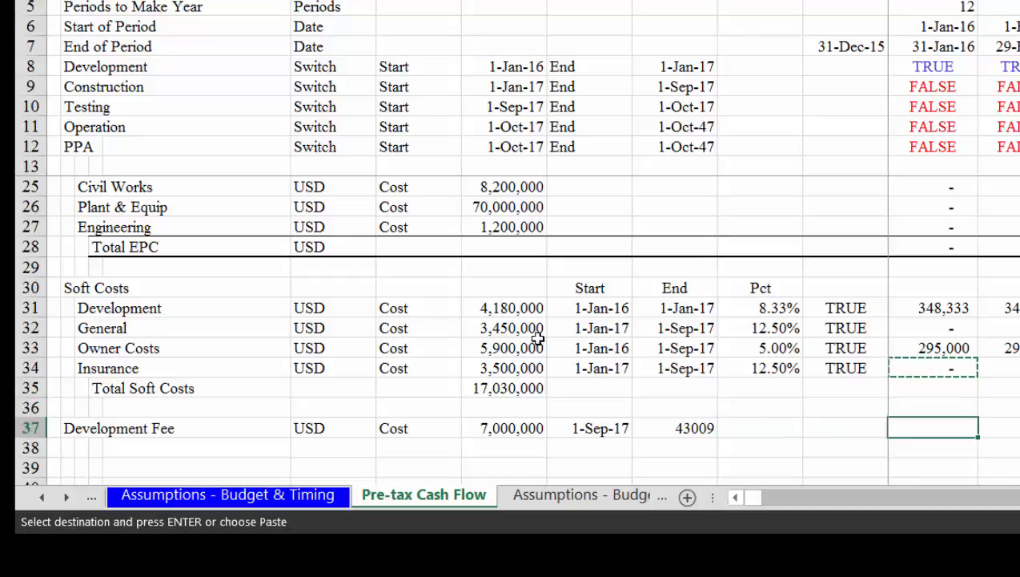
pyautogui.hotkey('ctrl', 'v')
pyautogui.press('F2')
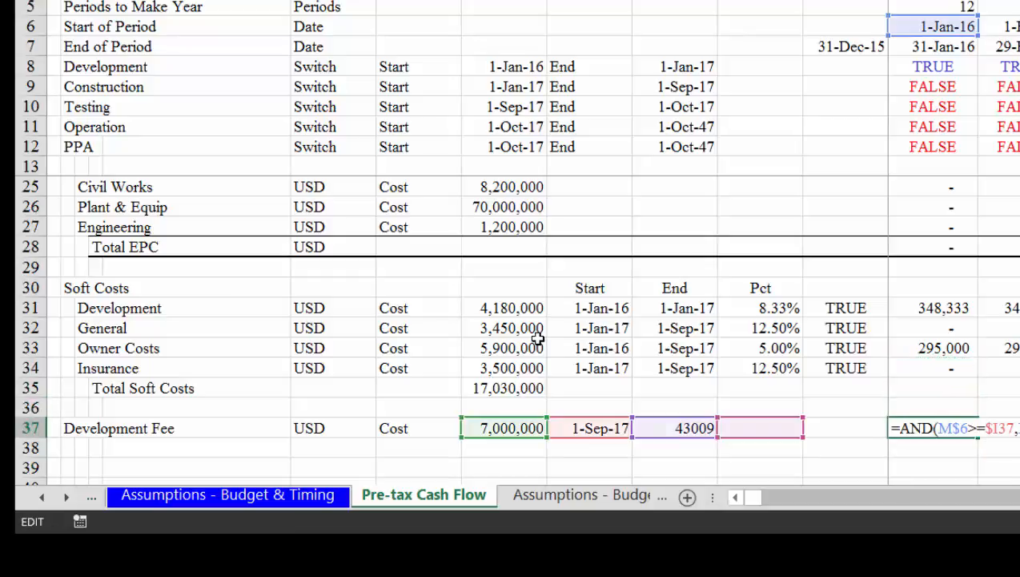
pyautogui.press('BackSpace')
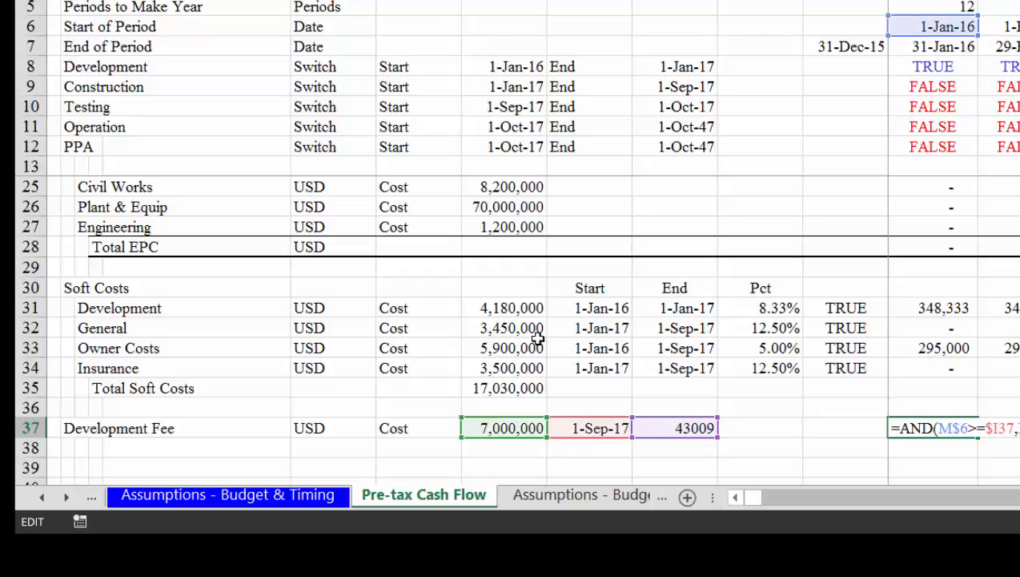
pyautogui.press('Return')
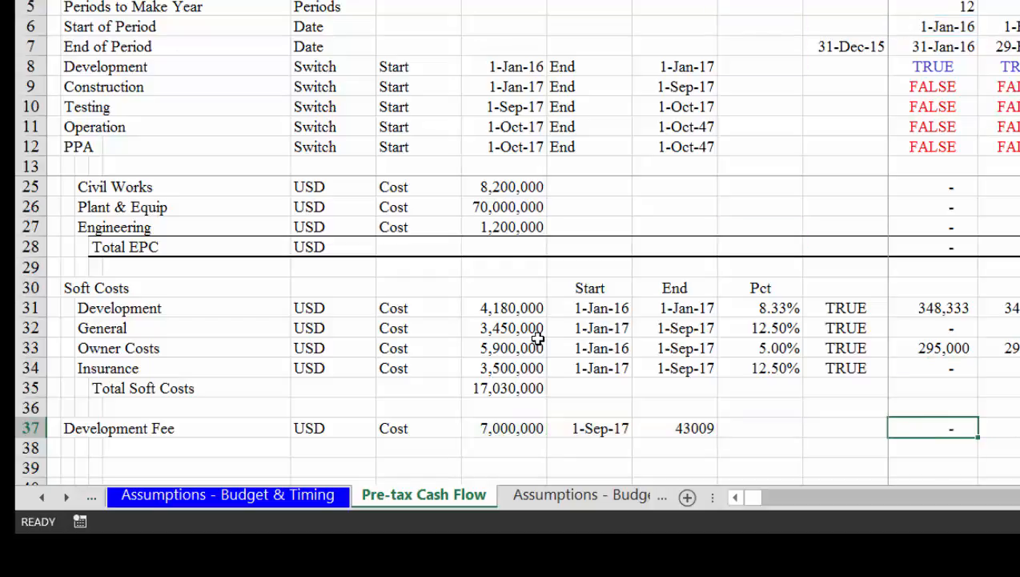
# Fill the Development Fee formula in M37 across all the periods of row 37.
pyautogui.press('Down')
pyautogui.press('Down')
pyautogui.press('Up')
pyautogui.press('Up')
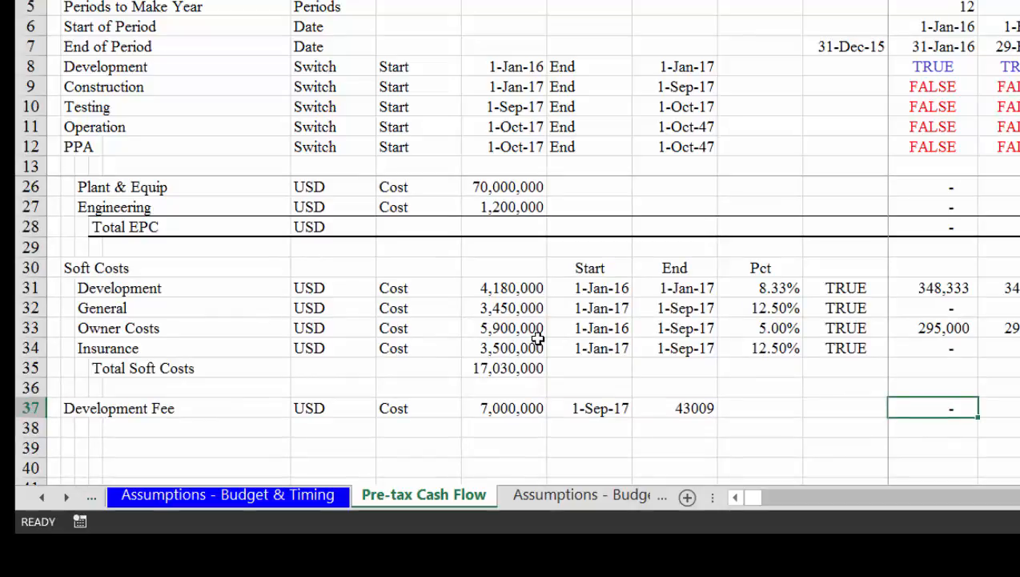
pyautogui.hotkey('ctrl', 'shift', 'r')
# Examine the Development Fee amounts across the monthly and semi-annual periods around the September 2017 payment date.
pyautogui.press('Right')
pyautogui.press('Right')
pyautogui.press('Right')
pyautogui.press('Right')
pyautogui.press('Right')
pyautogui.press('Right')
pyautogui.press('Right')
pyautogui.press('Right')
pyautogui.press('Right')
pyautogui.press('Right')
pyautogui.press('Right')
pyautogui.press('Right')
pyautogui.press('Right')
pyautogui.press('Right')
pyautogui.press('Right')
pyautogui.press('Right')
pyautogui.press('Right')
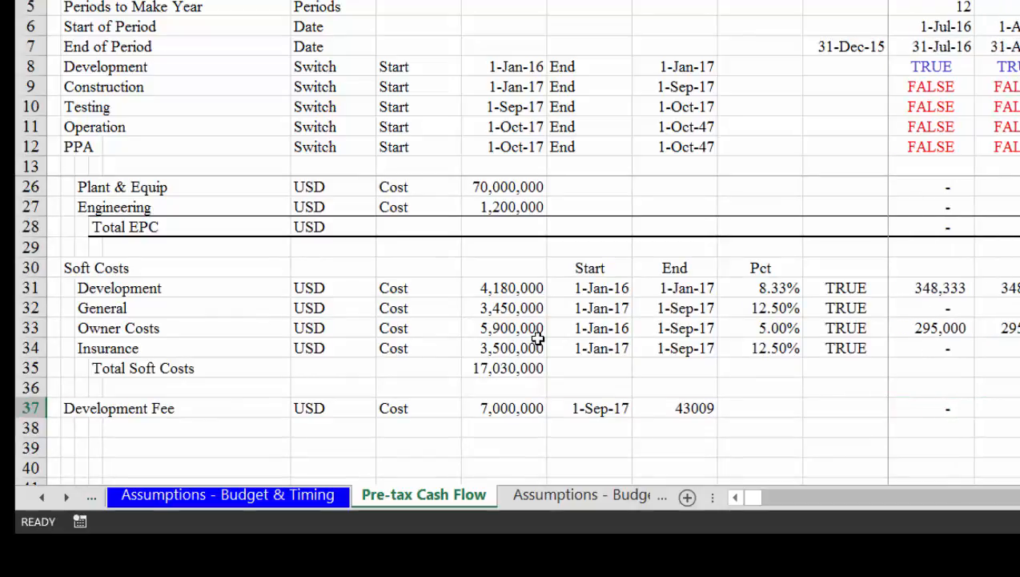
pyautogui.press('Right')
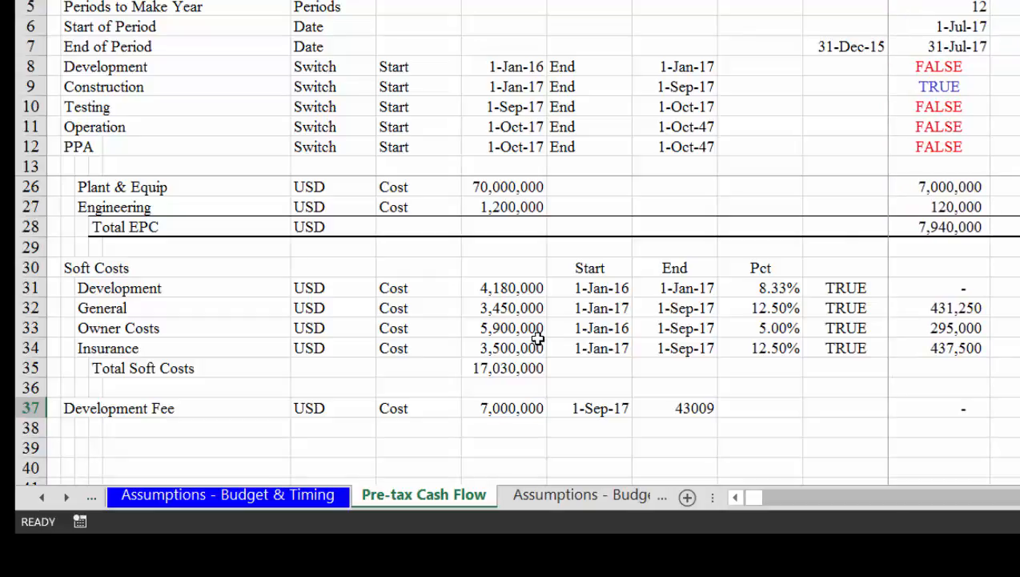
pyautogui.press('Right')
pyautogui.press('Right')
pyautogui.press('Right')
pyautogui.press('Right')
pyautogui.press('Right')
pyautogui.press('Right')
pyautogui.press('Right')
pyautogui.press('Right')
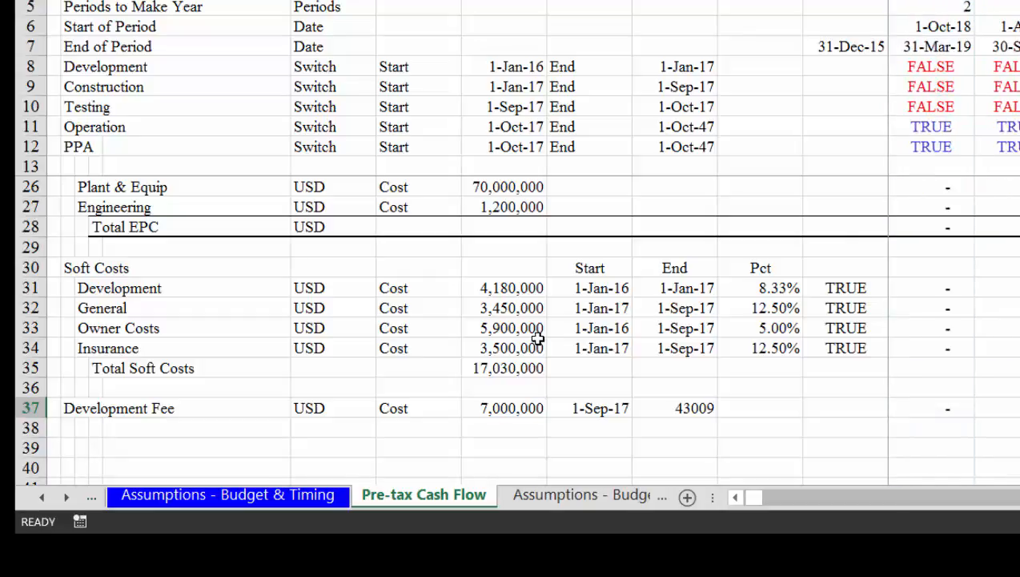
pyautogui.press('Left')
pyautogui.press('Left')
pyautogui.press('Left')
pyautogui.press('Left')
pyautogui.press('Left')
pyautogui.press('Left')
pyautogui.press('Left')
pyautogui.press('Left')
pyautogui.press('Left')
pyautogui.press('Left')
pyautogui.press('Left')
pyautogui.press('Left')
pyautogui.press('Left')
pyautogui.press('Left')
pyautogui.press('Left')
pyautogui.press('Left')
pyautogui.press('Left')
pyautogui.press('Left')
pyautogui.press('Left')
pyautogui.press('Left')
pyautogui.press('Left')
pyautogui.press('Left')
pyautogui.press('Left')
pyautogui.press('Left')
pyautogui.press('Left')
pyautogui.press('Left')
pyautogui.press('Left')
pyautogui.press('Left')
pyautogui.press('Left')
pyautogui.press('Left')
pyautogui.press('Left')
pyautogui.press('Left')
pyautogui.press('Left')
pyautogui.press('Left')
pyautogui.press('Left')
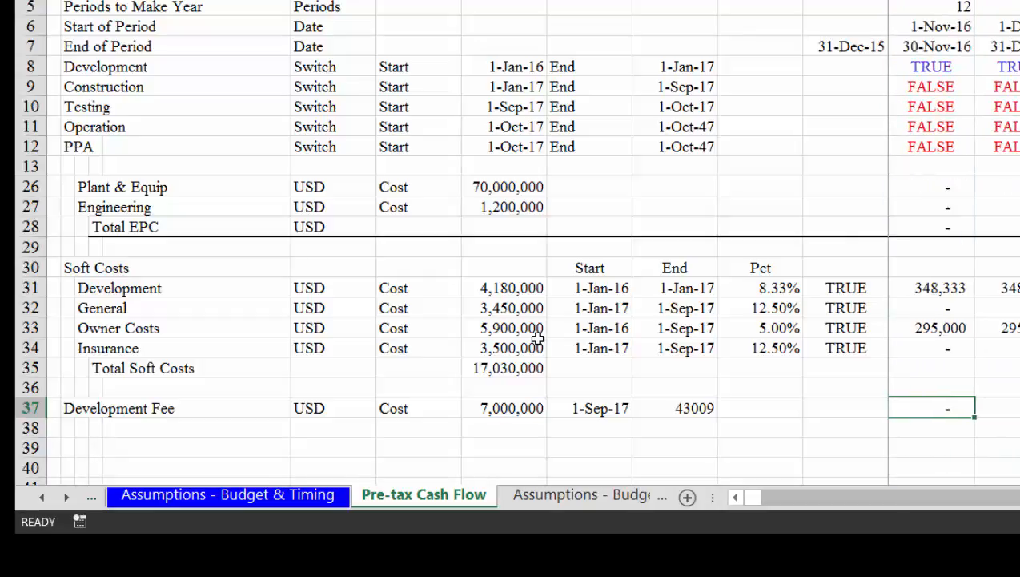
# Look over the sheet from the Macro-Economic section through the Capital Expenditures rows to the empty area below the Development Fee.
pyautogui.press('Up')
pyautogui.press('Up')
pyautogui.press('Up')
pyautogui.press('Up')
pyautogui.press('Up')
pyautogui.press('Up')
pyautogui.press('Up')
pyautogui.press('Up')
pyautogui.press('Up')
pyautogui.press('Up')
pyautogui.press('Up')
pyautogui.press('Up')
pyautogui.press('Up')
pyautogui.press('Up')
pyautogui.press('Up')
pyautogui.press('Up')
pyautogui.press('Up')
pyautogui.press('Up')
pyautogui.press('Up')
pyautogui.press('Up')
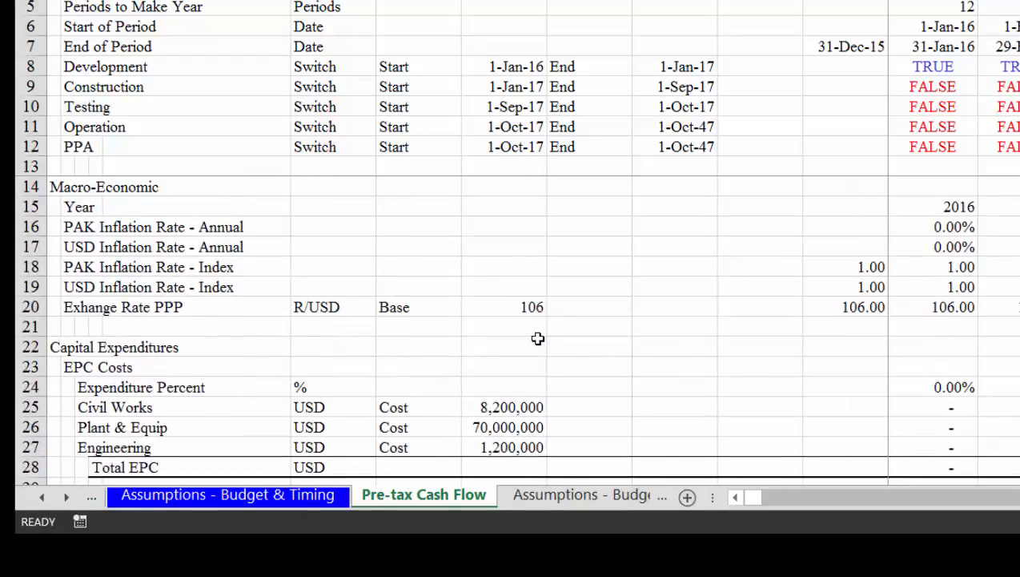
pyautogui.press('Down')
pyautogui.press('Down')
pyautogui.press('Down')
pyautogui.press('Down')
pyautogui.press('Down')
pyautogui.press('Down')
pyautogui.press('Down')
pyautogui.press('Down')
pyautogui.press('Down')
pyautogui.press('Down')
pyautogui.press('Down')
pyautogui.press('Down')
pyautogui.press('Down')
pyautogui.press('Down')
pyautogui.press('Down')
pyautogui.press('Down')
pyautogui.press('Down')
pyautogui.press('Down')
pyautogui.press('Down')
pyautogui.press('Down')
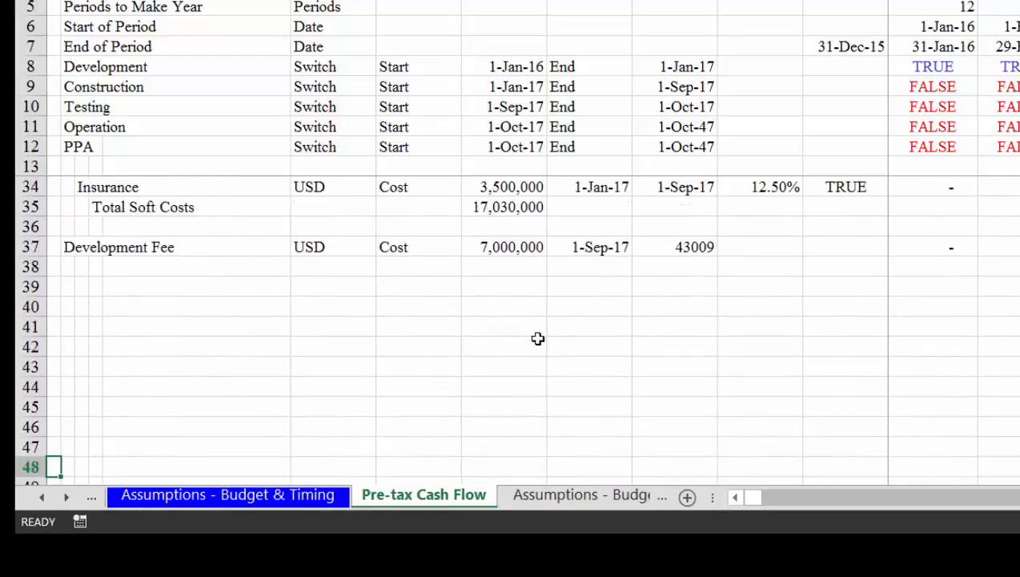
# Return to the top rows of the Pre-tax Cash Flow sheet and save the workbook.
pyautogui.press('Up')
pyautogui.press('Up')
pyautogui.press('Up')
pyautogui.press('Up')
pyautogui.press('Up')
pyautogui.press('Up')
pyautogui.press('Up')
pyautogui.press('Up')
pyautogui.press('Up')
pyautogui.press('Up')
pyautogui.press('Up')
pyautogui.press('Up')
pyautogui.press('Up')
pyautogui.press('Up')
pyautogui.press('Up')
pyautogui.press('Up')
pyautogui.press('Up')
pyautogui.press('Up')
pyautogui.press('Up')
pyautogui.press('Up')
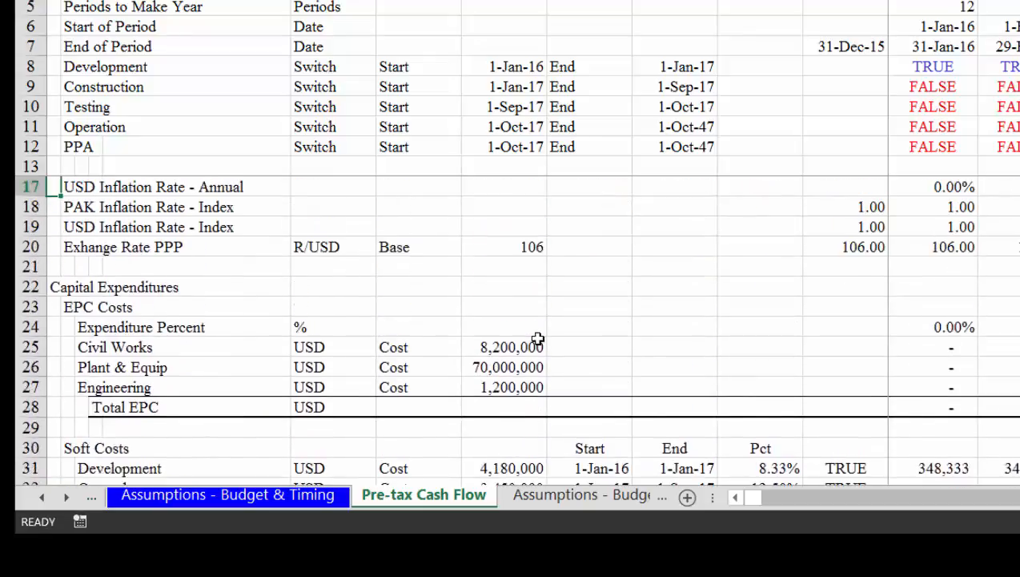
pyautogui.press('Up')
pyautogui.press('Up')
pyautogui.press('Up')
pyautogui.press('Up')
pyautogui.press('Up')
pyautogui.press('Up')
pyautogui.press('Up')
pyautogui.press('Up')
pyautogui.press('Up')
pyautogui.press('Up')
pyautogui.press('Up')
pyautogui.press('Up')
pyautogui.press('Up')
pyautogui.press('Up')
pyautogui.press('Up')
pyautogui.hotkey('ctrl', 's')
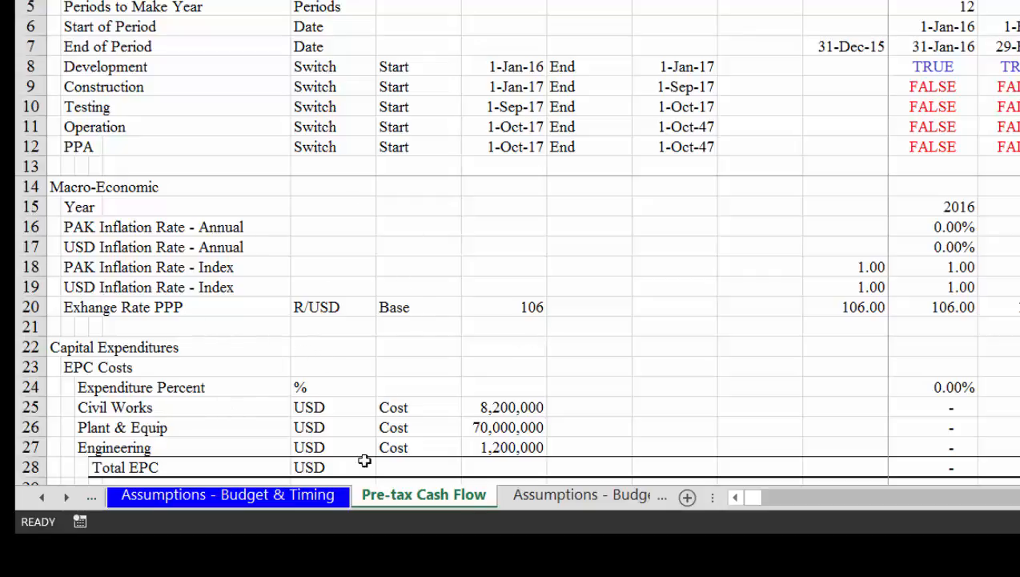
# Open the second Assumptions - Budget & Timing sheet and save the workbook as a new file, adding 1 to the name Gas Plant Example.
pyautogui.click(561, 496)
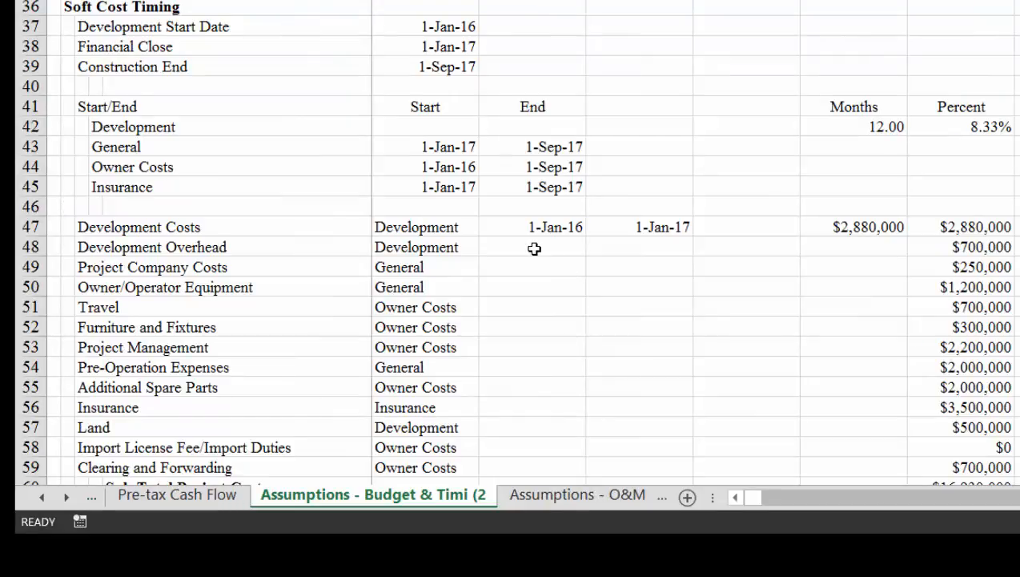
pyautogui.press('F12')
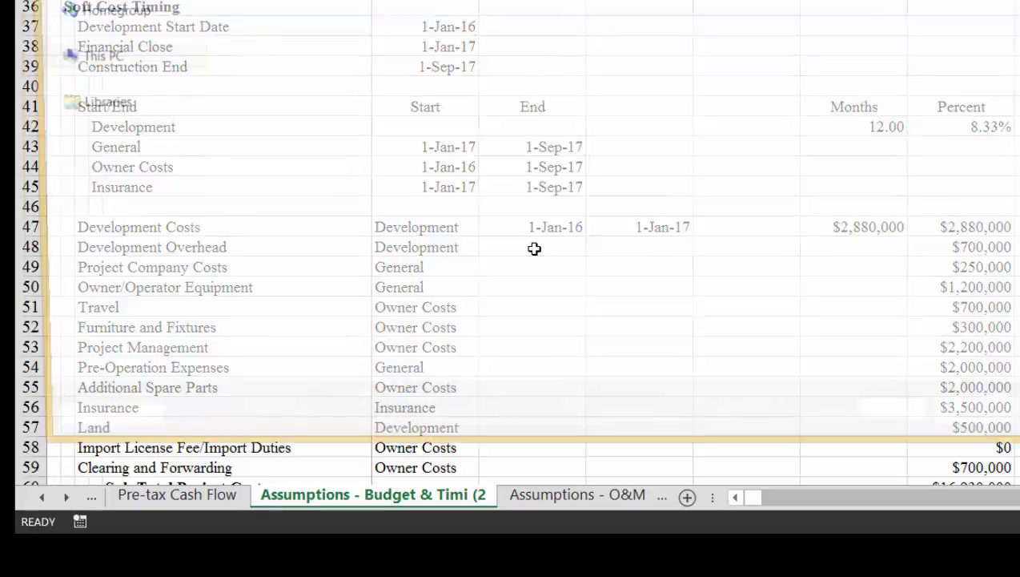
pyautogui.click(434, 288)
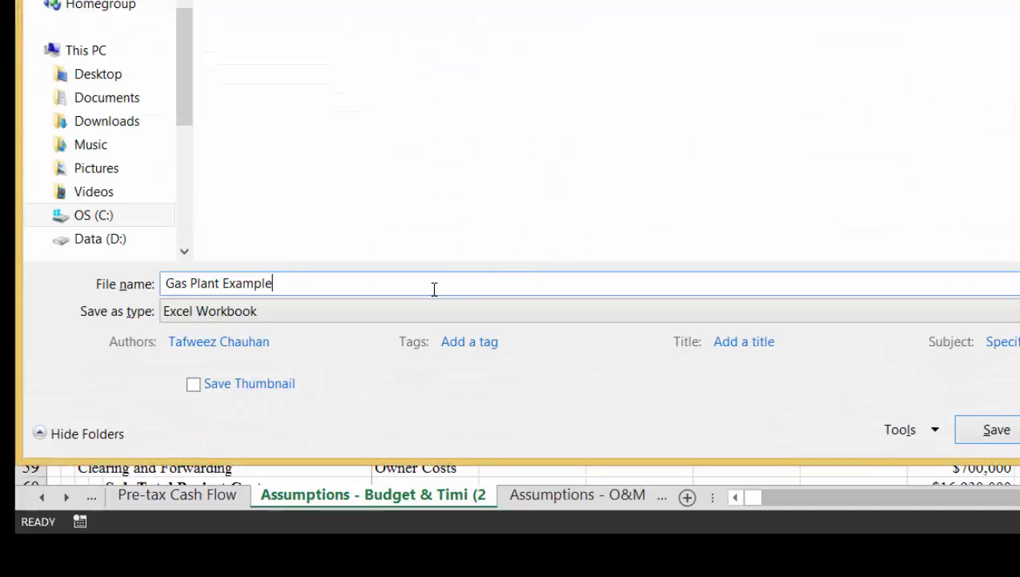
pyautogui.write('1')
pyautogui.press('Return')
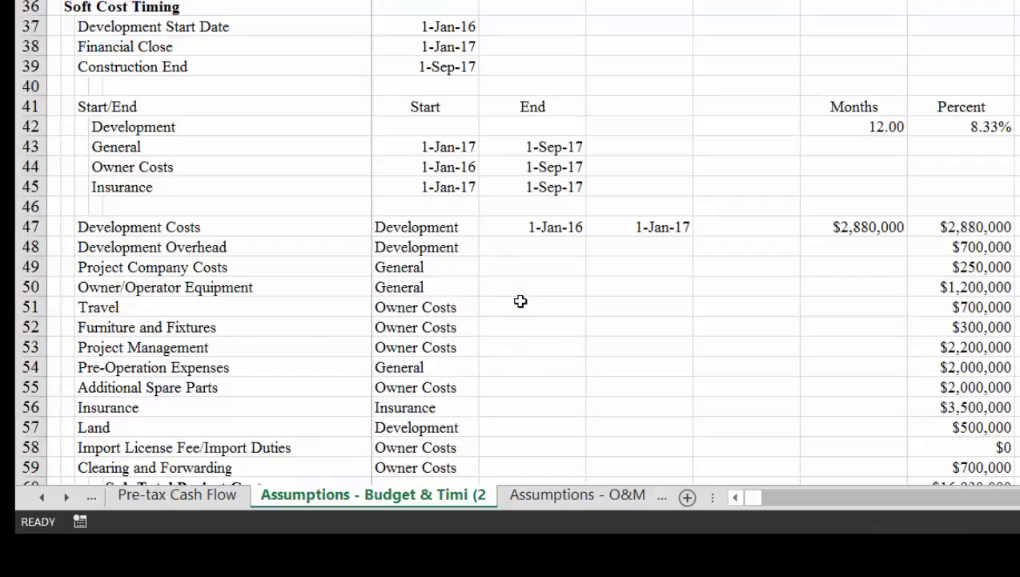
# Look over the soft cost items from Development Costs down to the Sub-Total Project Costs and Development Fees rows.
pyautogui.click(547, 231)
pyautogui.press('Left')
pyautogui.press('Left')
pyautogui.press('Left')
pyautogui.press('Left')
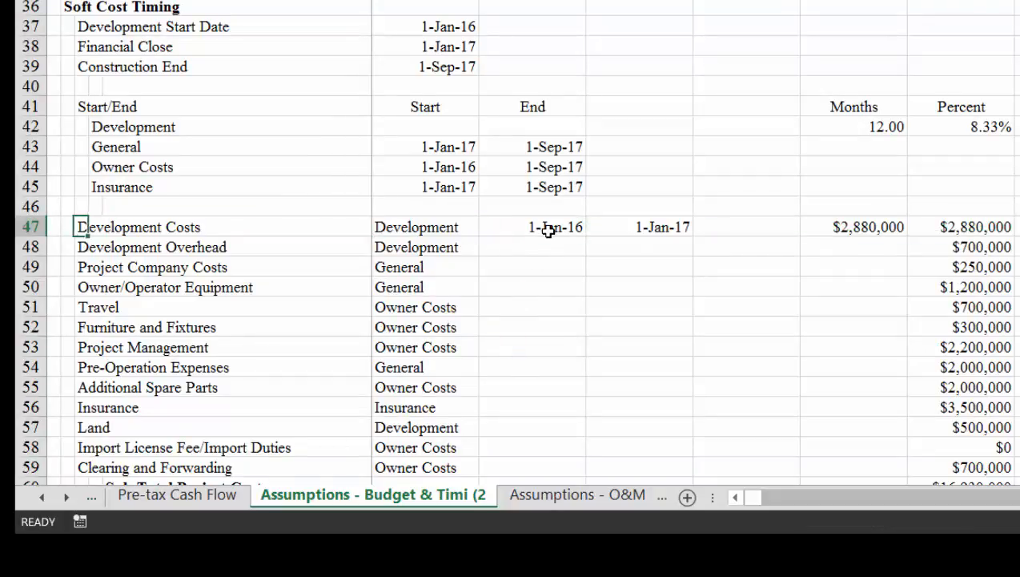
pyautogui.press('Down')
pyautogui.press('Down')
pyautogui.press('Down')
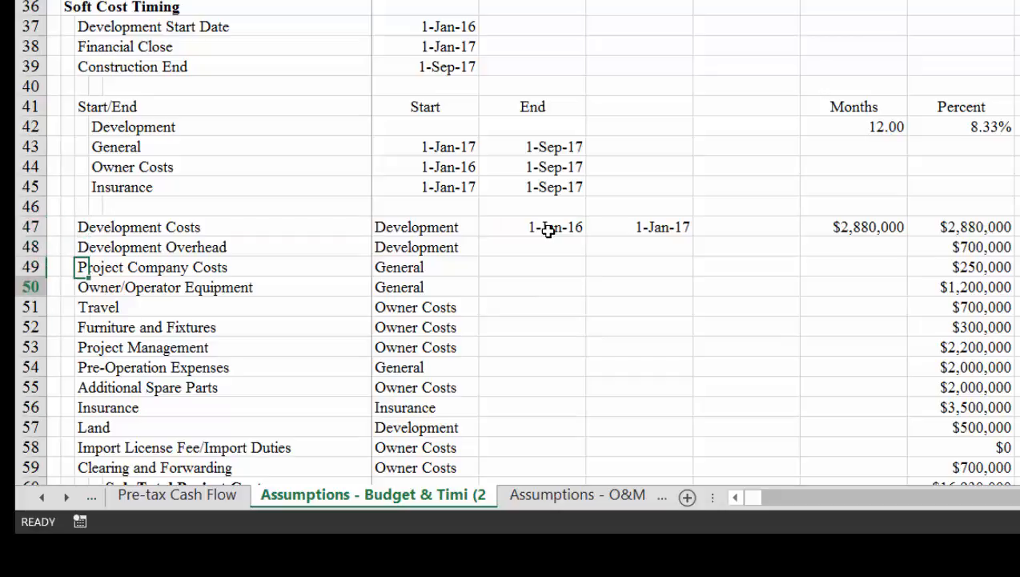
pyautogui.press('Down')
pyautogui.press('Down')
pyautogui.press('Down')
pyautogui.press('Down')
pyautogui.press('Down')
pyautogui.press('Down')
pyautogui.press('Down')
pyautogui.press('Down')
pyautogui.press('Down')
pyautogui.press('Down')
pyautogui.press('Down')
pyautogui.press('Down')
pyautogui.press('Down')
pyautogui.press('Down')
pyautogui.press('Down')
pyautogui.press('Down')
pyautogui.press('Down')
pyautogui.press('Down')
pyautogui.press('Down')
pyautogui.press('Down')
pyautogui.press('Up')
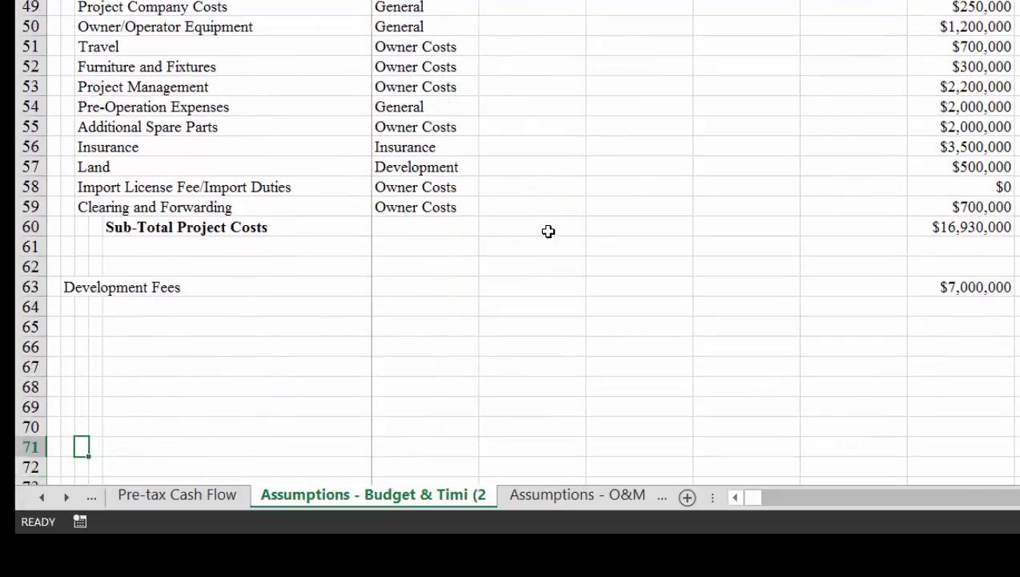
# Review the sheet upward from the Development Fees through the Soft Cost Timing section to the construction cost items.
pyautogui.press('Up')
pyautogui.press('Up')
pyautogui.press('Up')
pyautogui.press('Up')
pyautogui.press('Up')
pyautogui.press('Up')
pyautogui.press('Up')
pyautogui.press('Up')
pyautogui.press('Up')
pyautogui.press('Up')
pyautogui.press('Up')
pyautogui.press('Up')
pyautogui.press('Up')
pyautogui.press('Up')
pyautogui.press('Up')
pyautogui.press('Up')
pyautogui.press('Up')
pyautogui.press('Up')
pyautogui.press('Up')
pyautogui.press('Up')
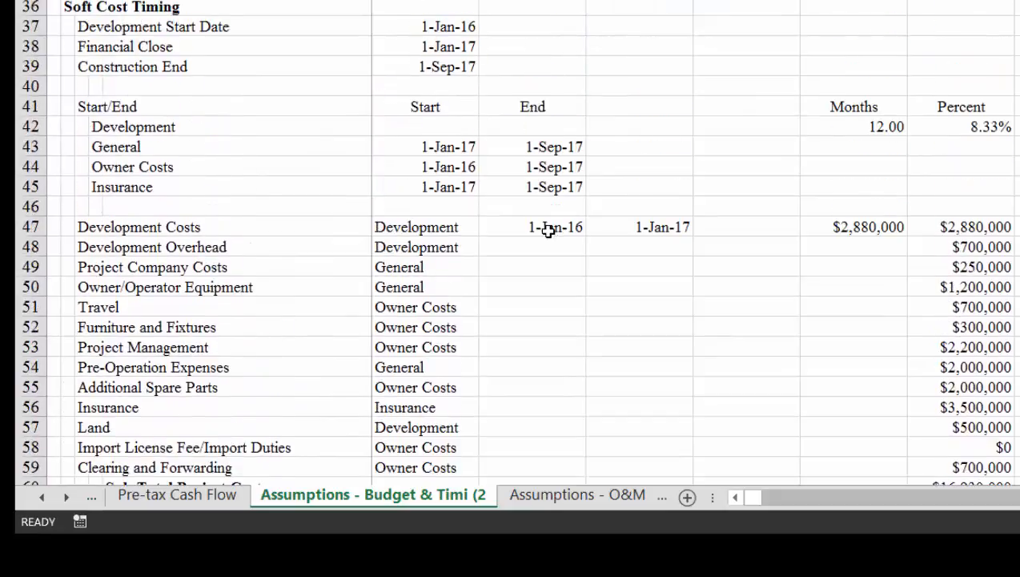
pyautogui.press('Up')
pyautogui.press('Up')
pyautogui.press('Up')
pyautogui.press('Up')
pyautogui.press('Up')
pyautogui.press('Up')
pyautogui.press('Up')
pyautogui.press('Up')
pyautogui.press('Up')
pyautogui.press('Up')
pyautogui.press('Up')
pyautogui.press('Up')
pyautogui.press('Up')
pyautogui.press('Up')
pyautogui.press('Up')
pyautogui.press('Up')
pyautogui.press('Up')
pyautogui.press('Up')
pyautogui.press('Up')
pyautogui.press('Up')
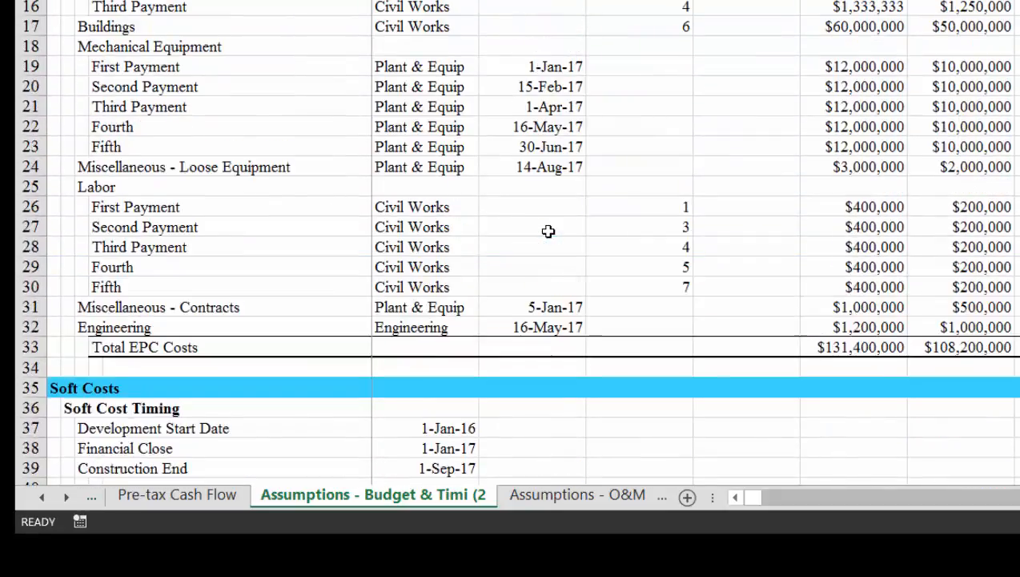
pyautogui.press('Up')
pyautogui.press('Up')
pyautogui.press('Up')
pyautogui.press('Up')
pyautogui.press('Up')
pyautogui.press('Up')
pyautogui.press('Up')
pyautogui.press('Up')
pyautogui.press('Up')
pyautogui.press('Up')
pyautogui.press('Up')
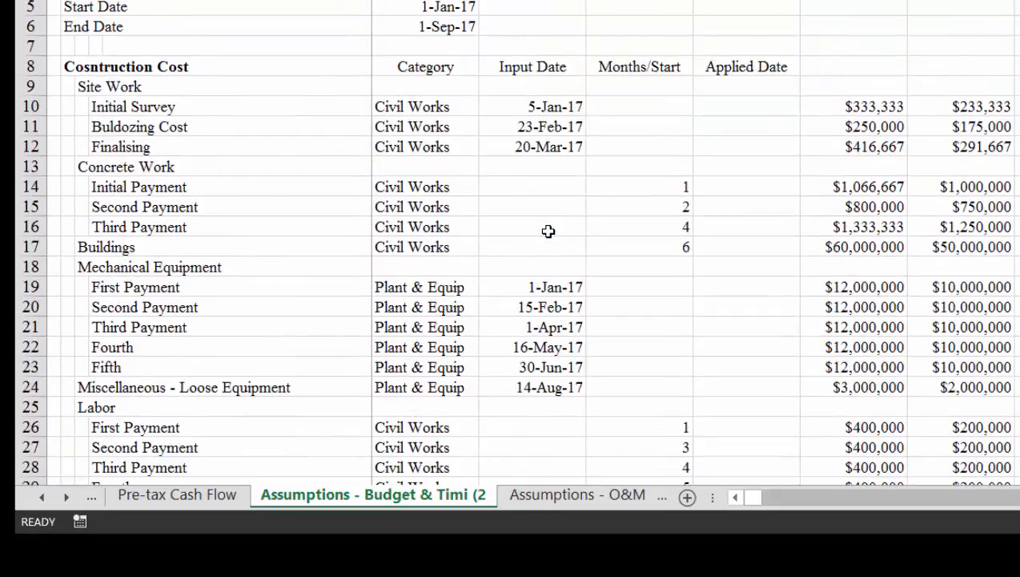
# Examine the Input Date and Months/Start entries for the Concrete Work payments and Buildings, including the Months/Start column heading.
pyautogui.press('Down')
pyautogui.press('Down')
pyautogui.press('Down')
pyautogui.press('Down')
pyautogui.press('Down')
pyautogui.press('Down')
pyautogui.press('Down')
pyautogui.press('Down')
pyautogui.press('Down')
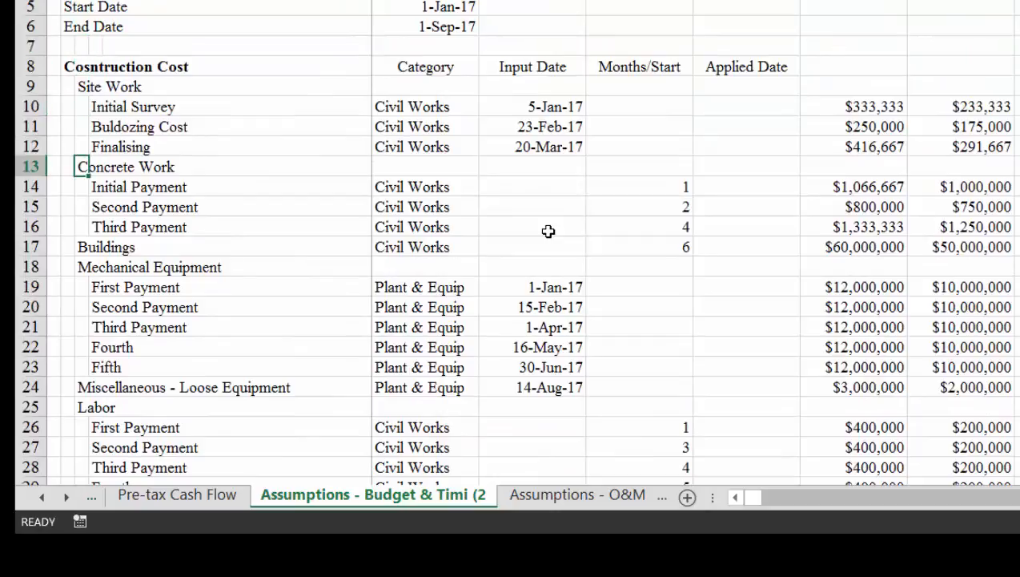
pyautogui.press('Down')
pyautogui.press('Right')
pyautogui.press('Right')
pyautogui.press('Right')
pyautogui.press('Right')
pyautogui.press('Right')
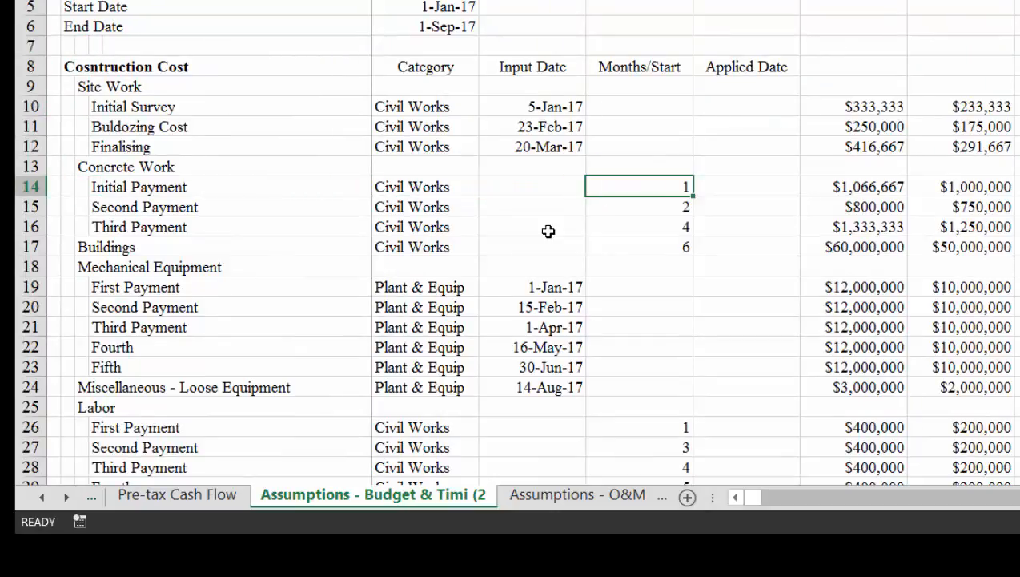
pyautogui.press('Down')
pyautogui.press('Down')
pyautogui.press('Down')
pyautogui.press('Up')
pyautogui.press('Up')
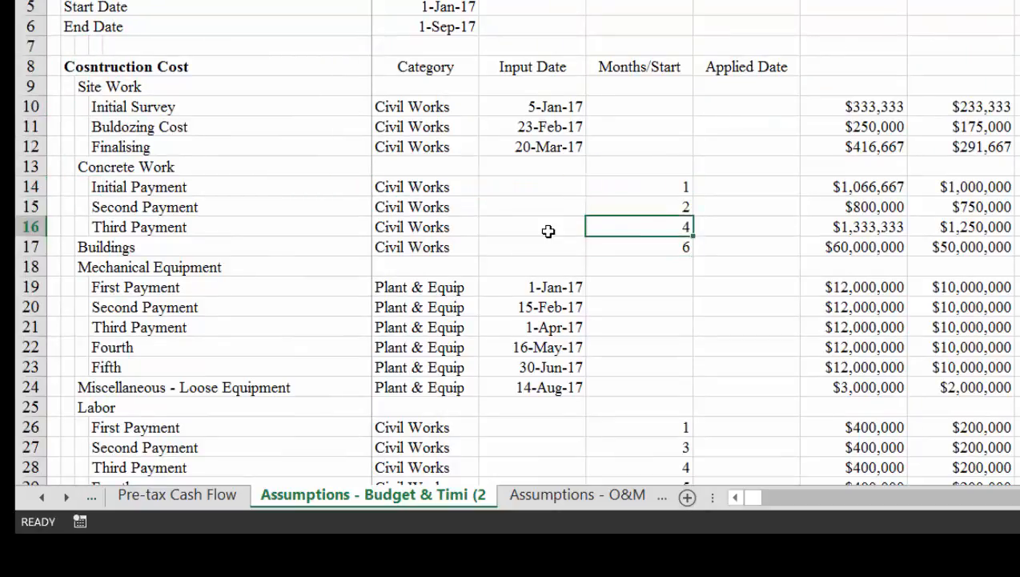
pyautogui.press('Up')
pyautogui.press('Left')
pyautogui.press('Right')
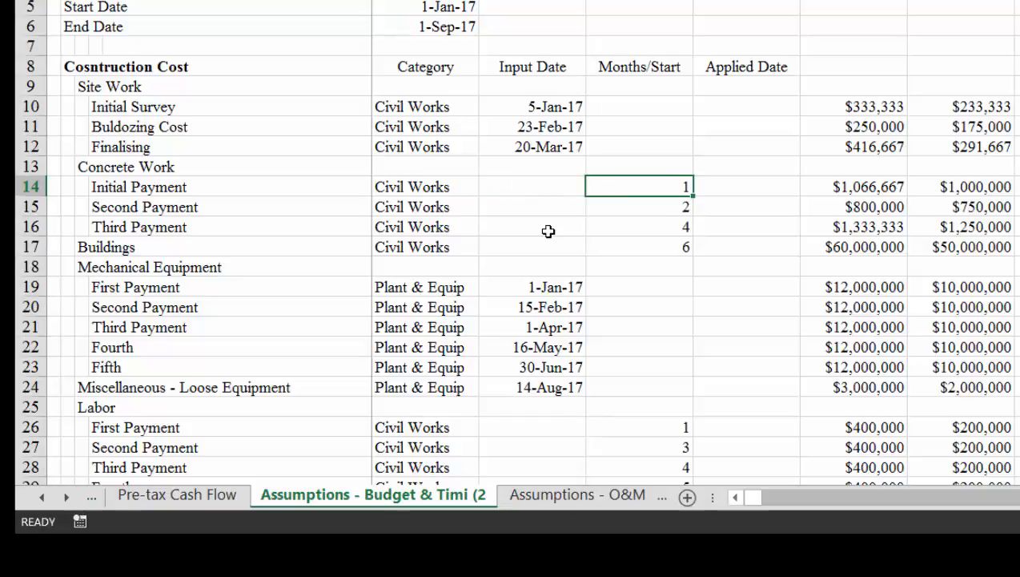
pyautogui.press('Left')
pyautogui.press('Left')
pyautogui.press('Right')
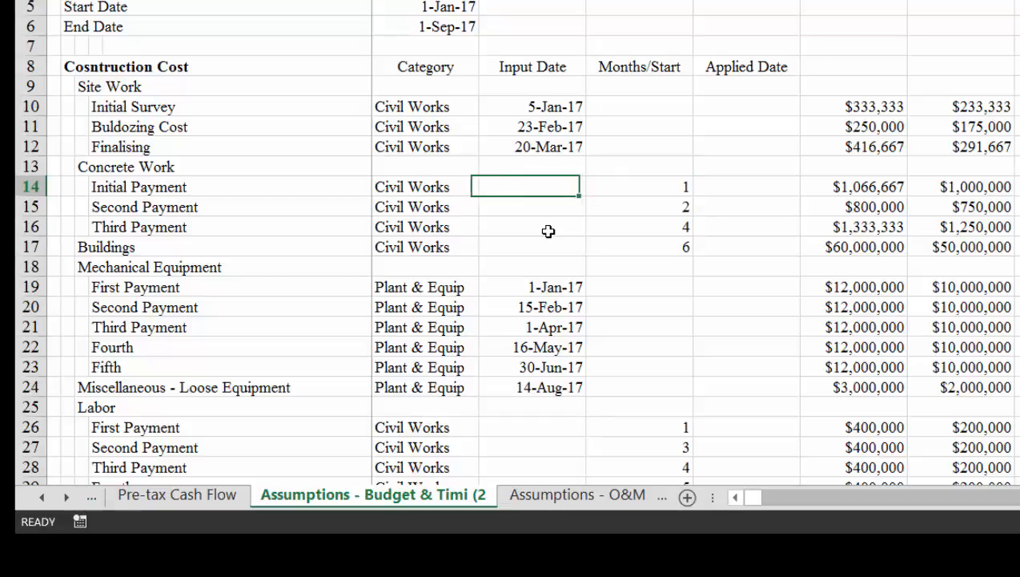
pyautogui.press('Right')
pyautogui.press('Down')
pyautogui.press('Down')
pyautogui.press('Down')
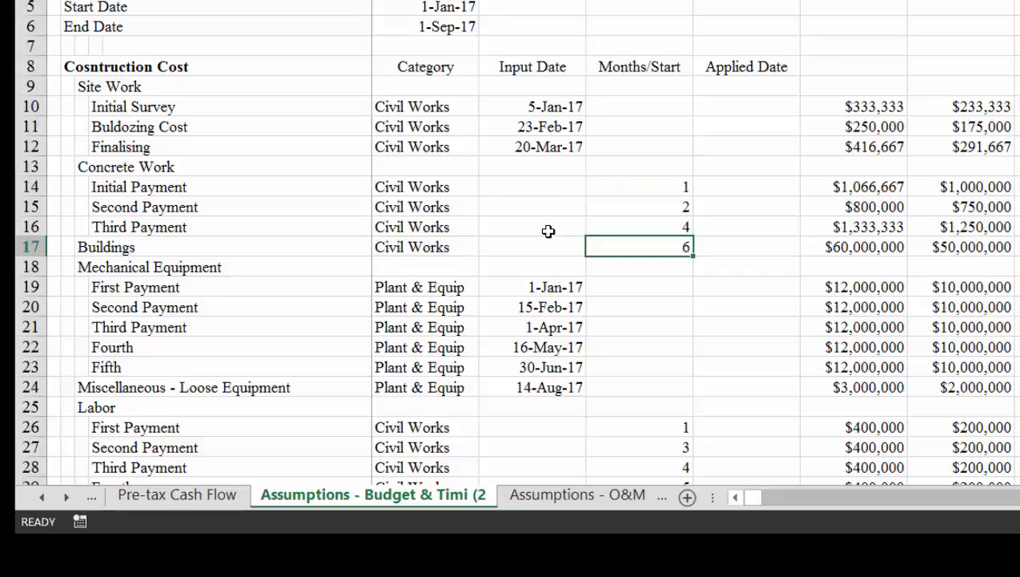
pyautogui.press('Up')
pyautogui.press('Up')
pyautogui.press('Up')
pyautogui.press('Up')
pyautogui.press('Up')
pyautogui.press('Up')
pyautogui.press('Up')
pyautogui.press('Up')
pyautogui.press('Up')
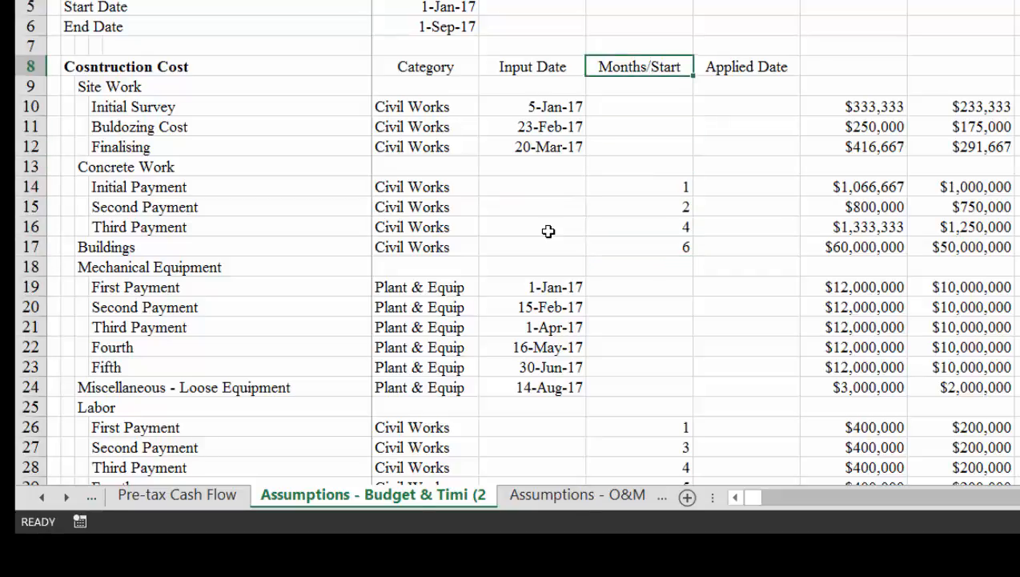
# Colour the hard-coded inputs blue, including the fixed input dates, months from start and cost amounts.
pyautogui.press('Left')
pyautogui.press('Left')
pyautogui.press('Left')
pyautogui.press('Up')
pyautogui.press('Up')
pyautogui.press('Right')
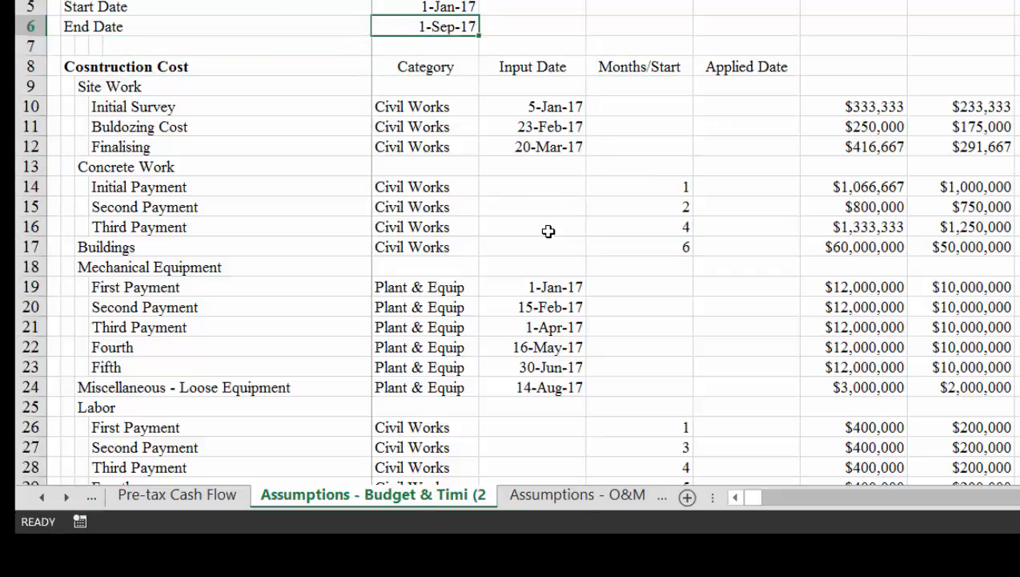
pyautogui.hotkey('ctrl', 'shift', 'c')
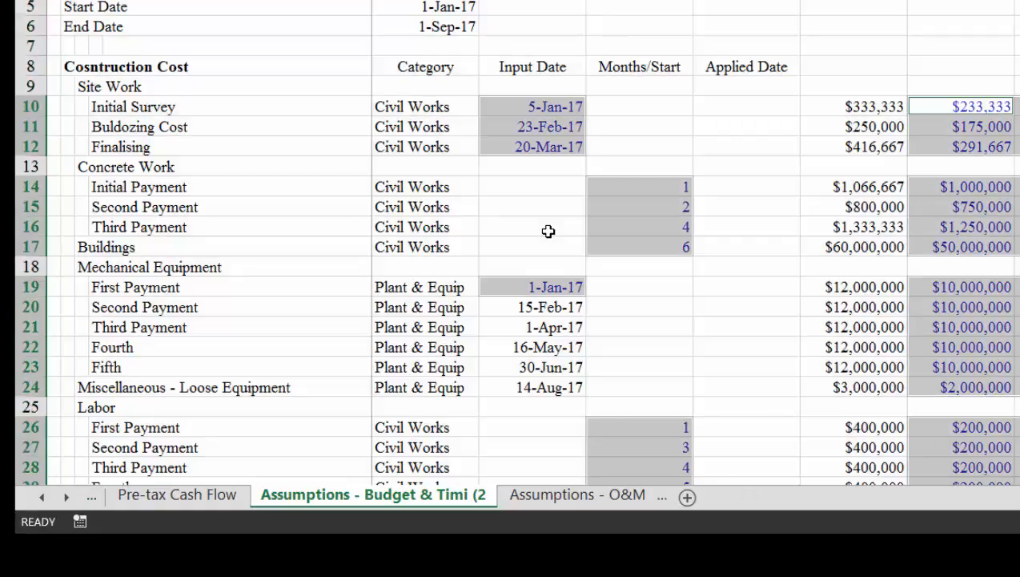
pyautogui.click(442, 26)
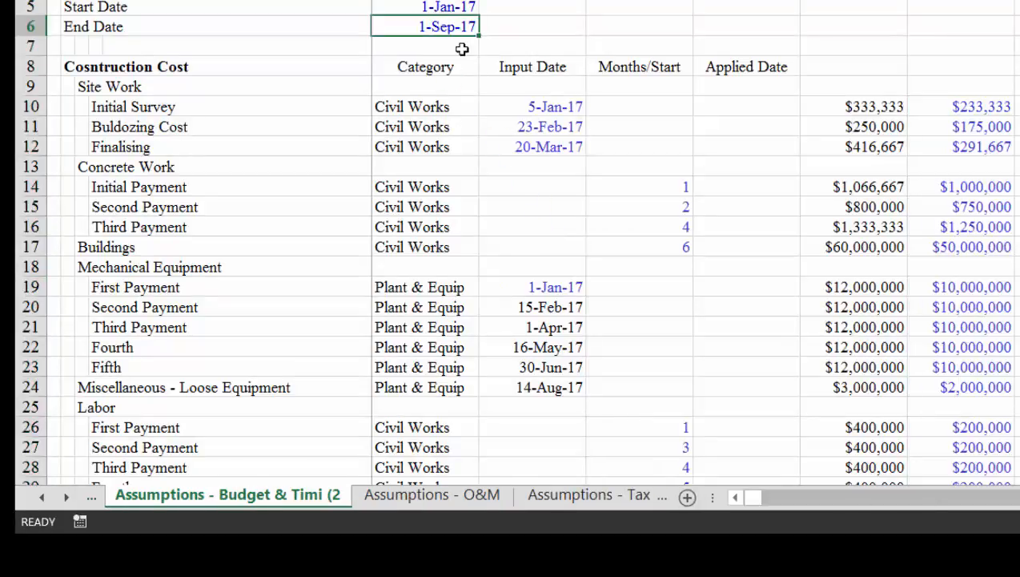
# Examine the Input Date and Months/Start entries of Site Work and Concrete Work up to the Applied Date cell for Initial Survey.
pyautogui.click(537, 196)
pyautogui.press('Up')
pyautogui.press('Up')
pyautogui.press('Up')
pyautogui.press('Up')
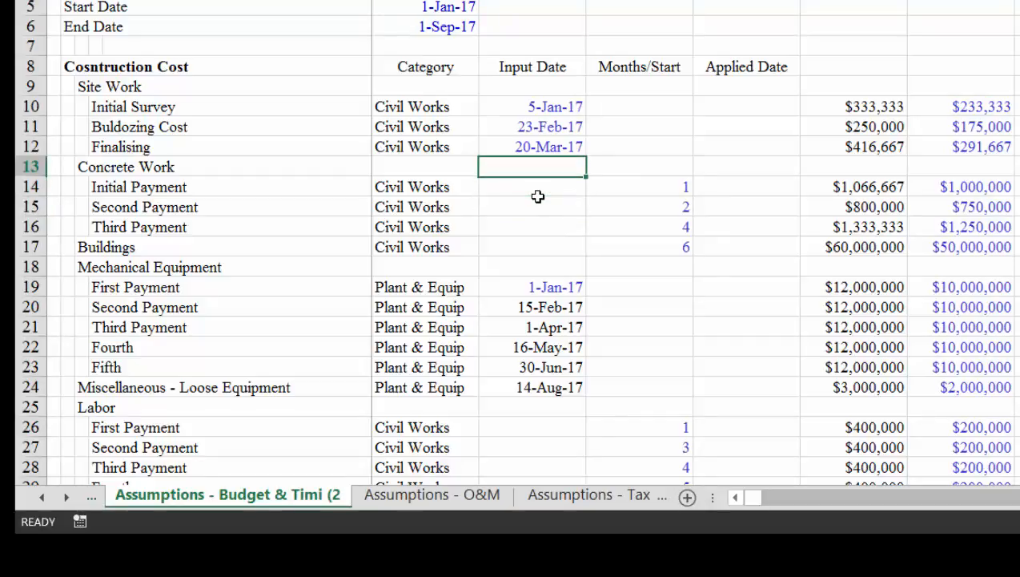
pyautogui.press('Right')
pyautogui.press('Up')
pyautogui.press('Right')
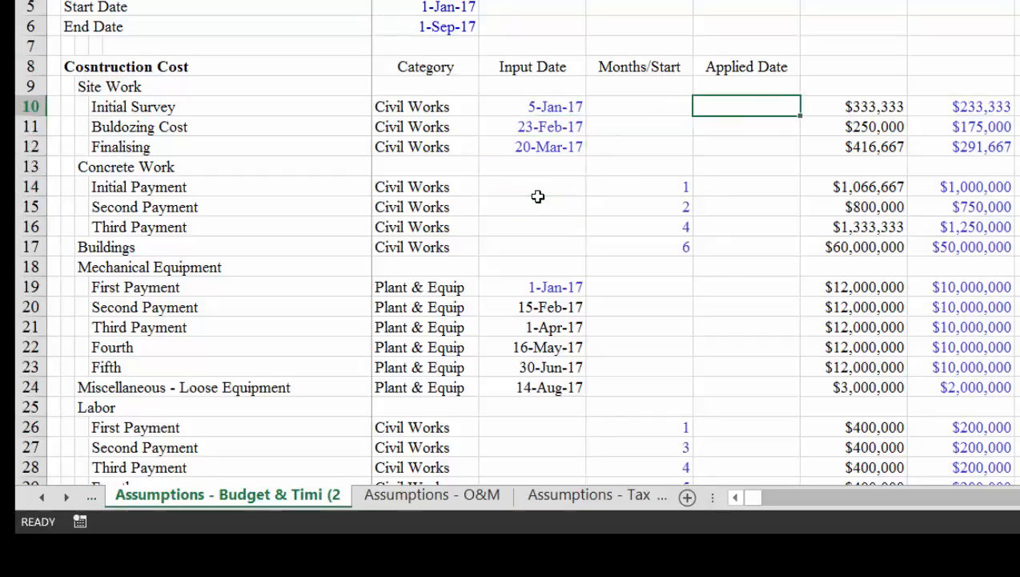
# Give the Assumptions - General sheet a purple tab colour.
pyautogui.hotkey('ctrl', 'pageup')
pyautogui.hotkey('ctrl', 'pageup')
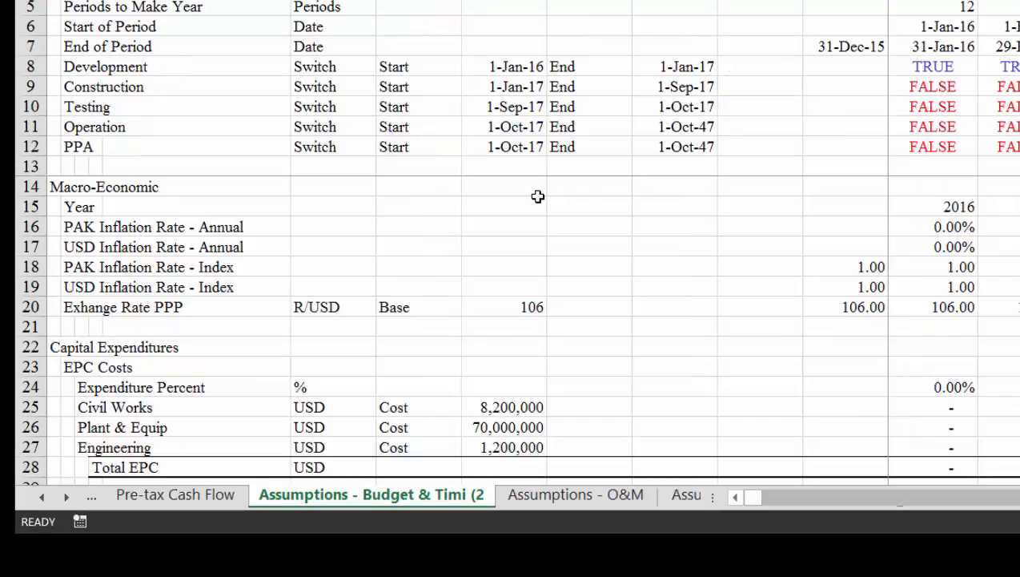
pyautogui.hotkey('ctrl', 'pageup')
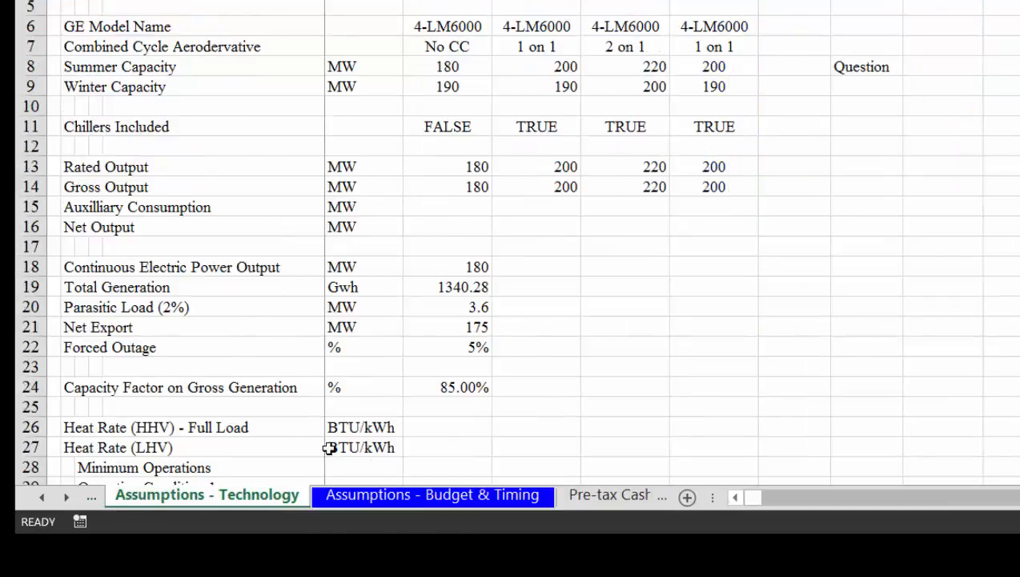
pyautogui.hotkey('ctrl', 'pageup')
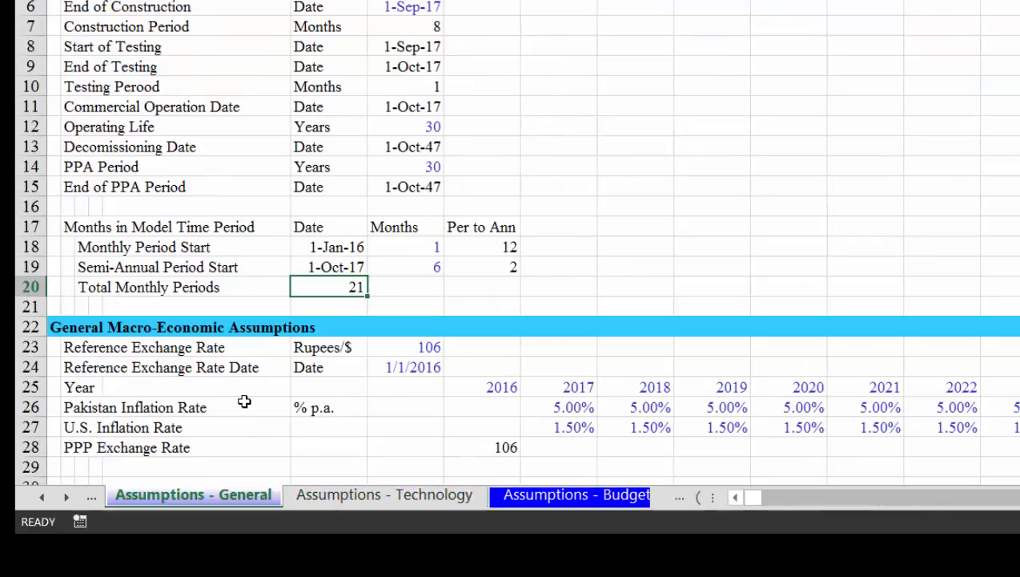
pyautogui.rightClick(191, 500)
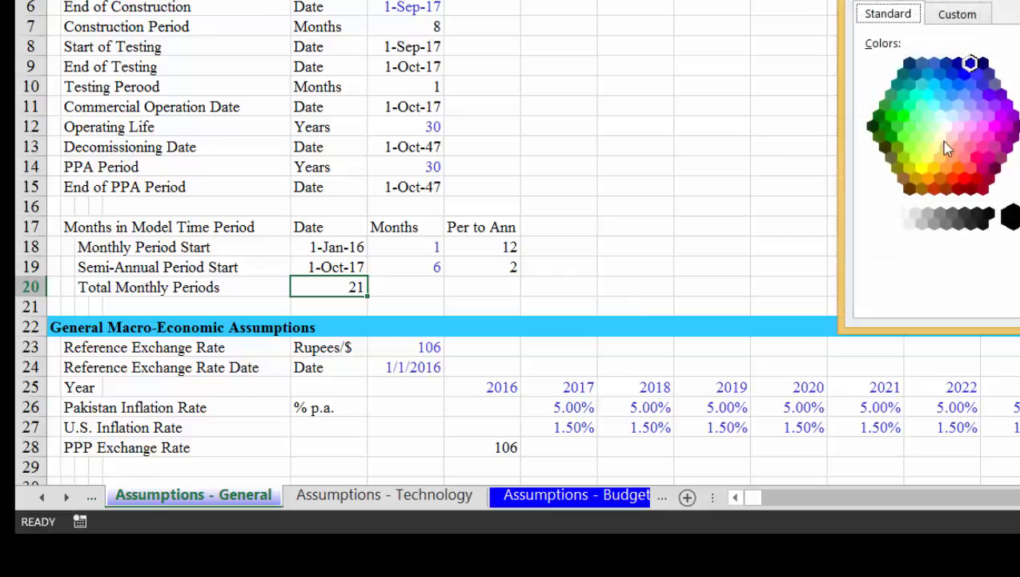
pyautogui.click(1008, 106)
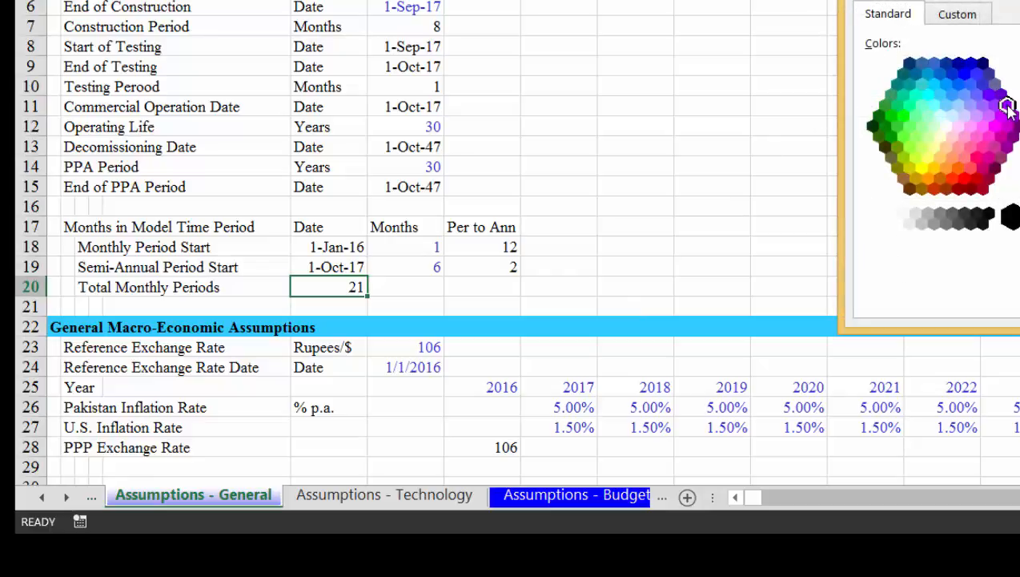
pyautogui.click(1012, 116)
pyautogui.press('Escape')
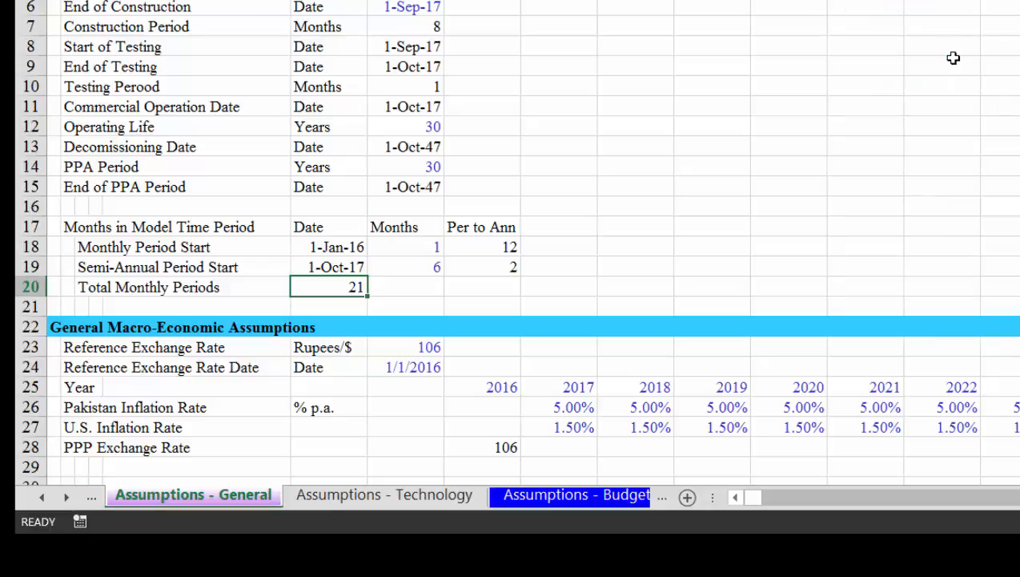
# Return to the second Assumptions - Budget & Timing sheet and colour the linked Start Date and End Date purple.
pyautogui.hotkey('ctrl', 'pagedown')
pyautogui.hotkey('ctrl', 'pagedown')
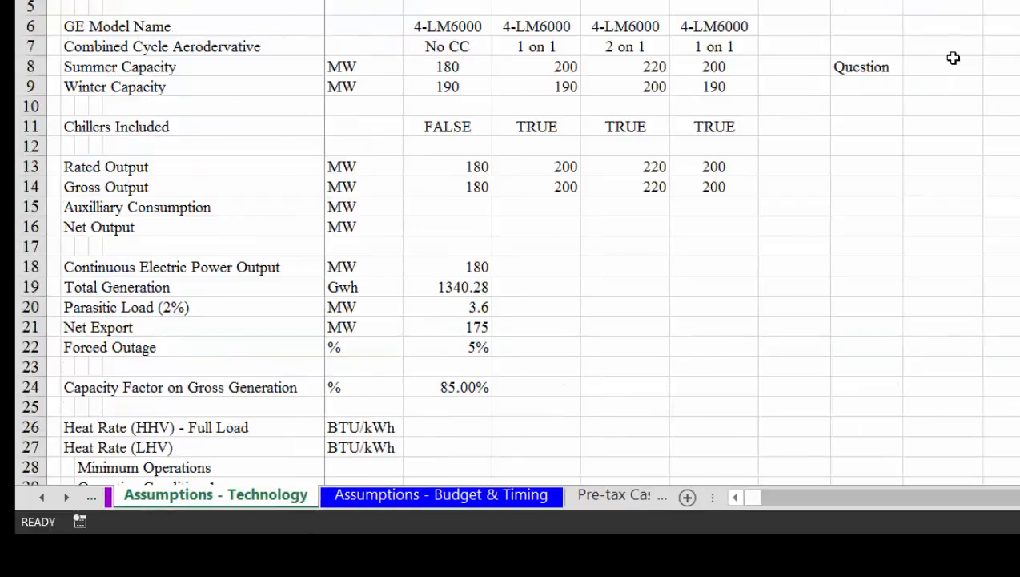
pyautogui.hotkey('ctrl', 'pagedown')
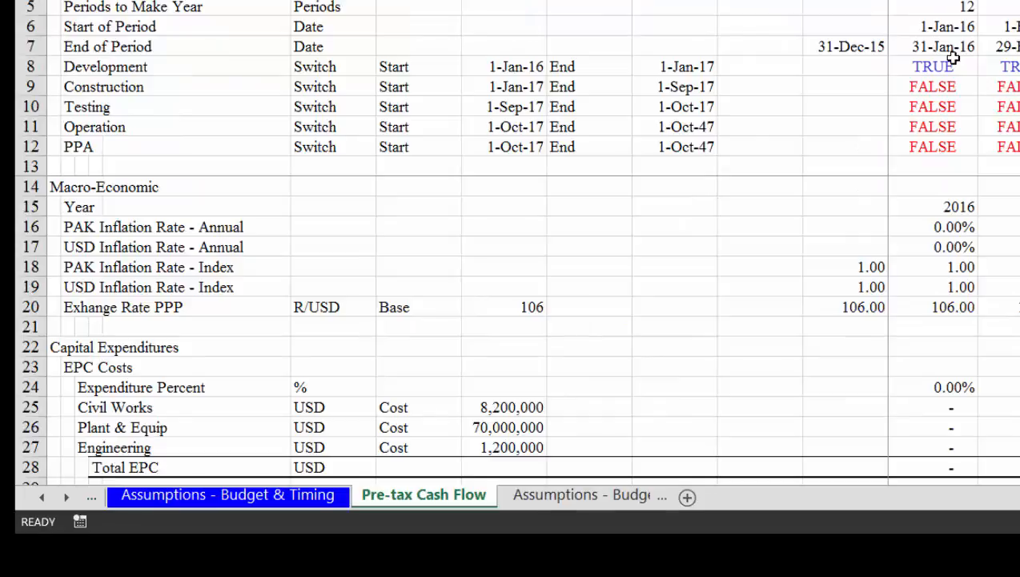
pyautogui.hotkey('ctrl', 'pagedown')
pyautogui.hotkey('ctrl', 'pageup')
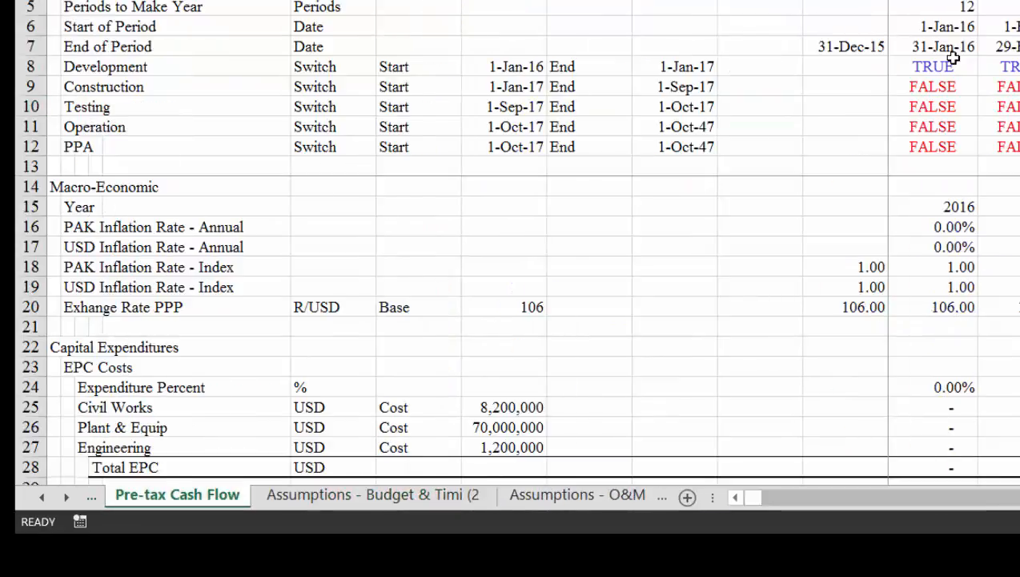
pyautogui.hotkey('ctrl', 'pagedown')
pyautogui.hotkey('ctrl', 'a')
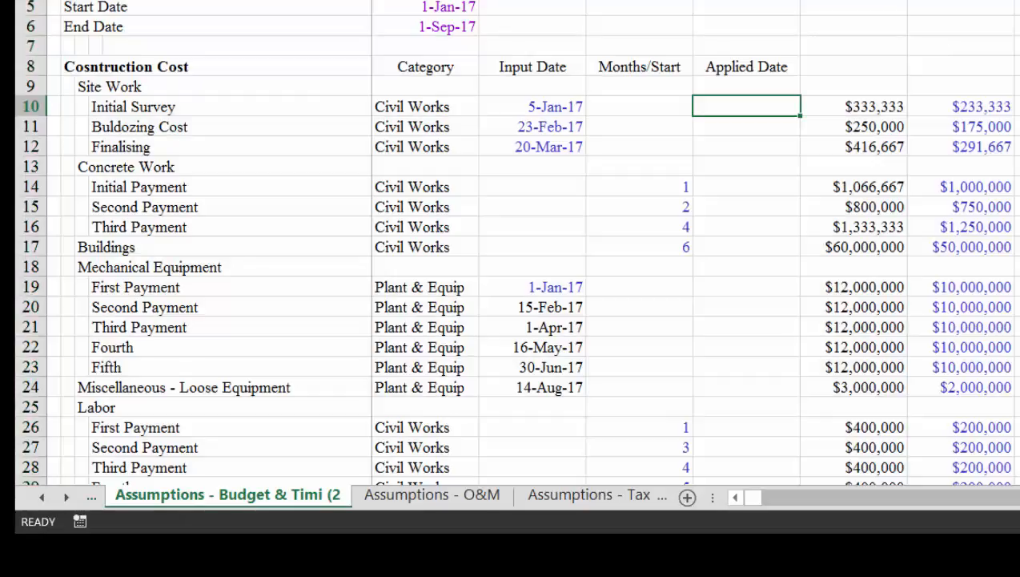
# Begin the Applied Date formula for Initial Survey with an IF that tests input date G10 and returns G10 when it is filled.
pyautogui.click(459, 1)
pyautogui.press('Down')
pyautogui.press('Down')
pyautogui.press('Down')
pyautogui.press('Down')
pyautogui.press('Down')
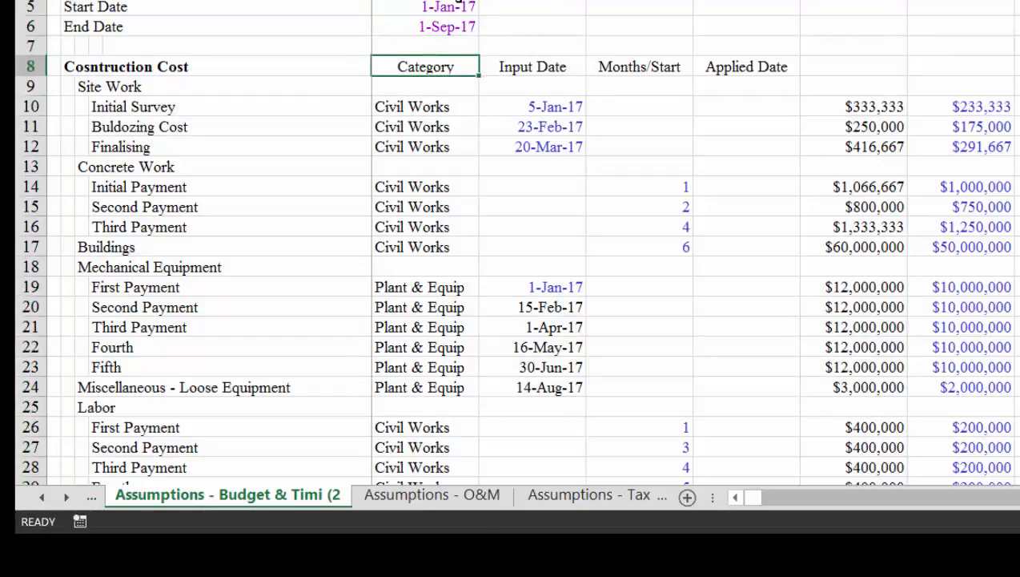
pyautogui.press('Right')
pyautogui.press('Right')
pyautogui.press('Right')
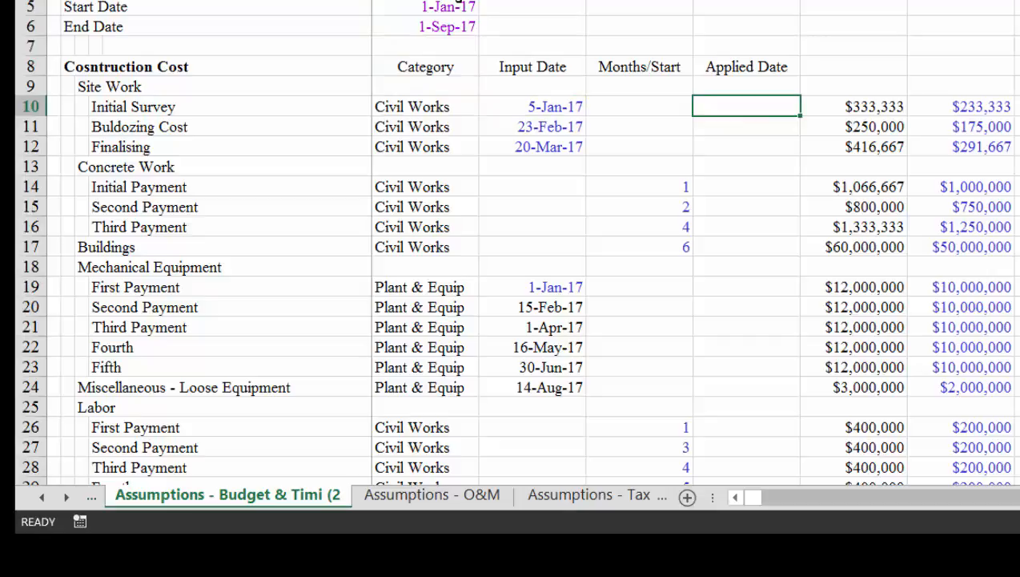
pyautogui.write('=if(')
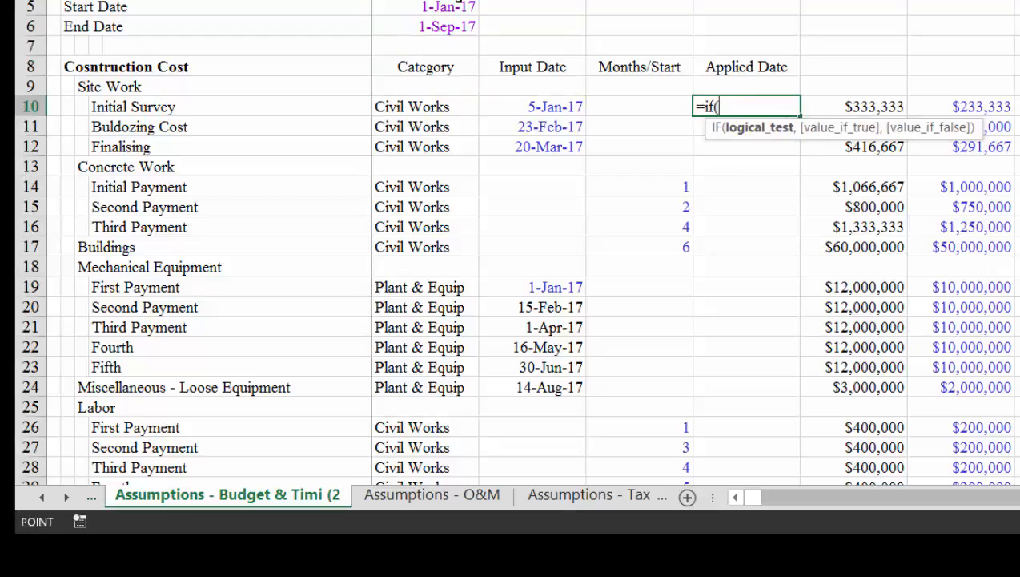
pyautogui.press('Left')
pyautogui.press('Left')
pyautogui.write(',')
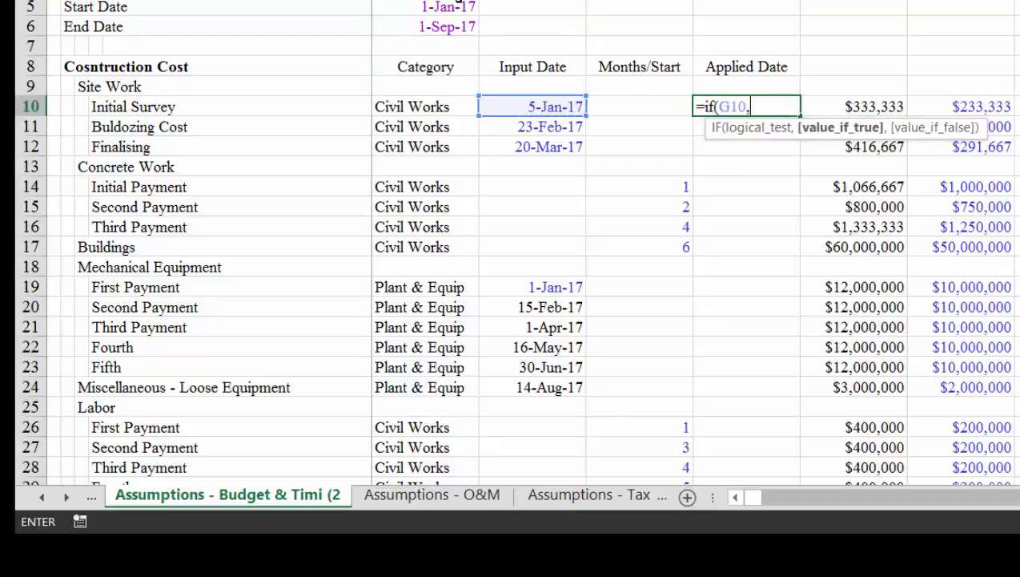
pyautogui.press('Left')
pyautogui.press('Left')
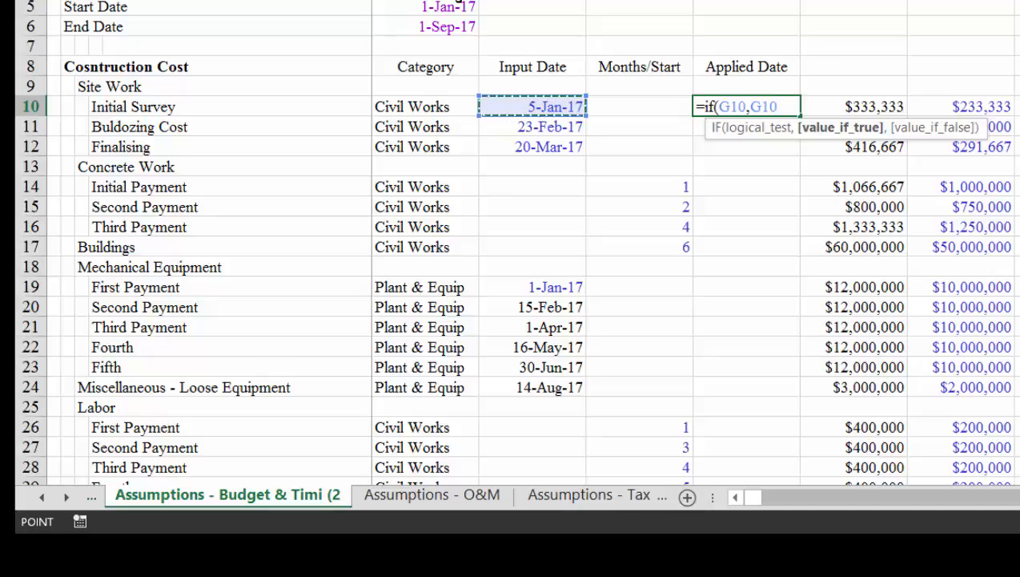
pyautogui.write(',')
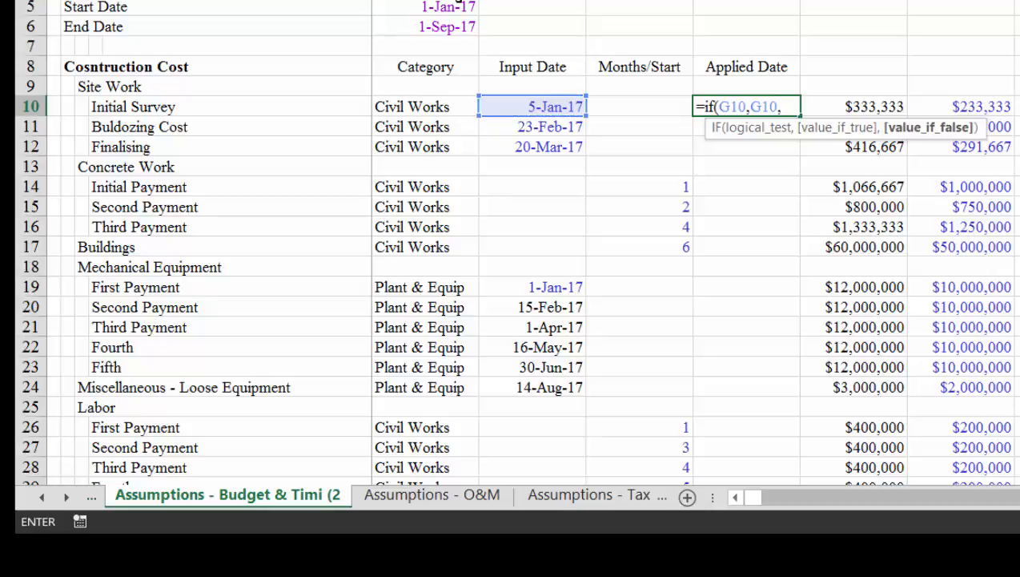
# Complete the Initial Survey formula with EDATE($F$5,H10) as the false value, counting months from the absolute Start Date.
pyautogui.write('eda')
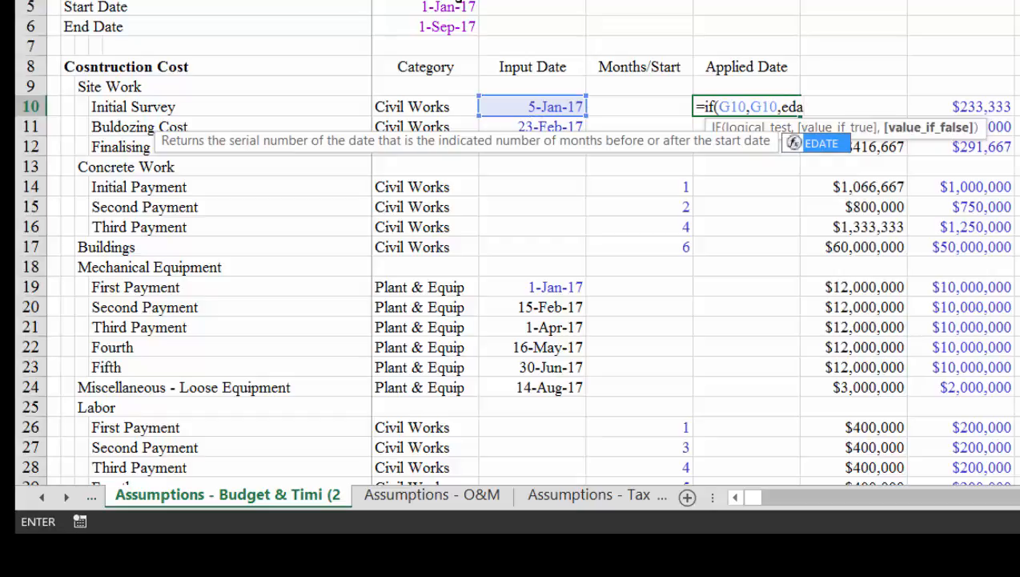
pyautogui.press('Tab')
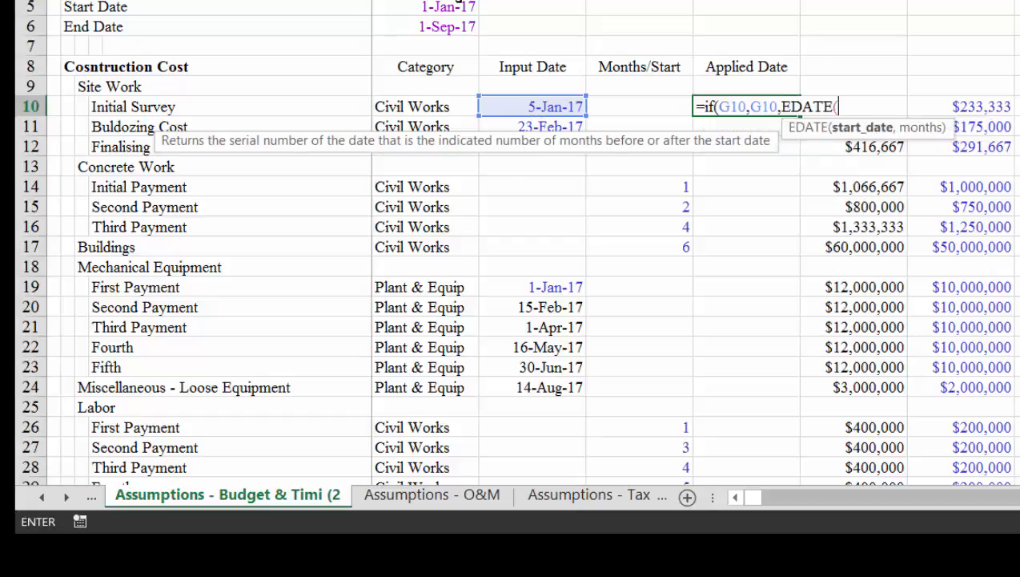
pyautogui.click(437, 7)
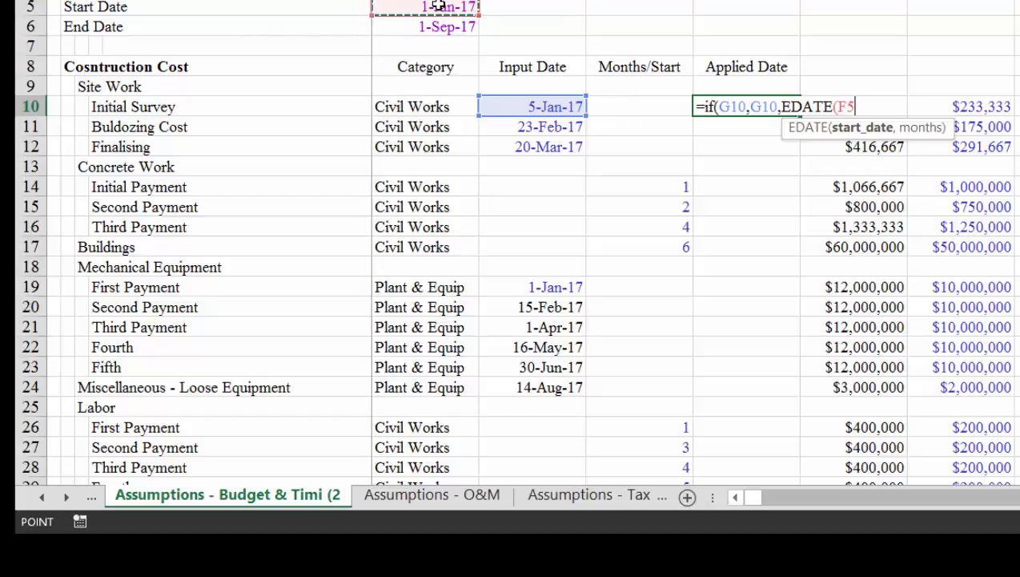
pyautogui.press('F4')
pyautogui.write(',')
pyautogui.press('Left')
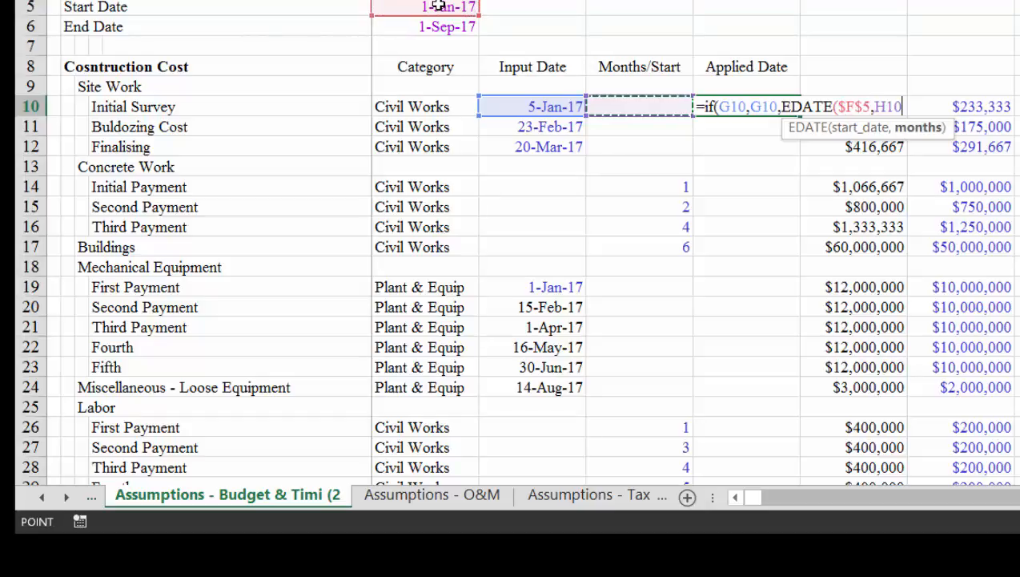
pyautogui.write(')')
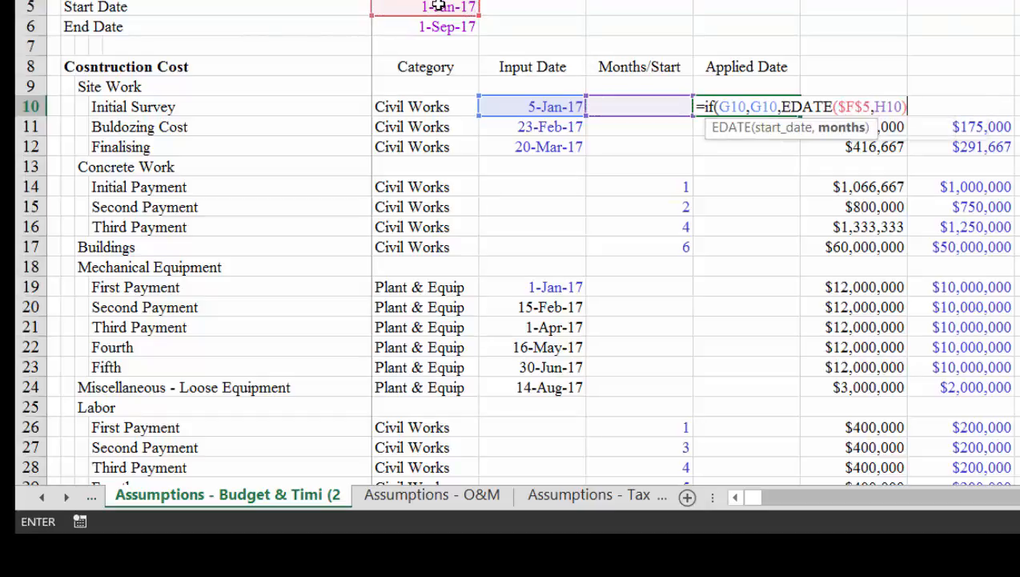
pyautogui.write(')')
pyautogui.press('Return')
# Format the Applied Date cell for Initial Survey as a day-month-year date.
pyautogui.press('Down')
pyautogui.press('Down')
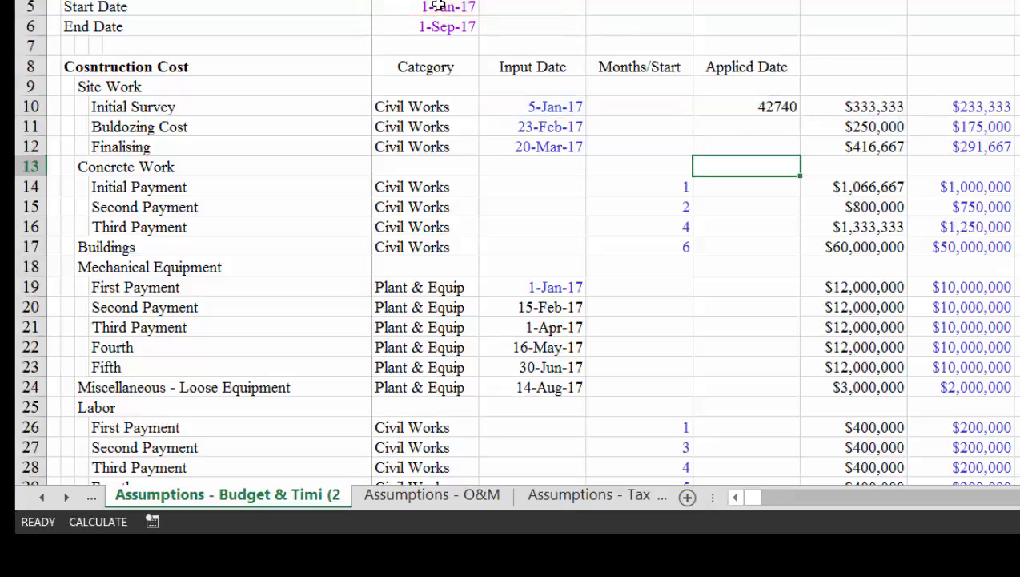
pyautogui.press('Up')
pyautogui.press('Up')
pyautogui.press('Up')
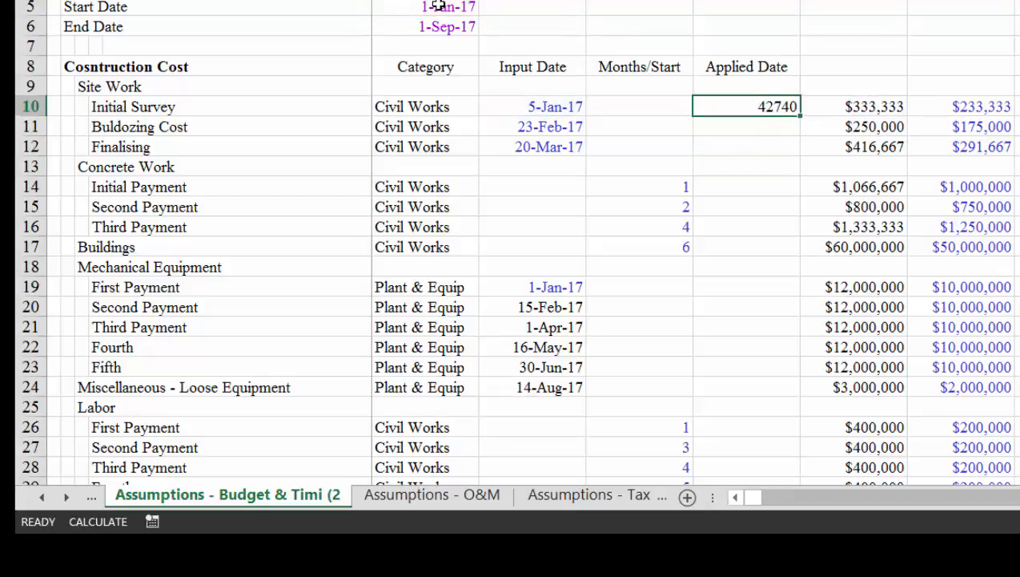
pyautogui.hotkey('ctrl', 'shift', '3')
# Copy the Initial Survey Applied Date formula to the Concrete Work Initial Payment row and open the copy to inspect its references.
pyautogui.hotkey('ctrl', 'c')
pyautogui.press('Down')
pyautogui.press('Down')
pyautogui.press('Down')
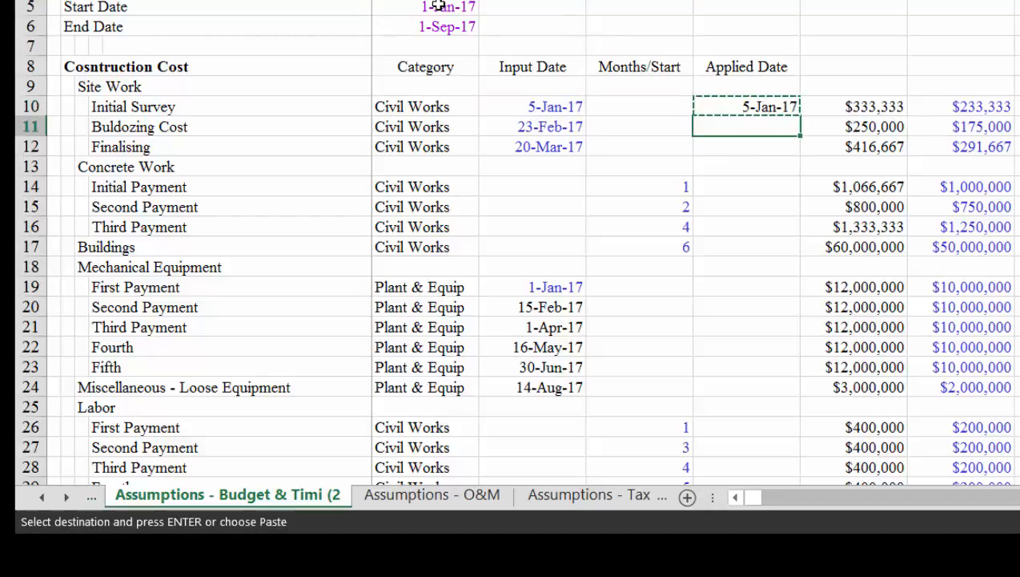
pyautogui.press('Down')
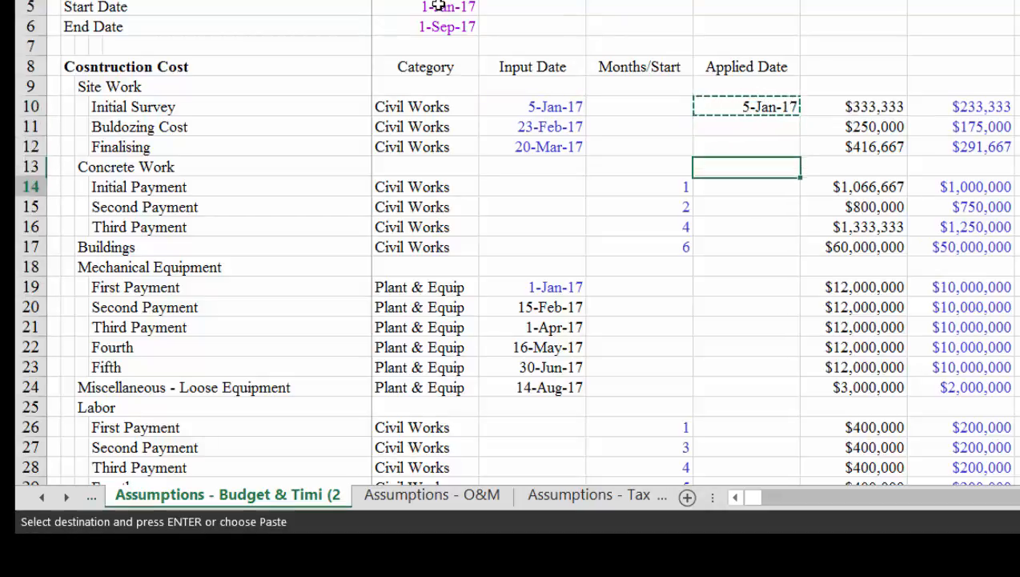
pyautogui.press('Return')
pyautogui.hotkey('ctrl', 'v')
pyautogui.press('Escape')
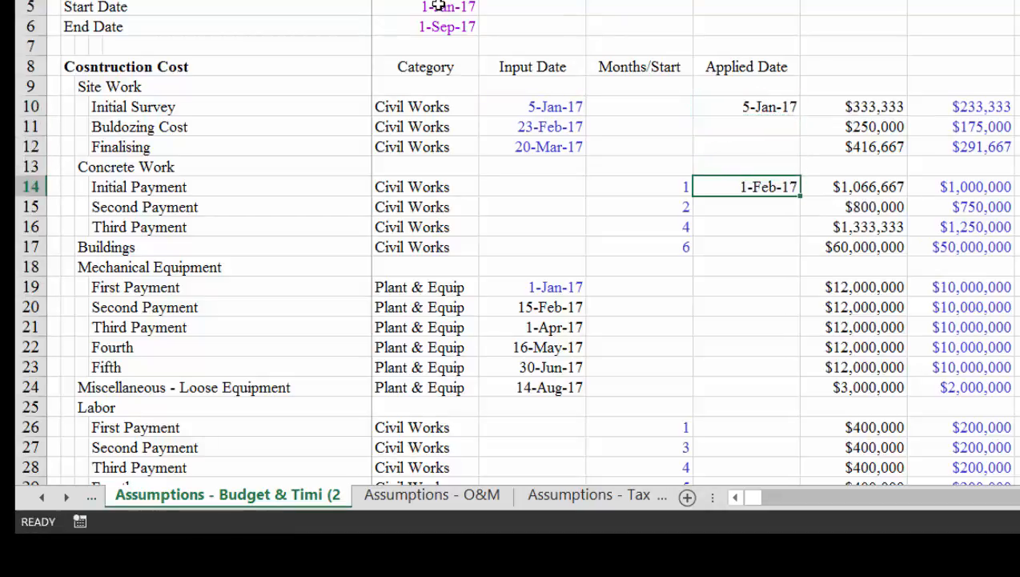
pyautogui.press('F2')
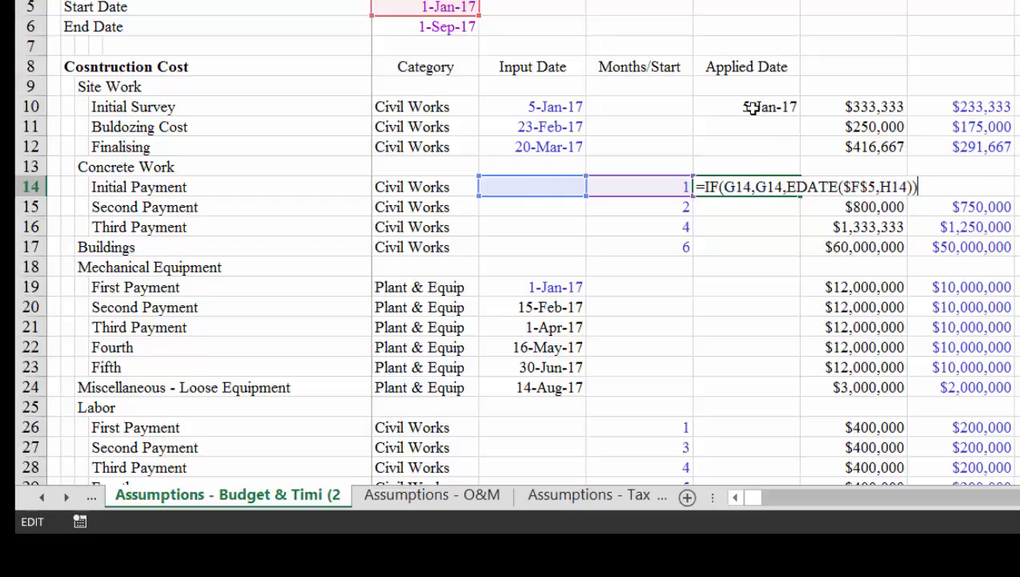
# Examine the Applied Date formula for Initial Survey in I10 and the input cells it references.
pyautogui.press('Return')
pyautogui.press('Up')
pyautogui.press('Up')
pyautogui.press('Up')
pyautogui.press('Up')
pyautogui.press('Up')
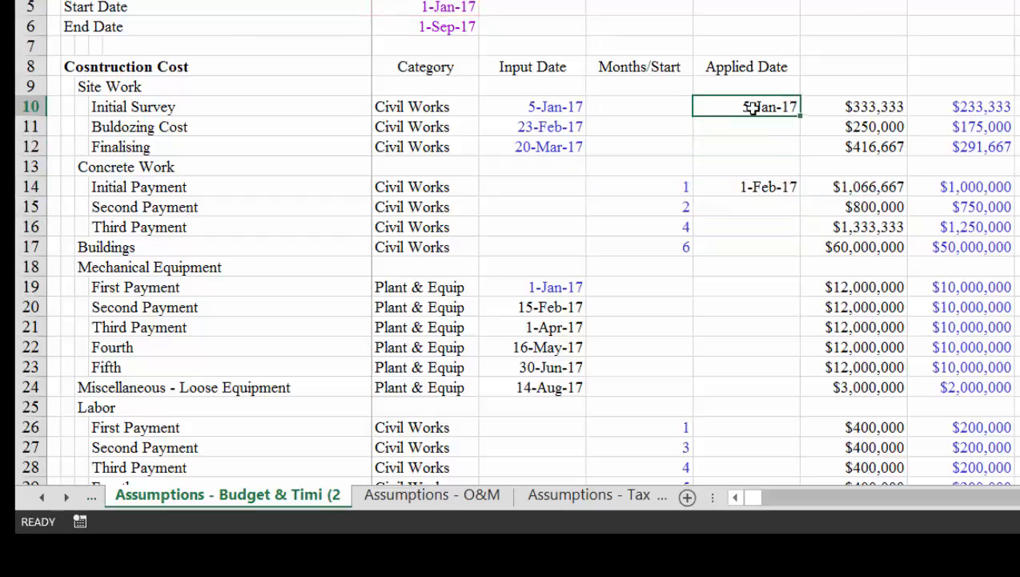
pyautogui.press('Left')
pyautogui.press('Right')
pyautogui.press('Left')
pyautogui.press('Left')
pyautogui.press('Right')
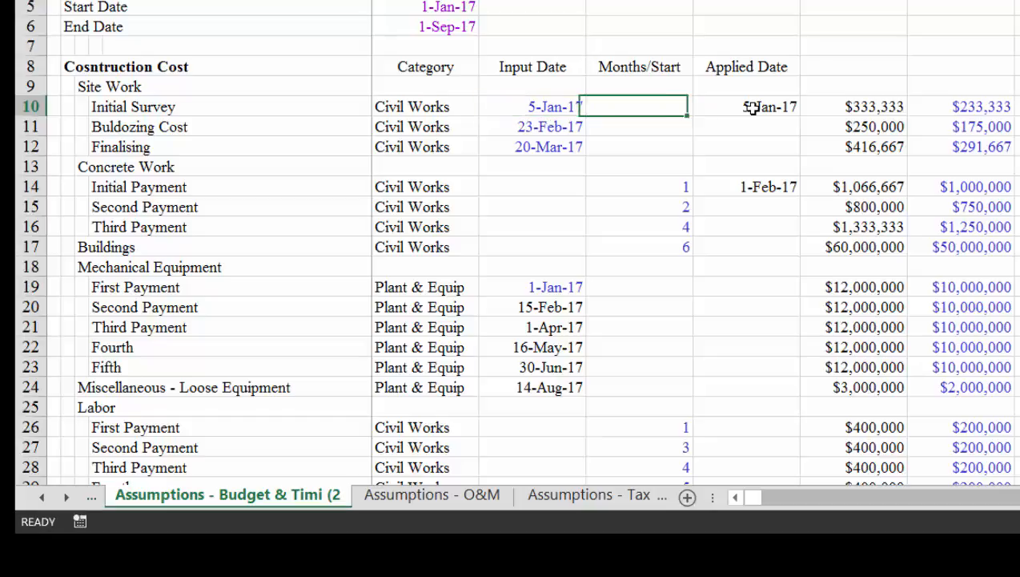
pyautogui.press('Right')
pyautogui.press('F2')
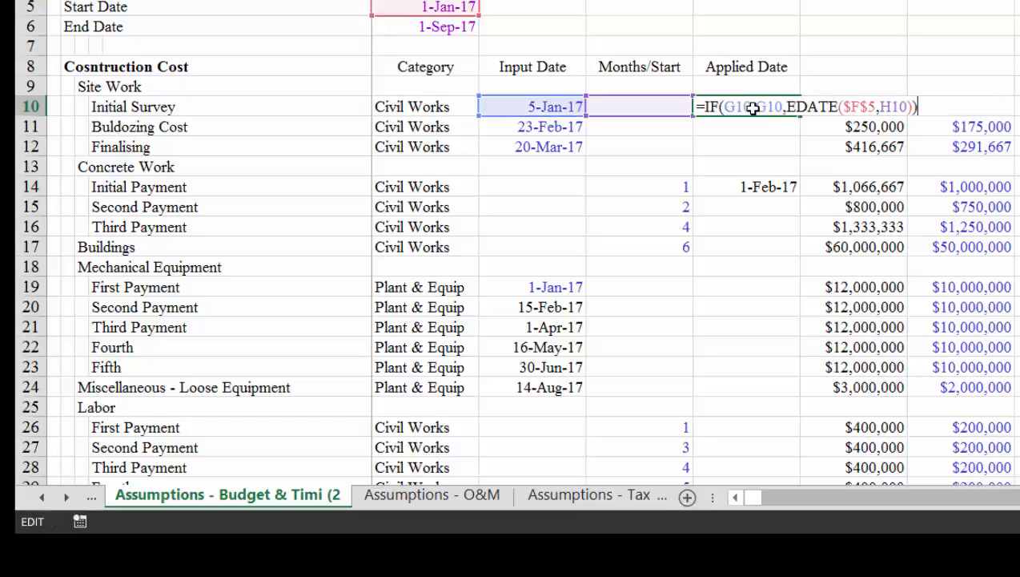
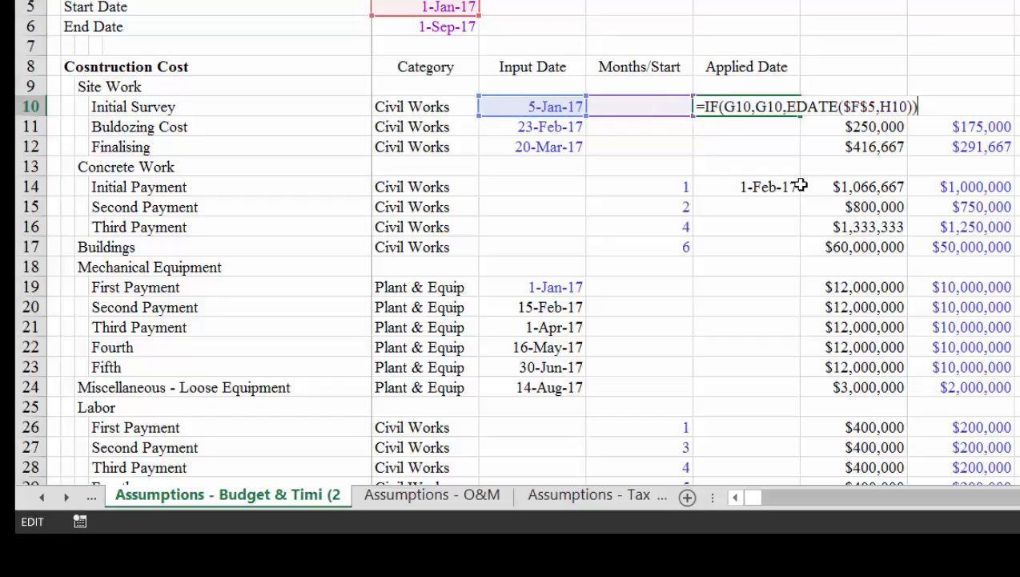
# Wrap the Initial Survey Applied Date formula in EOMONTH with 0 months: =EOMONTH(IF(G10,G10,EDATE($F$5,H10)),0).
pyautogui.hotkey('ctrl', 'Return')
pyautogui.press('Down')
pyautogui.press('Down')
pyautogui.press('Up')
pyautogui.press('Up')
pyautogui.press('F2')
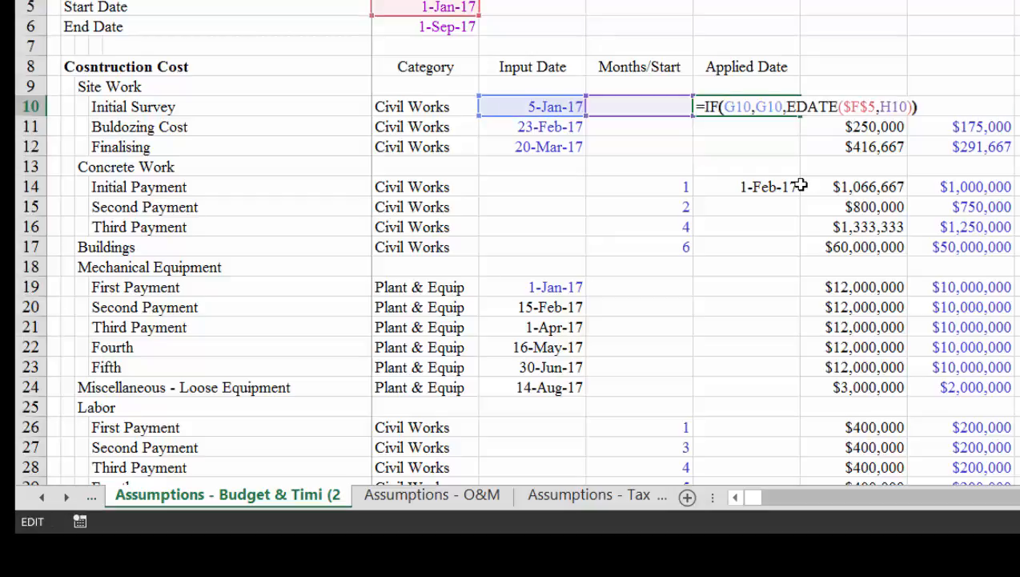
pyautogui.press('Left')
pyautogui.press('Left')
pyautogui.press('Left')
pyautogui.press('Left')
pyautogui.press('Left')
pyautogui.press('Left')
pyautogui.press('Left')
pyautogui.press('Left')
pyautogui.press('Left')
pyautogui.press('Left')
pyautogui.press('Left')
pyautogui.press('Left')
pyautogui.press('Left')
pyautogui.press('Left')
pyautogui.press('Left')
pyautogui.press('Left')
pyautogui.press('Left')
pyautogui.press('Left')
pyautogui.press('Left')
pyautogui.press('Left')
pyautogui.press('Left')
pyautogui.press('Left')
pyautogui.write('eo')
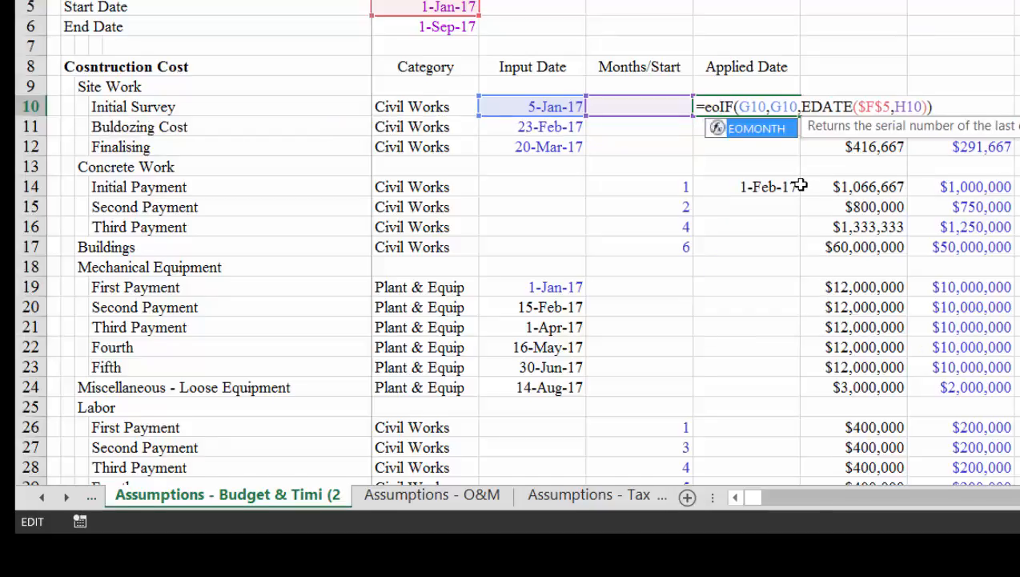
pyautogui.press('Tab')
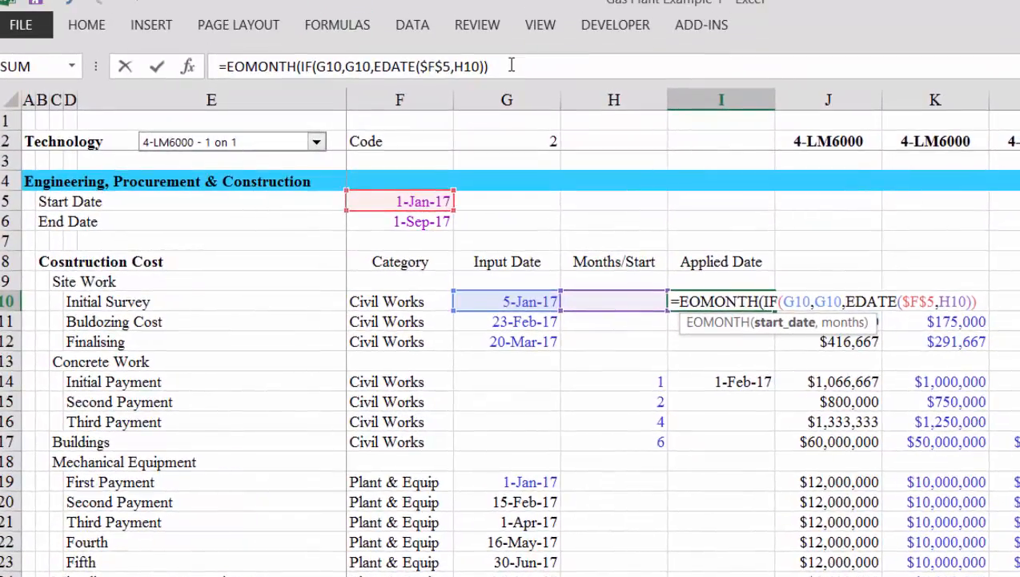
pyautogui.click(511, 65)
pyautogui.write(',0)')
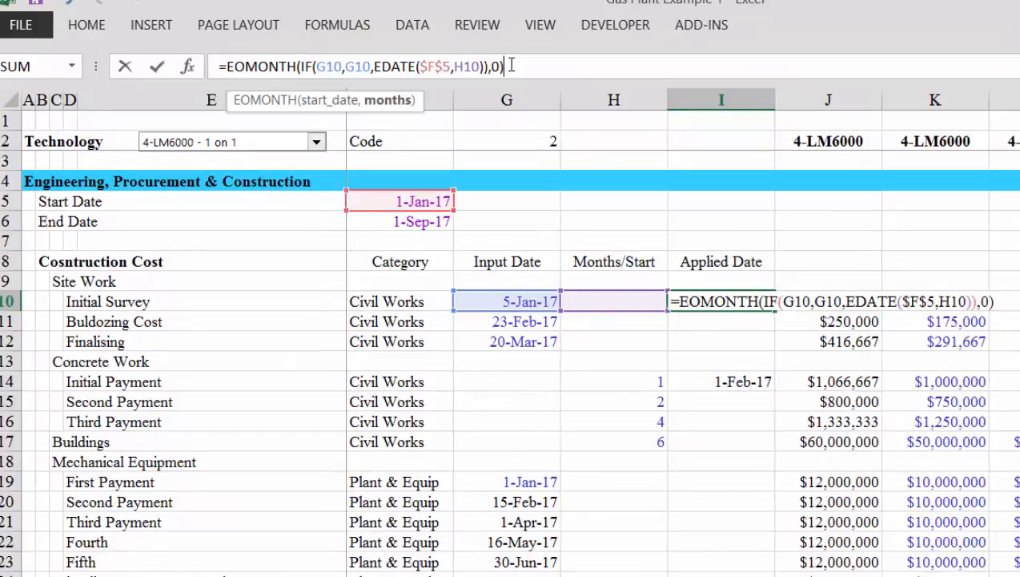
pyautogui.press('Return')
pyautogui.press('Return')
pyautogui.press('Return')
pyautogui.press('Up')
pyautogui.press('Up')
pyautogui.press('Up')
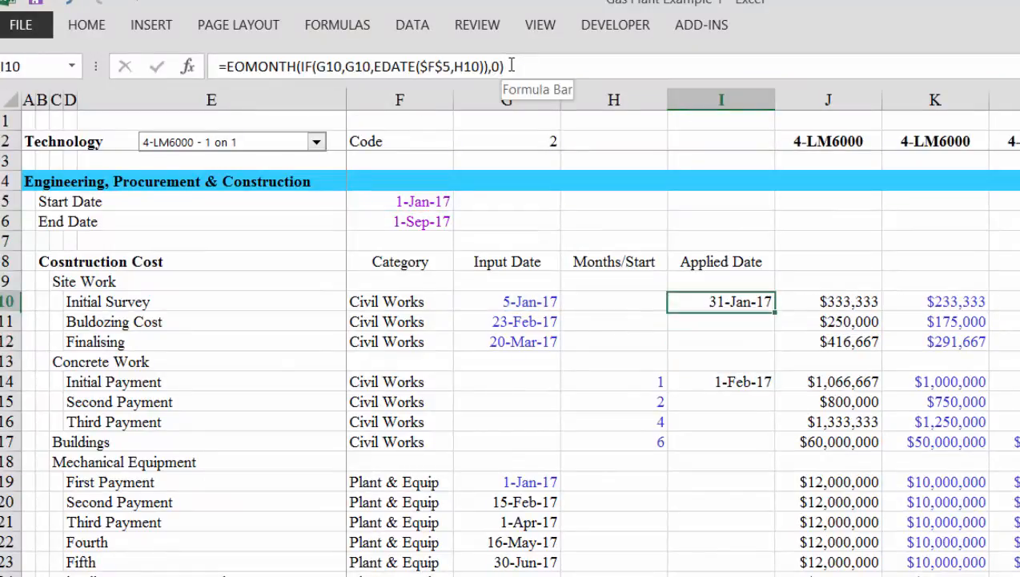
# Fill the EOMONTH formula from I10 down through I12 for the Buldozing Cost and Finalising rows.
pyautogui.hotkey('shift', 'Down')
pyautogui.hotkey('shift', 'Down')
pyautogui.hotkey('ctrl', 'd')
pyautogui.press('Down')
pyautogui.press('Down')
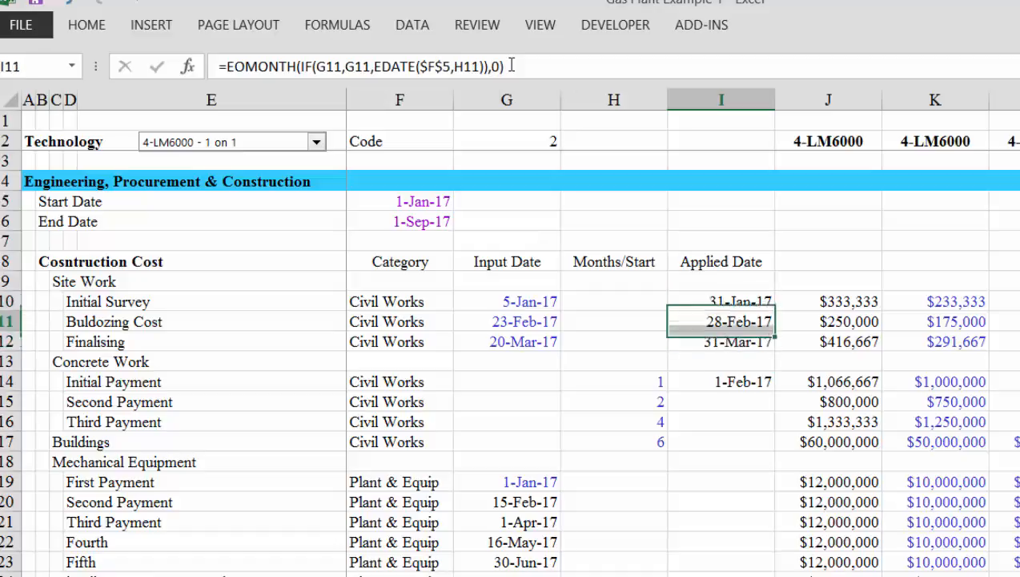
pyautogui.hotkey('ctrl', 'c')
pyautogui.press('Down')
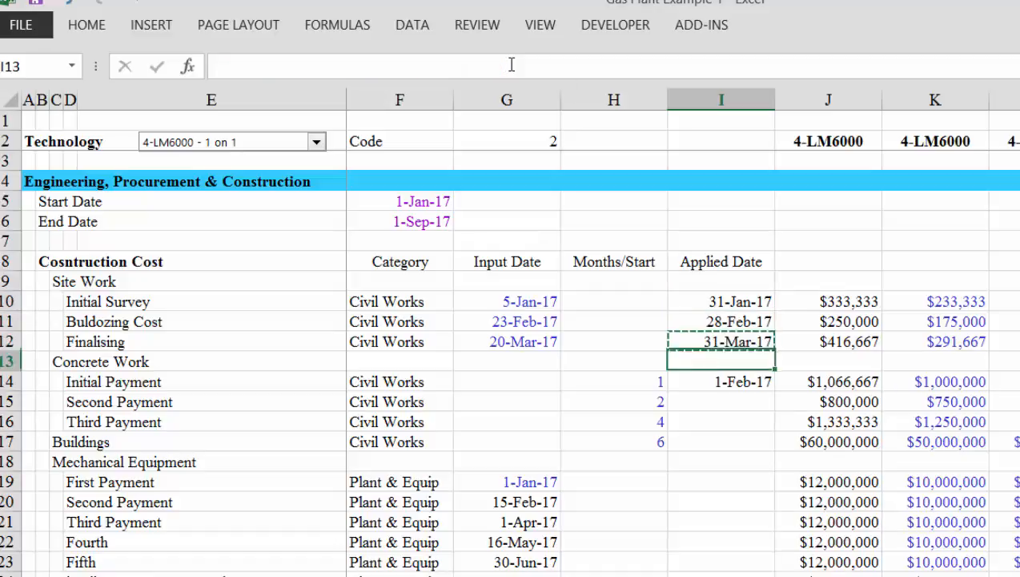
pyautogui.press('Down')
pyautogui.hotkey('ctrl', 'c')
pyautogui.press('Escape')
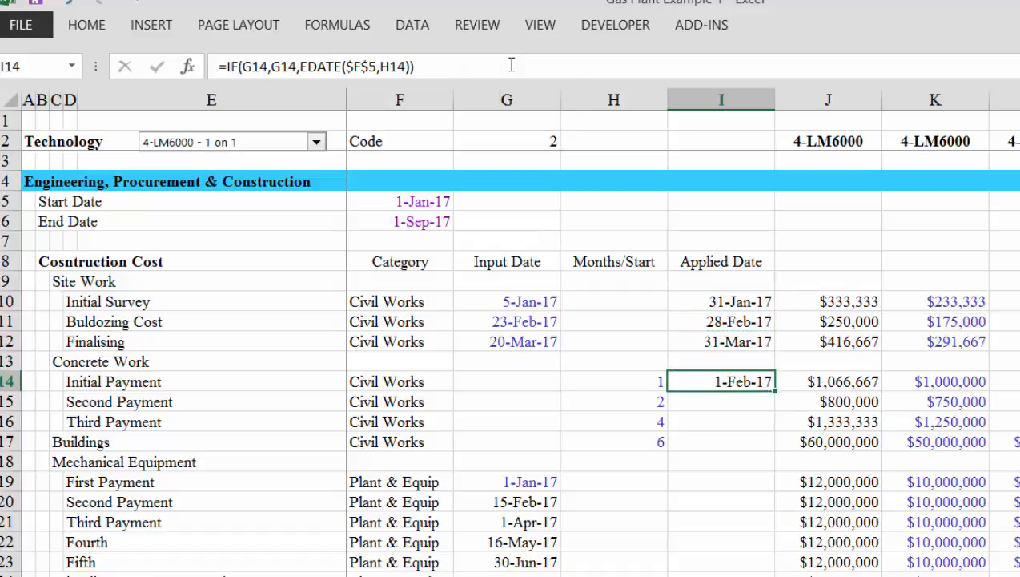
# Fill the concrete work Initial Payment Applied Date formula from I14 down through the Engineering row, I32.
pyautogui.hotkey('shift', 'Down')
pyautogui.hotkey('shift', 'Down')
pyautogui.hotkey('shift', 'Down')
pyautogui.hotkey('shift', 'Down')
pyautogui.hotkey('shift', 'Down')
pyautogui.hotkey('shift', 'Down')
pyautogui.hotkey('shift', 'Down')
pyautogui.hotkey('shift', 'Down')
pyautogui.hotkey('shift', 'Down')
pyautogui.hotkey('shift', 'Down')
pyautogui.hotkey('shift', 'Down')
pyautogui.hotkey('shift', 'Down')
pyautogui.hotkey('shift', 'Down')
pyautogui.hotkey('shift', 'Down')
pyautogui.hotkey('shift', 'Down')
pyautogui.hotkey('shift', 'Down')
pyautogui.hotkey('shift', 'Down')
pyautogui.hotkey('shift', 'Down')
pyautogui.hotkey('shift', 'Down')
pyautogui.hotkey('shift', 'Down')
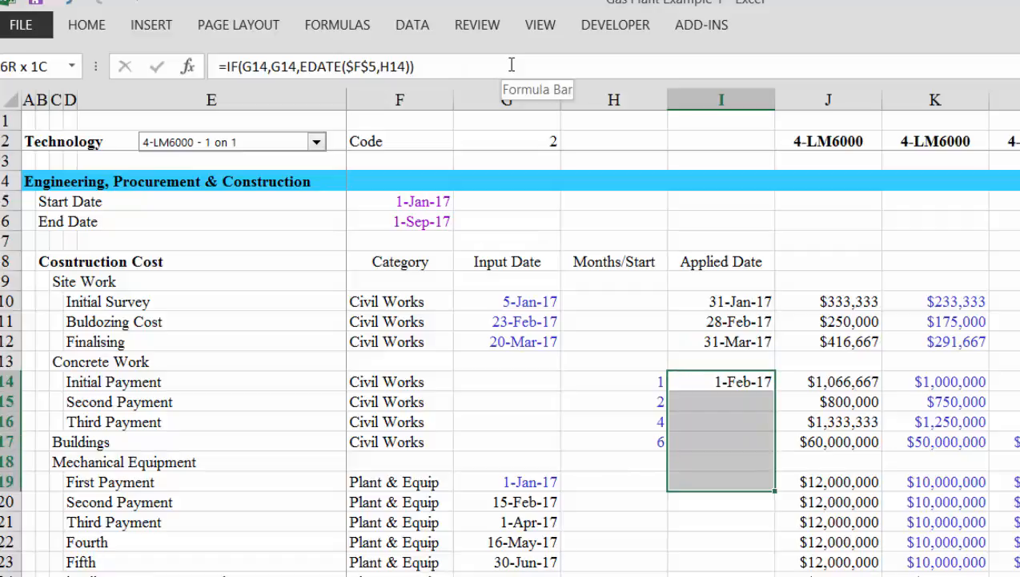
pyautogui.hotkey('shift', 'Down')
pyautogui.hotkey('shift', 'Down')
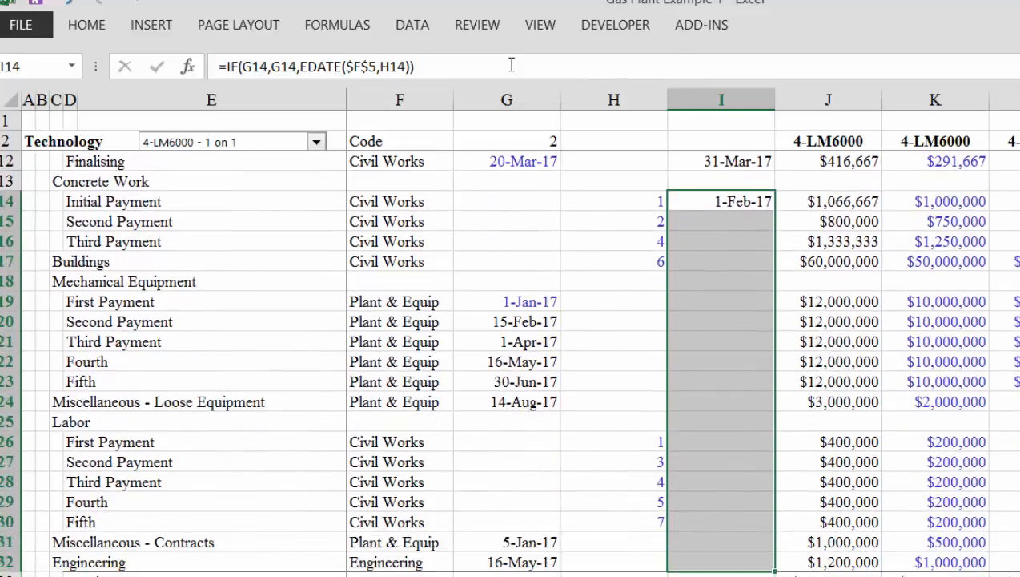
pyautogui.hotkey('ctrl', 'd')
# Clear the Applied Date formulas from the Mechanical Equipment and Labor heading rows, I18 and I25.
pyautogui.press('Up')
pyautogui.press('Down')
pyautogui.press('Down')
pyautogui.press('Down')
pyautogui.press('Down')
pyautogui.press('Down')
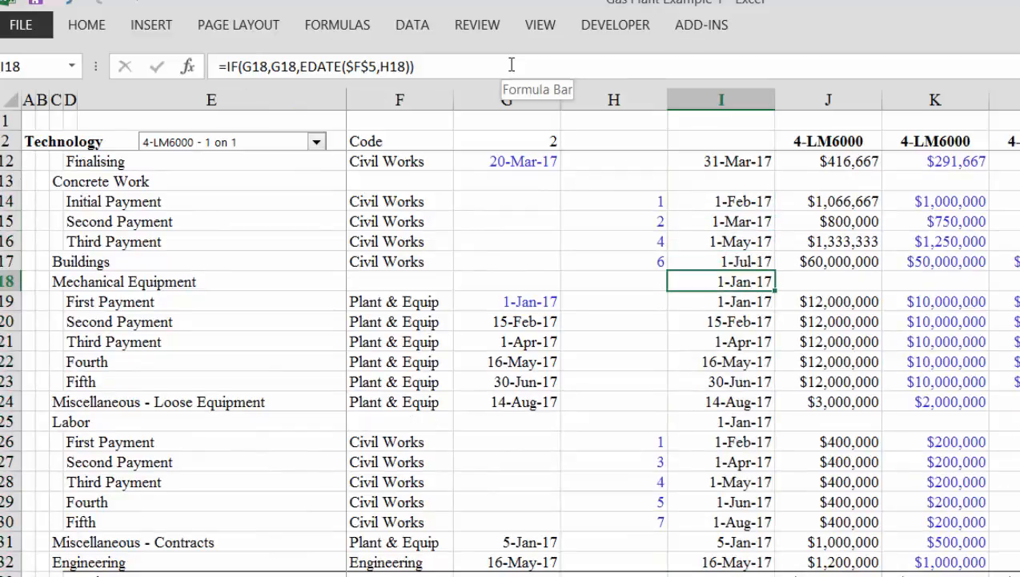
pyautogui.press('Delete')
pyautogui.press('Down')
pyautogui.press('Down')
pyautogui.press('Down')
pyautogui.press('Down')
pyautogui.press('Down')
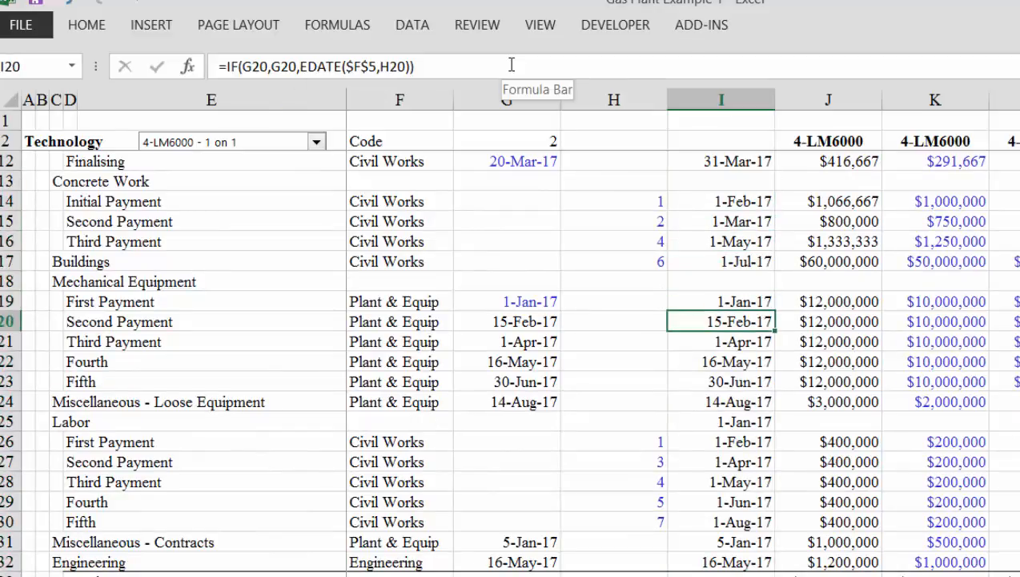
pyautogui.press('Down')
pyautogui.press('Down')
pyautogui.press('Delete')
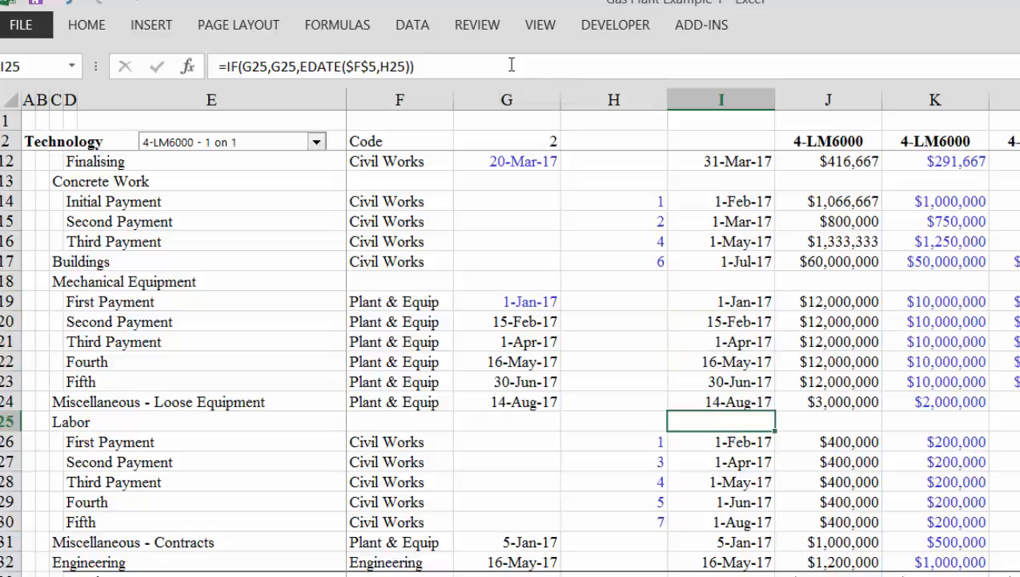
# Check the filled Applied Date formulas from the Labor rows through Miscellaneous - Contracts and back up to the concrete work rows.
pyautogui.press('Down')
pyautogui.press('Down')
pyautogui.press('Down')
pyautogui.press('Down')
pyautogui.press('Down')
pyautogui.press('Down')
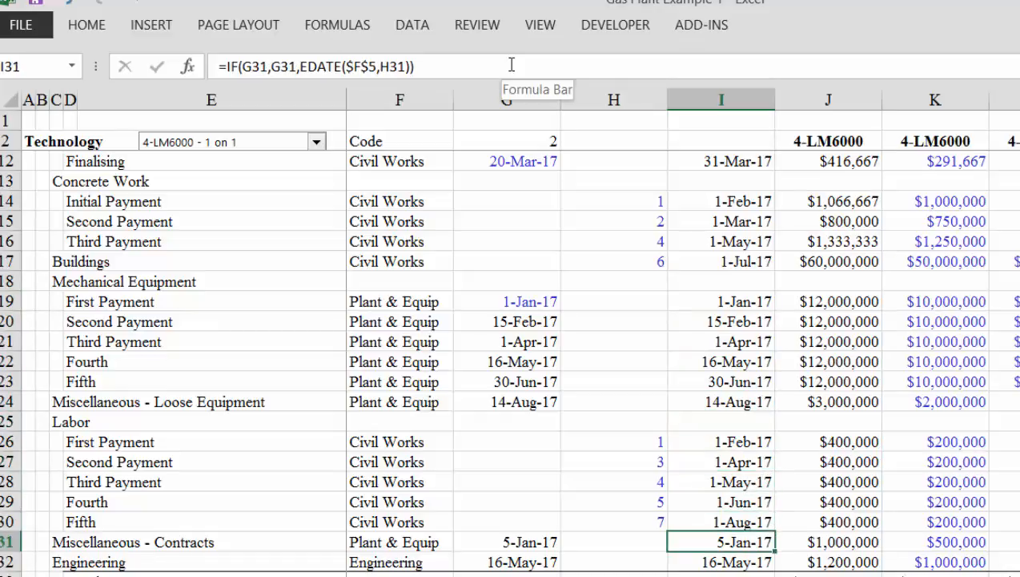
pyautogui.press('Up')
pyautogui.press('Up')
pyautogui.press('Up')
pyautogui.press('Up')
pyautogui.press('Up')
pyautogui.press('Up')
pyautogui.press('Up')
pyautogui.press('Up')
pyautogui.press('Up')
pyautogui.press('Up')
pyautogui.press('Up')
pyautogui.press('Up')
pyautogui.press('Up')
pyautogui.press('Up')
pyautogui.press('Up')
pyautogui.press('Up')
pyautogui.press('Up')
pyautogui.press('Up')
pyautogui.press('Up')
pyautogui.press('Up')
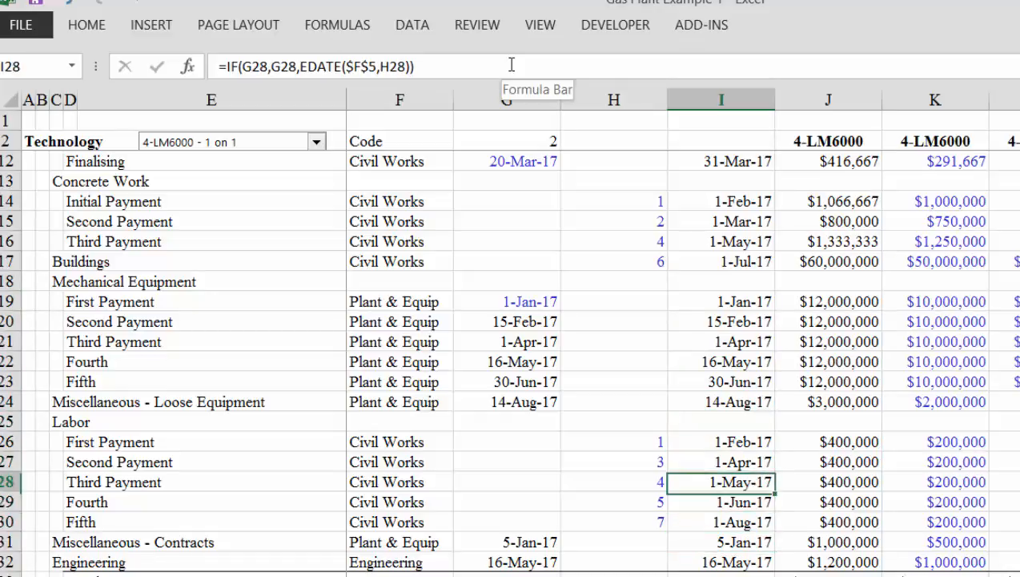
pyautogui.press('Up')
pyautogui.press('Up')
pyautogui.press('Up')
pyautogui.press('Up')
pyautogui.press('Up')
pyautogui.press('Down')
pyautogui.press('Down')
pyautogui.press('Down')
pyautogui.press('Down')
pyautogui.press('Down')
pyautogui.press('Down')
pyautogui.press('Down')
pyautogui.press('Down')
pyautogui.press('Down')
pyautogui.press('Down')
pyautogui.press('Down')
pyautogui.press('Down')
pyautogui.press('Down')
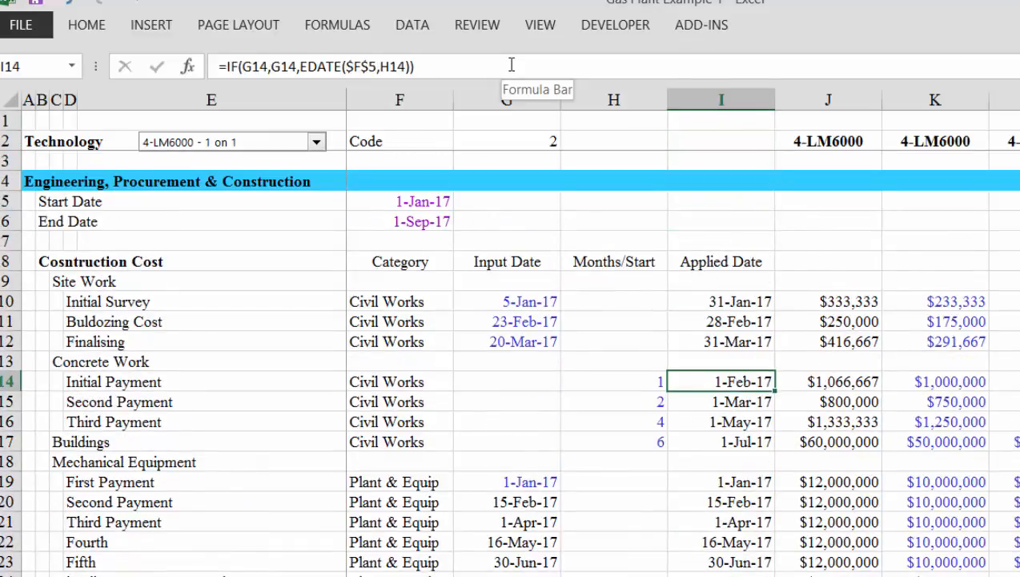
# Examine the concrete work Initial Payment amount formula in J14 and the Initial Survey input date in G10.
pyautogui.press('Right')
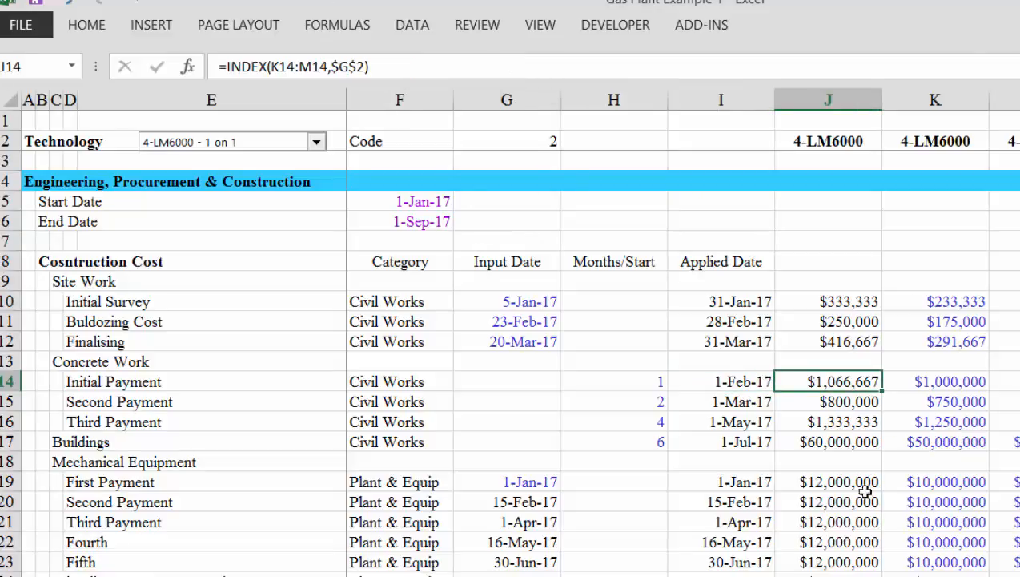
pyautogui.press('Left')
pyautogui.press('Left')
pyautogui.press('Up')
pyautogui.press('Up')
pyautogui.press('Up')
pyautogui.press('Up')
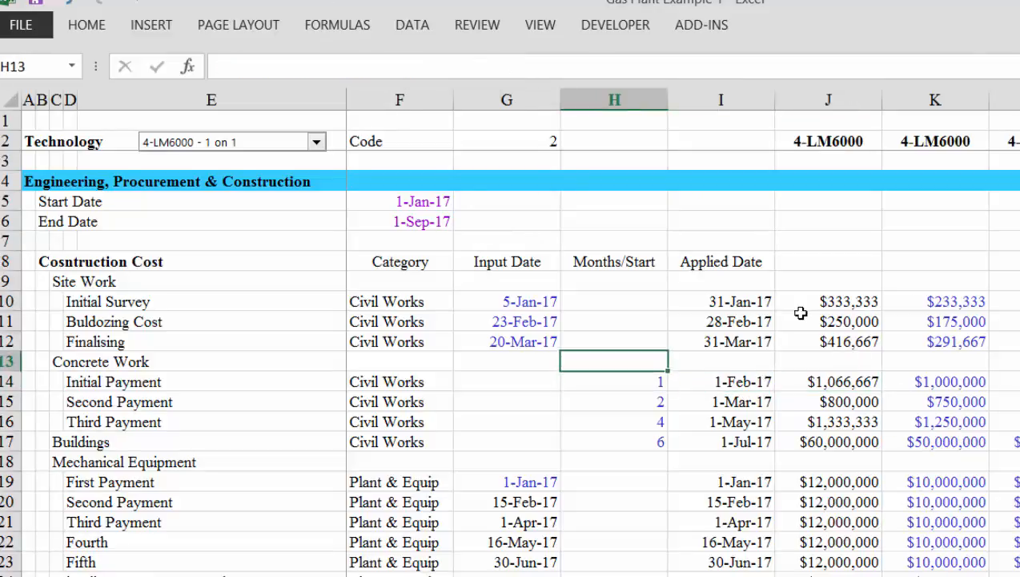
pyautogui.press('Right')
pyautogui.press('Left')
pyautogui.press('Left')
pyautogui.press('Left')
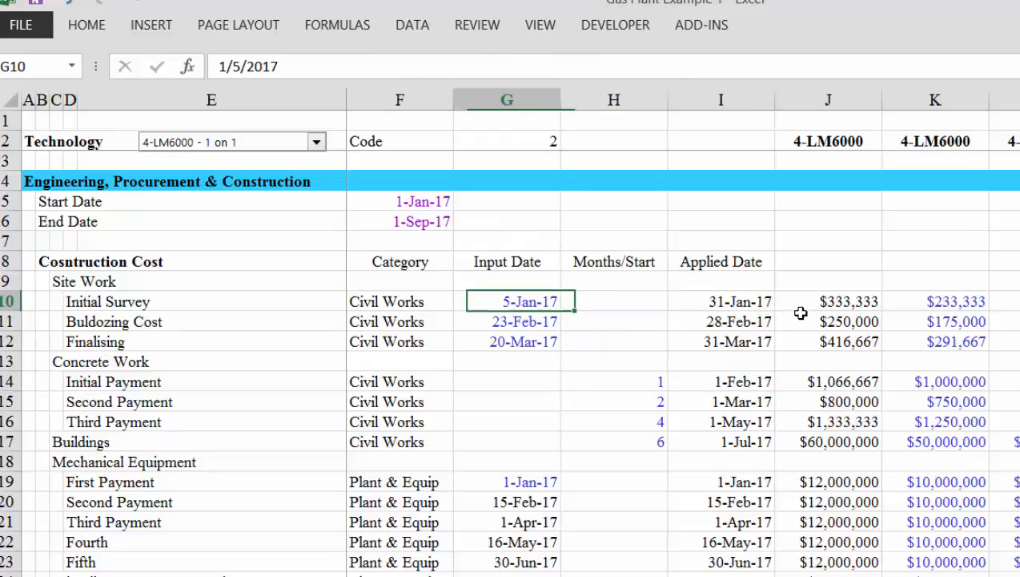
# Check the Category entries in column F of the construction budget, down through the Labor rows to row 31.
pyautogui.press('Down')
pyautogui.press('Down')
pyautogui.press('Down')
pyautogui.press('Down')
pyautogui.press('Down')
pyautogui.press('Down')
pyautogui.press('Down')
pyautogui.press('Down')
pyautogui.press('Down')
pyautogui.press('Down')
pyautogui.press('Down')
pyautogui.press('Down')
pyautogui.press('Down')
pyautogui.press('Down')
pyautogui.press('Down')
pyautogui.press('Down')
pyautogui.press('Down')
pyautogui.press('Down')
pyautogui.press('Down')
pyautogui.press('Down')
pyautogui.press('Down')
pyautogui.press('Down')
pyautogui.press('Down')
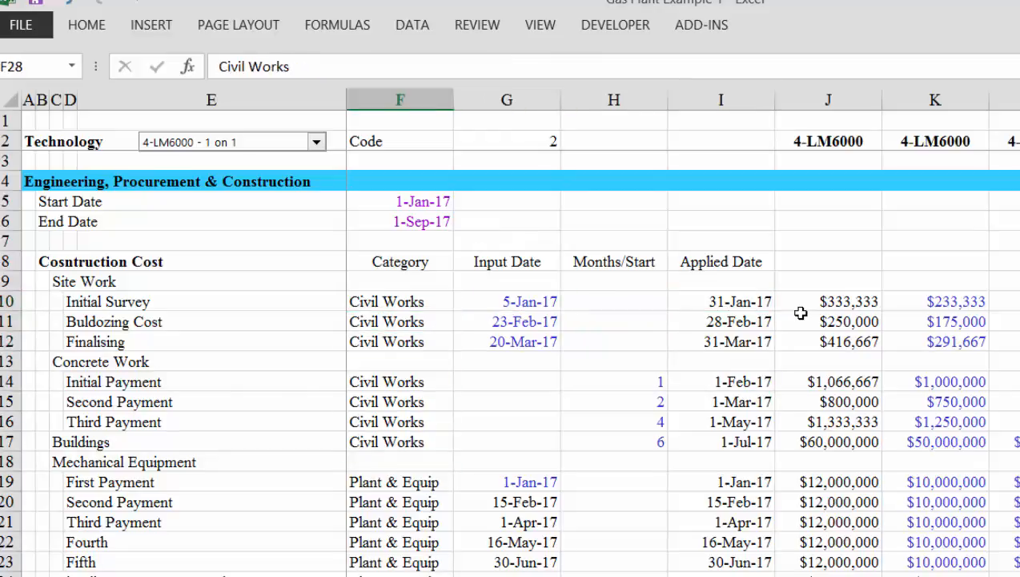
pyautogui.press('Up')
pyautogui.press('Up')
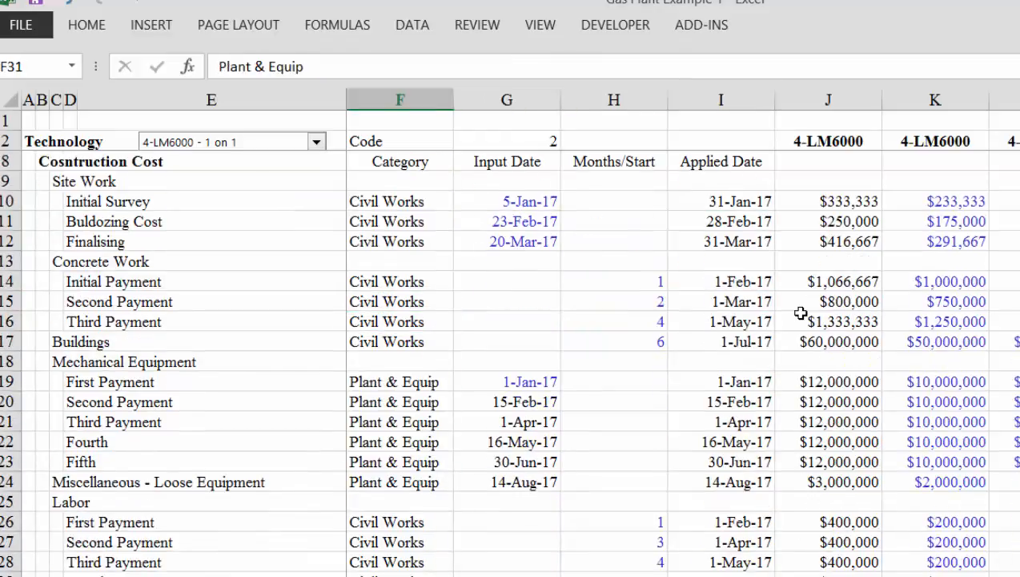
# On the Pre-tax Cash Flow sheet, clear the EPC cost timeline formulas in rows 24 and 25 from column M through the last period.
pyautogui.hotkey('ctrl', 'pagedown')
pyautogui.hotkey('ctrl', 'pagedown')
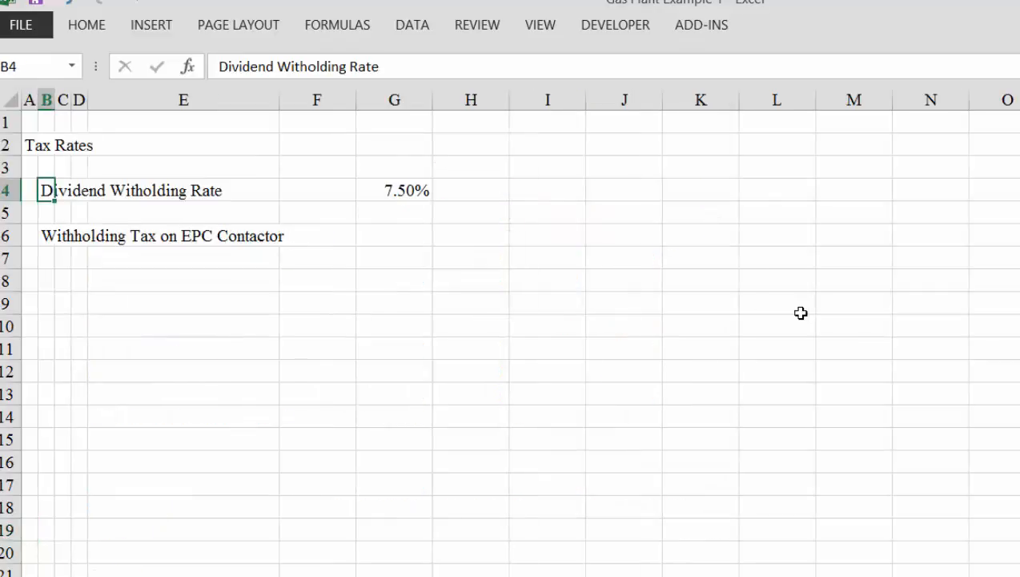
pyautogui.hotkey('ctrl', 'pageup')
pyautogui.hotkey('ctrl', 'pageup')
pyautogui.hotkey('ctrl', 'pageup')
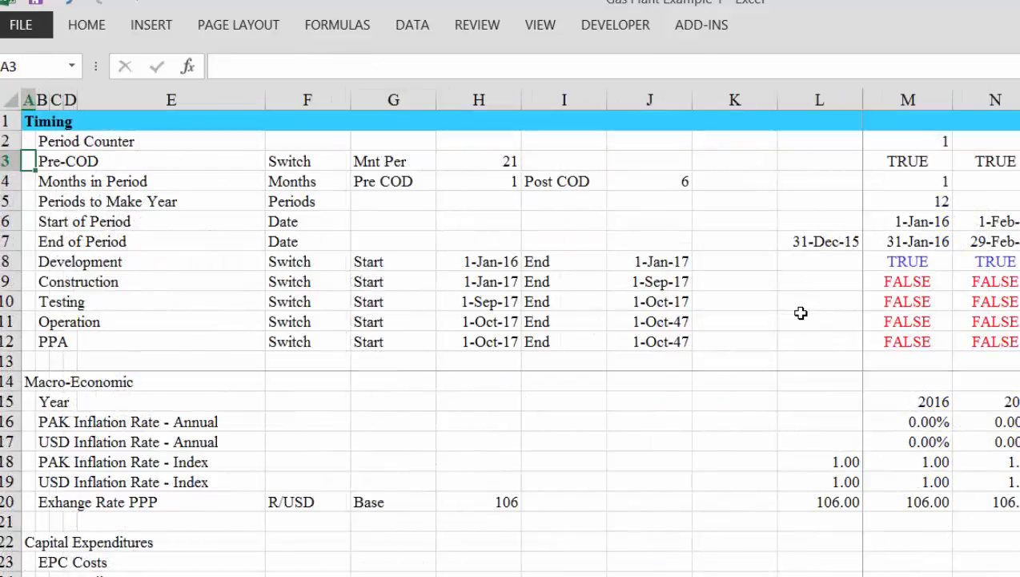
pyautogui.hotkey('ctrl', 'pageup')
pyautogui.hotkey('ctrl', 'pagedown')
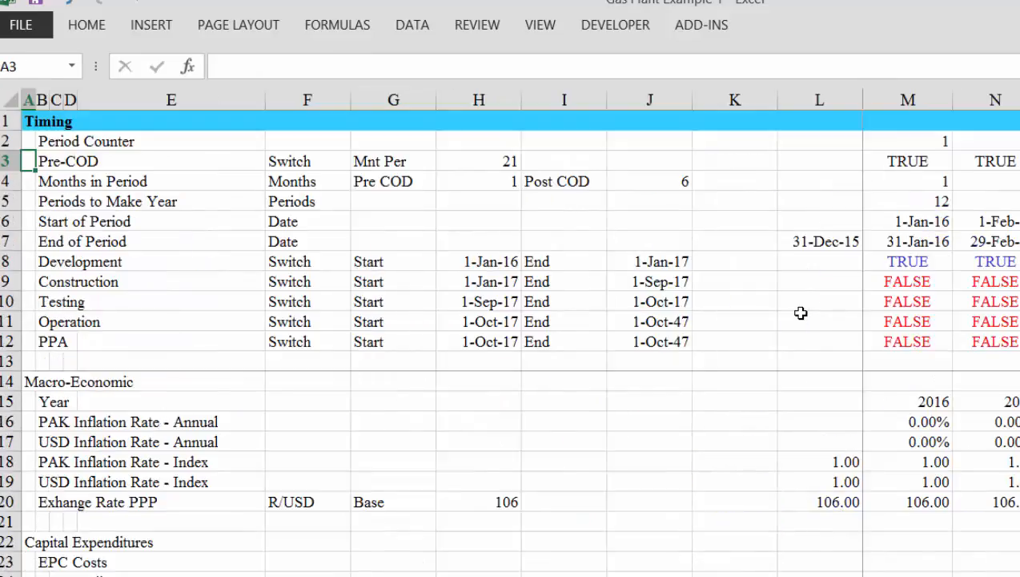
pyautogui.press('Up')
pyautogui.press('Up')
pyautogui.press('Down')
pyautogui.press('Down')
pyautogui.press('Down')
pyautogui.press('Down')
pyautogui.press('Down')
pyautogui.press('Down')
pyautogui.press('Down')
pyautogui.press('Down')
pyautogui.press('Down')
pyautogui.press('Down')
pyautogui.press('Down')
pyautogui.press('Down')
pyautogui.press('Down')
pyautogui.press('Down')
pyautogui.press('Down')
pyautogui.press('Down')
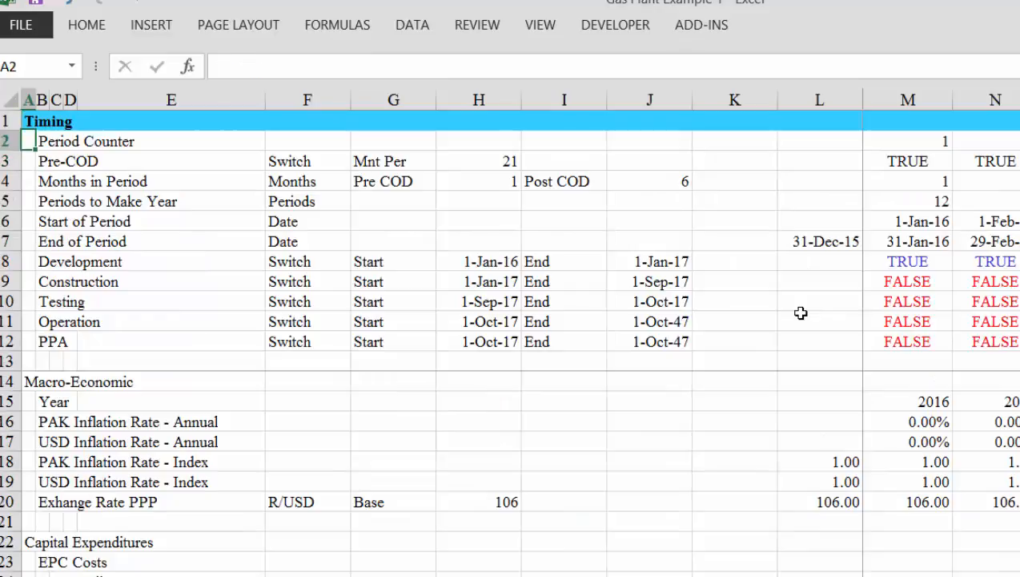
pyautogui.press('Down')
pyautogui.press('Down')
pyautogui.press('Down')
pyautogui.press('Down')
pyautogui.press('Down')
pyautogui.press('Down')
pyautogui.press('Down')
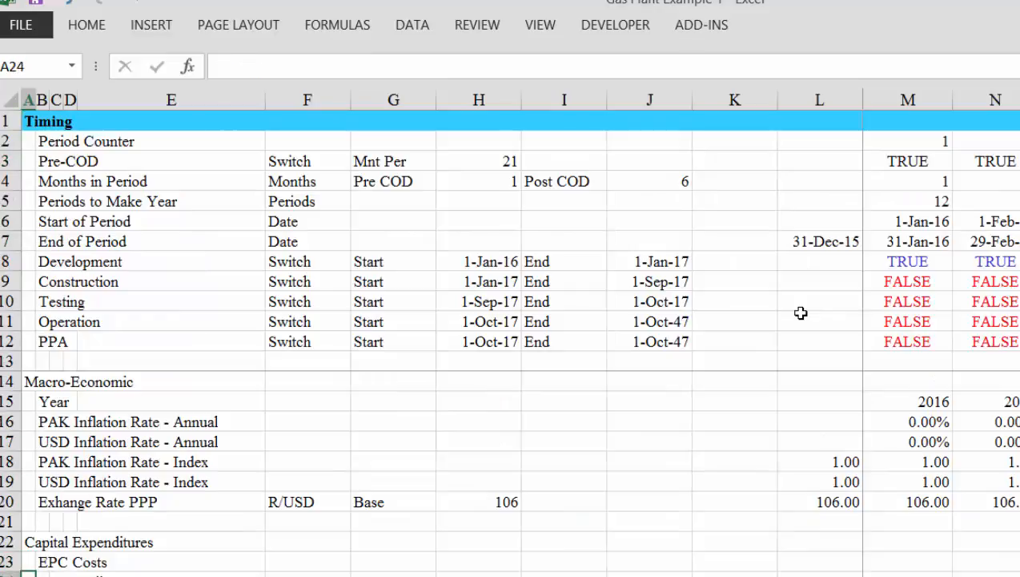
pyautogui.hotkey('shift', 'space')
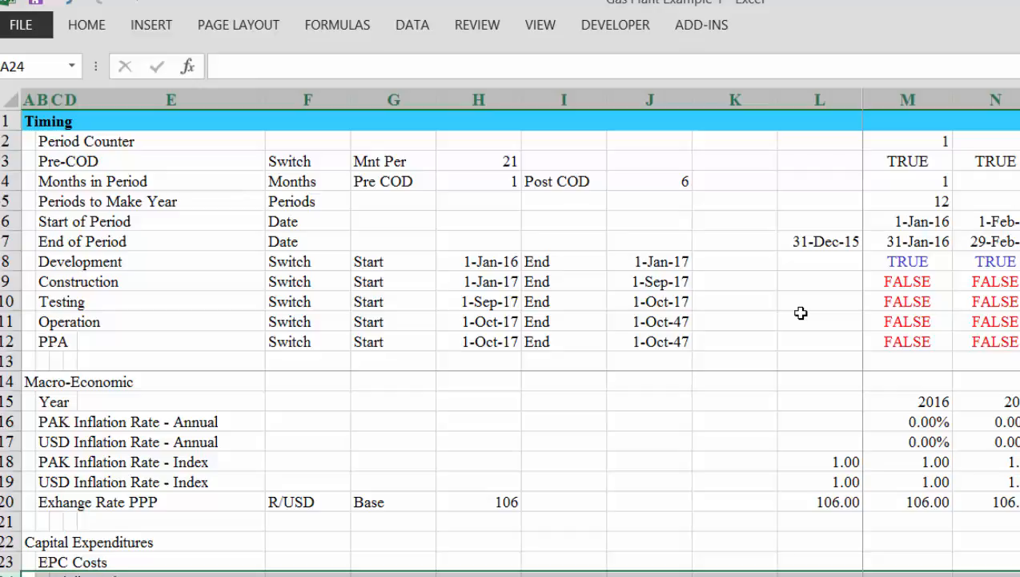
pyautogui.press('Right')
pyautogui.press('Right')
pyautogui.press('Right')
pyautogui.press('Right')
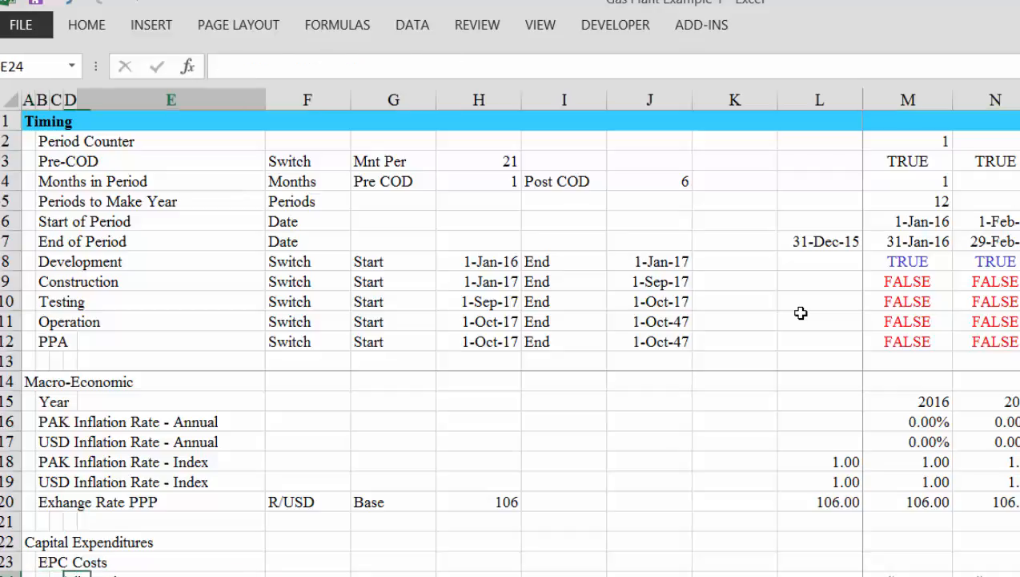
pyautogui.press('Right')
pyautogui.press('Right')
pyautogui.press('Right')
pyautogui.press('Right')
pyautogui.press('Right')
pyautogui.press('Right')
pyautogui.press('Right')
pyautogui.press('Right')
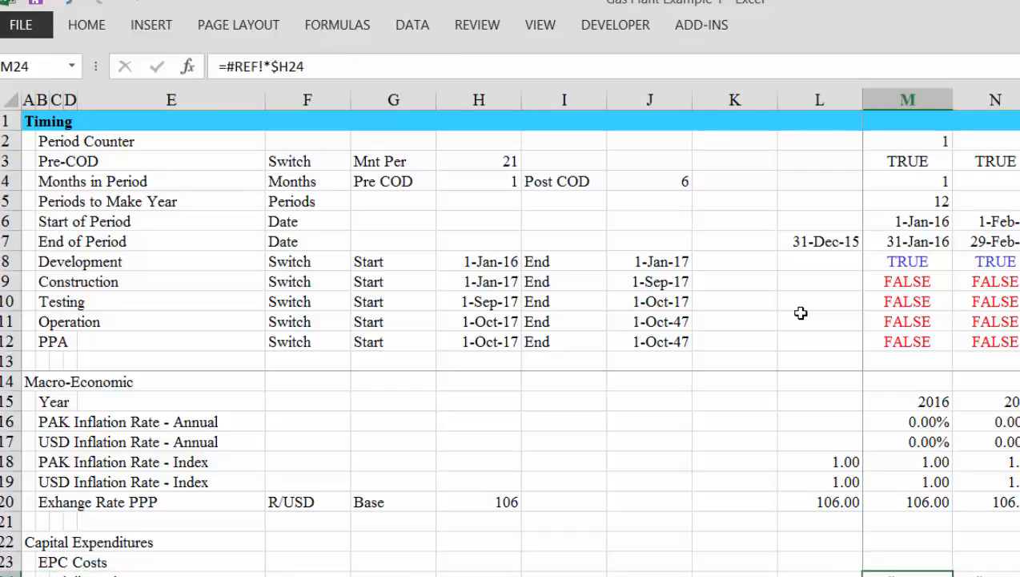
pyautogui.hotkey('shift', 'Down')
pyautogui.hotkey('ctrl', 'shift', 'Right')
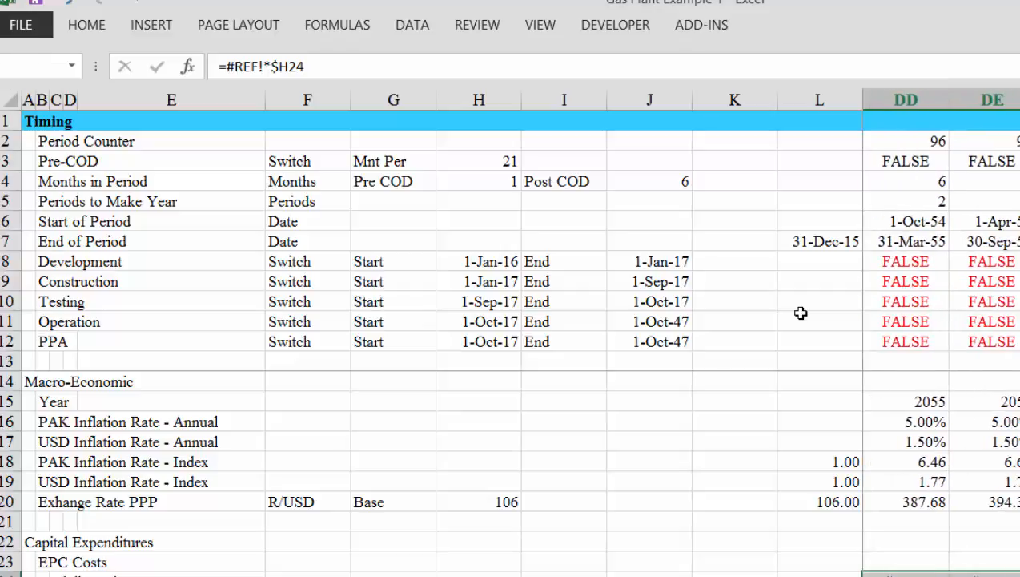
# Replace the H24 cost formula with a SUMIF matching column F of 'Assumptions - Budget & Timi (2' to $C24 and summing its column $J:$J.
pyautogui.press('Left')
pyautogui.press('Left')
pyautogui.press('Left')
pyautogui.press('Left')
pyautogui.press('Left')
pyautogui.press('Left')
pyautogui.press('Left')
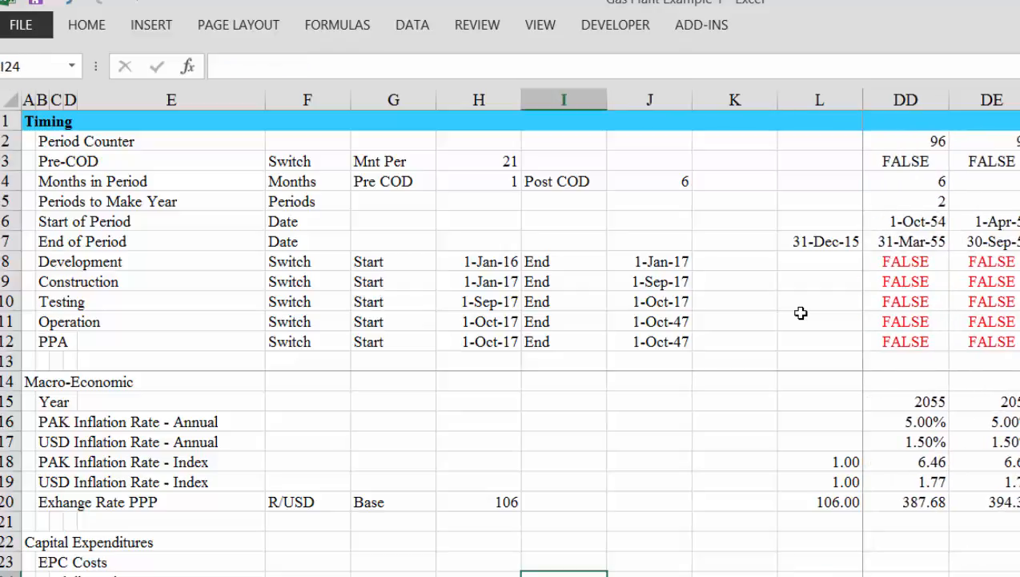
pyautogui.press('Right')
pyautogui.press('Right')
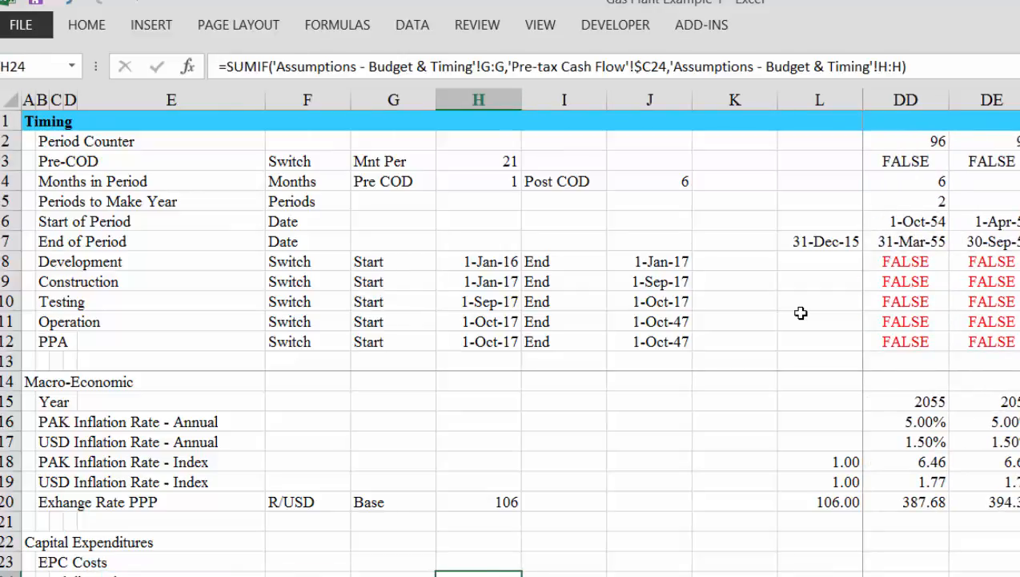
pyautogui.write('=s')
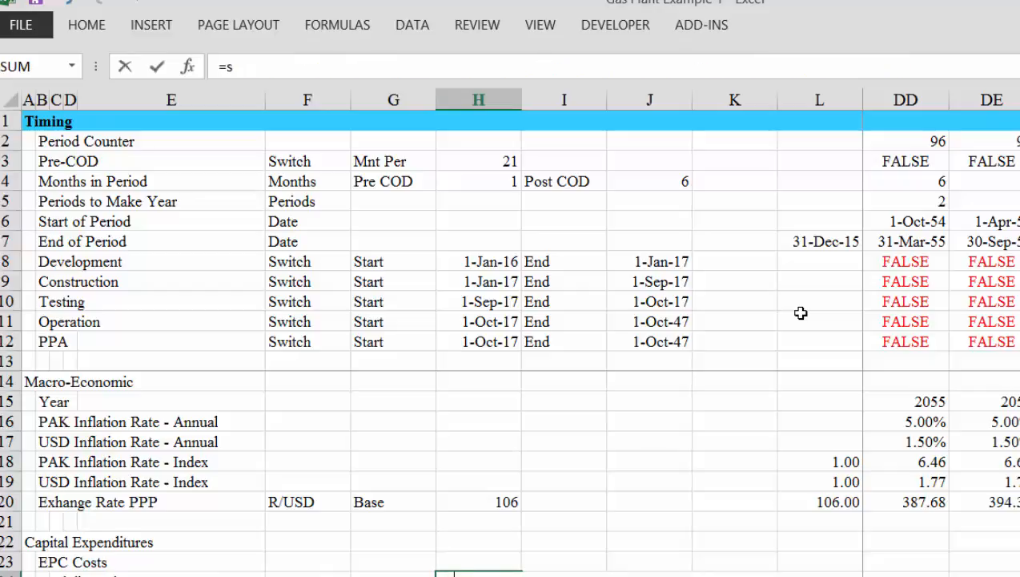
pyautogui.write('um')
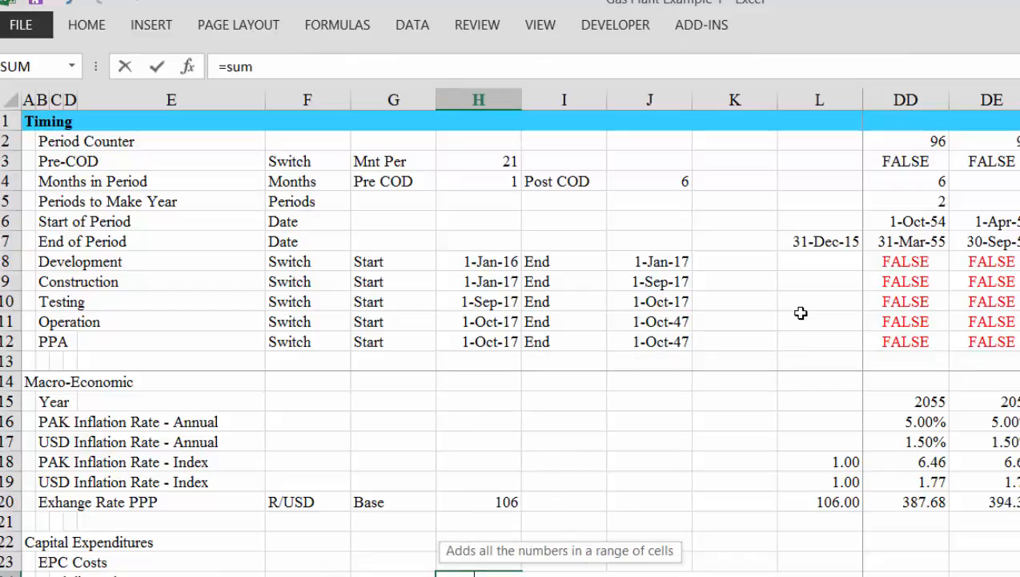
pyautogui.write('i')
pyautogui.press('Tab')
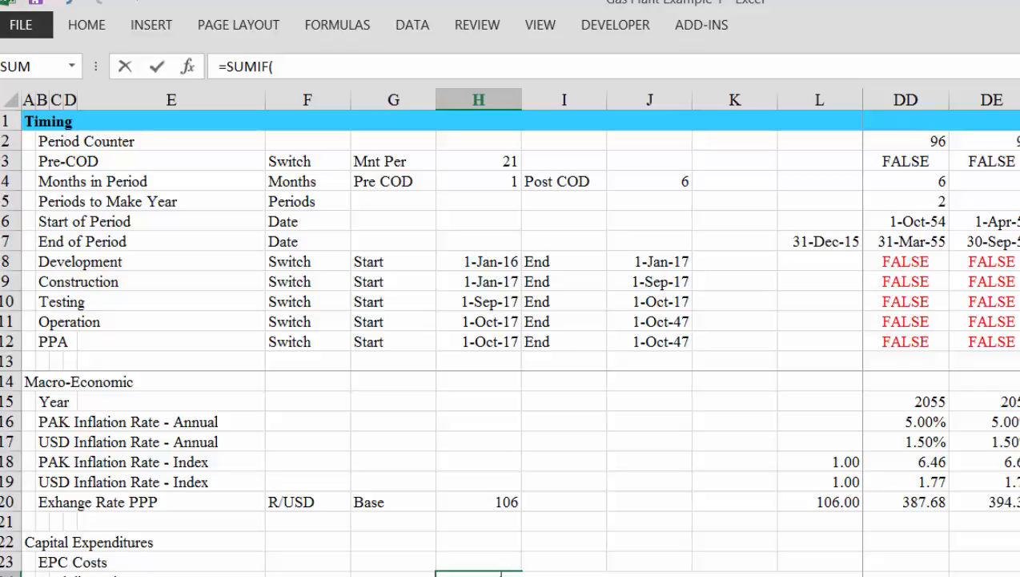
pyautogui.hotkey('ctrl', 'pageup')
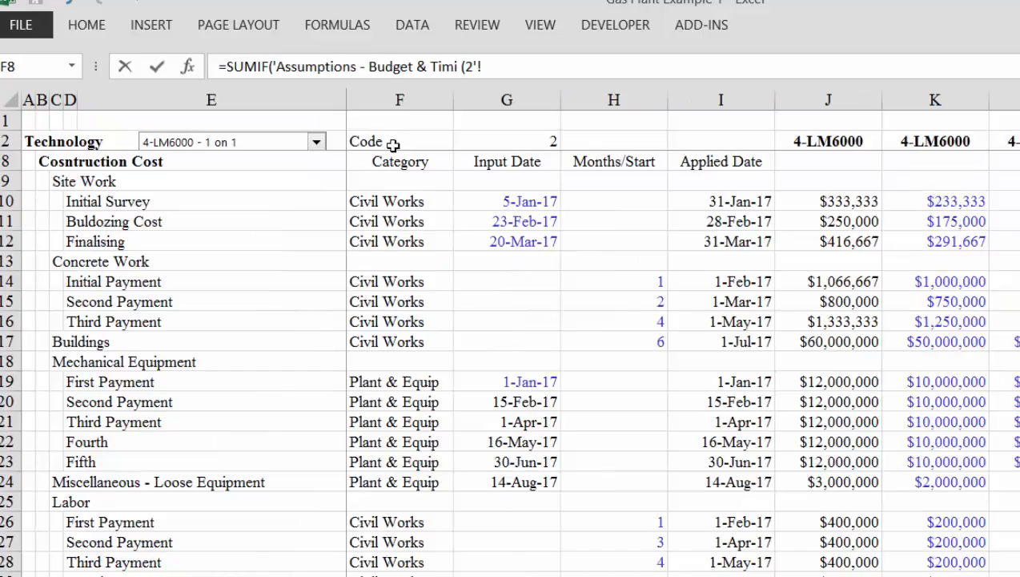
pyautogui.click(393, 92)
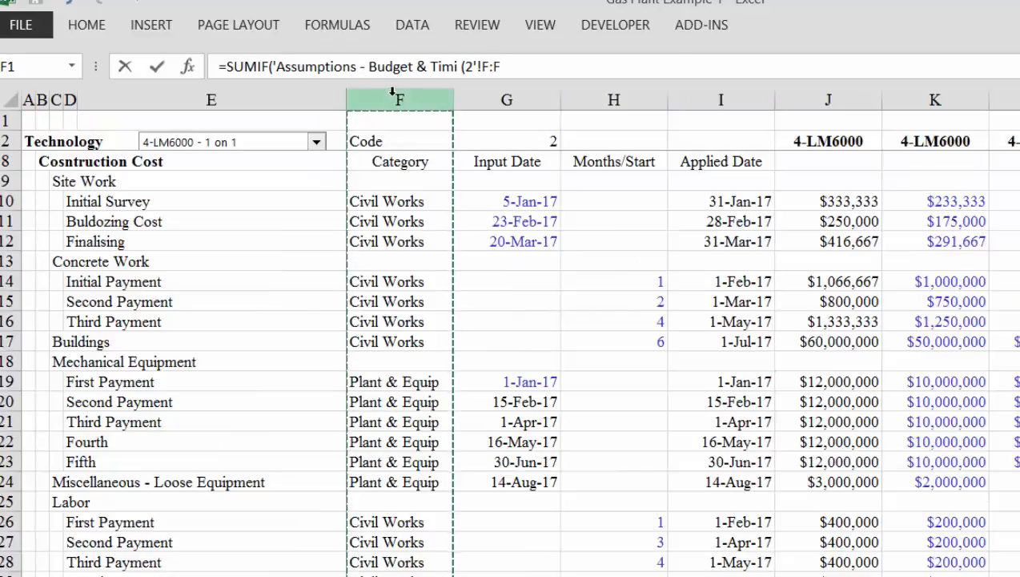
pyautogui.write(',')
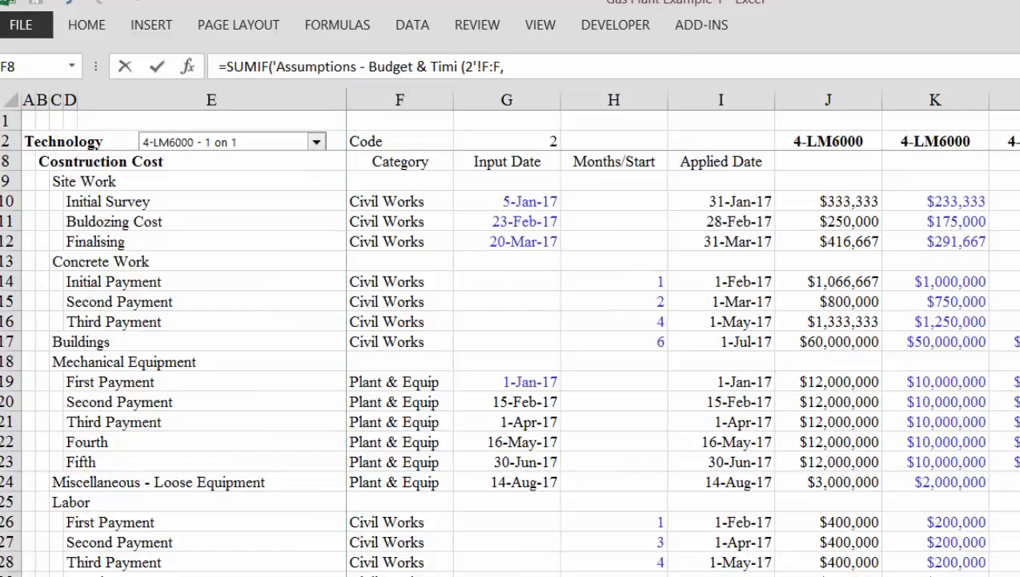
pyautogui.hotkey('ctrl', 'pagedown')
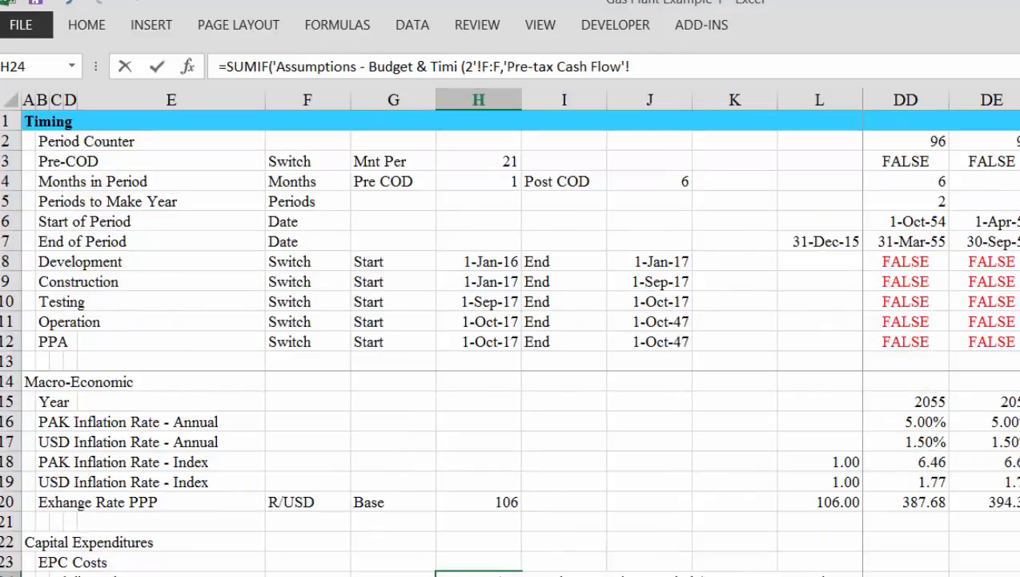
pyautogui.click(55, 573)
pyautogui.press('F4')
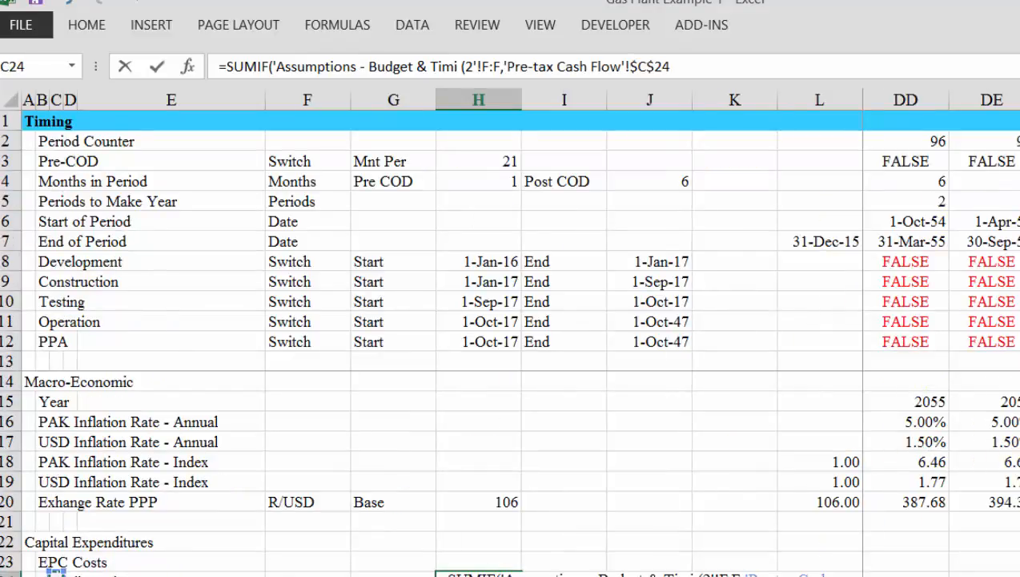
pyautogui.press('F4')
pyautogui.write(',')
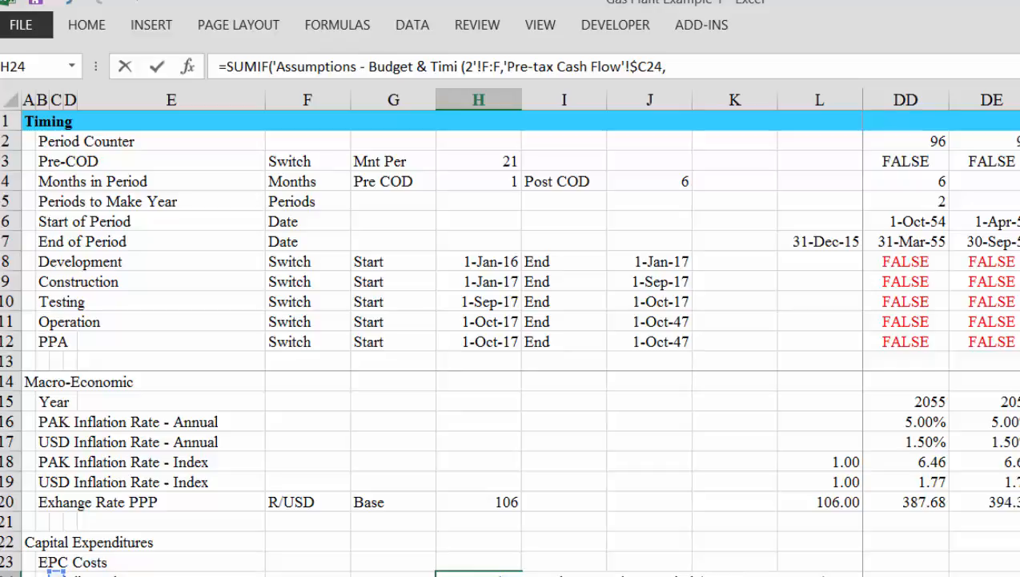
pyautogui.hotkey('ctrl', 'pageup')
pyautogui.hotkey('ctrl', 'pageup')
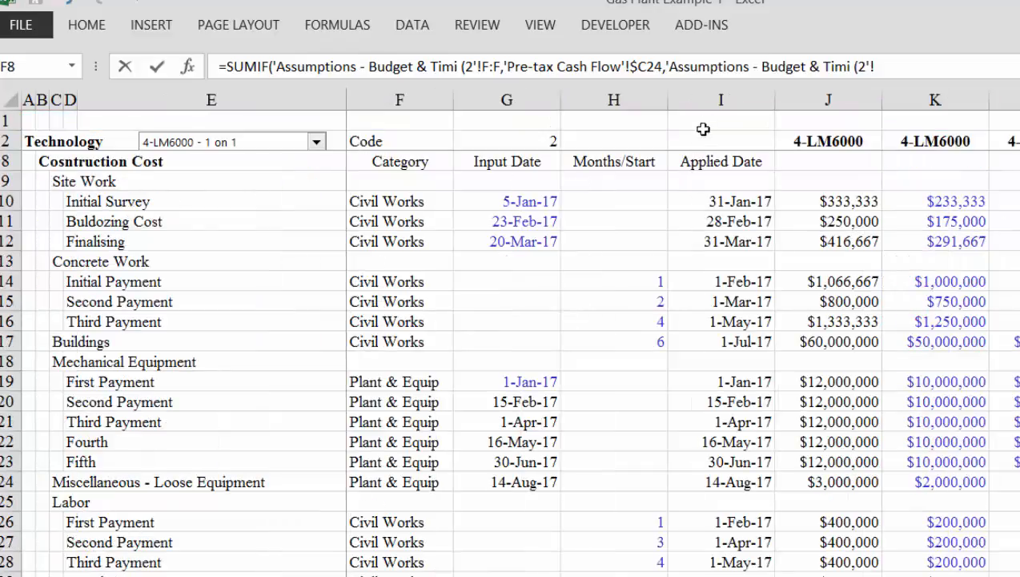
pyautogui.click(833, 99)
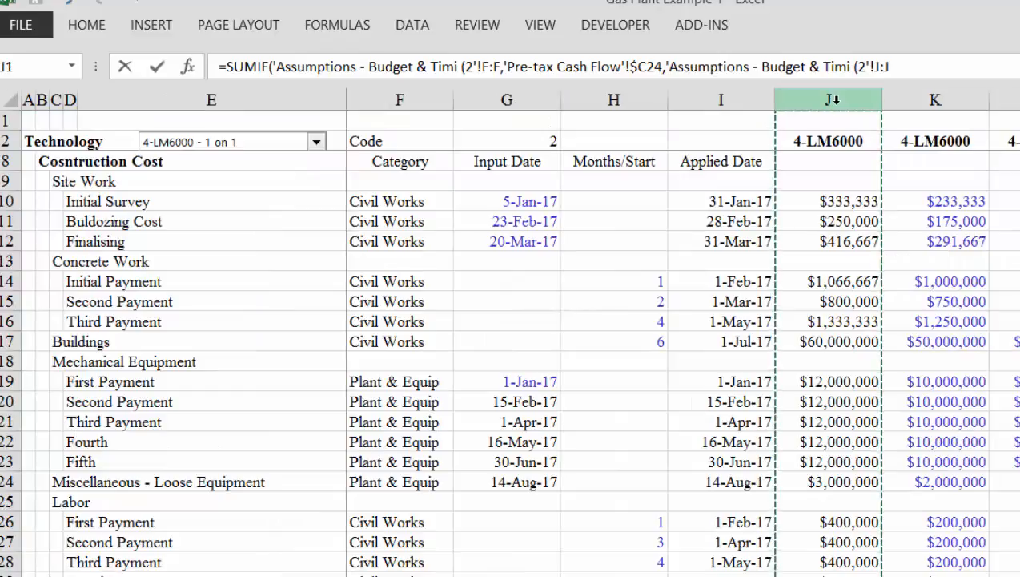
pyautogui.press('F4')
pyautogui.write(')')
pyautogui.press('Return')
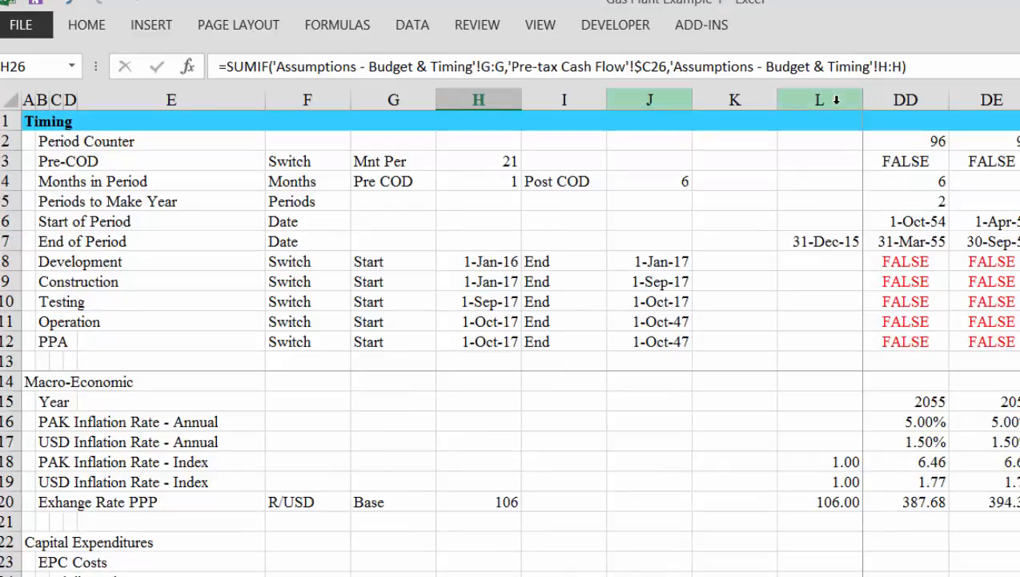
# Examine the SUMIF formula in H24 and the label, unit and blank cells around it in rows 24 to 26.
pyautogui.press('Up')
pyautogui.press('Up')
pyautogui.press('Up')
pyautogui.press('Down')
pyautogui.press('F2')
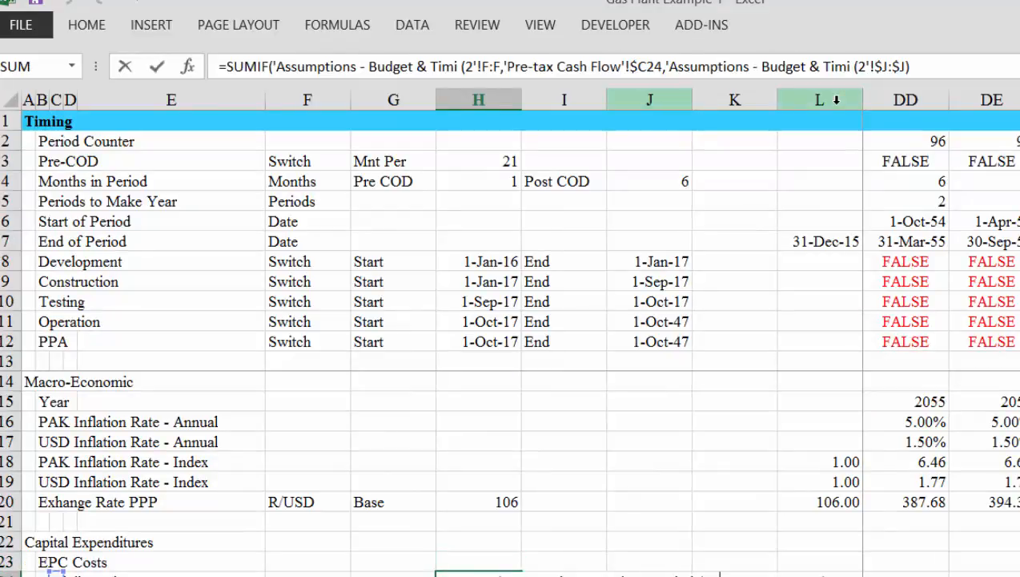
pyautogui.press('Return')
pyautogui.press('Up')
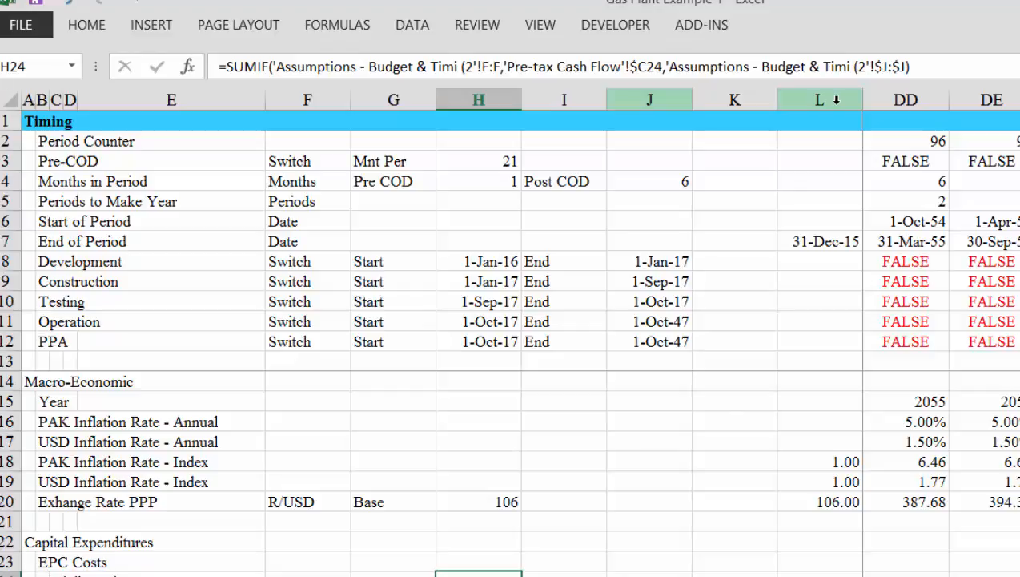
pyautogui.press('Left')
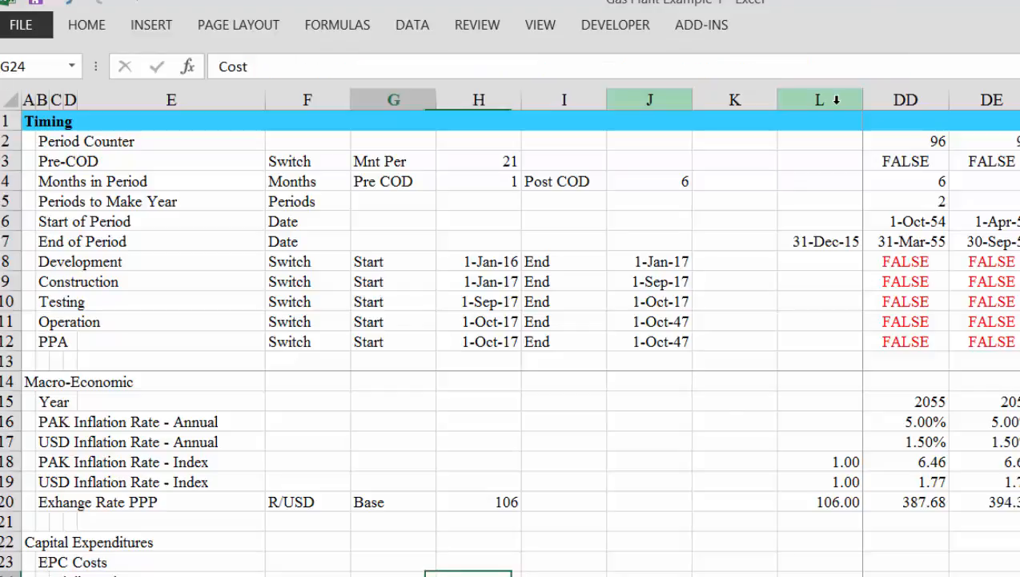
pyautogui.press('Right')
pyautogui.press('Right')
pyautogui.press('Down')
pyautogui.press('Down')
pyautogui.press('Left')
pyautogui.press('Left')
pyautogui.press('Left')
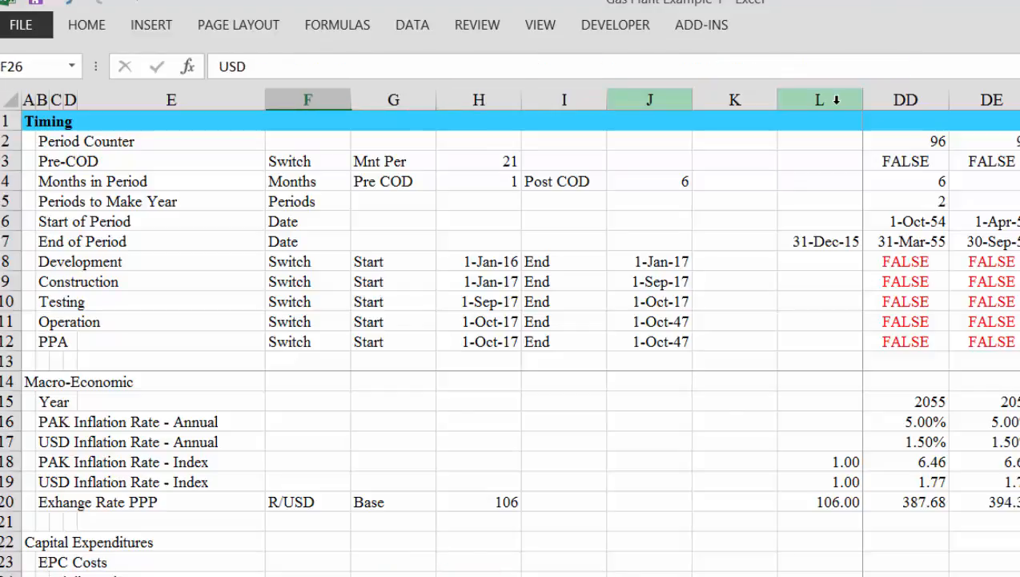
pyautogui.press('Right')
pyautogui.press('Right')
pyautogui.press('Up')
pyautogui.press('Up')
pyautogui.press('Right')
pyautogui.press('Right')
pyautogui.press('Right')
pyautogui.press('Right')
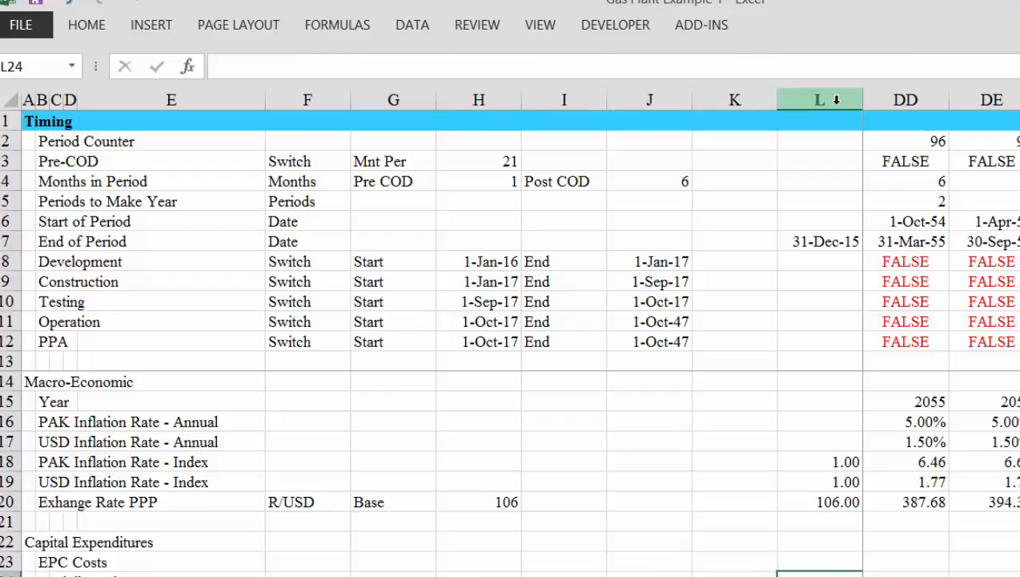
pyautogui.press('Right')
pyautogui.press('Left')
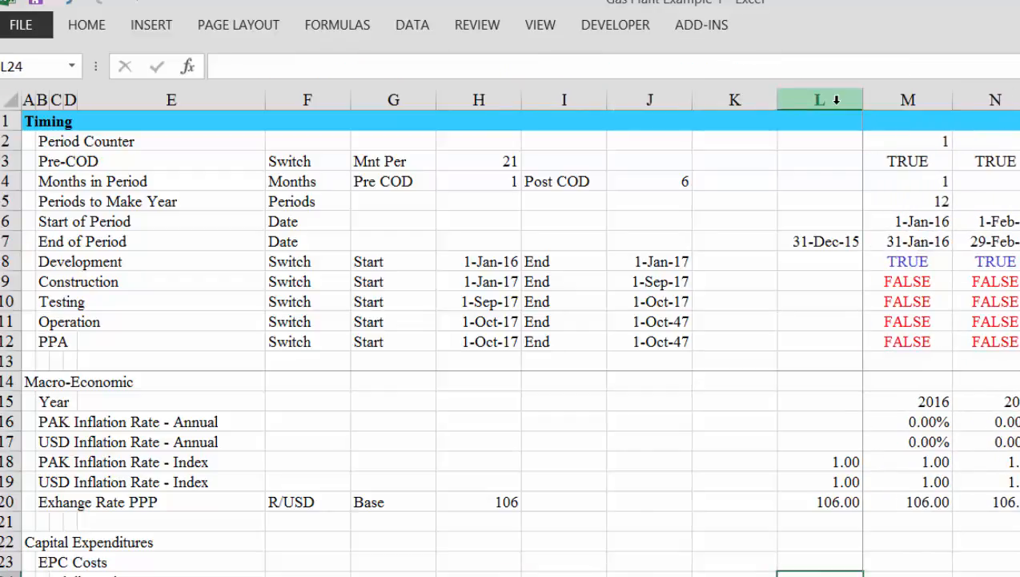
# On the construction budget sheet, build a test in O10 comparing heading O$8 with category $F10.
pyautogui.hotkey('ctrl', 'pagedown')
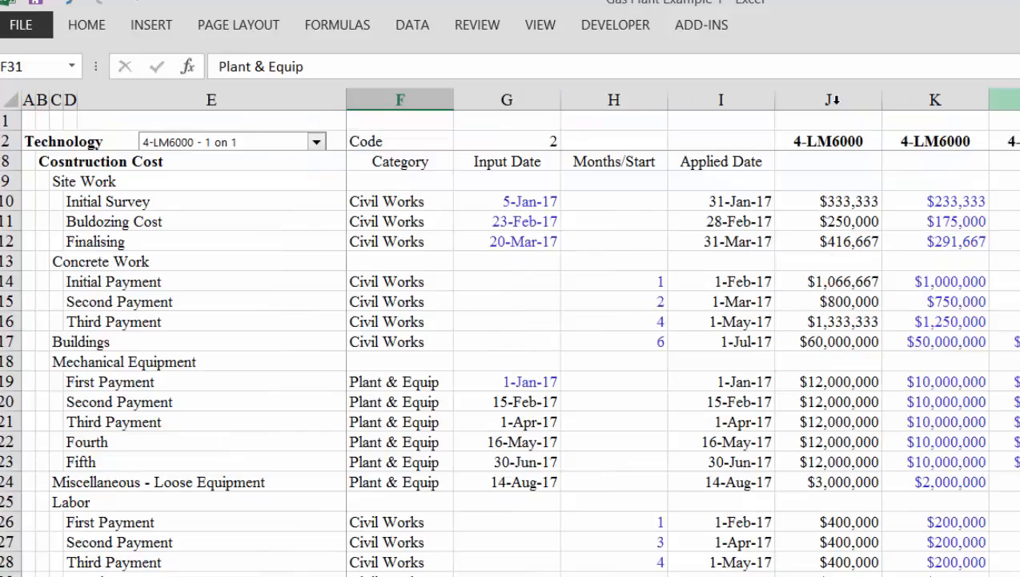
pyautogui.press('Right')
pyautogui.press('Right')
pyautogui.press('Right')
pyautogui.press('Right')
pyautogui.press('Right')
pyautogui.press('Right')
pyautogui.press('Right')
pyautogui.press('Right')
pyautogui.press('Right')
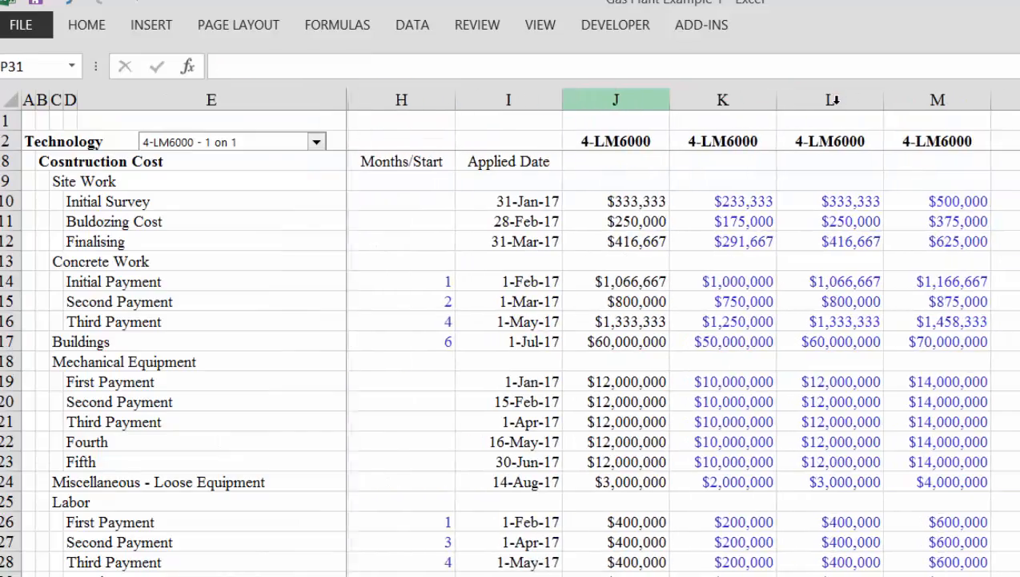
pyautogui.press('Up')
pyautogui.press('Up')
pyautogui.press('Up')
pyautogui.press('Up')
pyautogui.press('Up')
pyautogui.press('Up')
pyautogui.press('Up')
pyautogui.press('Up')
pyautogui.press('Up')
pyautogui.press('Up')
pyautogui.press('Up')
pyautogui.press('Up')
pyautogui.press('Up')
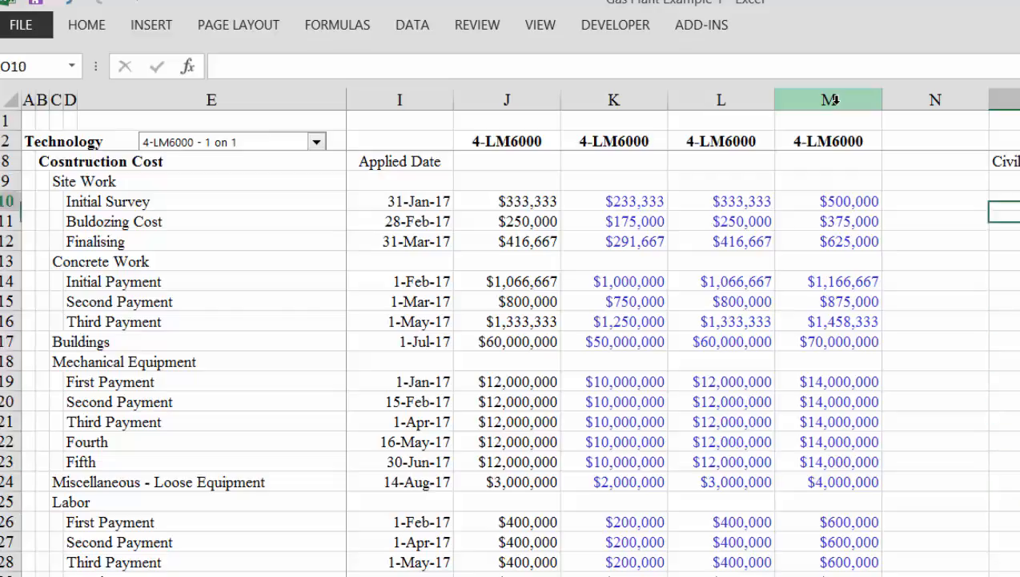
pyautogui.press('Up')
pyautogui.press('Left')
pyautogui.press('Left')
pyautogui.press('Down')
pyautogui.press('Right')
pyautogui.press('Right')
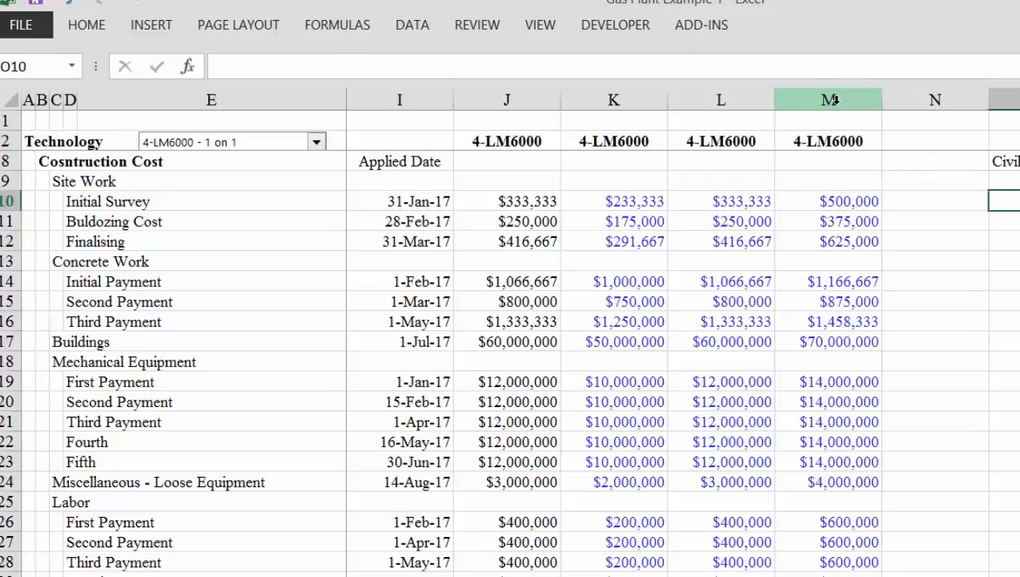
pyautogui.write('(')
pyautogui.press('BackSpace')
pyautogui.write('=(')
pyautogui.press('Up')
pyautogui.press('Up')
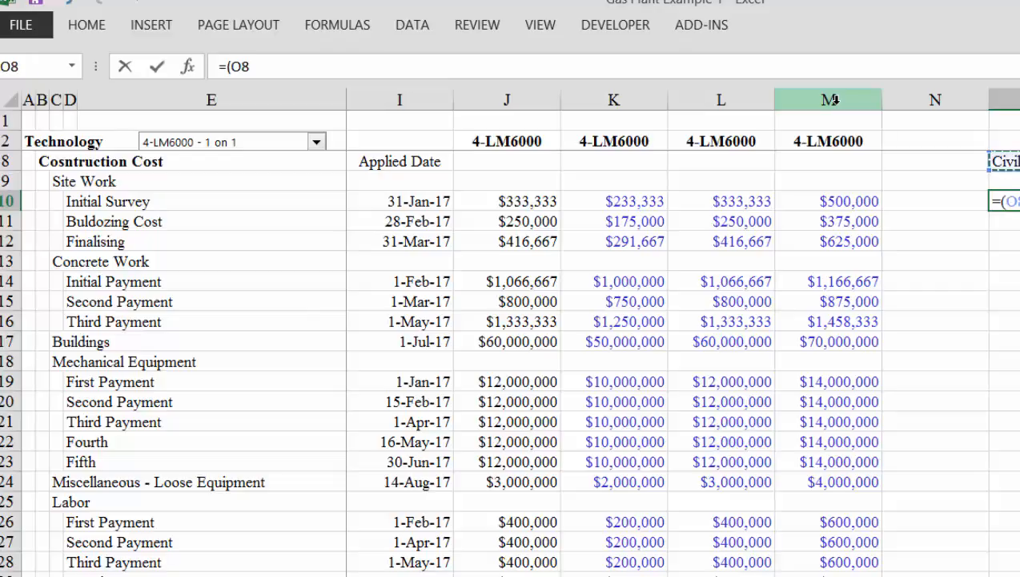
pyautogui.press('F4')
pyautogui.press('F4')
pyautogui.press('Left')
pyautogui.press('Left')
pyautogui.press('Left')
pyautogui.press('Left')
pyautogui.press('Left')
pyautogui.press('Left')
pyautogui.press('Left')
pyautogui.press('Left')
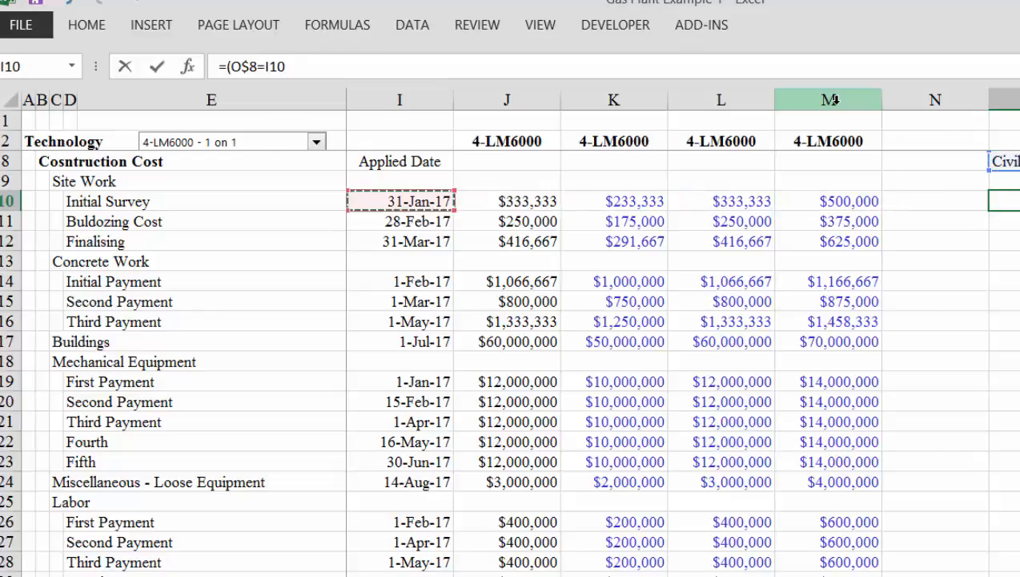
pyautogui.press('Left')
pyautogui.press('Left')
pyautogui.press('Right')
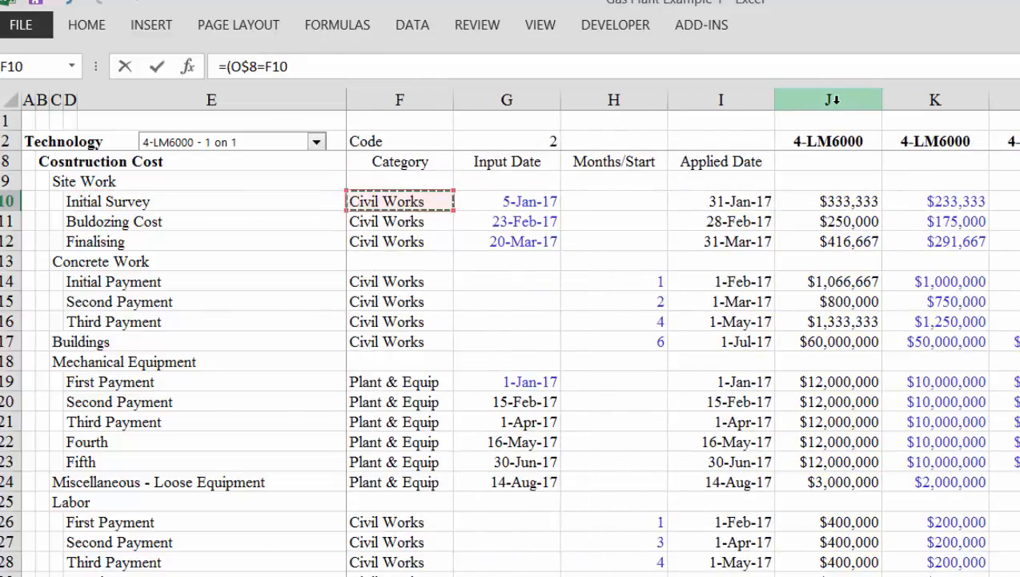
pyautogui.press('F4')
pyautogui.press('F4')
pyautogui.press('F4')
pyautogui.write(')8')
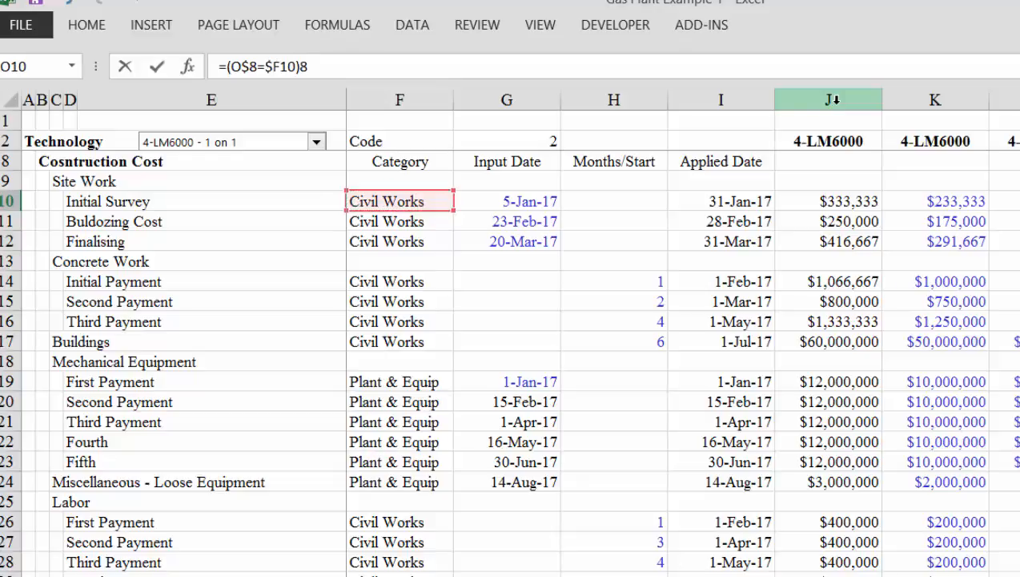
pyautogui.press('Return')
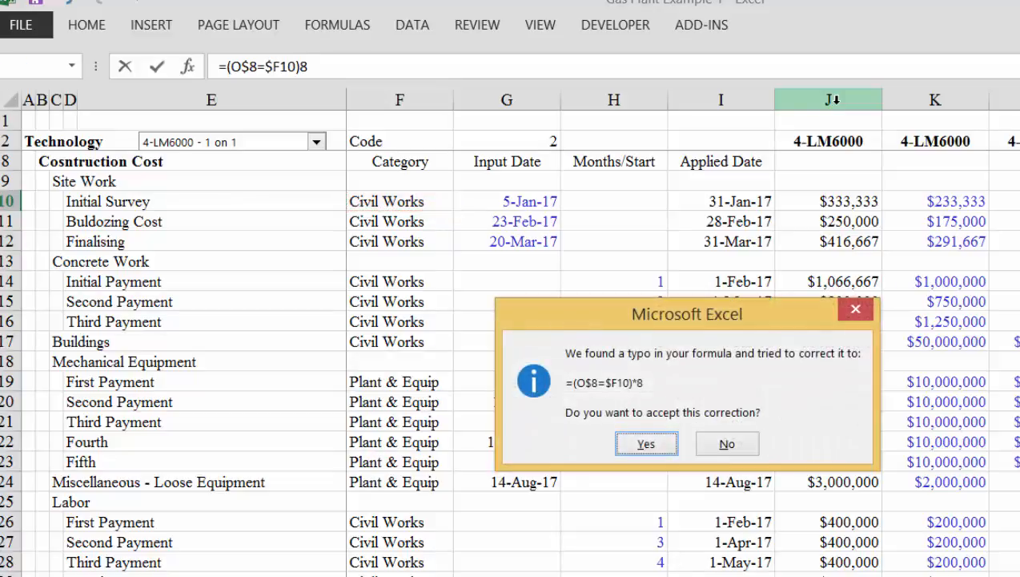
pyautogui.press('Tab')
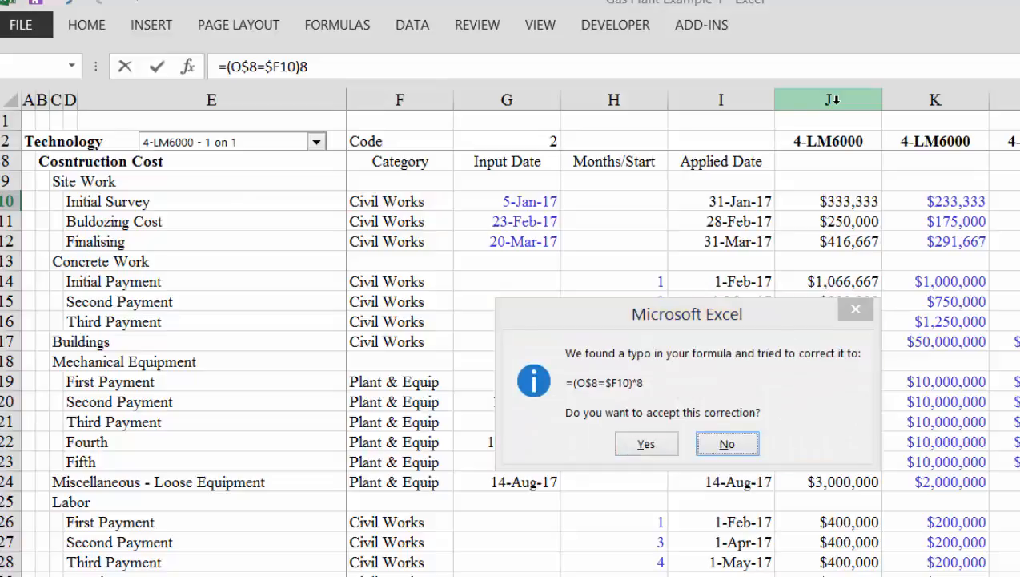
pyautogui.press('Return')
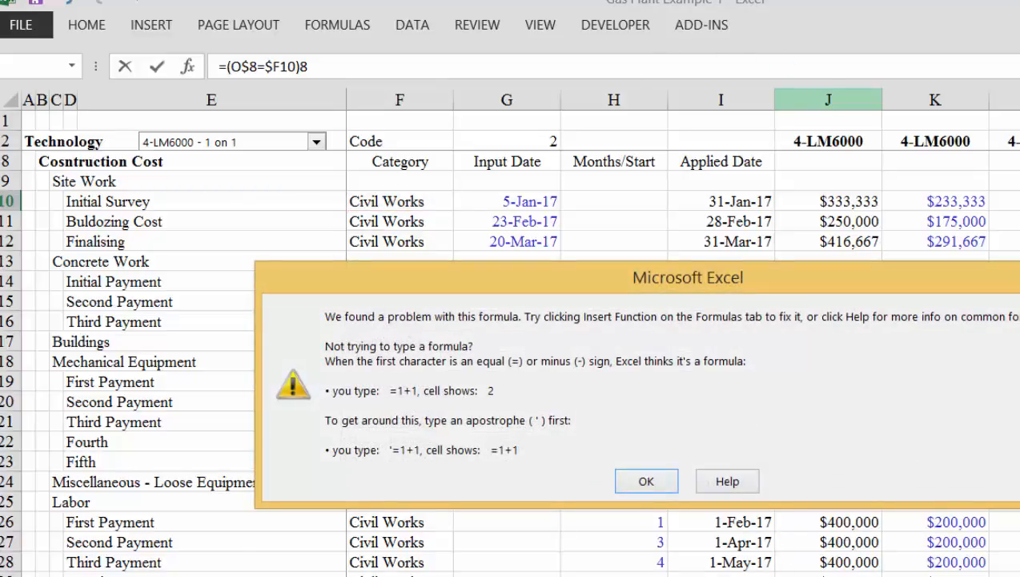
pyautogui.press('Return')
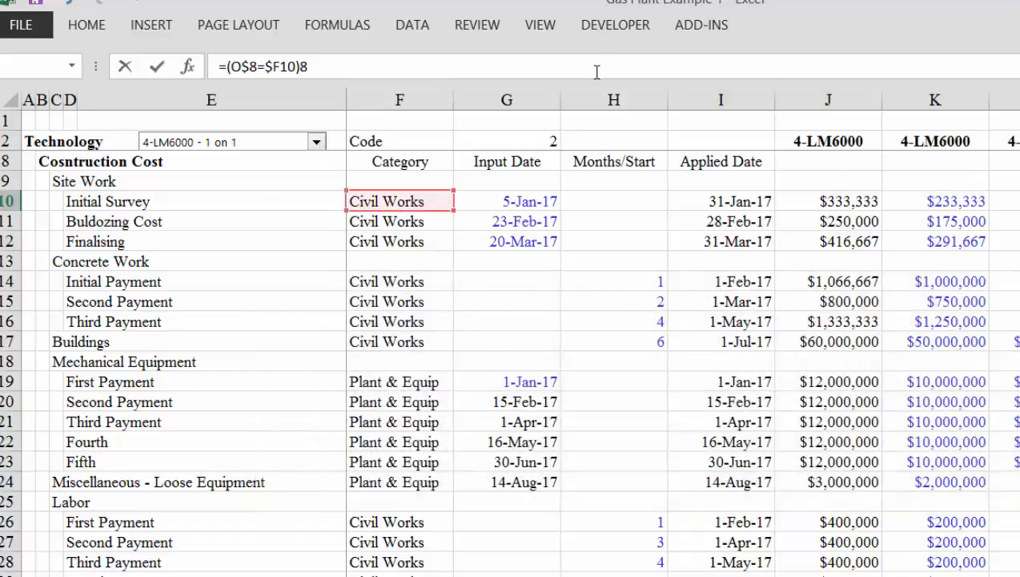
# Replace the stray 8 in the O10 formula so that the category test is multiplied by $J10.
pyautogui.click(588, 69)
pyautogui.press('BackSpace')
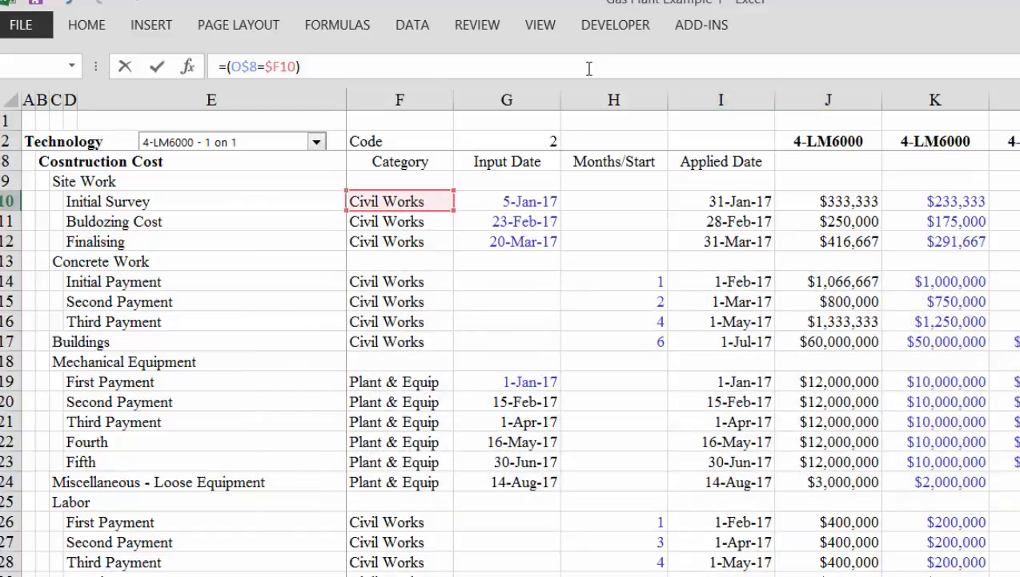
pyautogui.click(815, 198)
pyautogui.press('F4')
pyautogui.press('F4')
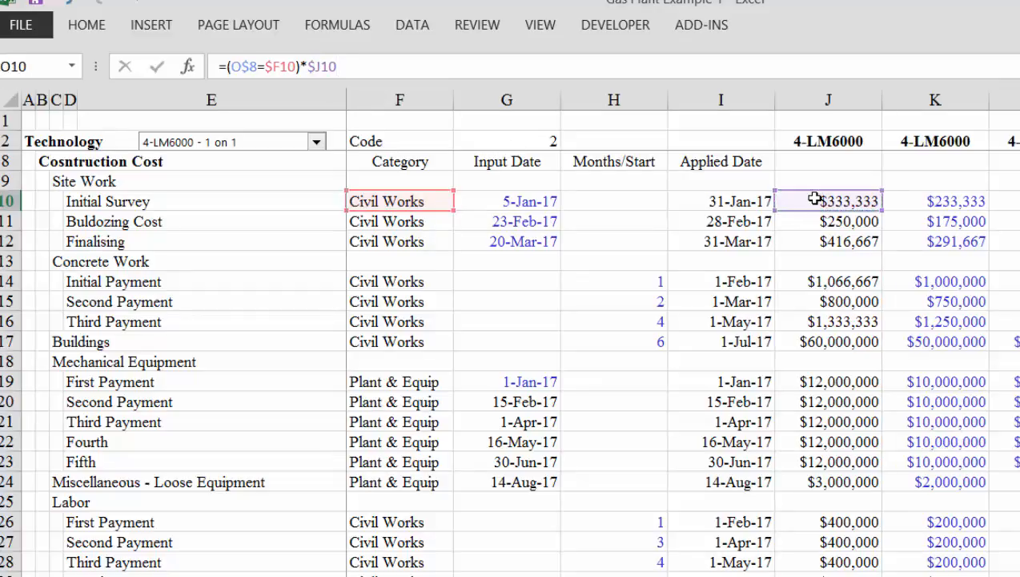
pyautogui.press('Return')
# Fill the O10 category cost formula down the budget rows through the Labor payments.
pyautogui.press('Up')
pyautogui.press('Right')
pyautogui.press('Right')
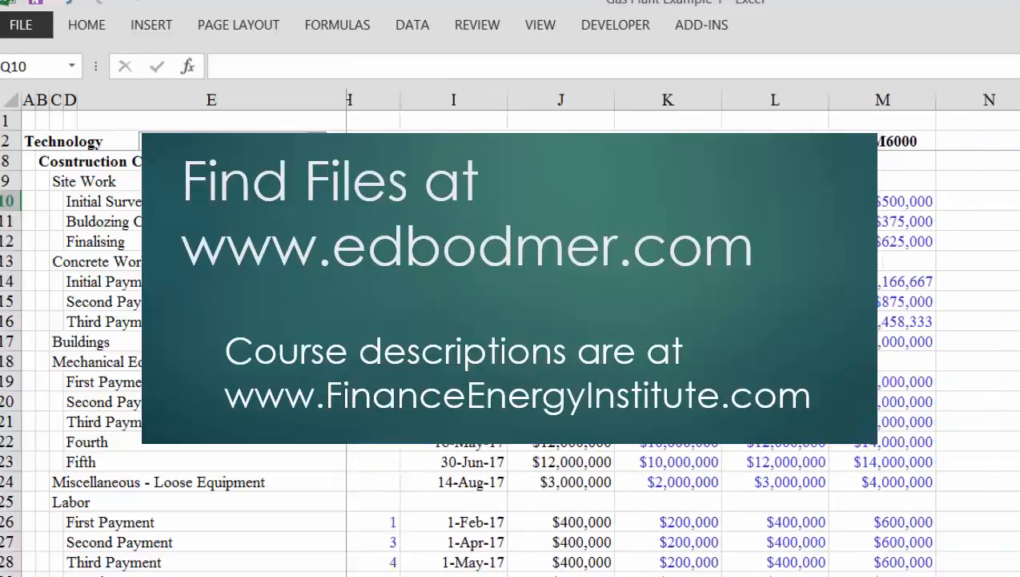
pyautogui.press('Left')
pyautogui.press('Left')
pyautogui.hotkey('shift', 'Right')
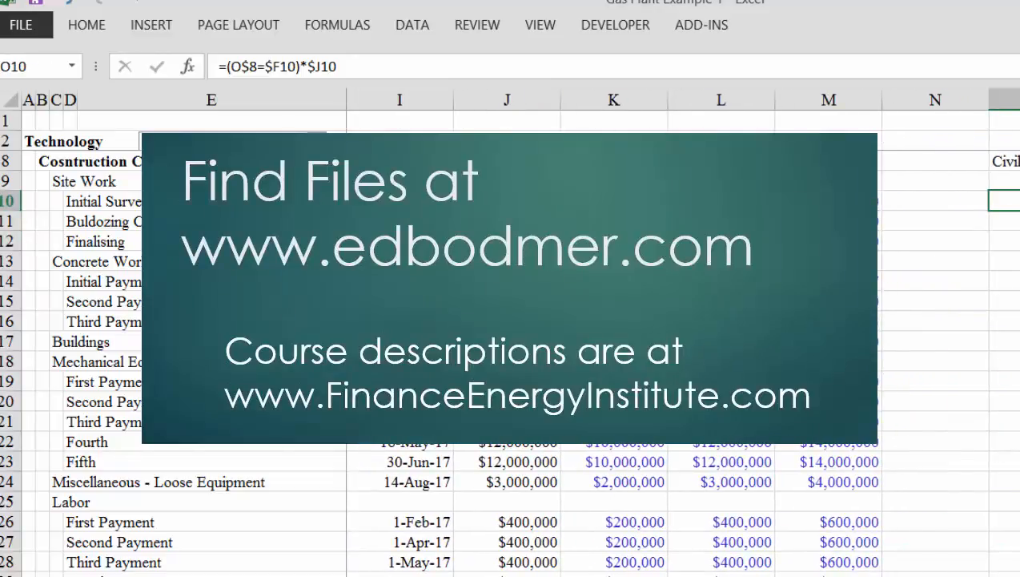
pyautogui.click(814, 198)
pyautogui.press('Right')
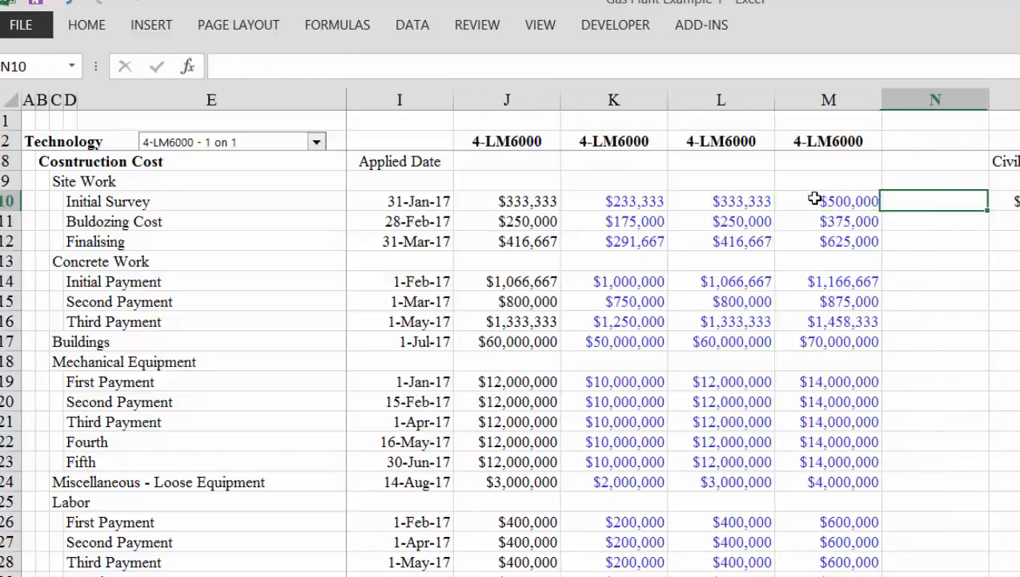
pyautogui.press('Right')
pyautogui.hotkey('shift', 'Right')
pyautogui.hotkey('shift', 'Right')
pyautogui.hotkey('shift', 'Down')
pyautogui.hotkey('shift', 'Down')
pyautogui.hotkey('shift', 'Down')
pyautogui.hotkey('shift', 'Down')
pyautogui.hotkey('shift', 'Down')
pyautogui.hotkey('shift', 'Down')
pyautogui.hotkey('shift', 'Down')
pyautogui.hotkey('shift', 'Down')
pyautogui.hotkey('shift', 'Down')
pyautogui.hotkey('shift', 'Down')
pyautogui.hotkey('shift', 'Down')
pyautogui.hotkey('shift', 'Down')
pyautogui.hotkey('shift', 'Down')
pyautogui.hotkey('shift', 'Down')
pyautogui.hotkey('shift', 'Down')
pyautogui.hotkey('shift', 'Down')
pyautogui.hotkey('shift', 'Down')
pyautogui.hotkey('shift', 'Down')
pyautogui.hotkey('shift', 'Down')
pyautogui.hotkey('shift', 'Down')
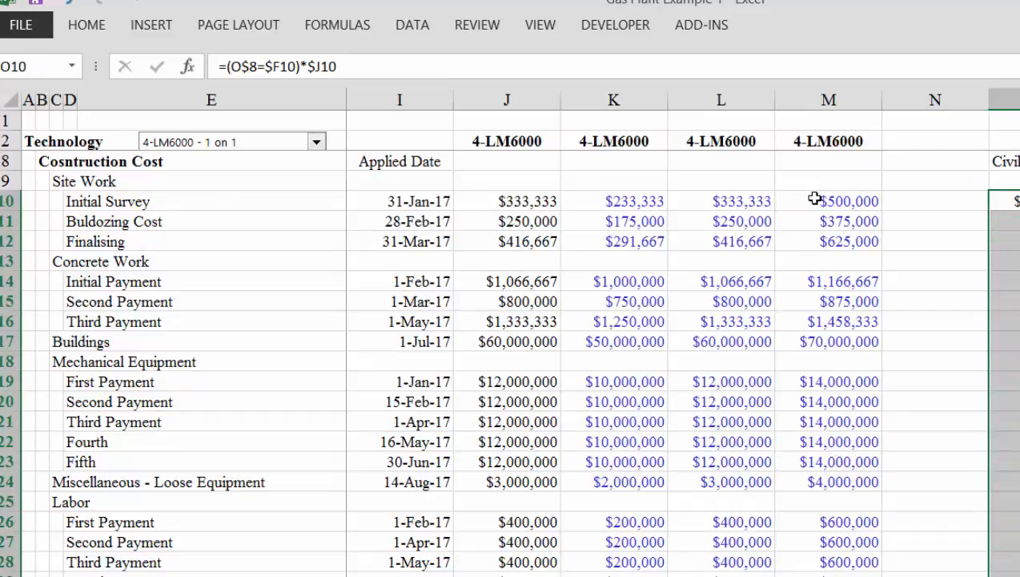
pyautogui.hotkey('ctrl', 'd')
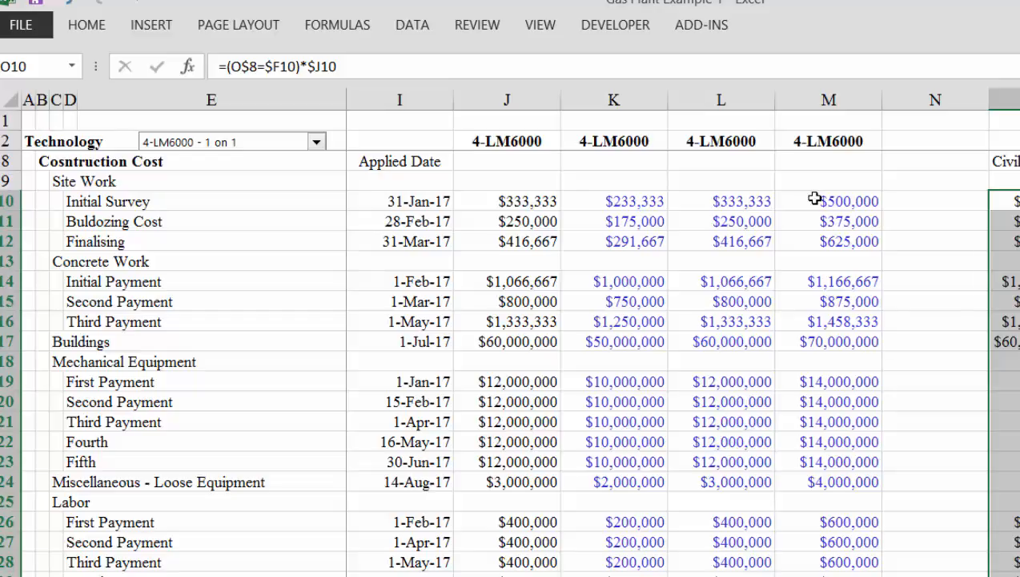
# Try to copy the month-end Applied Date formula from I12 to I14 and down through the Labor rows.
pyautogui.press('Left')
pyautogui.press('Left')
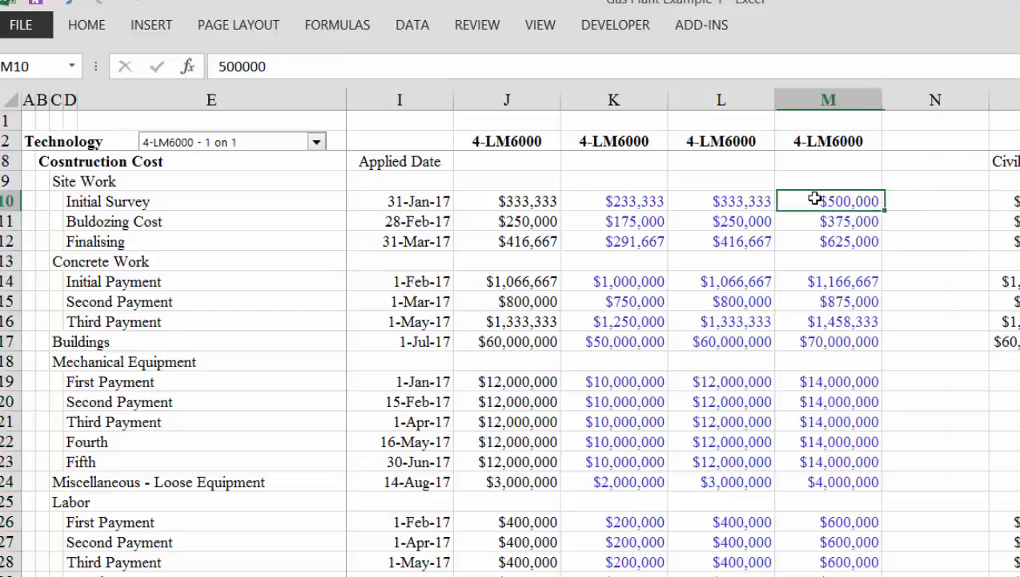
pyautogui.press('Left')
pyautogui.press('Left')
pyautogui.press('Left')
pyautogui.press('Left')
pyautogui.press('Down')
pyautogui.press('Down')
pyautogui.press('Down')
pyautogui.press('Down')
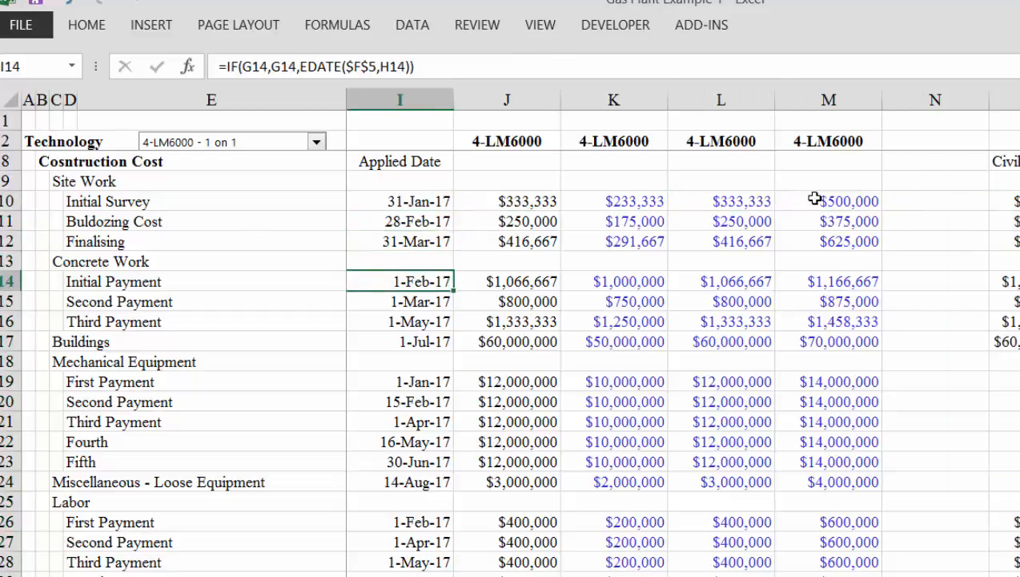
pyautogui.press('Up')
pyautogui.press('Up')
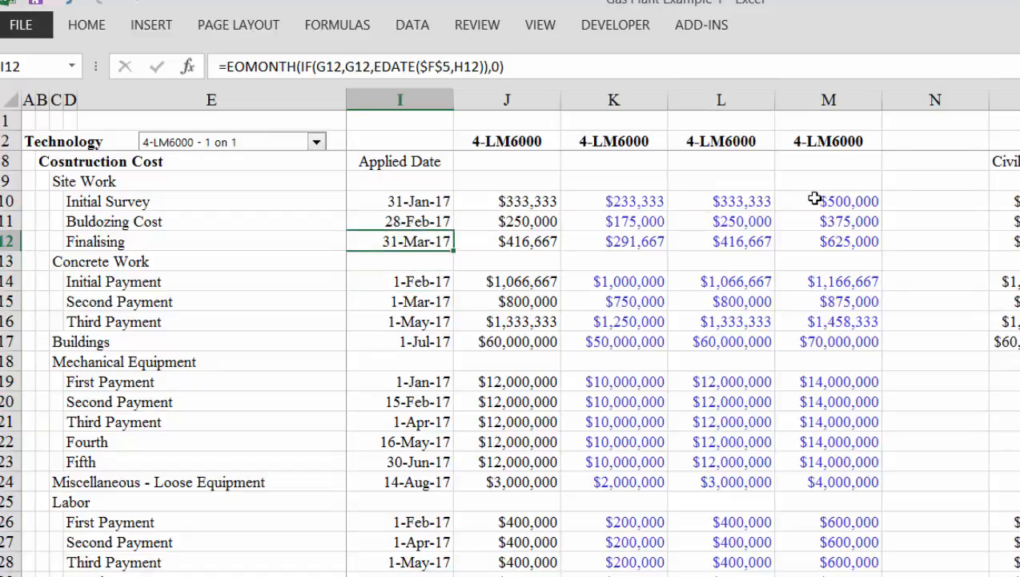
pyautogui.hotkey('ctrl', 'c')
pyautogui.press('Down')
pyautogui.press('Down')
pyautogui.hotkey('shift', 'Down')
pyautogui.hotkey('shift', 'Down')
pyautogui.hotkey('shift', 'Down')
pyautogui.hotkey('shift', 'Down')
pyautogui.hotkey('shift', 'Down')
pyautogui.hotkey('shift', 'Down')
pyautogui.hotkey('shift', 'Down')
pyautogui.hotkey('shift', 'Down')
pyautogui.hotkey('shift', 'Down')
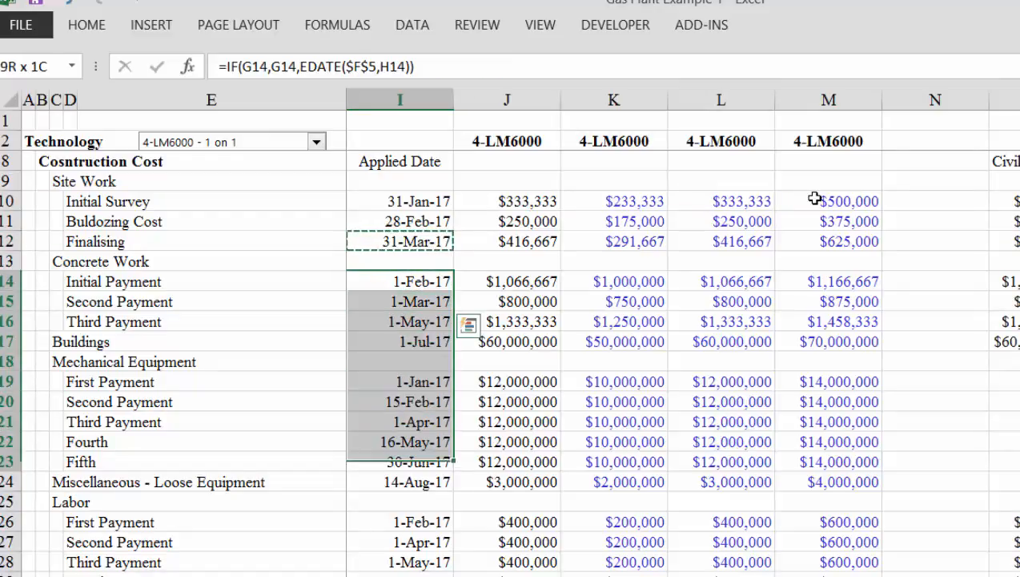
pyautogui.hotkey('shift', 'Down')
pyautogui.hotkey('shift', 'Down')
pyautogui.hotkey('shift', 'Down')
pyautogui.hotkey('shift', 'Down')
pyautogui.hotkey('shift', 'Down')
pyautogui.hotkey('shift', 'Down')
pyautogui.hotkey('shift', 'Down')
pyautogui.hotkey('shift', 'Down')
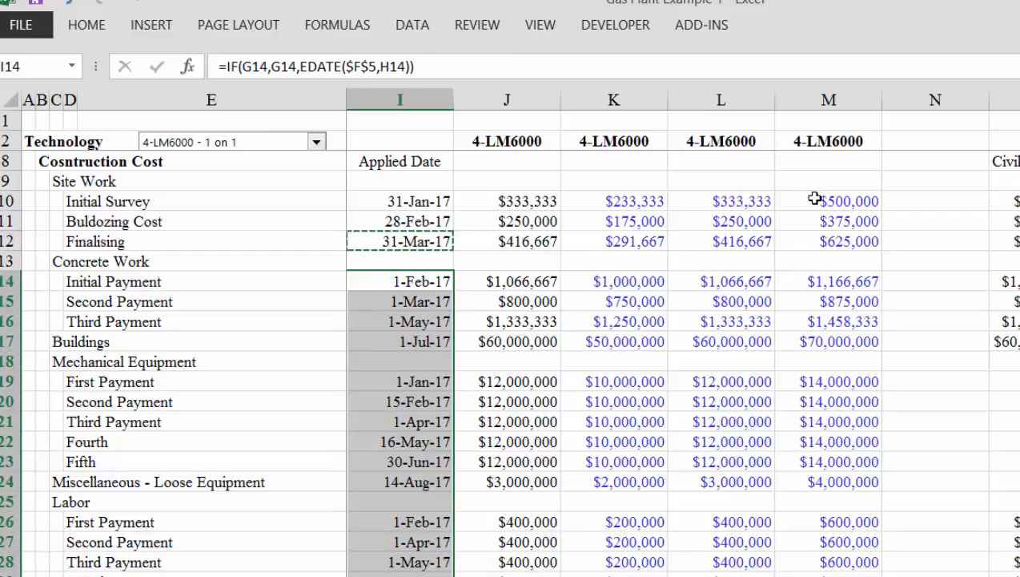
pyautogui.press('Return')
pyautogui.press('Up')
pyautogui.press('Down')
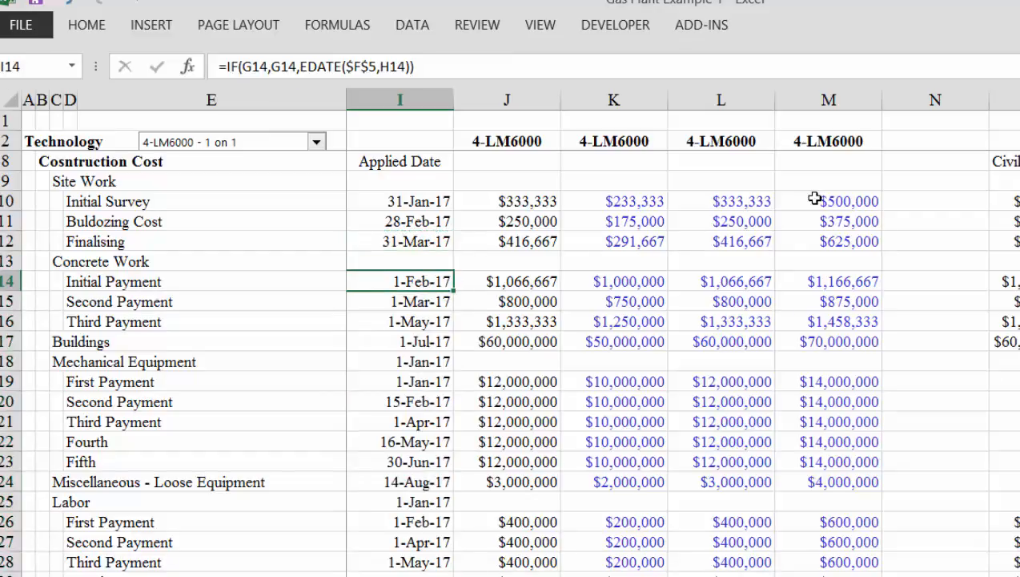
# Copy the EOMONTH Applied Date formula from I12 into I14 and down through the Labor rows.
pyautogui.press('Up')
pyautogui.press('Up')
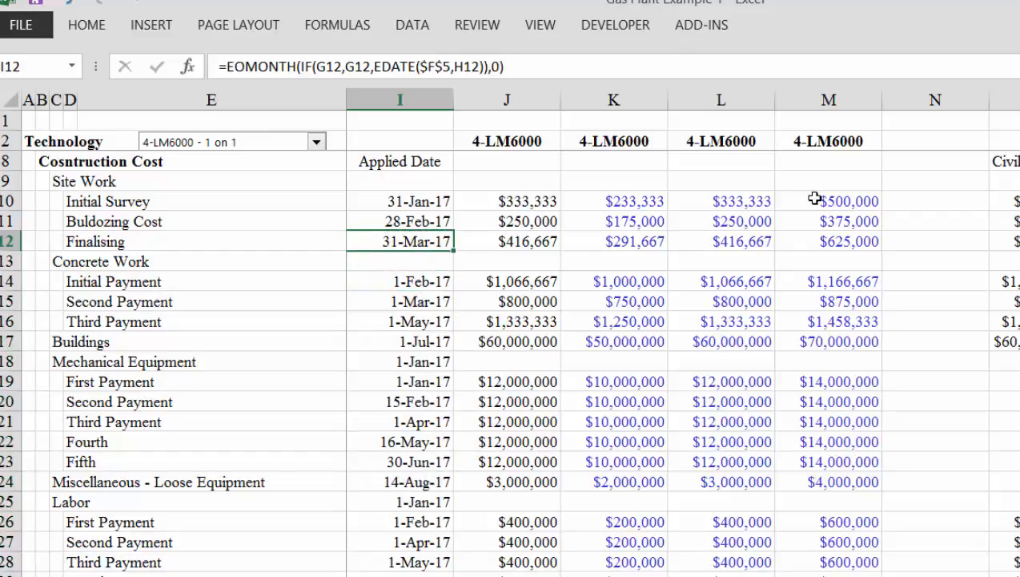
pyautogui.hotkey('ctrl', 'c')
pyautogui.press('Down')
pyautogui.press('Down')
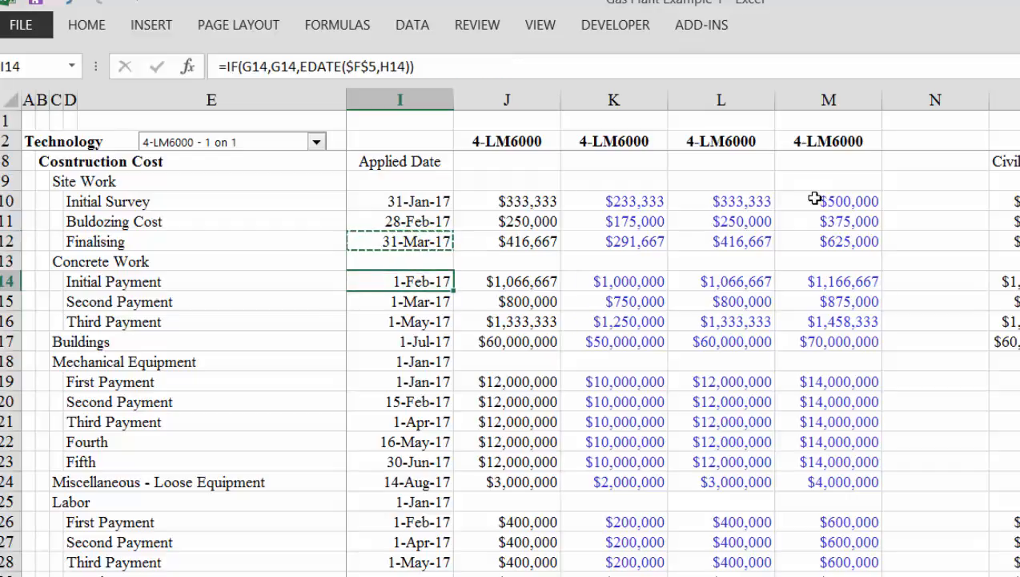
pyautogui.hotkey('shift', 'Down')
pyautogui.hotkey('shift', 'Down')
pyautogui.hotkey('shift', 'Down')
pyautogui.hotkey('shift', 'Down')
pyautogui.hotkey('shift', 'Down')
pyautogui.hotkey('shift', 'Down')
pyautogui.hotkey('shift', 'Down')
pyautogui.hotkey('shift', 'Down')
pyautogui.hotkey('shift', 'Down')
pyautogui.hotkey('shift', 'Down')
pyautogui.hotkey('shift', 'Down')
pyautogui.hotkey('shift', 'Down')
pyautogui.hotkey('shift', 'Down')
pyautogui.hotkey('shift', 'Down')
pyautogui.hotkey('shift', 'Down')
pyautogui.hotkey('shift', 'Down')
pyautogui.hotkey('shift', 'Down')
pyautogui.hotkey('shift', 'Down')
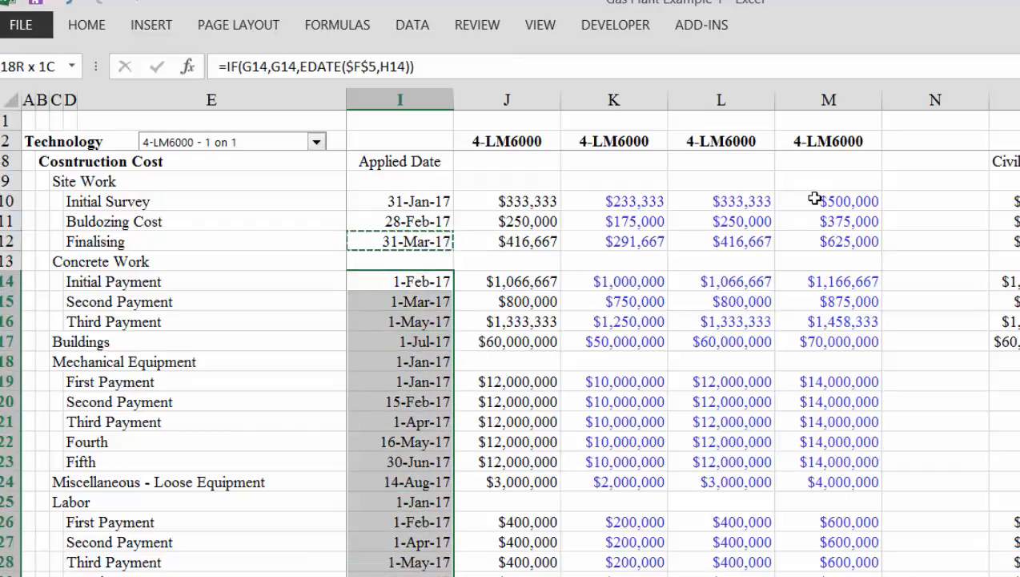
pyautogui.hotkey('ctrl', 'v')
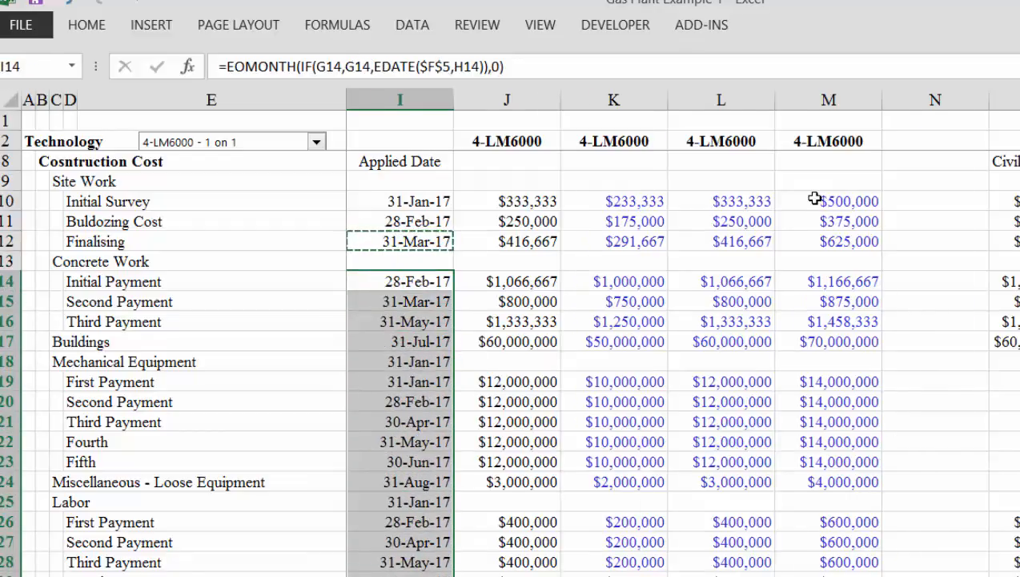
# Clear the Applied Date formula in I18 on the Mechanical Equipment heading row.
pyautogui.press('Left')
pyautogui.press('Right')
pyautogui.press('Down')
pyautogui.press('Down')
pyautogui.press('Down')
pyautogui.press('Down')
pyautogui.press('Delete')
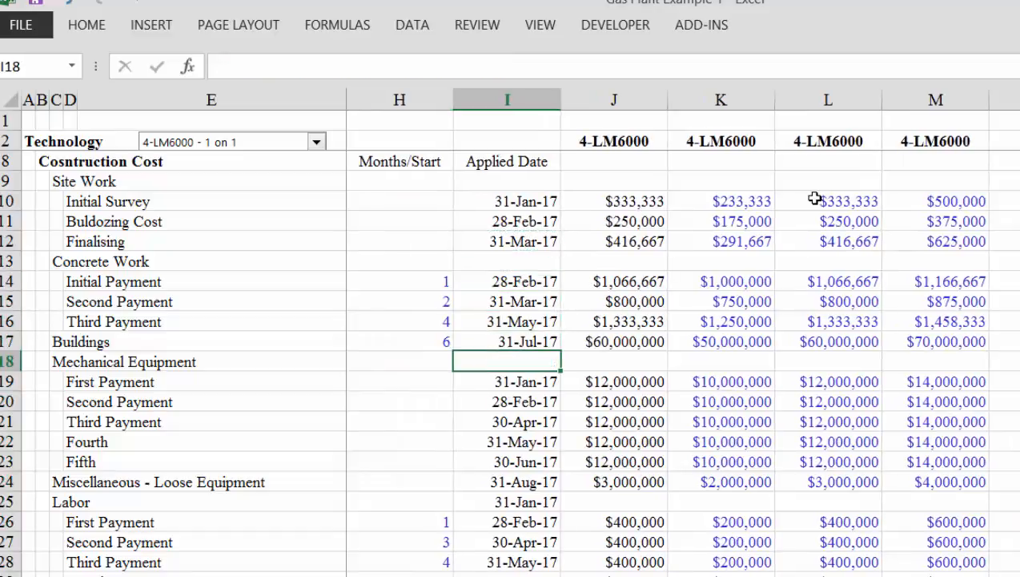
# Clear the Applied Date formula in I25 on the Labor heading row.
pyautogui.press('Down')
pyautogui.press('Down')
pyautogui.press('Down')
pyautogui.press('Down')
pyautogui.press('Down')
pyautogui.press('Down')
pyautogui.press('Down')
pyautogui.press('Delete')
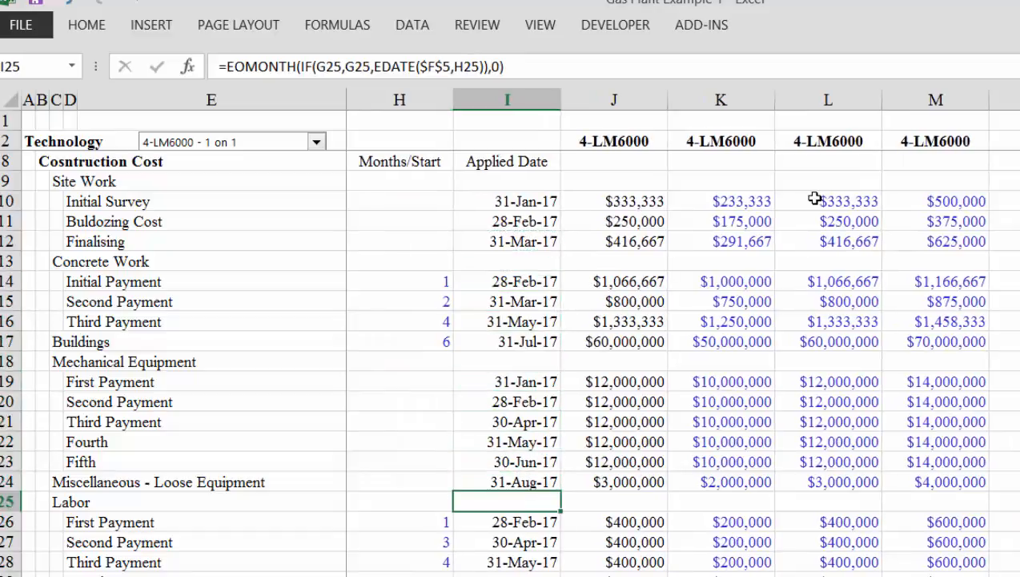
# Format the category cost cells from O10 across and down through the Labor payments as currency with no decimal places.
pyautogui.press('Right')
pyautogui.press('Left')
pyautogui.press('Up')
pyautogui.press('Up')
pyautogui.press('Right')
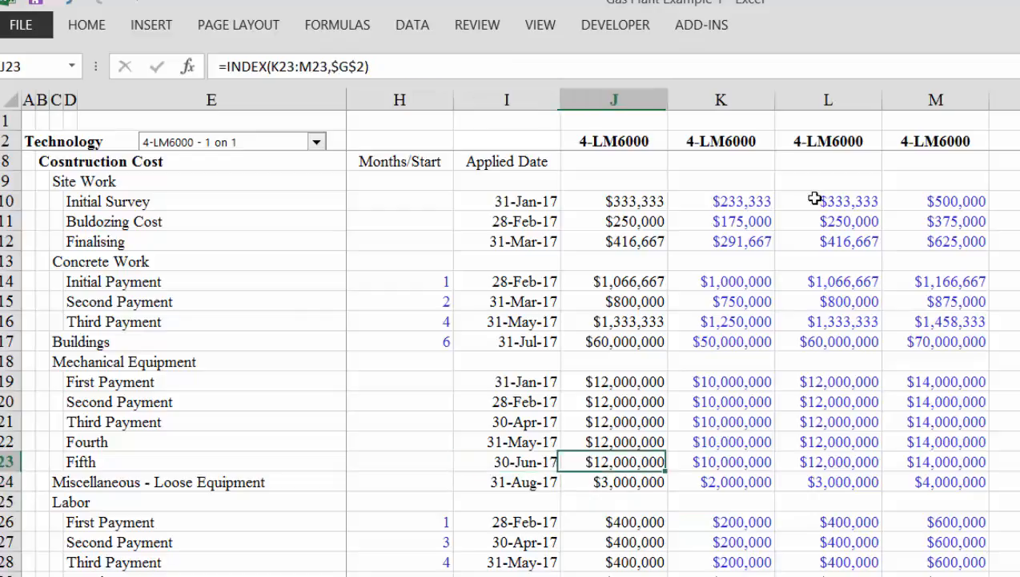
pyautogui.press('Right')
pyautogui.press('Right')
pyautogui.press('Right')
pyautogui.press('Right')
pyautogui.press('Right')
pyautogui.press('Up')
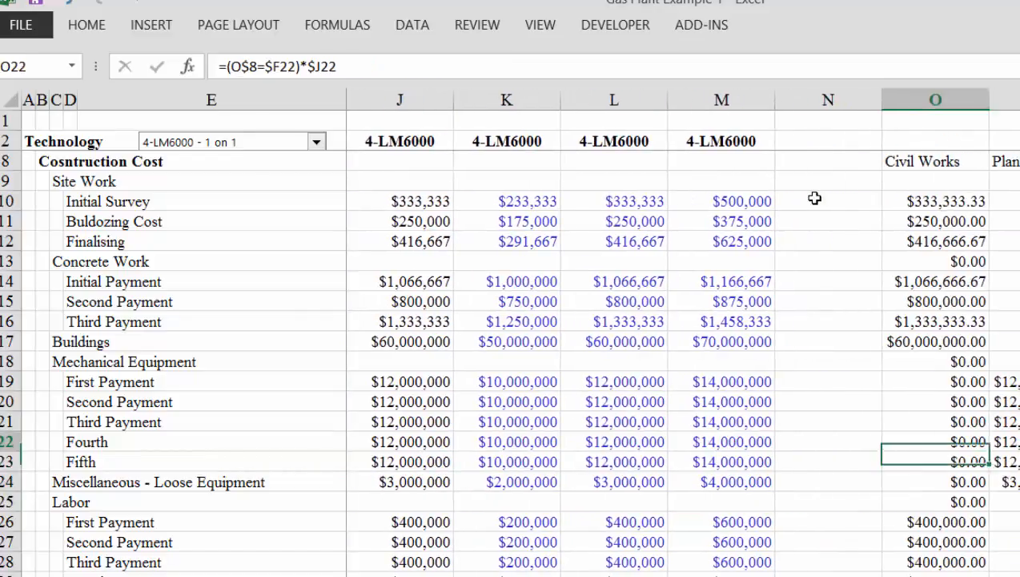
pyautogui.press('Up')
pyautogui.press('Up')
pyautogui.press('Up')
pyautogui.press('Up')
pyautogui.press('Up')
pyautogui.press('Up')
pyautogui.press('Up')
pyautogui.press('Up')
pyautogui.press('Up')
pyautogui.press('Up')
pyautogui.press('Up')
pyautogui.press('Up')
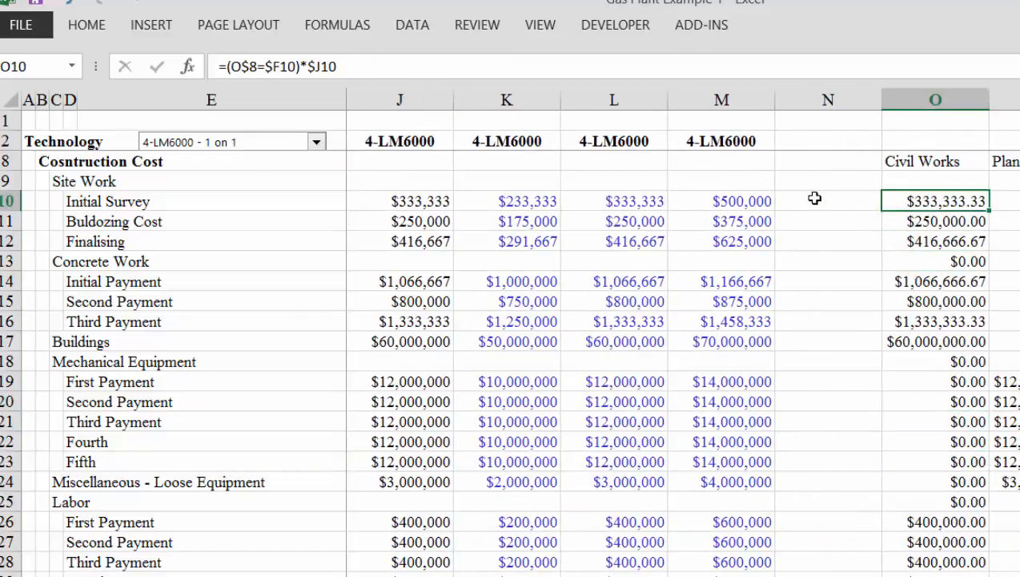
pyautogui.hotkey('shift', 'Right')
pyautogui.hotkey('shift', 'Down')
pyautogui.hotkey('shift', 'Down')
pyautogui.hotkey('shift', 'Down')
pyautogui.hotkey('shift', 'Down')
pyautogui.hotkey('shift', 'Down')
pyautogui.hotkey('shift', 'Down')
pyautogui.hotkey('shift', 'Down')
pyautogui.hotkey('shift', 'Down')
pyautogui.hotkey('shift', 'Down')
pyautogui.hotkey('shift', 'Down')
pyautogui.hotkey('shift', 'Down')
pyautogui.hotkey('shift', 'Down')
pyautogui.hotkey('shift', 'Down')
pyautogui.hotkey('shift', 'Down')
pyautogui.hotkey('shift', 'Down')
pyautogui.hotkey('shift', 'Down')
pyautogui.hotkey('shift', 'Down')
pyautogui.hotkey('shift', 'Down')
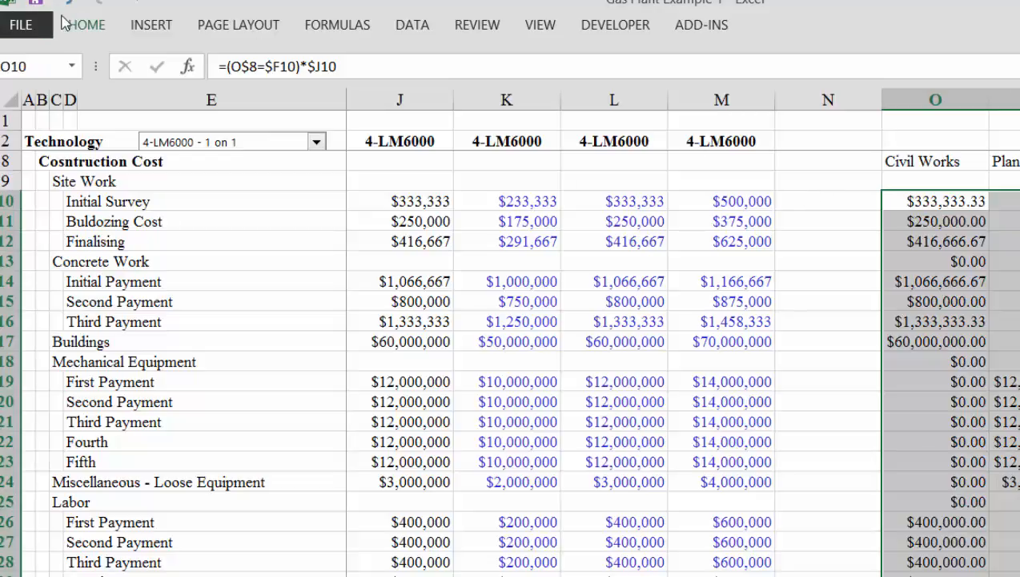
pyautogui.click(84, 27)
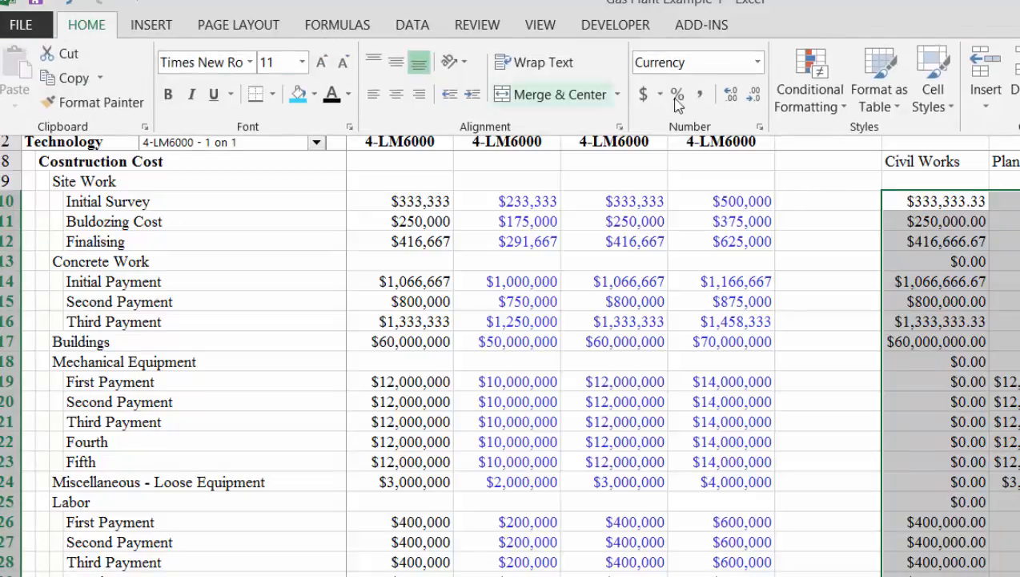
pyautogui.click(752, 98)
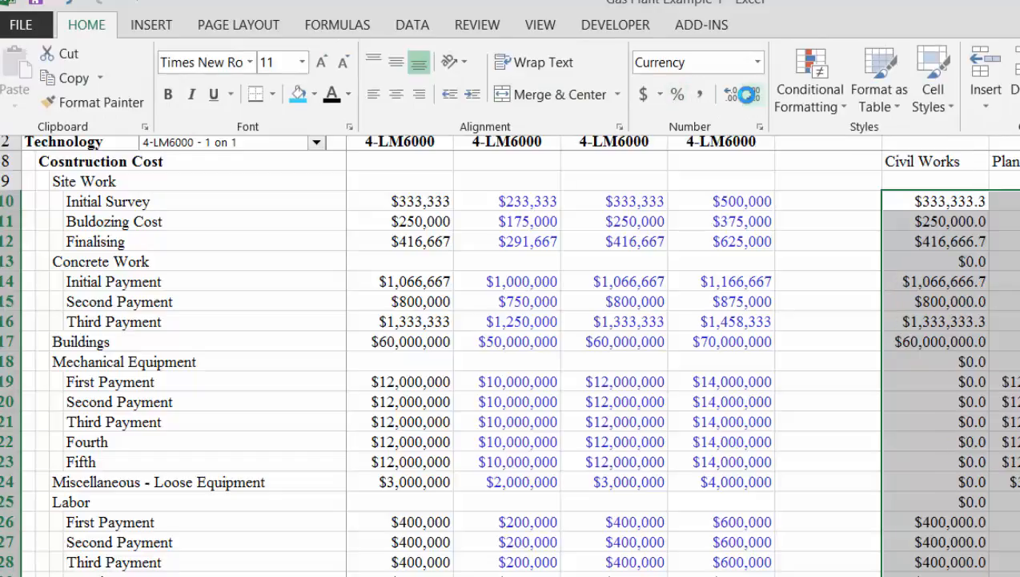
pyautogui.click(751, 98)
pyautogui.click(965, 424)
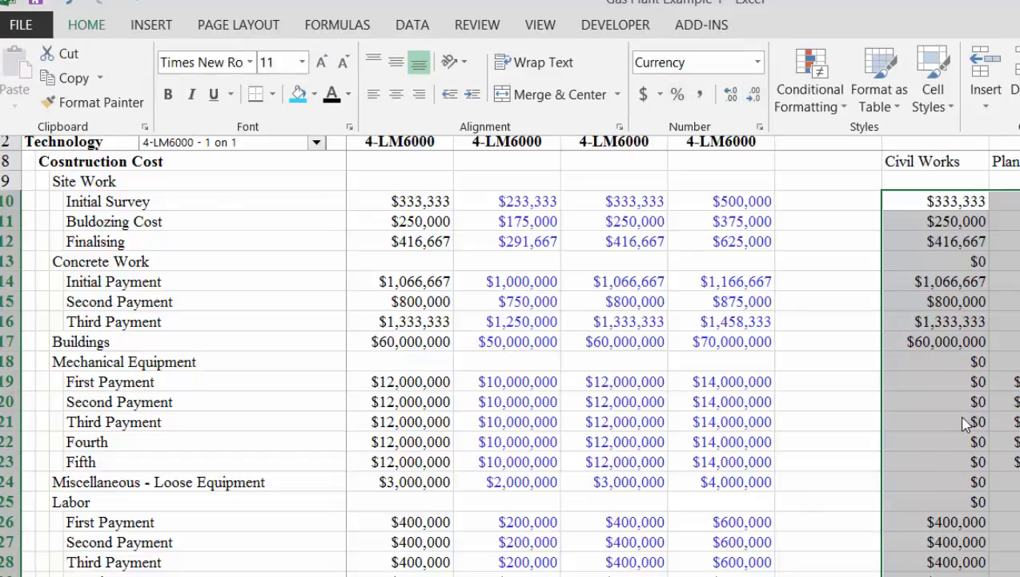
pyautogui.click(949, 381)
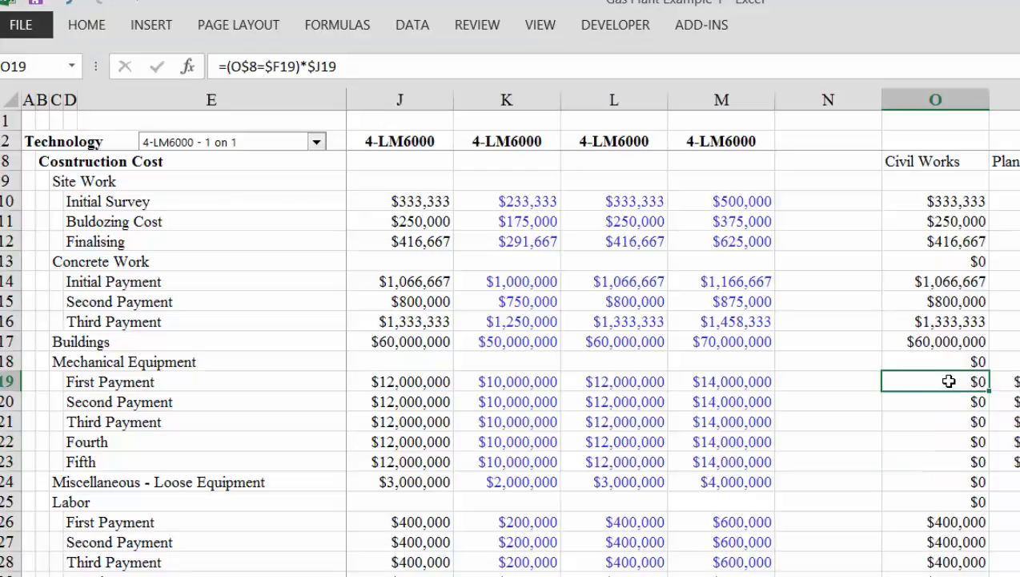
# Begin a SUMIF formula in M24 of the Pre-tax Cash Flow sheet, using the budget sheet's Applied Date column $I:$I as the range.
pyautogui.hotkey('ctrl', 'pagedown')
pyautogui.hotkey('ctrl', 'pageup')
pyautogui.hotkey('ctrl', 'pageup')
pyautogui.press('Up')
pyautogui.press('Left')
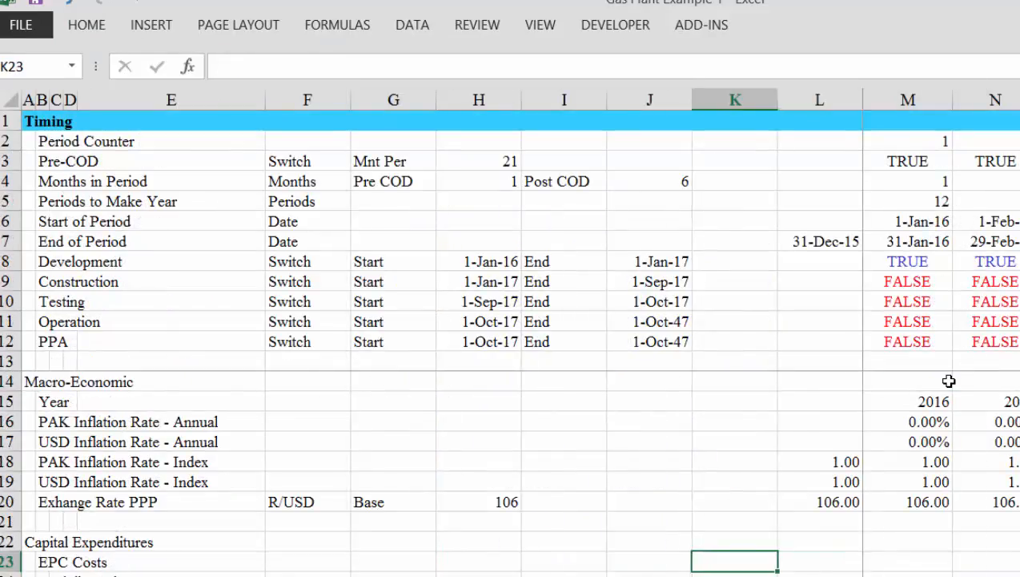
pyautogui.press('Right')
pyautogui.press('Down')
pyautogui.press('Right')
pyautogui.write('=')
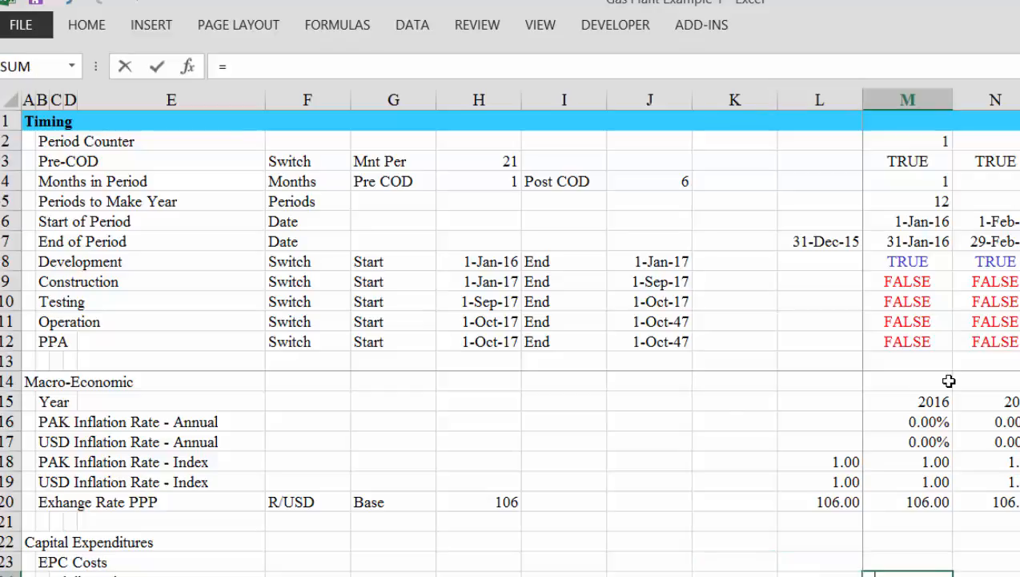
pyautogui.write('sum')
pyautogui.press('Down')
pyautogui.press('Tab')
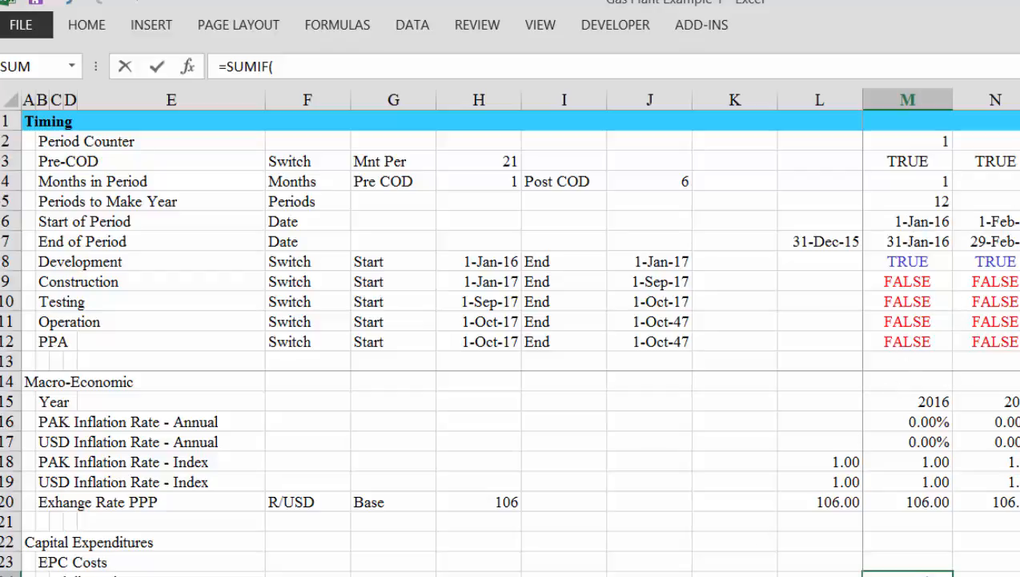
pyautogui.hotkey('ctrl', 'pageup')
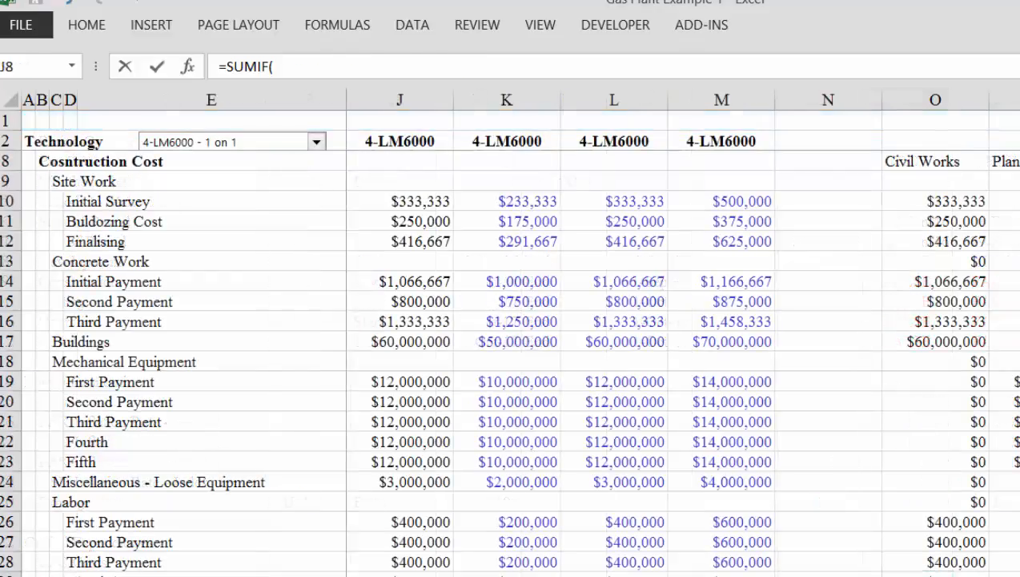
pyautogui.click(589, 262)
pyautogui.press('Left')
pyautogui.press('Left')
pyautogui.press('Left')
pyautogui.press('Left')
pyautogui.press('Left')
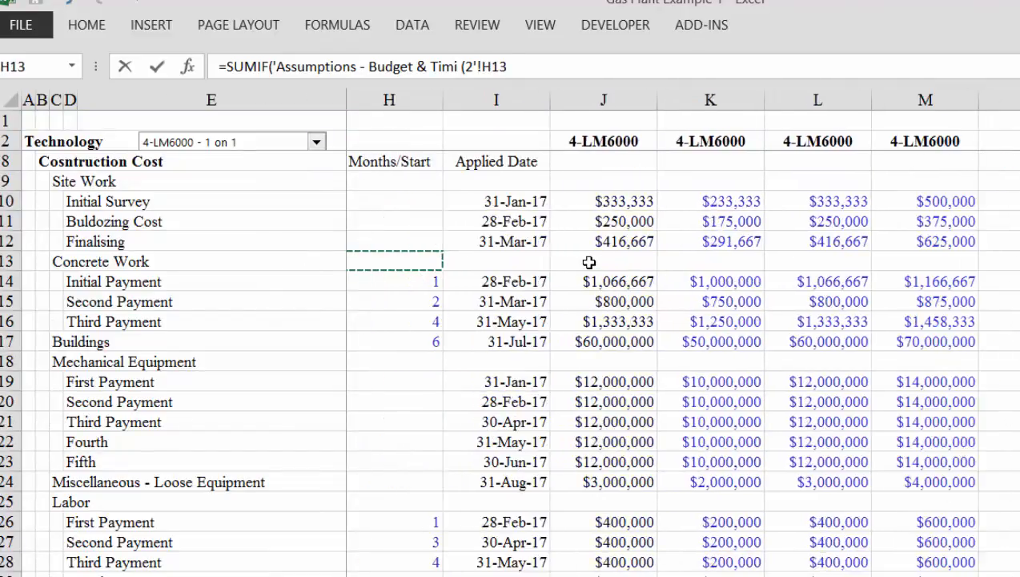
pyautogui.click(615, 90)
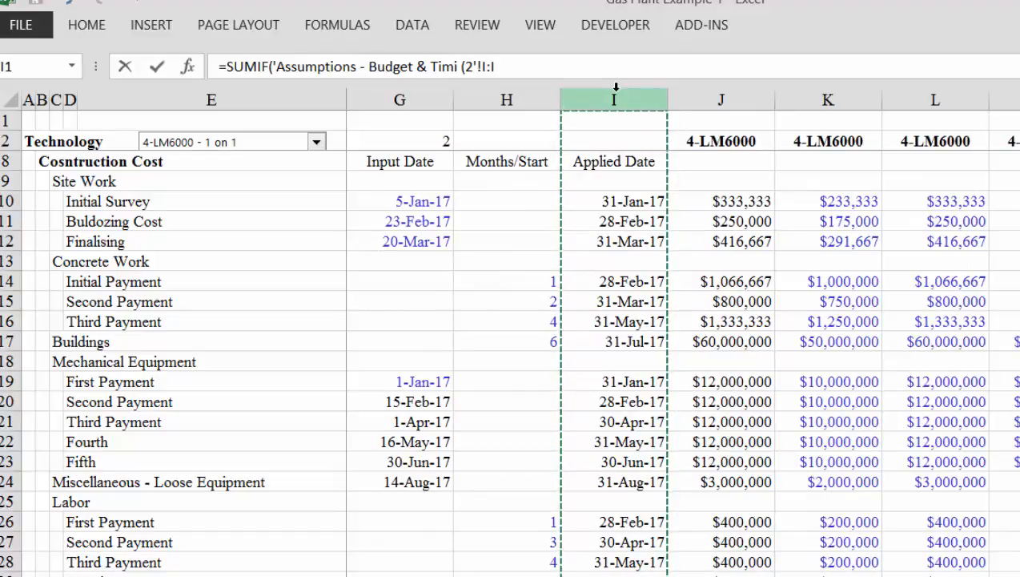
pyautogui.press('F4')
pyautogui.write(',')
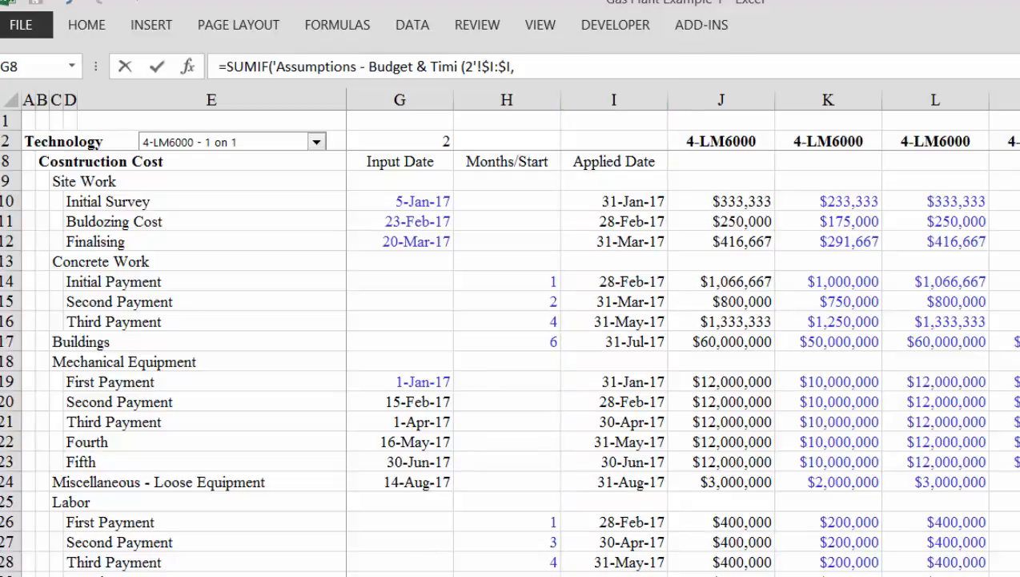
# Complete the M24 SUMIF with the End of Period date M$7 as the criterion and the budget sheet's Civil Works column $O:$O as the sum range.
pyautogui.click(360, 575)
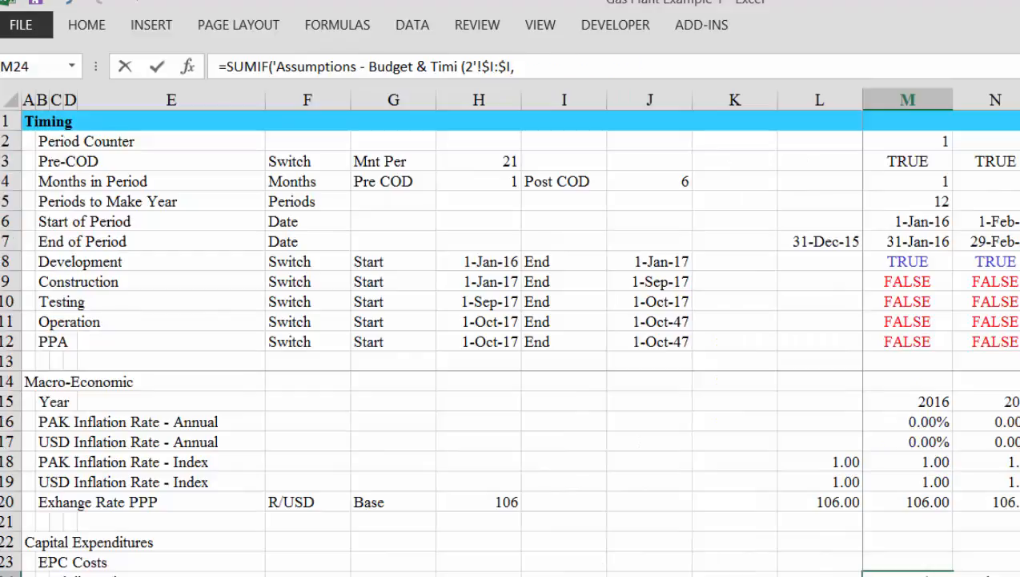
pyautogui.click(913, 241)
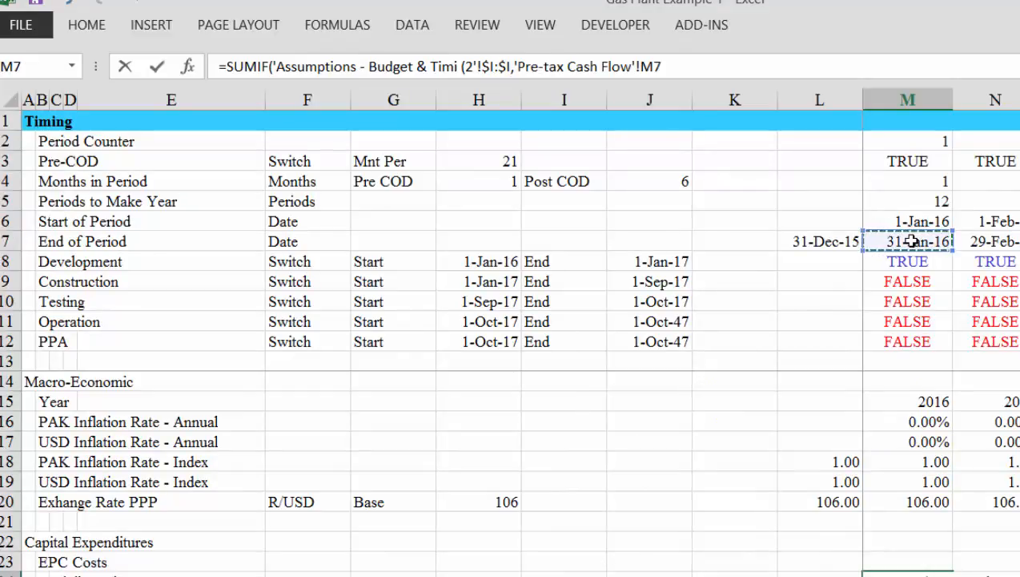
pyautogui.press('F4')
pyautogui.press('F4')
pyautogui.write(',')
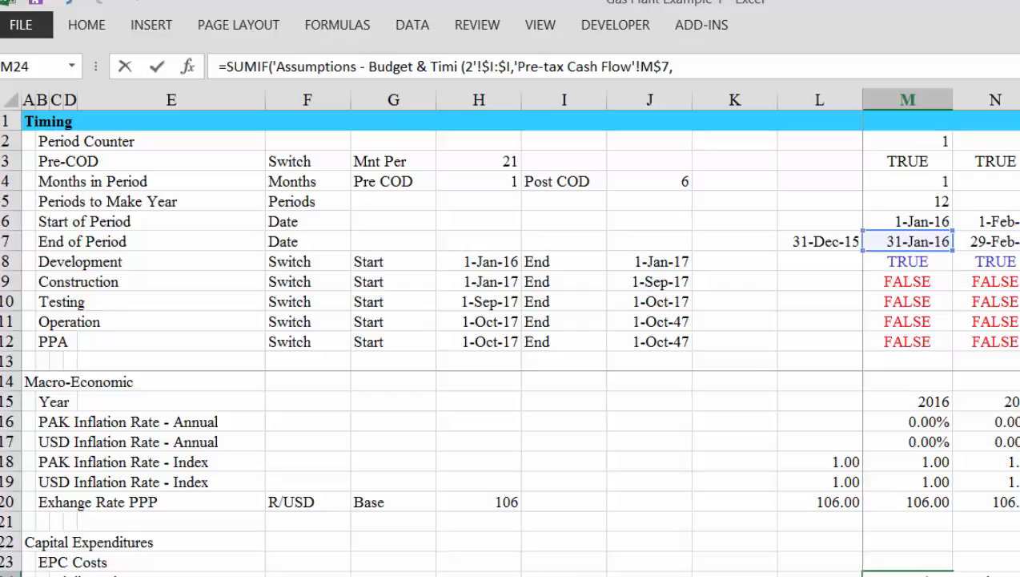
pyautogui.hotkey('ctrl', 'pageup')
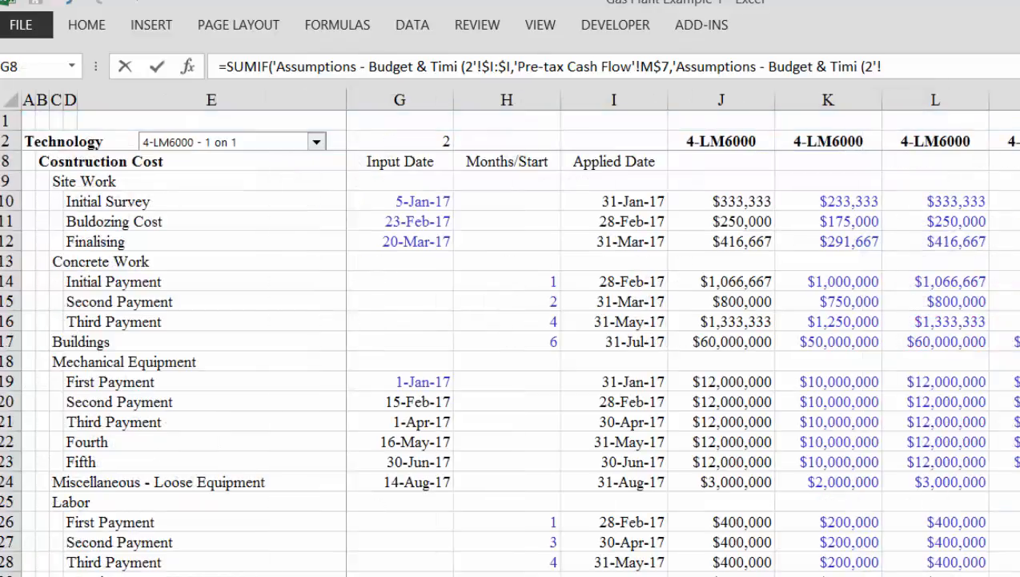
pyautogui.click(1019, 100)
pyautogui.press('F4')
pyautogui.press('Return')
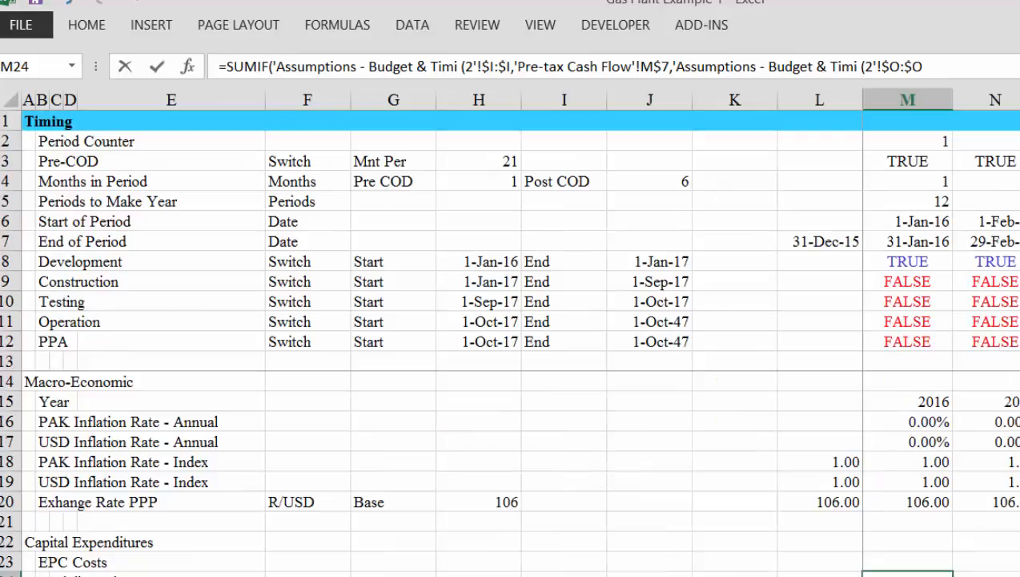
# Fill the M24 SUMIF formula down into M25 and M26.
pyautogui.press('Down')
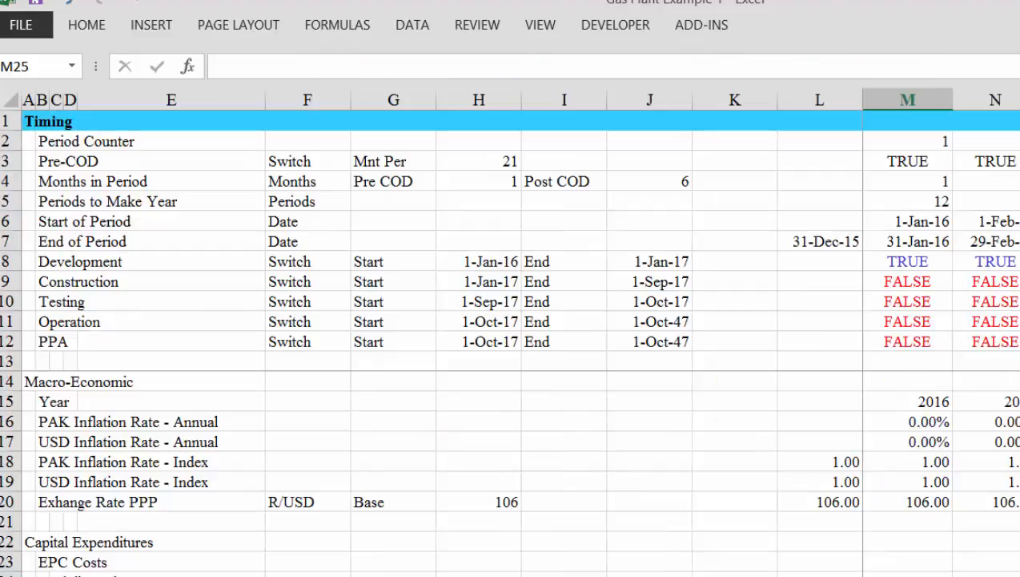
pyautogui.press('Up')
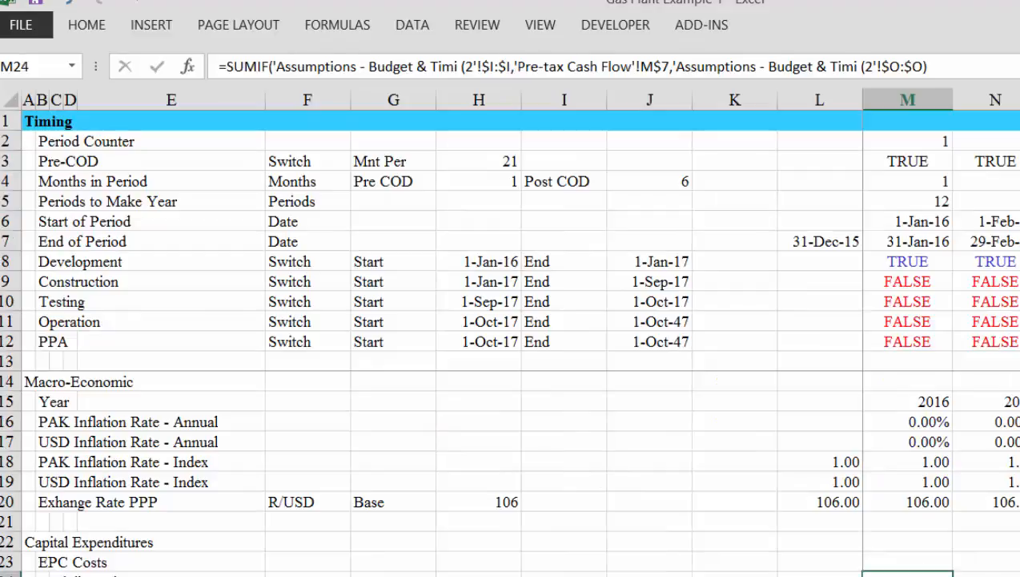
pyautogui.hotkey('shift', 'Down')
# Replace the sum range in M25's SUMIF formula with the budget sheet's column $P:$P.
pyautogui.press('F2')
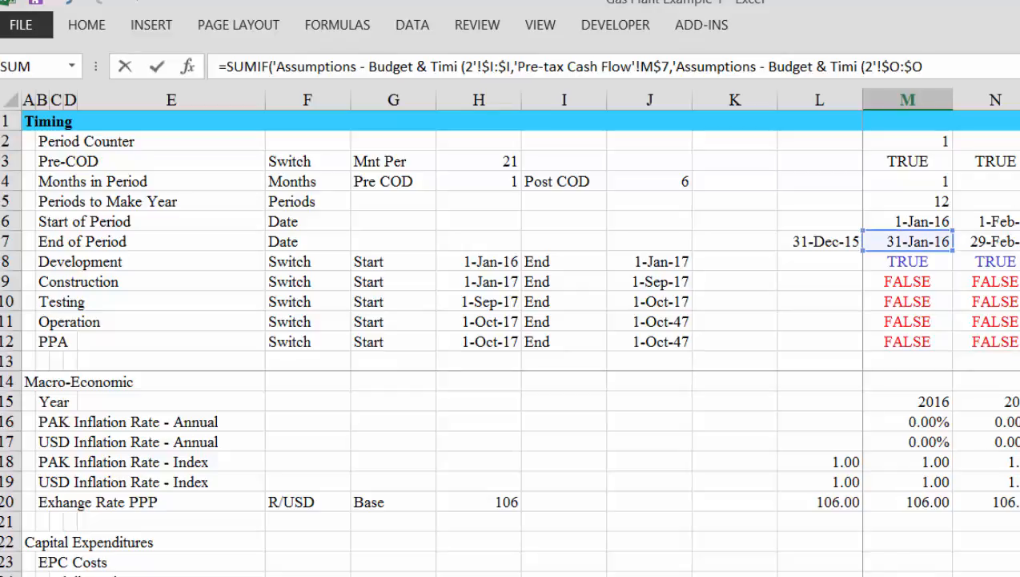
pyautogui.press('BackSpace')
pyautogui.press('BackSpace')
pyautogui.press('BackSpace')
pyautogui.press('BackSpace')
pyautogui.press('BackSpace')
pyautogui.press('BackSpace')
pyautogui.press('BackSpace')
pyautogui.press('BackSpace')
pyautogui.press('BackSpace')
pyautogui.press('BackSpace')
pyautogui.press('BackSpace')
pyautogui.press('BackSpace')
pyautogui.press('BackSpace')
pyautogui.press('BackSpace')
pyautogui.press('BackSpace')
pyautogui.press('BackSpace')
pyautogui.press('BackSpace')
pyautogui.press('BackSpace')
pyautogui.press('BackSpace')
pyautogui.press('BackSpace')
pyautogui.press('BackSpace')
pyautogui.press('BackSpace')
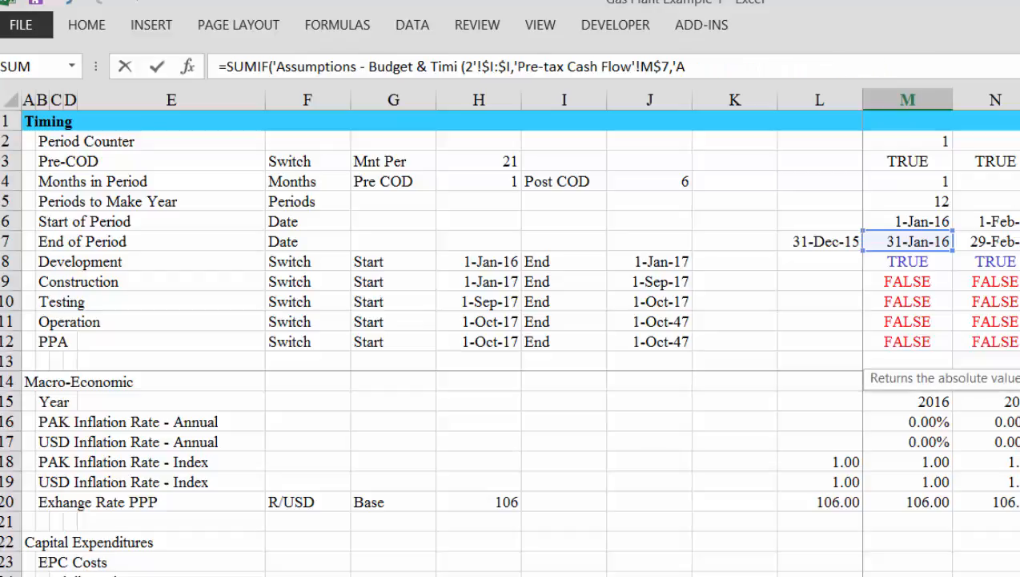
pyautogui.press('BackSpace')
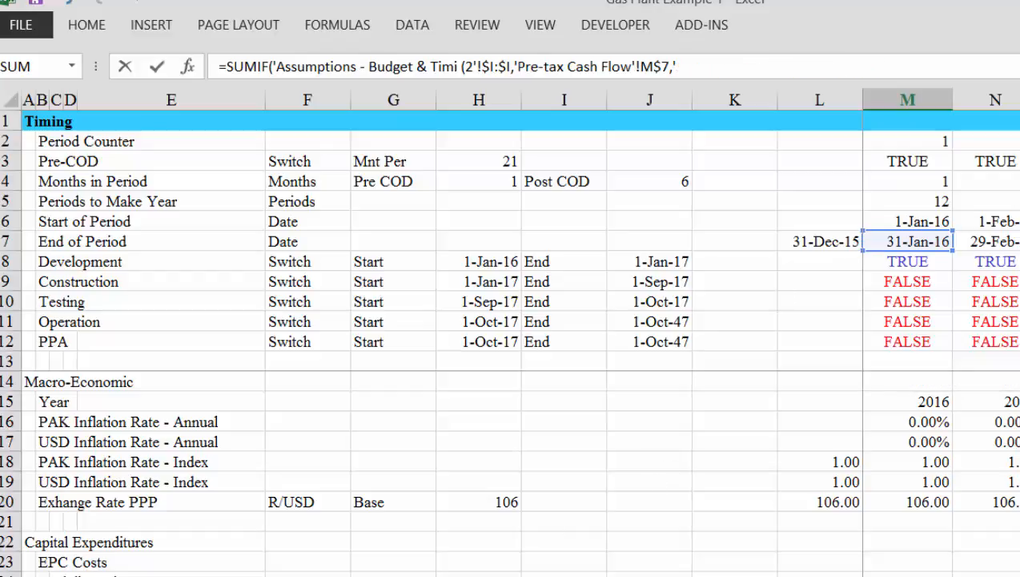
pyautogui.press('Return')
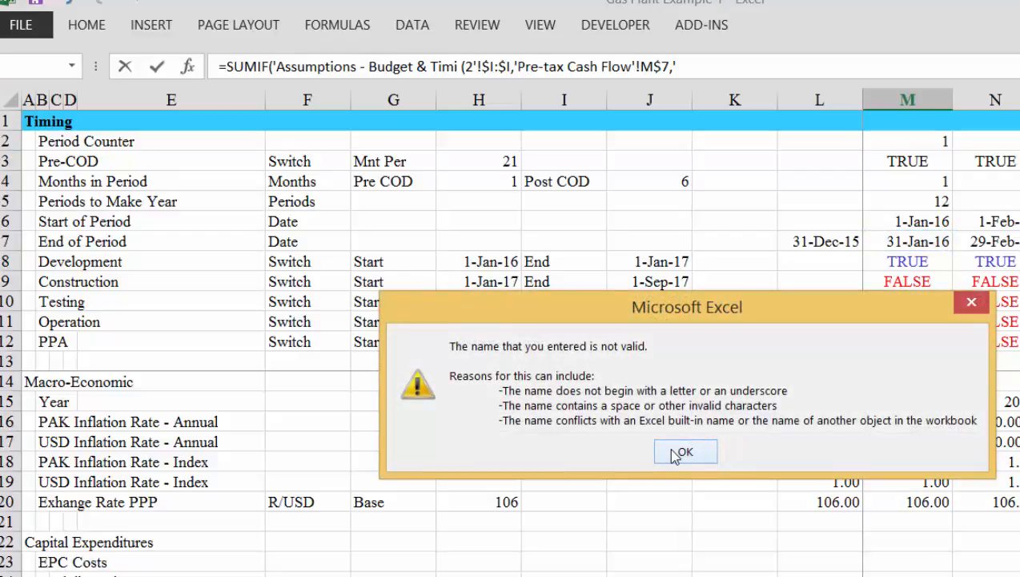
pyautogui.click(681, 452)
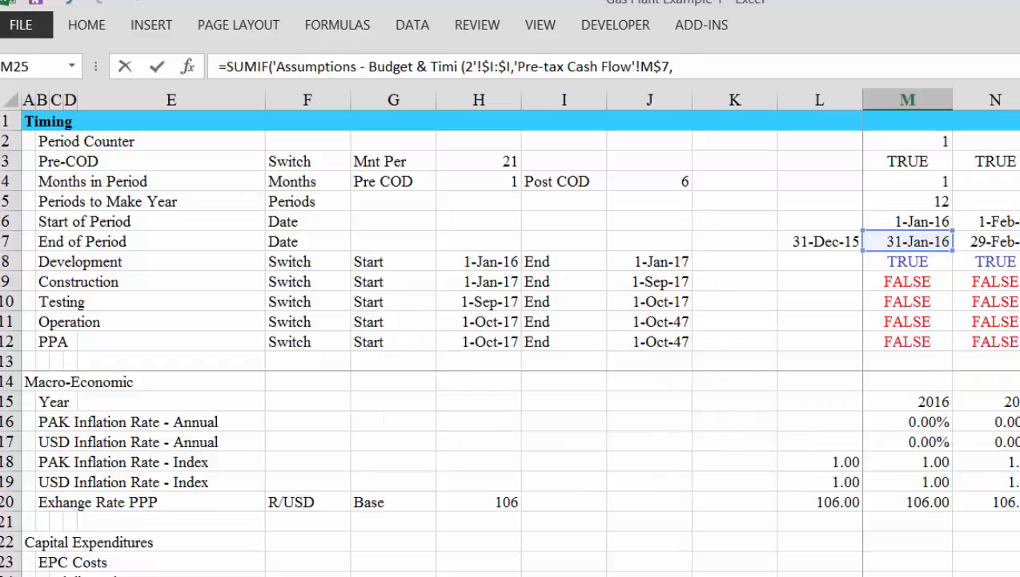
pyautogui.hotkey('ctrl', 'pageup')
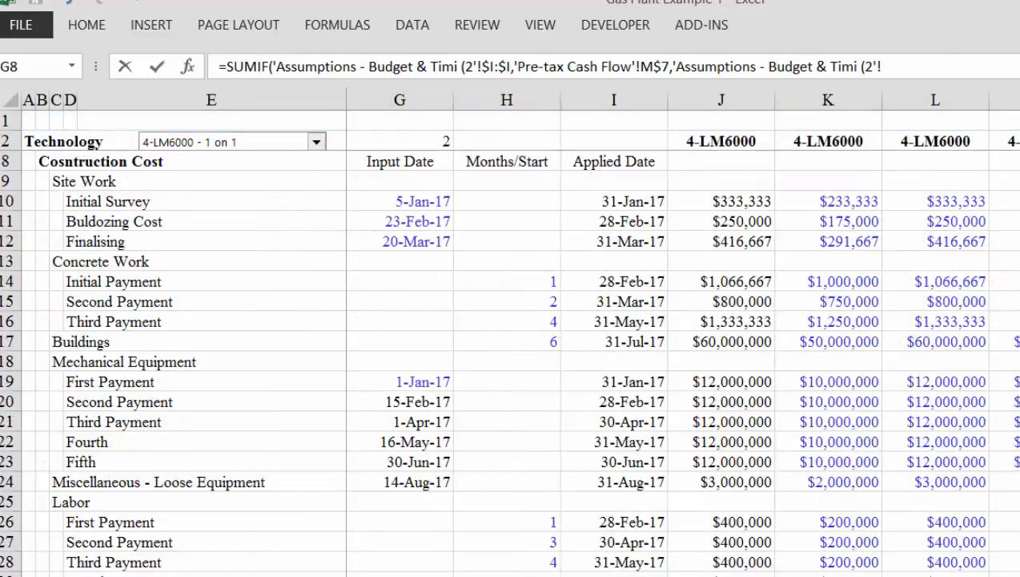
pyautogui.click(1017, 100)
pyautogui.press('F4')
pyautogui.press('Return')
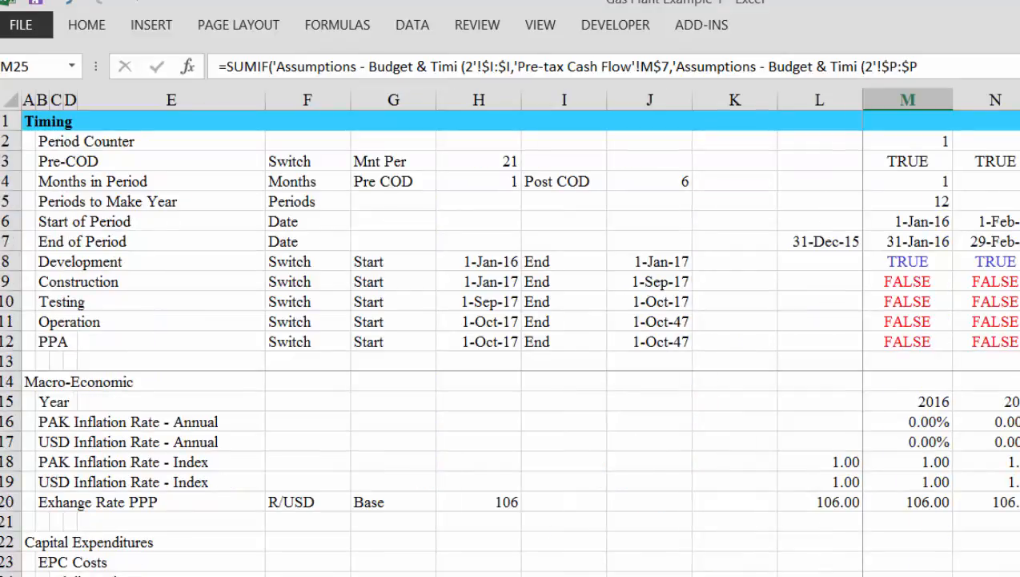
# Replace the sum range in M26's SUMIF formula with the budget sheet's column $Q:$Q.
pyautogui.press('Down')
pyautogui.press('F2')
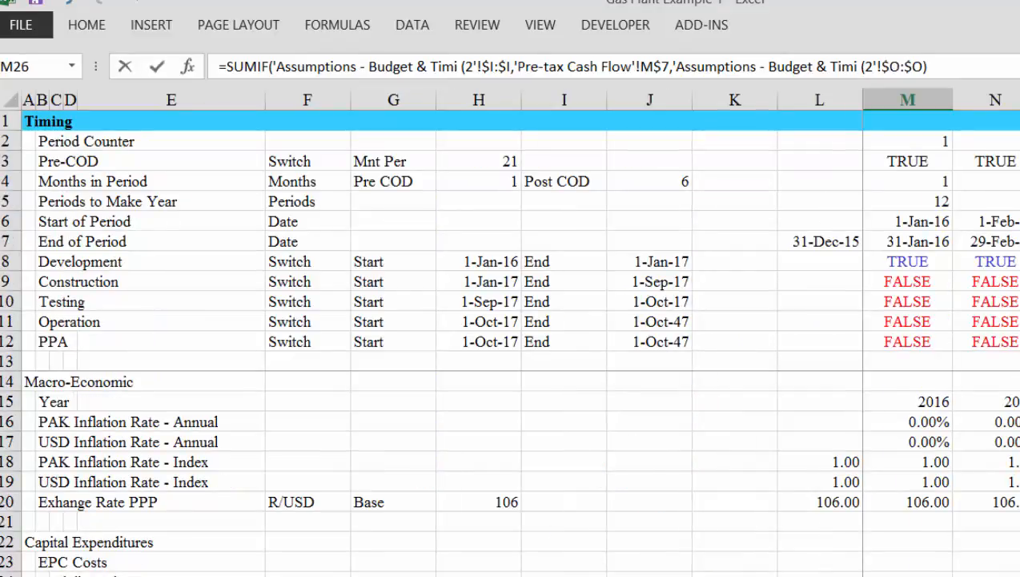
pyautogui.press('BackSpace')
pyautogui.press('BackSpace')
pyautogui.press('BackSpace')
pyautogui.press('BackSpace')
pyautogui.press('BackSpace')
pyautogui.press('BackSpace')
pyautogui.press('BackSpace')
pyautogui.press('BackSpace')
pyautogui.press('BackSpace')
pyautogui.press('BackSpace')
pyautogui.press('BackSpace')
pyautogui.press('BackSpace')
pyautogui.press('BackSpace')
pyautogui.press('BackSpace')
pyautogui.press('BackSpace')
pyautogui.press('BackSpace')
pyautogui.press('BackSpace')
pyautogui.press('BackSpace')
pyautogui.press('BackSpace')
pyautogui.press('BackSpace')
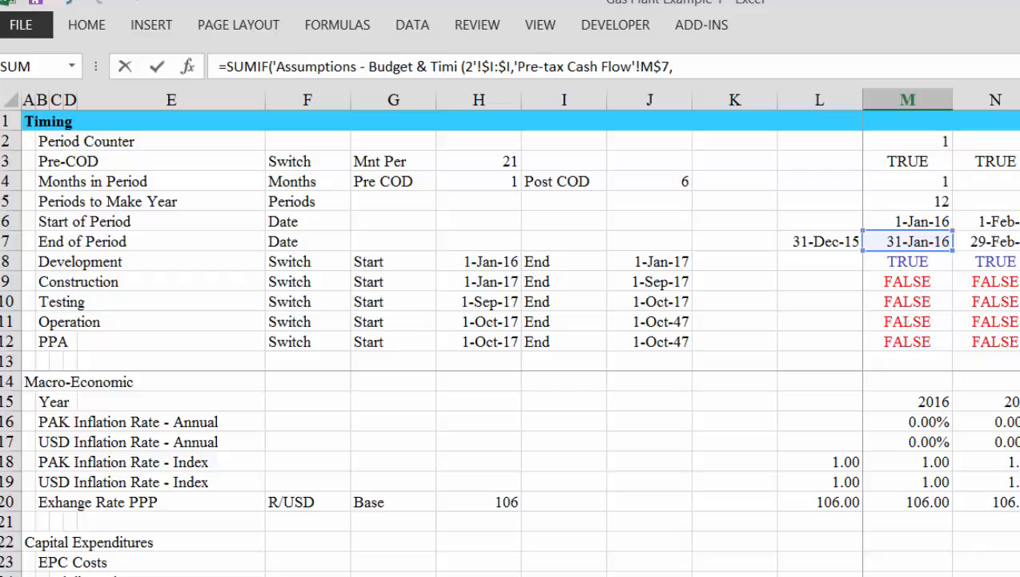
pyautogui.hotkey('ctrl', 'pageup')
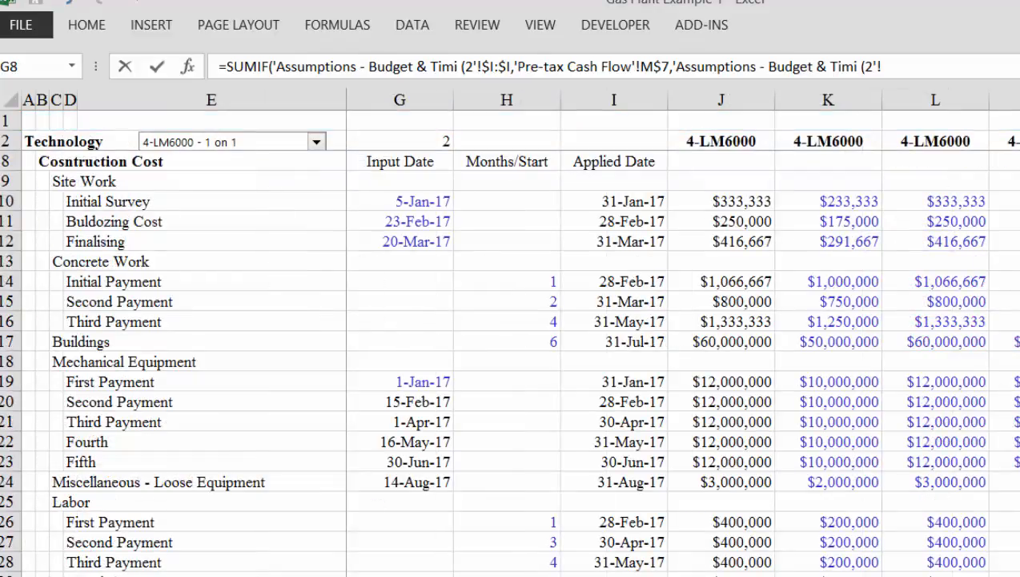
pyautogui.press('Right')
pyautogui.press('Right')
pyautogui.press('Right')
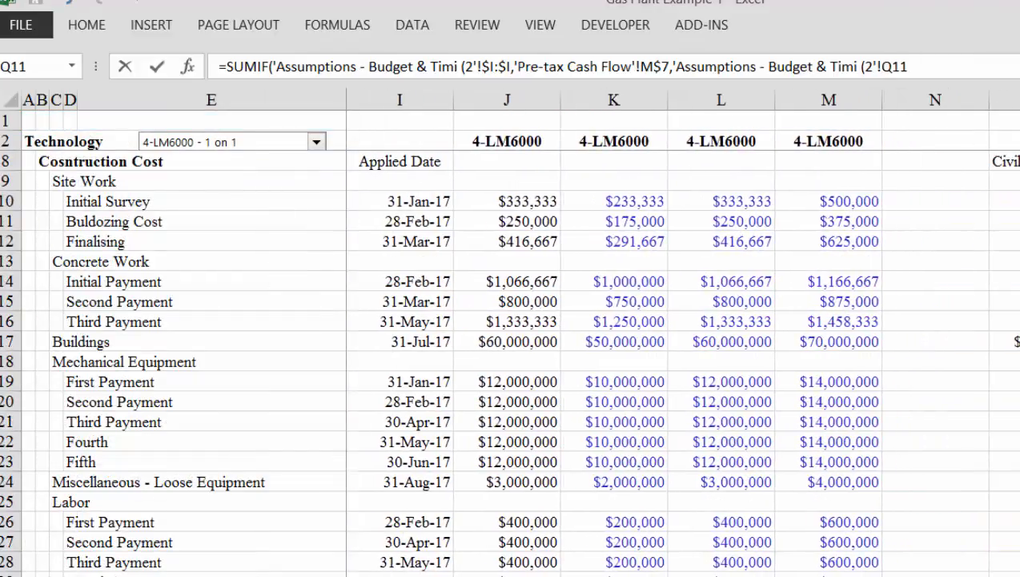
pyautogui.hotkey('ctrl', 'space')
pyautogui.press('F4')
pyautogui.press('Return')
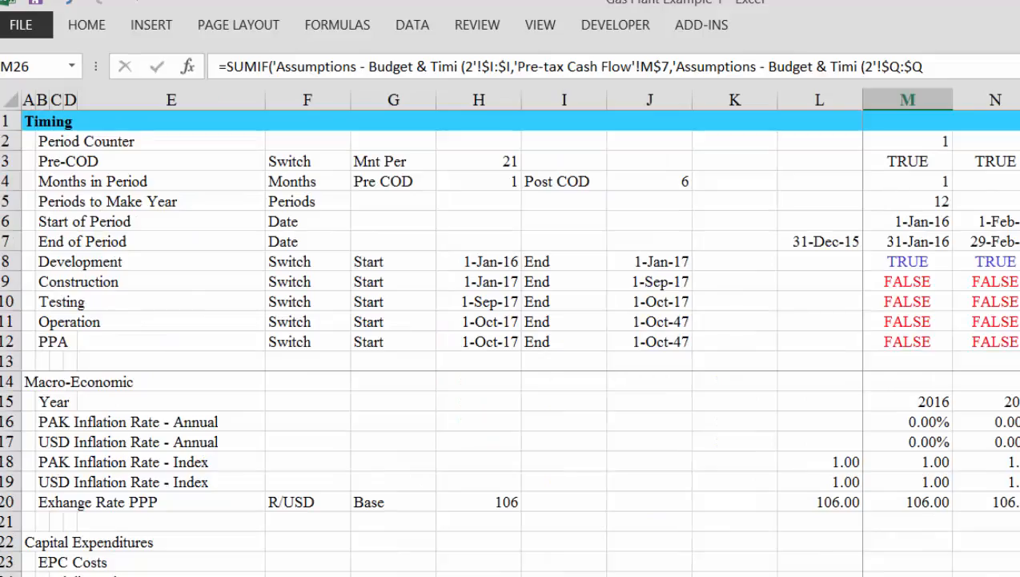
# Fill the SUMIF formulas in M24:M26 to the right across the timeline columns.
pyautogui.press('Left')
pyautogui.press('Up')
pyautogui.press('Up')
pyautogui.press('Up')
pyautogui.press('Right')
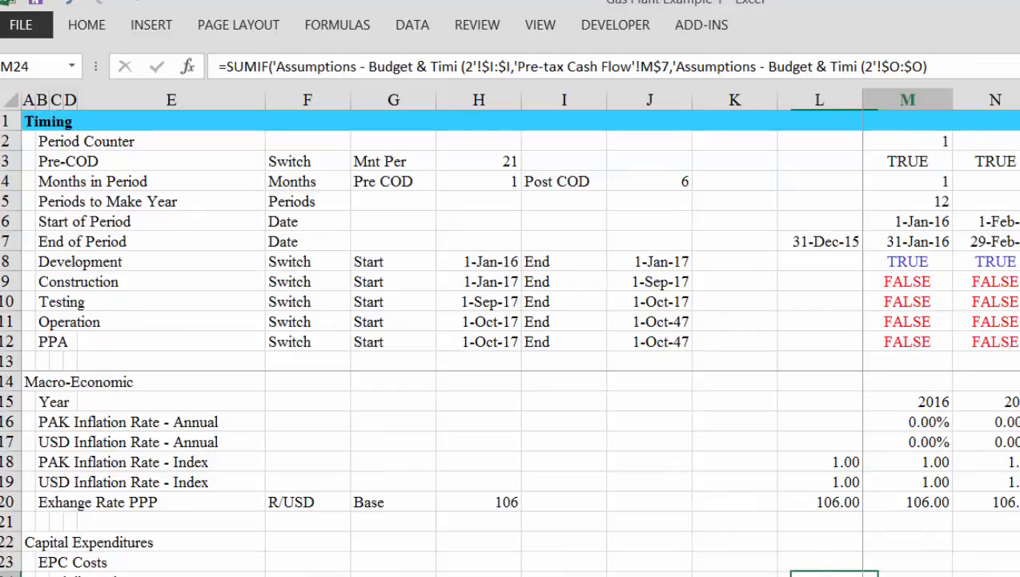
pyautogui.hotkey('shift', 'Down')
pyautogui.hotkey('shift', 'Down')
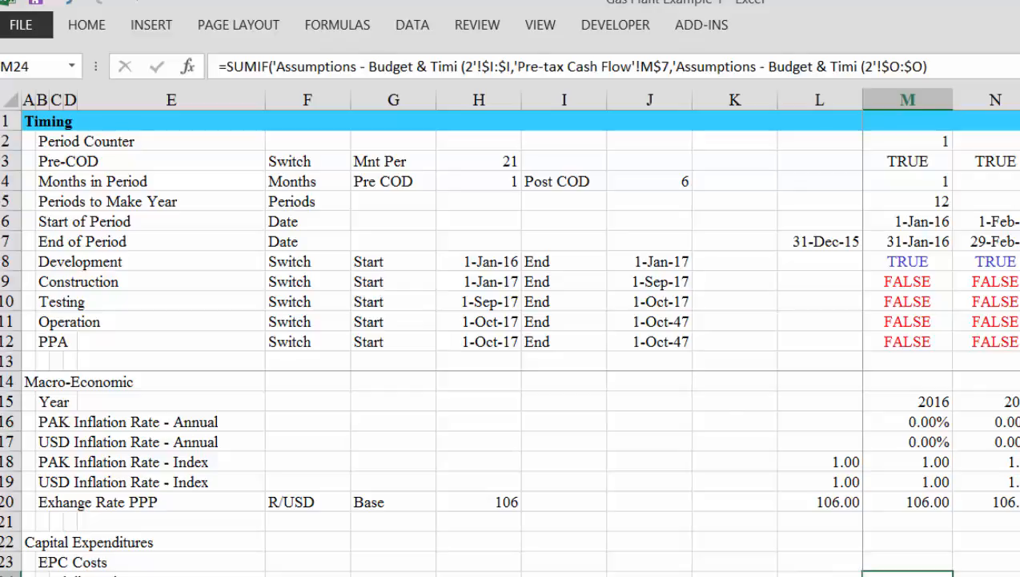
# Enter =SUM(M24:M26) in the Total EPC cell M27 and fill it to the right across the timeline.
pyautogui.press('Down')
pyautogui.press('Down')
pyautogui.press('Down')
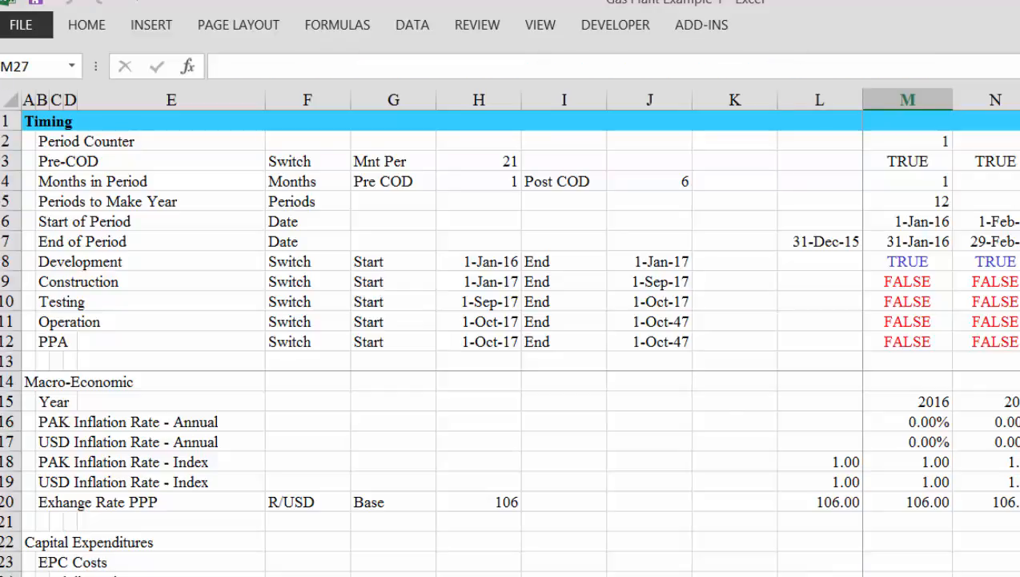
pyautogui.hotkey('alt', '=')
pyautogui.press('Return')
pyautogui.scroll(-1, 512, 472)
pyautogui.press('Up')
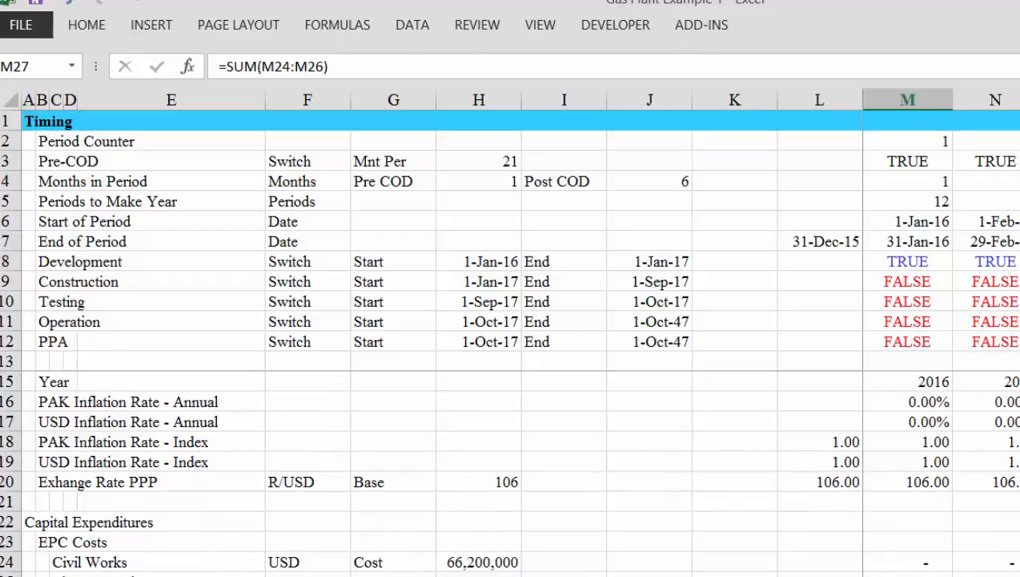
pyautogui.hotkey('shift', 'Right')
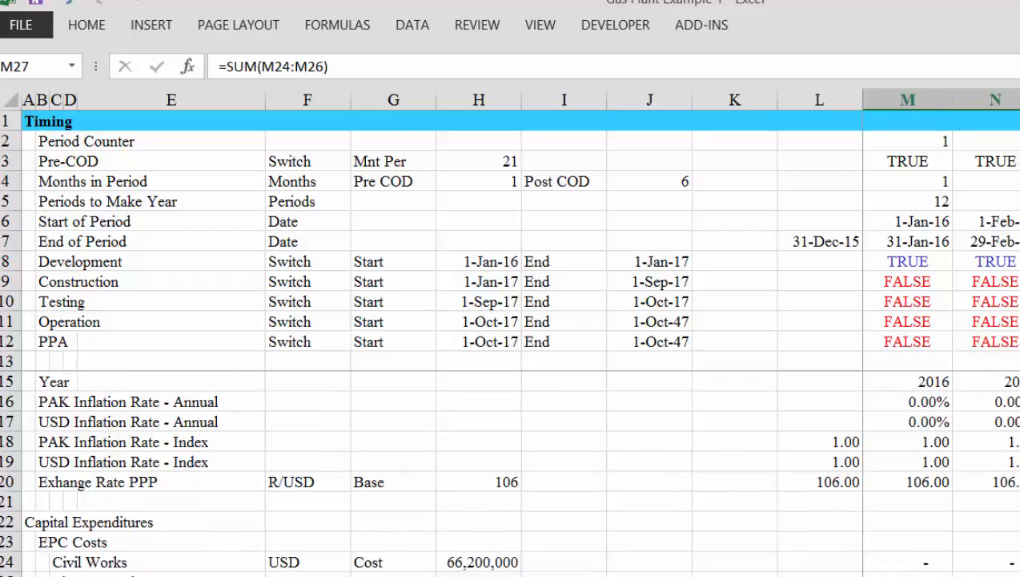
# Review the macro-economic, EPC and soft cost rows of the cash flow sheet, down past Total Soft Costs.
pyautogui.press('Down')
pyautogui.press('Down')
pyautogui.press('Down')
pyautogui.press('Down')
pyautogui.press('Down')
pyautogui.press('Down')
pyautogui.press('Down')
pyautogui.press('Down')
pyautogui.press('Down')
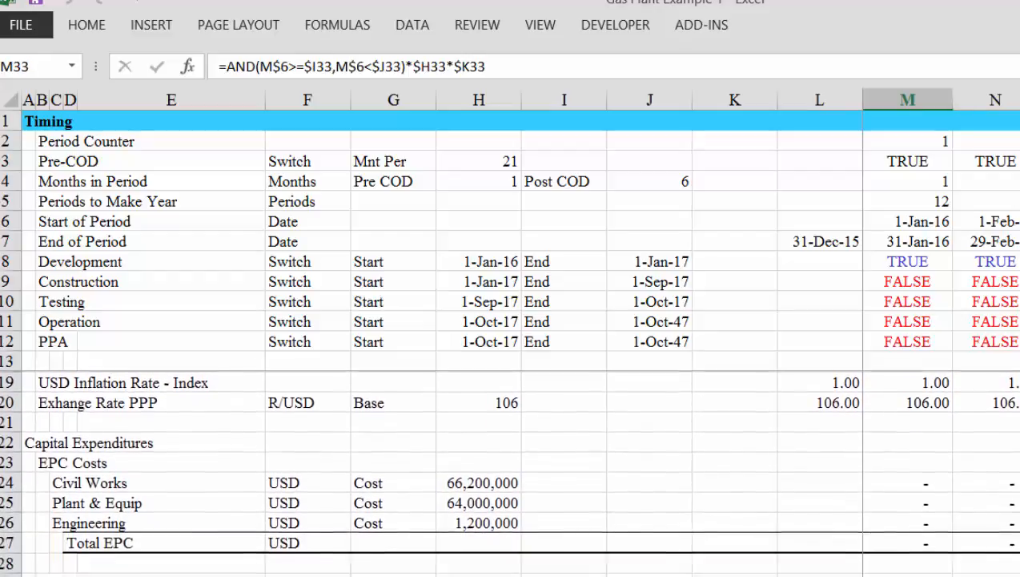
pyautogui.press('Up')
pyautogui.press('Down')
pyautogui.press('Down')
pyautogui.press('Down')
pyautogui.press('Down')
pyautogui.press('Down')
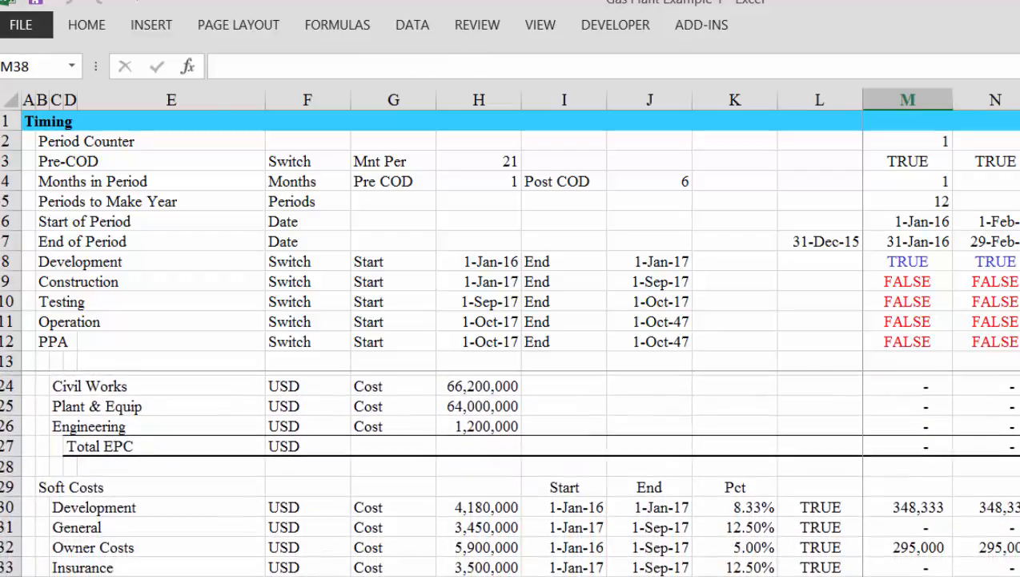
pyautogui.press('Up')
pyautogui.press('Up')
pyautogui.press('Up')
pyautogui.press('Up')
pyautogui.press('Up')
pyautogui.press('Up')
pyautogui.press('Up')
pyautogui.press('Up')
pyautogui.press('Up')
pyautogui.press('Up')
pyautogui.press('Up')
pyautogui.press('Up')
pyautogui.press('Up')
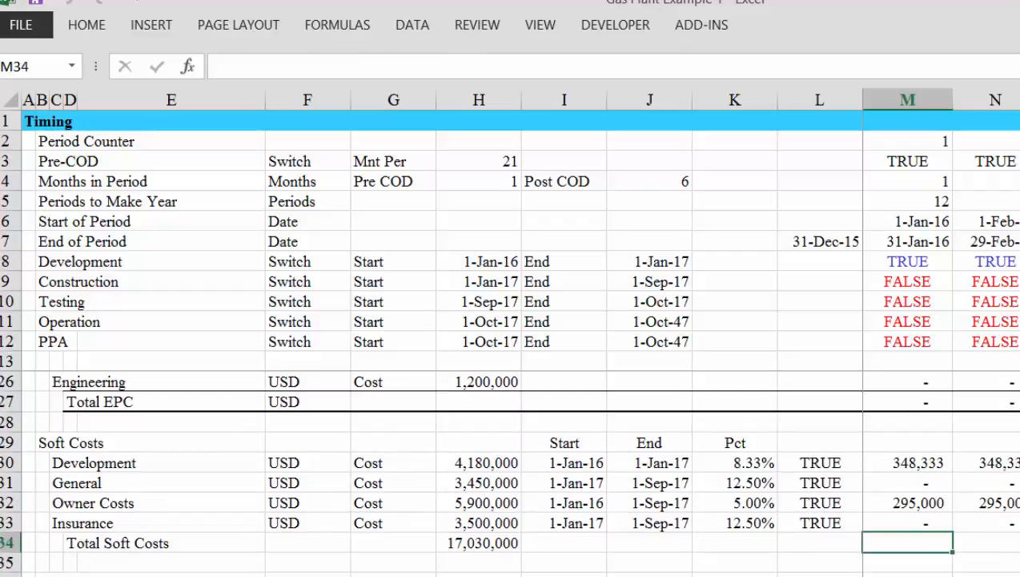
pyautogui.press('Up')
pyautogui.press('Up')
pyautogui.press('Up')
pyautogui.press('Up')
pyautogui.press('Up')
pyautogui.press('Up')
pyautogui.press('Up')
pyautogui.press('Up')
pyautogui.press('Up')
pyautogui.press('Up')
pyautogui.press('Down')
pyautogui.press('Down')
pyautogui.press('Down')
pyautogui.press('Down')
pyautogui.press('Down')
pyautogui.press('Down')
pyautogui.press('Down')
pyautogui.press('Down')
pyautogui.press('Down')
pyautogui.press('Down')
pyautogui.press('Down')
pyautogui.press('Down')
pyautogui.press('Down')
pyautogui.press('Down')
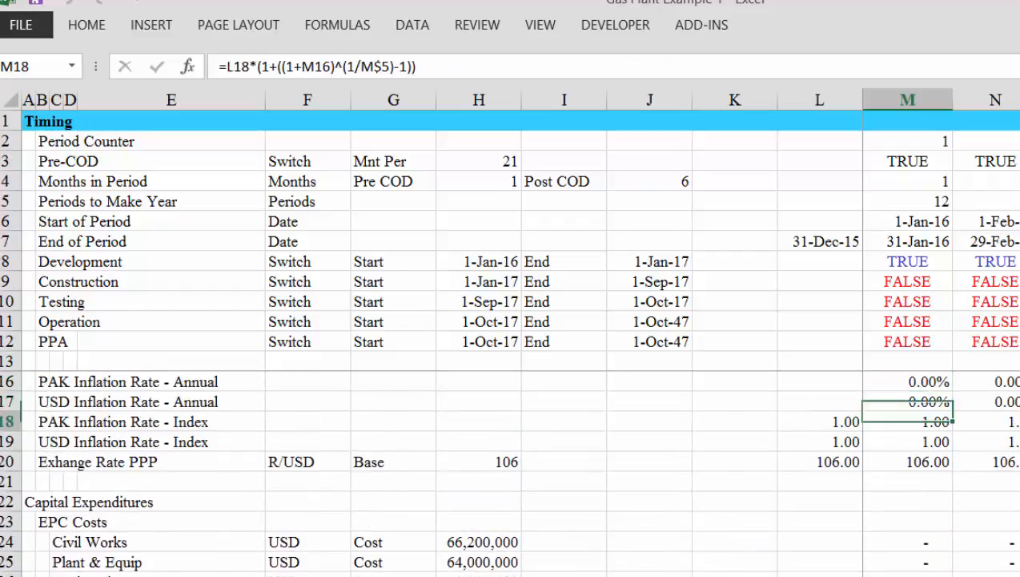
pyautogui.press('Down')
pyautogui.press('Down')
pyautogui.press('Down')
pyautogui.press('Down')
pyautogui.press('Down')
pyautogui.press('Down')
pyautogui.press('Down')
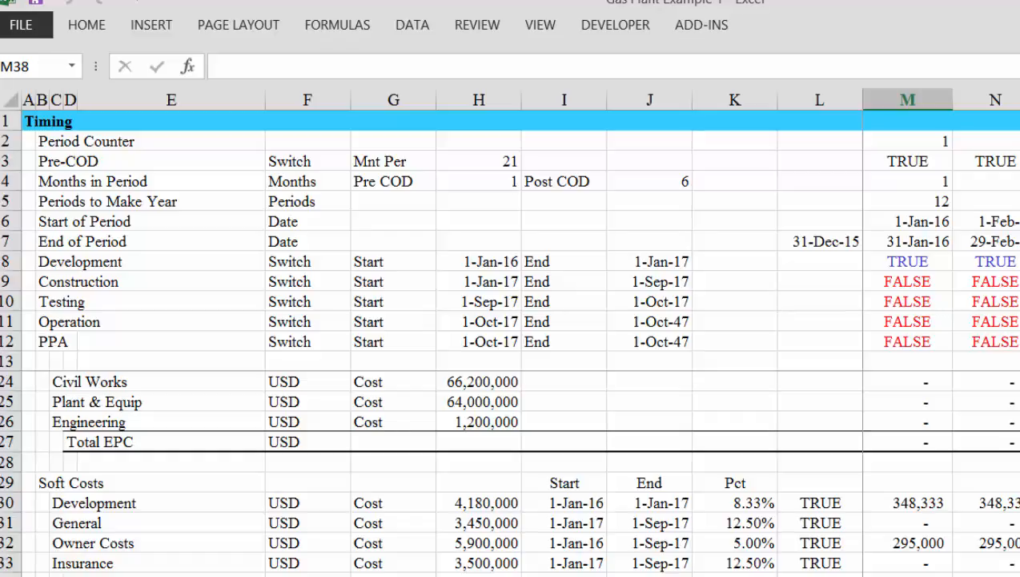
# Examine the EPC totals and the Soft Costs section on the budget sheet, including the soft cost start and end dates.
pyautogui.hotkey('ctrl', 'pagedown')
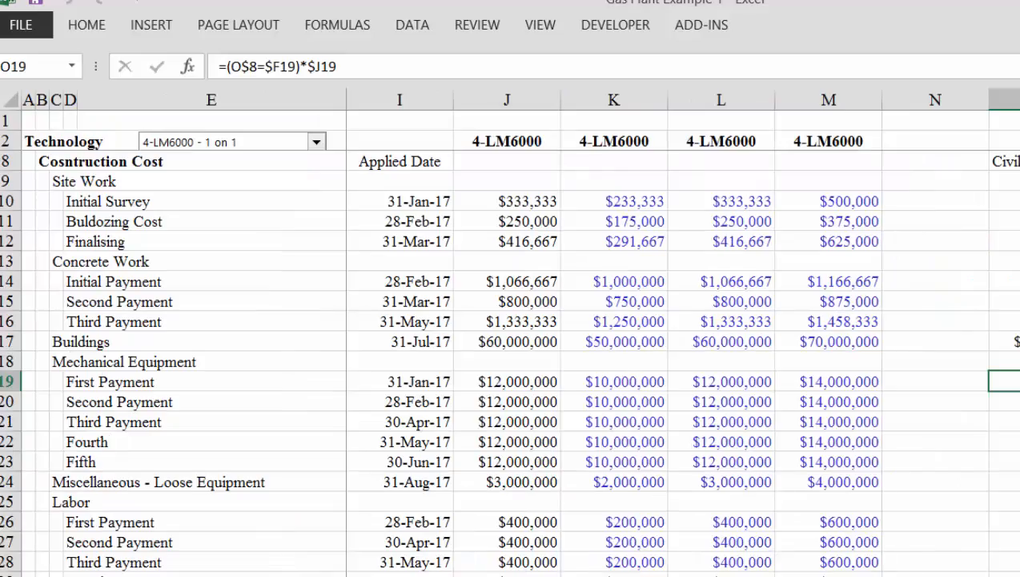
pyautogui.click(496, 526)
pyautogui.press('Down')
pyautogui.press('Down')
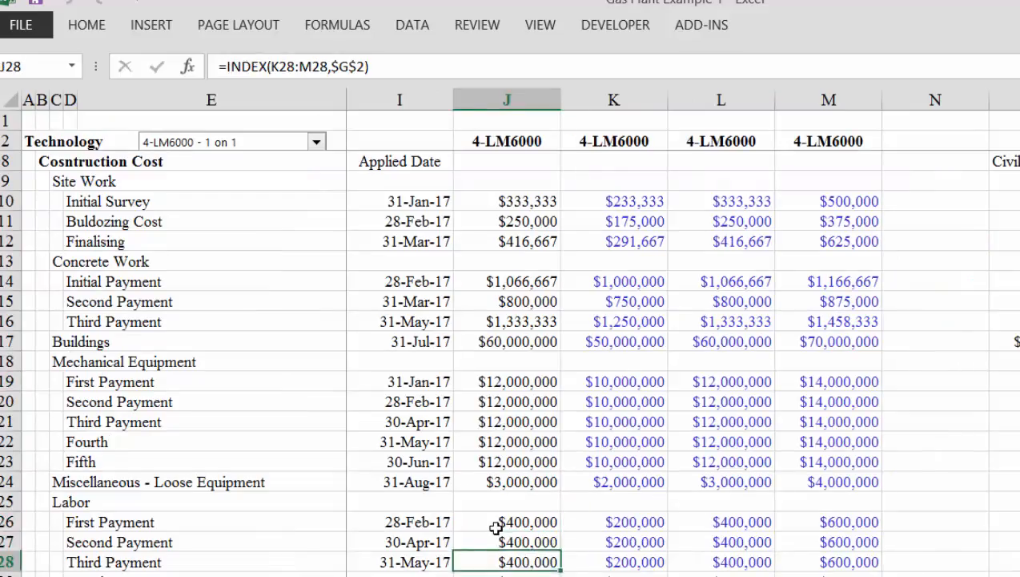
pyautogui.press('Down')
pyautogui.press('Down')
pyautogui.press('Down')
pyautogui.press('Down')
pyautogui.press('Down')
pyautogui.press('Down')
pyautogui.press('Down')
pyautogui.press('Down')
pyautogui.press('Down')
pyautogui.press('Down')
pyautogui.press('Down')
pyautogui.press('Down')
pyautogui.press('Down')
pyautogui.press('Down')
pyautogui.press('Down')
pyautogui.press('Down')
pyautogui.press('Down')
pyautogui.press('Down')
pyautogui.press('Down')
pyautogui.press('Down')
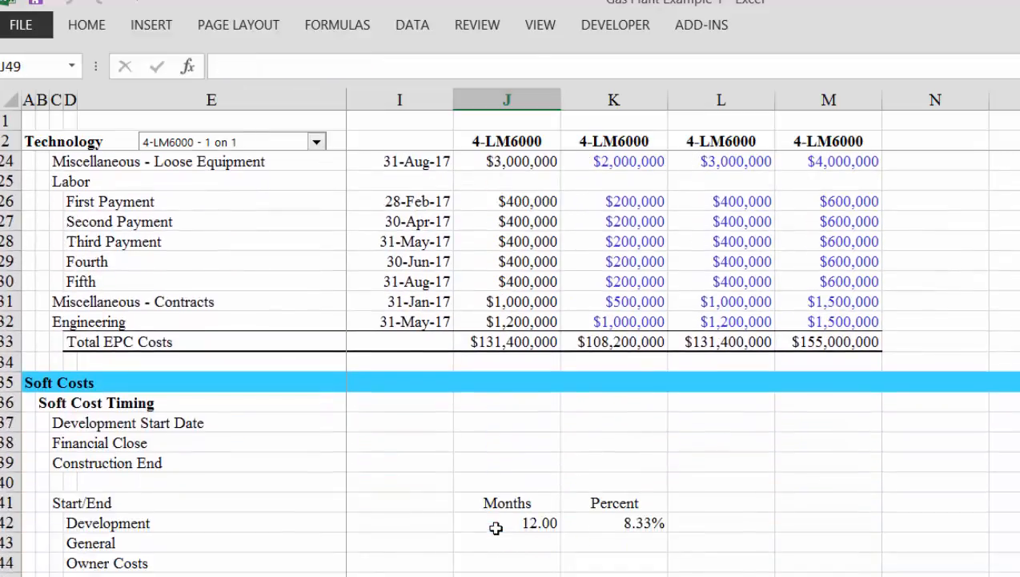
pyautogui.press('Down')
pyautogui.press('Down')
pyautogui.press('Down')
pyautogui.press('Down')
pyautogui.press('Down')
pyautogui.press('Down')
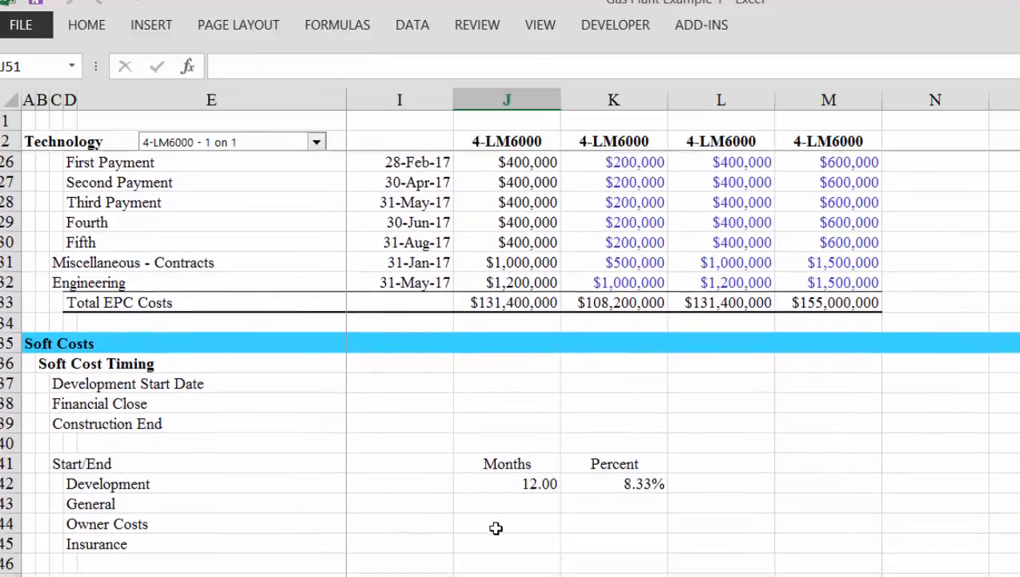
pyautogui.press('Up')
pyautogui.press('Up')
pyautogui.press('Up')
pyautogui.press('Up')
pyautogui.press('Up')
pyautogui.press('Up')
pyautogui.press('Up')
pyautogui.press('Up')
pyautogui.press('Up')
pyautogui.press('Up')
pyautogui.press('Up')
pyautogui.press('Up')
pyautogui.press('Up')
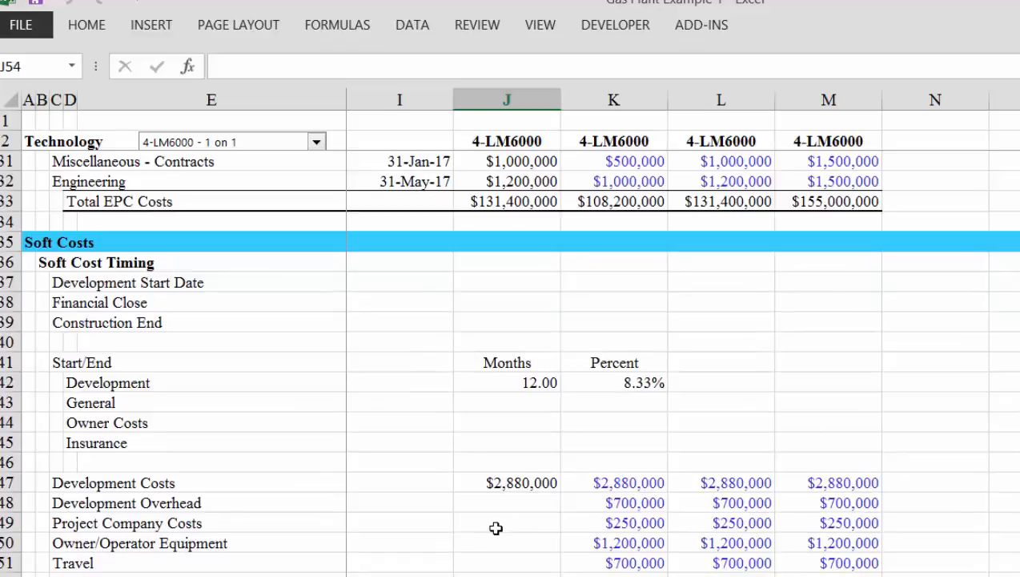
pyautogui.press('Left')
pyautogui.press('Left')
pyautogui.press('Left')
pyautogui.press('Left')
pyautogui.press('Left')
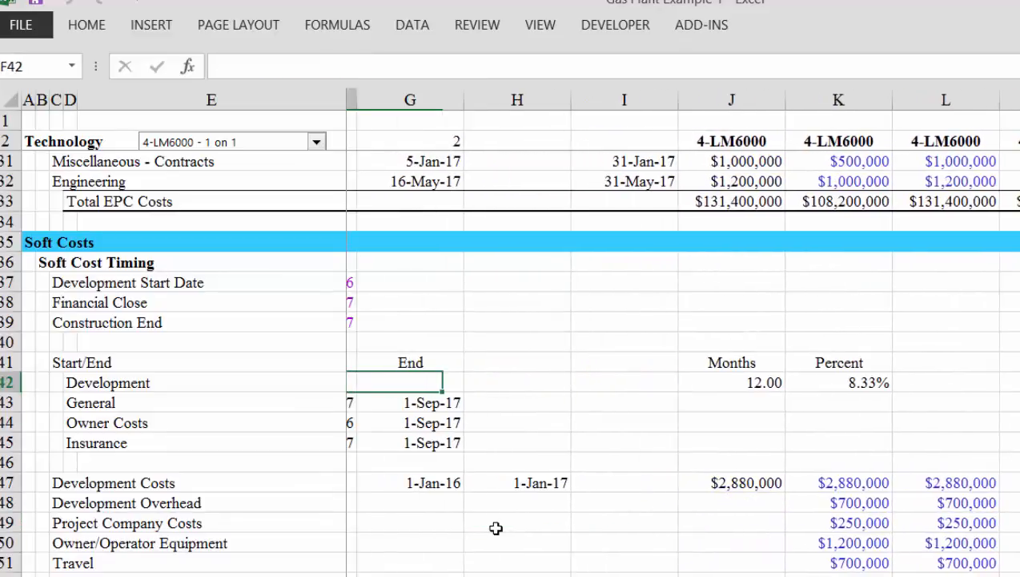
# Enter =EDATE(G47,3) as the Development Overhead start date in G48 and format it as a date.
pyautogui.press('Right')
pyautogui.press('Right')
pyautogui.press('Down')
pyautogui.press('Down')
pyautogui.press('Down')
pyautogui.press('Down')
pyautogui.press('Down')
pyautogui.press('Down')
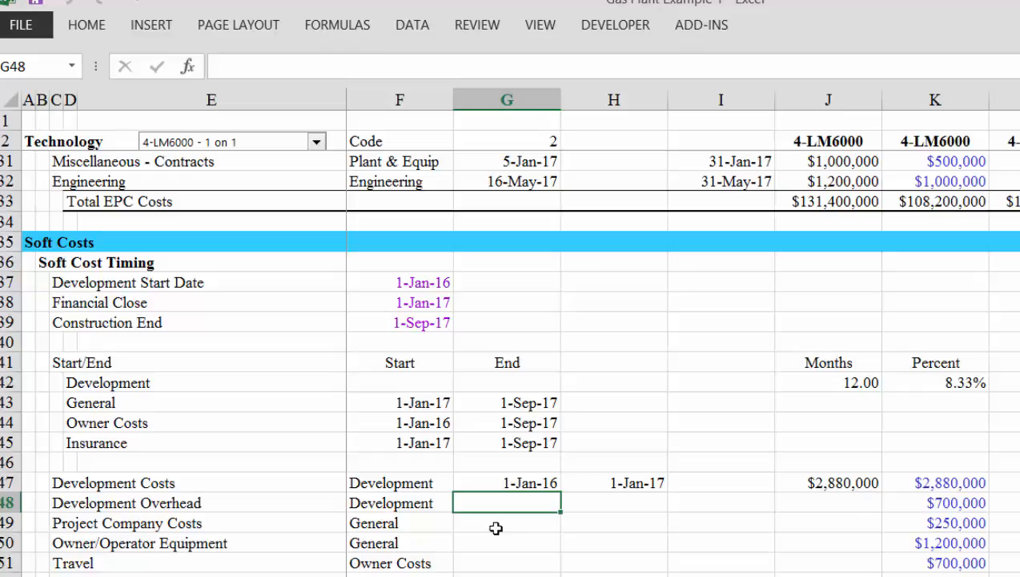
pyautogui.write('=eda')
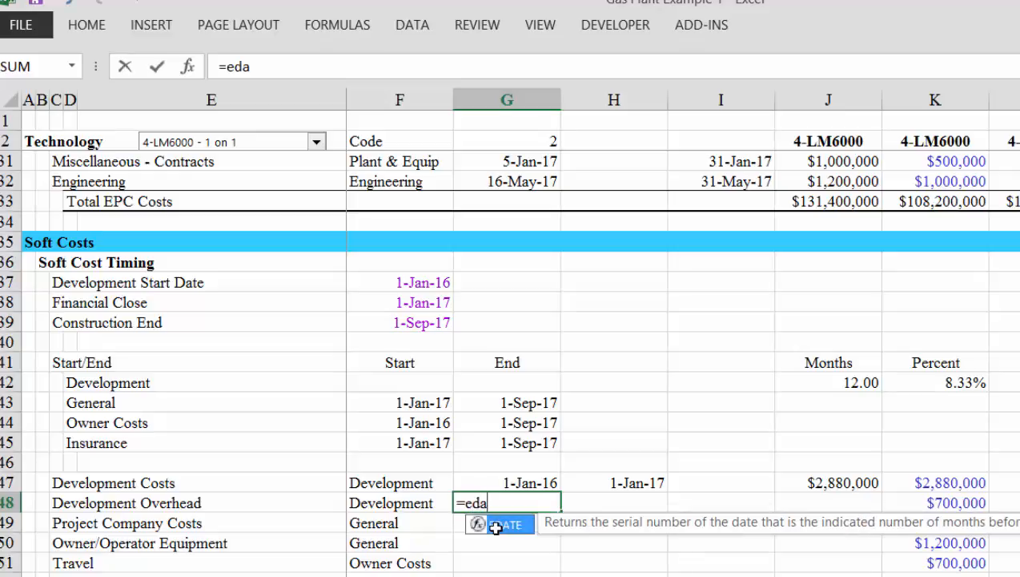
pyautogui.press('Tab')
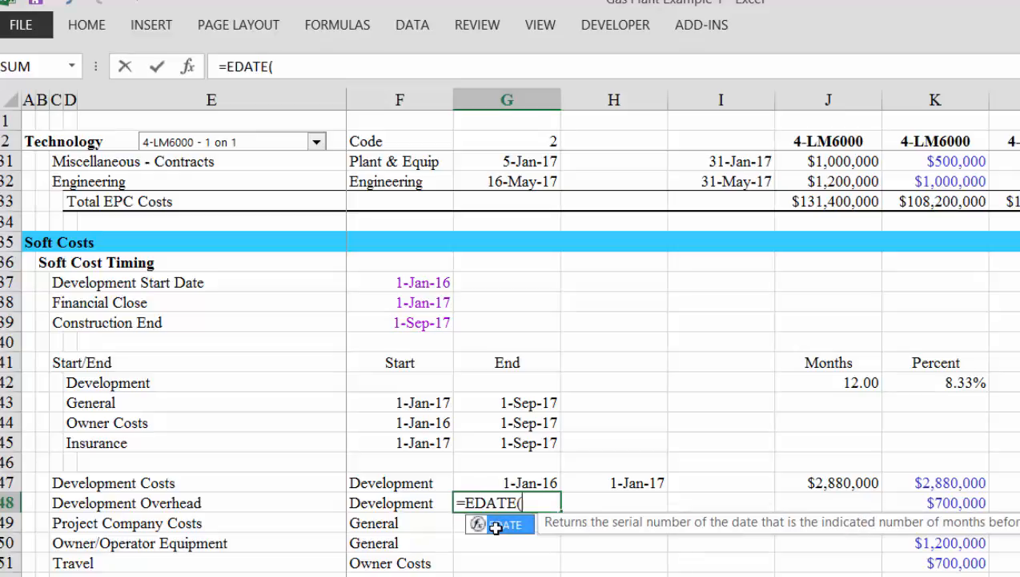
pyautogui.press('Up')
pyautogui.write(',')
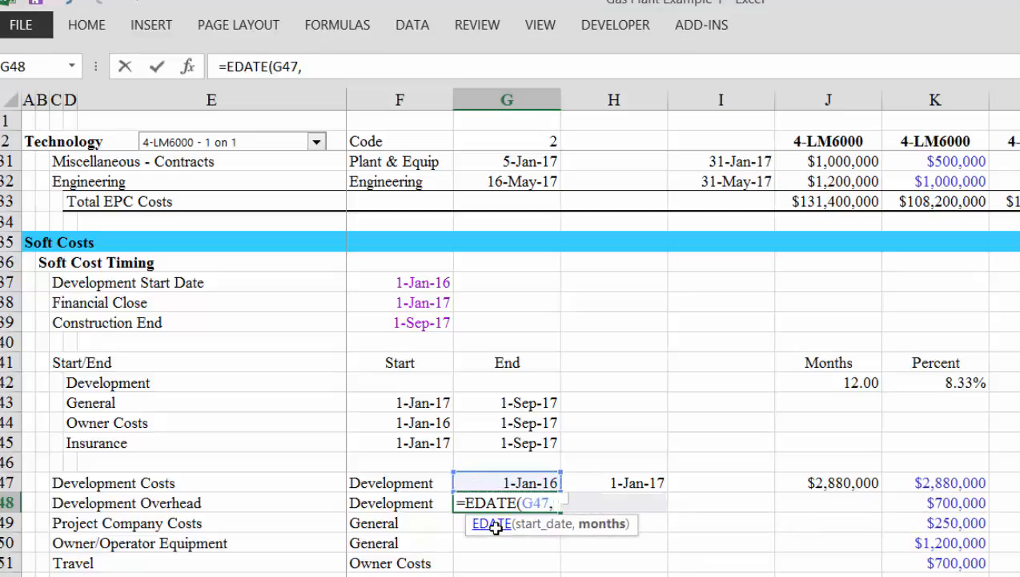
pyautogui.write('3)')
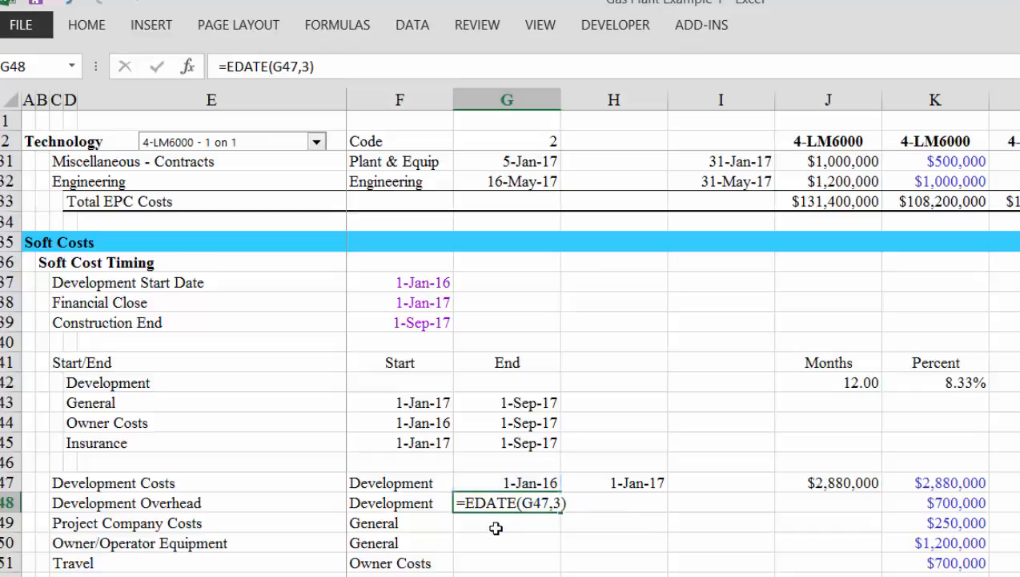
pyautogui.press('Return')
pyautogui.press('Return')
pyautogui.press('Up')
pyautogui.press('Up')
pyautogui.hotkey('ctrl', 'shift', '3')
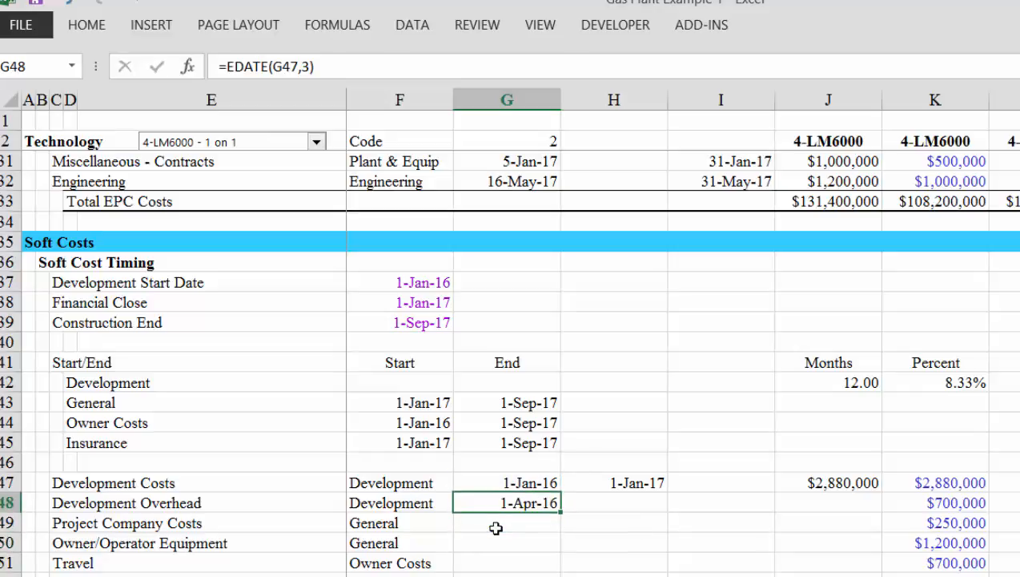
# Link the Development Overhead end date in H48 to the Development Costs end date with =H47.
pyautogui.press('Right')
pyautogui.write('=')
pyautogui.press('Up')
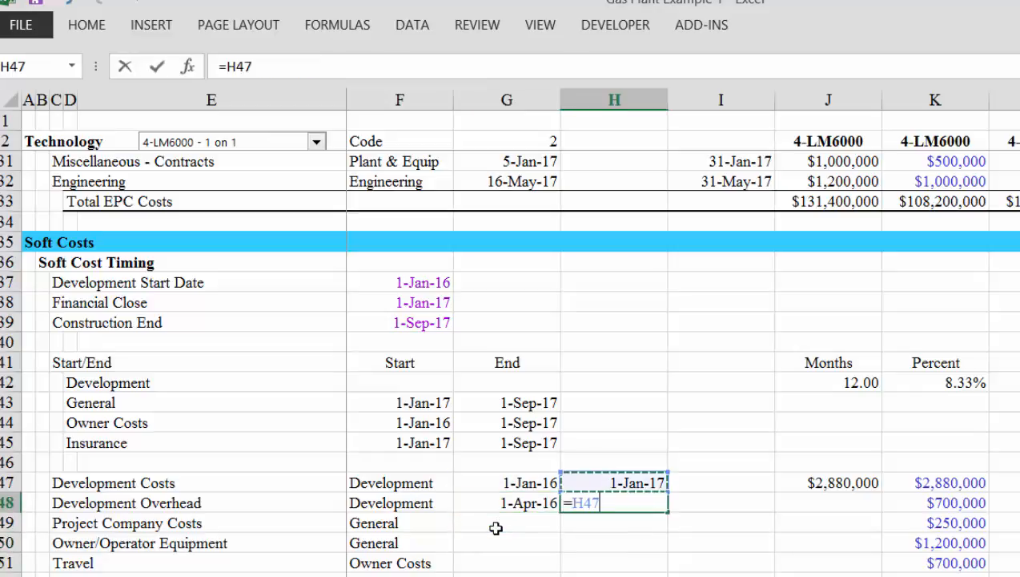
pyautogui.hotkey('ctrl', 'Return')
# Link the Project Company Costs start date in G49 to the Owner Costs start date with =F44.
pyautogui.press('Down')
pyautogui.press('Left')
pyautogui.write('=')
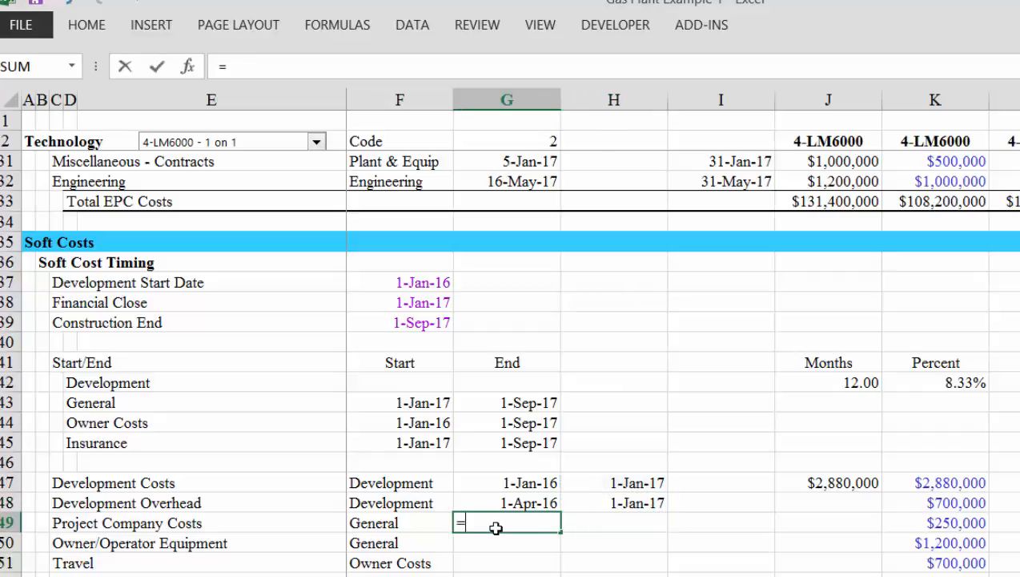
pyautogui.press('Up')
pyautogui.press('Up')
pyautogui.press('Up')
pyautogui.press('Up')
pyautogui.press('Left')
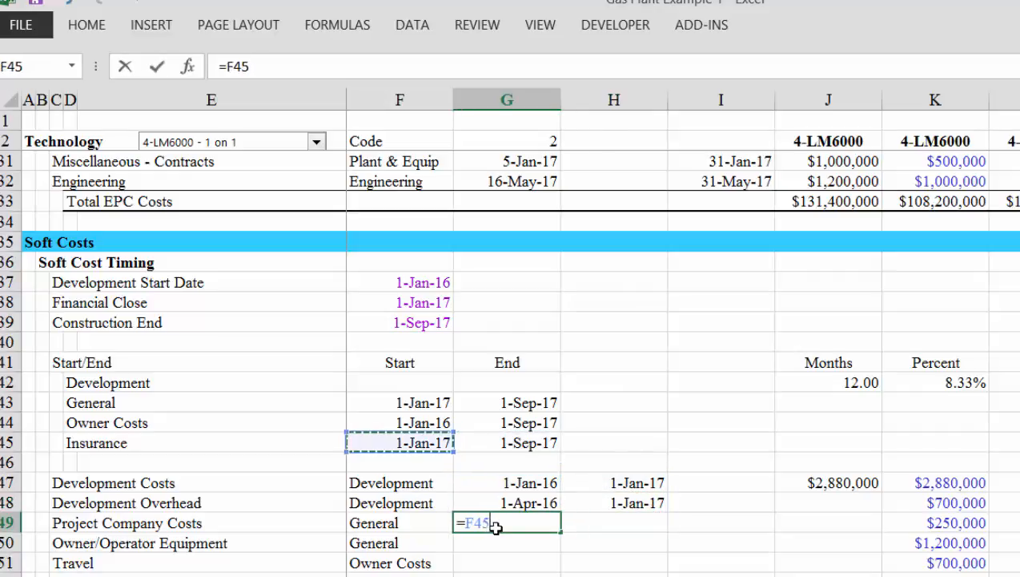
pyautogui.press('Up')
pyautogui.press('Up')
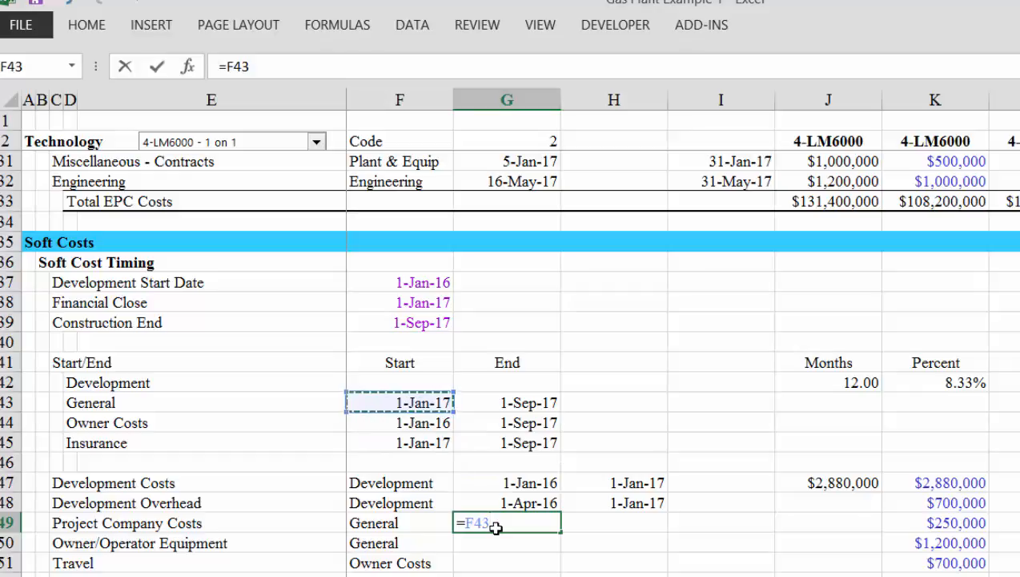
pyautogui.press('Down')
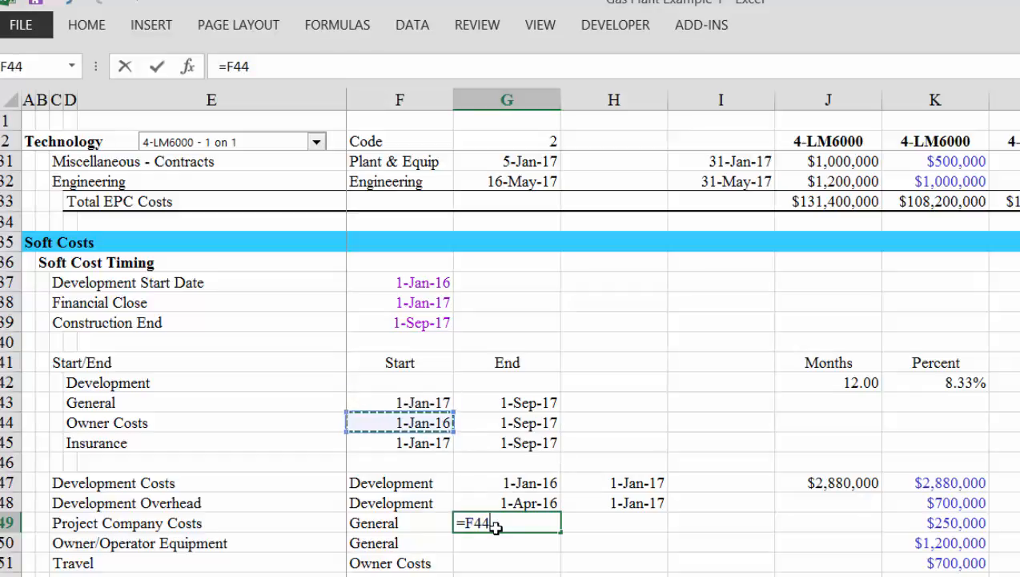
pyautogui.press('Return')
# Link the Project Company Costs end date in H49 to the Owner Costs end date with =G44.
pyautogui.press('Up')
pyautogui.press('Right')
pyautogui.write('=')
pyautogui.press('Up')
pyautogui.press('Up')
pyautogui.press('Up')
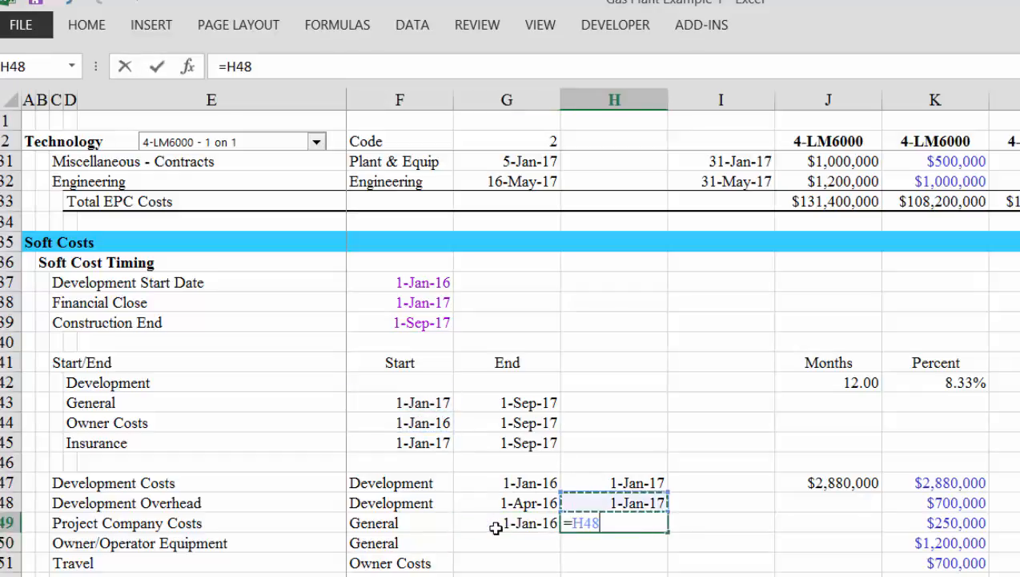
pyautogui.press('Up')
pyautogui.press('Left')
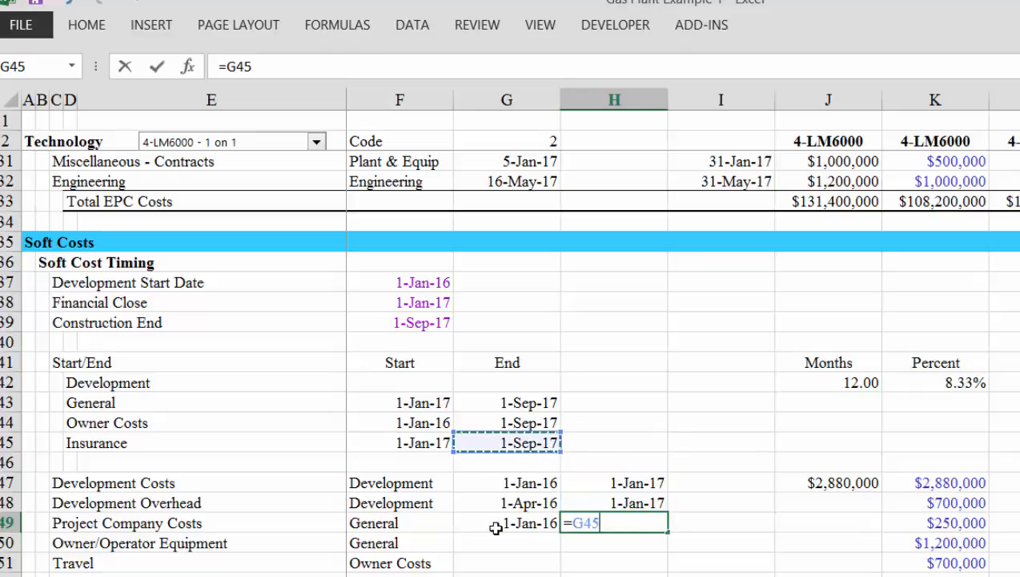
pyautogui.press('Up')
pyautogui.press('Return')
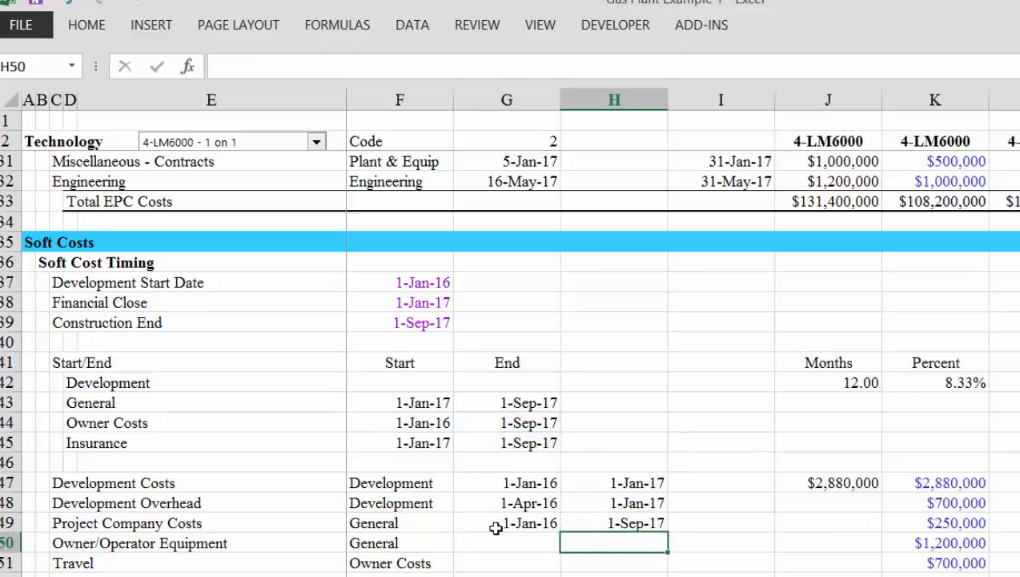
# Examine the Start/End timing block, checking the Owner Costs, General and Development rows and their date formulas.
pyautogui.press('Up')
pyautogui.press('Up')
pyautogui.press('Up')
pyautogui.press('Up')
pyautogui.press('Up')
pyautogui.press('Up')
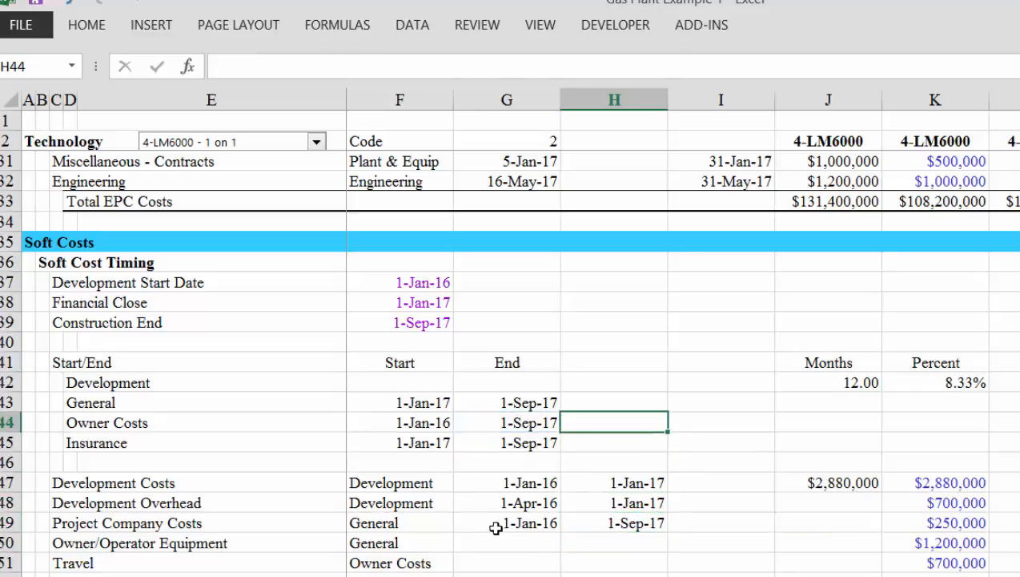
pyautogui.press('Left')
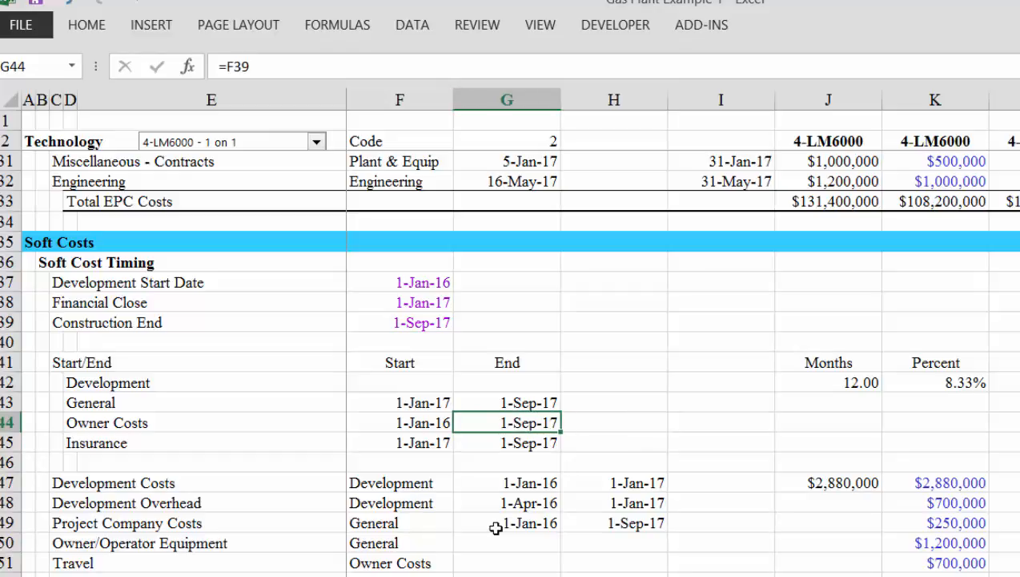
pyautogui.press('Left')
pyautogui.press('Left')
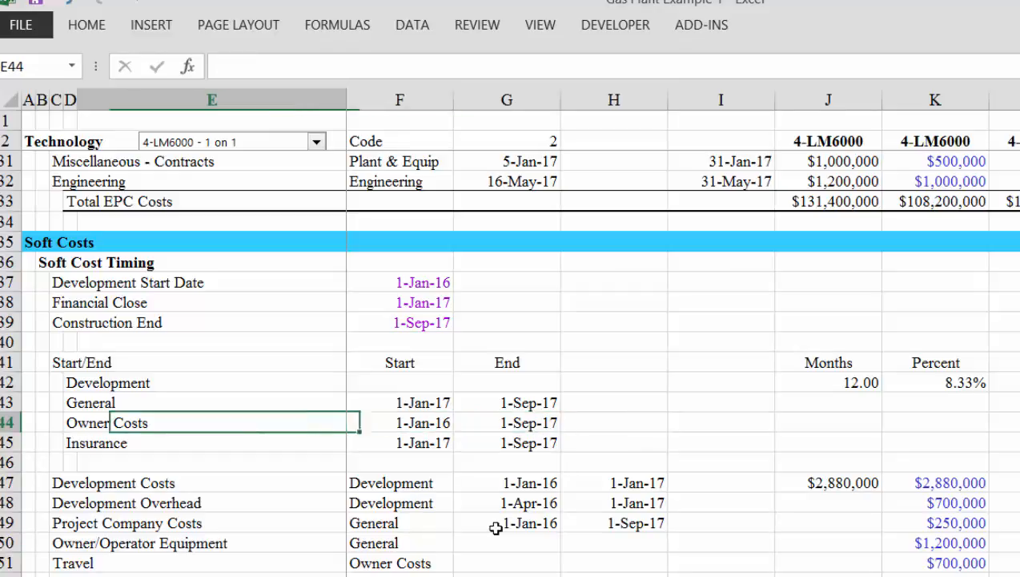
pyautogui.press('Up')
pyautogui.press('Right')
pyautogui.press('Right')
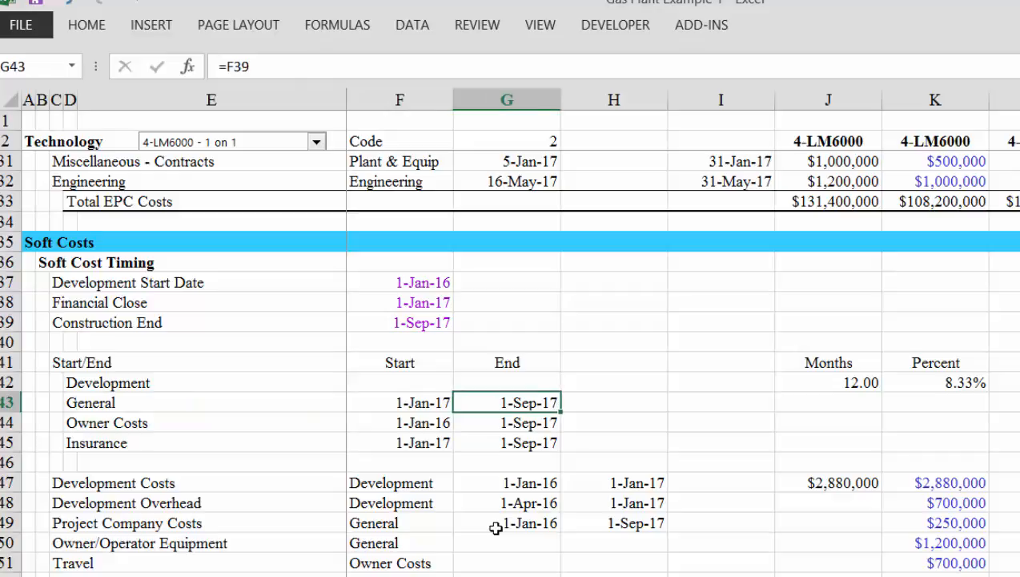
pyautogui.press('Up')
pyautogui.press('Left')
pyautogui.press('Left')
pyautogui.press('Right')
pyautogui.press('Right')
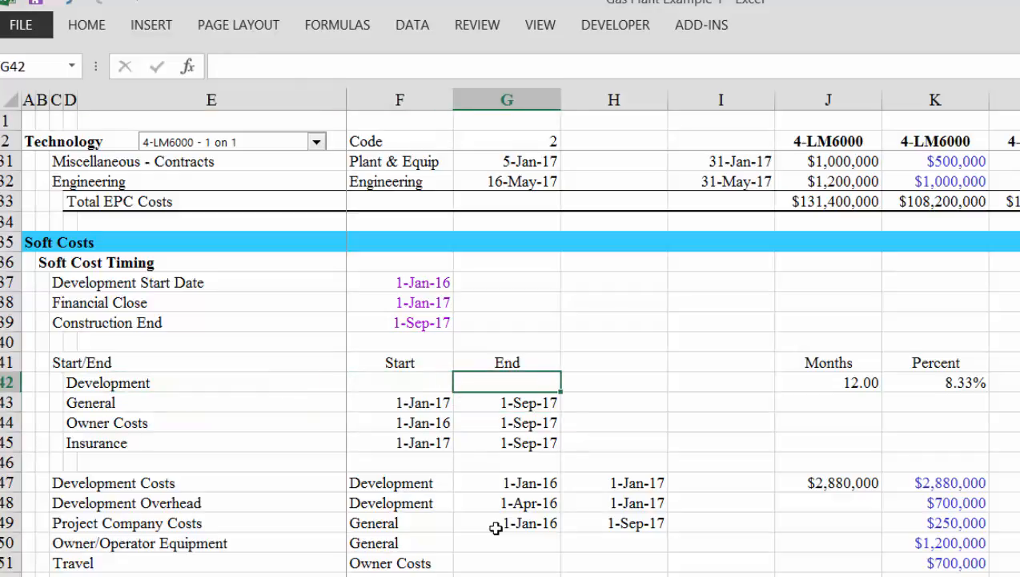
# Delete the Start/End header row and the Development, General, Owner Costs and Insurance timing rows beneath it.
pyautogui.press('Left')
pyautogui.press('Left')
pyautogui.press('Up')
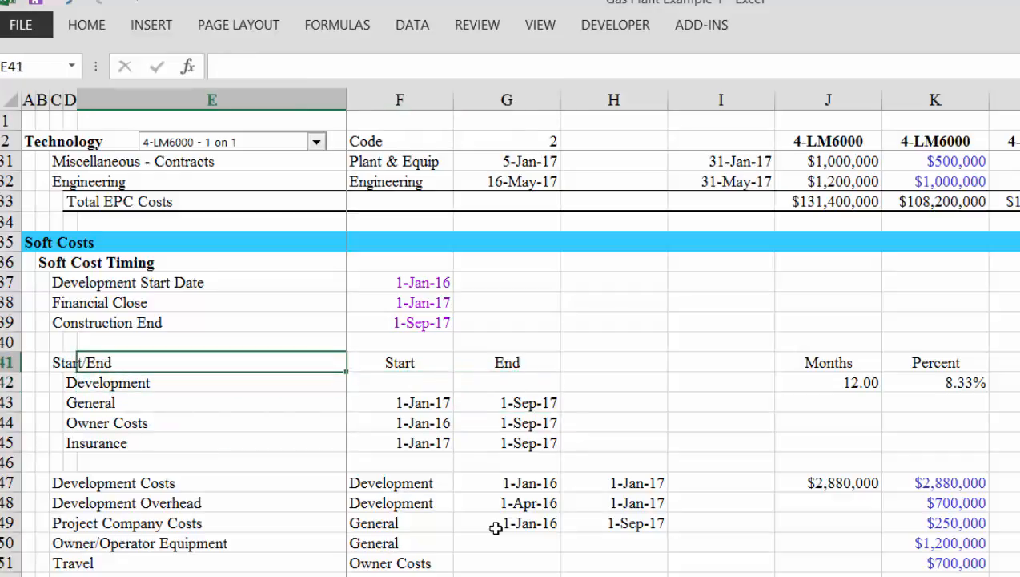
pyautogui.press('Left')
pyautogui.press('Left')
pyautogui.press('Left')
pyautogui.press('Left')
pyautogui.hotkey('shift', 'space')
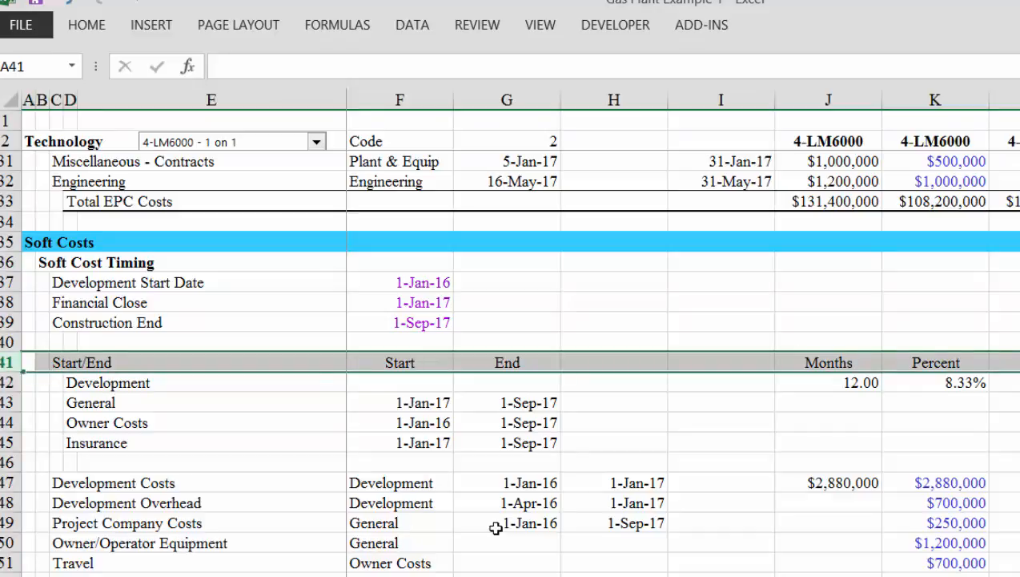
pyautogui.hotkey('ctrl', '-')
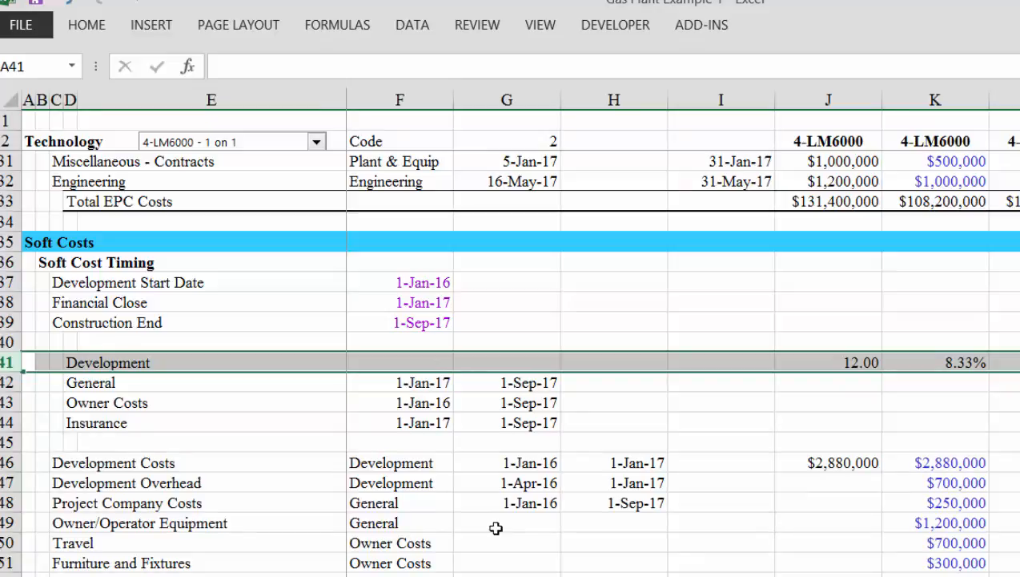
pyautogui.hotkey('ctrl', '-')
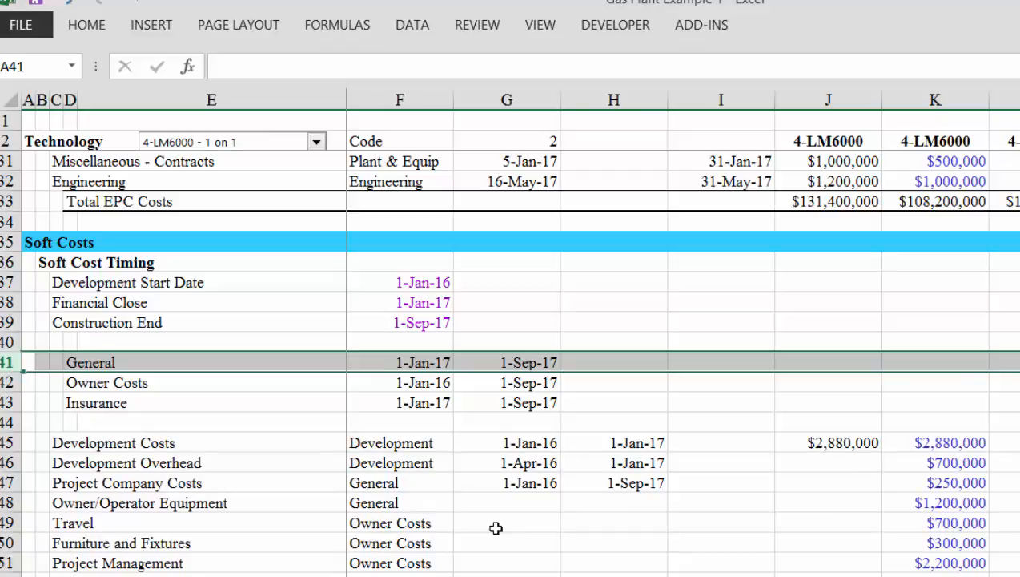
pyautogui.hotkey('ctrl', '-')
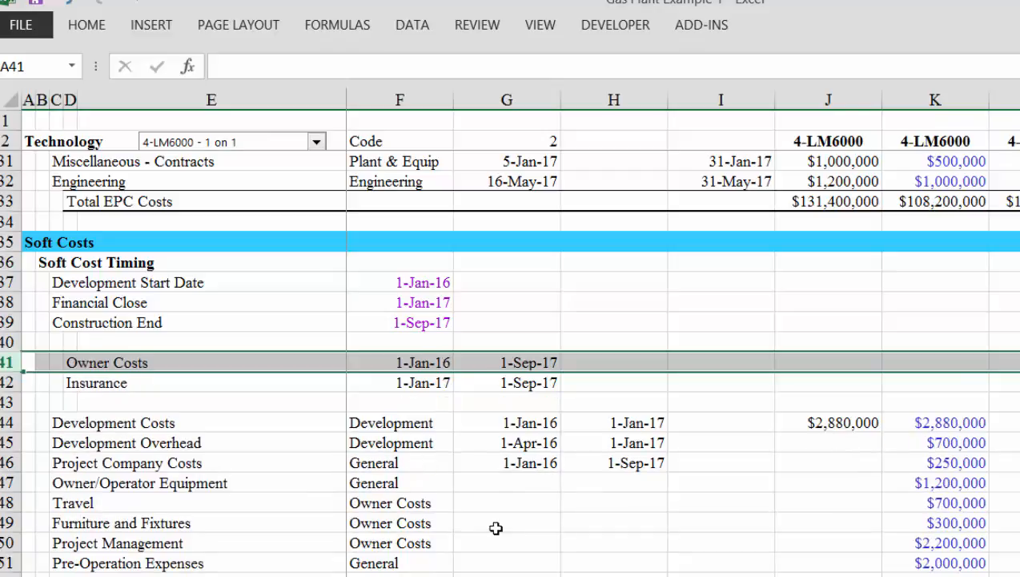
pyautogui.hotkey('ctrl', '-')
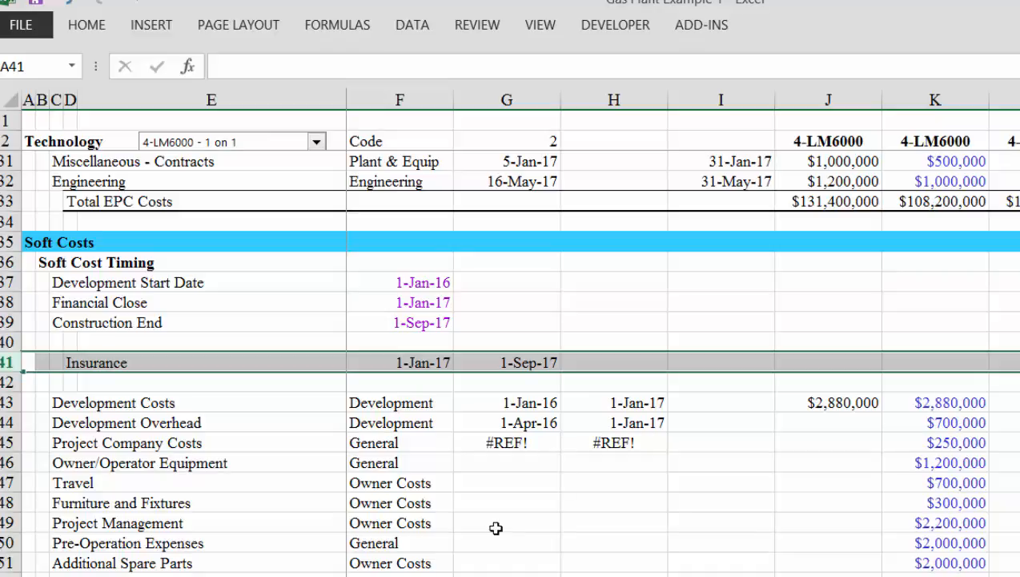
pyautogui.hotkey('ctrl', '-')
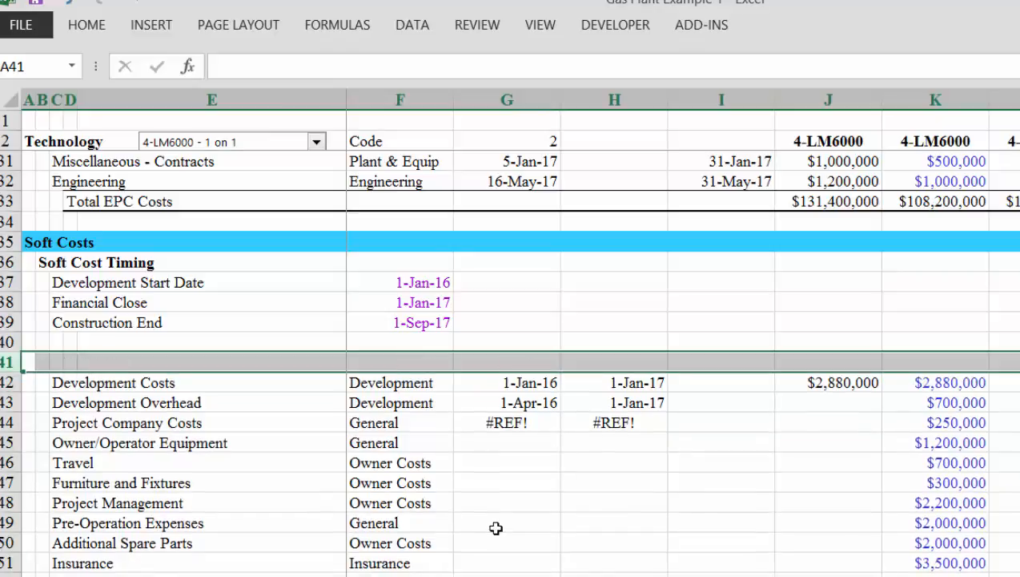
# Delete the extra blank row 41 directly above Development Costs.
pyautogui.press('Down')
pyautogui.press('Up')
pyautogui.press('Up')
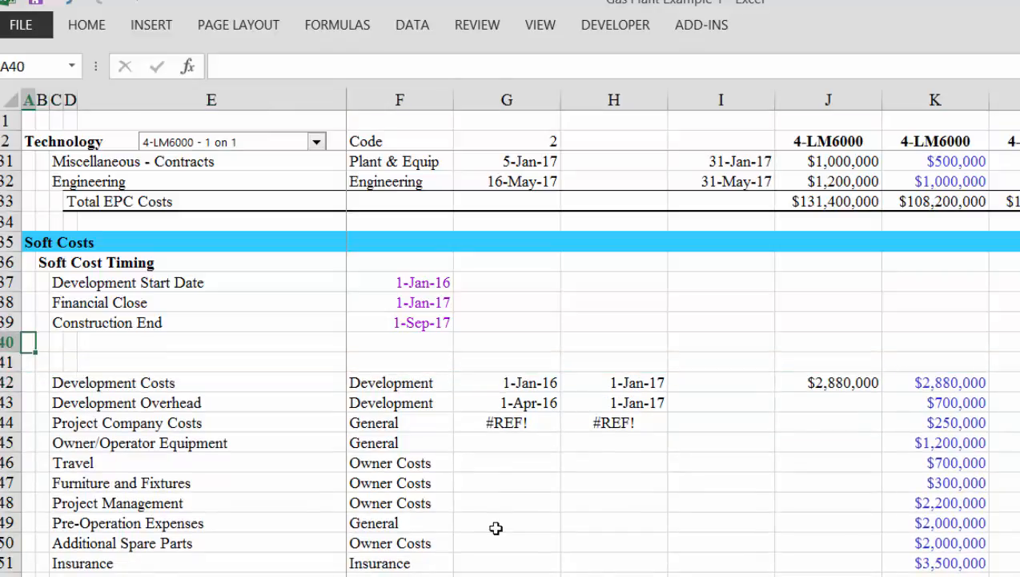
pyautogui.press('Down')
pyautogui.hotkey('shift', 'space')
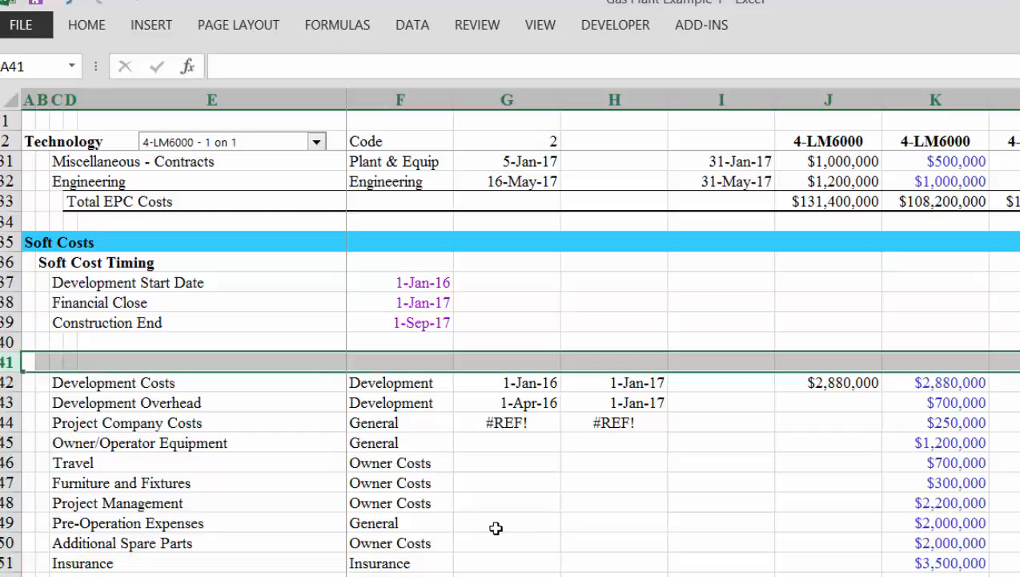
pyautogui.hotkey('ctrl', '-')
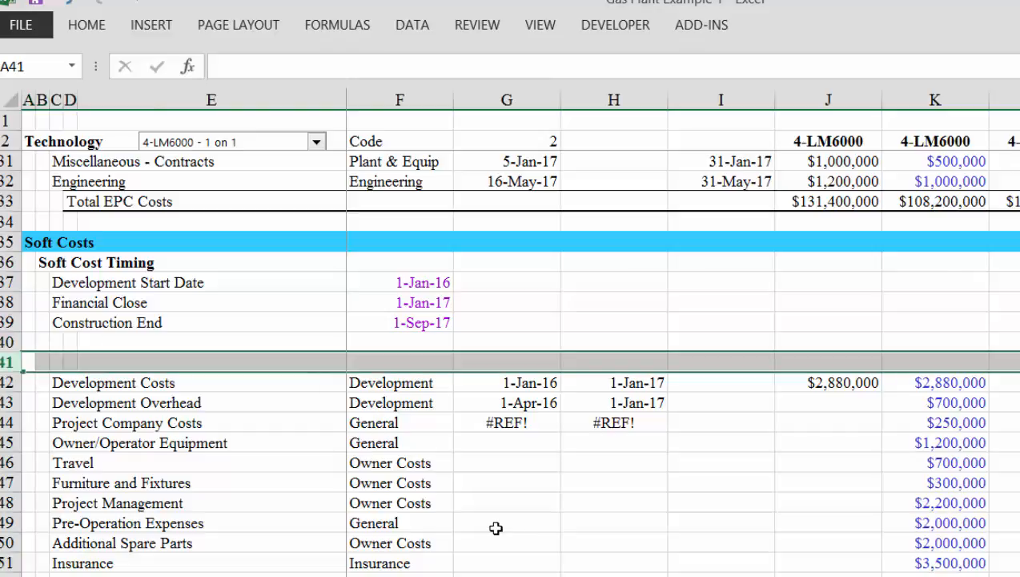
pyautogui.hotkey('ctrl', '-')
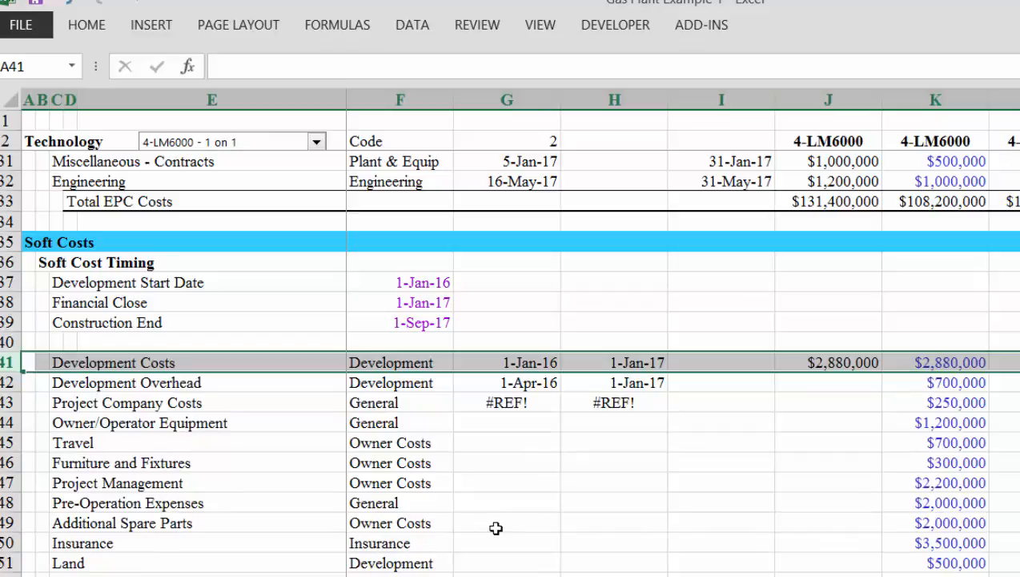
# Enter the heading Months in I40, beside the End heading of the soft cost dates.
pyautogui.hotkey('alt', 'Tab')
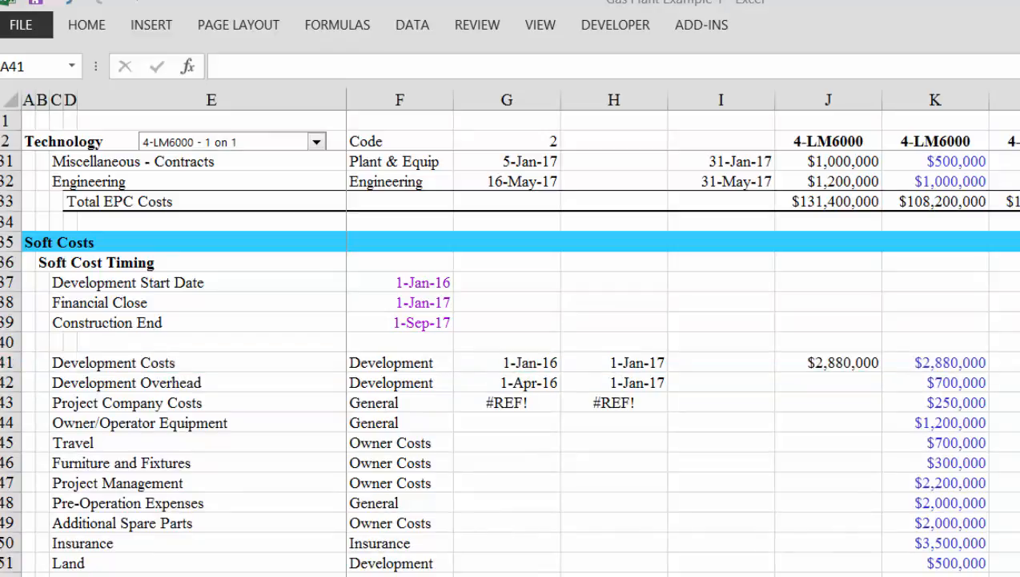
pyautogui.click(763, 368)
pyautogui.scroll(1, 763, 372)
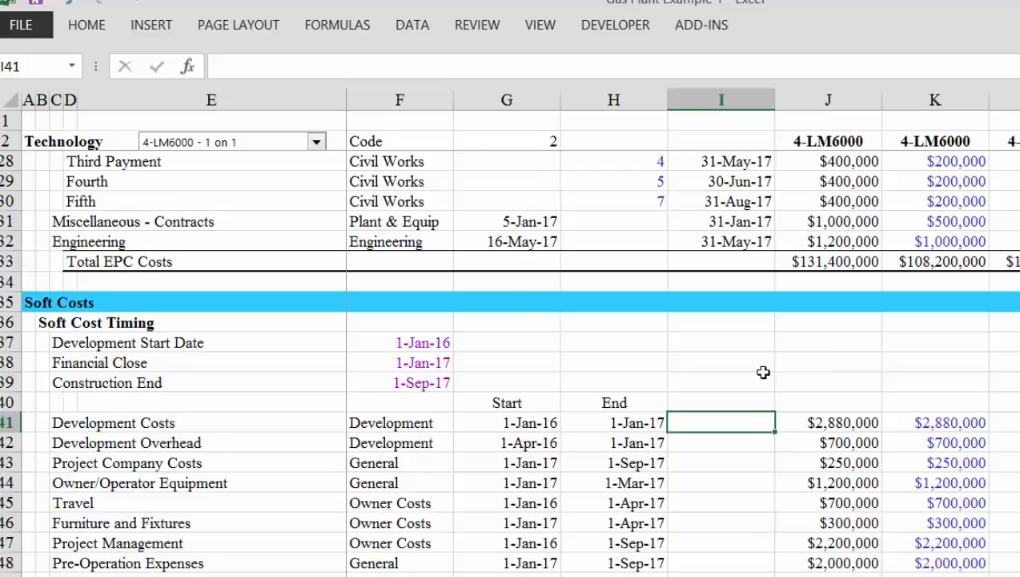
pyautogui.press('Up')
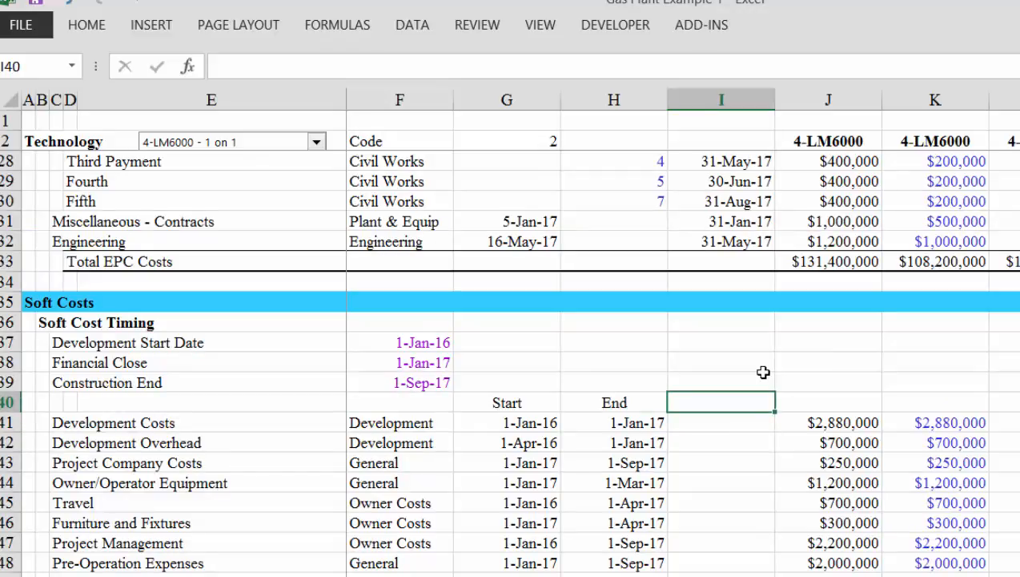
pyautogui.write('Mont')
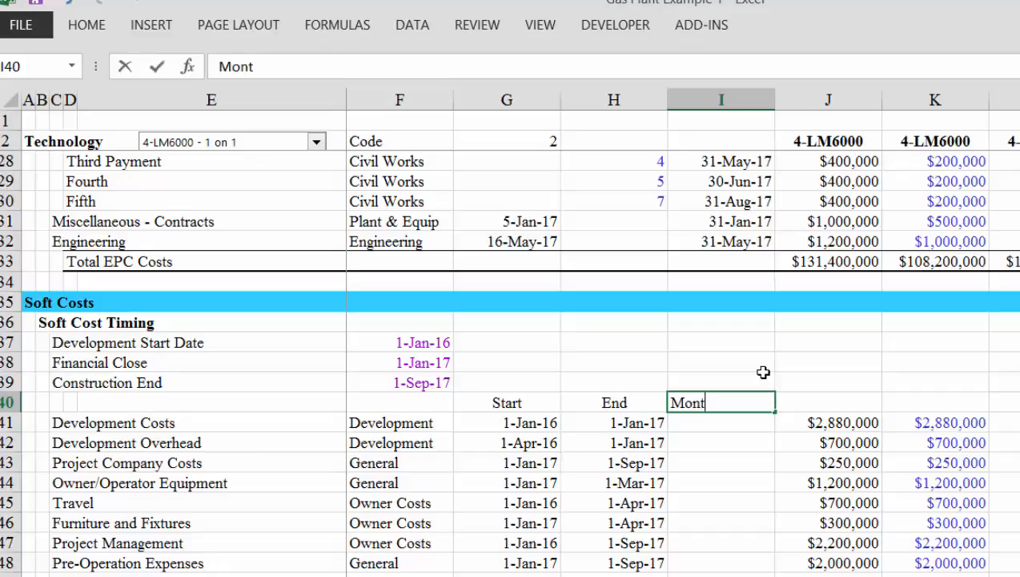
pyautogui.write('hs')
pyautogui.hotkey('ctrl', 'Return')
# Center the Months heading in I40 to match the Start and End headings.
pyautogui.press('Left')
pyautogui.press('Down')
pyautogui.press('Up')
pyautogui.press('Right')
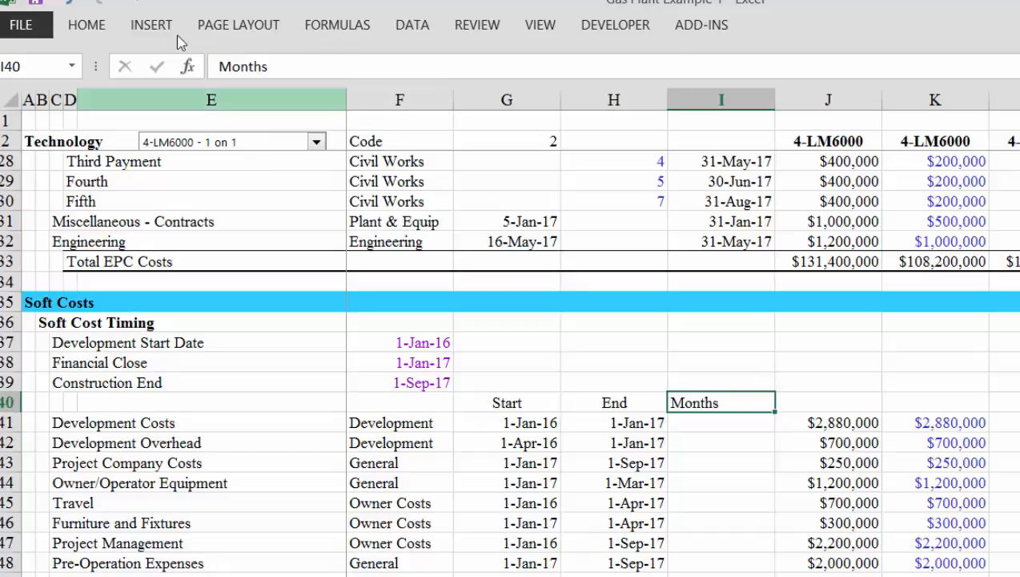
pyautogui.click(100, 29)
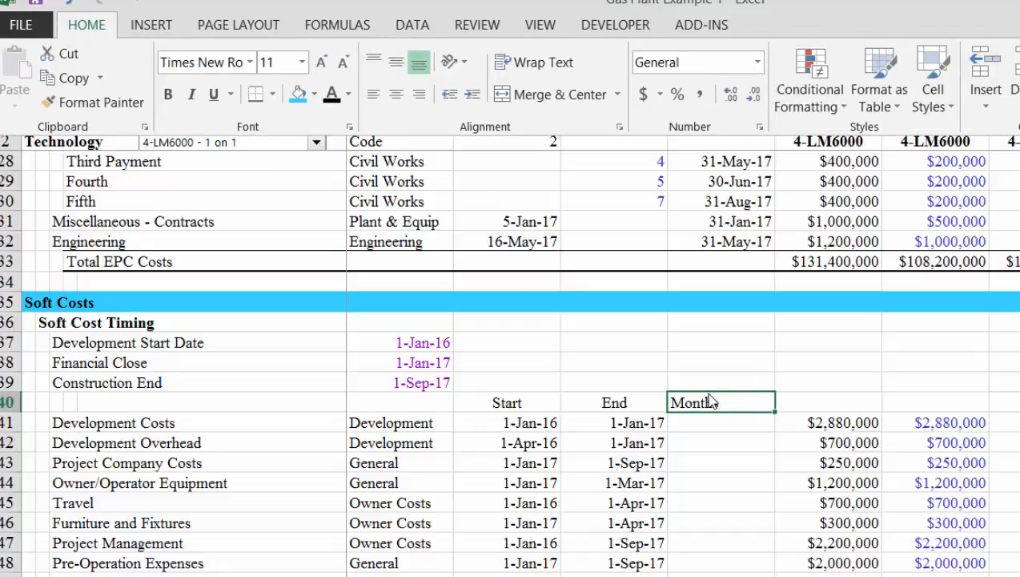
pyautogui.click(402, 100)
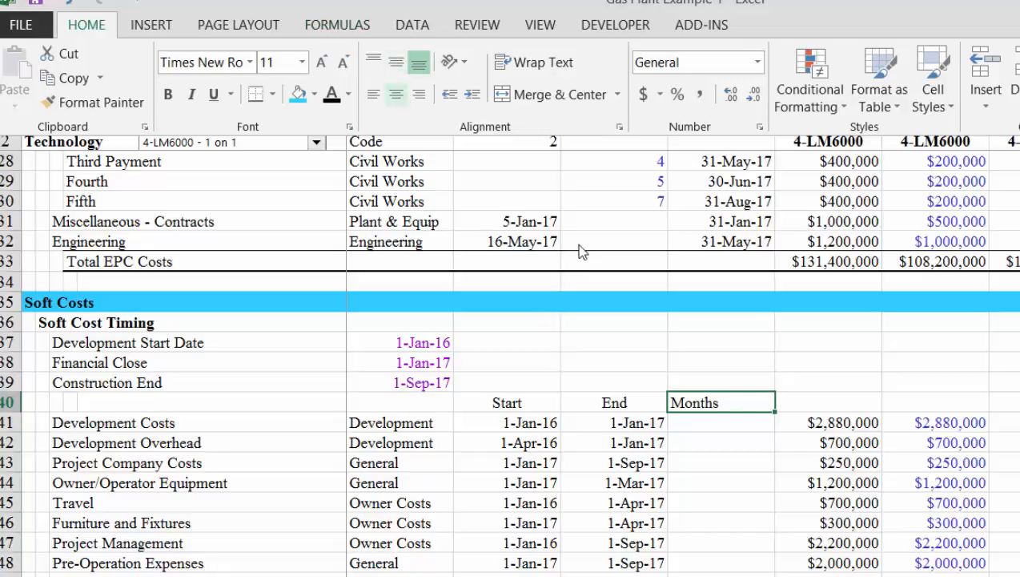
pyautogui.click(683, 421)
pyautogui.click(683, 420)
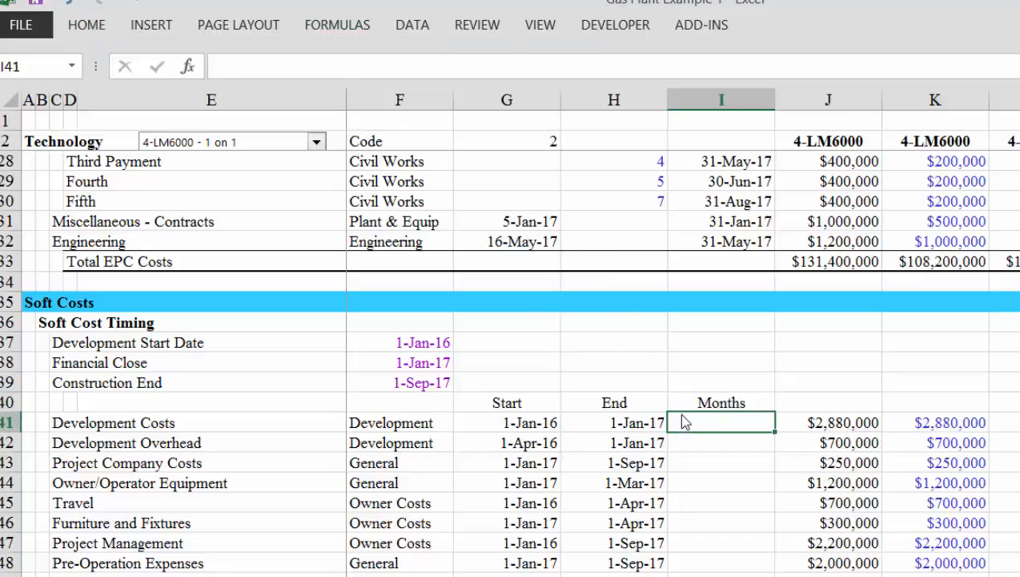
# Calculate the Development Costs duration in I41 with =DAYS360(G41,H41)/30 and format it as a number with two decimals.
pyautogui.press('Left')
pyautogui.press('Right')
pyautogui.write('=d')
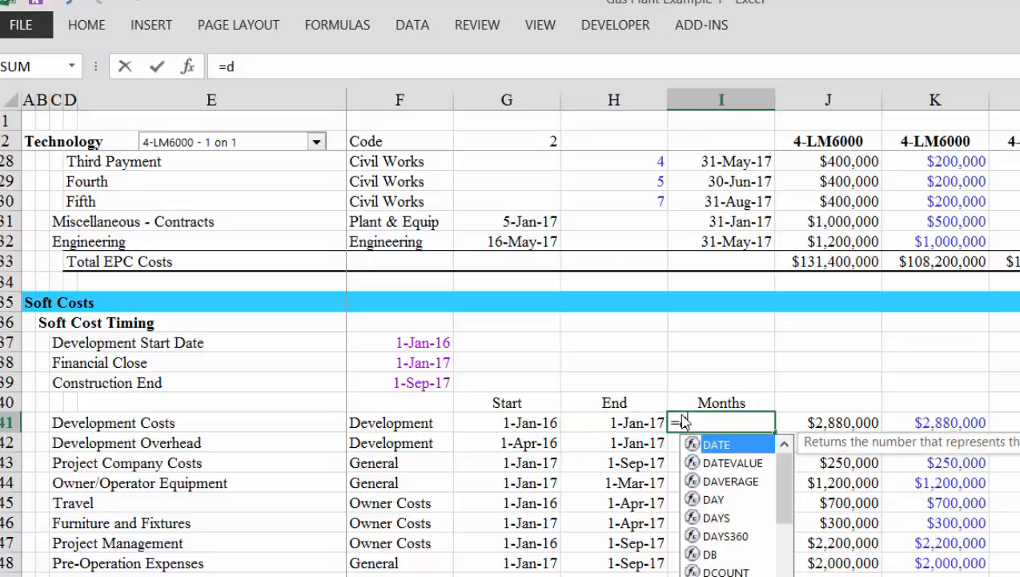
pyautogui.write('ay')
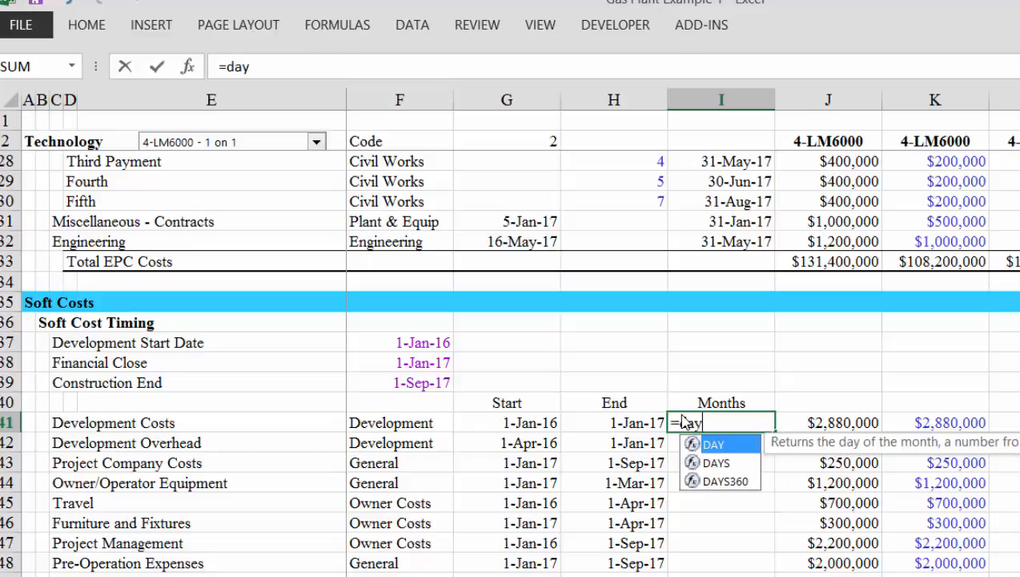
pyautogui.press('Down')
pyautogui.press('Down')
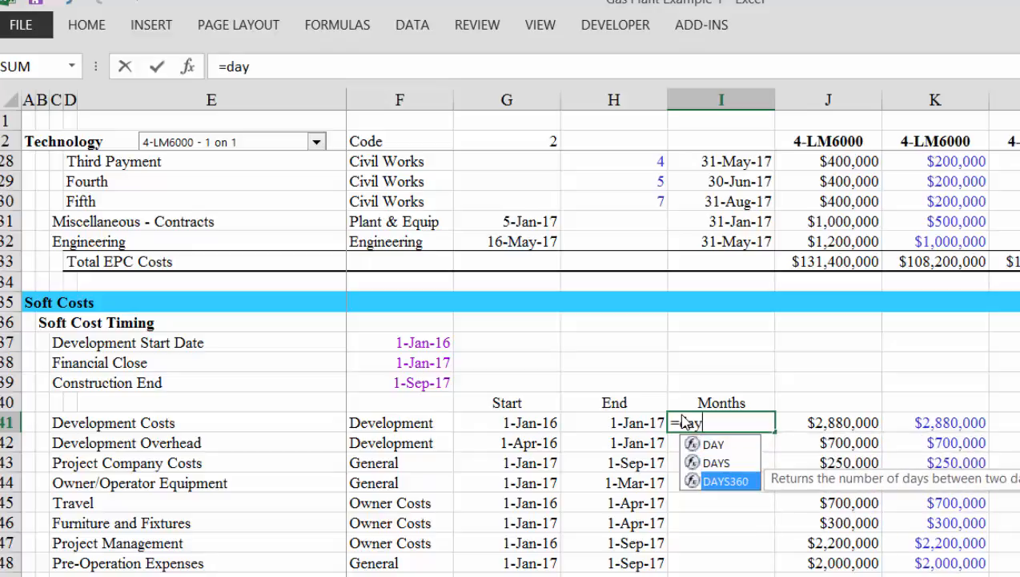
pyautogui.press('Tab')
pyautogui.press('Left')
pyautogui.press('Left')
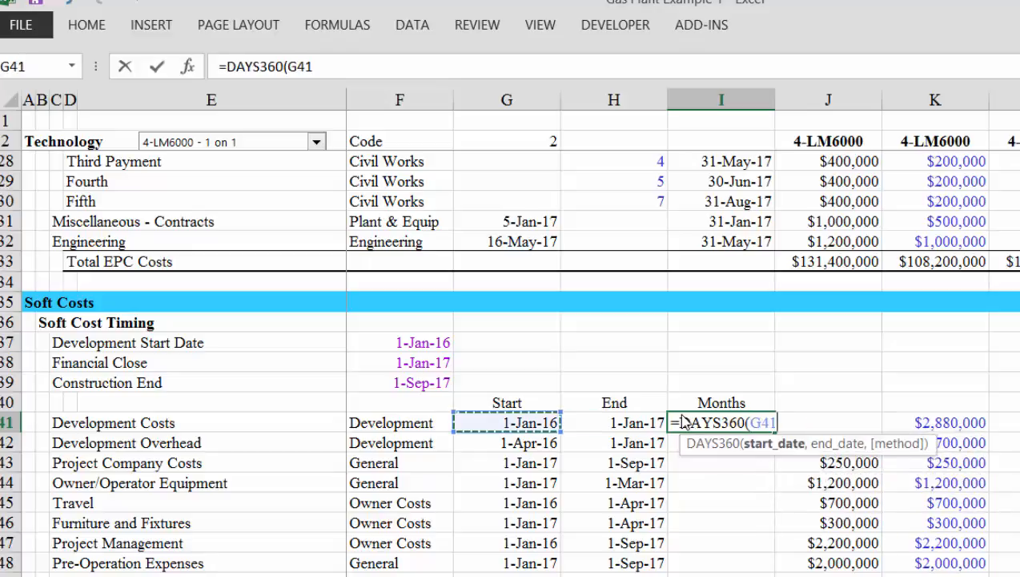
pyautogui.write(',')
pyautogui.press('Left')
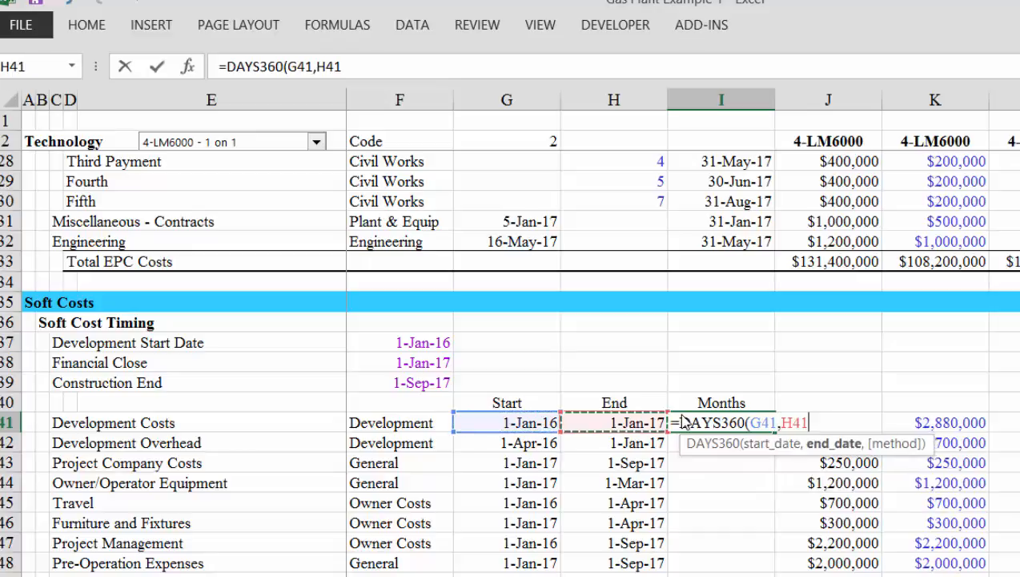
pyautogui.write(')/30')
pyautogui.press('Return')
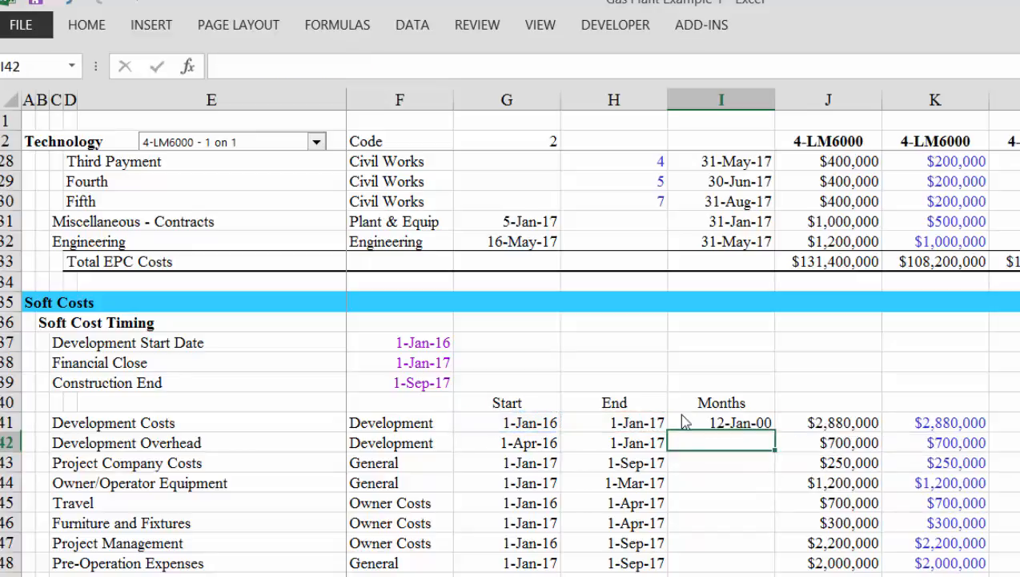
pyautogui.click(685, 423)
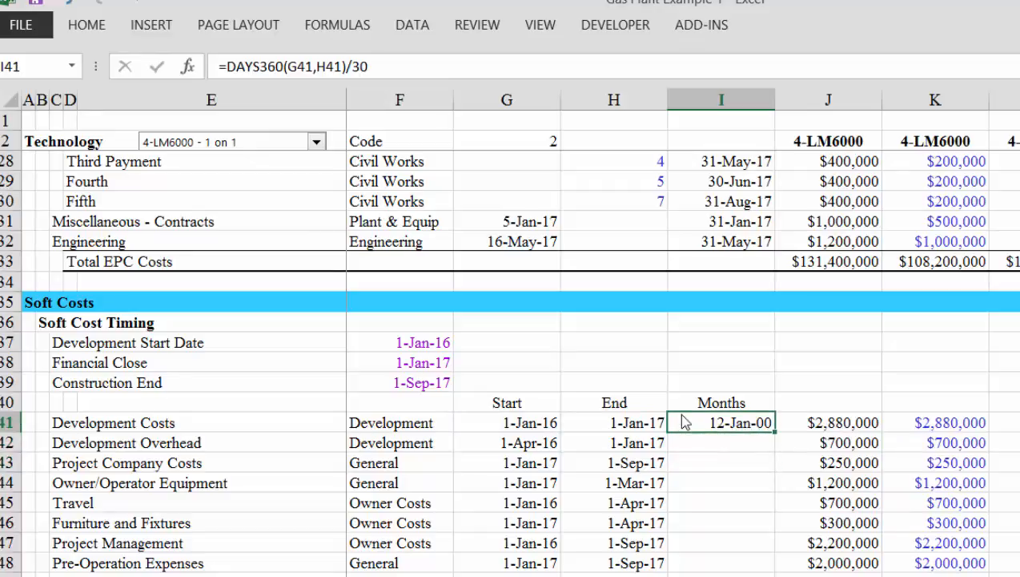
pyautogui.hotkey('ctrl', 'shift', '1')
# Go to S41, the first timeline cell of the Development Costs row.
pyautogui.press('Left')
pyautogui.press('Right')
pyautogui.press('Right')
pyautogui.press('Right')
pyautogui.press('Right')
pyautogui.press('Right')
pyautogui.press('Right')
pyautogui.press('Right')
pyautogui.press('Right')
pyautogui.press('Right')
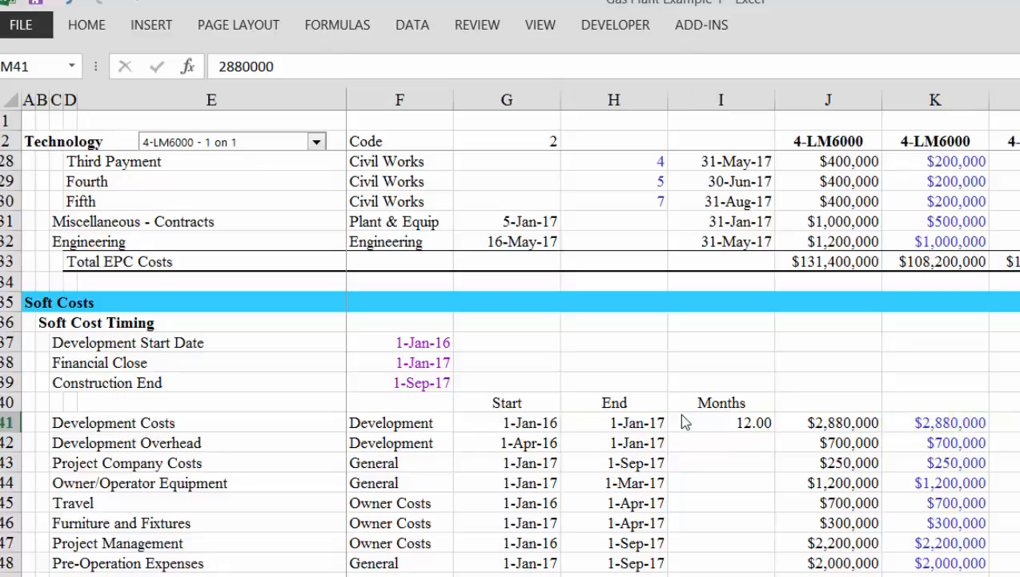
pyautogui.press('Right')
pyautogui.press('Right')
pyautogui.press('Right')
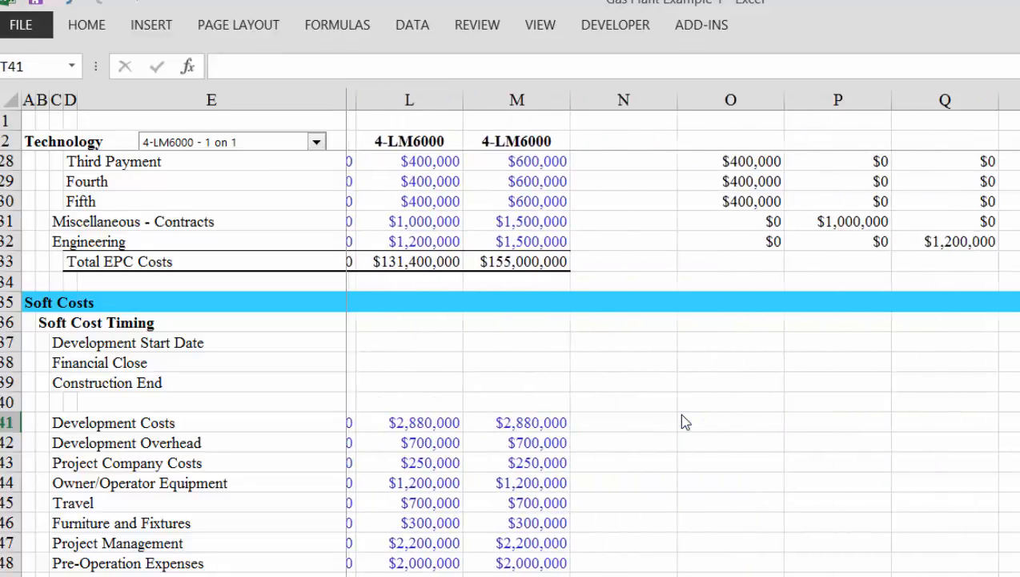
pyautogui.press('Left')
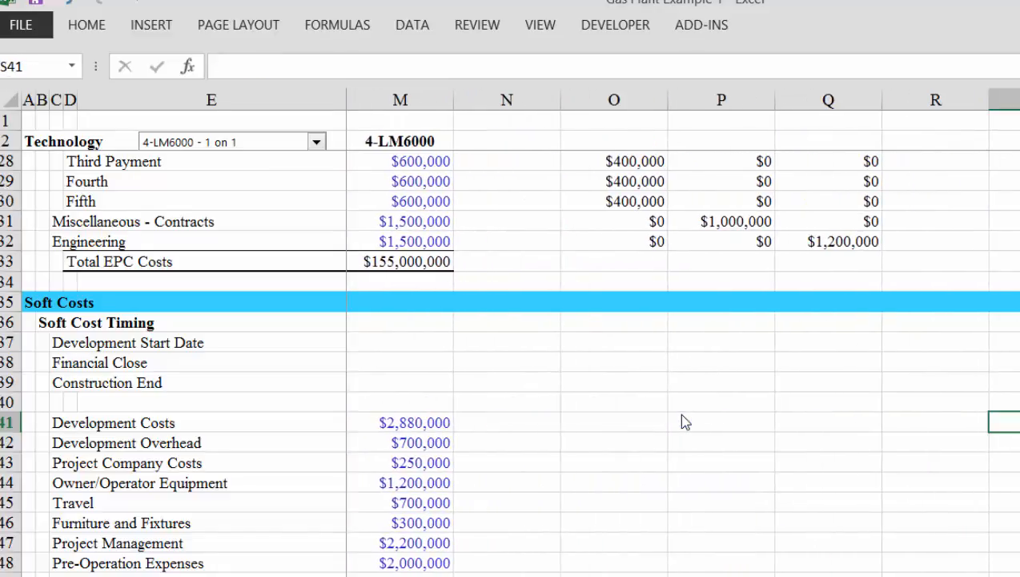
pyautogui.write('=')
pyautogui.press('Left')
pyautogui.press('Left')
pyautogui.press('Left')
pyautogui.press('Left')
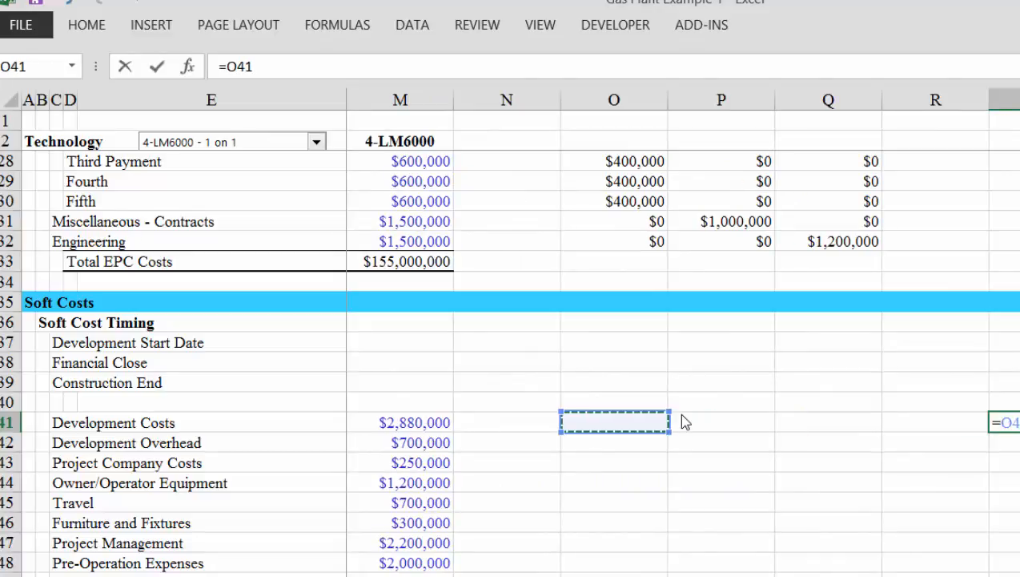
pyautogui.press('Left')
pyautogui.press('Left')
pyautogui.press('Left')
pyautogui.press('Left')
pyautogui.press('Left')
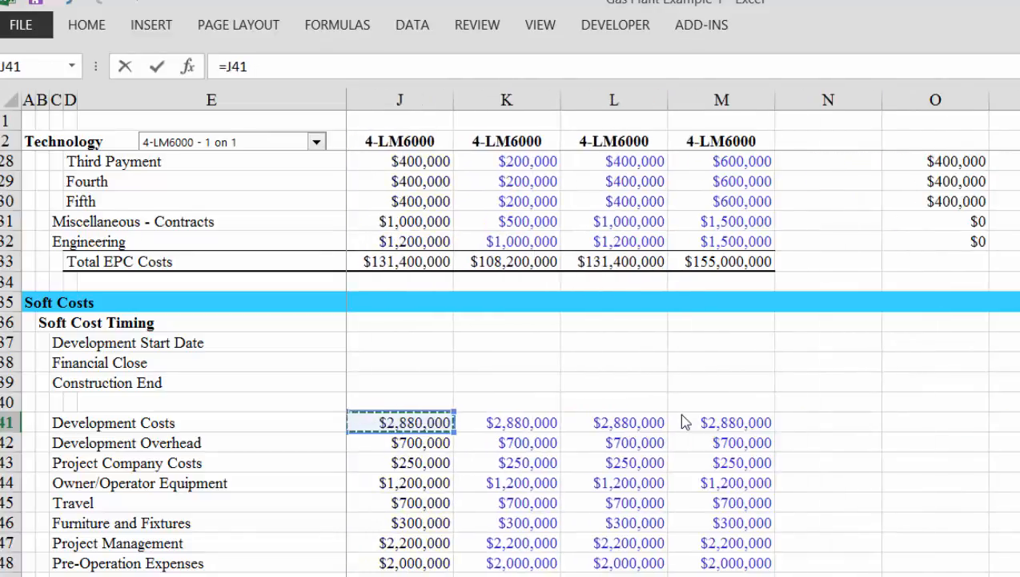
pyautogui.press('Escape')
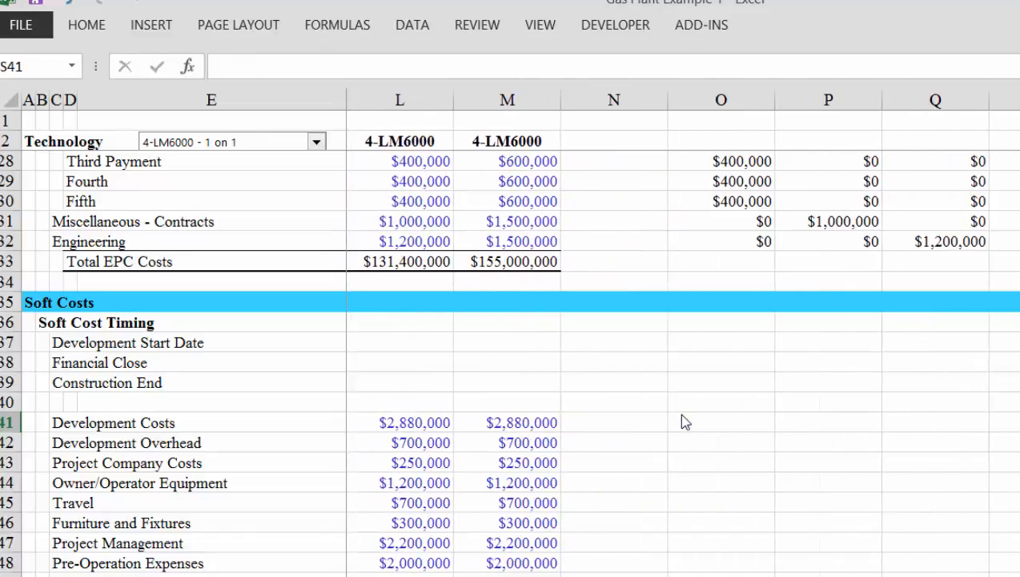
# Begin an AND formula in S41 with the condition S$40>$G41, testing the timeline date against the start date.
pyautogui.write('=and(')
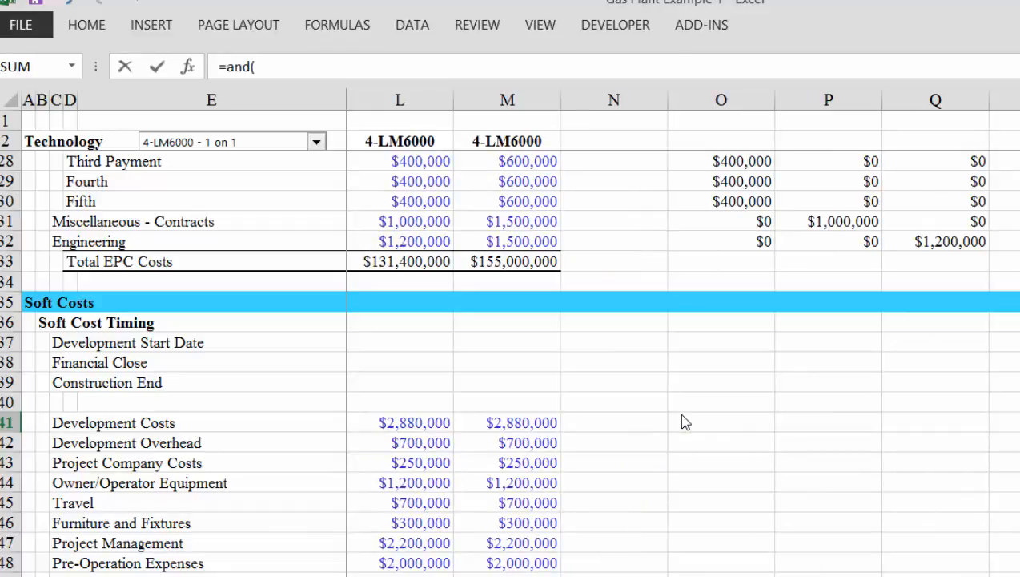
pyautogui.press('Up')
pyautogui.write('>')
pyautogui.press('BackSpace')
pyautogui.press('F4')
pyautogui.press('F4')
pyautogui.write('>')
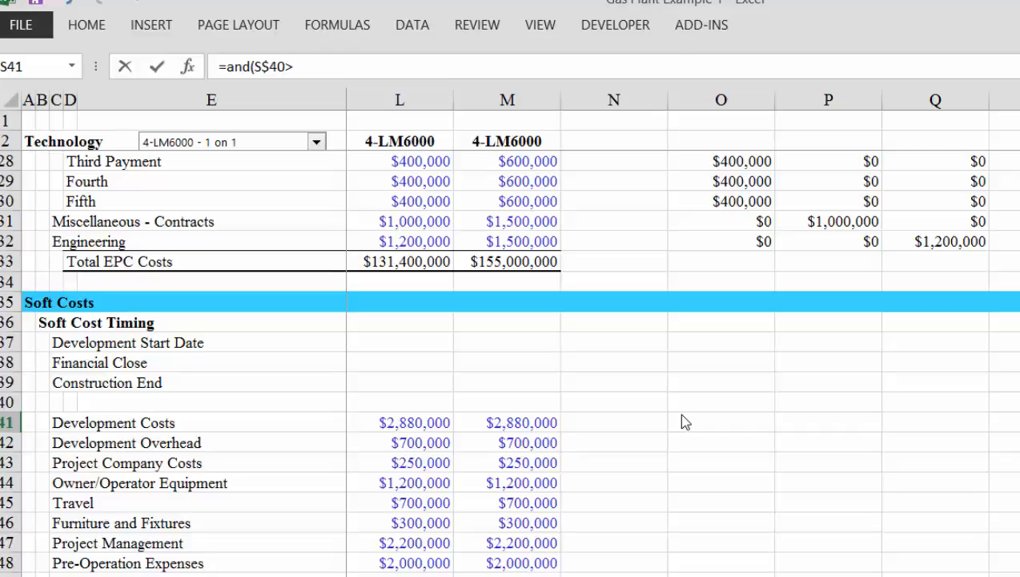
pyautogui.press('Left')
pyautogui.press('Left')
pyautogui.press('Left')
pyautogui.press('Left')
pyautogui.press('Left')
pyautogui.press('Left')
pyautogui.press('Left')
pyautogui.press('Left')
pyautogui.press('Left')
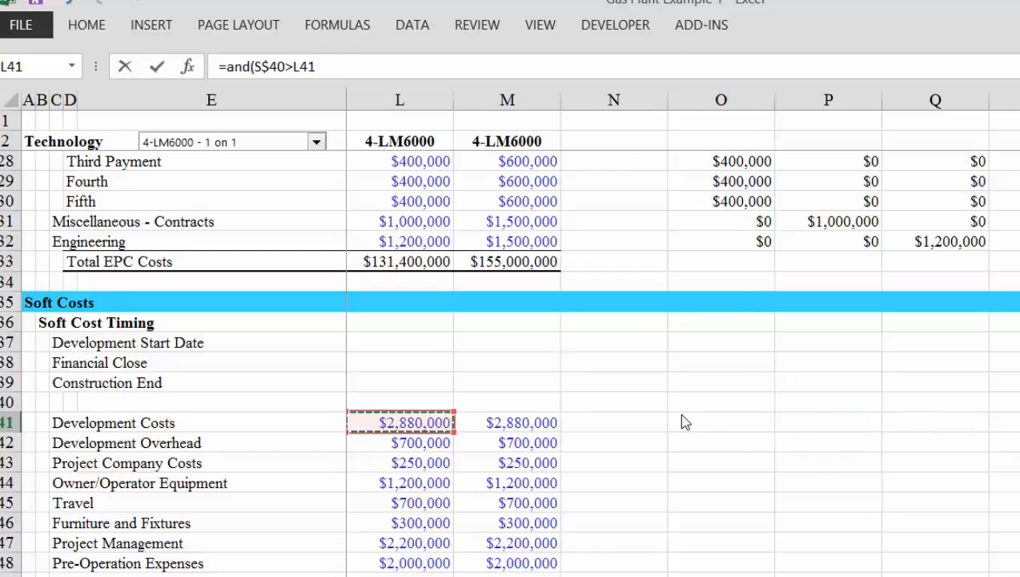
pyautogui.press('Left')
pyautogui.press('Left')
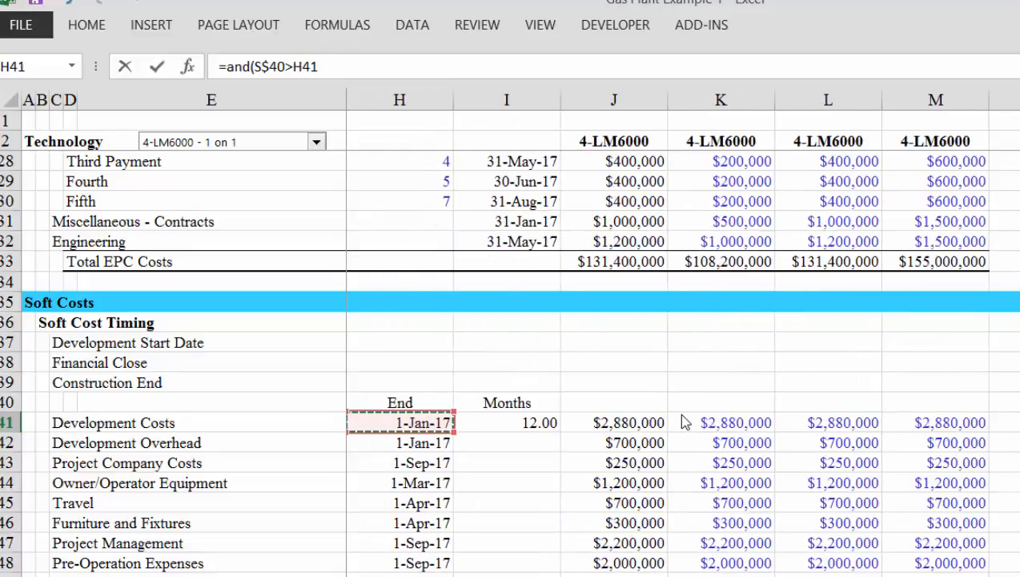
pyautogui.press('Left')
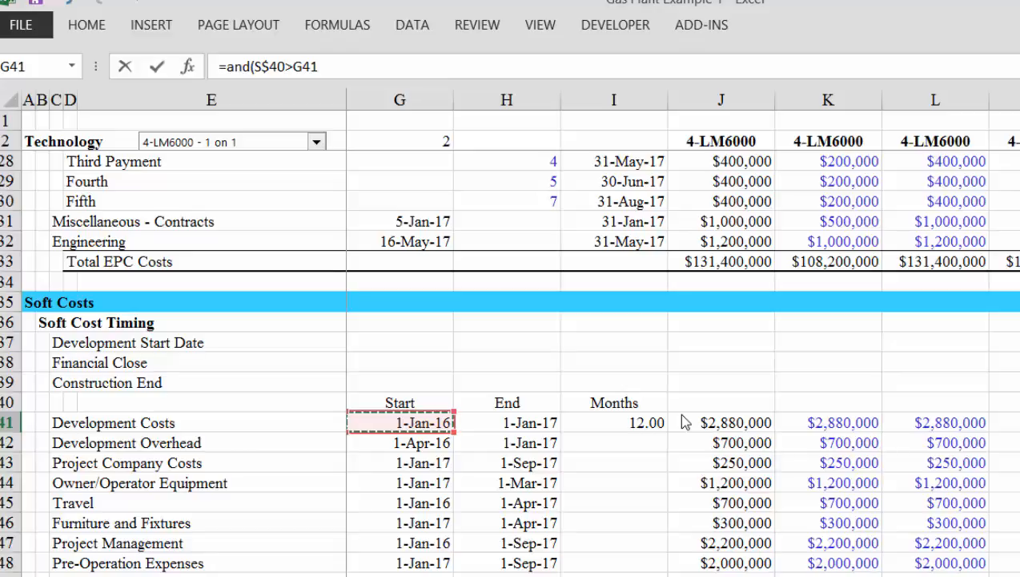
pyautogui.press('F4')
pyautogui.press('F4')
pyautogui.press('F4')
pyautogui.write(',')
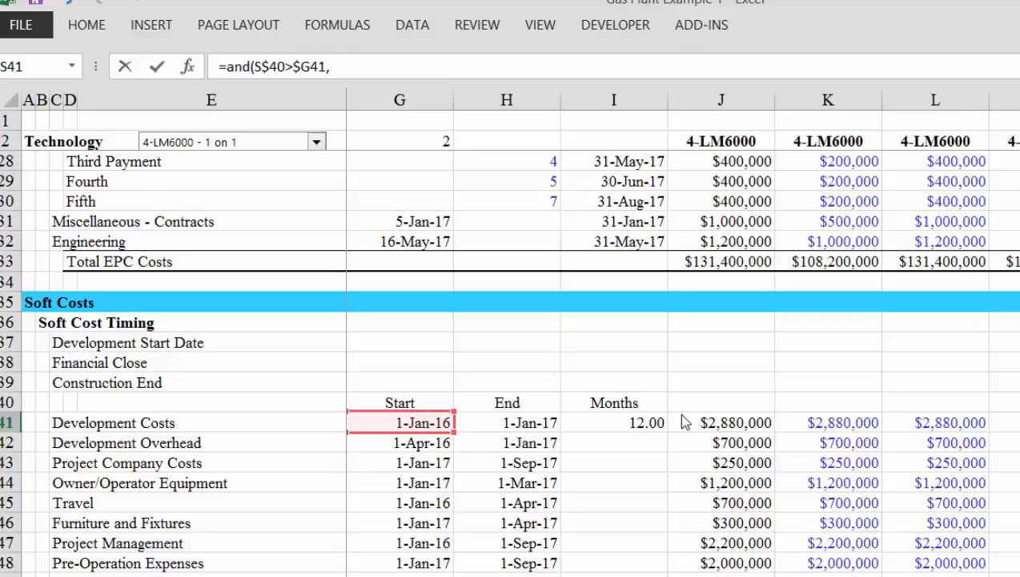
# Complete the AND formula in S41 with the second condition S$40<$H41, testing against the end date.
pyautogui.press('Up')
pyautogui.press('F4')
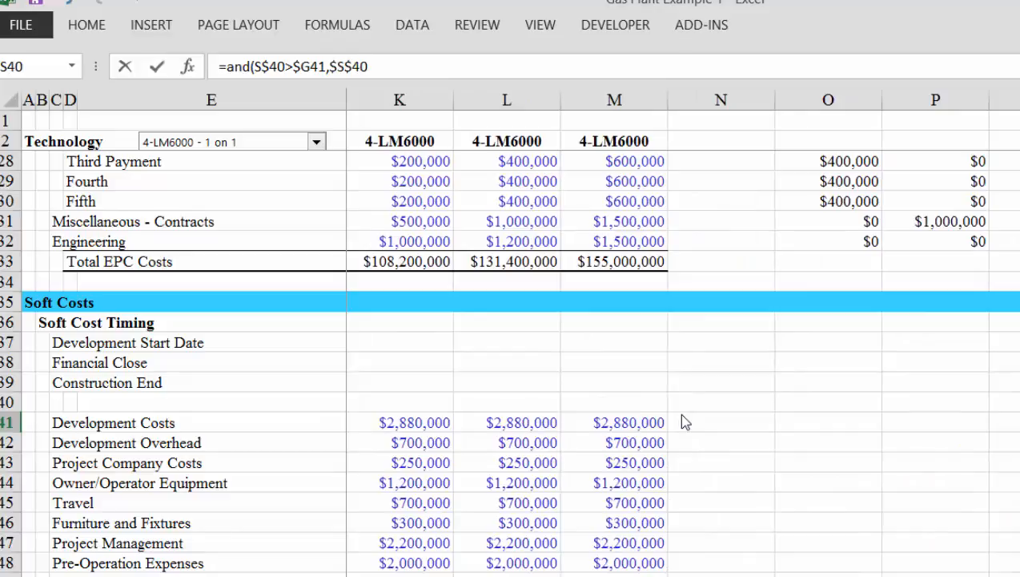
pyautogui.press('F4')
pyautogui.press('Left')
pyautogui.press('Left')
pyautogui.press('Left')
pyautogui.press('Left')
pyautogui.press('Left')
pyautogui.press('Left')
pyautogui.press('Left')
pyautogui.press('Left')
pyautogui.press('Left')
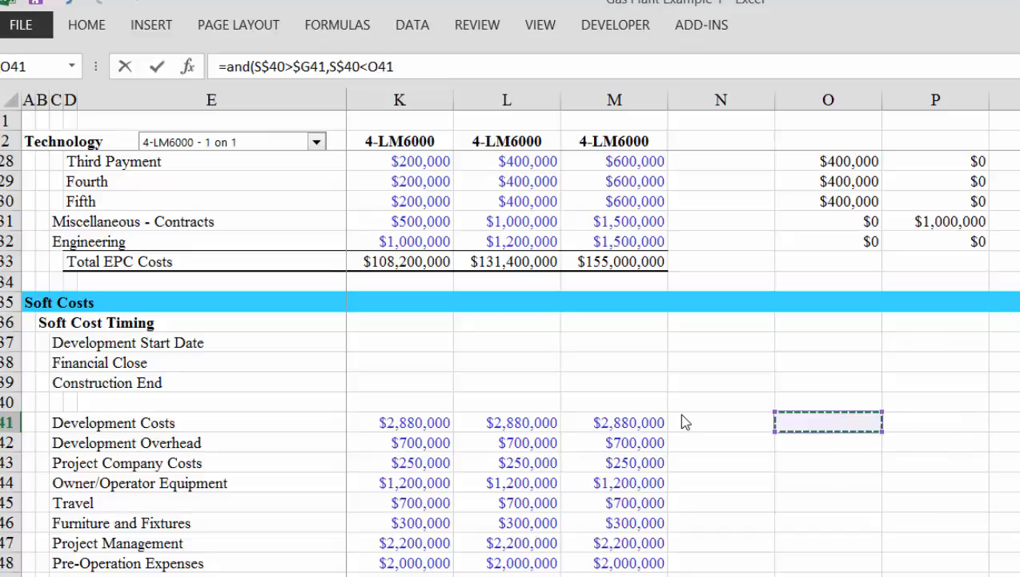
pyautogui.press('Left')
pyautogui.press('Left')
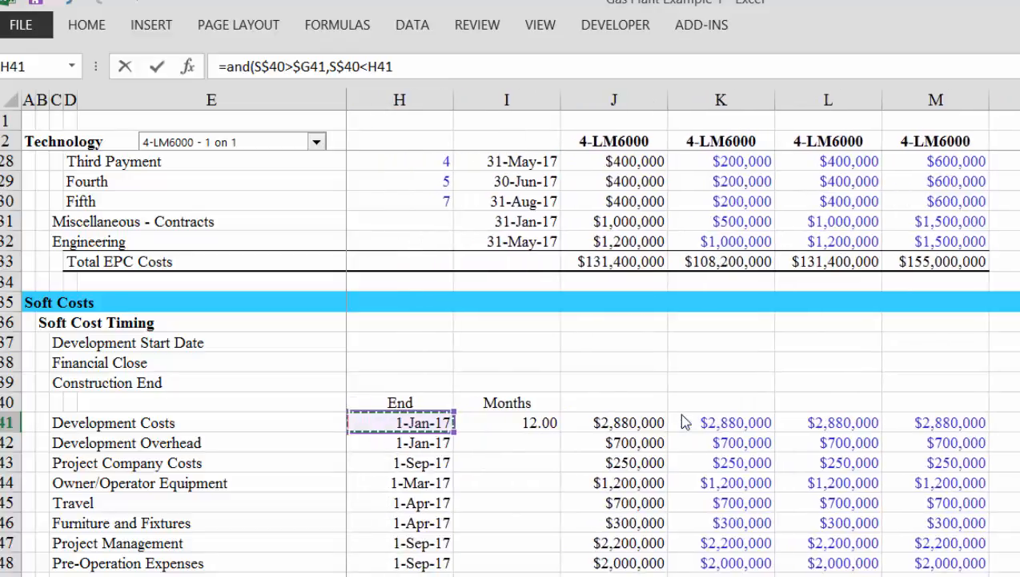
pyautogui.press('Left')
pyautogui.press('Right')
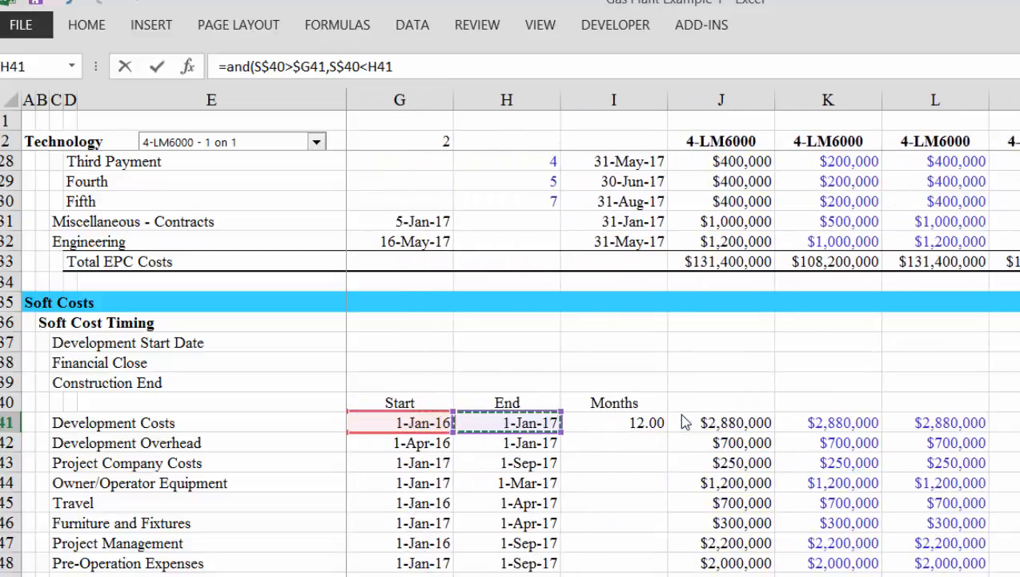
pyautogui.press('F4')
pyautogui.press('F4')
pyautogui.press('Return')
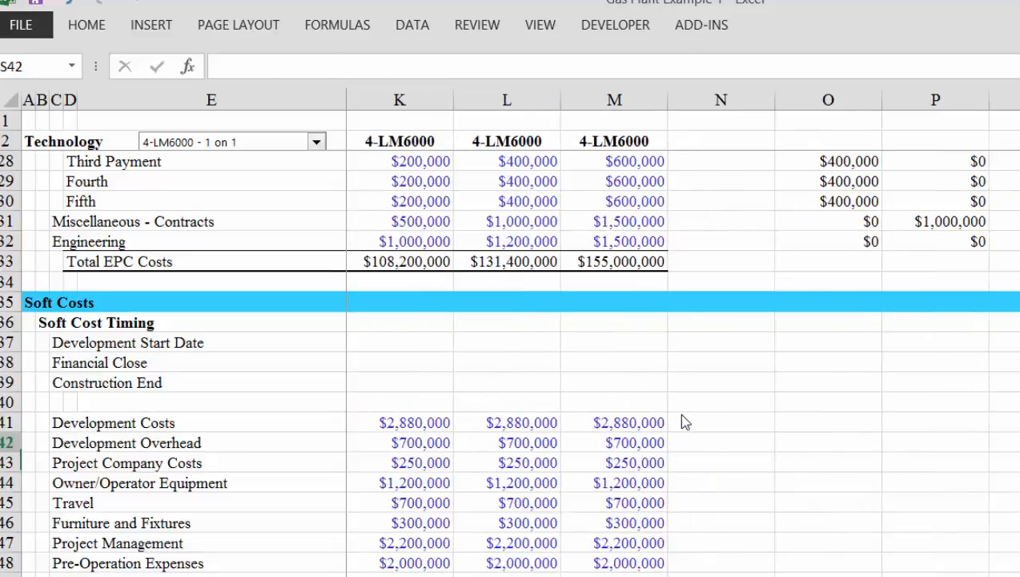
# Multiply the AND test in S41 by the Development Costs amount, referenced as $J41.
pyautogui.press('Up')
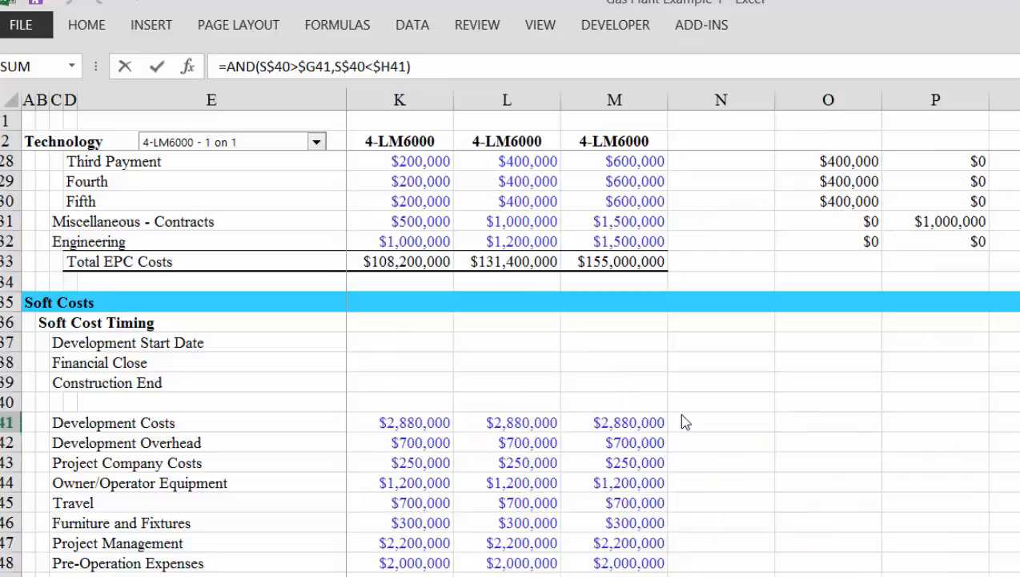
pyautogui.write('*')
pyautogui.click(463, 425)
pyautogui.press('Left')
pyautogui.press('Left')
pyautogui.press('Left')
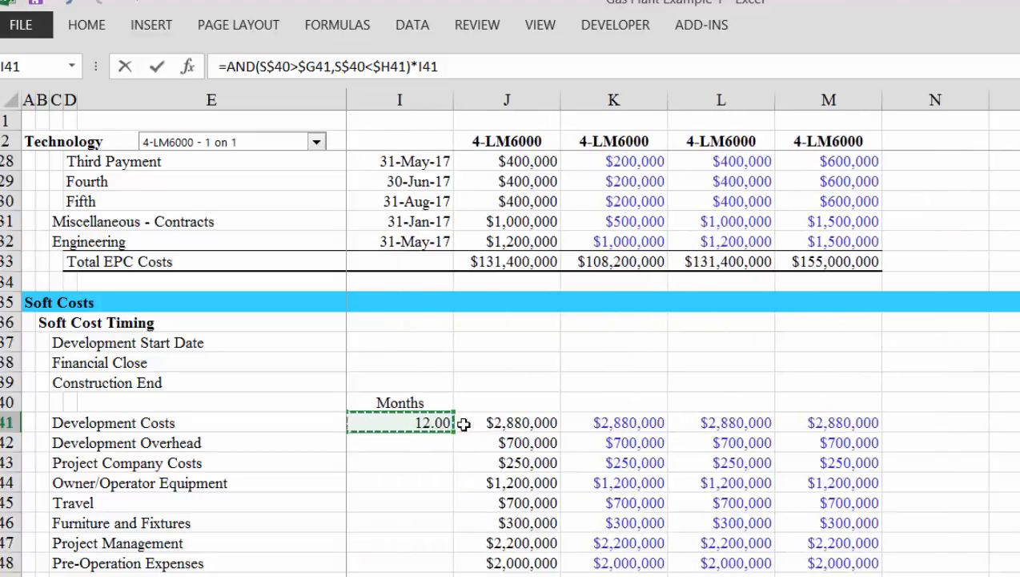
pyautogui.press('Right')
pyautogui.press('F4')
pyautogui.press('F4')
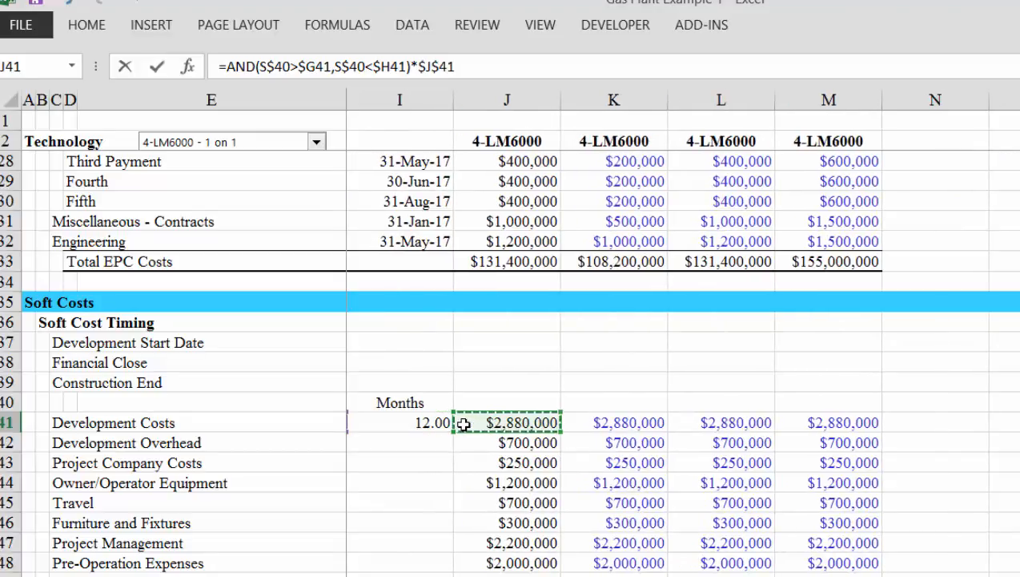
pyautogui.press('F4')
pyautogui.press('F4')
pyautogui.press('F4')
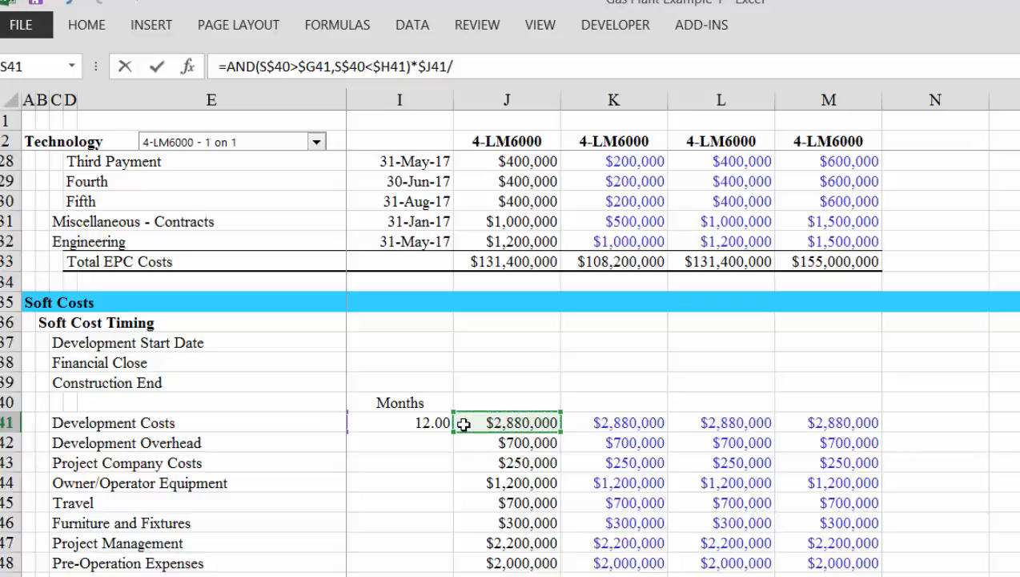
# Divide the S41 formula by the number of months, referenced as $I41, and enter it.
pyautogui.press('Left')
pyautogui.press('Left')
pyautogui.press('Left')
pyautogui.press('Left')
pyautogui.press('Left')
pyautogui.press('Left')
pyautogui.press('Left')
pyautogui.press('Left')
pyautogui.press('Left')
pyautogui.press('Left')
pyautogui.press('Left')
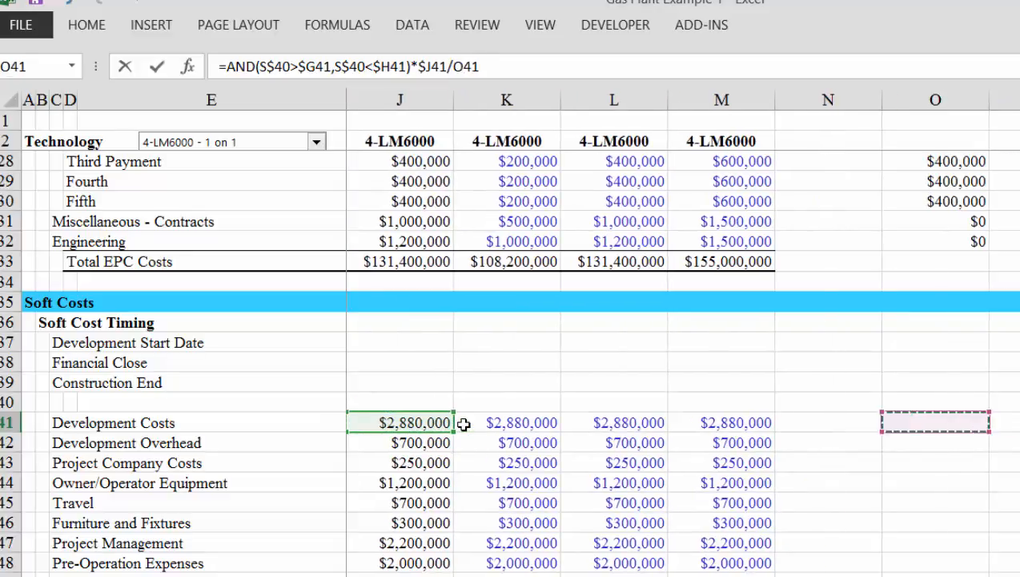
pyautogui.press('Left')
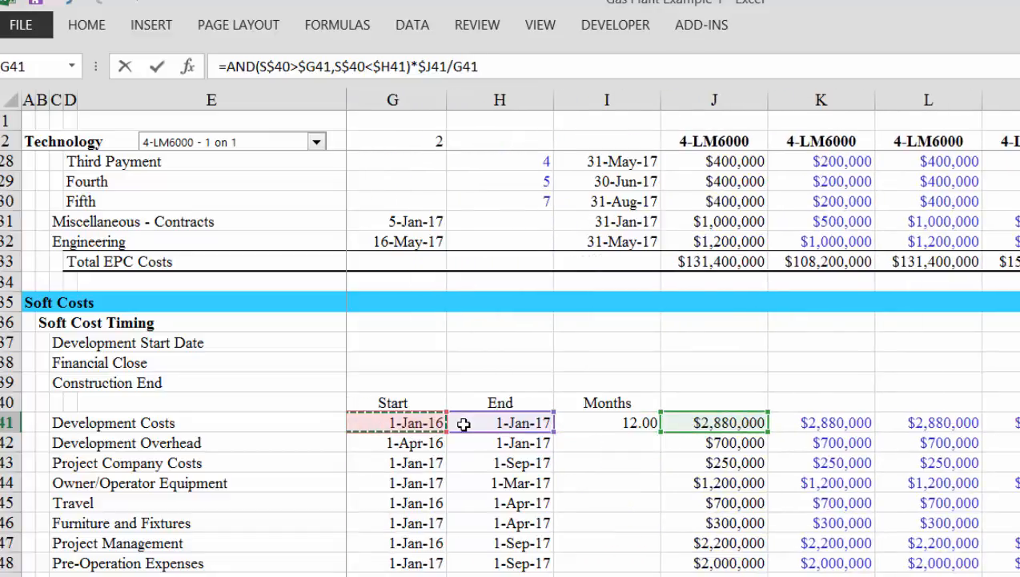
pyautogui.press('Right')
pyautogui.press('Right')
pyautogui.press('F4')
pyautogui.press('F4')
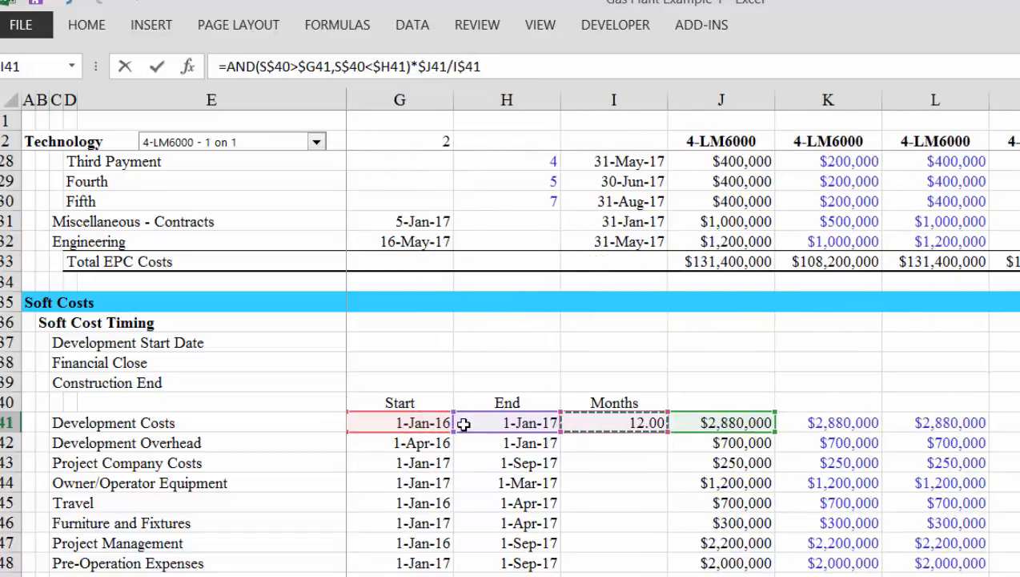
pyautogui.press('F4')
pyautogui.press('Return')
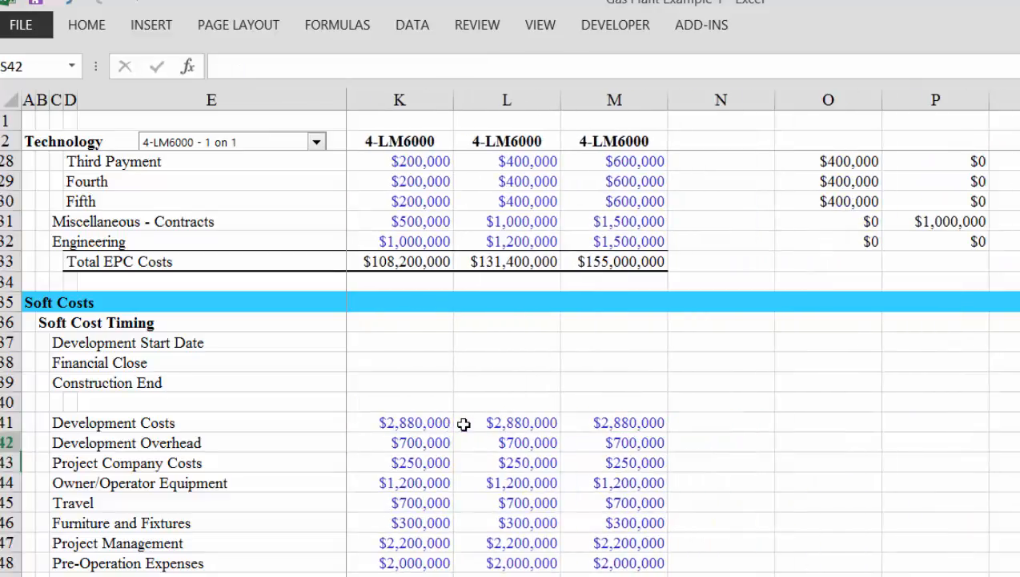
# Fill the S41 monthly cost formula across the timeline columns of the Development Costs row.
pyautogui.press('Up')
pyautogui.press('Right')
pyautogui.press('Left')
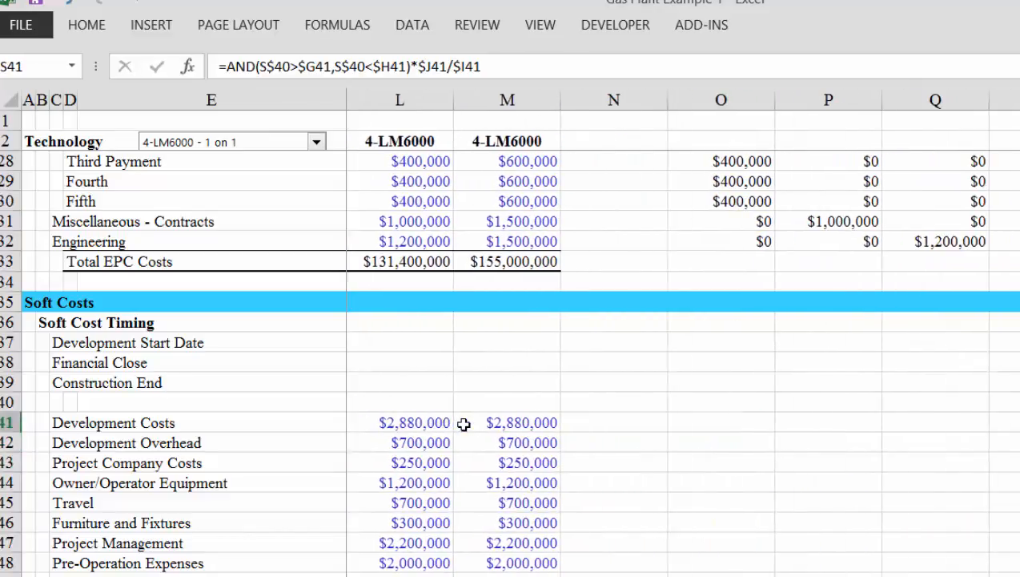
pyautogui.press('Right')
pyautogui.press('Right')
pyautogui.press('Right')
pyautogui.press('Right')
pyautogui.press('Right')
pyautogui.press('Right')
pyautogui.press('Right')
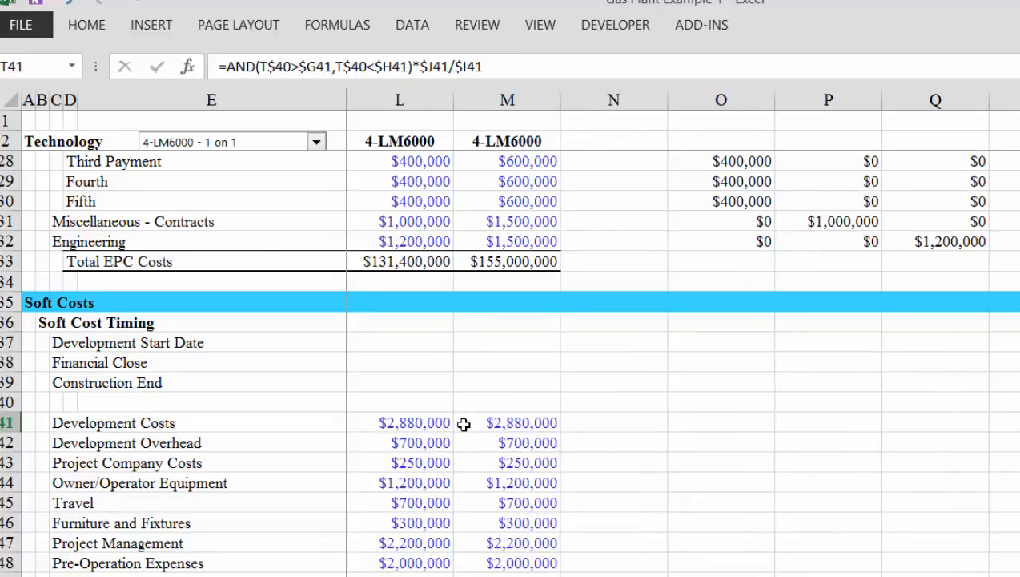
# Examine the monthly Development Costs amounts along the timeline in row 41.
pyautogui.press('Right')
pyautogui.press('Right')
pyautogui.press('Right')
pyautogui.press('Right')
pyautogui.press('Right')
pyautogui.press('Right')
pyautogui.press('Right')
pyautogui.press('Right')
pyautogui.press('Right')
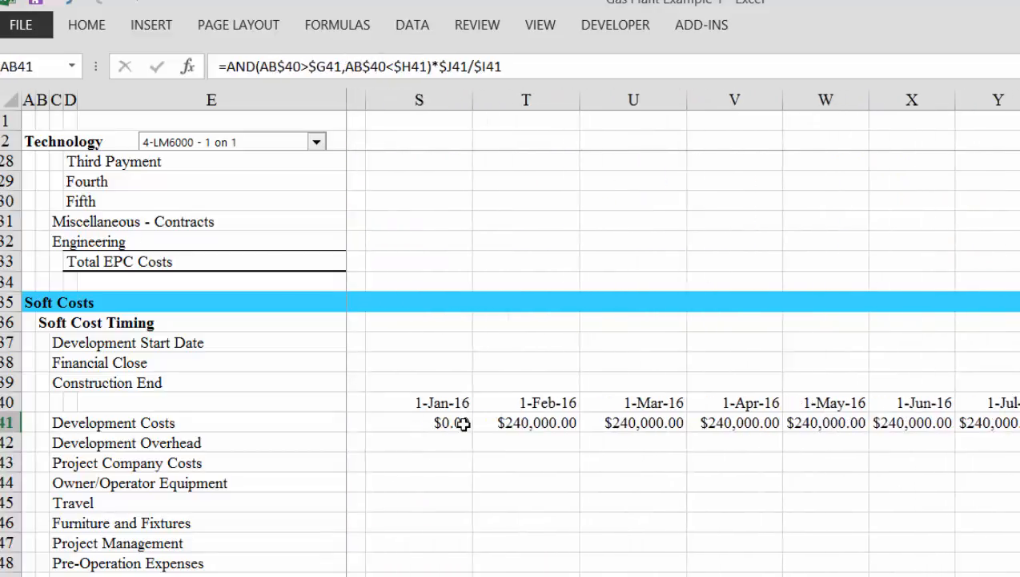
# Examine the Development Costs amounts in row 41 through the 2017 months to the end of the timeline.
pyautogui.press('Right')
pyautogui.press('Right')
pyautogui.press('Right')
pyautogui.press('Right')
pyautogui.press('Right')
pyautogui.press('Right')
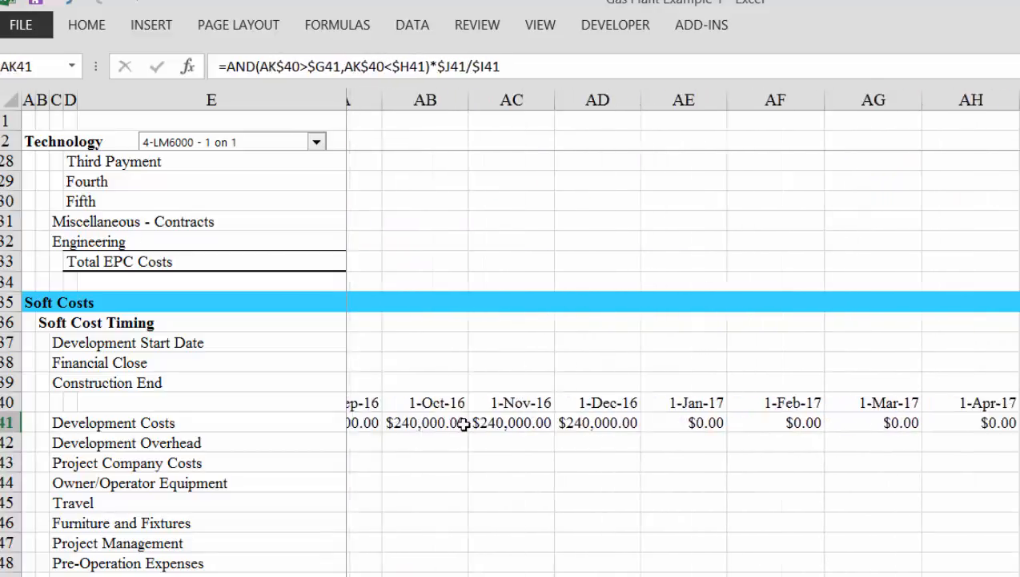
pyautogui.press('Right')
pyautogui.press('Right')
pyautogui.press('Right')
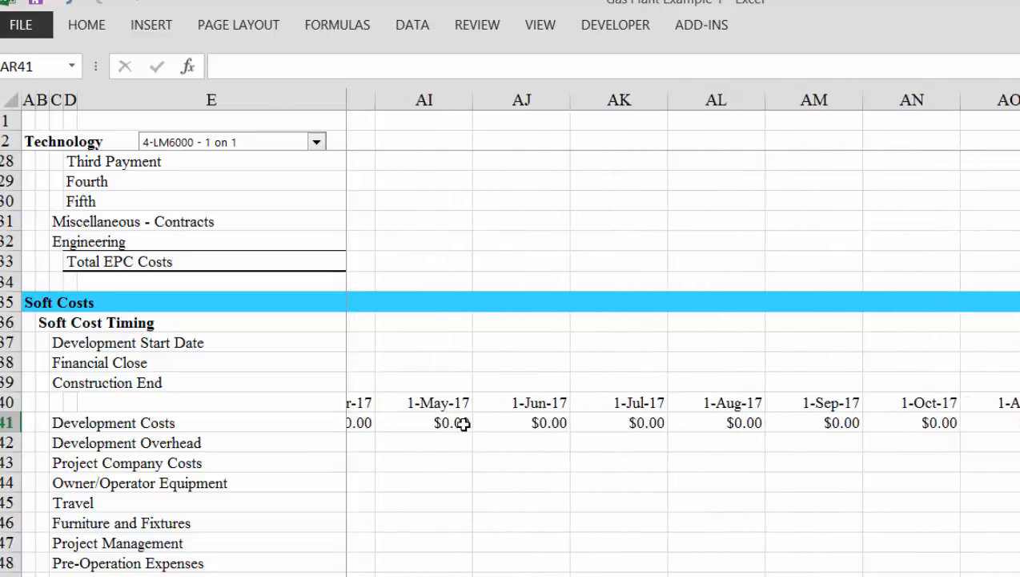
# Review row 41 from the monthly amounts back to the Development Costs budget, month count, start date and end date.
pyautogui.press('Left')
pyautogui.press('Left')
pyautogui.press('Left')
pyautogui.press('Left')
pyautogui.press('Left')
pyautogui.press('Left')
pyautogui.press('Left')
pyautogui.press('Left')
pyautogui.press('Left')
pyautogui.press('Left')
pyautogui.press('Left')
pyautogui.press('Left')
pyautogui.press('Left')
pyautogui.press('Left')
pyautogui.press('Left')
pyautogui.press('Left')
pyautogui.press('Left')
pyautogui.press('Left')
pyautogui.press('Left')
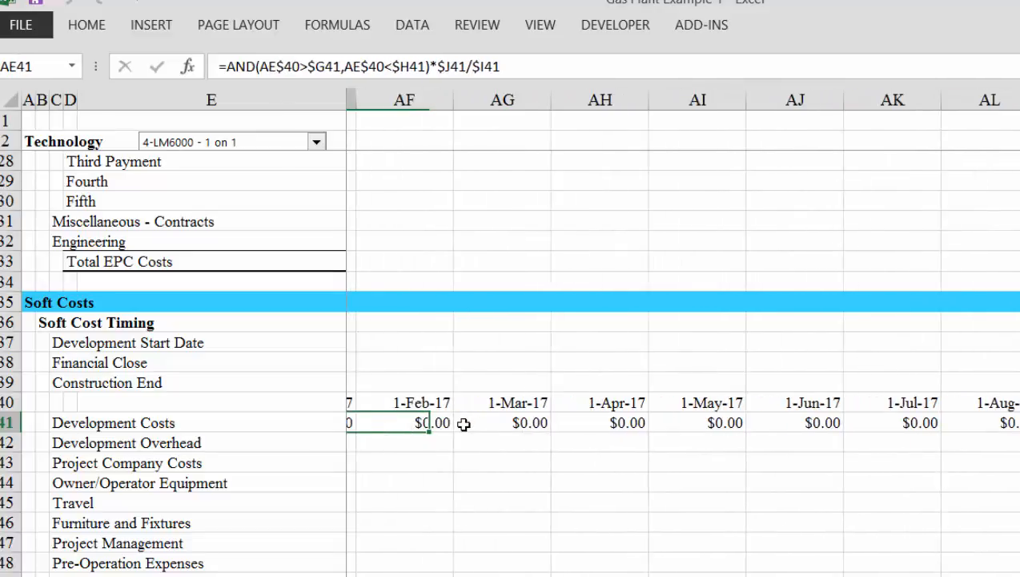
pyautogui.press('Left')
pyautogui.press('Left')
pyautogui.press('Left')
pyautogui.press('Left')
pyautogui.press('Left')
pyautogui.press('Left')
pyautogui.press('Left')
pyautogui.press('Left')
pyautogui.press('Left')
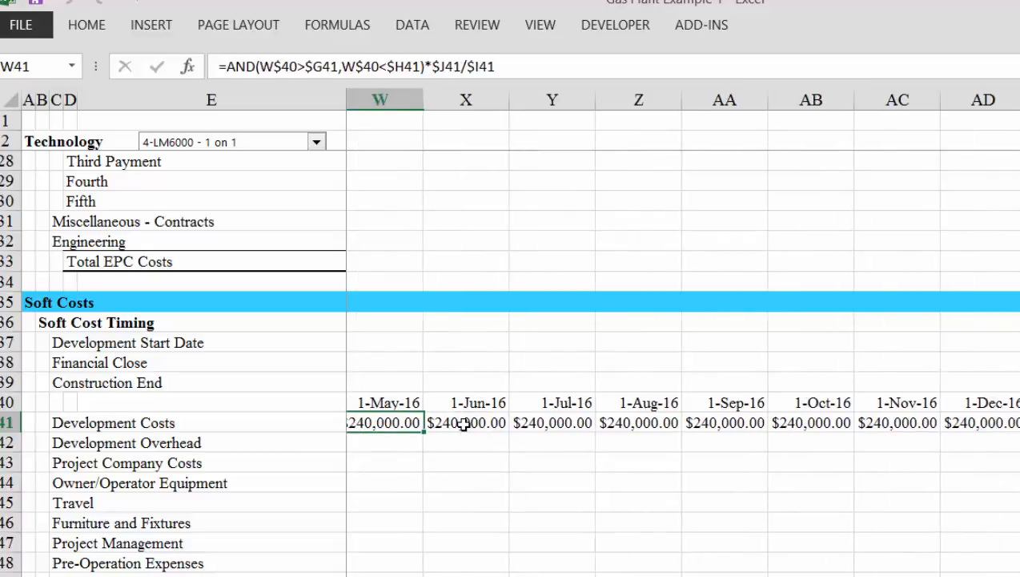
pyautogui.press('Left')
pyautogui.press('Left')
pyautogui.press('Left')
pyautogui.press('Left')
pyautogui.press('Left')
pyautogui.press('Left')
pyautogui.press('Left')
pyautogui.press('Left')
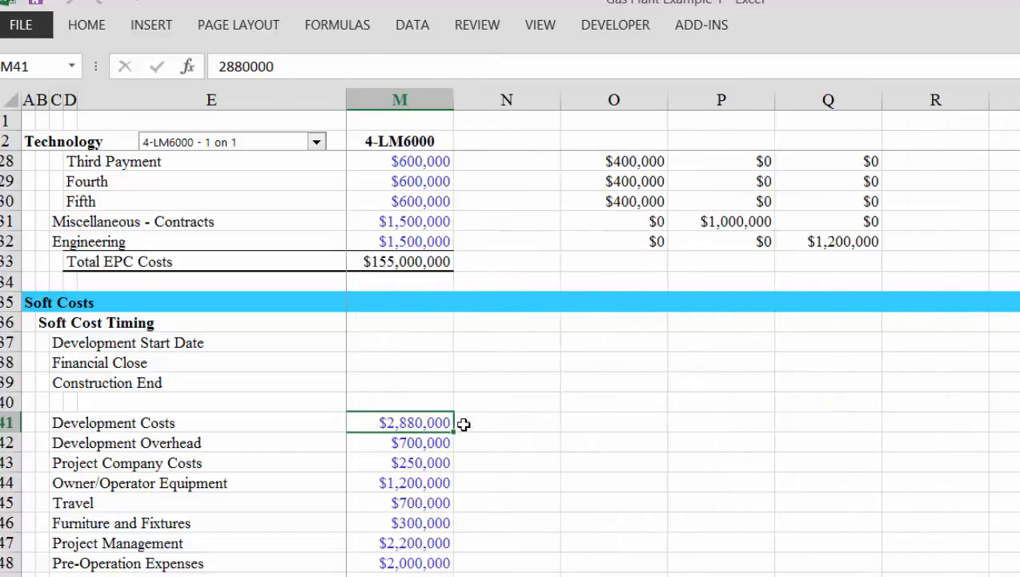
pyautogui.press('Left')
pyautogui.press('Left')
pyautogui.press('Left')
pyautogui.press('Left')
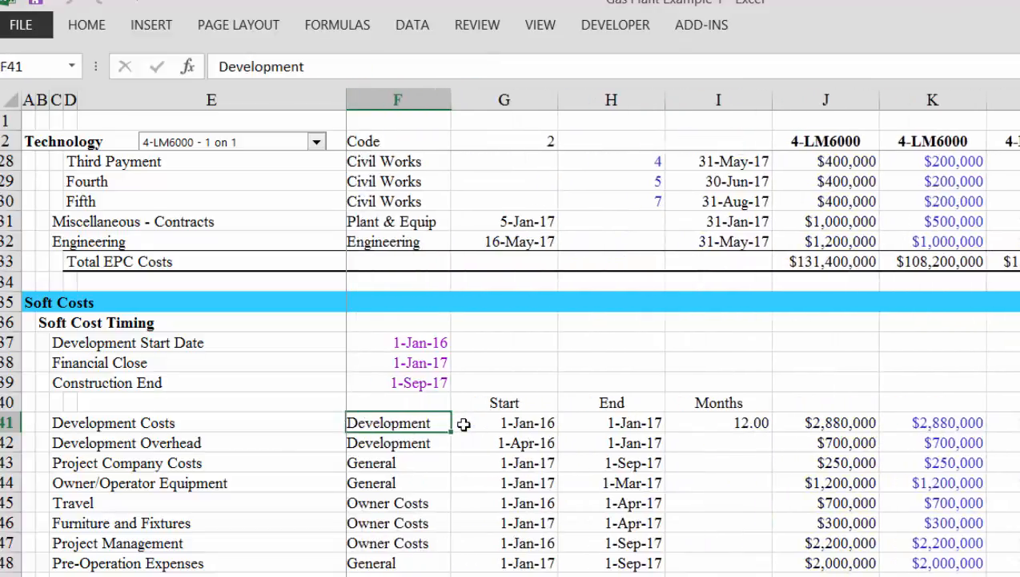
pyautogui.press('Right')
pyautogui.press('Right')
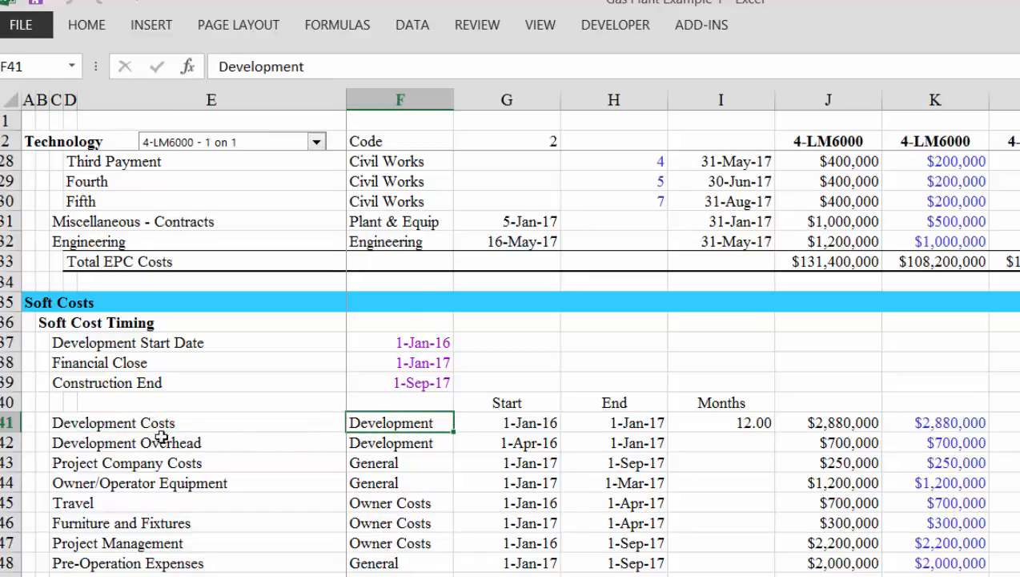
# Examine the monthly cost formula in the first timeline columns of the Development Costs row.
pyautogui.press('Right')
pyautogui.press('Right')
pyautogui.press('Right')
pyautogui.press('Right')
pyautogui.press('Right')
pyautogui.press('Right')
pyautogui.press('Right')
pyautogui.press('Right')
pyautogui.press('Right')
pyautogui.press('Right')
pyautogui.press('Right')
pyautogui.press('Right')
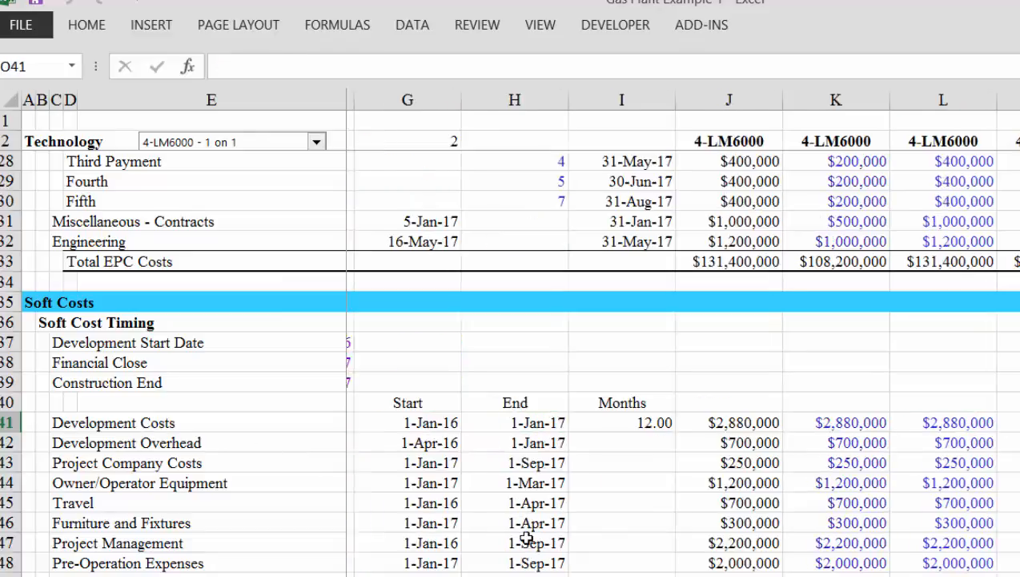
pyautogui.press('Right')
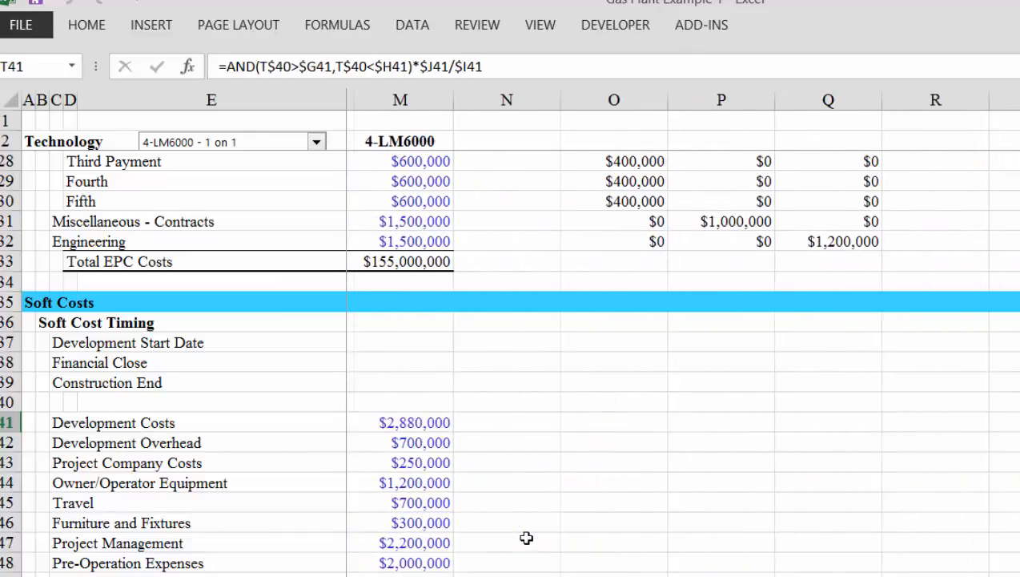
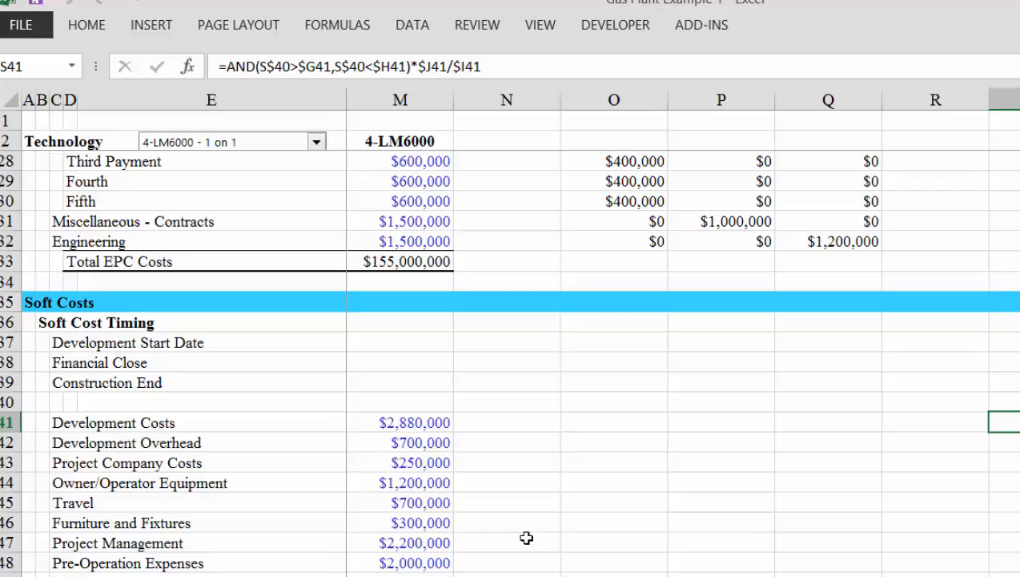
# Total the monthly Development Costs in R41 with a SUM of S41:AO41.
pyautogui.press('Left')
pyautogui.press('Left')
pyautogui.press('Left')
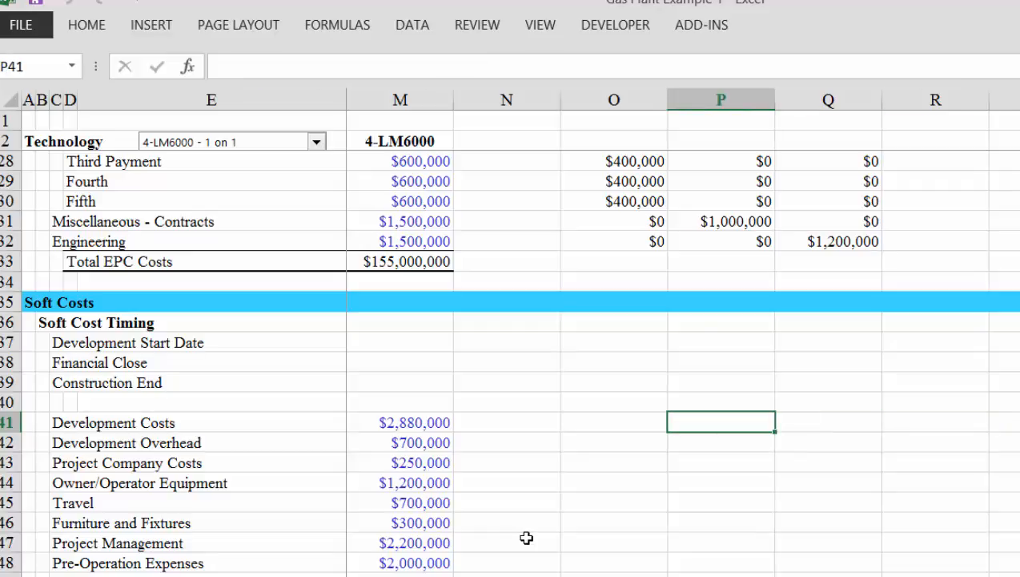
pyautogui.press('Left')
pyautogui.press('Left')
pyautogui.press('Left')
pyautogui.press('Right')
pyautogui.press('Right')
pyautogui.press('Right')
pyautogui.press('Right')
pyautogui.press('Right')
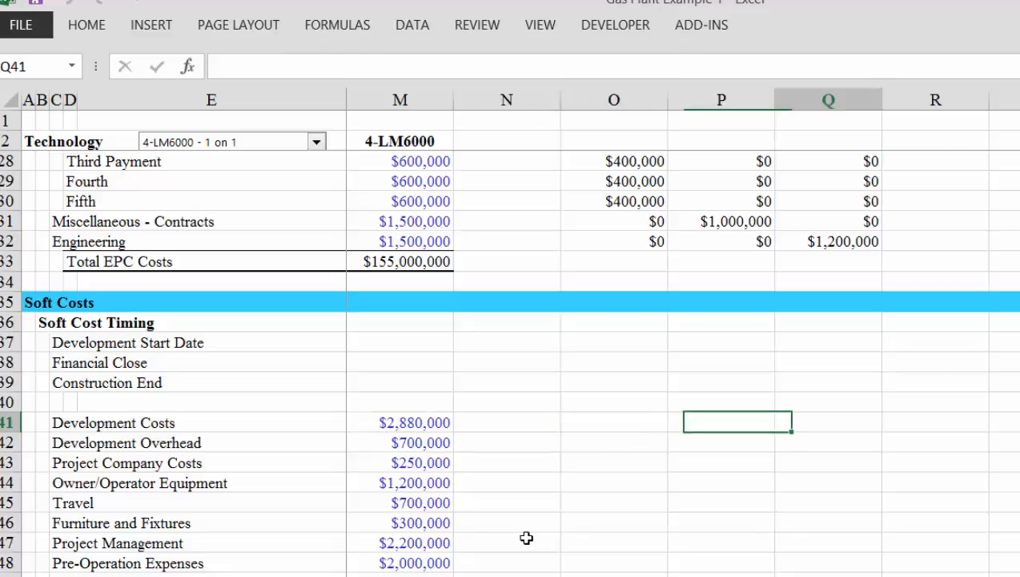
pyautogui.write('=')
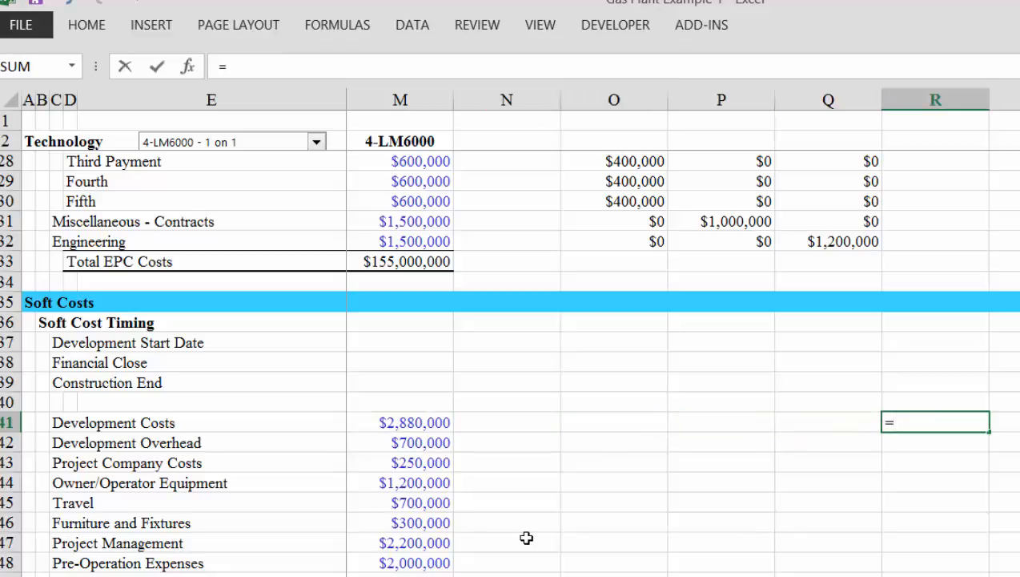
pyautogui.write('sum')
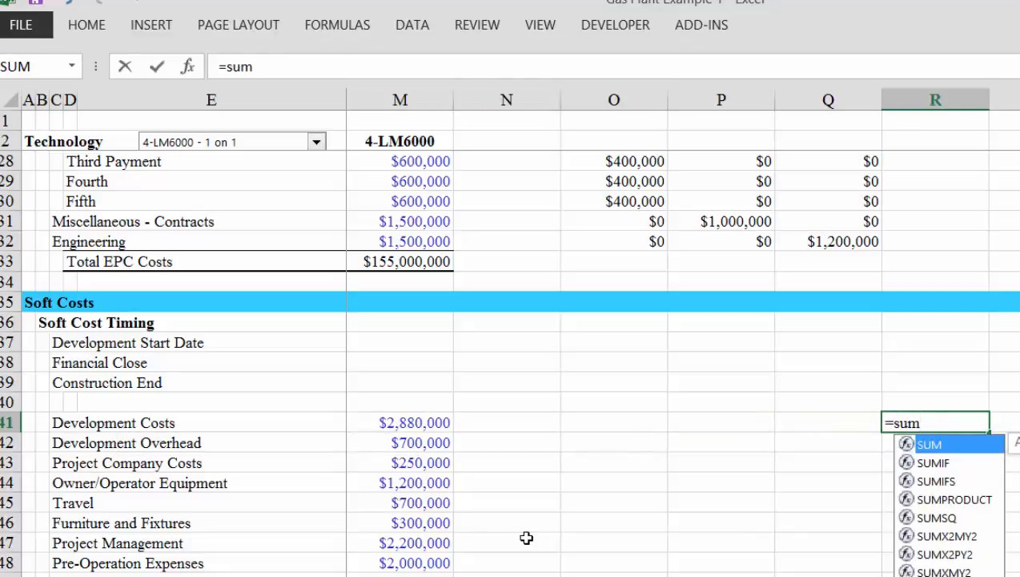
pyautogui.press('Tab')
pyautogui.press('Right')
pyautogui.press('Right')
pyautogui.press('Left')
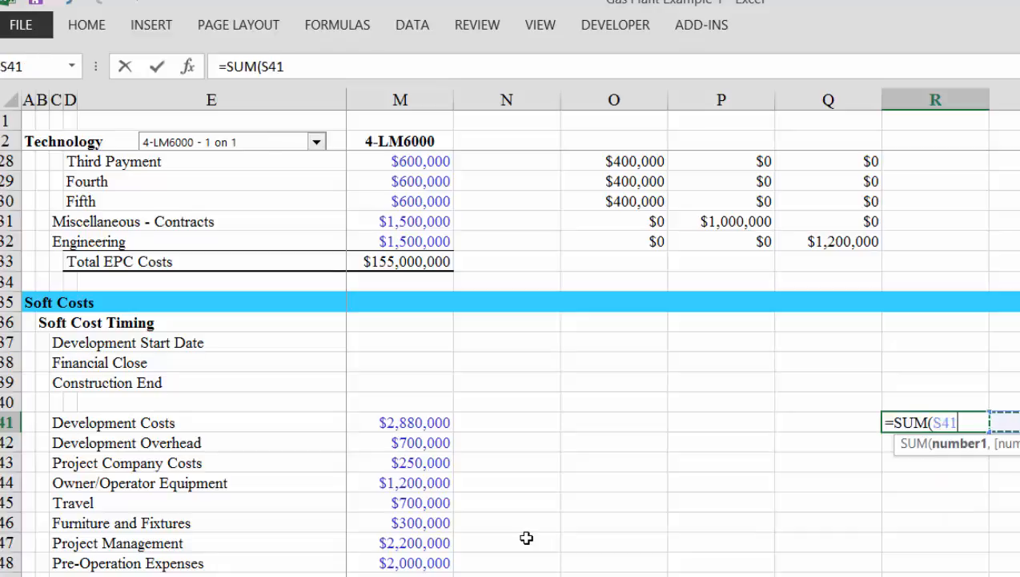
pyautogui.hotkey('ctrl', 'shift', 'Right')
pyautogui.press('Return')
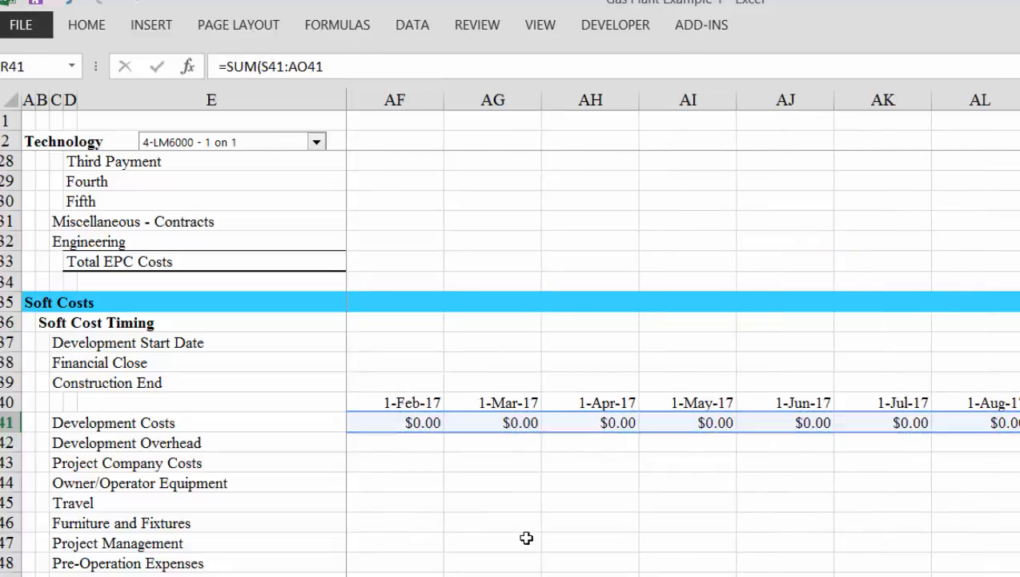
# Subtract 1 from the Development Costs month count in I41, making the formula =DAYS360(G41,H41)/30-1.
pyautogui.press('Down')
pyautogui.press('Left')
pyautogui.press('Left')
pyautogui.press('Up')
pyautogui.press('Up')
pyautogui.press('Left')
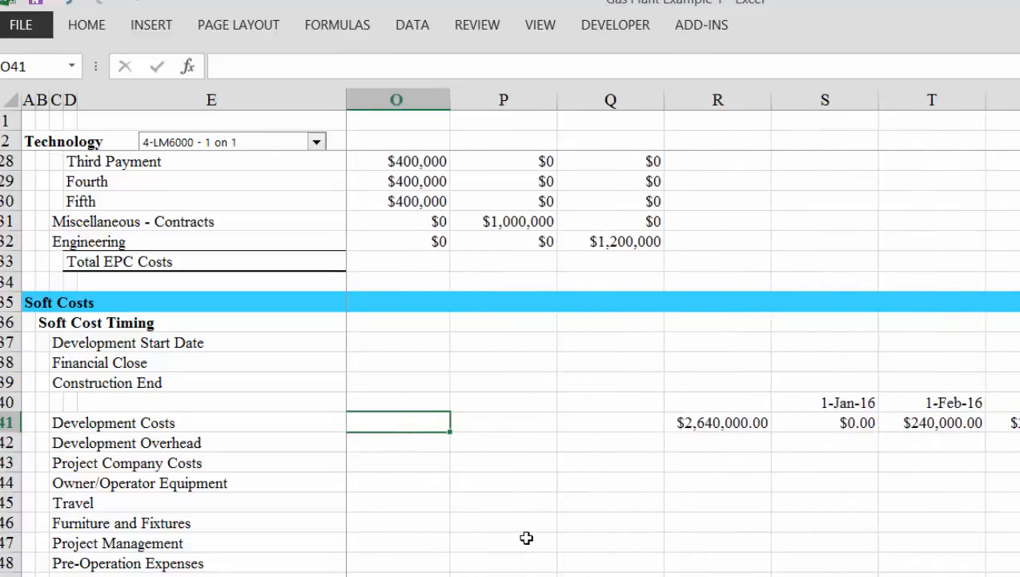
pyautogui.press('Left')
pyautogui.press('Left')
pyautogui.press('Left')
pyautogui.press('Left')
pyautogui.press('Left')
pyautogui.press('Left')
pyautogui.press('Left')
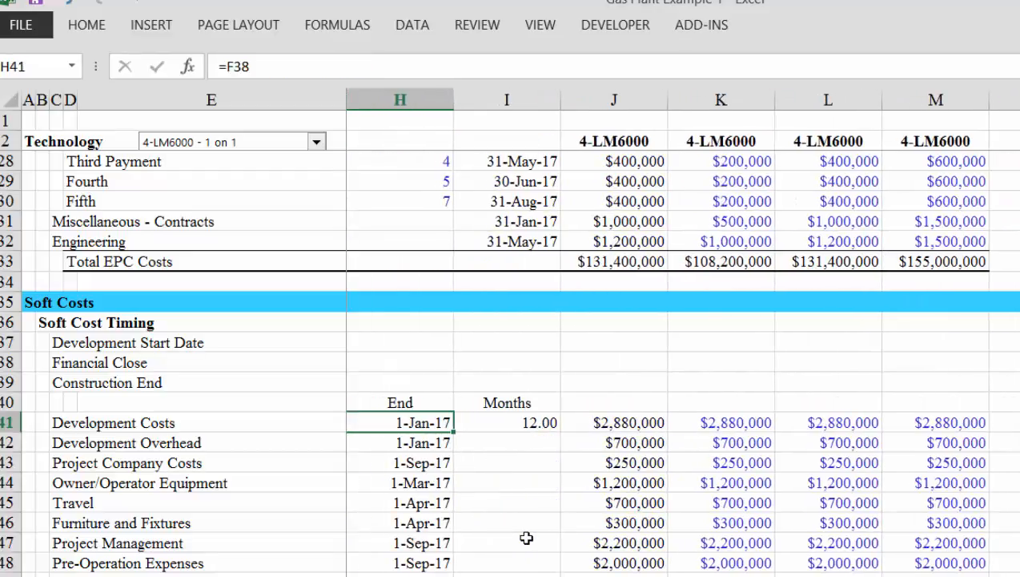
pyautogui.press('Right')
pyautogui.press('F2')
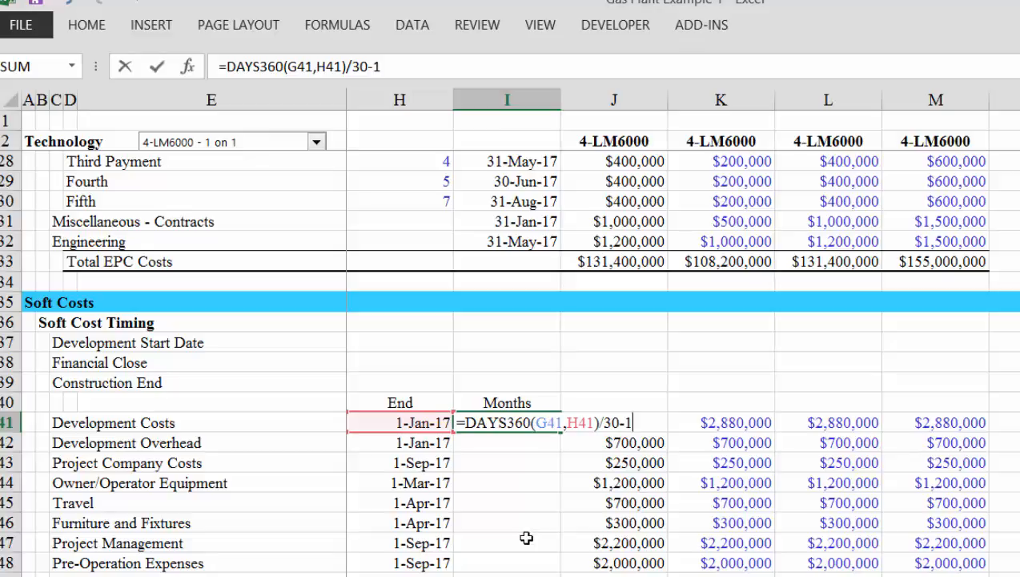
pyautogui.hotkey('ctrl', 'Return')
# Check the Development Costs timeline total in R41 against the budgeted amount in row 41.
pyautogui.press('Down')
pyautogui.press('Down')
pyautogui.press('Up')
pyautogui.press('Right')
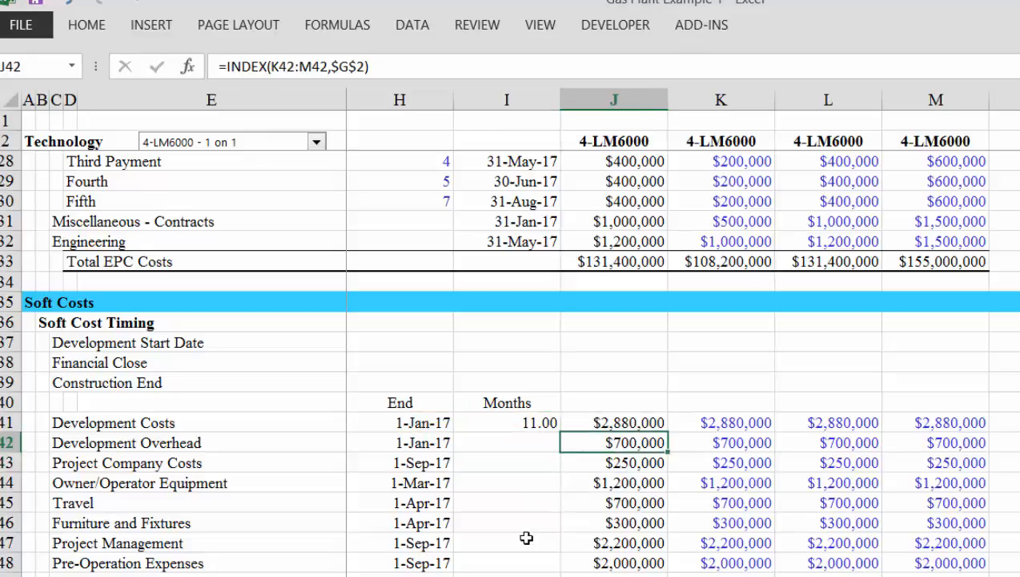
pyautogui.press('Right')
pyautogui.press('Right')
pyautogui.press('Right')
pyautogui.press('Right')
pyautogui.press('Right')
pyautogui.press('Right')
pyautogui.press('Right')
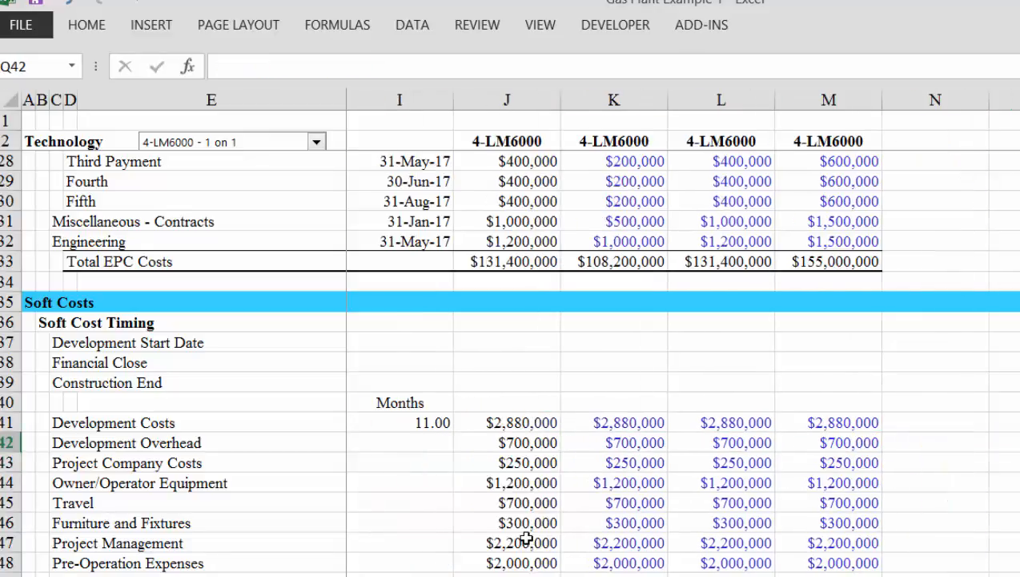
pyautogui.press('Right')
pyautogui.press('Right')
pyautogui.press('Up')
pyautogui.press('Left')
pyautogui.press('Left')
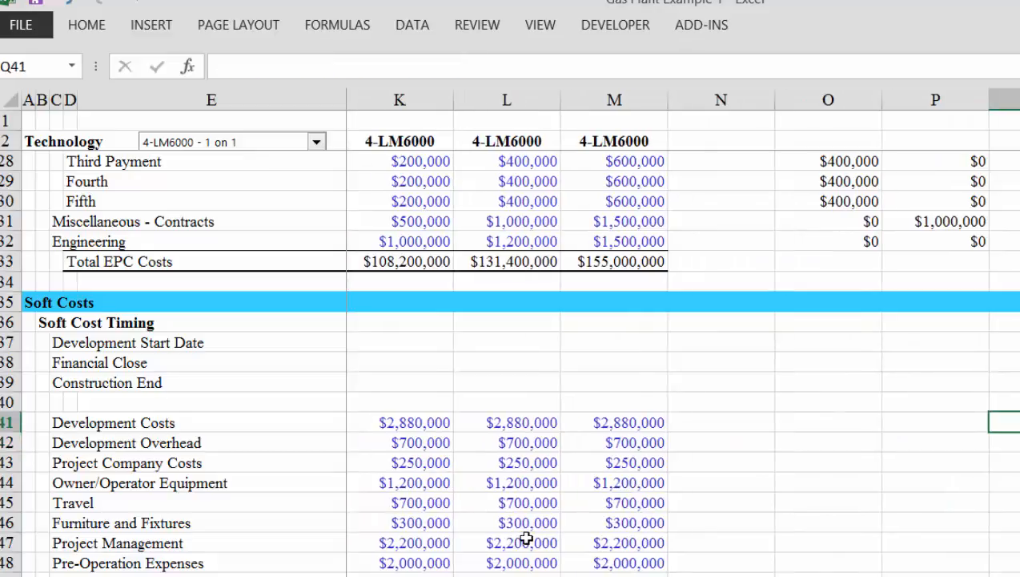
pyautogui.press('Right')
pyautogui.press('Left')
pyautogui.press('Left')
pyautogui.press('Left')
pyautogui.press('Left')
pyautogui.press('Left')
pyautogui.press('Left')
pyautogui.press('Left')
pyautogui.press('Left')
pyautogui.press('Left')
pyautogui.press('Left')
pyautogui.press('Left')
# Fill the I41 month-count formula down the Months column for the remaining soft cost items.
pyautogui.press('Right')
pyautogui.press('Right')
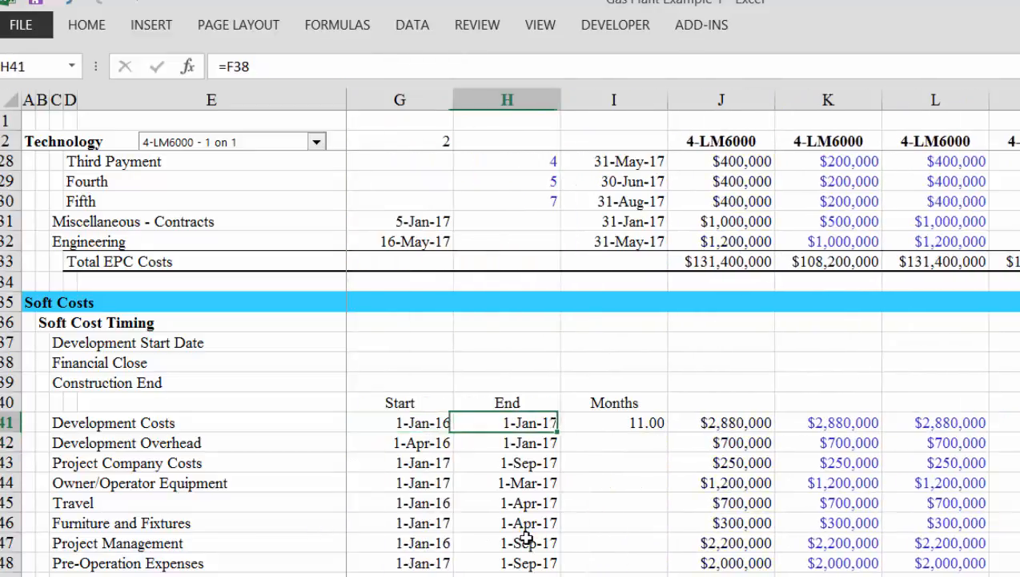
pyautogui.hotkey('shift', 'Down')
pyautogui.hotkey('shift', 'Down')
pyautogui.hotkey('shift', 'Down')
pyautogui.hotkey('shift', 'Down')
pyautogui.hotkey('shift', 'Down')
pyautogui.hotkey('shift', 'Down')
pyautogui.hotkey('shift', 'Down')
pyautogui.hotkey('shift', 'Down')
pyautogui.hotkey('shift', 'Down')
pyautogui.hotkey('shift', 'Down')
pyautogui.hotkey('shift', 'Down')
pyautogui.hotkey('shift', 'Down')
pyautogui.hotkey('shift', 'Down')
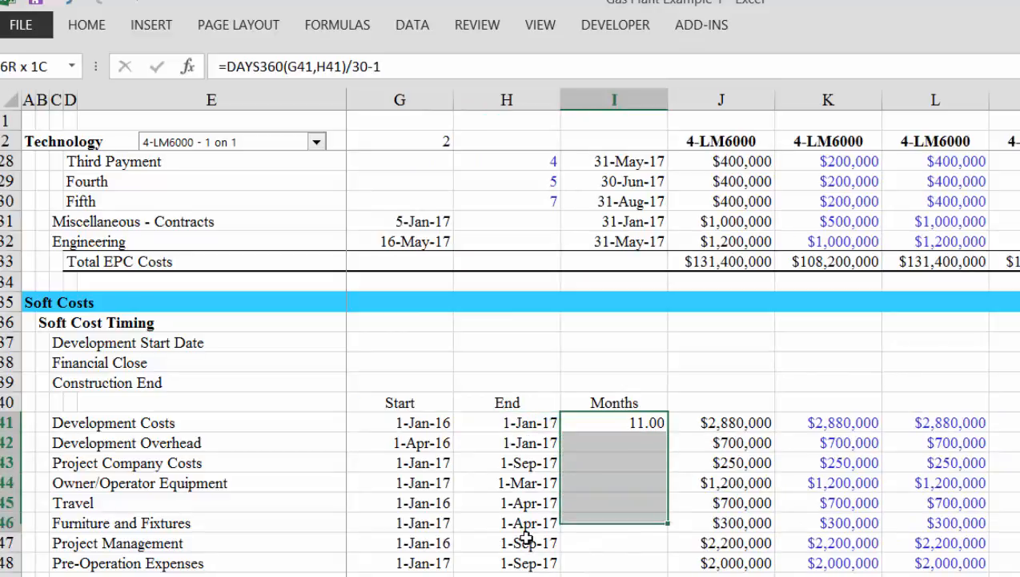
pyautogui.hotkey('shift', 'Down')
pyautogui.hotkey('shift', 'Down')
pyautogui.hotkey('shift', 'Up')
pyautogui.hotkey('shift', 'Up')
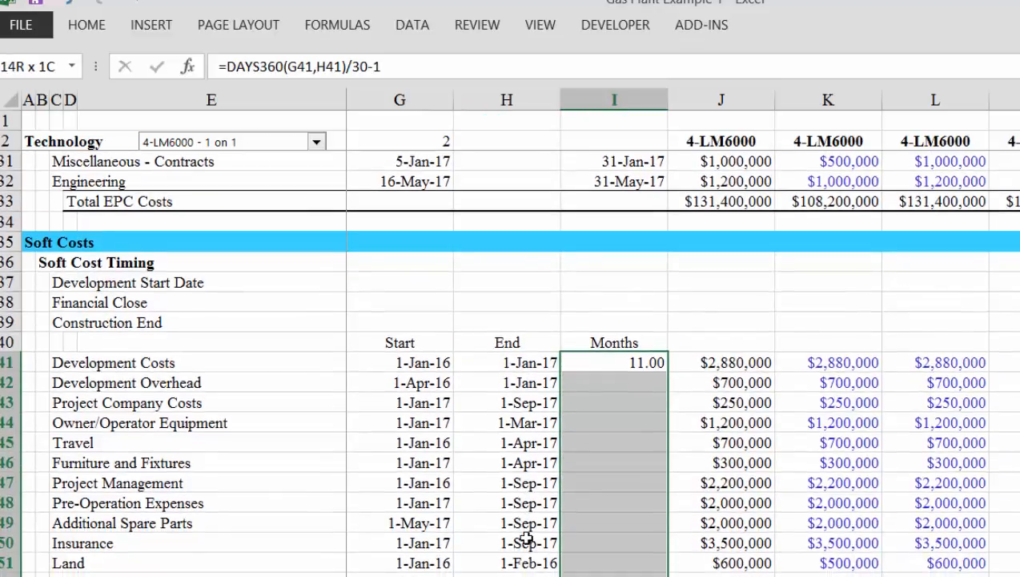
pyautogui.hotkey('ctrl', 'd')
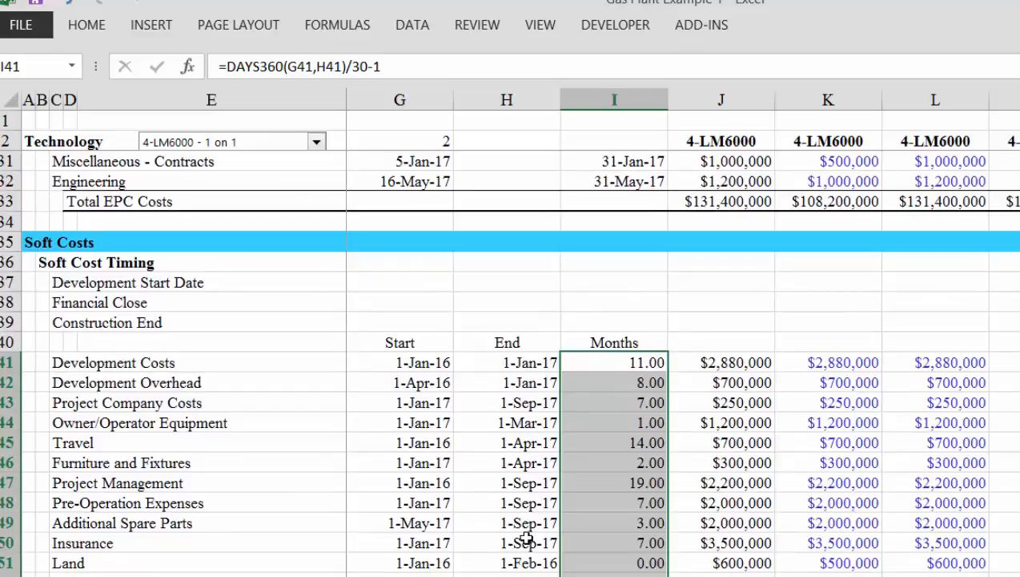
# Examine the calculated month counts for the soft cost items from Development Costs down to Land.
pyautogui.press('Right')
pyautogui.press('Left')
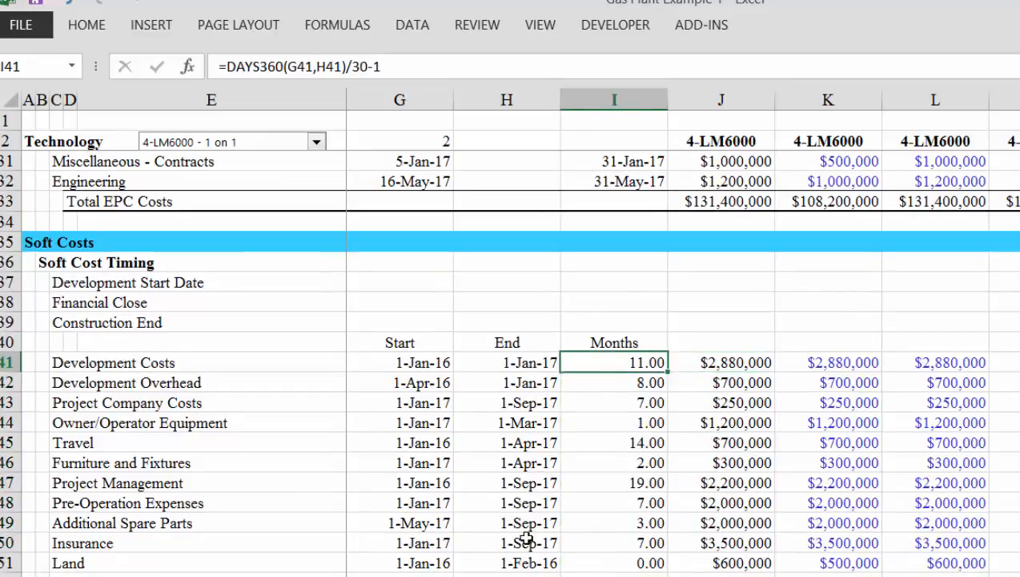
pyautogui.press('Down')
pyautogui.press('Down')
pyautogui.press('Down')
pyautogui.press('Down')
pyautogui.press('Down')
pyautogui.press('Down')
pyautogui.press('Down')
pyautogui.press('Down')
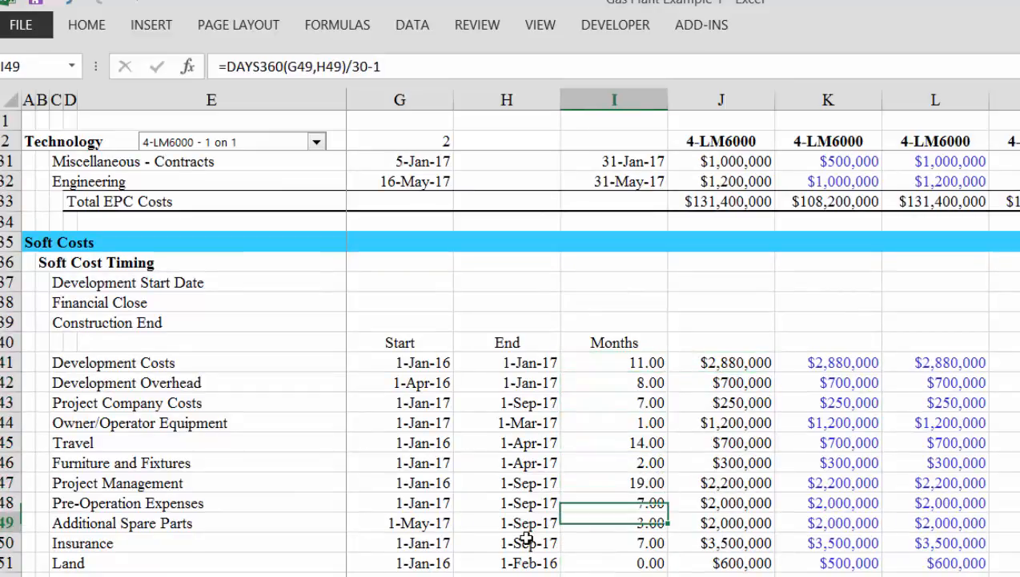
pyautogui.press('Down')
pyautogui.press('Down')
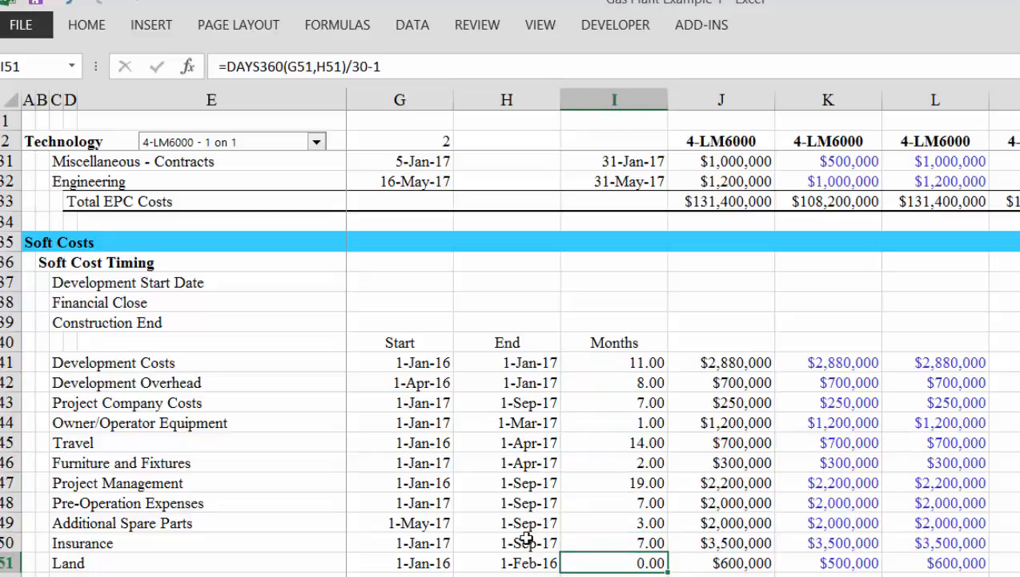
# Change the Land end date in H51 to two months after its start, using =EDATE(G51,2).
pyautogui.press('Left')
pyautogui.press('Left')
pyautogui.press('Left')
pyautogui.press('Right')
pyautogui.press('Right')
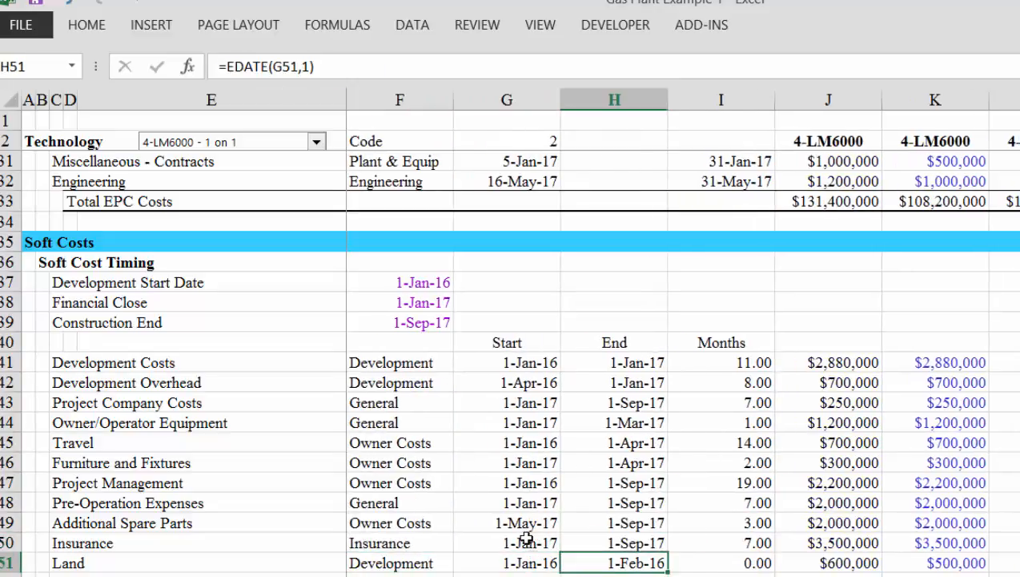
pyautogui.press('F2')
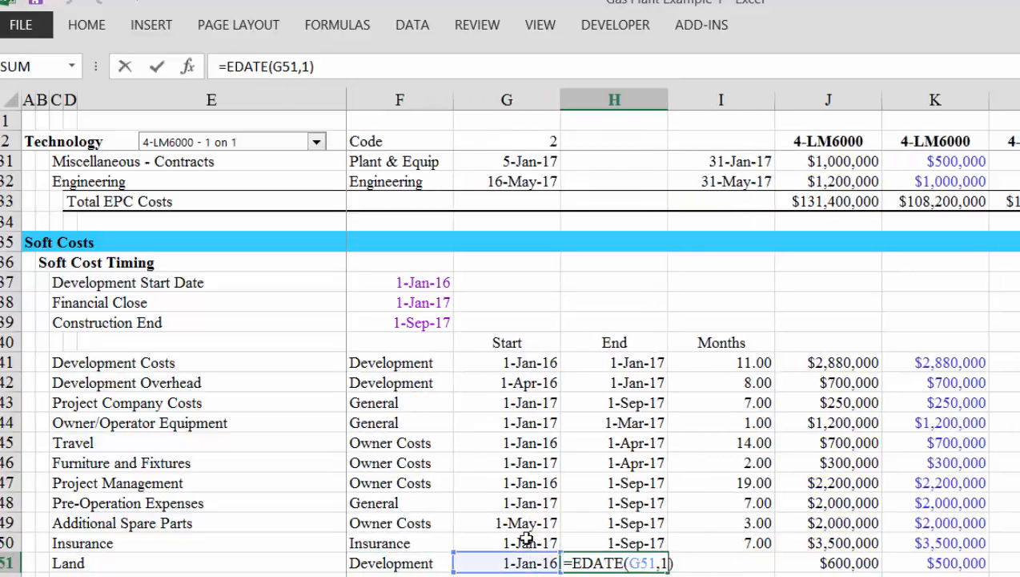
pyautogui.write('2')
pyautogui.press('Return')
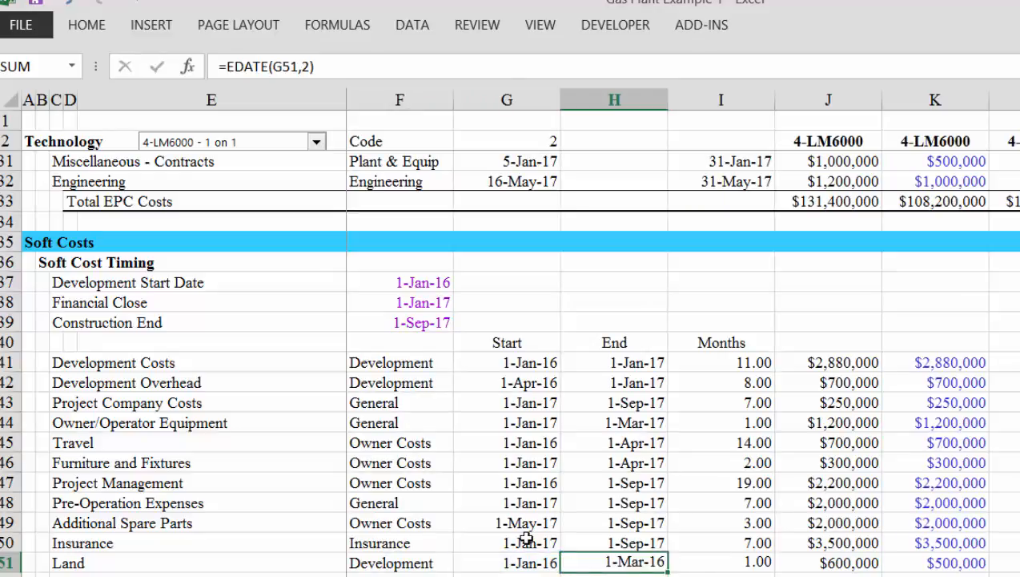
# Fill the monthly cost formula in S41 down through row 53 for all soft cost items and across the monthly timeline.
pyautogui.press('Up')
pyautogui.press('Right')
pyautogui.press('Right')
pyautogui.press('Right')
pyautogui.press('Right')
pyautogui.press('Right')
pyautogui.press('Right')
pyautogui.press('Right')
pyautogui.press('Right')
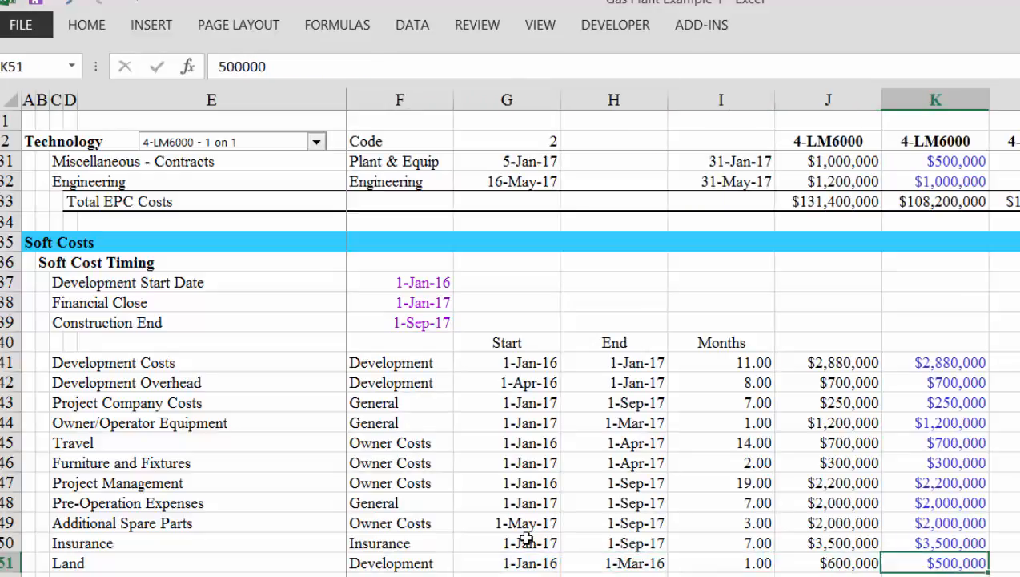
pyautogui.press('Right')
pyautogui.press('Right')
pyautogui.press('Right')
pyautogui.press('Right')
pyautogui.press('Right')
pyautogui.press('Right')
pyautogui.press('Right')
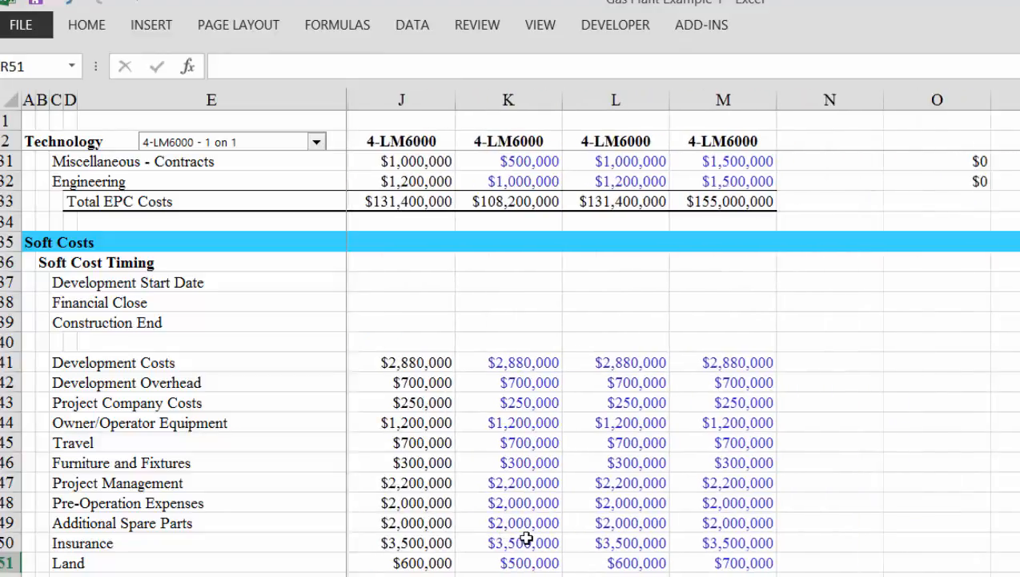
pyautogui.press('Left')
pyautogui.press('Left')
pyautogui.press('Left')
pyautogui.press('Left')
pyautogui.press('Left')
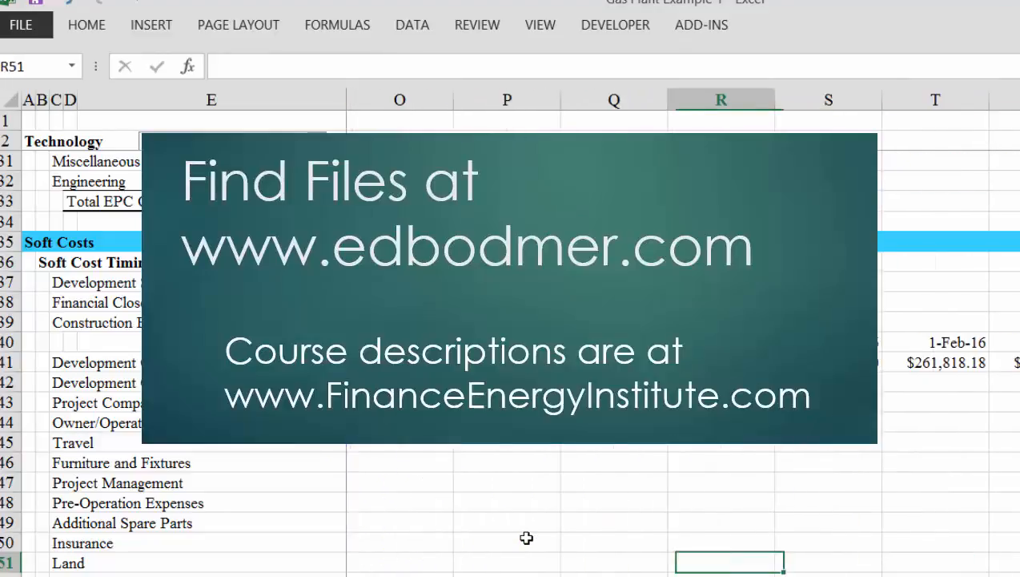
pyautogui.press('Up')
pyautogui.press('Up')
pyautogui.press('Up')
pyautogui.press('Up')
pyautogui.press('Up')
pyautogui.press('Up')
pyautogui.press('Up')
pyautogui.press('Up')
pyautogui.press('Up')
pyautogui.press('Up')
pyautogui.press('Up')
pyautogui.press('Up')
pyautogui.press('Up')
pyautogui.press('Up')
pyautogui.press('Up')
pyautogui.press('Up')
pyautogui.press('Up')
pyautogui.press('Right')
pyautogui.press('Down')
pyautogui.press('Down')
pyautogui.press('Down')
pyautogui.press('Down')
pyautogui.press('Down')
pyautogui.press('Down')
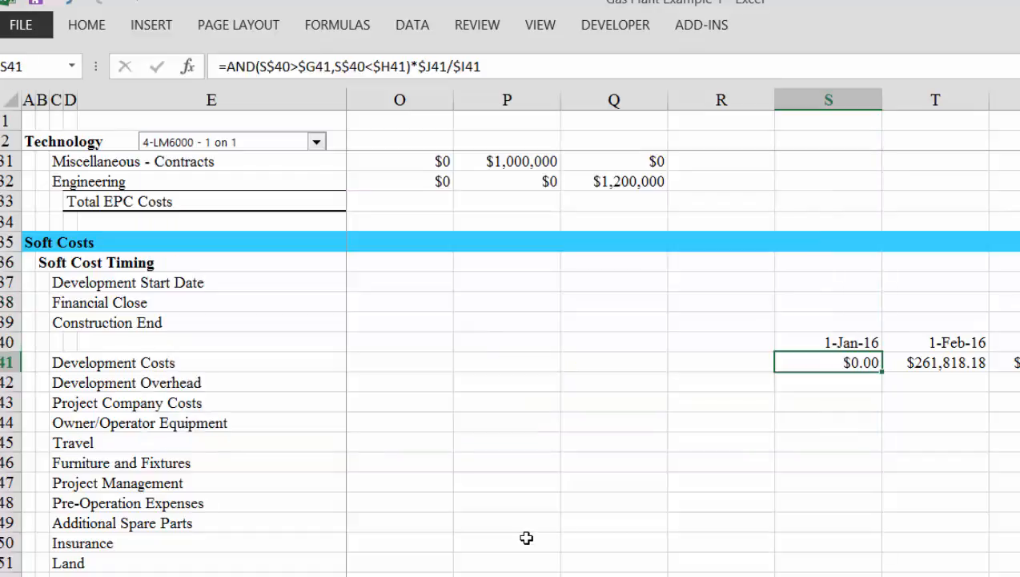
pyautogui.hotkey('shift', 'Down')
pyautogui.hotkey('shift', 'Down')
pyautogui.hotkey('shift', 'Down')
pyautogui.hotkey('shift', 'Down')
pyautogui.hotkey('shift', 'Down')
pyautogui.hotkey('shift', 'Down')
pyautogui.hotkey('shift', 'Down')
pyautogui.hotkey('shift', 'Down')
pyautogui.hotkey('shift', 'Down')
pyautogui.hotkey('shift', 'Down')
pyautogui.hotkey('shift', 'Down')
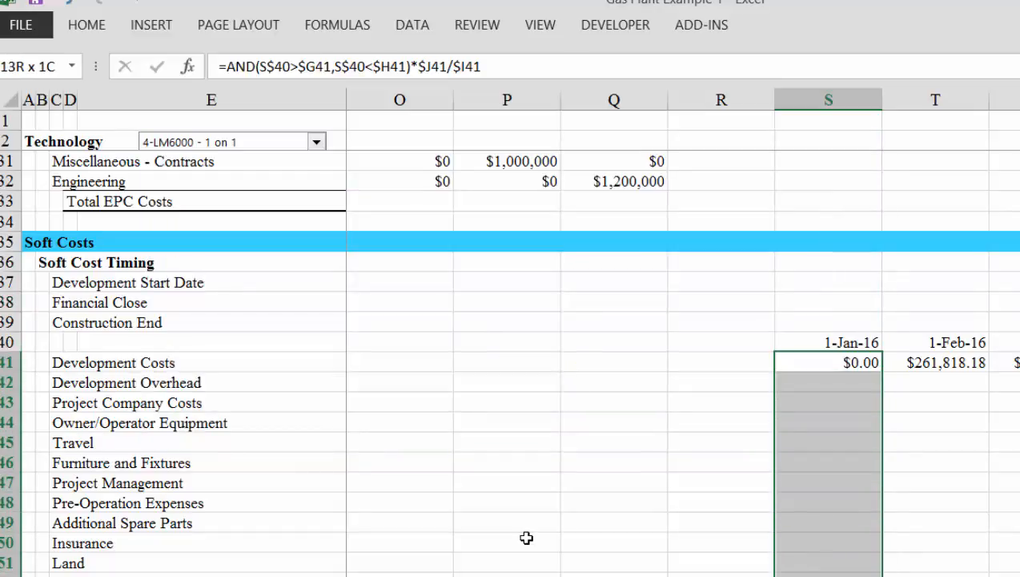
pyautogui.hotkey('ctrl', 'd')
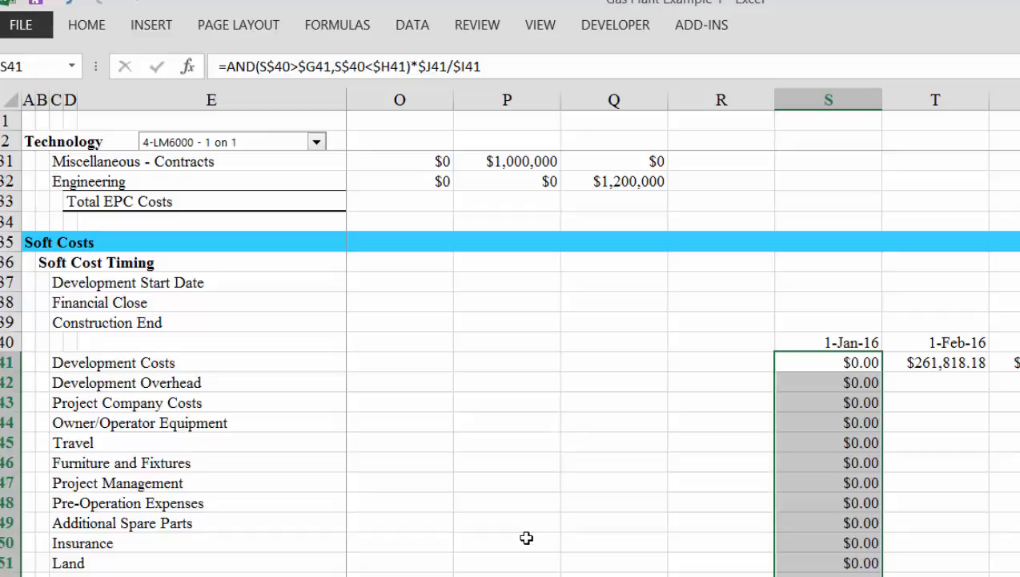
pyautogui.hotkey('ctrl', 'shift', 'r')
# Examine how each soft cost item is spread over the monthly timeline from January 2016 through the construction period.
pyautogui.press('Right')
pyautogui.press('Right')
pyautogui.press('Right')
pyautogui.press('Right')
pyautogui.press('Right')
pyautogui.press('Right')
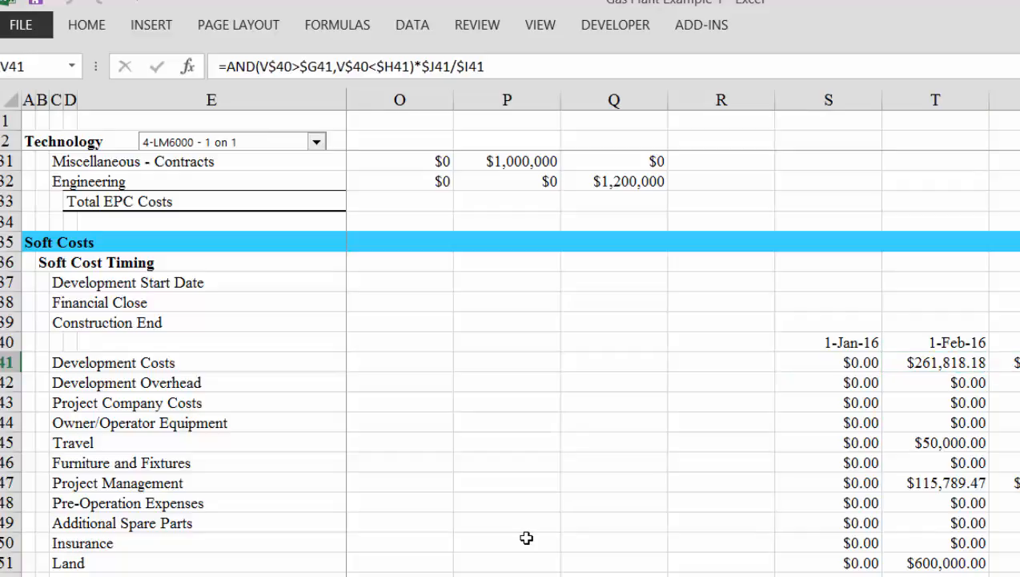
pyautogui.press('Right')
pyautogui.press('Right')
pyautogui.press('Right')
pyautogui.press('Right')
pyautogui.press('Right')
pyautogui.press('Right')
pyautogui.press('Right')
pyautogui.press('Right')
pyautogui.press('Right')
pyautogui.press('Right')
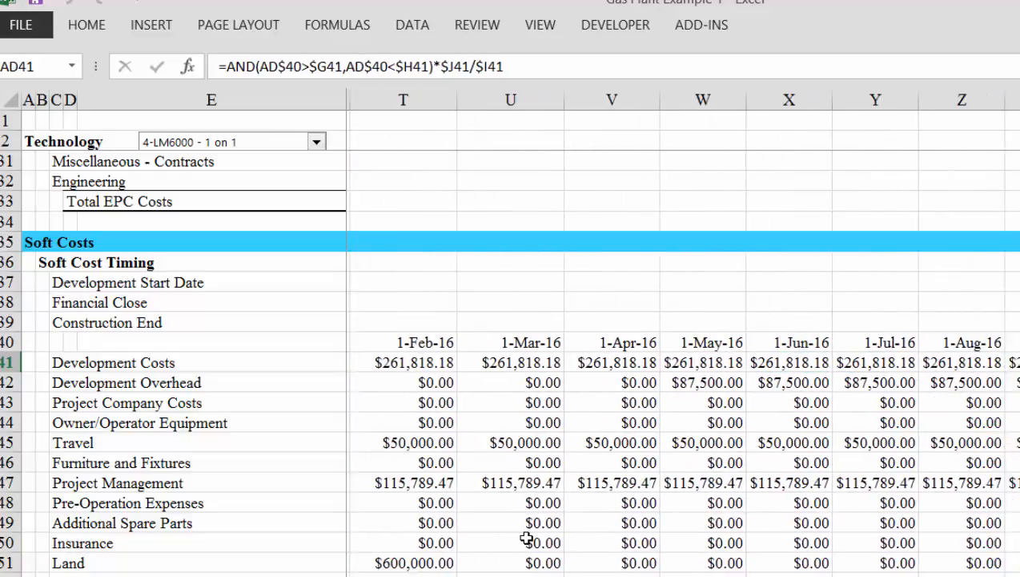
pyautogui.press('Right')
pyautogui.press('Right')
pyautogui.press('Right')
pyautogui.press('Right')
pyautogui.press('Right')
pyautogui.press('Right')
pyautogui.press('Right')
pyautogui.press('Right')
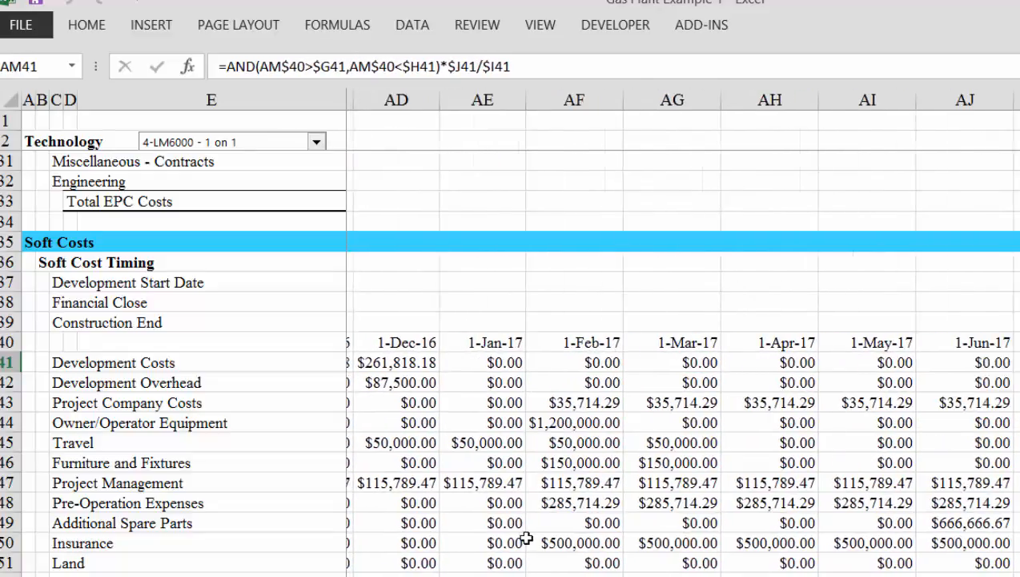
# Review the EPC cost schedule and the soft cost dates, month counts and budgeted amounts down to Development Fees.
pyautogui.hotkey('ctrl', 'Left')
pyautogui.hotkey('ctrl', 'Left')
pyautogui.hotkey('ctrl', 'Left')
pyautogui.hotkey('ctrl', 'Left')
pyautogui.hotkey('ctrl', 'Left')
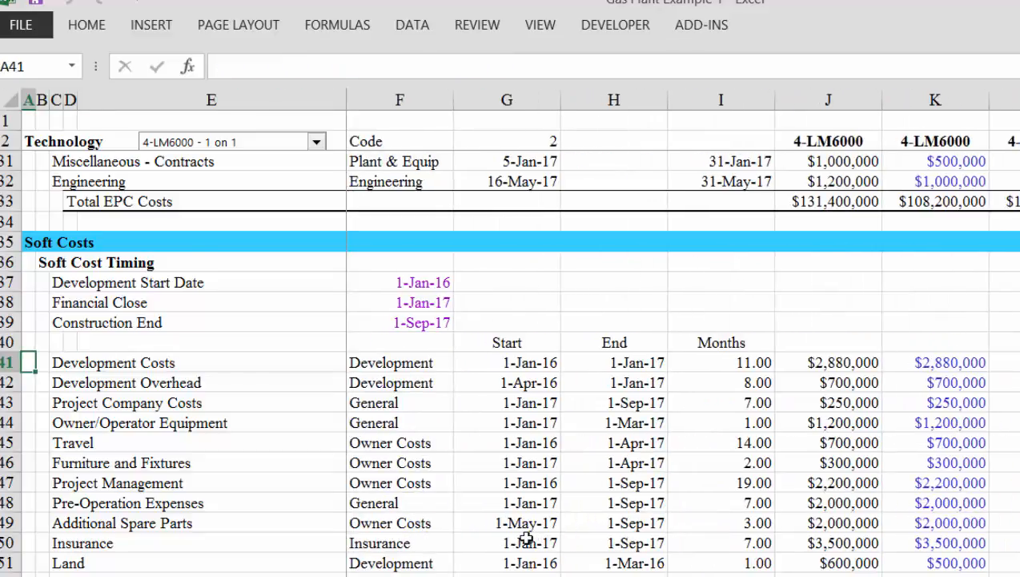
pyautogui.press('pageup')
pyautogui.press('pageup')
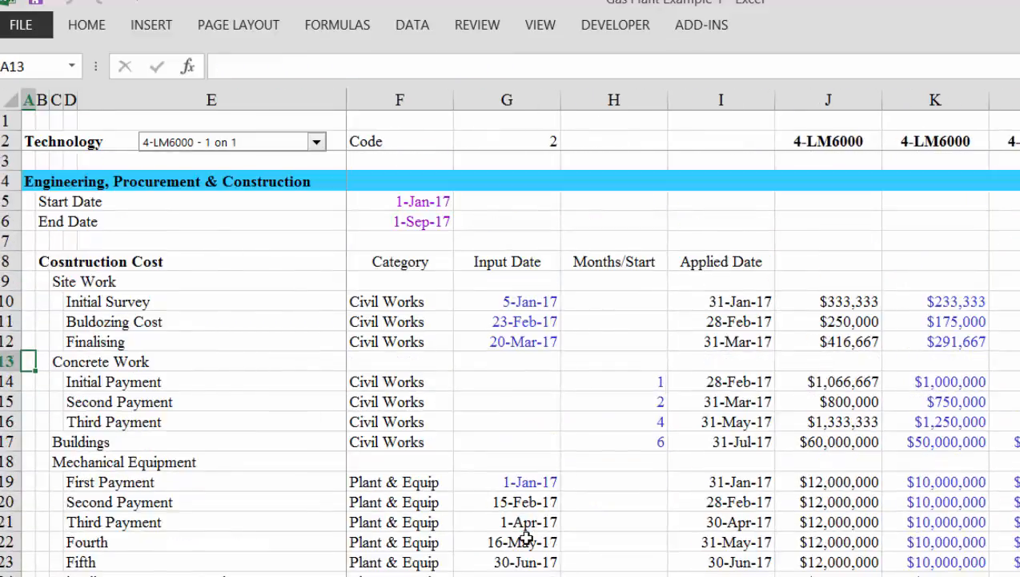
pyautogui.press('Down')
pyautogui.press('Down')
pyautogui.press('Down')
pyautogui.press('Down')
pyautogui.press('Down')
pyautogui.press('Down')
pyautogui.press('Down')
pyautogui.press('Down')
pyautogui.press('Down')
pyautogui.press('Down')
pyautogui.press('Down')
pyautogui.press('Down')
pyautogui.press('Down')
pyautogui.press('Down')
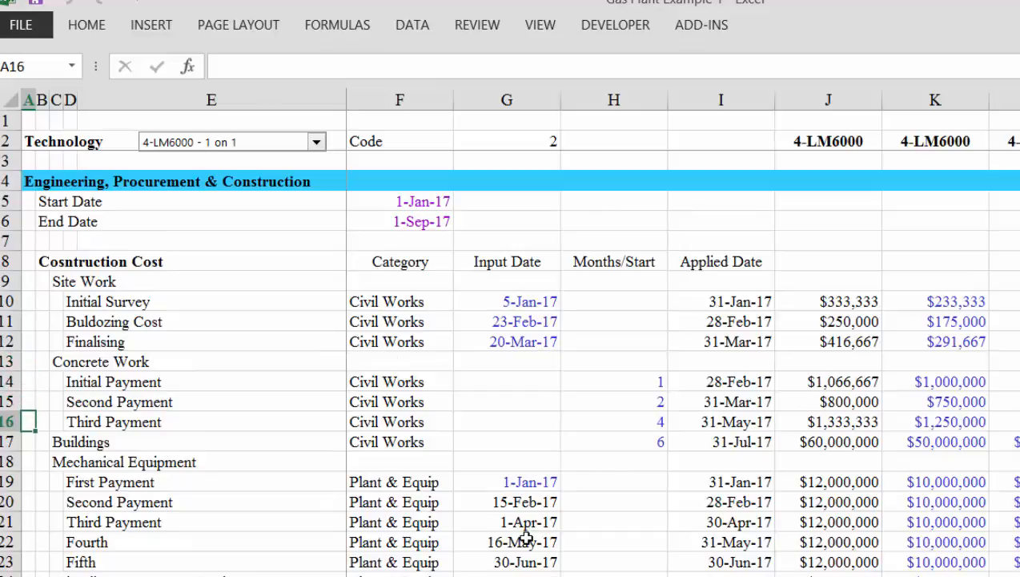
pyautogui.press('Down')
pyautogui.press('Down')
pyautogui.press('Down')
pyautogui.press('Down')
pyautogui.press('Down')
pyautogui.press('Down')
pyautogui.press('Down')
pyautogui.press('Down')
pyautogui.press('Down')
pyautogui.press('Down')
pyautogui.press('Down')
pyautogui.press('Down')
pyautogui.press('Down')
pyautogui.press('Down')
pyautogui.press('Down')
pyautogui.press('Down')
pyautogui.press('Down')
pyautogui.press('Down')
pyautogui.press('Down')
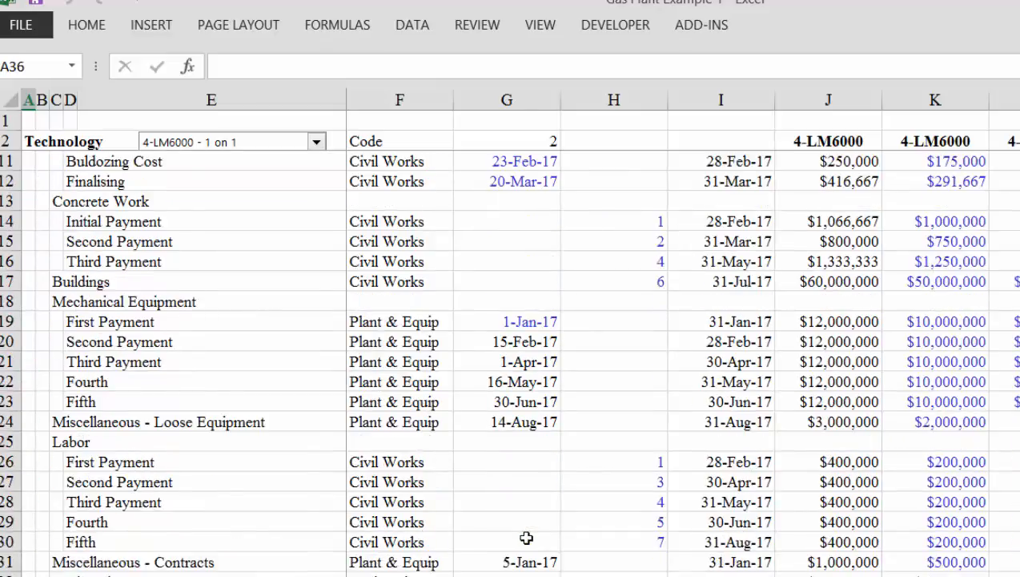
pyautogui.press('Down')
pyautogui.press('Down')
pyautogui.press('Down')
pyautogui.press('Down')
pyautogui.press('Down')
pyautogui.press('Down')
pyautogui.press('Down')
pyautogui.press('Down')
pyautogui.press('Down')
pyautogui.press('Down')
pyautogui.press('Down')
pyautogui.press('Down')
pyautogui.press('Down')
pyautogui.press('Down')
pyautogui.press('Down')
pyautogui.press('Down')
pyautogui.press('Down')
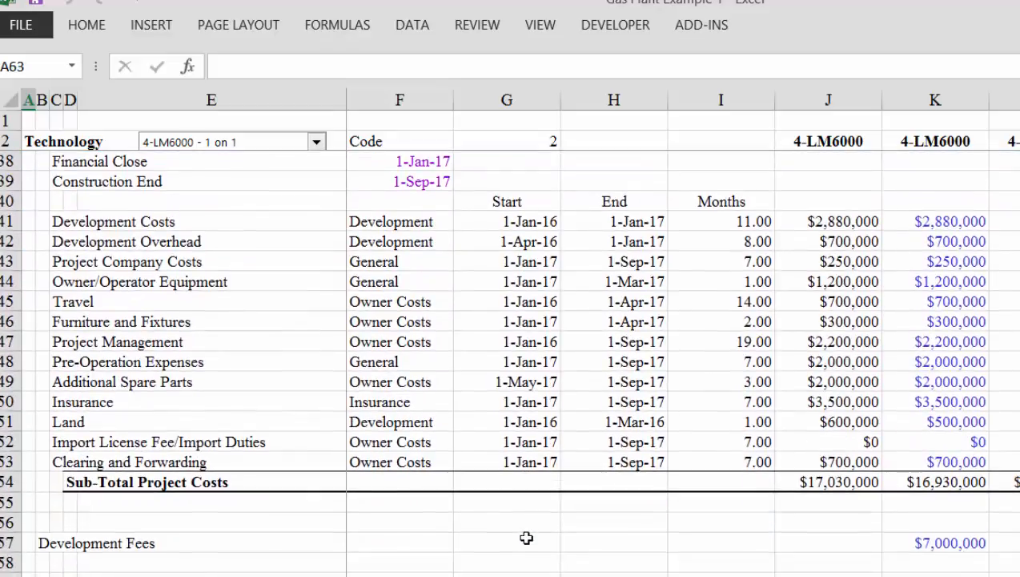
# On the Pre-tax Cash Flow sheet, clear the old soft cost amounts, dates, percentages and checks in H29:L34.
pyautogui.hotkey('ctrl', 'pageup')
pyautogui.press('Left')
pyautogui.press('Left')
pyautogui.press('Left')
pyautogui.press('Left')
pyautogui.press('Left')
pyautogui.press('Left')
pyautogui.press('Left')
pyautogui.press('Left')
pyautogui.press('Left')
pyautogui.press('Left')
pyautogui.press('Left')
pyautogui.press('Left')
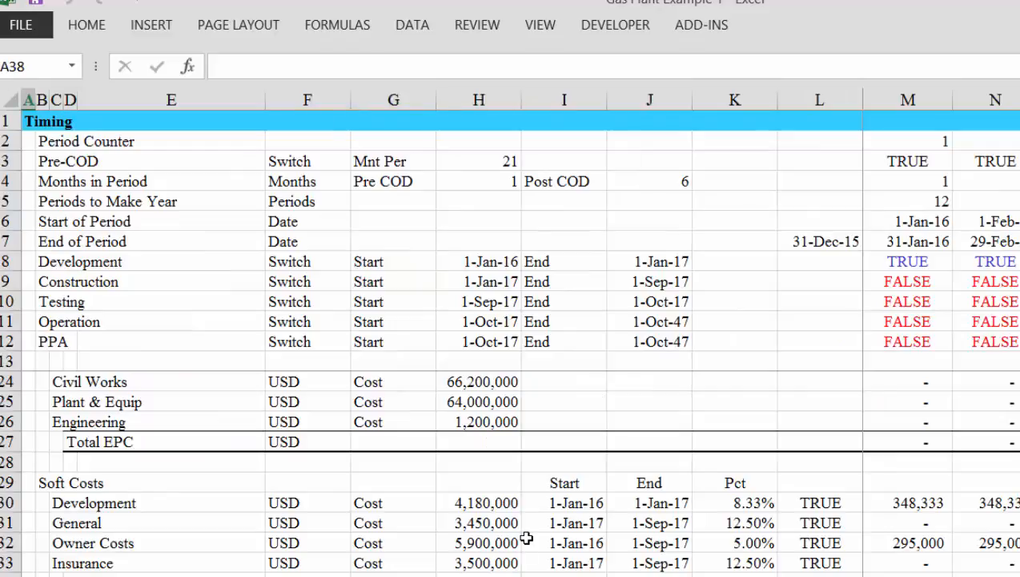
pyautogui.press('Down')
pyautogui.press('Down')
pyautogui.press('Up')
pyautogui.press('Up')
pyautogui.press('Up')
pyautogui.press('Up')
pyautogui.press('Up')
pyautogui.press('Up')
pyautogui.press('Up')
pyautogui.press('Up')
pyautogui.press('Up')
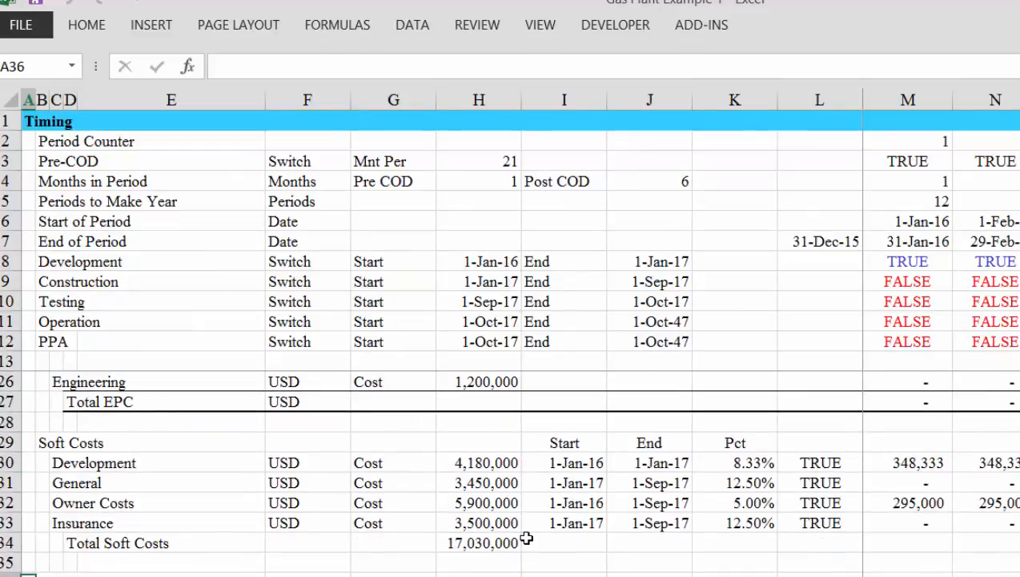
pyautogui.press('Right')
pyautogui.press('Right')
pyautogui.press('Right')
pyautogui.press('Right')
pyautogui.press('Right')
pyautogui.press('Right')
pyautogui.press('Right')
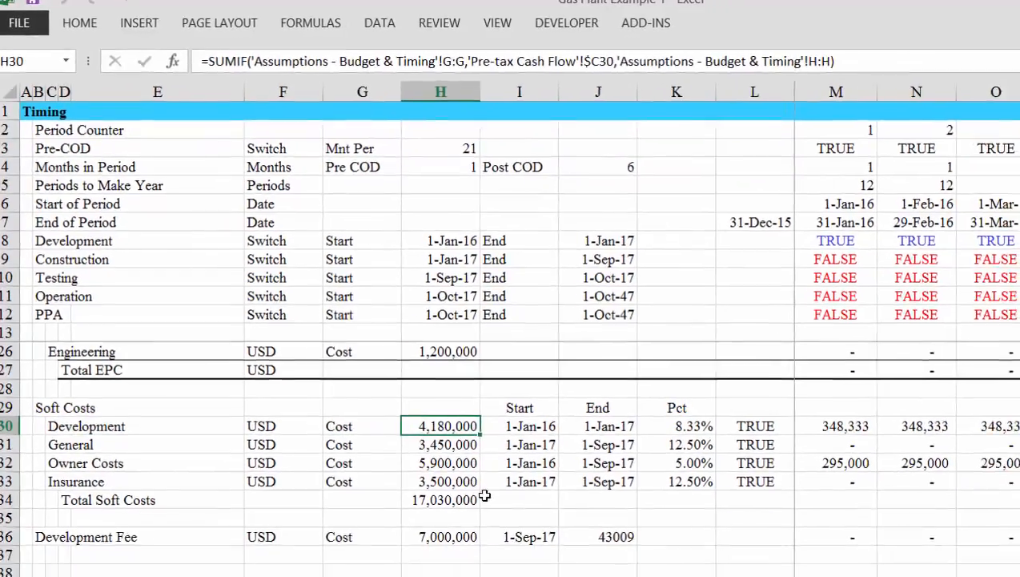
pyautogui.press('Up')
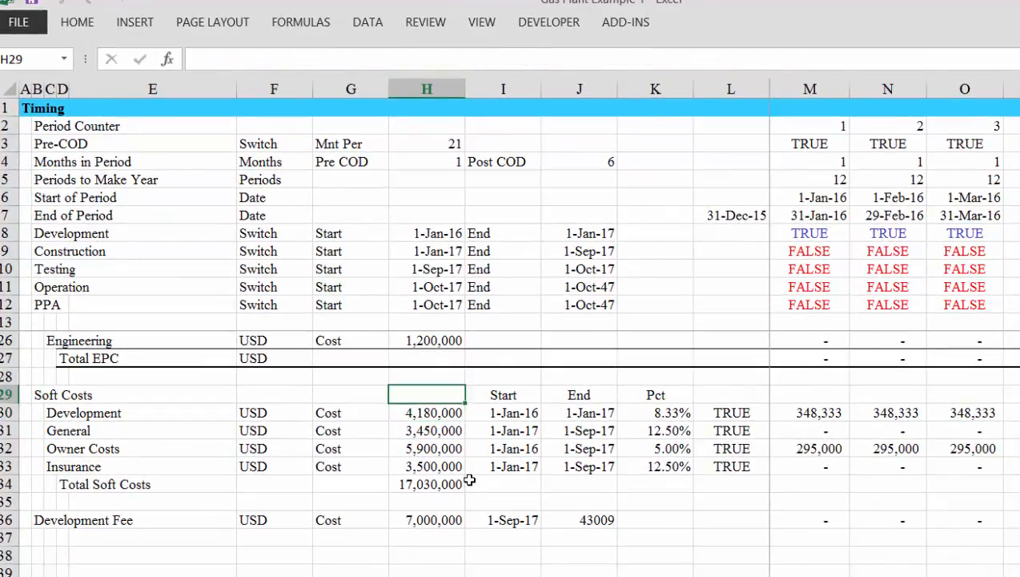
pyautogui.hotkey('shift', 'Down')
pyautogui.hotkey('shift', 'Down')
pyautogui.hotkey('shift', 'Down')
pyautogui.hotkey('shift', 'Down')
pyautogui.hotkey('shift', 'Down')
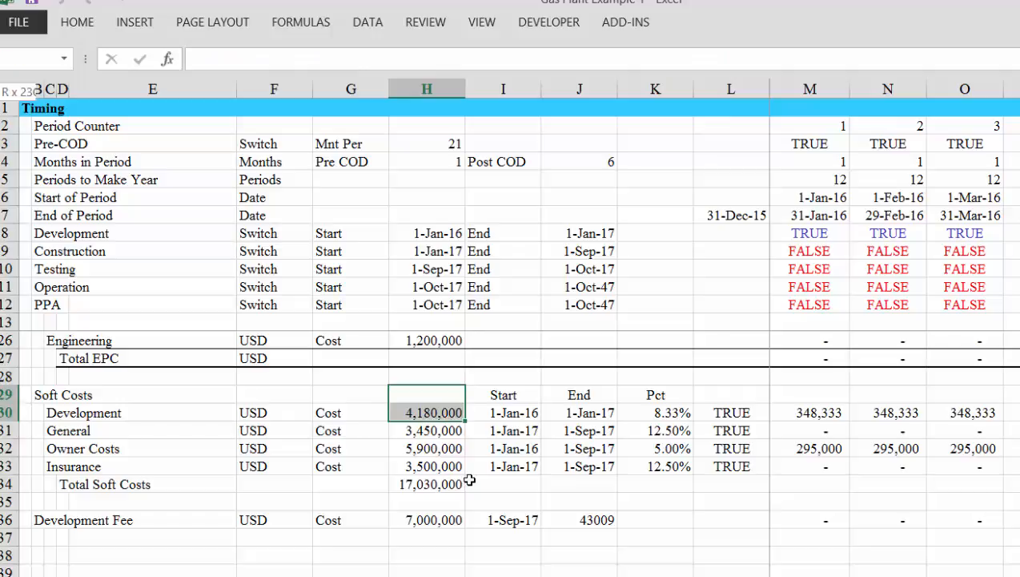
pyautogui.hotkey('shift', 'Right')
pyautogui.hotkey('shift', 'Right')
pyautogui.hotkey('shift', 'Right')
pyautogui.hotkey('shift', 'Right')
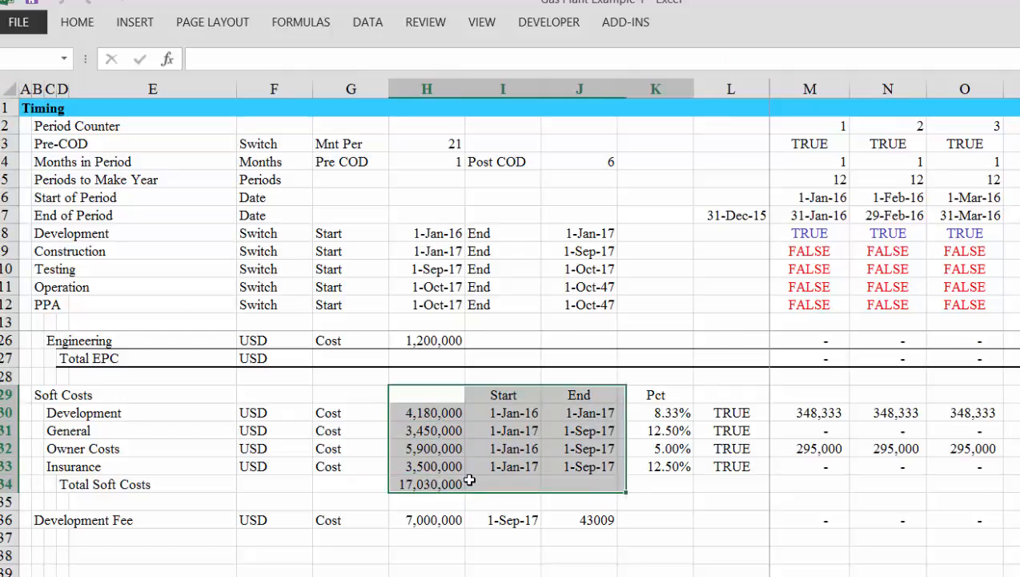
pyautogui.press('Delete')
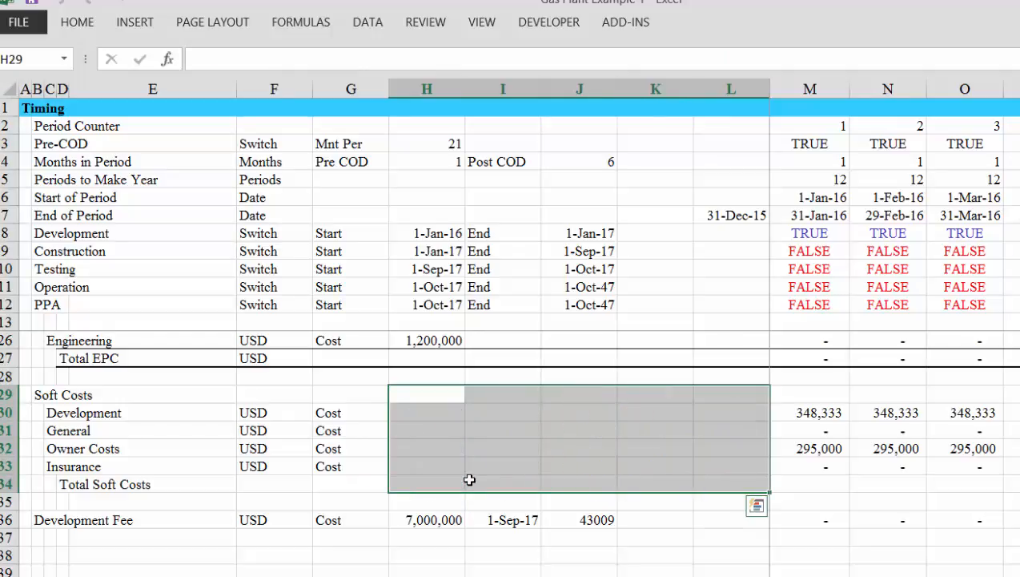
# Delete the Cost labels of the four soft cost categories in G30:G33.
pyautogui.press('Left')
pyautogui.press('Left')
pyautogui.press('Right')
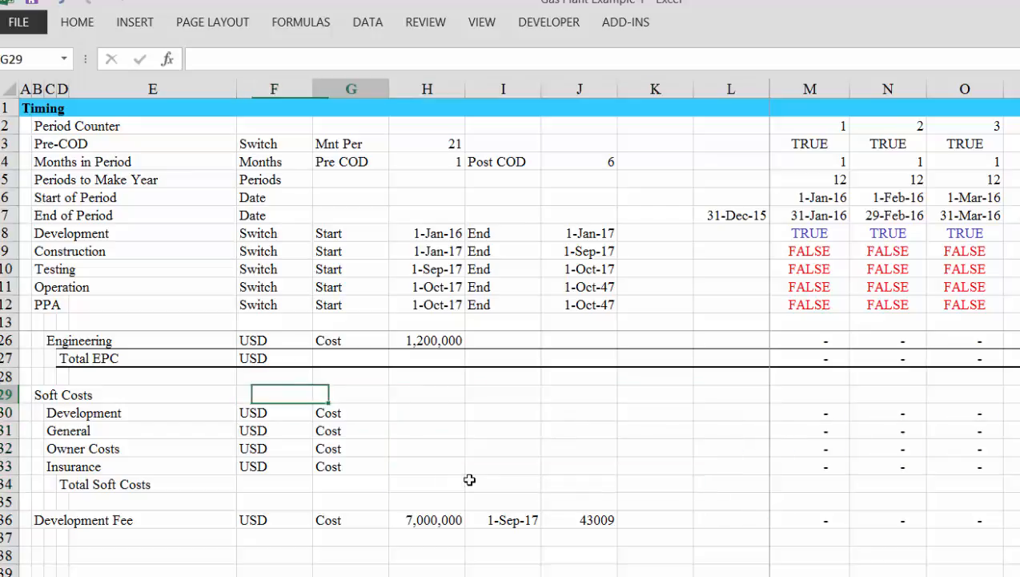
pyautogui.press('Down')
pyautogui.press('Down')
pyautogui.hotkey('shift', 'Down')
pyautogui.hotkey('shift', 'Down')
pyautogui.hotkey('shift', 'Down')
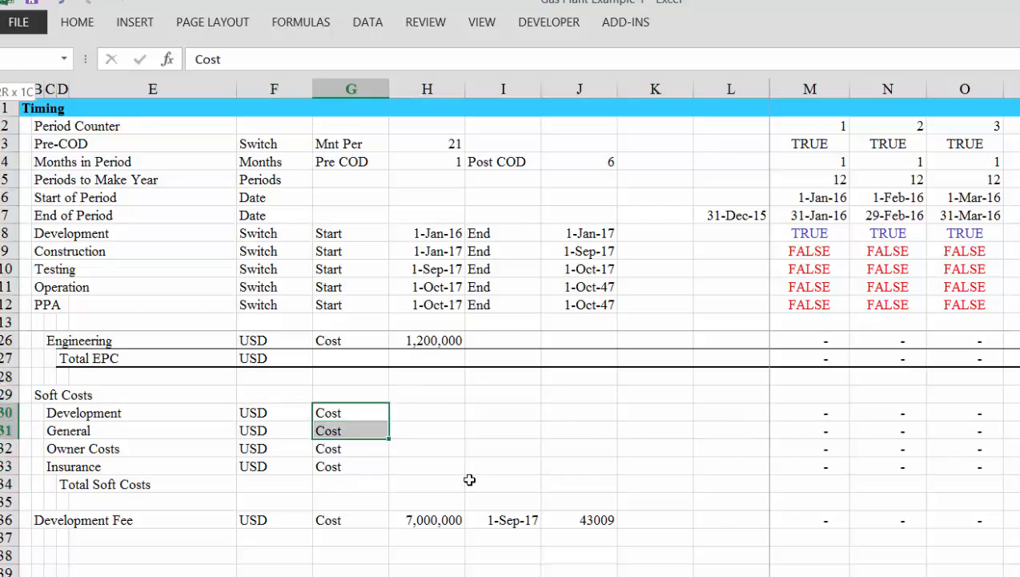
pyautogui.press('Delete')
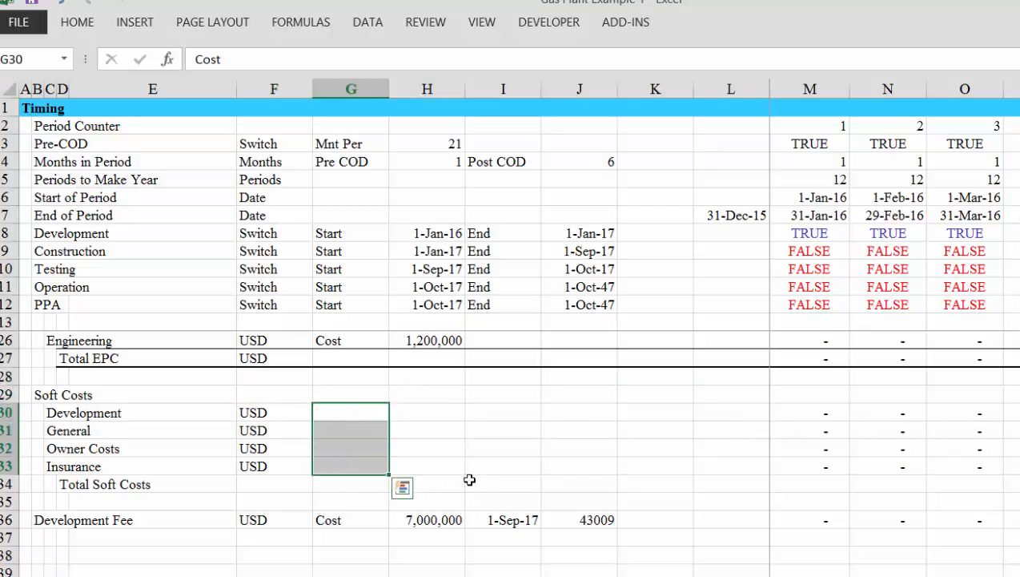
# Start a SUMIF formula in M30 for Development, using column $F:$F of the Assumptions - Budget & Timi (2 sheet as the range.
pyautogui.press('Right')
pyautogui.press('Right')
pyautogui.press('Right')
pyautogui.press('Right')
pyautogui.press('Right')
pyautogui.press('Right')
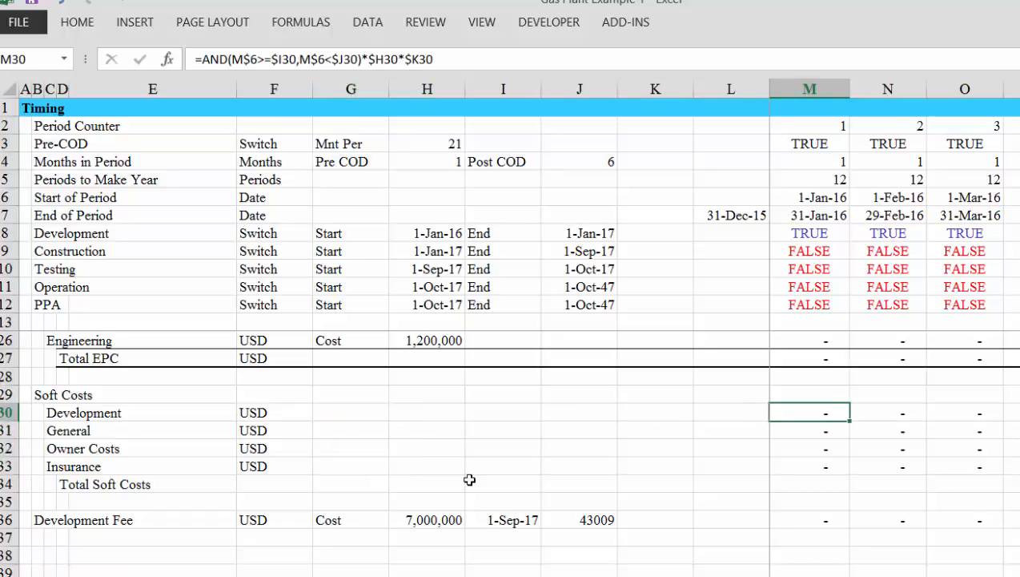
pyautogui.write('=')
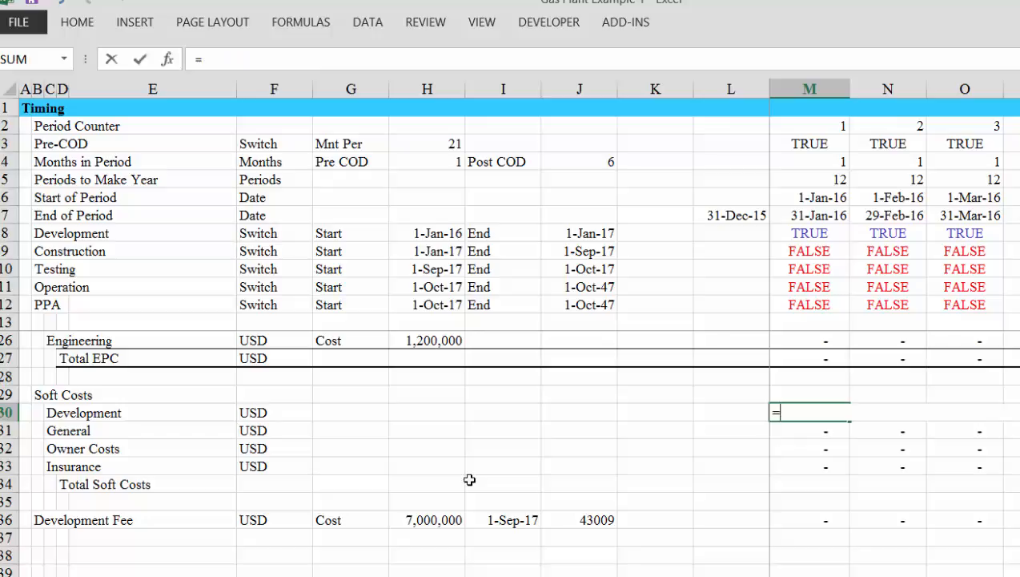
pyautogui.write('sum')
pyautogui.press('Down')
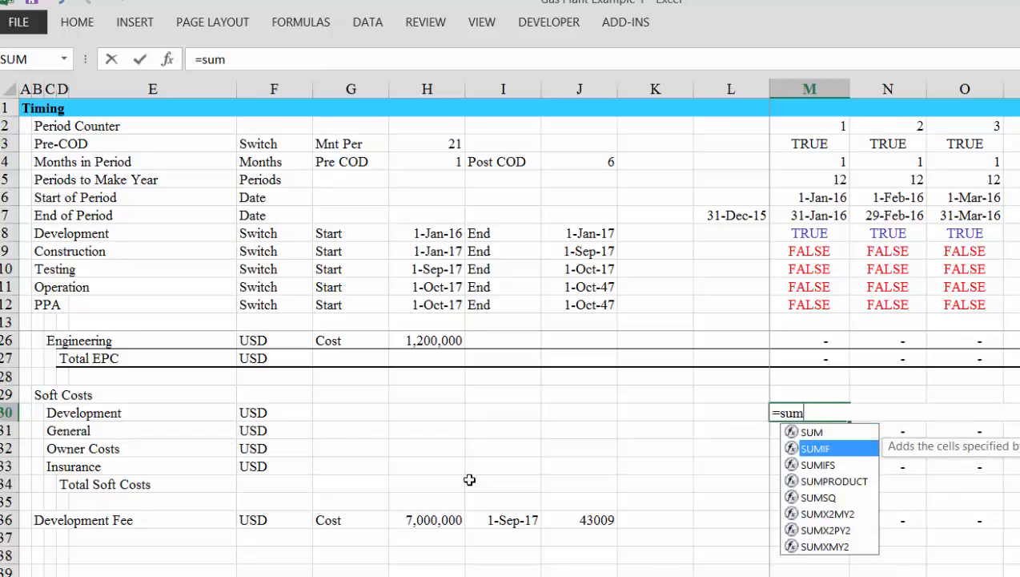
pyautogui.press('Tab')
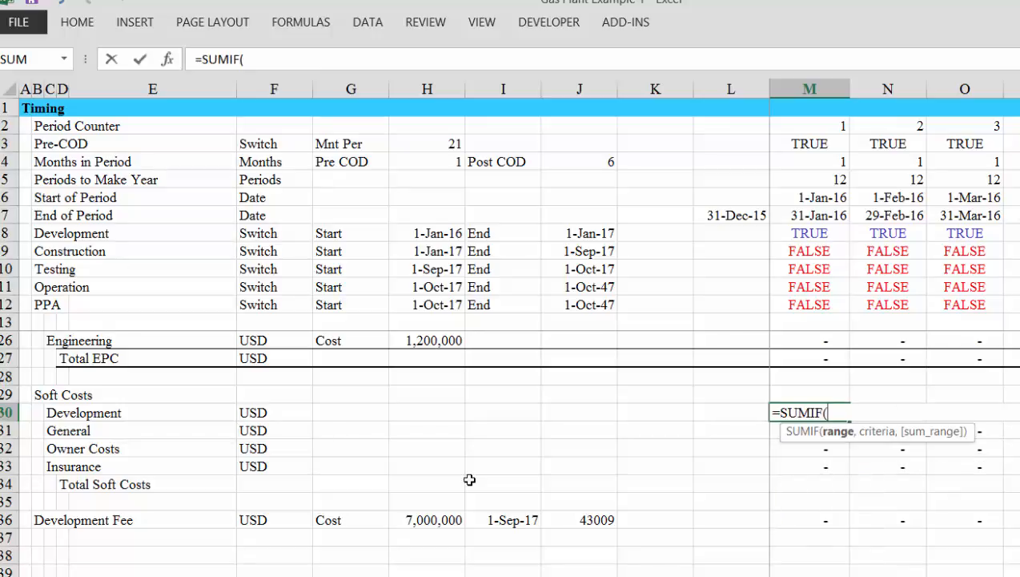
pyautogui.click(78, 412)
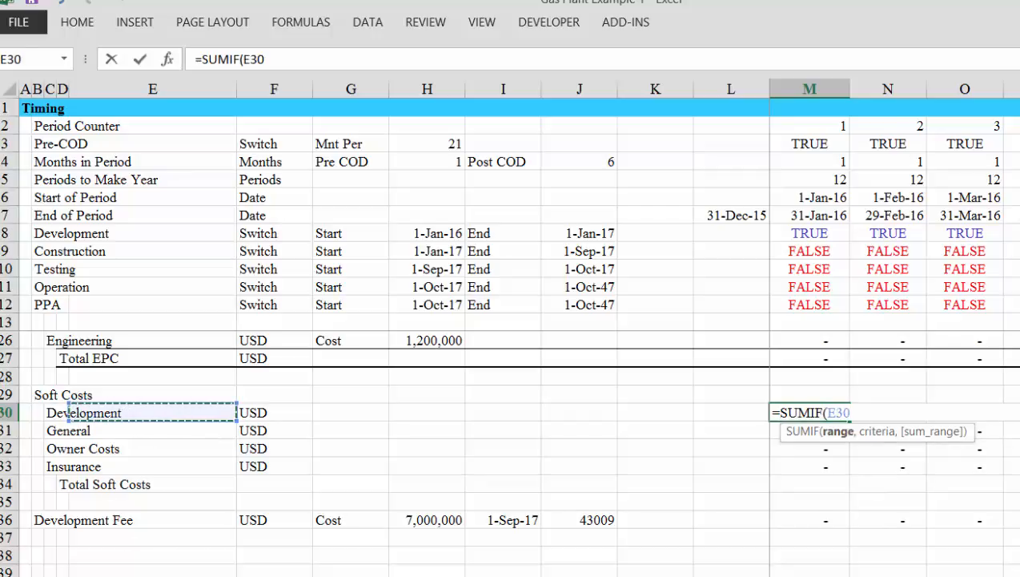
pyautogui.hotkey('ctrl', 'pageup')
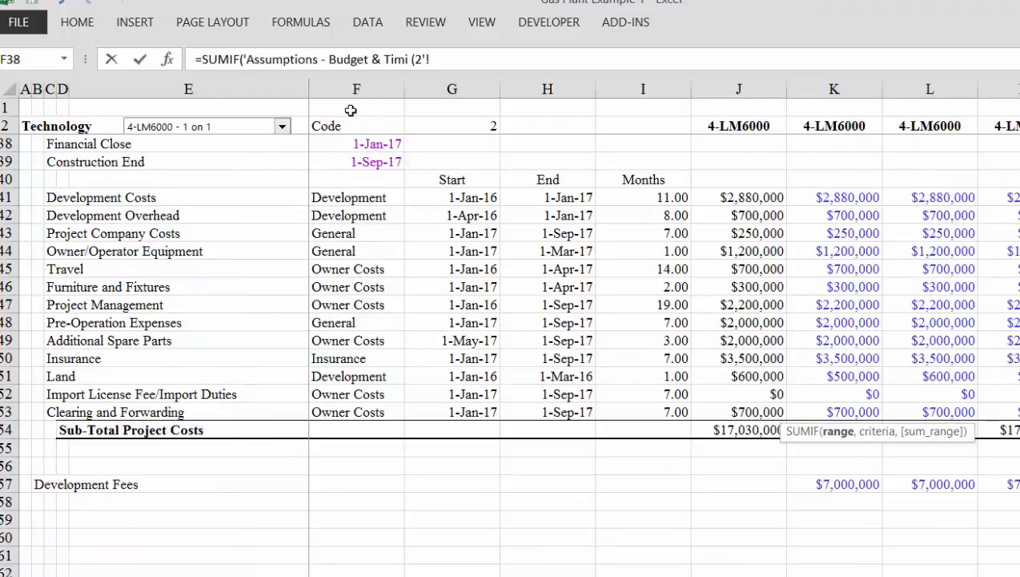
pyautogui.click(363, 82)
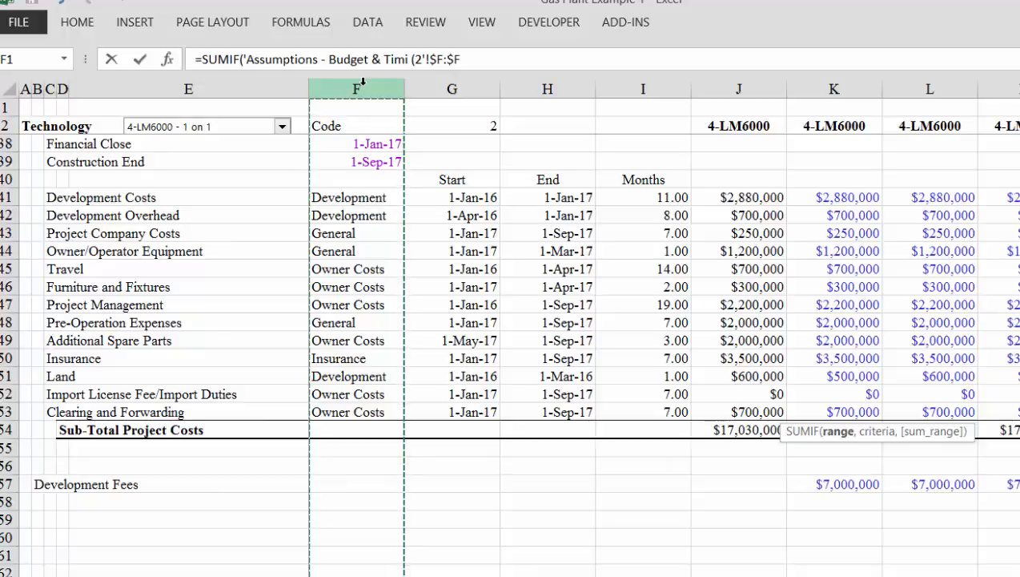
pyautogui.write(',')
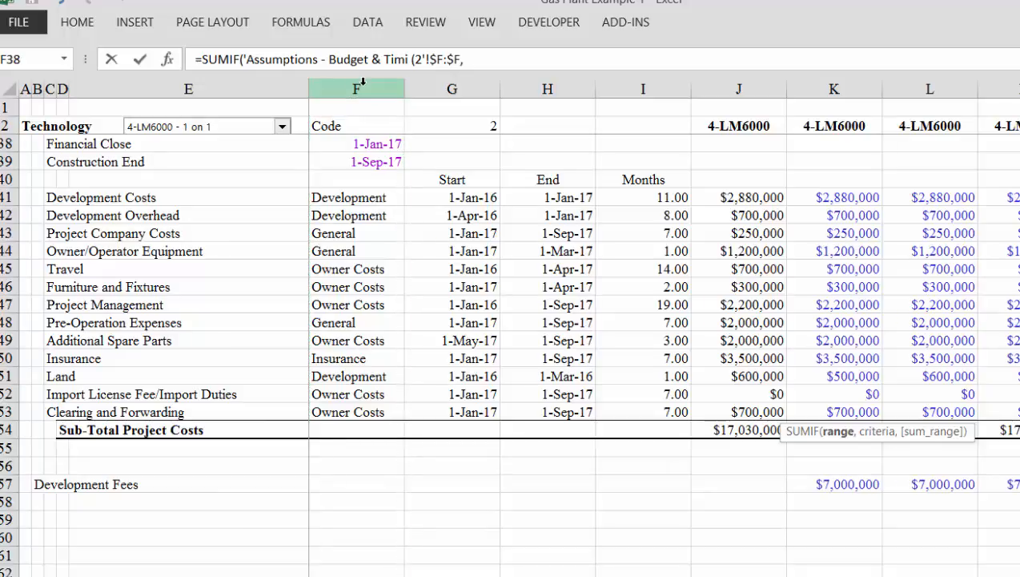
# Set the SUMIF criterion to the Development category label in C30 of the Pre-tax Cash Flow sheet.
pyautogui.hotkey('ctrl', 'pagedown')
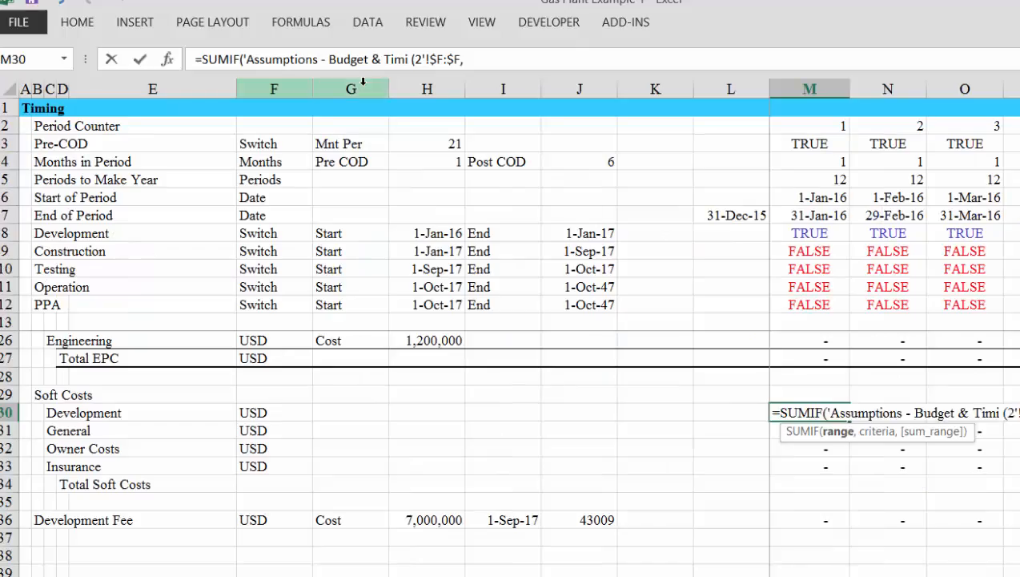
pyautogui.press('Left')
pyautogui.press('Left')
pyautogui.press('Left')
pyautogui.press('Left')
pyautogui.press('Left')
pyautogui.press('Left')
pyautogui.press('Left')
pyautogui.press('Left')
pyautogui.press('Left')
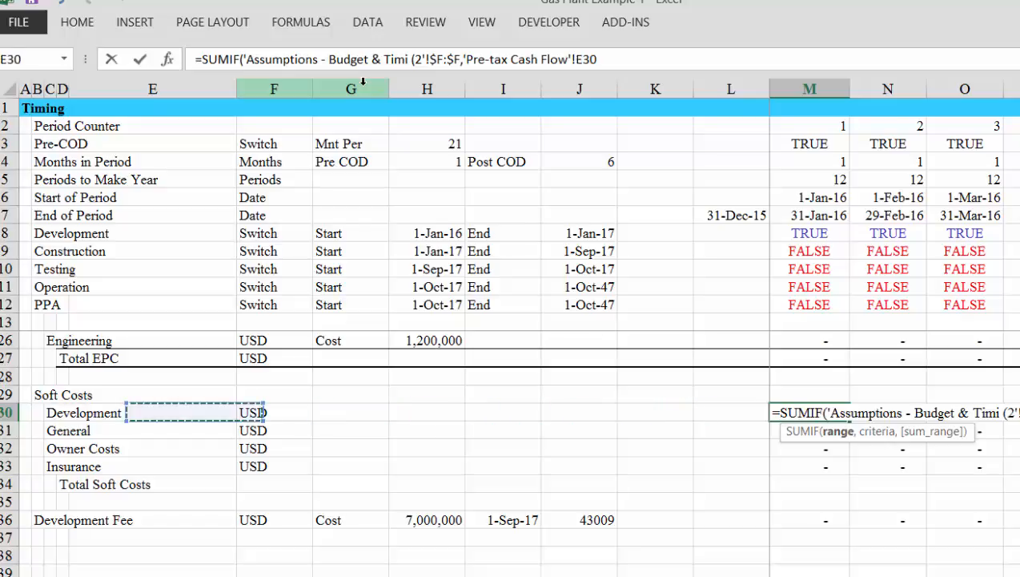
pyautogui.press('Left')
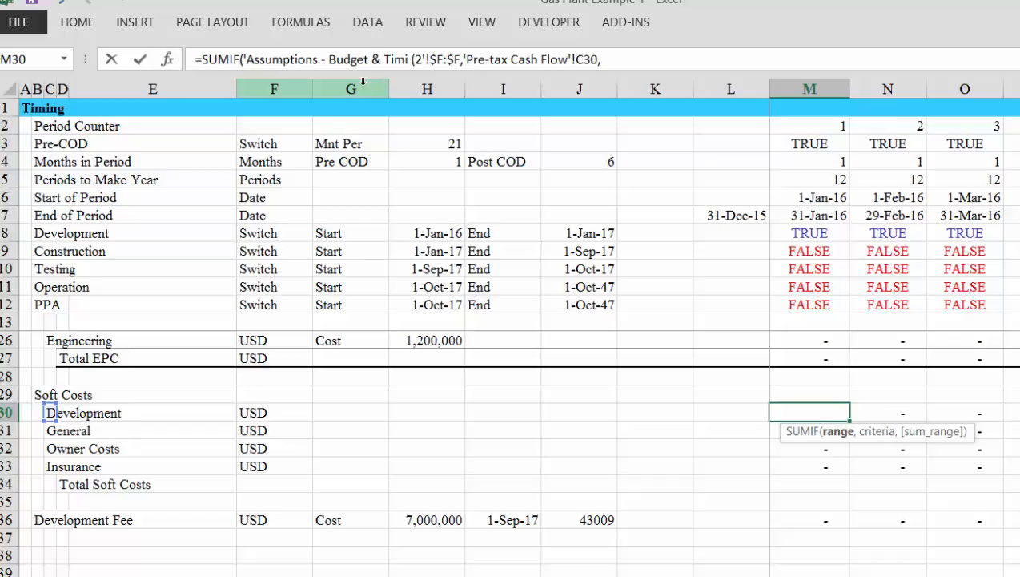
# Complete the SUMIF with column S:S of the Assumptions - Budget & Timi (2 sheet, the 1-Jan-16 month, as the sum range.
pyautogui.hotkey('ctrl', 'pageup')
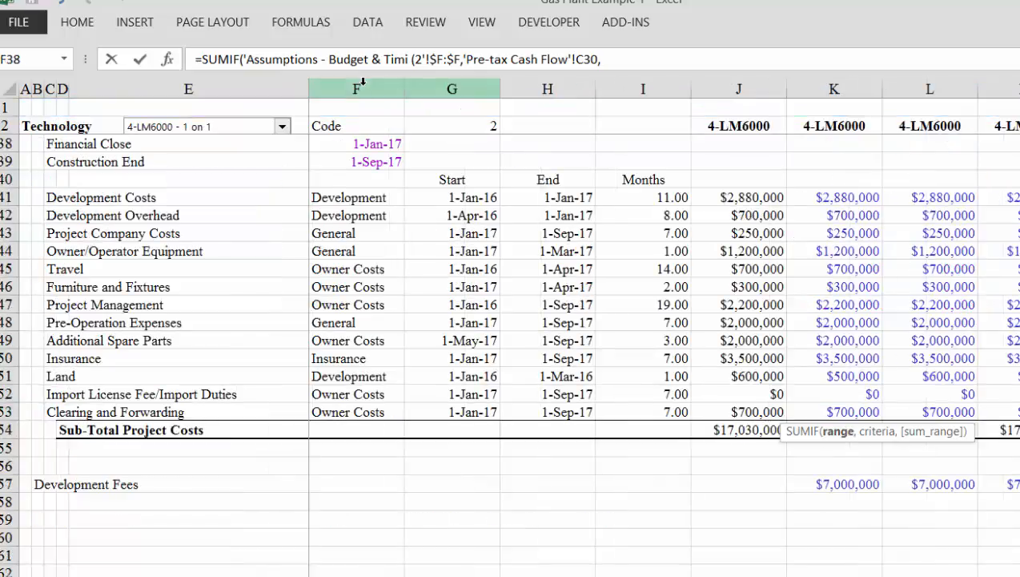
pyautogui.press('Right')
pyautogui.press('Right')
pyautogui.press('Right')
pyautogui.press('Right')
pyautogui.press('Right')
pyautogui.press('Right')
pyautogui.press('Right')
pyautogui.press('Right')
pyautogui.press('Right')
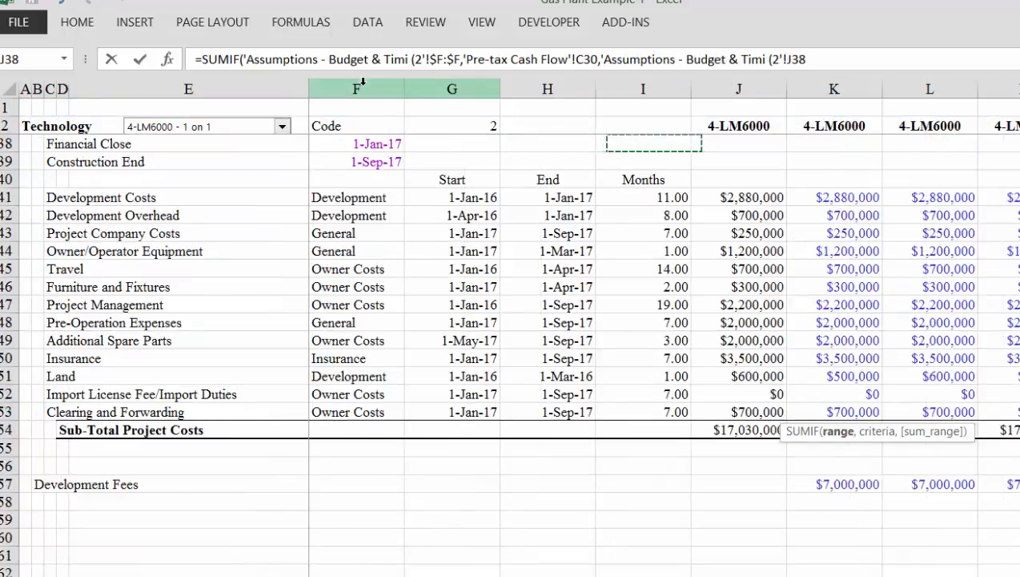
pyautogui.press('Right')
pyautogui.press('Right')
pyautogui.press('Right')
pyautogui.press('Right')
pyautogui.press('Right')
pyautogui.press('Right')
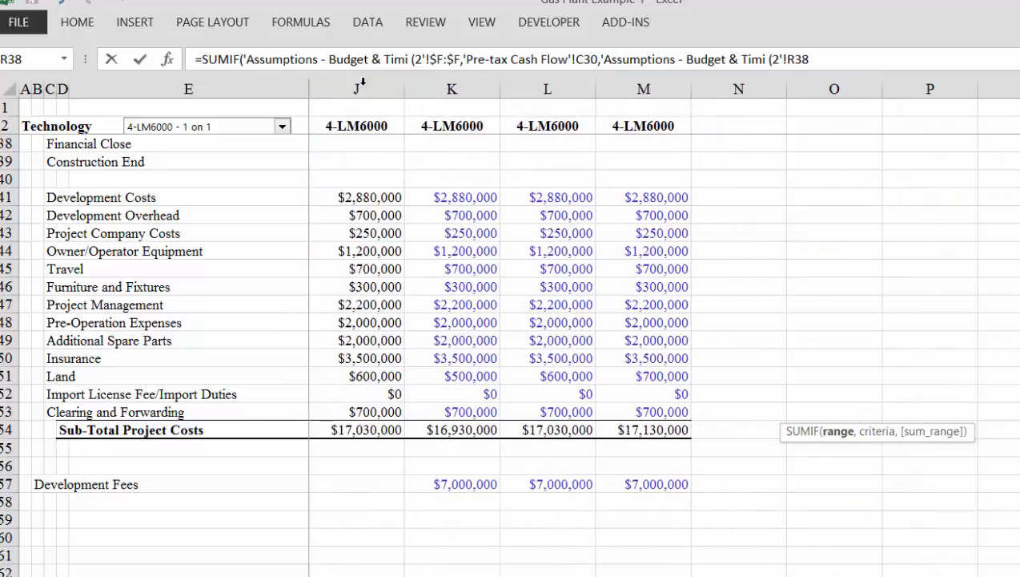
pyautogui.press('Left')
pyautogui.press('Left')
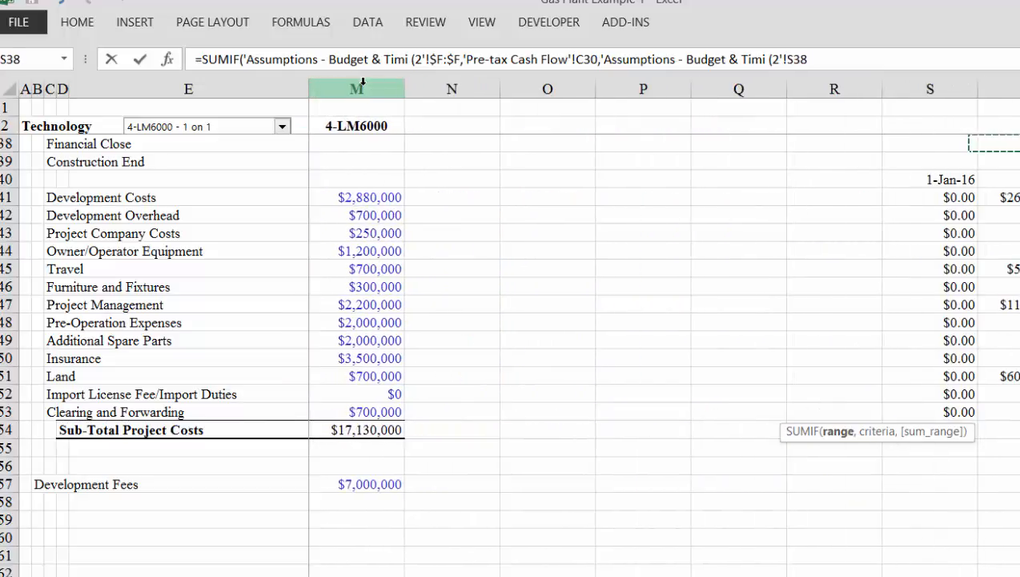
pyautogui.click(908, 82)
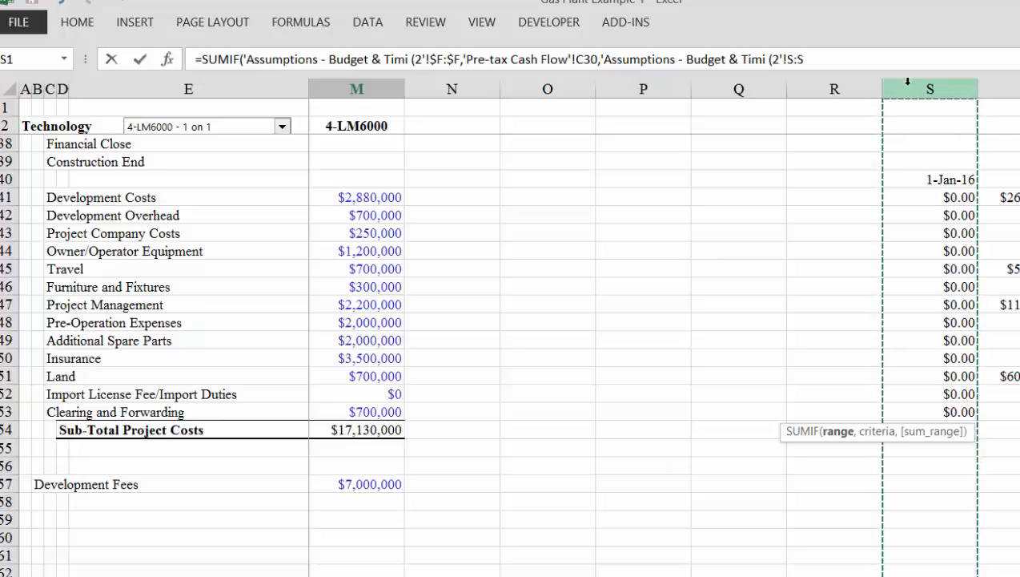
pyautogui.press('Return')
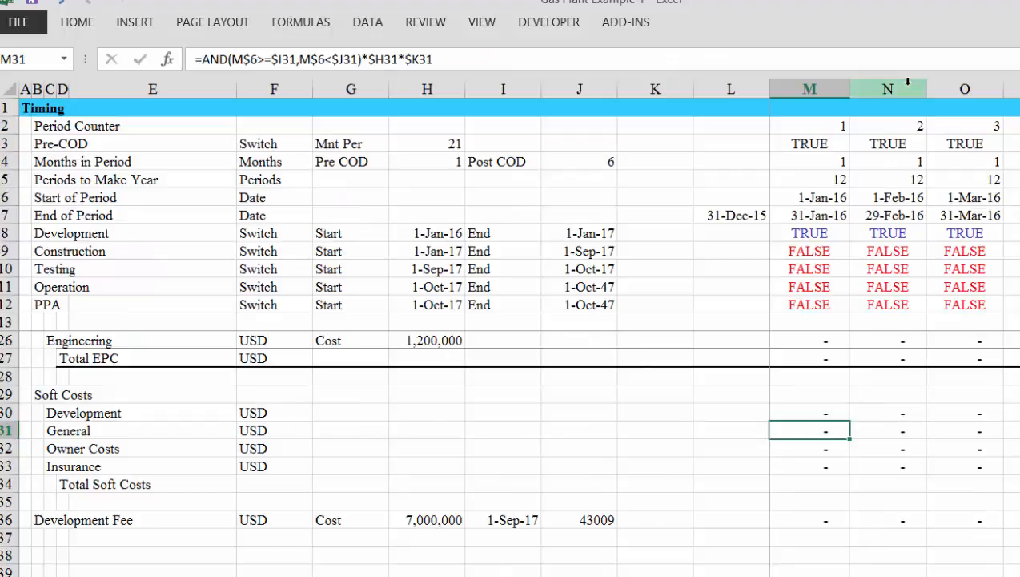
# Edit the SUMIF in M30 so its criterion reference is fixed to the column as $C30.
pyautogui.press('Down')
pyautogui.press('Up')
pyautogui.press('Up')
pyautogui.press('F2')
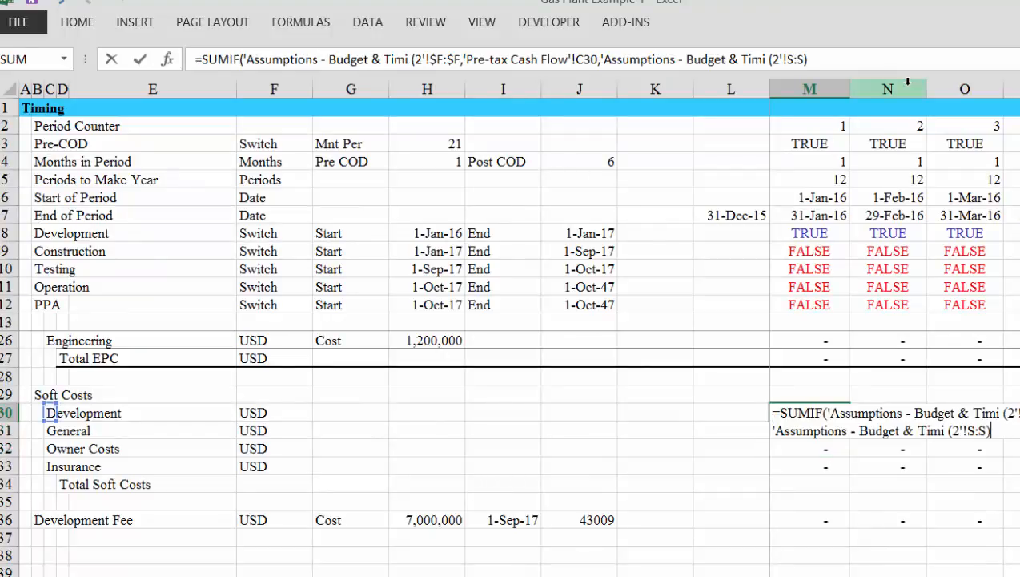
pyautogui.press('Right')
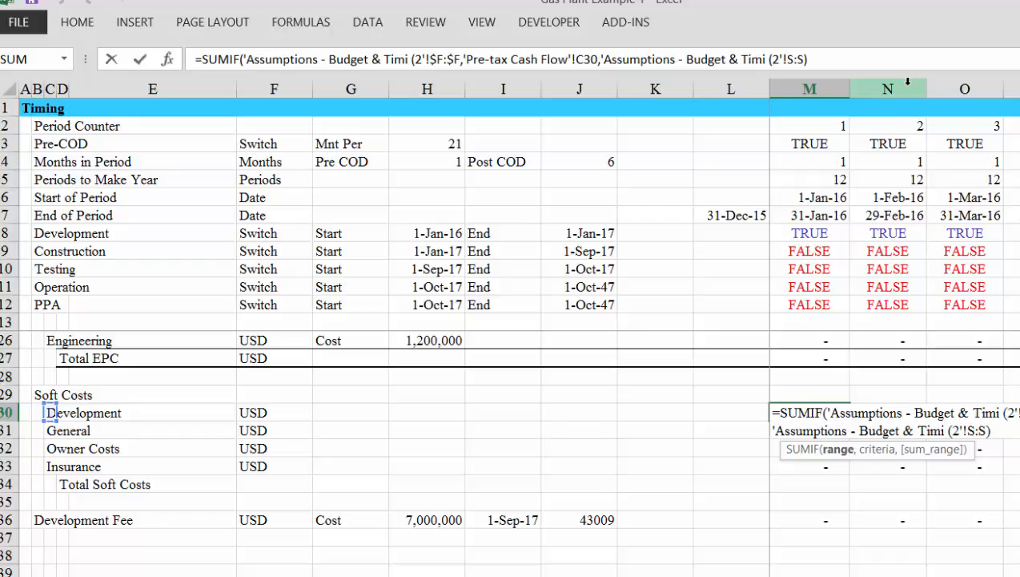
pyautogui.press('F4')
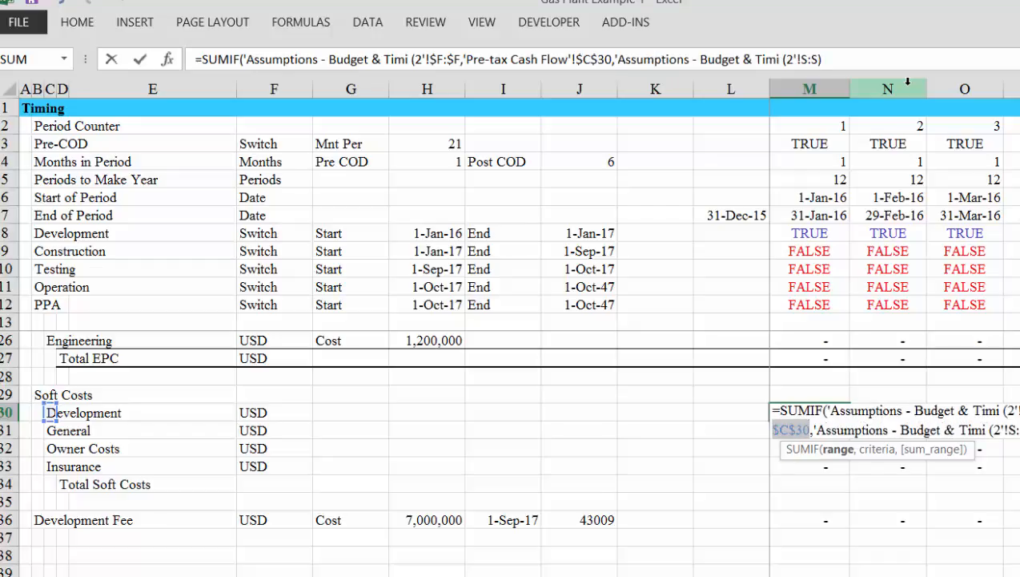
pyautogui.press('F4')
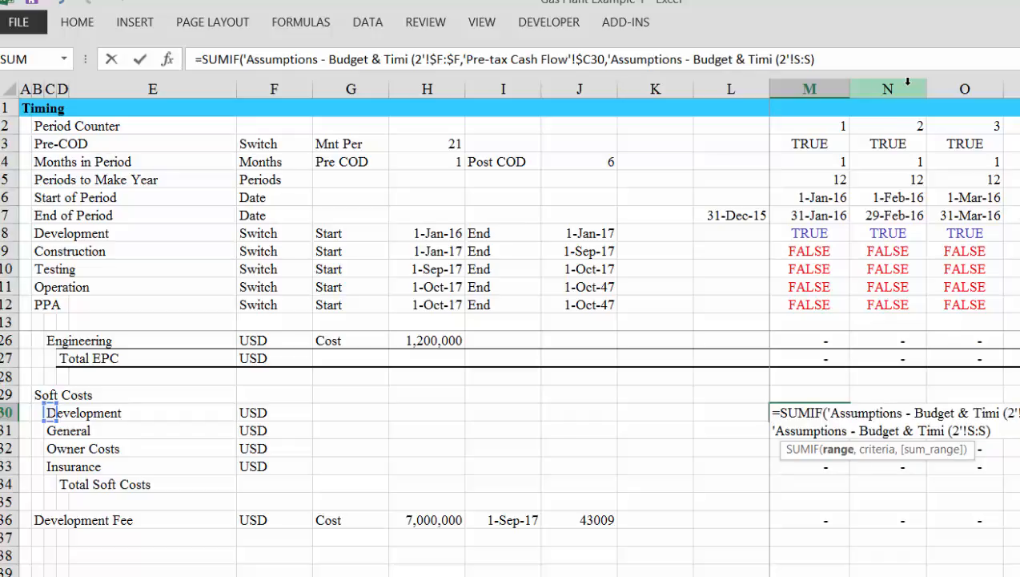
pyautogui.press('Return')
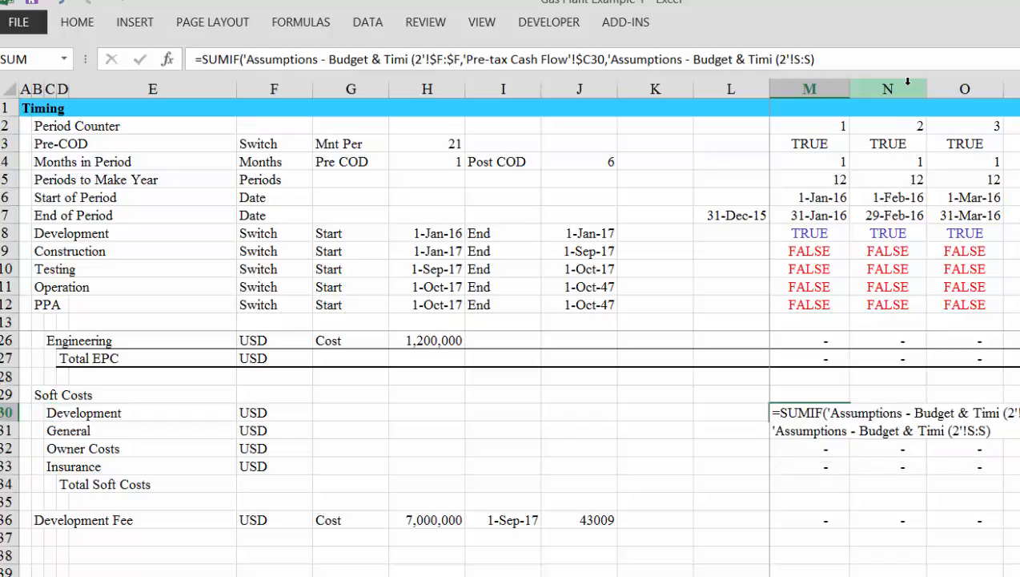
pyautogui.press('Return')
pyautogui.press('Up')
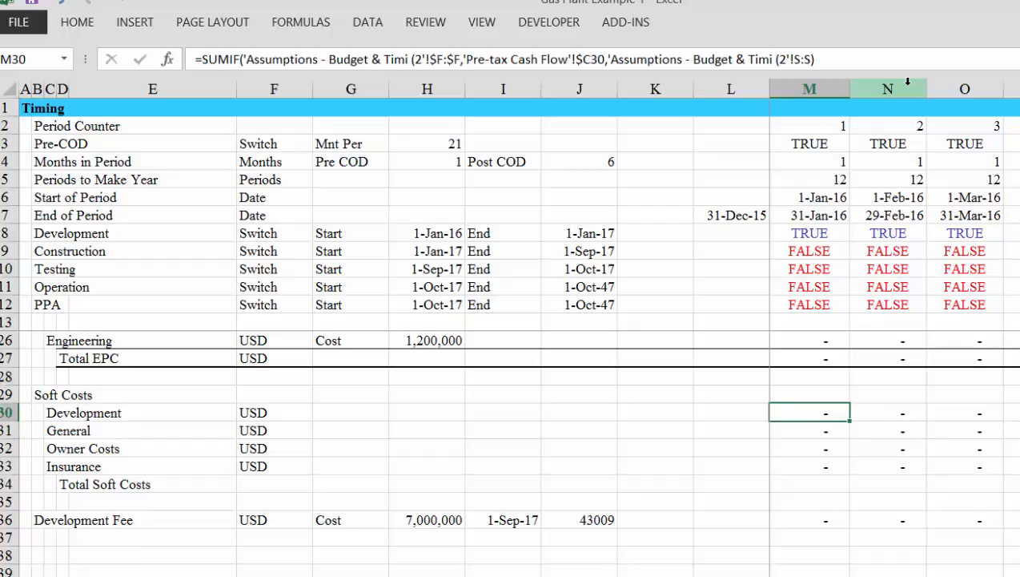
# Fill the Development SUMIF formula from M30 across the monthly timeline.
pyautogui.hotkey('shift', 'Right')
pyautogui.hotkey('shift', 'Right')
pyautogui.hotkey('ctrl', 'r')
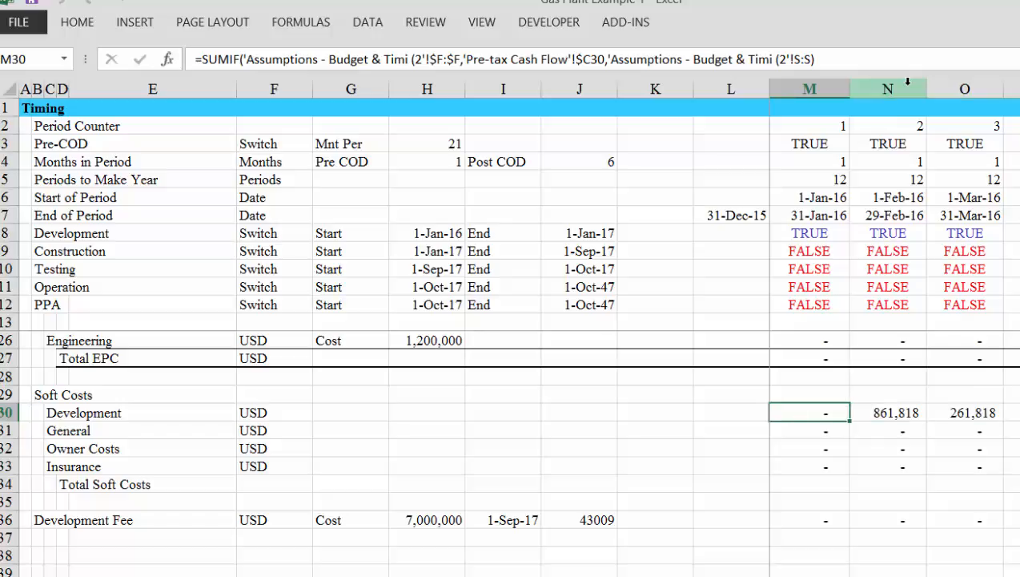
# Examine the monthly Development soft costs along row 30 and the assumption columns their formulas reference.
pyautogui.press('Right')
pyautogui.press('Right')
pyautogui.press('Right')
pyautogui.press('Right')
pyautogui.press('Right')
pyautogui.press('Right')
pyautogui.press('Right')
pyautogui.press('Right')
pyautogui.press('Right')
pyautogui.press('Right')
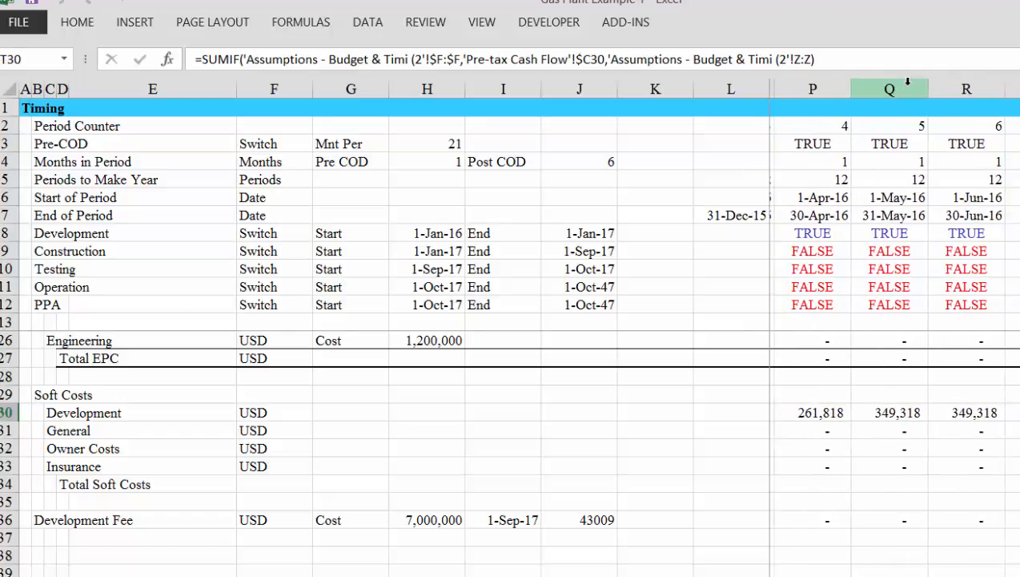
# Follow the Development soft costs in row 30 through the 2016 and 2017 months and return to the start of the timeline.
pyautogui.press('Right')
pyautogui.press('Right')
pyautogui.press('Right')
pyautogui.press('Right')
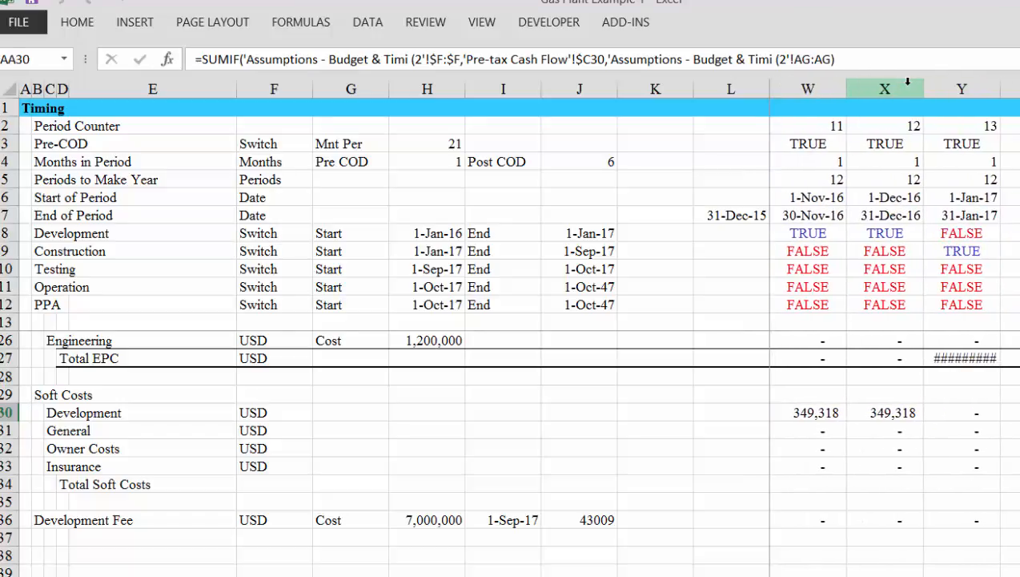
pyautogui.press('Right')
pyautogui.press('Right')
pyautogui.press('Right')
pyautogui.press('Right')
pyautogui.press('Right')
pyautogui.press('Right')
pyautogui.press('Right')
pyautogui.press('Right')
pyautogui.press('Right')
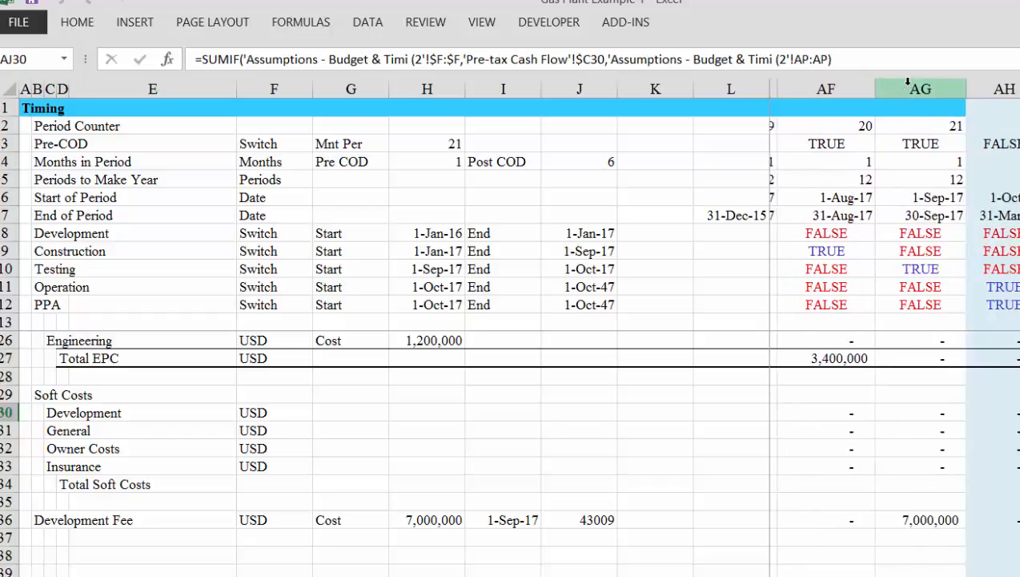
pyautogui.press('Left')
pyautogui.press('Left')
pyautogui.press('Left')
pyautogui.press('Left')
pyautogui.press('Left')
pyautogui.press('Left')
pyautogui.press('Left')
pyautogui.press('Left')
pyautogui.press('Left')
pyautogui.press('Left')
pyautogui.press('Left')
pyautogui.press('Left')
pyautogui.press('Left')
pyautogui.press('Left')
pyautogui.press('Left')
pyautogui.press('Left')
pyautogui.press('Left')
pyautogui.press('Left')
pyautogui.press('Left')
pyautogui.press('Left')
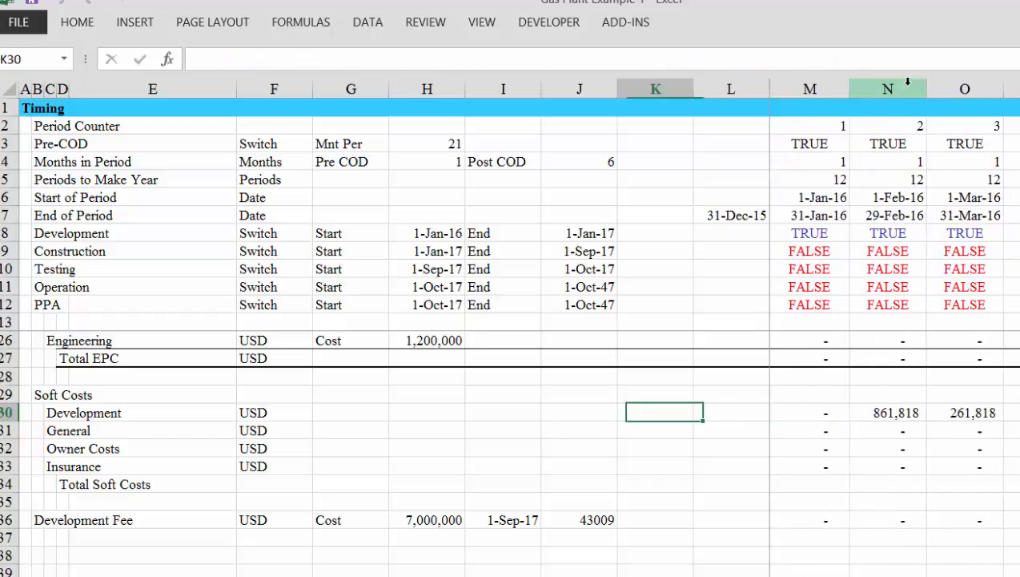
# Fill the Development SUMIF formulas from row 30 down through the General, Owner Costs and Insurance rows for the whole timeline.
pyautogui.press('Right')
pyautogui.press('Right')
pyautogui.hotkey('ctrl', 'shift', 'Right')
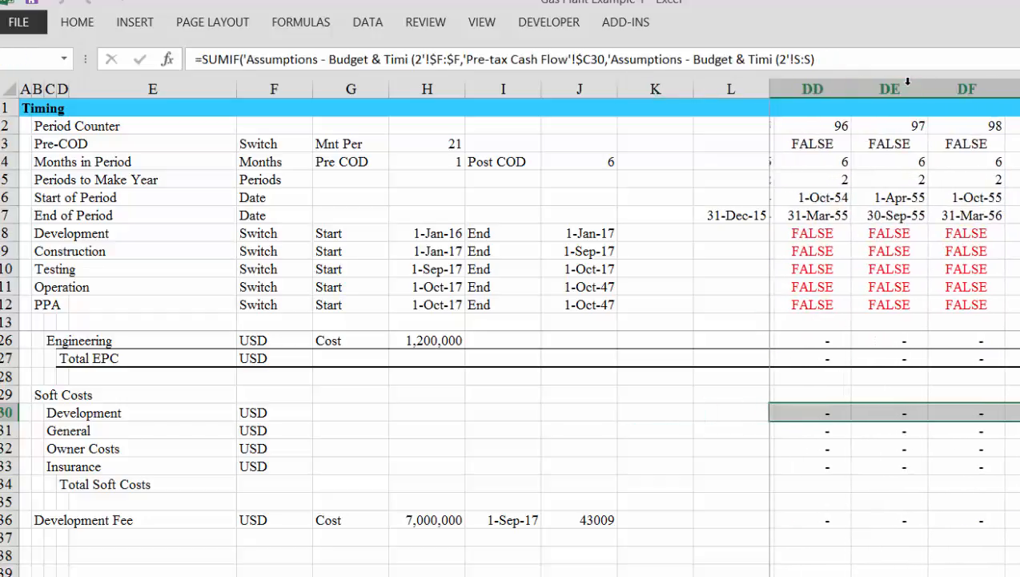
pyautogui.hotkey('shift', 'Down')
pyautogui.hotkey('shift', 'Down')
pyautogui.hotkey('shift', 'Down')
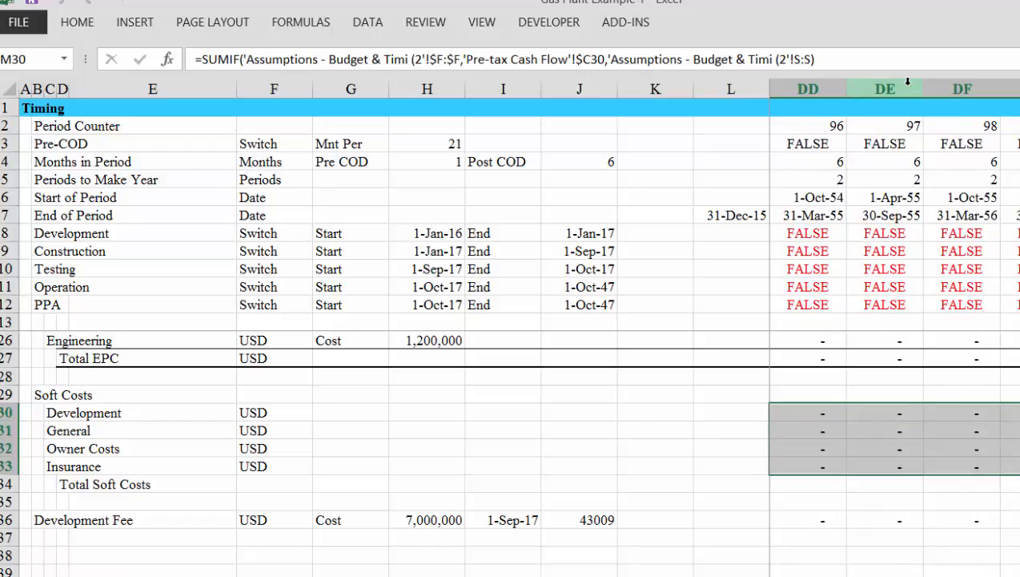
pyautogui.press('Left')
pyautogui.press('Left')
pyautogui.press('Right')
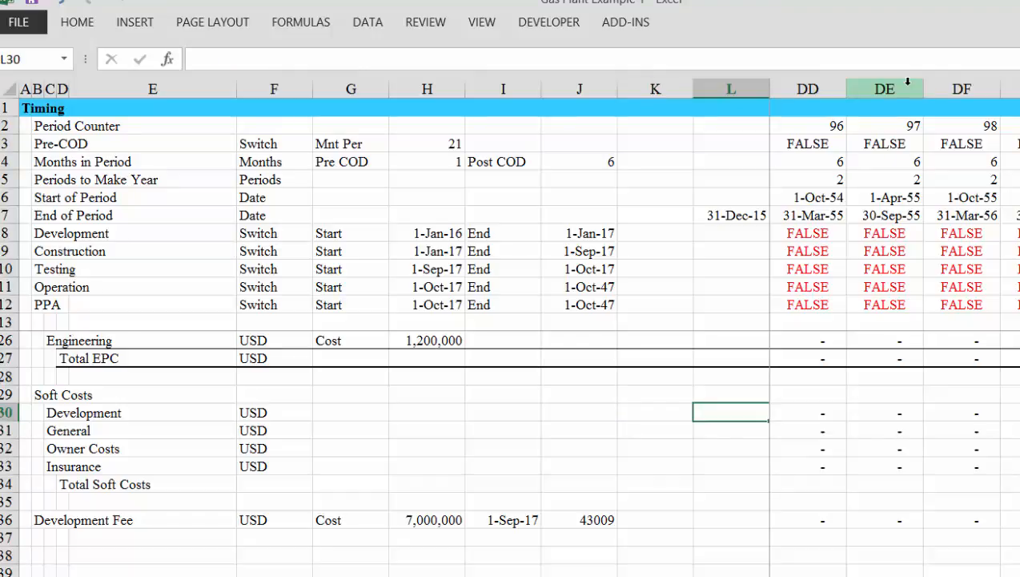
# Examine the monthly General, Owner Costs and Insurance amounts across the development and construction periods.
pyautogui.press('Right')
pyautogui.press('Left')
pyautogui.press('Down')
pyautogui.press('Down')
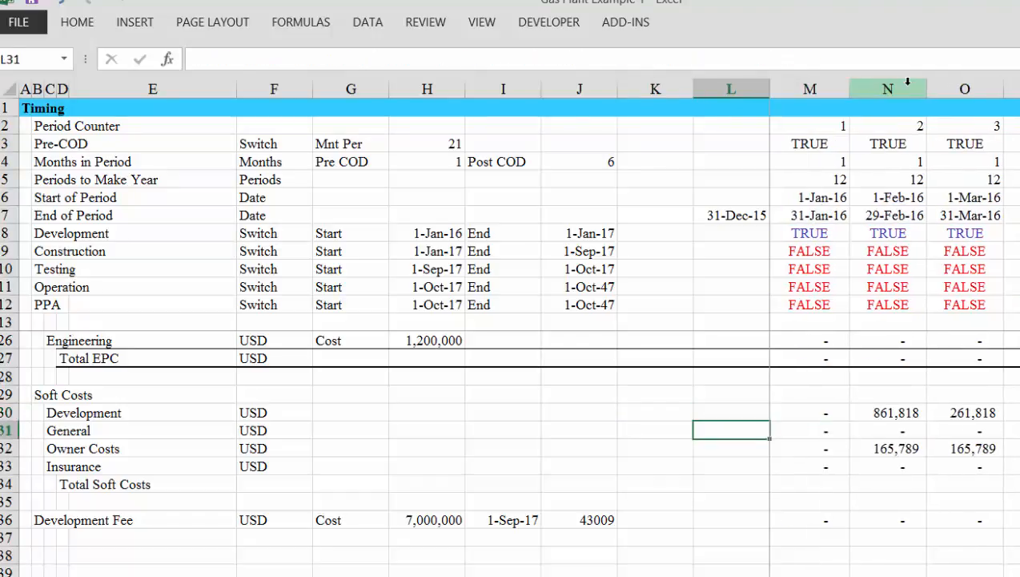
pyautogui.press('Right')
pyautogui.press('Right')
pyautogui.press('Down')
pyautogui.press('Right')
pyautogui.press('Right')
pyautogui.press('Right')
pyautogui.press('Right')
pyautogui.press('Right')
pyautogui.press('Right')
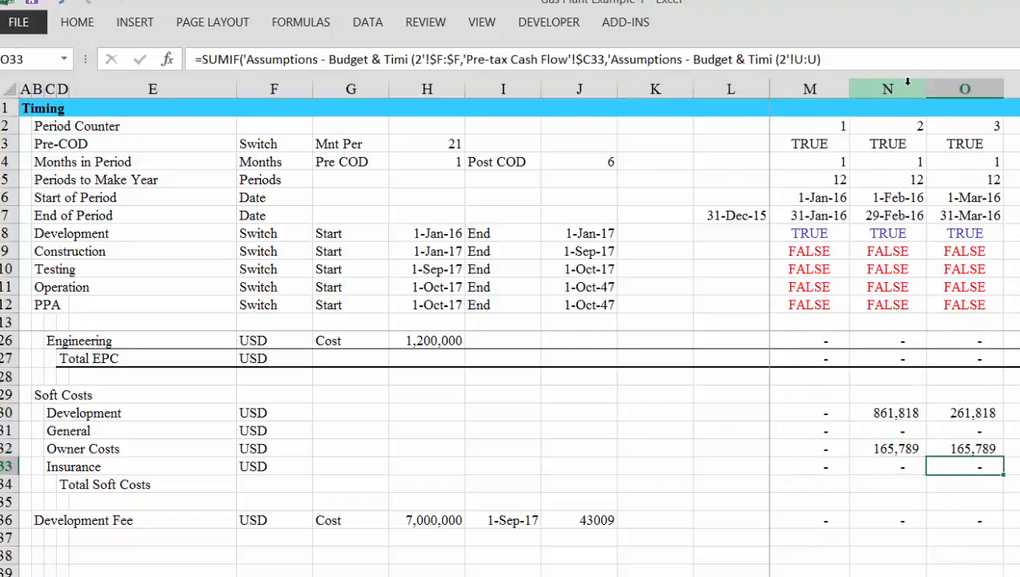
pyautogui.press('Right')
pyautogui.press('Right')
pyautogui.press('Right')
pyautogui.press('Right')
pyautogui.press('Right')
pyautogui.press('Right')
pyautogui.press('Right')
pyautogui.press('Right')
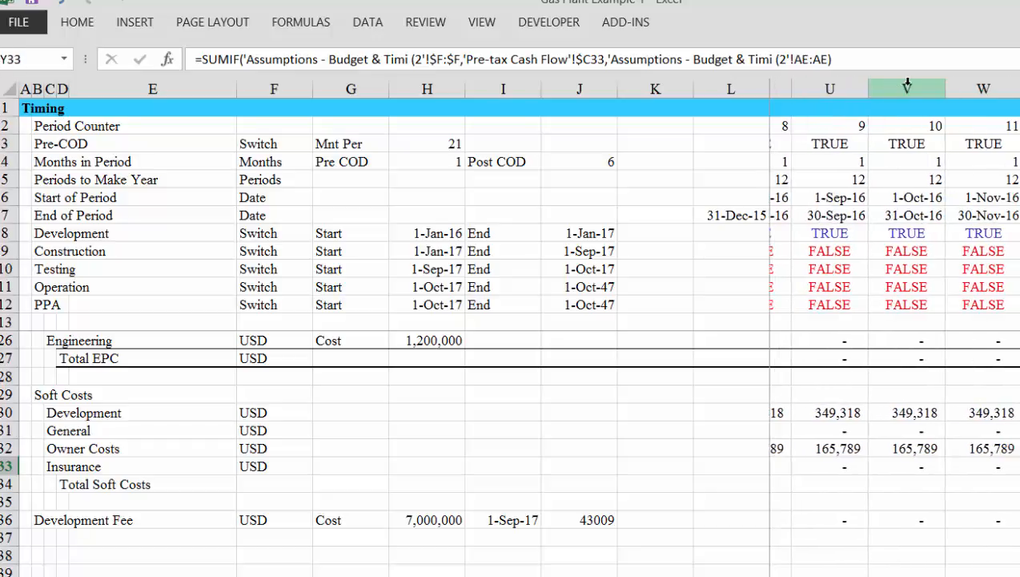
pyautogui.press('Right')
pyautogui.press('Right')
pyautogui.press('Right')
pyautogui.press('Right')
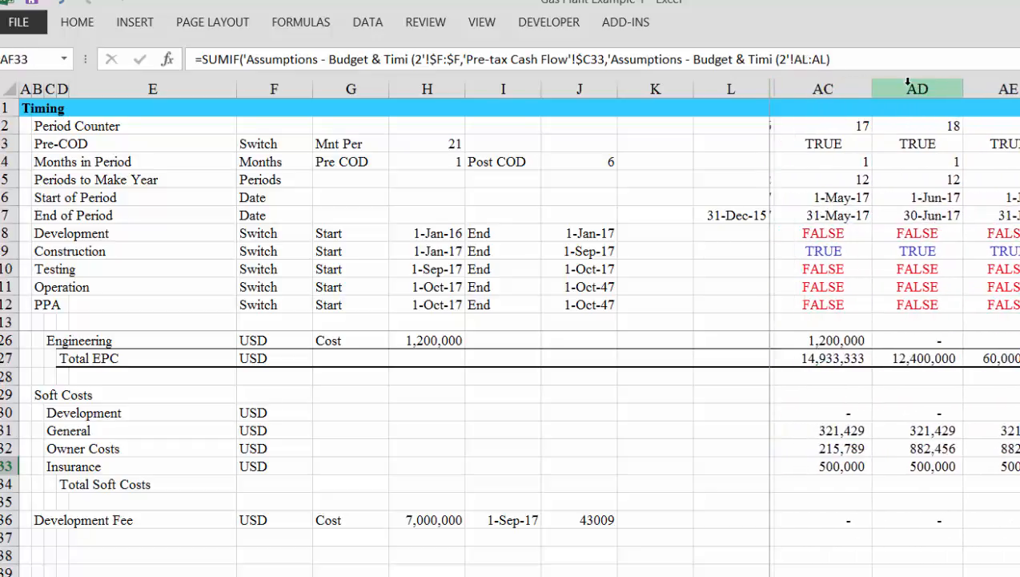
pyautogui.press('Left')
pyautogui.press('Left')
pyautogui.press('Left')
pyautogui.press('Left')
pyautogui.press('Left')
pyautogui.press('Left')
pyautogui.press('Left')
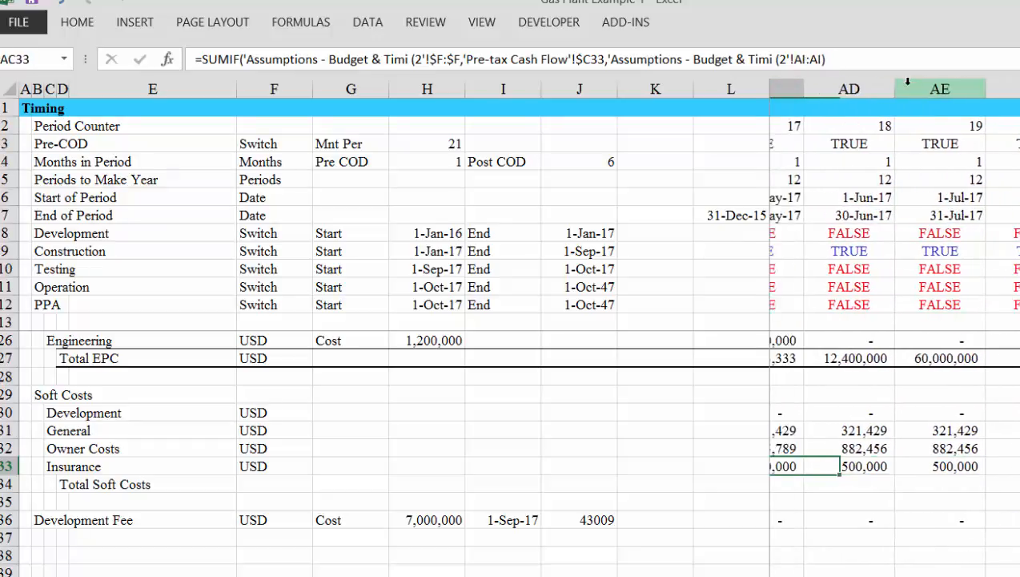
pyautogui.press('Left')
pyautogui.press('Left')
pyautogui.press('Right')
pyautogui.press('Right')
pyautogui.press('Right')
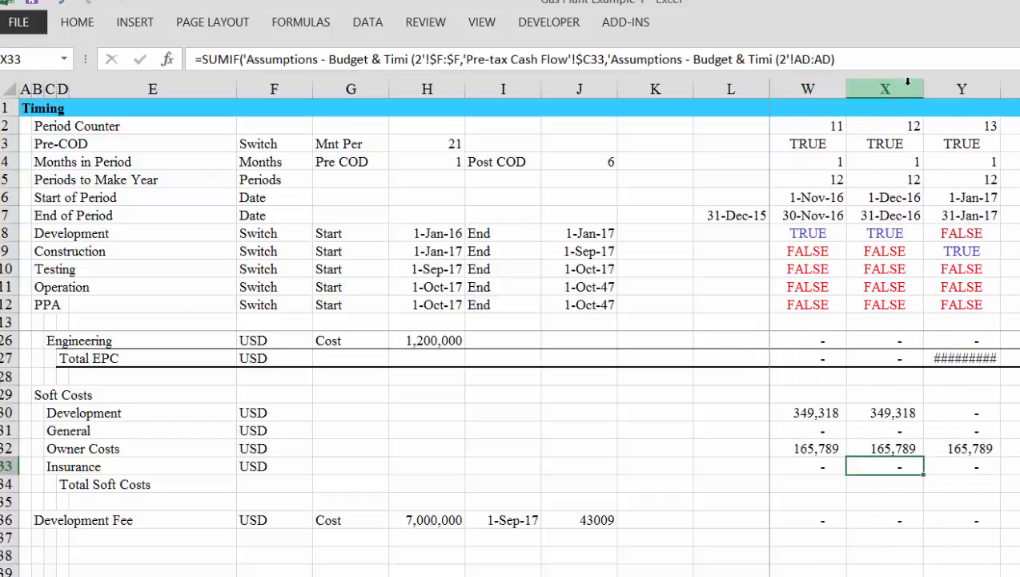
pyautogui.press('Left')
pyautogui.press('Left')
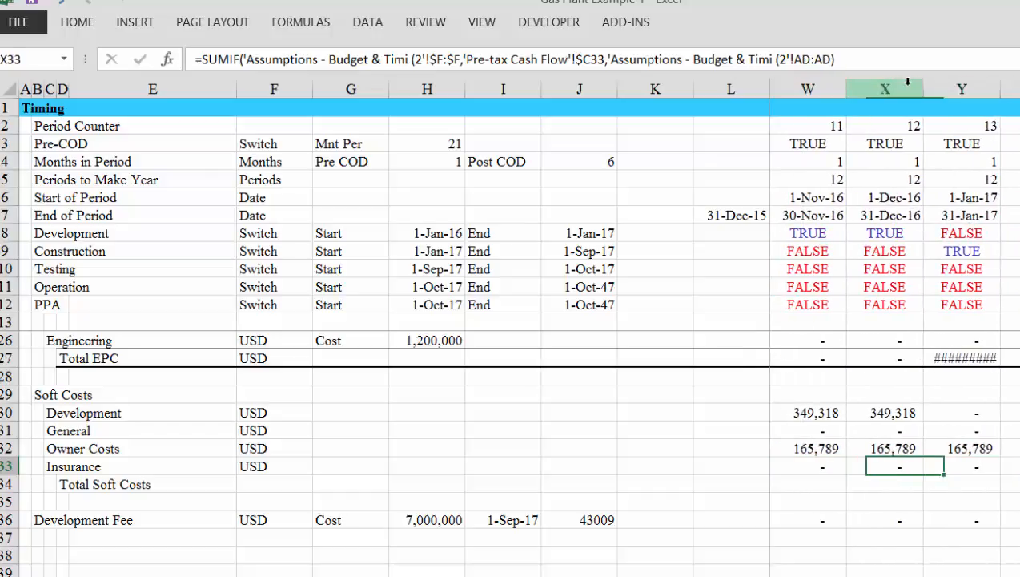
# Widen column Y to fit the Total EPC value in Y27 and copy the cell format of Z27 onto Y27.
pyautogui.click(963, 359)
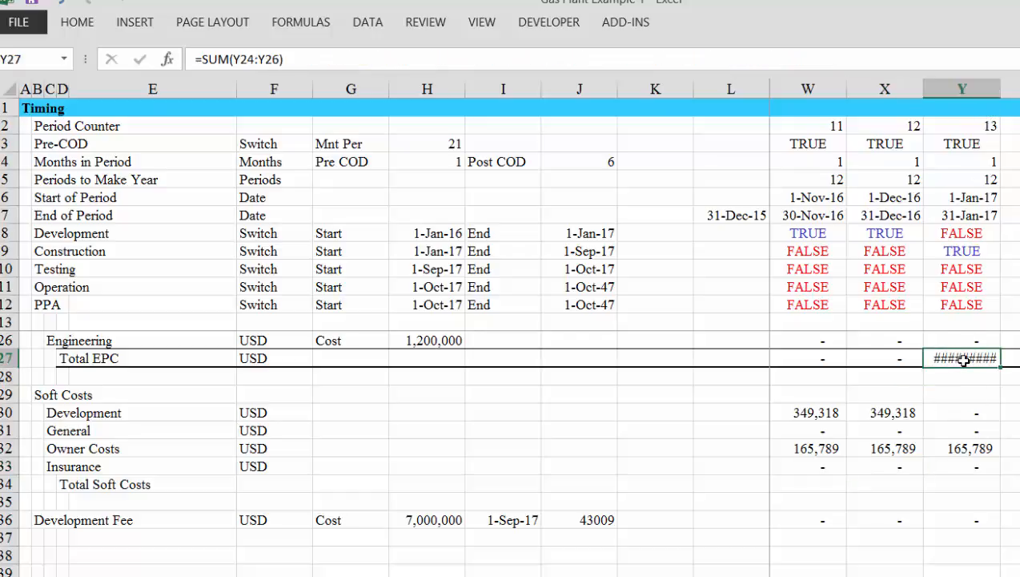
pyautogui.hotkey('ctrl', 'shift', '1')
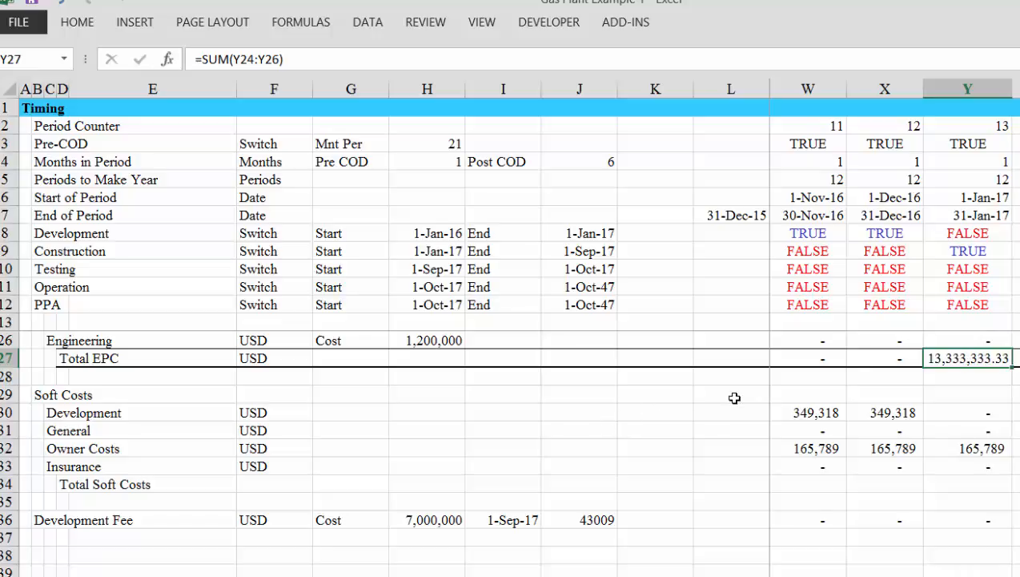
pyautogui.press('Right')
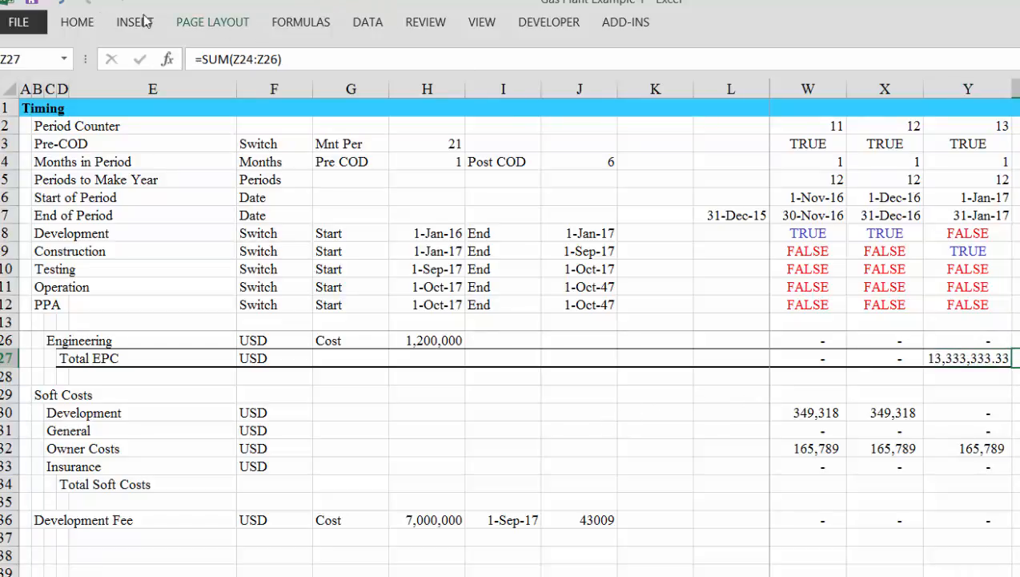
pyautogui.click(71, 24)
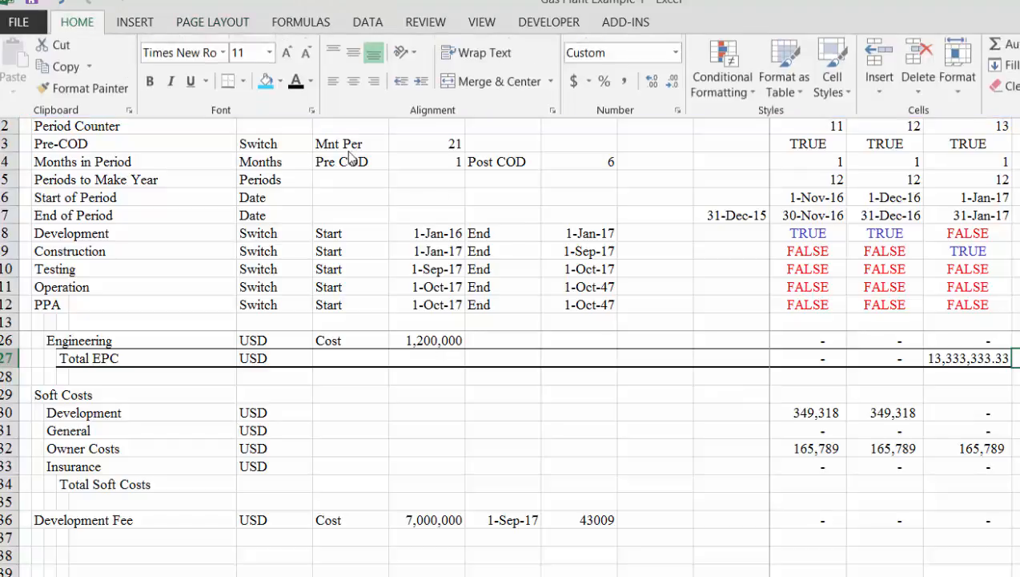
pyautogui.click(85, 89)
pyautogui.press('super')
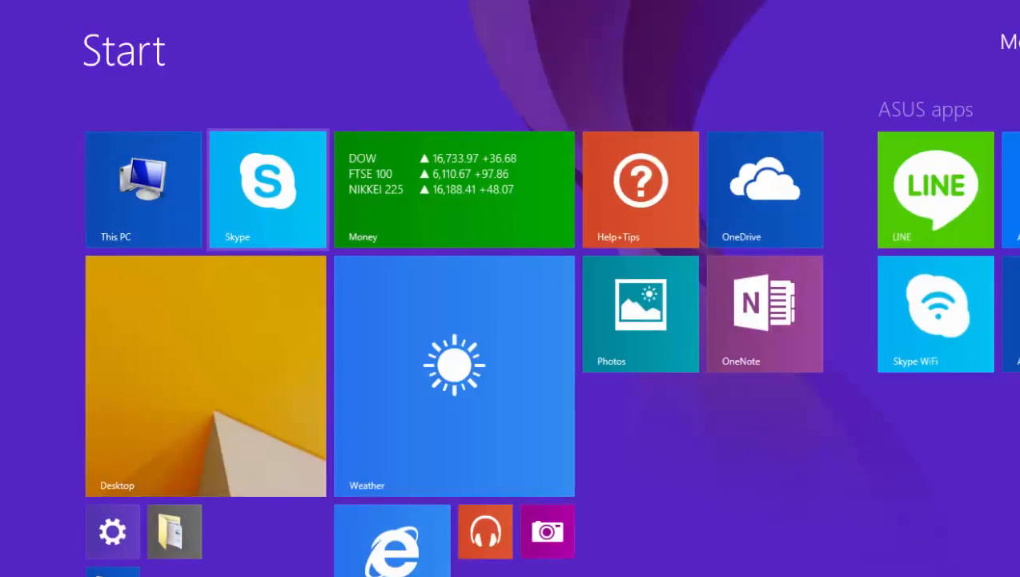
pyautogui.click(171, 364)
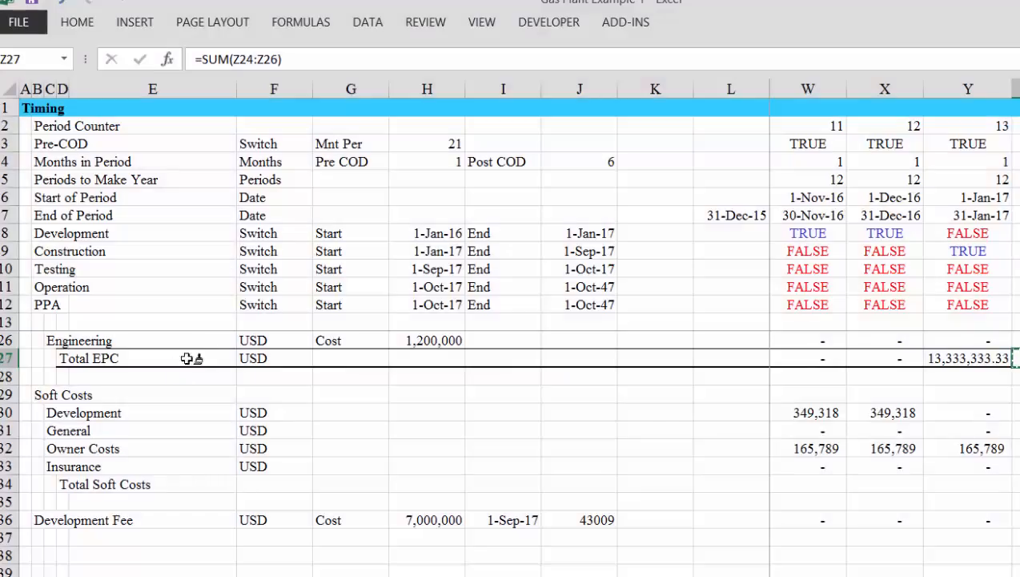
pyautogui.click(941, 359)
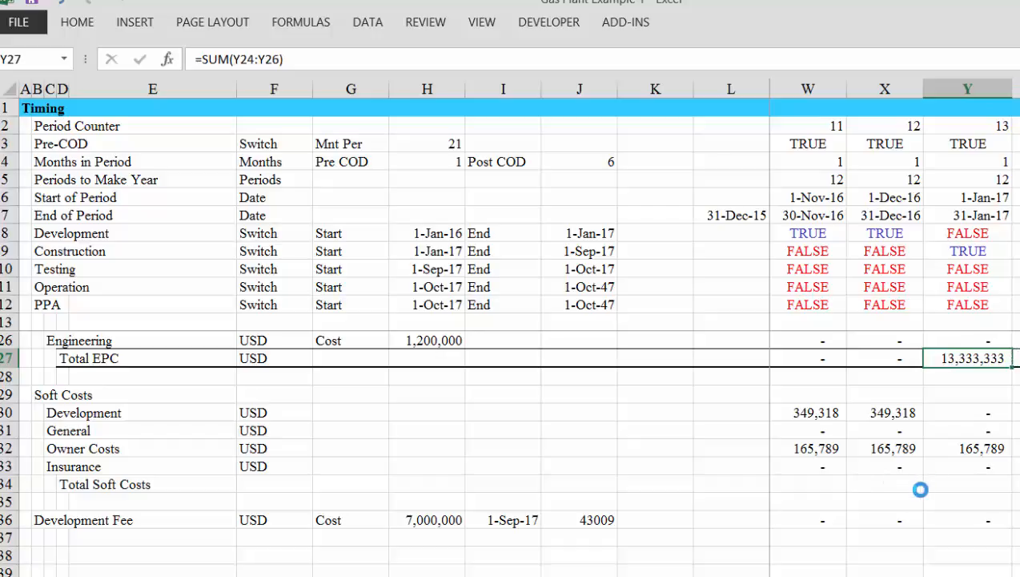
# Review the Total EPC, soft cost and Development Fee rows back to the first columns of the cash flow sheet.
pyautogui.press('Left')
pyautogui.press('Left')
pyautogui.press('Left')
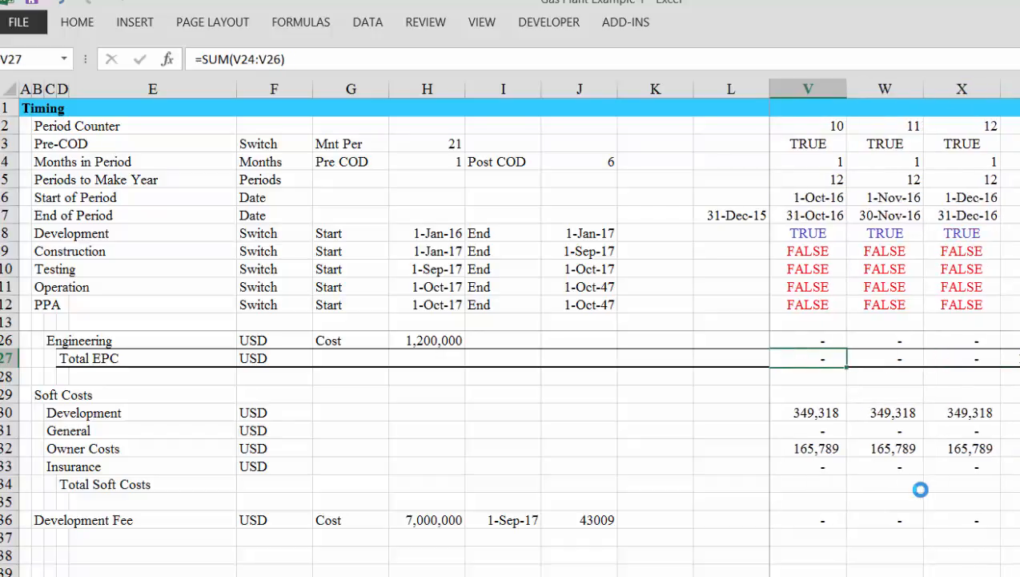
pyautogui.press('Down')
pyautogui.press('Down')
pyautogui.press('Down')
pyautogui.press('Down')
pyautogui.press('Down')
pyautogui.press('Down')
pyautogui.press('Down')
pyautogui.press('Down')
pyautogui.press('Down')
pyautogui.press('Down')
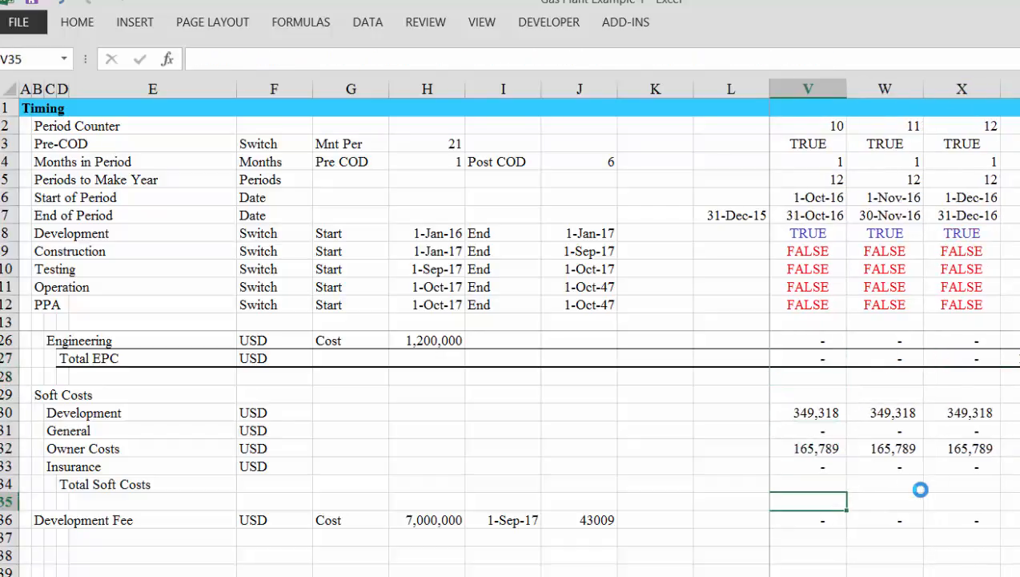
pyautogui.press('Left')
pyautogui.press('Left')
pyautogui.press('Left')
pyautogui.press('Up')
pyautogui.press('Left')
pyautogui.press('Left')
pyautogui.press('Left')
pyautogui.press('Left')
pyautogui.press('Left')
pyautogui.press('Left')
pyautogui.press('Left')
pyautogui.press('Left')
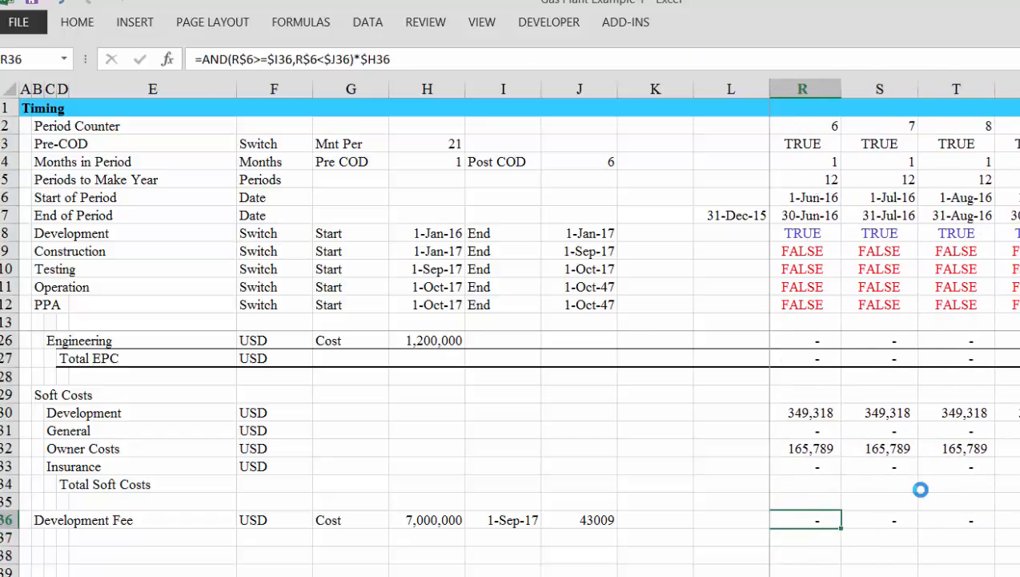
pyautogui.press('Left')
pyautogui.press('Left')
pyautogui.press('Left')
pyautogui.press('Left')
pyautogui.press('Left')
pyautogui.press('Left')
pyautogui.press('Left')
pyautogui.press('Left')
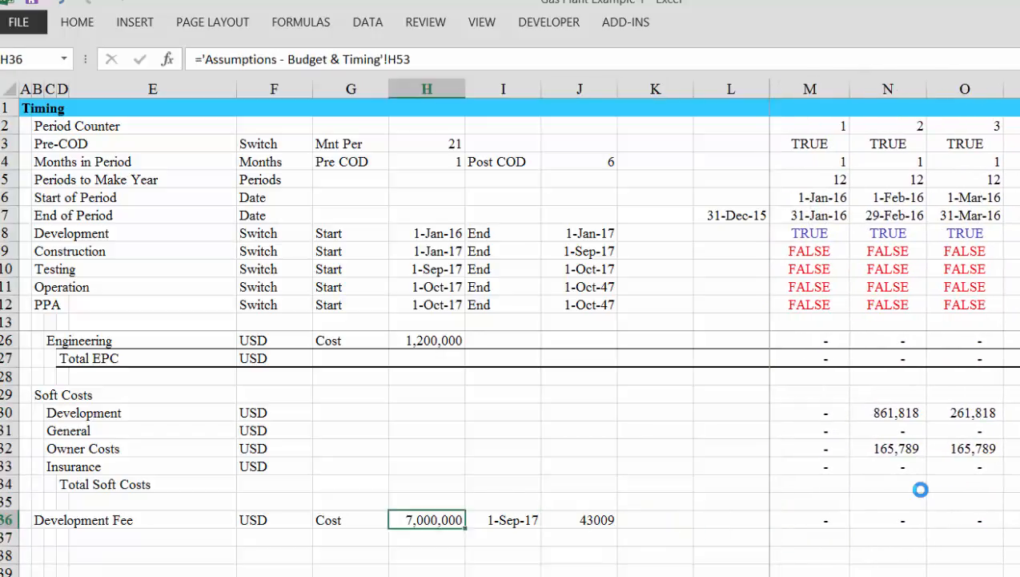
pyautogui.press('Left')
pyautogui.press('Left')
pyautogui.press('Up')
pyautogui.press('Up')
pyautogui.press('Up')
pyautogui.press('Up')
pyautogui.press('Up')
pyautogui.press('Up')
pyautogui.press('Up')
pyautogui.press('Up')
pyautogui.press('Up')
pyautogui.press('Up')
pyautogui.press('Up')
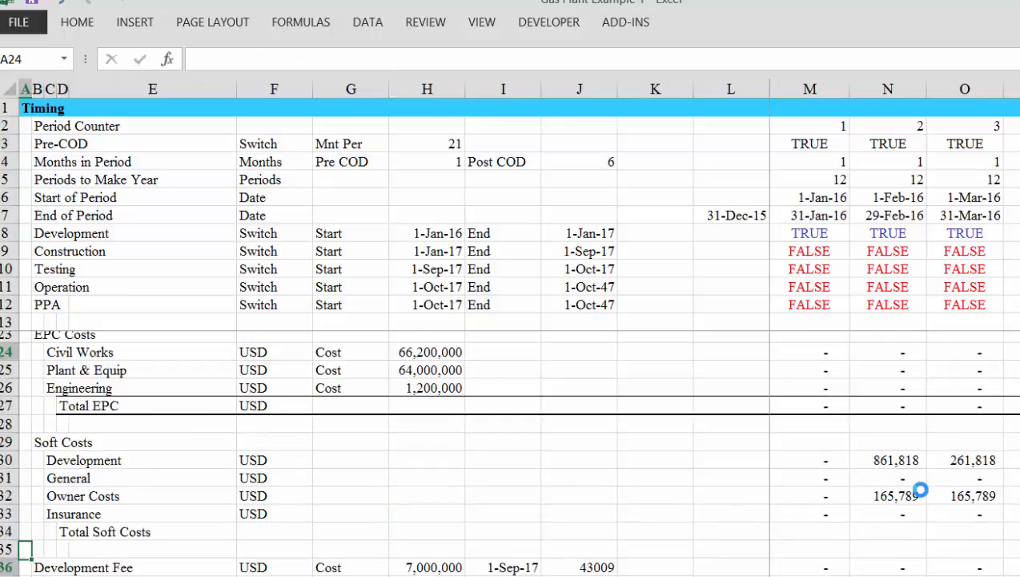
pyautogui.press('pagedown')
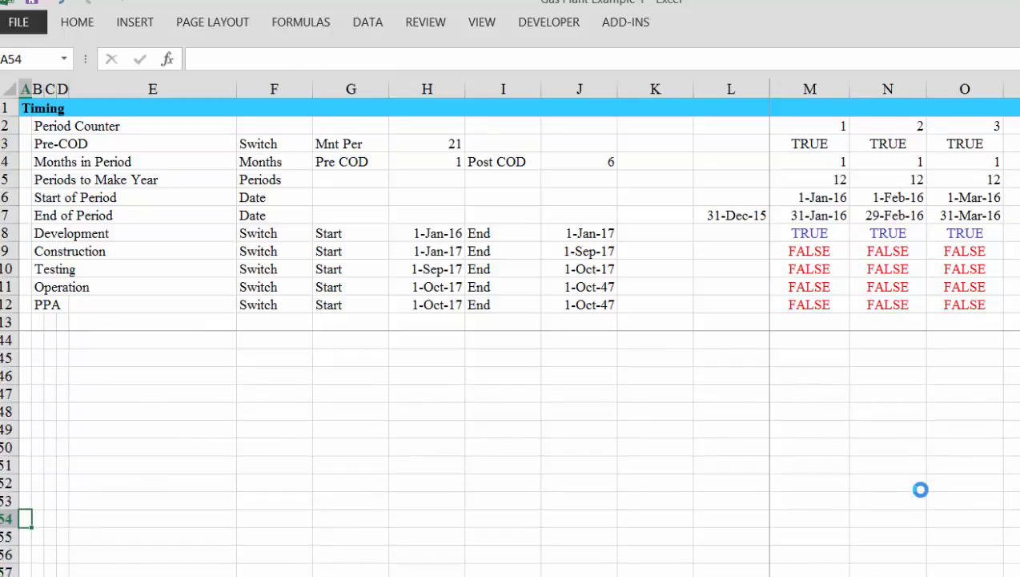
pyautogui.press('pageup')
pyautogui.press('Right')
pyautogui.press('Right')
pyautogui.press('Right')
pyautogui.press('Right')
pyautogui.press('Right')
pyautogui.press('Right')
pyautogui.press('Right')
pyautogui.press('Right')
pyautogui.press('Right')
pyautogui.press('Right')
pyautogui.press('Right')
pyautogui.press('Right')
pyautogui.press('Right')
pyautogui.press('Right')
pyautogui.press('Right')
pyautogui.press('Right')
pyautogui.press('Right')
pyautogui.press('Right')
pyautogui.press('Right')
pyautogui.press('Right')
pyautogui.press('Right')
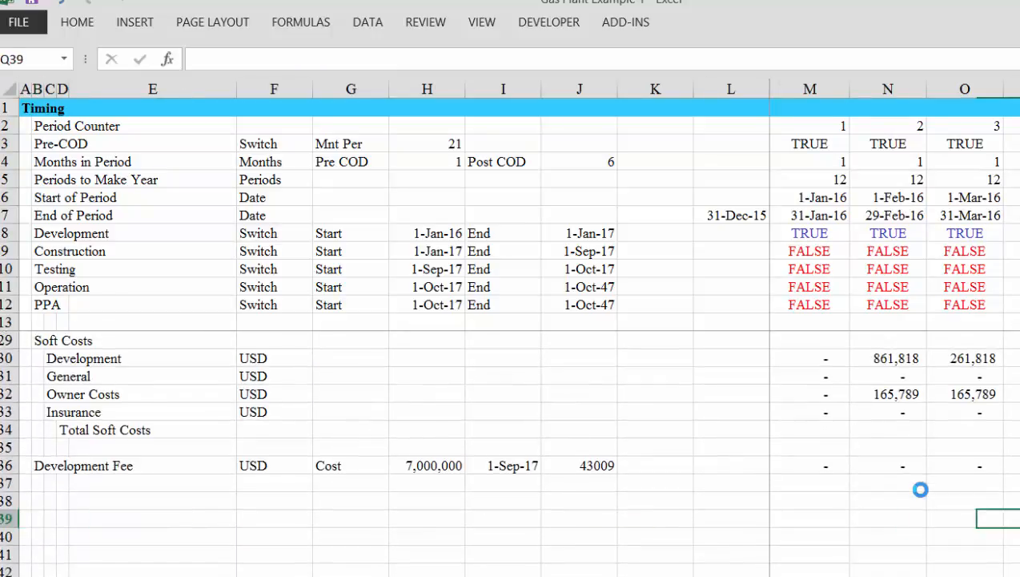
# Examine the soft cost and Development Fee rows across the operating periods of the timeline, through to the last period.
pyautogui.press('Right')
pyautogui.press('Right')
pyautogui.press('Right')
pyautogui.press('Right')
pyautogui.press('Right')
pyautogui.press('Right')
pyautogui.press('Right')
pyautogui.press('Right')
pyautogui.press('Right')
pyautogui.press('Right')
pyautogui.press('Right')
pyautogui.press('Right')
pyautogui.press('Right')
pyautogui.press('Right')
pyautogui.press('Right')
pyautogui.press('Right')
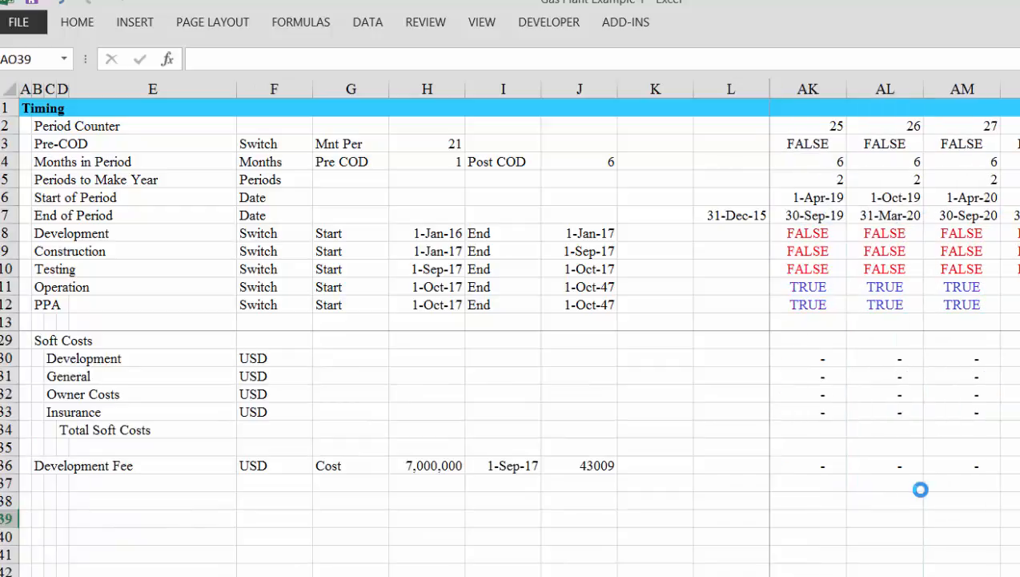
pyautogui.press('Up')
pyautogui.press('Up')
pyautogui.press('Up')
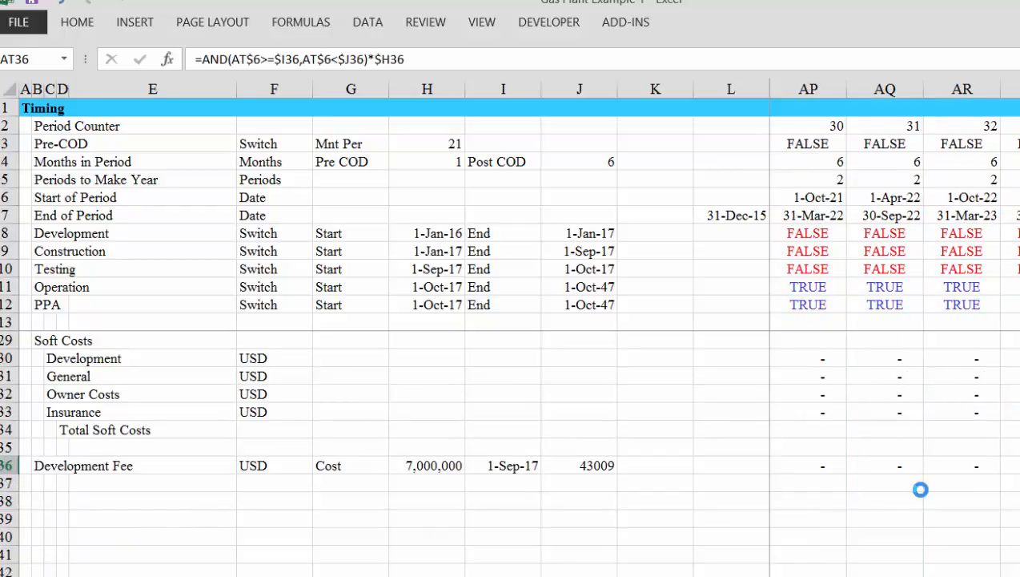
pyautogui.hotkey('ctrl', 'Right')
pyautogui.hotkey('ctrl', 'Left')
pyautogui.hotkey('ctrl', 'Left')
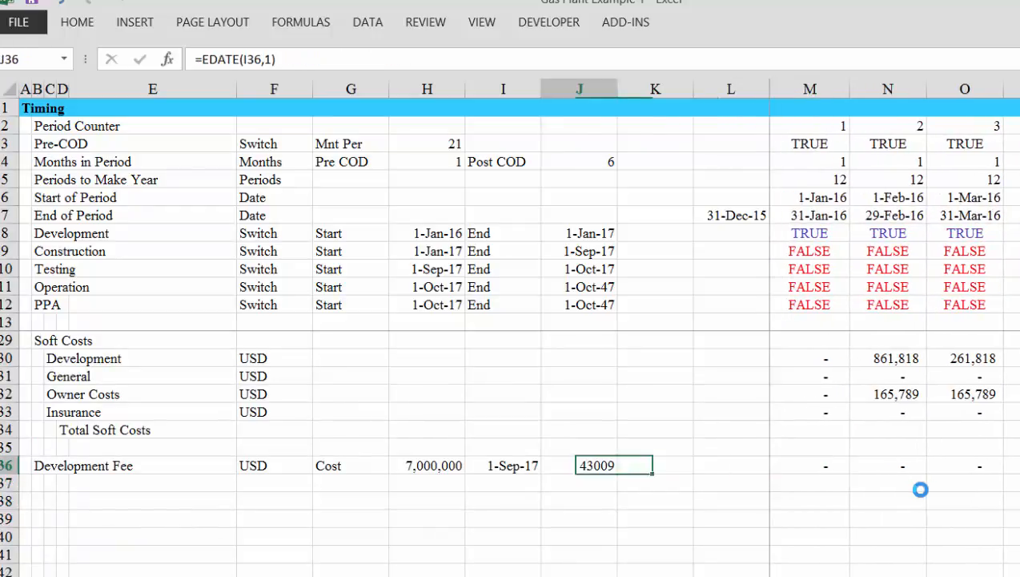
# Review the Development Fee inputs in row 36 and the Macro-Economic and EPC Costs sections above the soft costs.
pyautogui.press('Left')
pyautogui.press('Left')
pyautogui.press('Left')
pyautogui.press('Left')
pyautogui.press('Left')
pyautogui.press('Left')
pyautogui.press('Left')
pyautogui.press('Left')
pyautogui.press('Left')
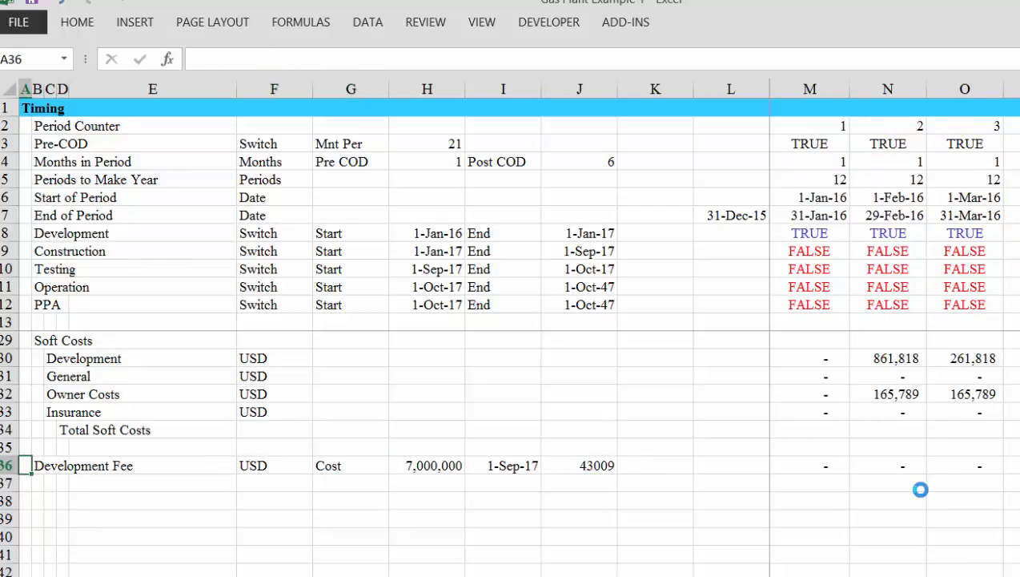
pyautogui.click(592, 367)
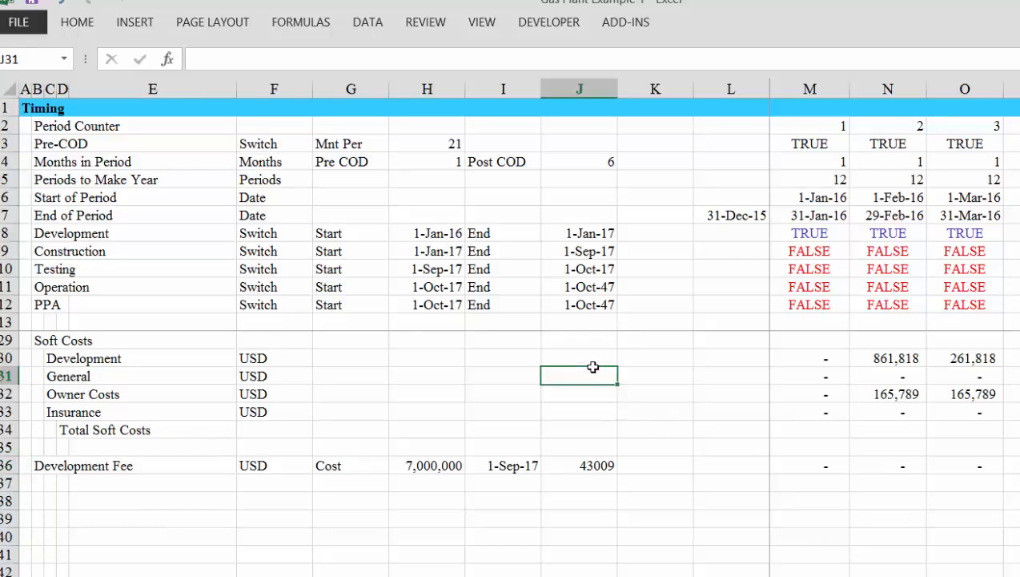
pyautogui.press('pageup')
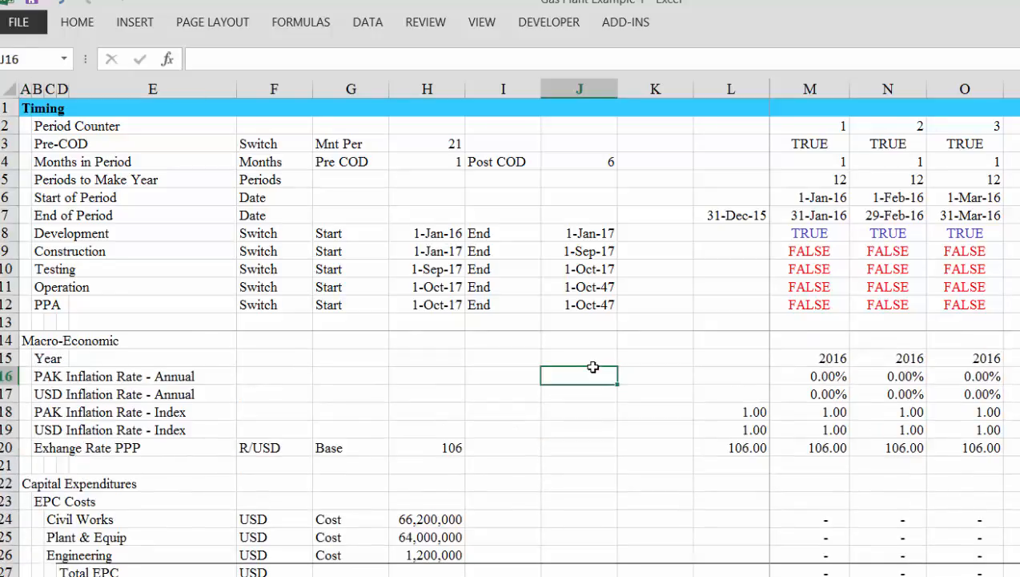